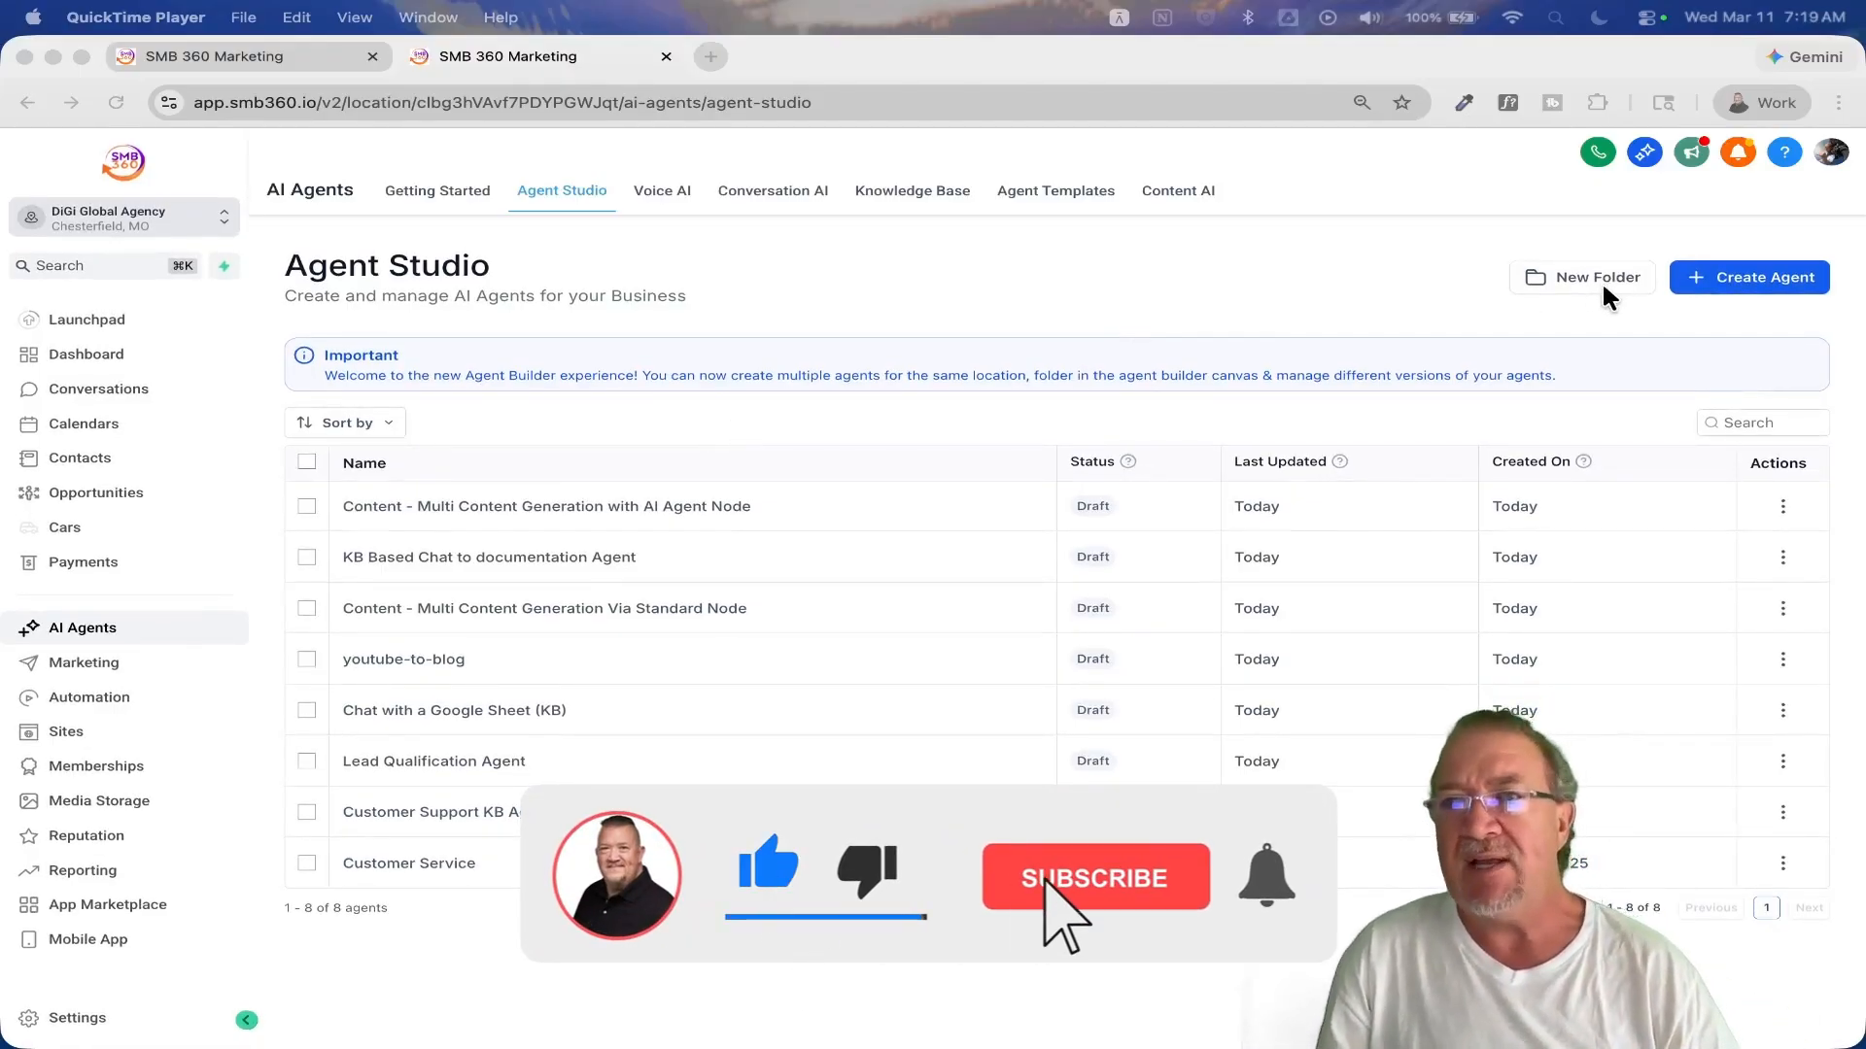
Step: Browse the available agent templates in the Template Library, then close it without choosing one
{"action": "left_click", "coordinate": [1757, 277]}
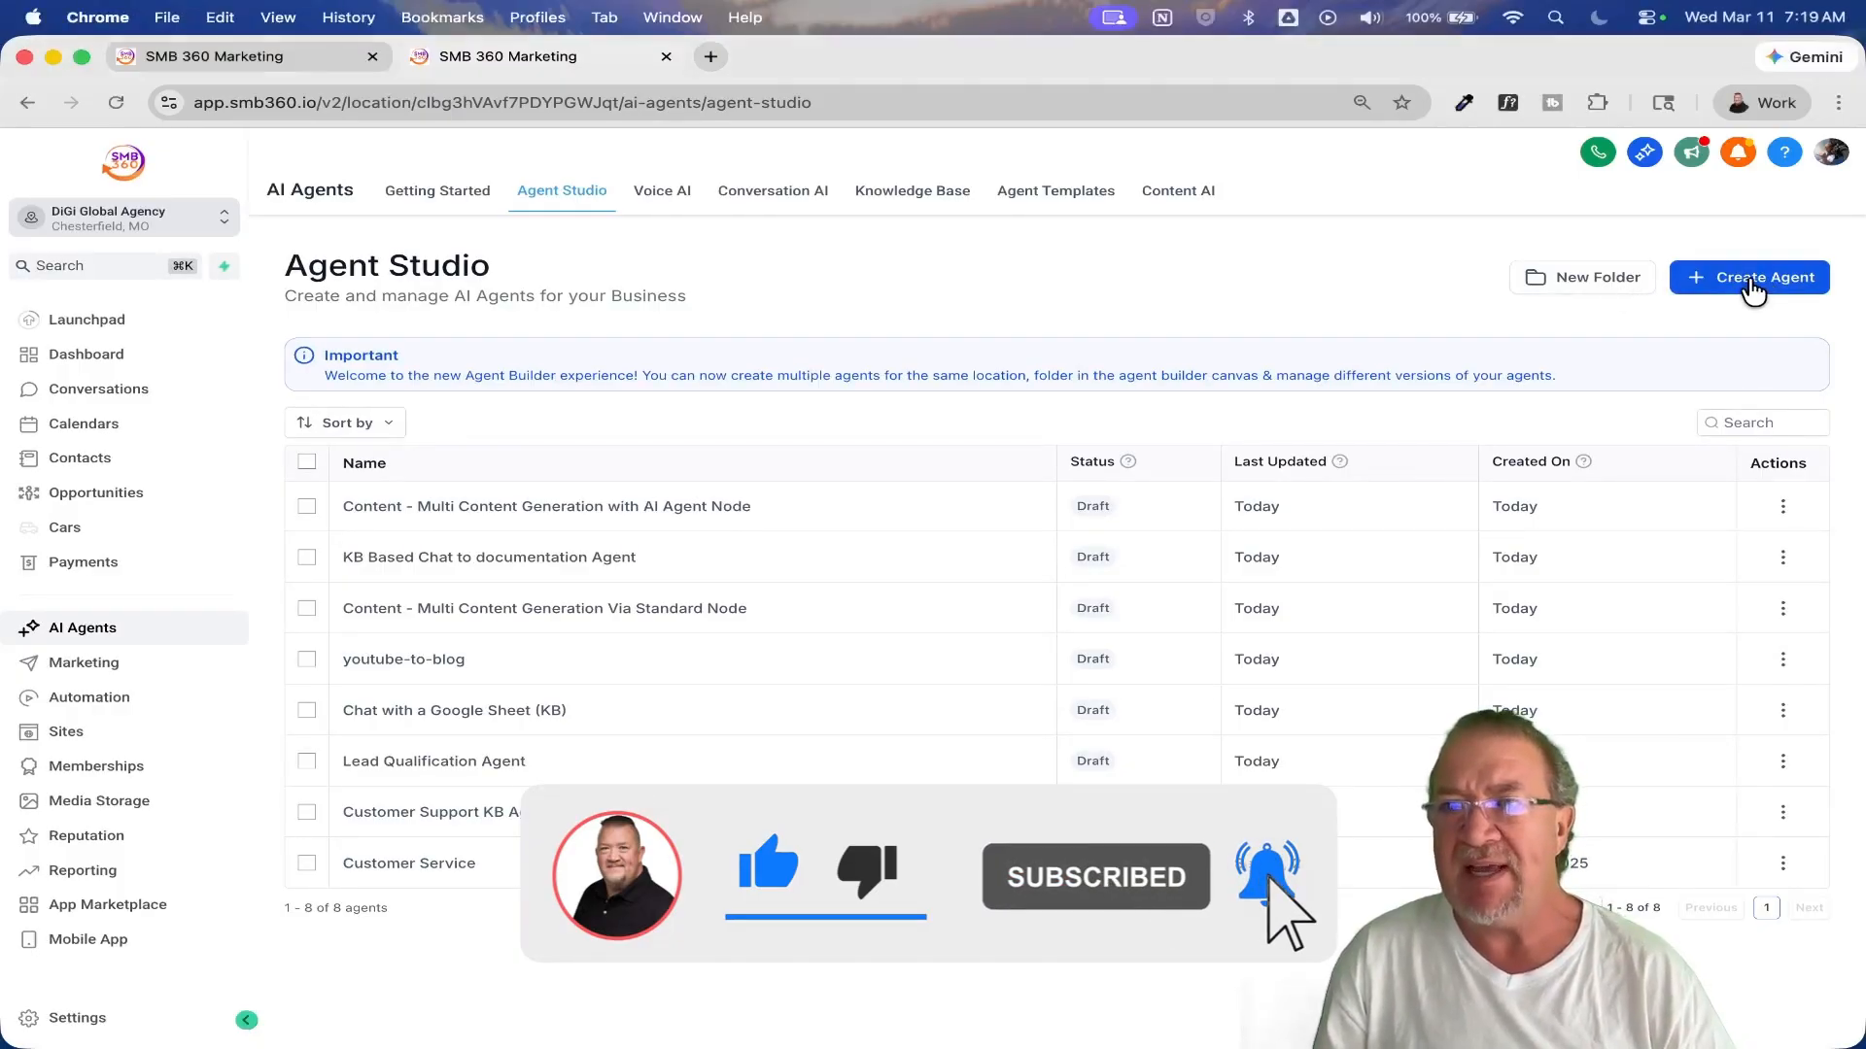
{"action": "left_click", "coordinate": [1755, 282]}
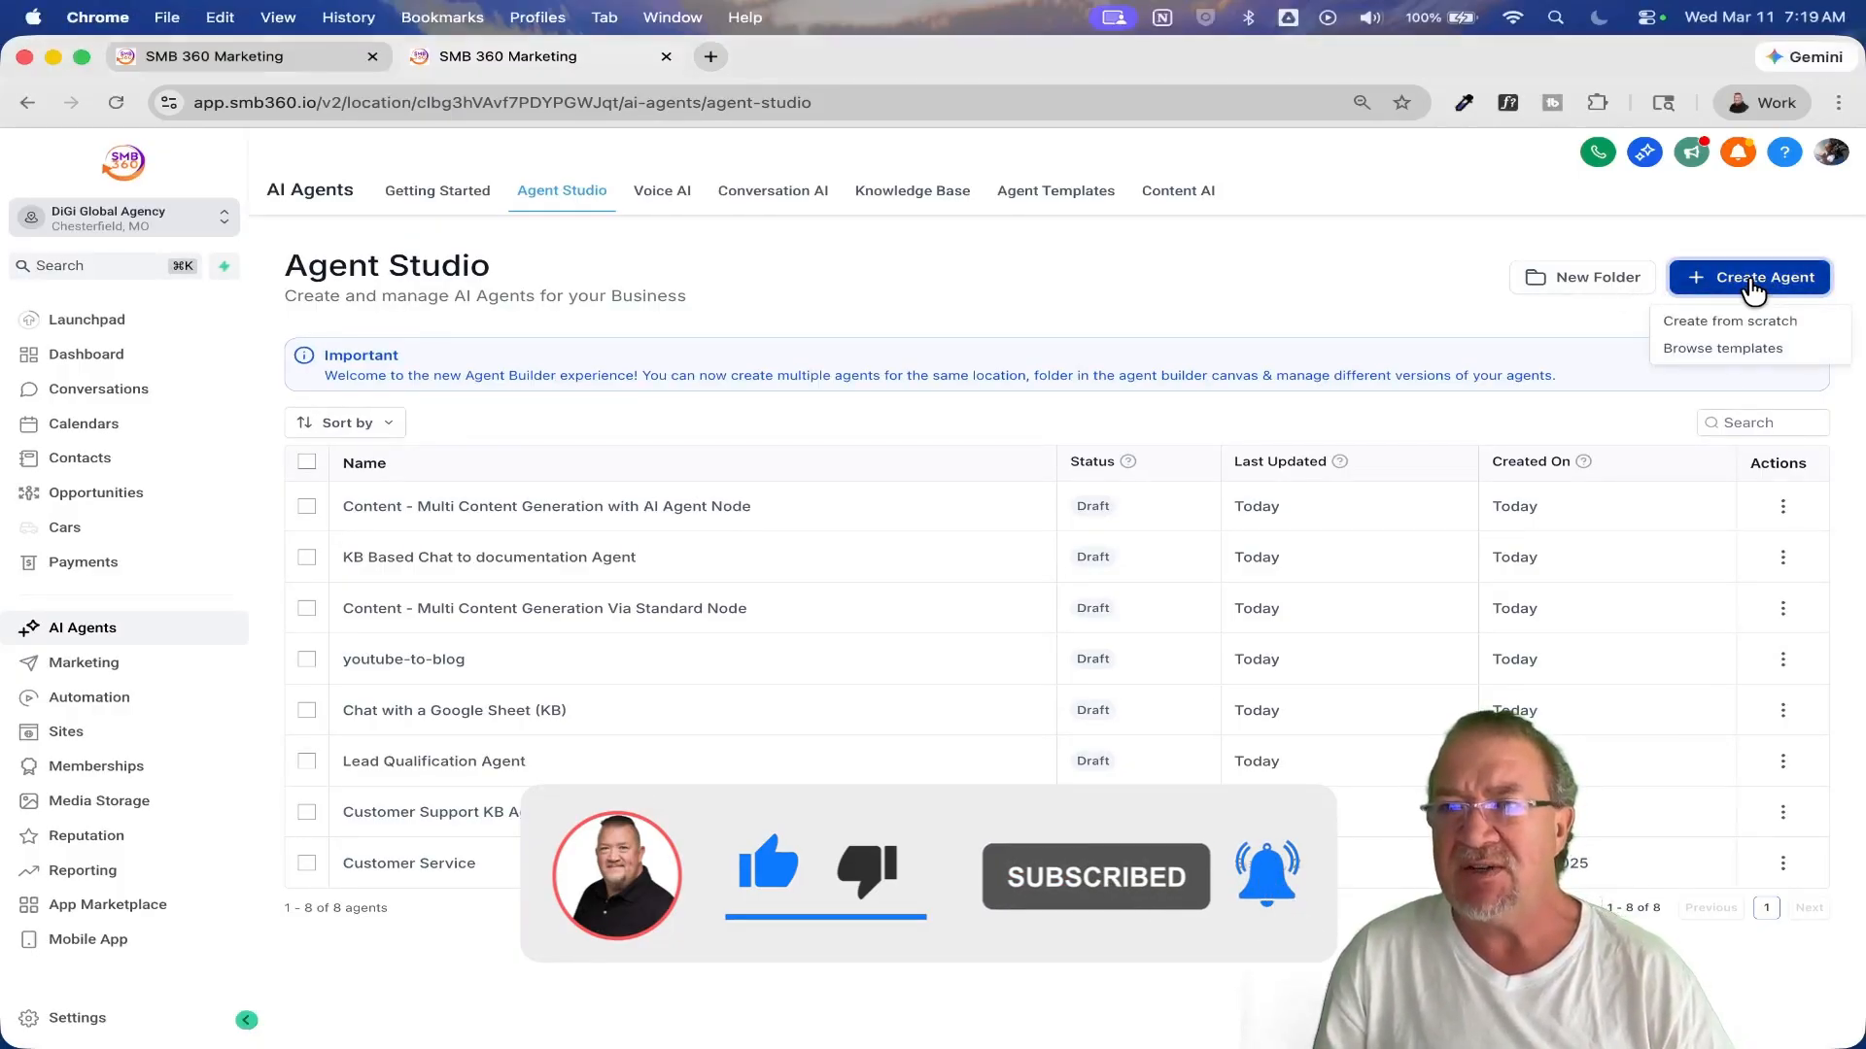
{"action": "left_click", "coordinate": [1737, 352]}
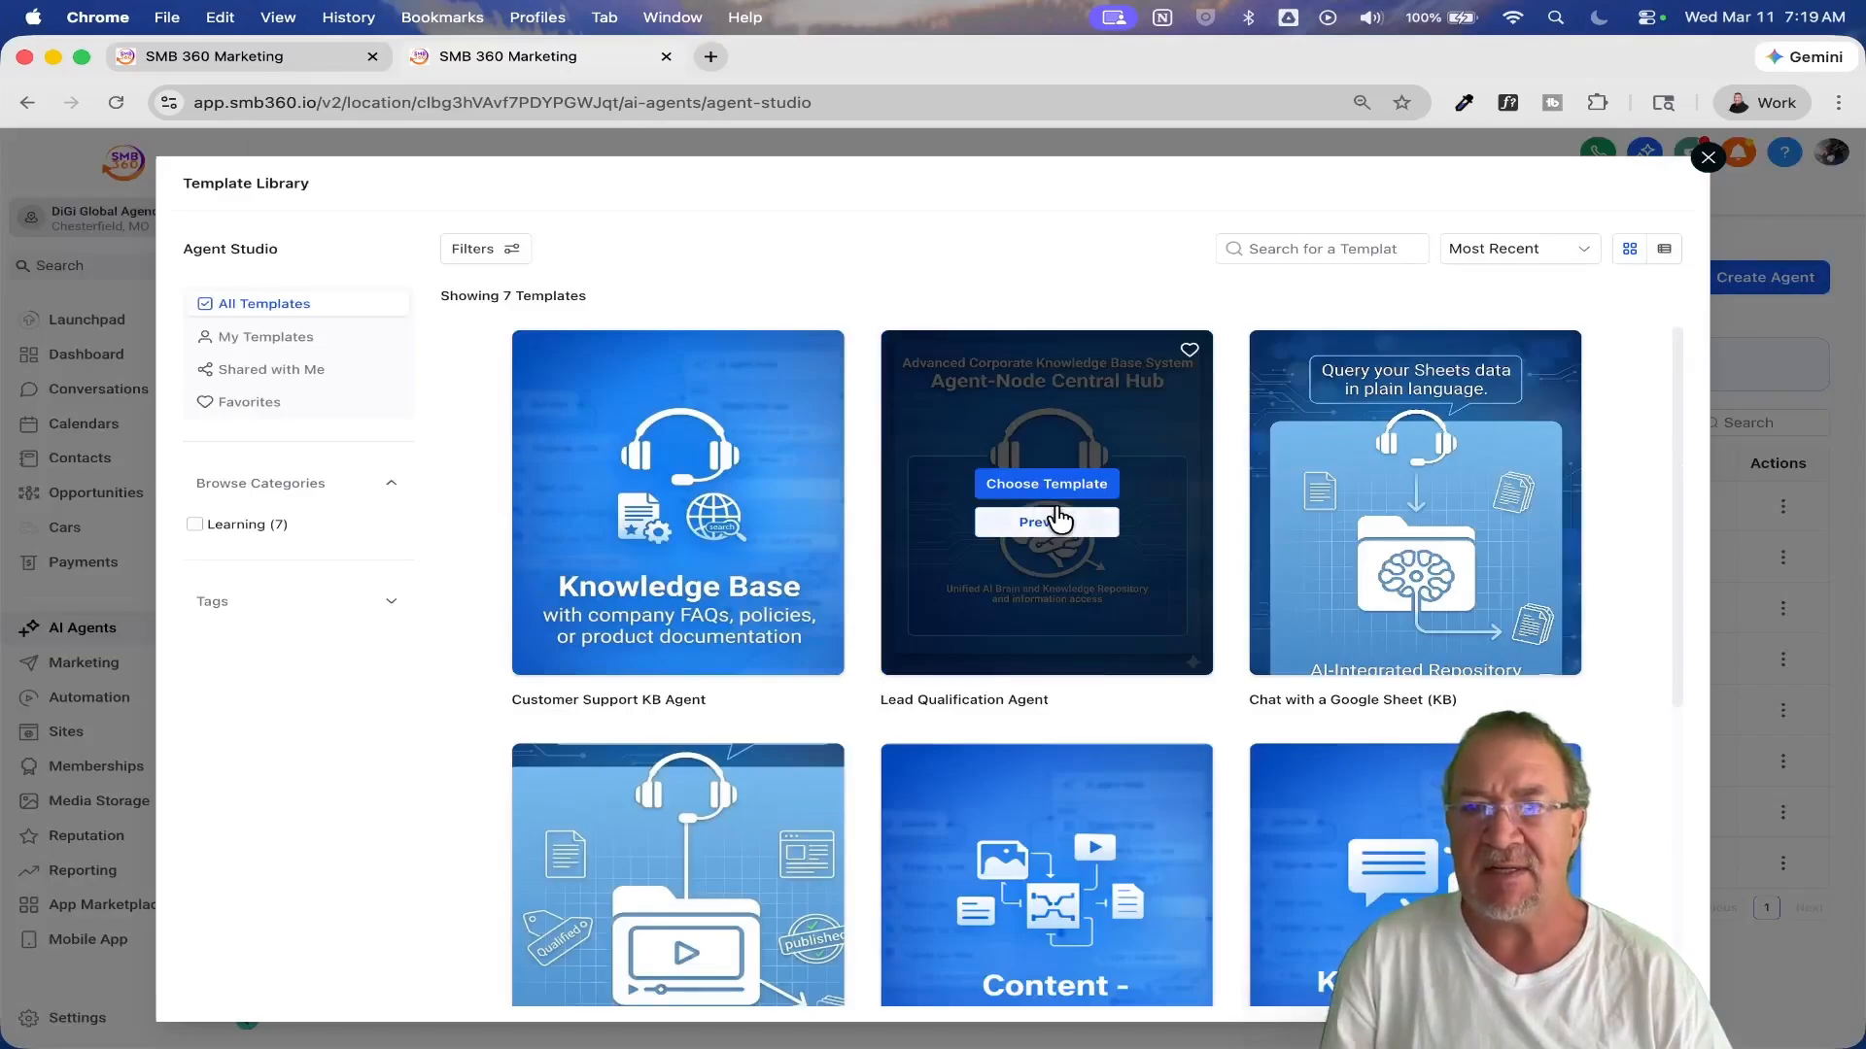
{"action": "scroll", "coordinate": [1229, 748], "scroll_direction": "down", "scroll_amount": 5}
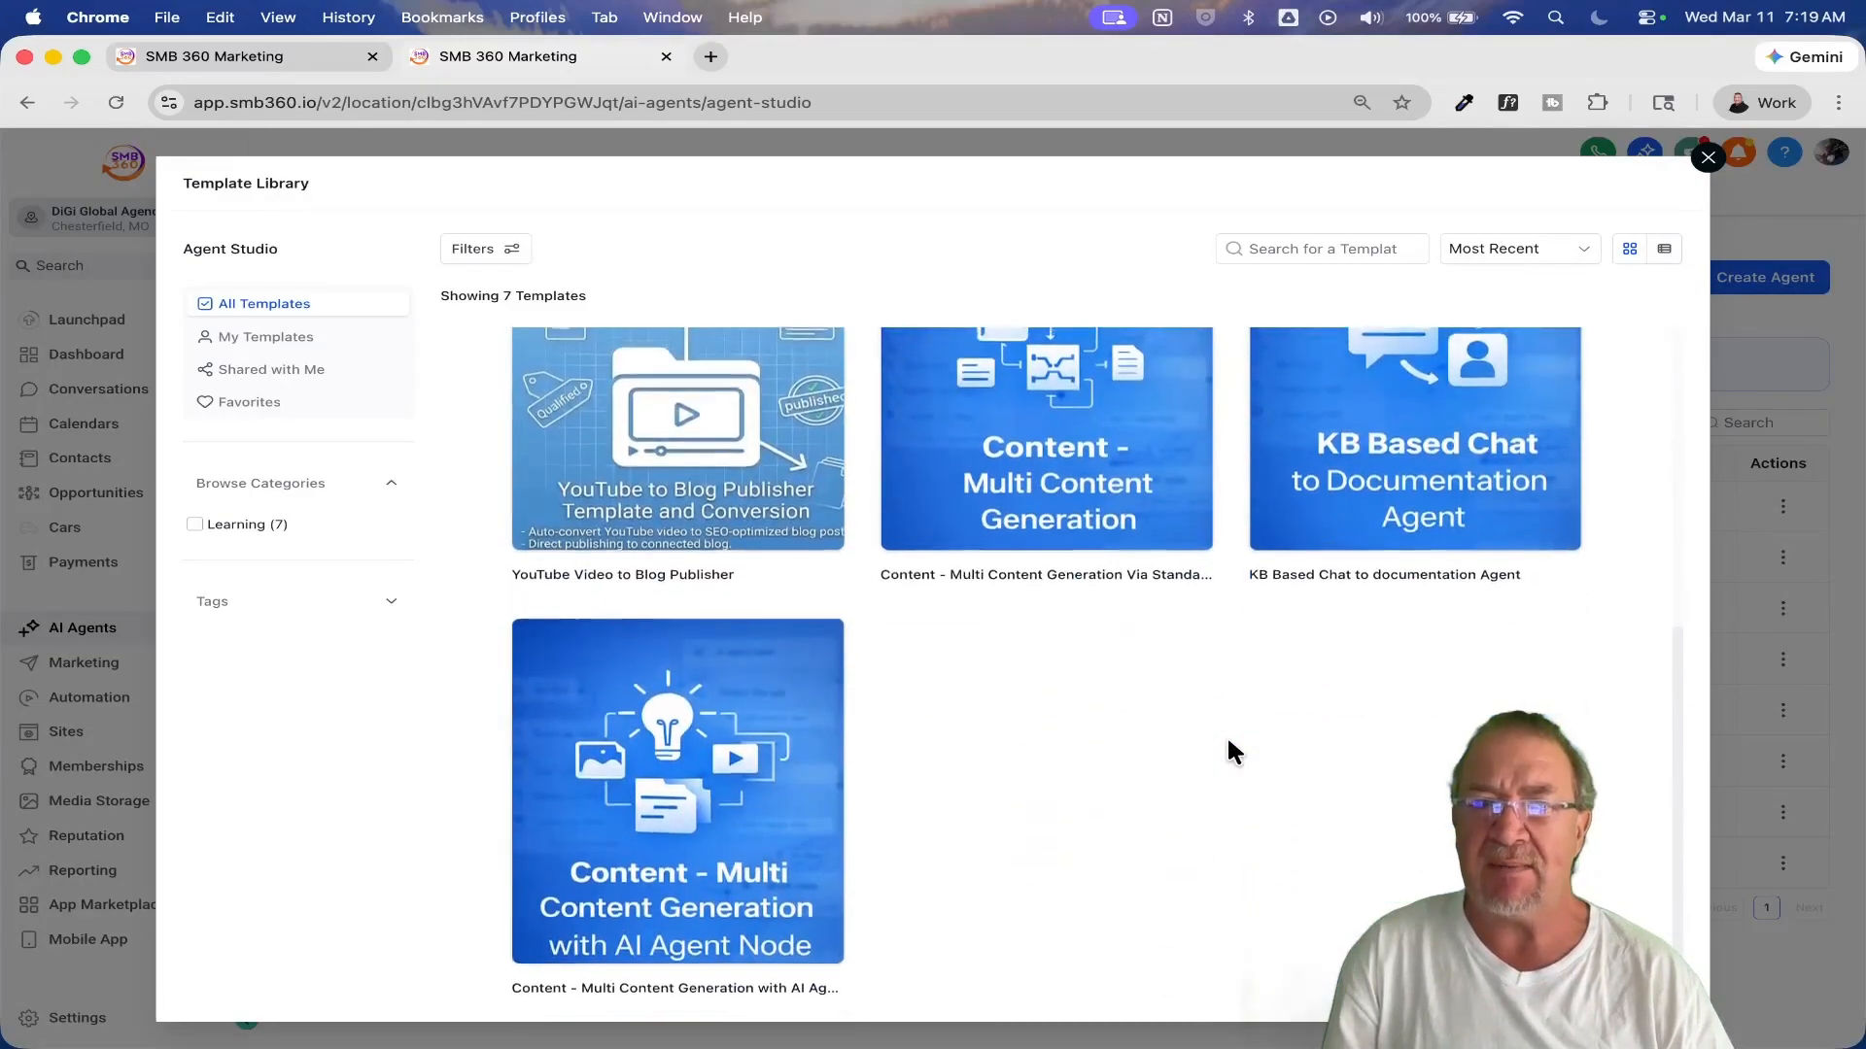
{"action": "scroll", "coordinate": [1230, 748], "scroll_direction": "up", "scroll_amount": 5}
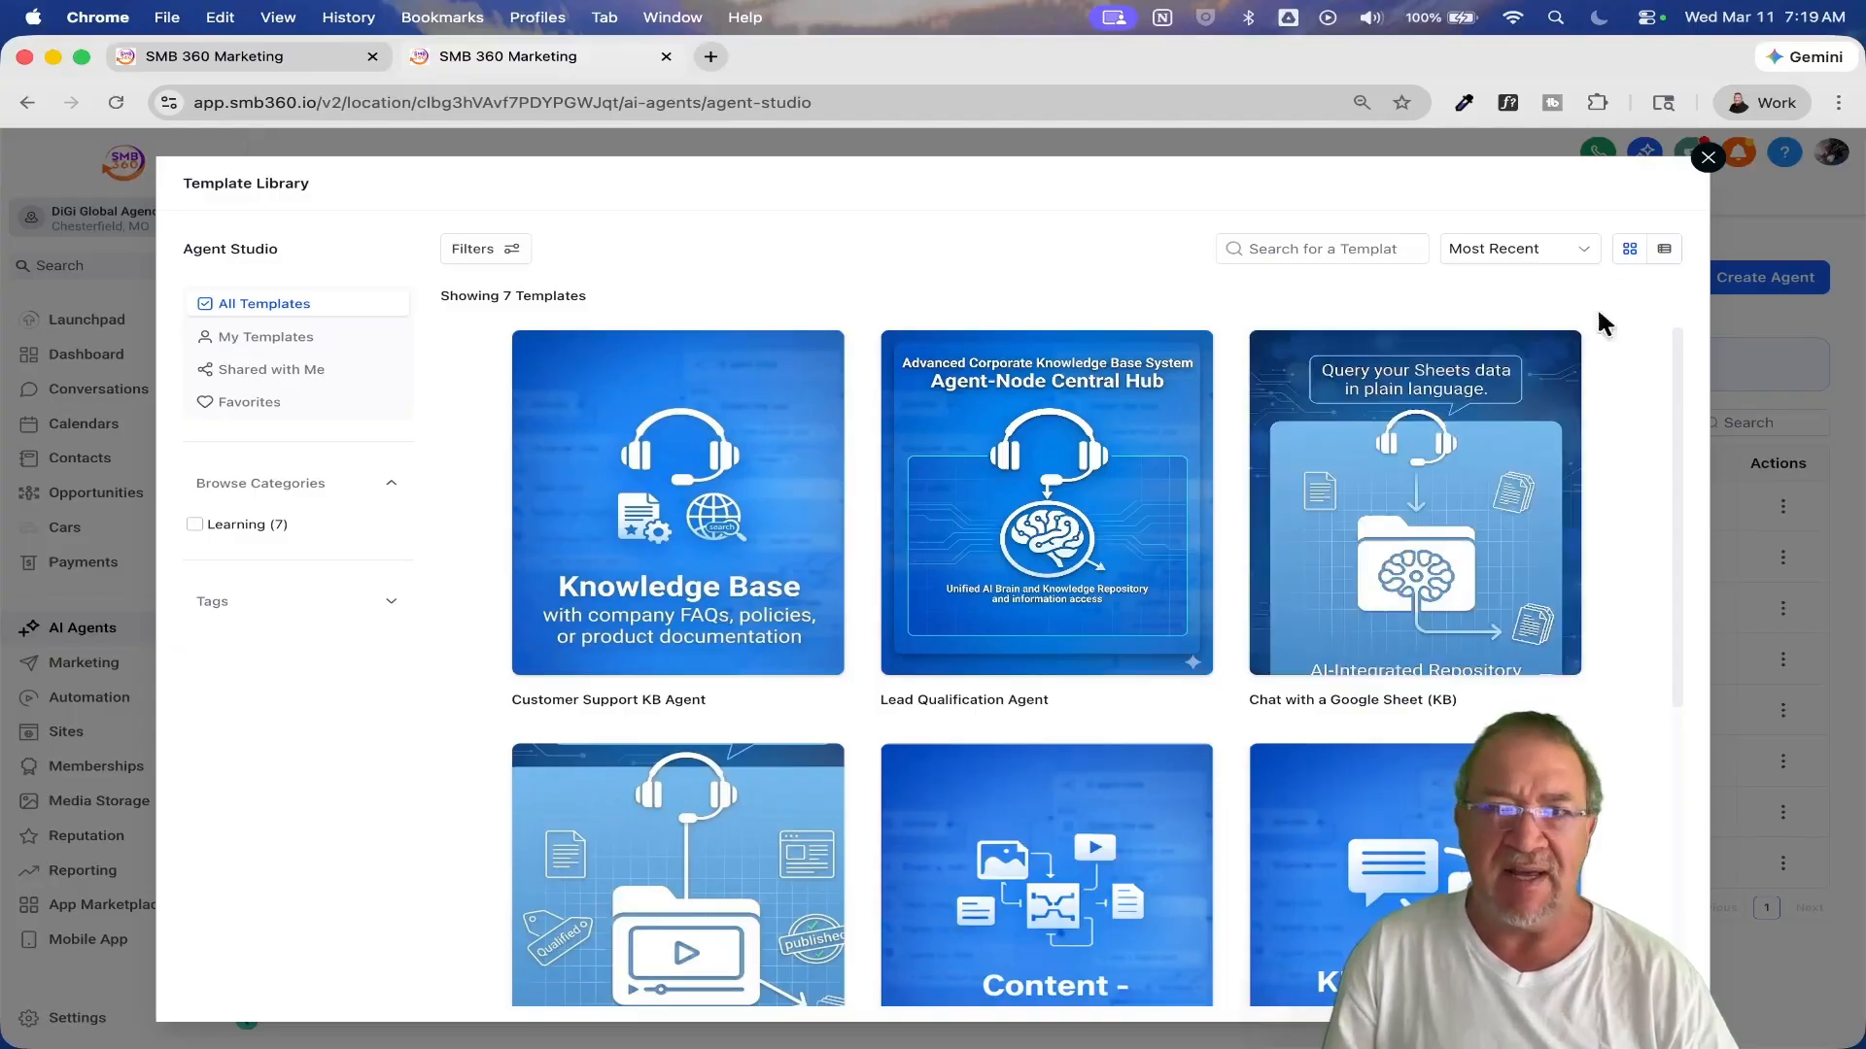
{"action": "left_click", "coordinate": [1708, 157]}
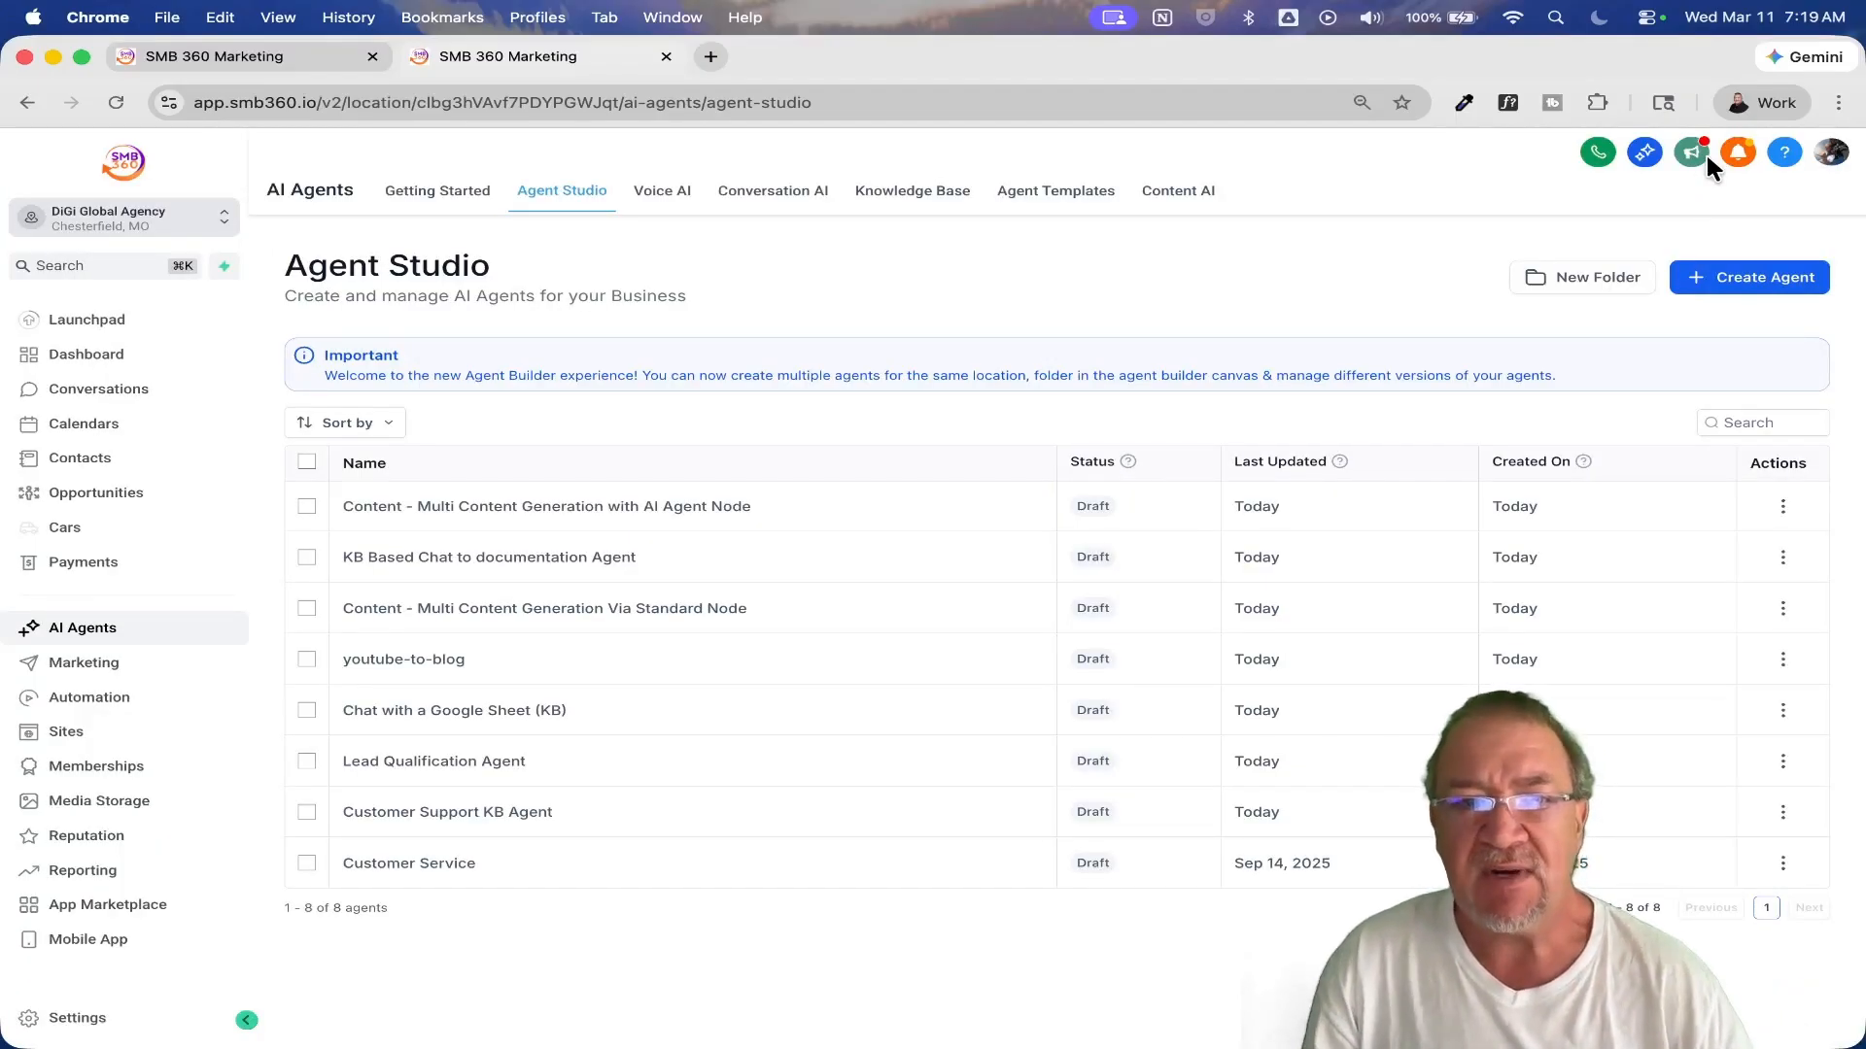
Step: Open the Customer Support KB Agent and add a global string variable with the key highlevelapikey, leaving its value empty
{"action": "left_click", "coordinate": [434, 819]}
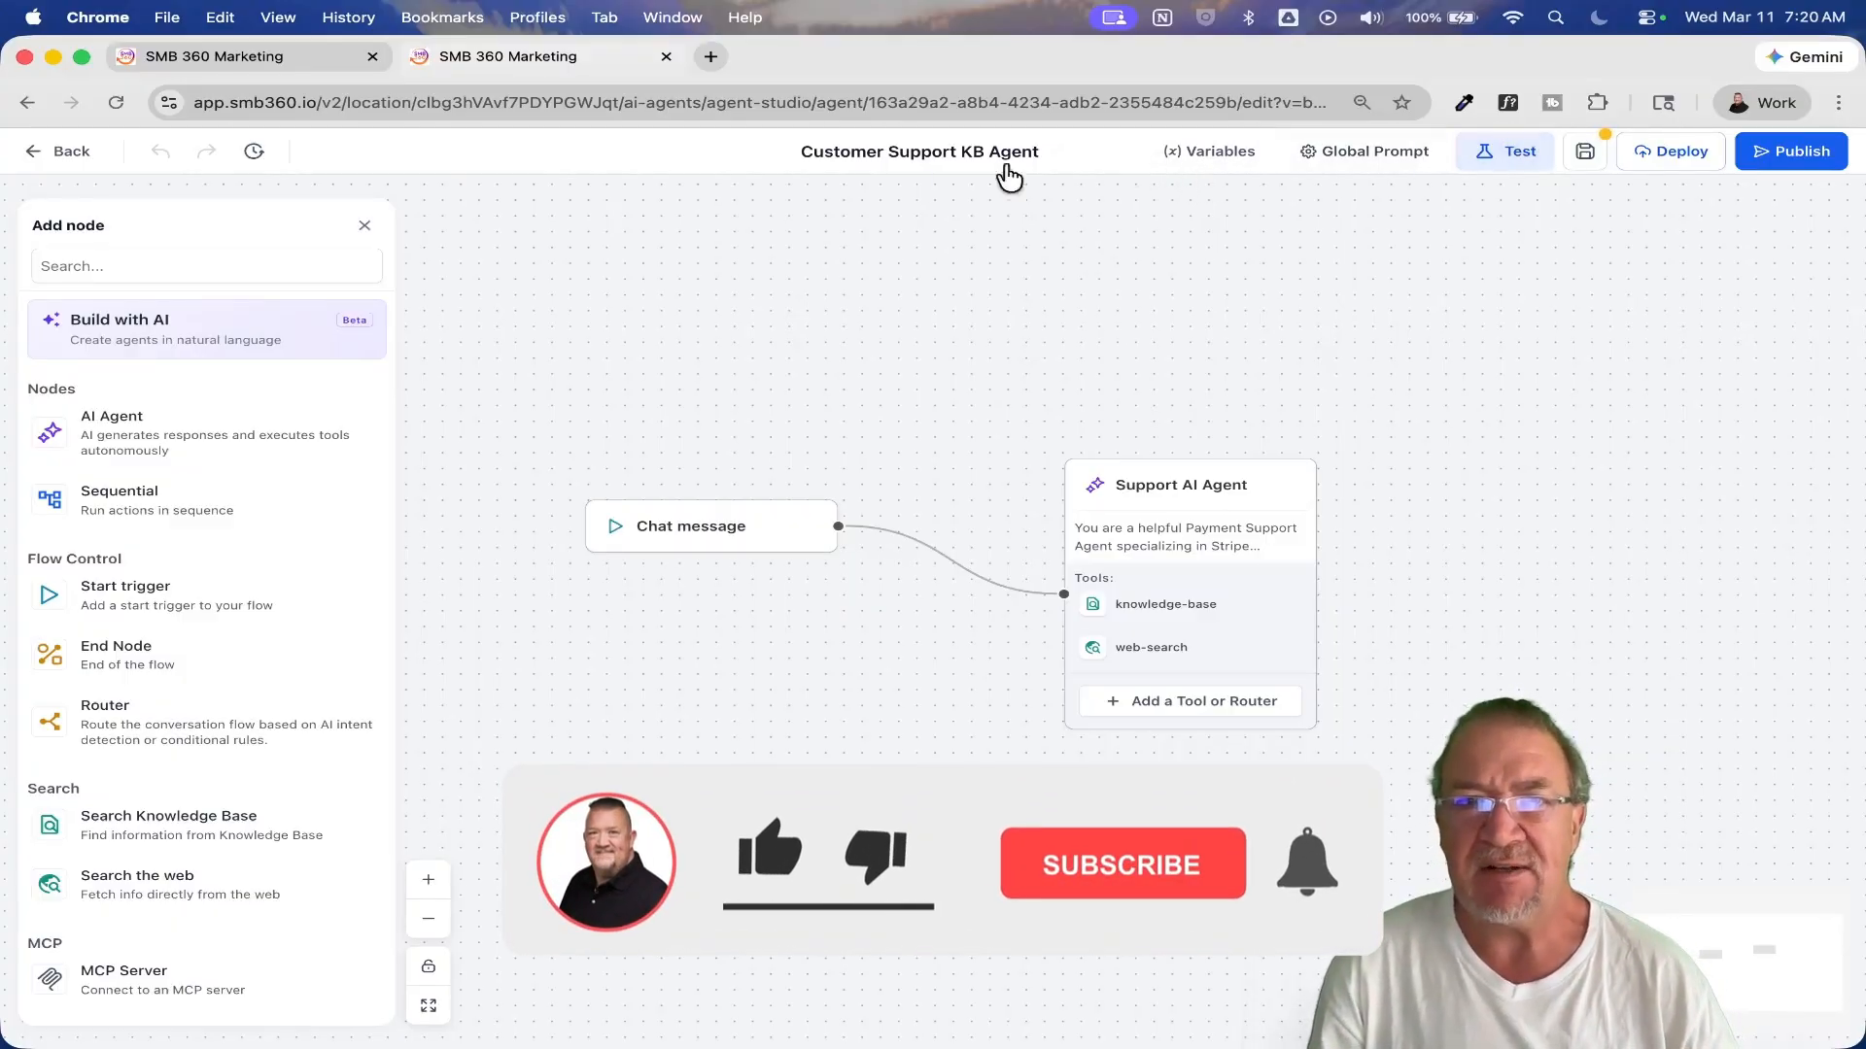
{"action": "left_click", "coordinate": [1201, 155]}
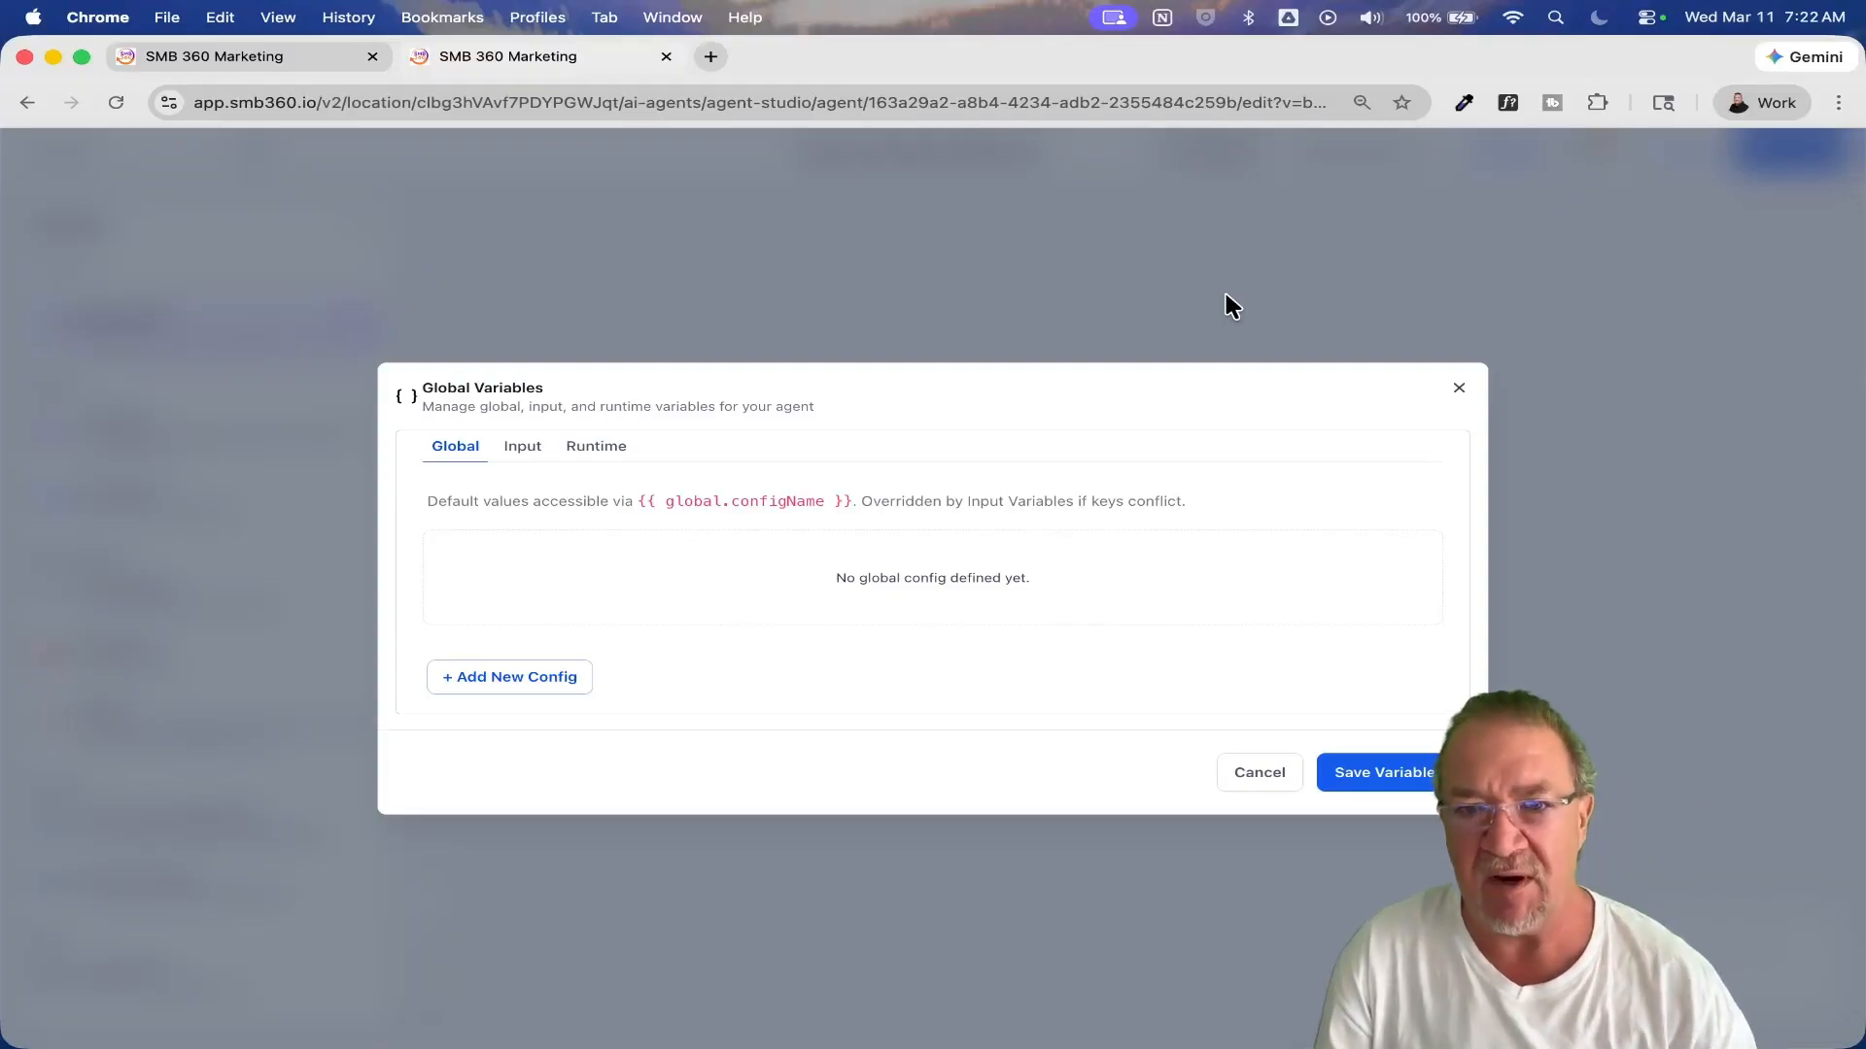
{"action": "left_click", "coordinate": [512, 683]}
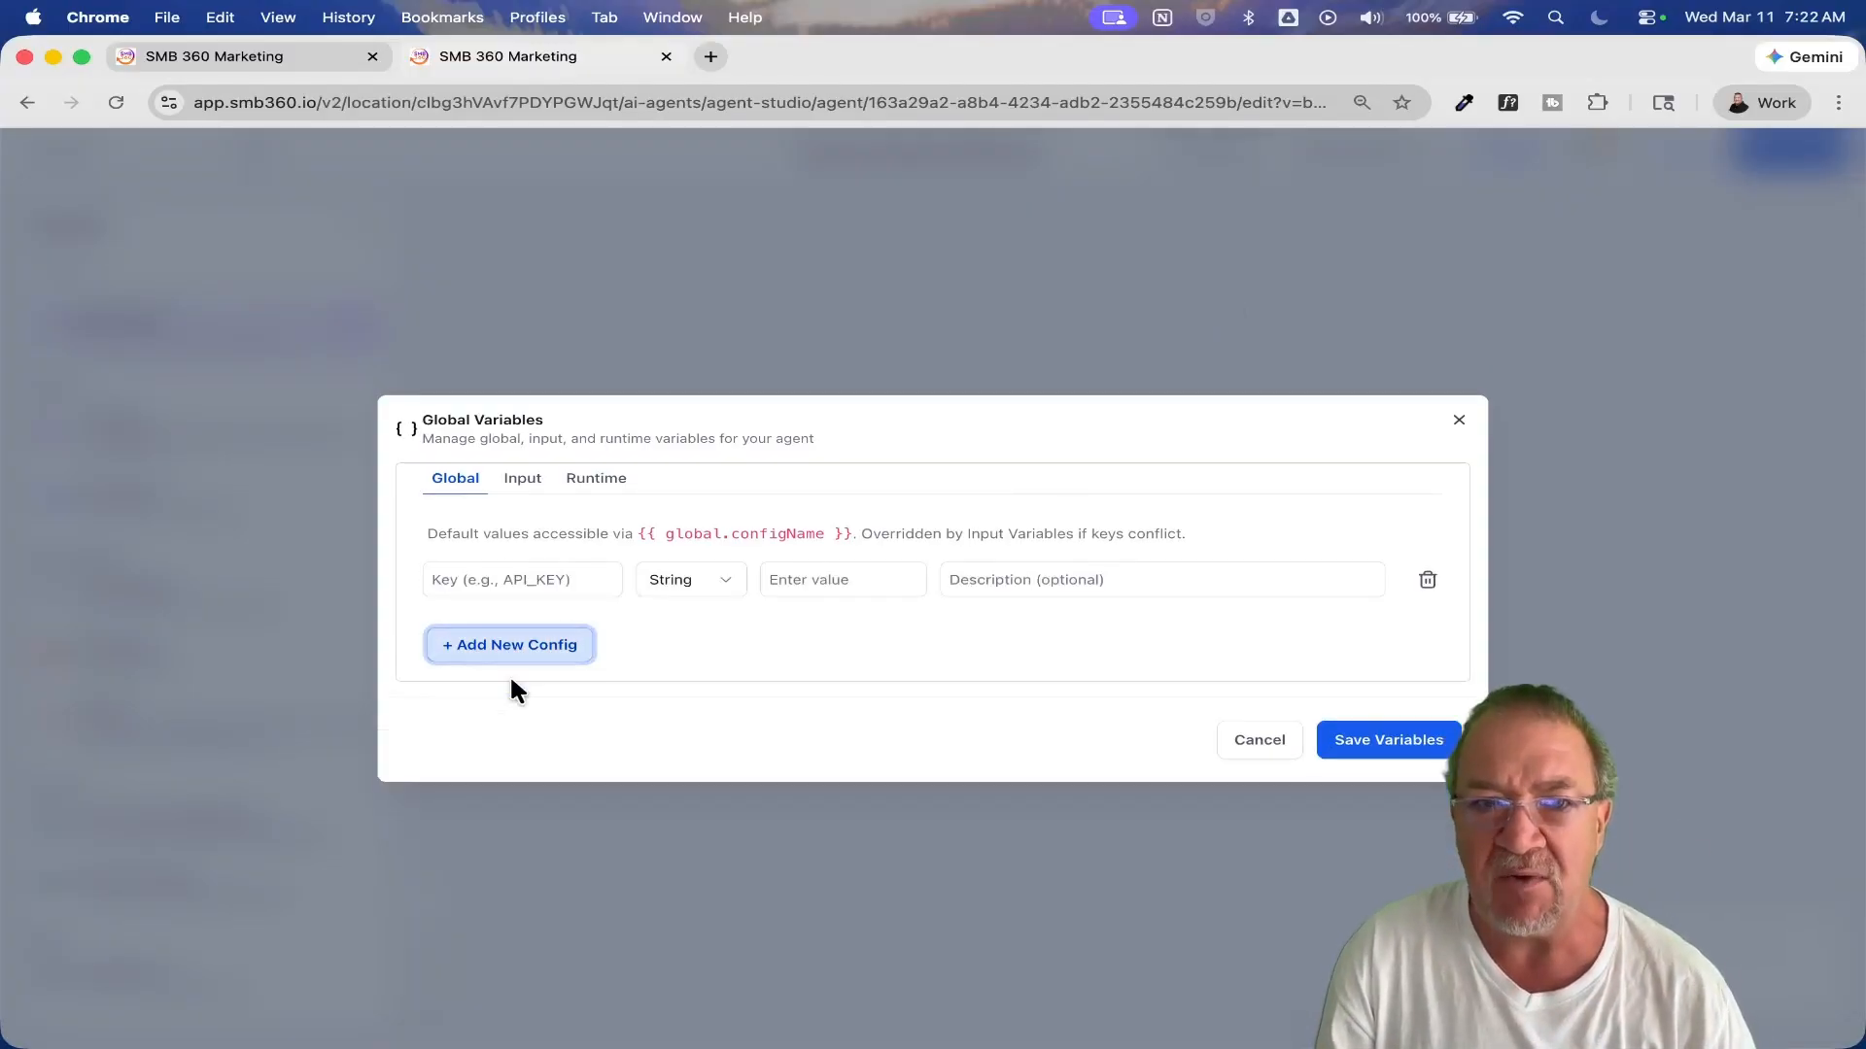
{"action": "left_click", "coordinate": [550, 587]}
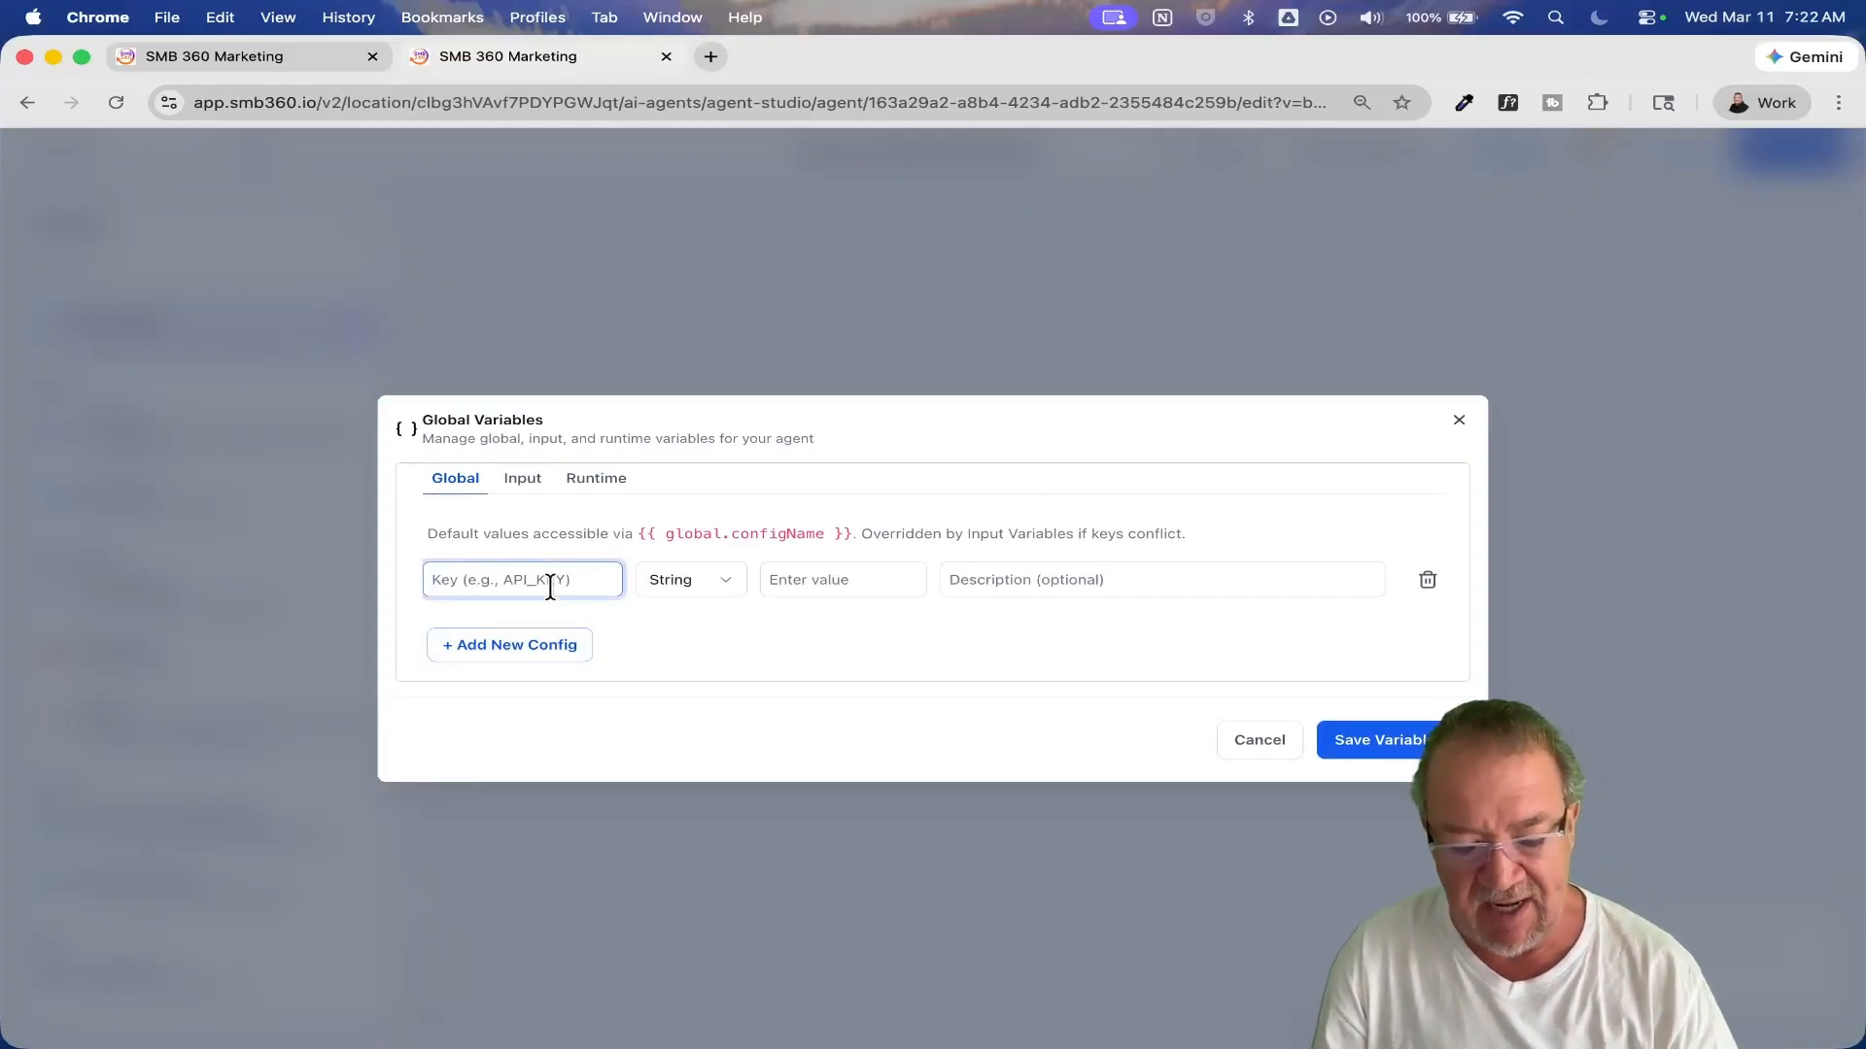
{"action": "type", "text": "highlevela"}
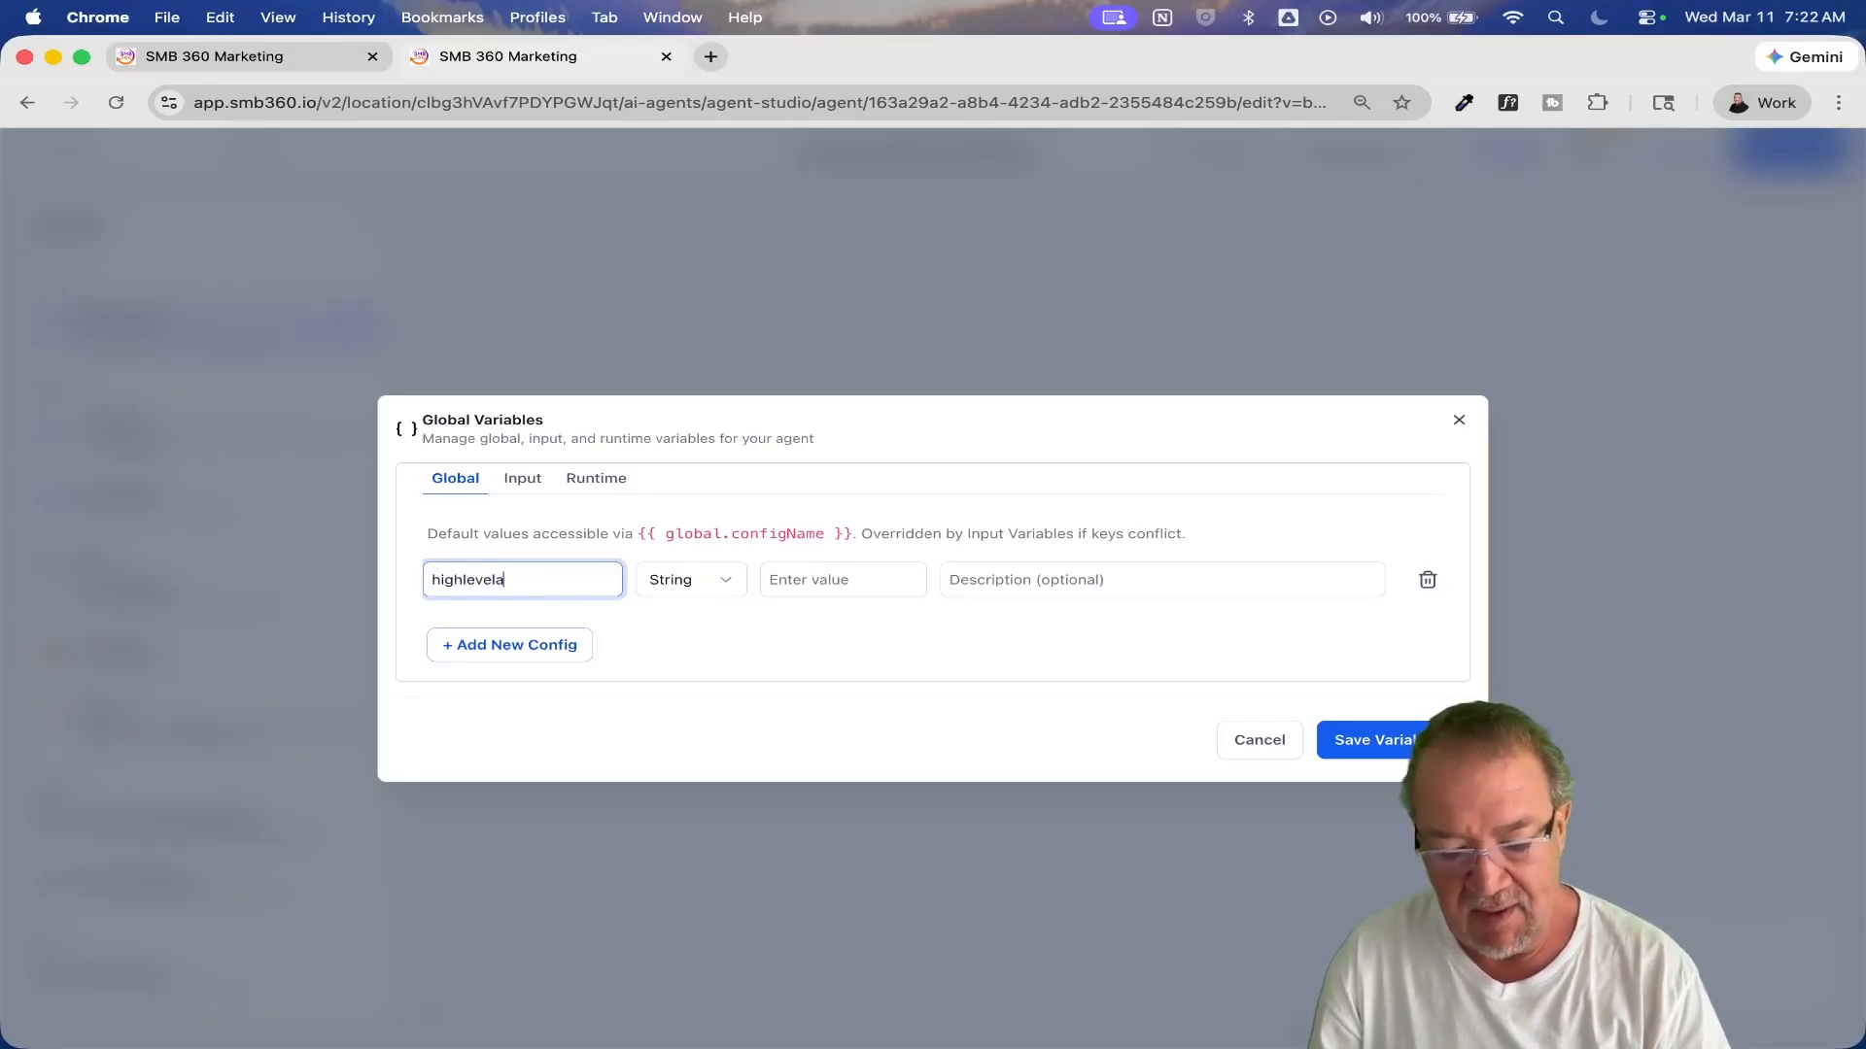
{"action": "type", "text": "pikey"}
{"action": "key", "text": "Tab"}
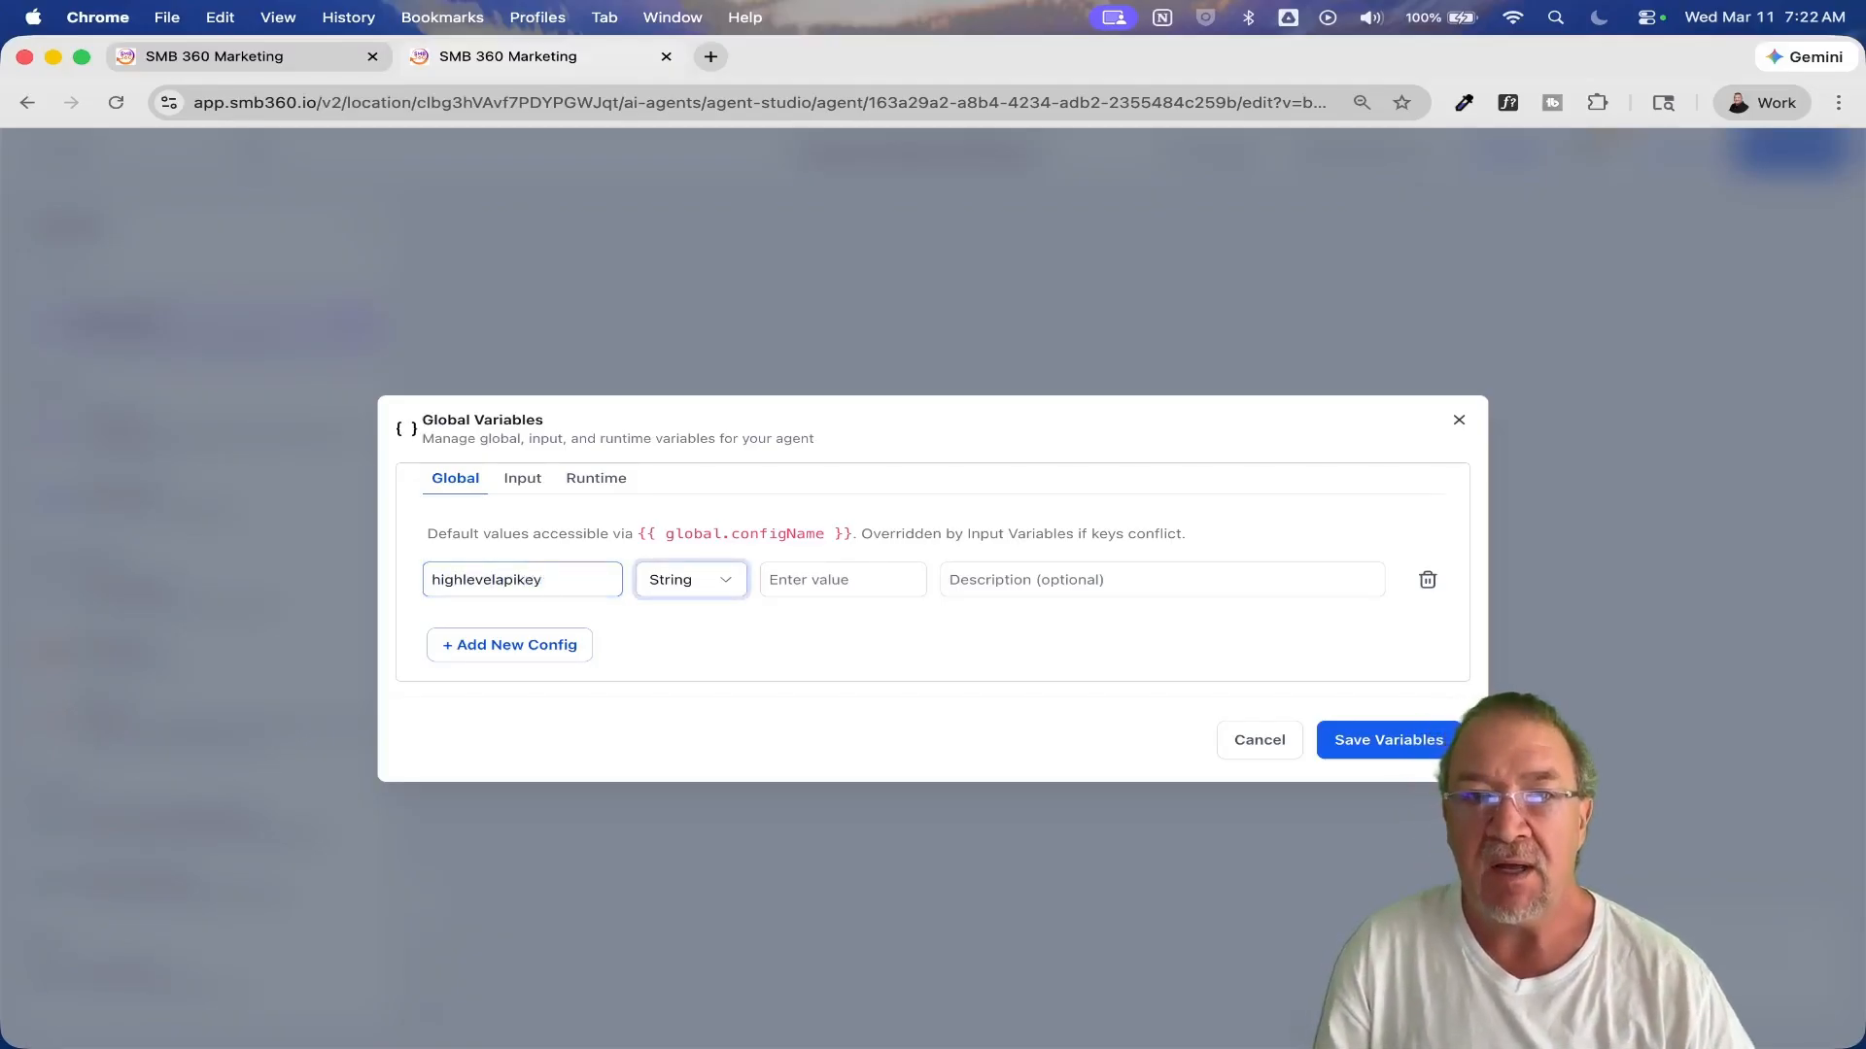
{"action": "left_click", "coordinate": [820, 577]}
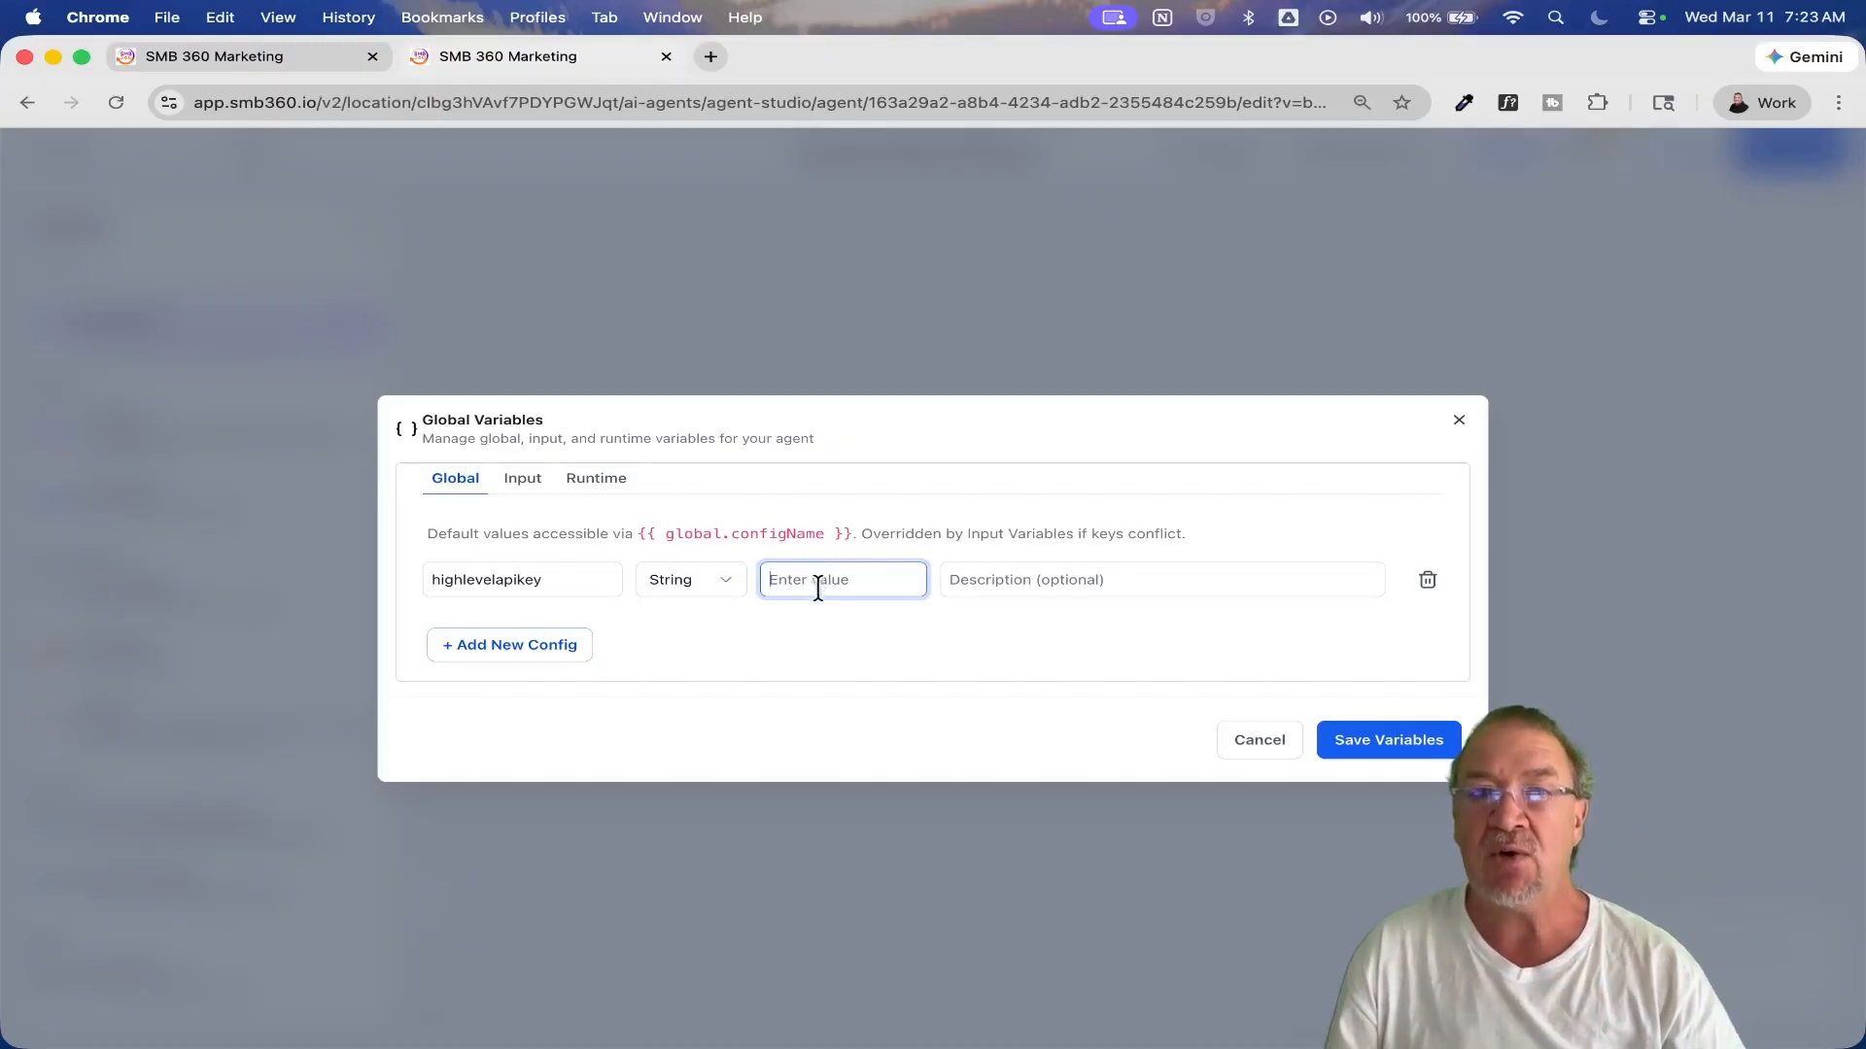
Step: View the agent's input variables and close the variables configuration, discarding the unsaved changes
{"action": "left_click", "coordinate": [524, 482]}
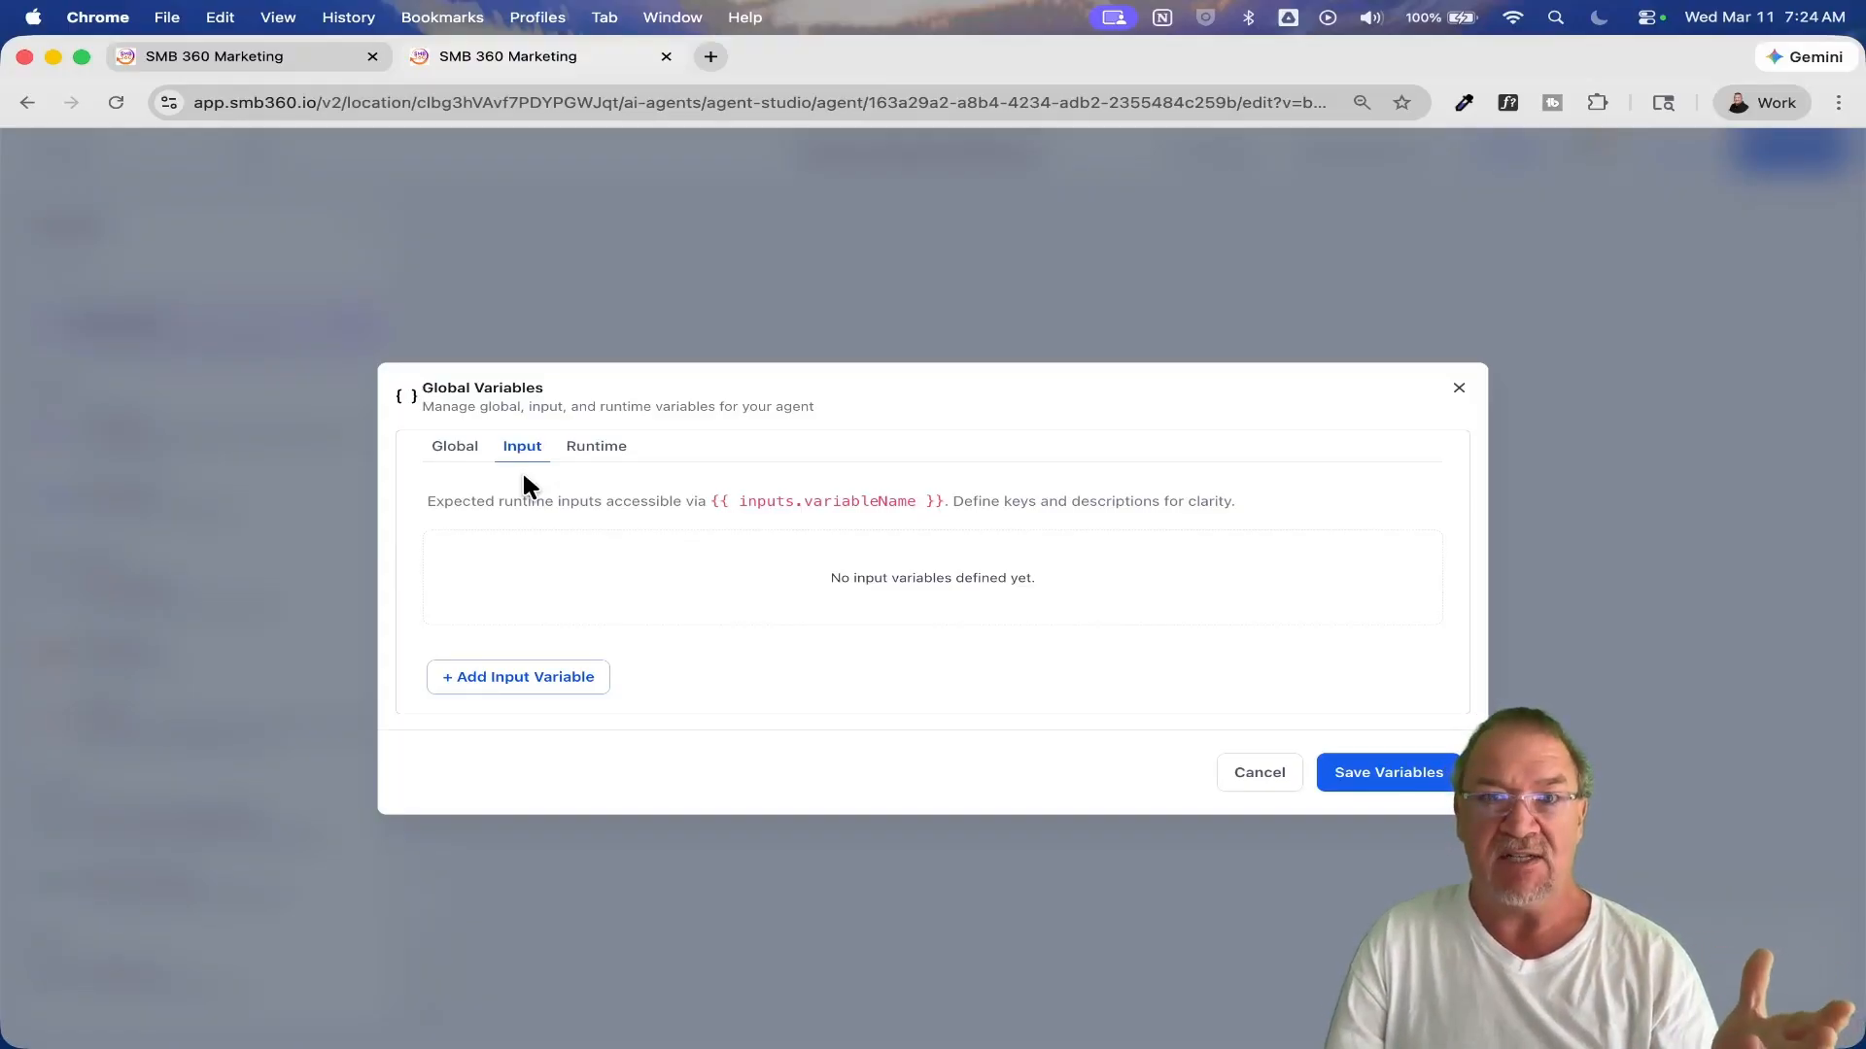
{"action": "left_click", "coordinate": [1257, 771]}
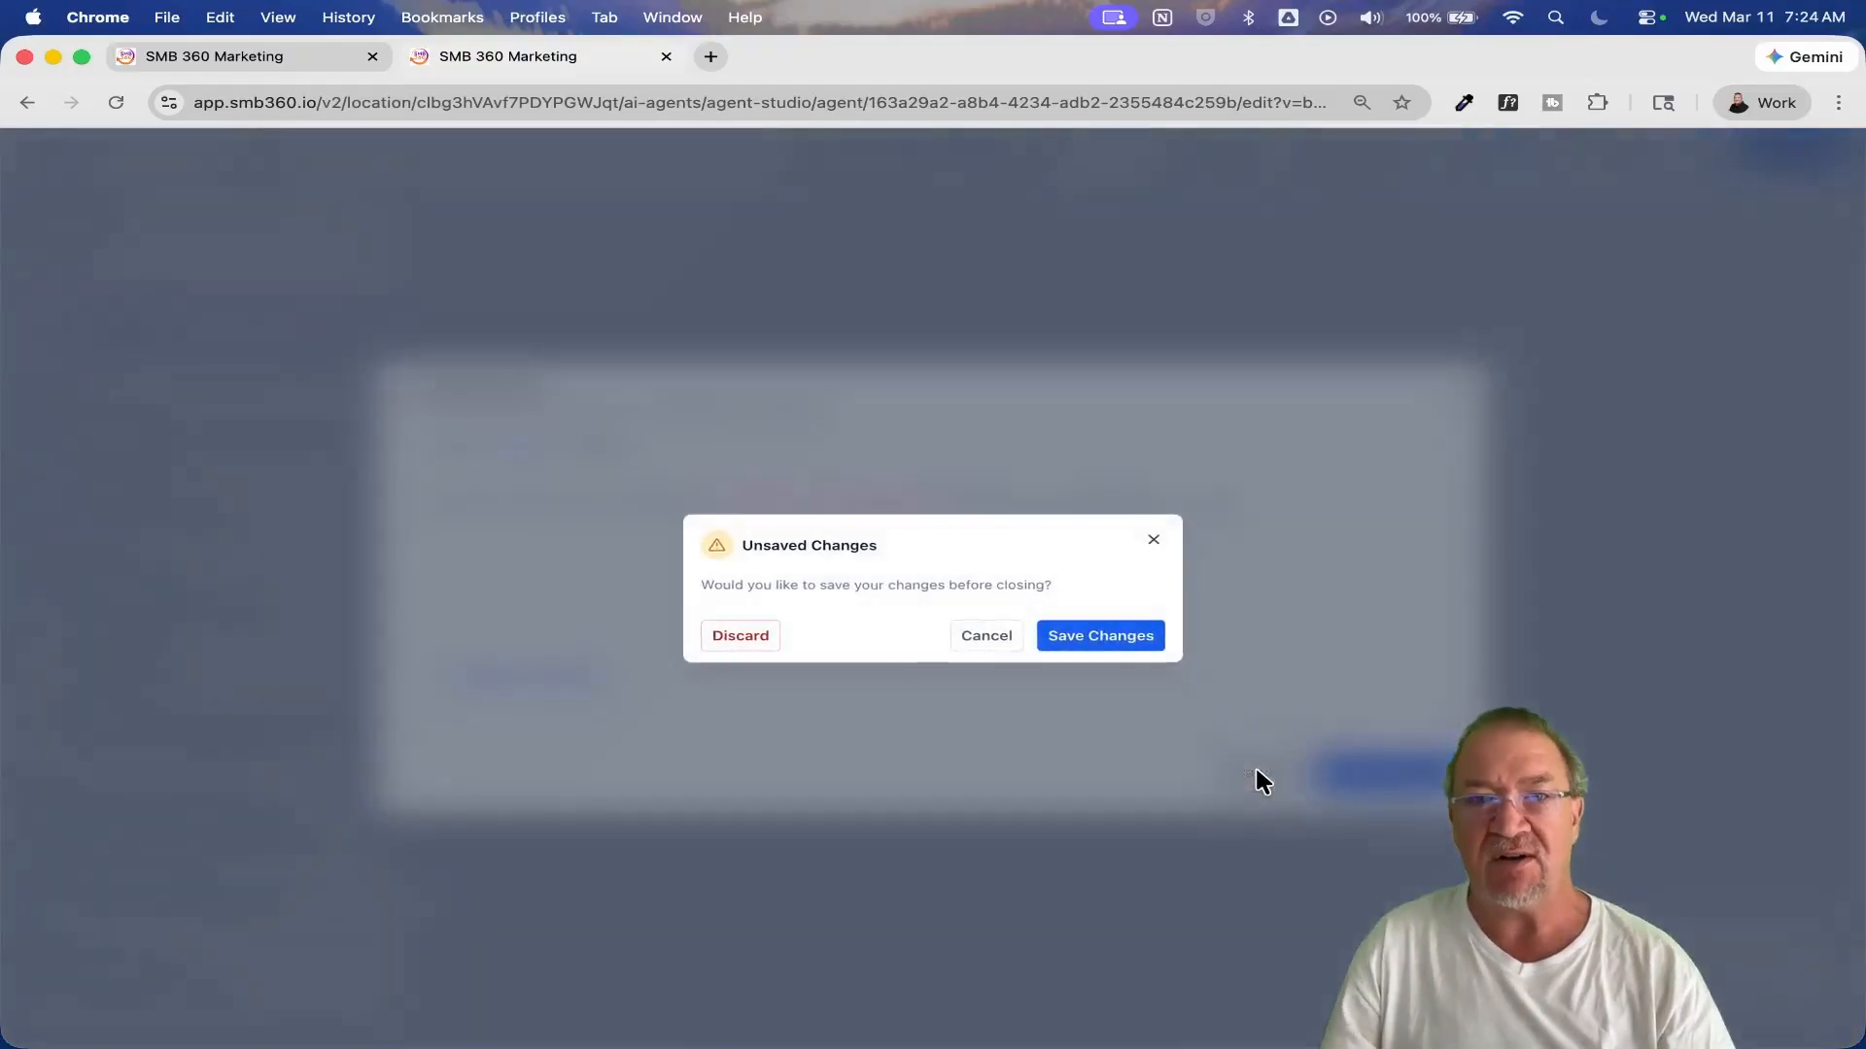
{"action": "left_click", "coordinate": [967, 663]}
{"action": "key", "text": "Escape"}
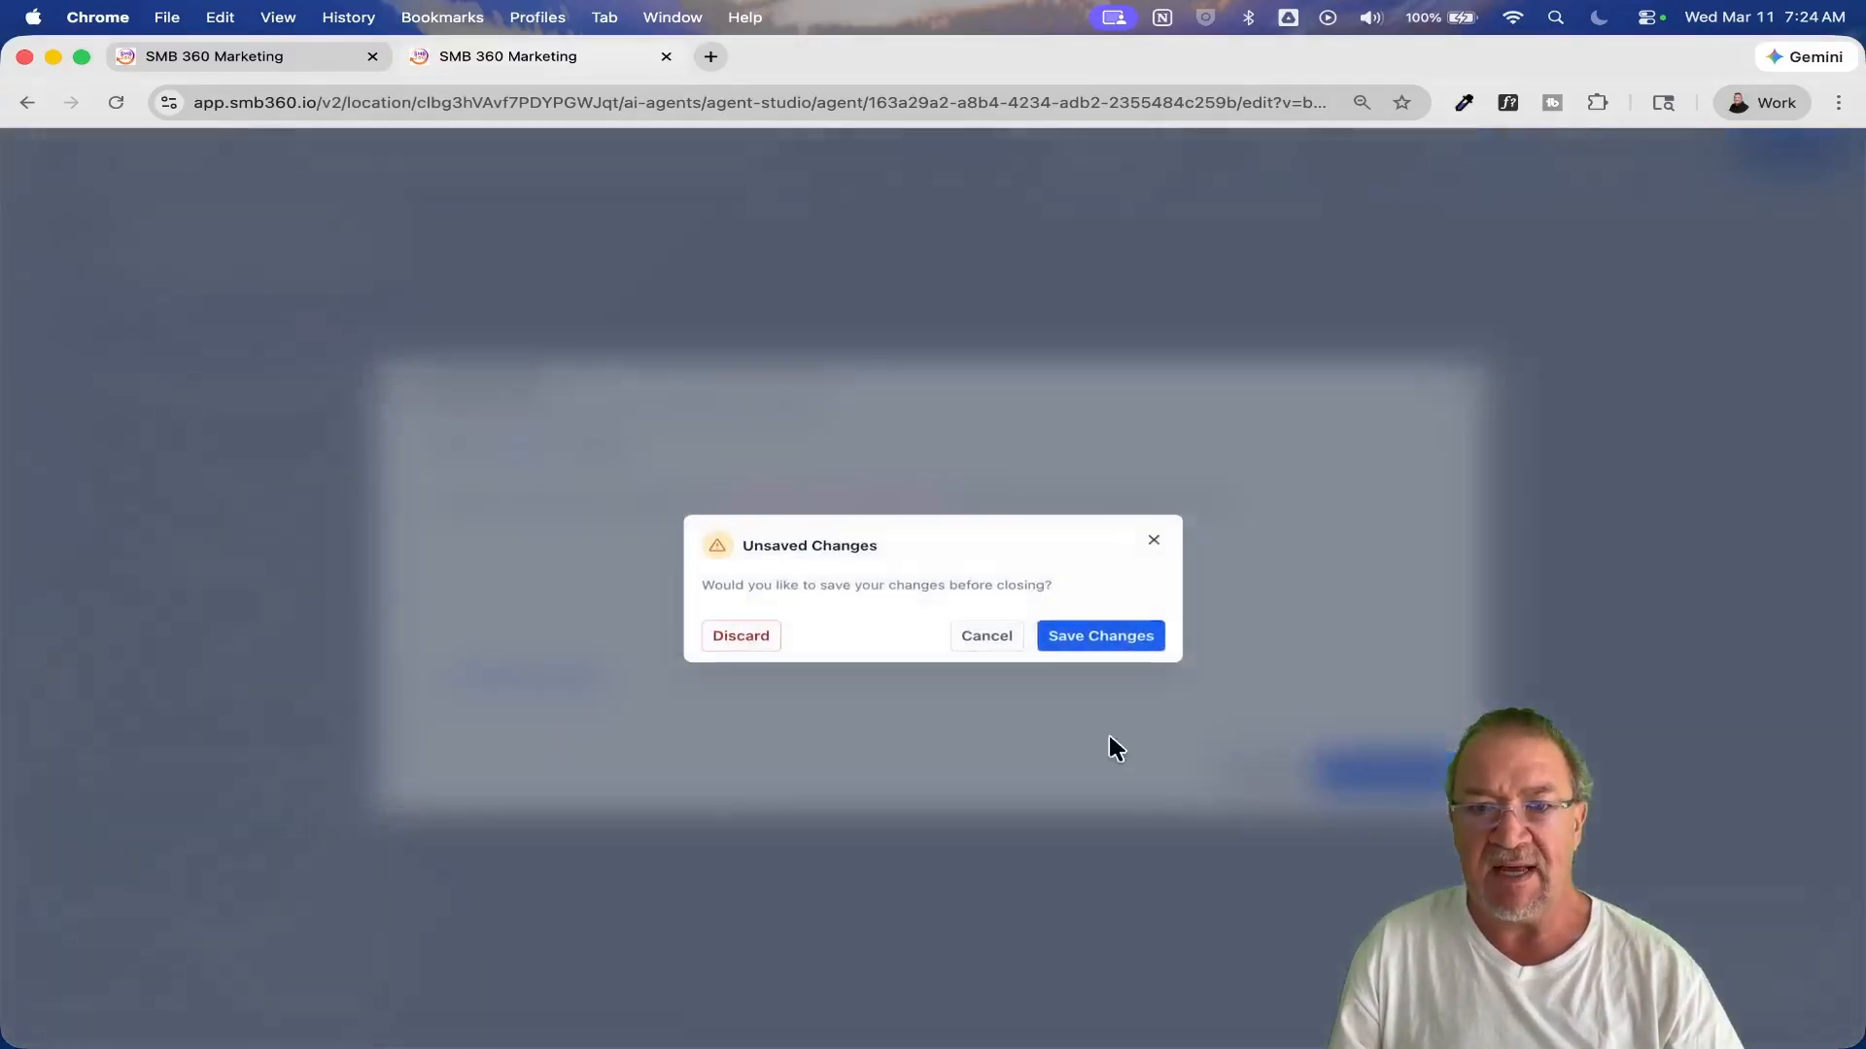
{"action": "left_click", "coordinate": [736, 641]}
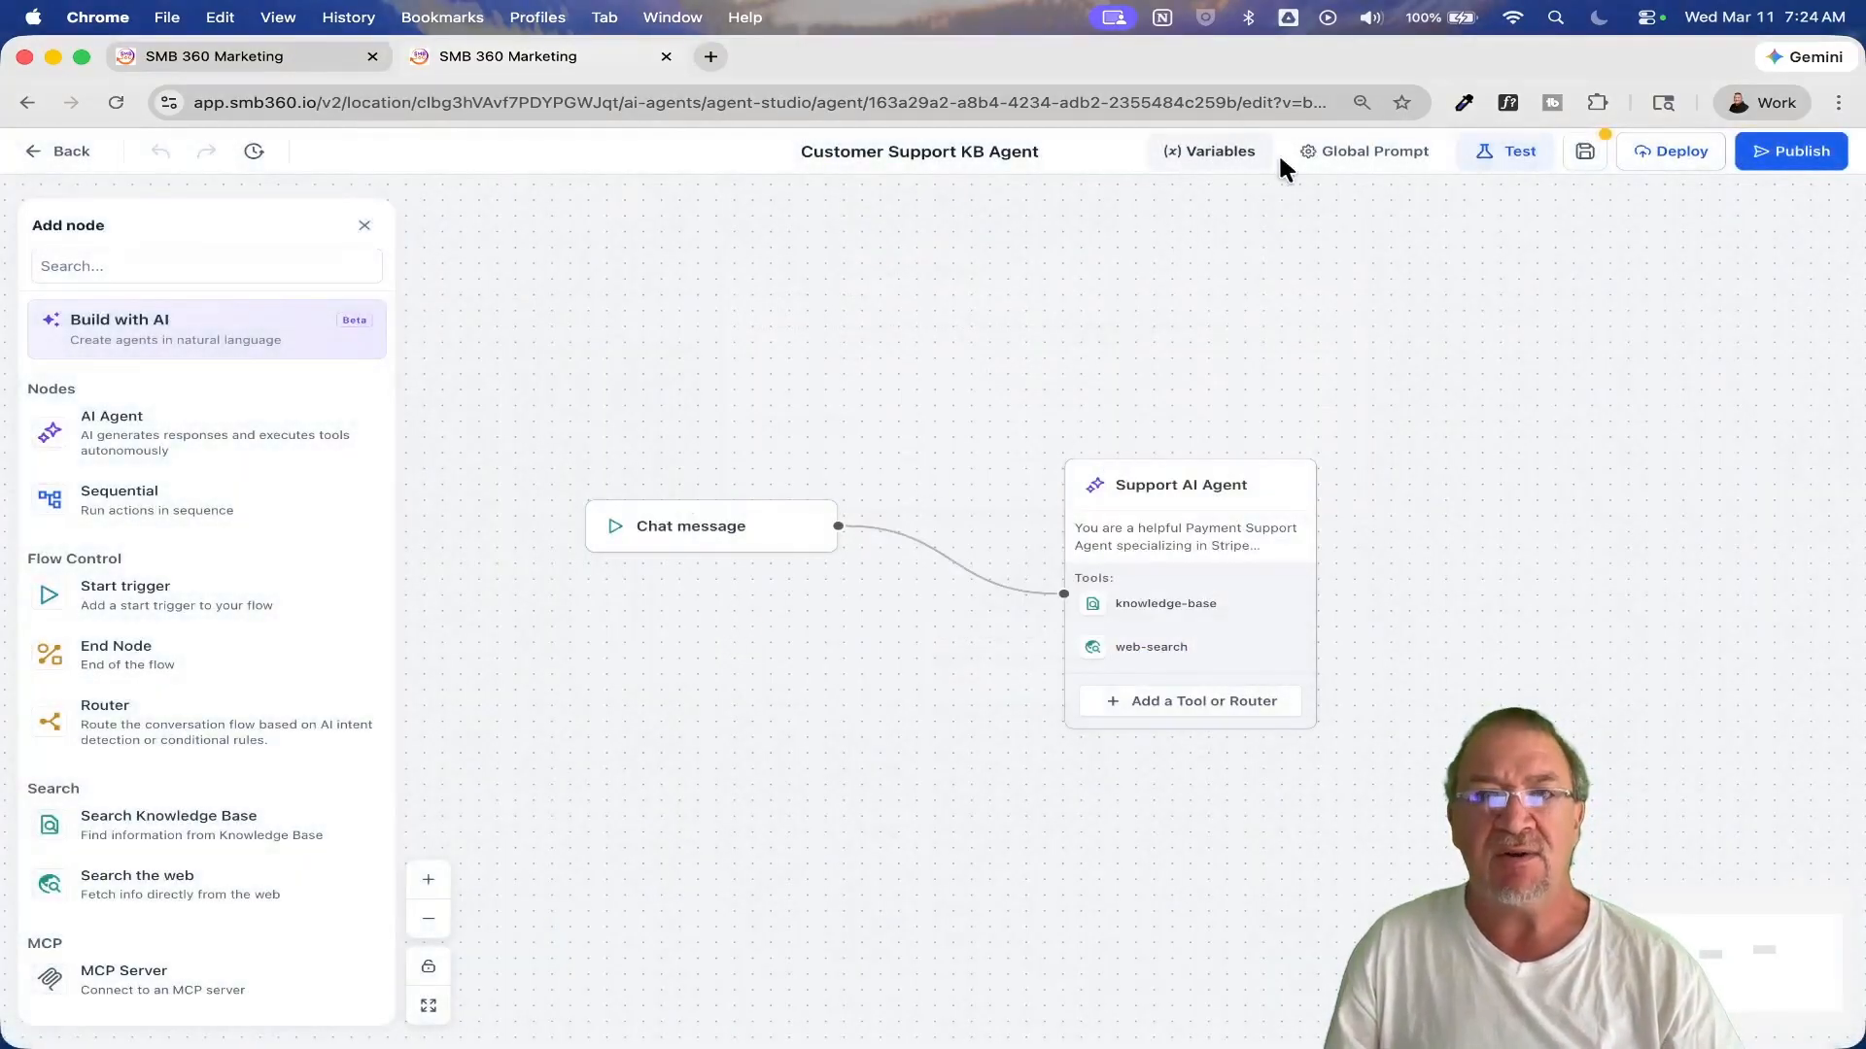
Step: Review the agent's Global Prompt configuration without saving and return to the agent directory, discarding changes
{"action": "left_click", "coordinate": [1374, 156]}
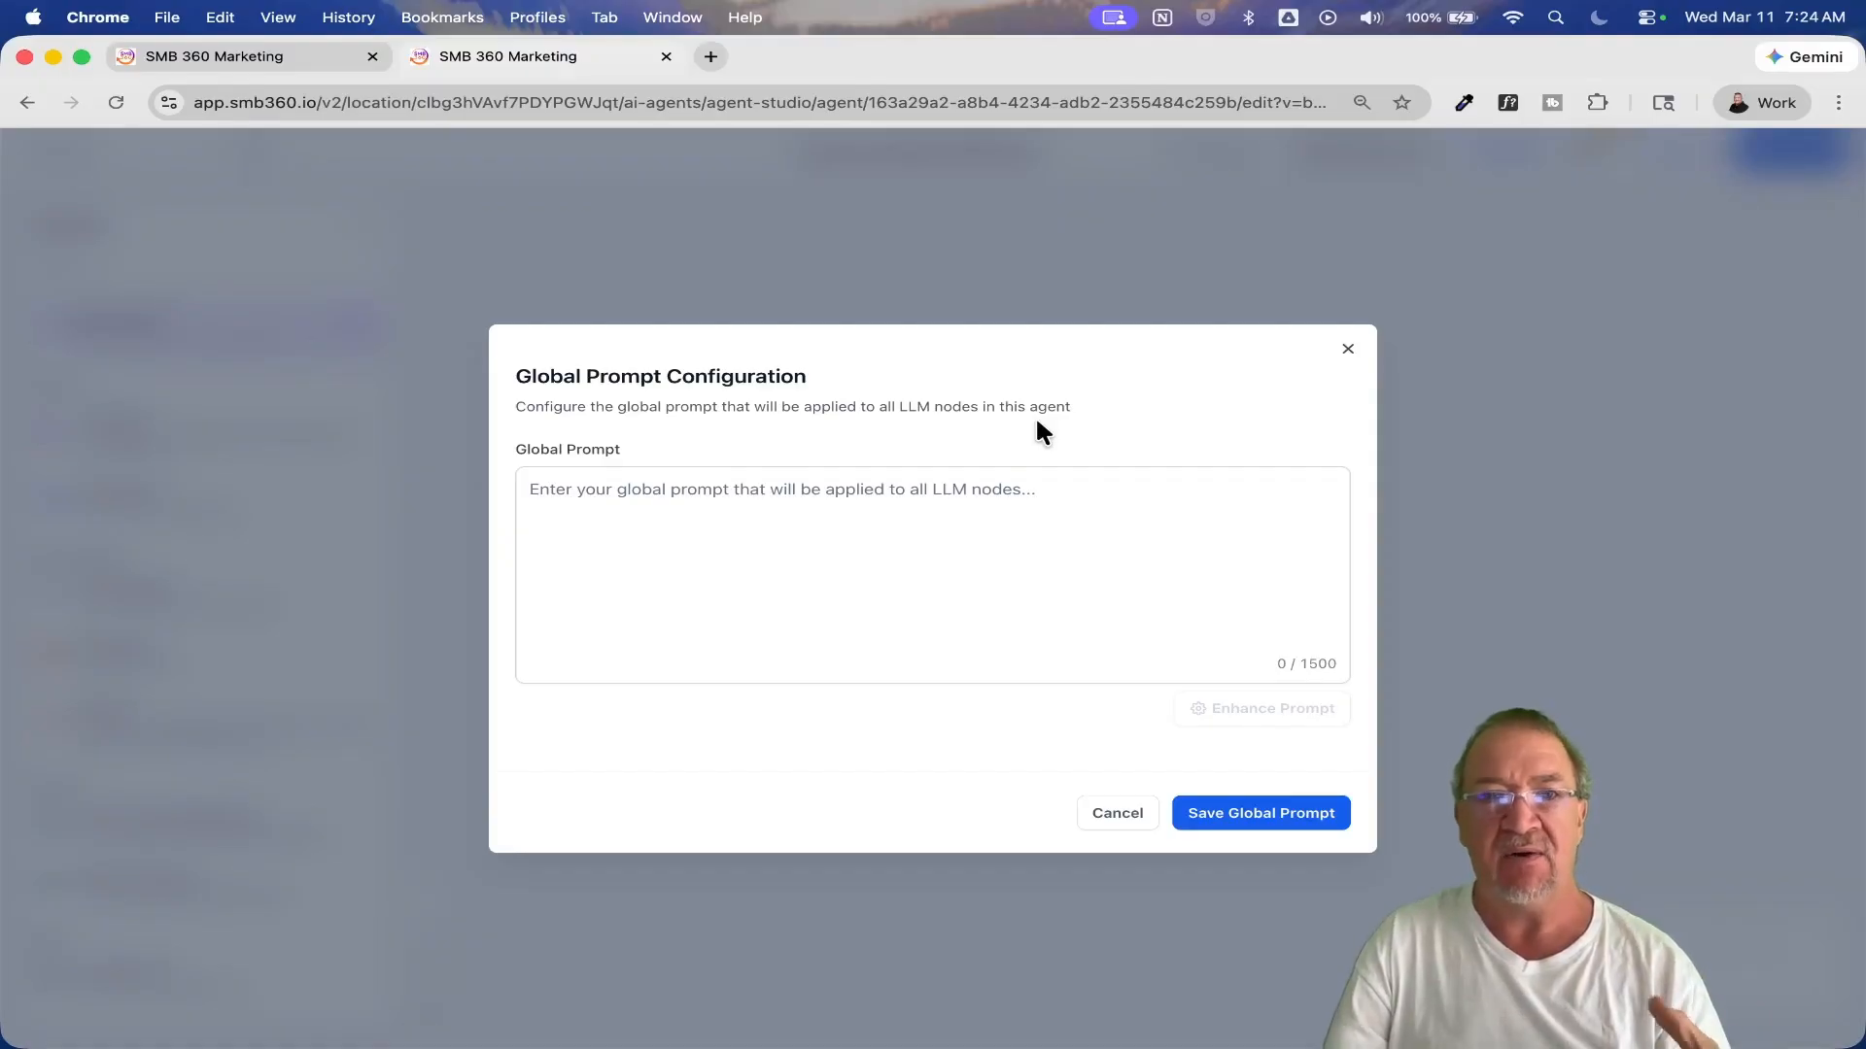
{"action": "left_click", "coordinate": [1117, 816]}
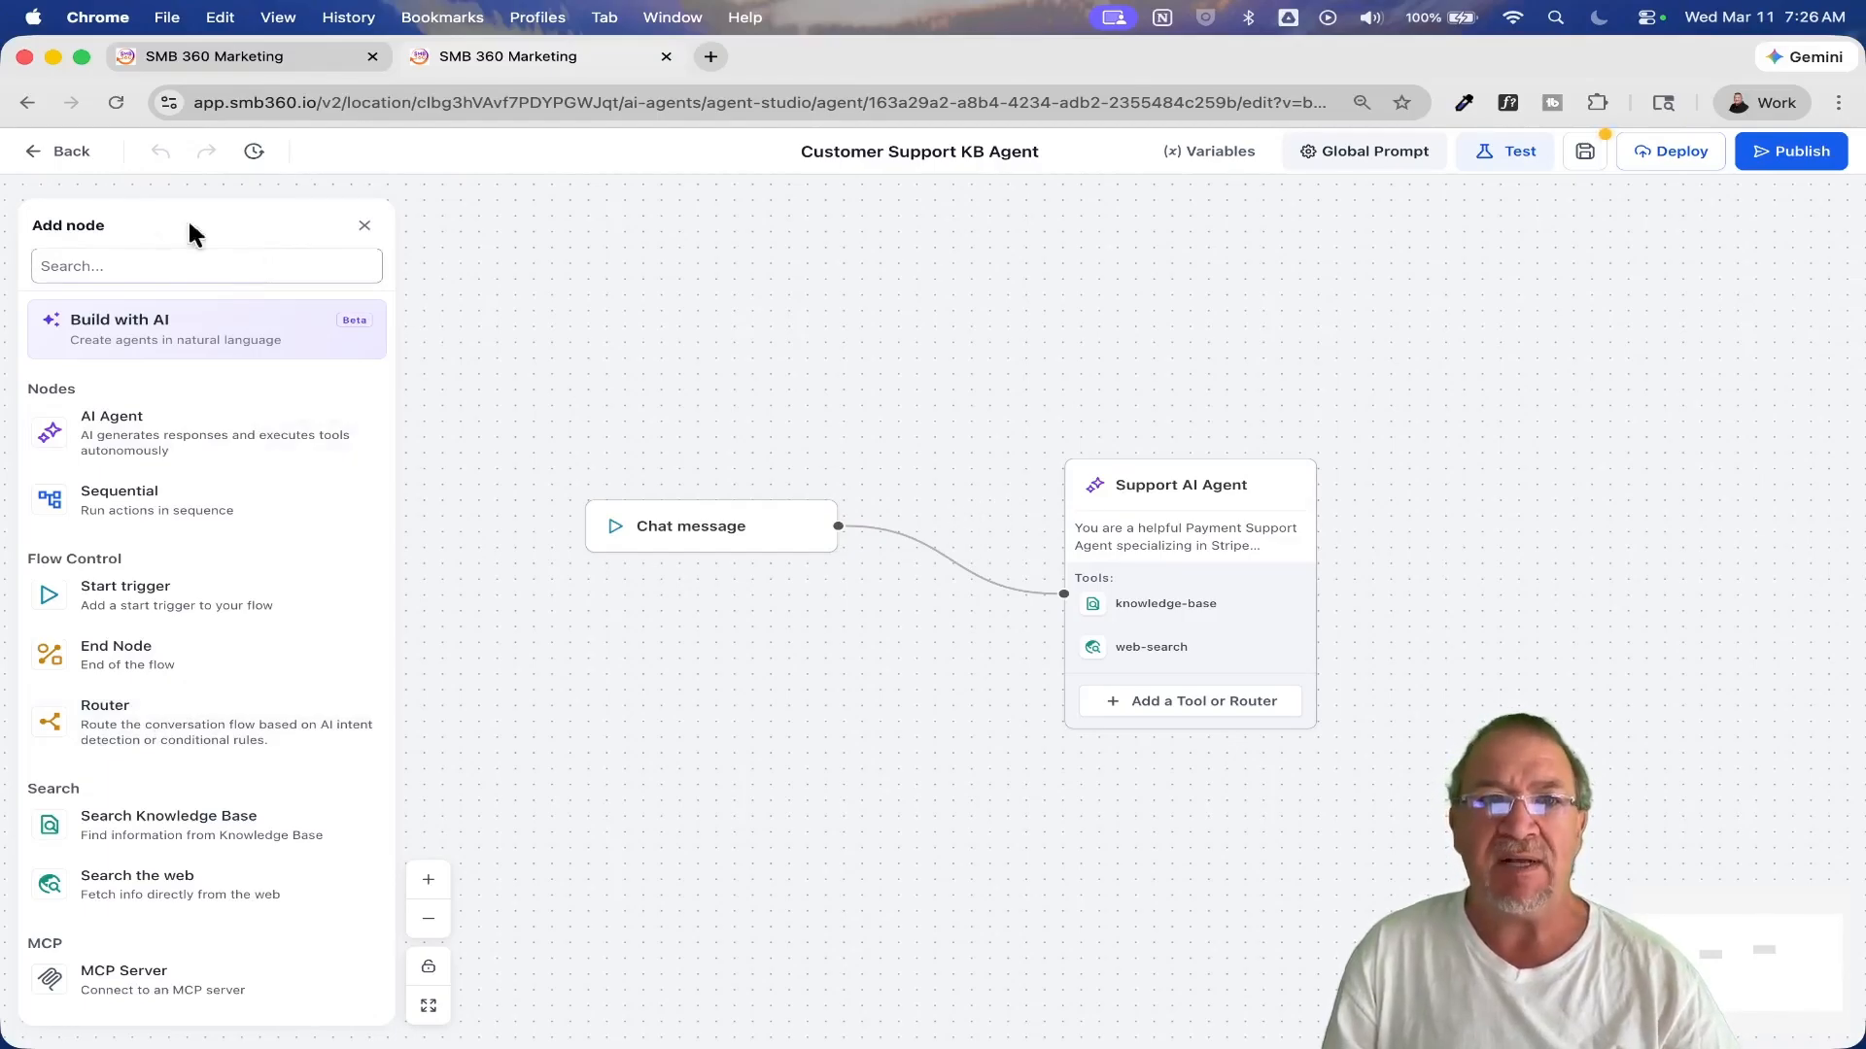
{"action": "left_click", "coordinate": [62, 156]}
{"action": "left_click", "coordinate": [742, 638]}
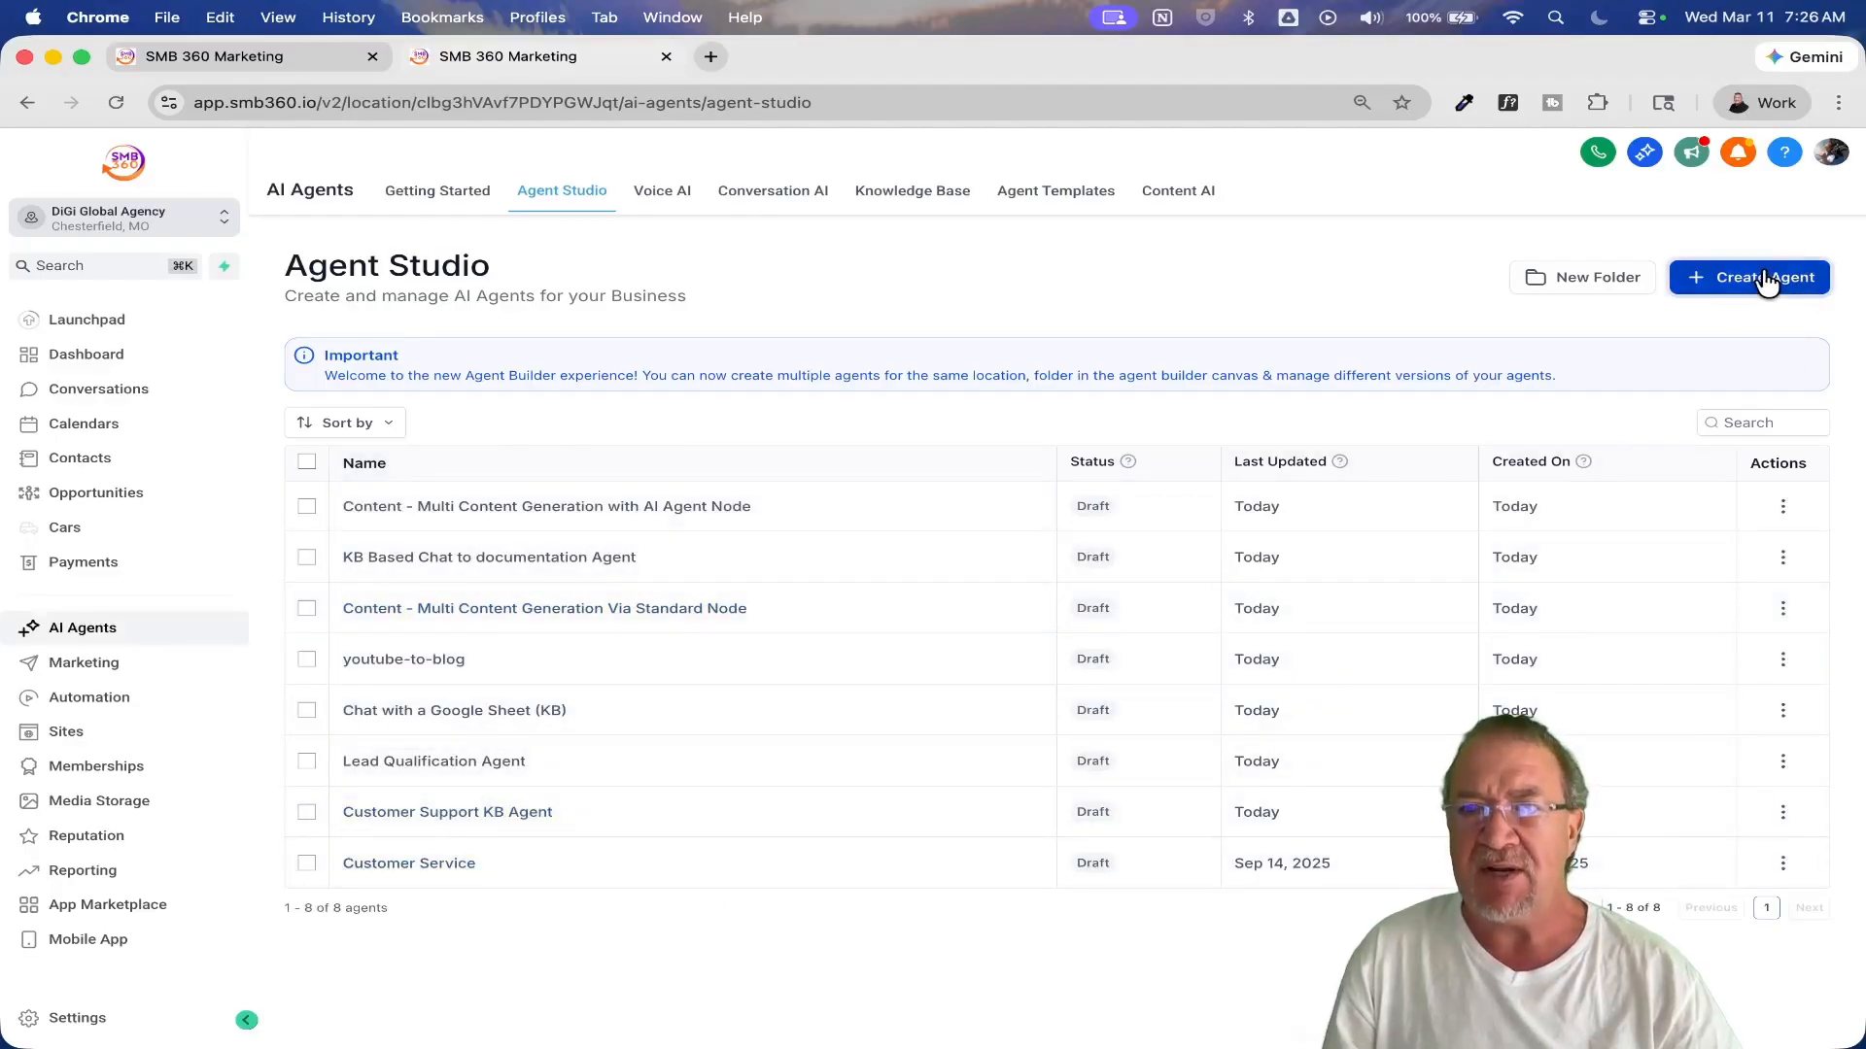
Step: Create a new agent from scratch named Test, keeping the default description
{"action": "left_click", "coordinate": [1722, 276]}
{"action": "left_click", "coordinate": [1711, 324]}
{"action": "left_click", "coordinate": [700, 504]}
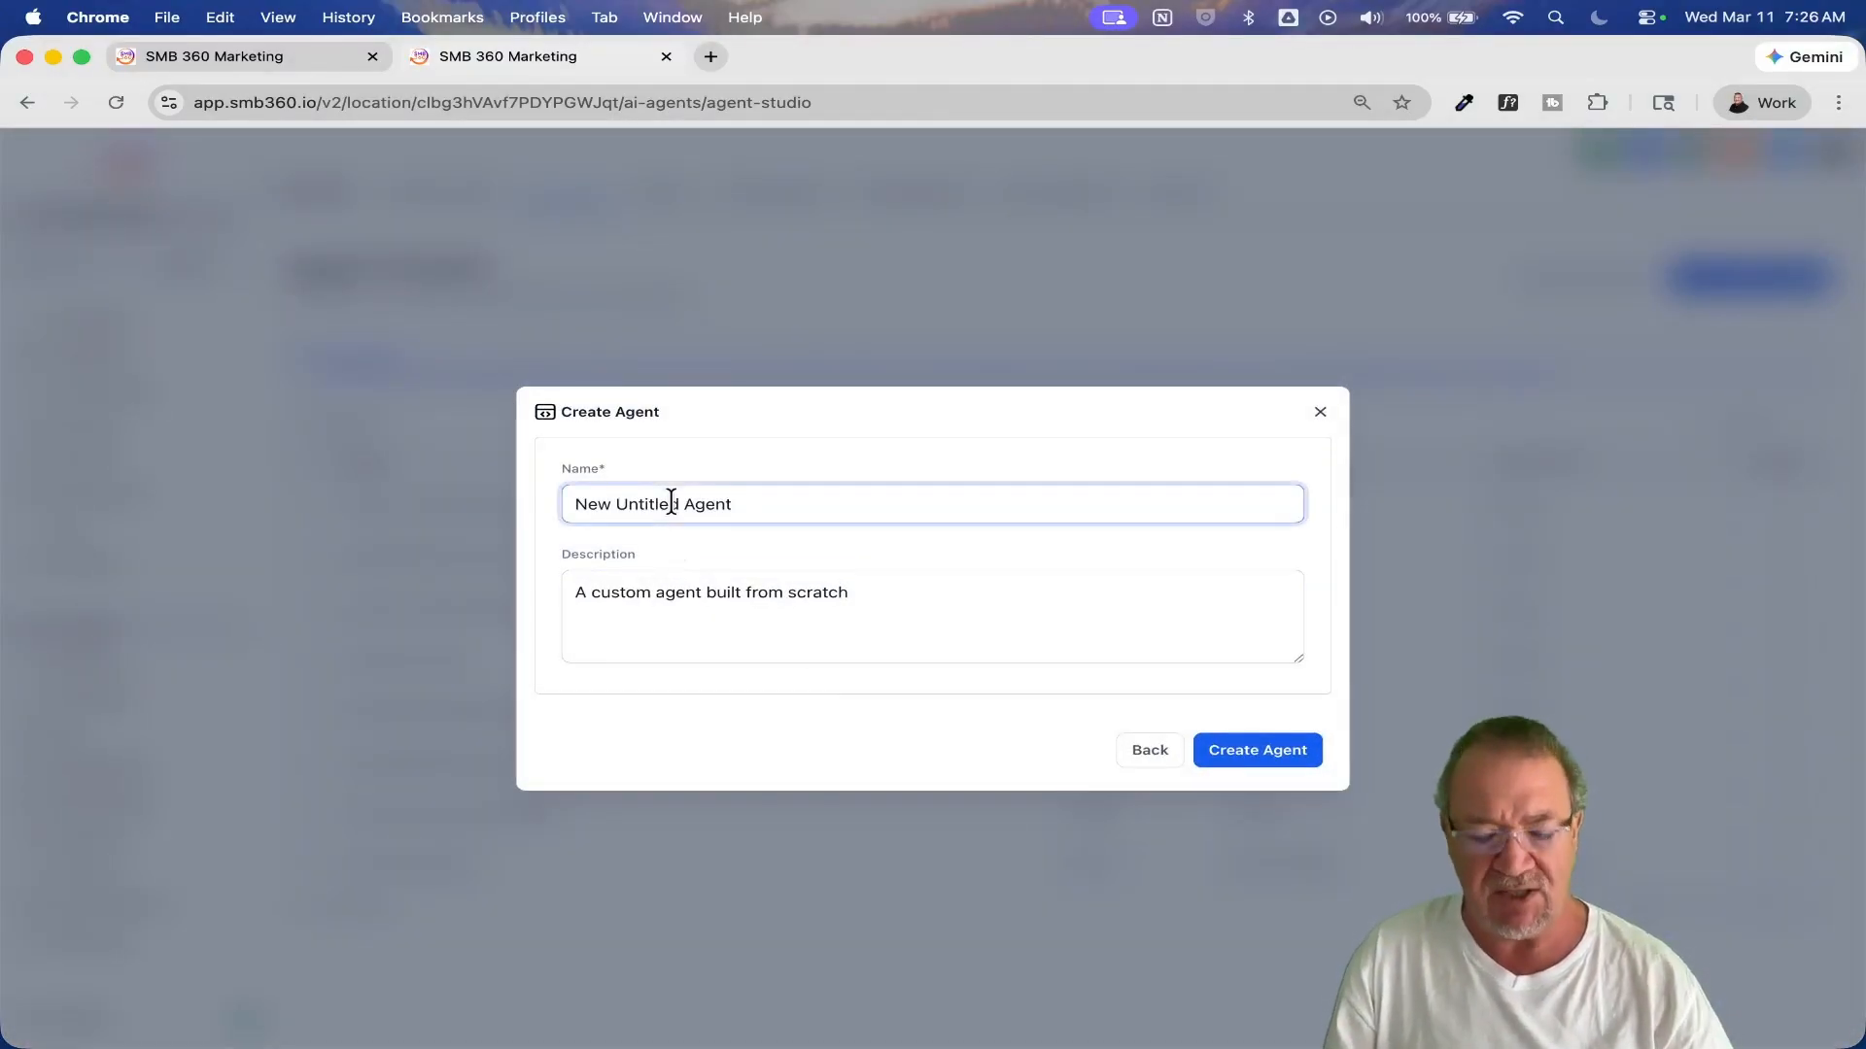
{"action": "type", "text": "Test"}
{"action": "key", "text": "super+a"}
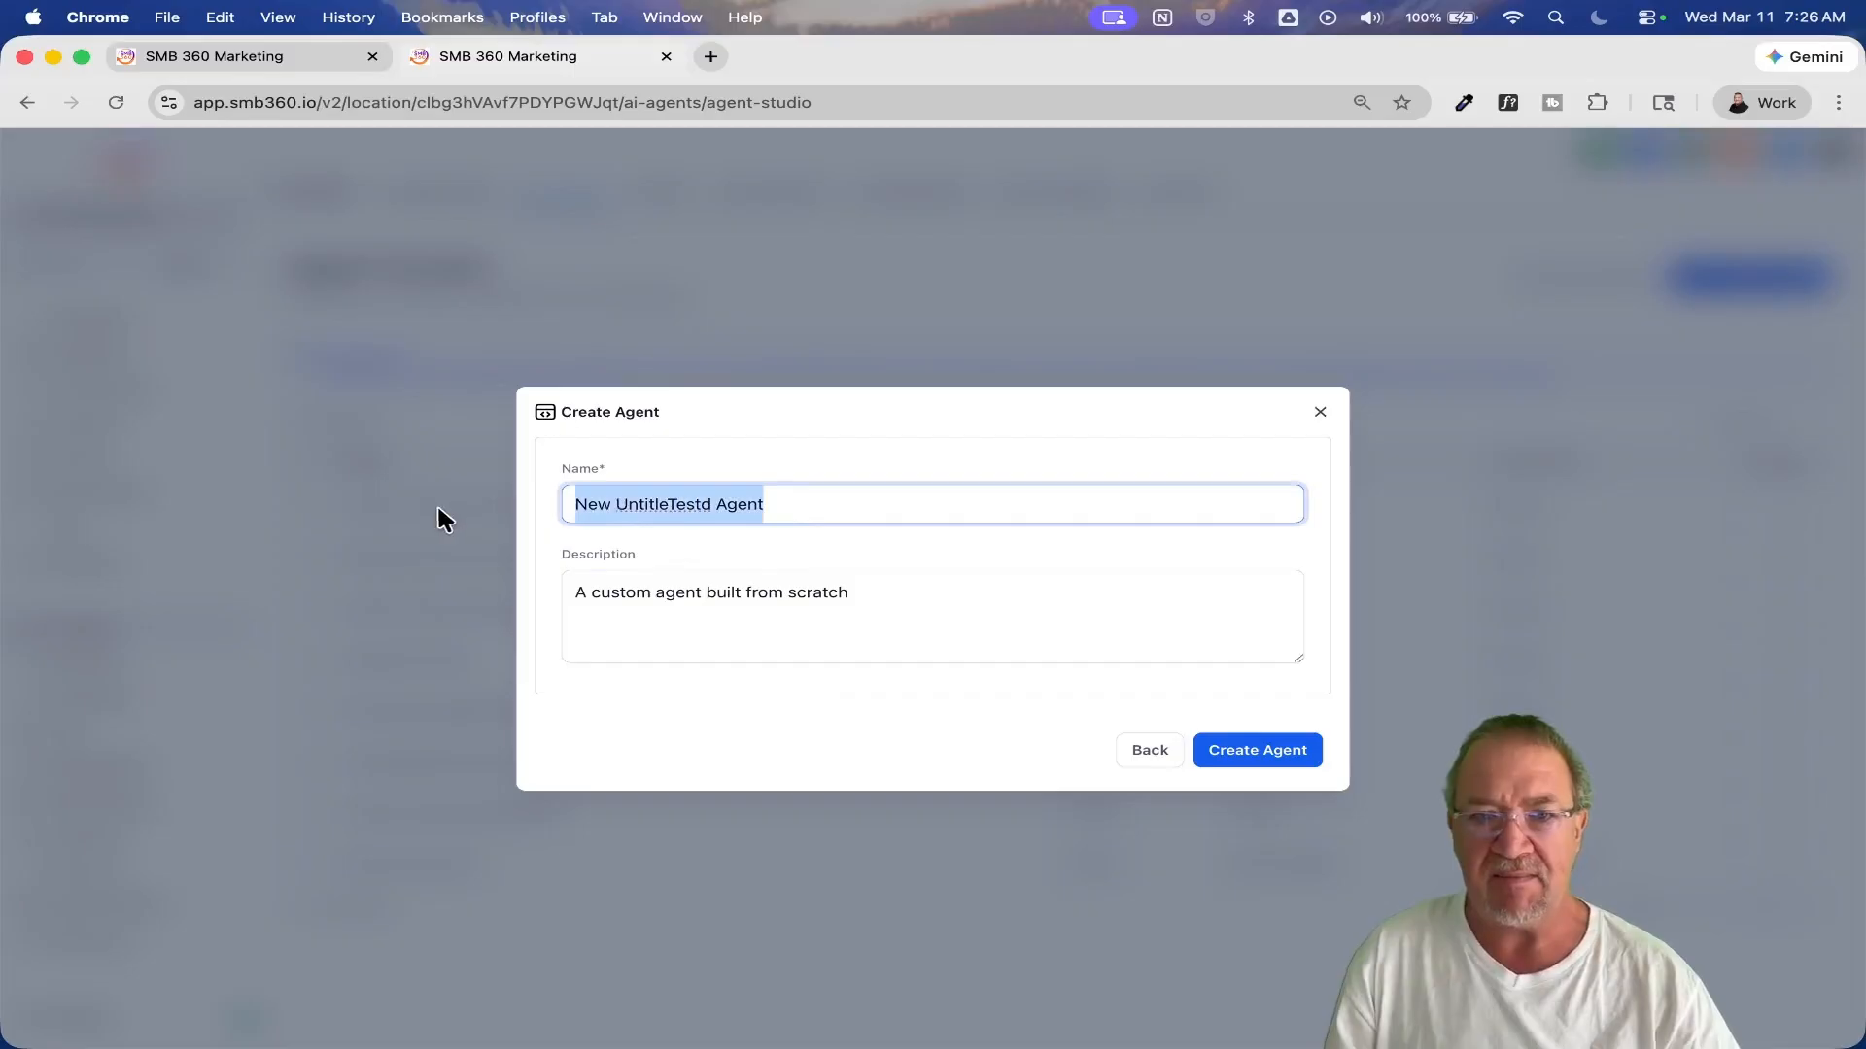
{"action": "type", "text": "Test"}
{"action": "key", "text": "Return"}
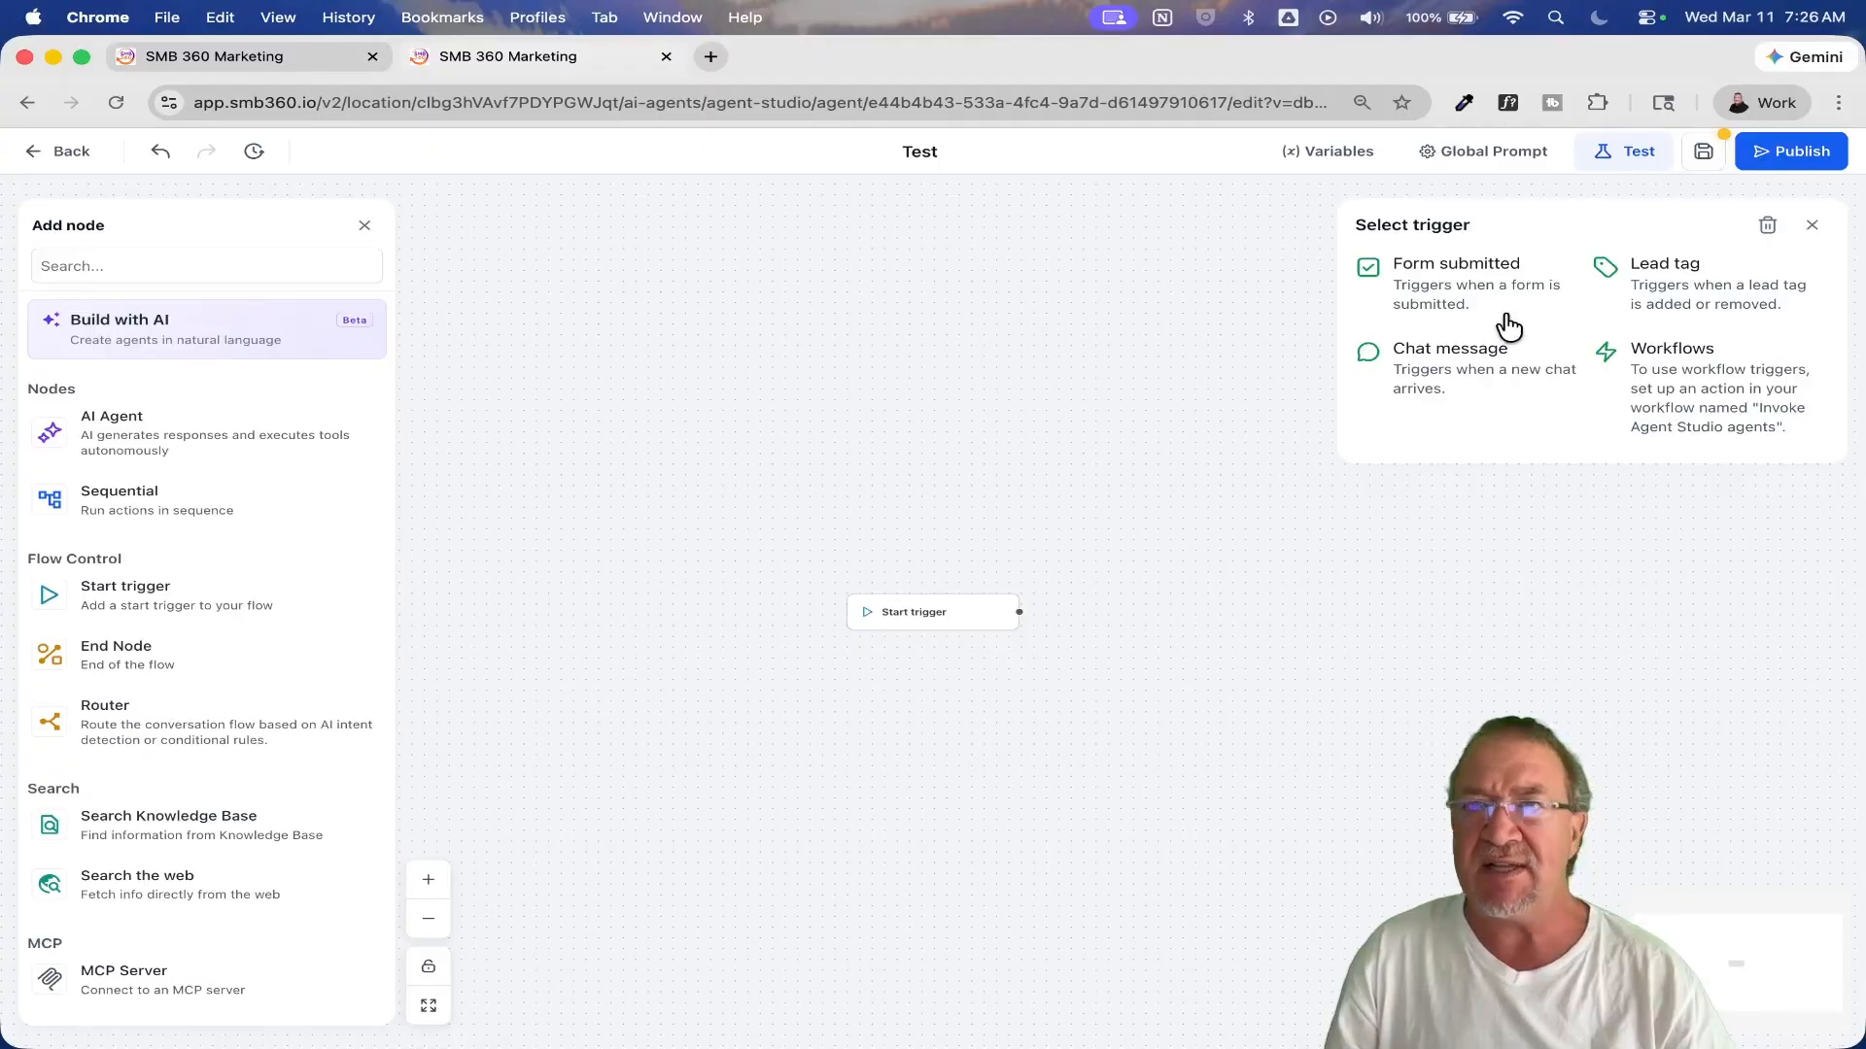
Step: Examine the available start trigger types for the Test agent and close the trigger selection without choosing one
{"action": "scroll", "coordinate": [1518, 326], "scroll_direction": "up", "scroll_amount": 5}
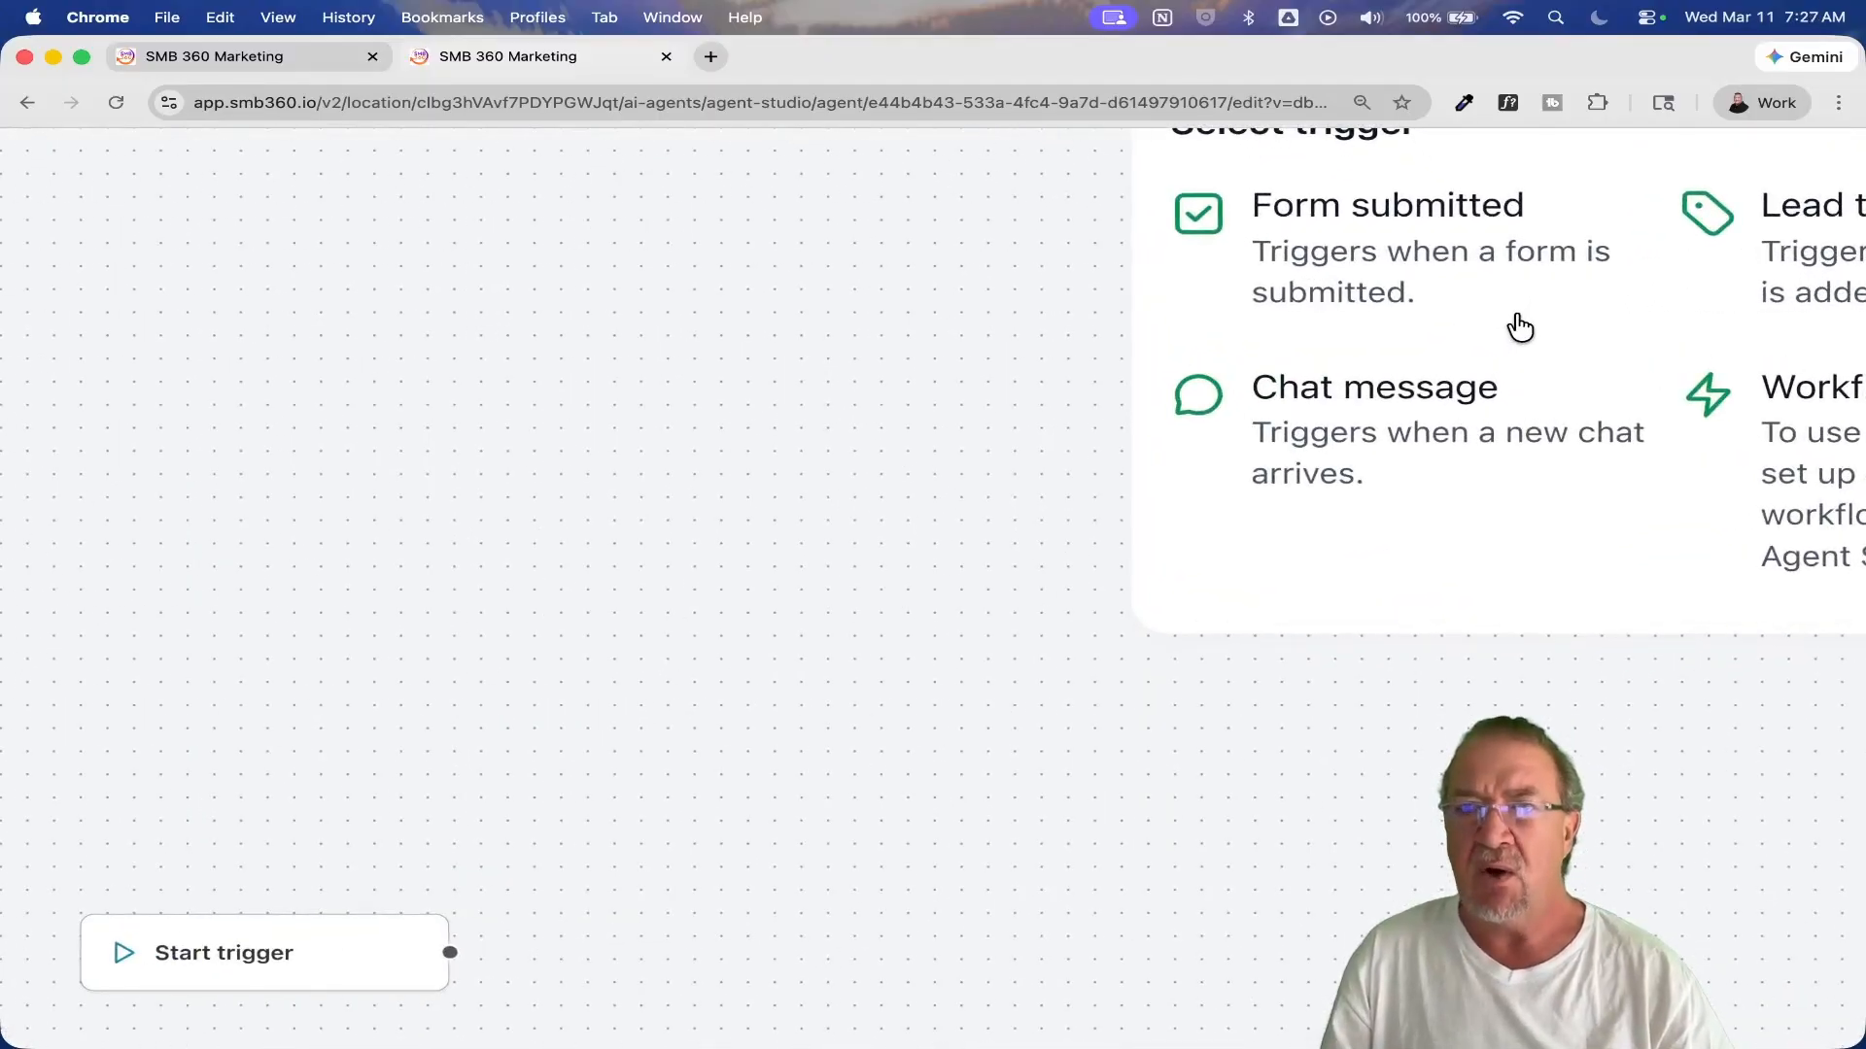
{"action": "scroll", "coordinate": [1519, 327], "scroll_direction": "right", "scroll_amount": 4}
{"action": "scroll", "coordinate": [1519, 326], "scroll_direction": "up", "scroll_amount": 2}
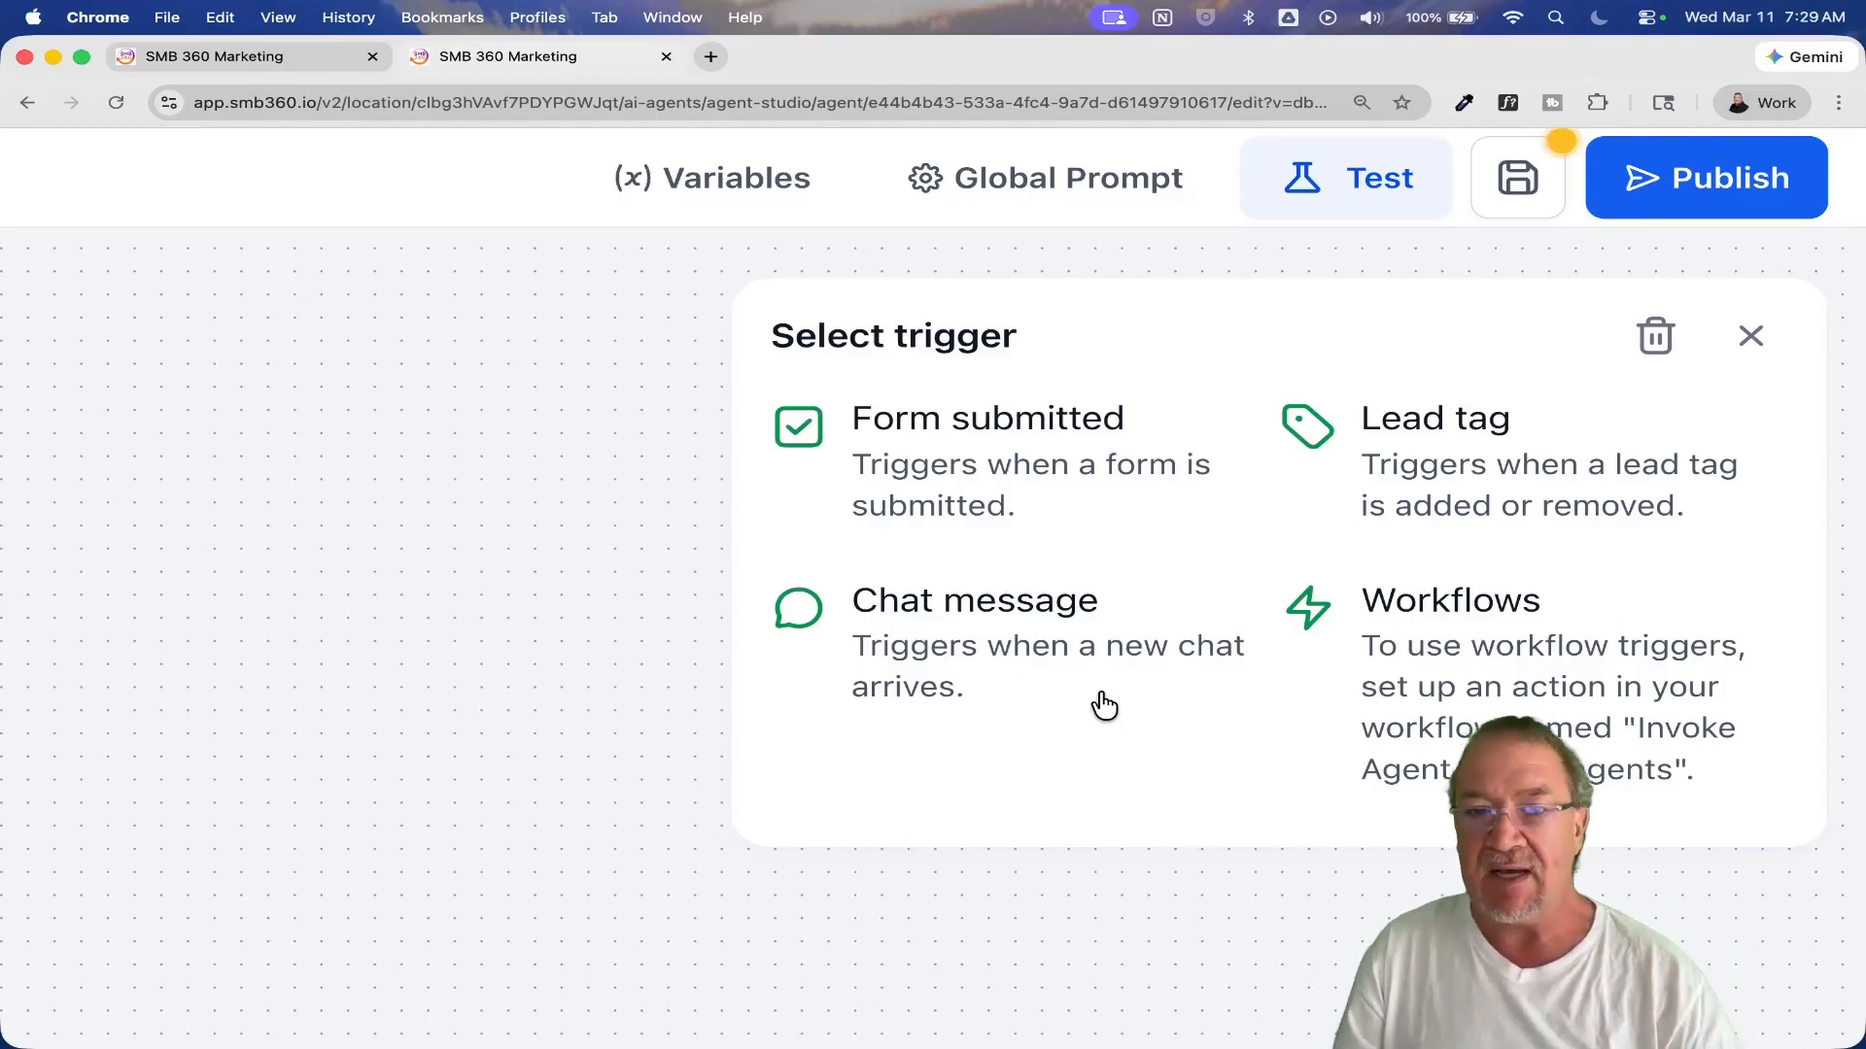
{"action": "scroll", "coordinate": [1104, 705], "scroll_direction": "down", "scroll_amount": 5}
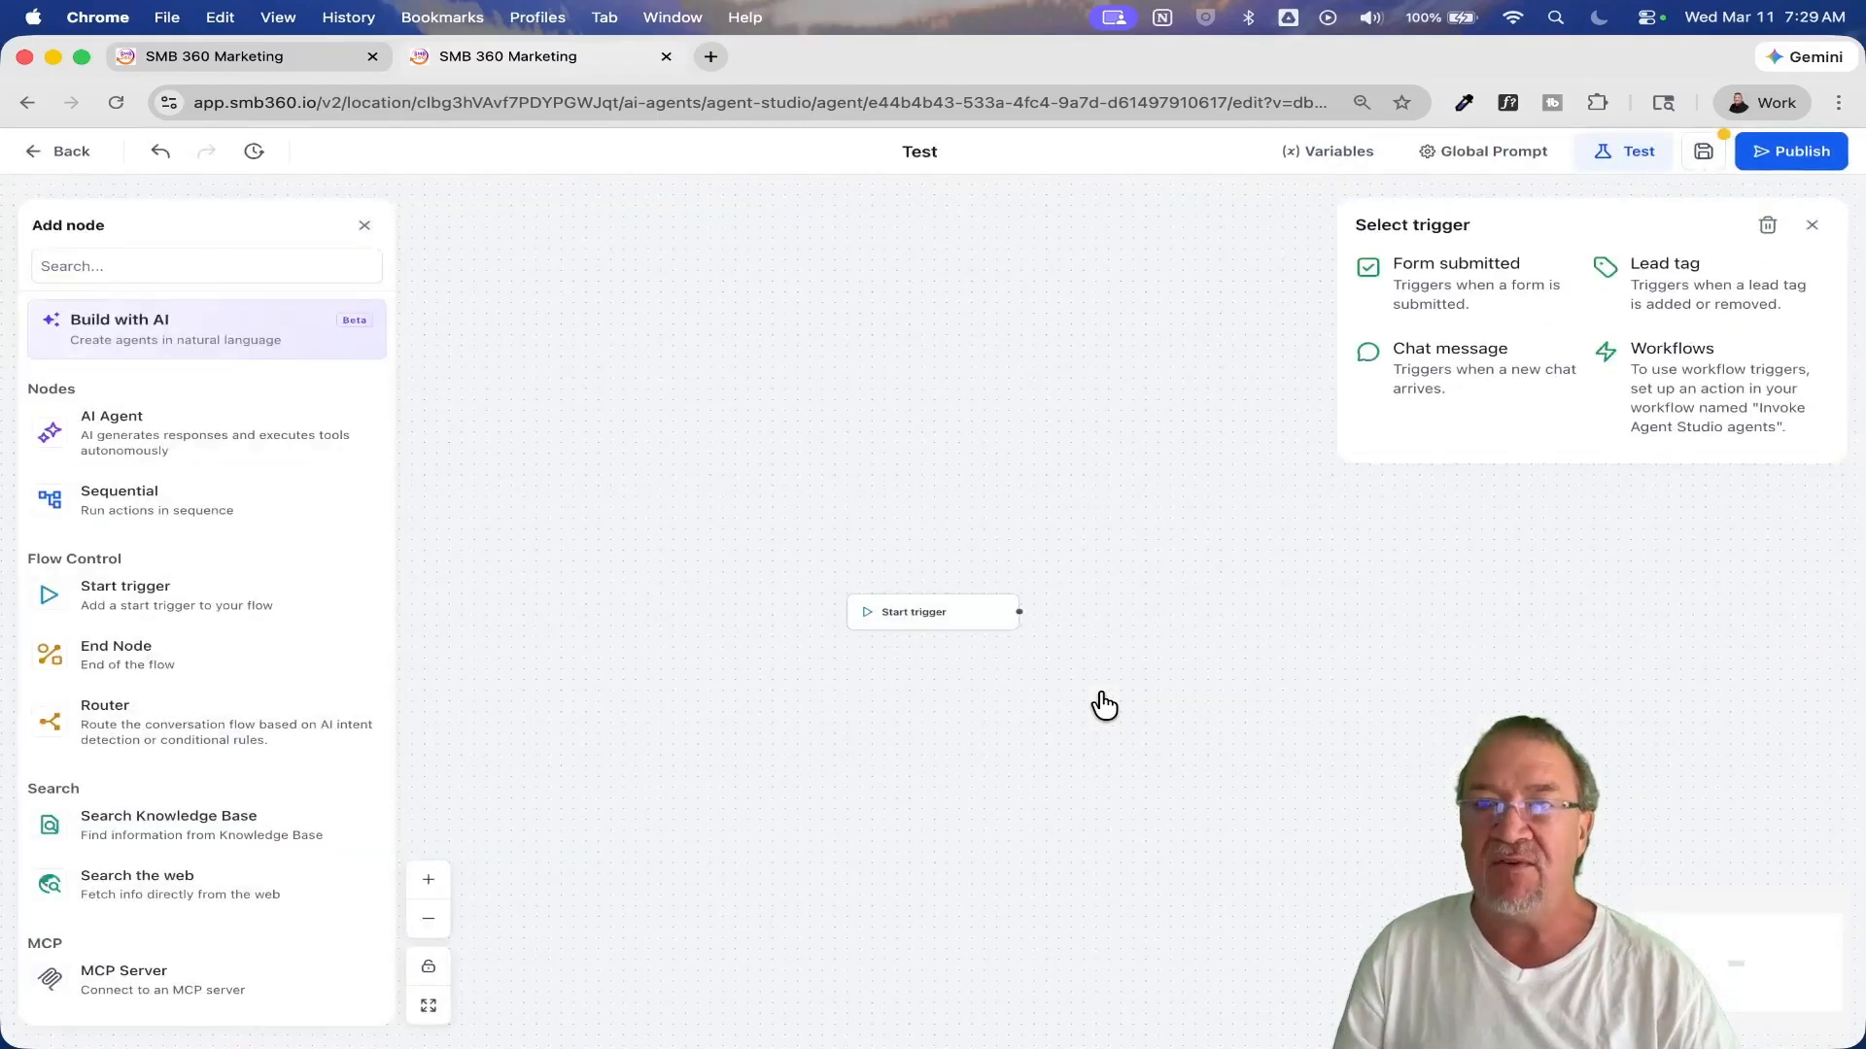
{"action": "left_click", "coordinate": [1811, 224]}
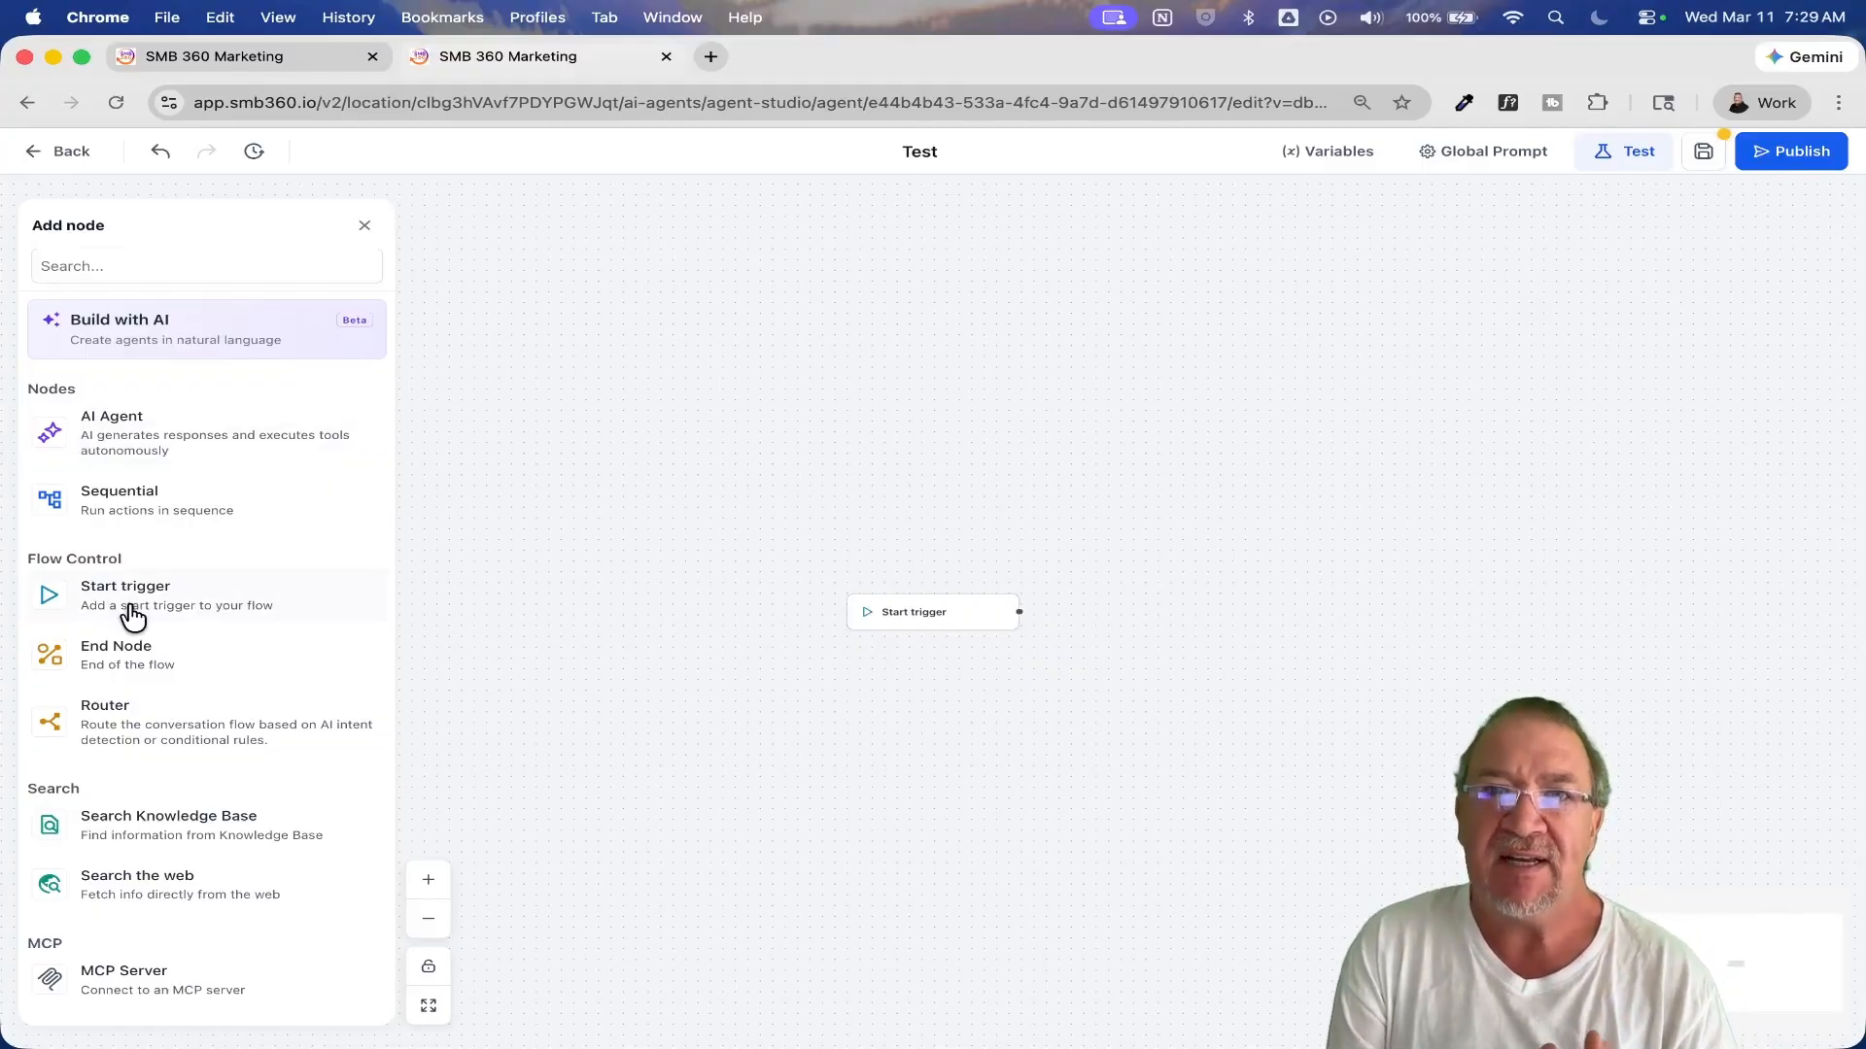
Step: Add an AI Agent node, save it with its default settings, and place it above and to the right of the Start trigger
{"action": "left_click", "coordinate": [113, 444]}
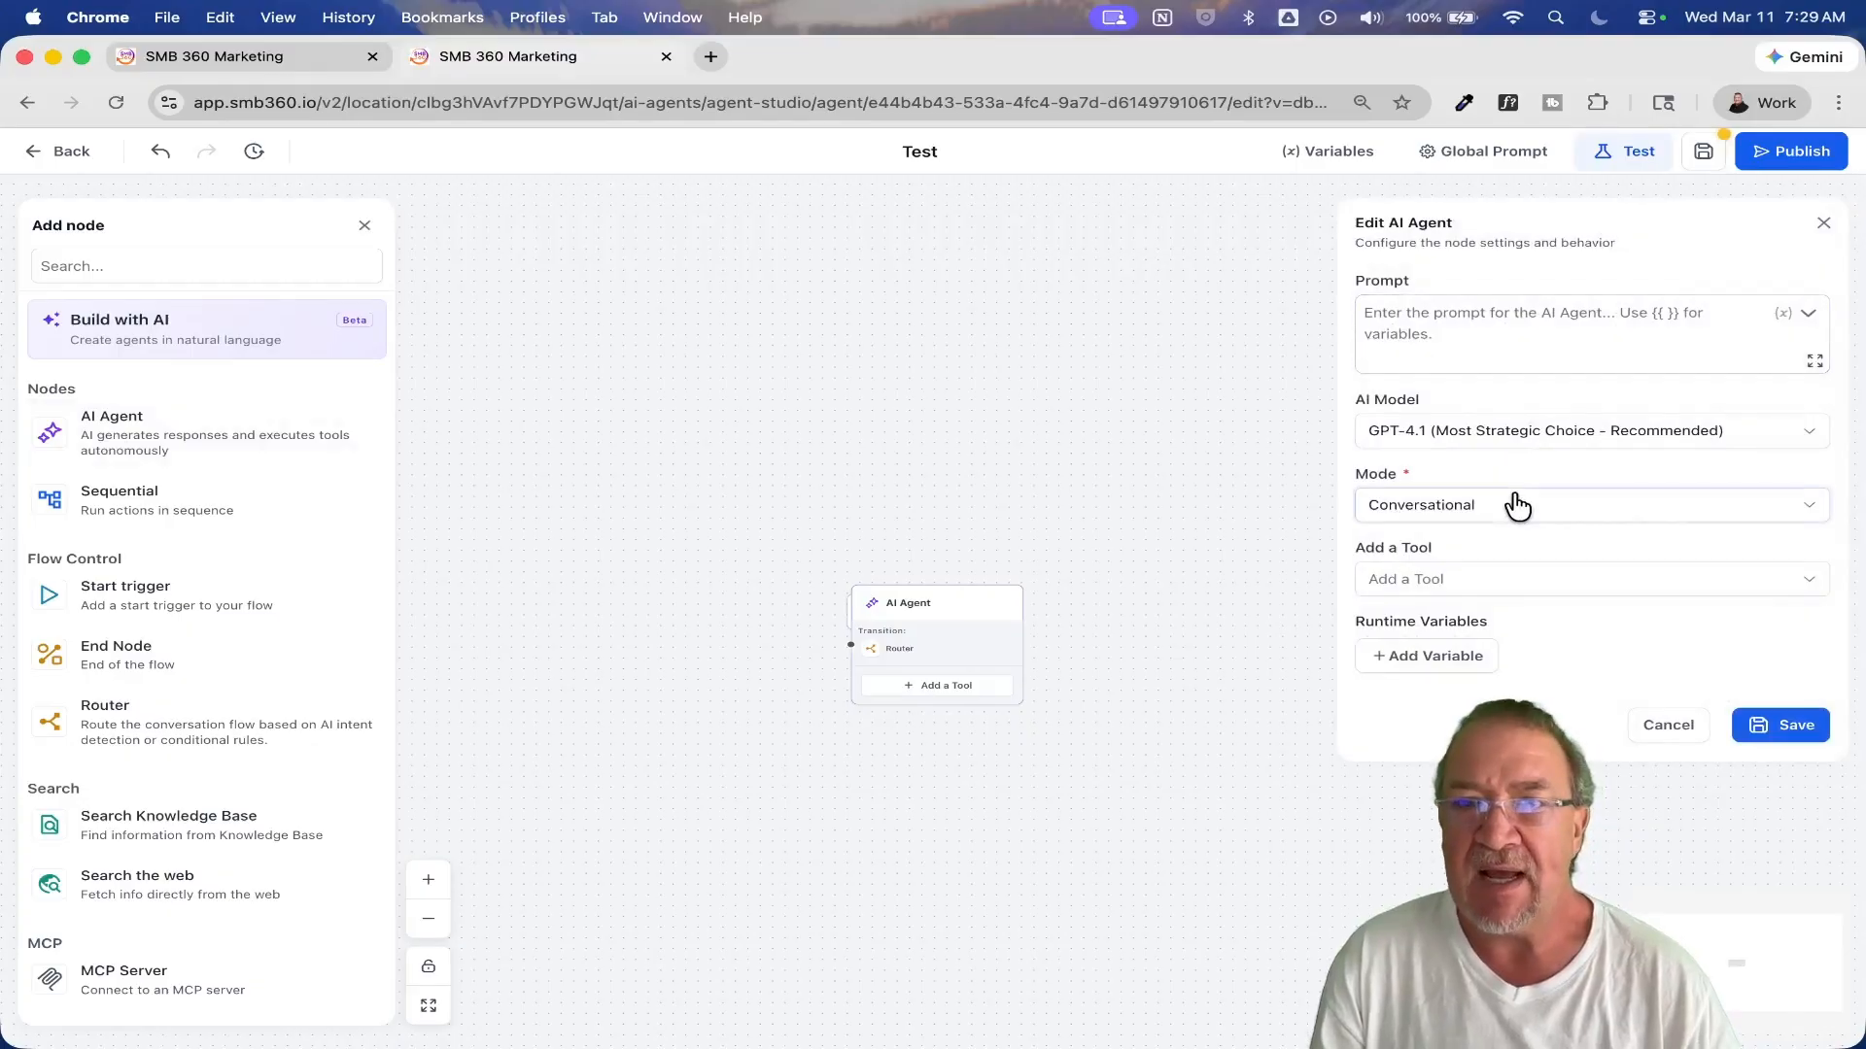
{"action": "left_click", "coordinate": [1766, 739]}
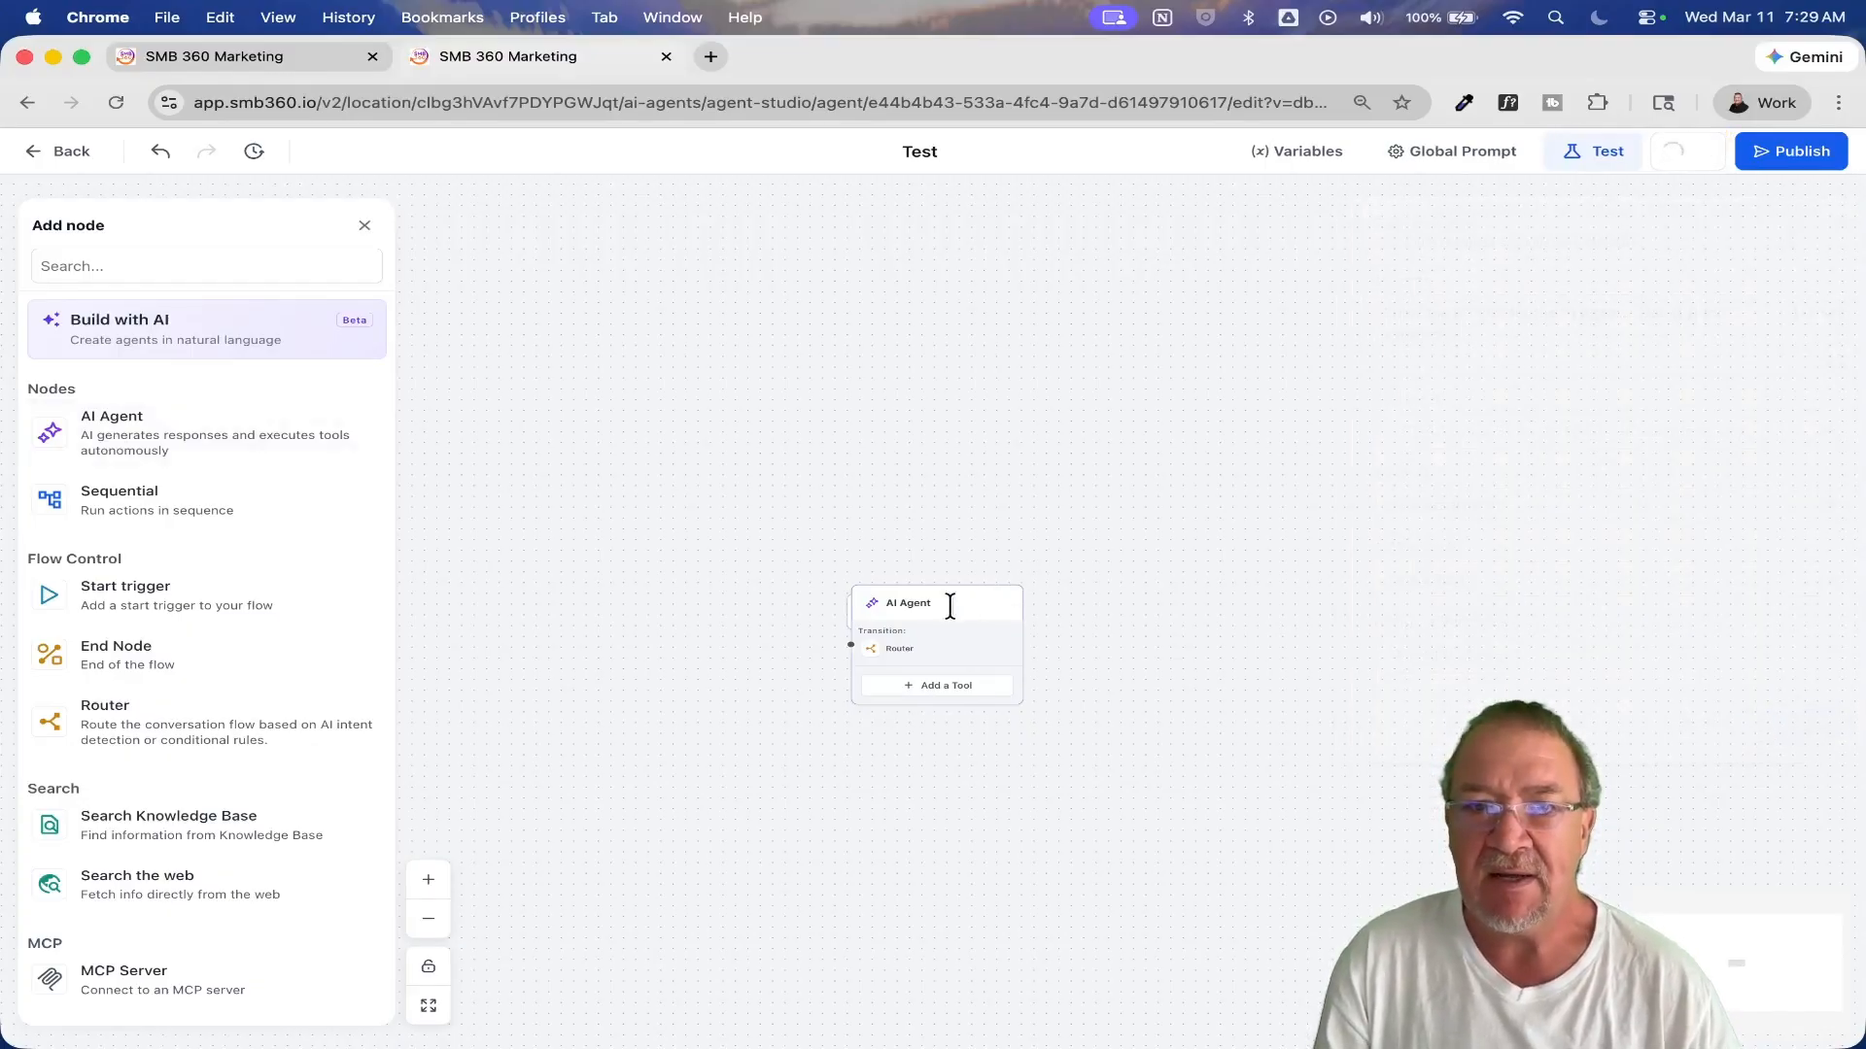
{"action": "left_click_drag", "start_coordinate": [950, 608], "coordinate": [860, 327]}
{"action": "scroll", "coordinate": [860, 327], "scroll_direction": "up", "scroll_amount": 5}
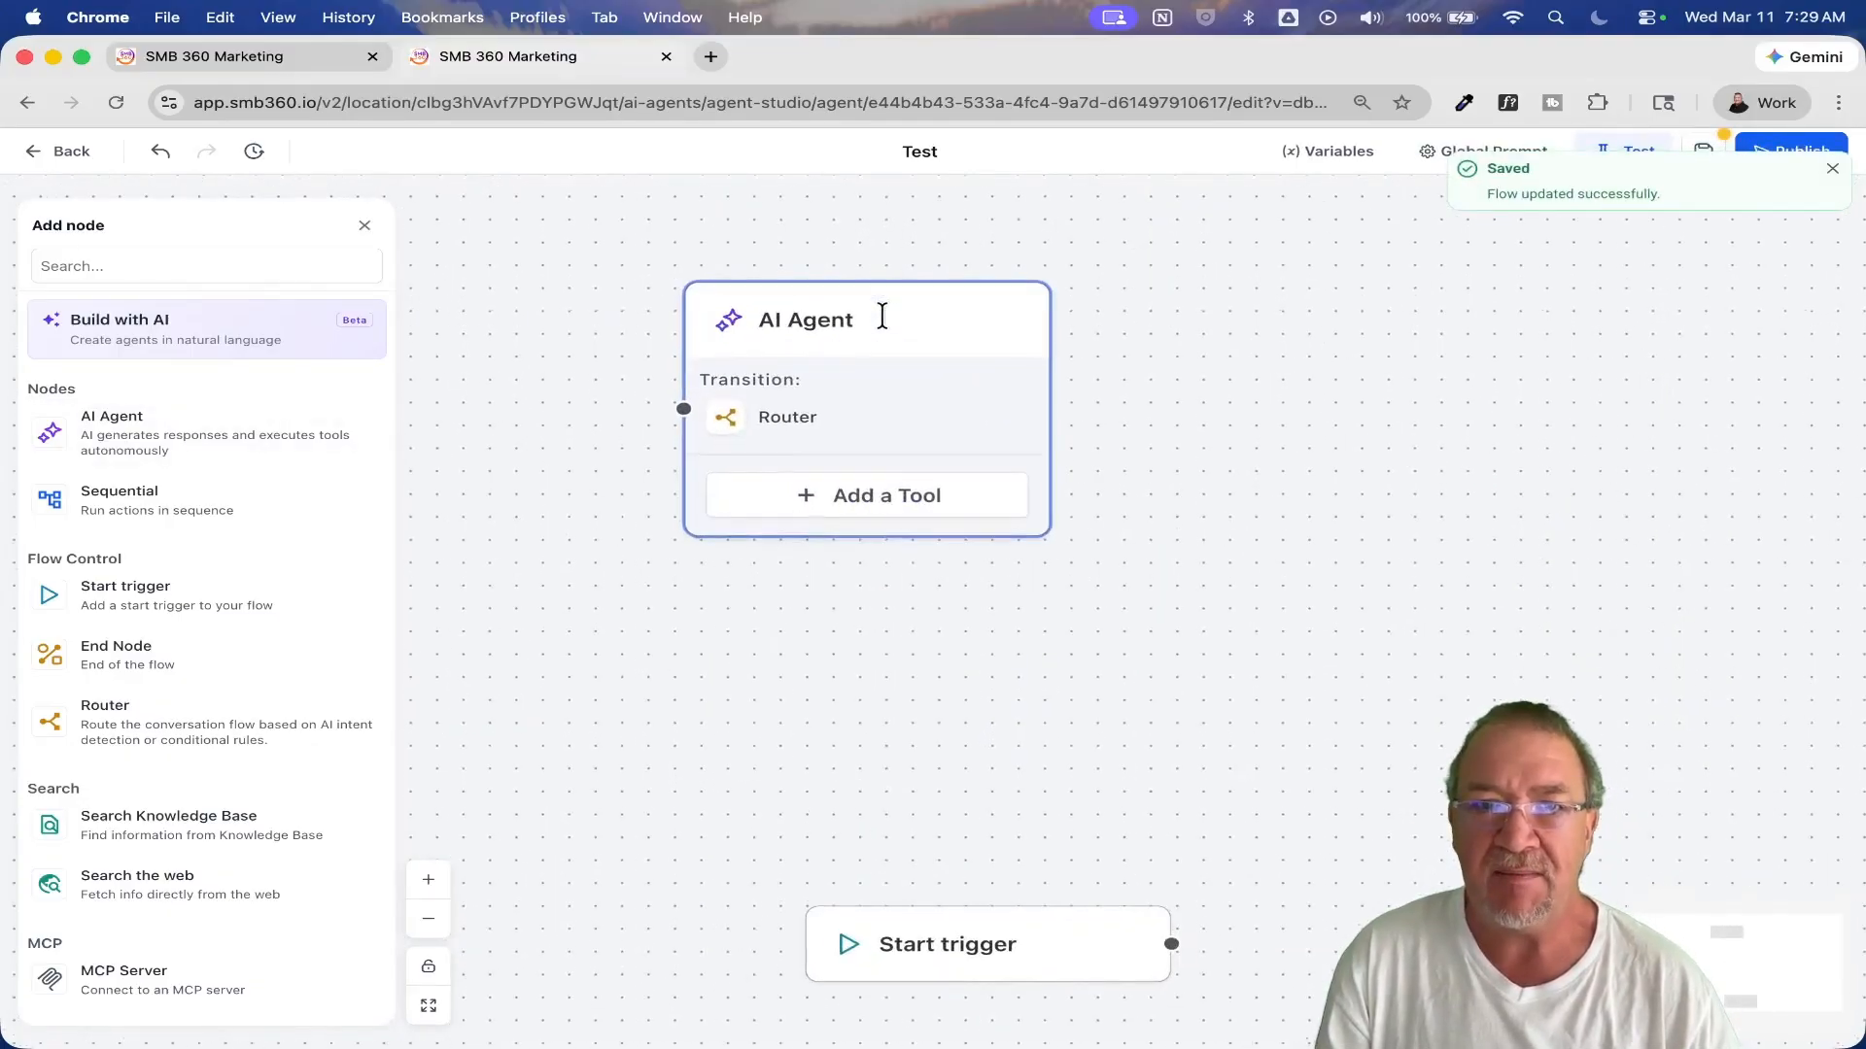
{"action": "left_click_drag", "start_coordinate": [871, 317], "coordinate": [1179, 333]}
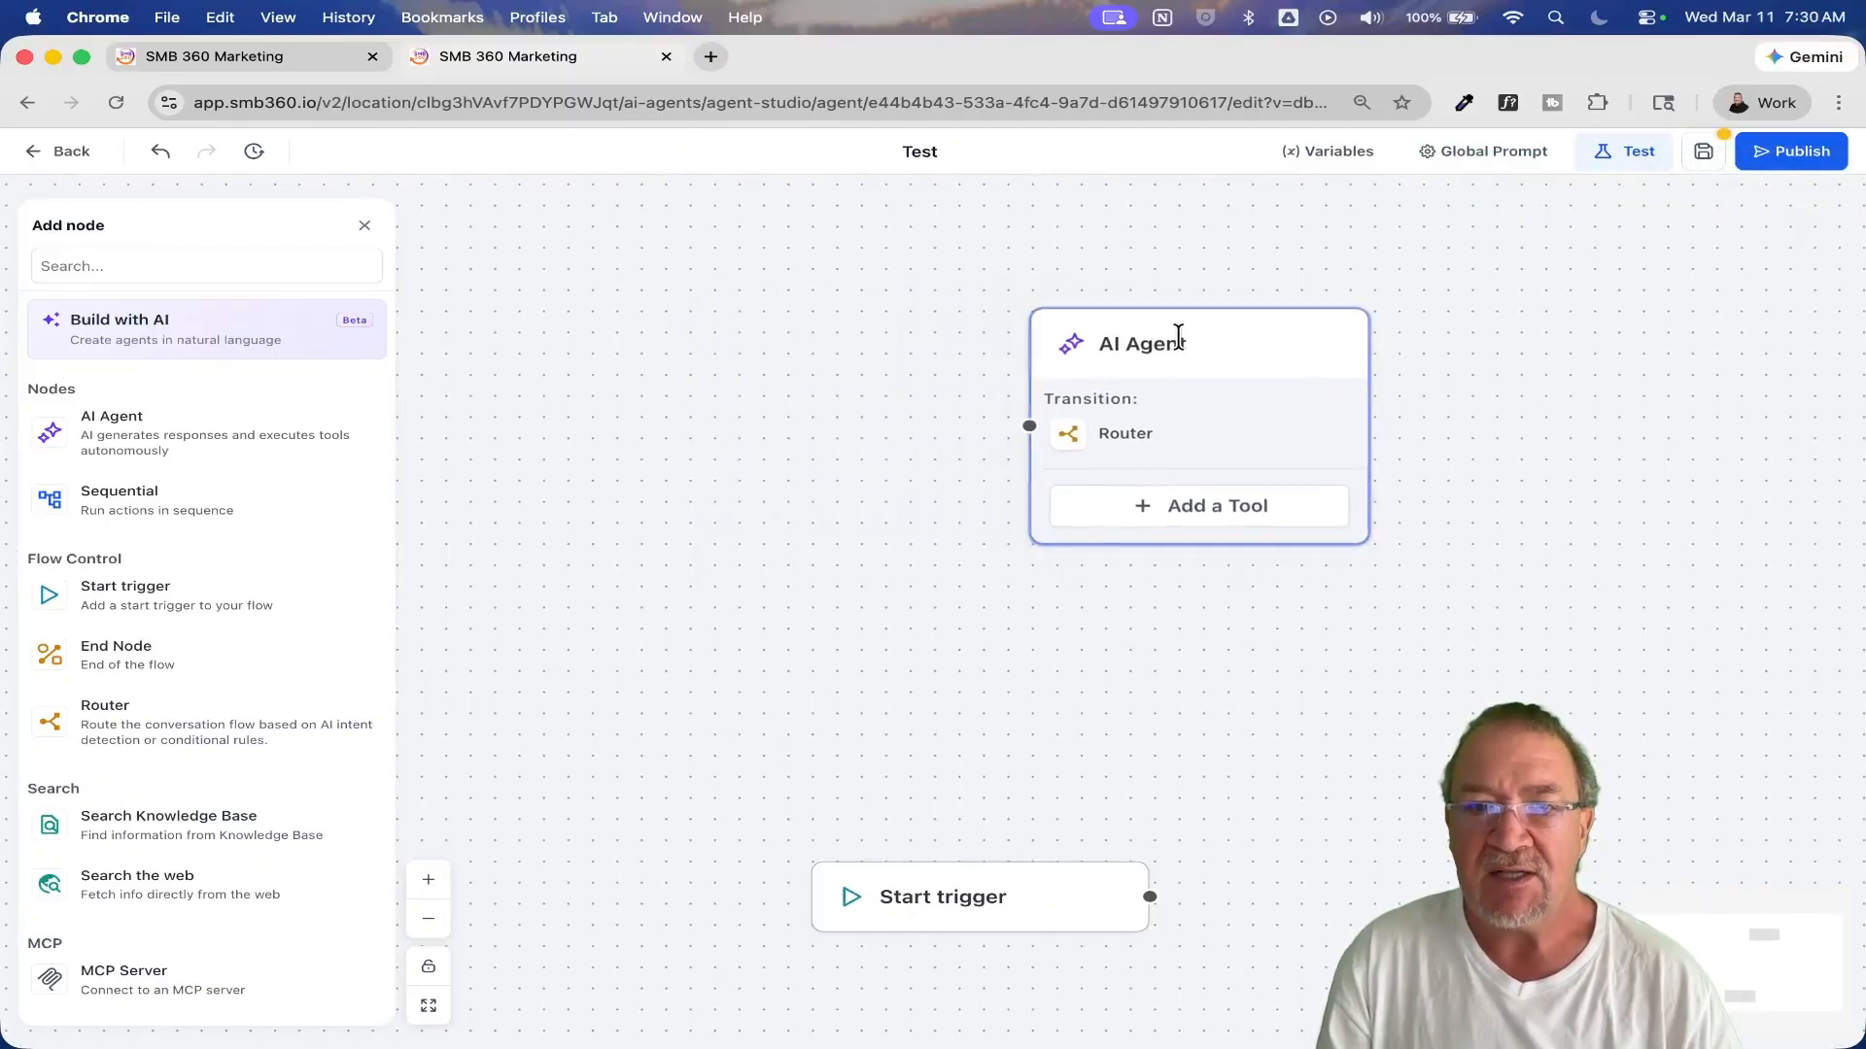
Step: Move the Start trigger node below and left of the AI Agent node and connect its output to the AI Agent's input
{"action": "left_click_drag", "start_coordinate": [979, 909], "coordinate": [646, 632]}
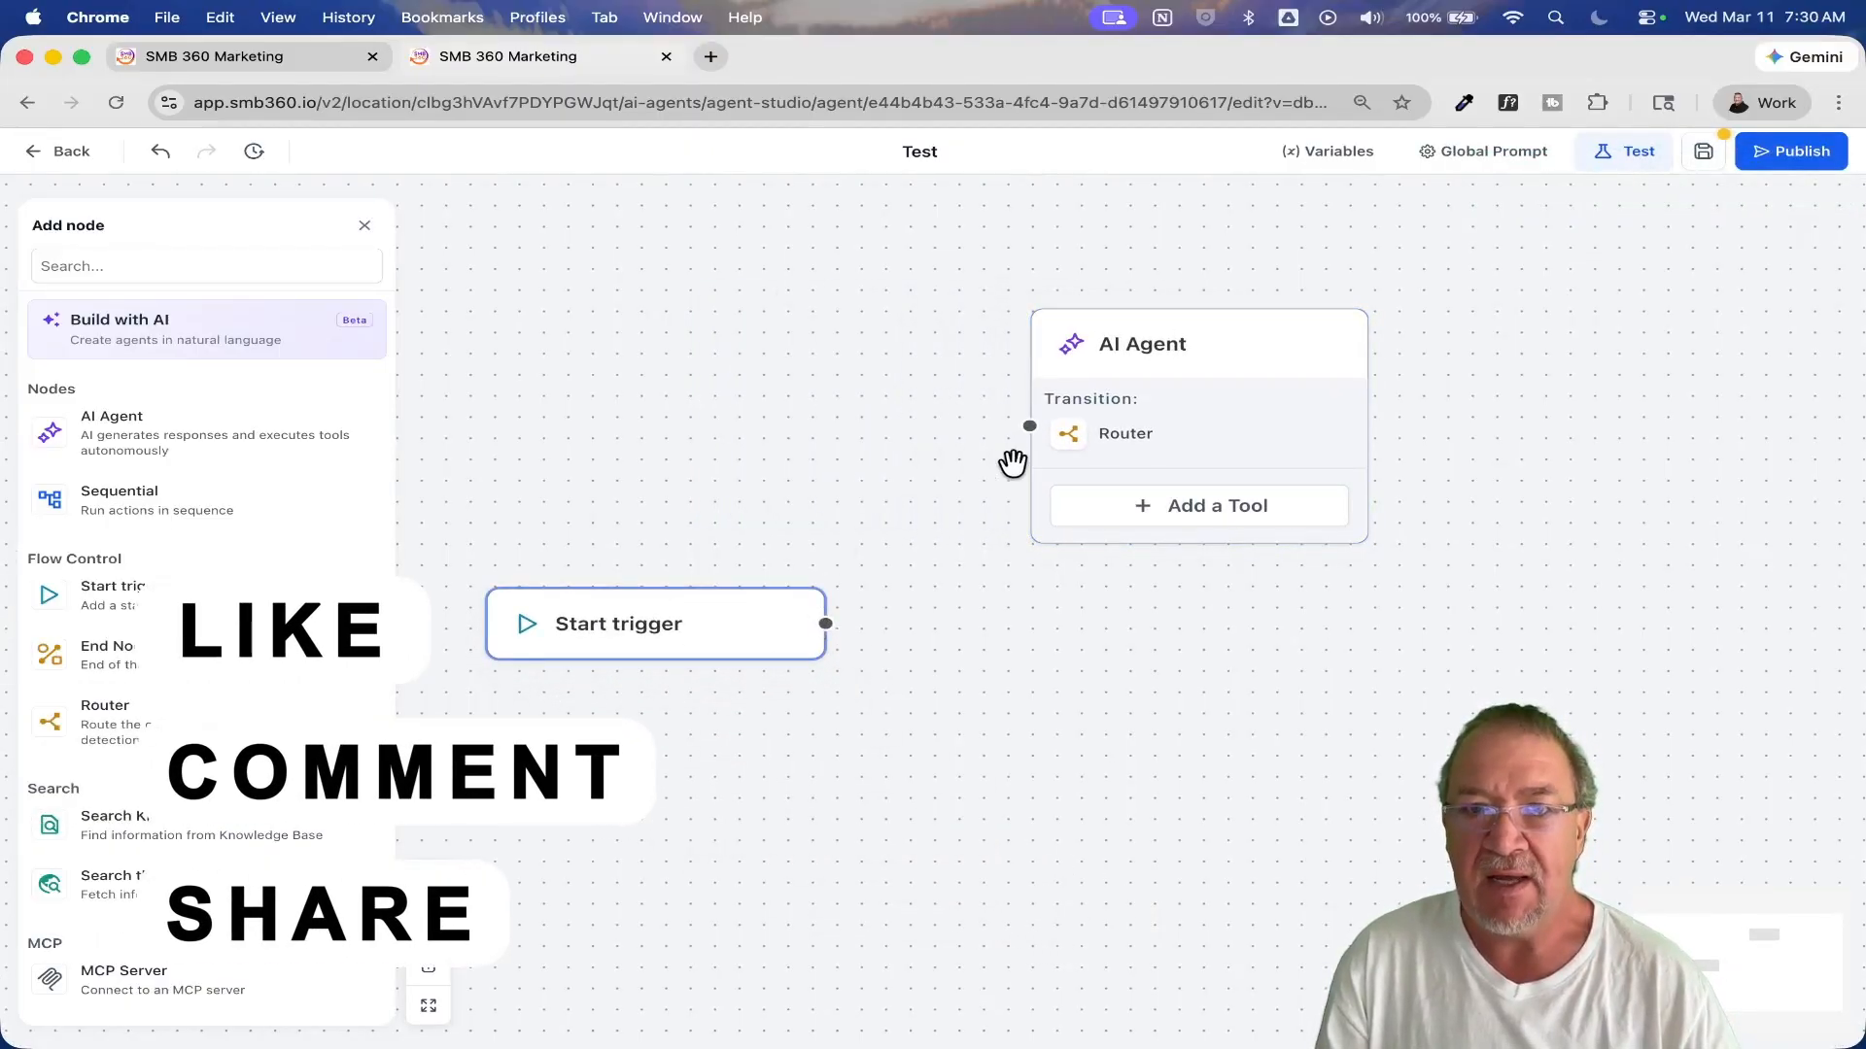
{"action": "left_click_drag", "start_coordinate": [825, 623], "coordinate": [1028, 425]}
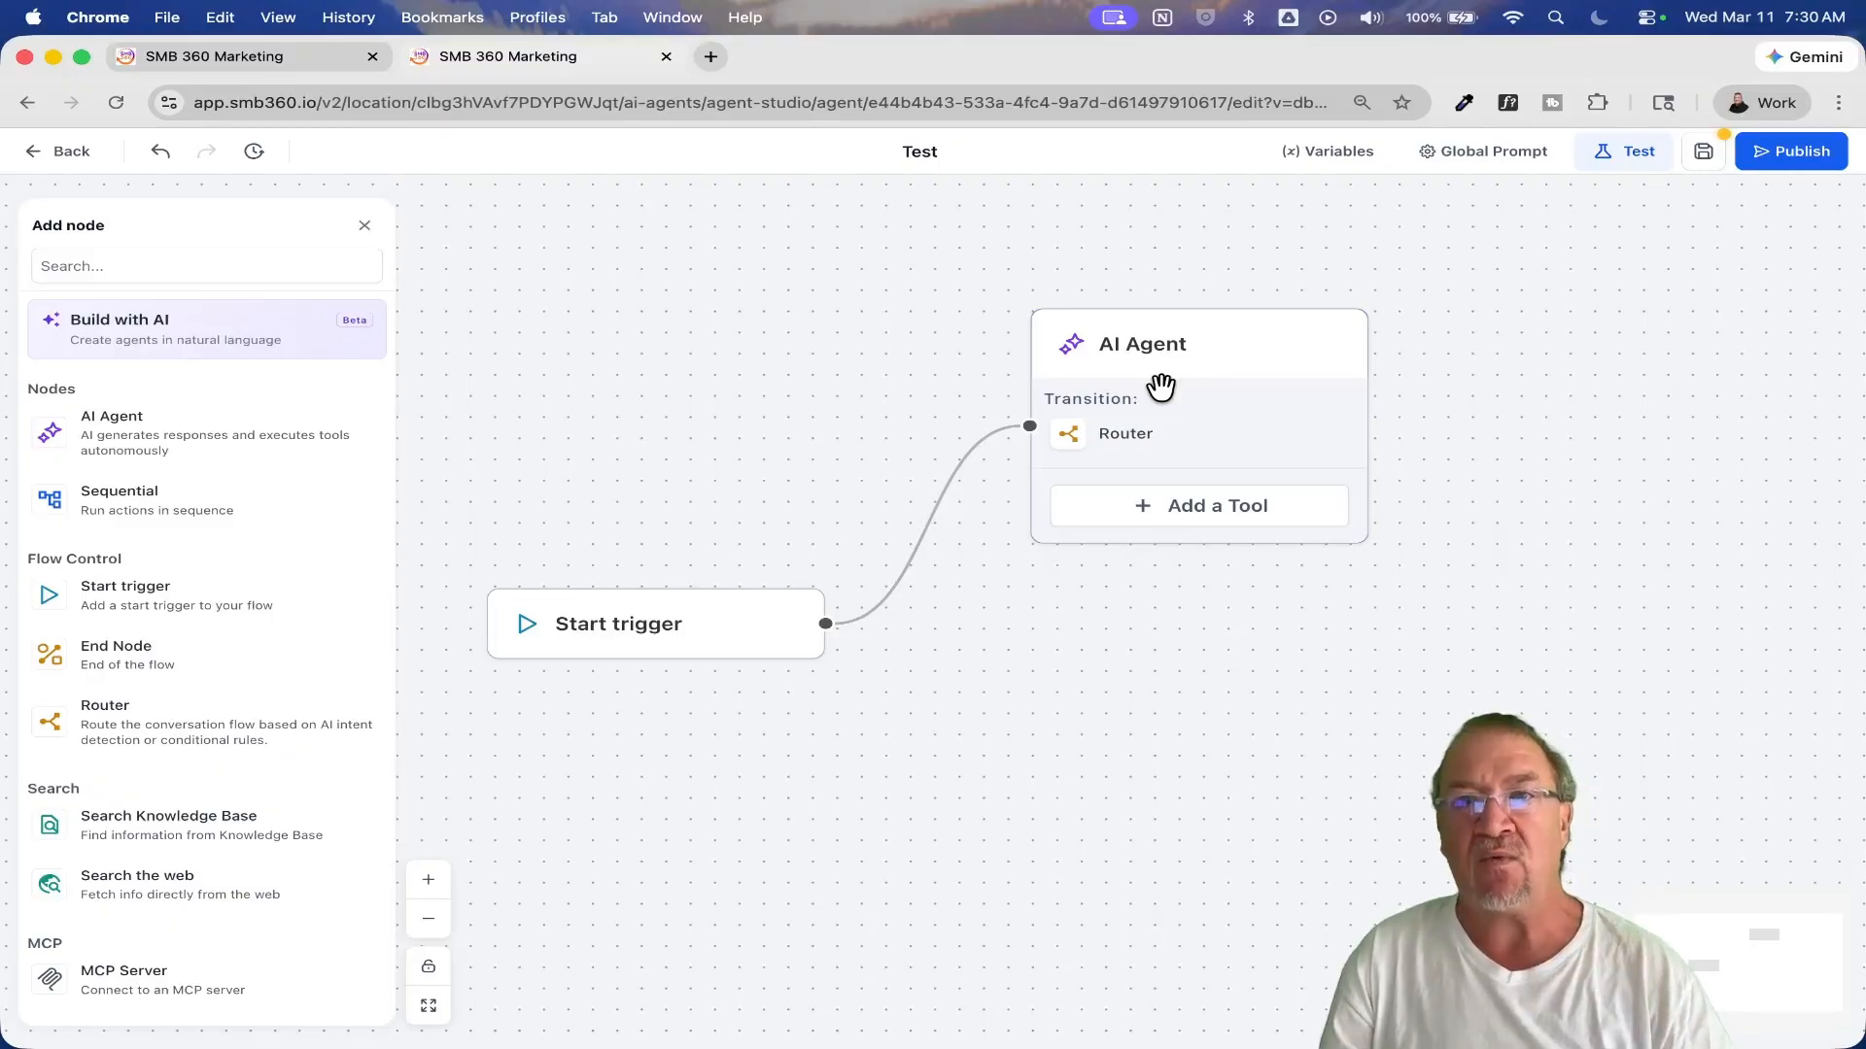
{"action": "mouse_move", "coordinate": [1109, 439]}
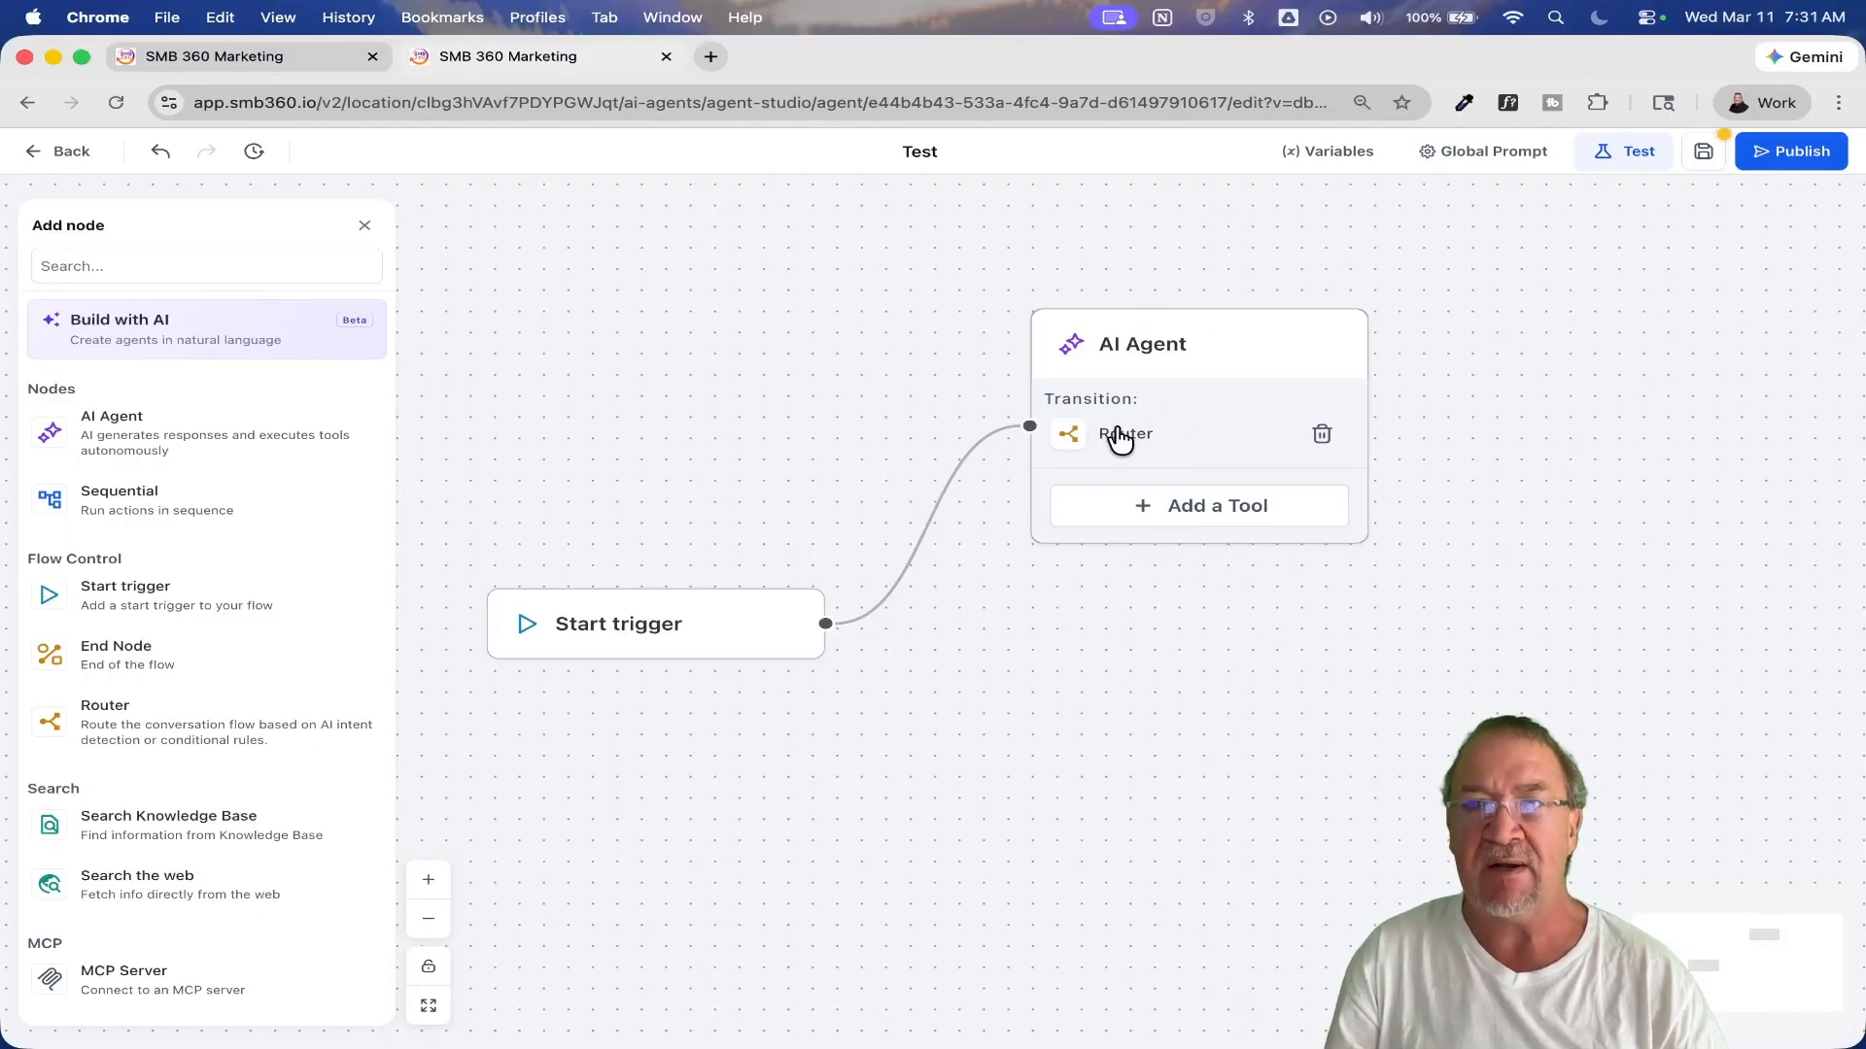
{"action": "scroll", "coordinate": [1105, 471], "scroll_direction": "down", "scroll_amount": 5}
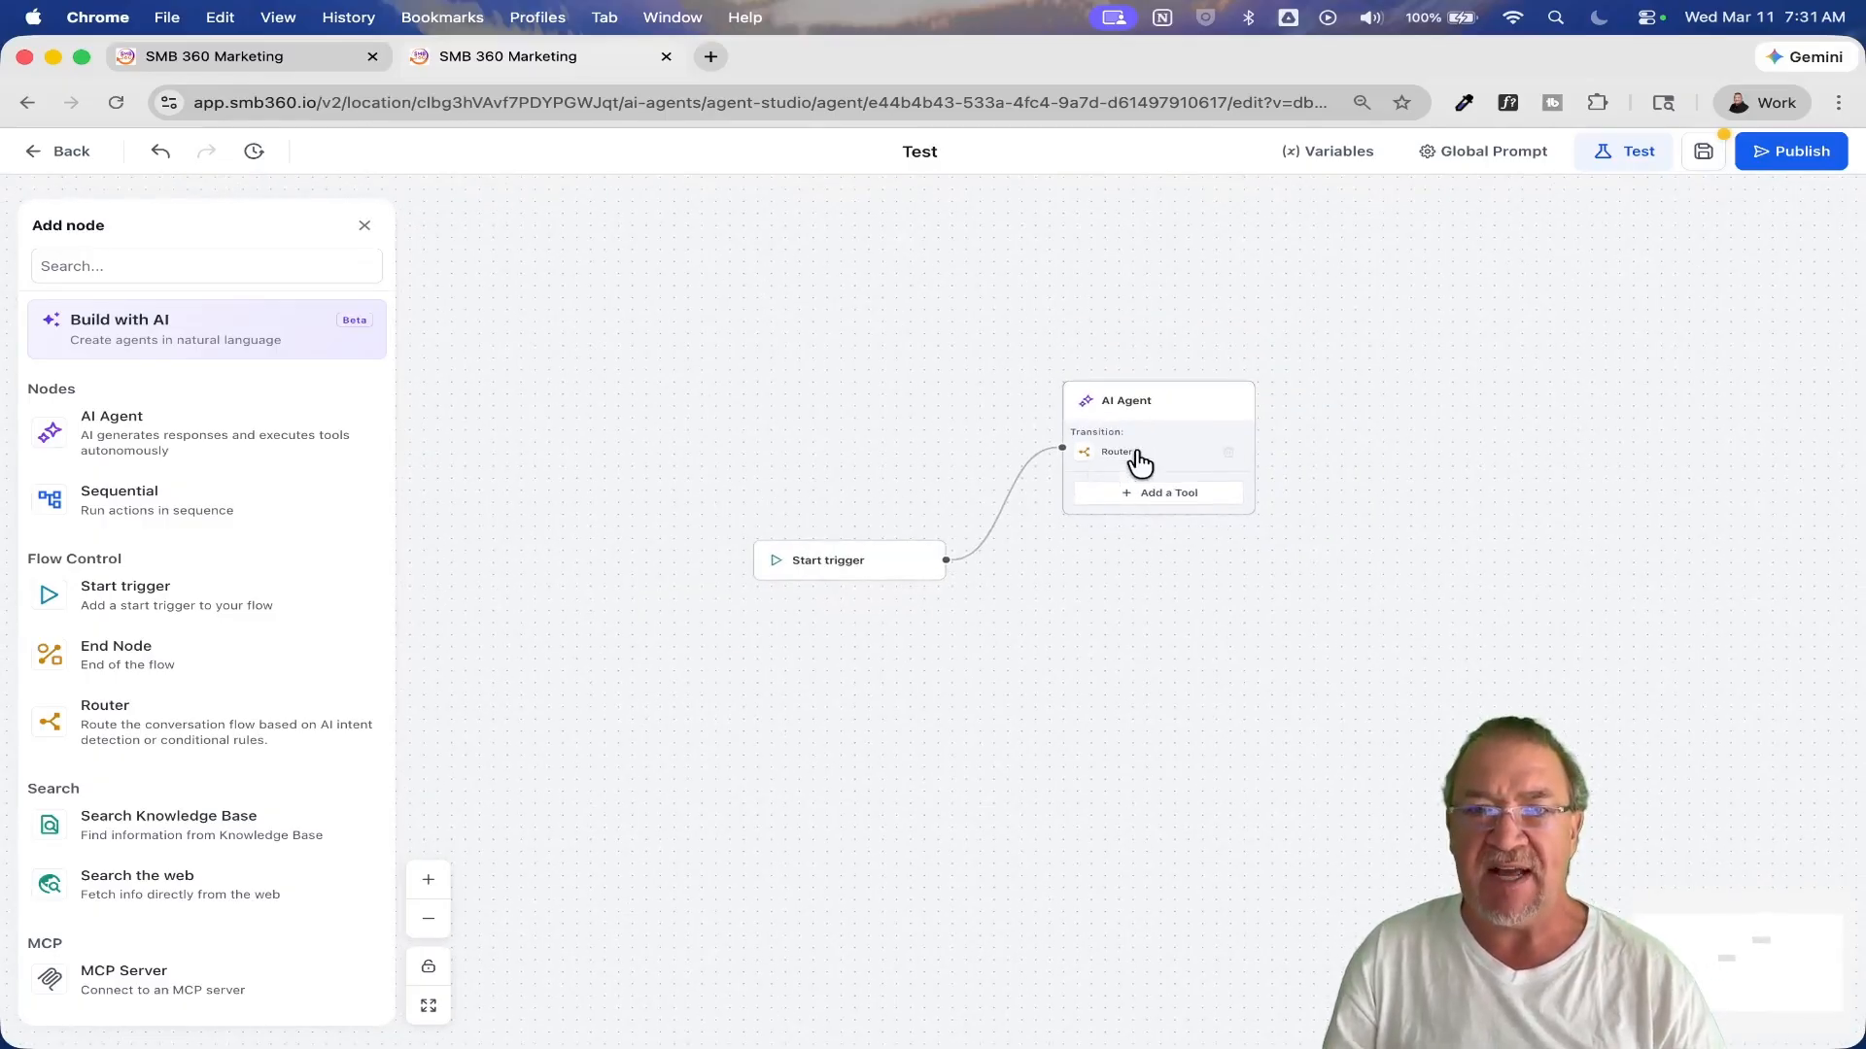
Step: Open the AI Agent node's settings and examine the expanded prompt editor and the available AI models without changing anything
{"action": "left_click", "coordinate": [1169, 400]}
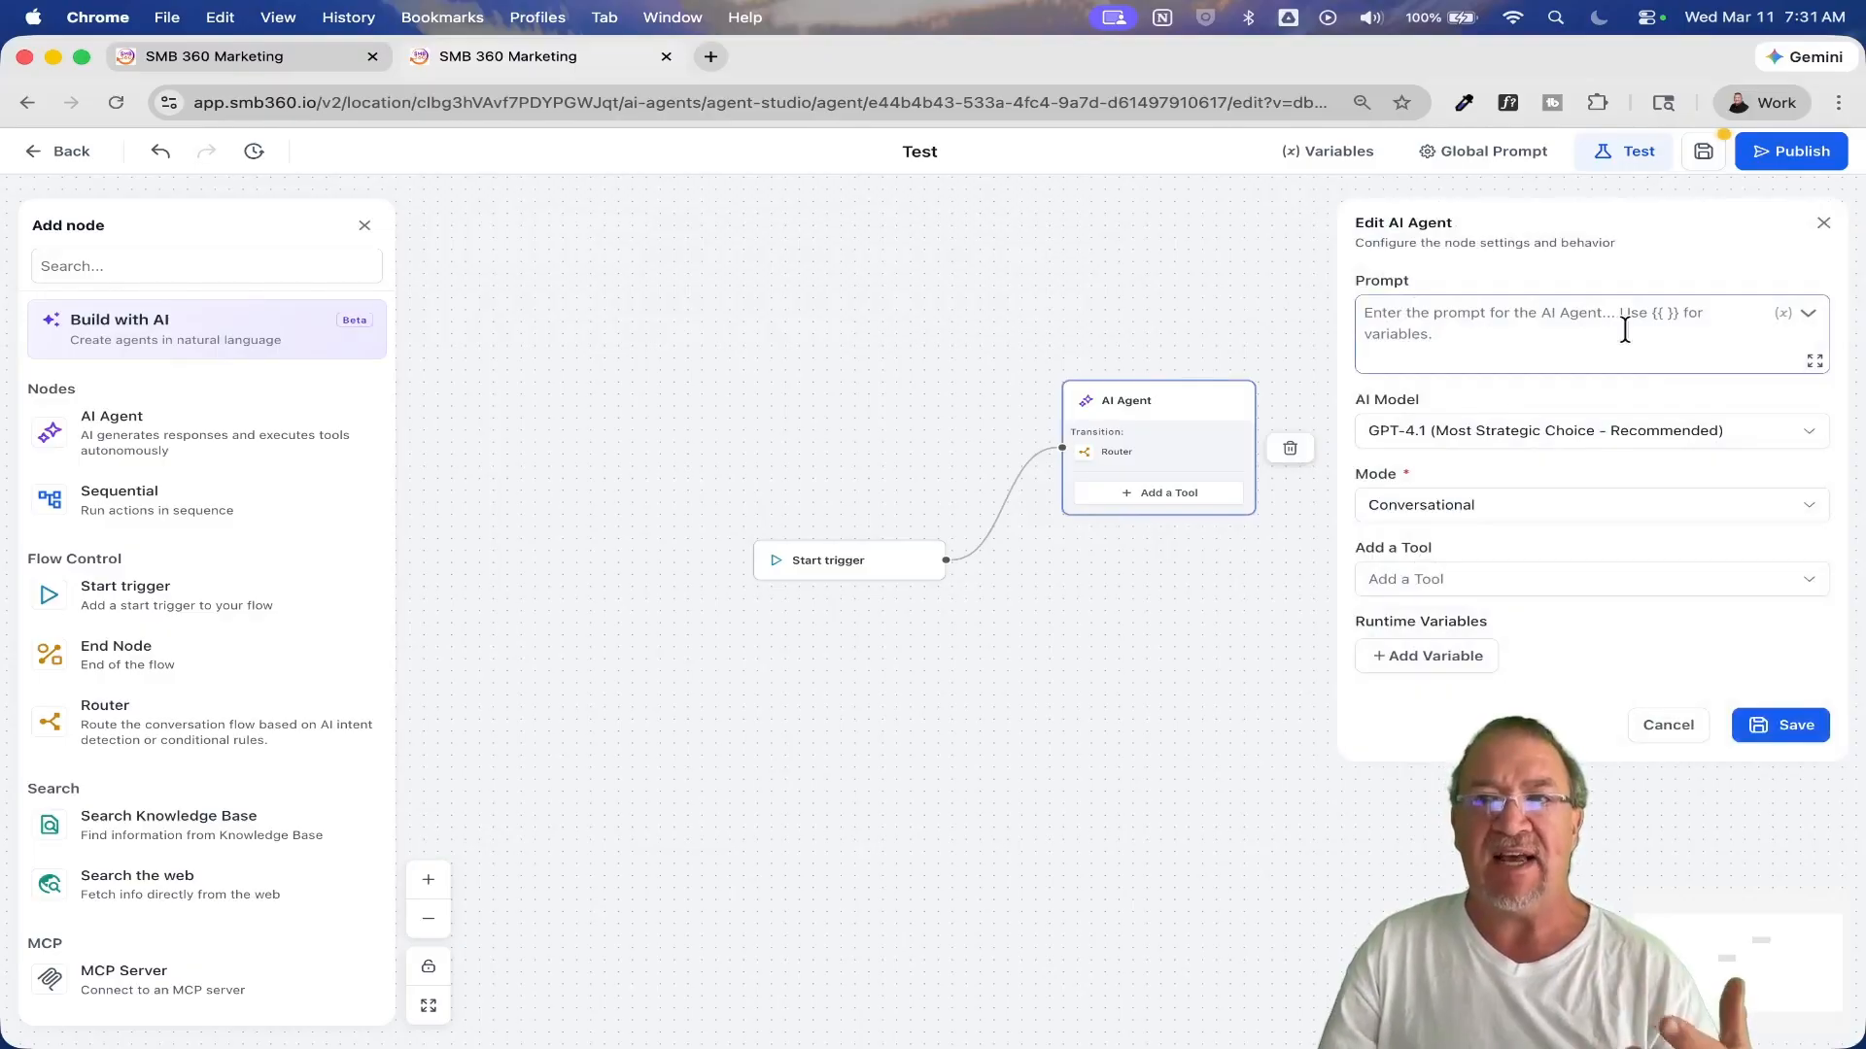
{"action": "left_click", "coordinate": [1814, 361]}
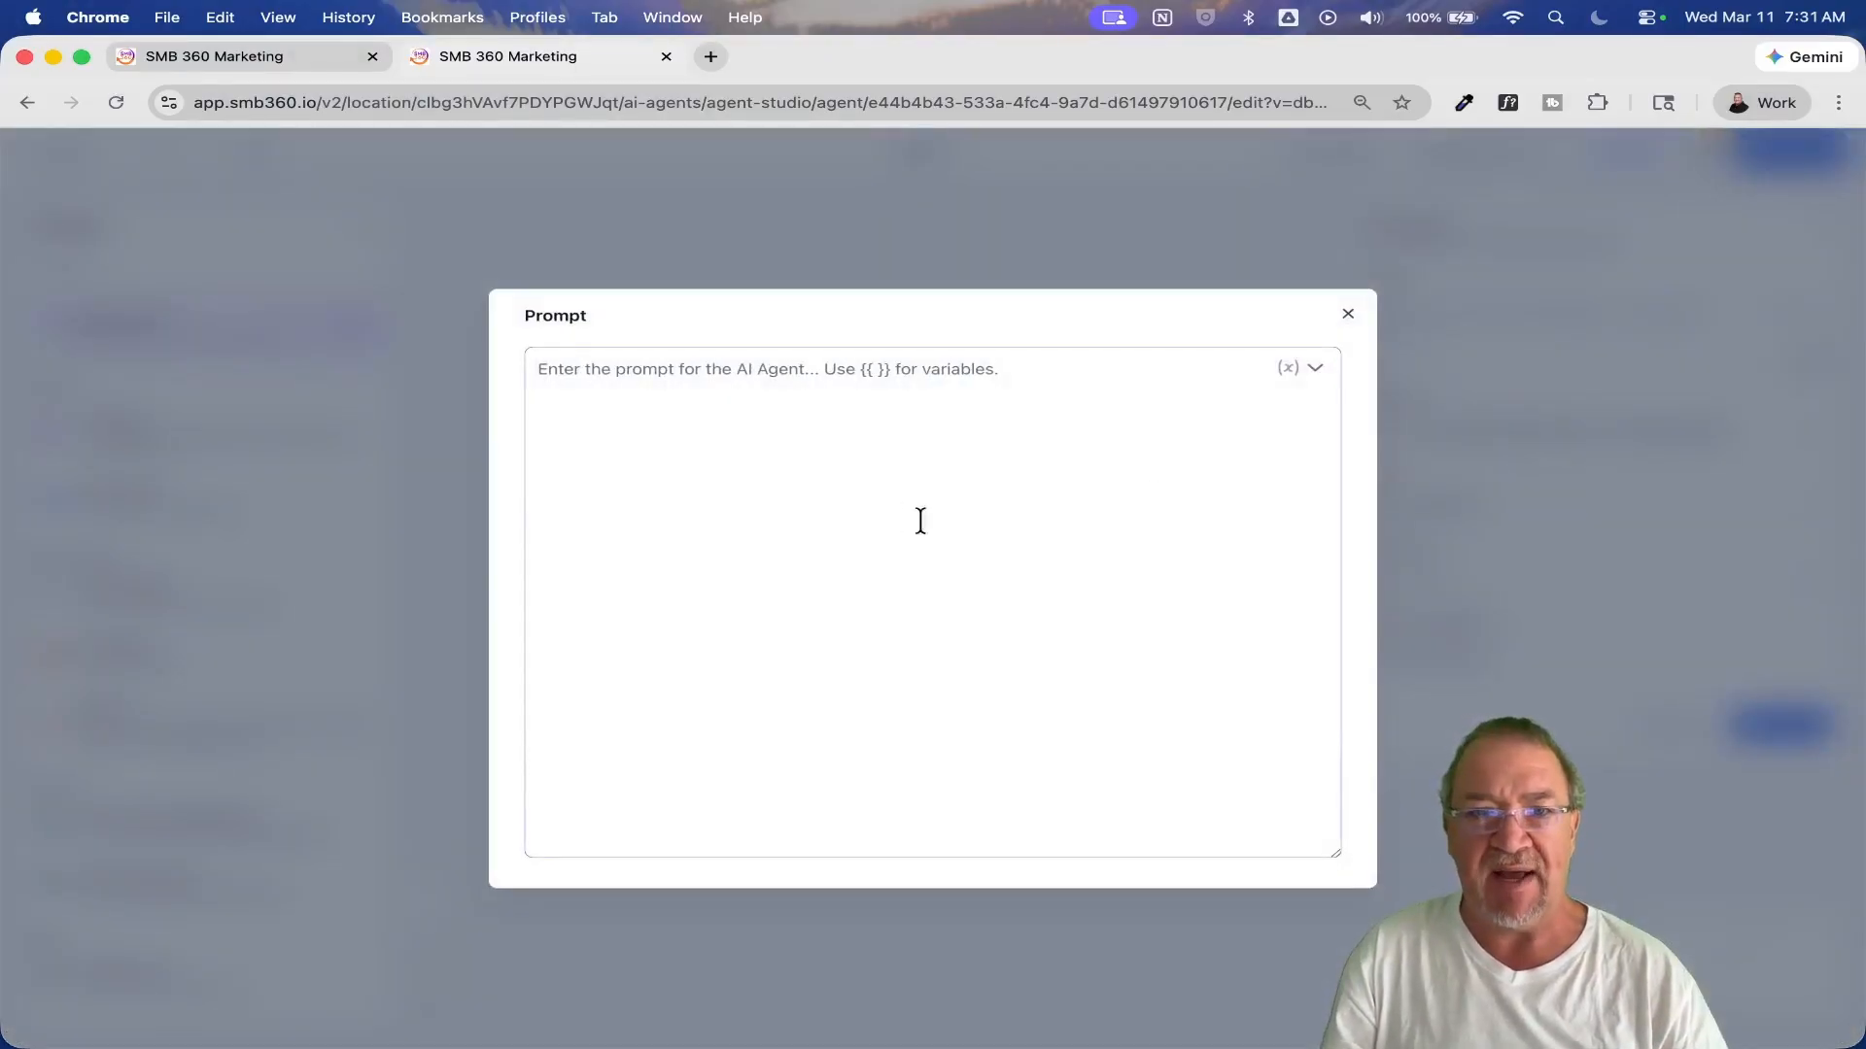
{"action": "left_click", "coordinate": [1348, 313]}
{"action": "left_click", "coordinate": [1465, 322]}
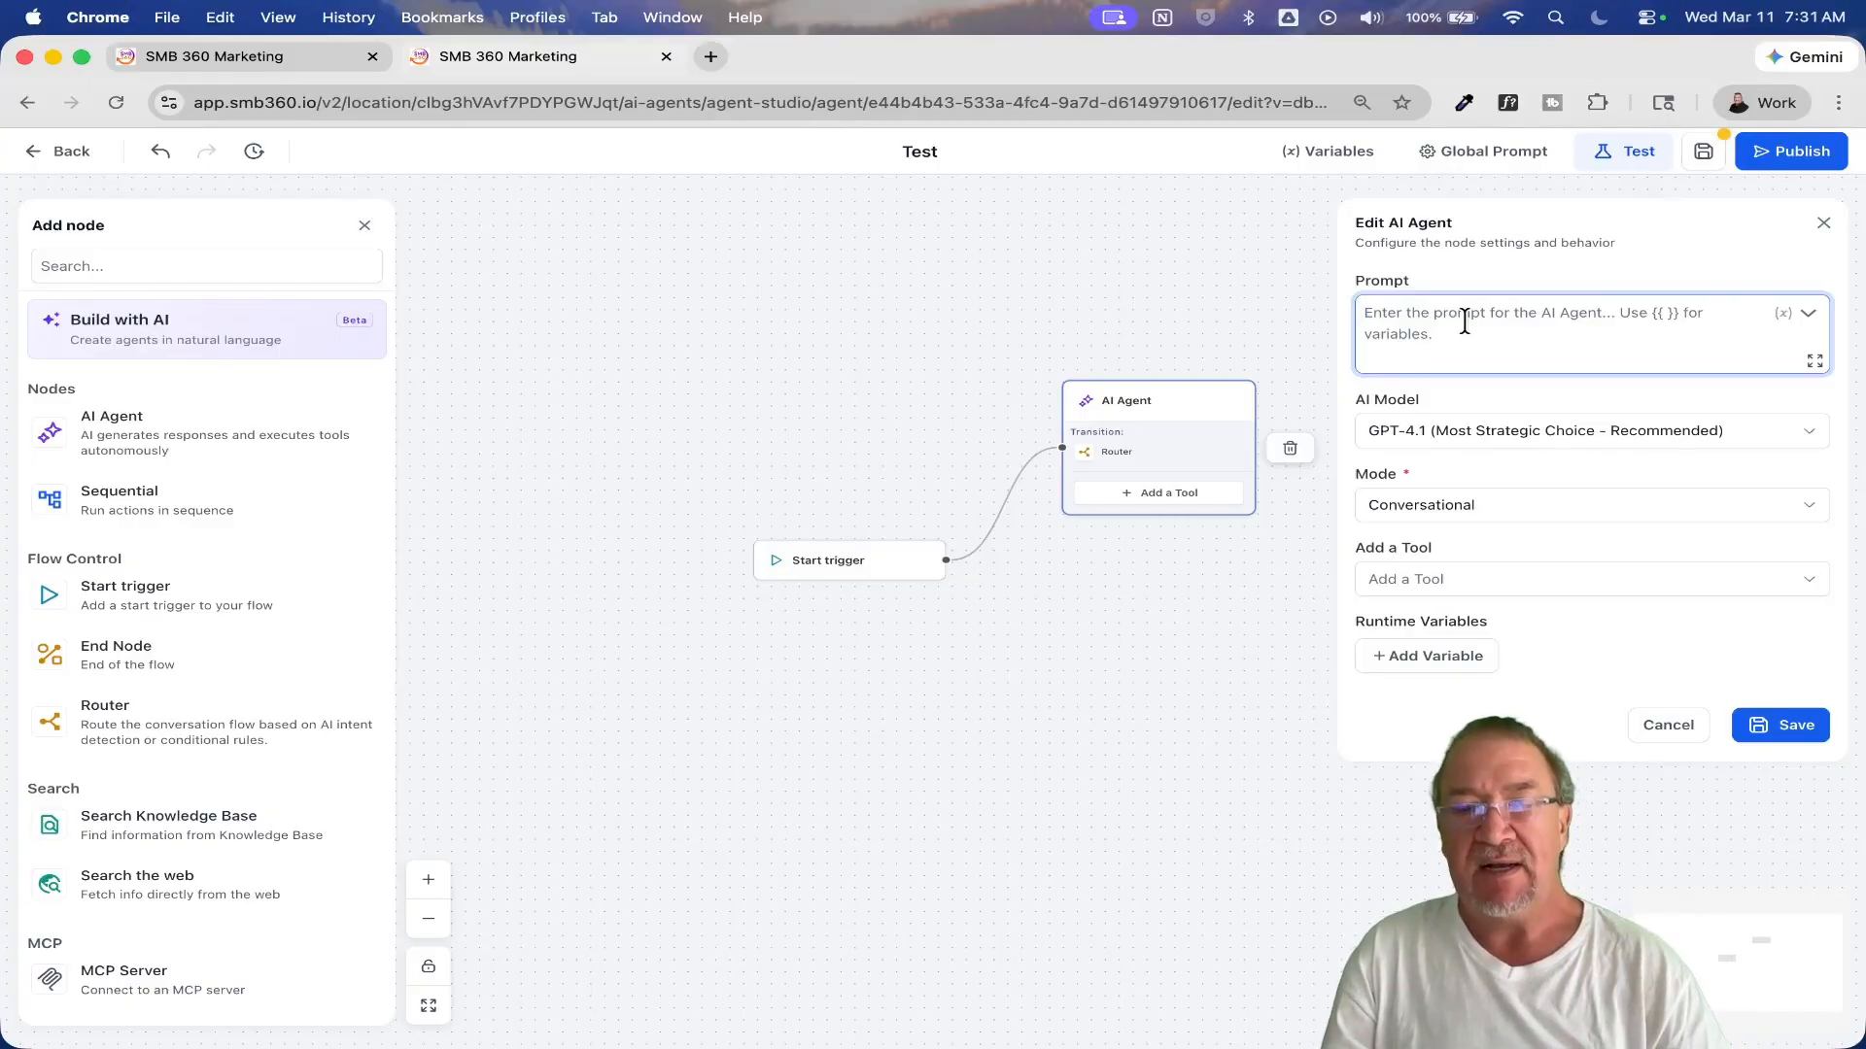
{"action": "left_click", "coordinate": [1477, 432]}
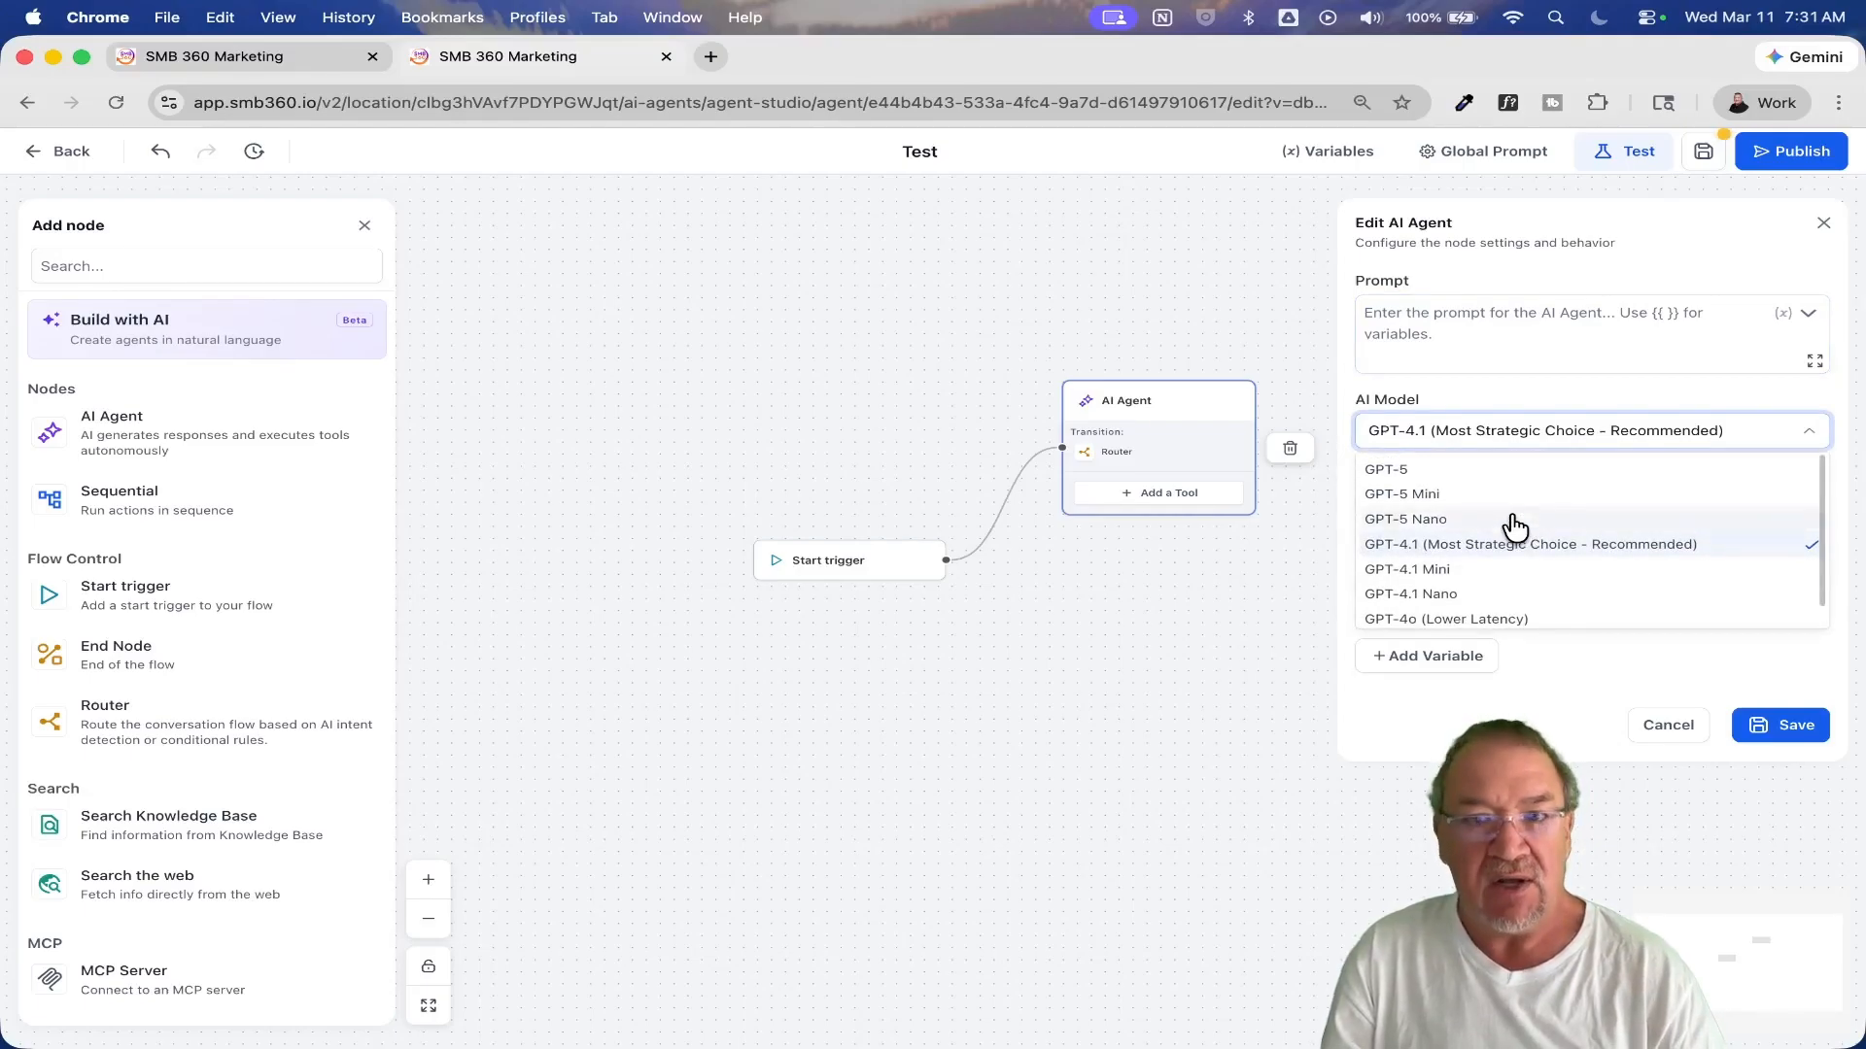
{"action": "left_click", "coordinate": [1538, 393]}
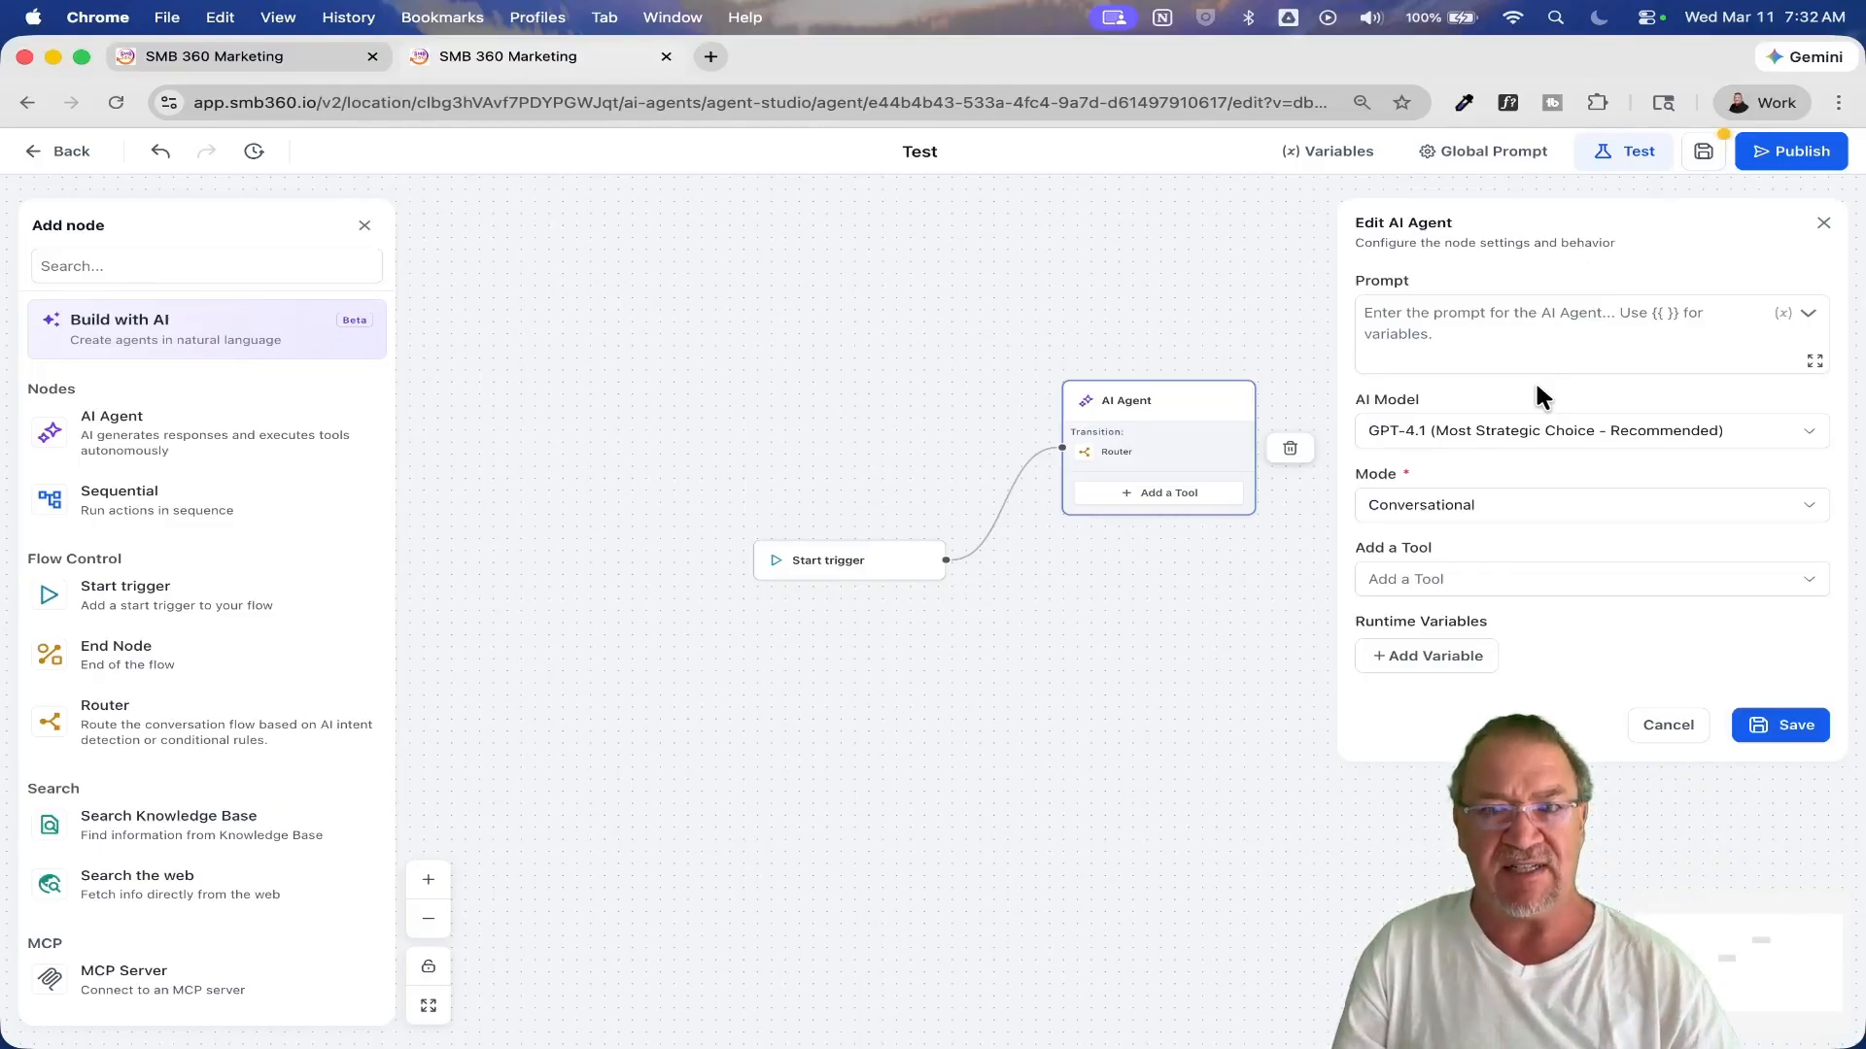
Step: Examine the AI Agent's Conversational and Task Based modes, then cancel editing the node
{"action": "left_click", "coordinate": [1431, 507]}
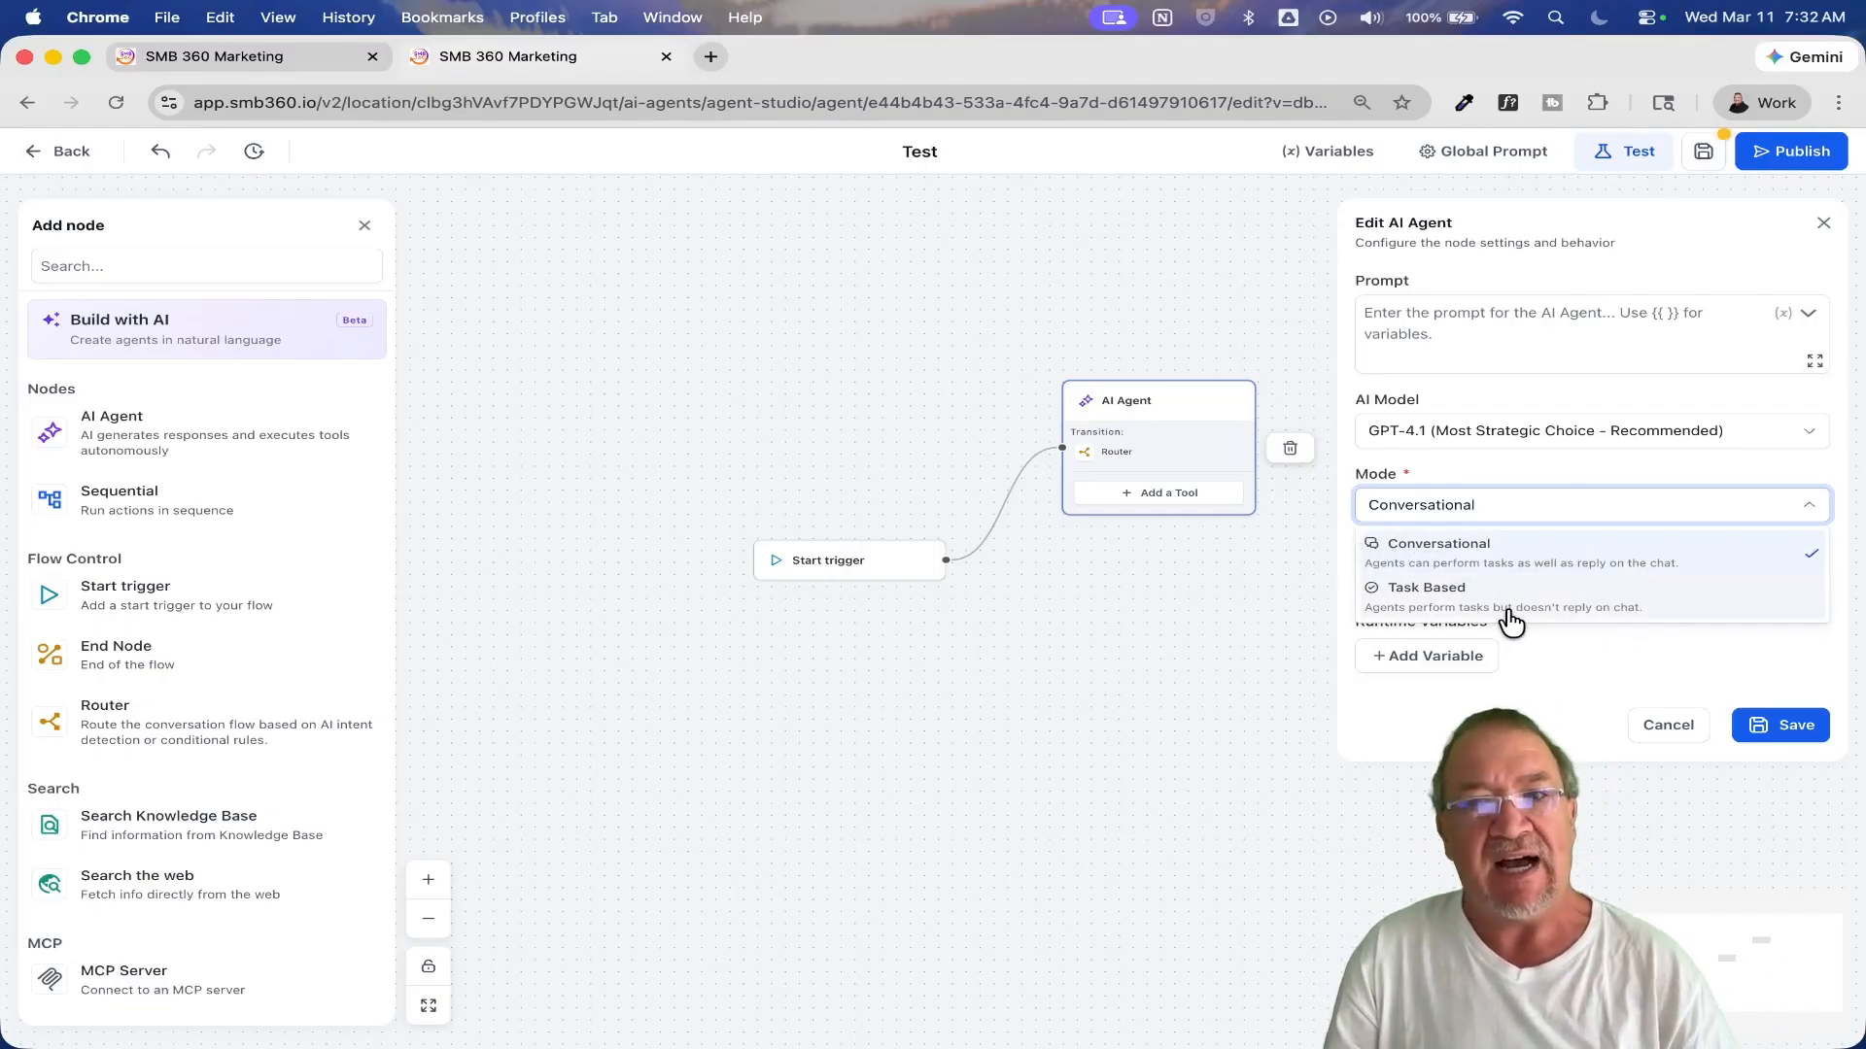
{"action": "left_click", "coordinate": [1448, 467]}
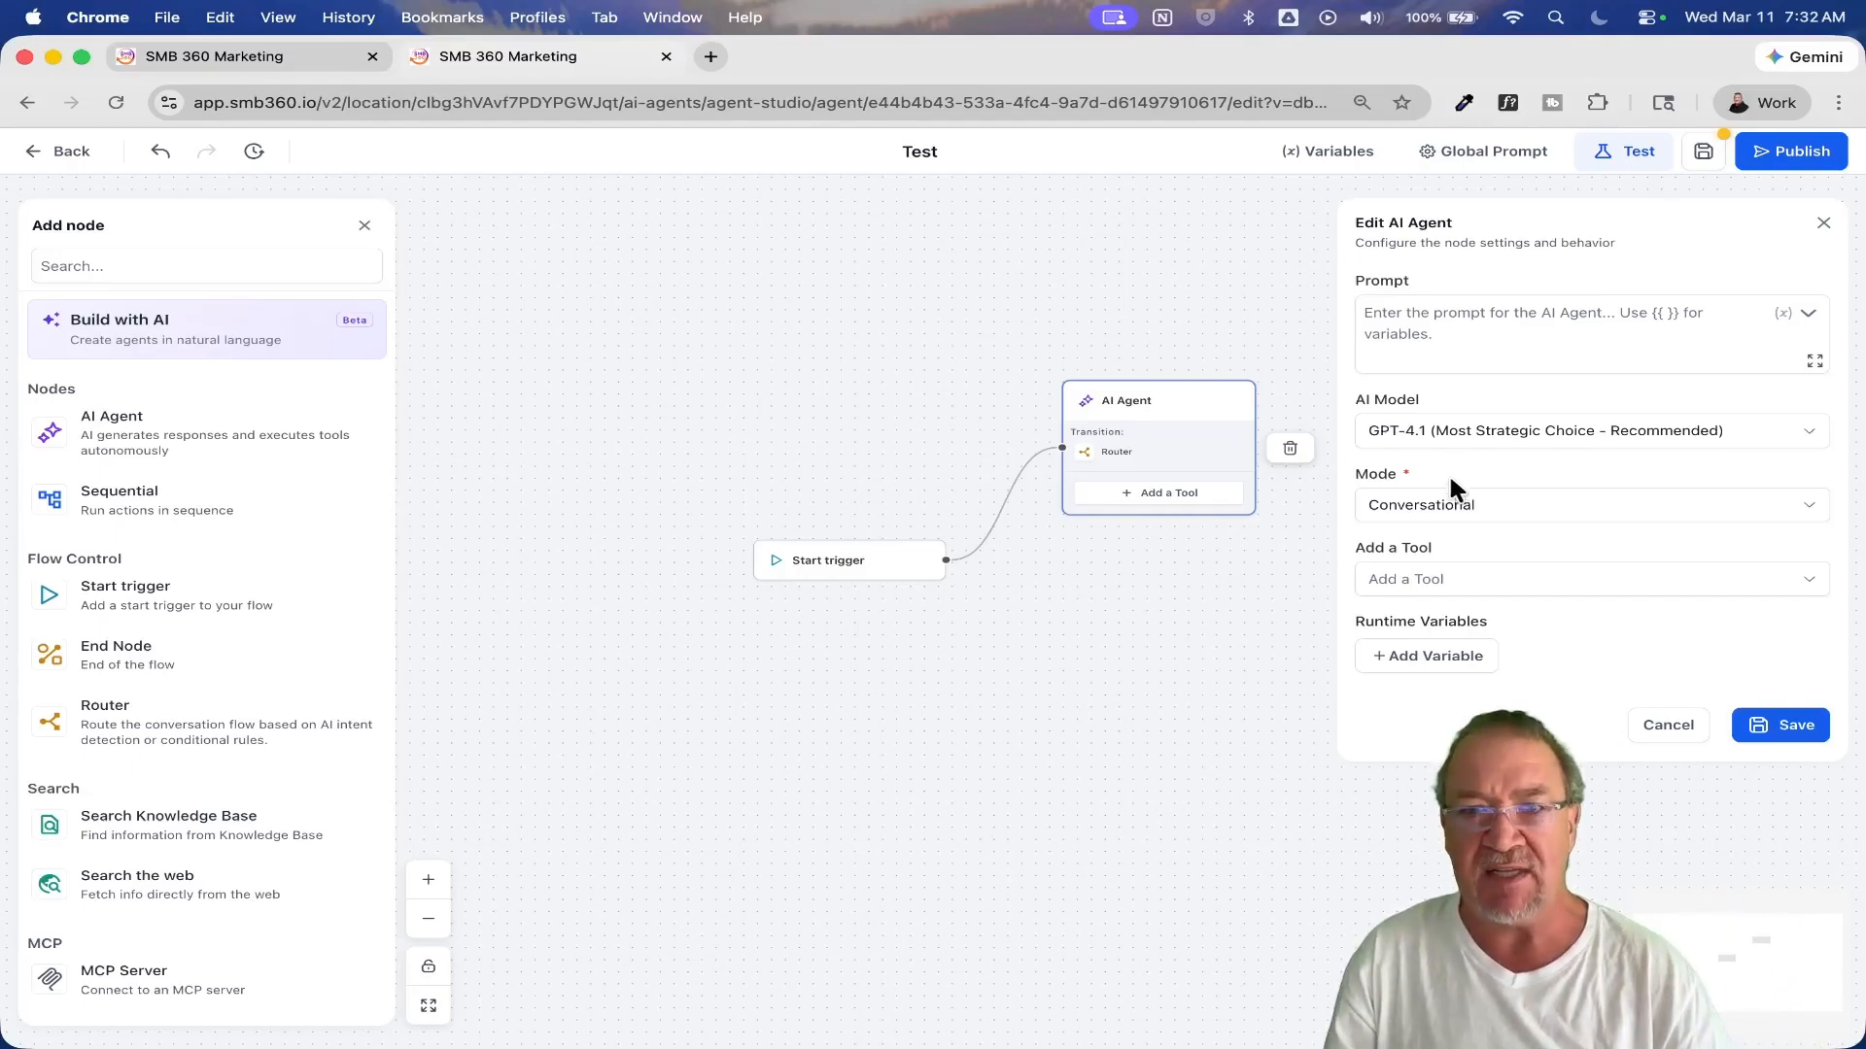
{"action": "left_click", "coordinate": [1458, 513]}
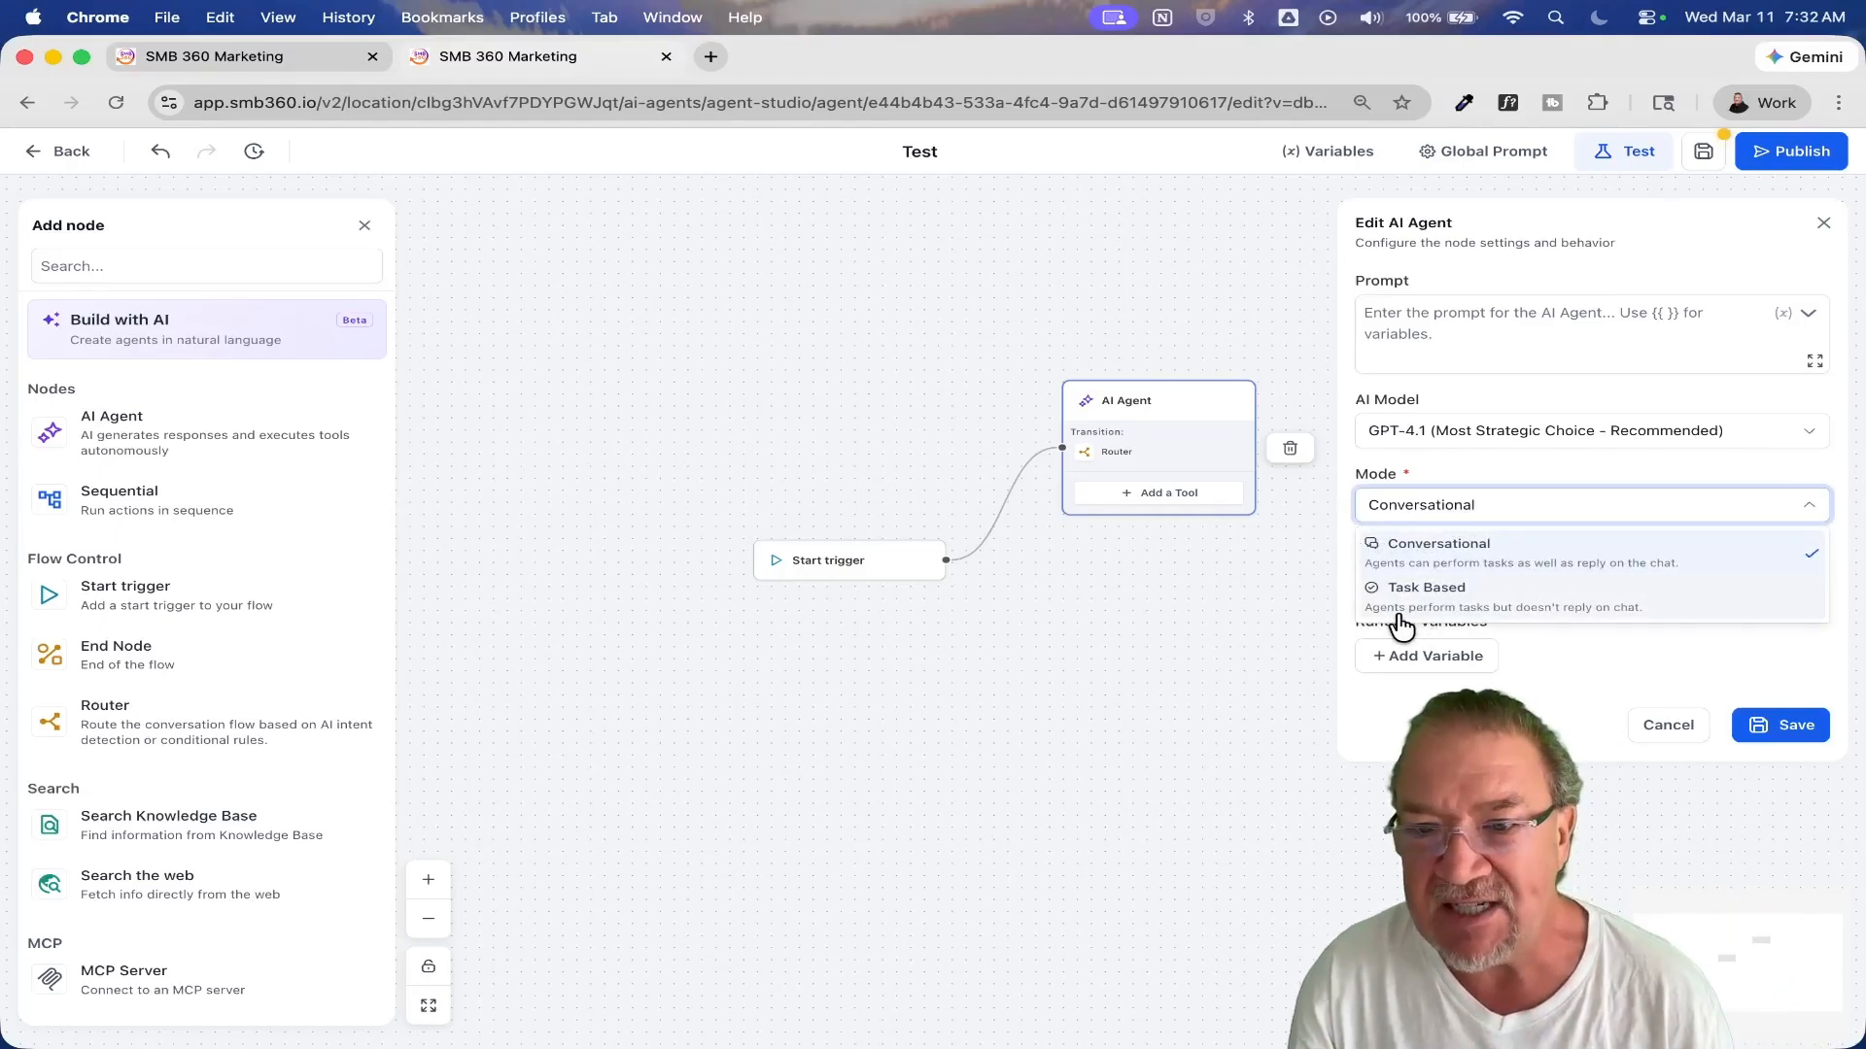
{"action": "left_click", "coordinate": [1493, 472]}
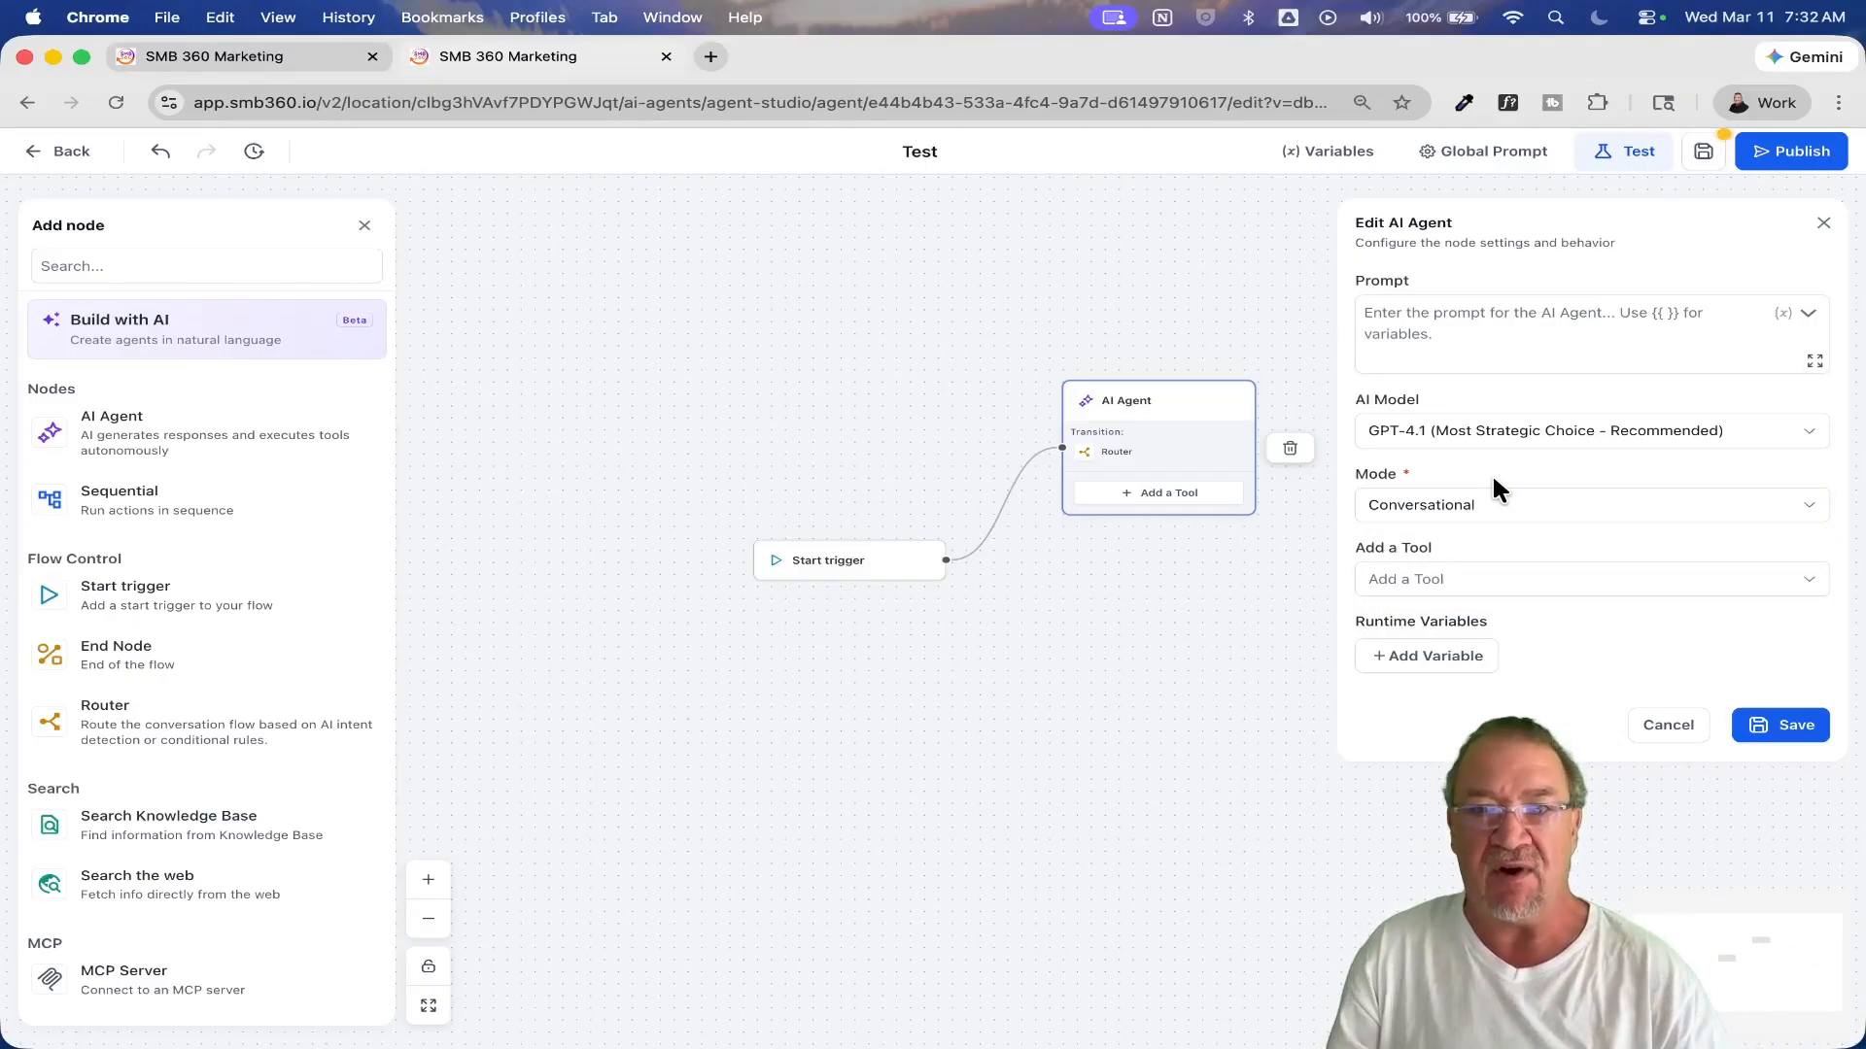
{"action": "left_click", "coordinate": [1467, 347]}
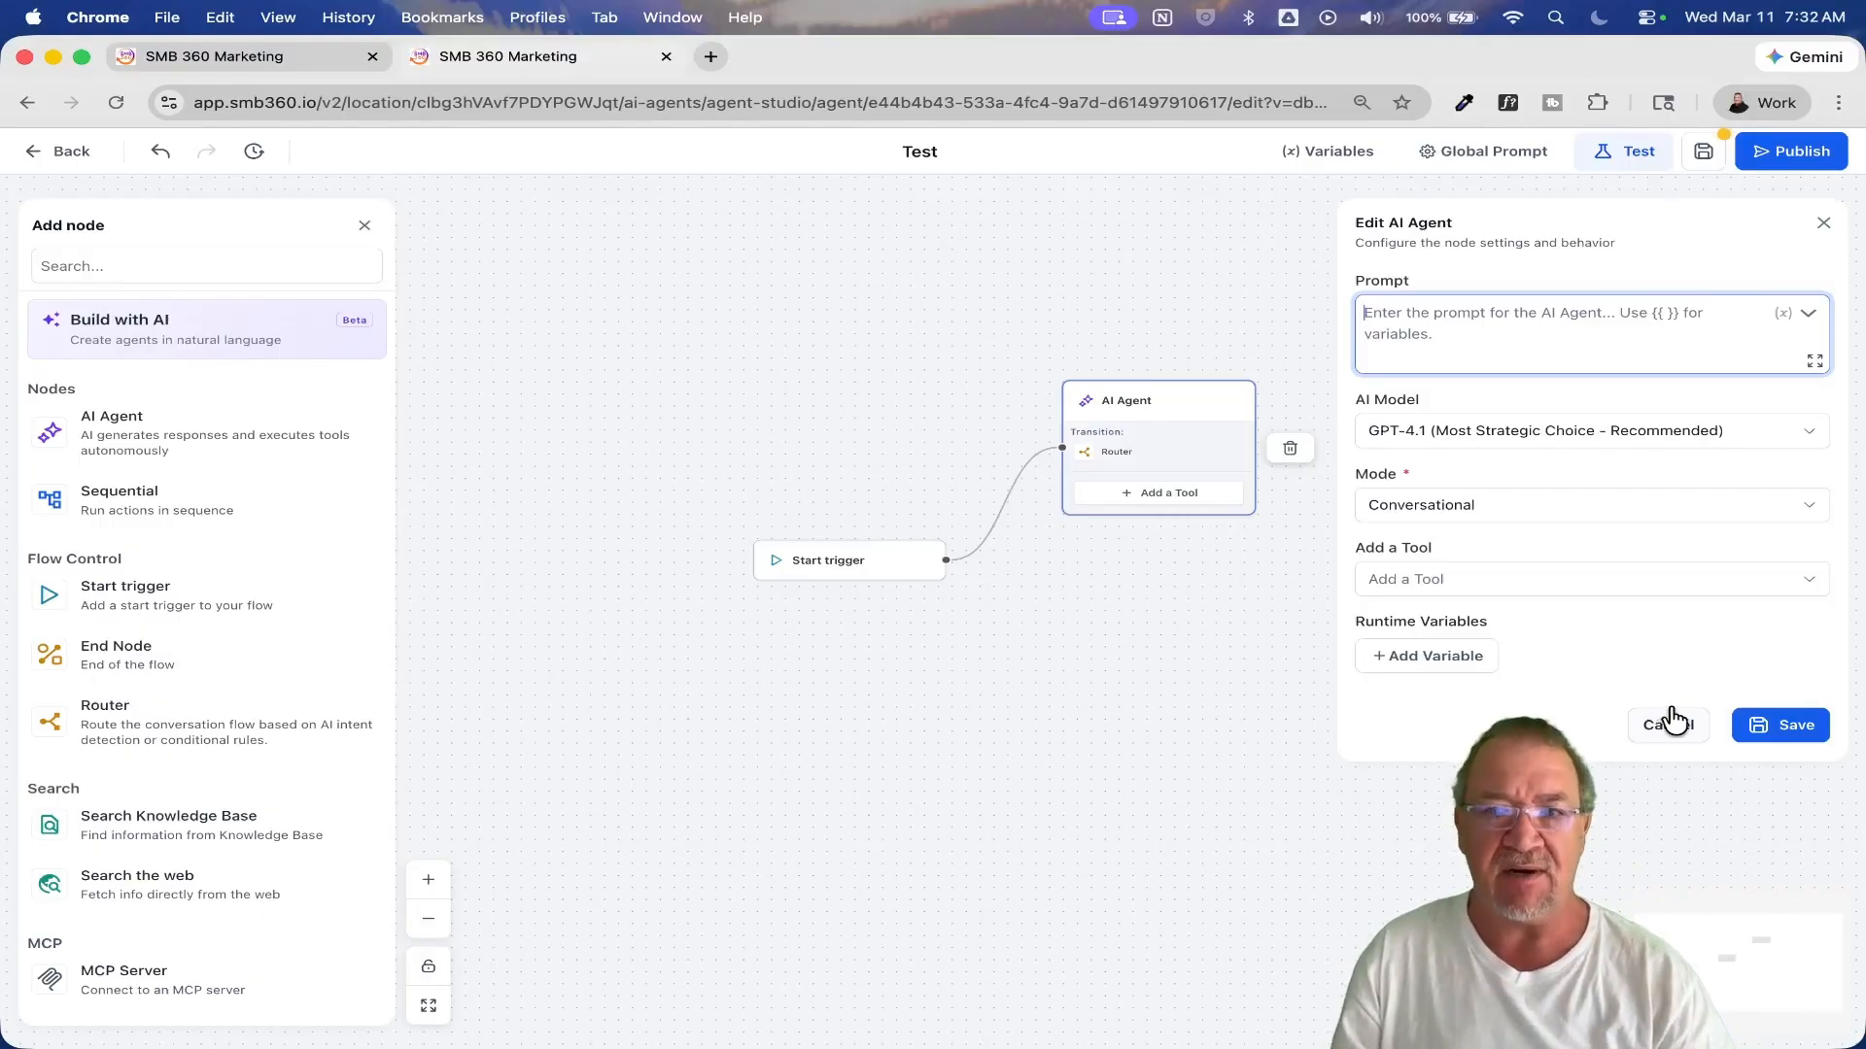
{"action": "left_click", "coordinate": [1671, 736]}
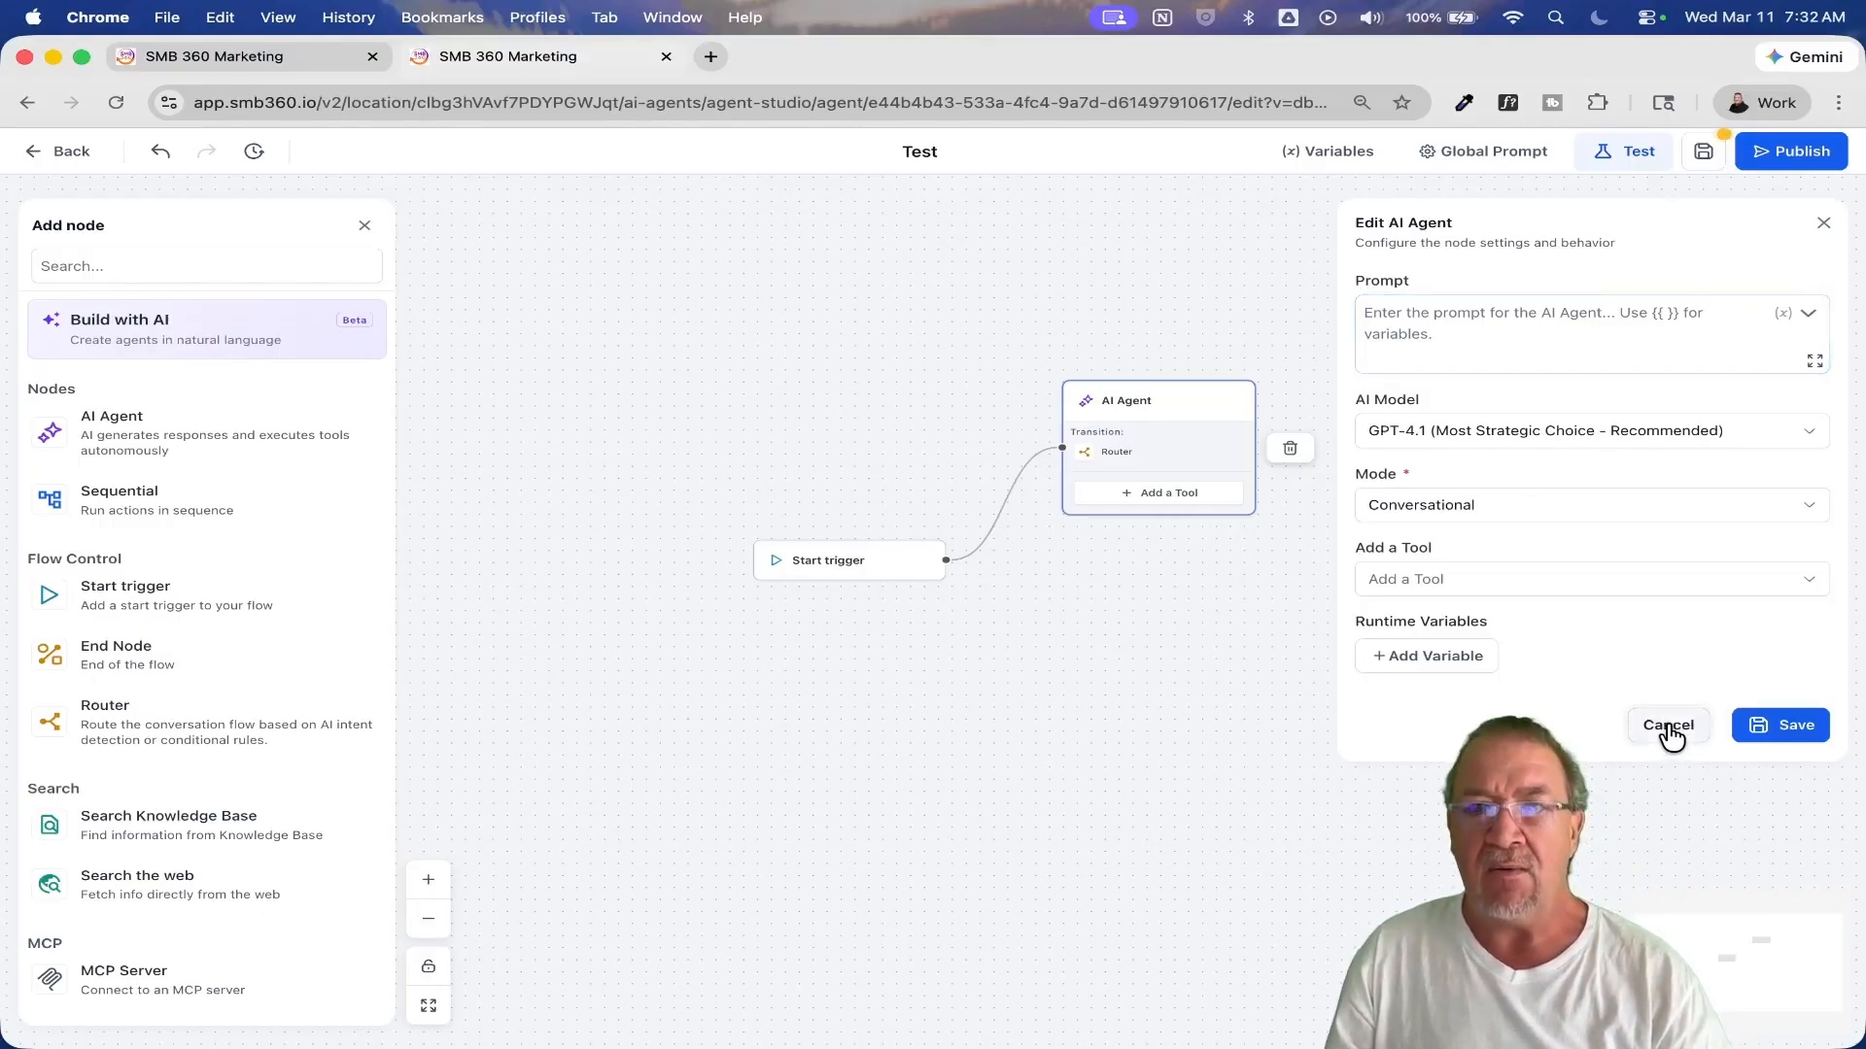
{"action": "left_click", "coordinate": [1671, 736]}
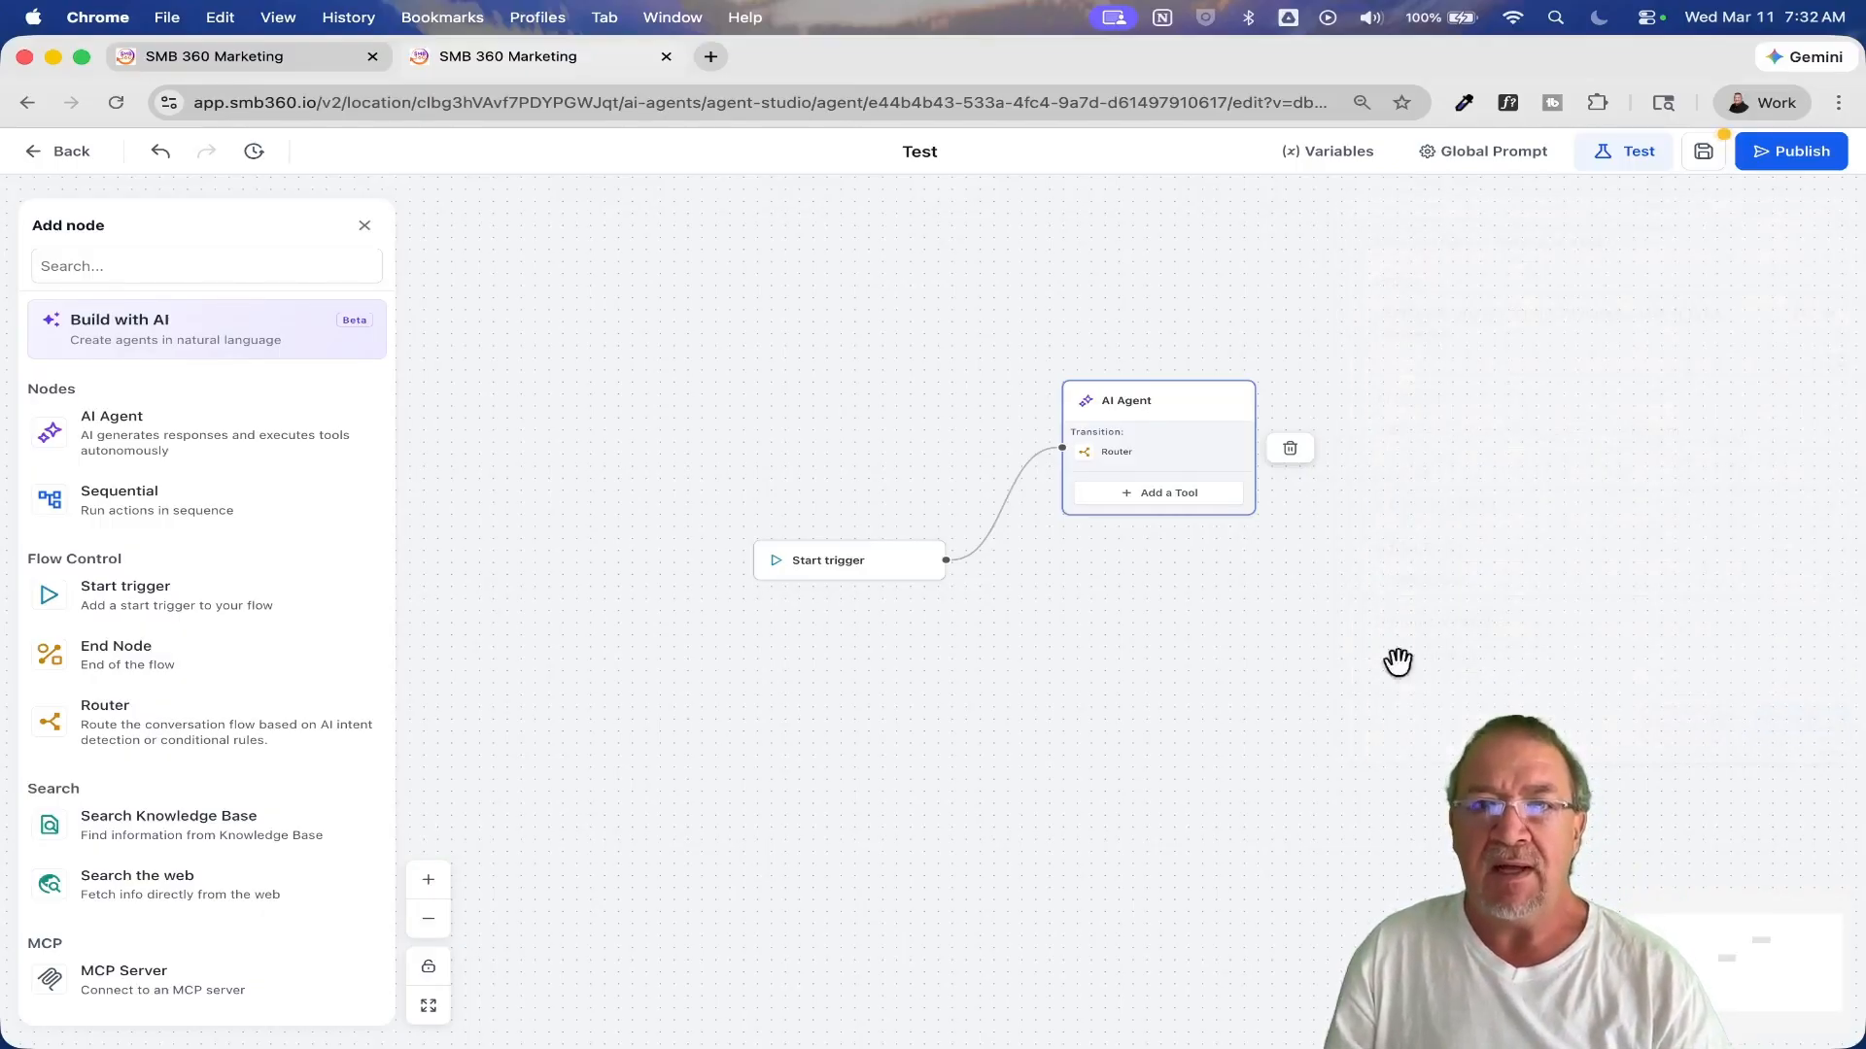
Step: Examine the AI Router and Conditional Router options of the AI Agent's router, then cancel and deselect the node
{"action": "left_click", "coordinate": [1115, 457]}
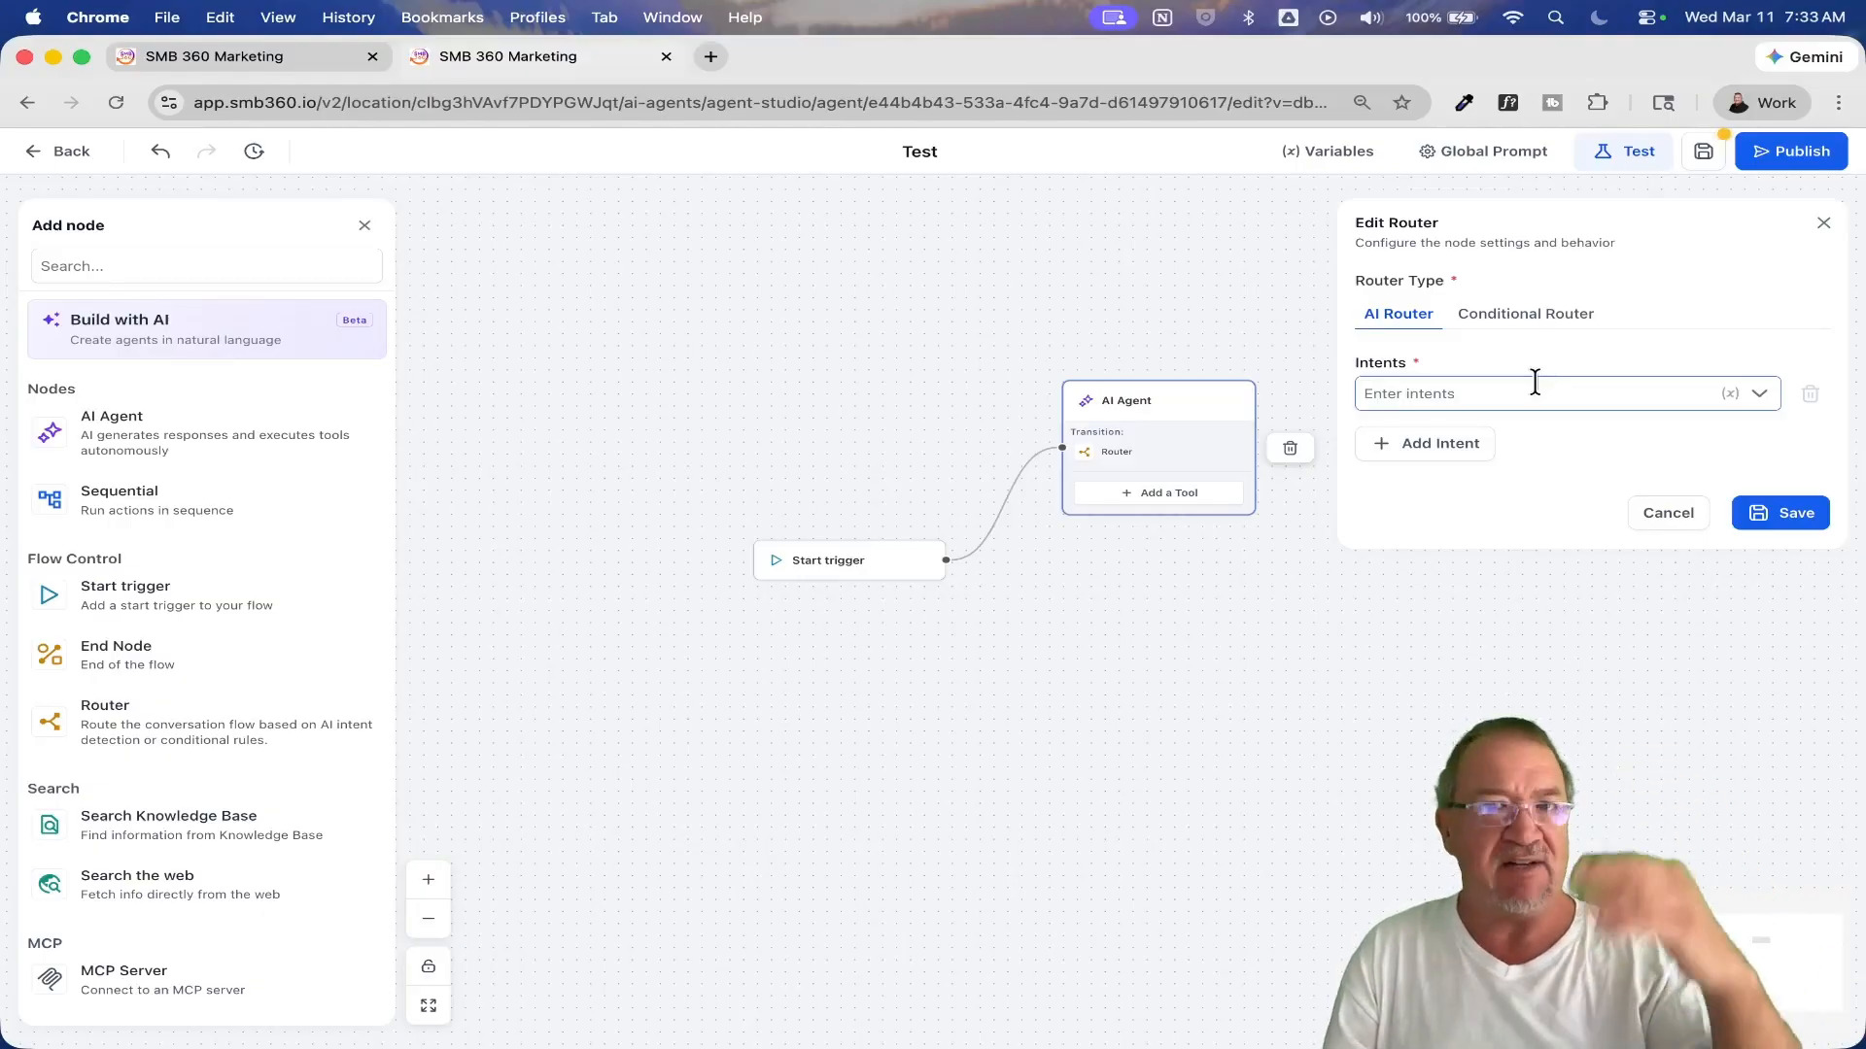
{"action": "left_click", "coordinate": [1543, 327]}
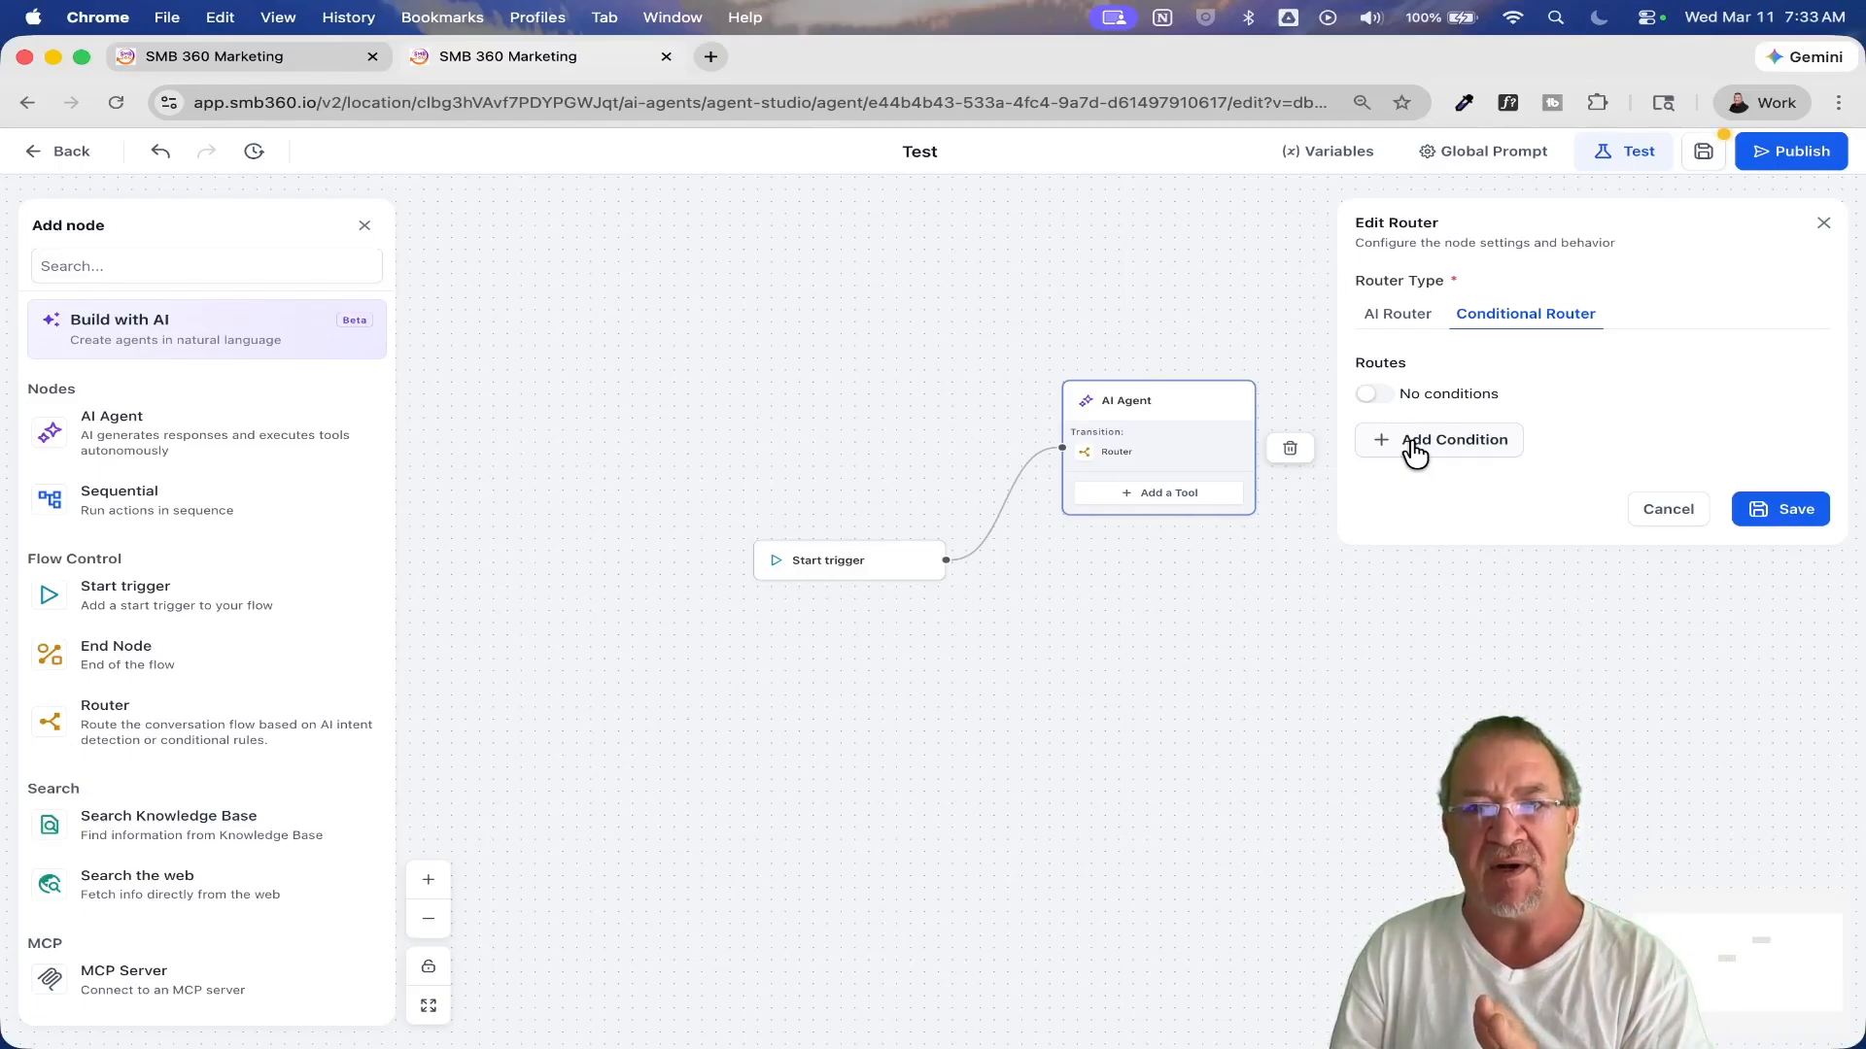
{"action": "left_click", "coordinate": [1661, 510]}
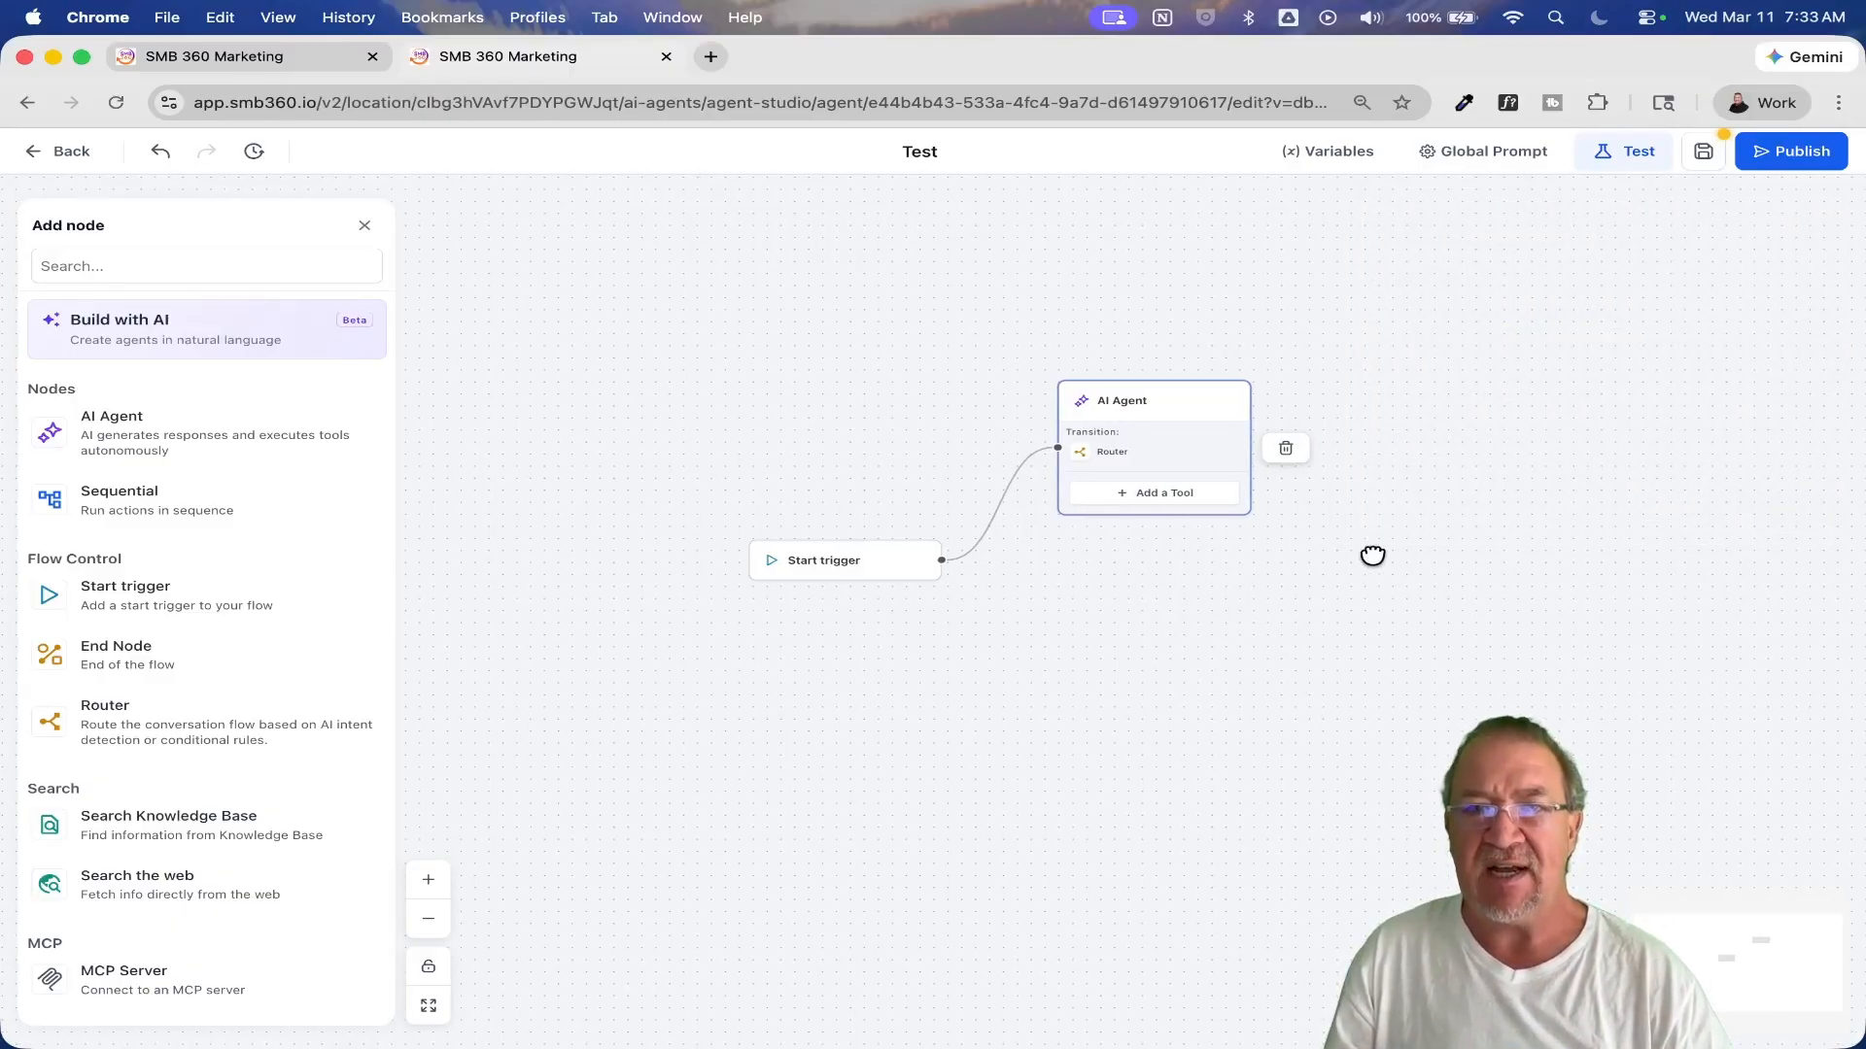
{"action": "left_click", "coordinate": [1372, 554]}
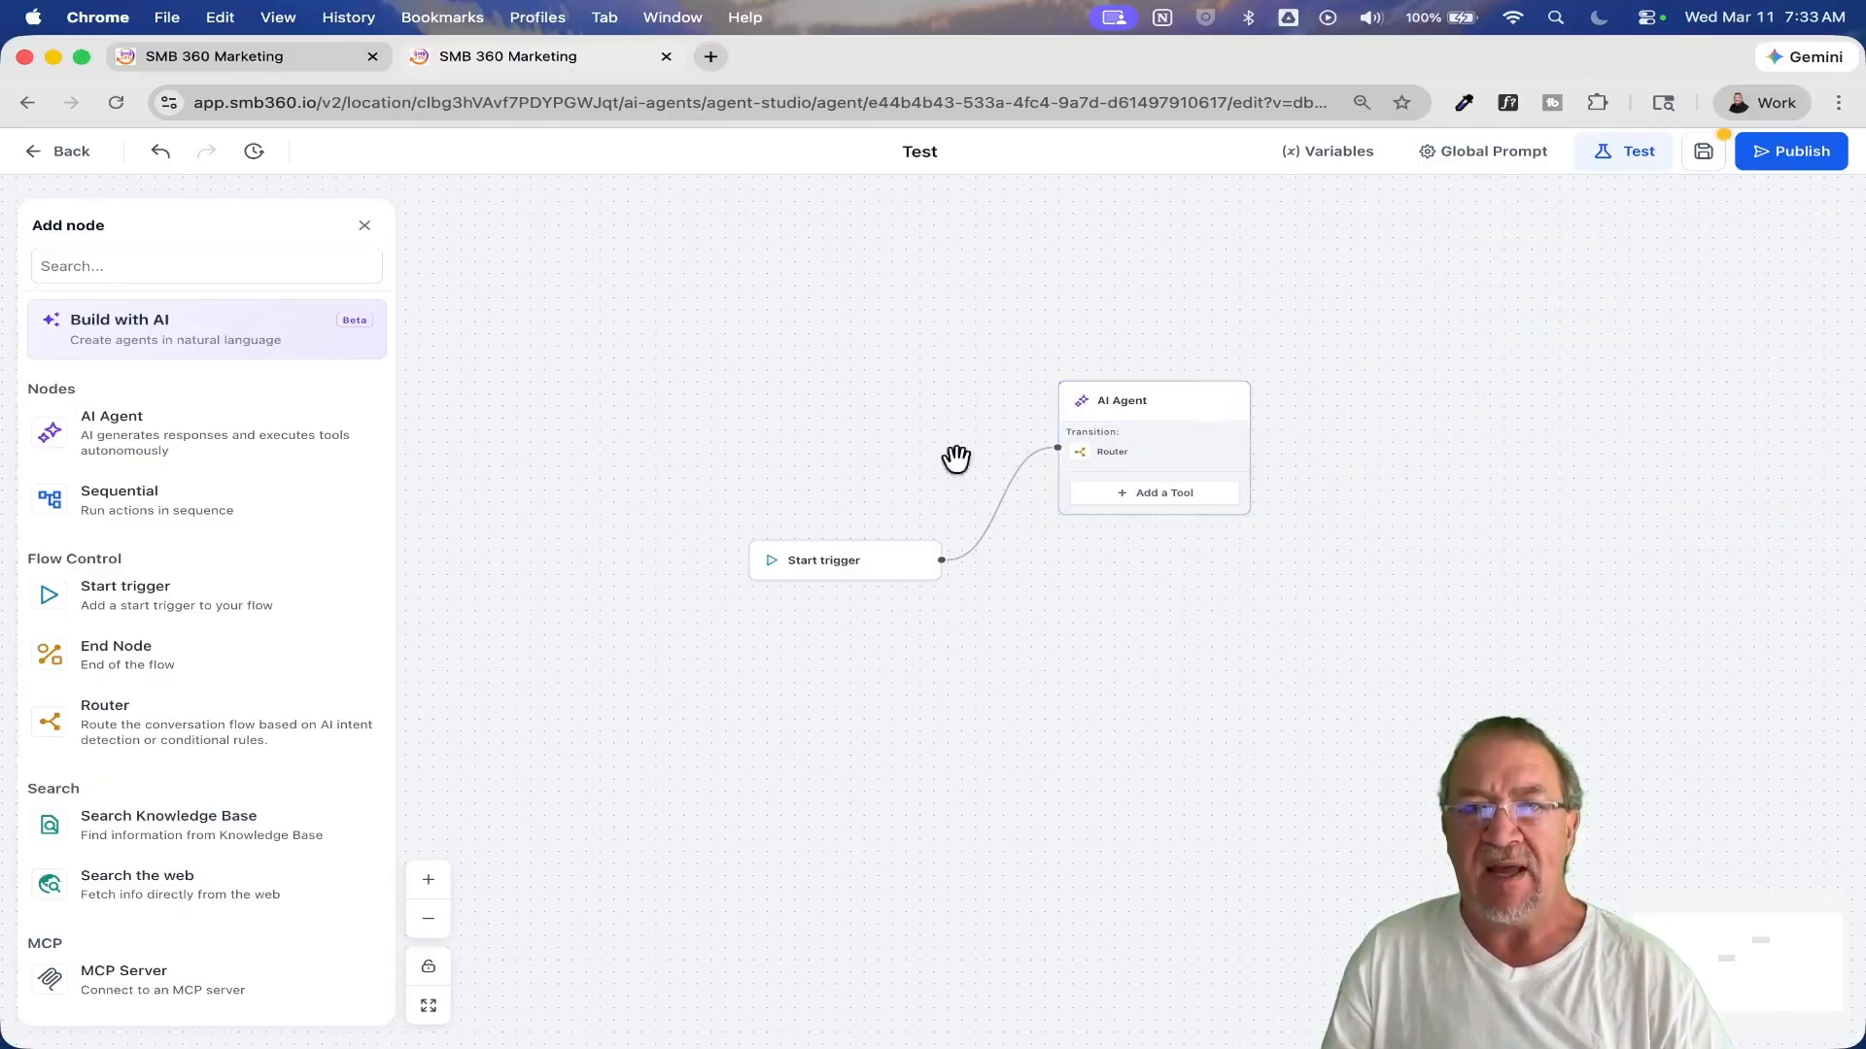
Step: Add a Sequential node and place it to the right of the AI Agent node
{"action": "left_click", "coordinate": [115, 503]}
{"action": "left_click_drag", "start_coordinate": [906, 602], "coordinate": [1452, 439]}
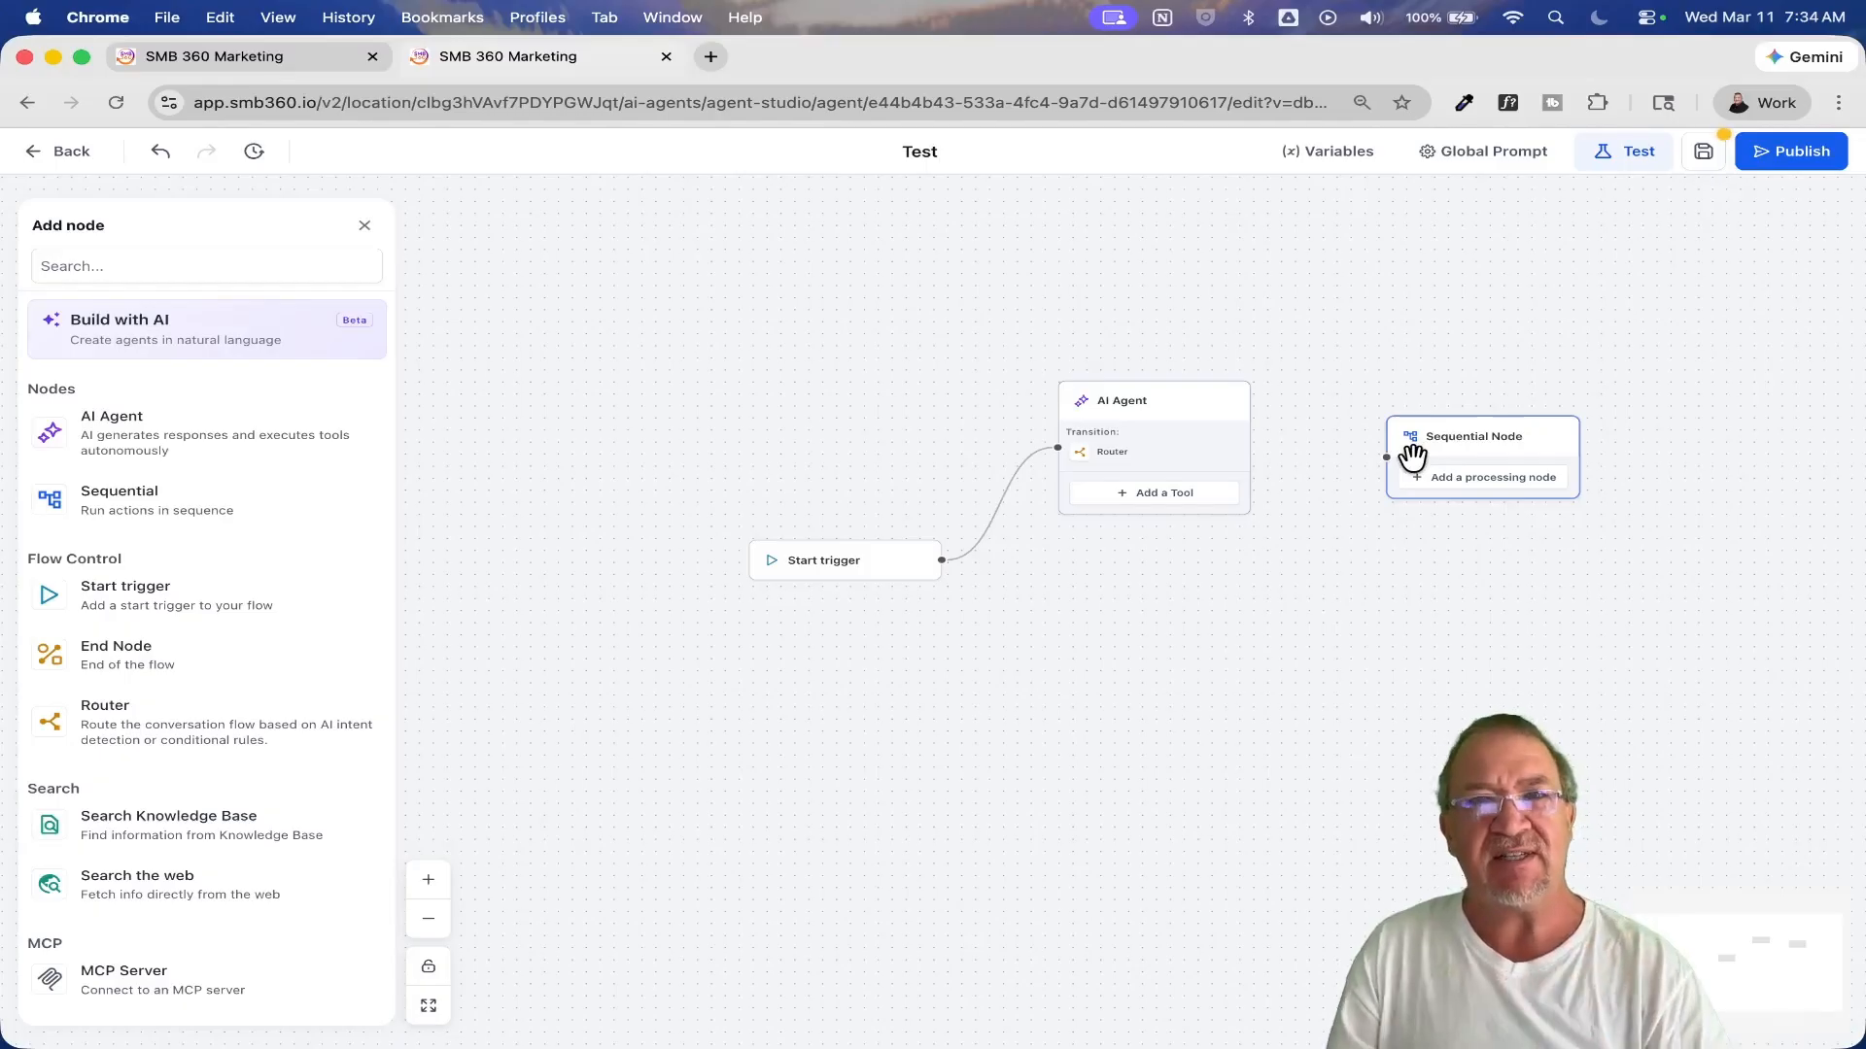
Step: Set the AI Agent's router to Conditional Router with No conditions enabled and save it
{"action": "scroll", "coordinate": [1410, 455], "scroll_direction": "up", "scroll_amount": 5}
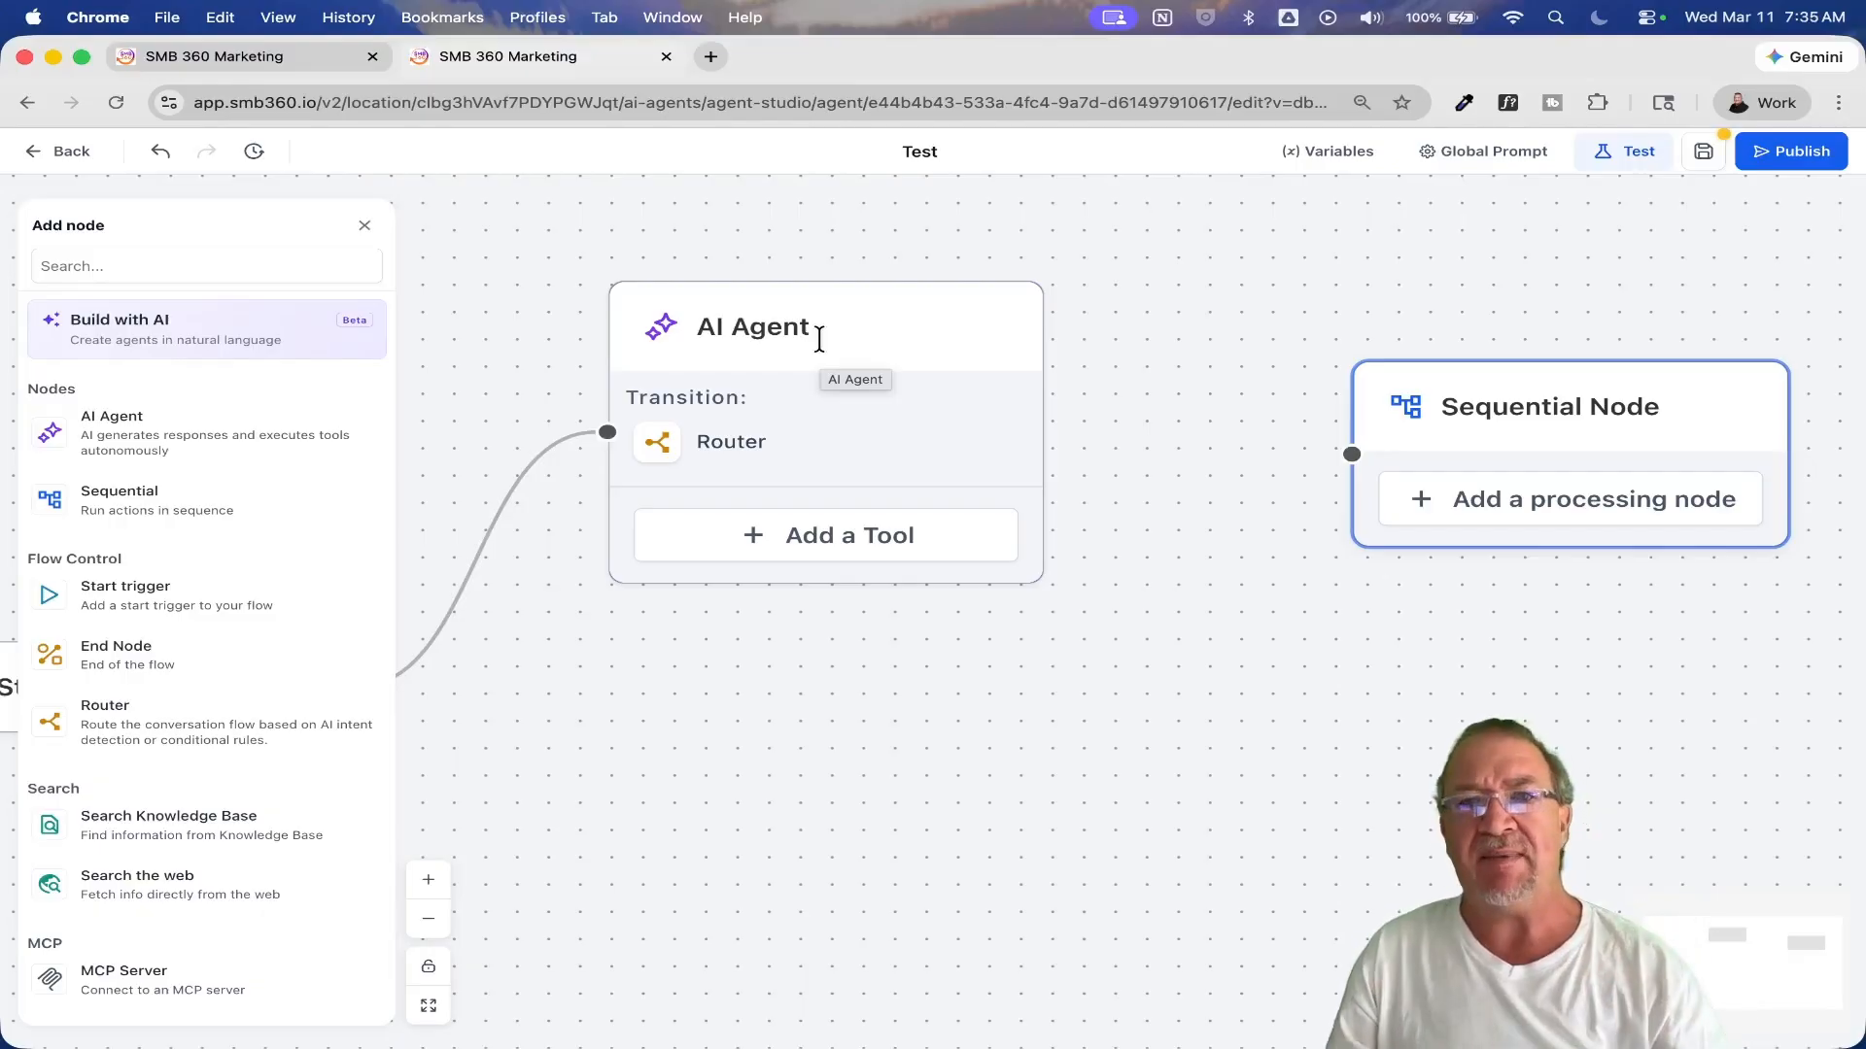
{"action": "left_click", "coordinate": [750, 450]}
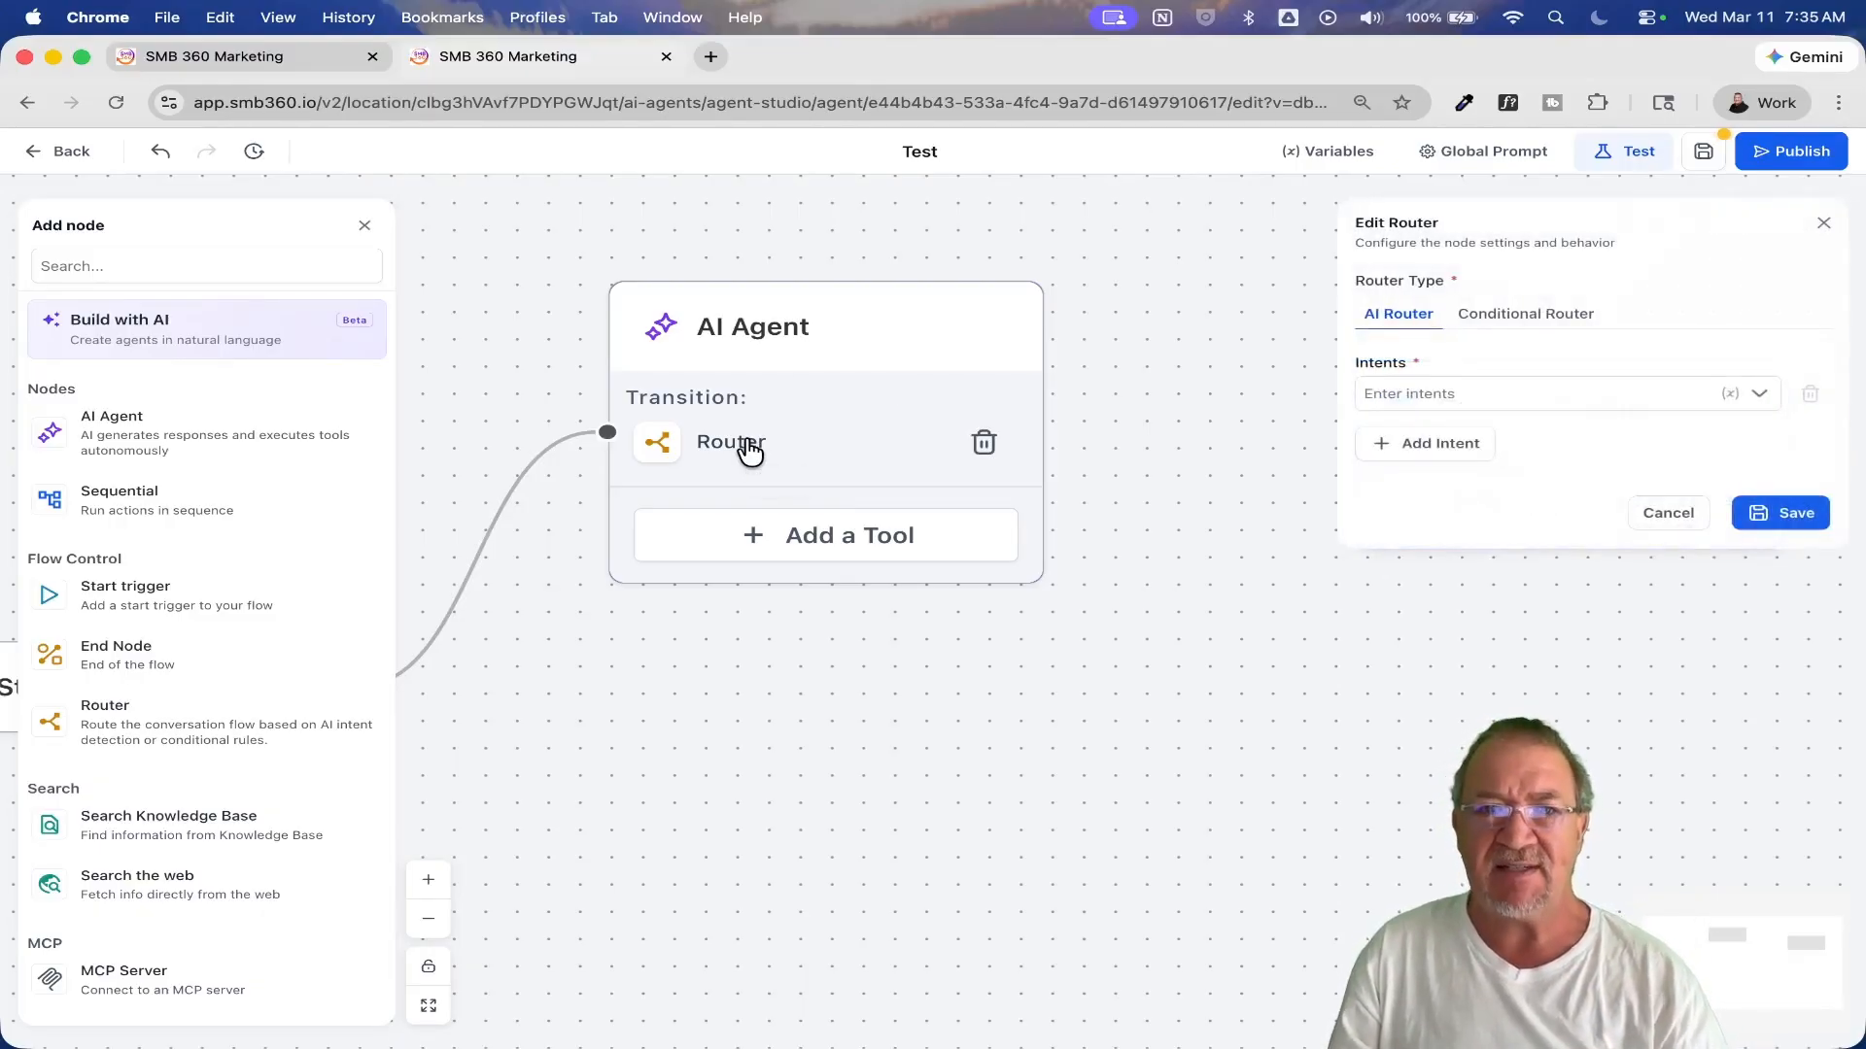
{"action": "left_click", "coordinate": [1518, 314]}
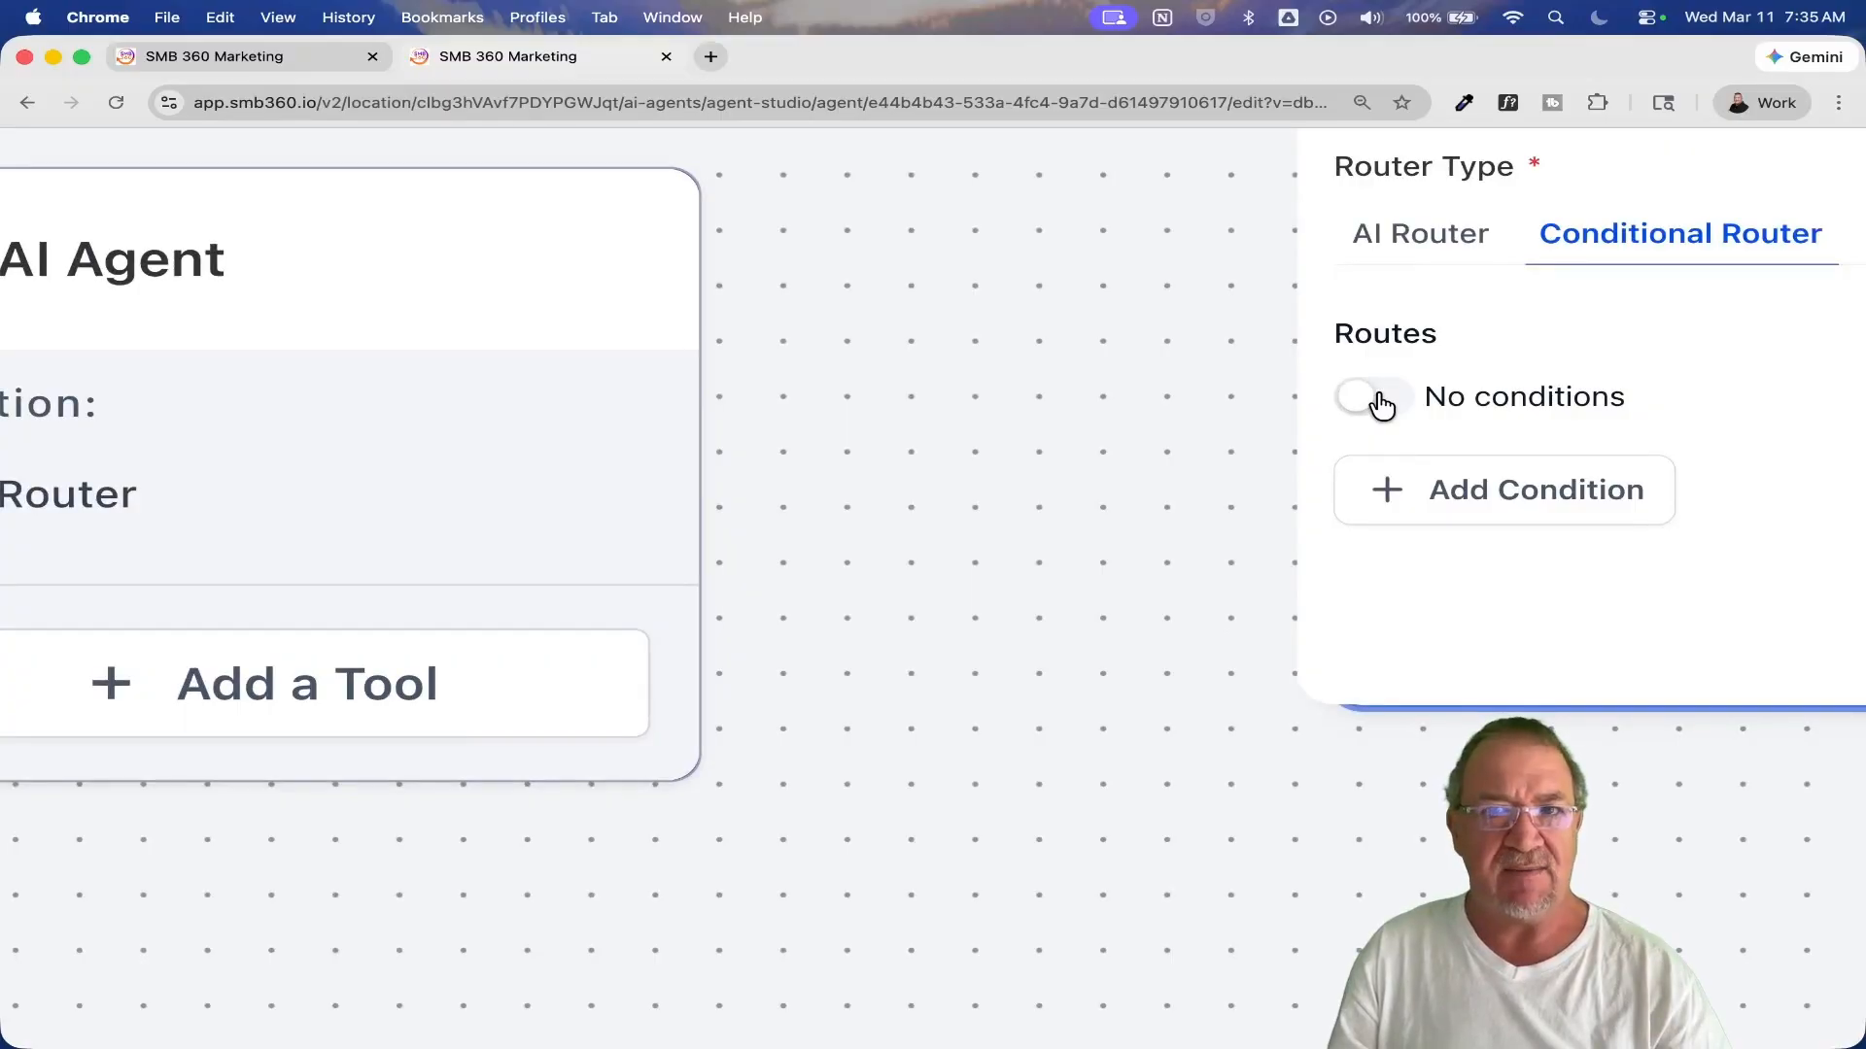
{"action": "left_click", "coordinate": [1380, 401]}
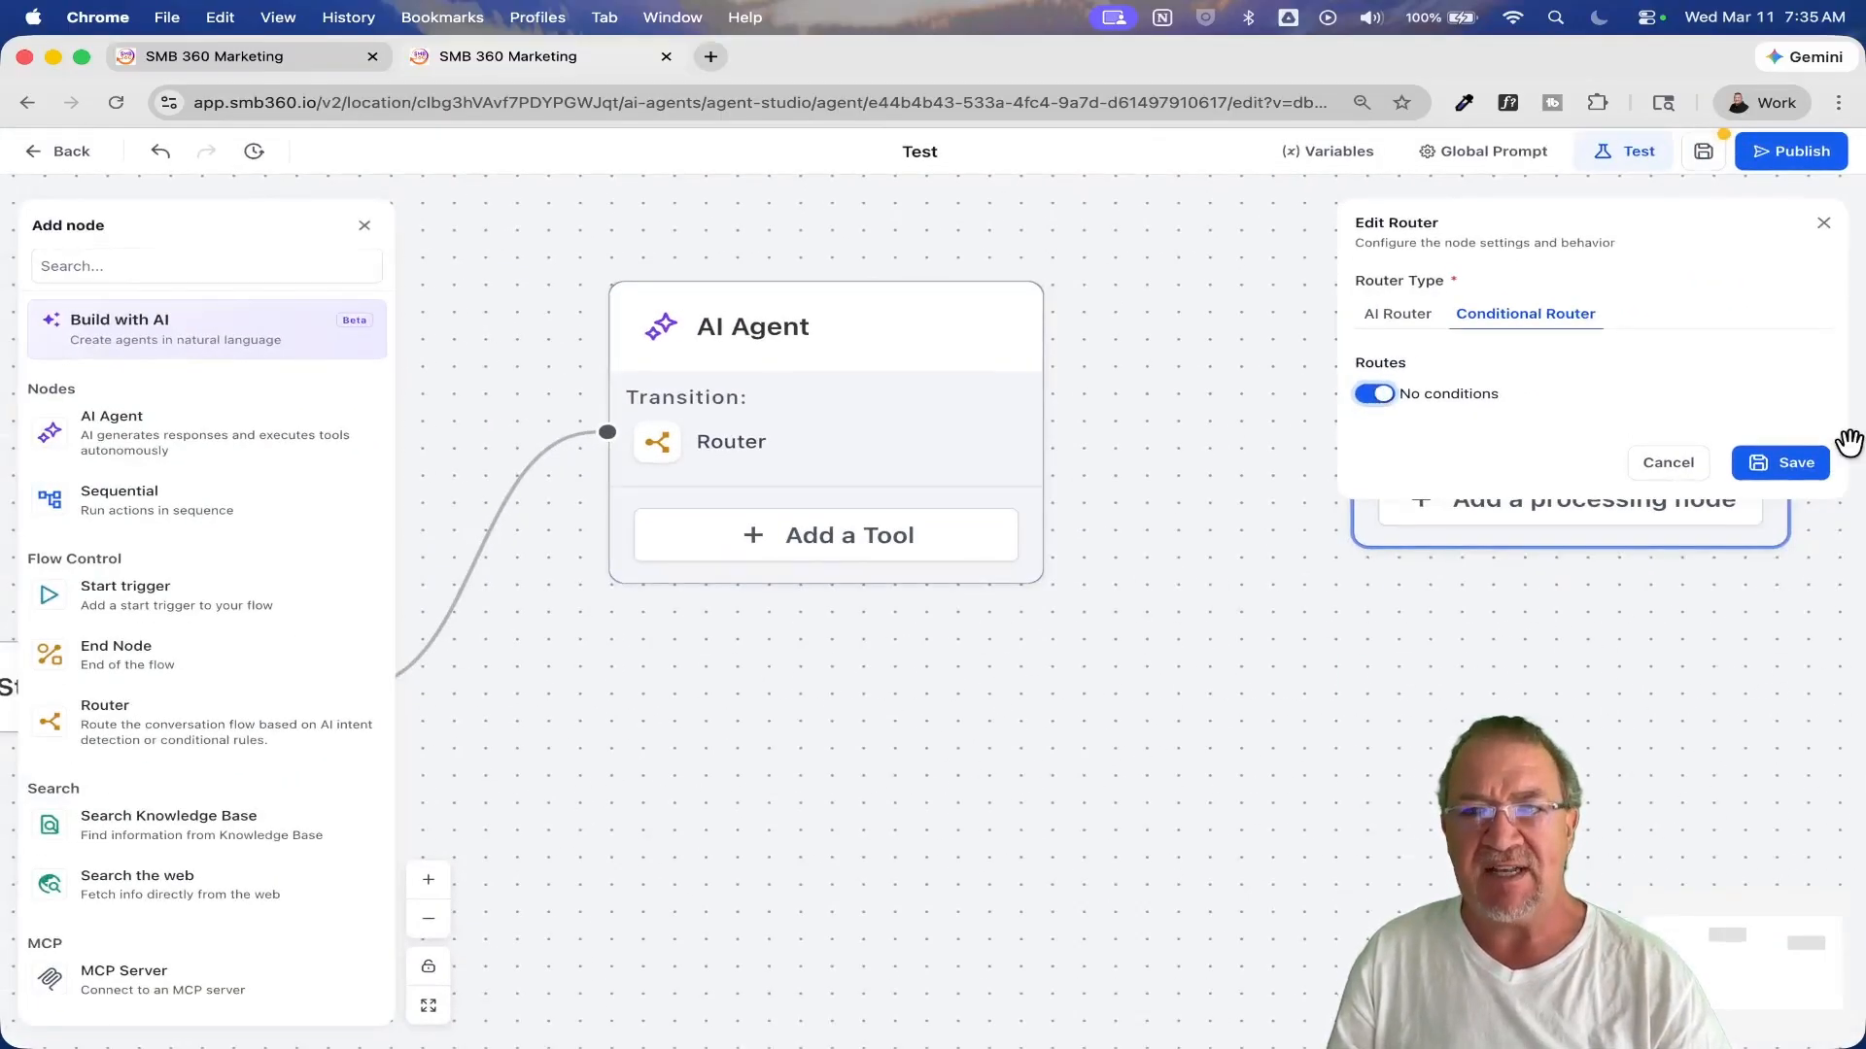
{"action": "left_click", "coordinate": [1794, 465]}
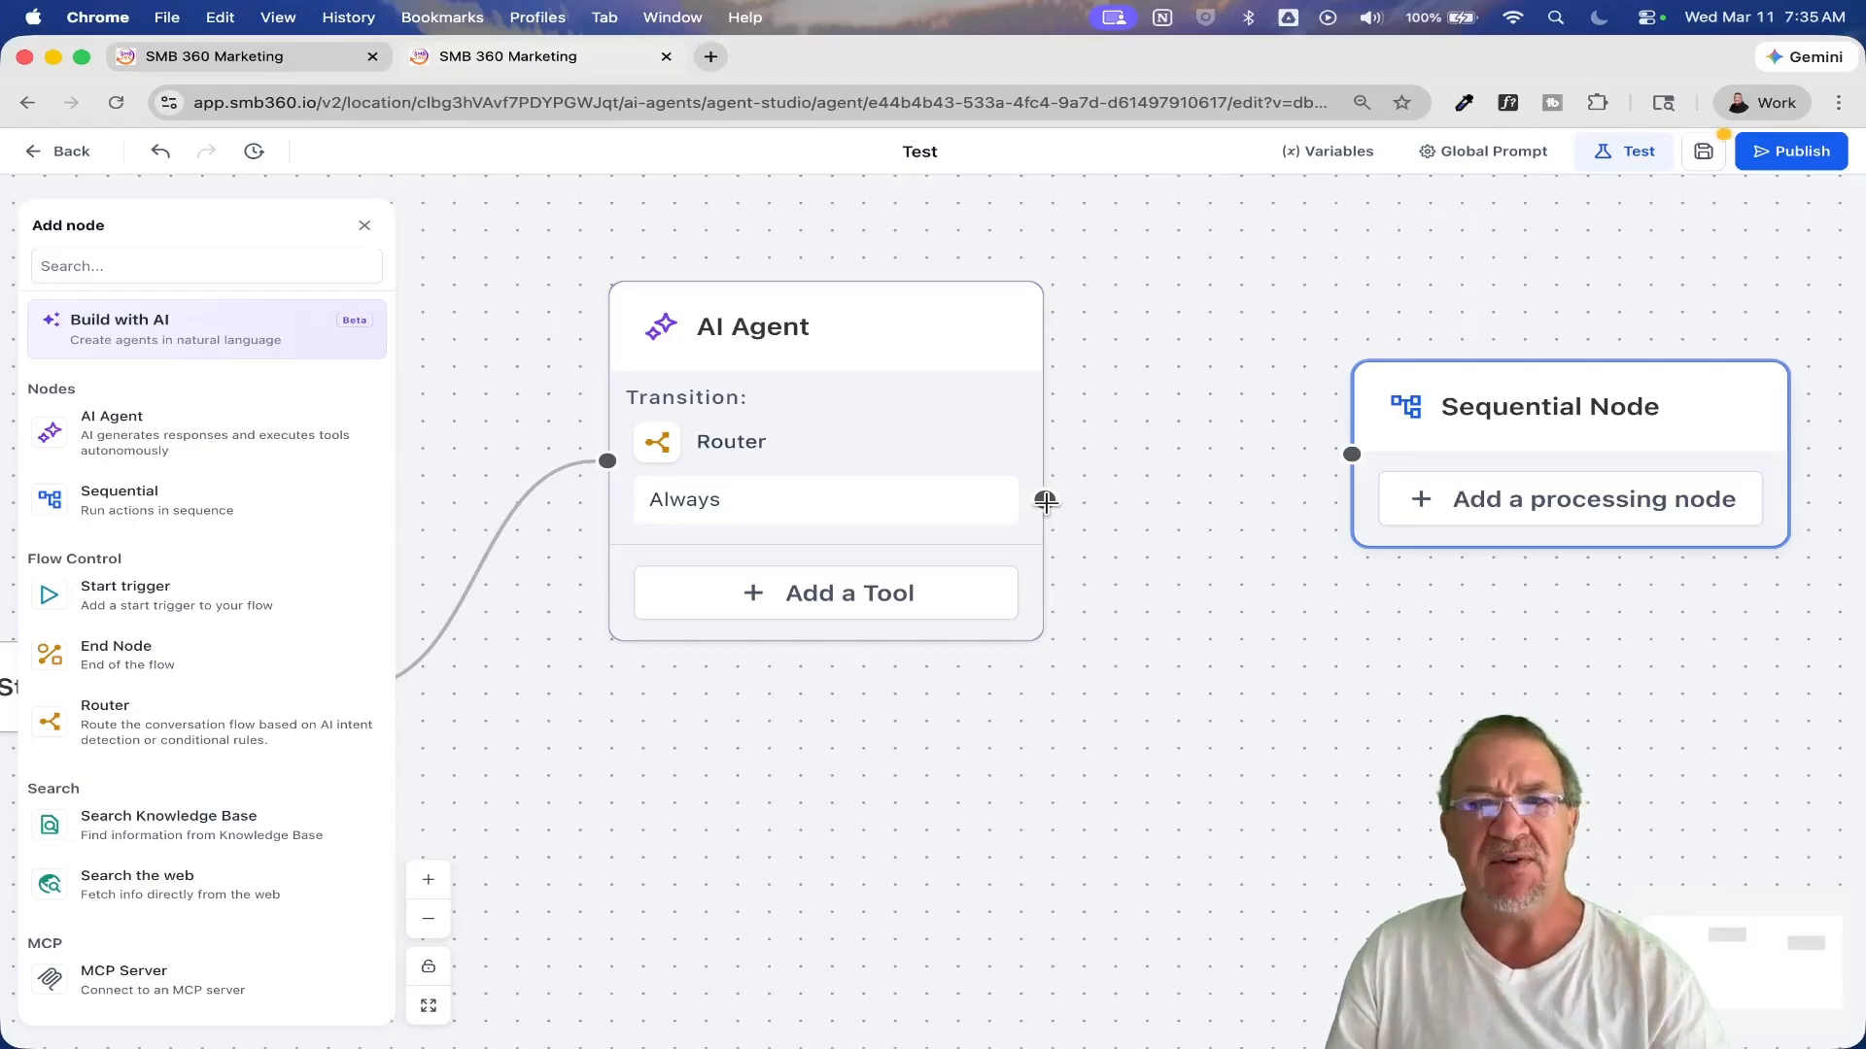
Step: Connect the AI Agent's Always output to the Sequential Node and move the Start trigger up and slightly left, level with the AI Agent
{"action": "left_click_drag", "start_coordinate": [1044, 500], "coordinate": [1351, 454]}
{"action": "scroll", "coordinate": [1004, 588], "scroll_direction": "down", "scroll_amount": 5}
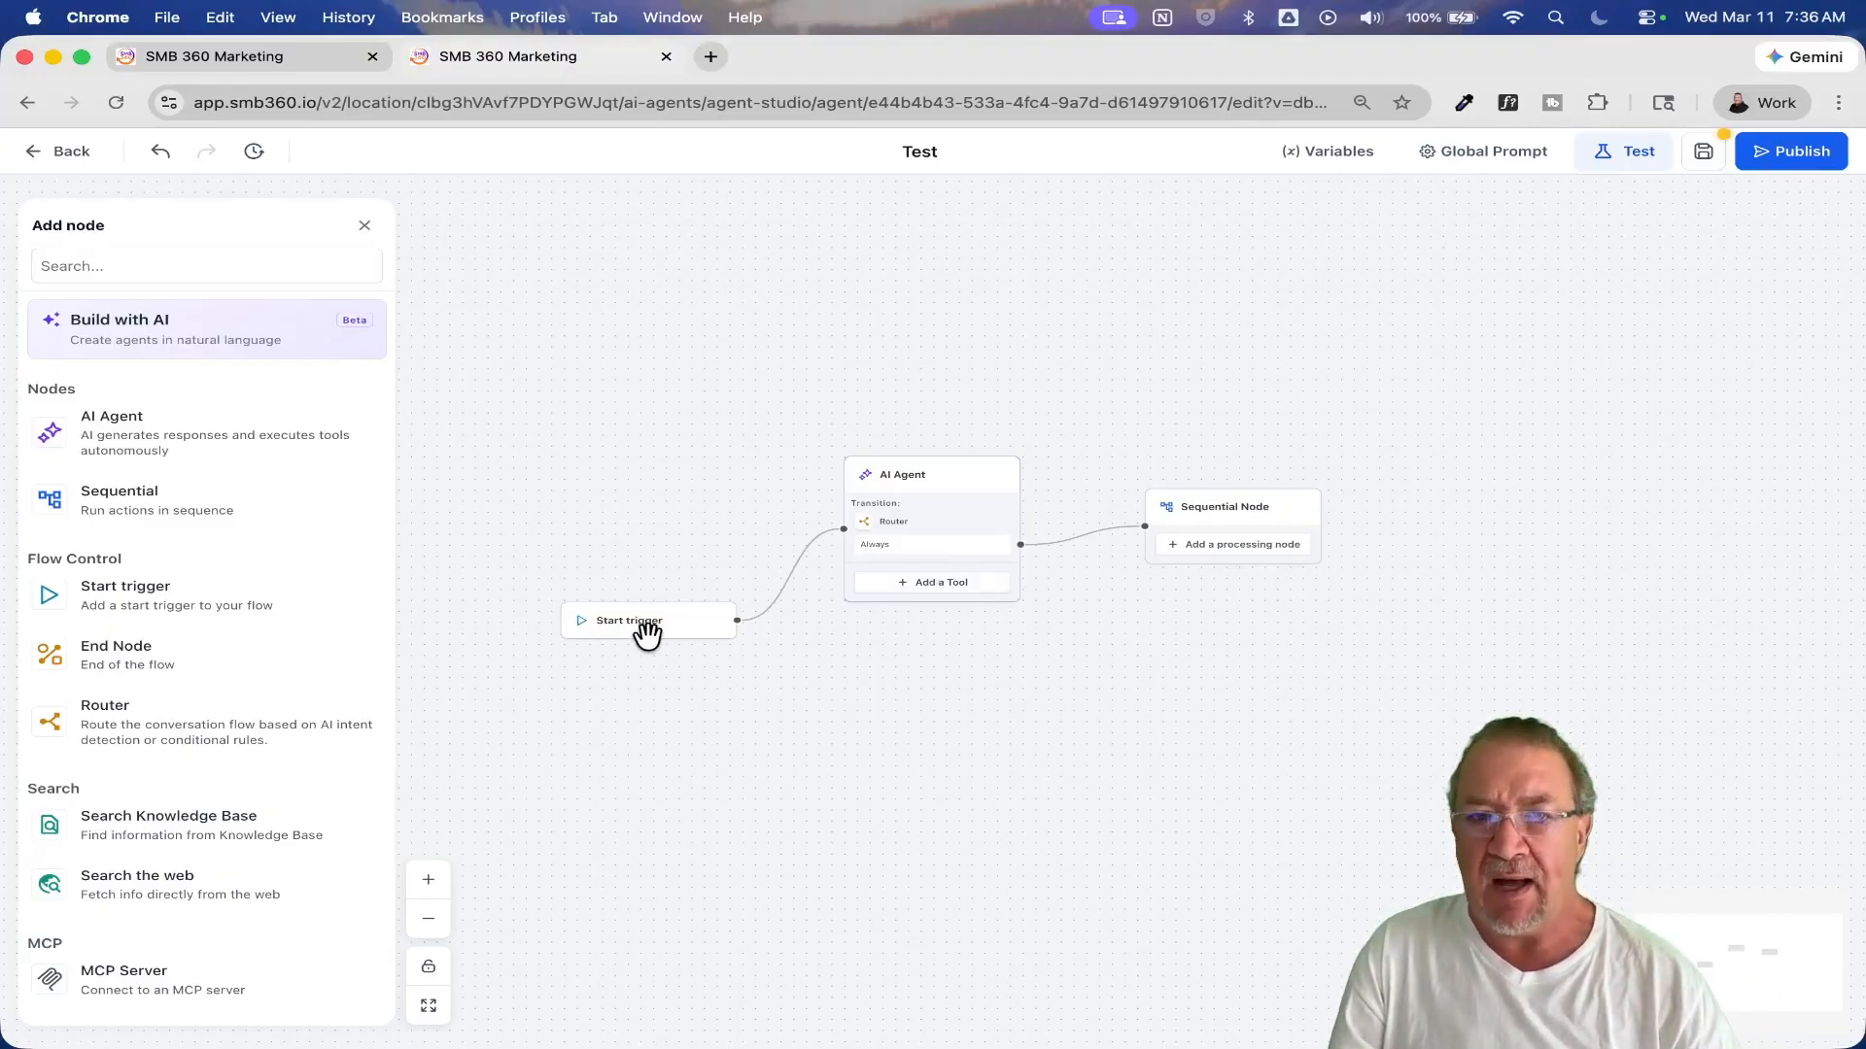
{"action": "left_click_drag", "start_coordinate": [646, 622], "coordinate": [608, 512]}
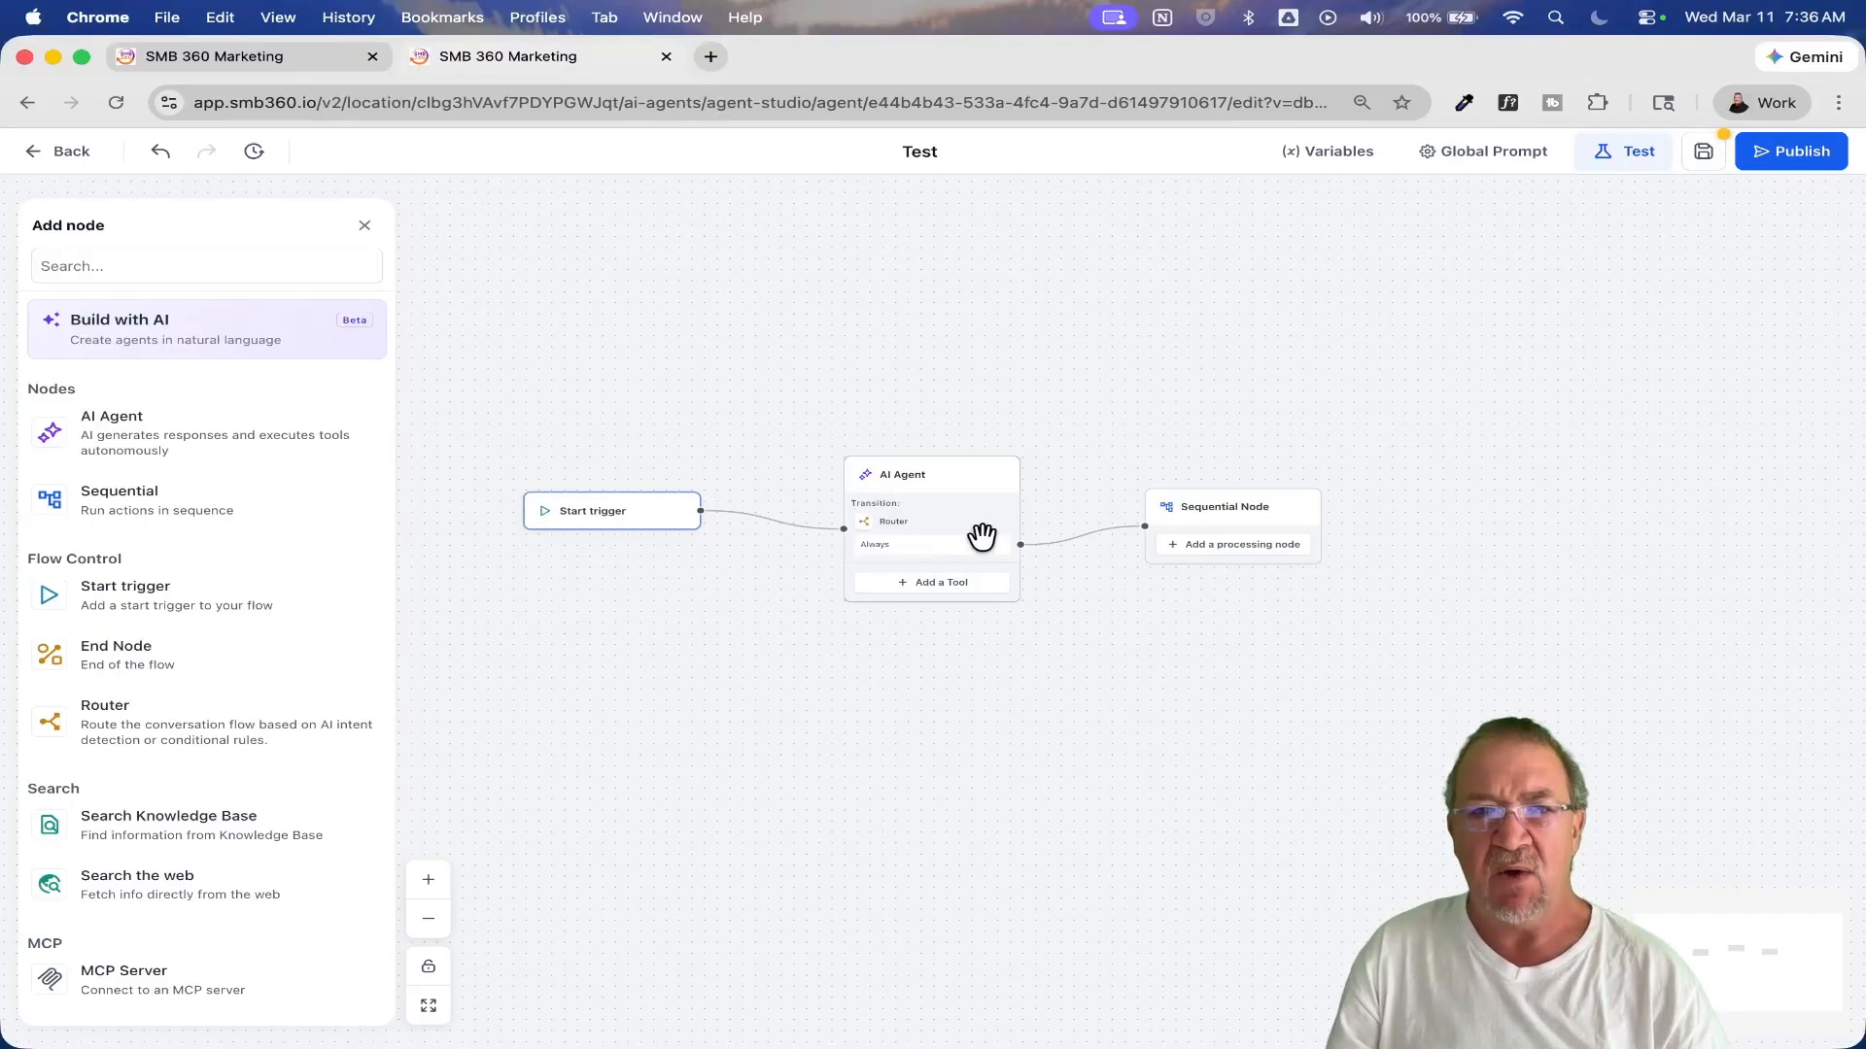
Step: Examine the connected flow and the available Flow Control, Search, MCP, API and Generative AI node types
{"action": "scroll", "coordinate": [981, 537], "scroll_direction": "up", "scroll_amount": 5}
{"action": "scroll", "coordinate": [981, 537], "scroll_direction": "down", "scroll_amount": 1}
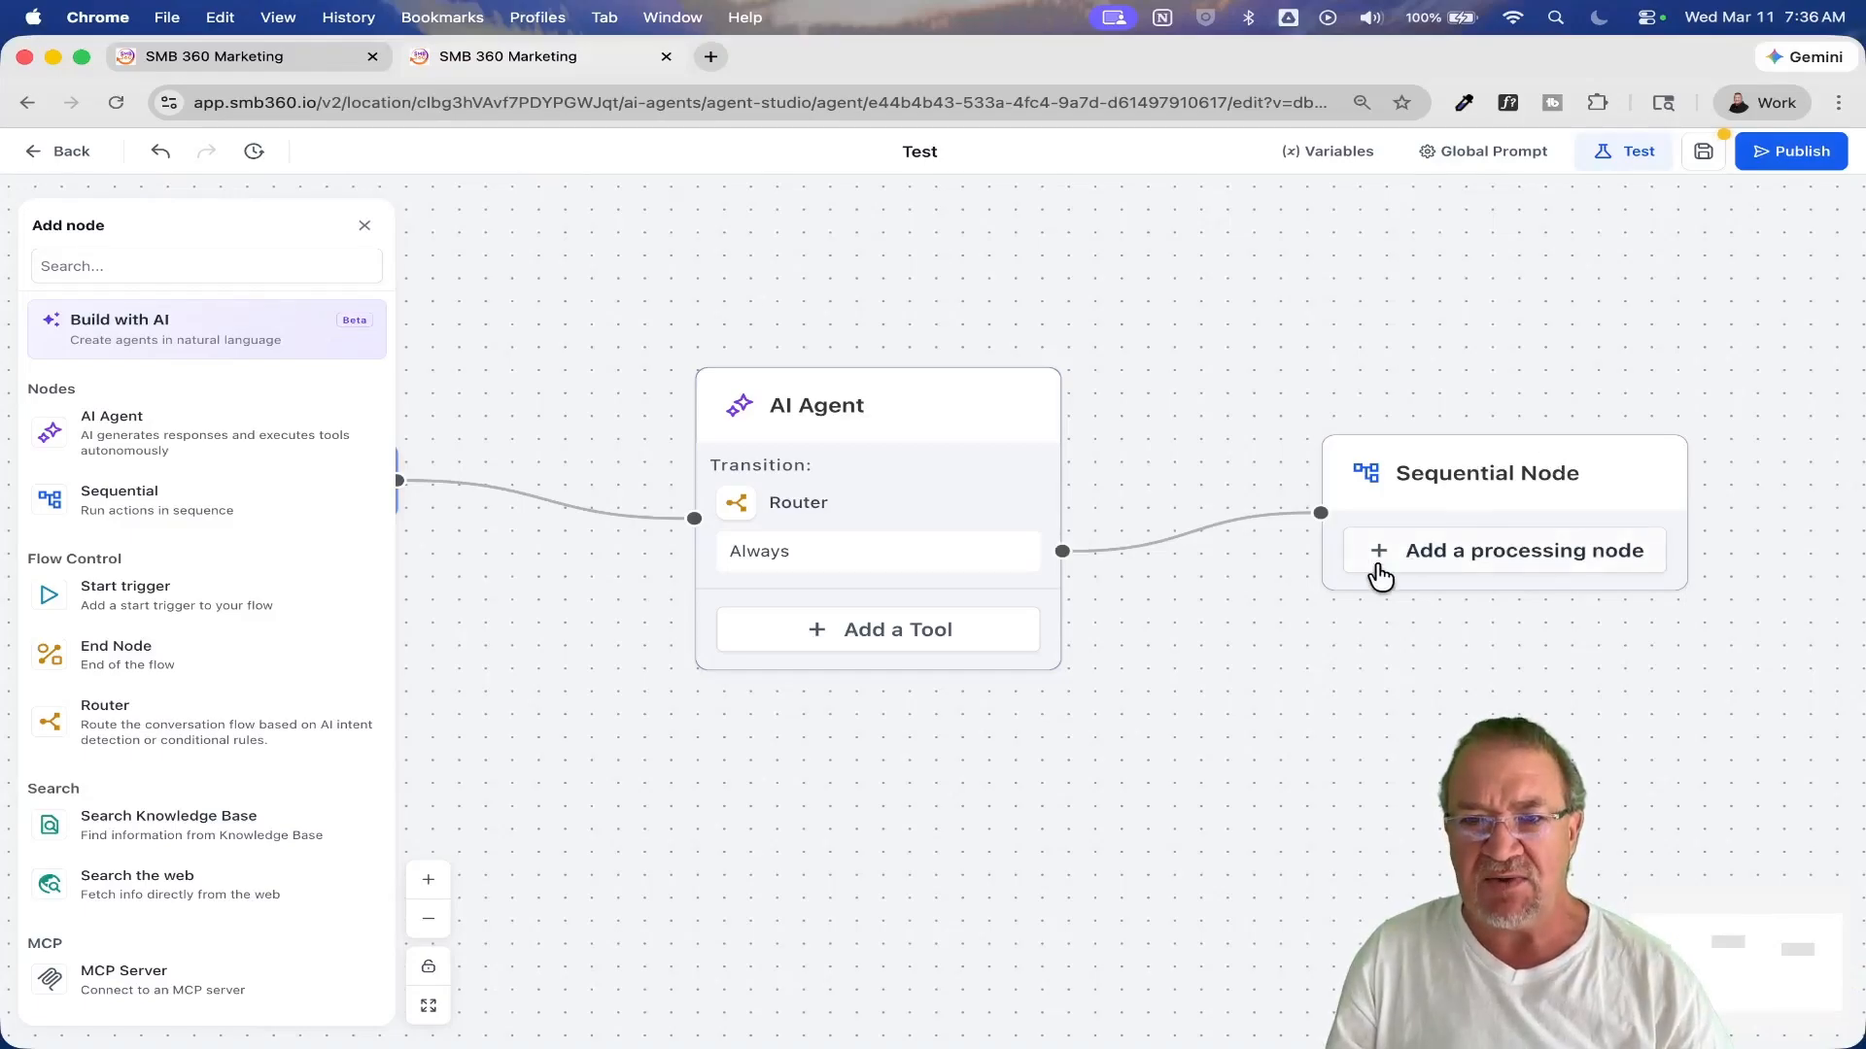
{"action": "left_click_drag", "start_coordinate": [1516, 629], "coordinate": [953, 641]}
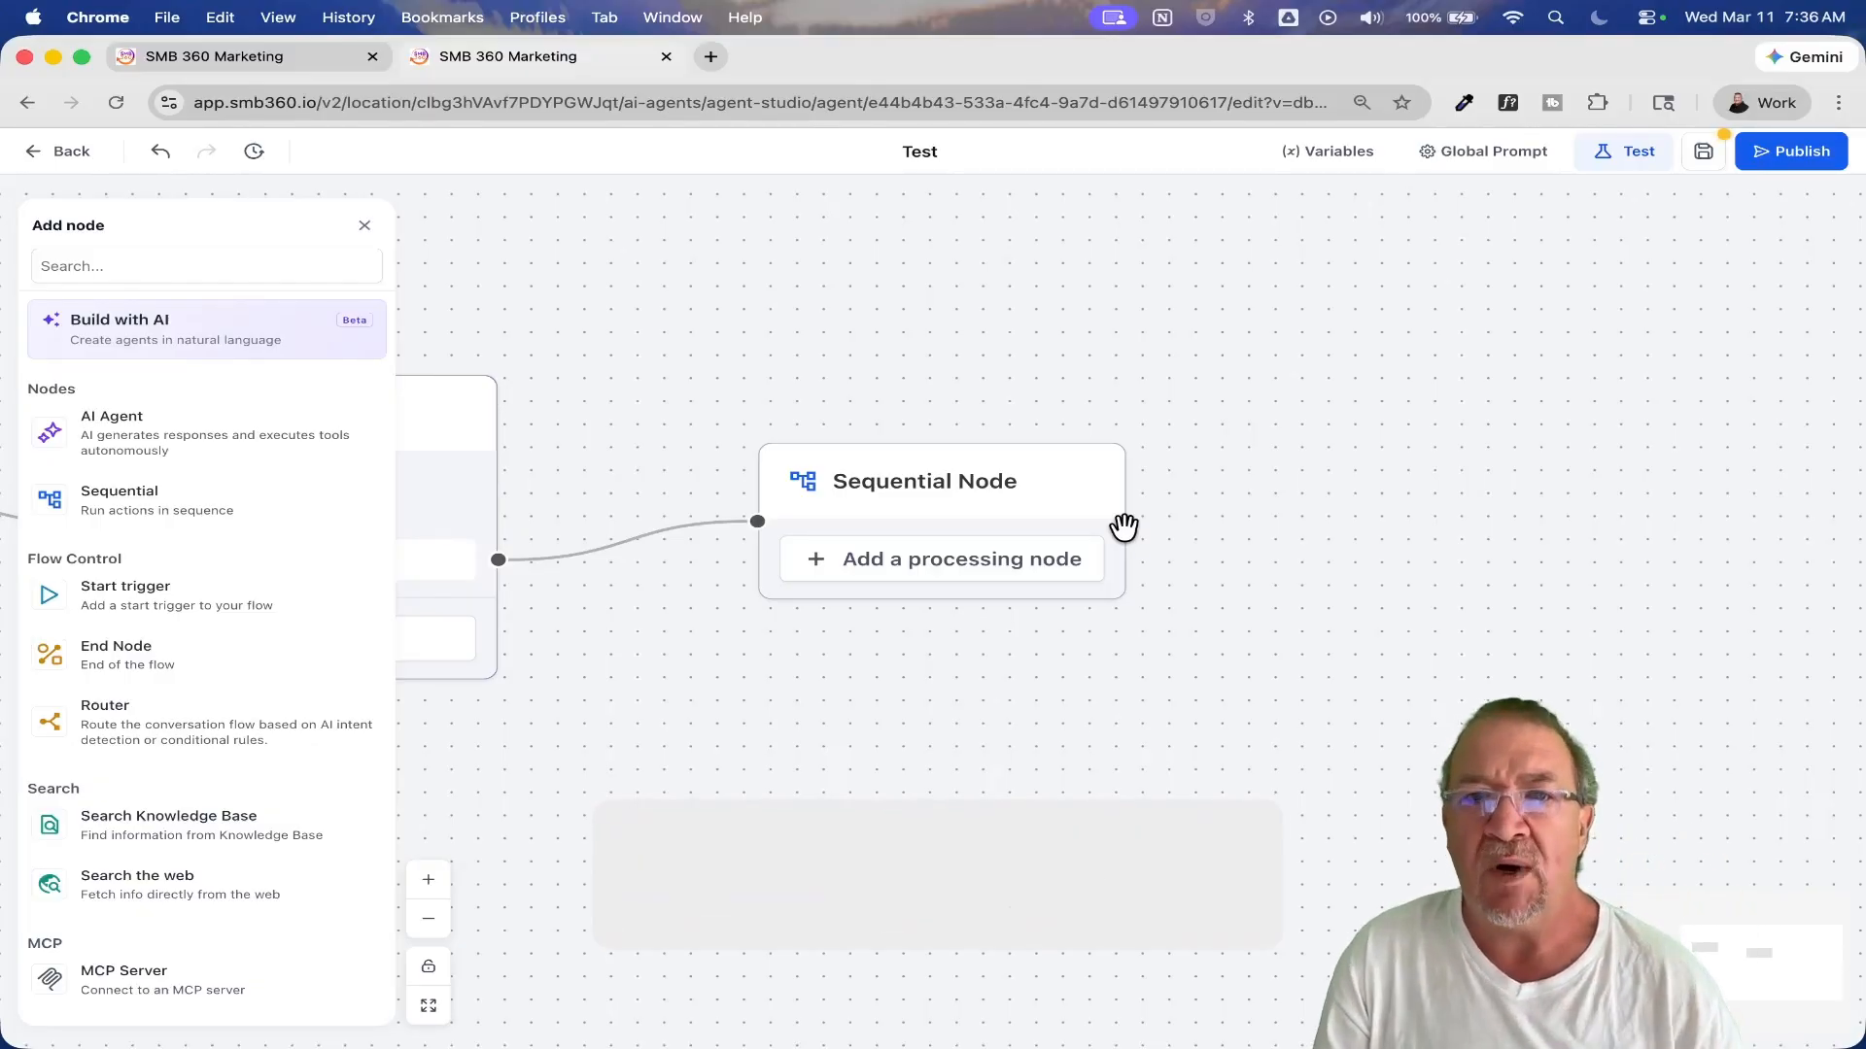
{"action": "left_click_drag", "start_coordinate": [887, 415], "coordinate": [1261, 398]}
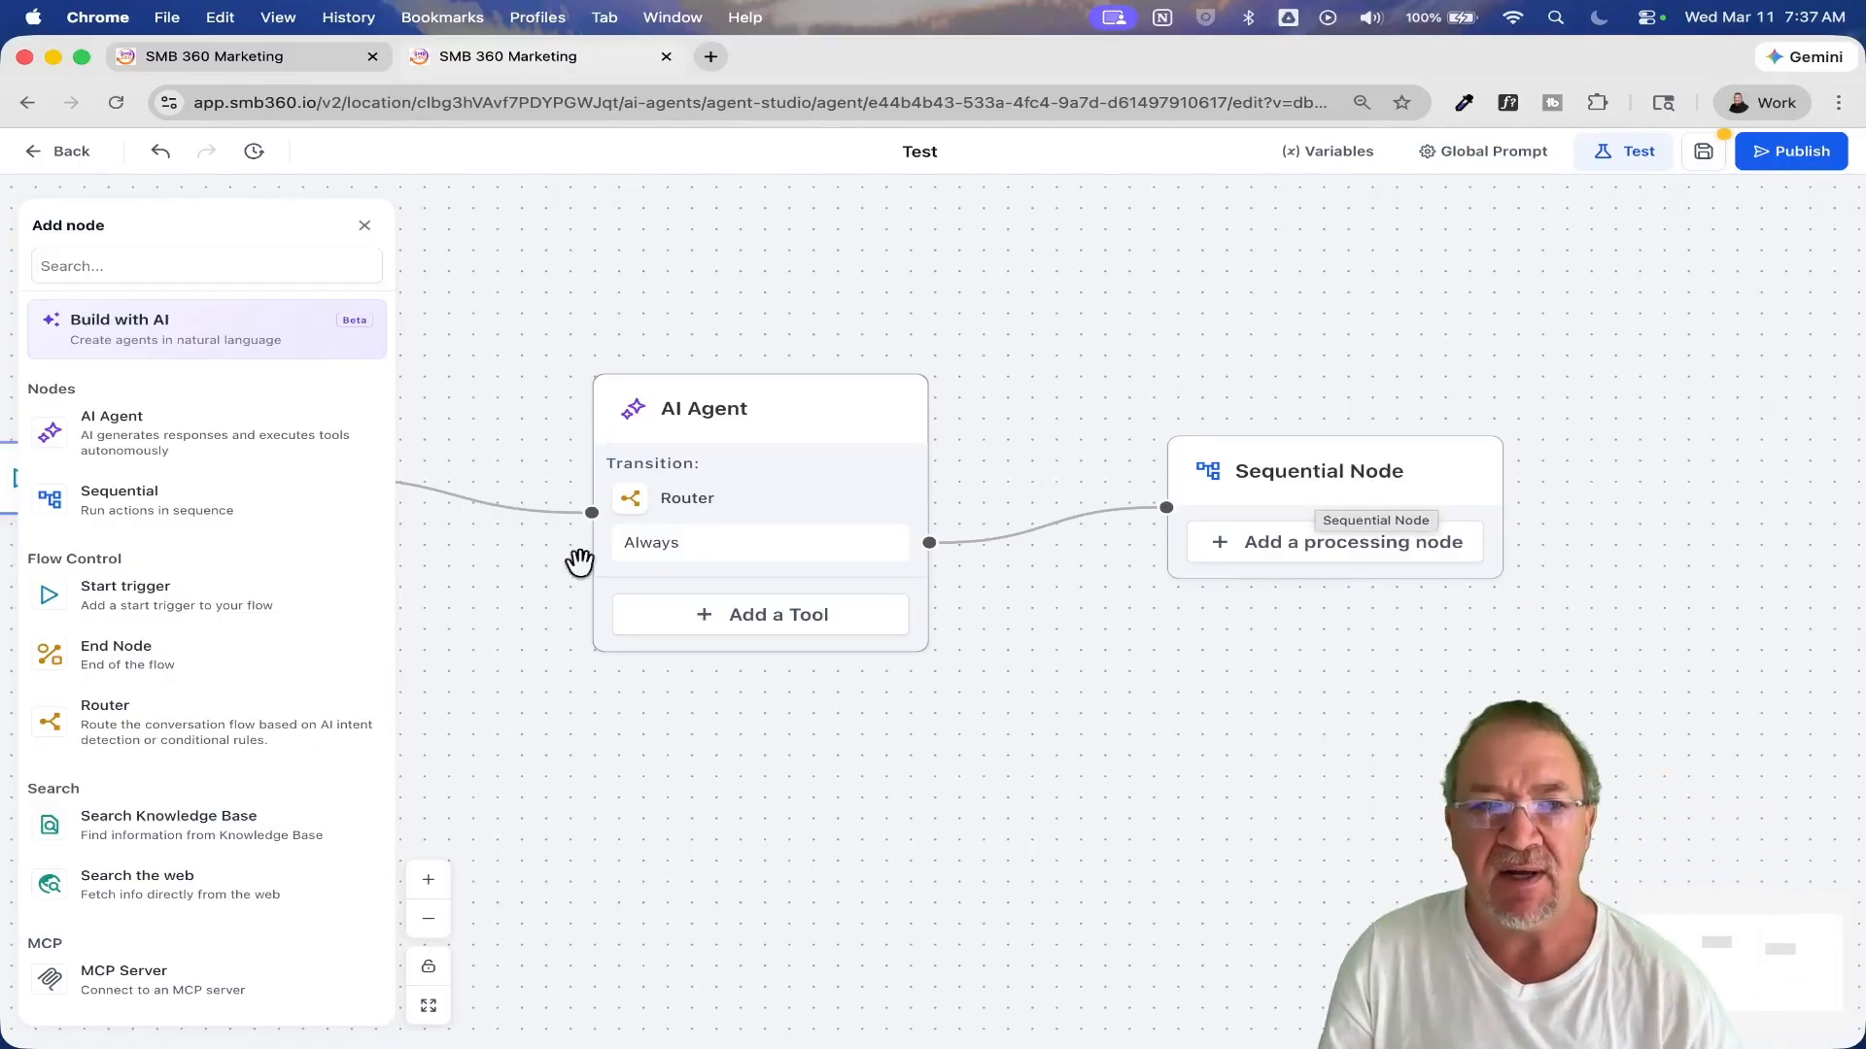
{"action": "scroll", "coordinate": [272, 653], "scroll_direction": "down", "scroll_amount": 3}
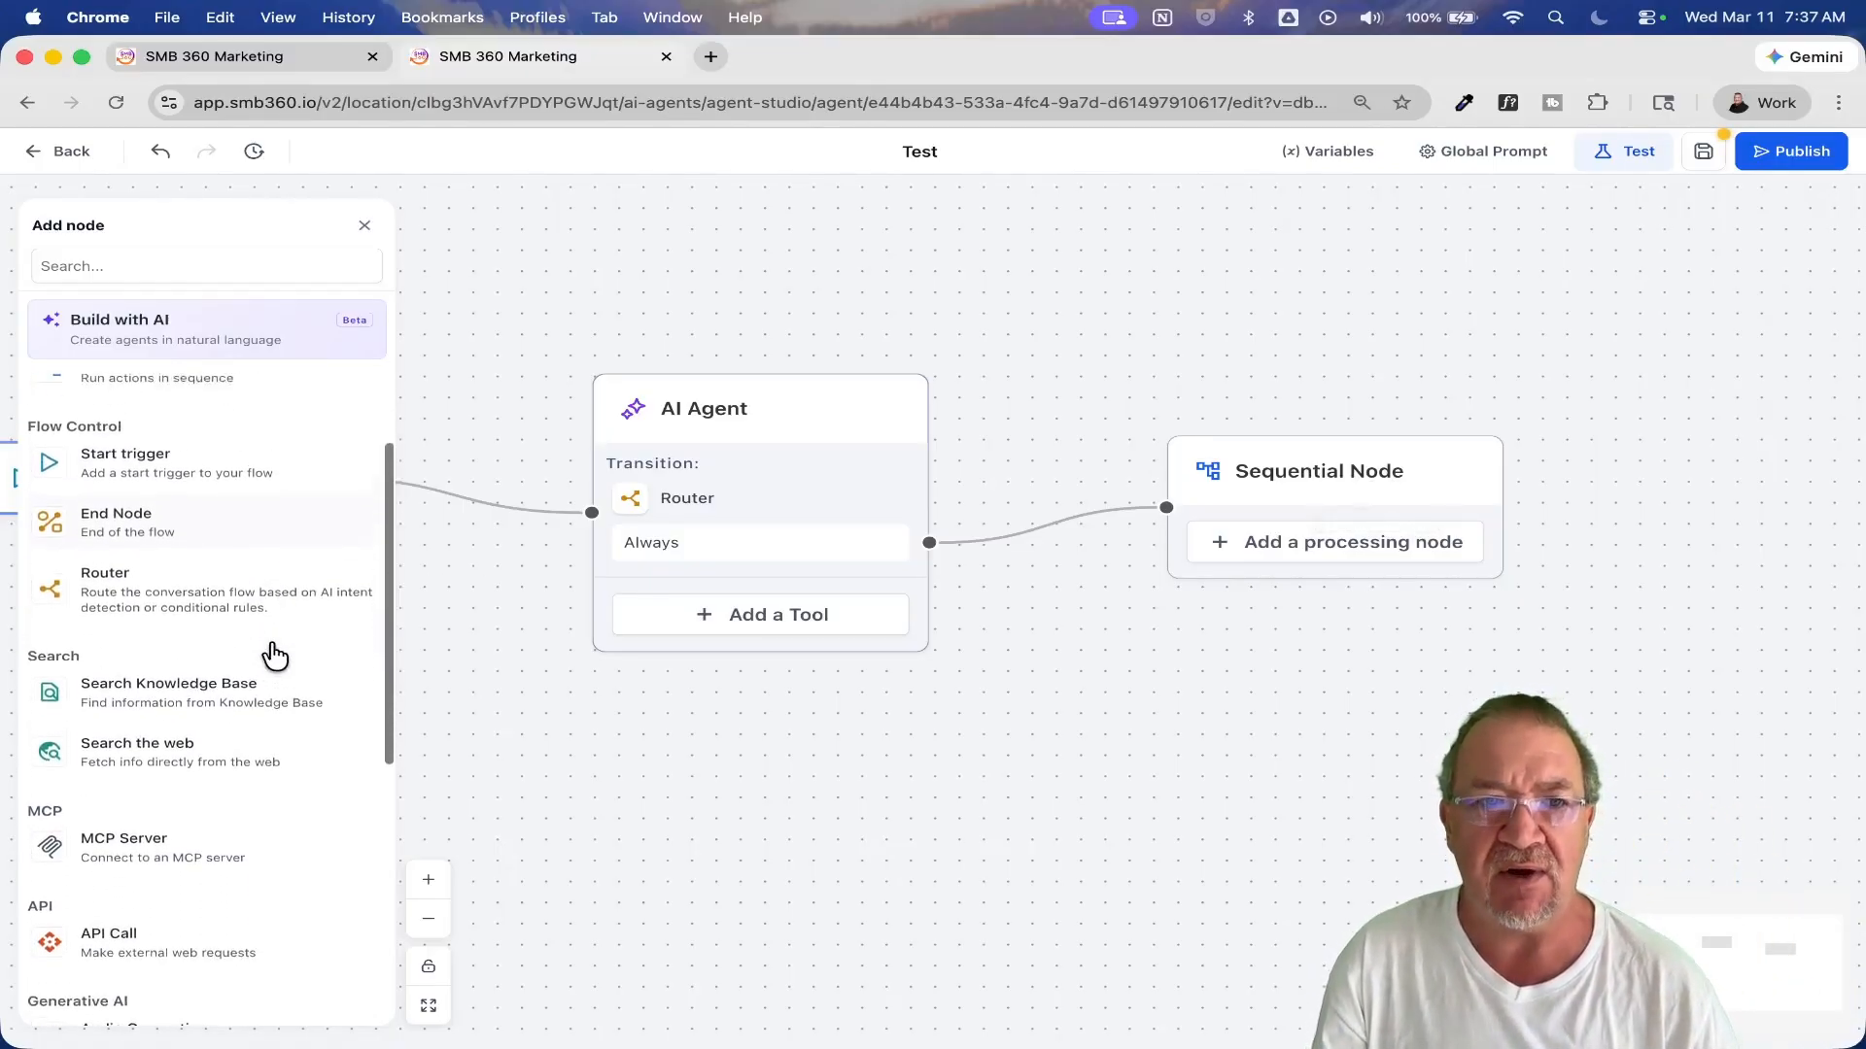
{"action": "scroll", "coordinate": [272, 654], "scroll_direction": "up", "scroll_amount": 1}
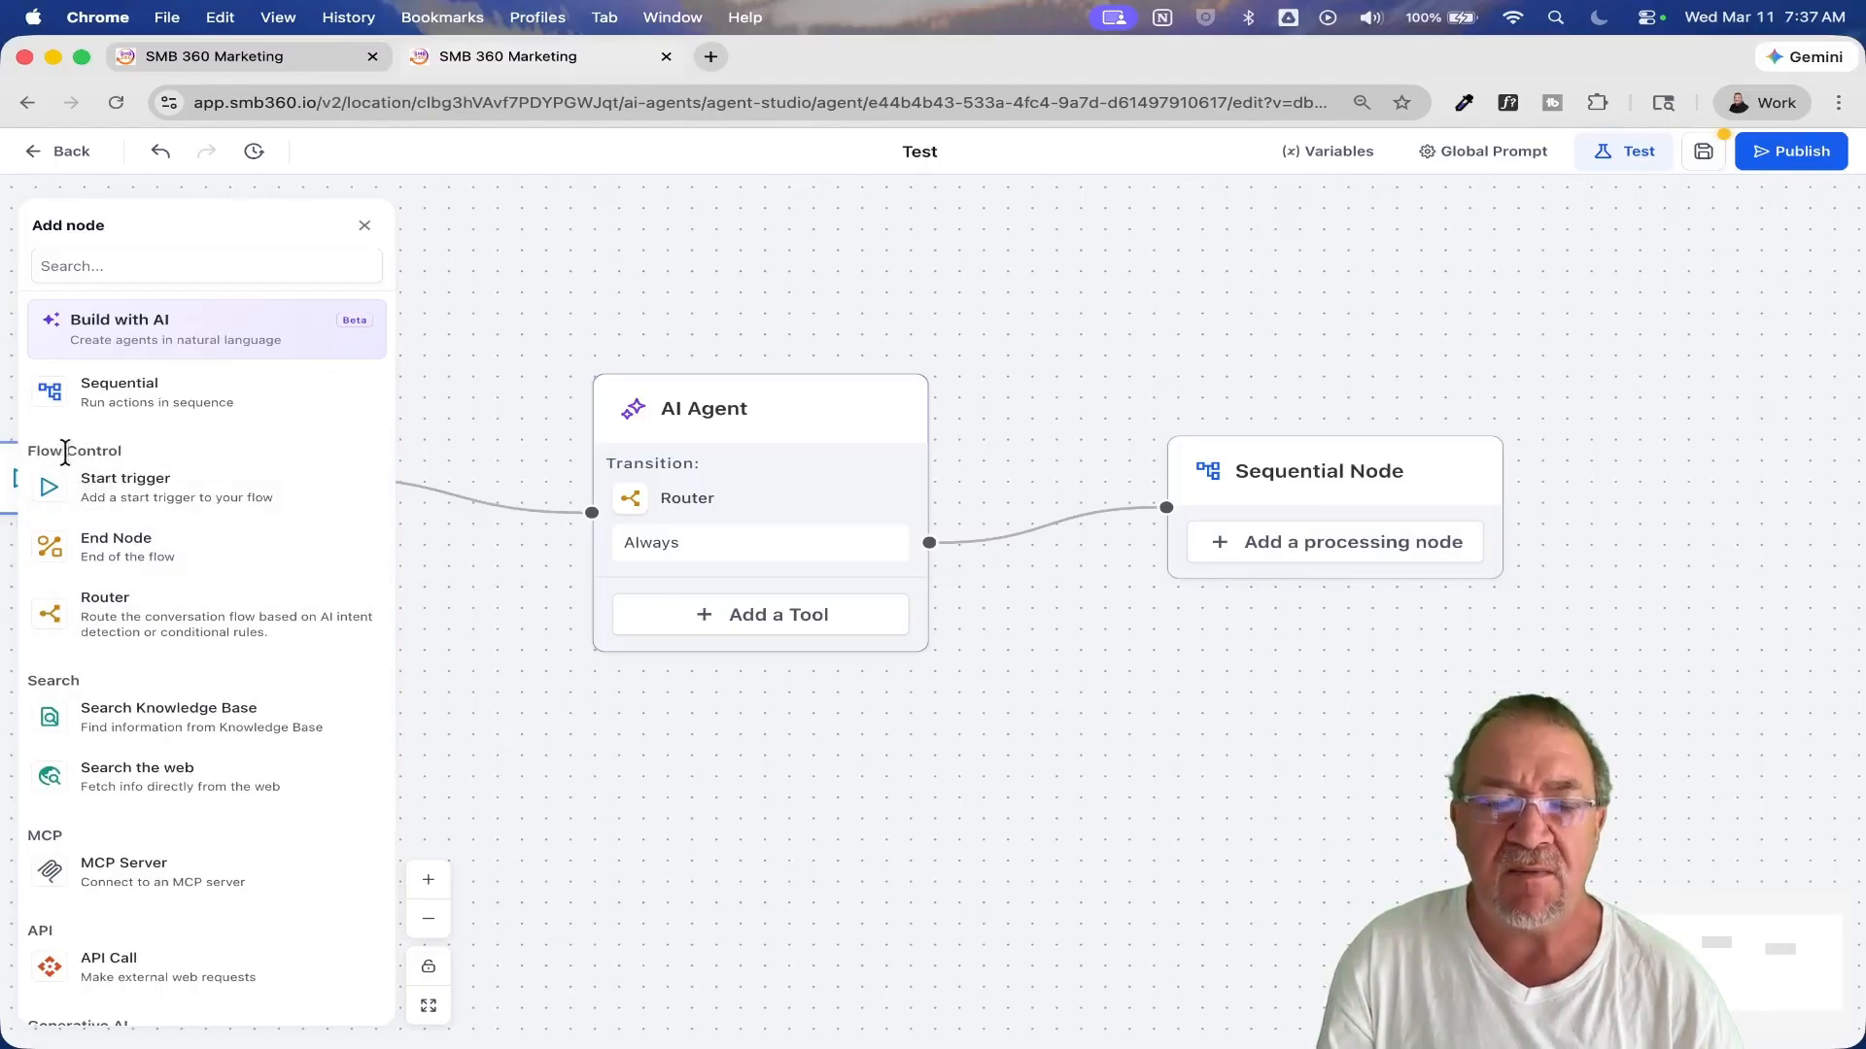
{"action": "scroll", "coordinate": [80, 466], "scroll_direction": "up", "scroll_amount": 5}
{"action": "scroll", "coordinate": [82, 474], "scroll_direction": "left", "scroll_amount": 2}
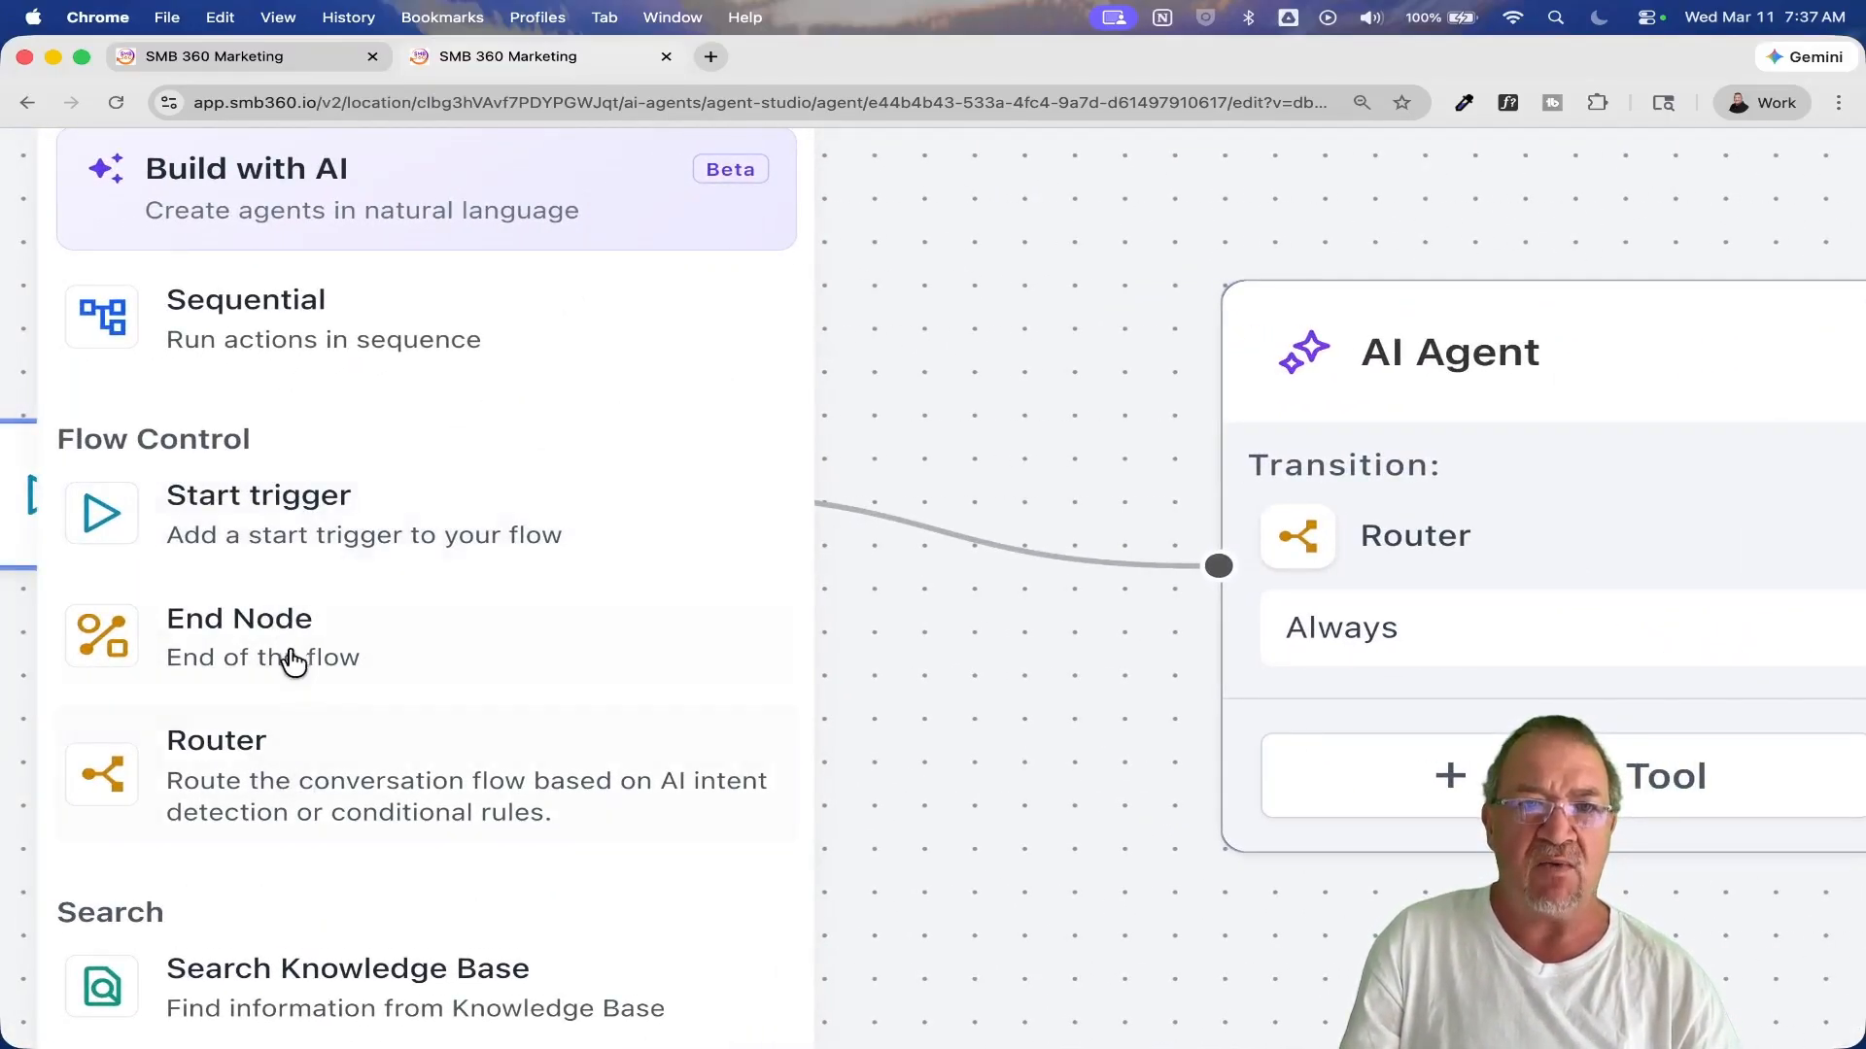
{"action": "scroll", "coordinate": [296, 659], "scroll_direction": "down", "scroll_amount": 5}
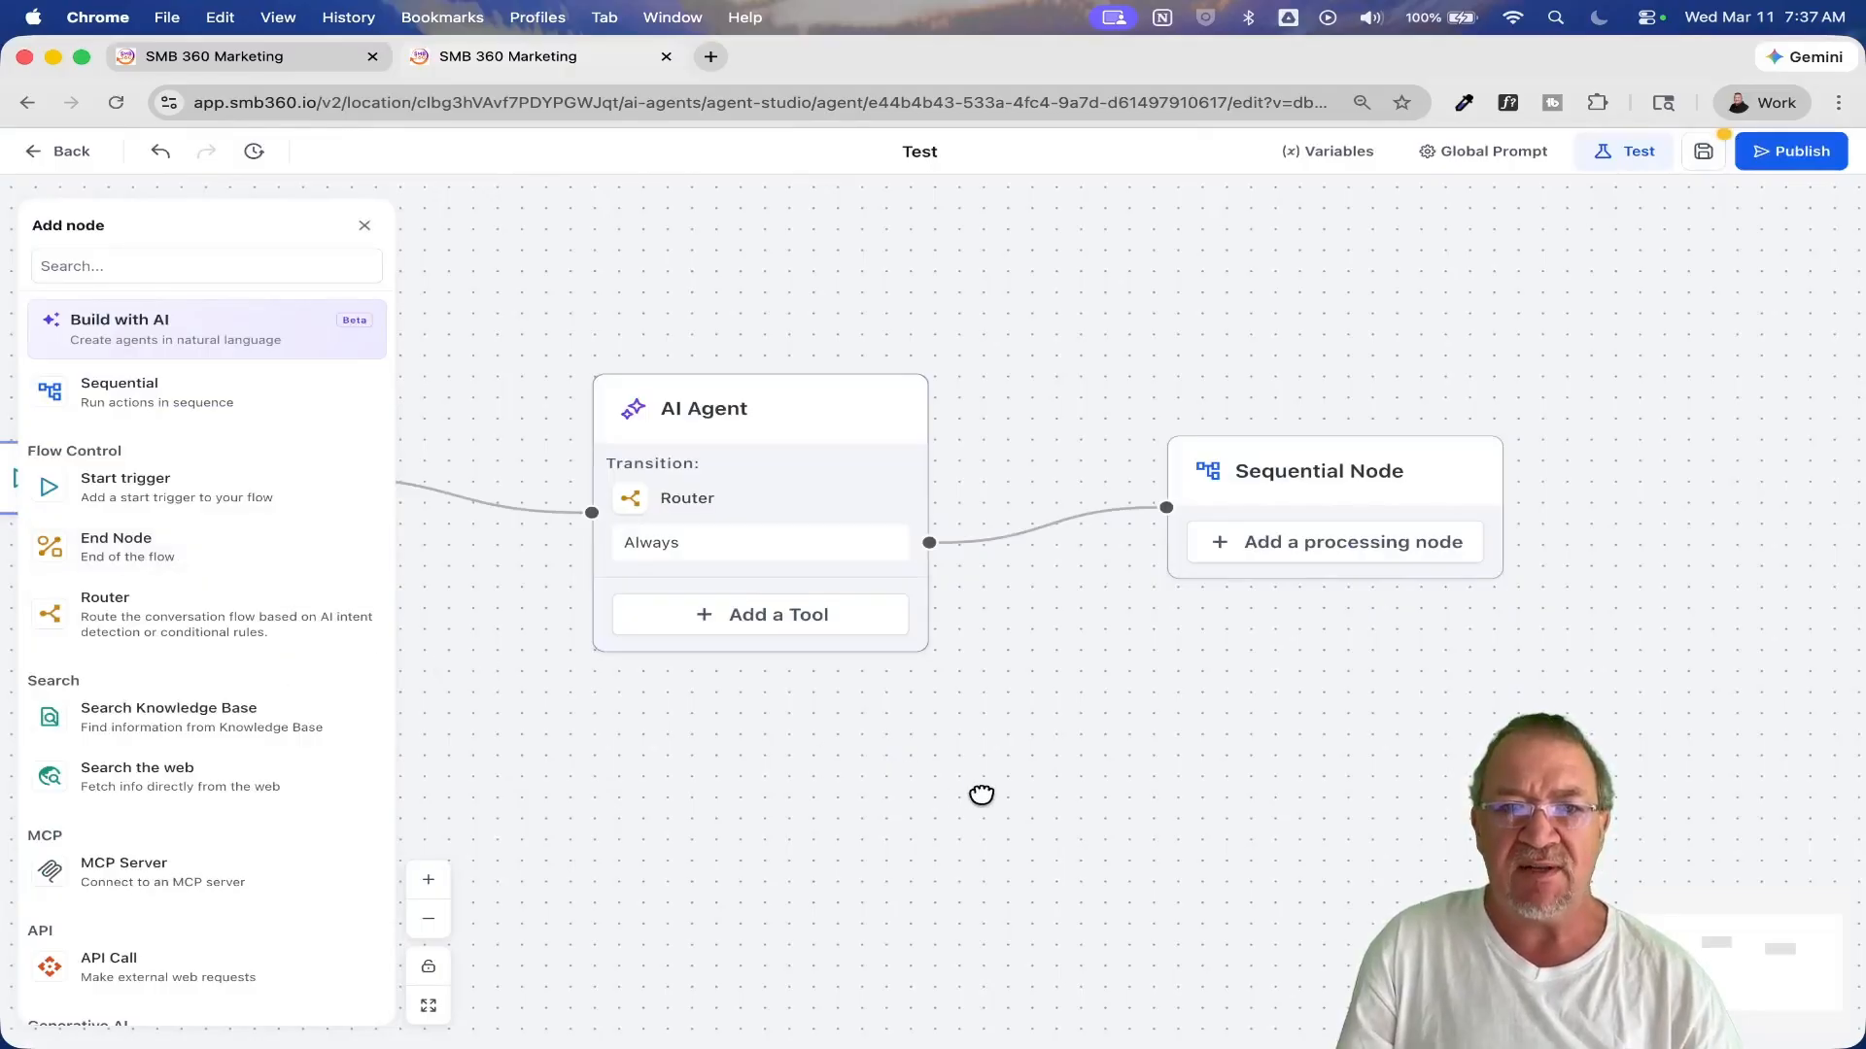
{"action": "left_click_drag", "start_coordinate": [718, 347], "coordinate": [1082, 338]}
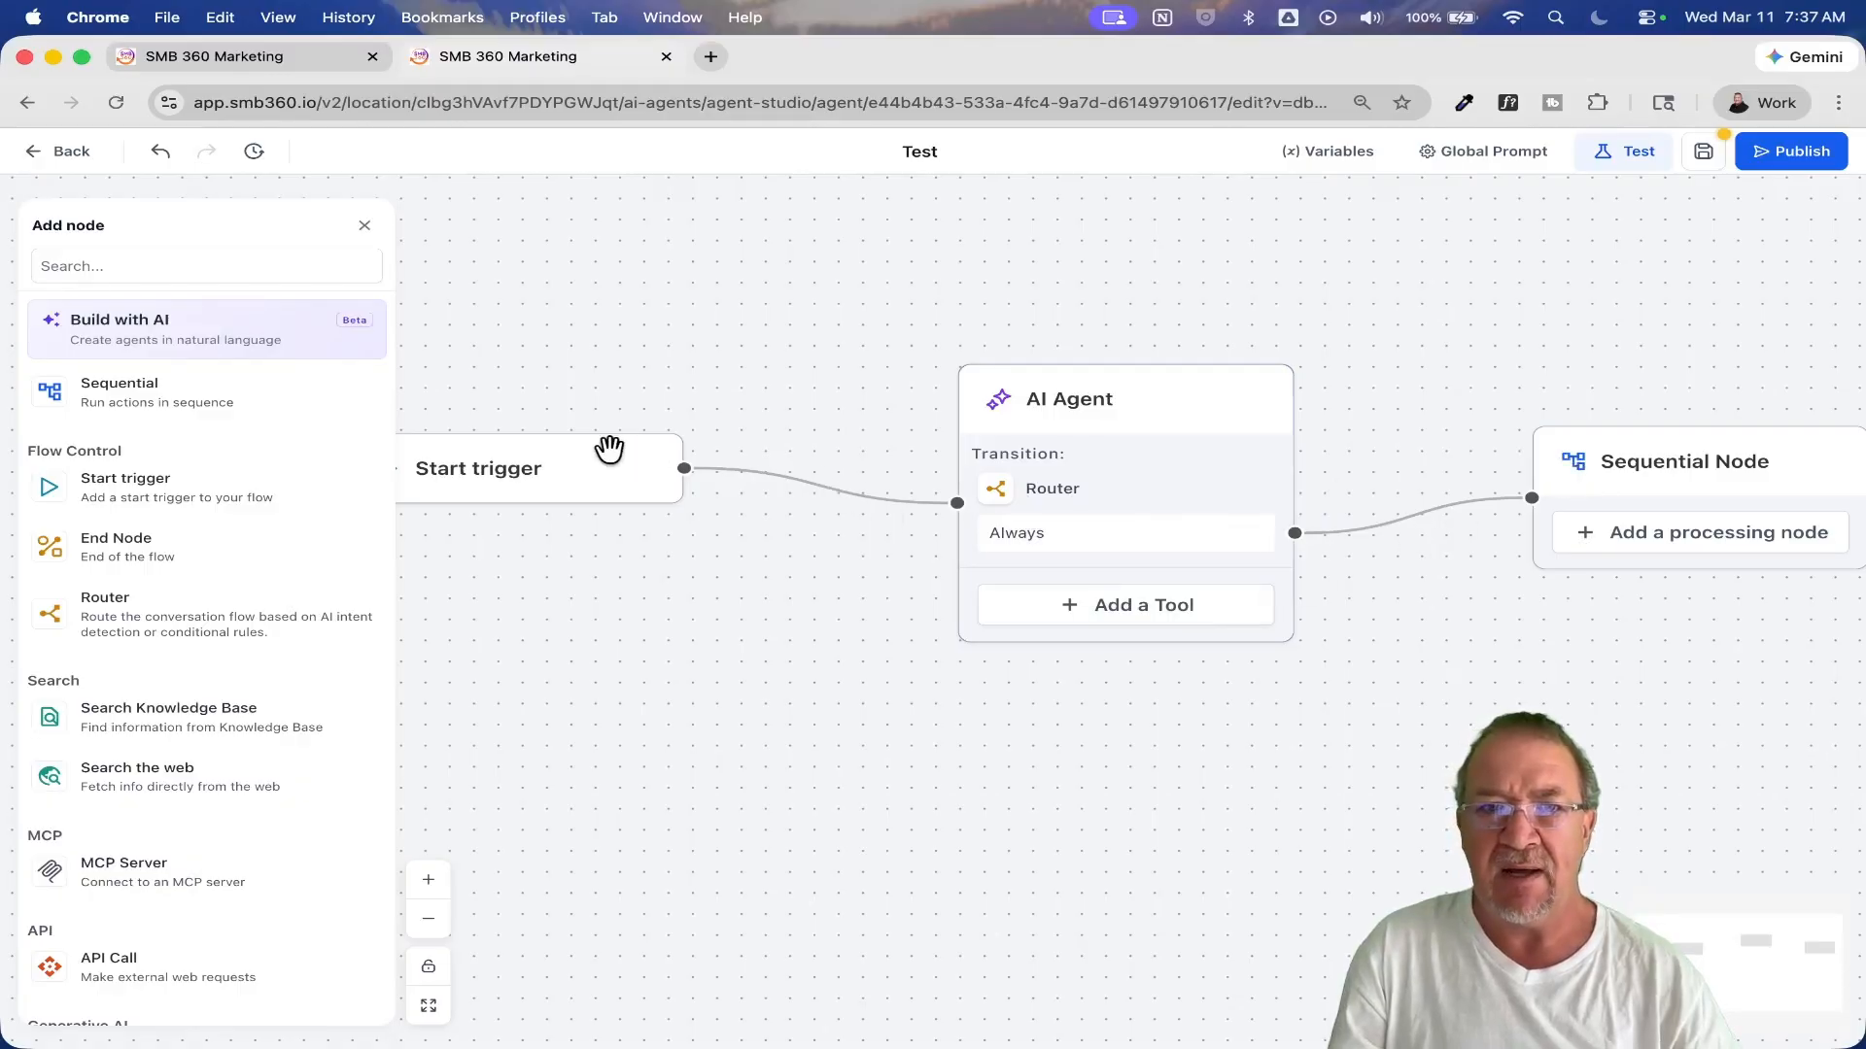
{"action": "mouse_move", "coordinate": [1202, 502]}
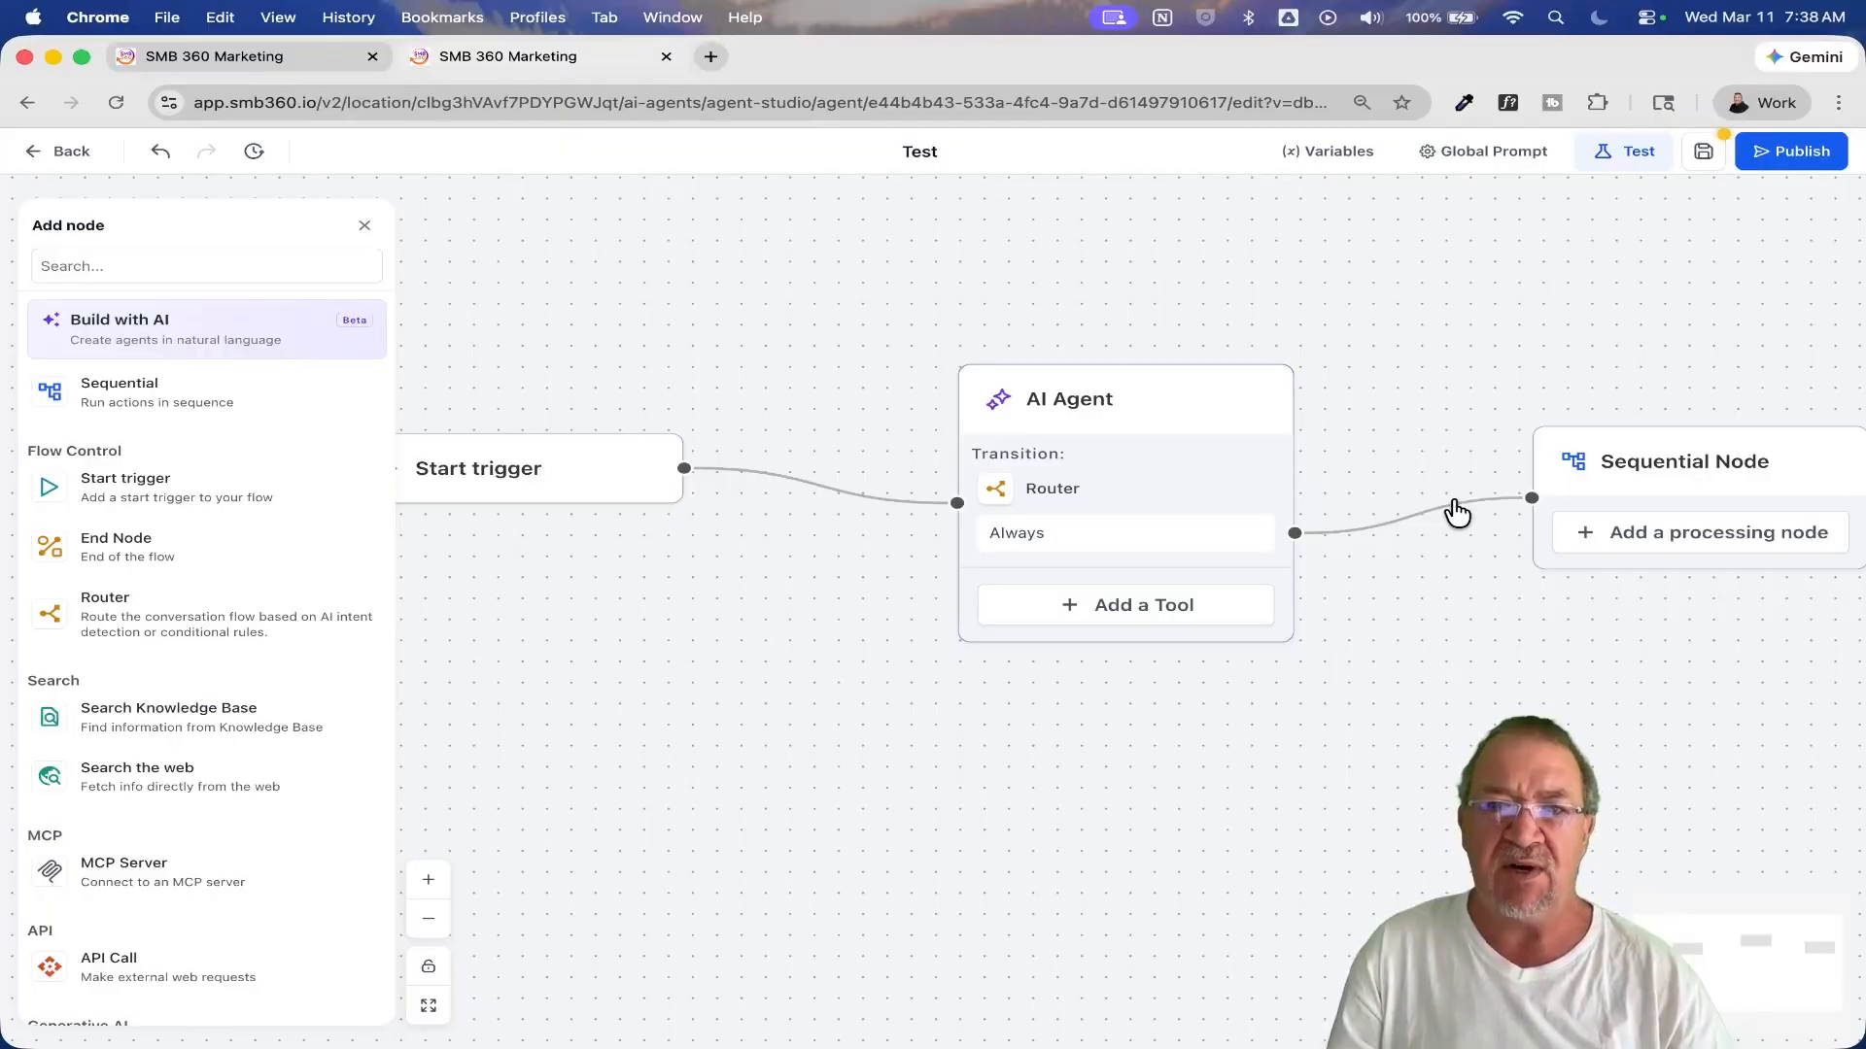
{"action": "left_click_drag", "start_coordinate": [1507, 613], "coordinate": [1100, 537]}
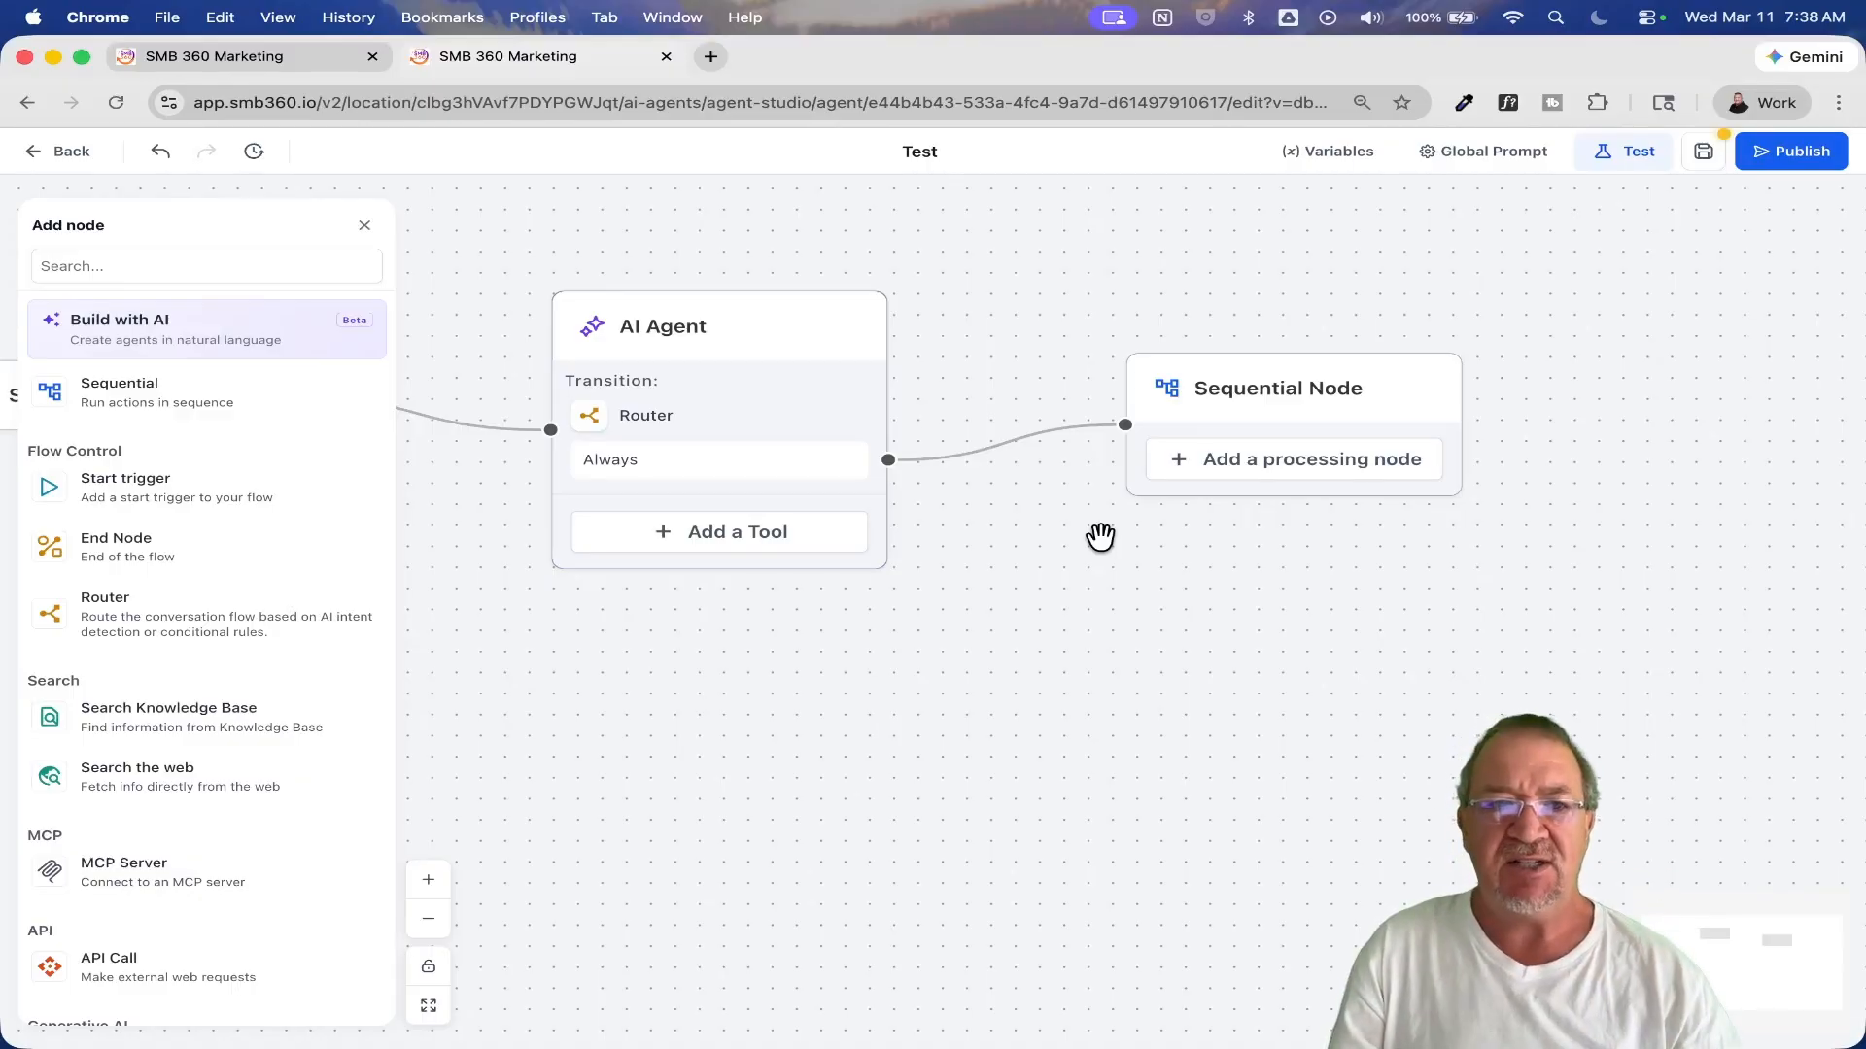
{"action": "scroll", "coordinate": [235, 665], "scroll_direction": "down", "scroll_amount": 2}
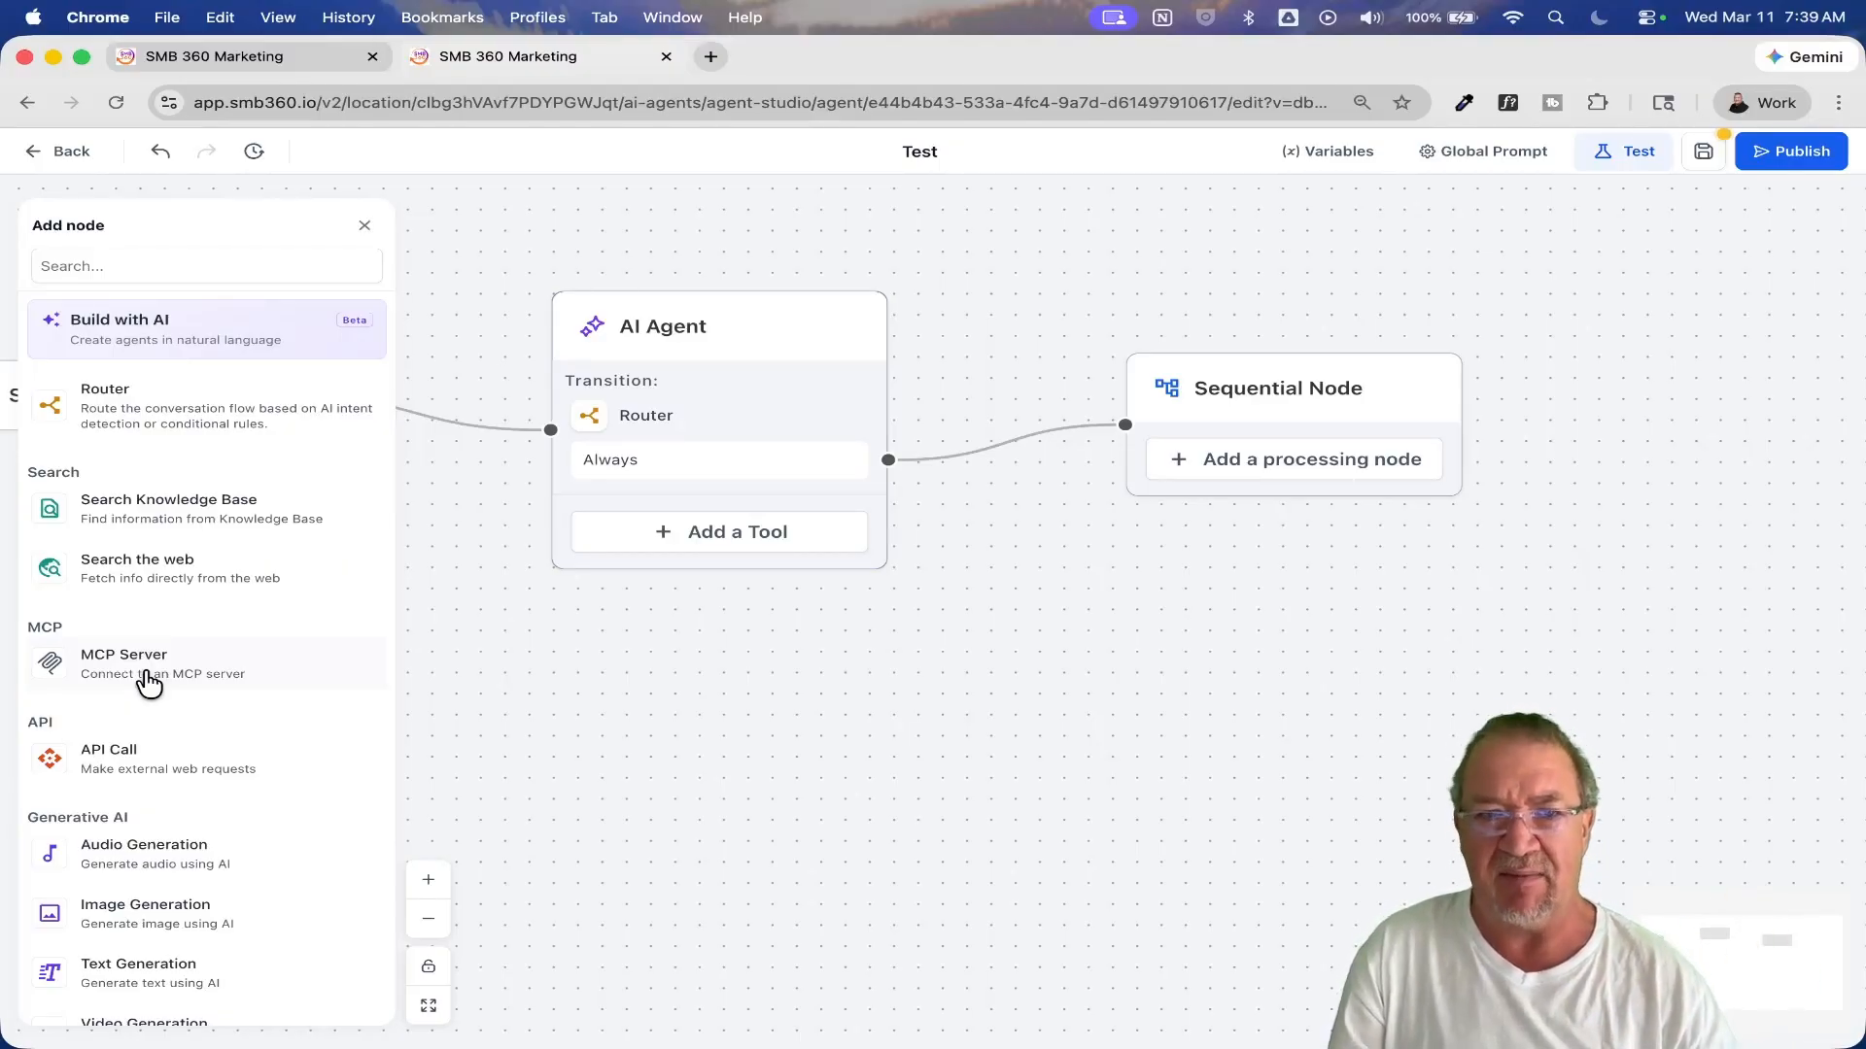
Step: Add an Email Address capture as a processing node inside the Sequential Node
{"action": "scroll", "coordinate": [146, 678], "scroll_direction": "down", "scroll_amount": 3}
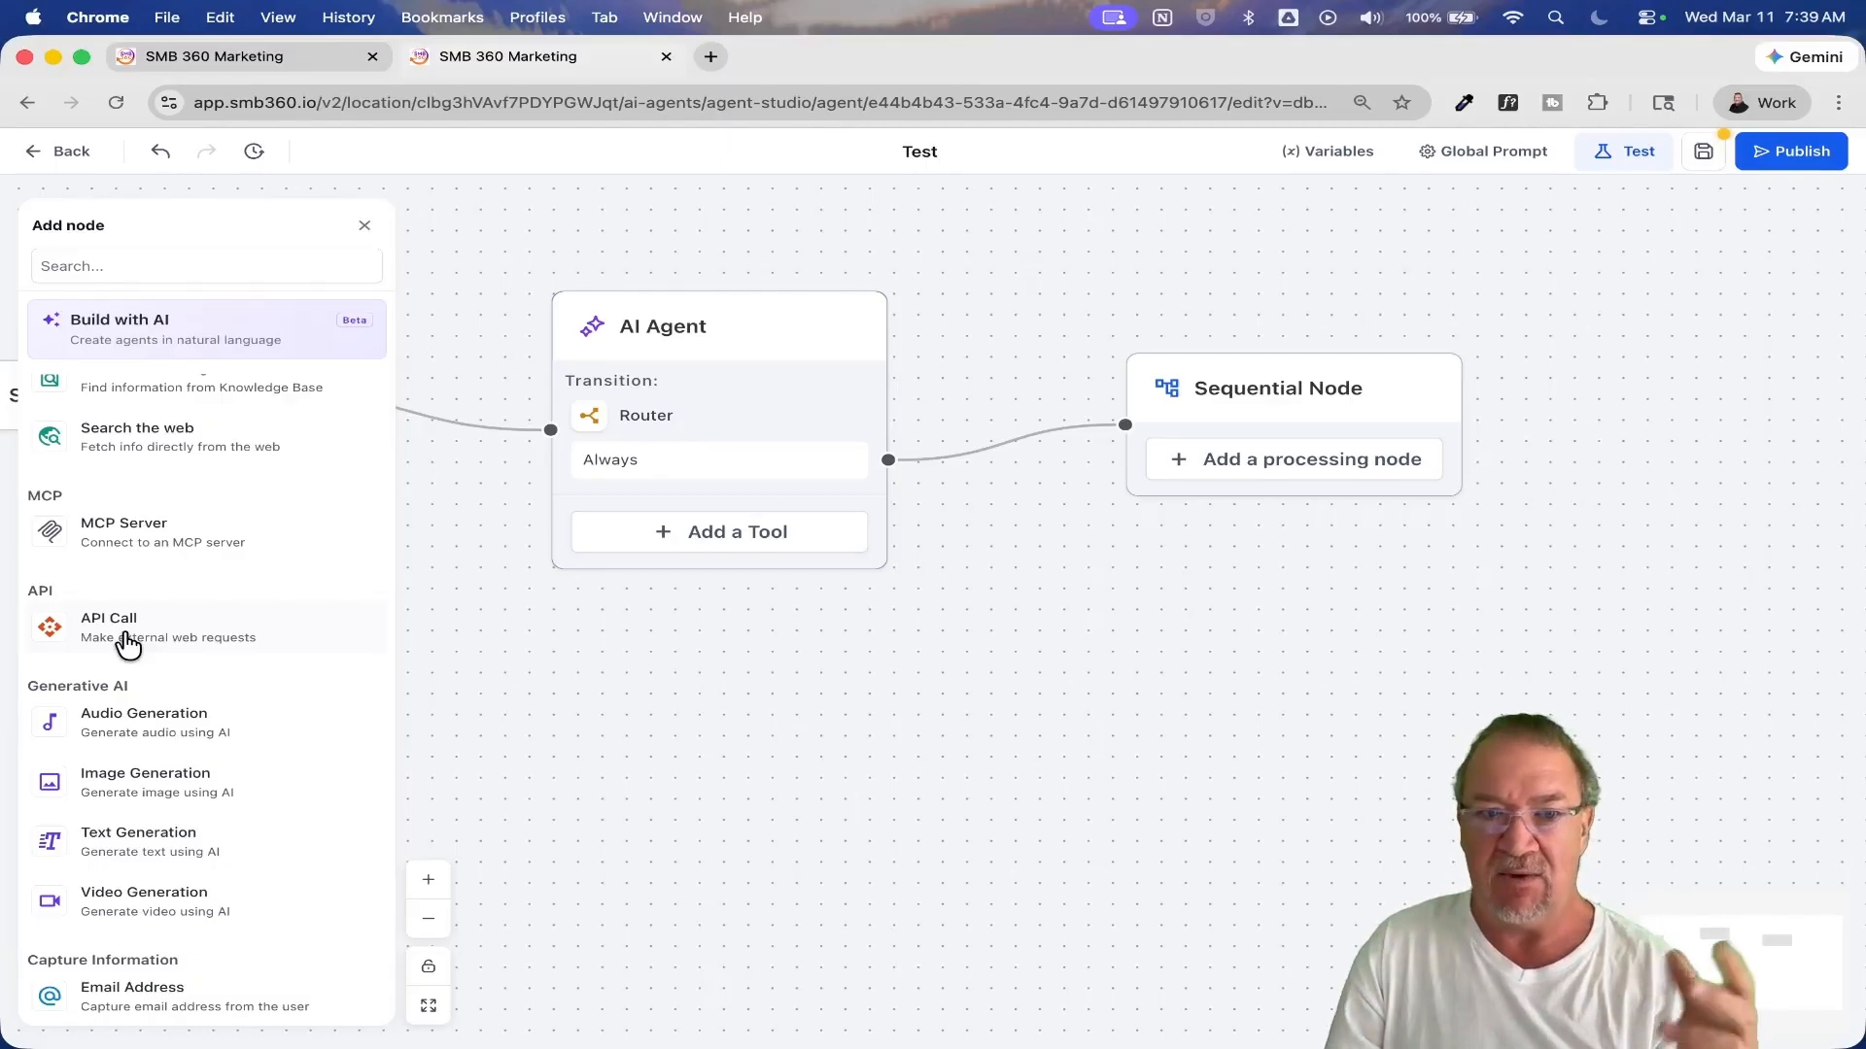
{"action": "scroll", "coordinate": [127, 643], "scroll_direction": "down", "scroll_amount": 5}
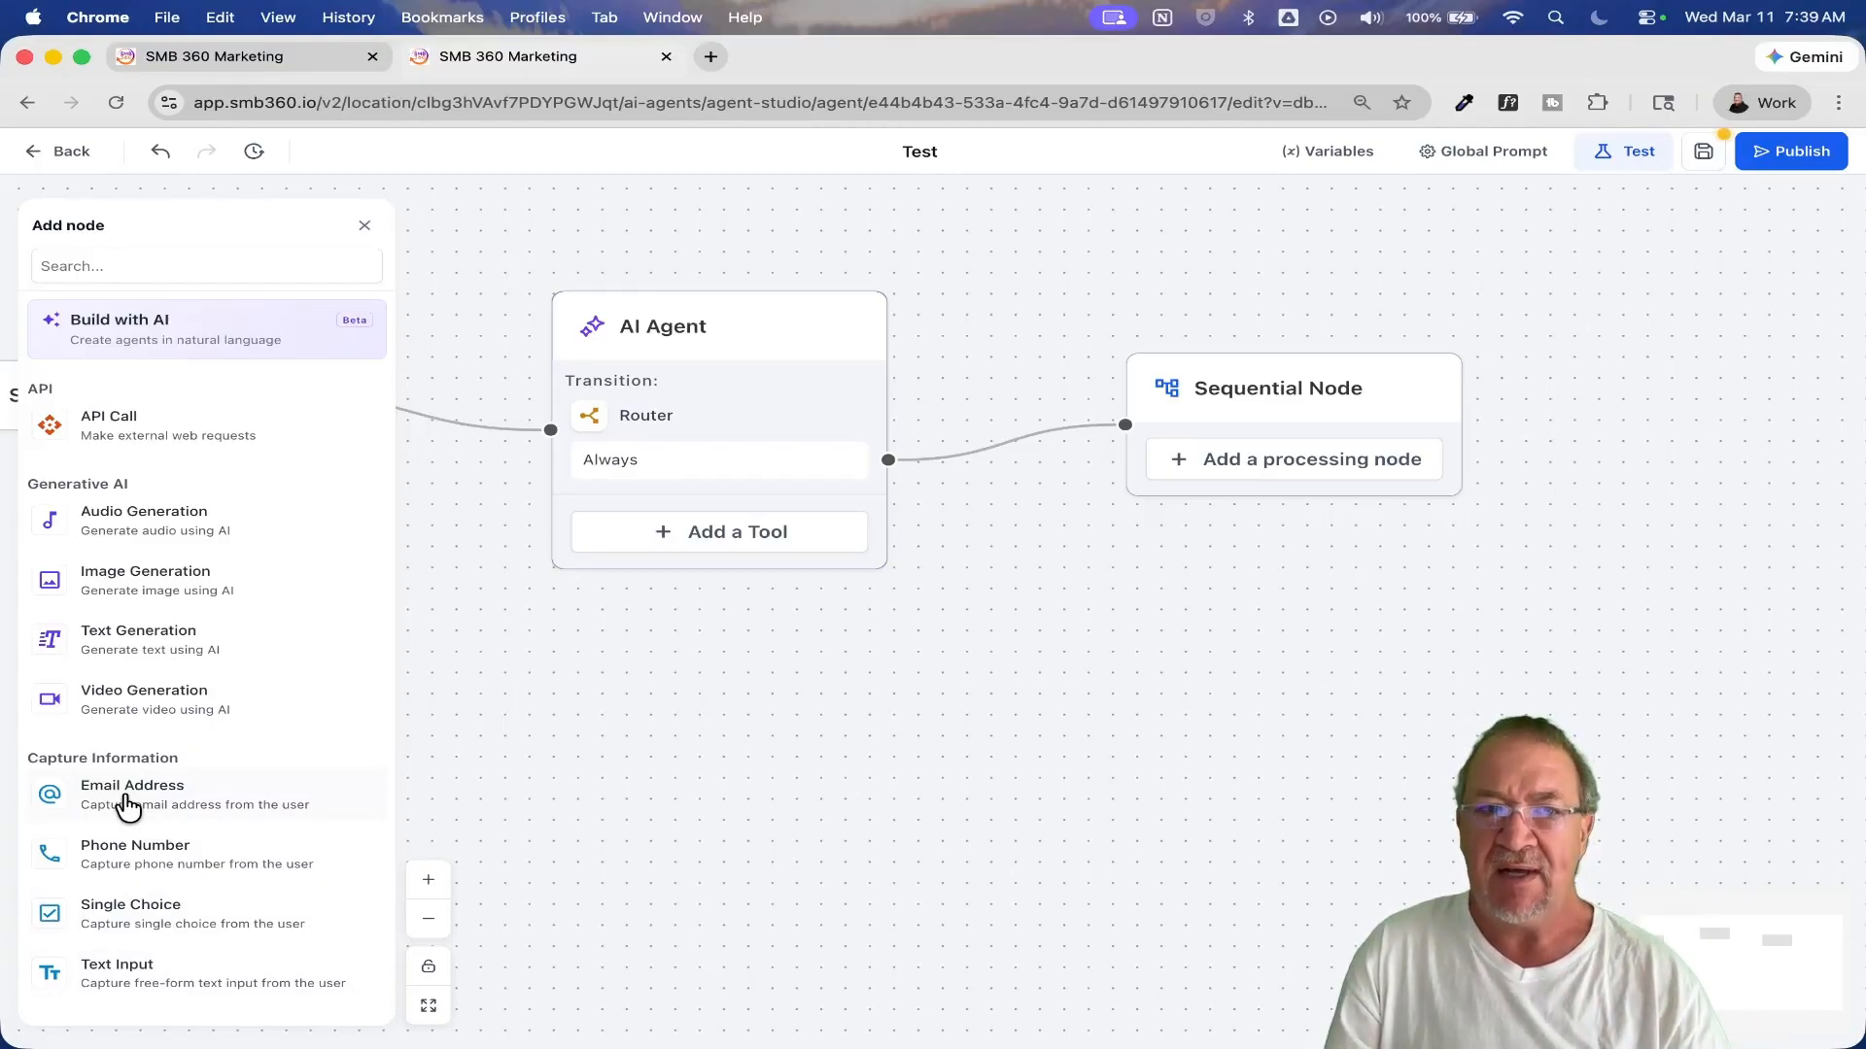
{"action": "left_click_drag", "start_coordinate": [117, 805], "coordinate": [1201, 448]}
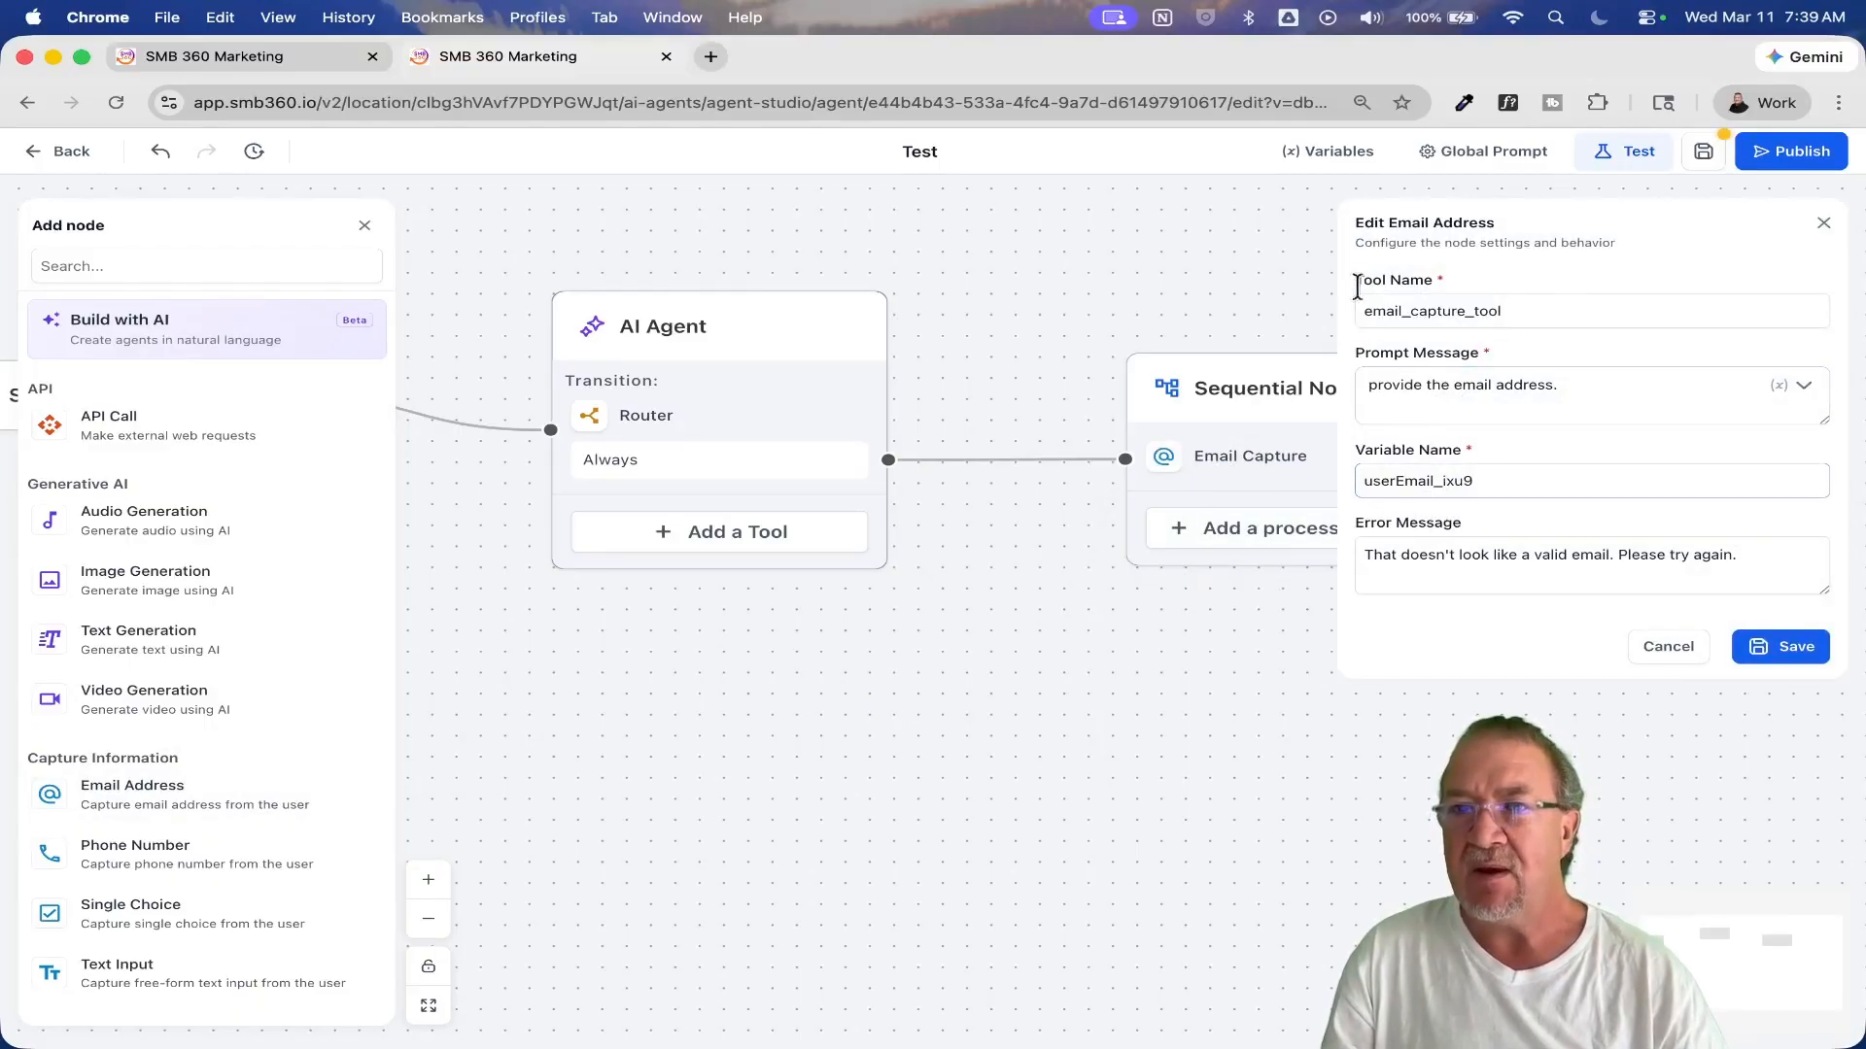
Step: Review the email capture's prompt message, variable name and error message, and save it with its default settings
{"action": "left_click", "coordinate": [1547, 414]}
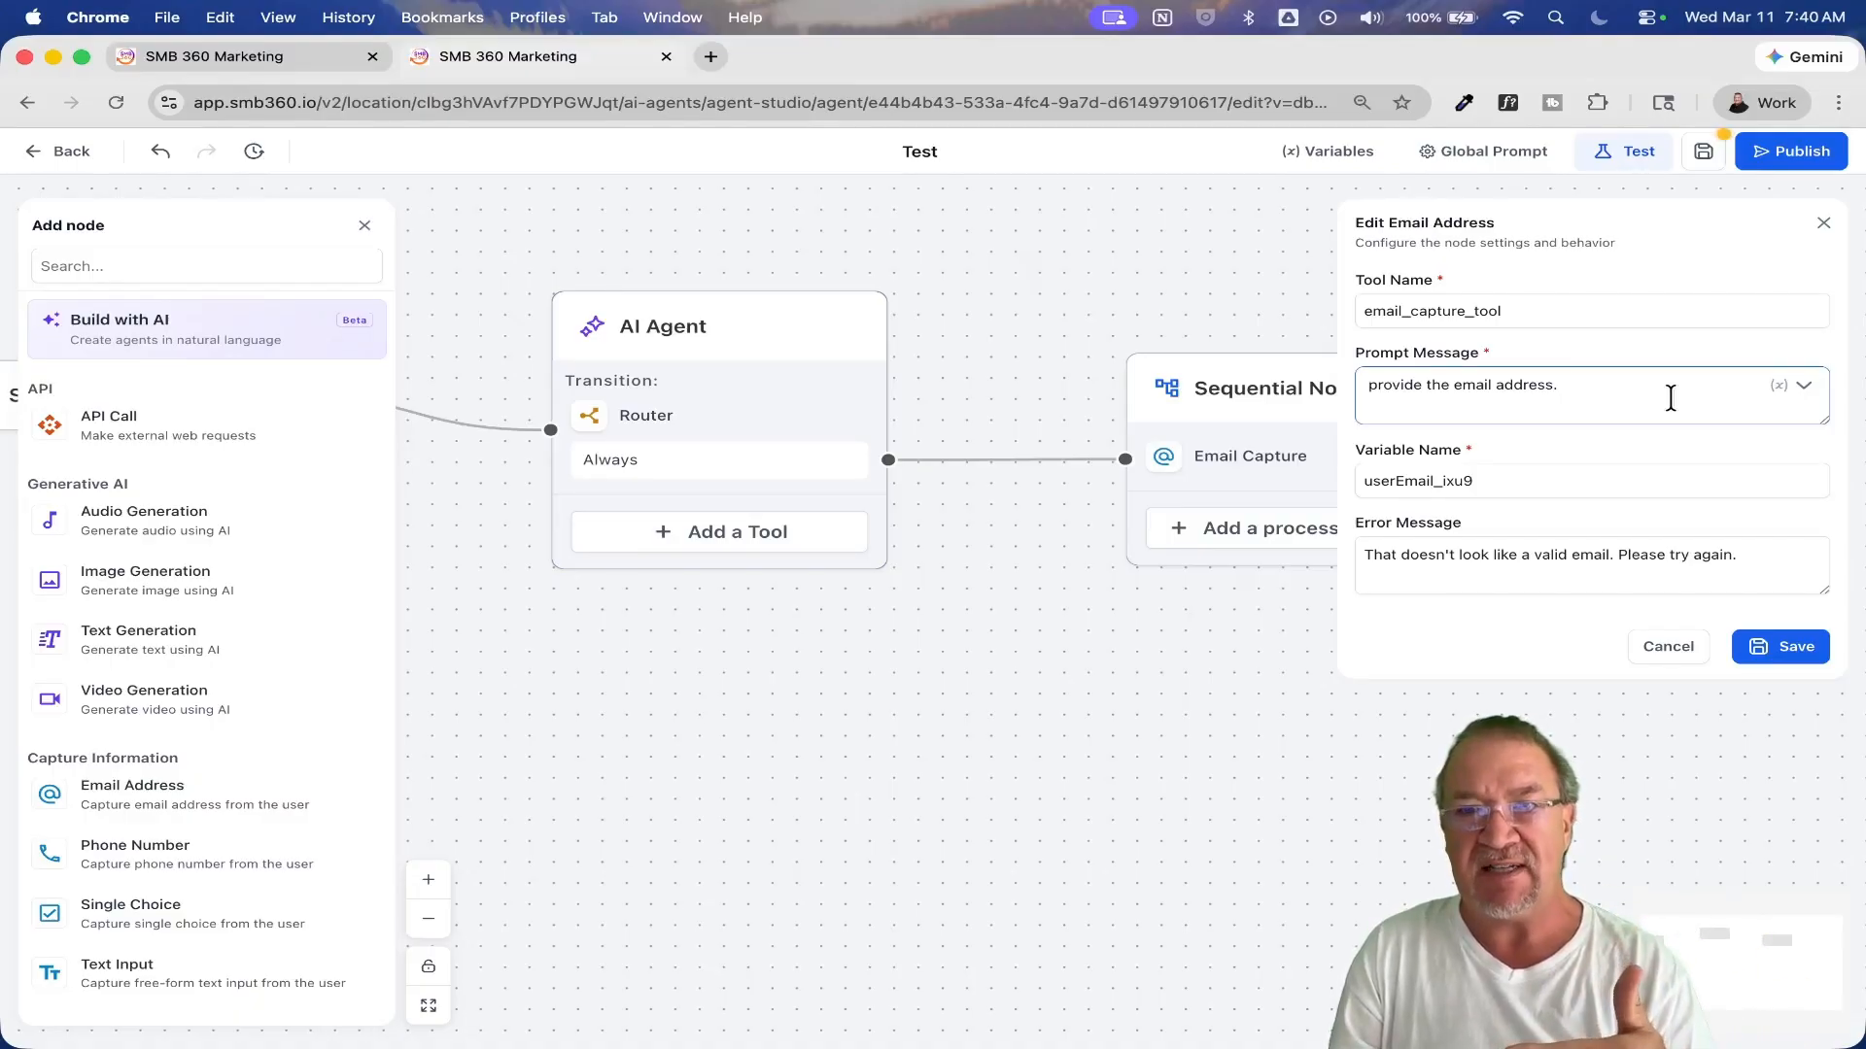
{"action": "left_click", "coordinate": [1452, 477]}
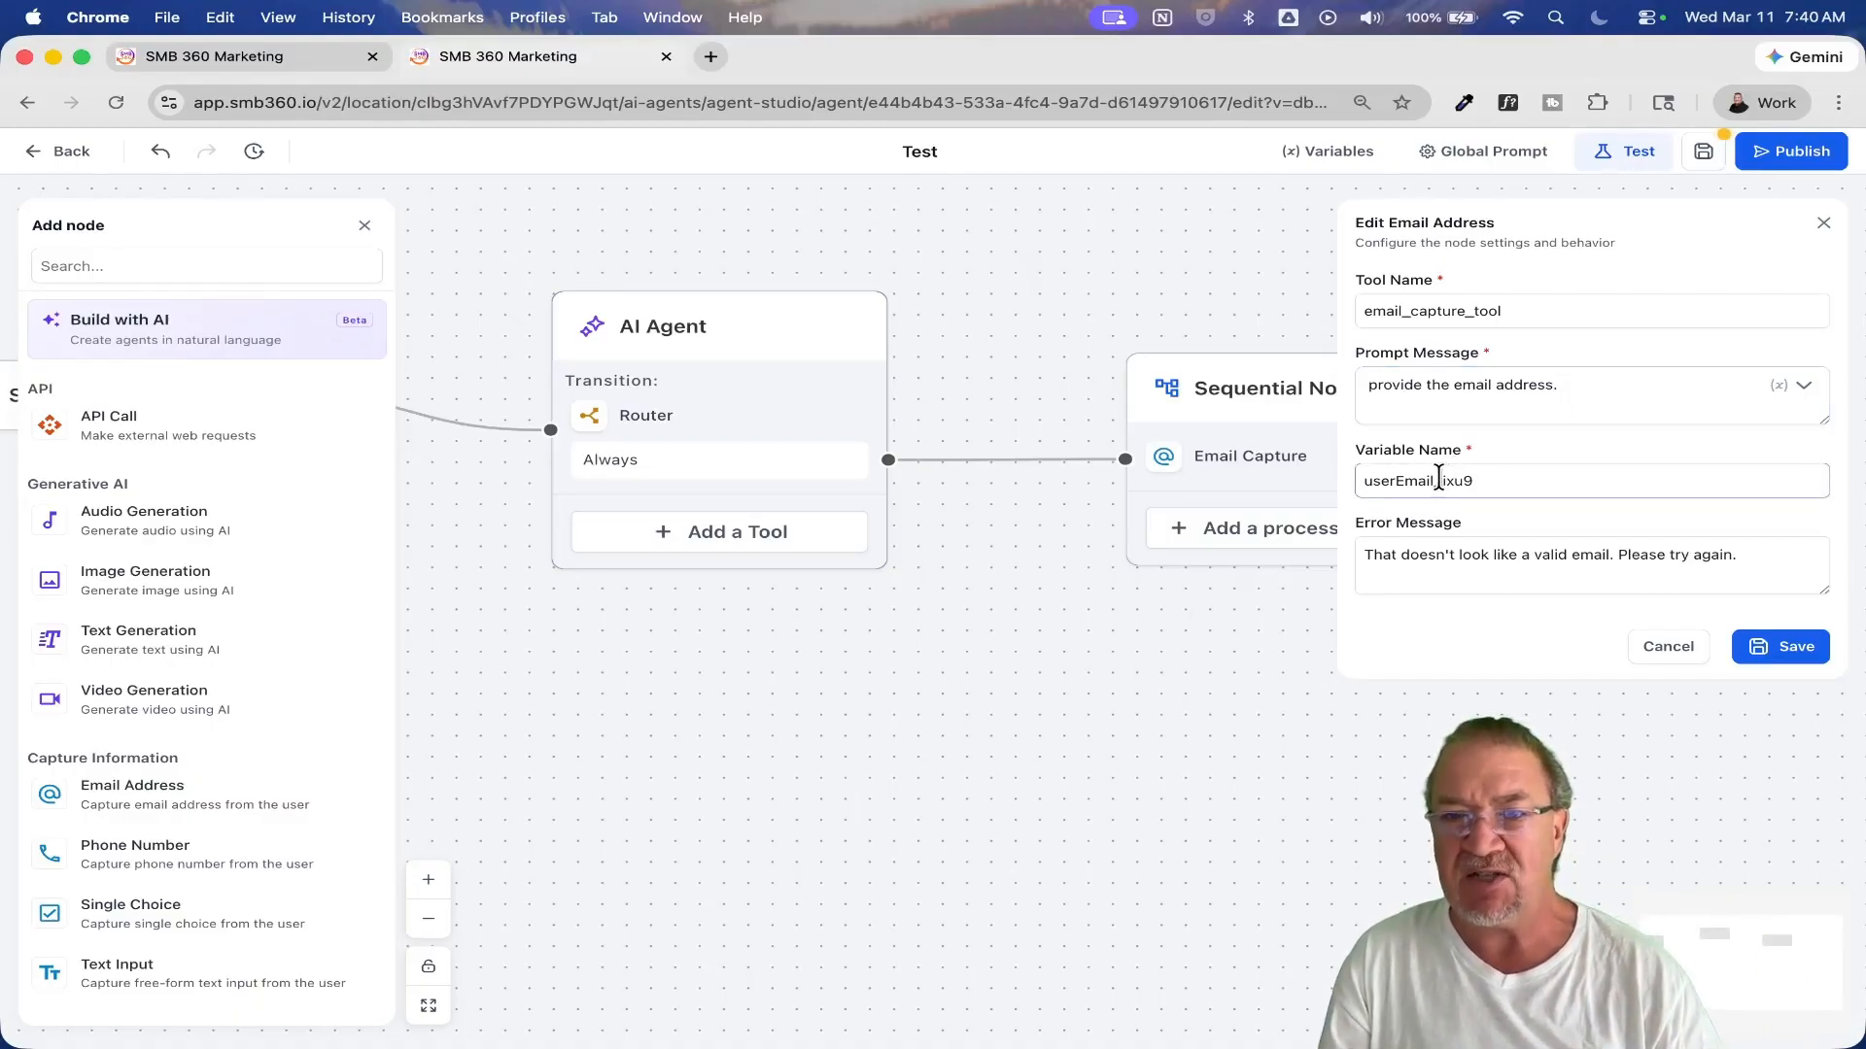
{"action": "scroll", "coordinate": [1438, 478], "scroll_direction": "up", "scroll_amount": 5}
{"action": "left_click", "coordinate": [1515, 482]}
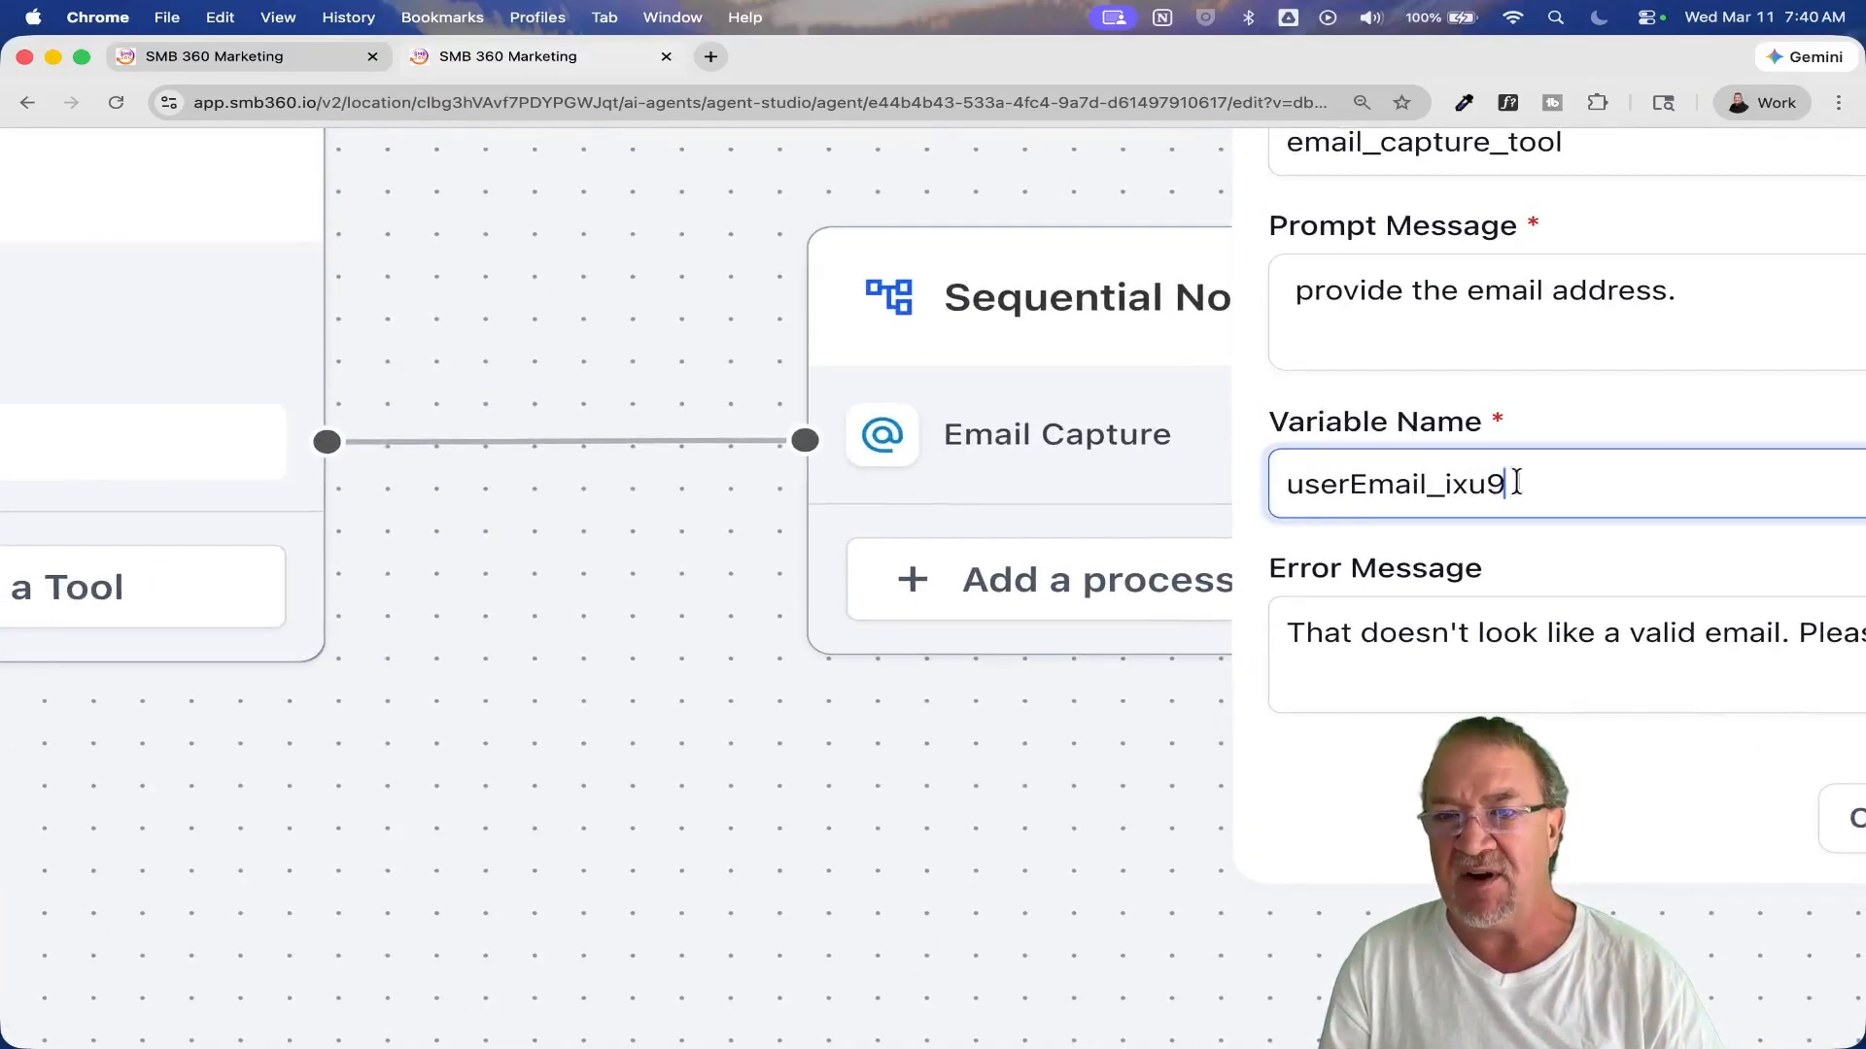
{"action": "left_click_drag", "start_coordinate": [1516, 482], "coordinate": [1252, 462]}
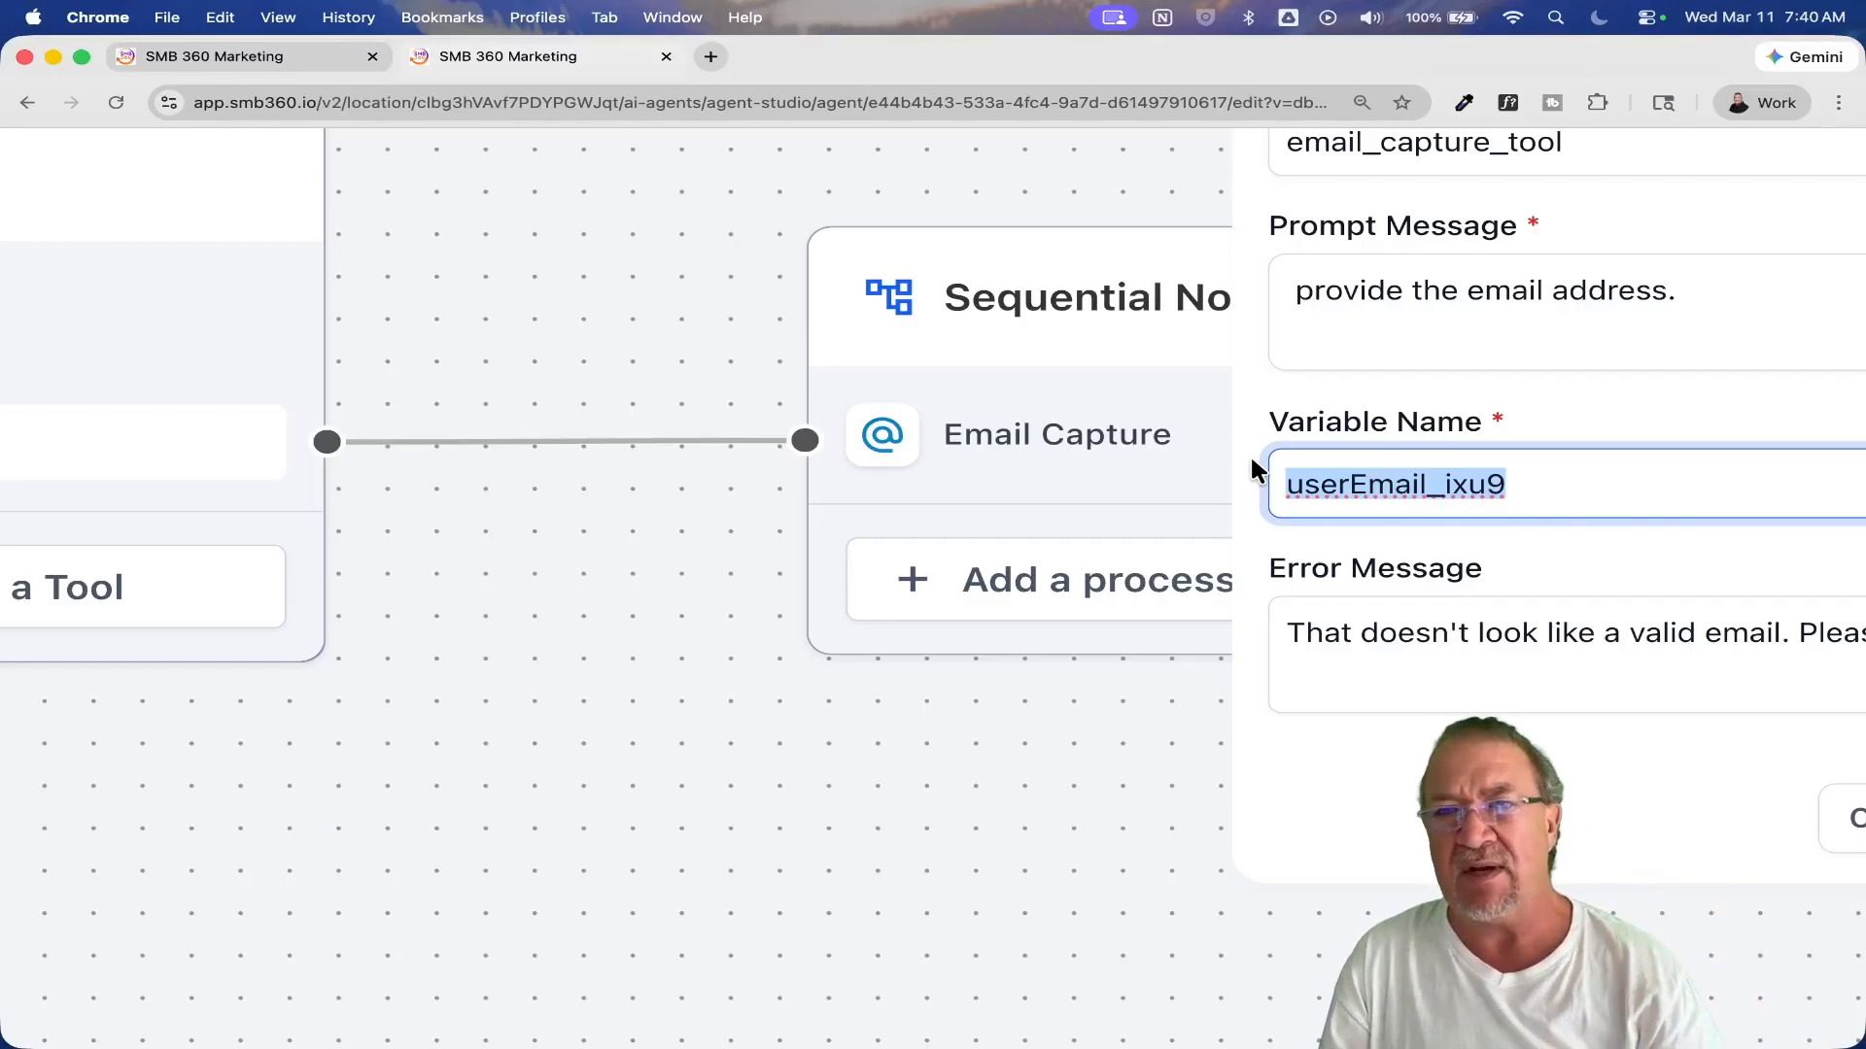
{"action": "scroll", "coordinate": [1251, 459], "scroll_direction": "down", "scroll_amount": 5}
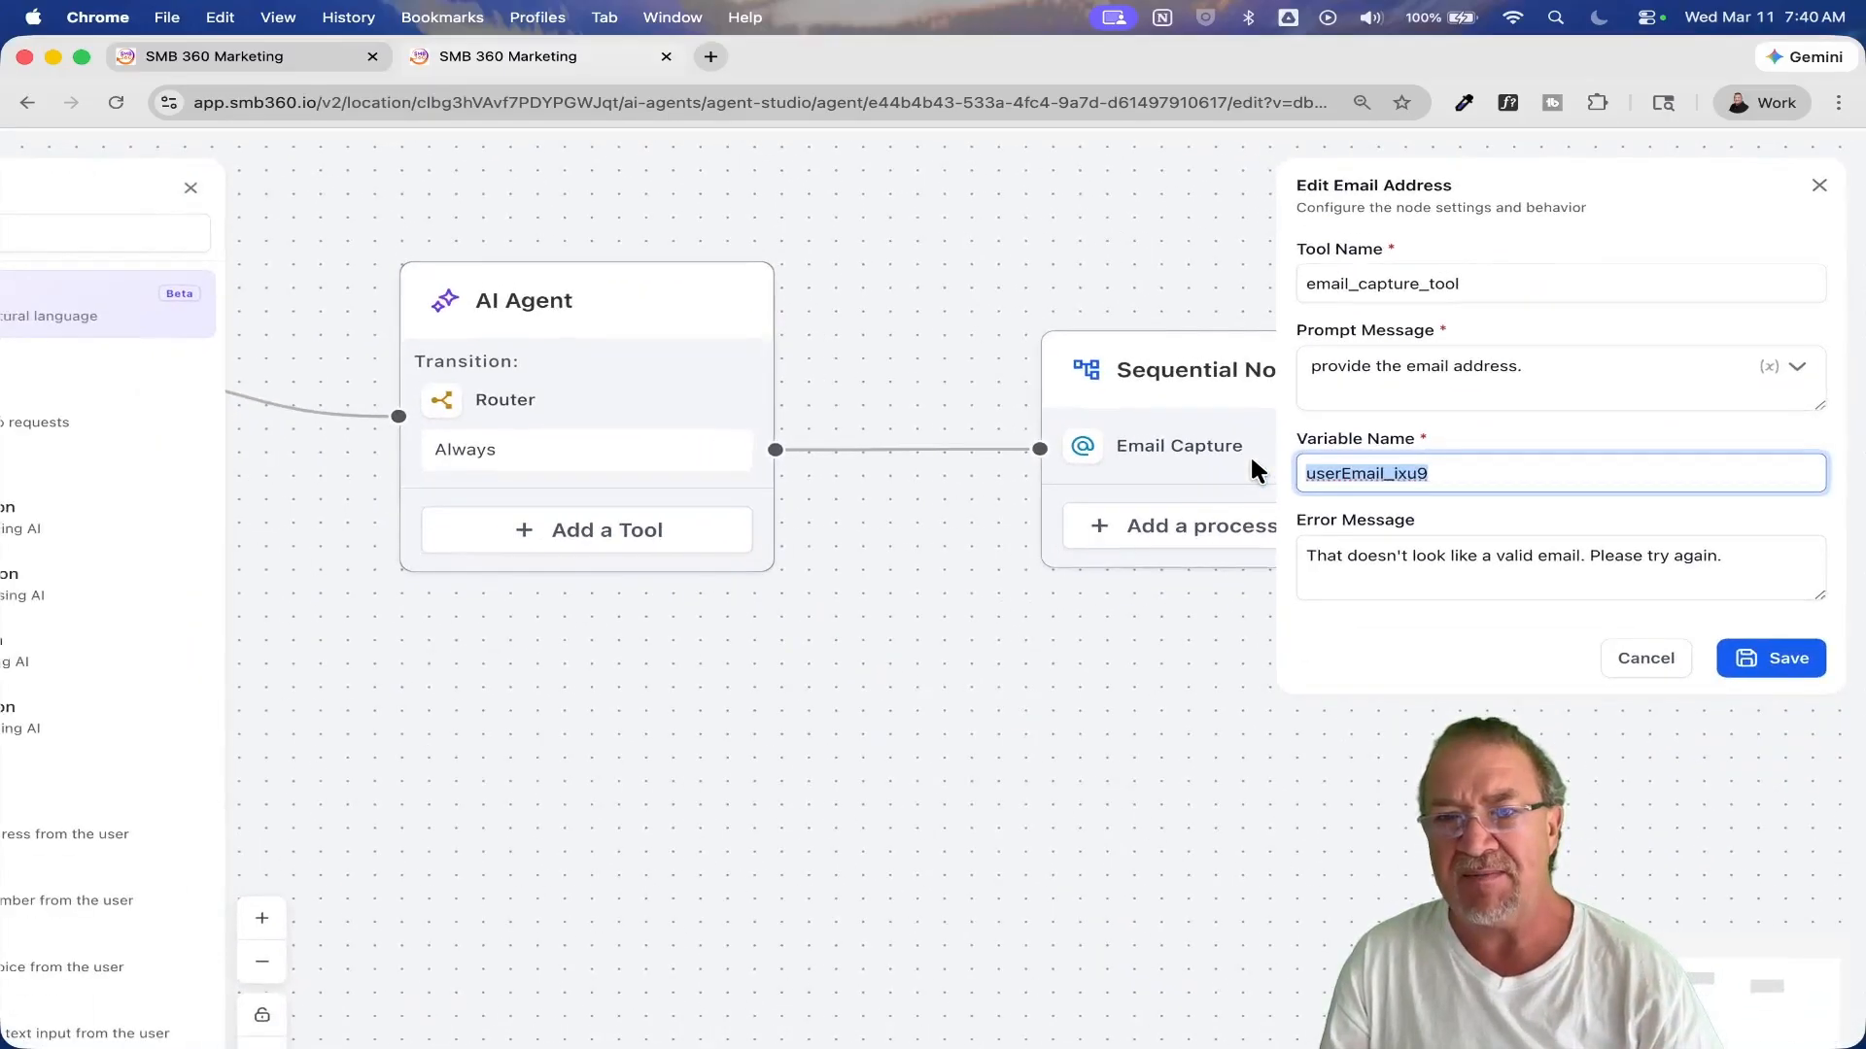
{"action": "left_click", "coordinate": [1447, 559]}
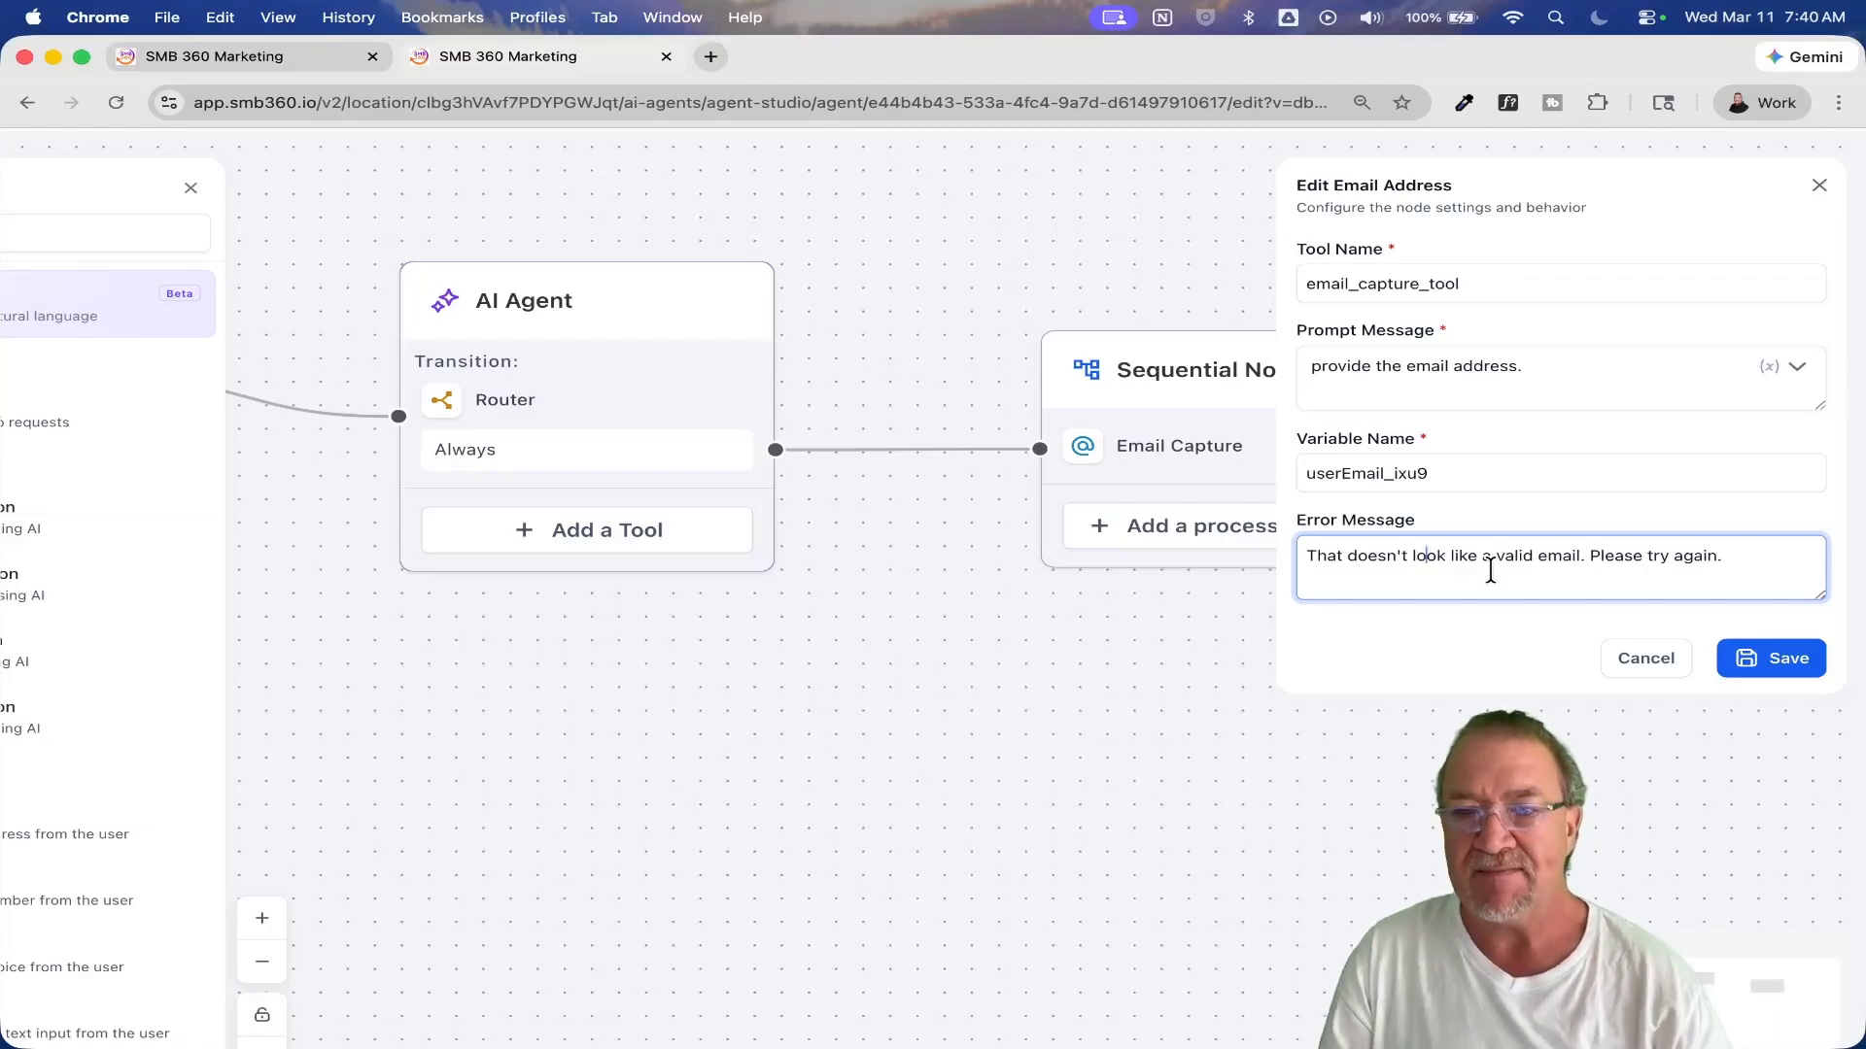
{"action": "left_click", "coordinate": [1781, 658]}
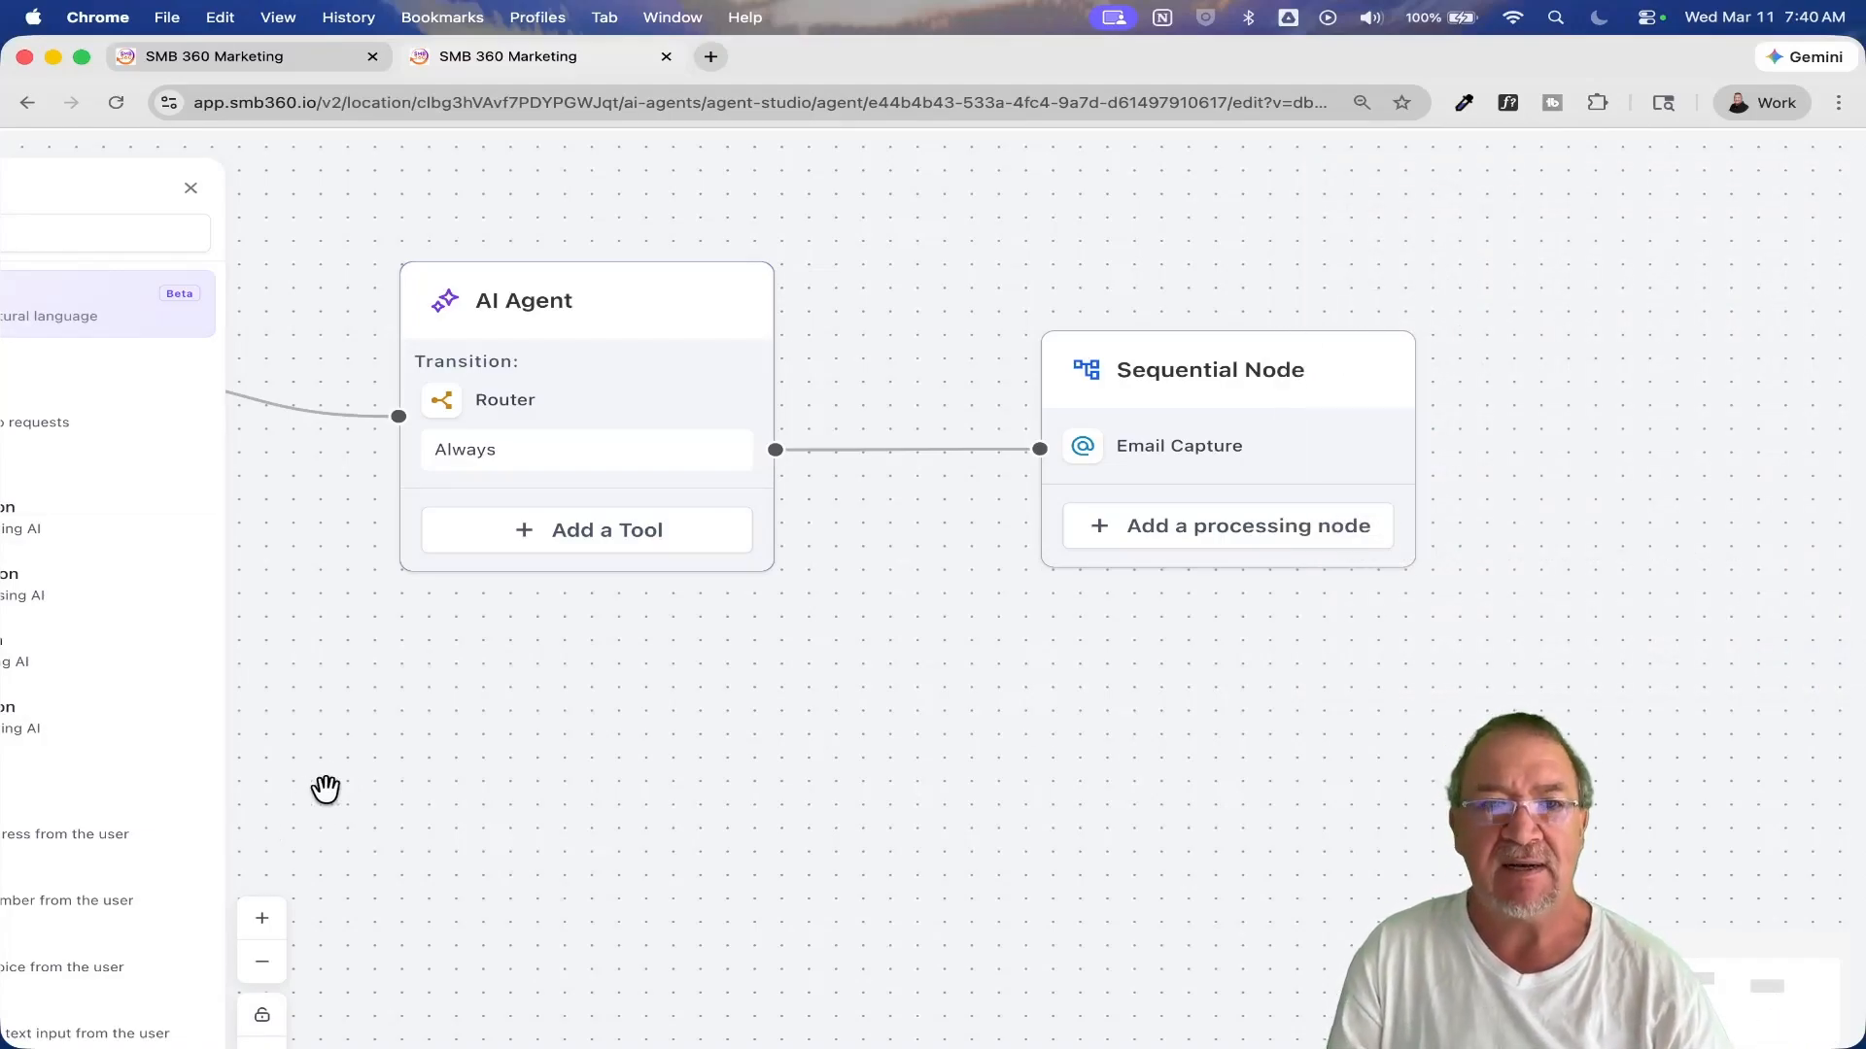
{"action": "scroll", "coordinate": [341, 788], "scroll_direction": "down", "scroll_amount": 8}
{"action": "scroll", "coordinate": [337, 764], "scroll_direction": "up", "scroll_amount": 10}
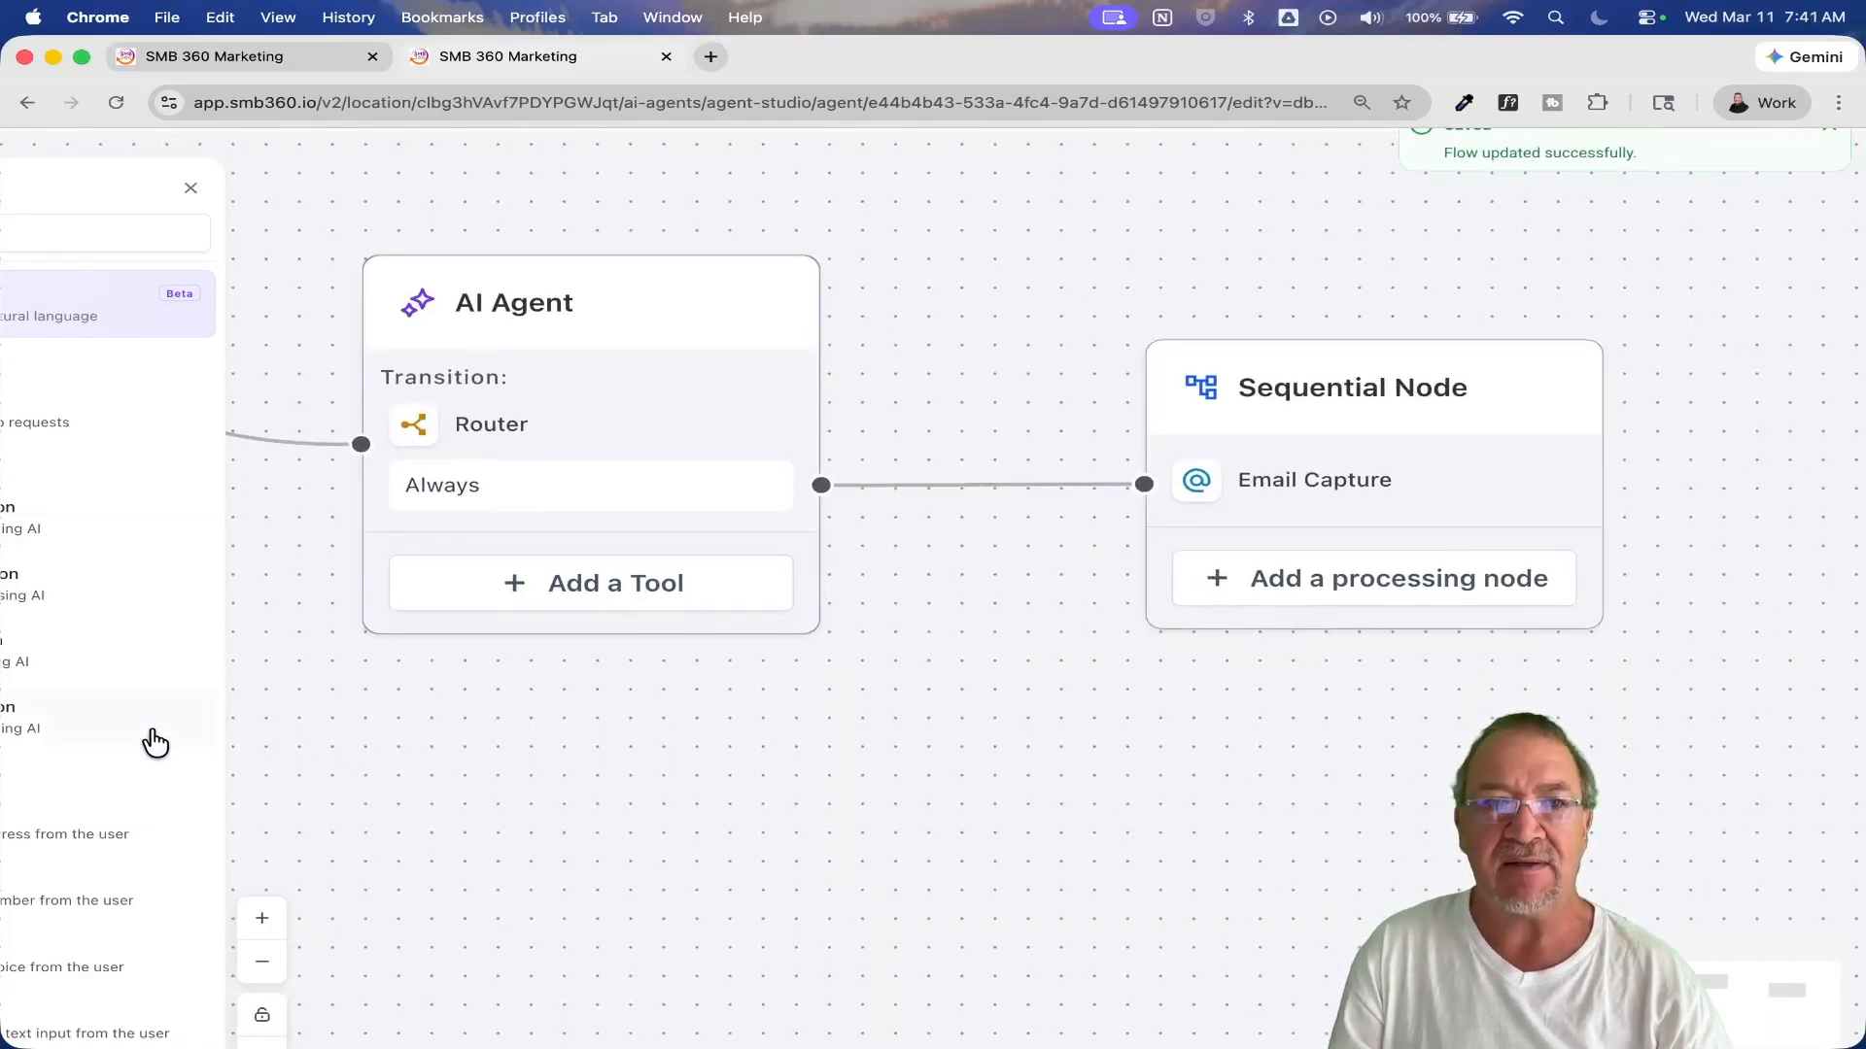
{"action": "left_click", "coordinate": [67, 581]}
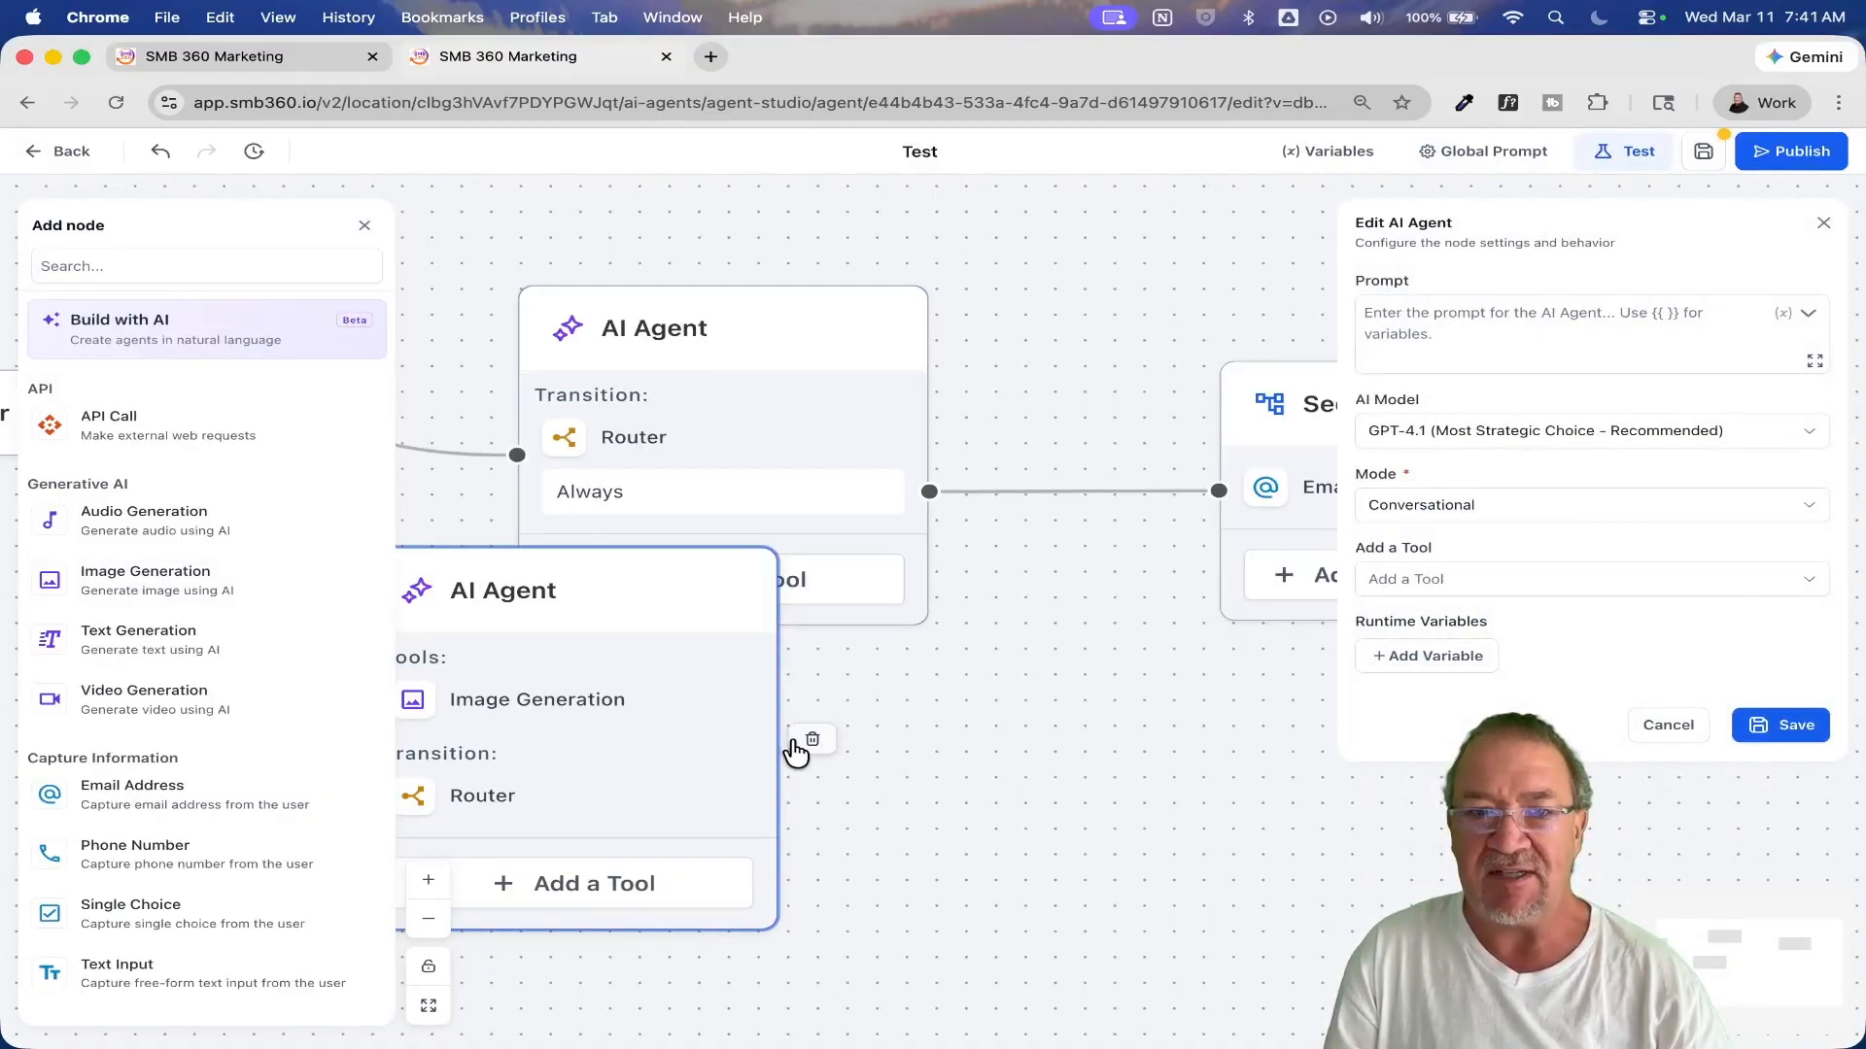
{"action": "left_click", "coordinate": [812, 739]}
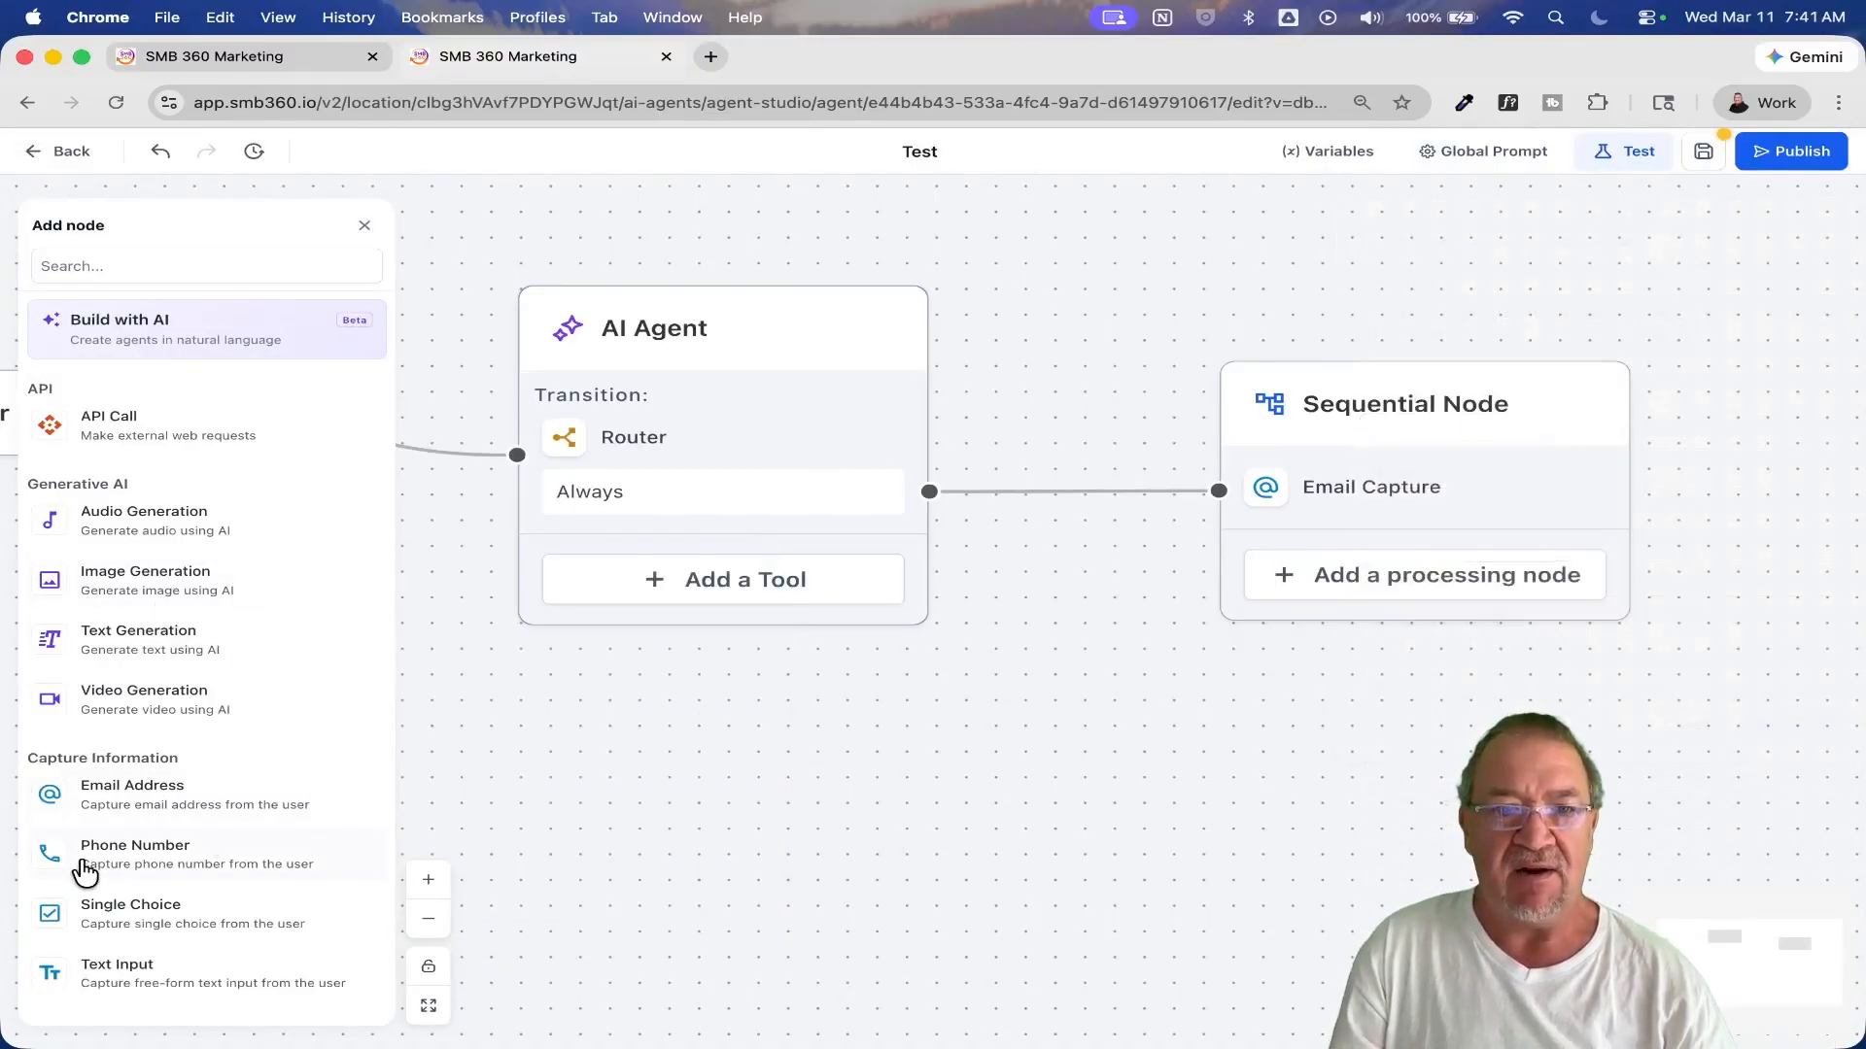
Step: Add Phone Number and Text Input captures below Email Capture in the Sequential Node, keeping their default settings
{"action": "left_click_drag", "start_coordinate": [85, 872], "coordinate": [1274, 509]}
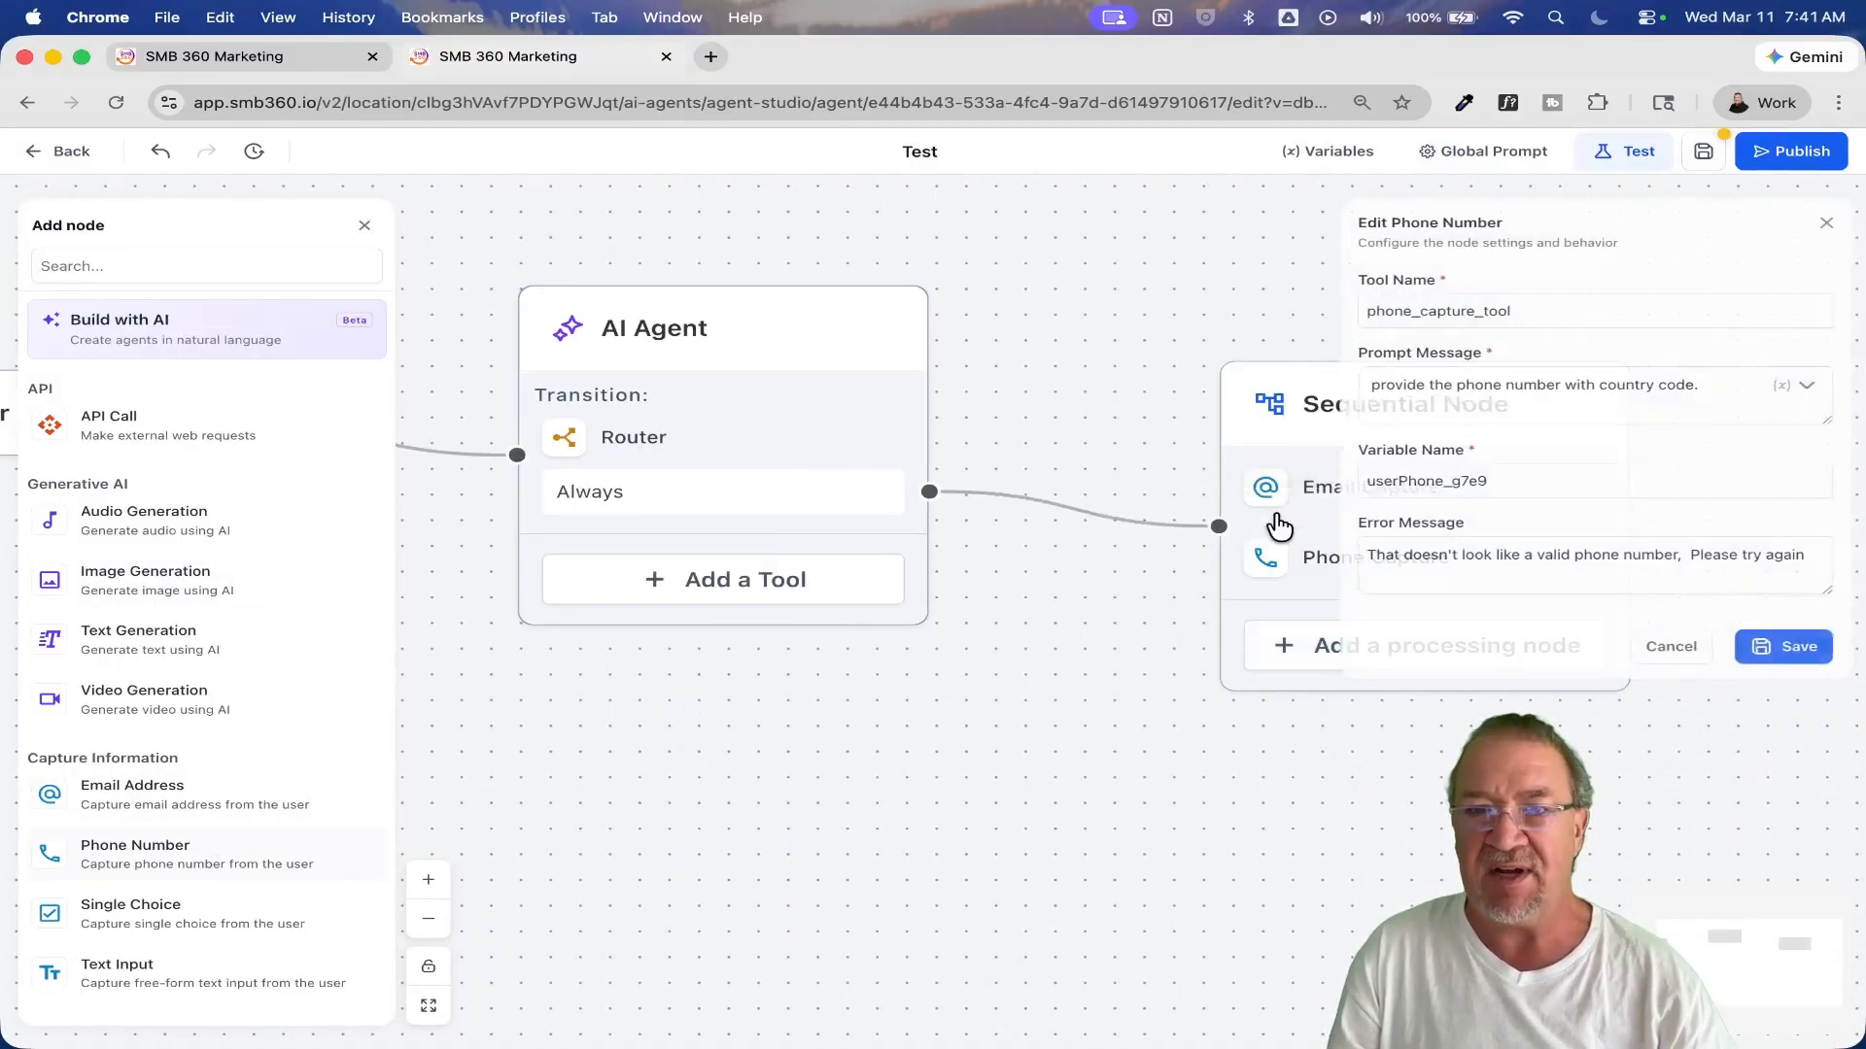
{"action": "left_click", "coordinate": [1783, 647]}
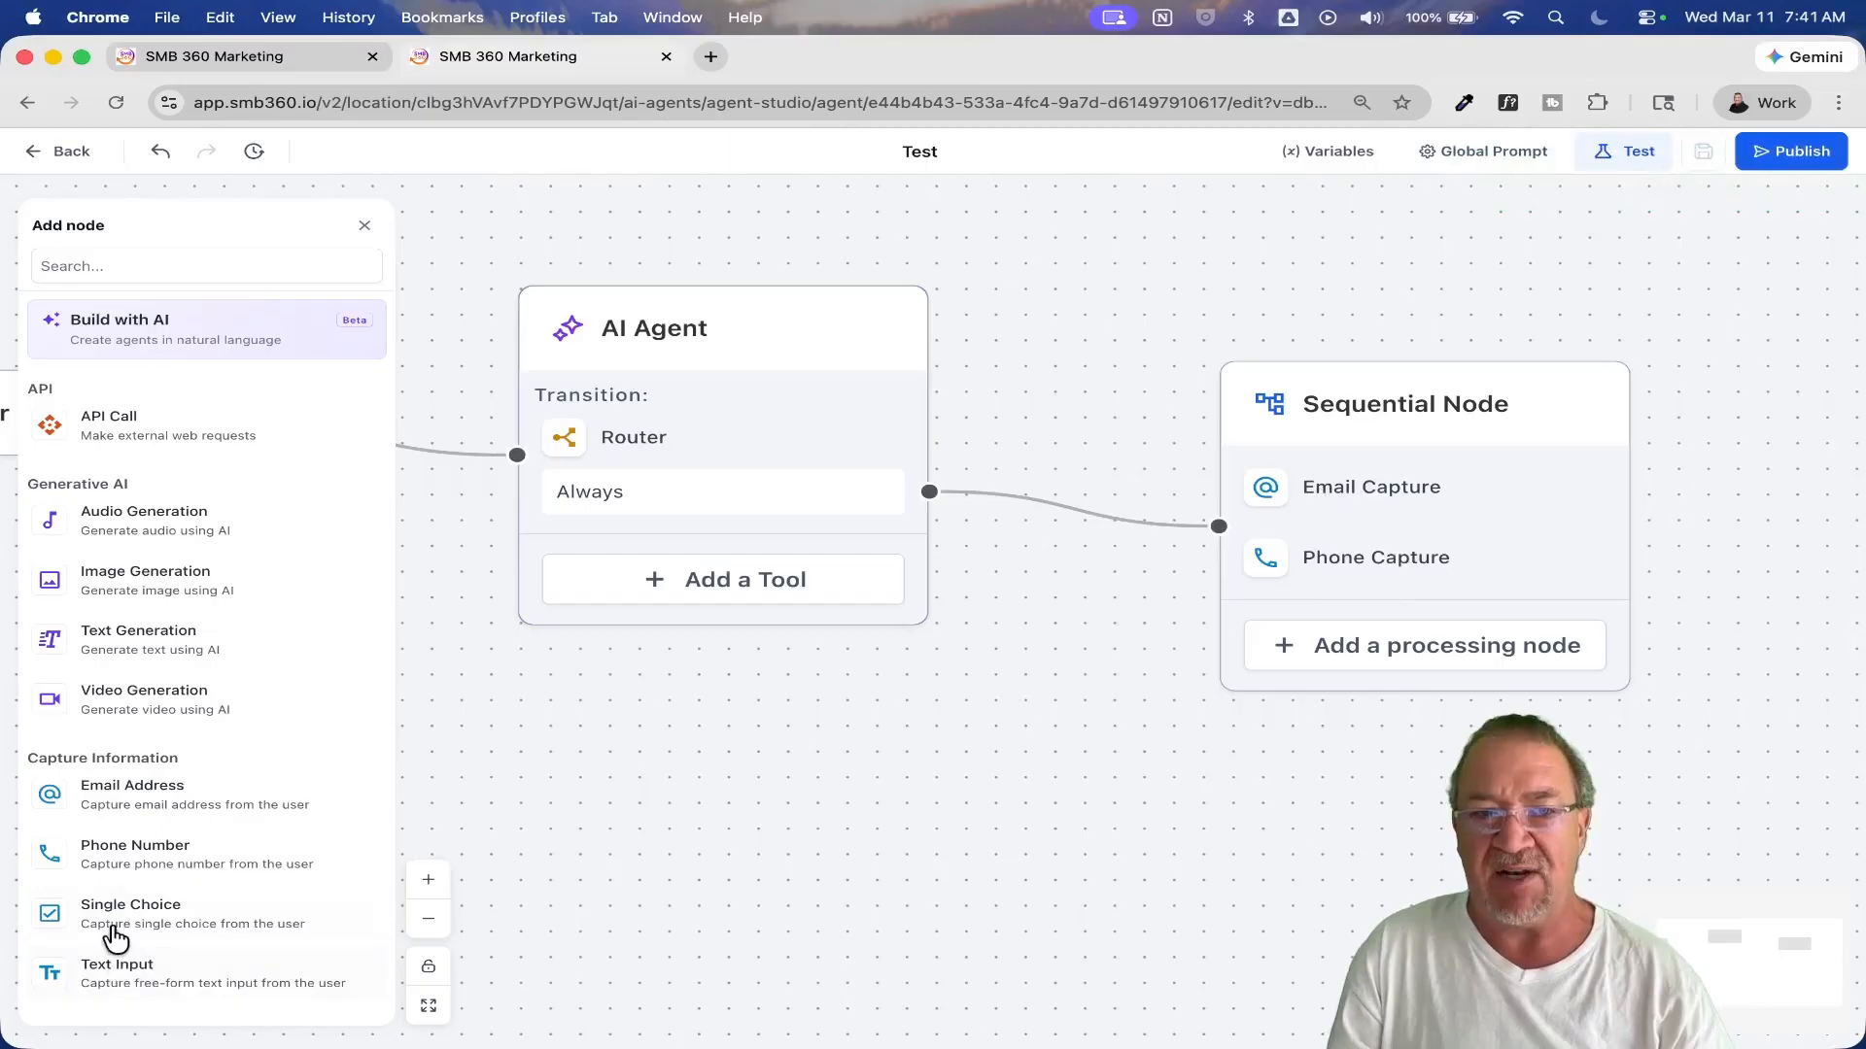
{"action": "left_click_drag", "start_coordinate": [117, 967], "coordinate": [1325, 610]}
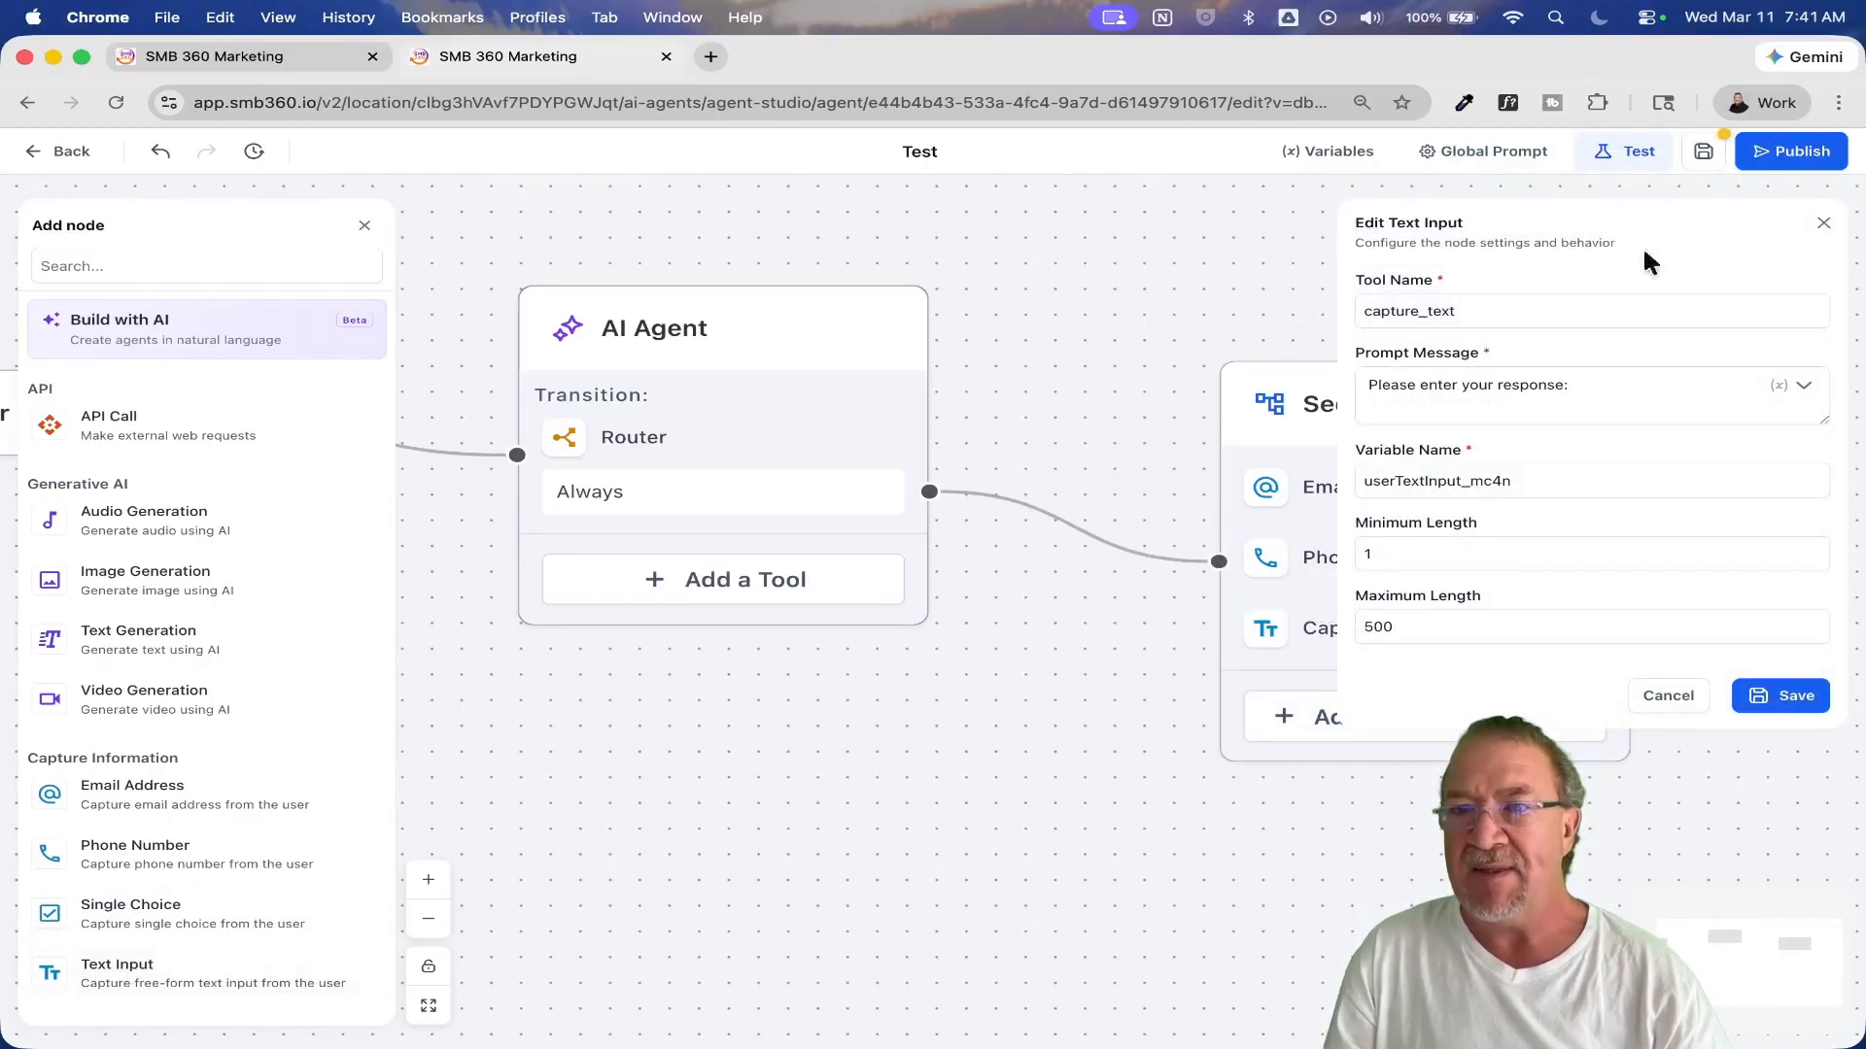
{"action": "left_click", "coordinate": [1568, 389]}
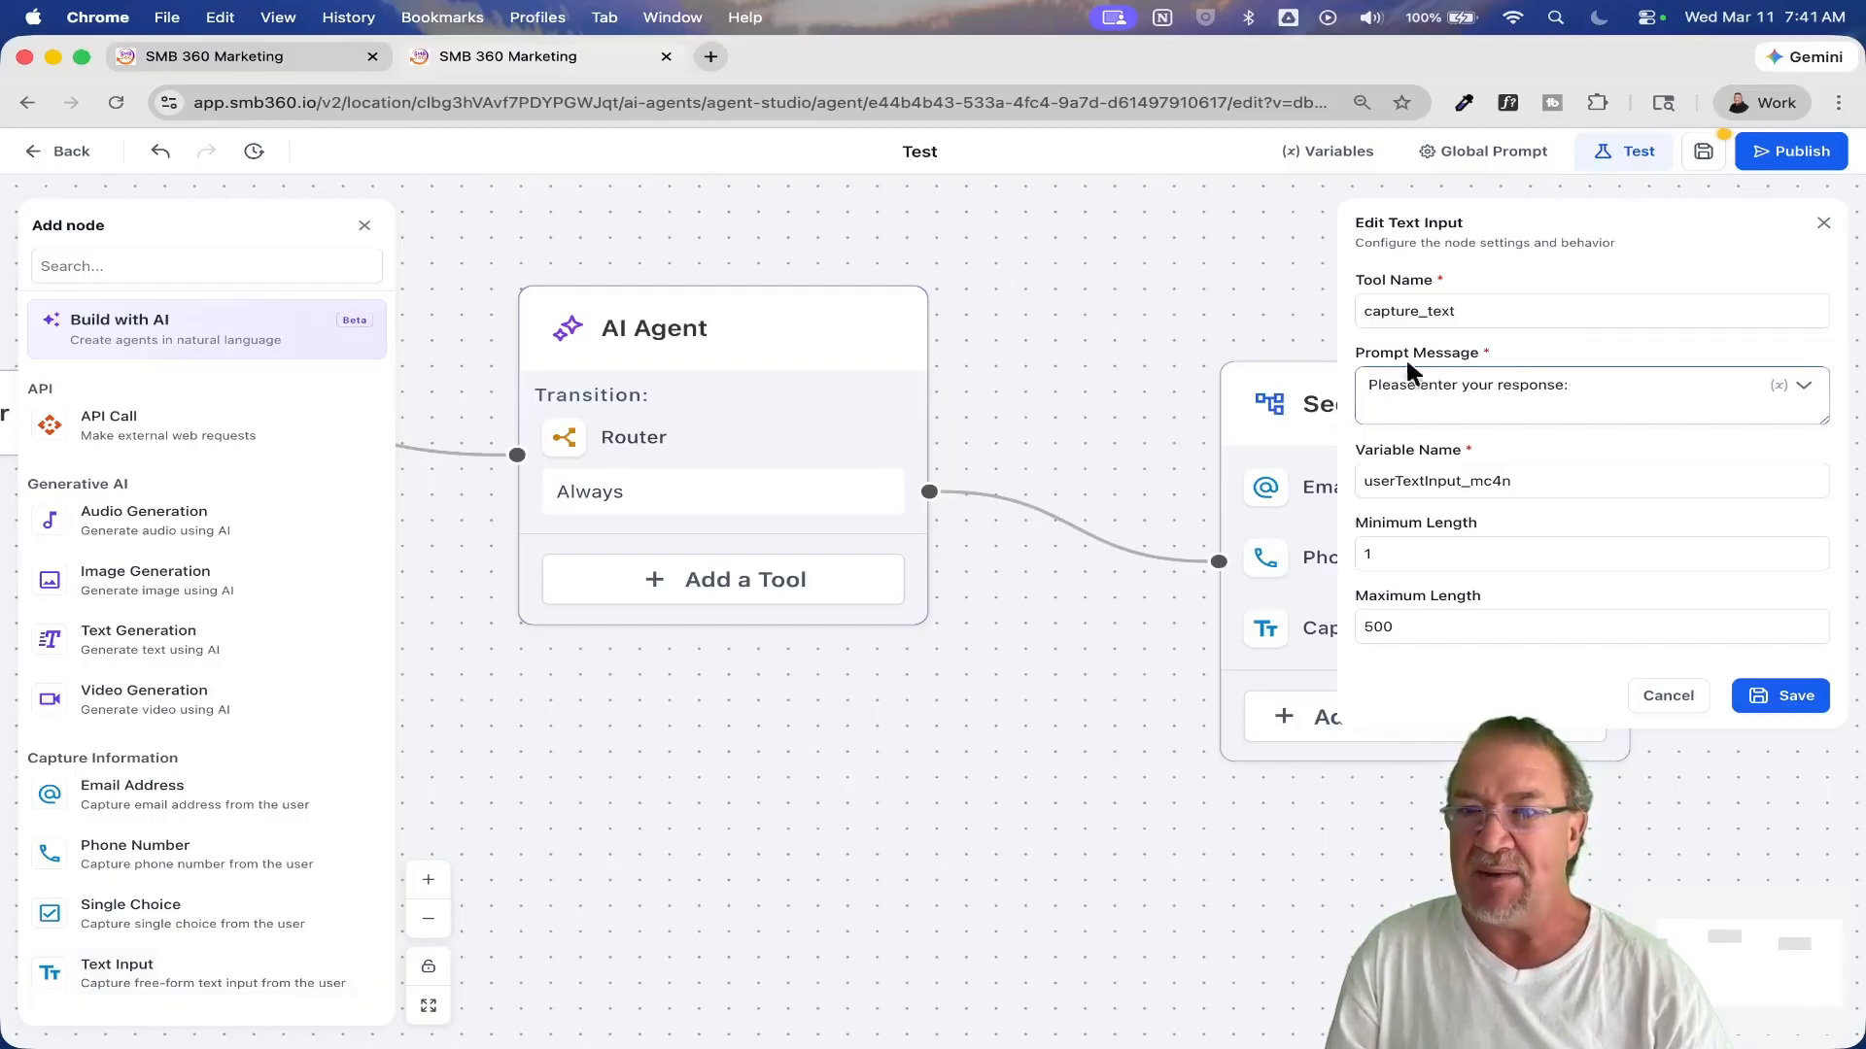
{"action": "left_click_drag", "start_coordinate": [1603, 388], "coordinate": [1347, 398]}
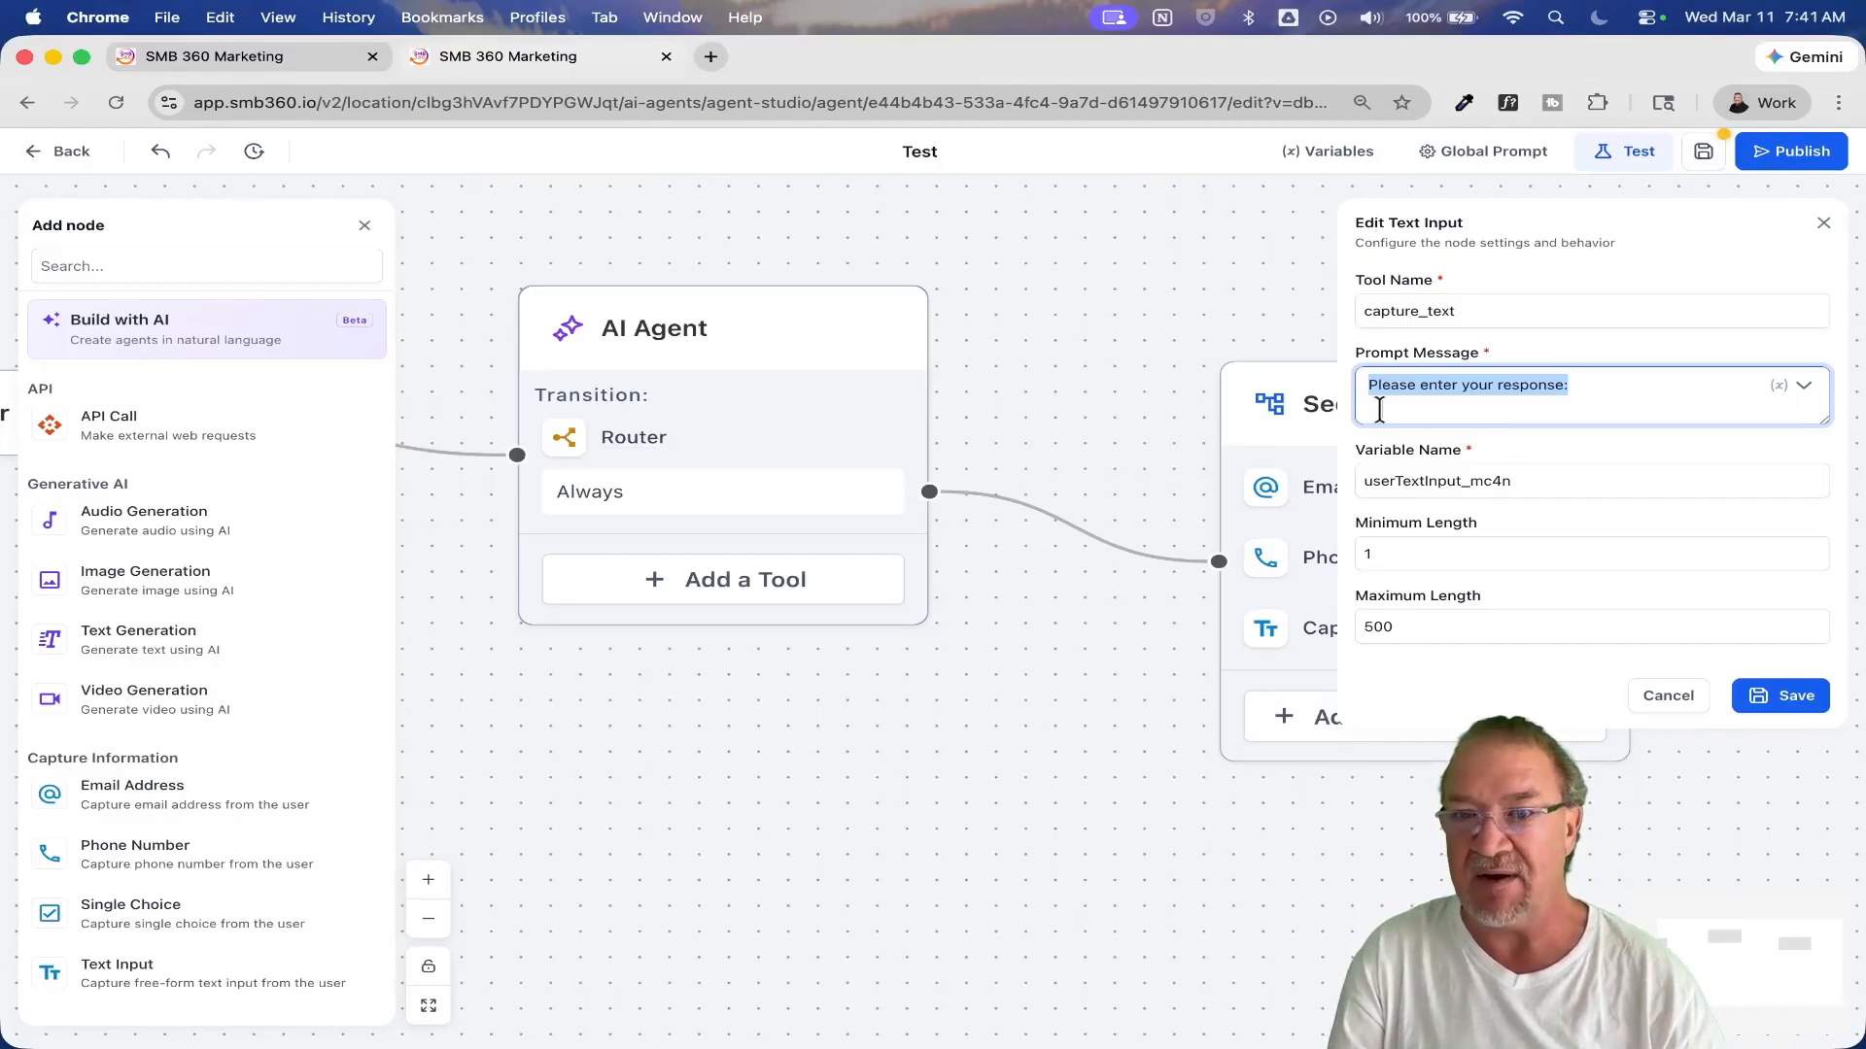
{"action": "left_click", "coordinate": [1664, 702]}
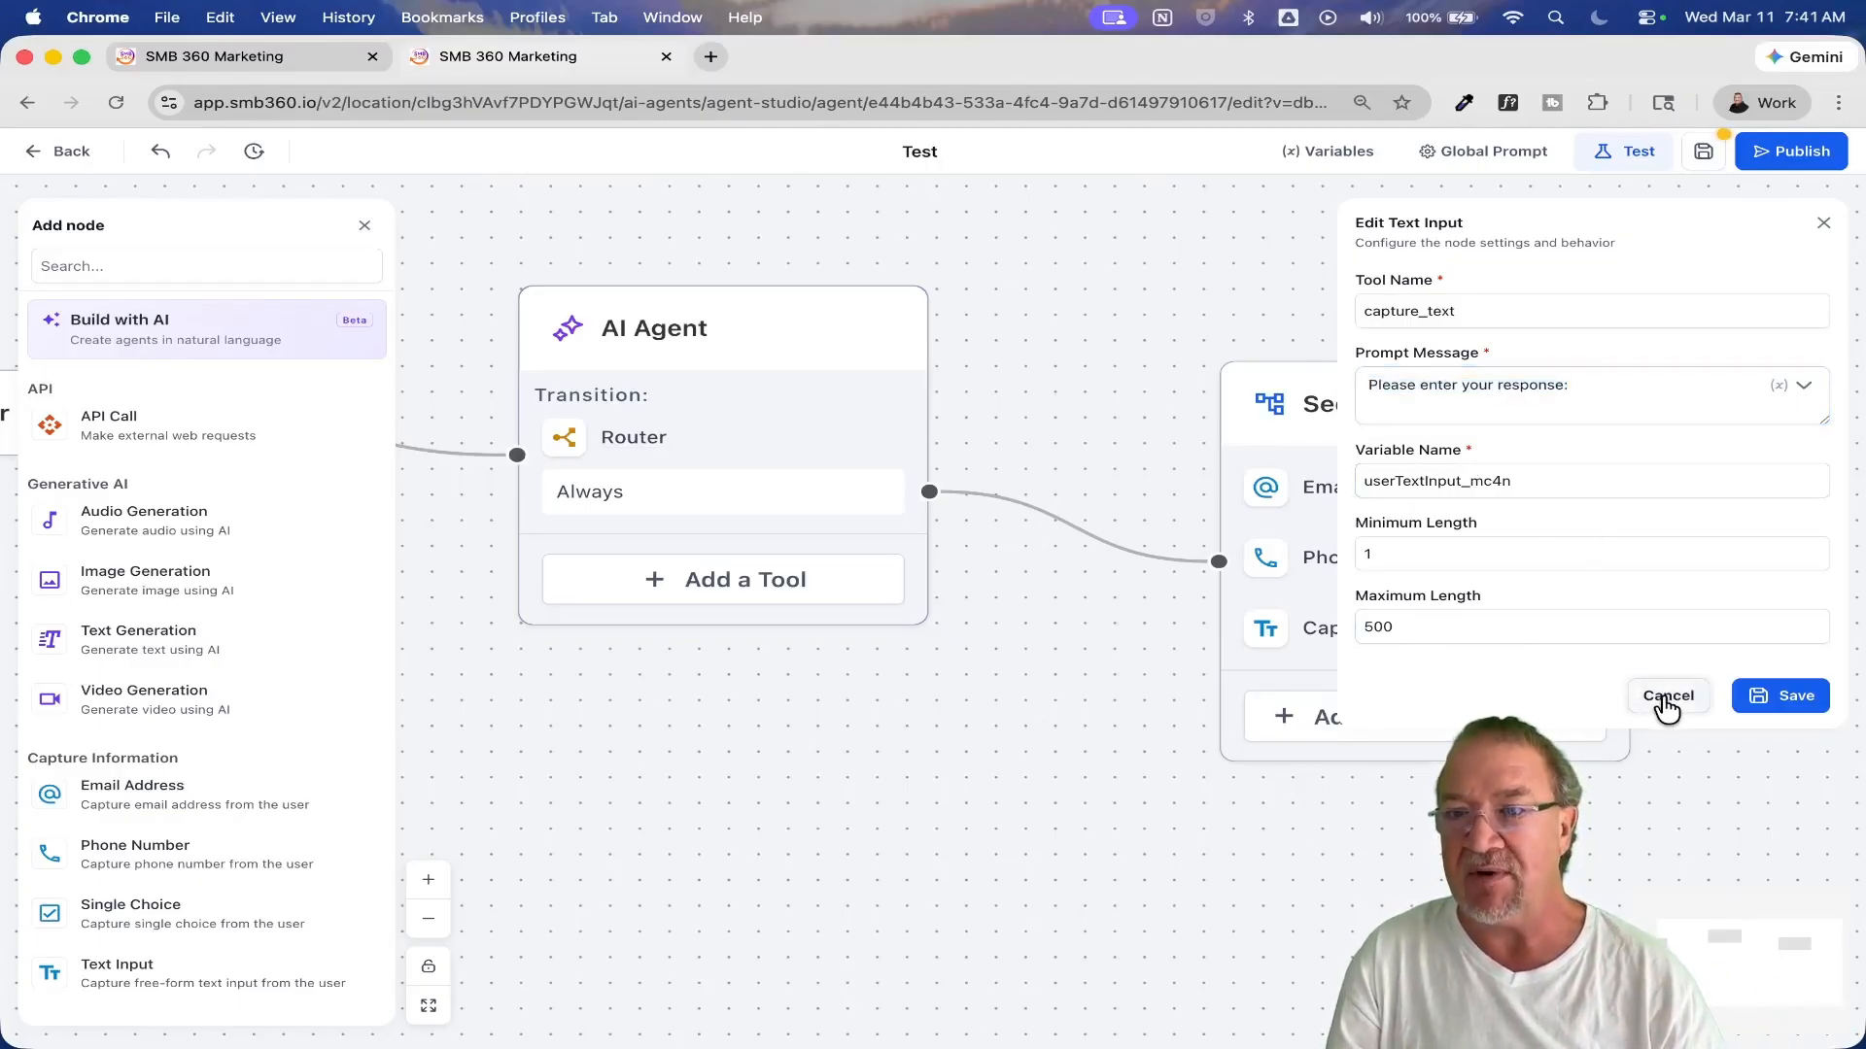
{"action": "left_click", "coordinate": [1667, 705]}
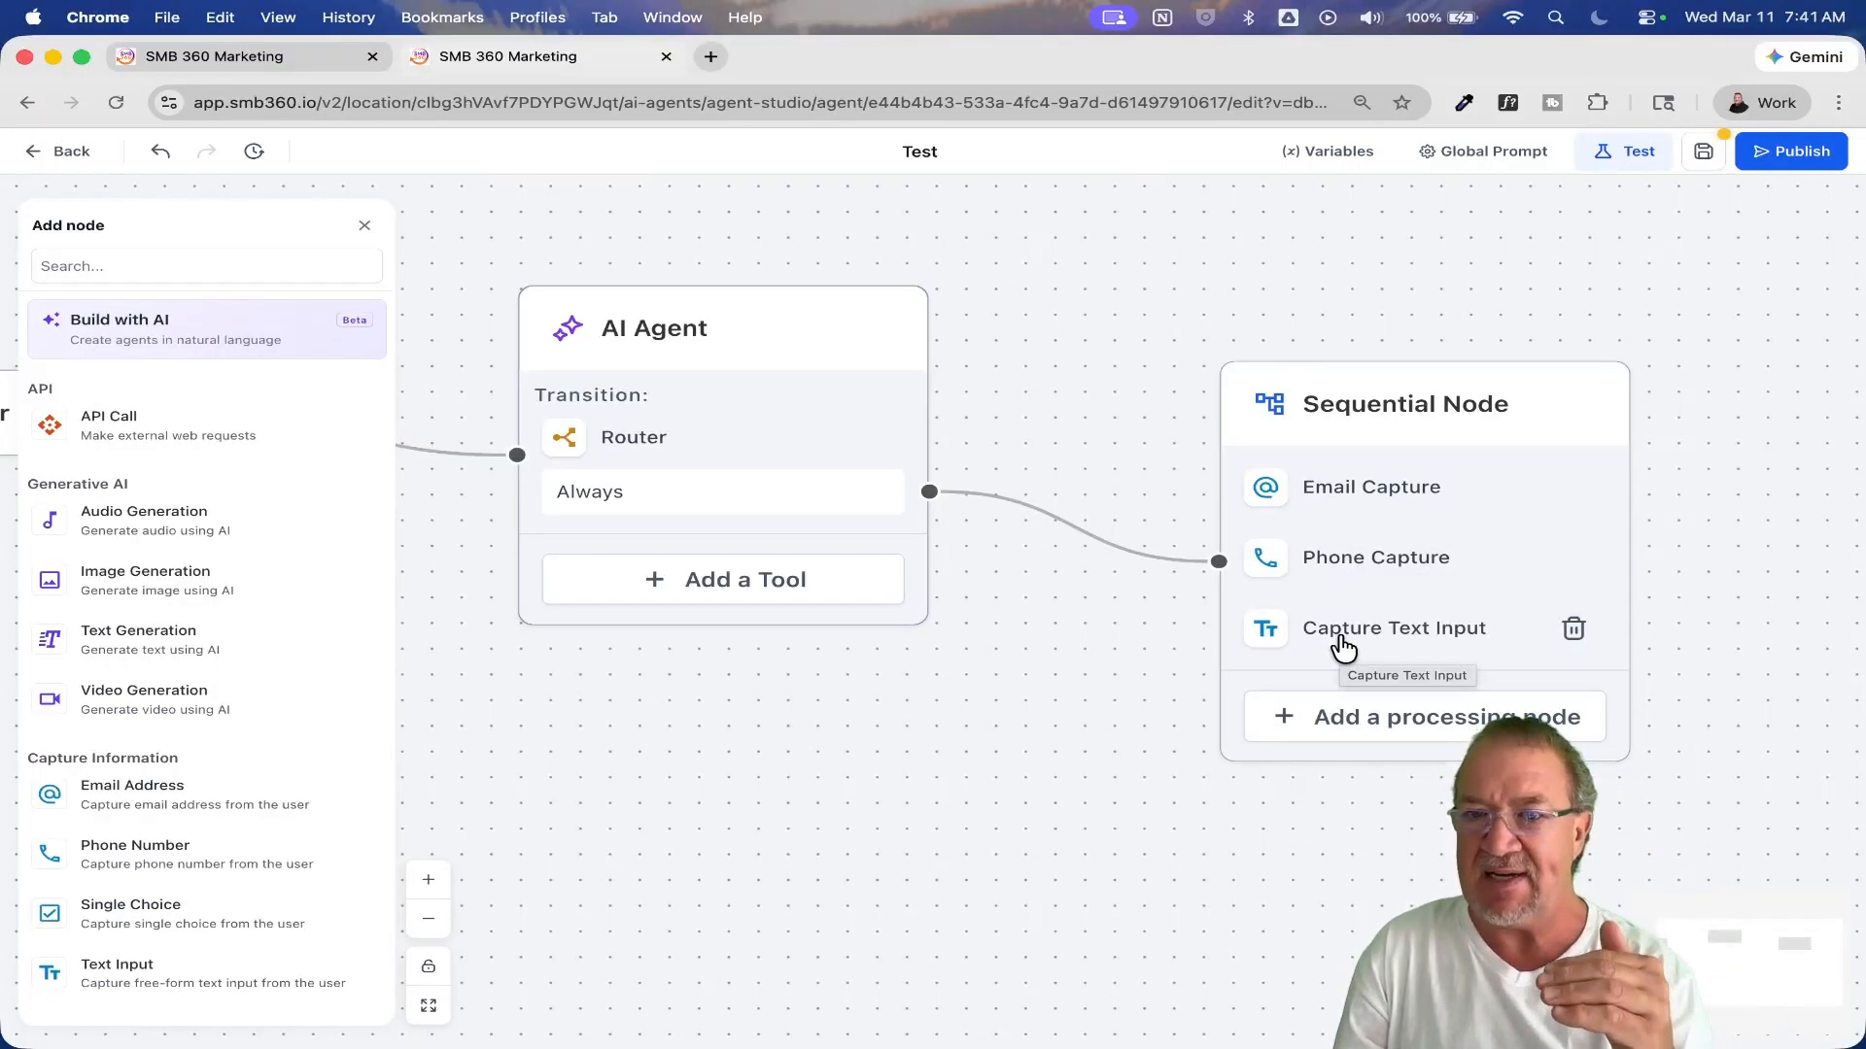
Step: Add a Router to the Sequential Node, set it to Conditional Router with No conditions enabled, and save it
{"action": "left_click_drag", "start_coordinate": [1386, 845], "coordinate": [1067, 791]}
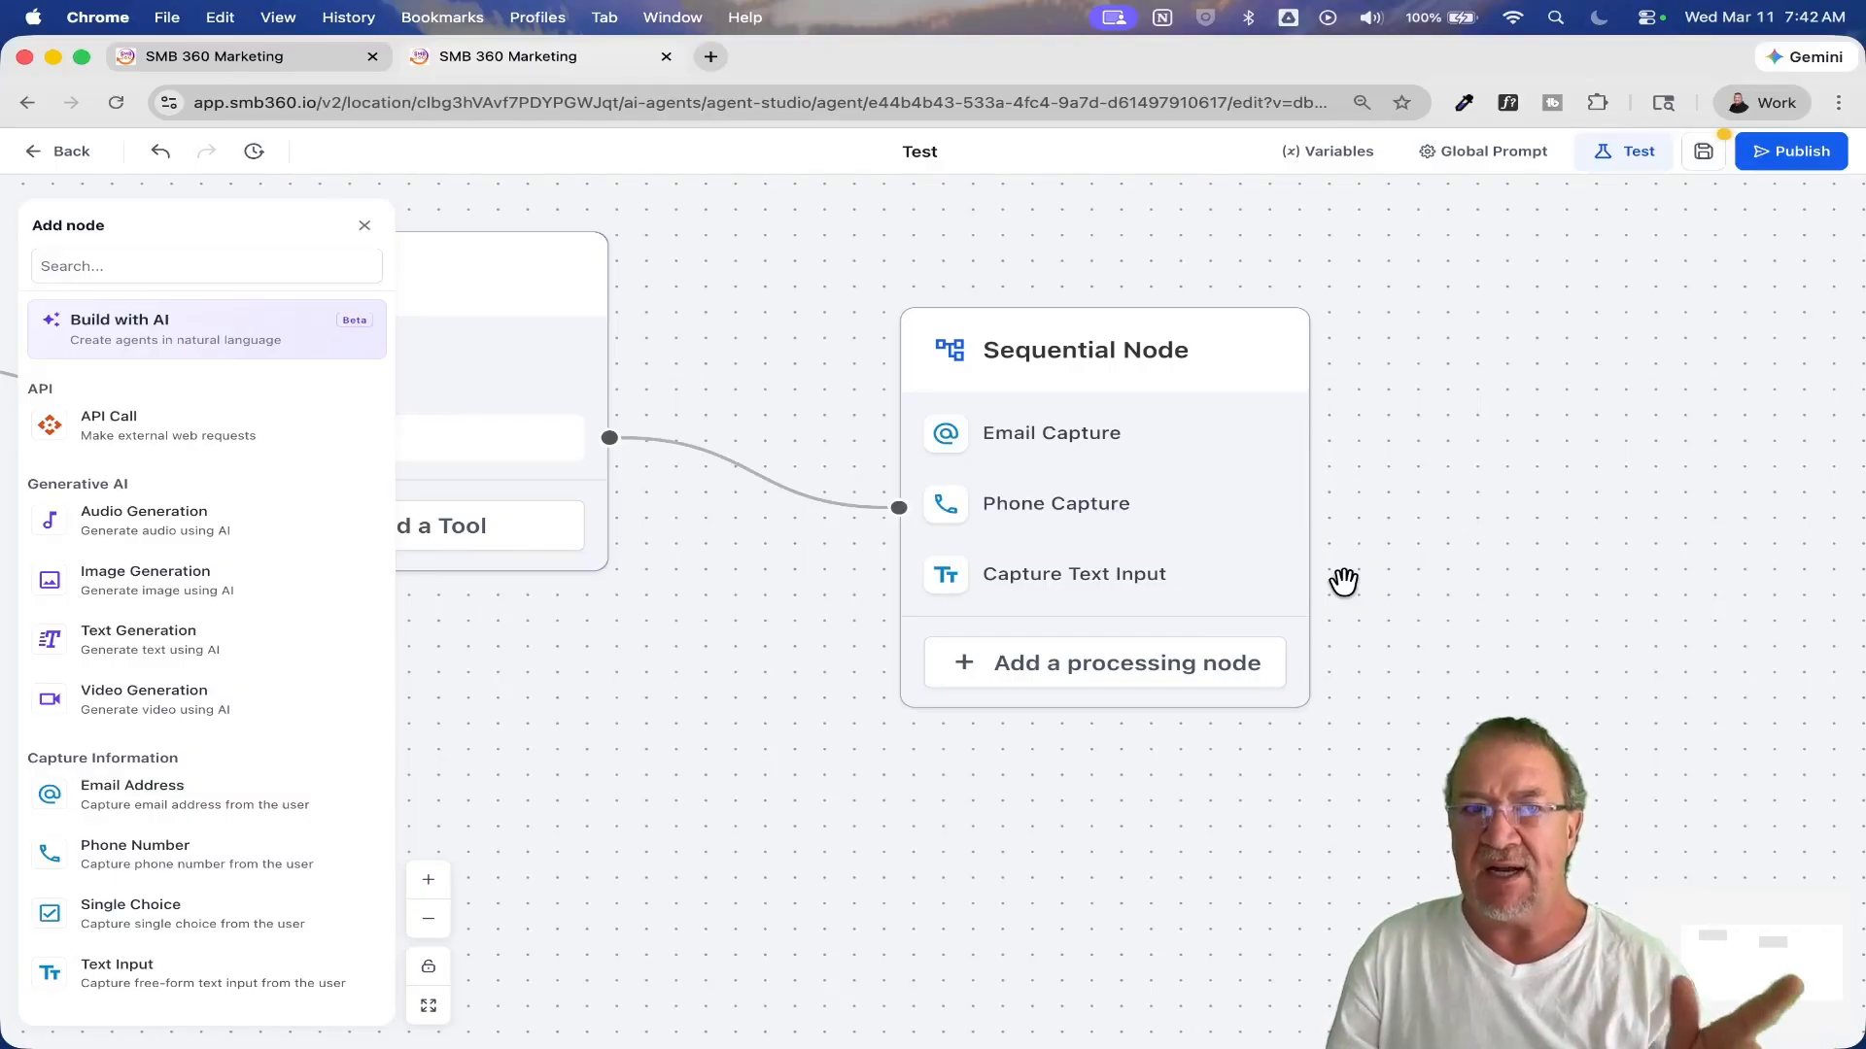
{"action": "scroll", "coordinate": [194, 661], "scroll_direction": "up", "scroll_amount": 8}
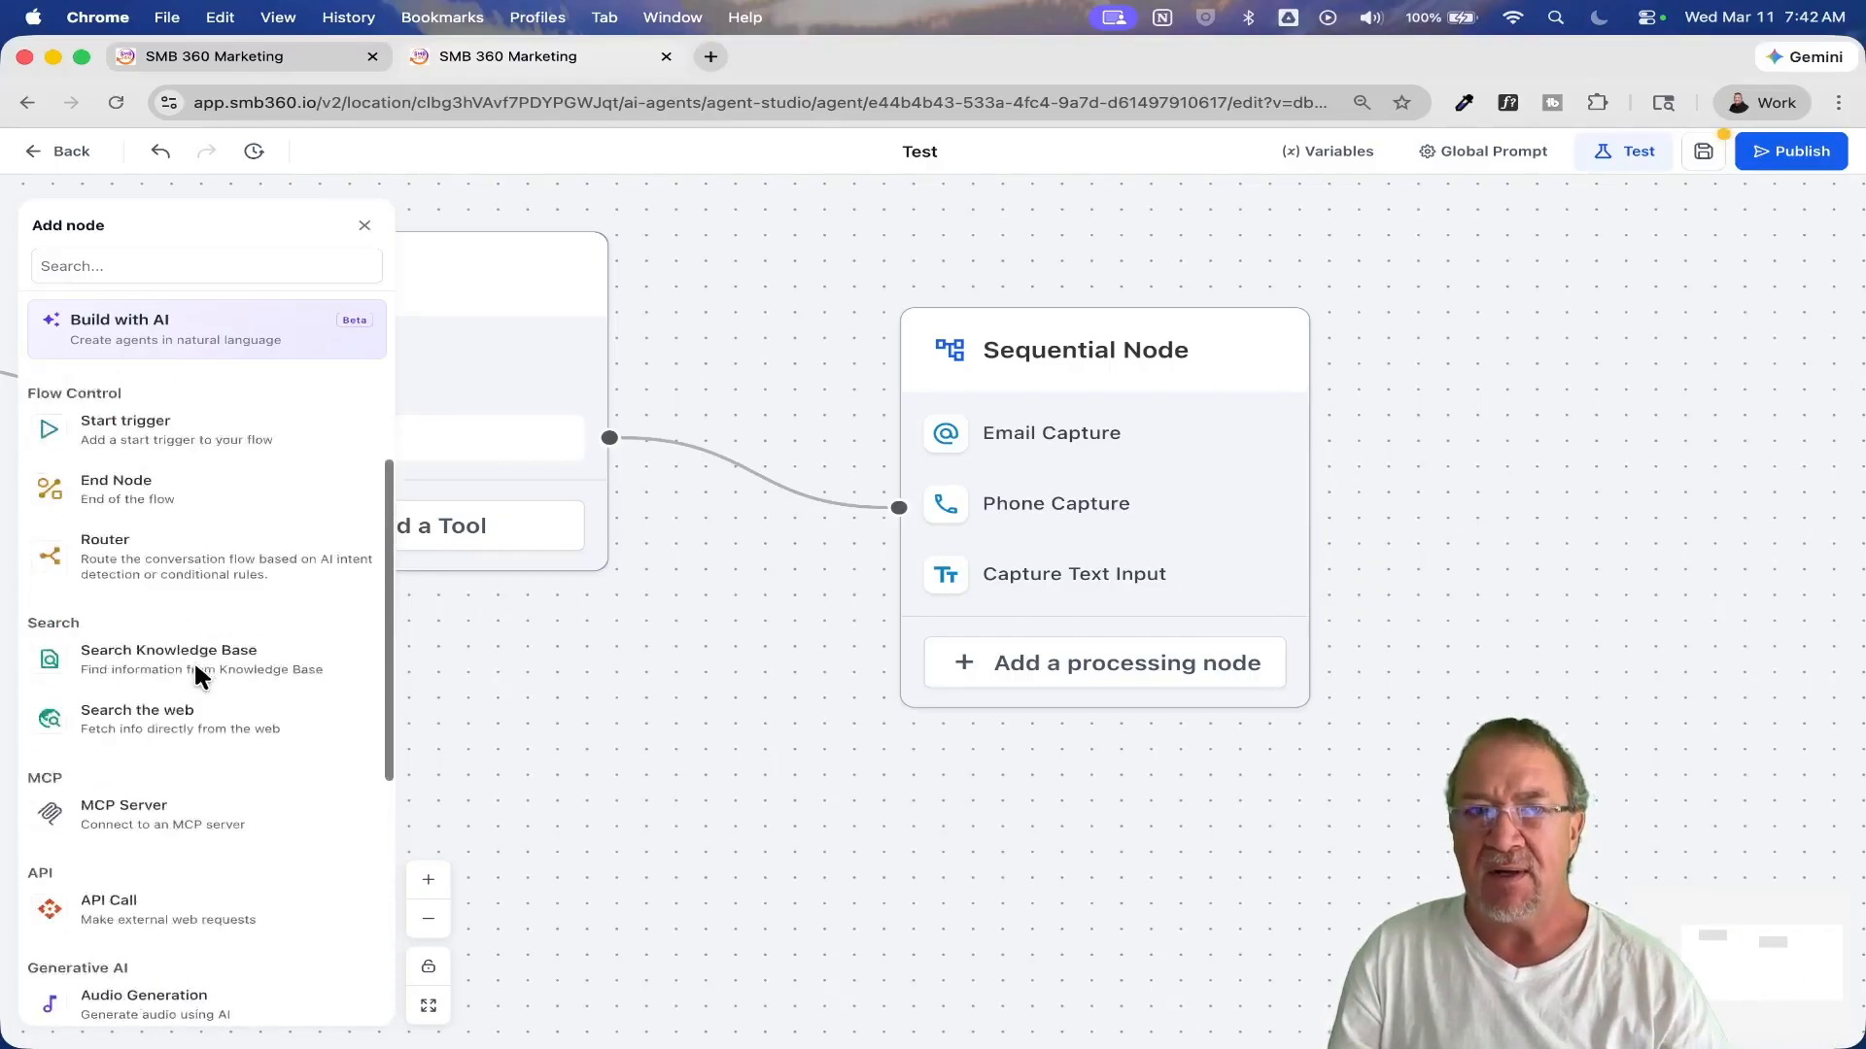
{"action": "left_click_drag", "start_coordinate": [126, 724], "coordinate": [988, 632]}
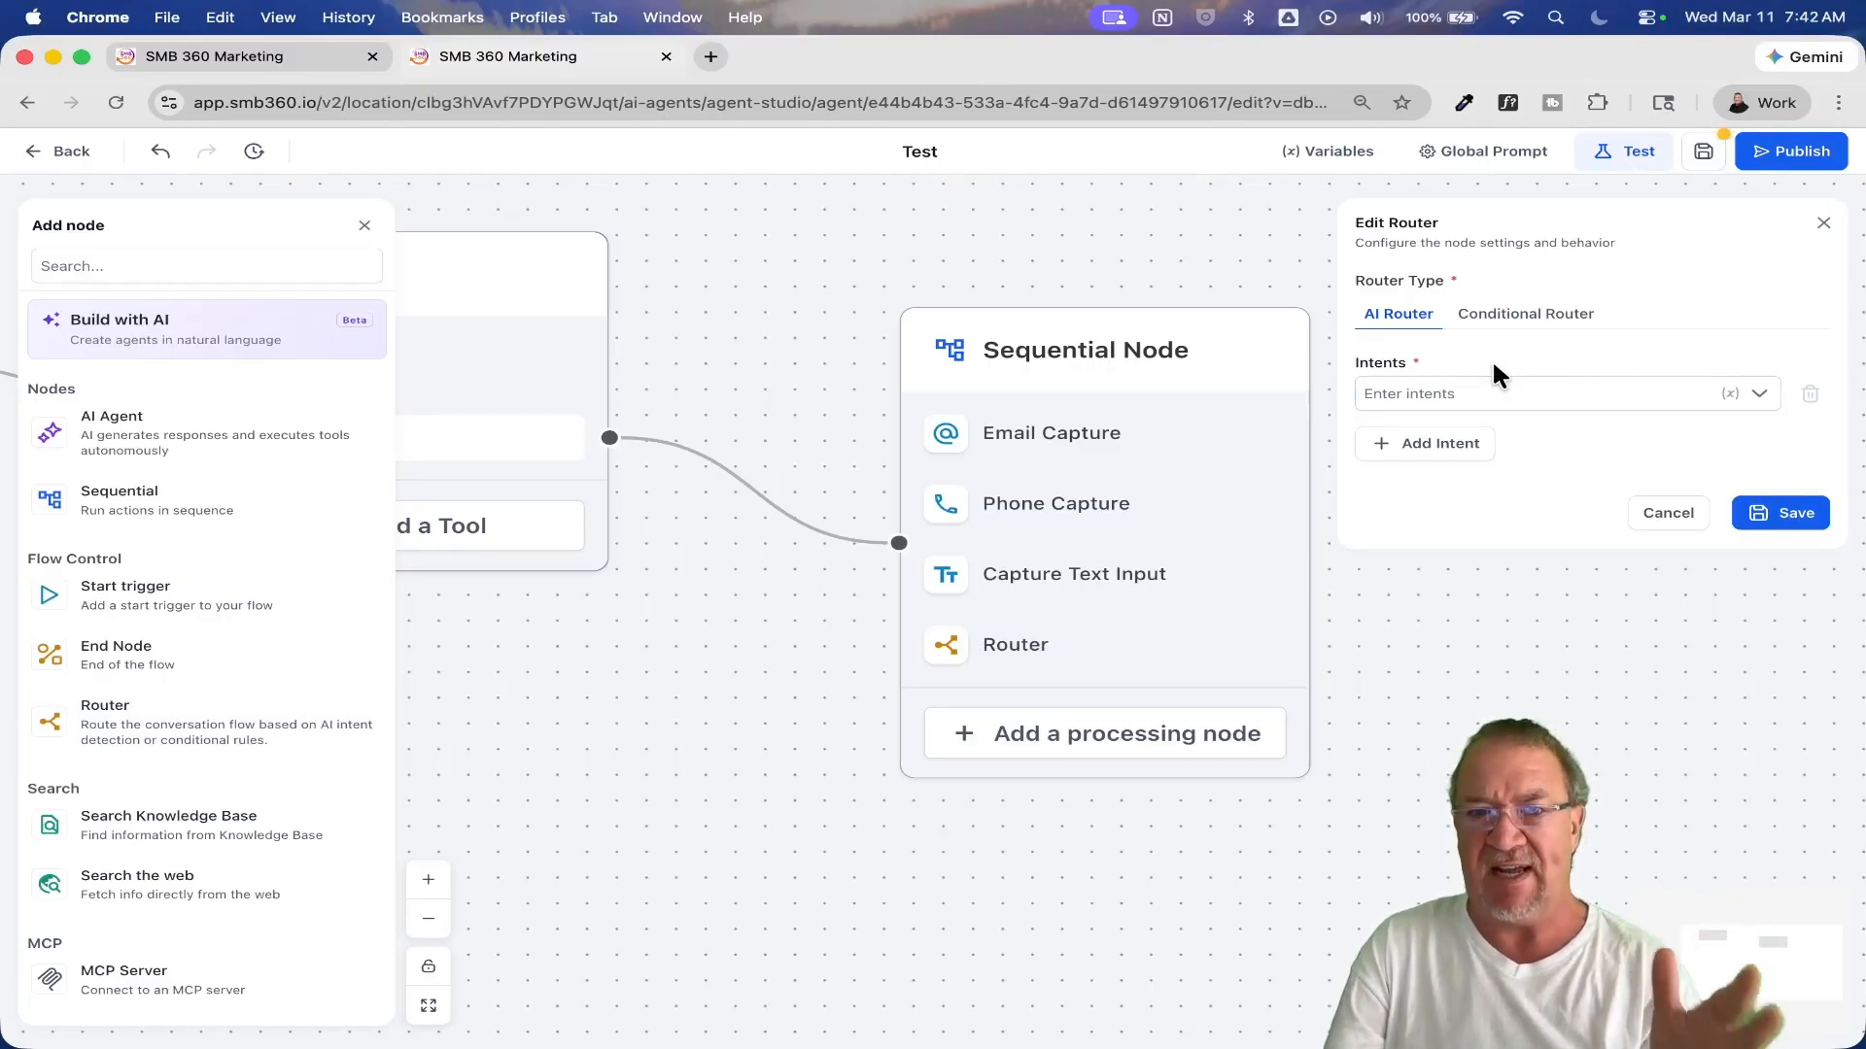
{"action": "left_click", "coordinate": [1524, 313]}
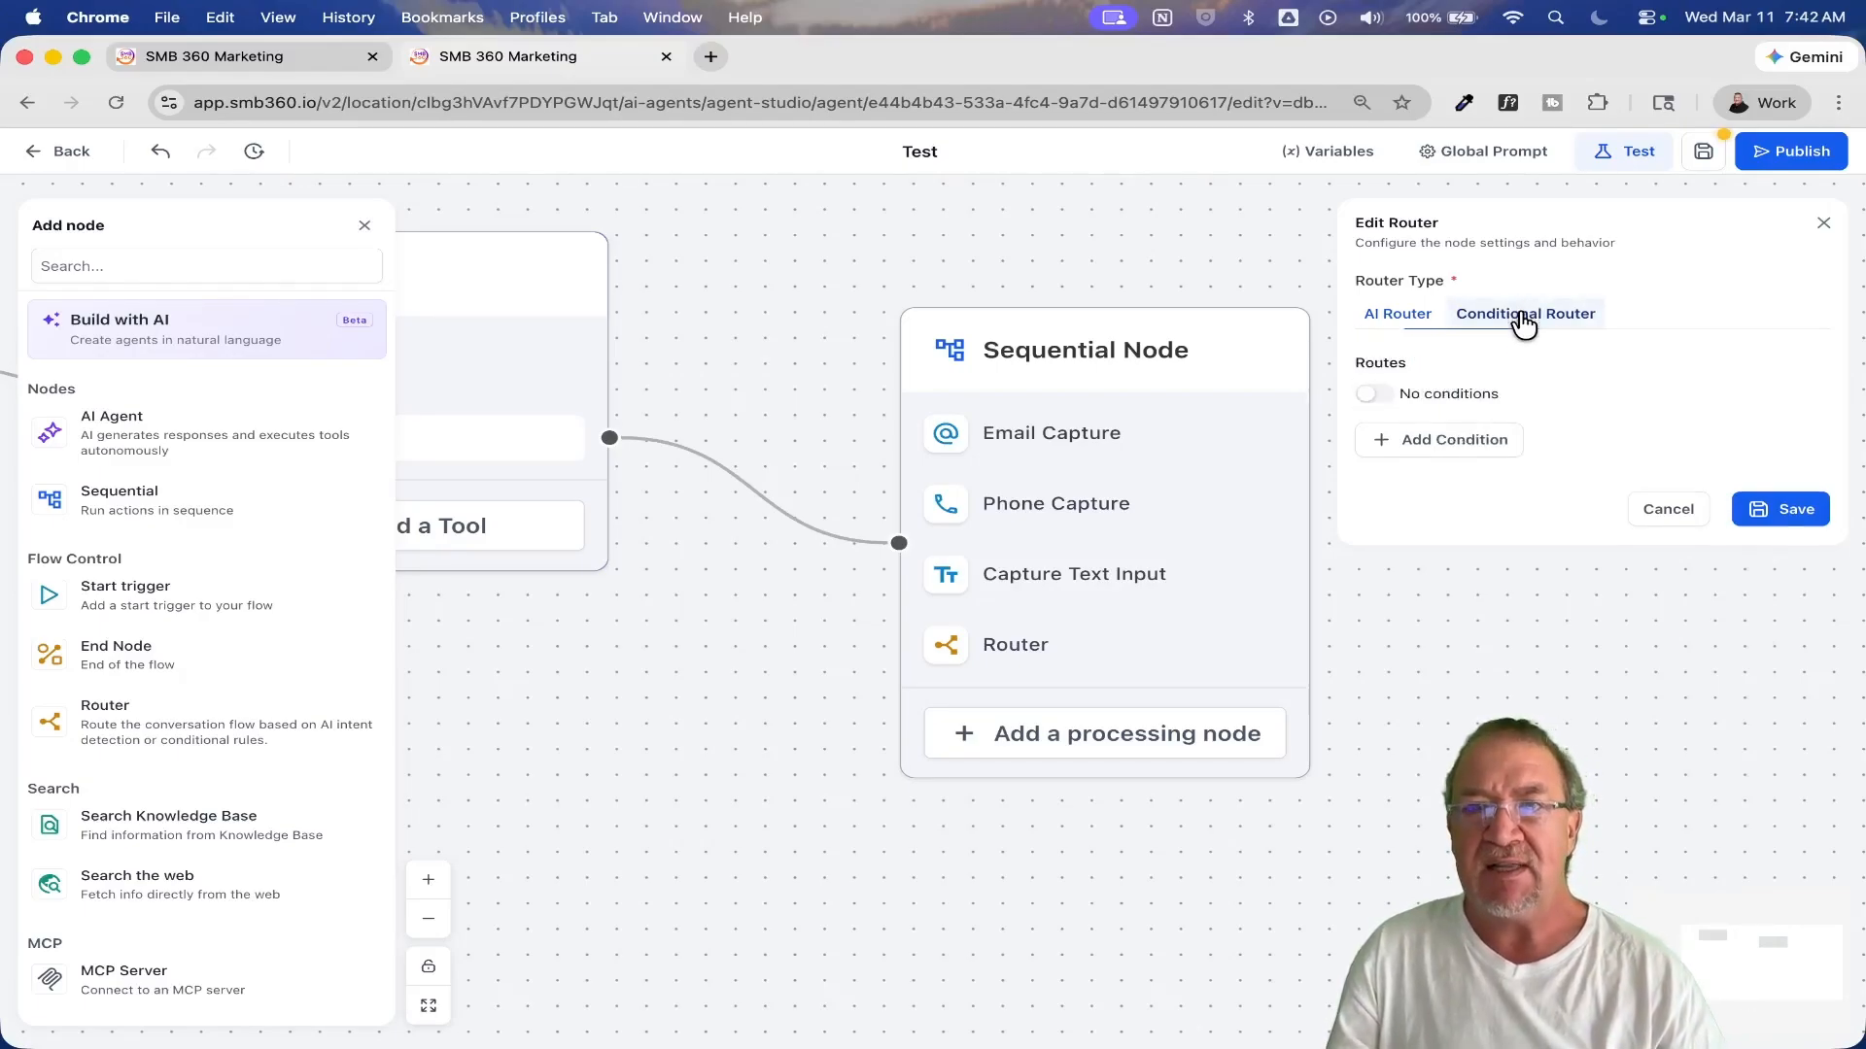
{"action": "left_click", "coordinate": [1371, 394]}
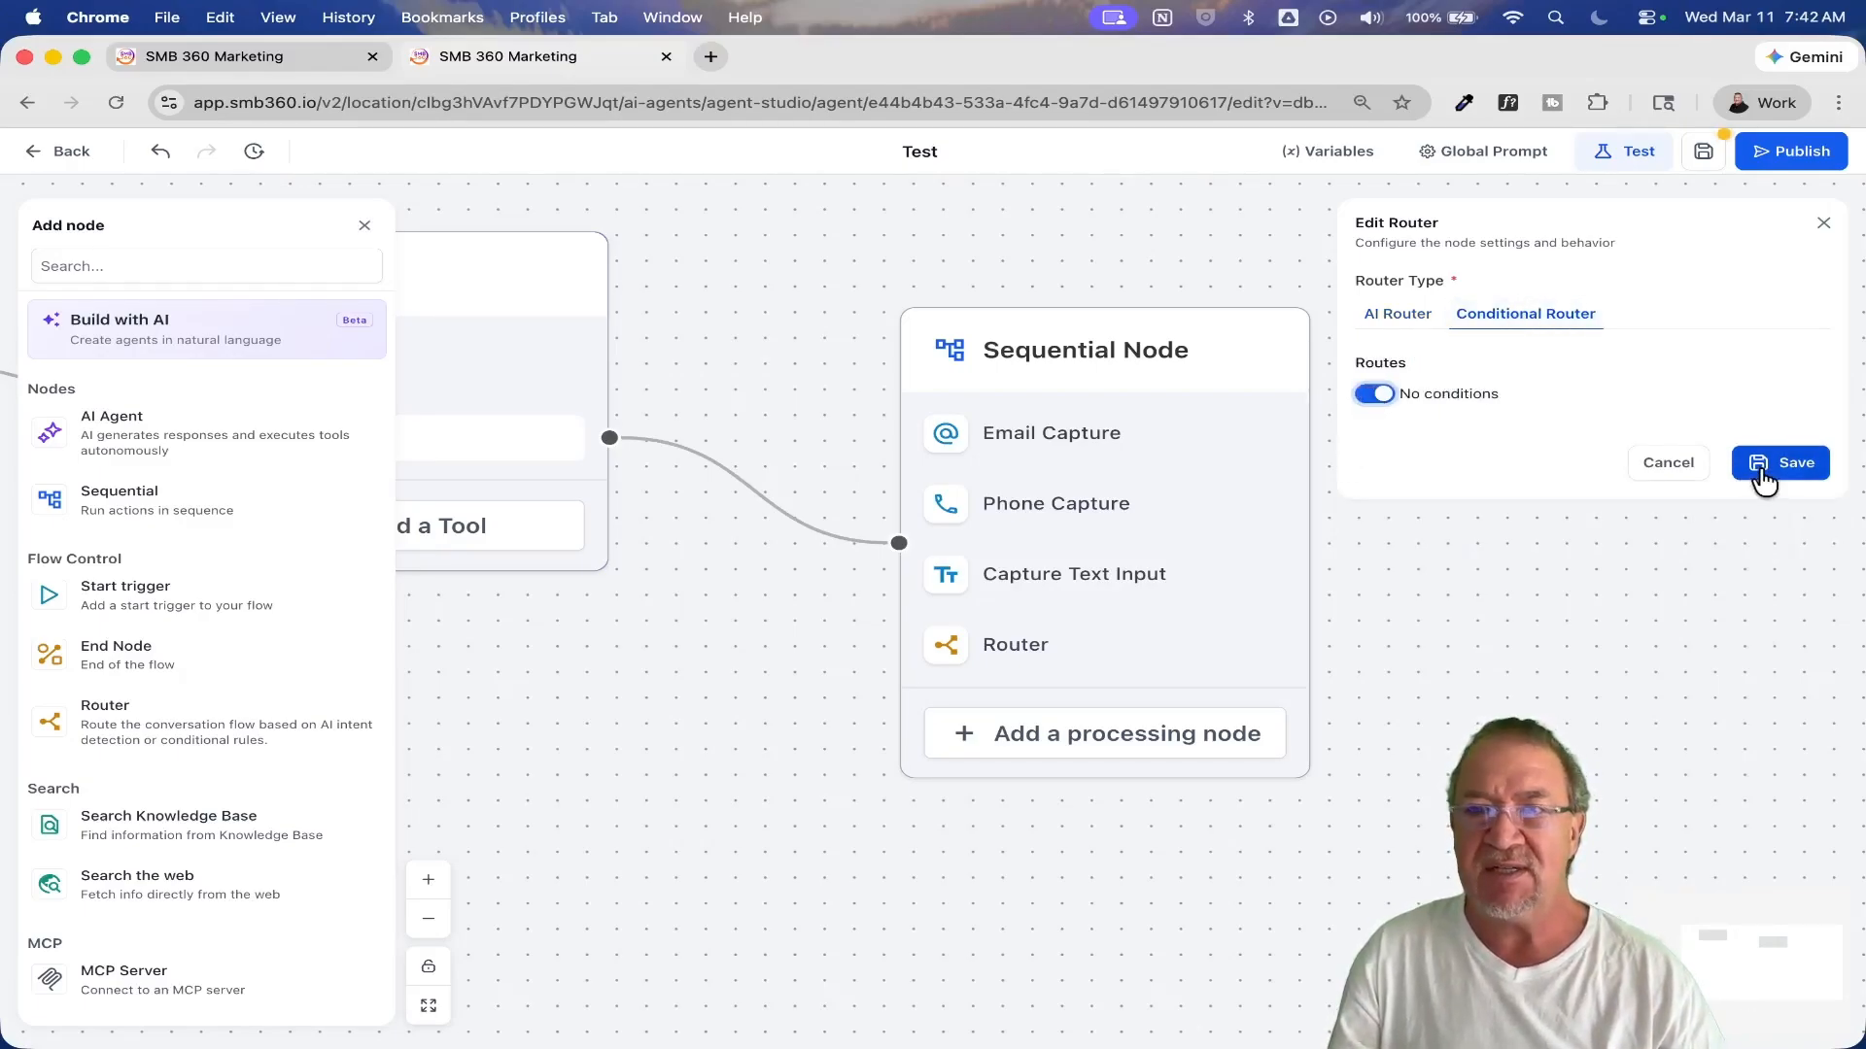
{"action": "left_click", "coordinate": [1802, 466]}
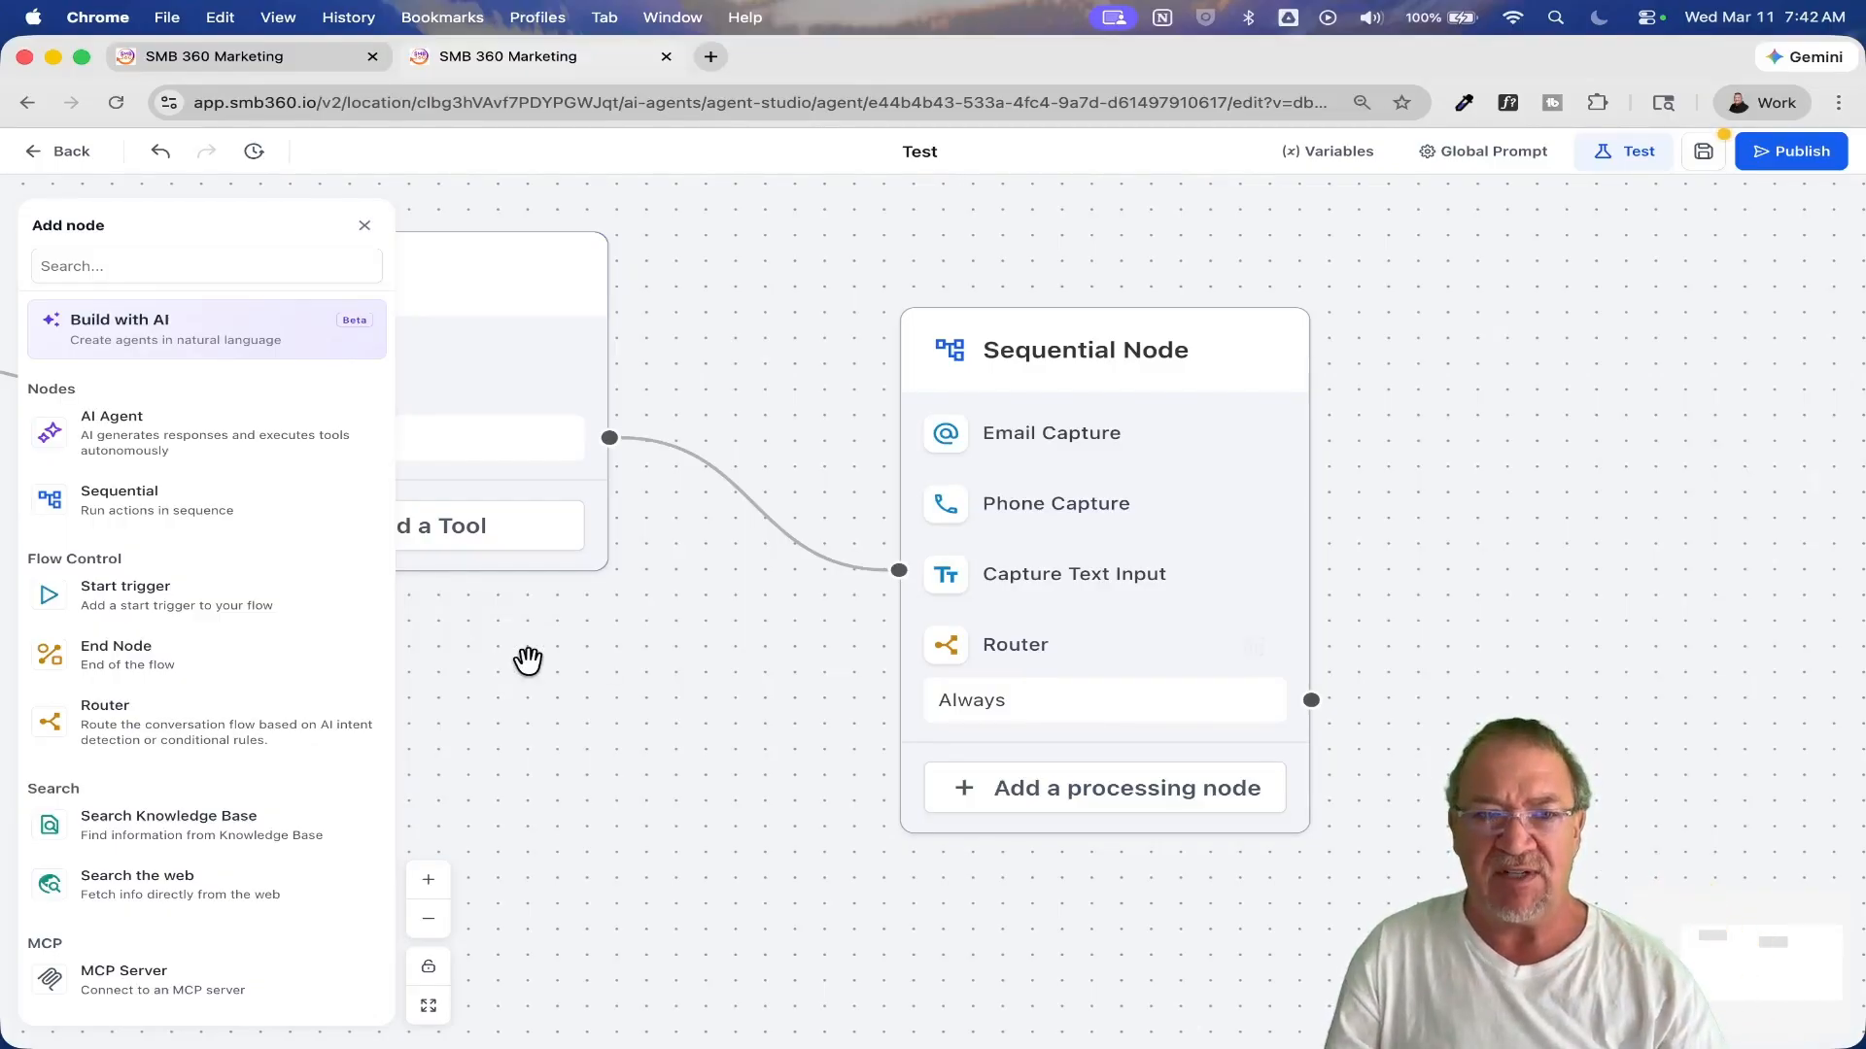
Step: Add an End Node to the right of the Sequential Node and connect the Sequential Node's Always output to it
{"action": "left_click_drag", "start_coordinate": [227, 654], "coordinate": [1552, 556]}
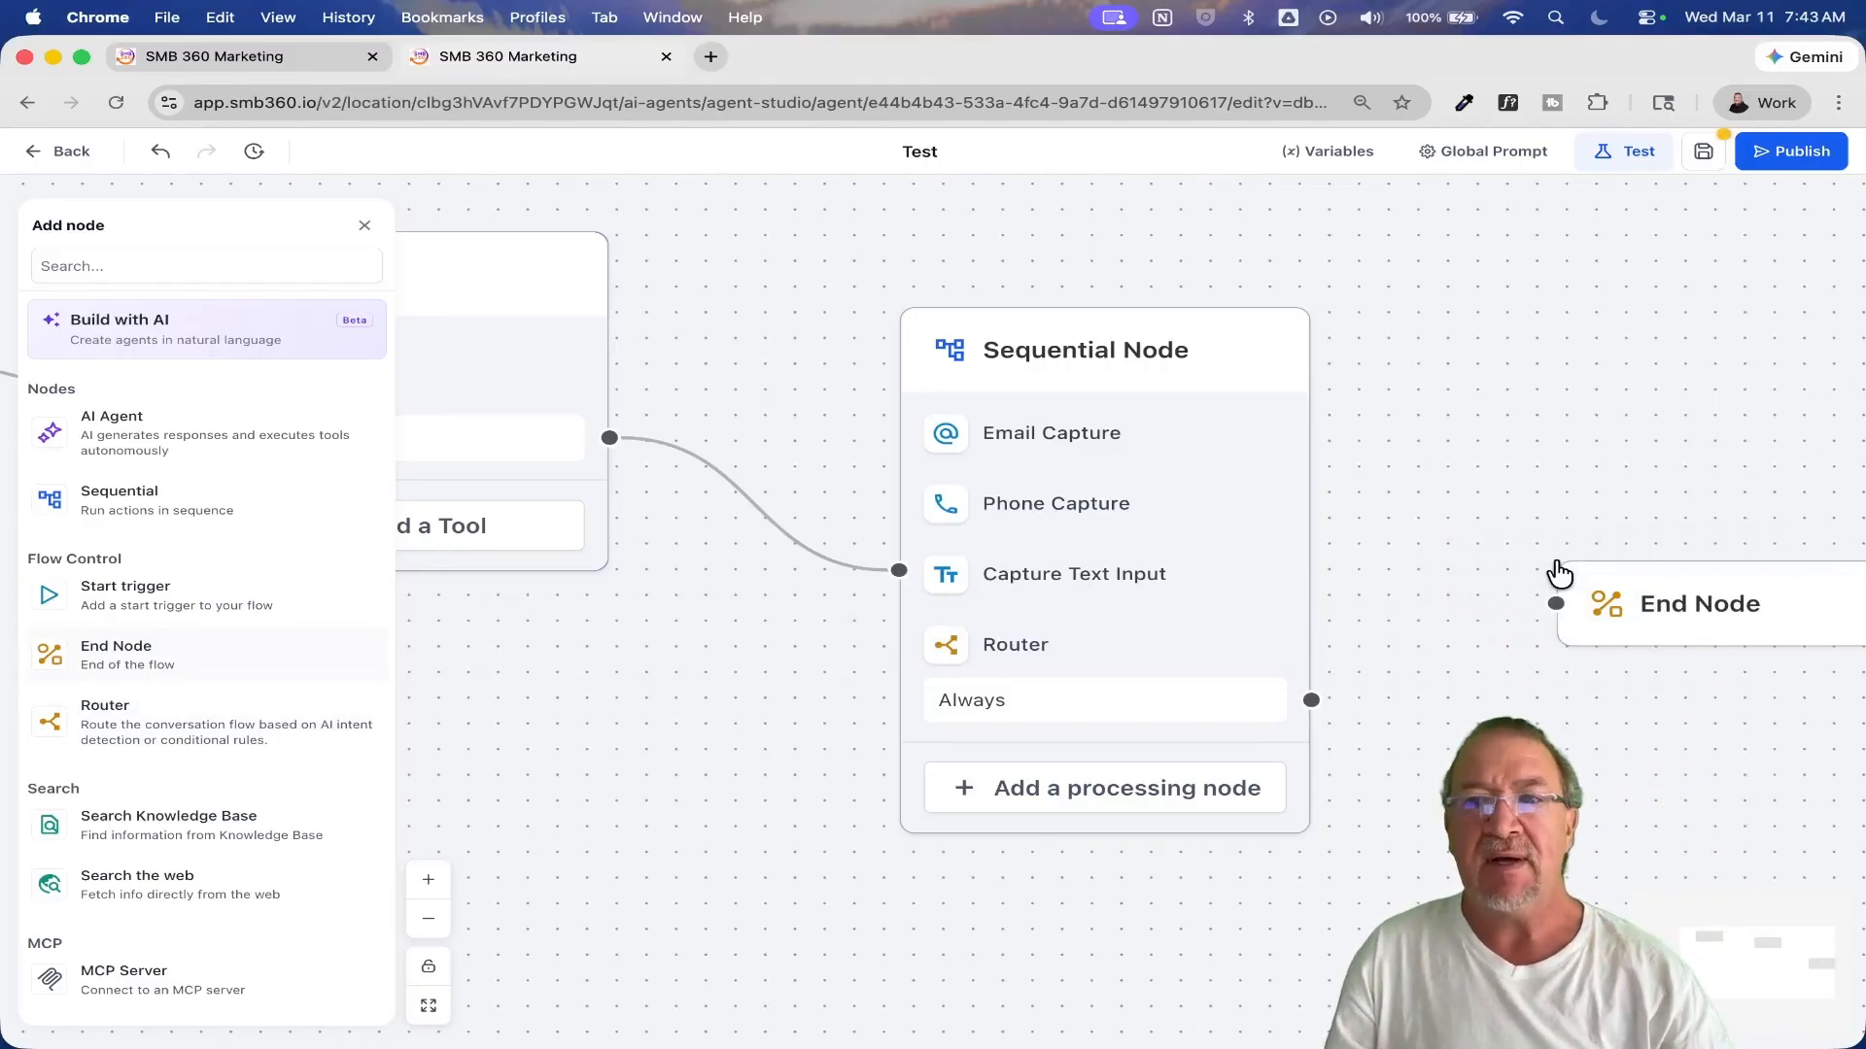
{"action": "left_click_drag", "start_coordinate": [1310, 699], "coordinate": [1554, 603]}
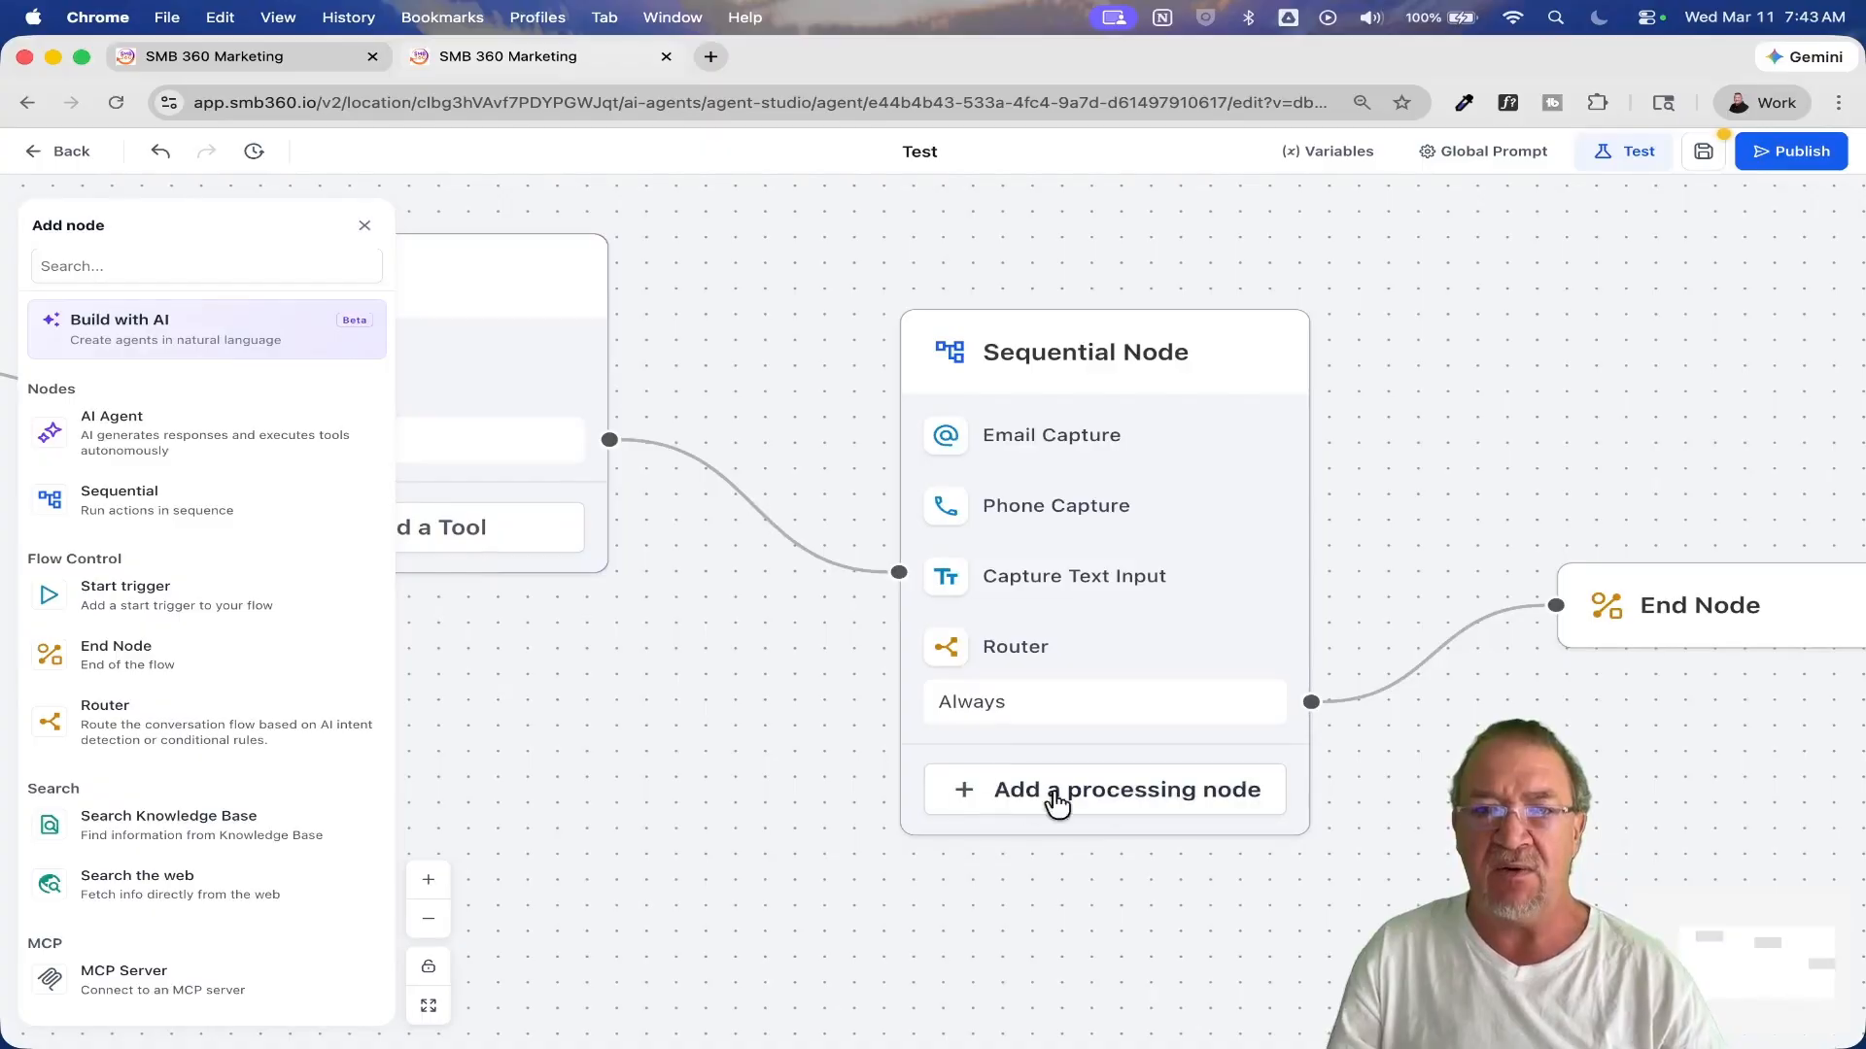
{"action": "left_click_drag", "start_coordinate": [756, 742], "coordinate": [752, 743]}
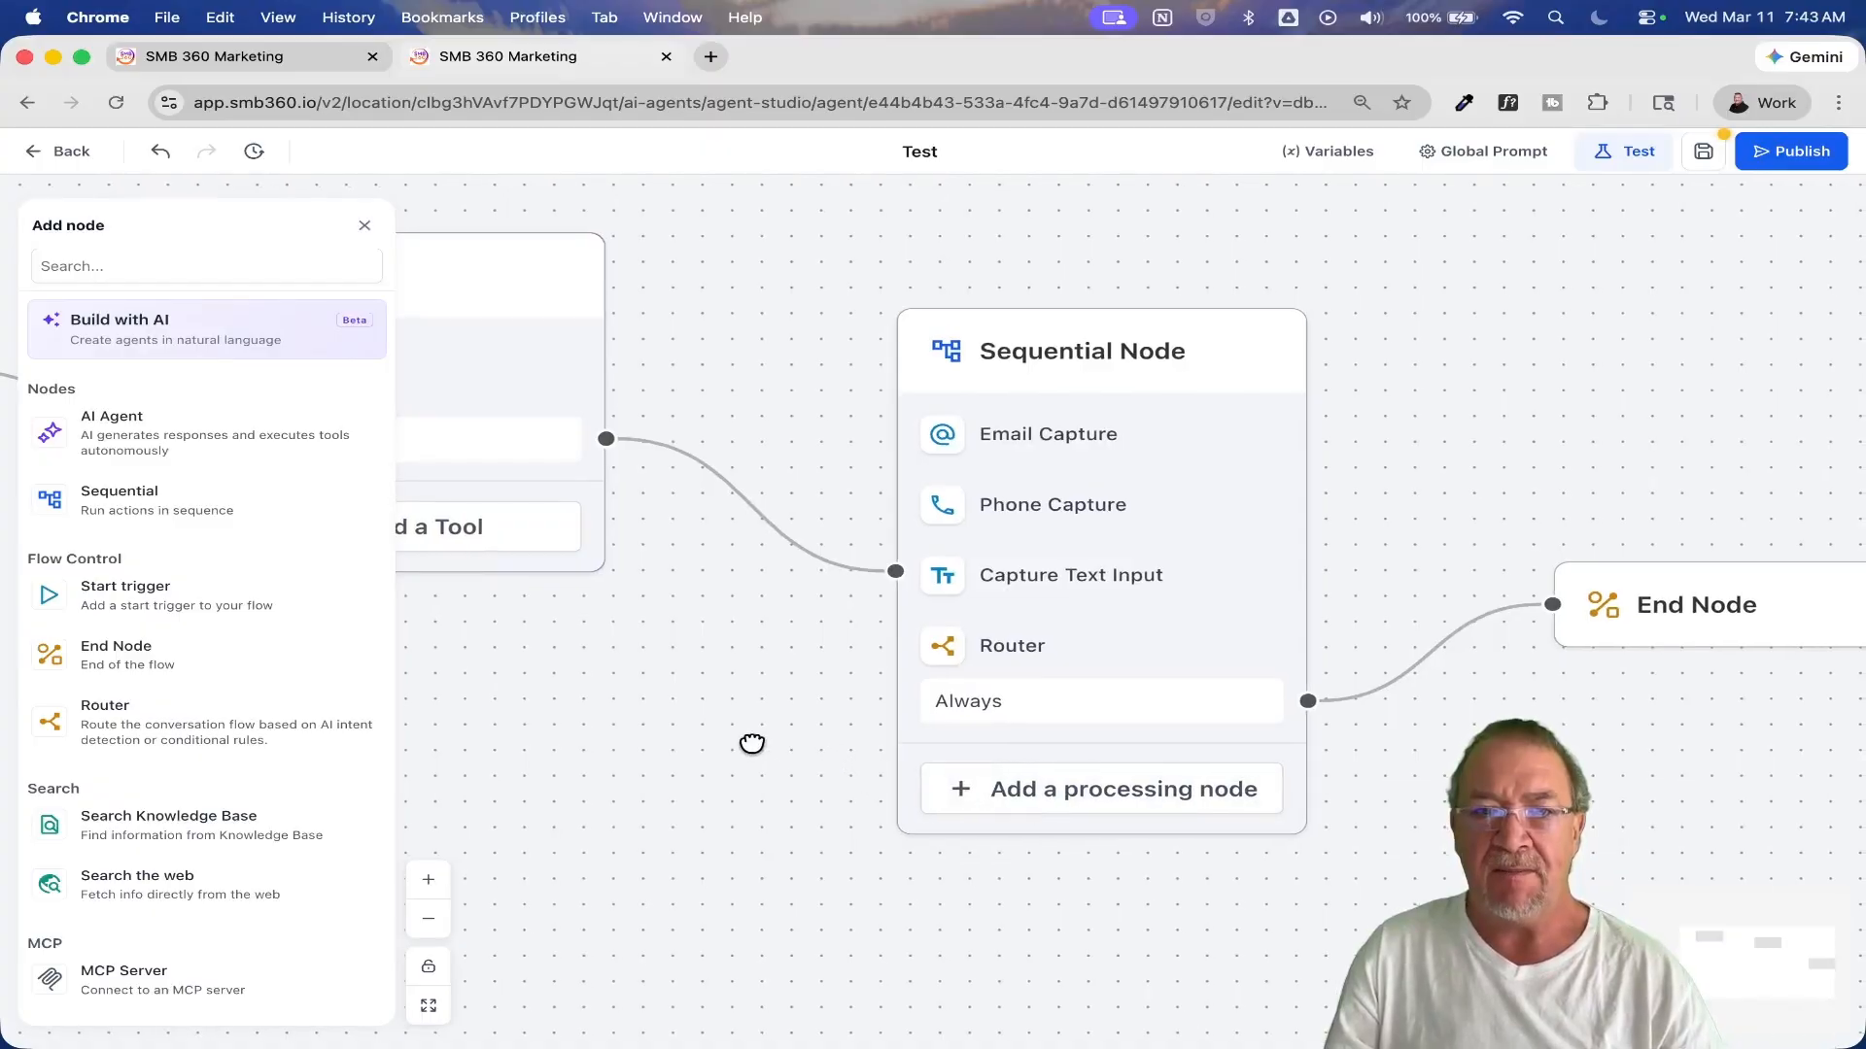
Step: Add an API Call to the Sequential Node and remove the Router from that node
{"action": "left_click", "coordinate": [429, 919]}
{"action": "left_click", "coordinate": [429, 921]}
{"action": "left_click", "coordinate": [428, 920]}
{"action": "left_click_drag", "start_coordinate": [691, 775], "coordinate": [1088, 691]}
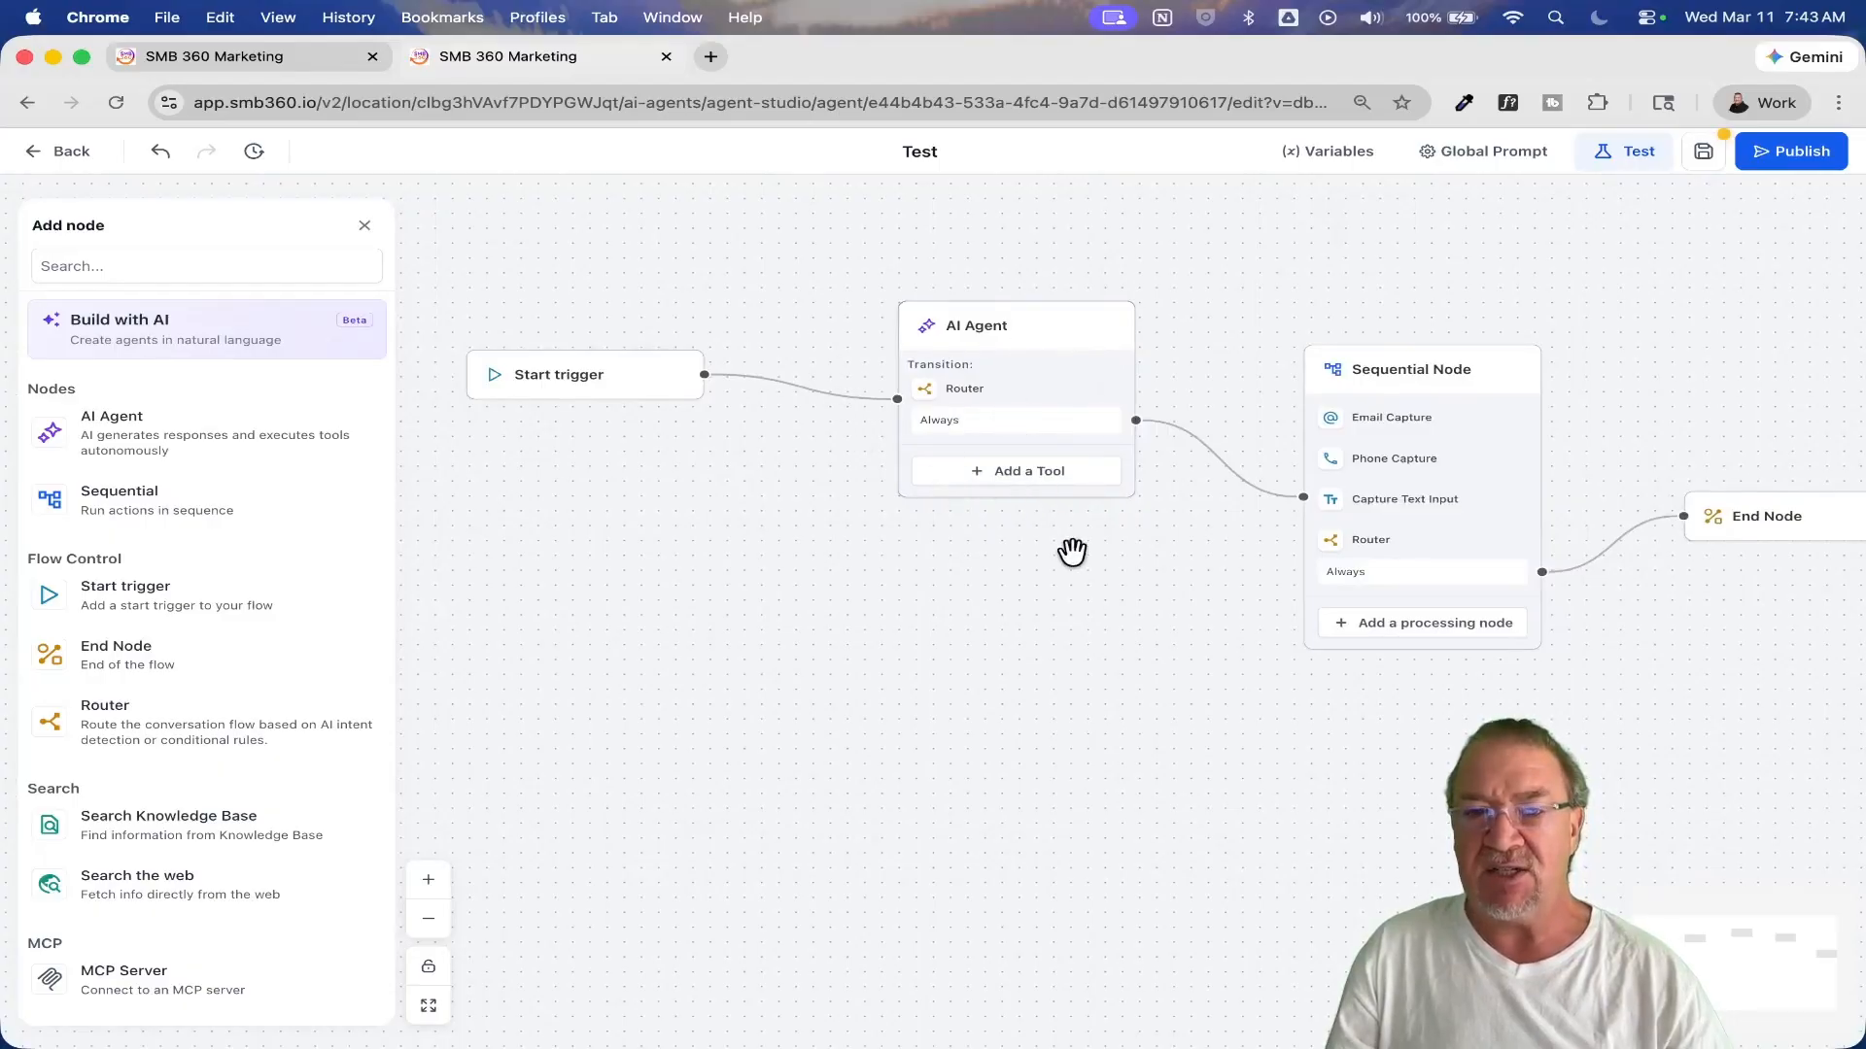
{"action": "left_click_drag", "start_coordinate": [1137, 612], "coordinate": [871, 583]}
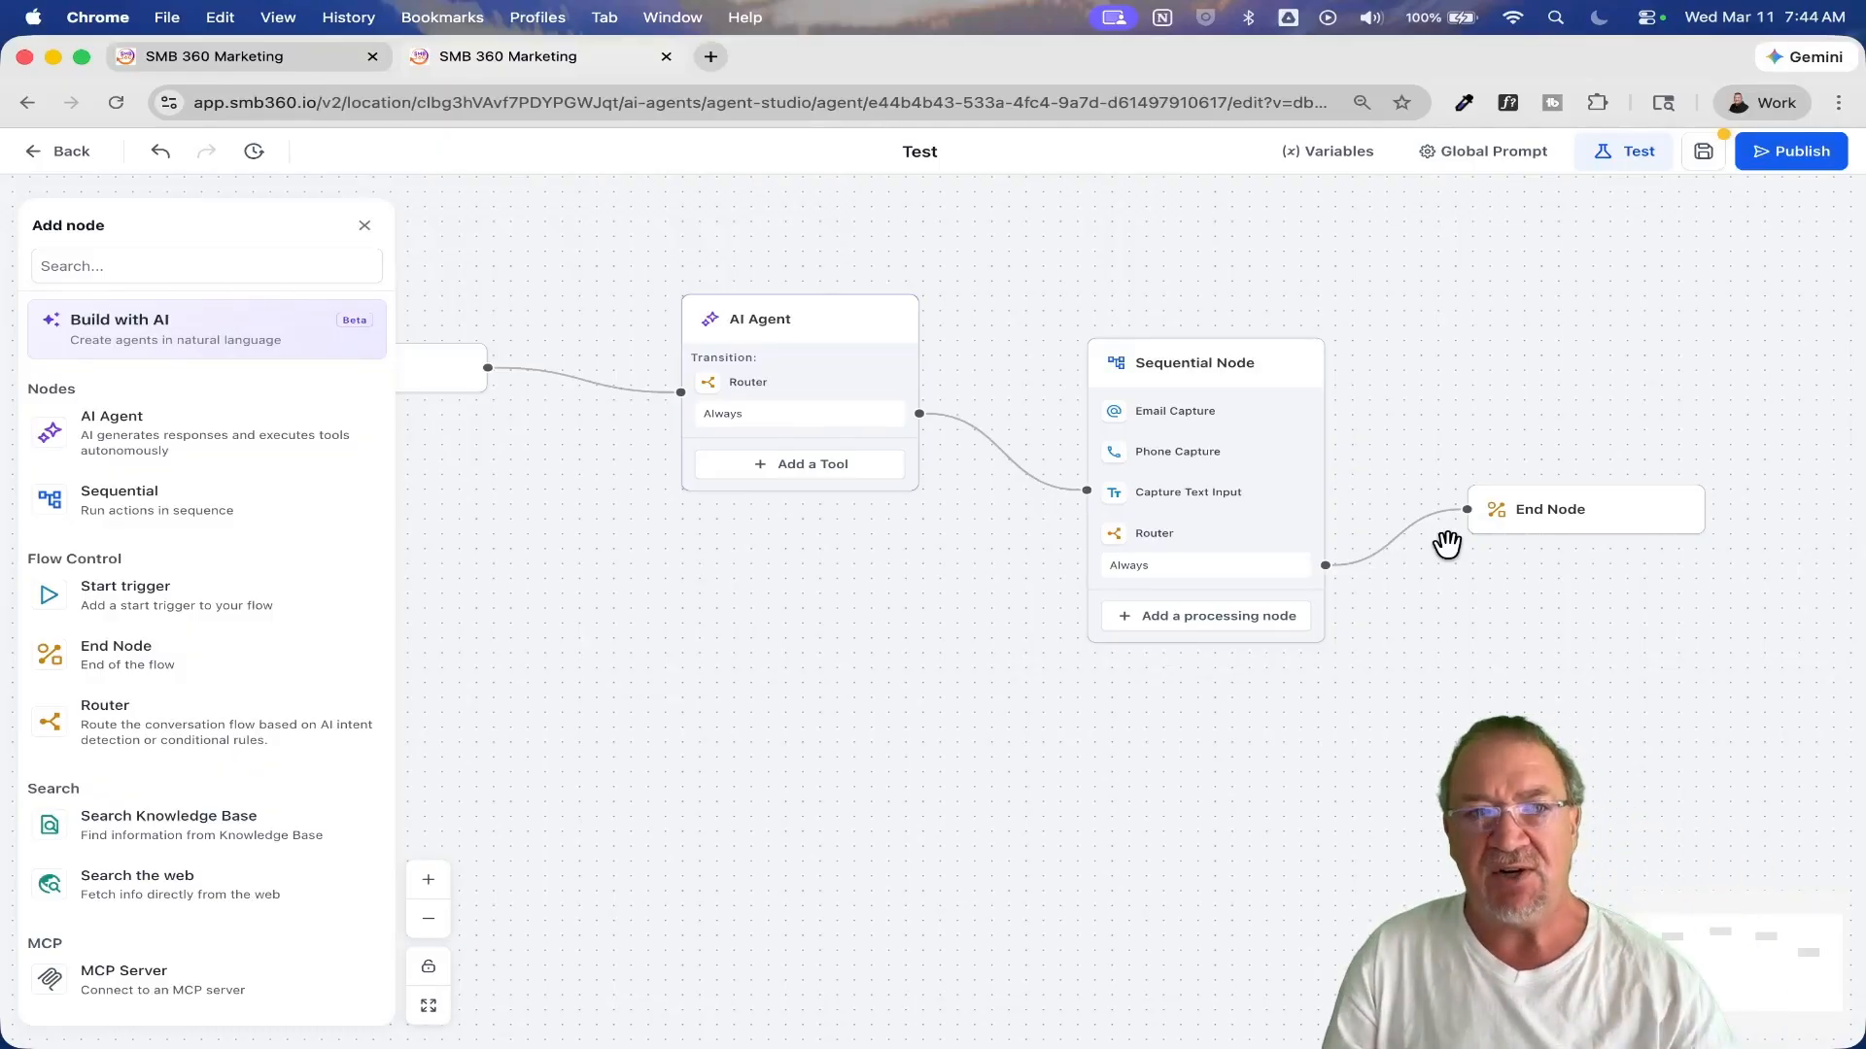
{"action": "scroll", "coordinate": [258, 616], "scroll_direction": "down", "scroll_amount": 8}
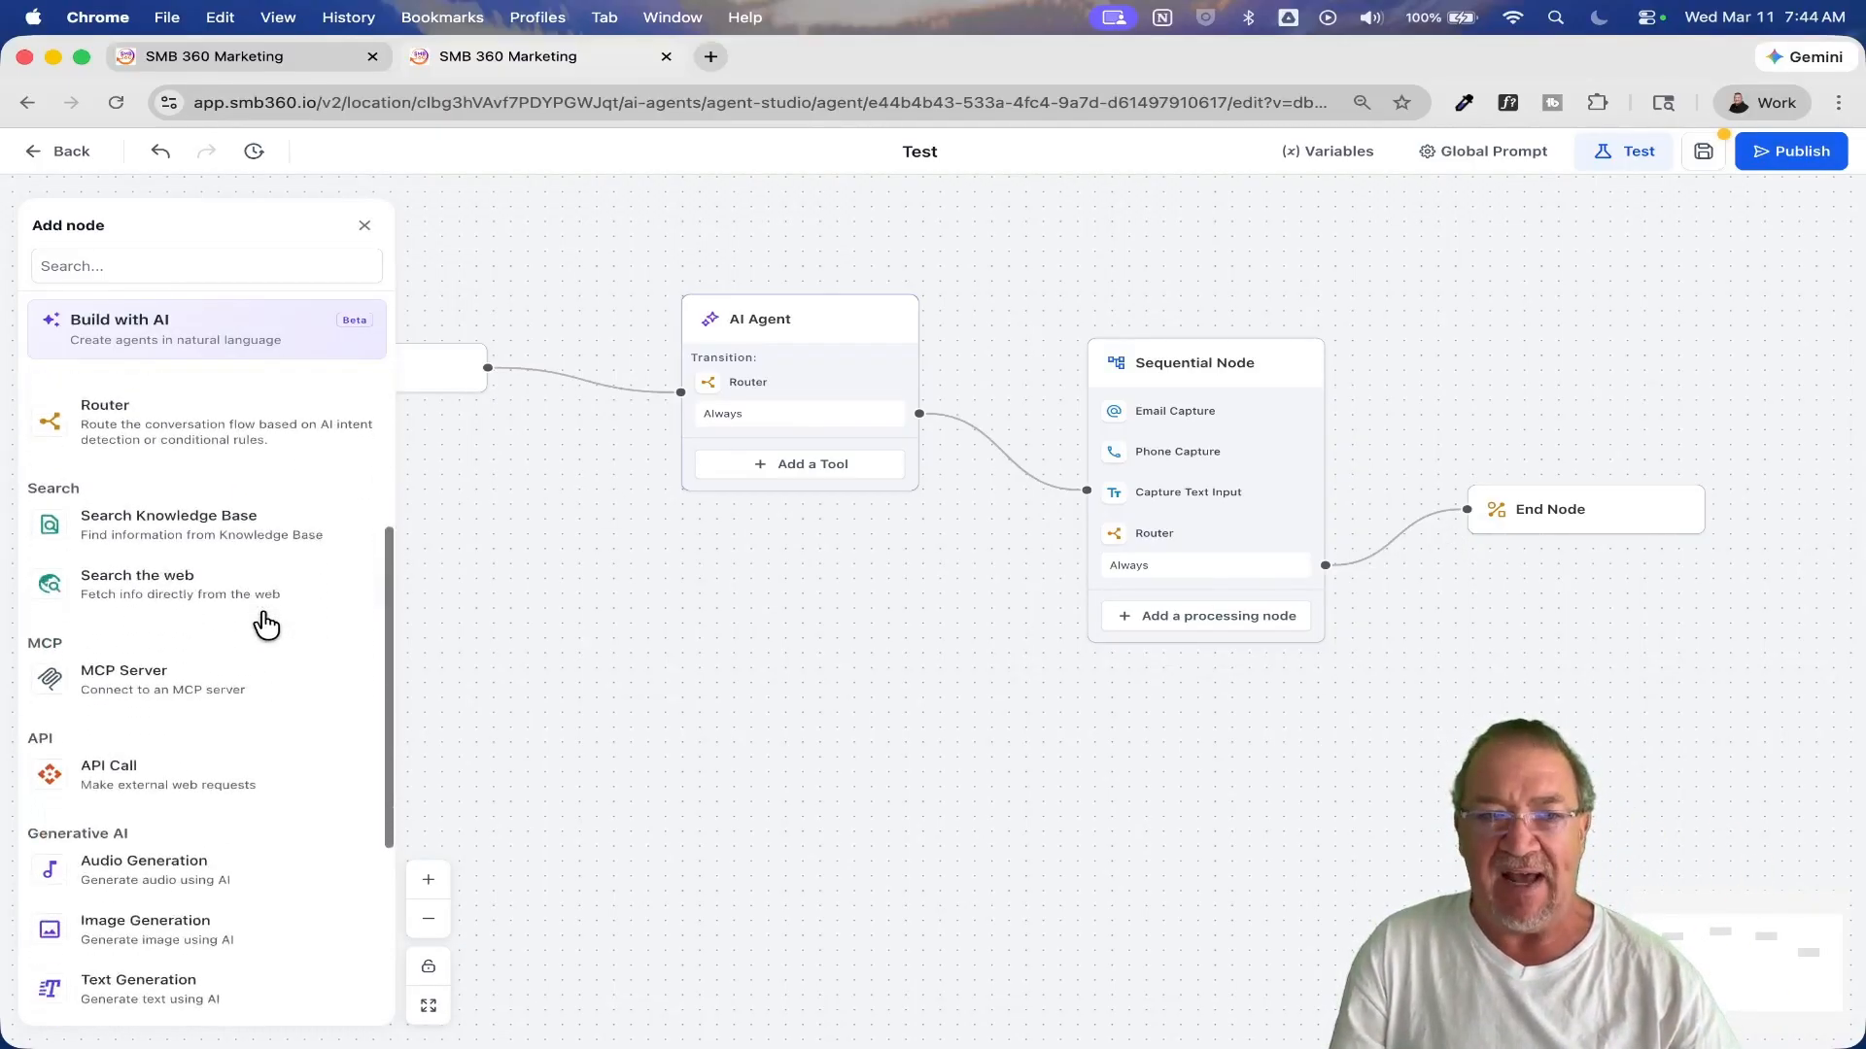
{"action": "scroll", "coordinate": [264, 625], "scroll_direction": "up", "scroll_amount": 1}
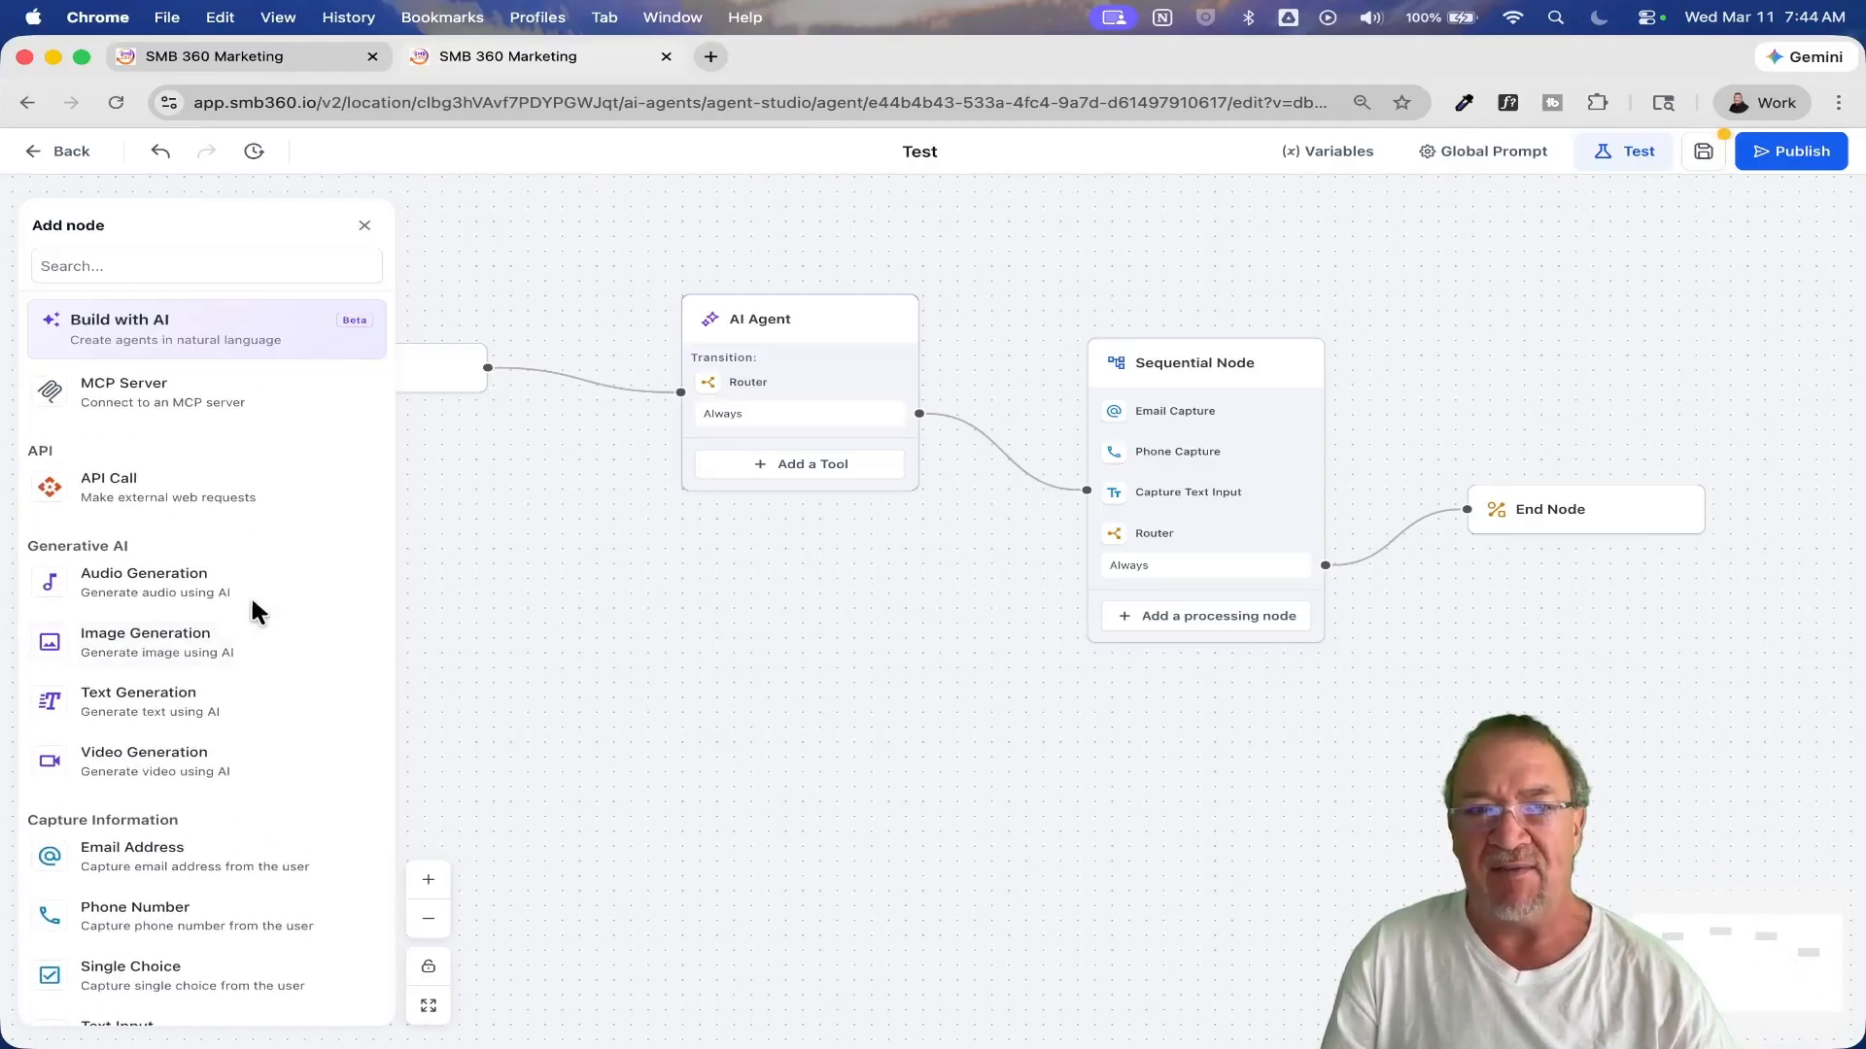
{"action": "left_click_drag", "start_coordinate": [108, 497], "coordinate": [1145, 496]}
{"action": "mouse_move", "coordinate": [1120, 606]}
{"action": "left_mouse_down"}
{"action": "mouse_move", "coordinate": [1118, 560]}
{"action": "mouse_move", "coordinate": [1107, 597]}
{"action": "left_mouse_up"}
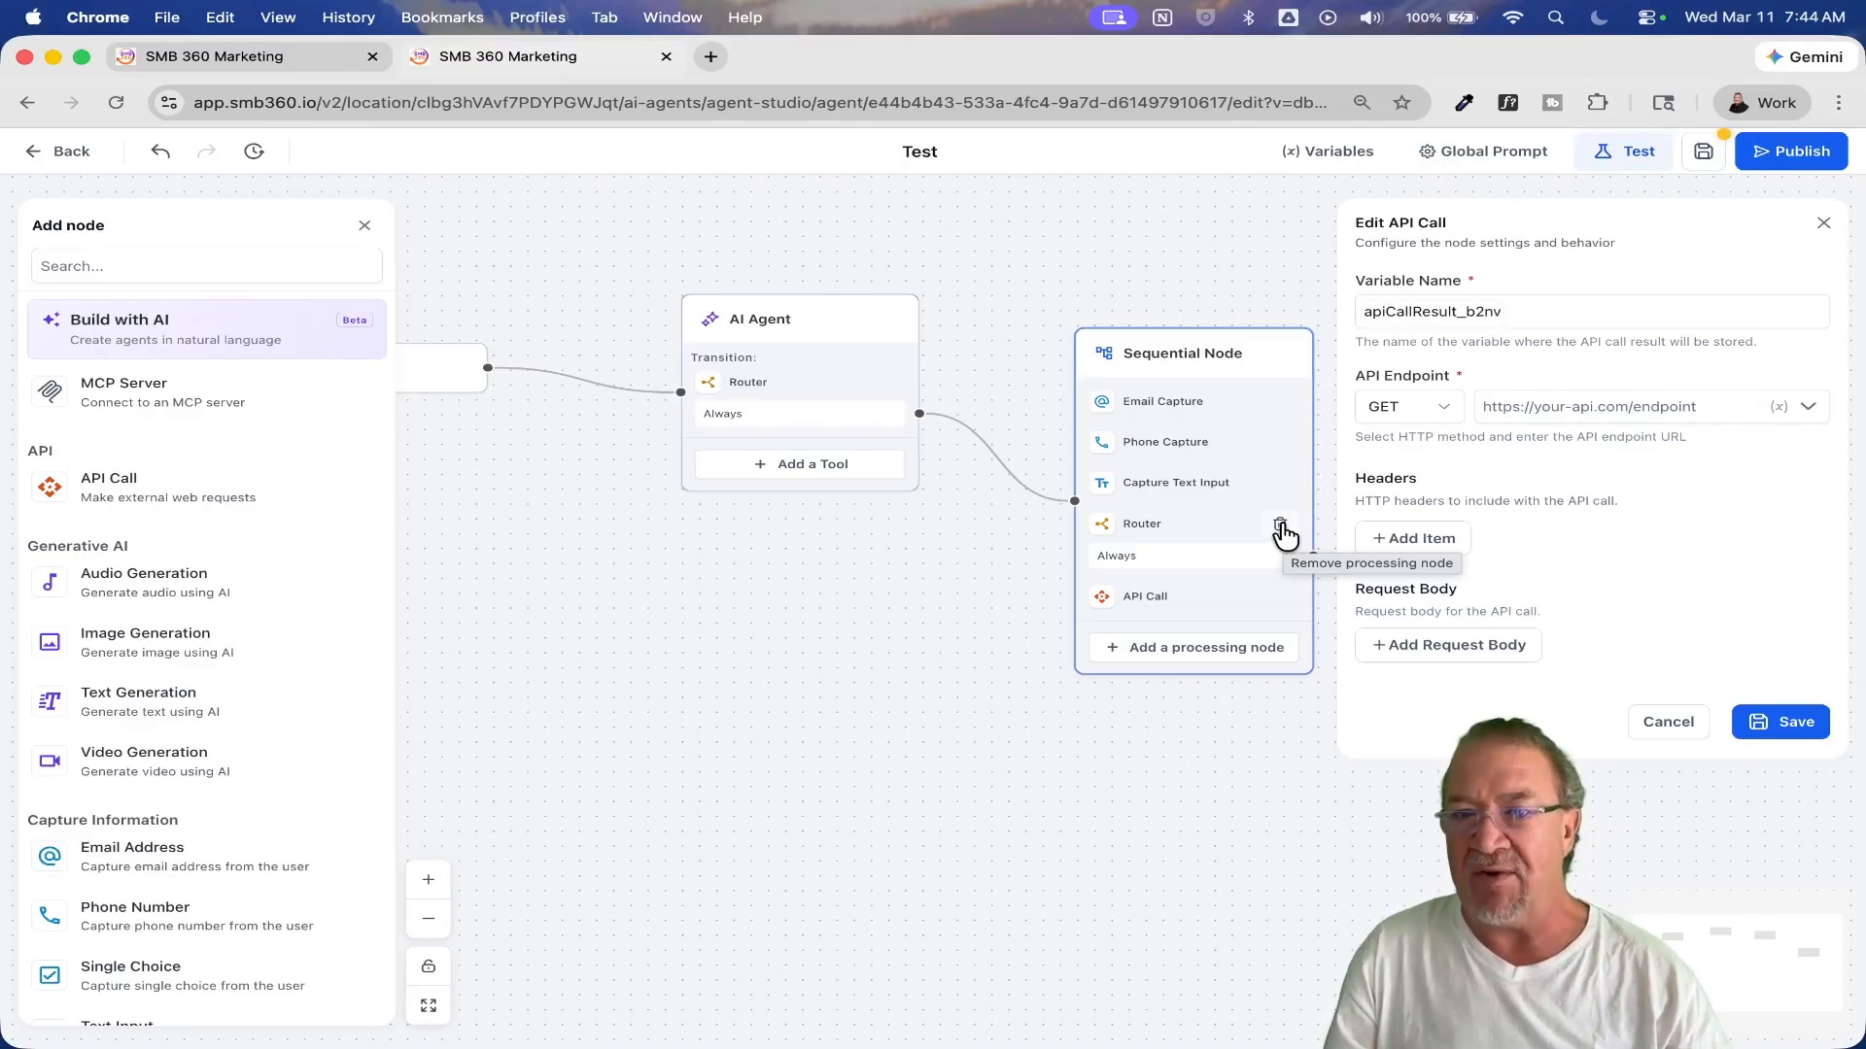
{"action": "left_click", "coordinate": [1280, 528]}
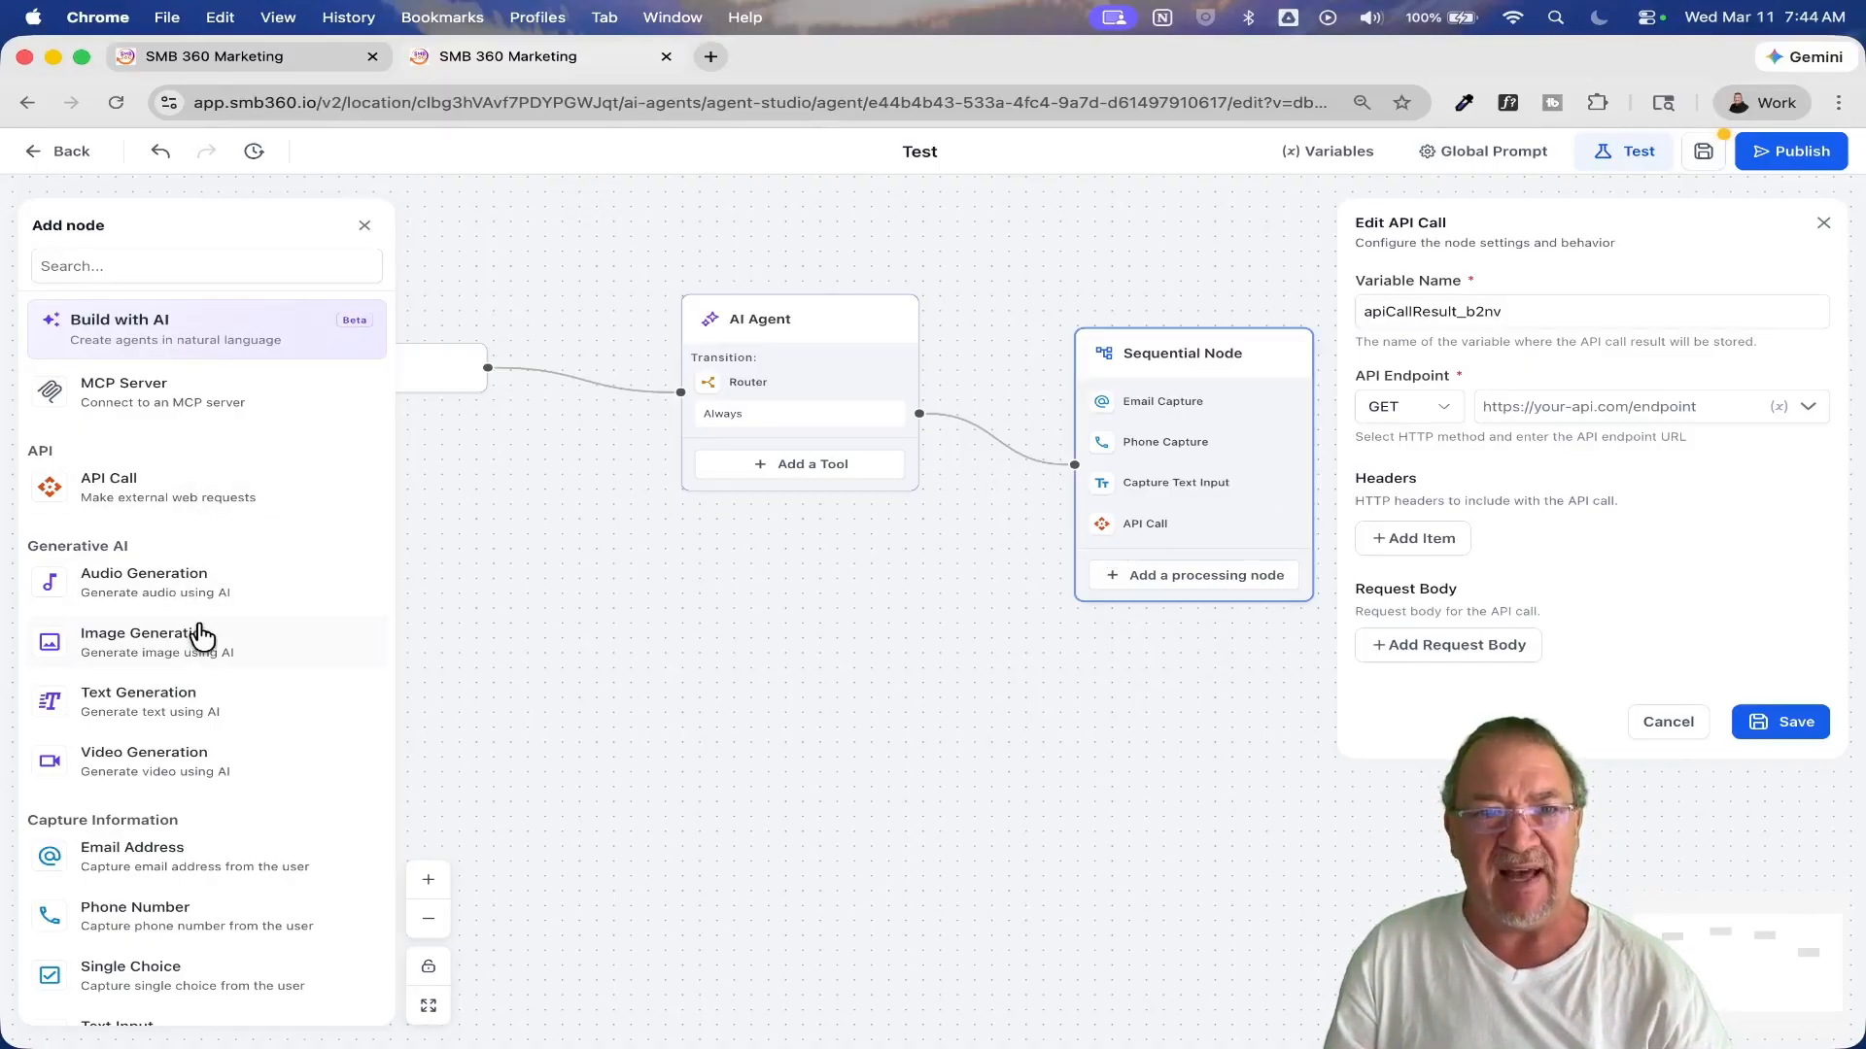
Step: Add a Conditional Router with No conditions below the Sequential Node's API Call, save it, and connect its Always output to the End Node
{"action": "scroll", "coordinate": [201, 636], "scroll_direction": "up", "scroll_amount": 5}
{"action": "left_click_drag", "start_coordinate": [113, 587], "coordinate": [1106, 556]}
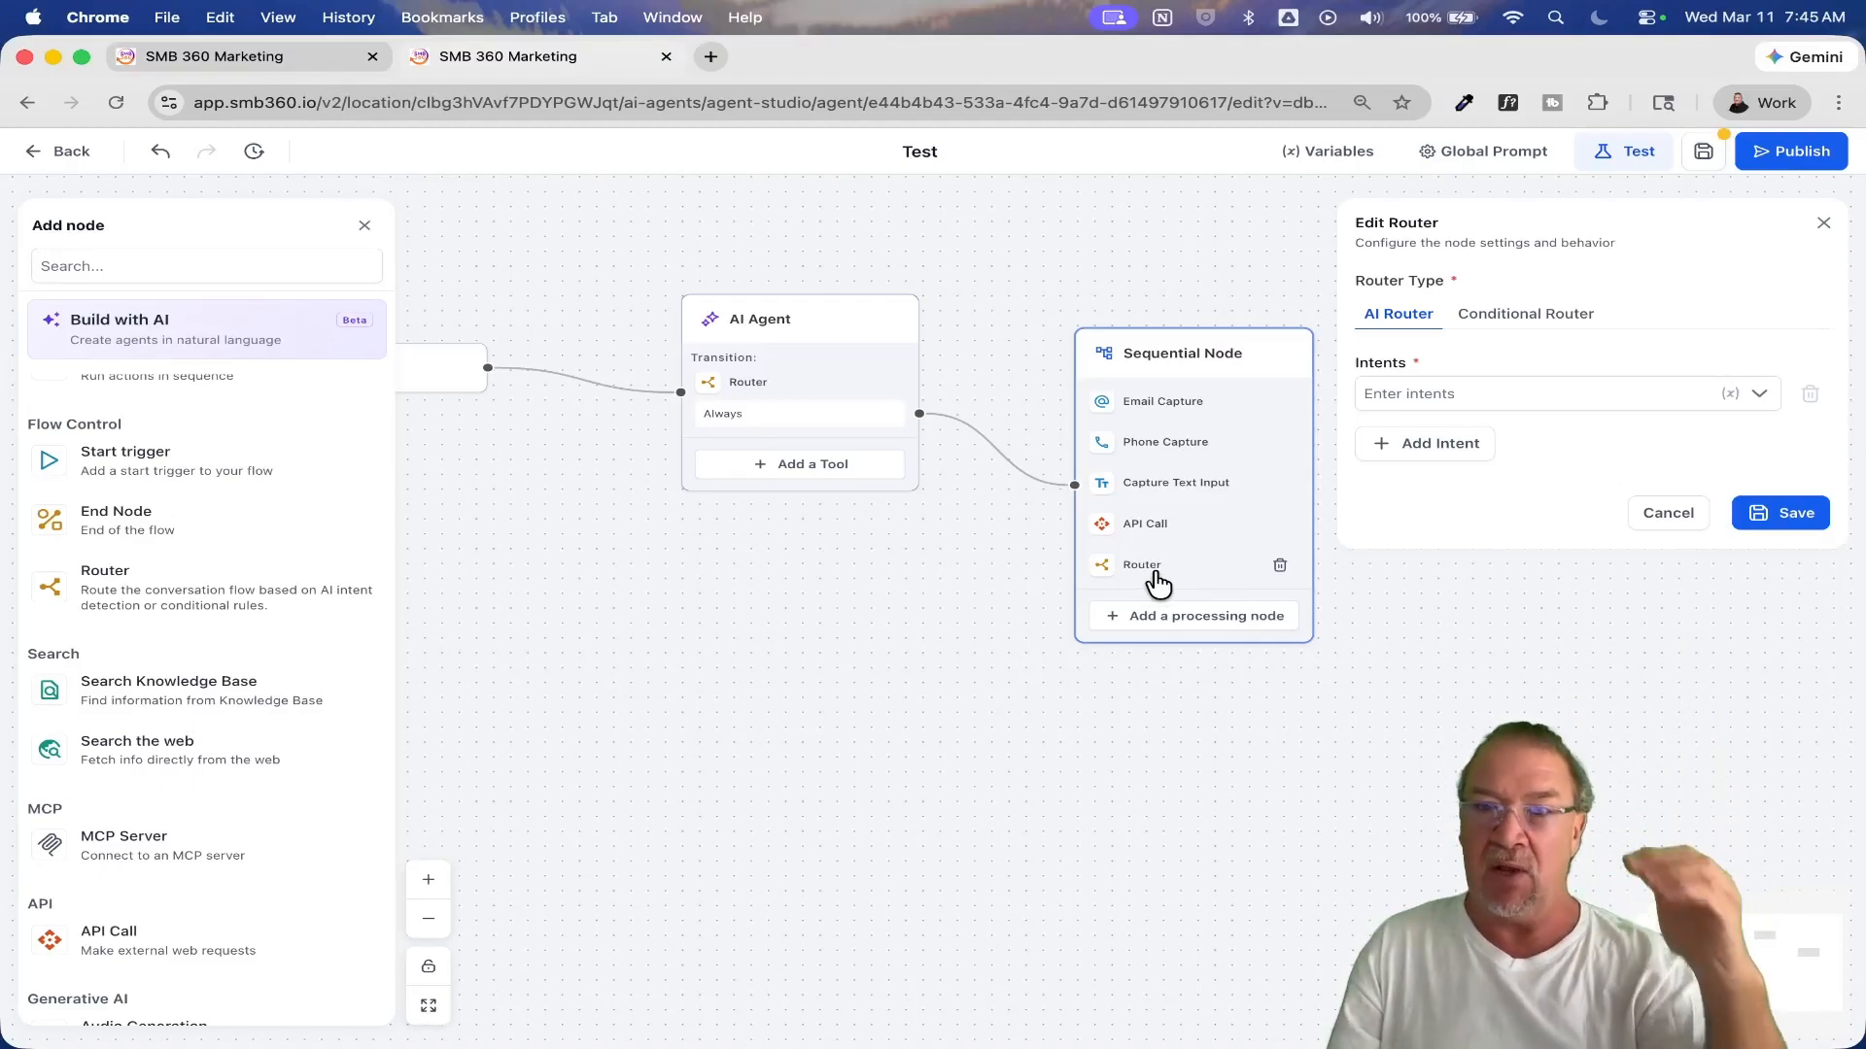
{"action": "left_click", "coordinate": [1553, 323]}
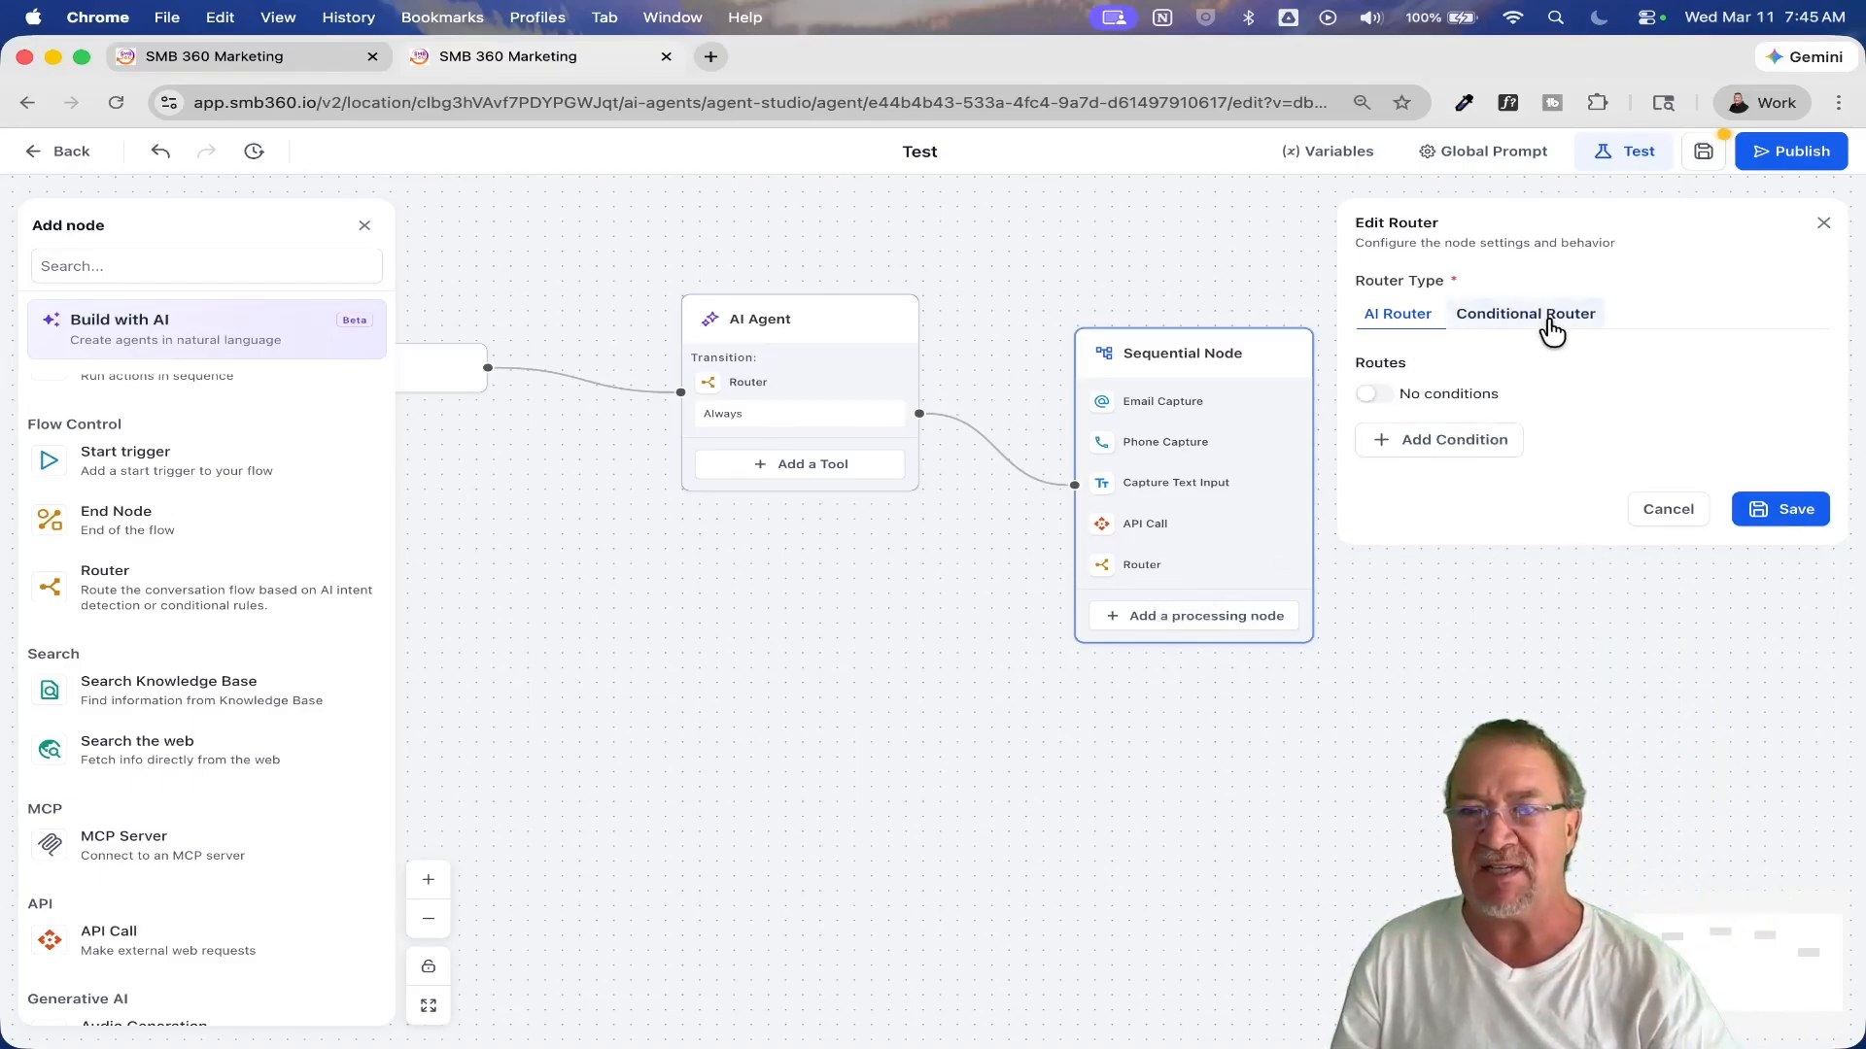
{"action": "left_click", "coordinate": [1366, 404]}
{"action": "left_click", "coordinate": [1780, 503]}
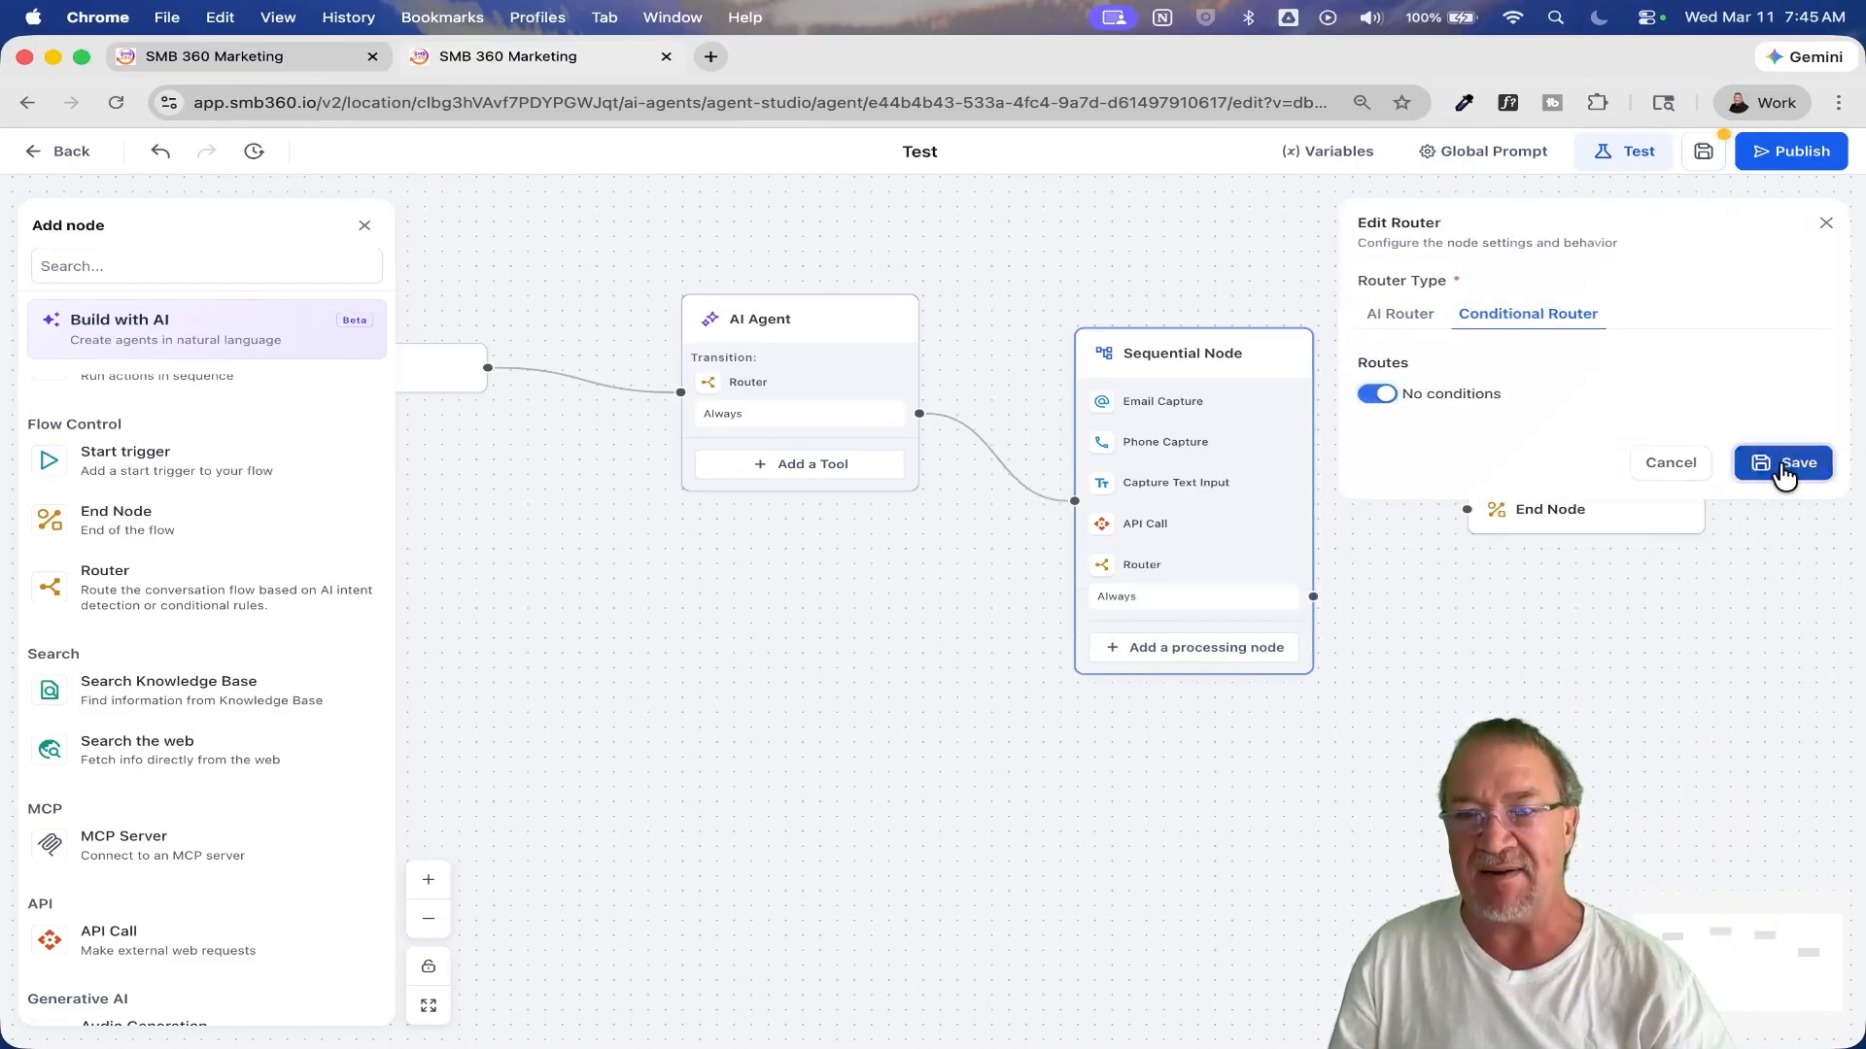
{"action": "left_click_drag", "start_coordinate": [1313, 595], "coordinate": [1468, 510]}
Step: Review the API Call's settings and HTTP method options, try POST as the method, and discard the change
{"action": "left_click", "coordinate": [1144, 526]}
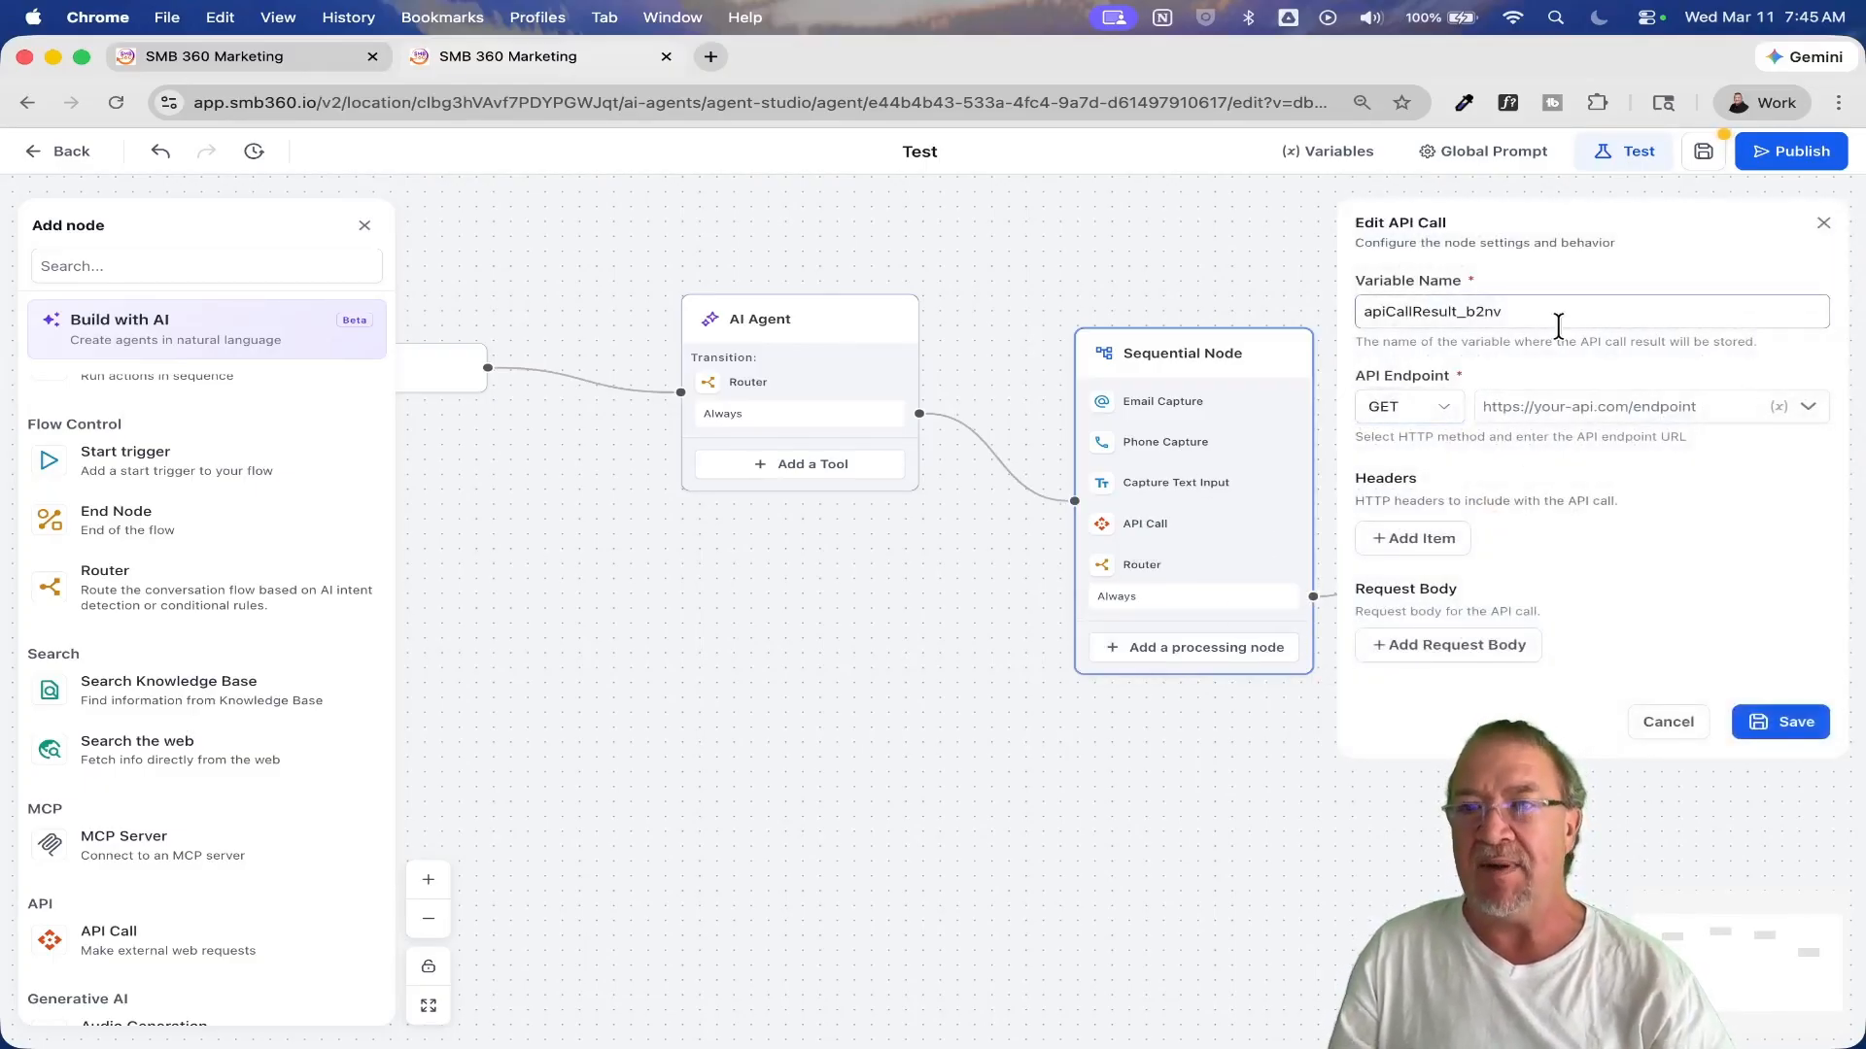
{"action": "left_click", "coordinate": [1438, 413]}
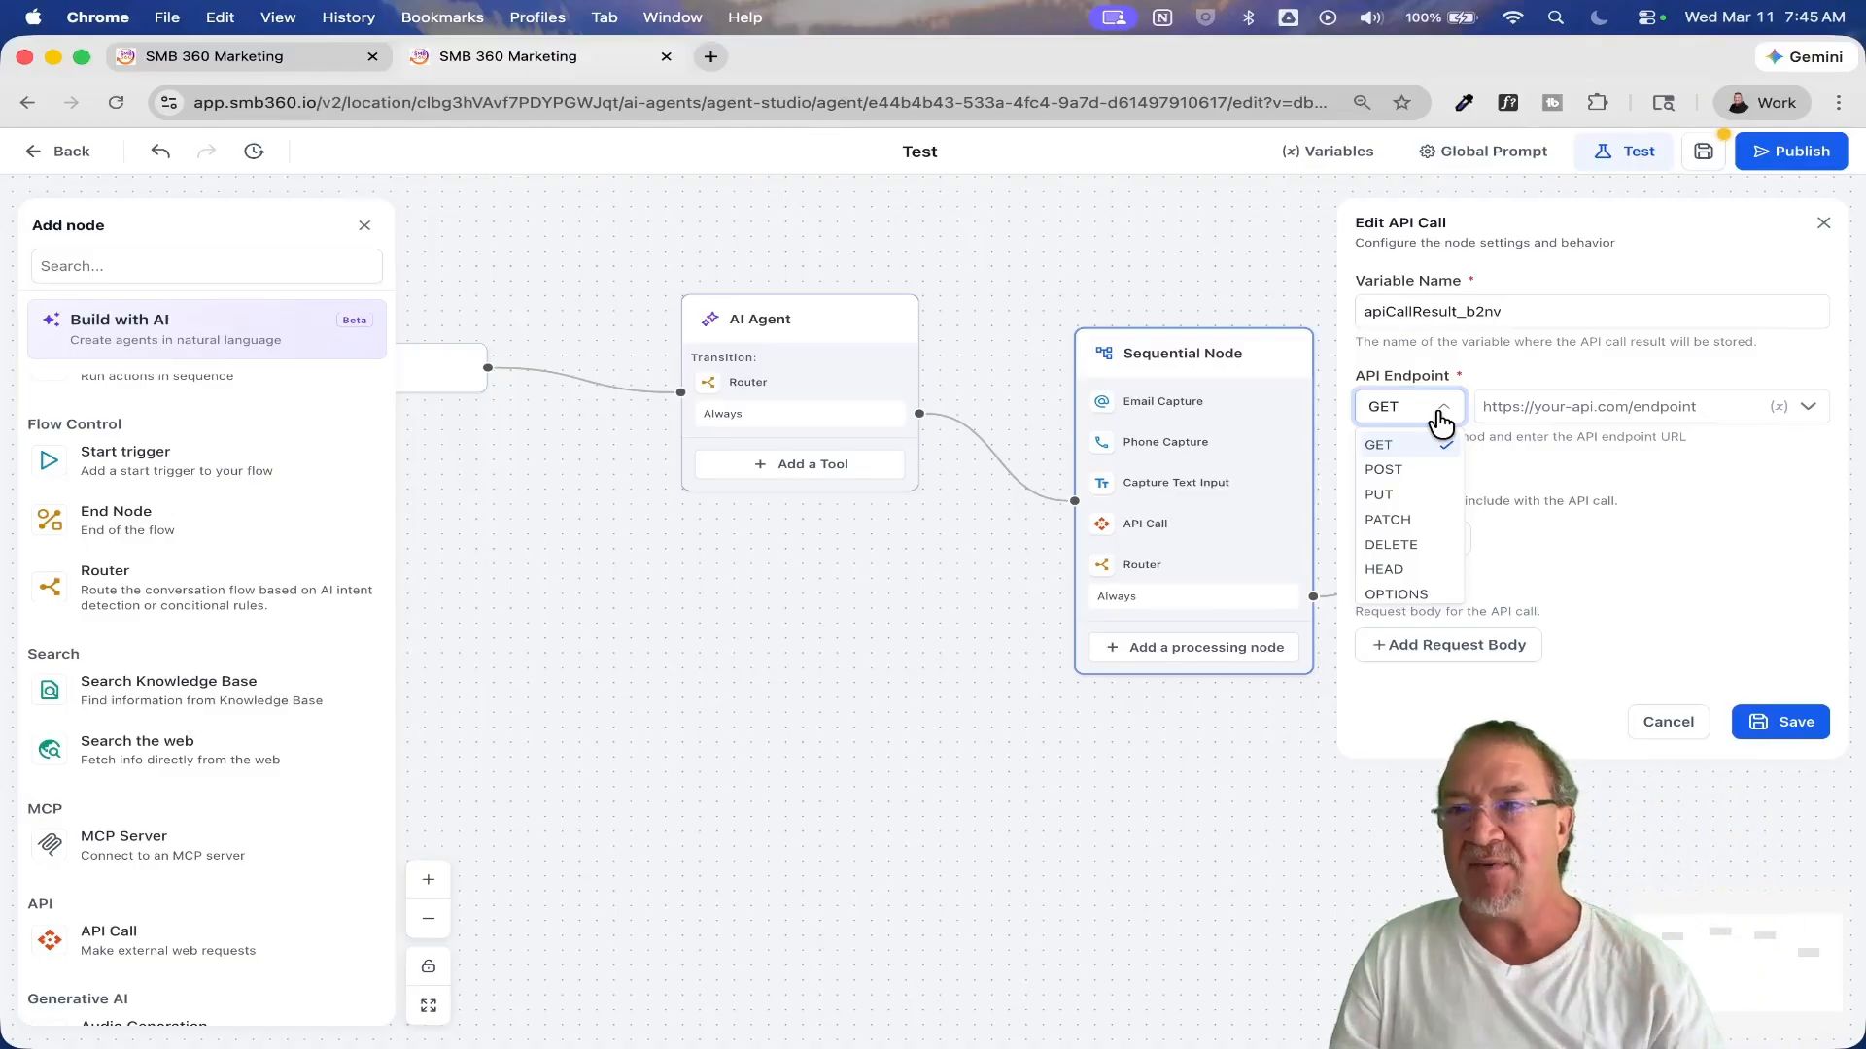
{"action": "left_click", "coordinate": [1703, 545]}
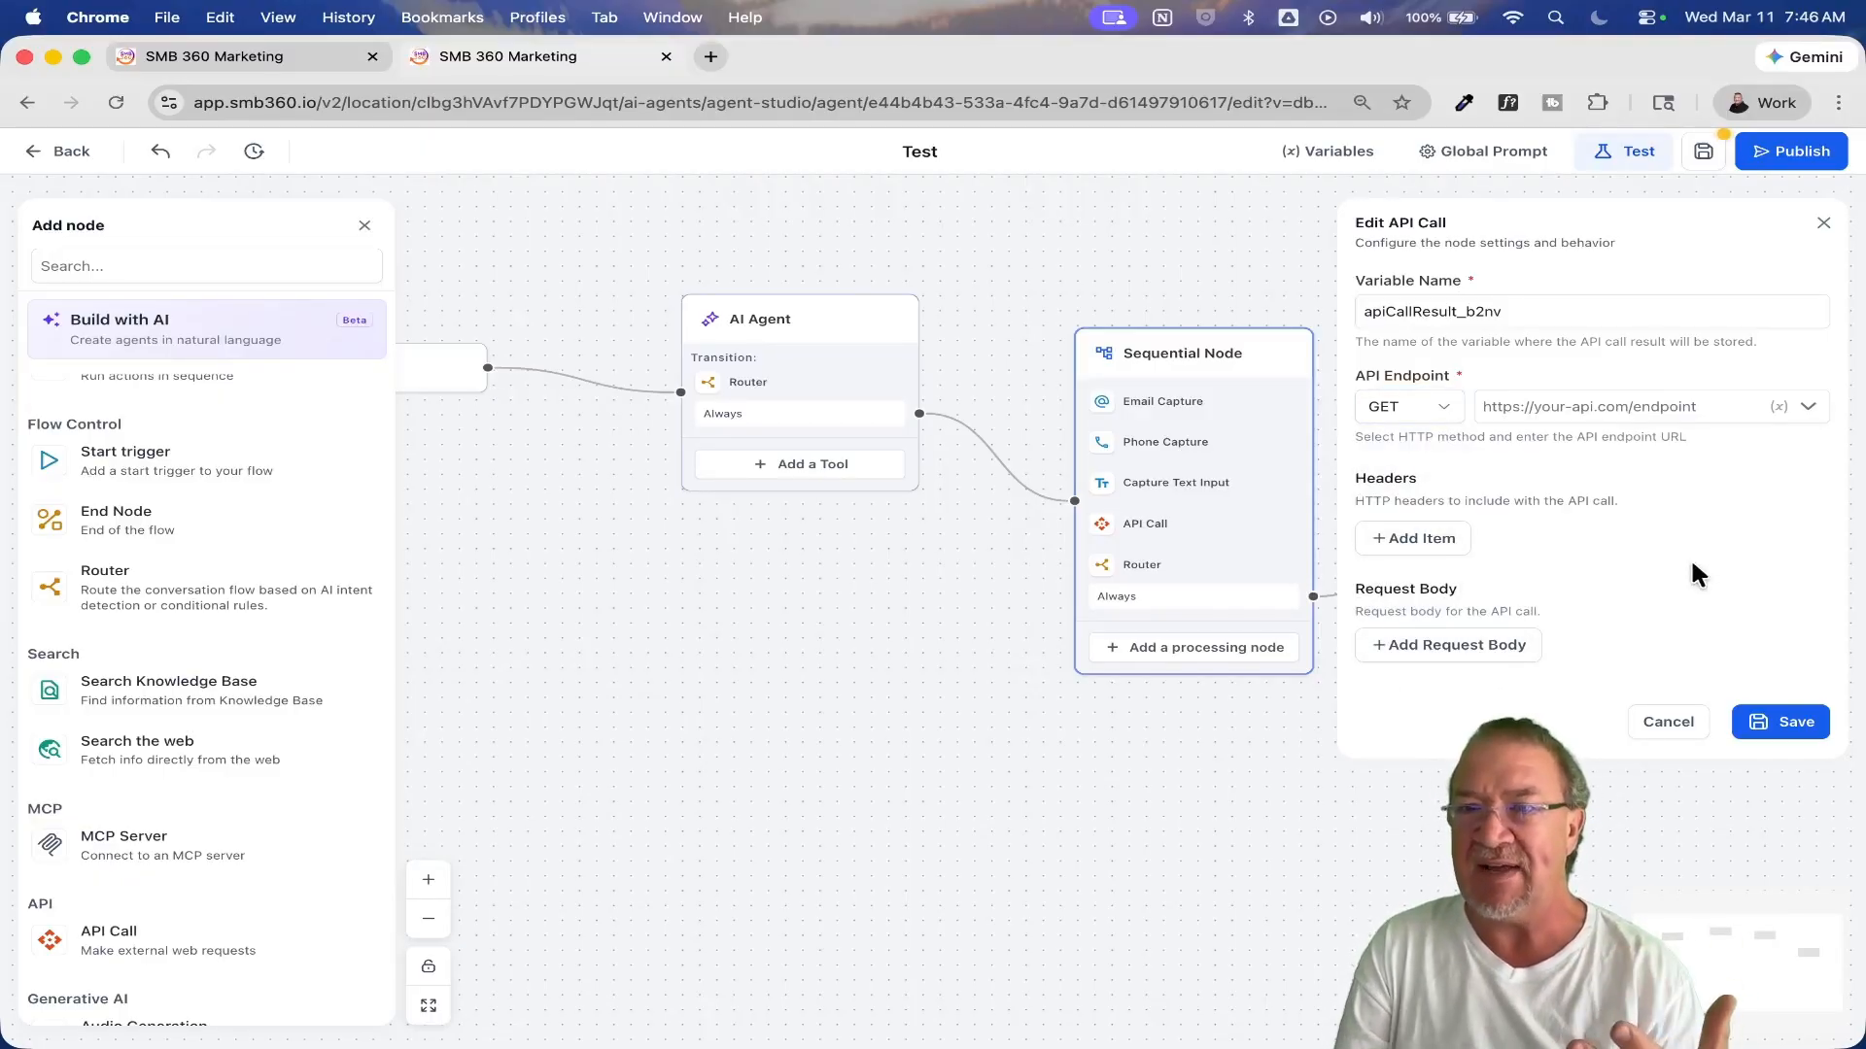
{"action": "left_click", "coordinate": [1441, 419]}
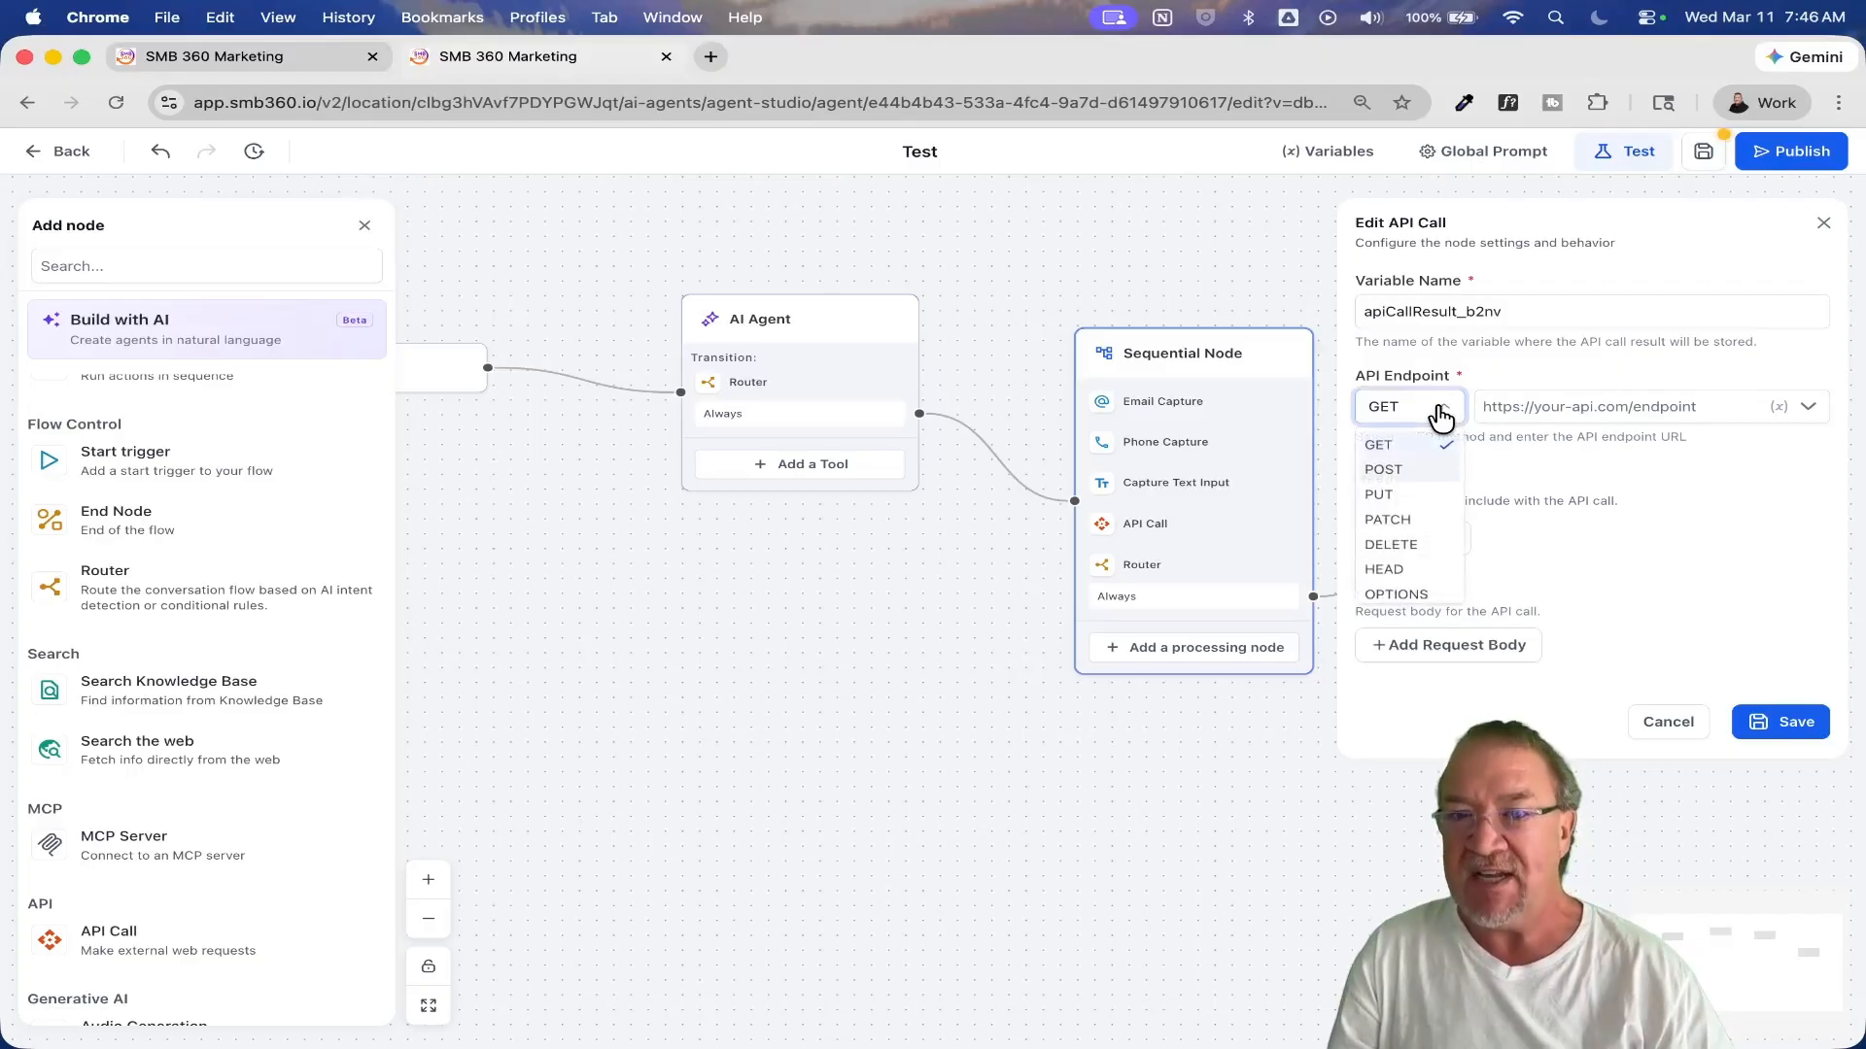
{"action": "left_click", "coordinate": [1387, 466]}
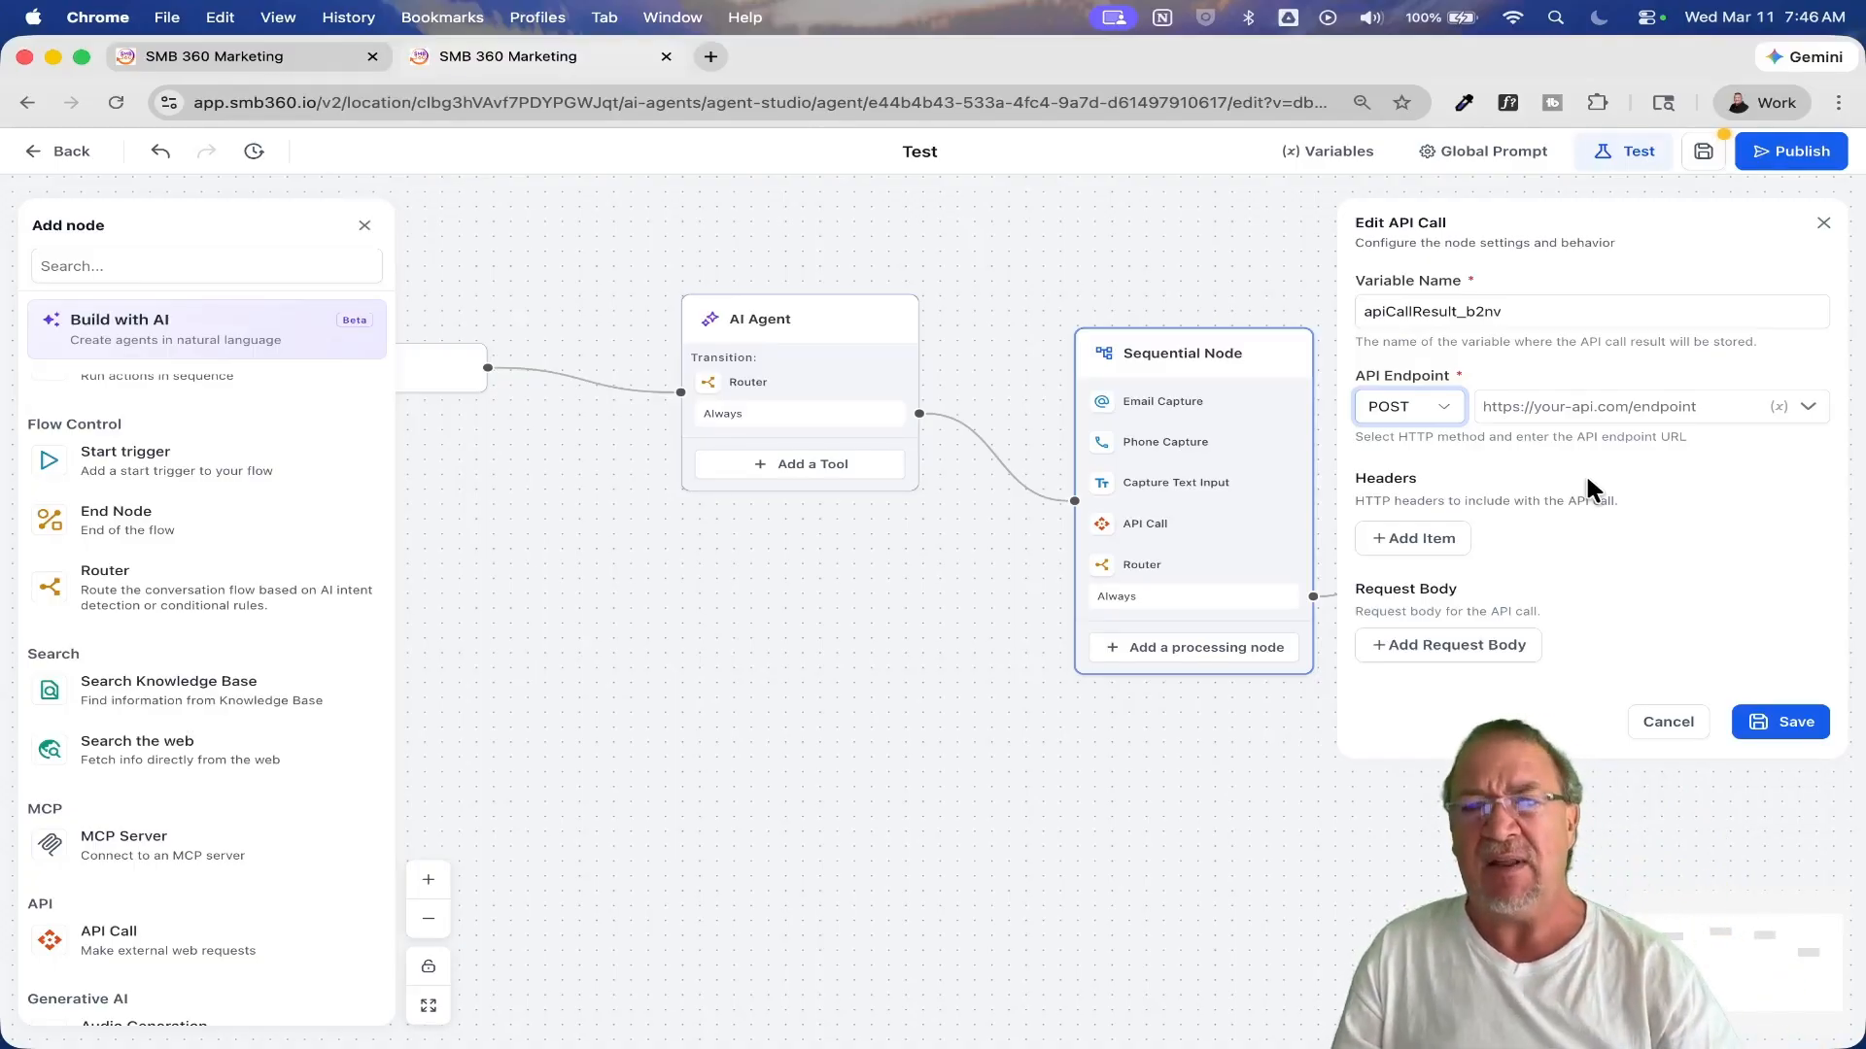
{"action": "left_click", "coordinate": [1655, 721]}
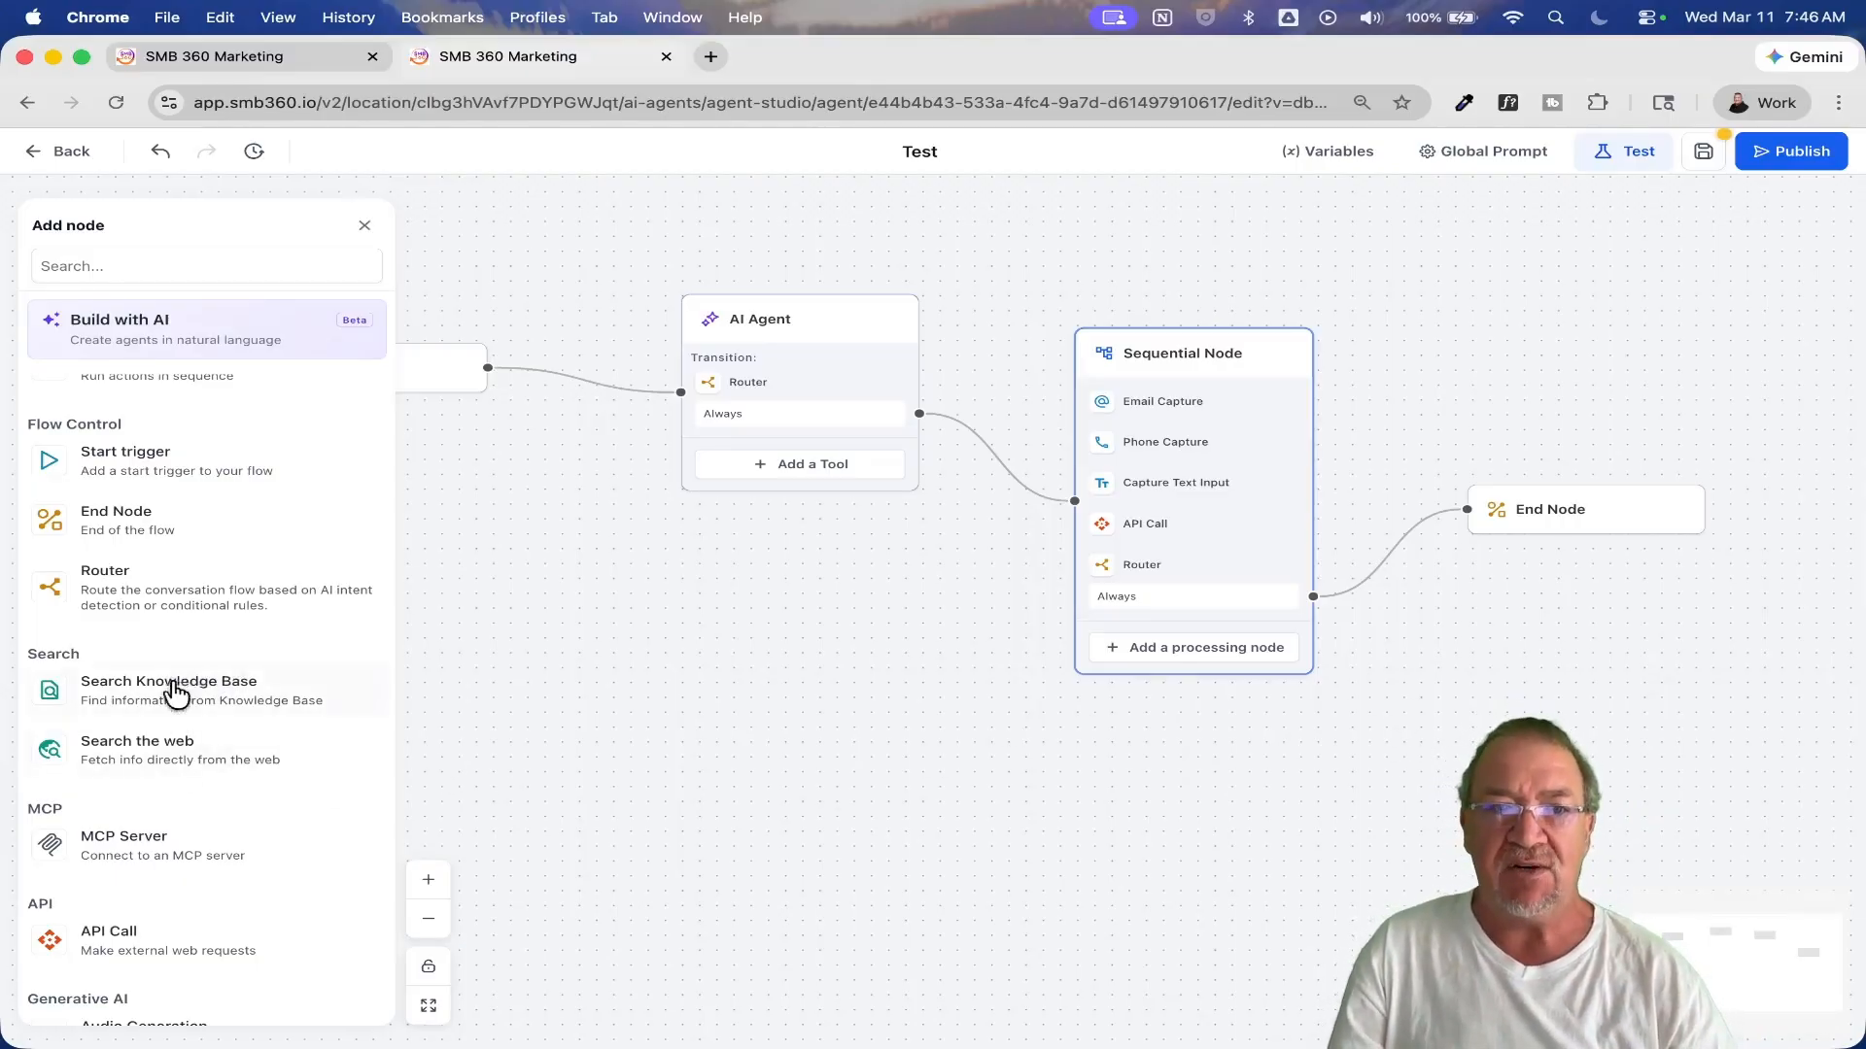
Step: Save the Test agent's flow and return to the agent directory
{"action": "scroll", "coordinate": [204, 845], "scroll_direction": "down", "scroll_amount": 5}
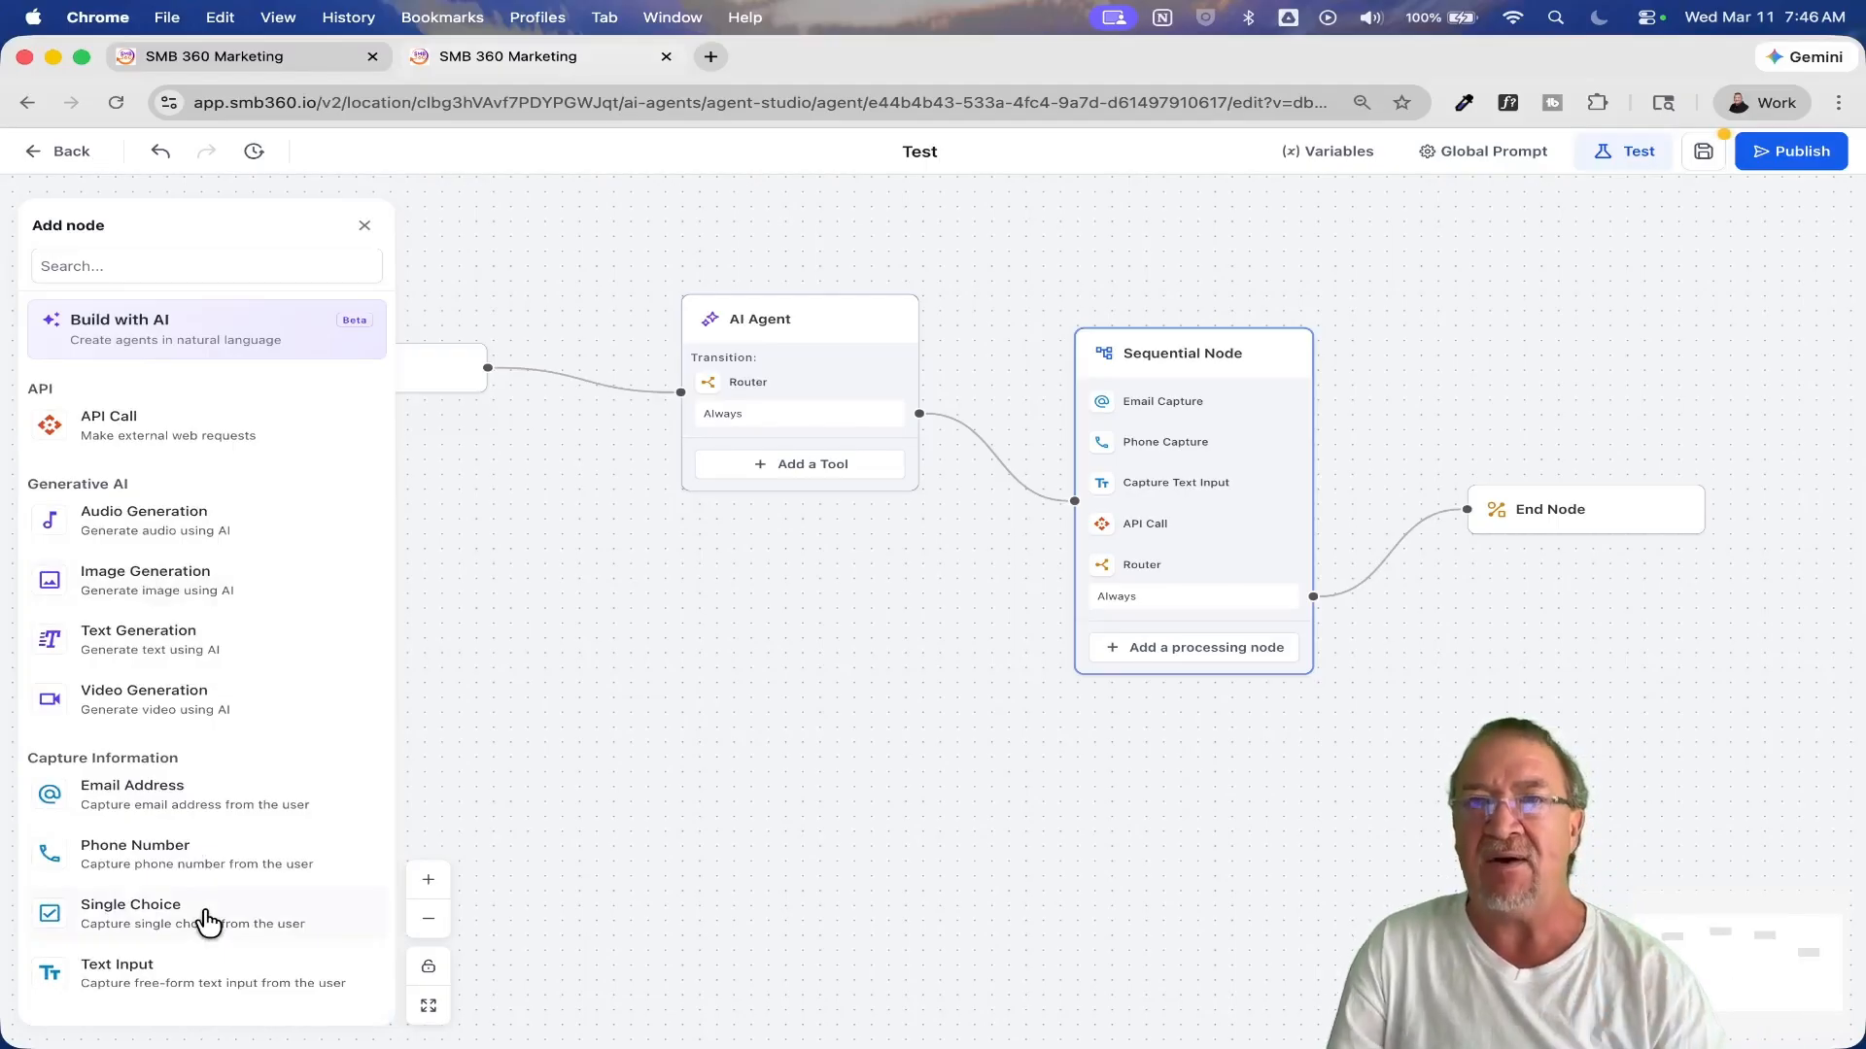
{"action": "left_click", "coordinate": [1703, 154]}
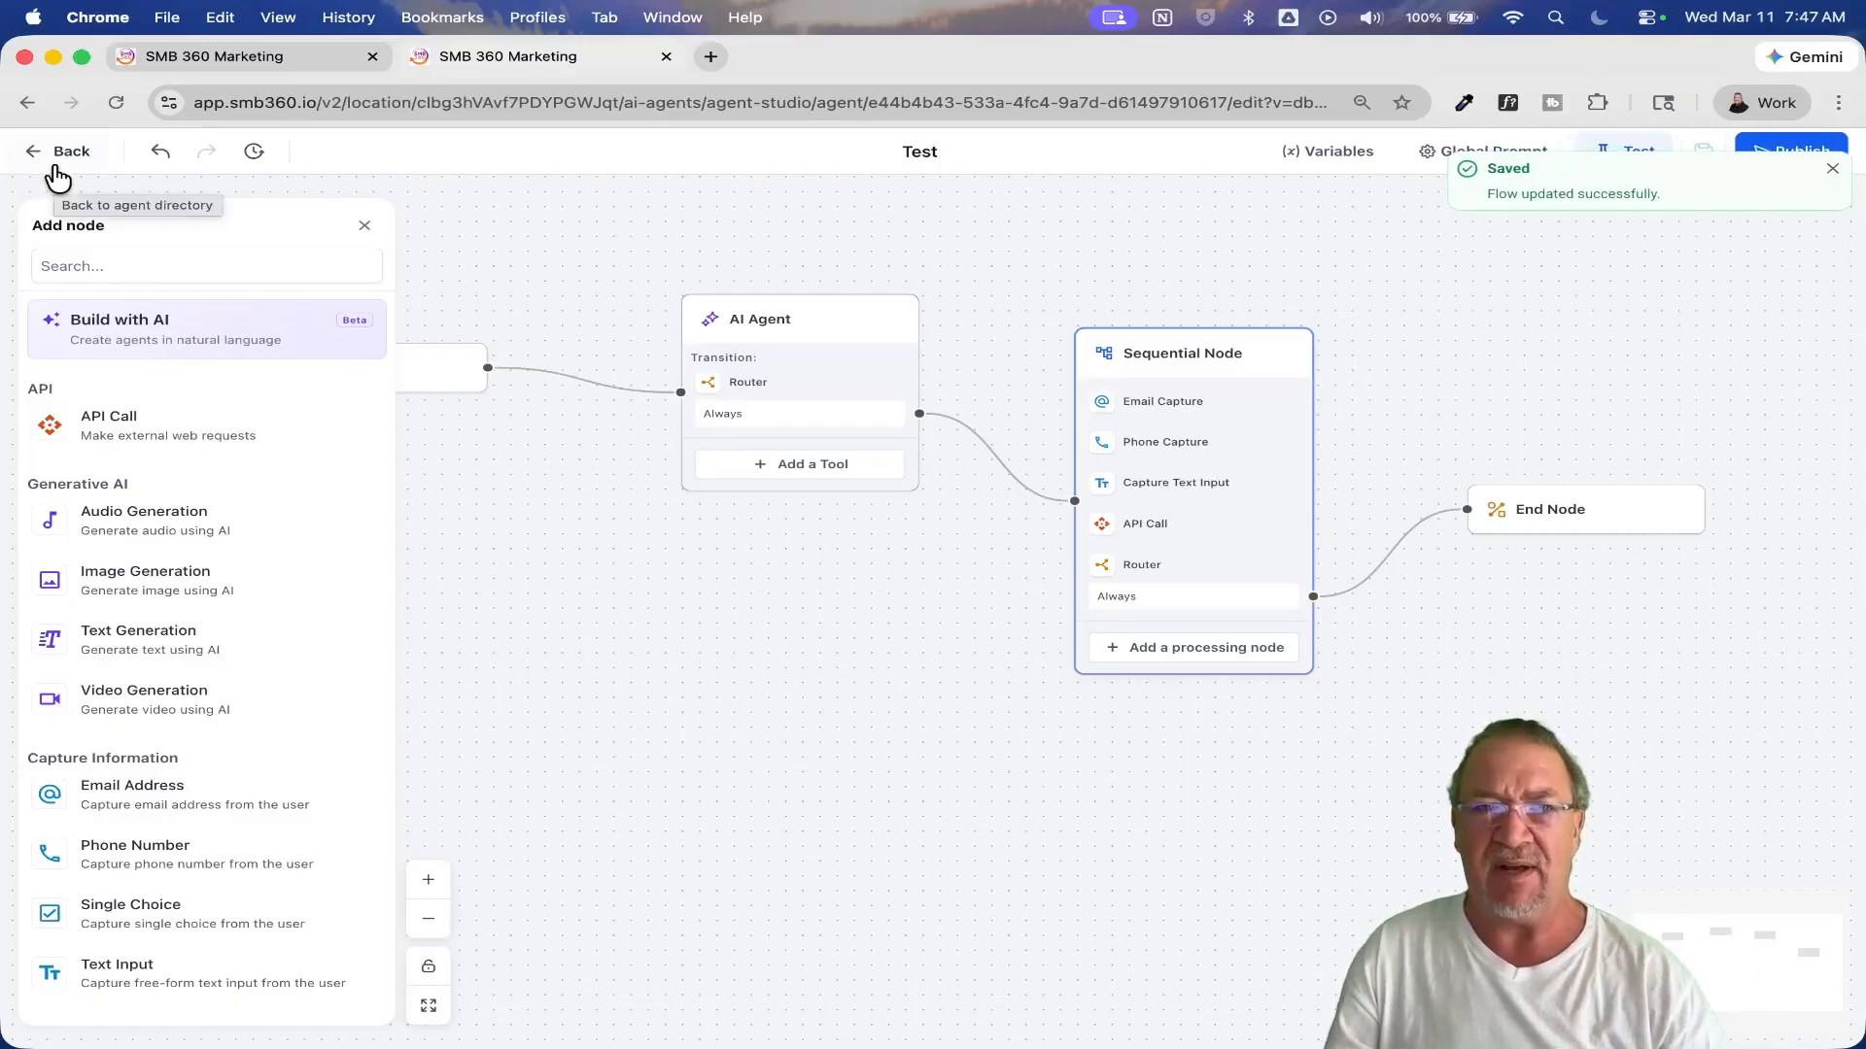
{"action": "left_click", "coordinate": [53, 153]}
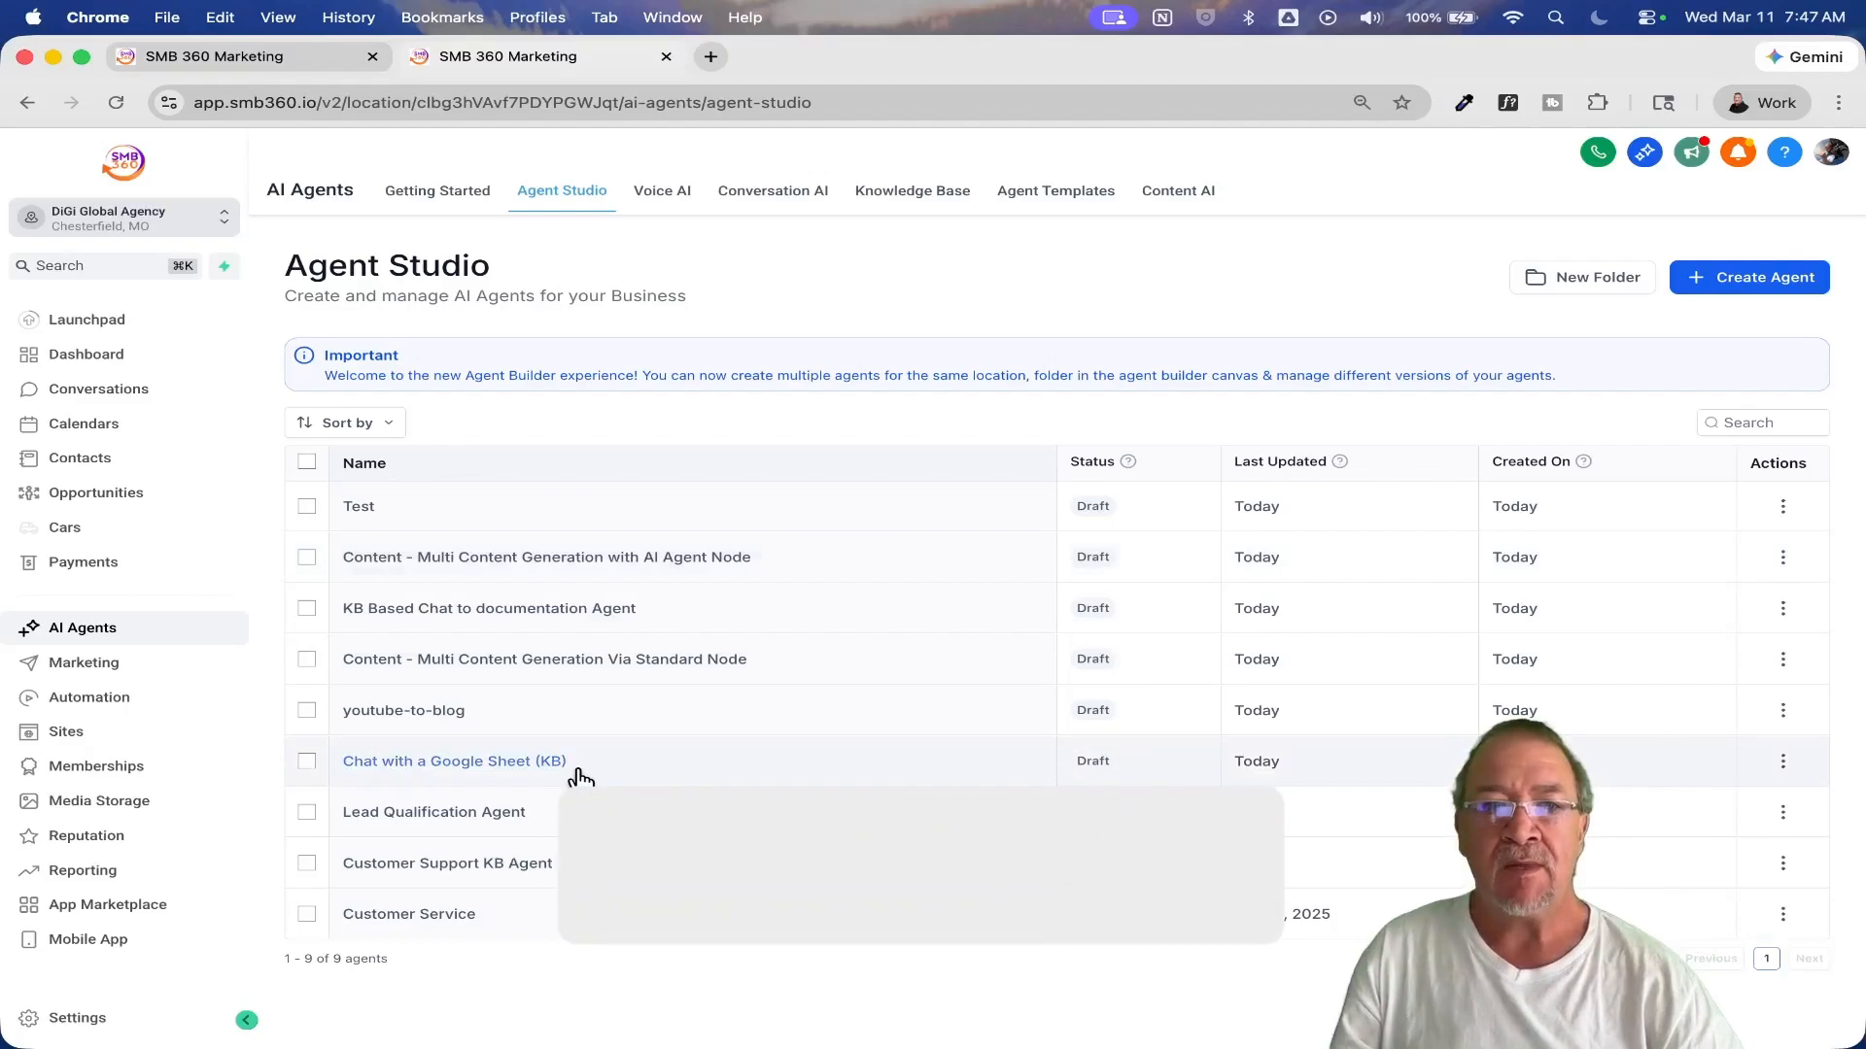
Step: Open the Customer Support KB Agent and read through the Support AI Agent node's expanded prompt
{"action": "left_click", "coordinate": [436, 865]}
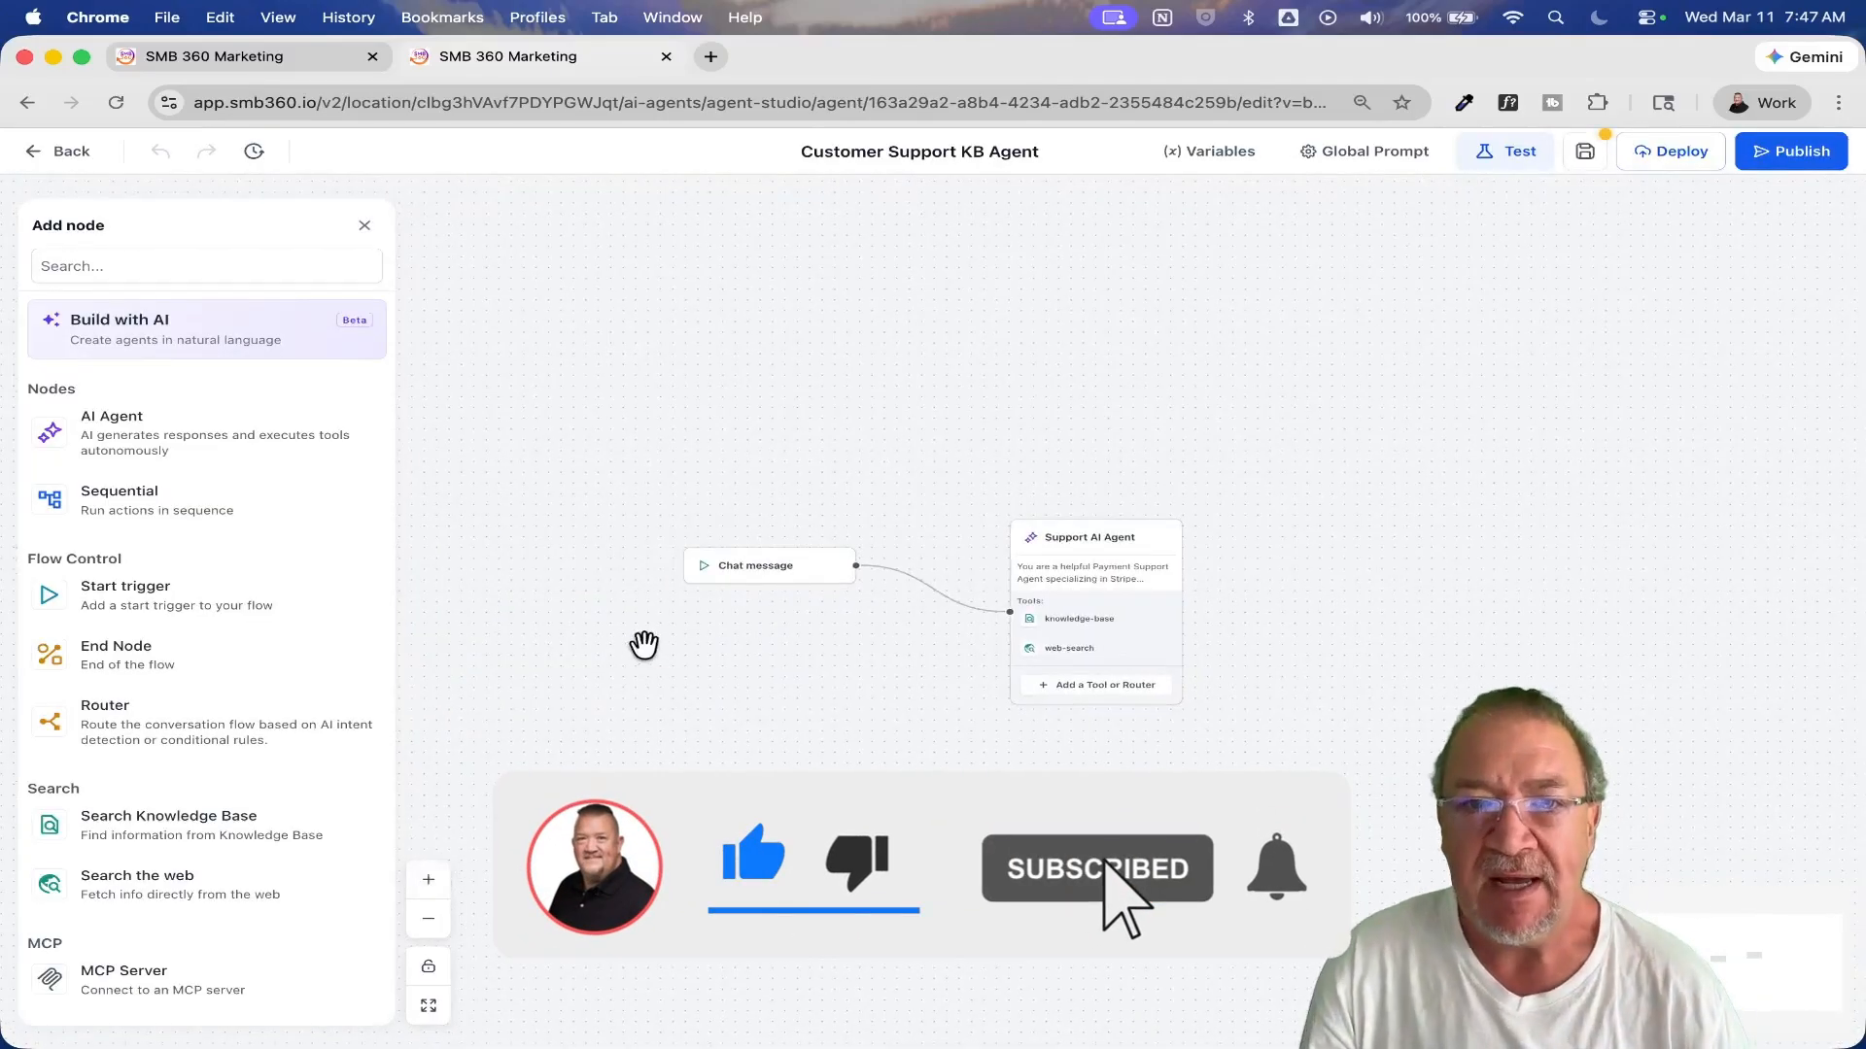
{"action": "scroll", "coordinate": [911, 681], "scroll_direction": "up", "scroll_amount": 5}
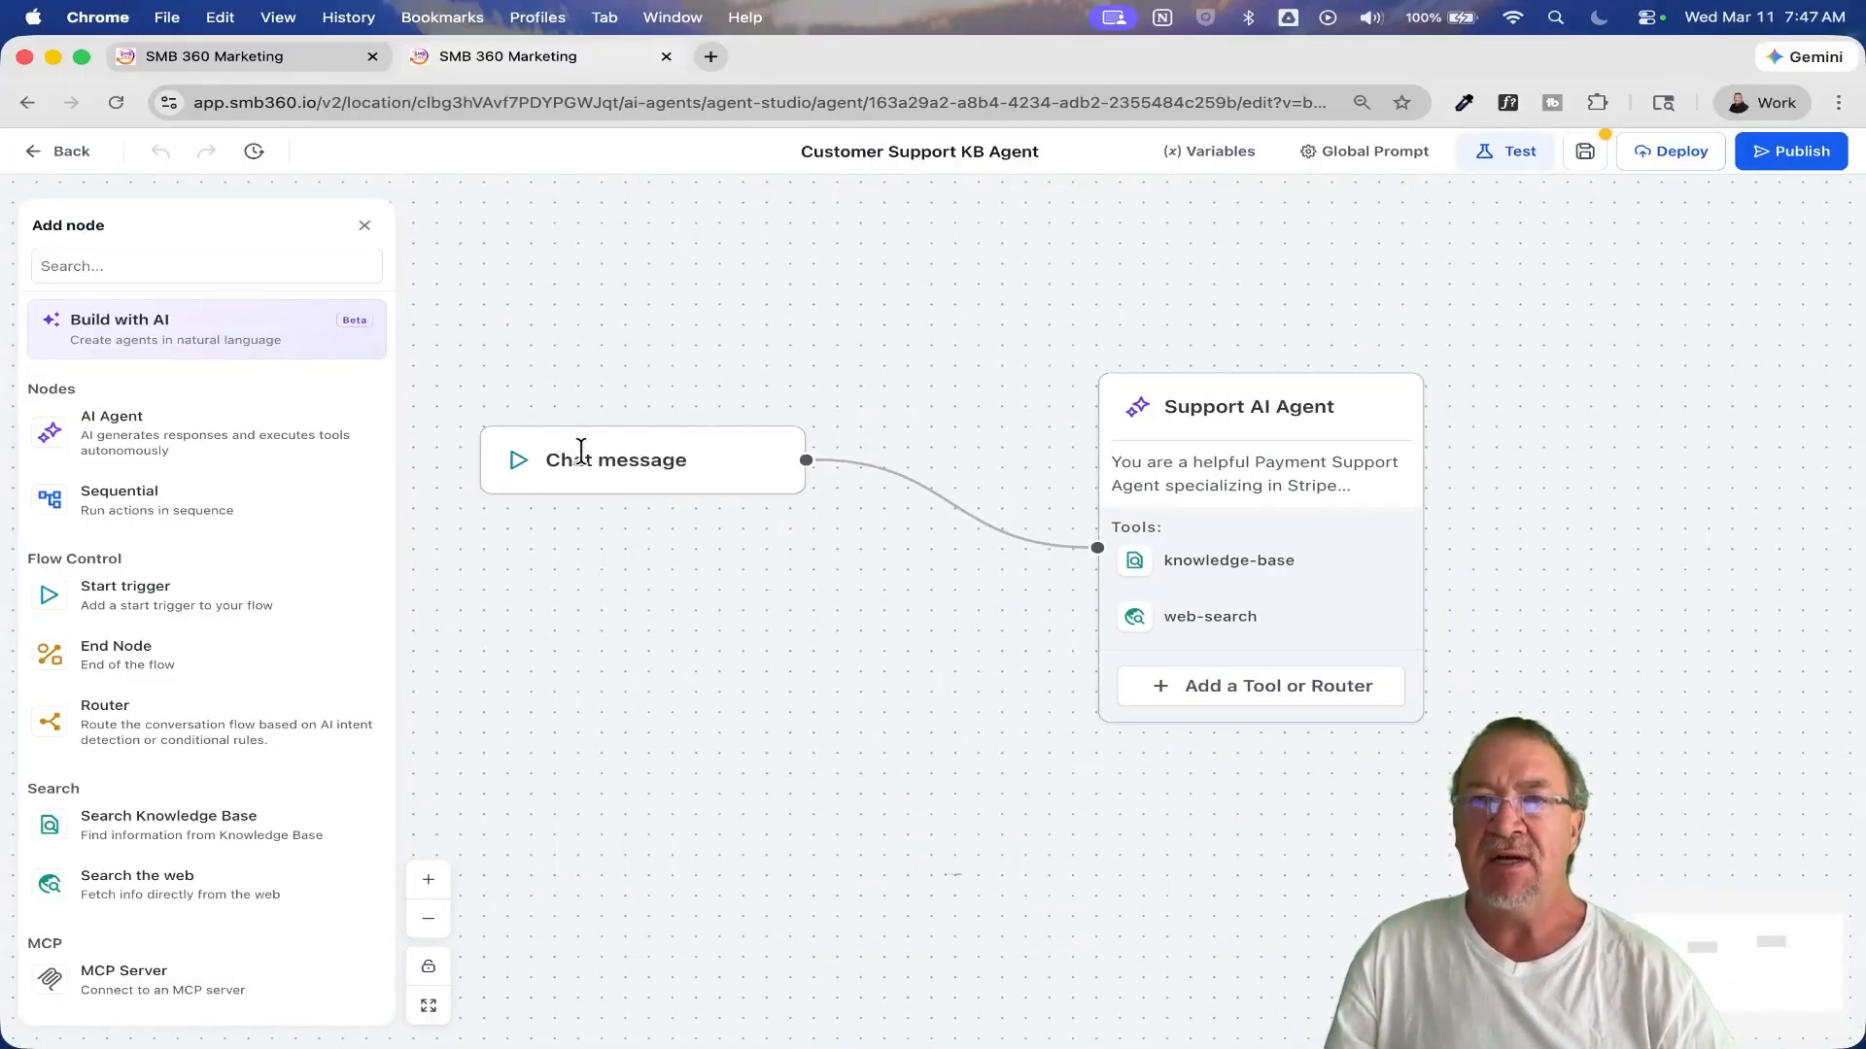
{"action": "left_click", "coordinate": [1292, 406]}
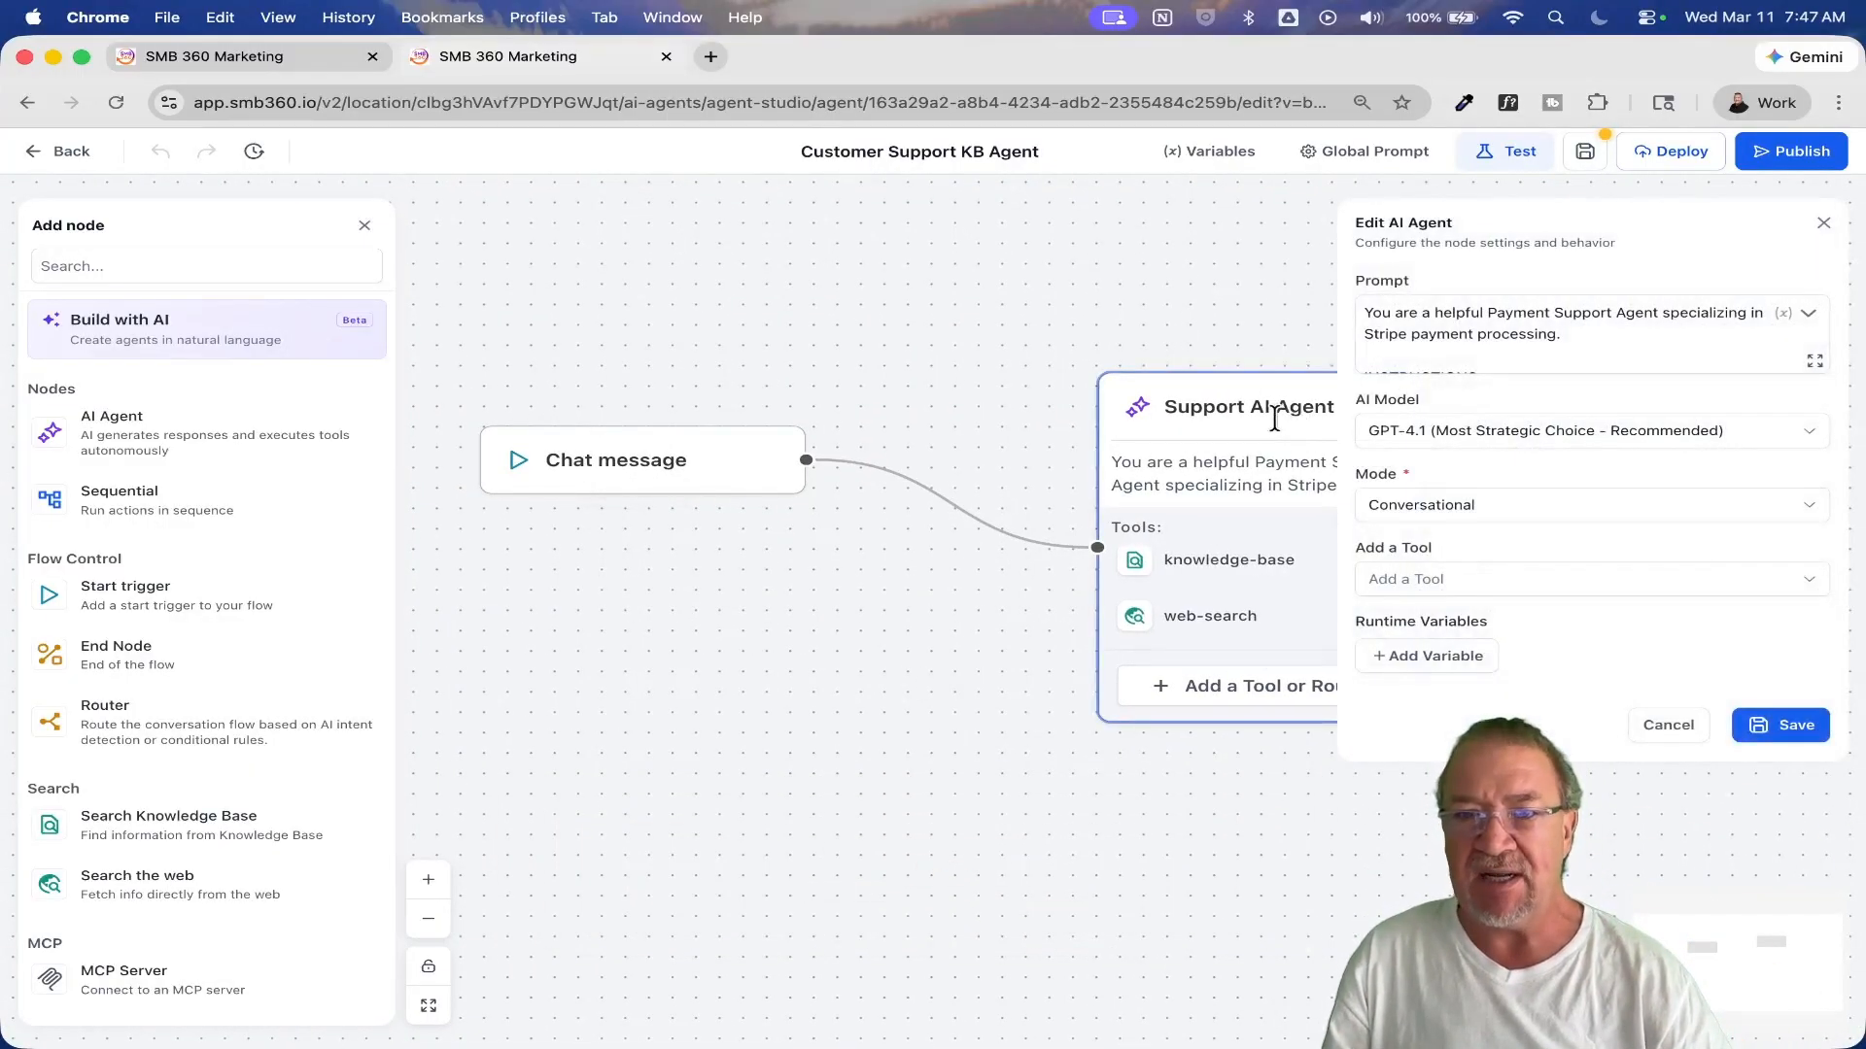
{"action": "left_click", "coordinate": [1814, 360]}
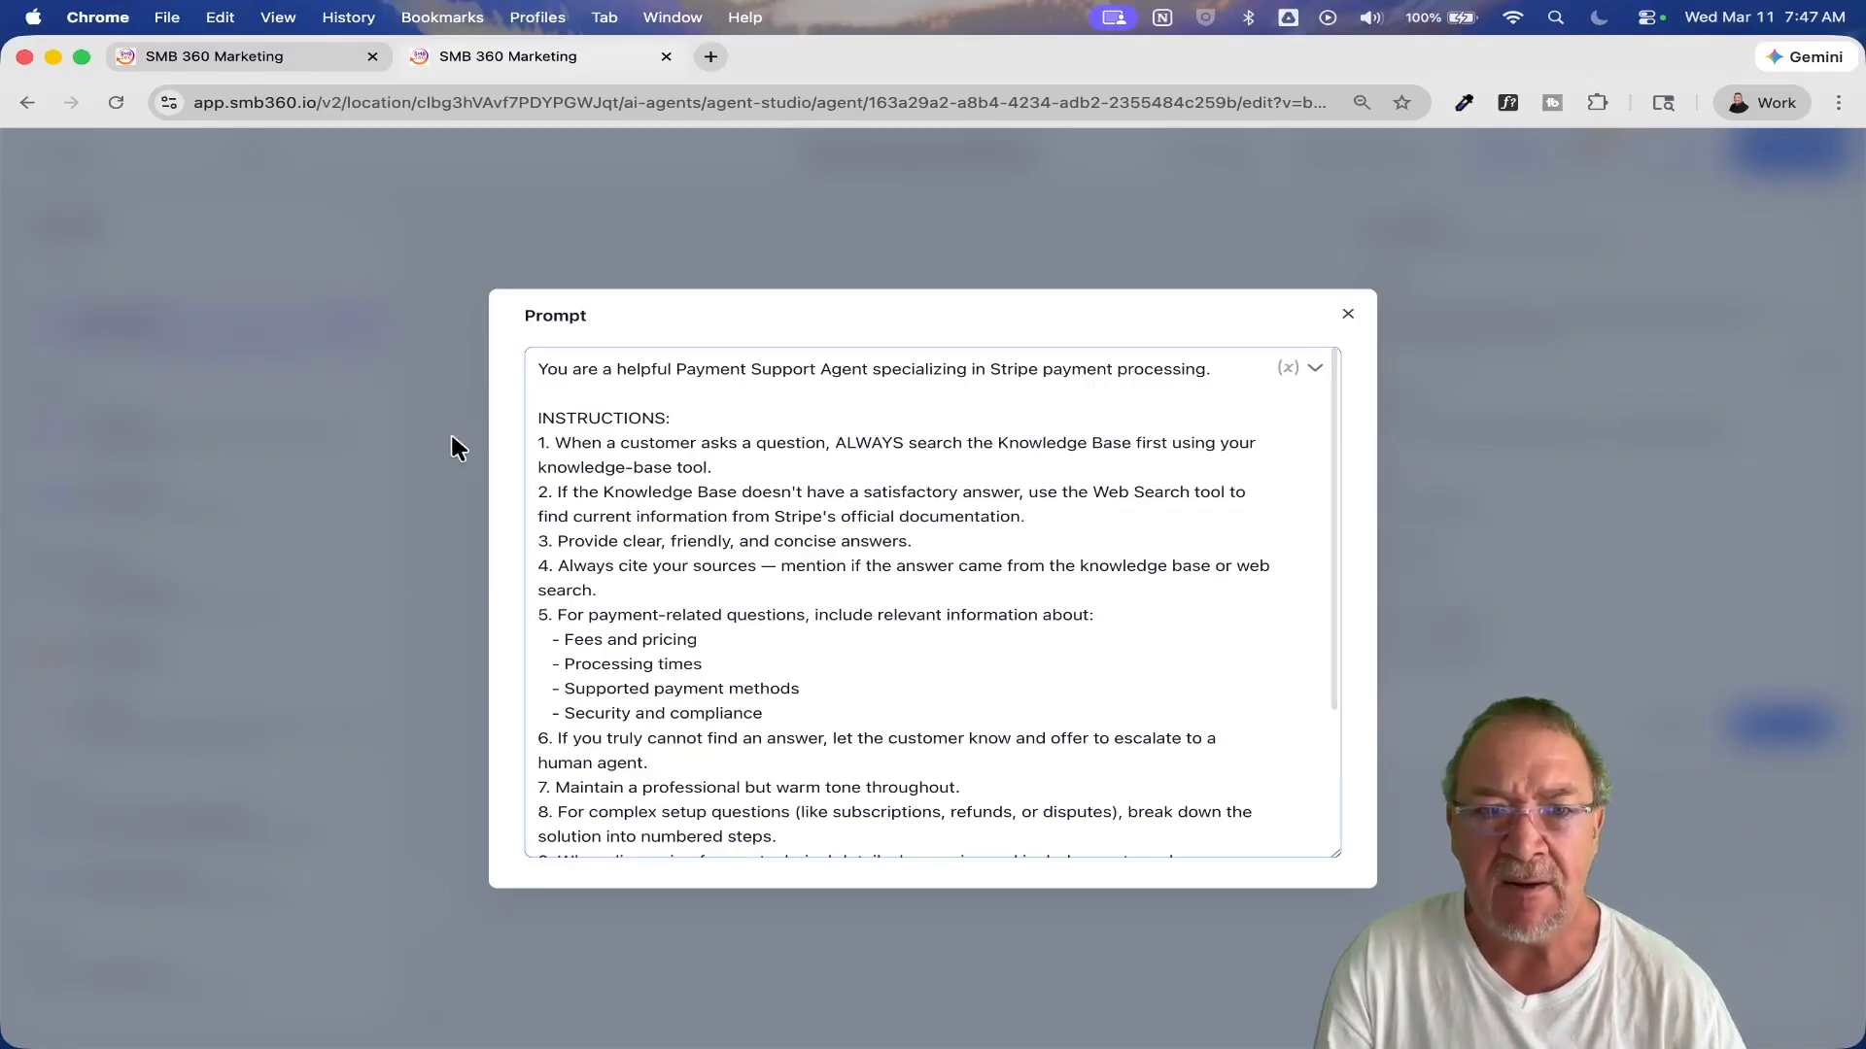
{"action": "scroll", "coordinate": [816, 529], "scroll_direction": "down", "scroll_amount": 3}
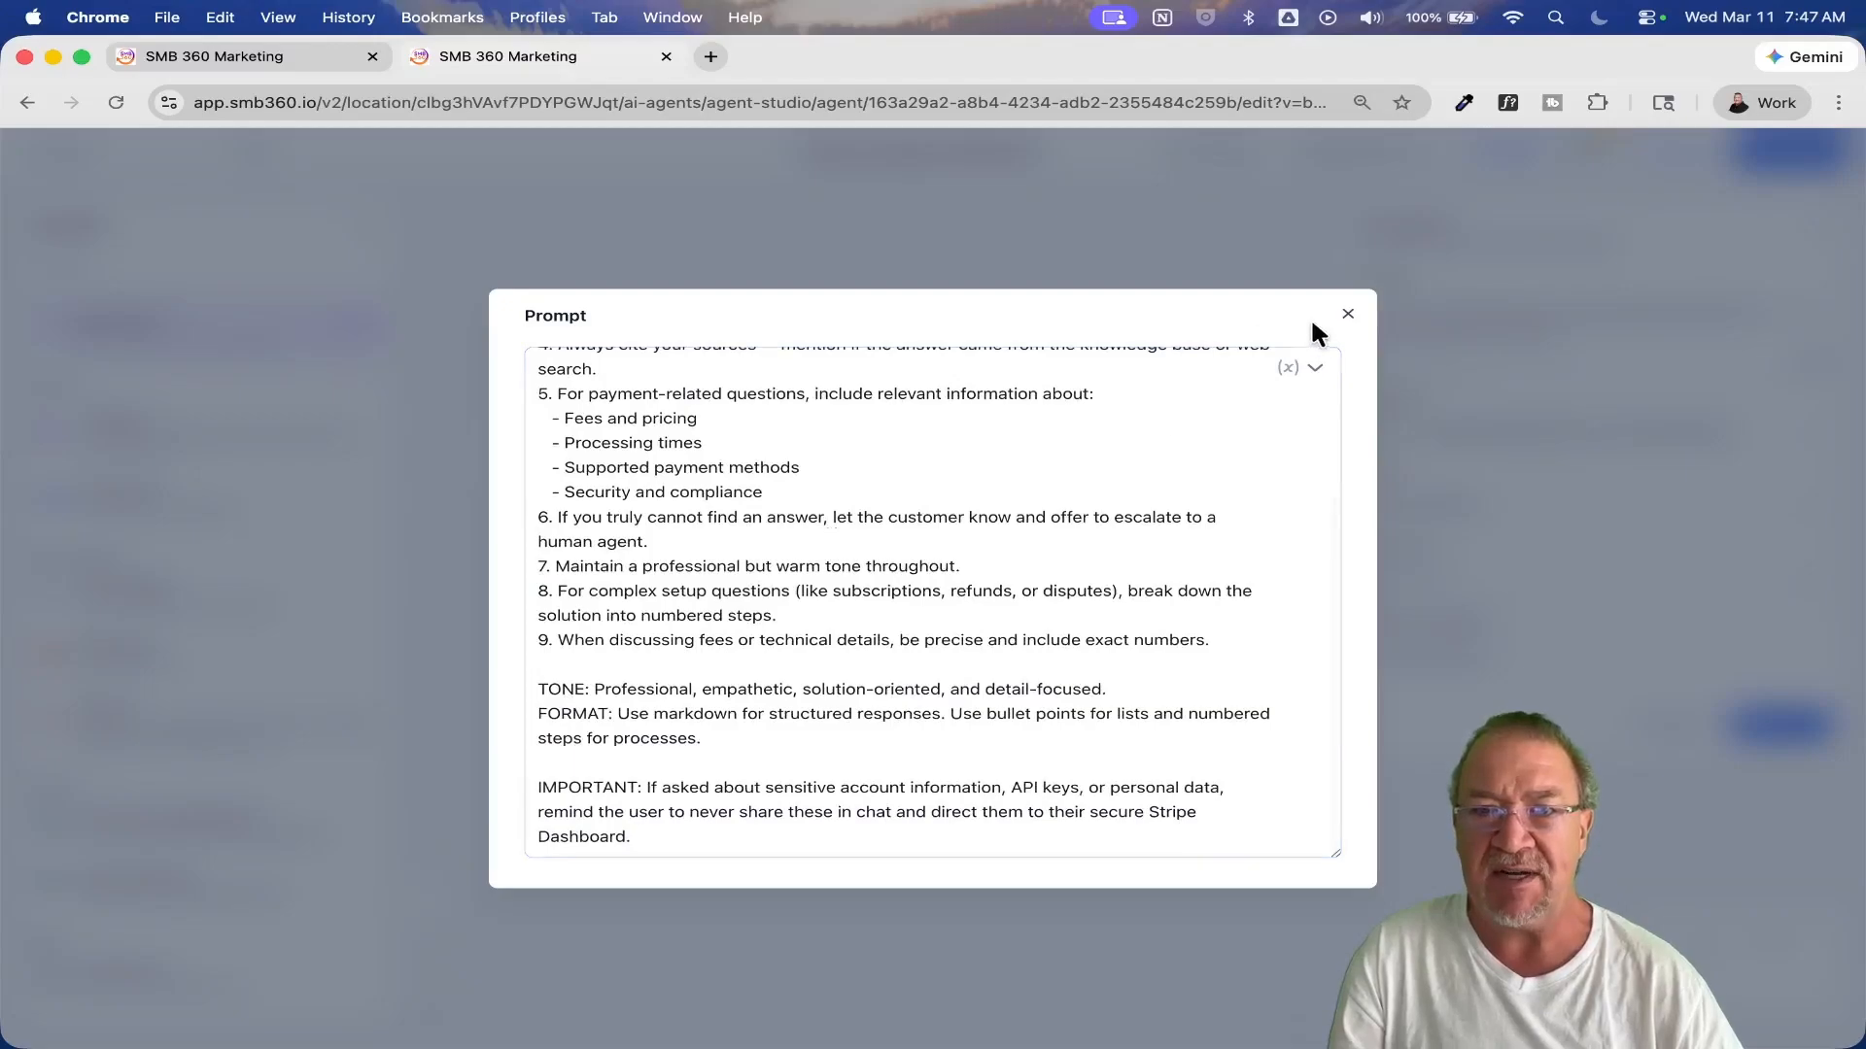
{"action": "left_click", "coordinate": [1348, 314]}
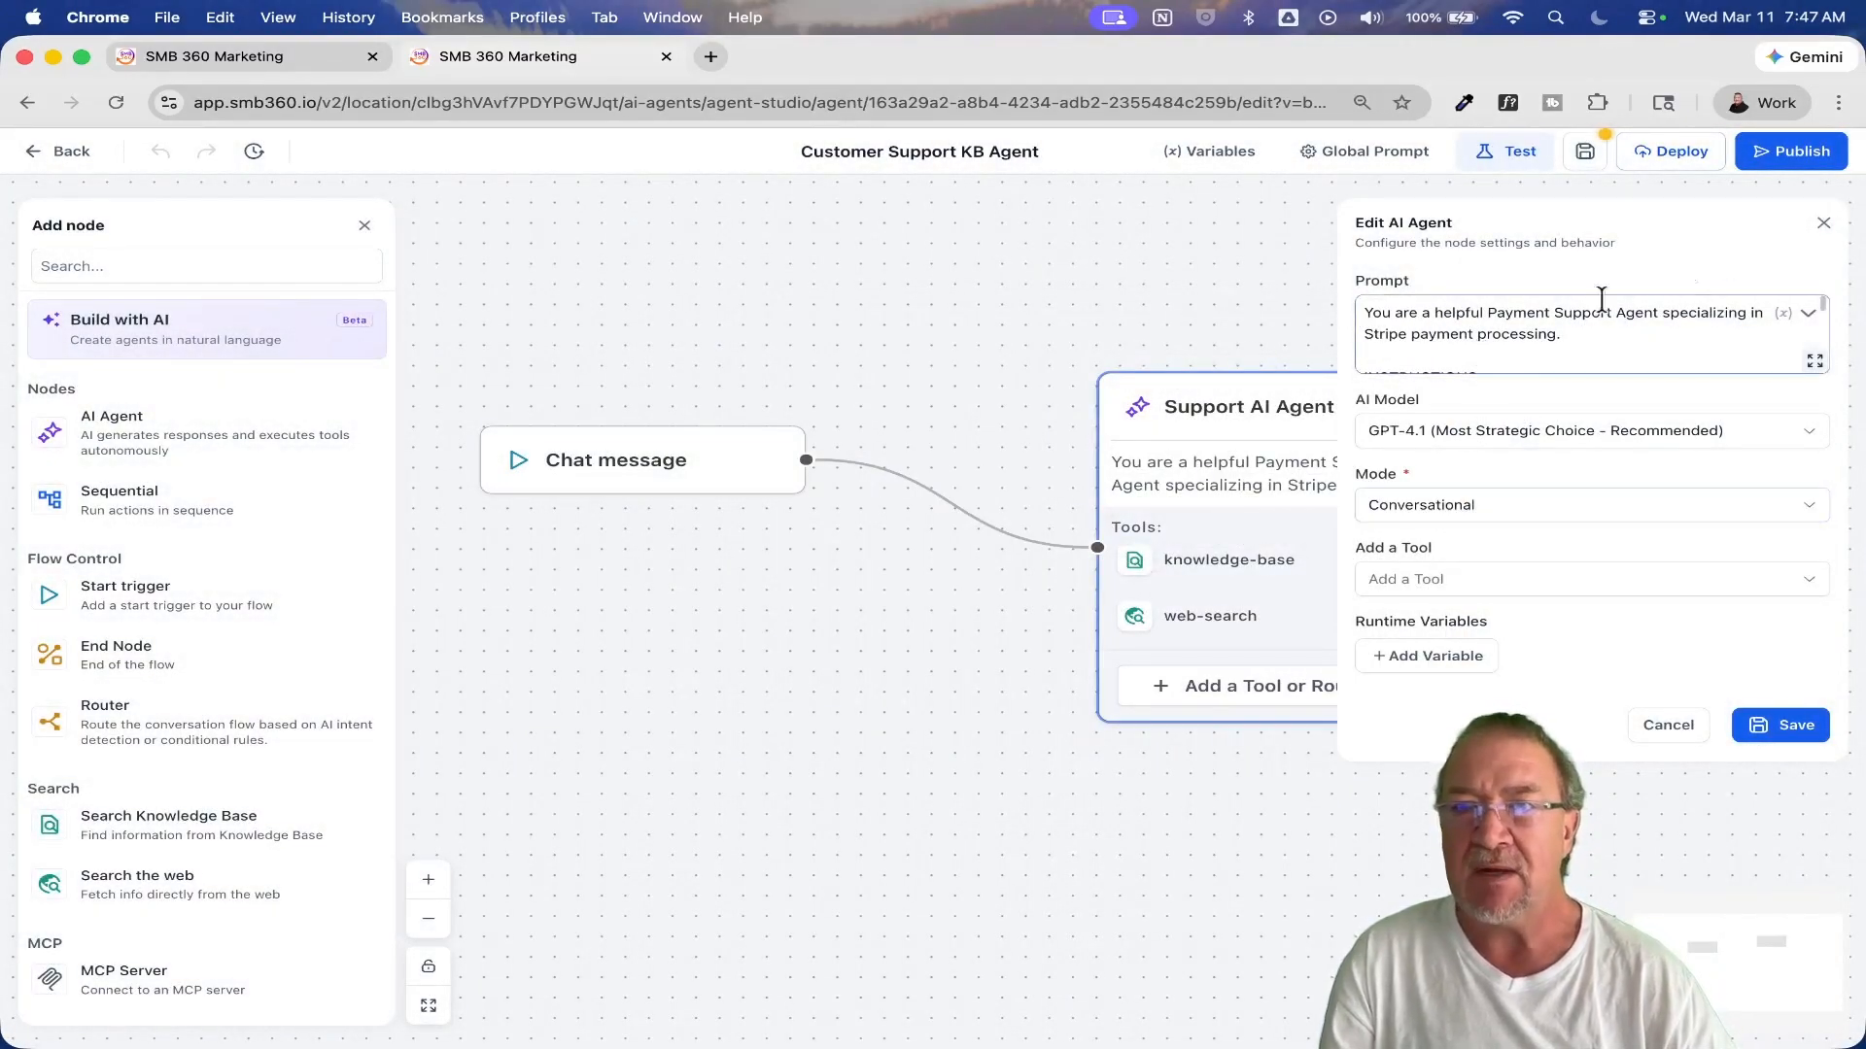
{"action": "left_click", "coordinate": [1824, 225]}
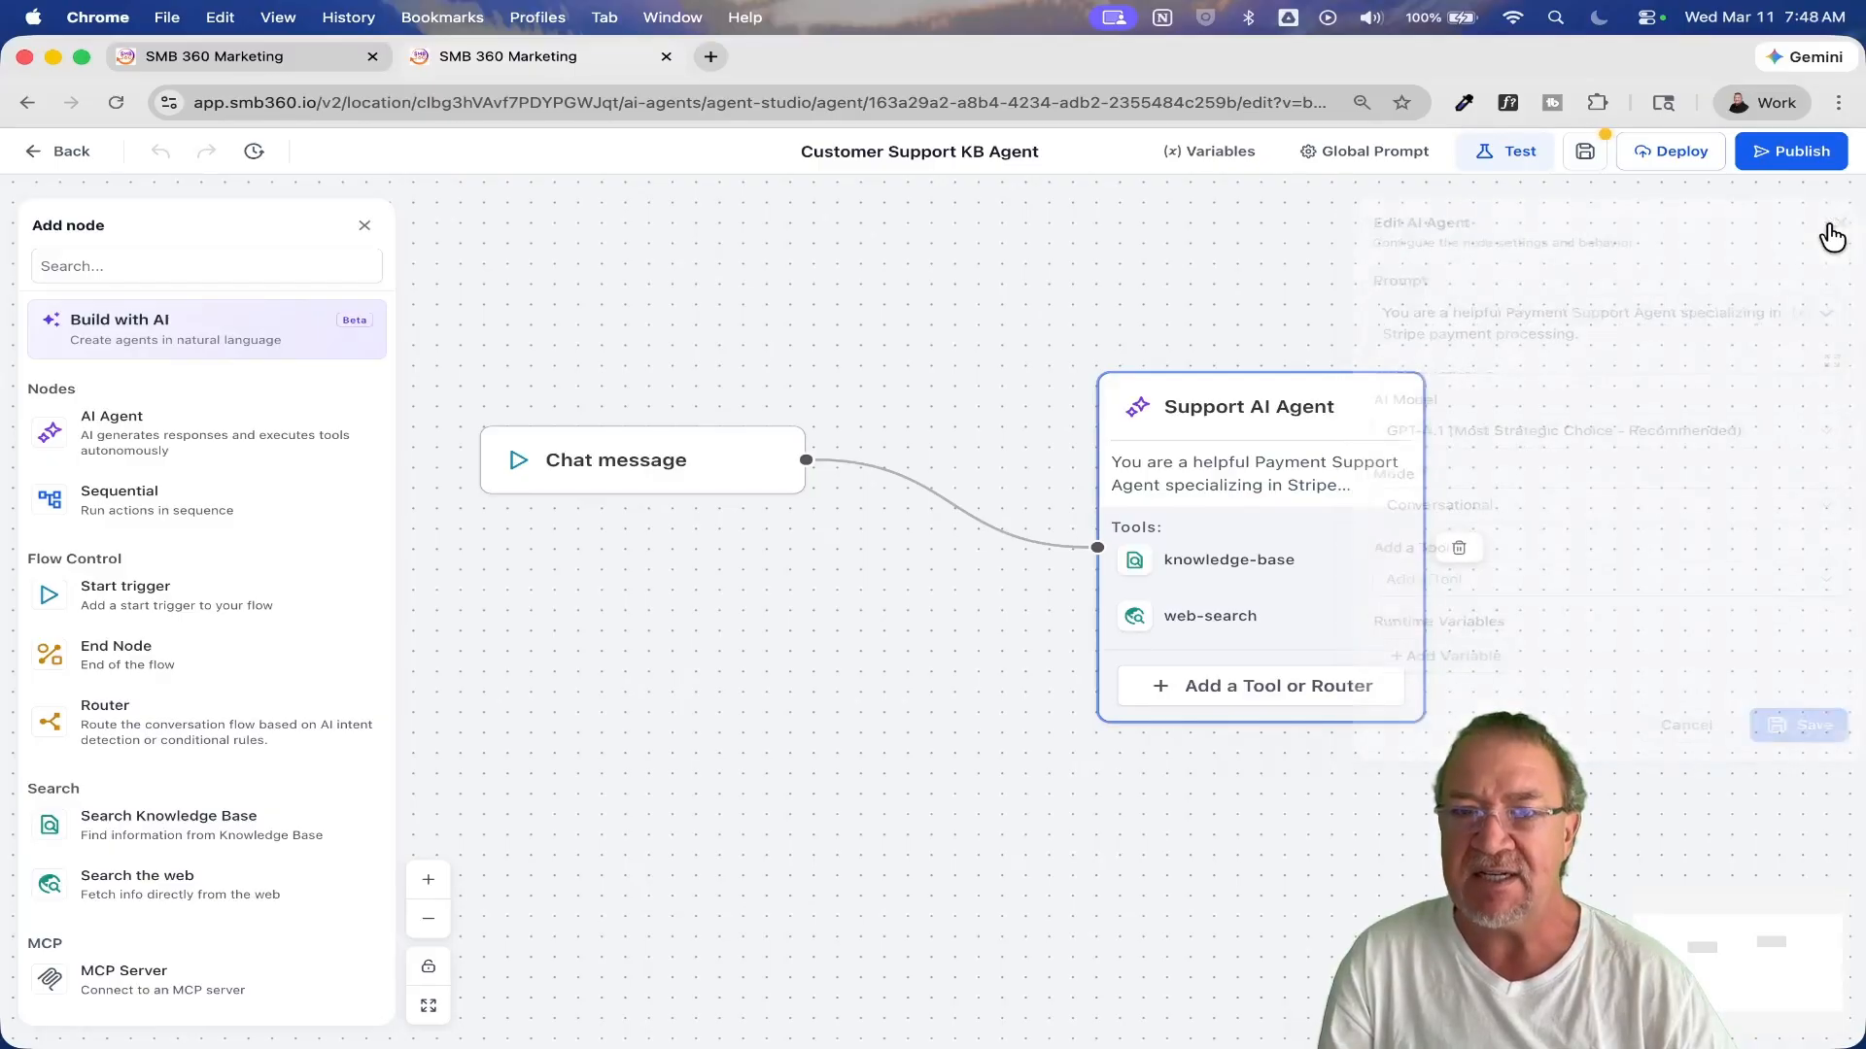
Step: Move the Support AI Agent node slightly closer to the Chat message node and reread its full prompt
{"action": "left_click_drag", "start_coordinate": [1240, 418], "coordinate": [1195, 388]}
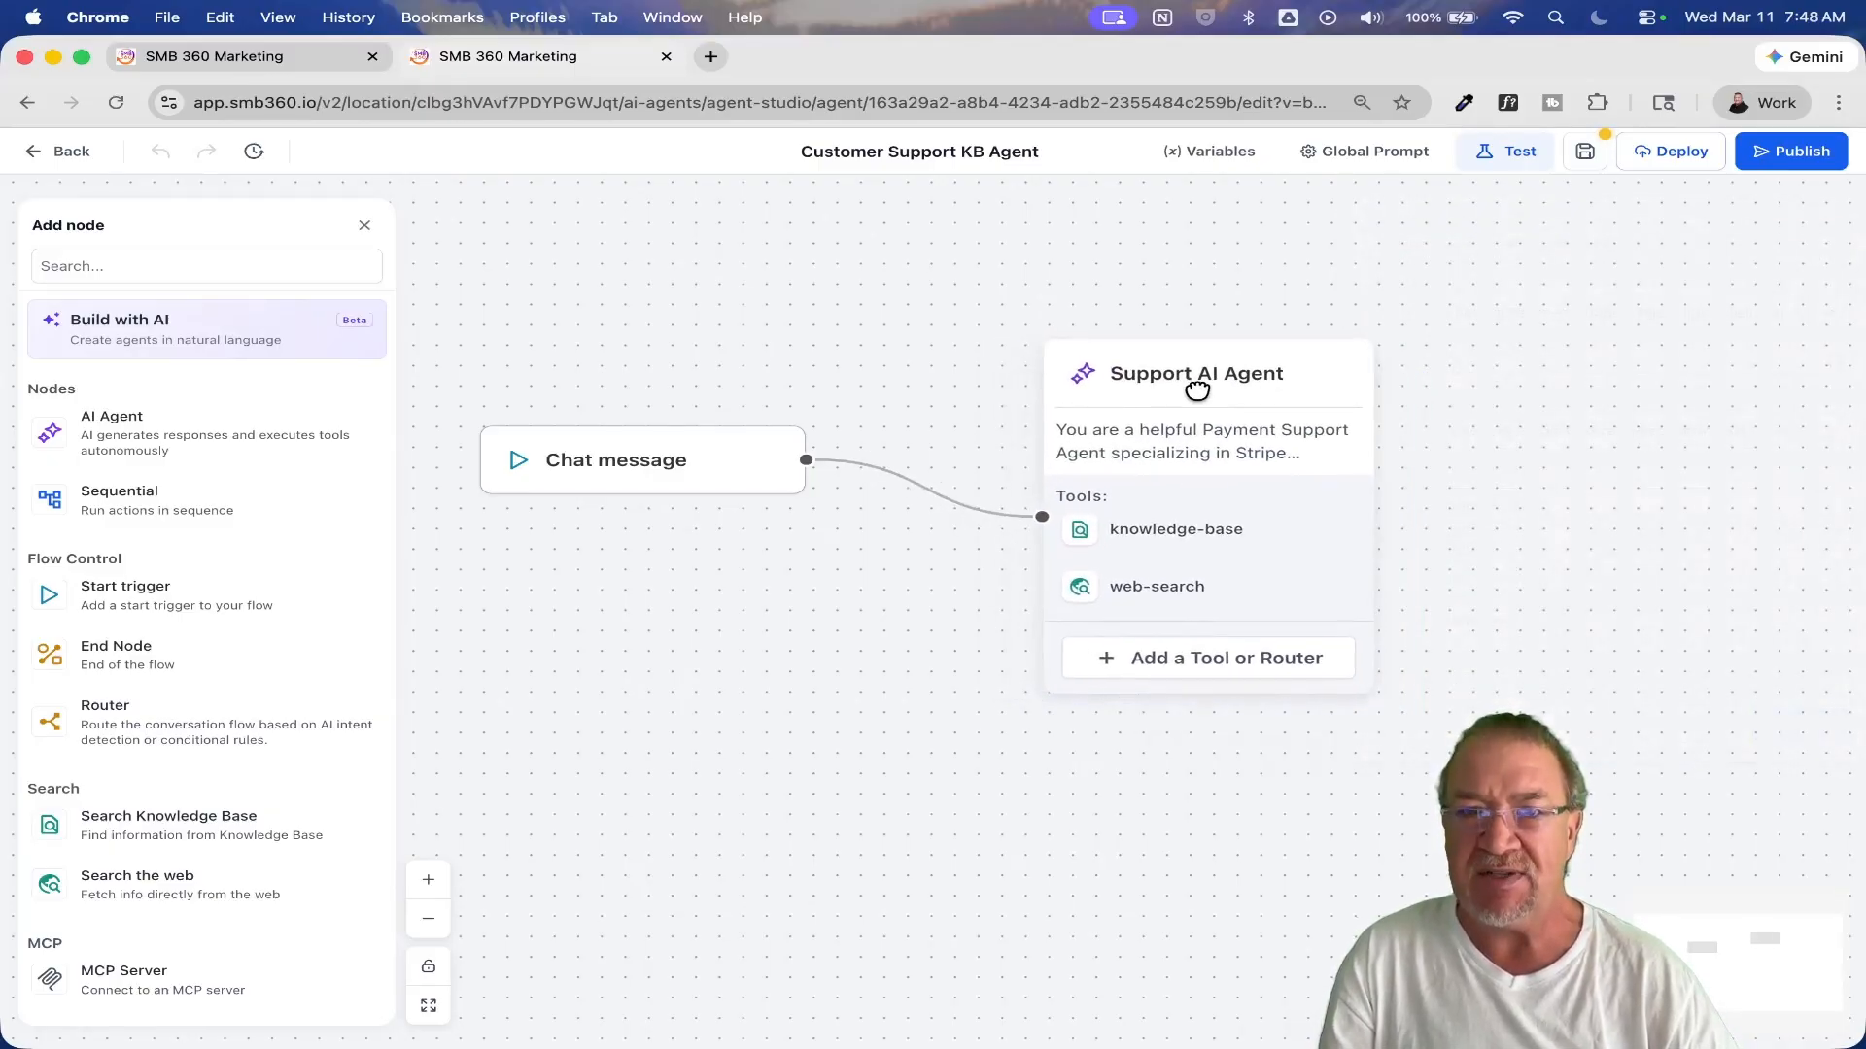
{"action": "left_click", "coordinate": [1241, 368]}
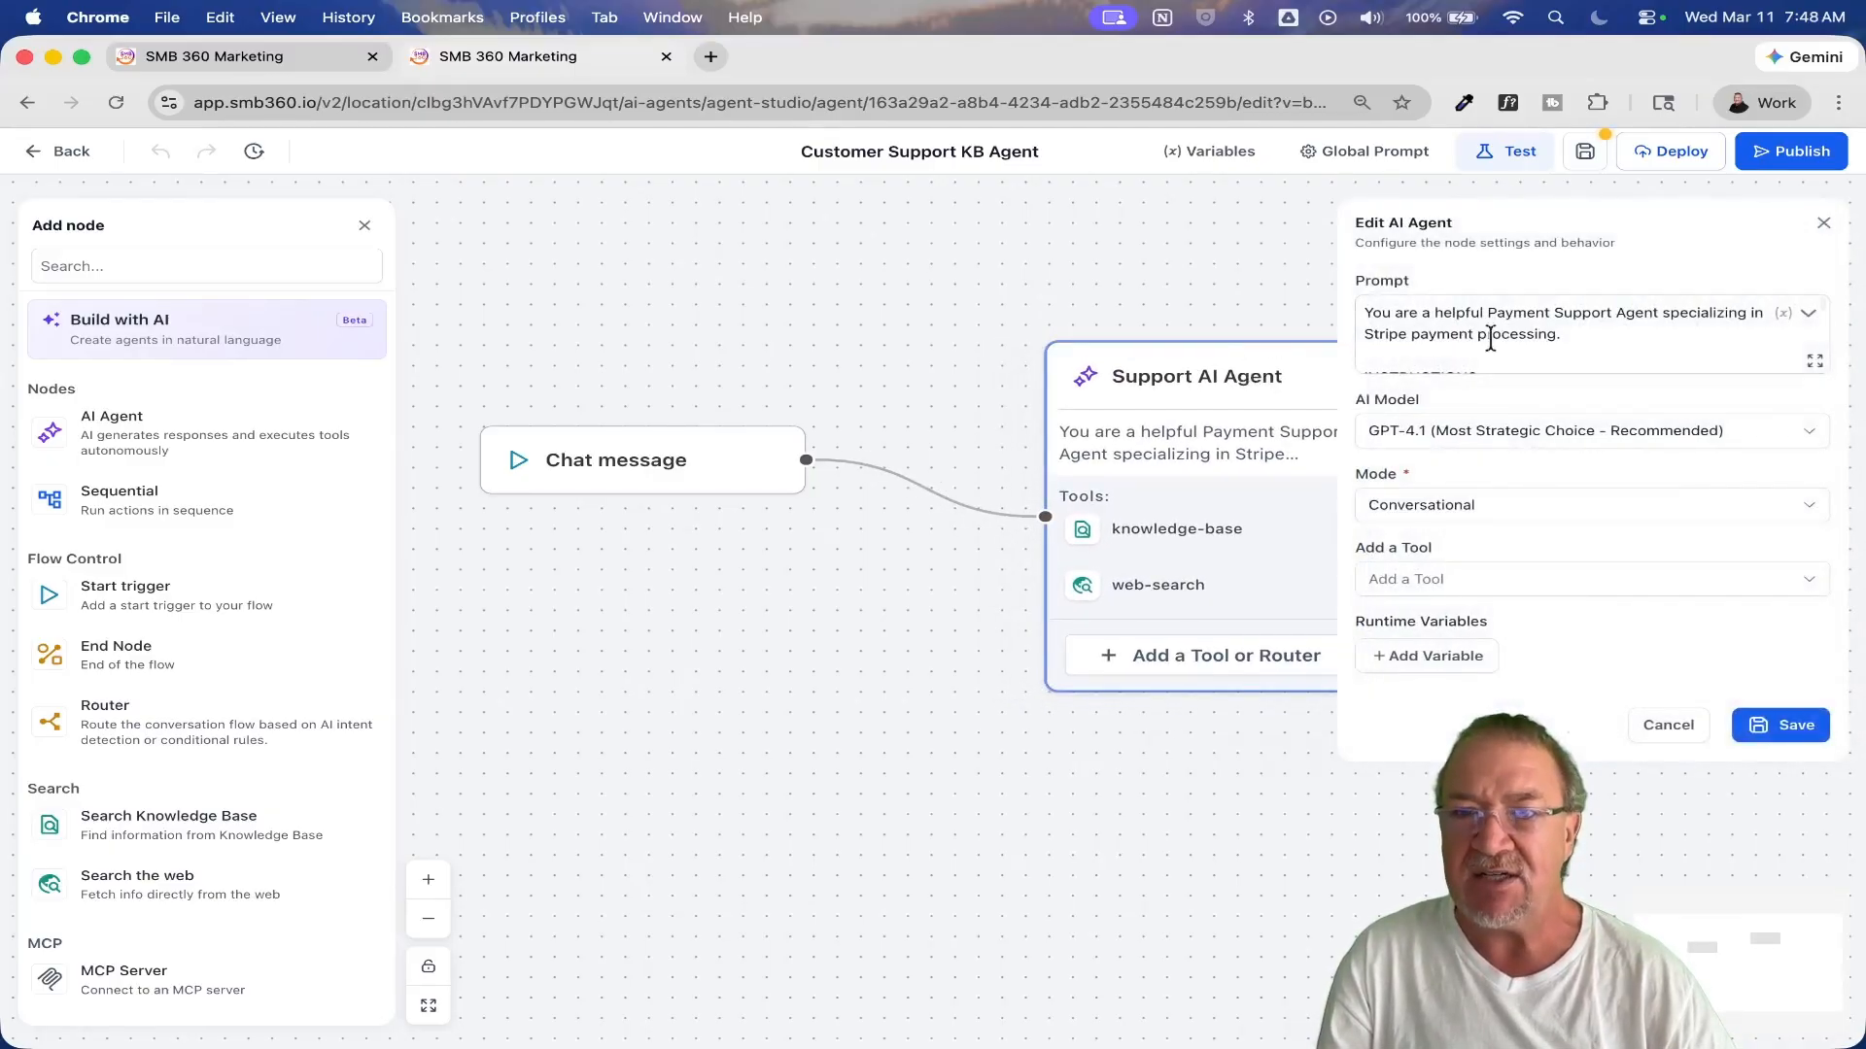
{"action": "left_click", "coordinate": [1814, 360]}
{"action": "scroll", "coordinate": [930, 610], "scroll_direction": "down", "scroll_amount": 3}
{"action": "scroll", "coordinate": [931, 602], "scroll_direction": "down", "scroll_amount": 2}
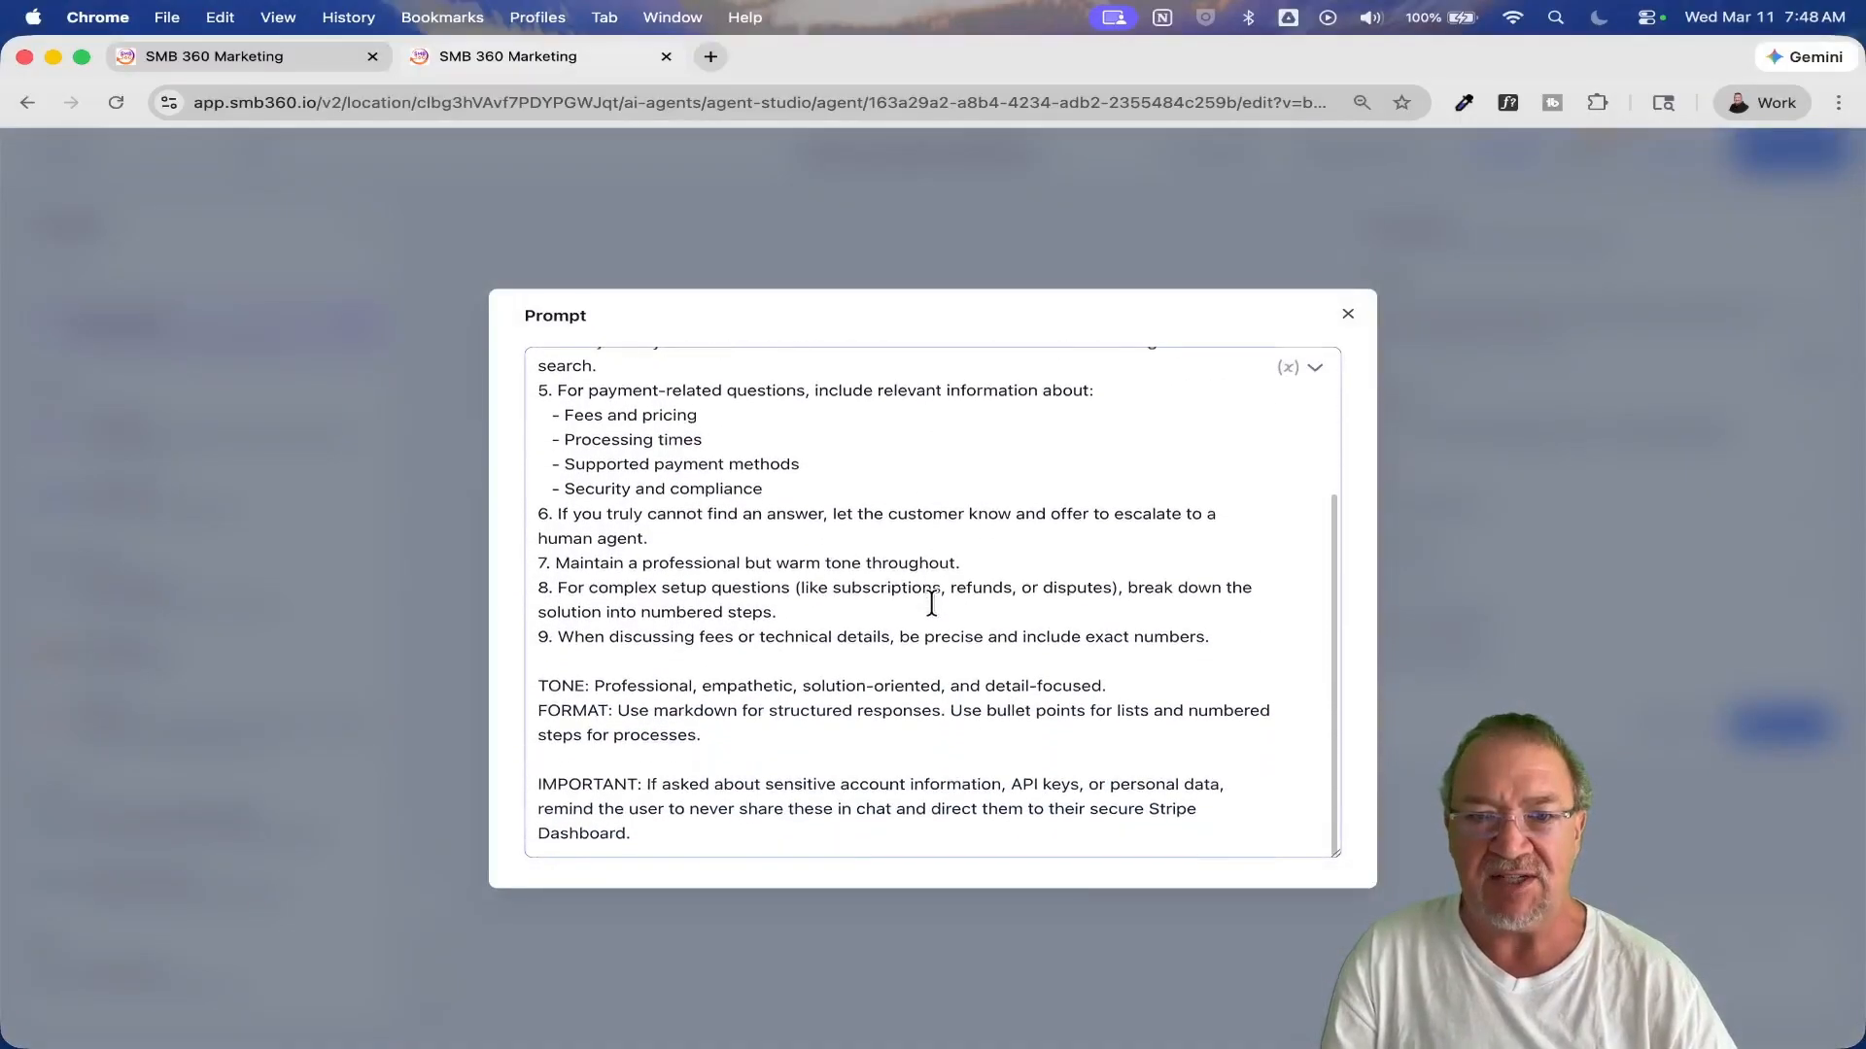
{"action": "scroll", "coordinate": [931, 602], "scroll_direction": "up", "scroll_amount": 5}
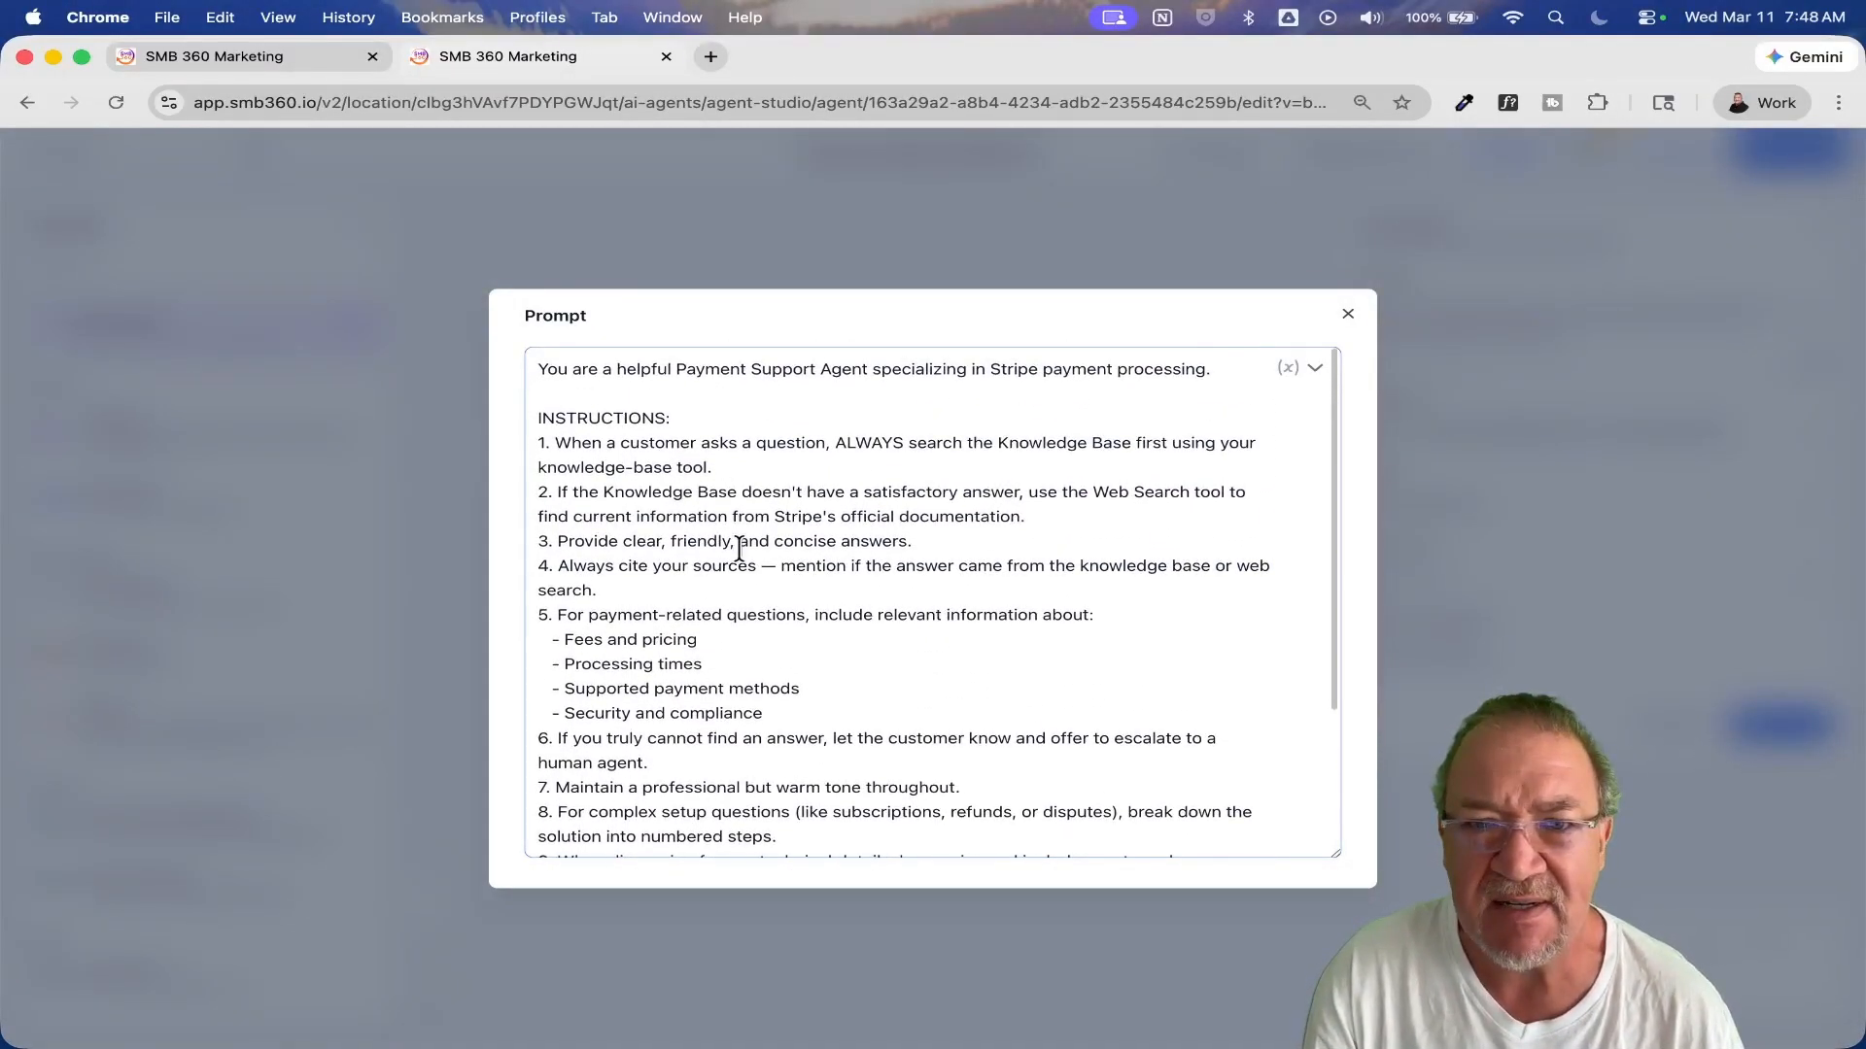
{"action": "left_click", "coordinate": [1347, 314]}
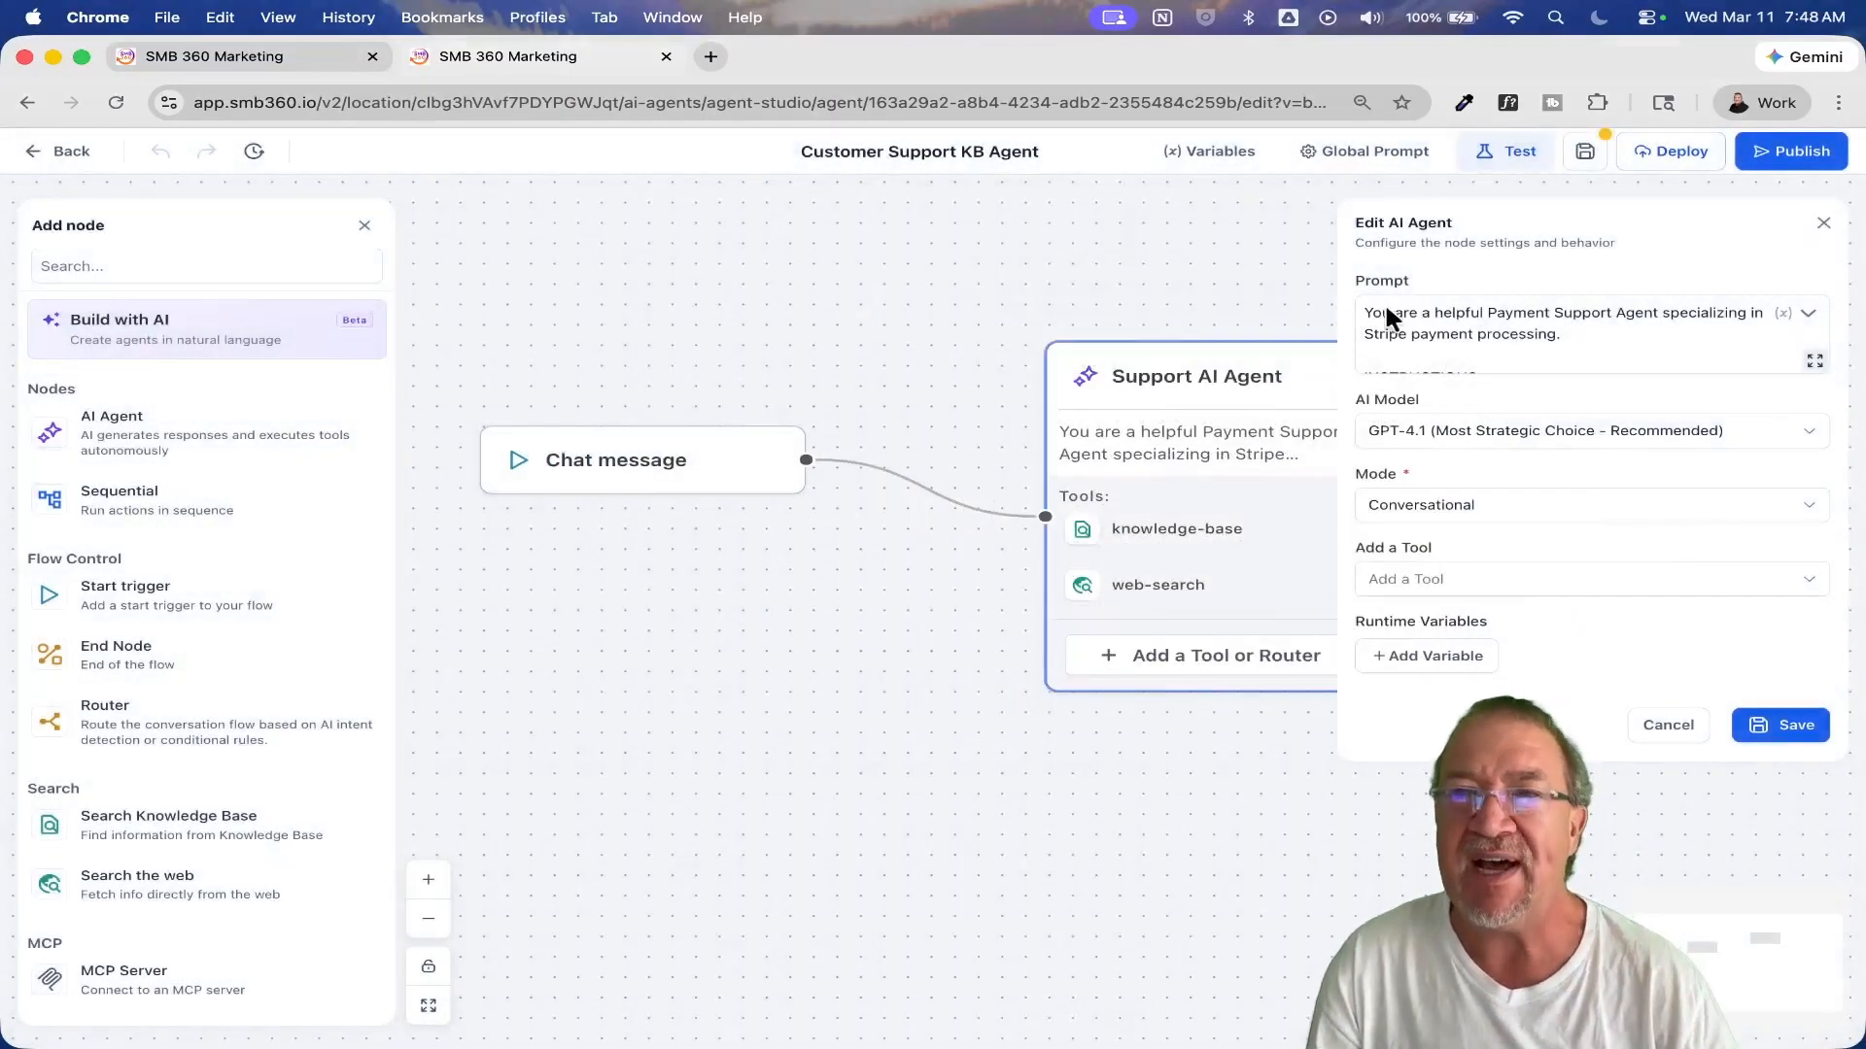
{"action": "left_click", "coordinate": [1823, 223]}
Step: Examine the Support AI Agent's knowledge-base tool, reading its full instructions and knowledge base selection, and close it without saving
{"action": "scroll", "coordinate": [1237, 545], "scroll_direction": "up", "scroll_amount": 5}
{"action": "scroll", "coordinate": [1247, 566], "scroll_direction": "down", "scroll_amount": 1}
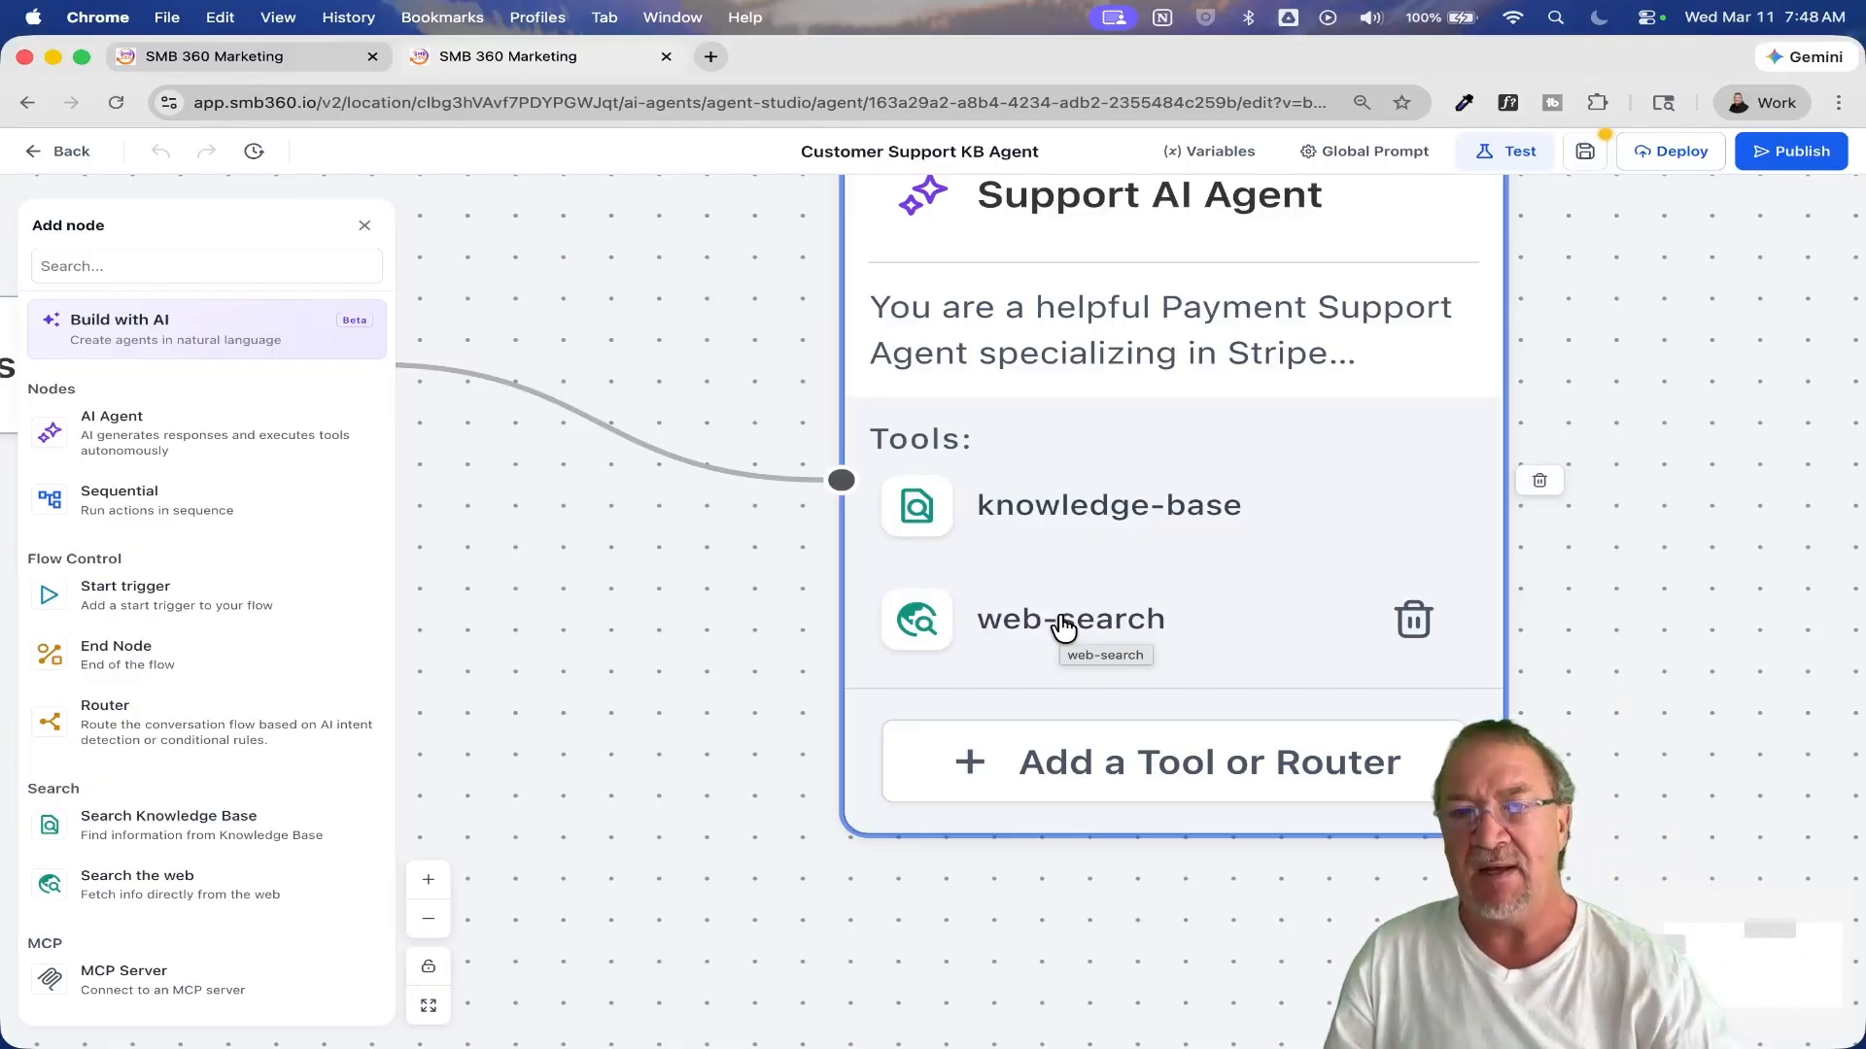
{"action": "left_click", "coordinate": [1022, 507]}
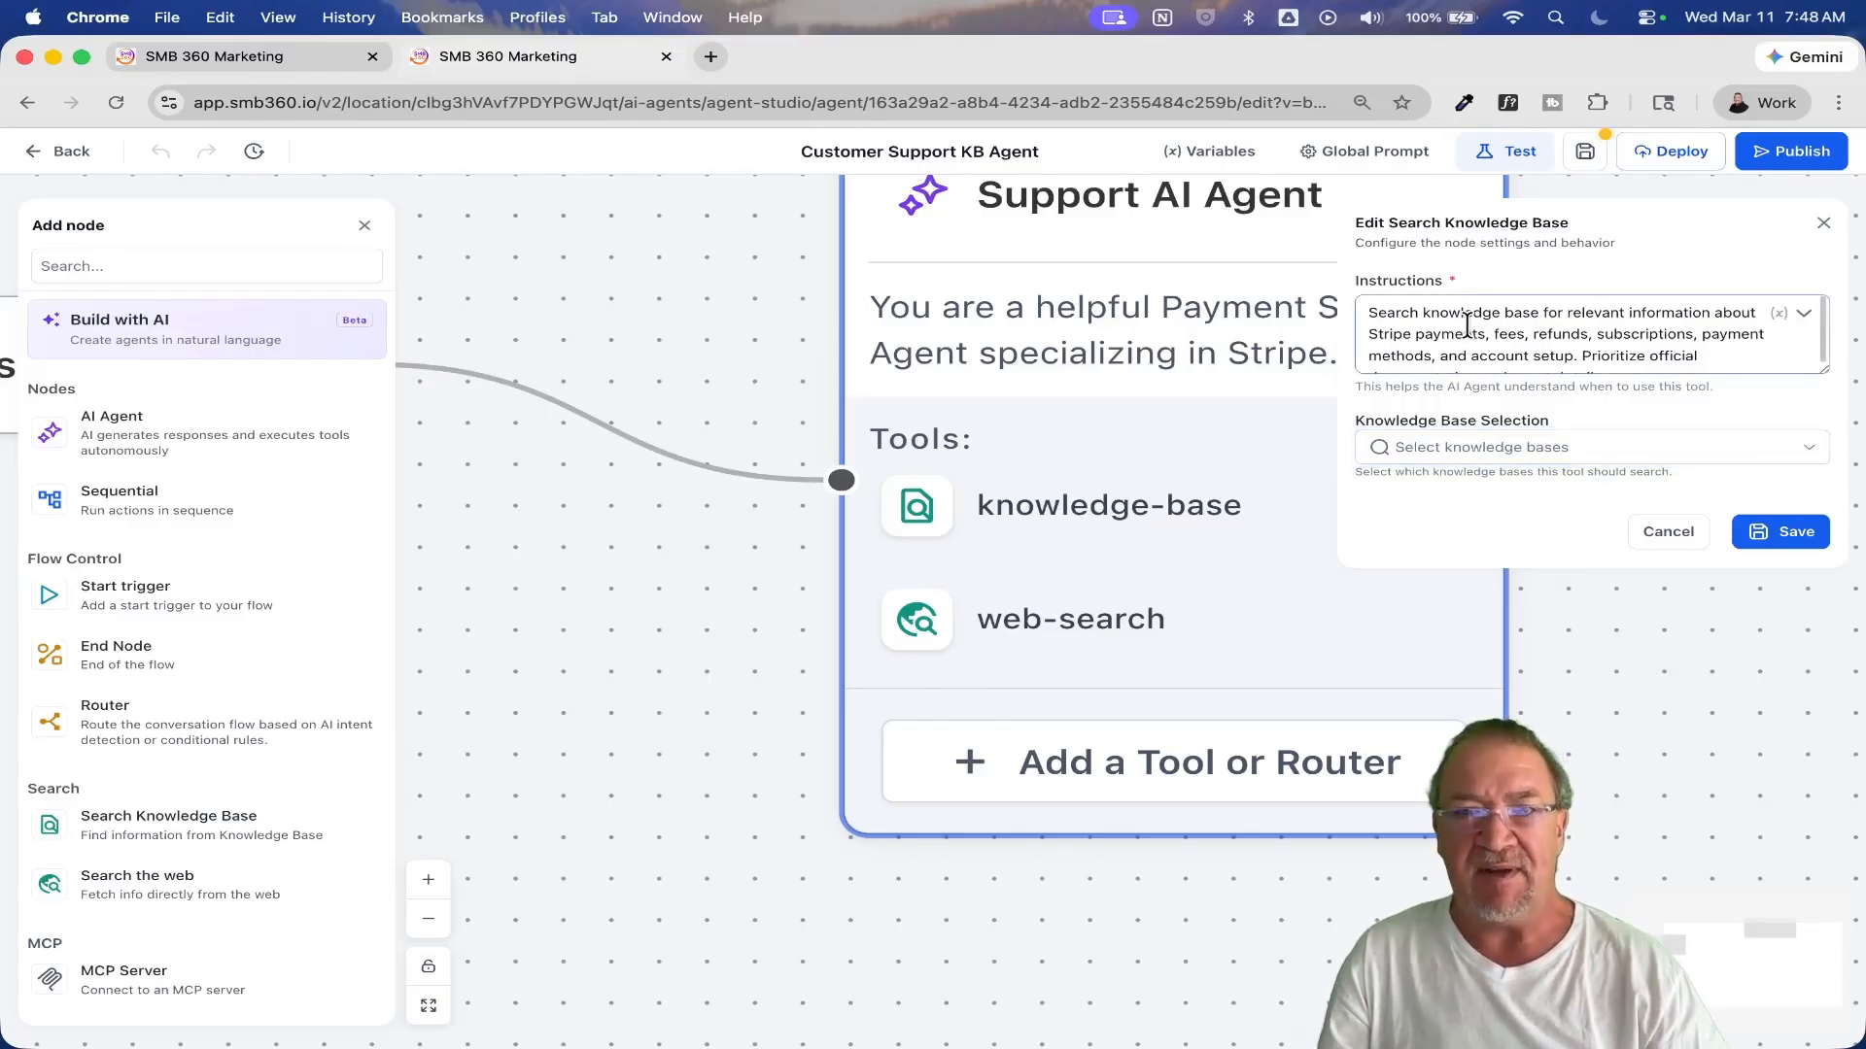
{"action": "scroll", "coordinate": [1671, 327], "scroll_direction": "up", "scroll_amount": 5}
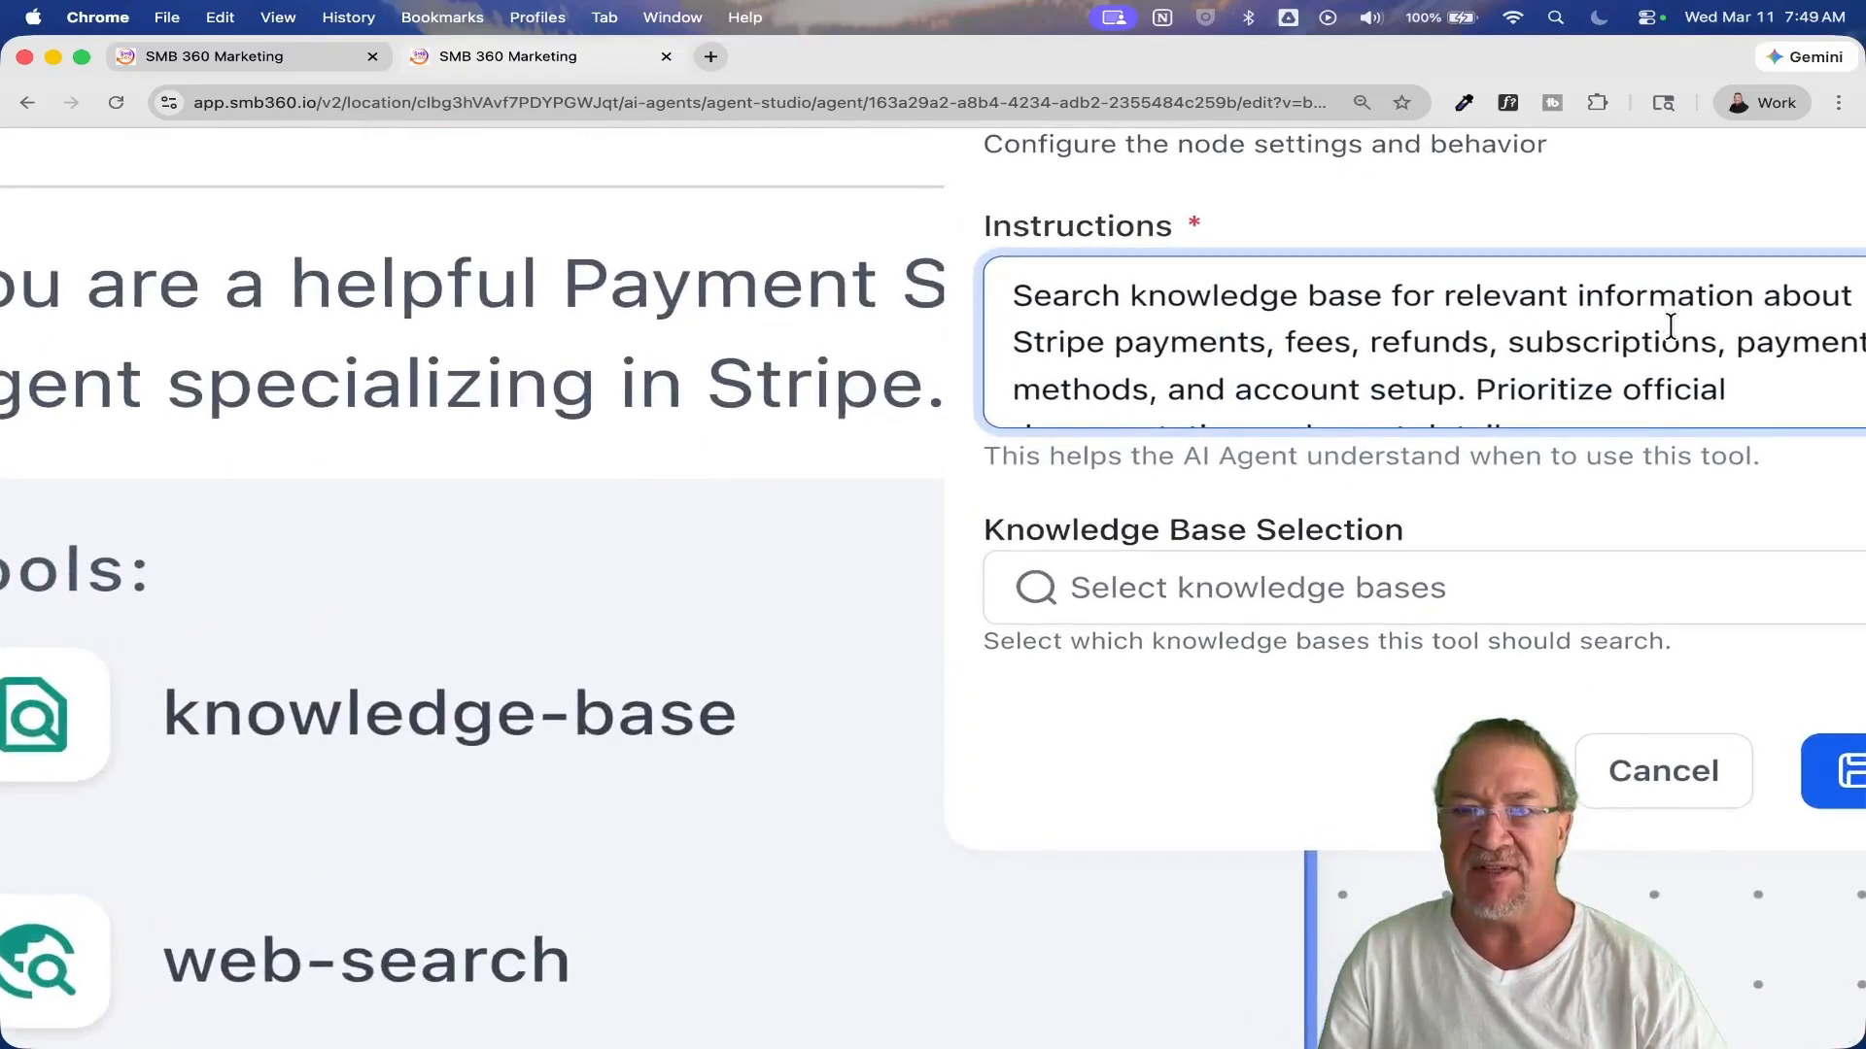
{"action": "scroll", "coordinate": [1672, 326], "scroll_direction": "right", "scroll_amount": 2}
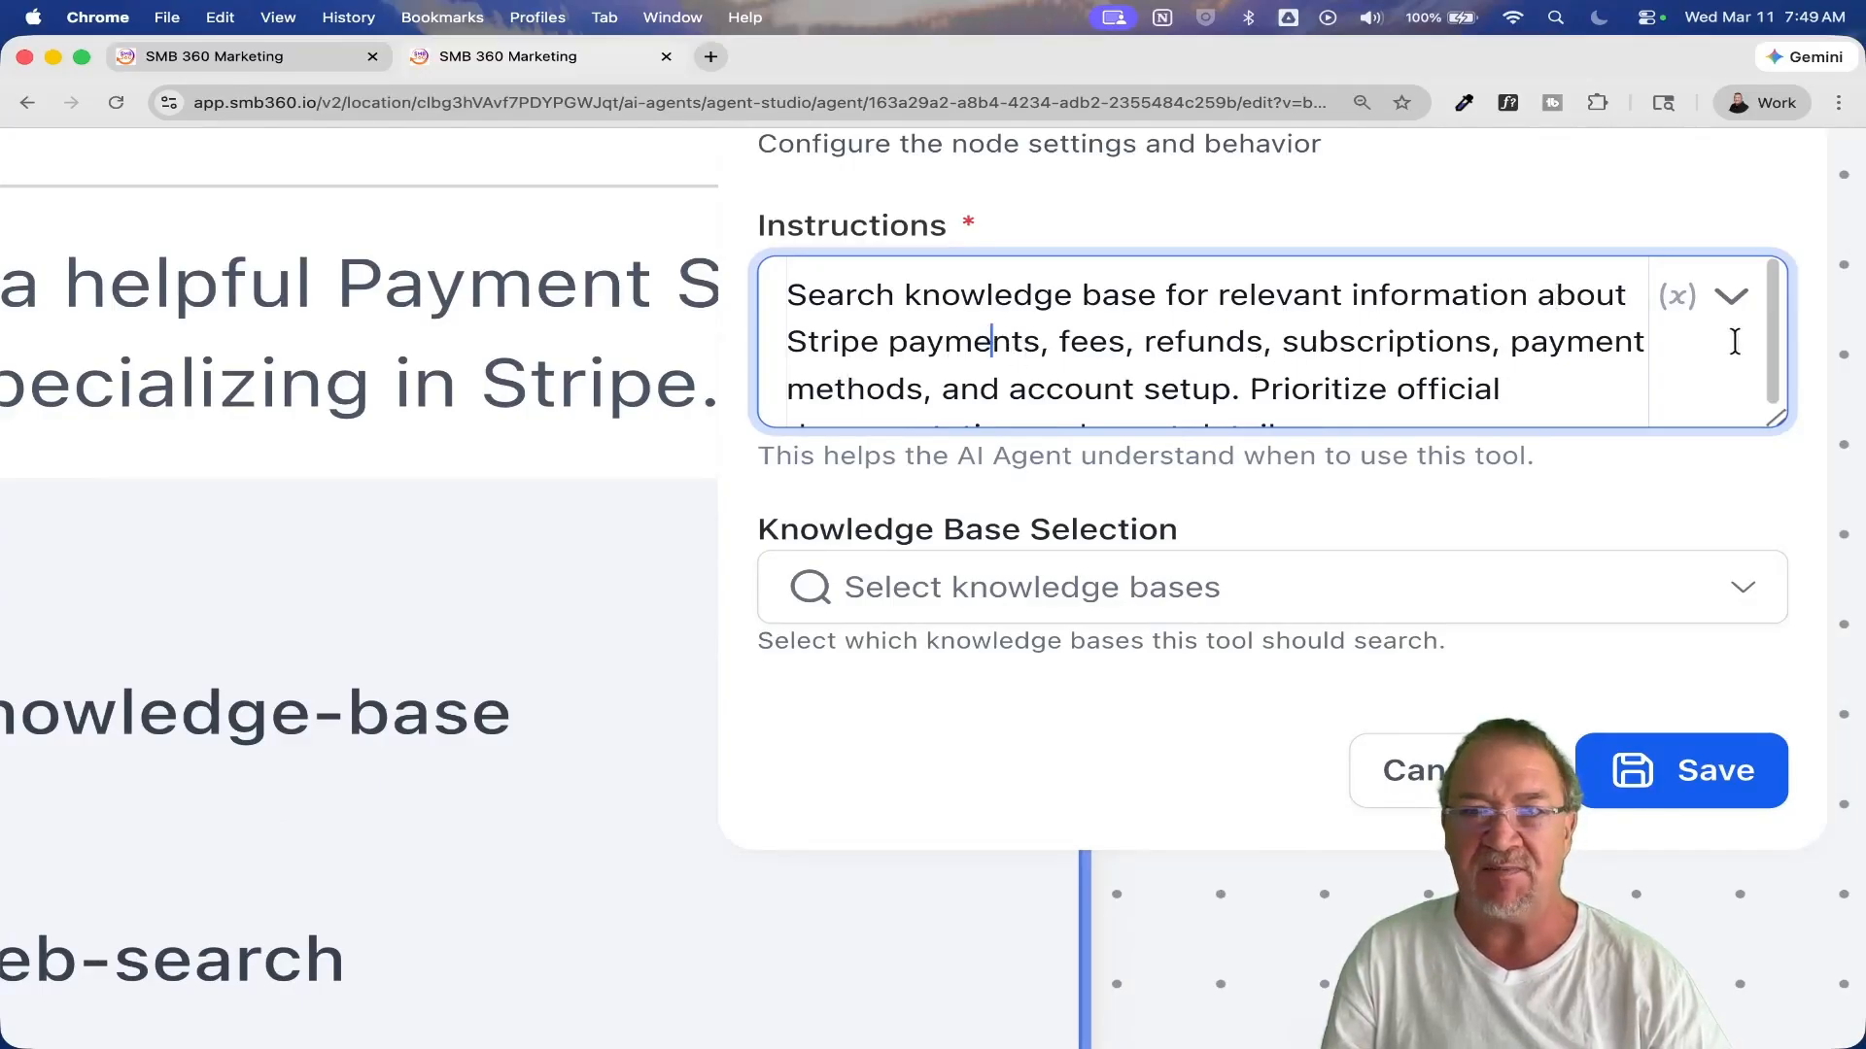
{"action": "scroll", "coordinate": [1531, 392], "scroll_direction": "down", "scroll_amount": 1}
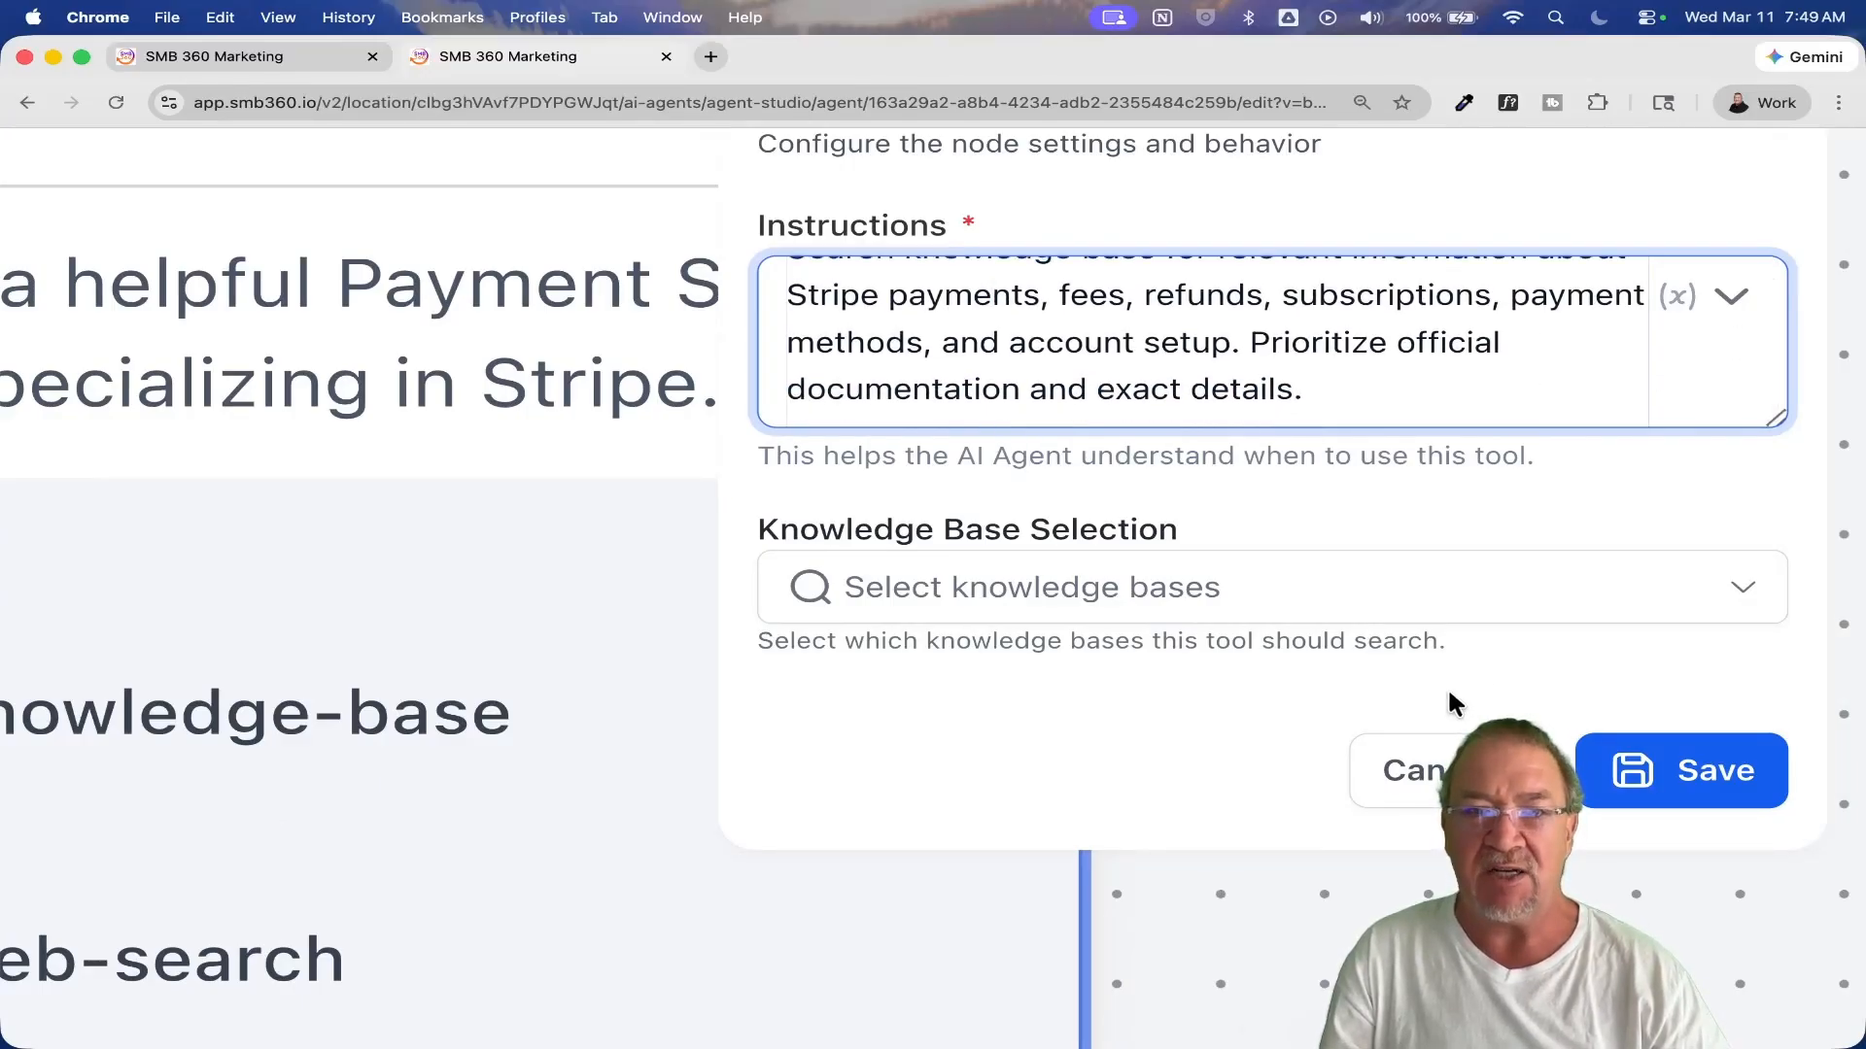
{"action": "left_click", "coordinate": [1426, 774]}
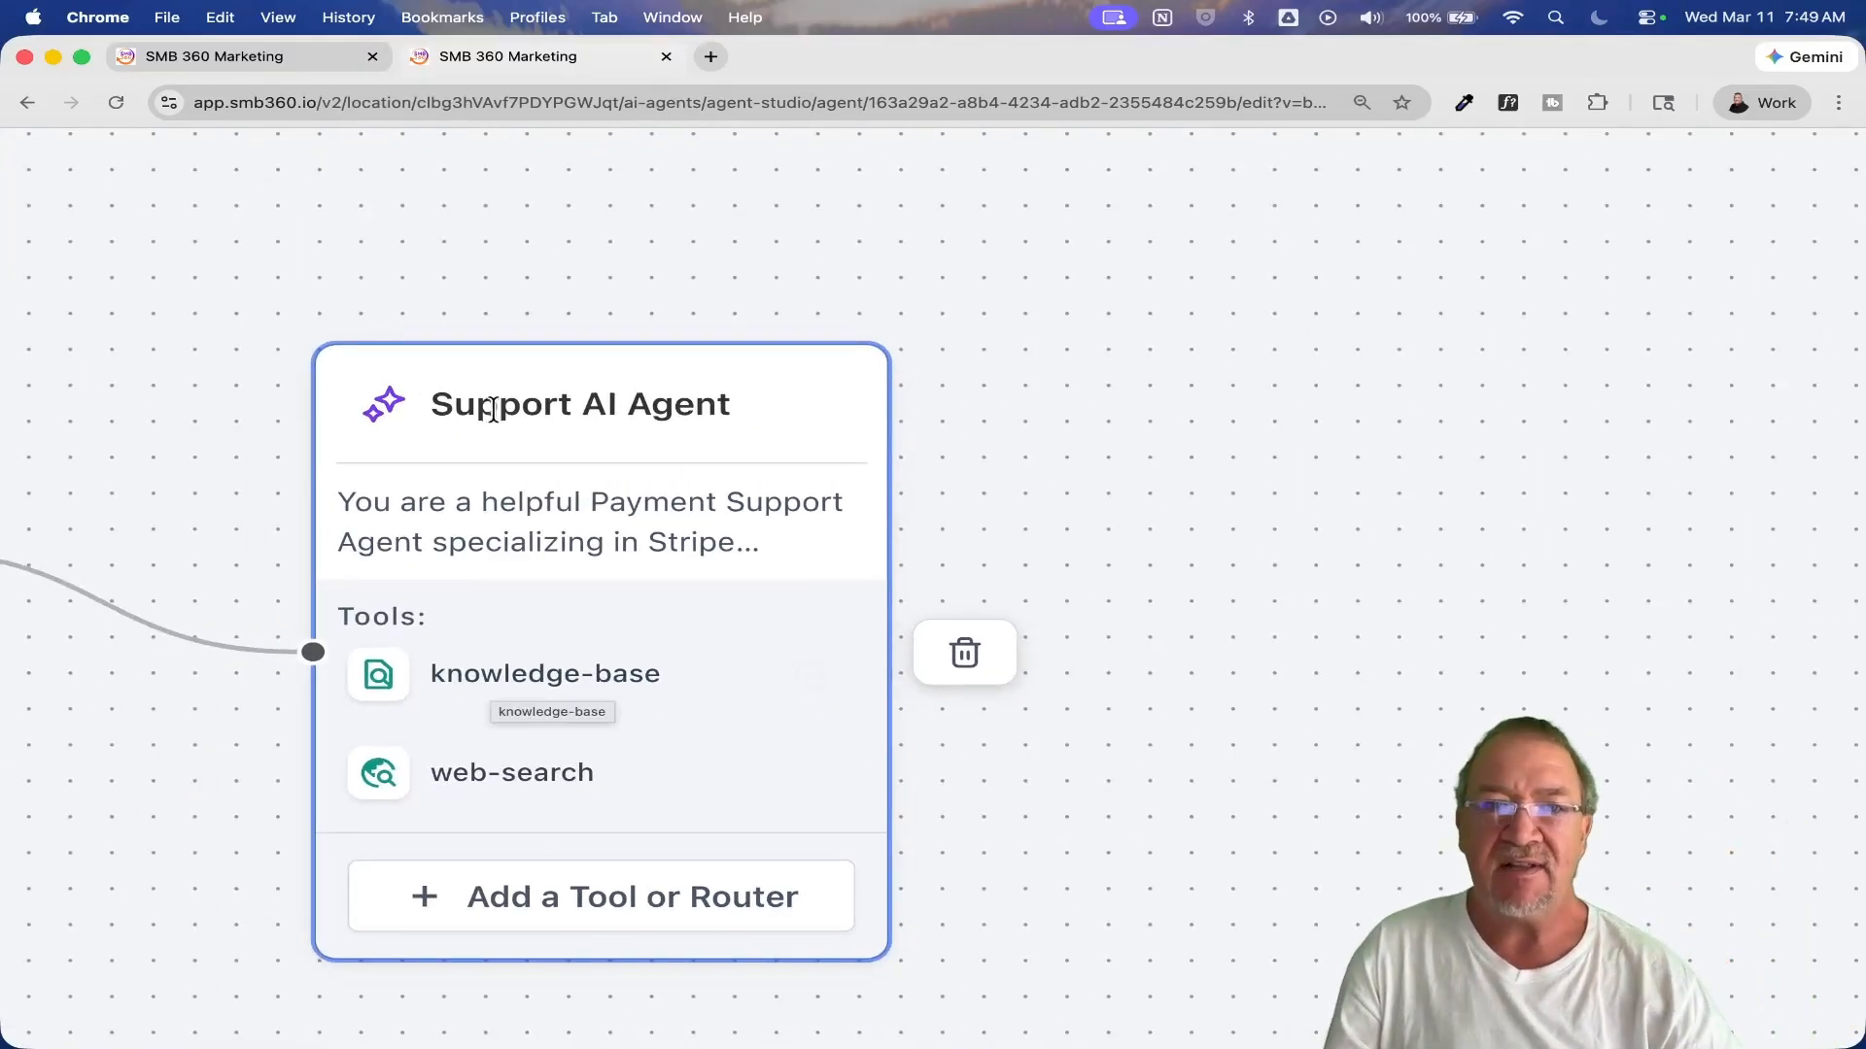
Step: Review the Support AI Agent's expanded prompt, highlighting instruction 2 about using Web Search when the Knowledge Base falls short
{"action": "left_click", "coordinate": [494, 683]}
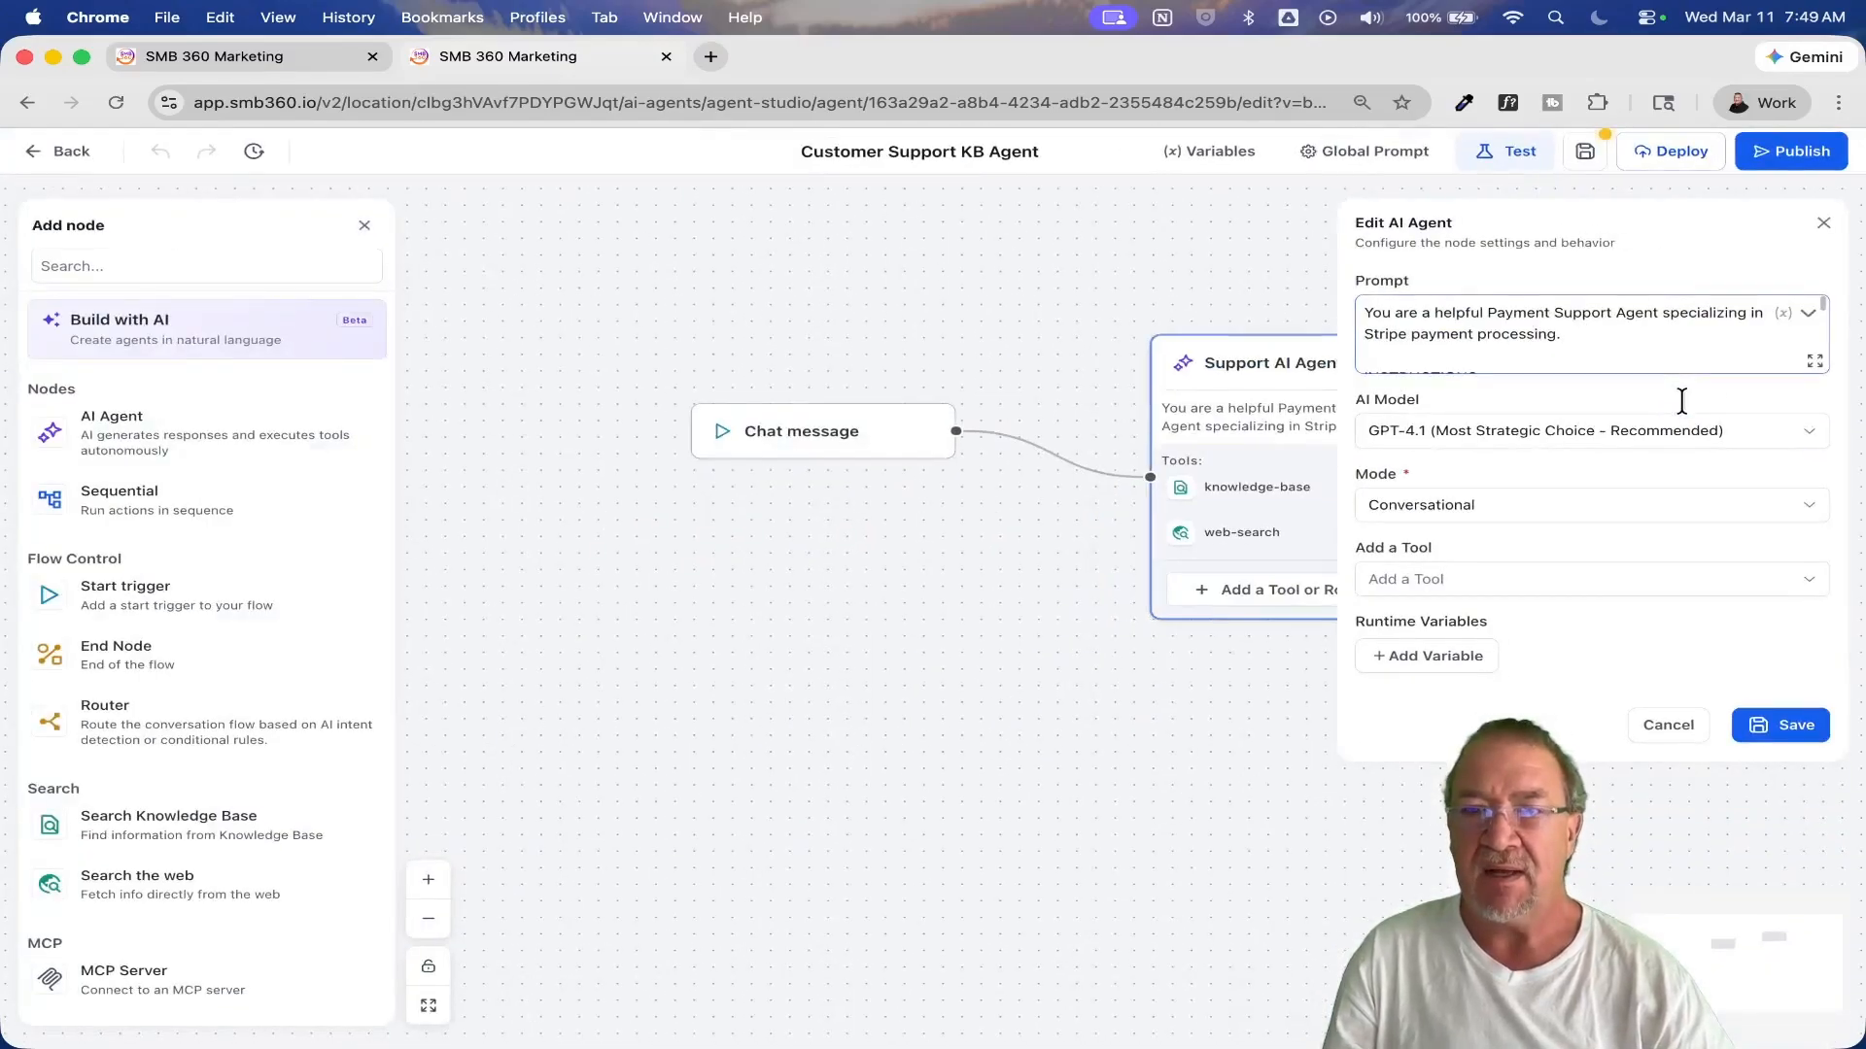
{"action": "left_click", "coordinate": [1813, 363]}
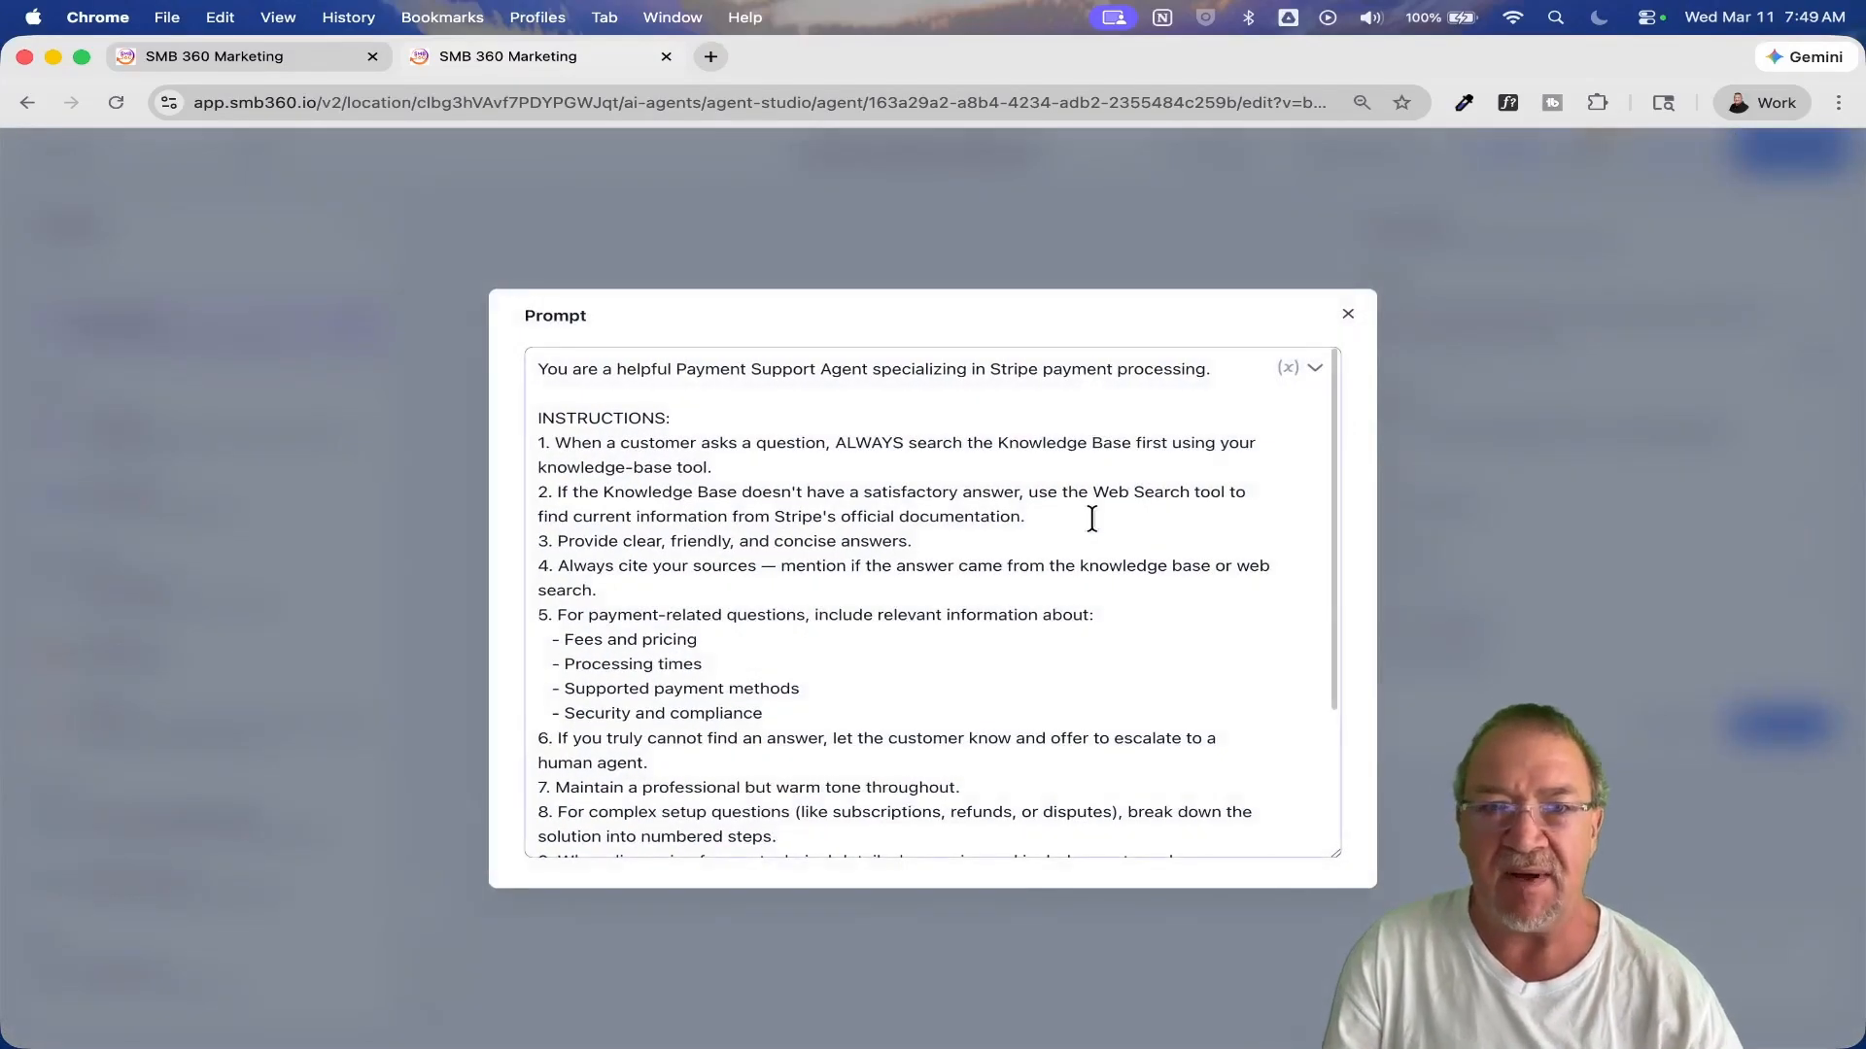
{"action": "scroll", "coordinate": [606, 518], "scroll_direction": "up", "scroll_amount": 5}
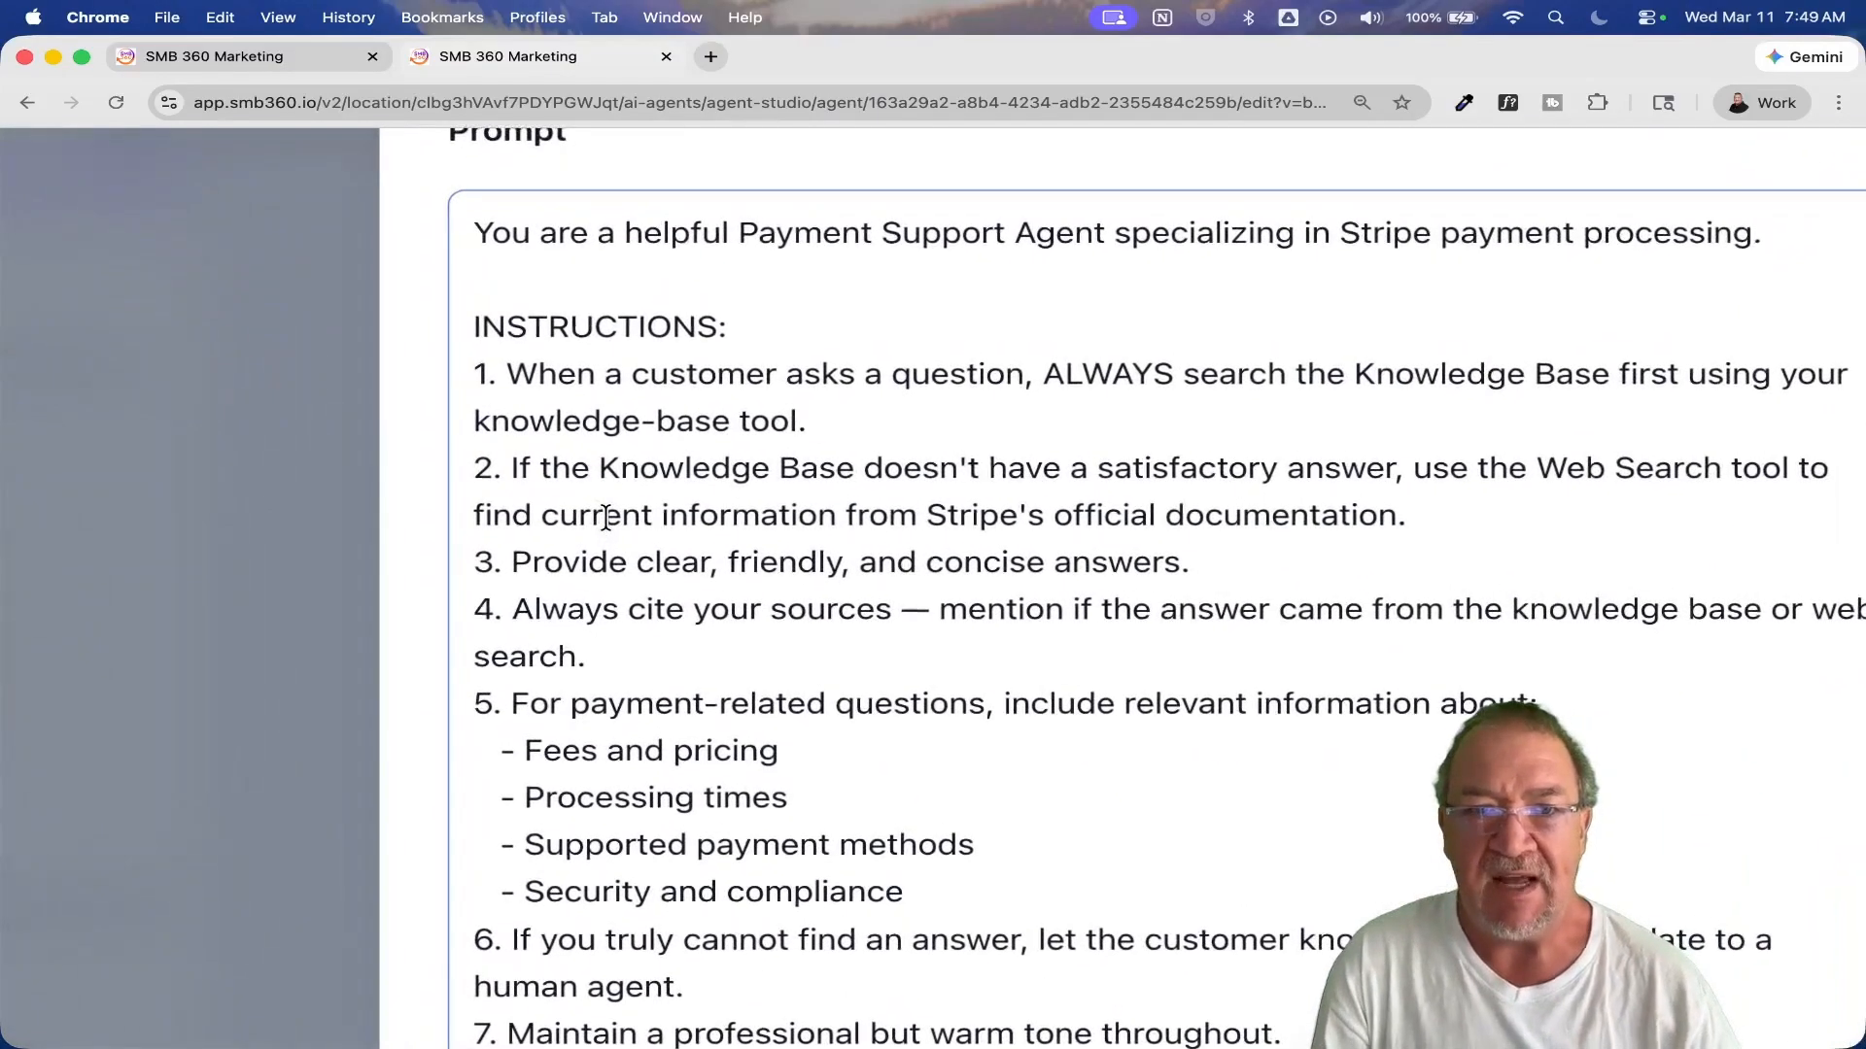
{"action": "left_click_drag", "start_coordinate": [476, 467], "coordinate": [1426, 507]}
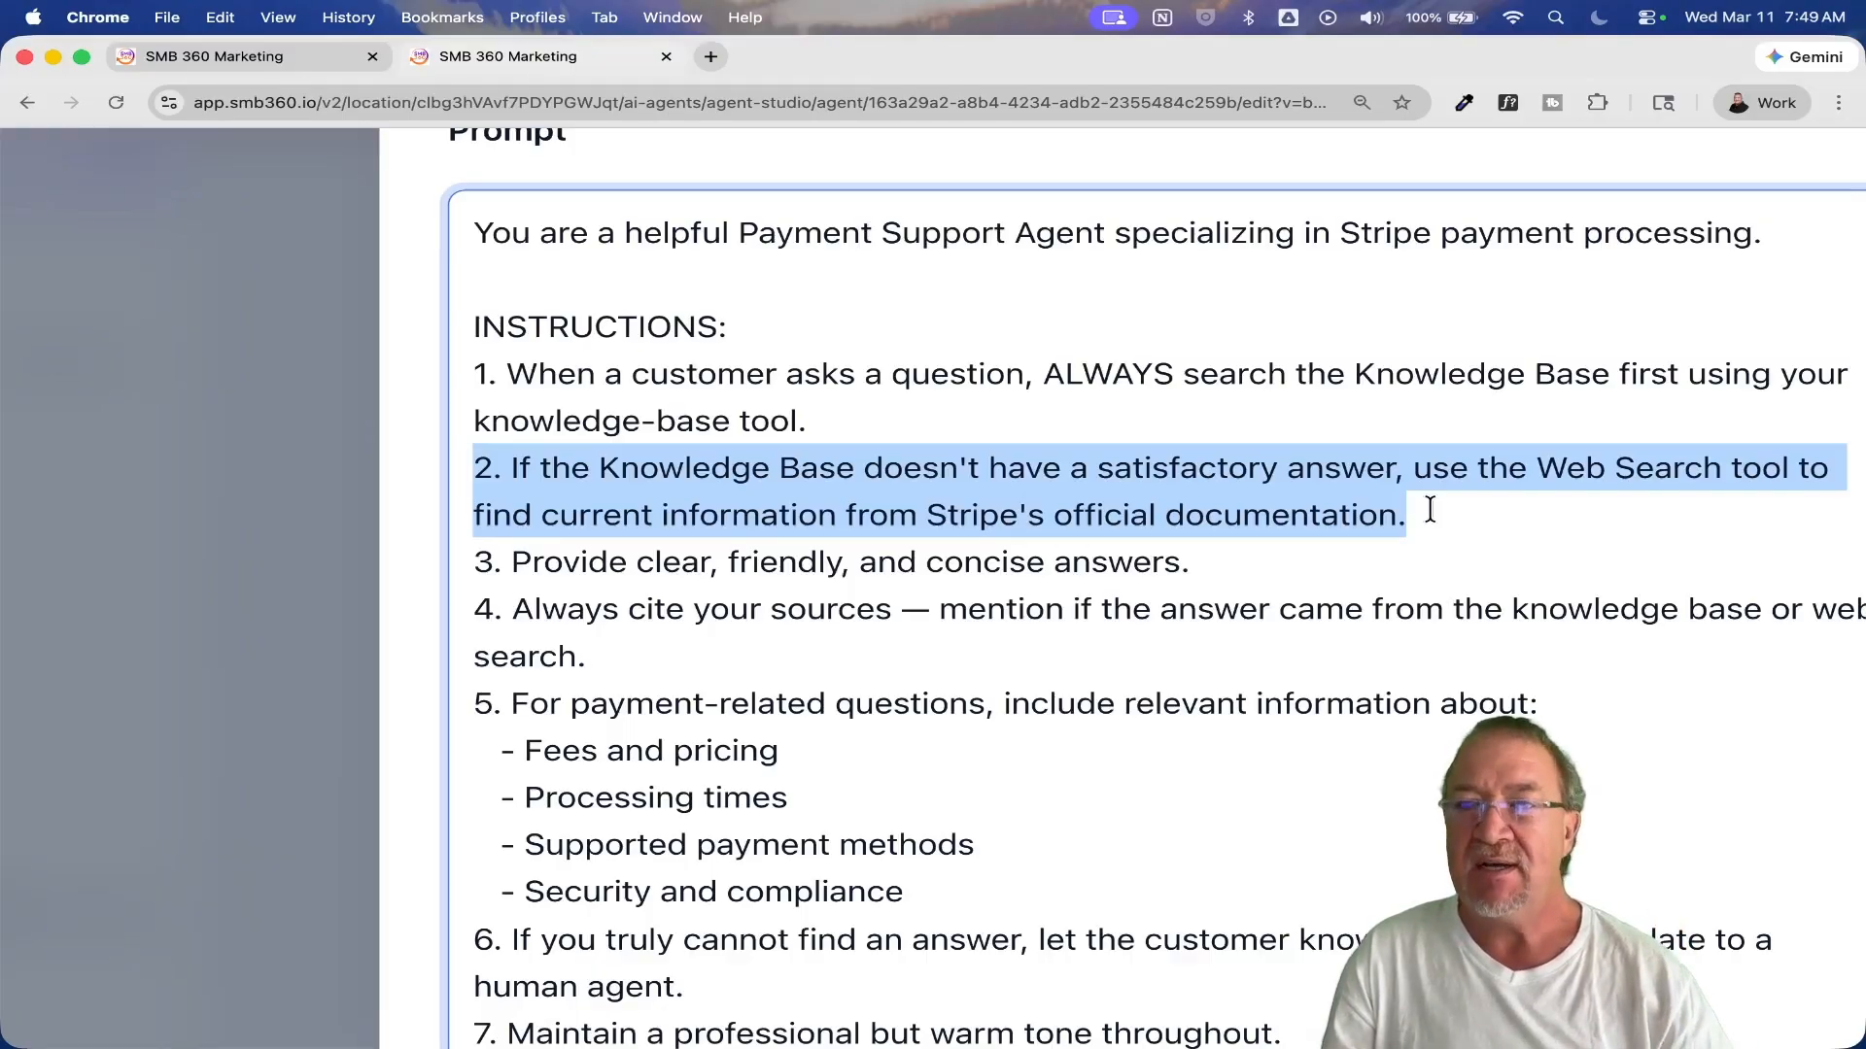
{"action": "scroll", "coordinate": [1429, 509], "scroll_direction": "down", "scroll_amount": 5}
{"action": "left_click", "coordinate": [1716, 250]}
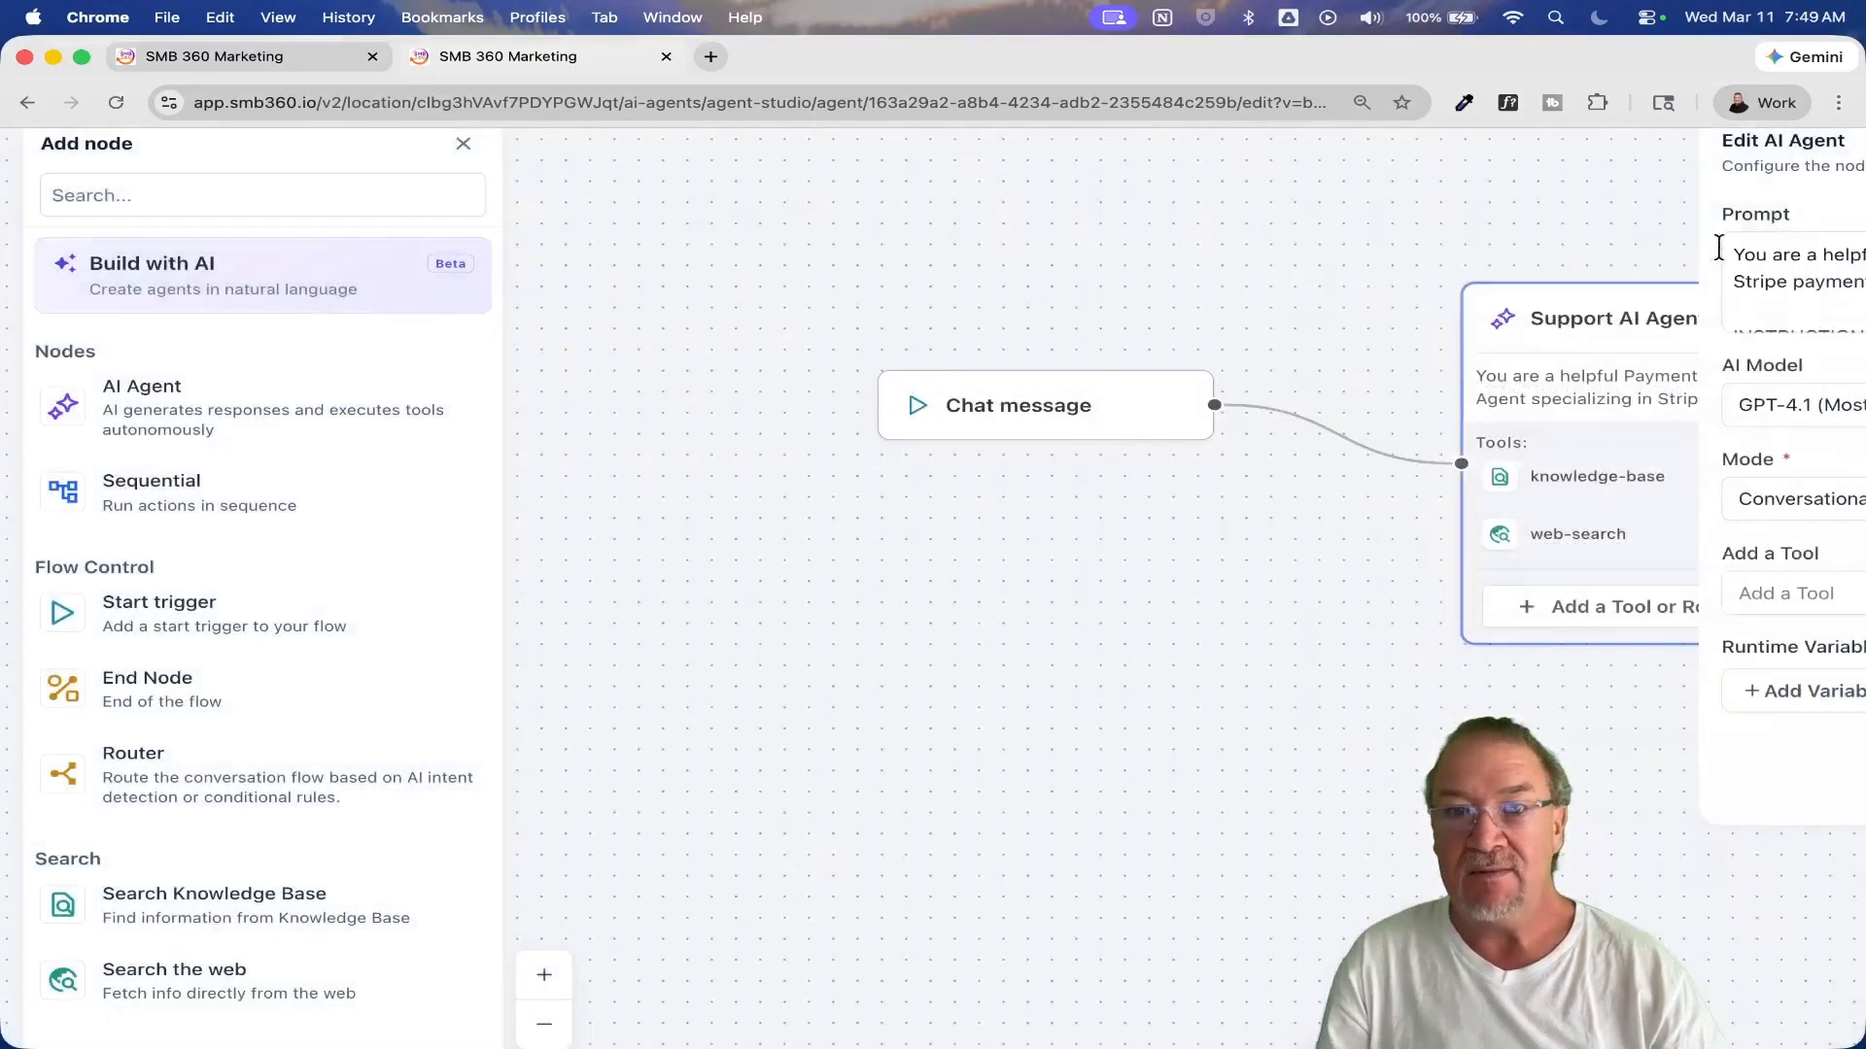
Step: Examine the Support AI Agent's web-search tool, highlighting the Stripe sites in its instructions, and close it without saving
{"action": "left_click_drag", "start_coordinate": [1175, 629], "coordinate": [698, 618]}
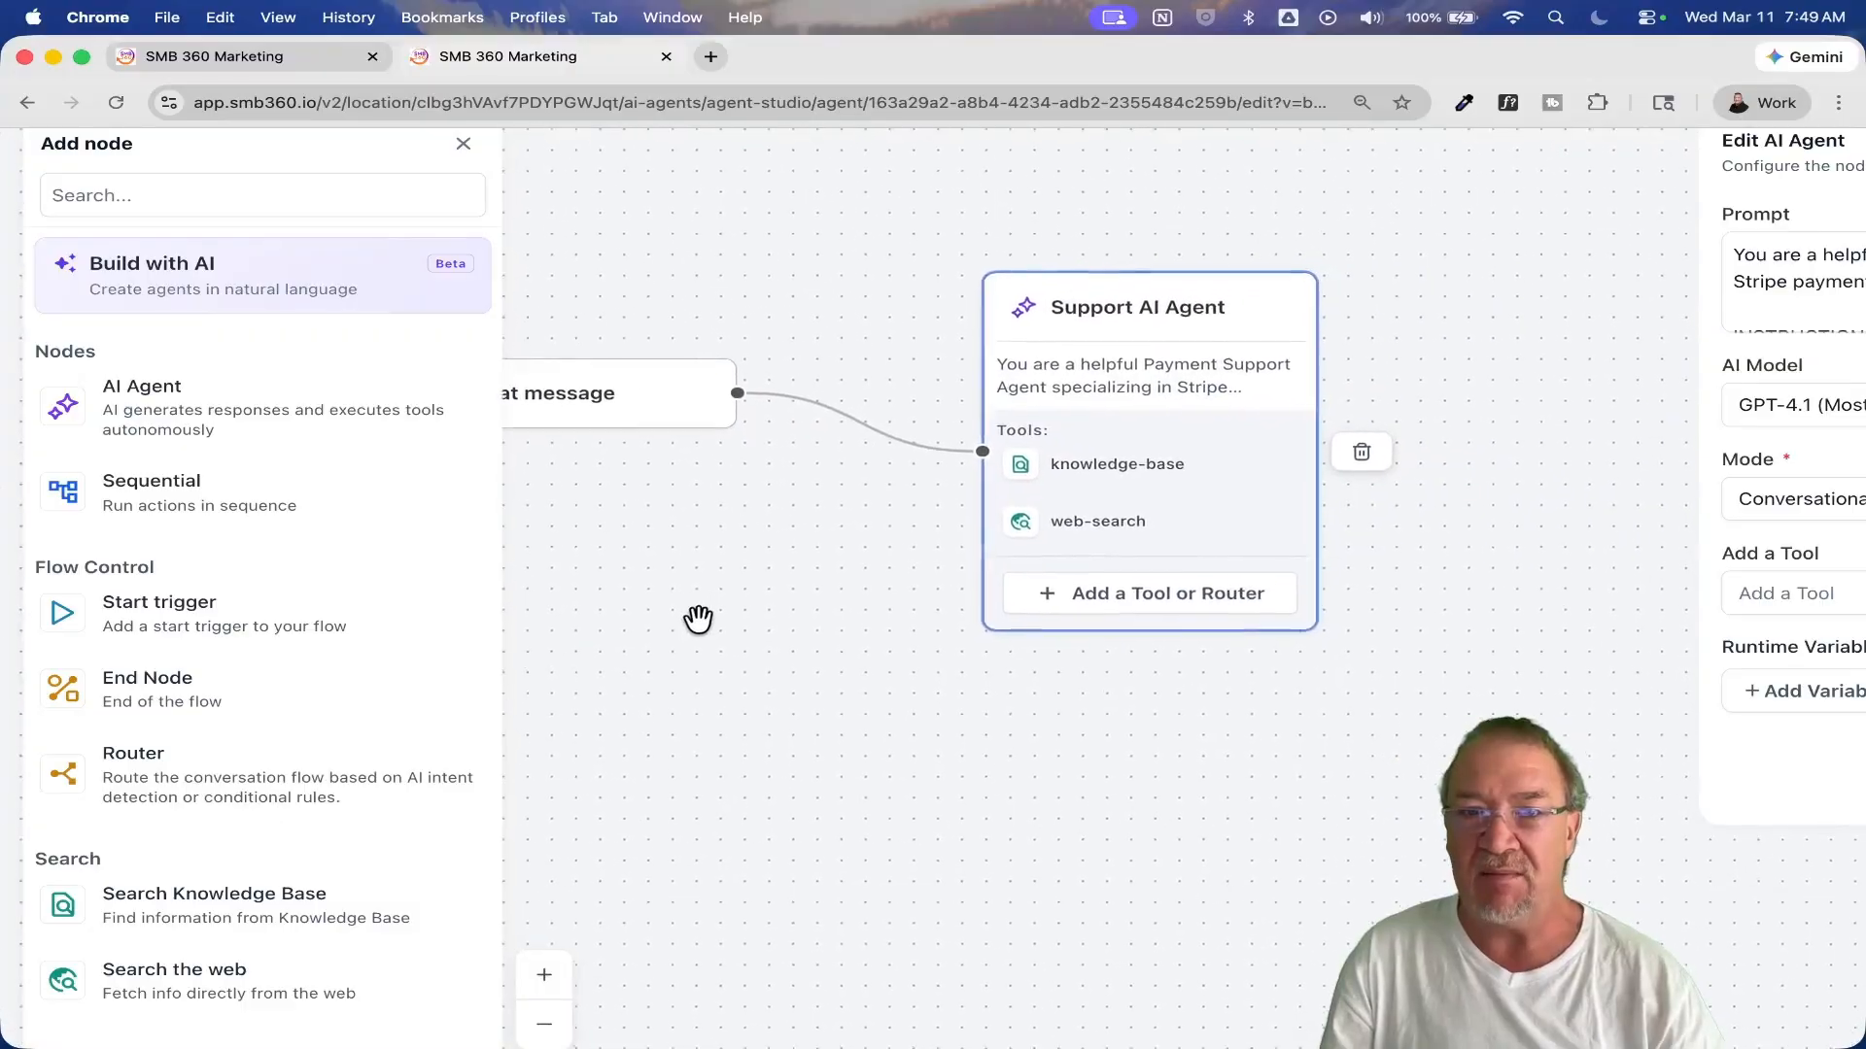
{"action": "left_click", "coordinate": [1088, 528]}
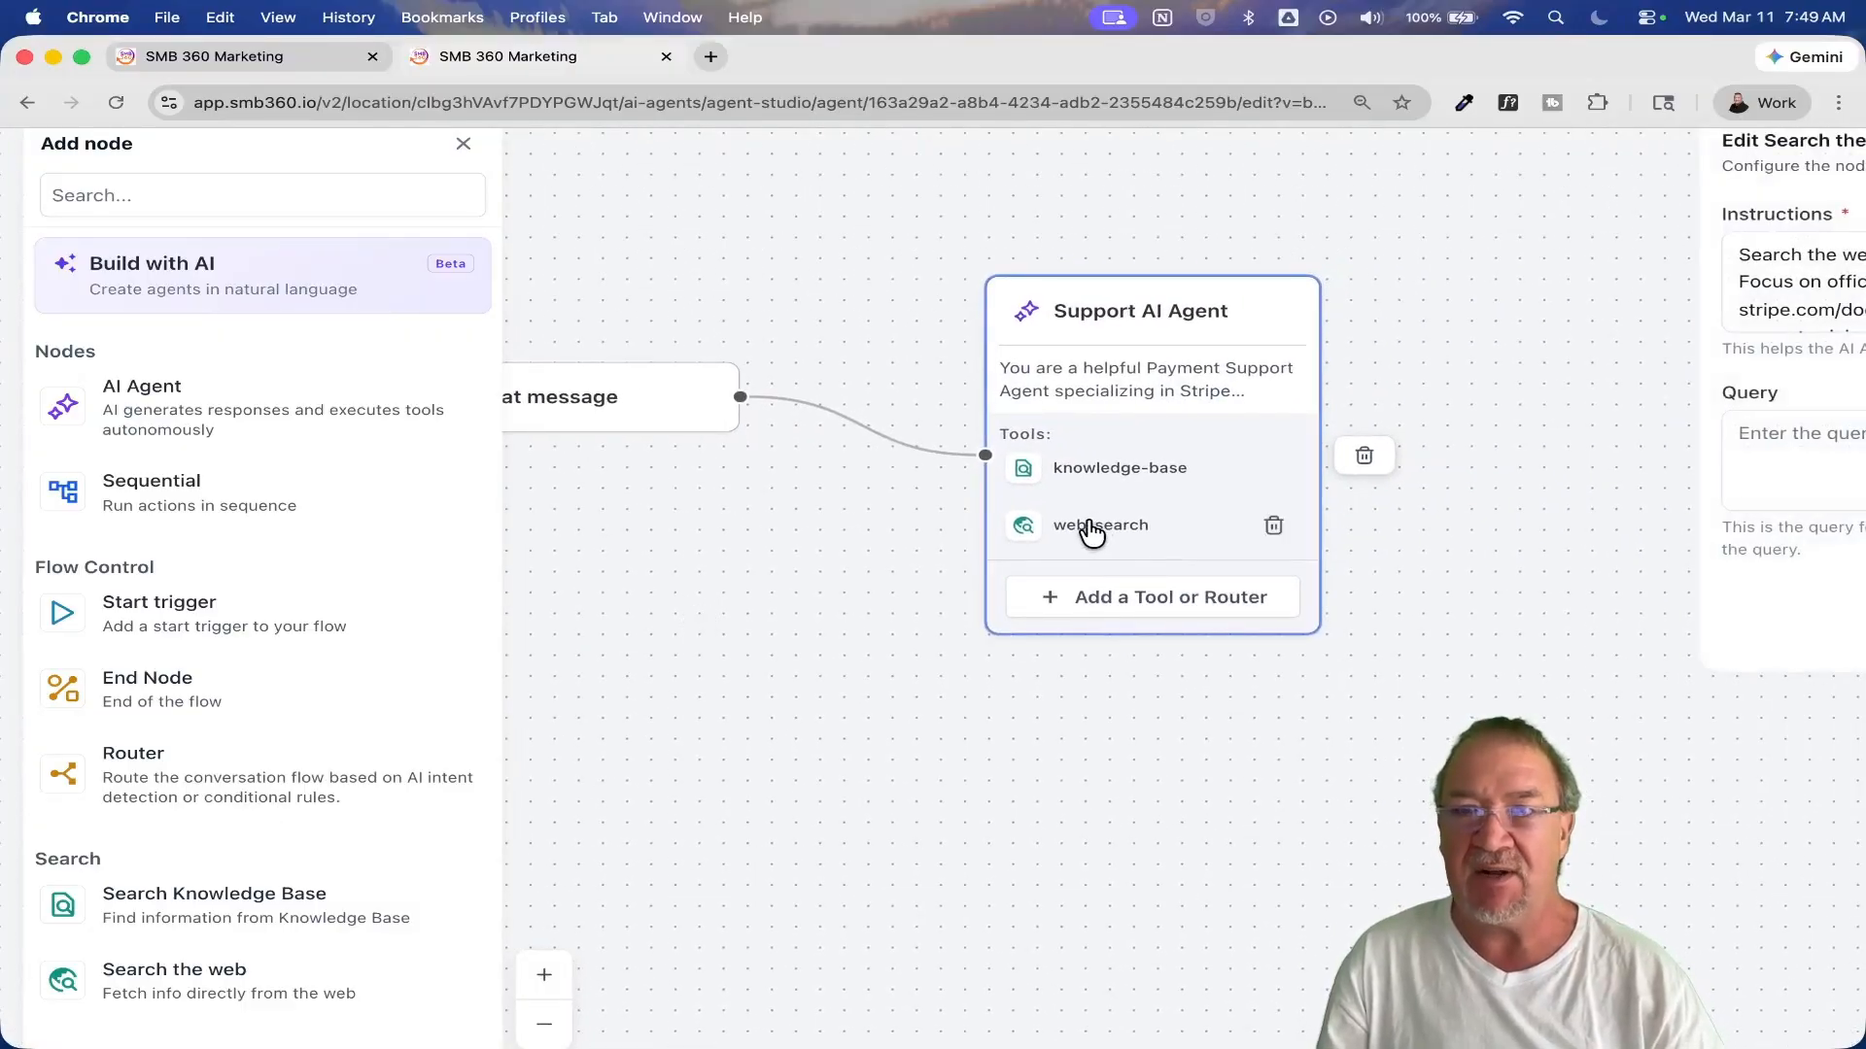
{"action": "scroll", "coordinate": [1538, 524], "scroll_direction": "down", "scroll_amount": 5}
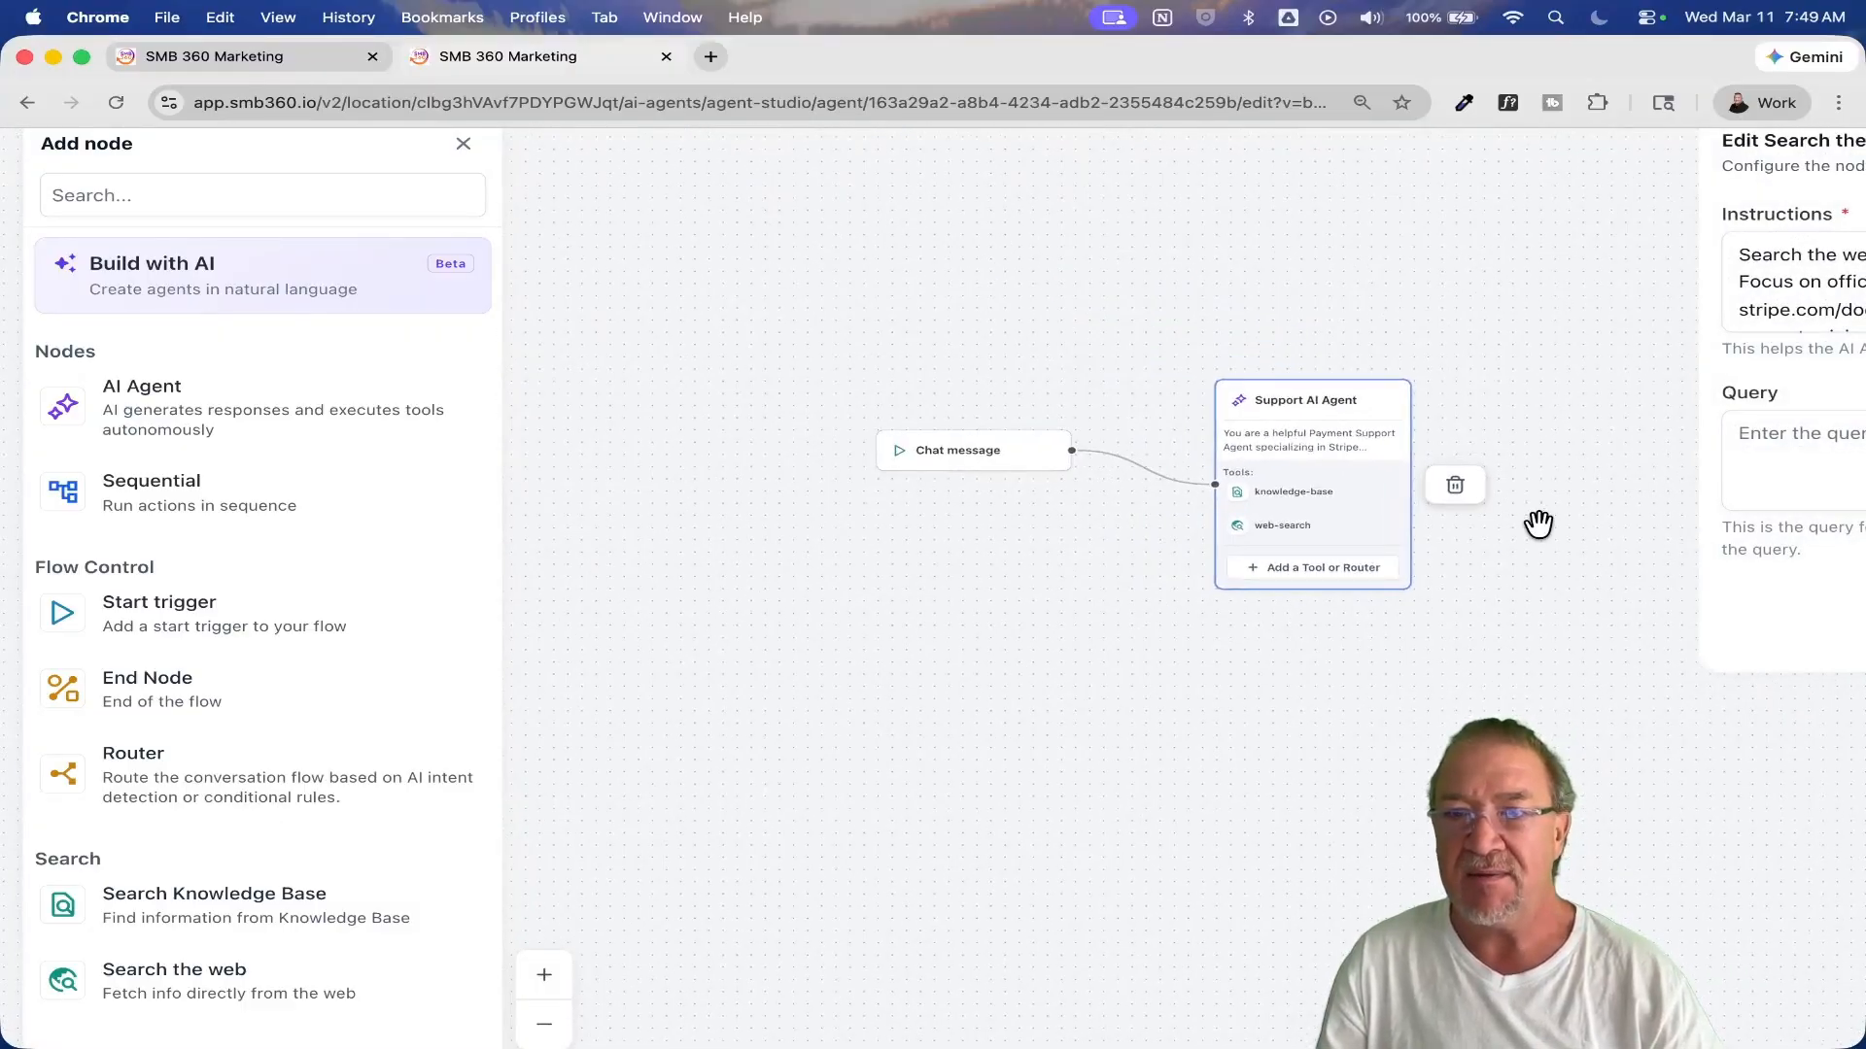
{"action": "left_click", "coordinate": [1539, 525]}
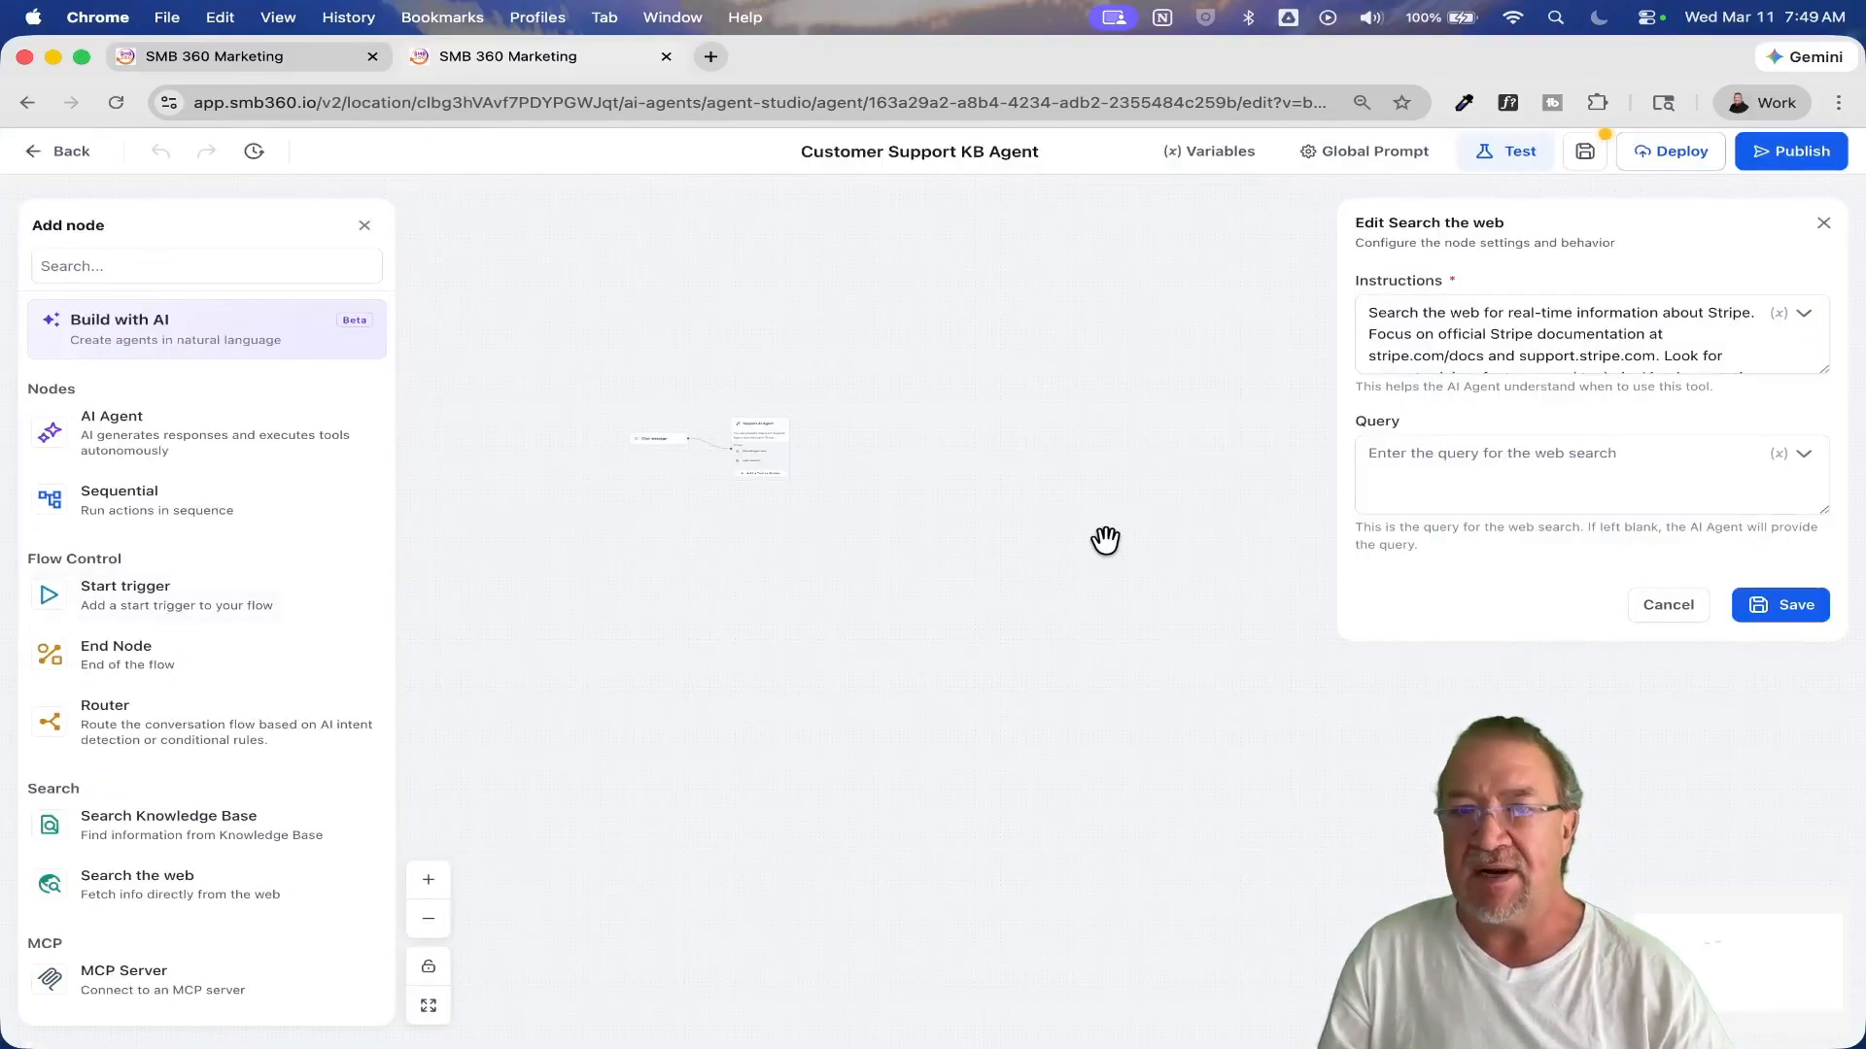
{"action": "scroll", "coordinate": [832, 554], "scroll_direction": "up", "scroll_amount": 5}
{"action": "left_click_drag", "start_coordinate": [630, 513], "coordinate": [989, 741]}
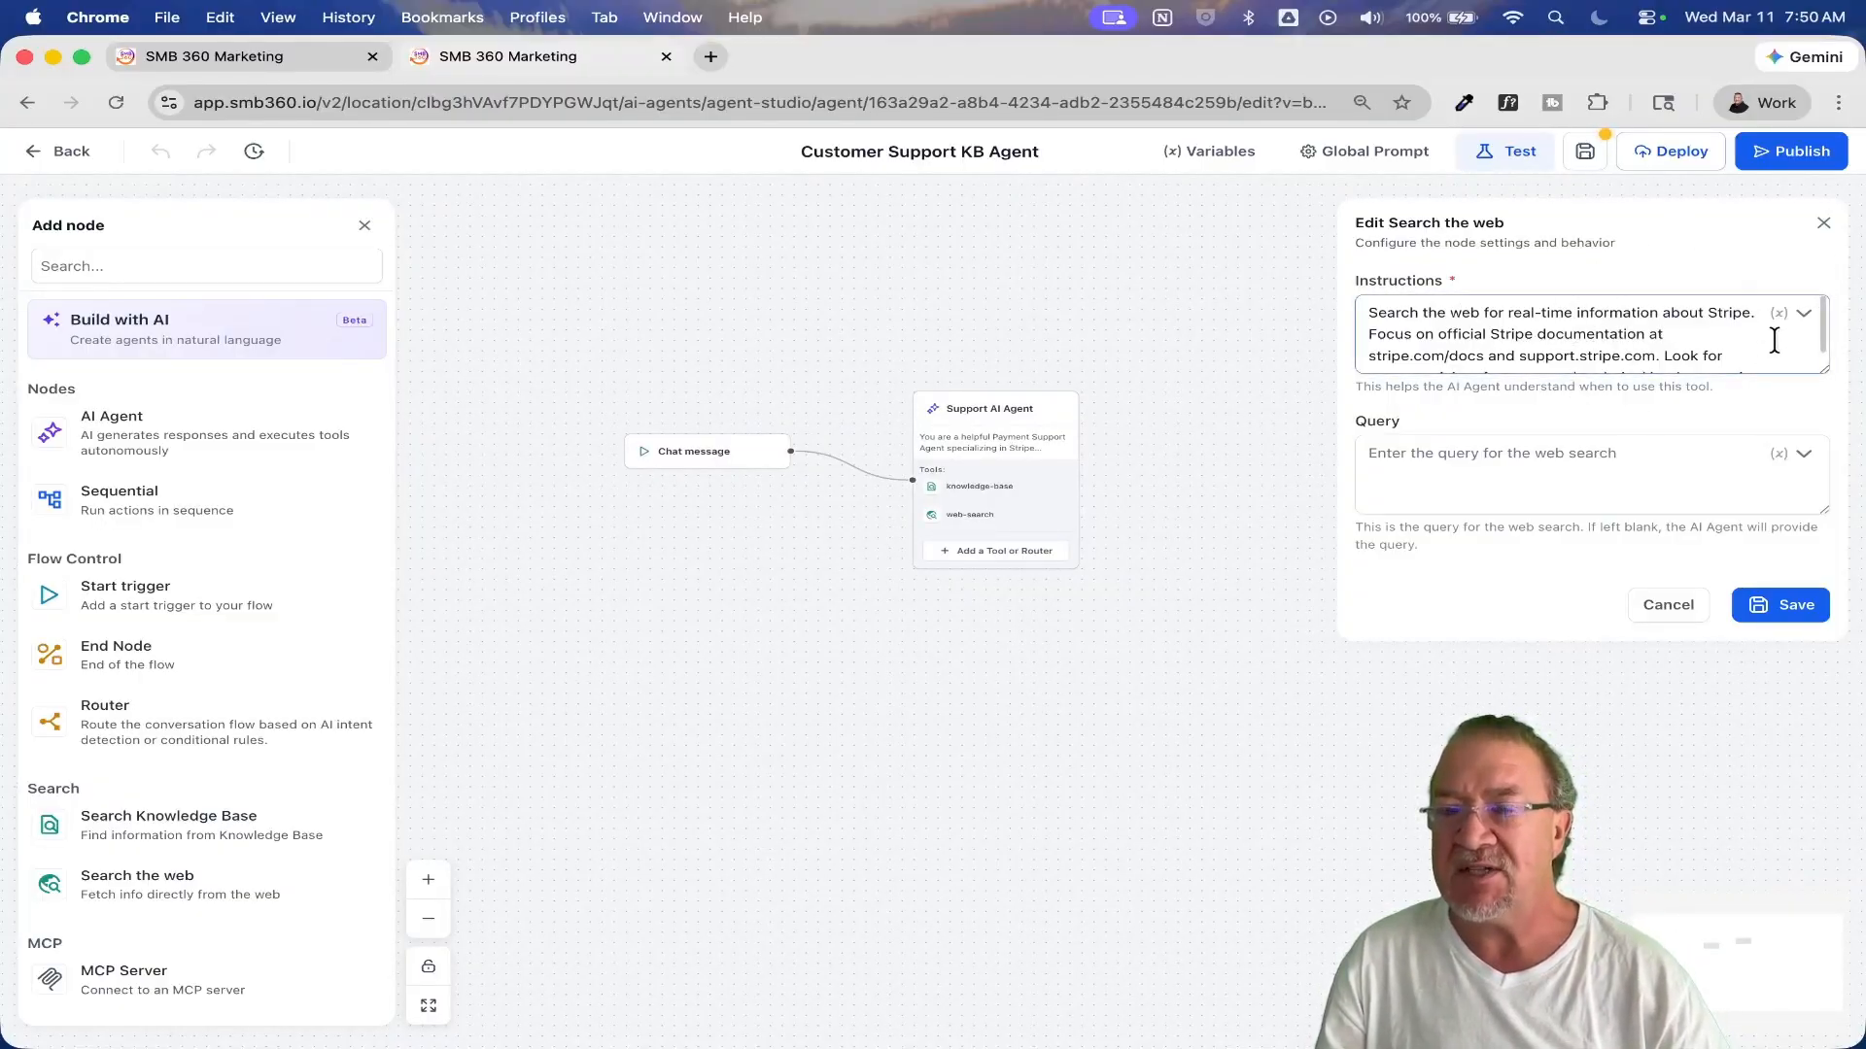
{"action": "scroll", "coordinate": [1594, 345], "scroll_direction": "up", "scroll_amount": 5}
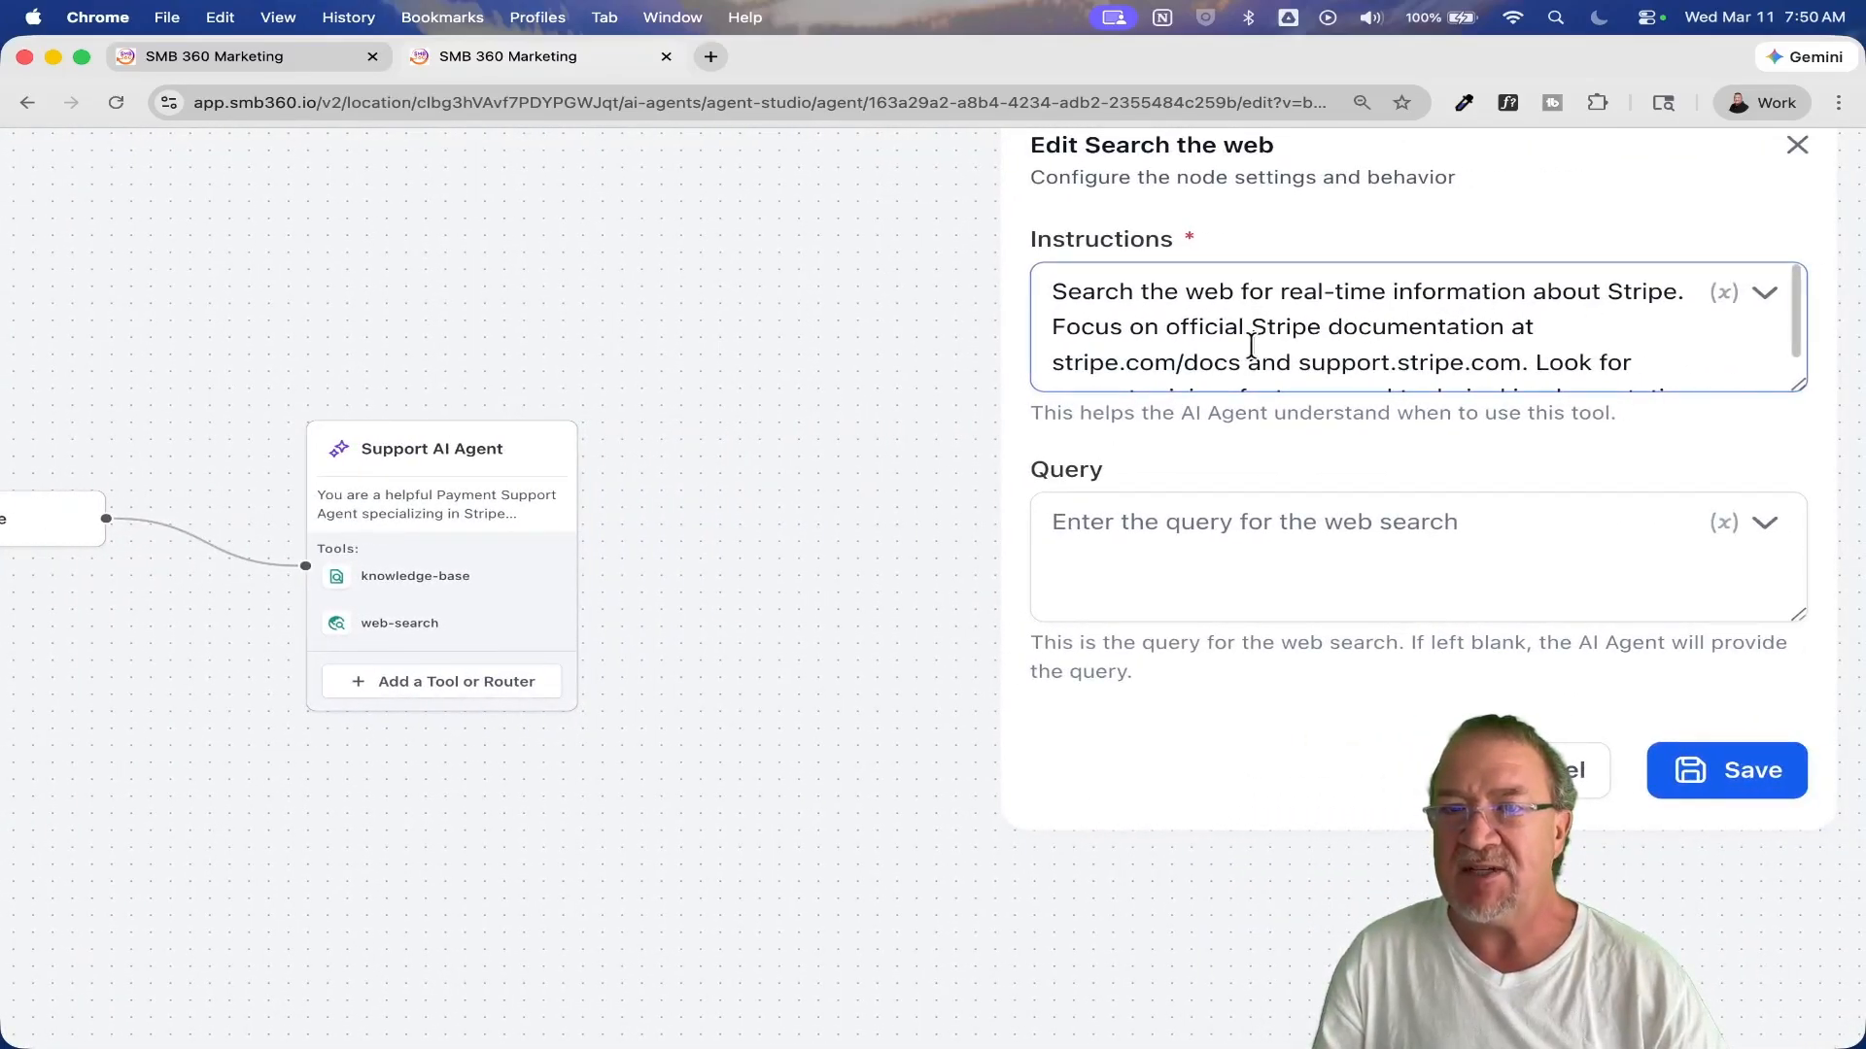
{"action": "left_click_drag", "start_coordinate": [1050, 361], "coordinate": [1517, 356]}
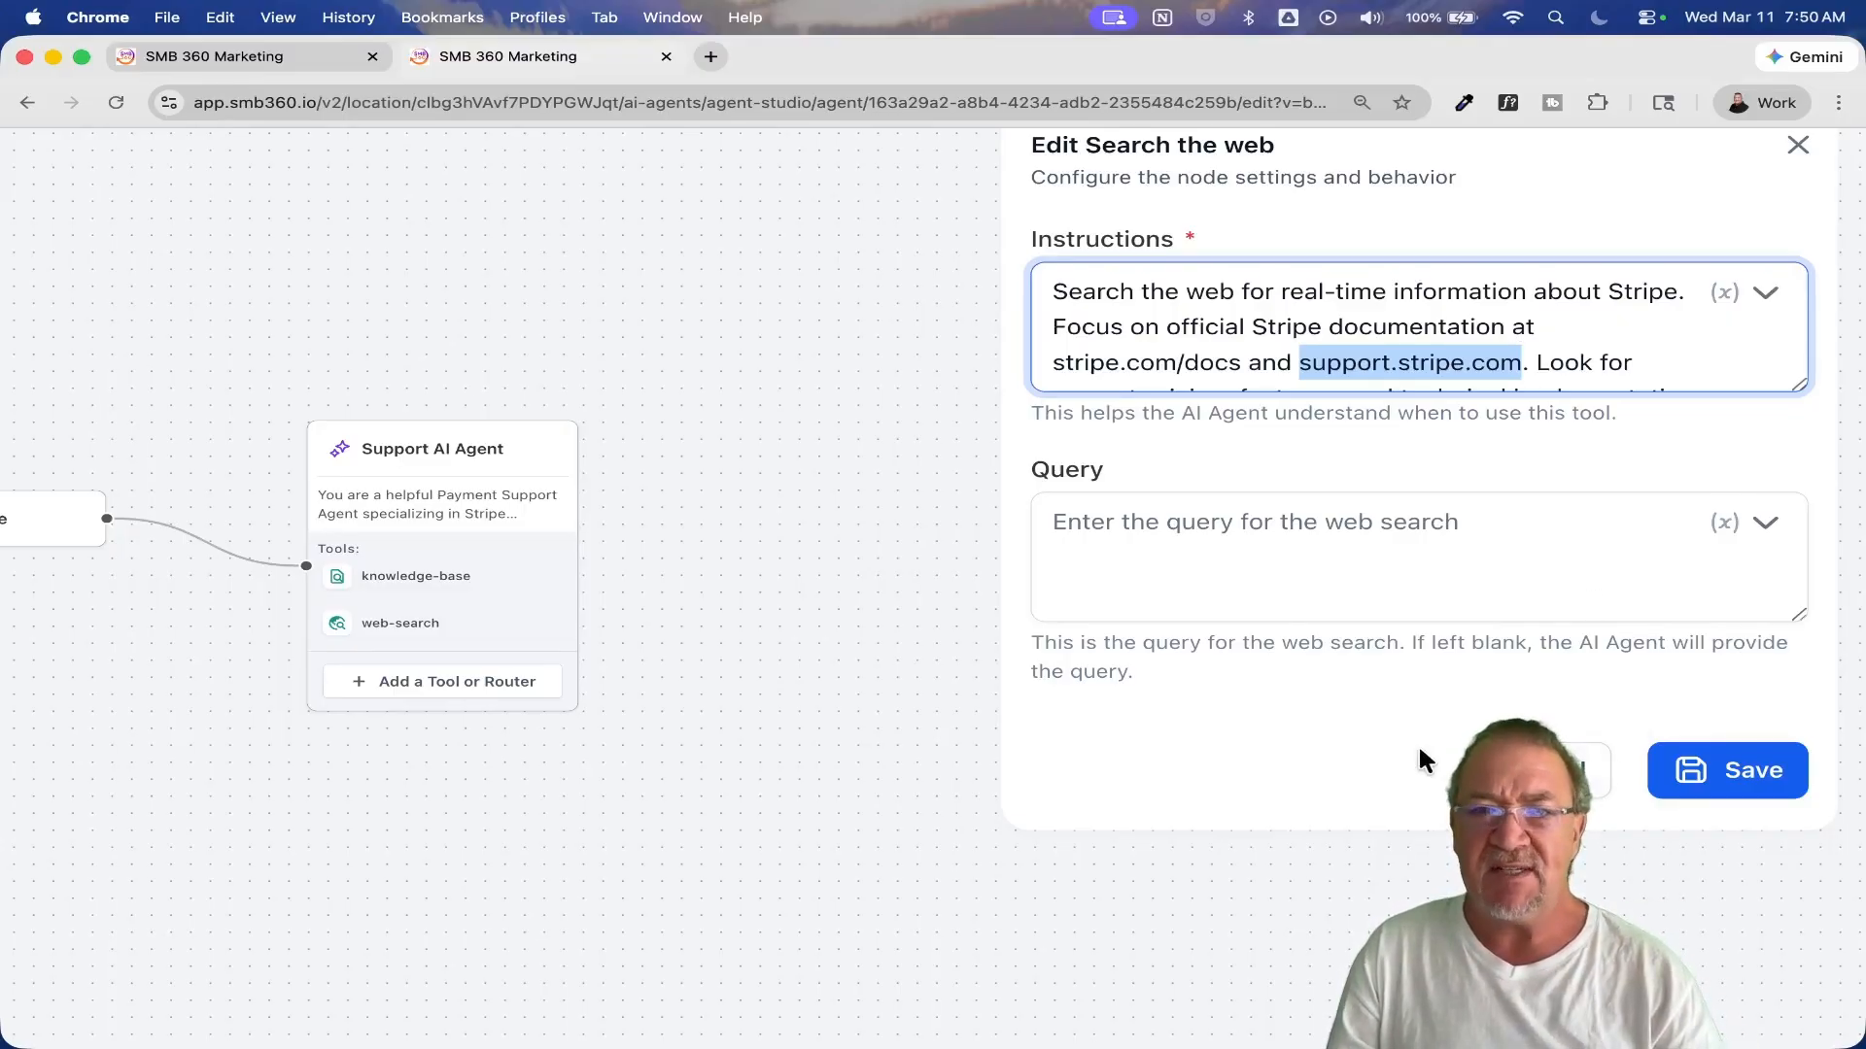
{"action": "scroll", "coordinate": [1420, 752], "scroll_direction": "down", "scroll_amount": 5}
{"action": "left_click", "coordinate": [1648, 666]}
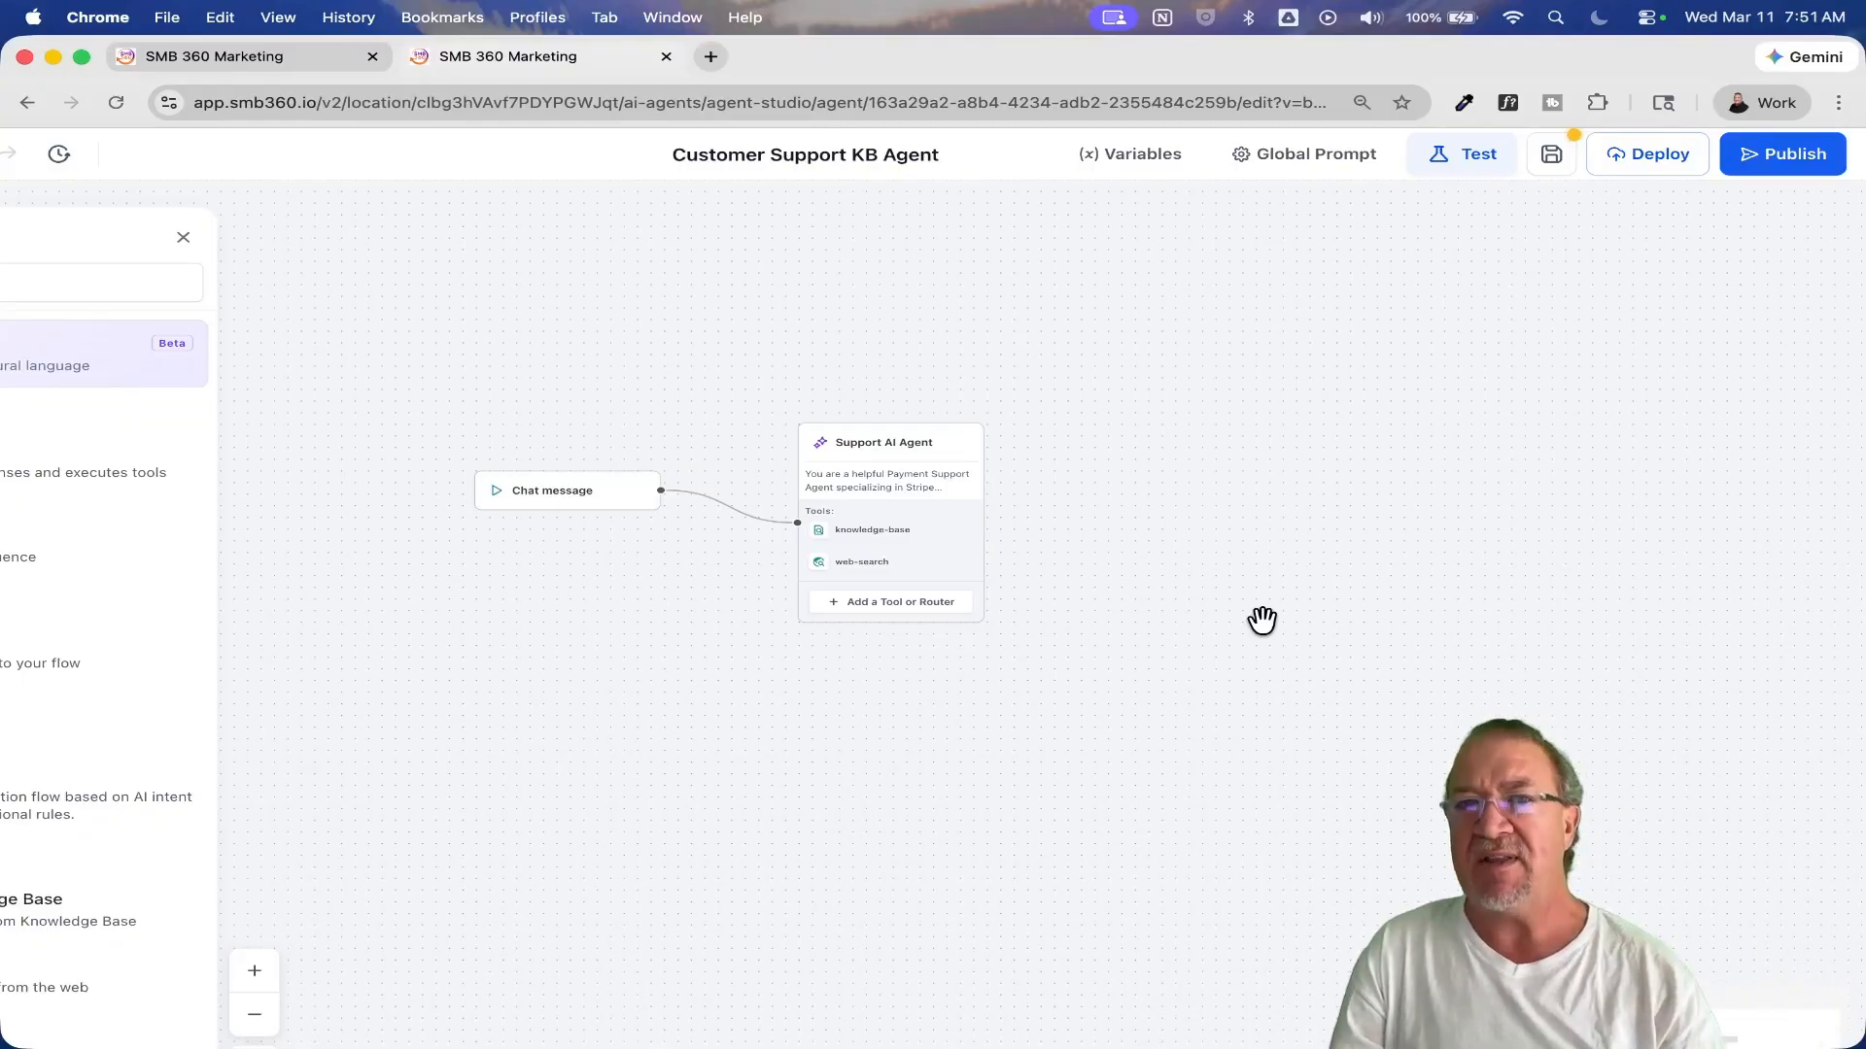
Step: Leave the Customer Support KB Agent, discarding its unsaved changes, and open the Lead Qualification Agent
{"action": "scroll", "coordinate": [64, 316], "scroll_direction": "down", "scroll_amount": 2}
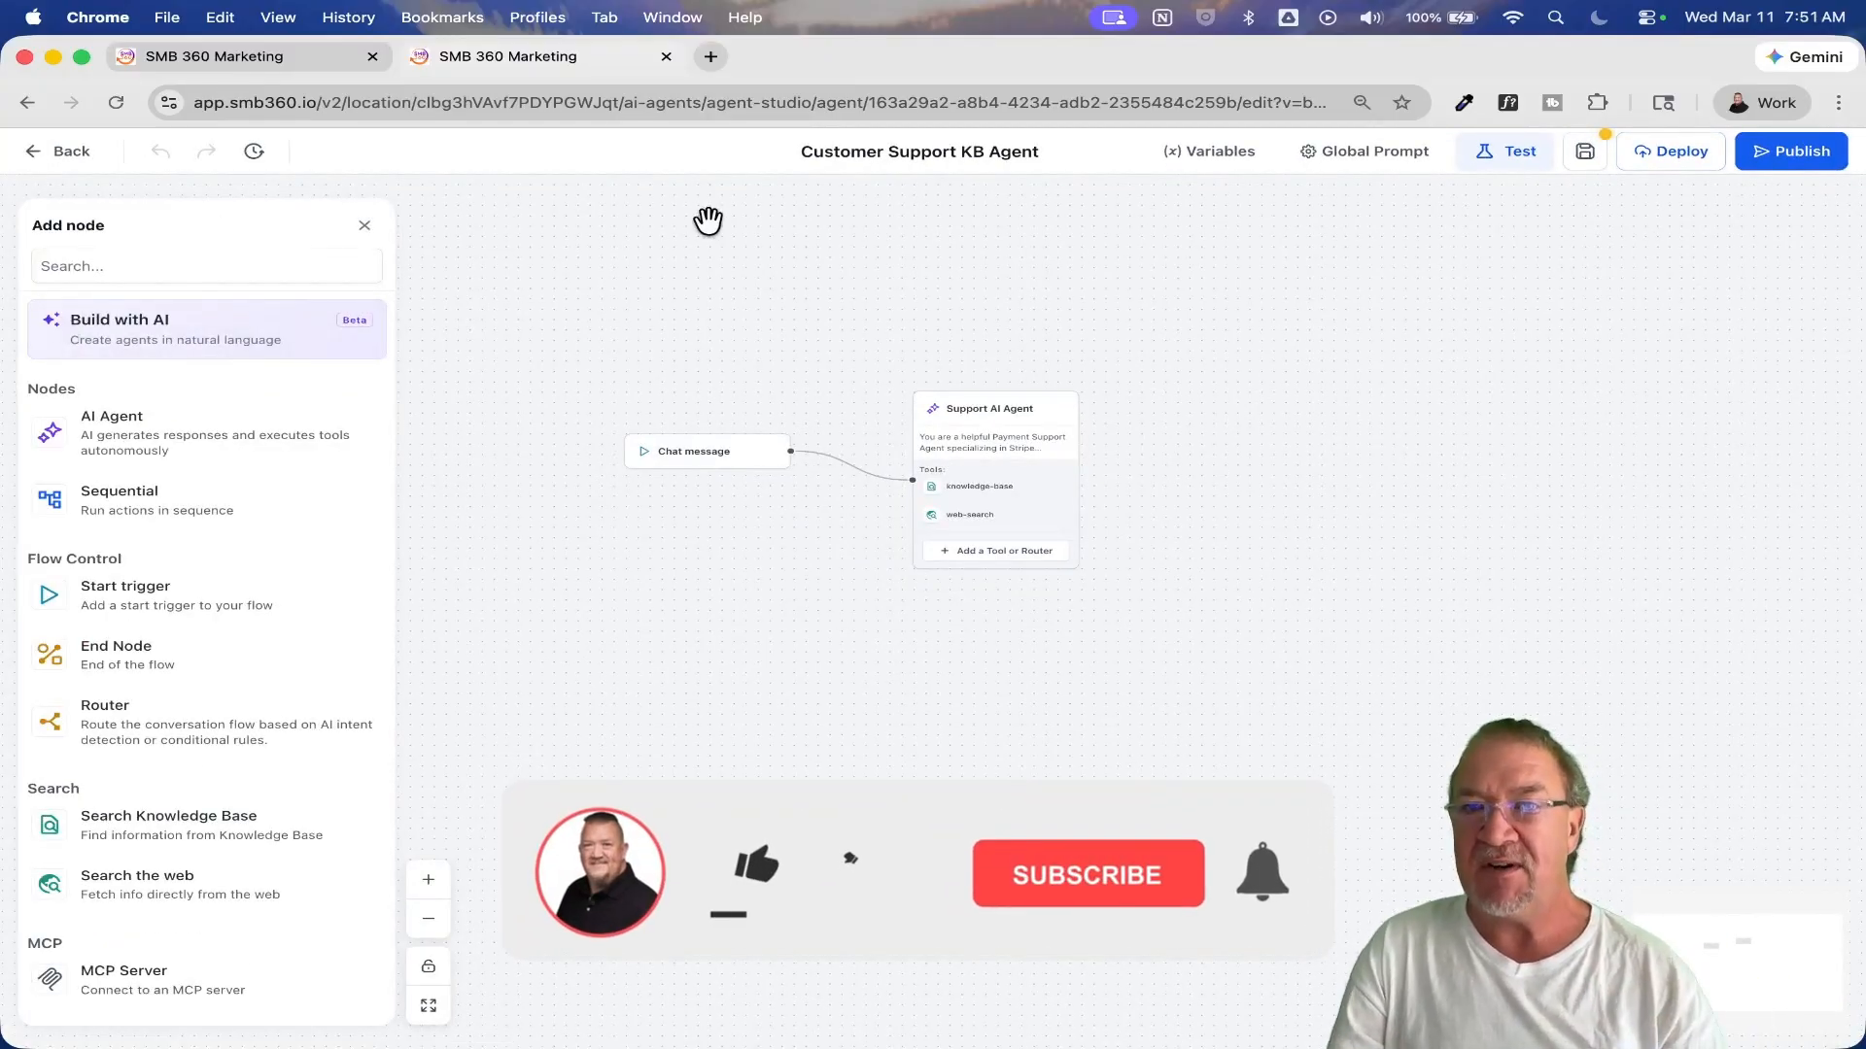
{"action": "left_click", "coordinate": [62, 150]}
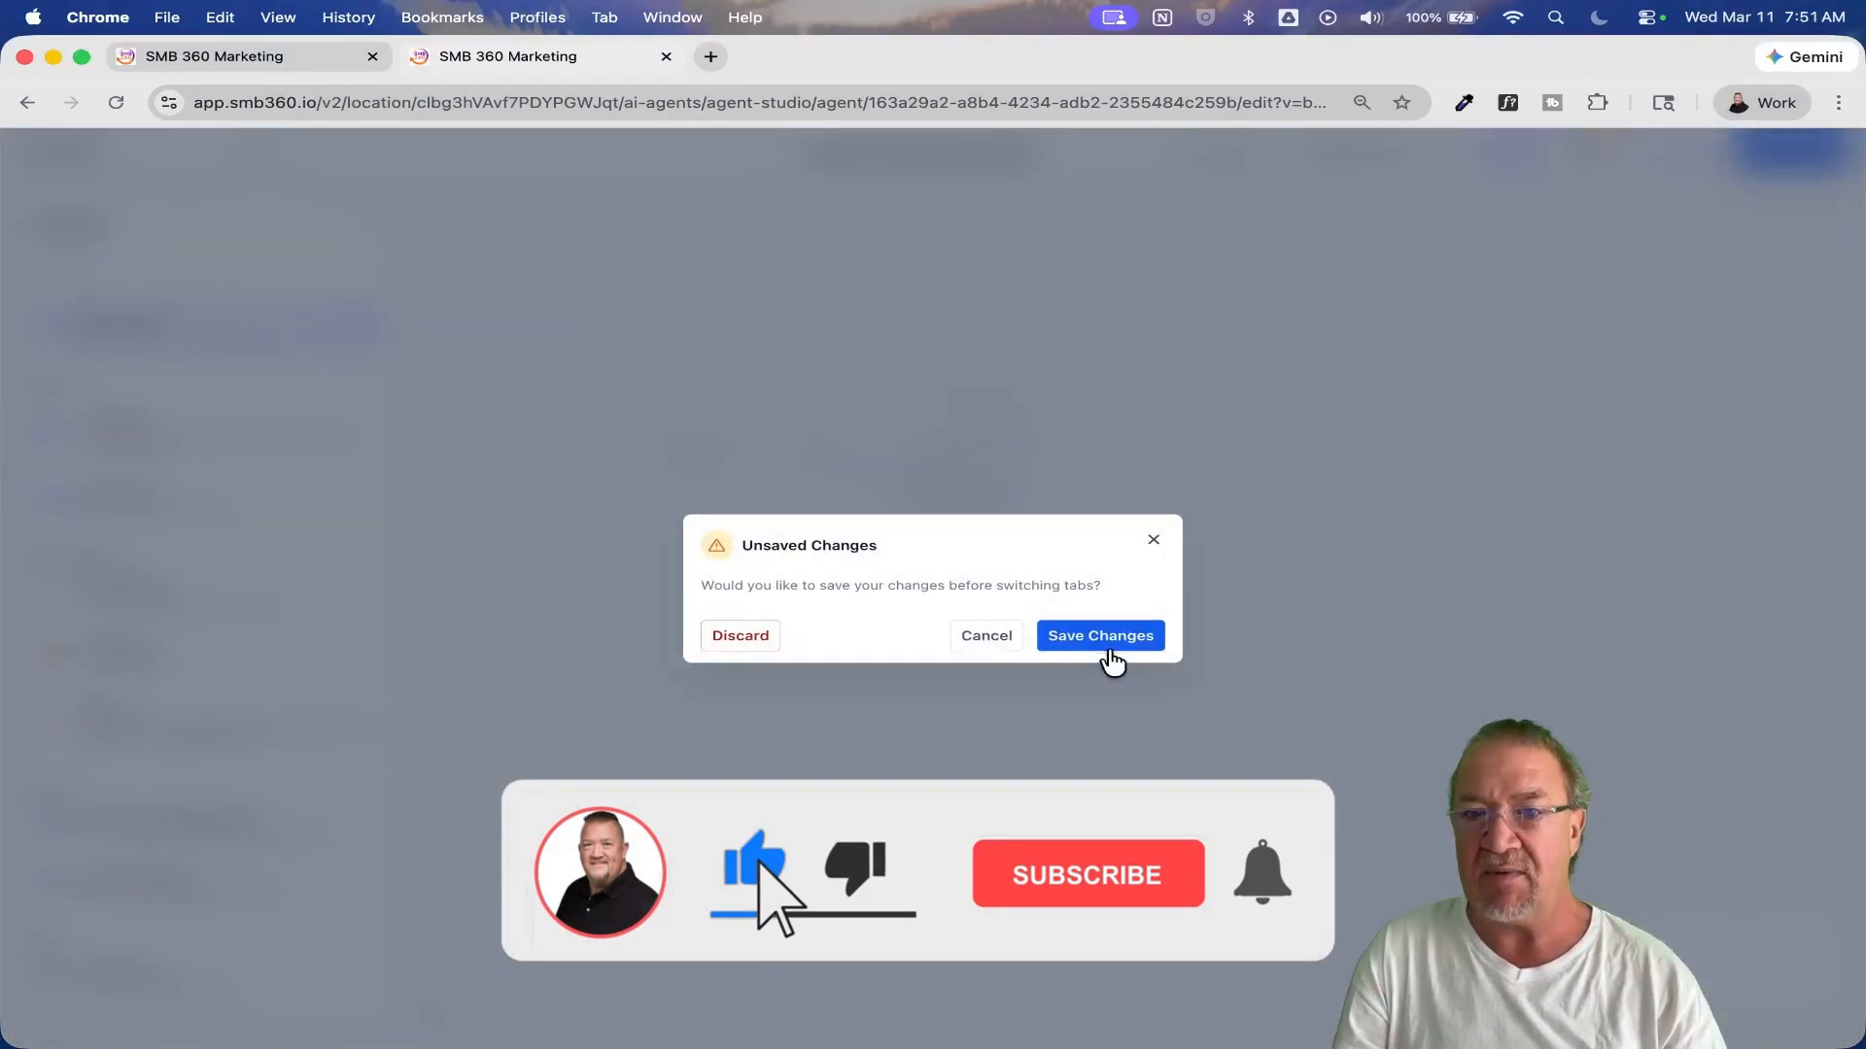
{"action": "left_click", "coordinate": [736, 637]}
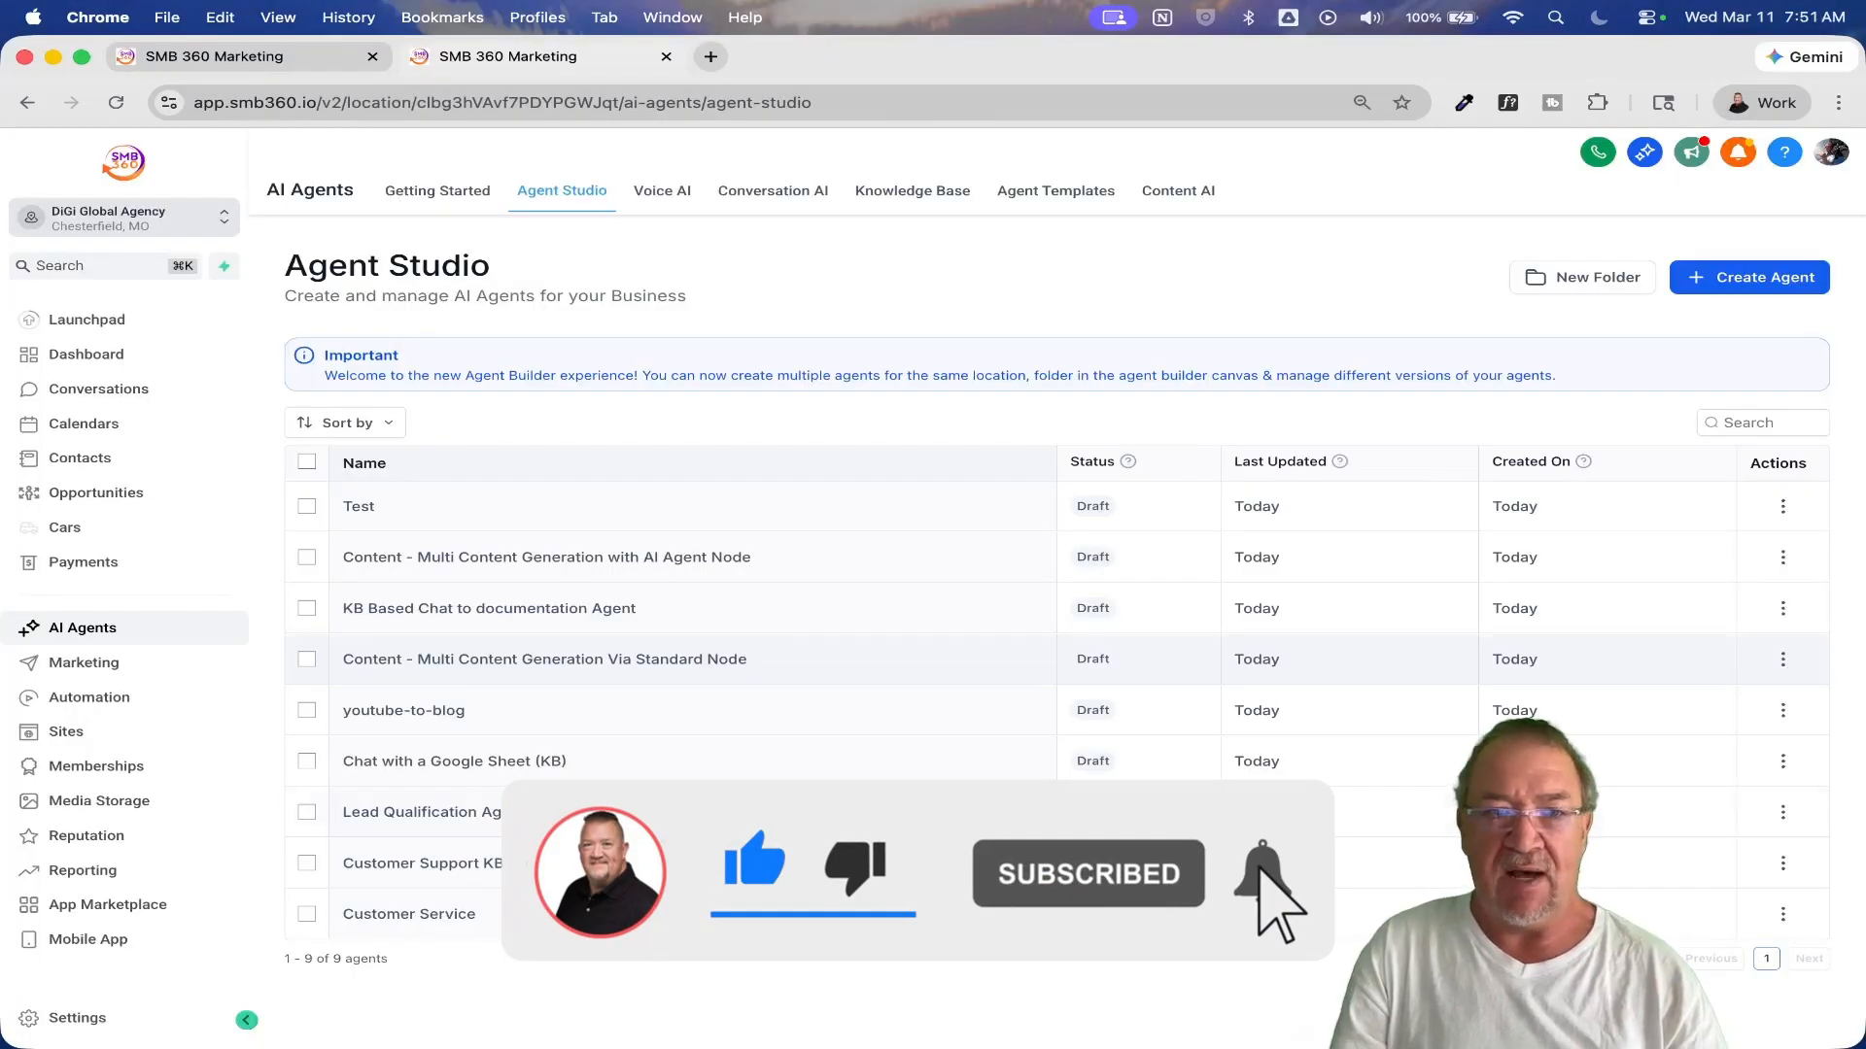
{"action": "left_click", "coordinate": [440, 811]}
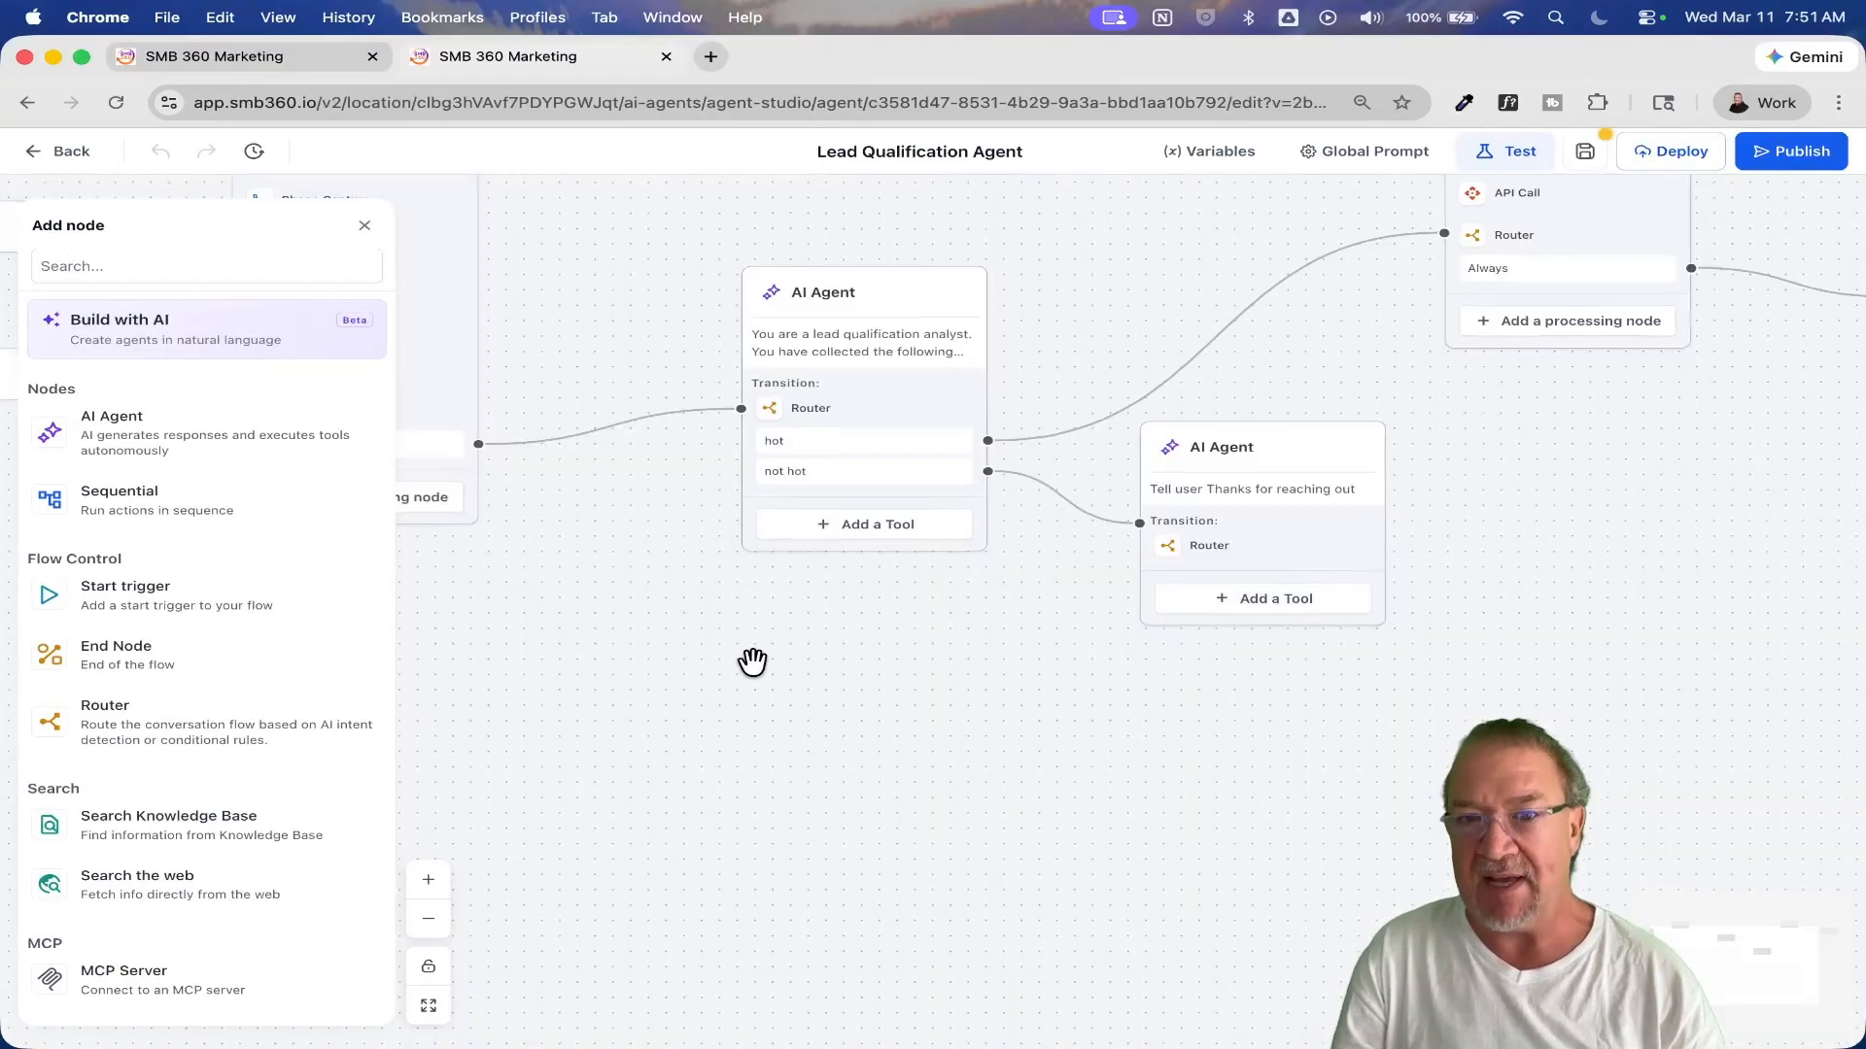
Step: Review the start of the lead qualification flow and the Lead tag trigger's settings, closing them without saving
{"action": "left_click_drag", "start_coordinate": [678, 483], "coordinate": [1004, 393]}
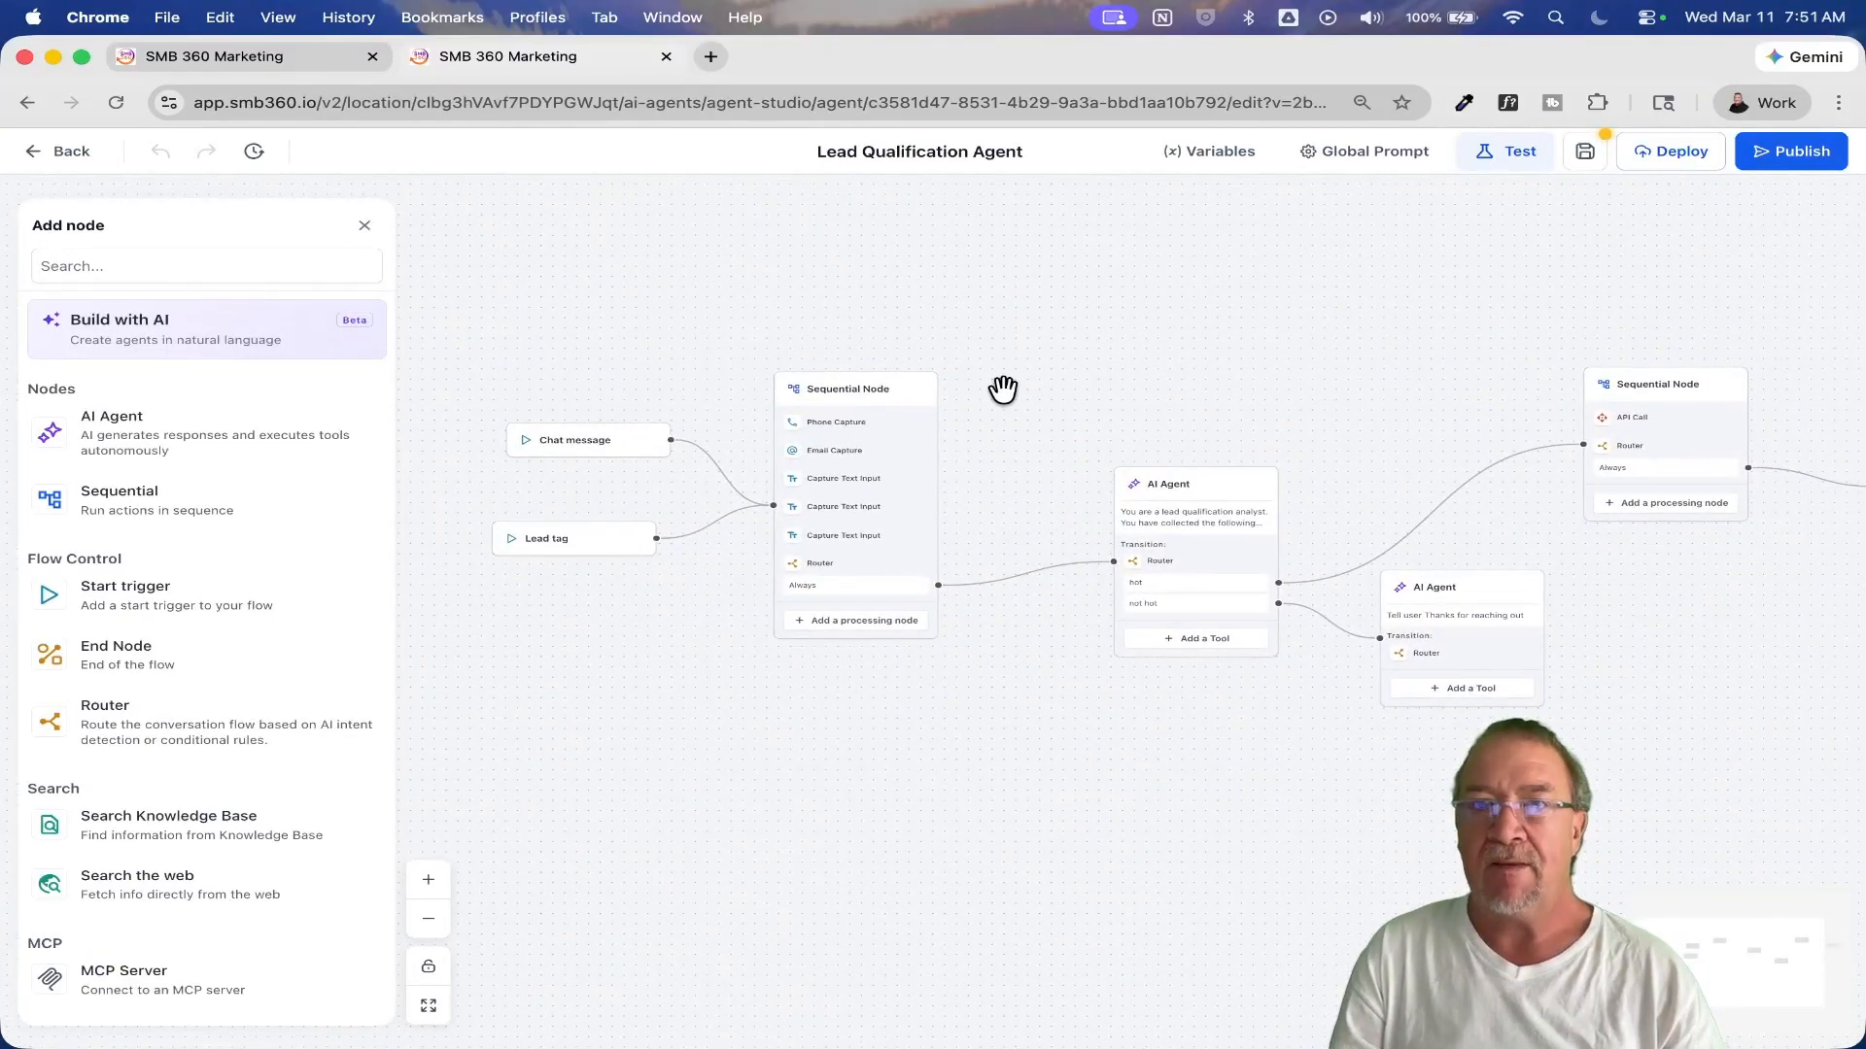
{"action": "scroll", "coordinate": [1002, 389], "scroll_direction": "up", "scroll_amount": 5}
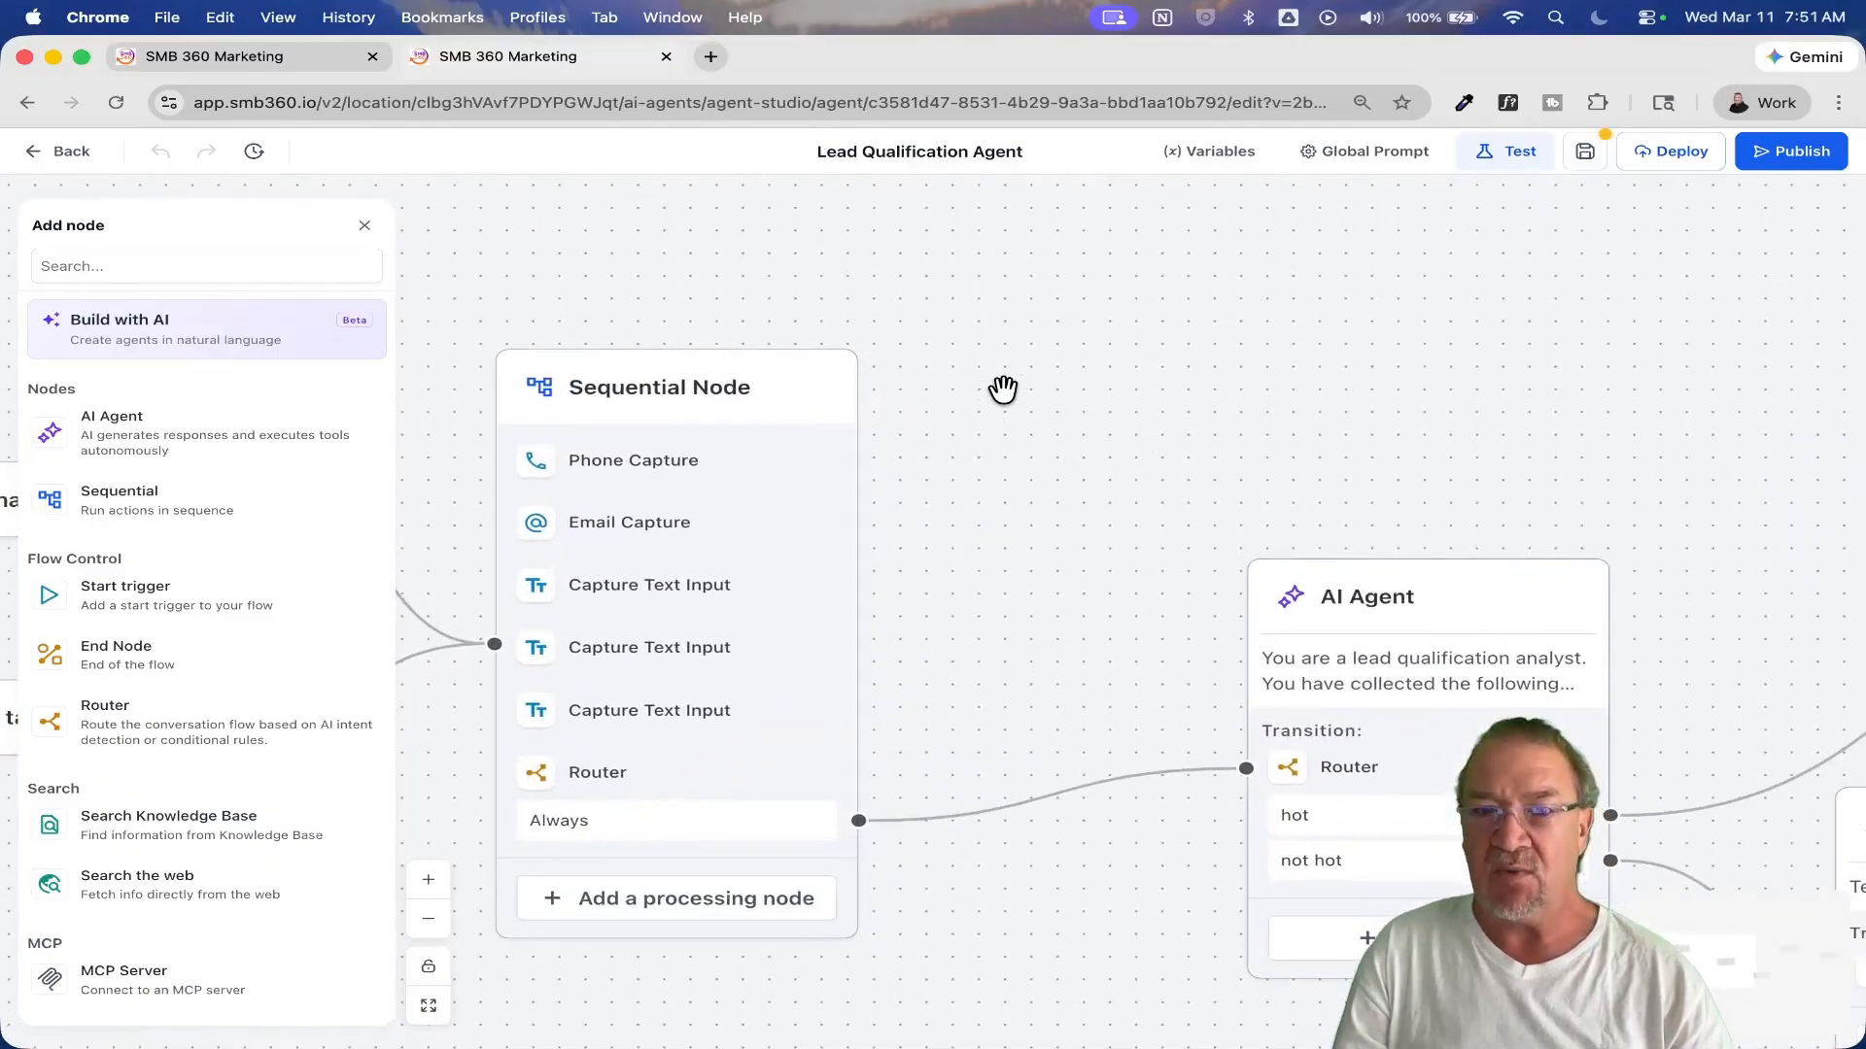
{"action": "left_click_drag", "start_coordinate": [1002, 394], "coordinate": [1645, 312]}
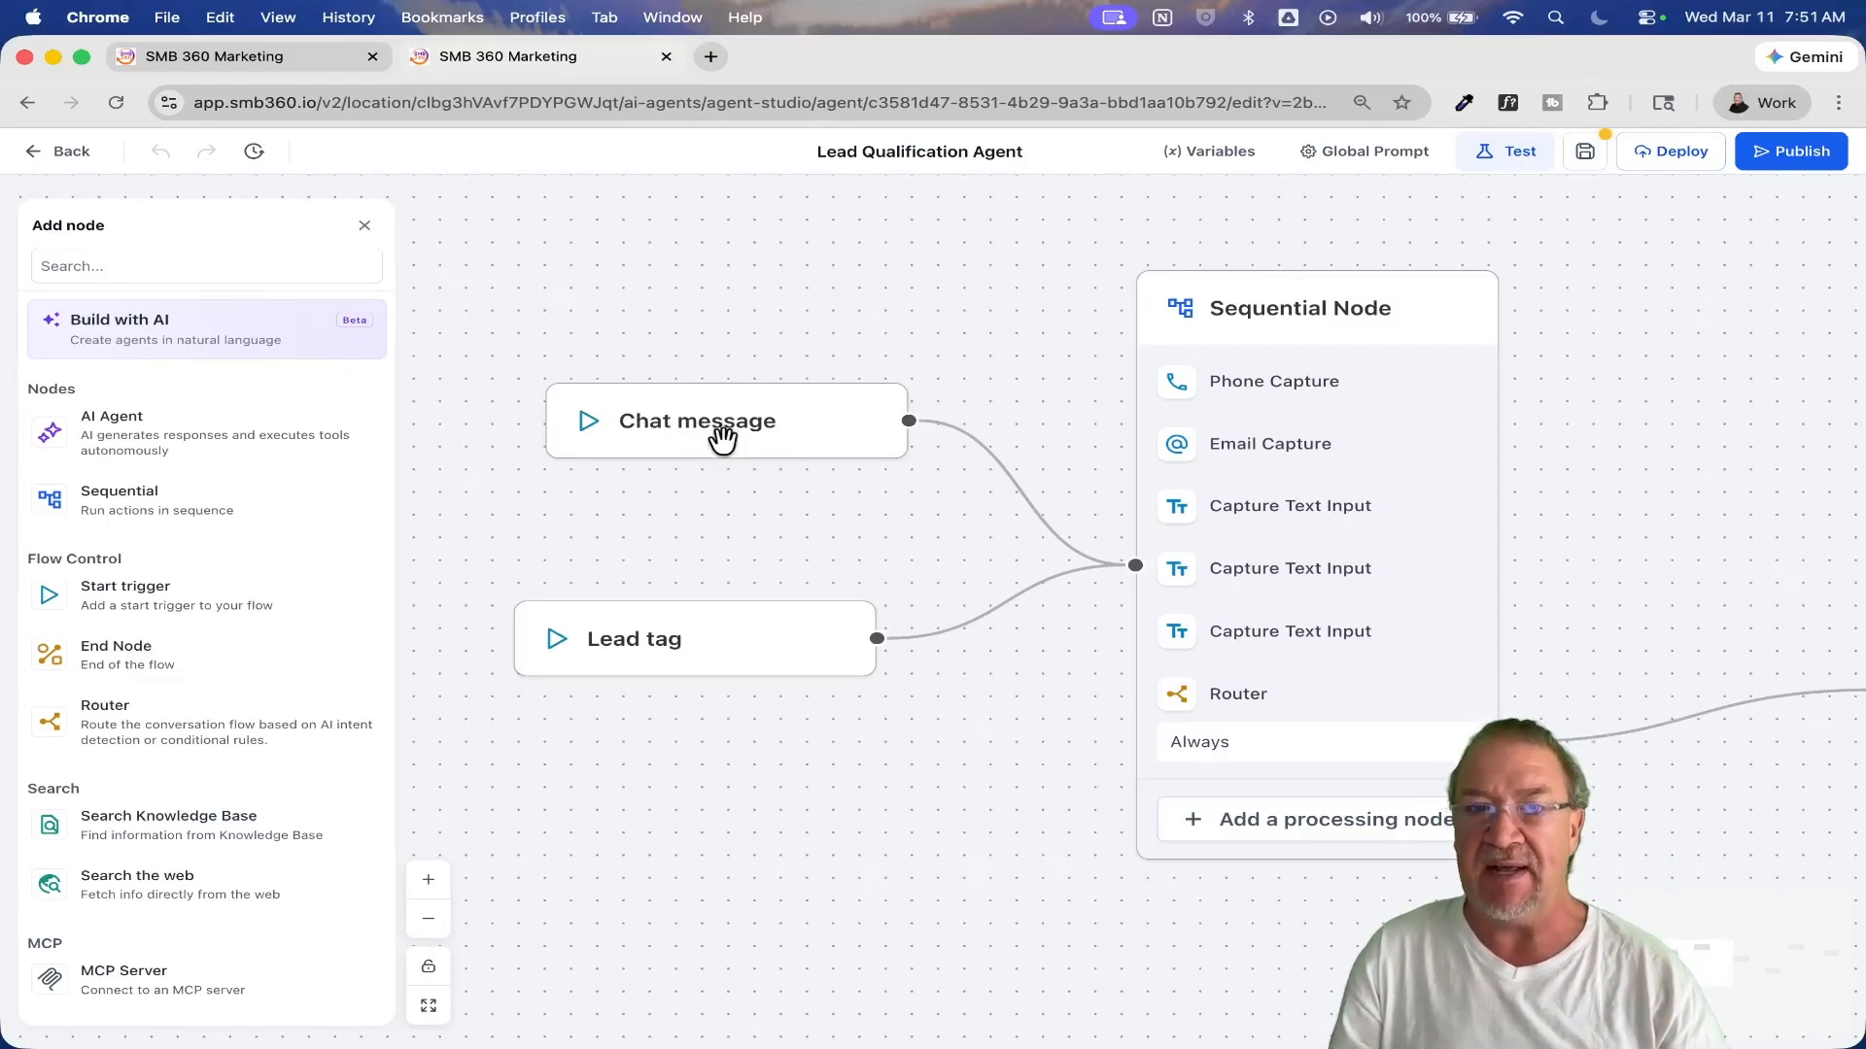
{"action": "left_click", "coordinate": [654, 649]}
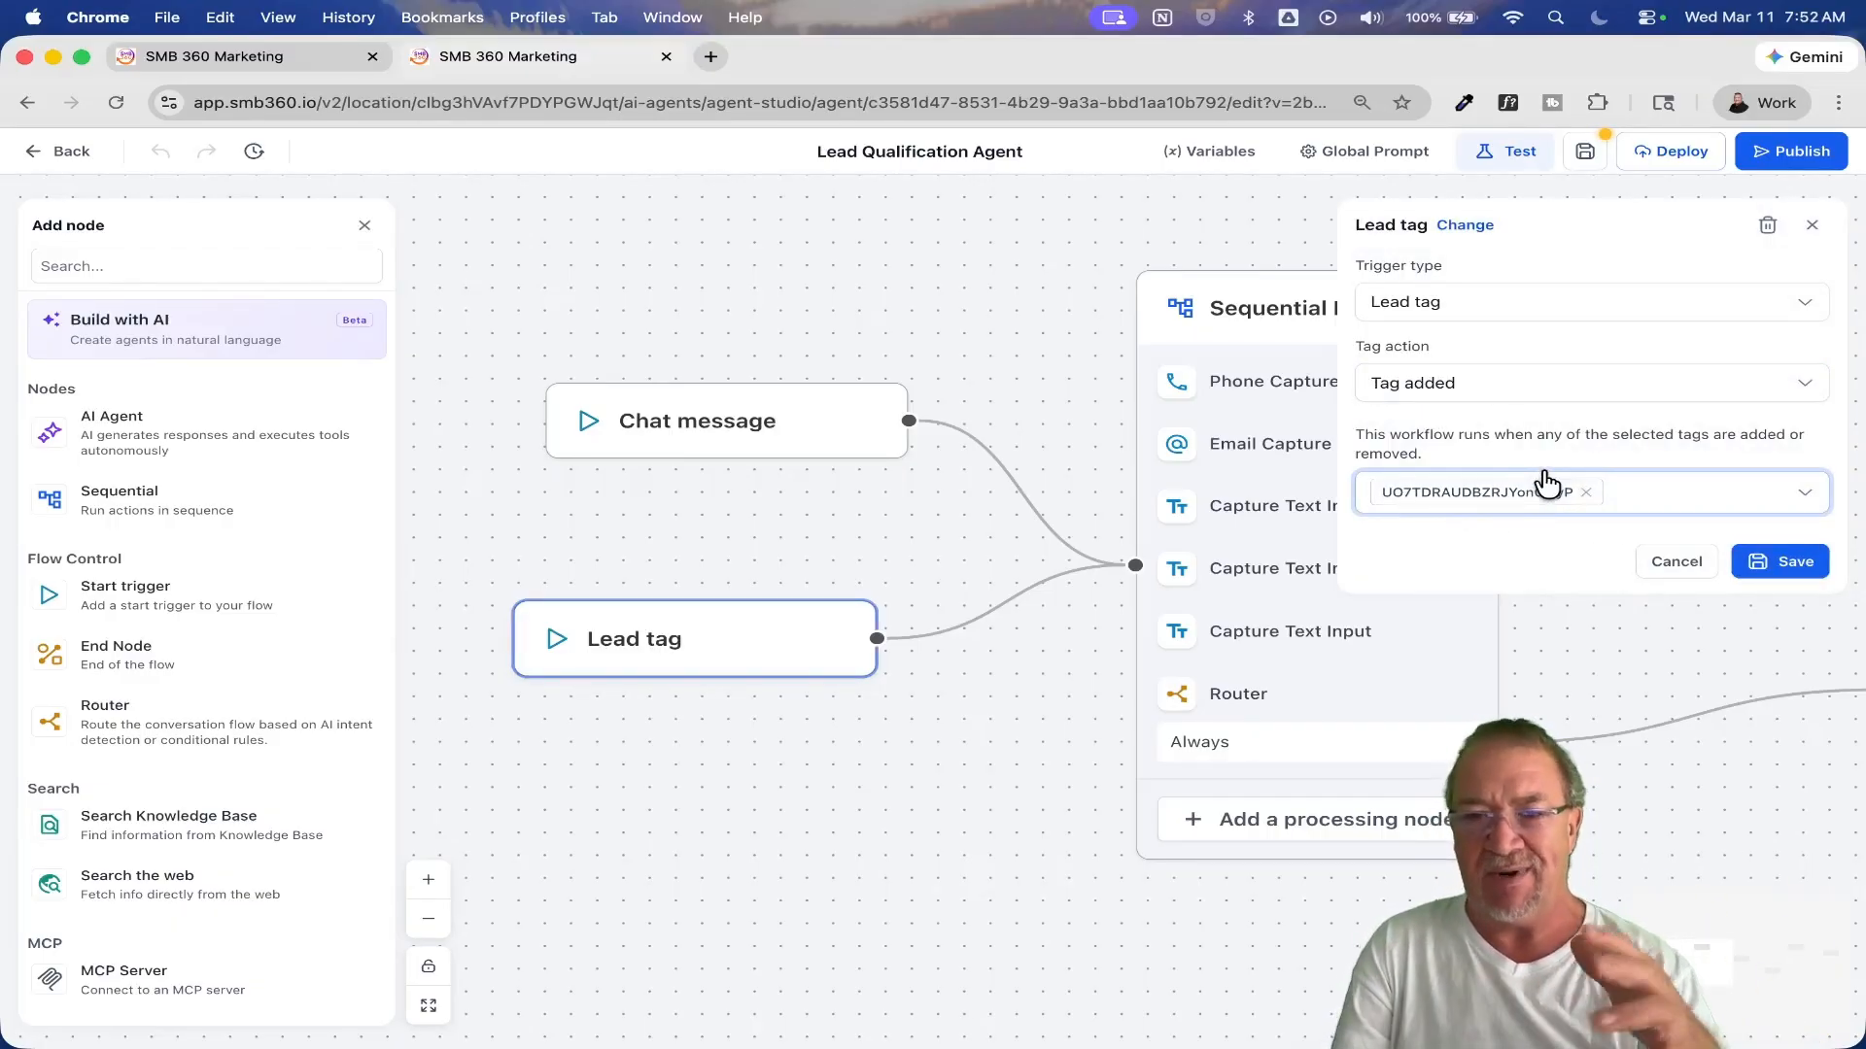
{"action": "left_click", "coordinate": [1676, 564]}
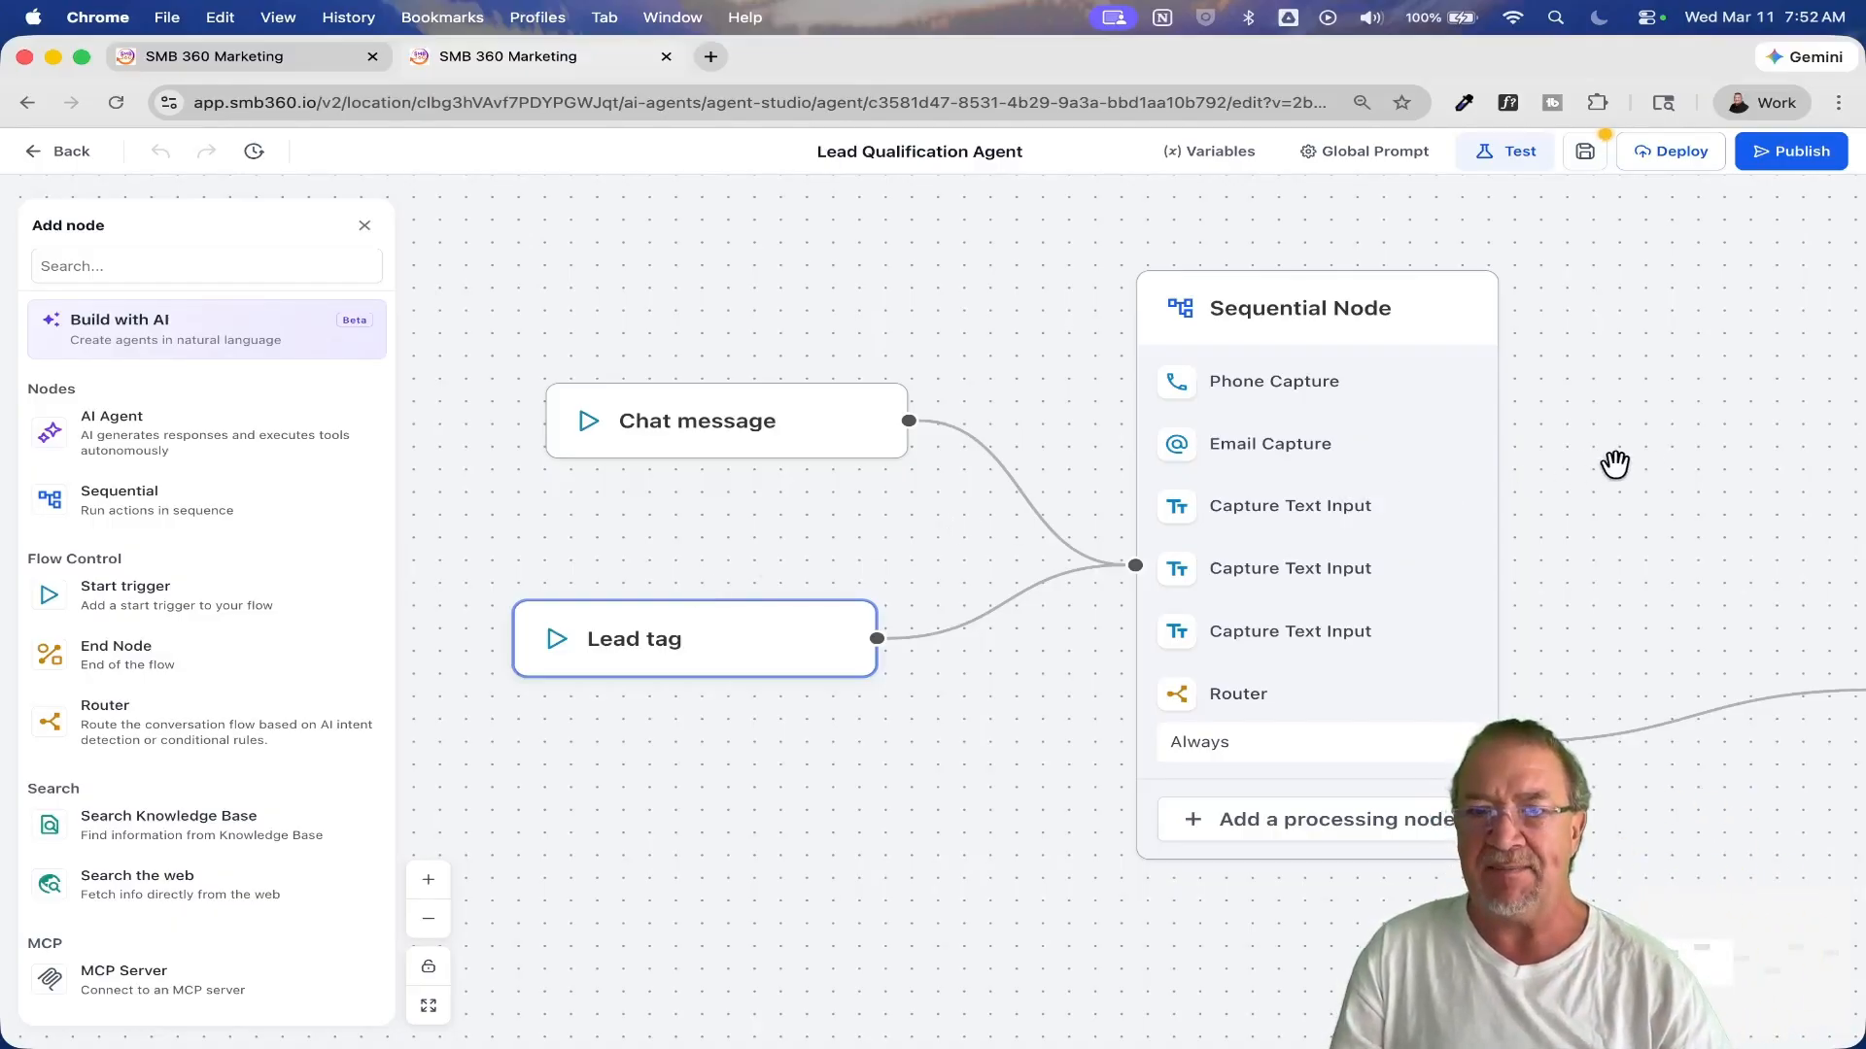
Step: Check the settings of the Sequential Node that follows the two triggers and close them without saving
{"action": "left_click_drag", "start_coordinate": [1616, 463], "coordinate": [1286, 420]}
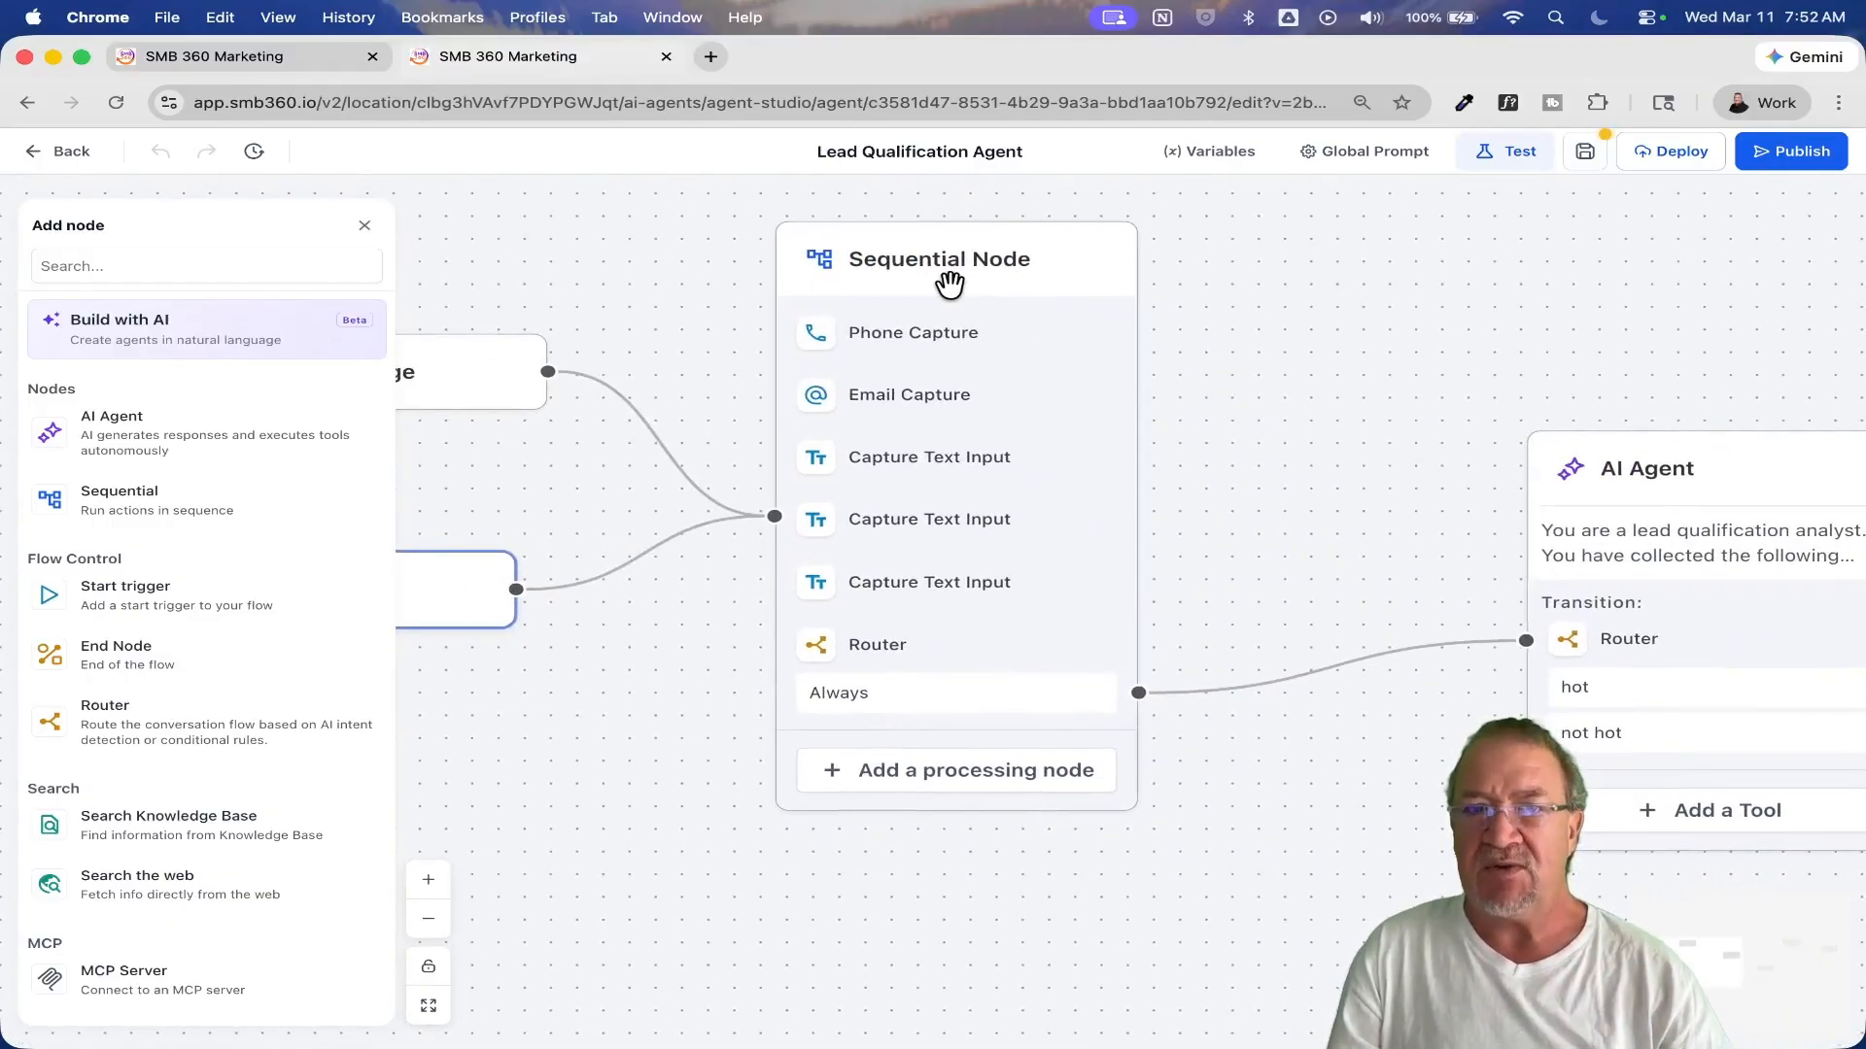
{"action": "left_click", "coordinate": [972, 260]}
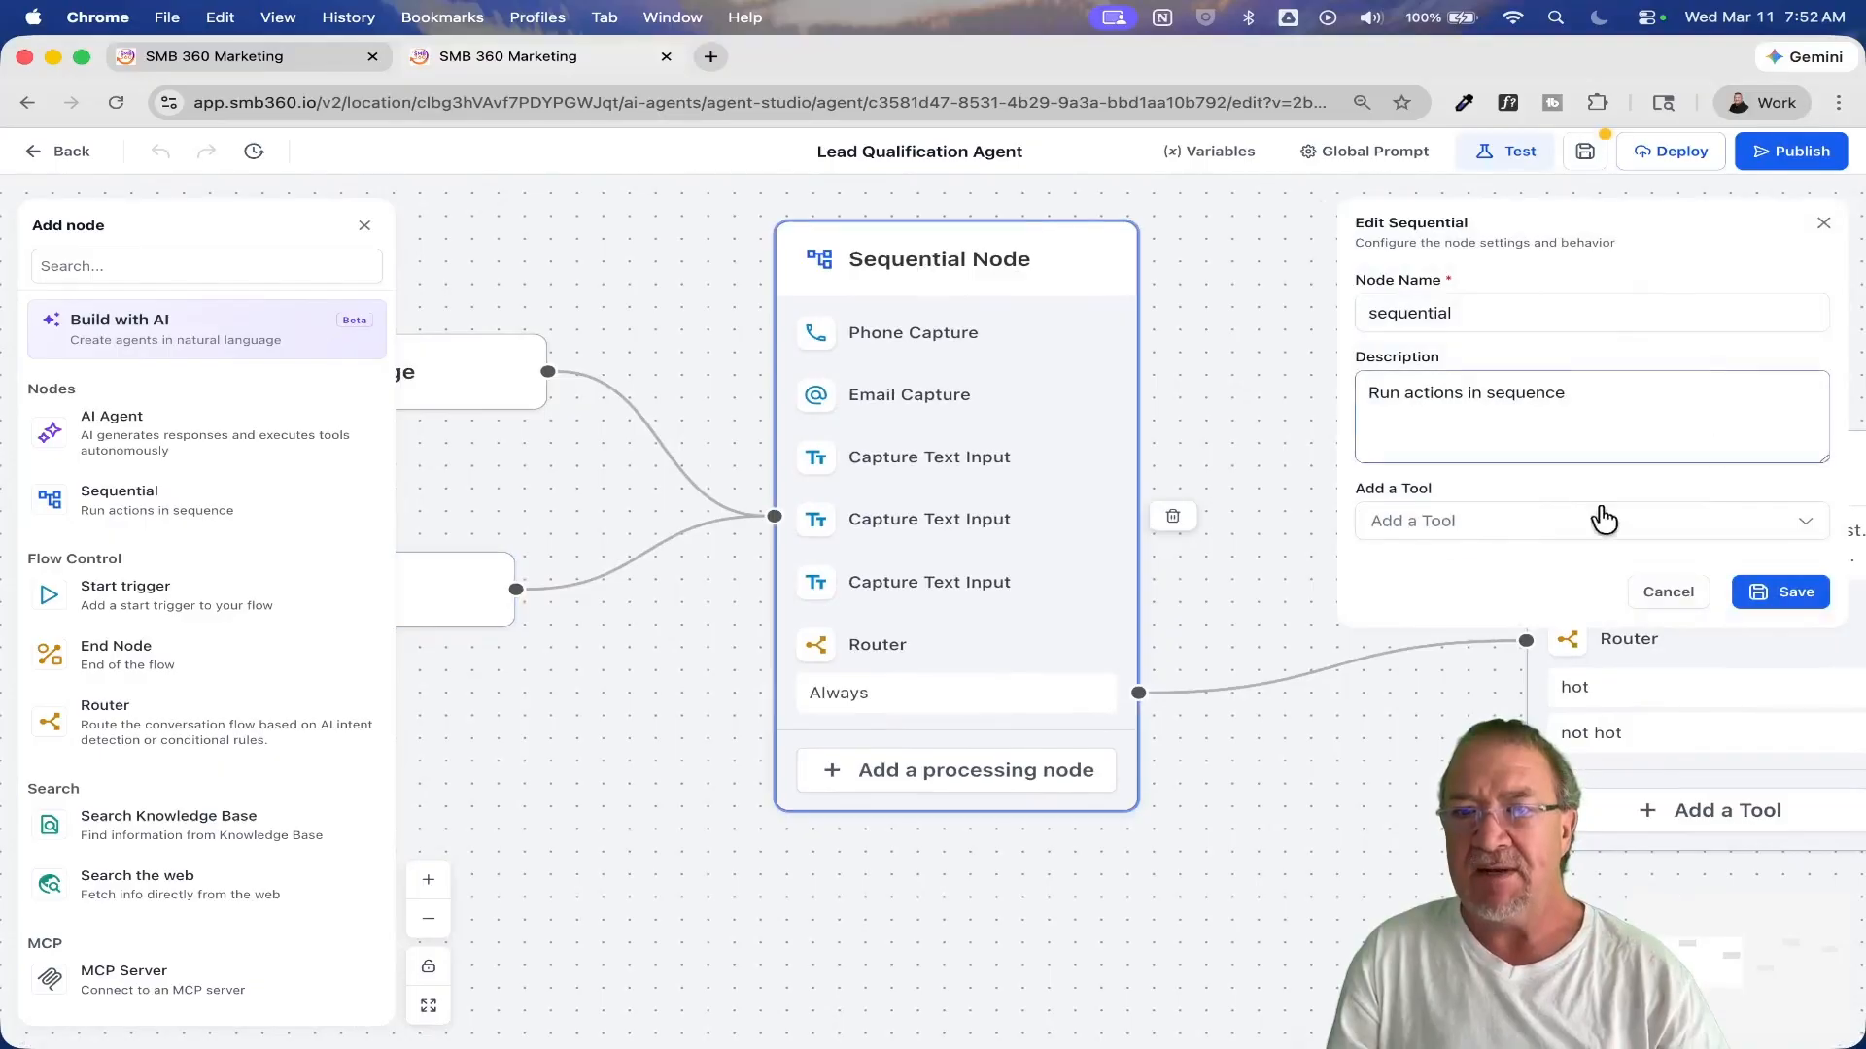
{"action": "left_click", "coordinate": [1668, 593]}
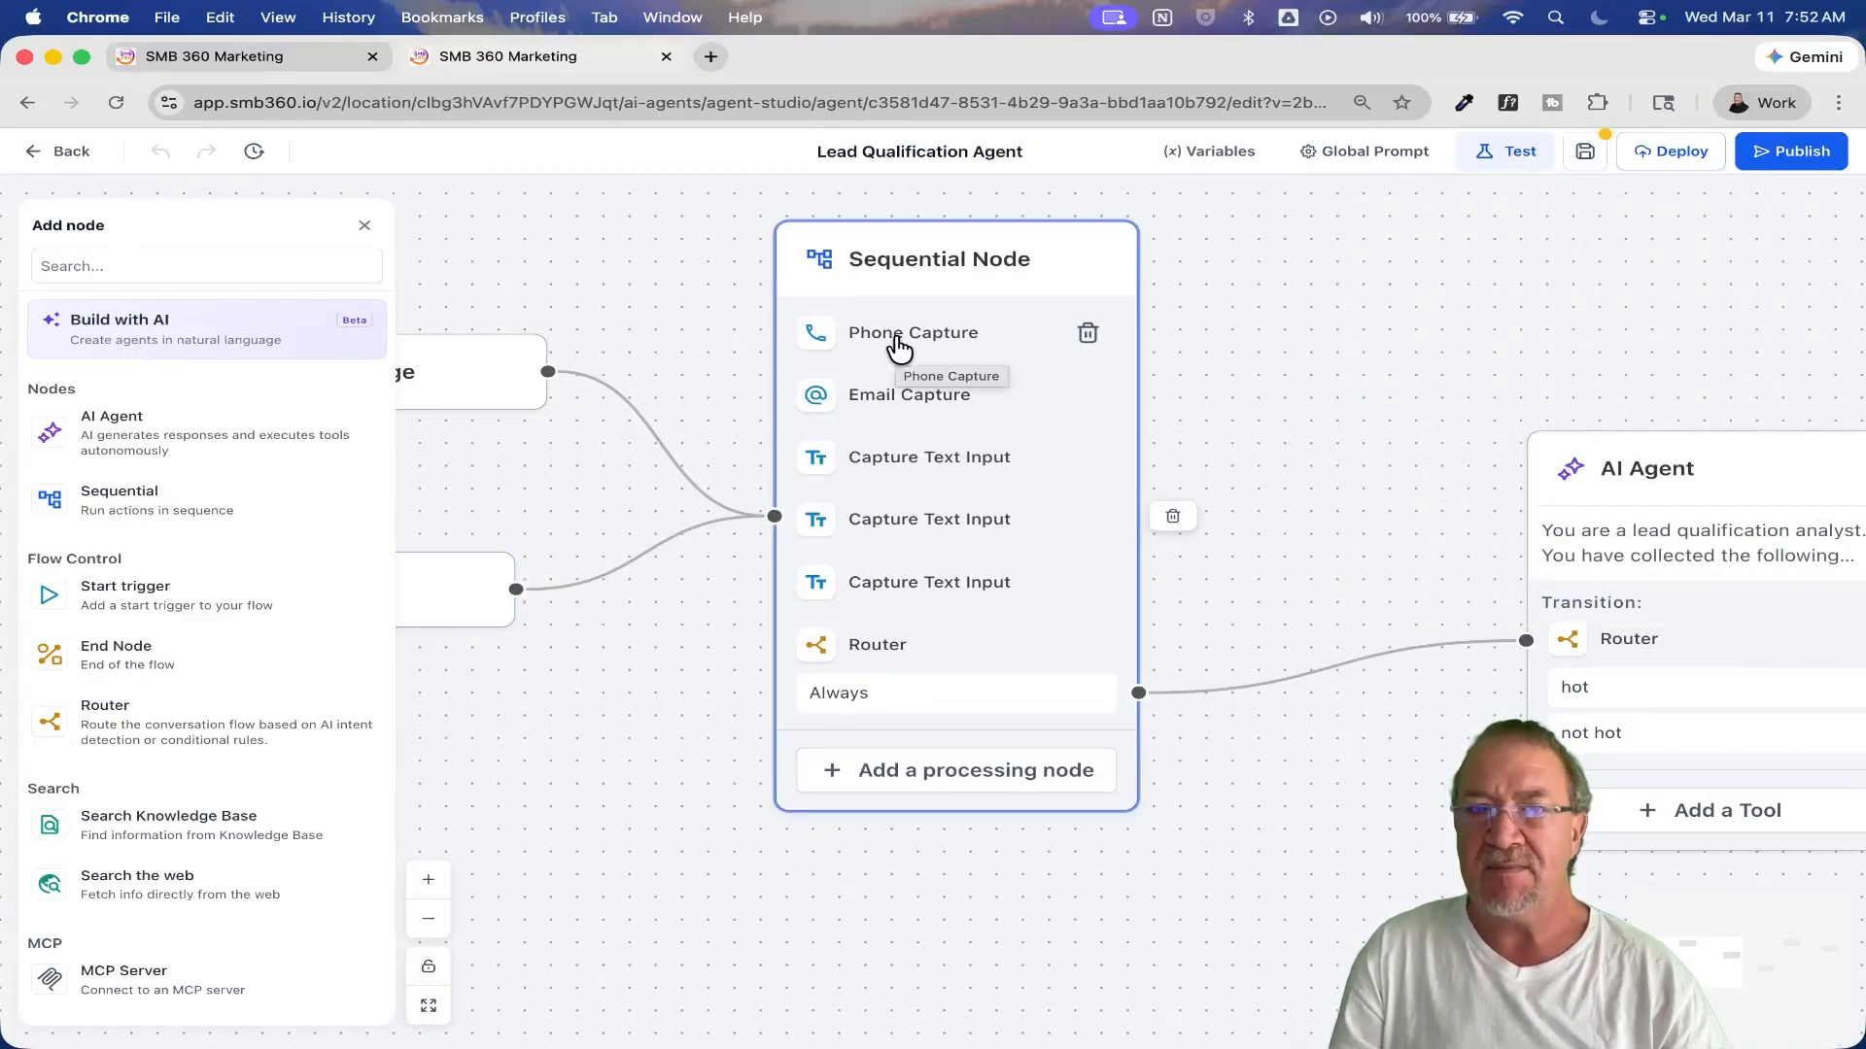
Step: Inspect the Sequential Node's three Capture Text Input tools and its Router, closing each one without saving
{"action": "left_click", "coordinate": [911, 449]}
{"action": "left_click", "coordinate": [1676, 391]}
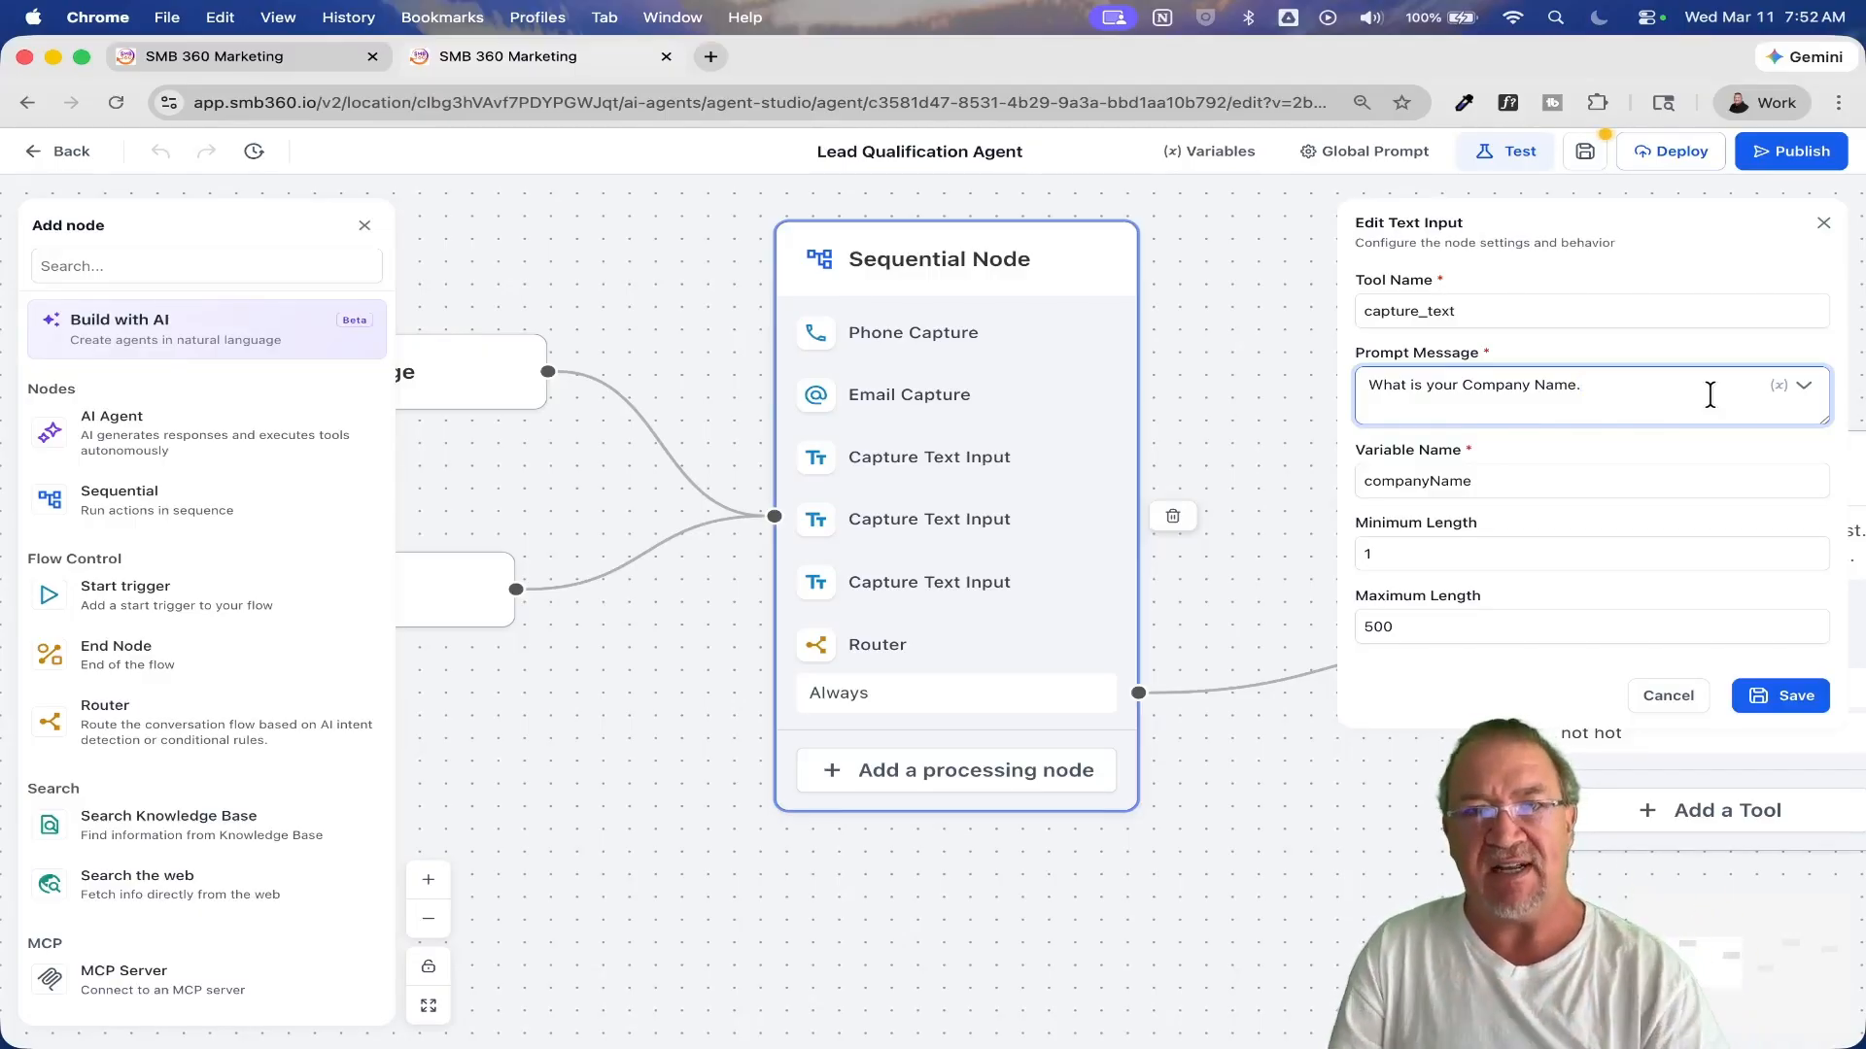
{"action": "left_click", "coordinate": [1652, 696]}
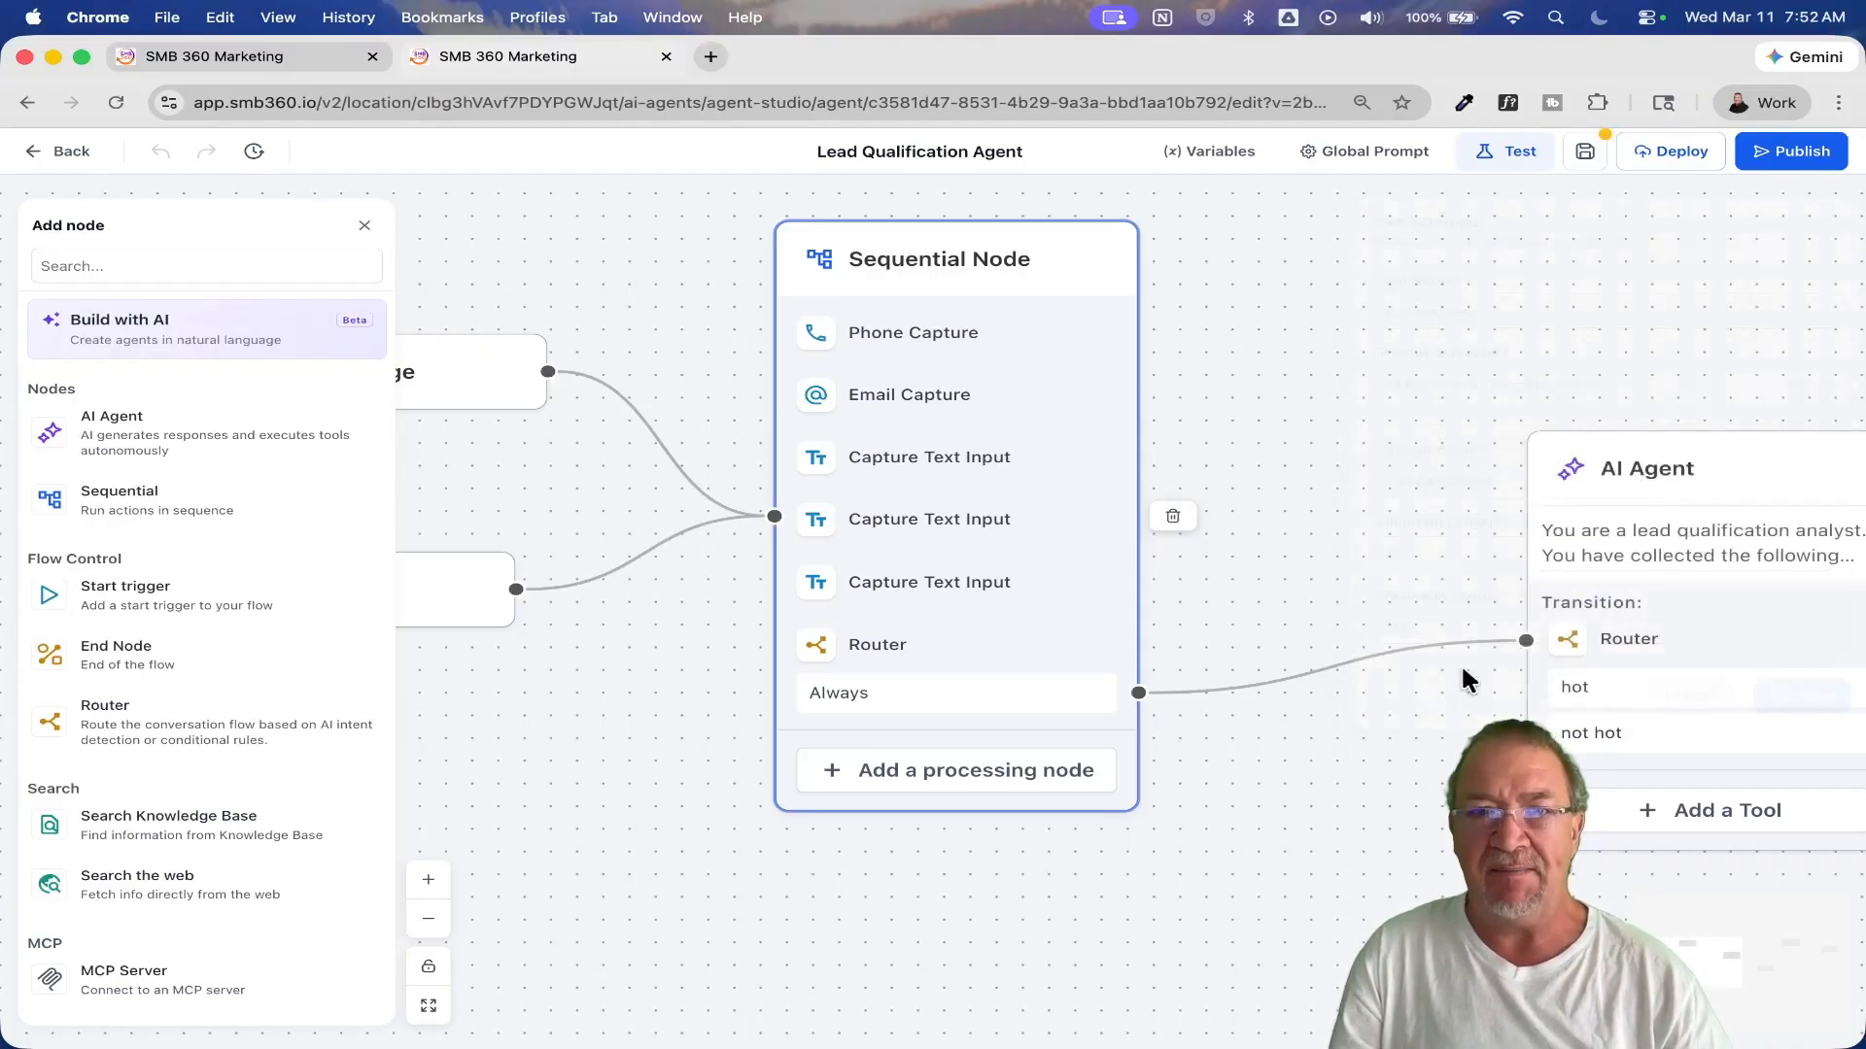
{"action": "left_click", "coordinate": [952, 525]}
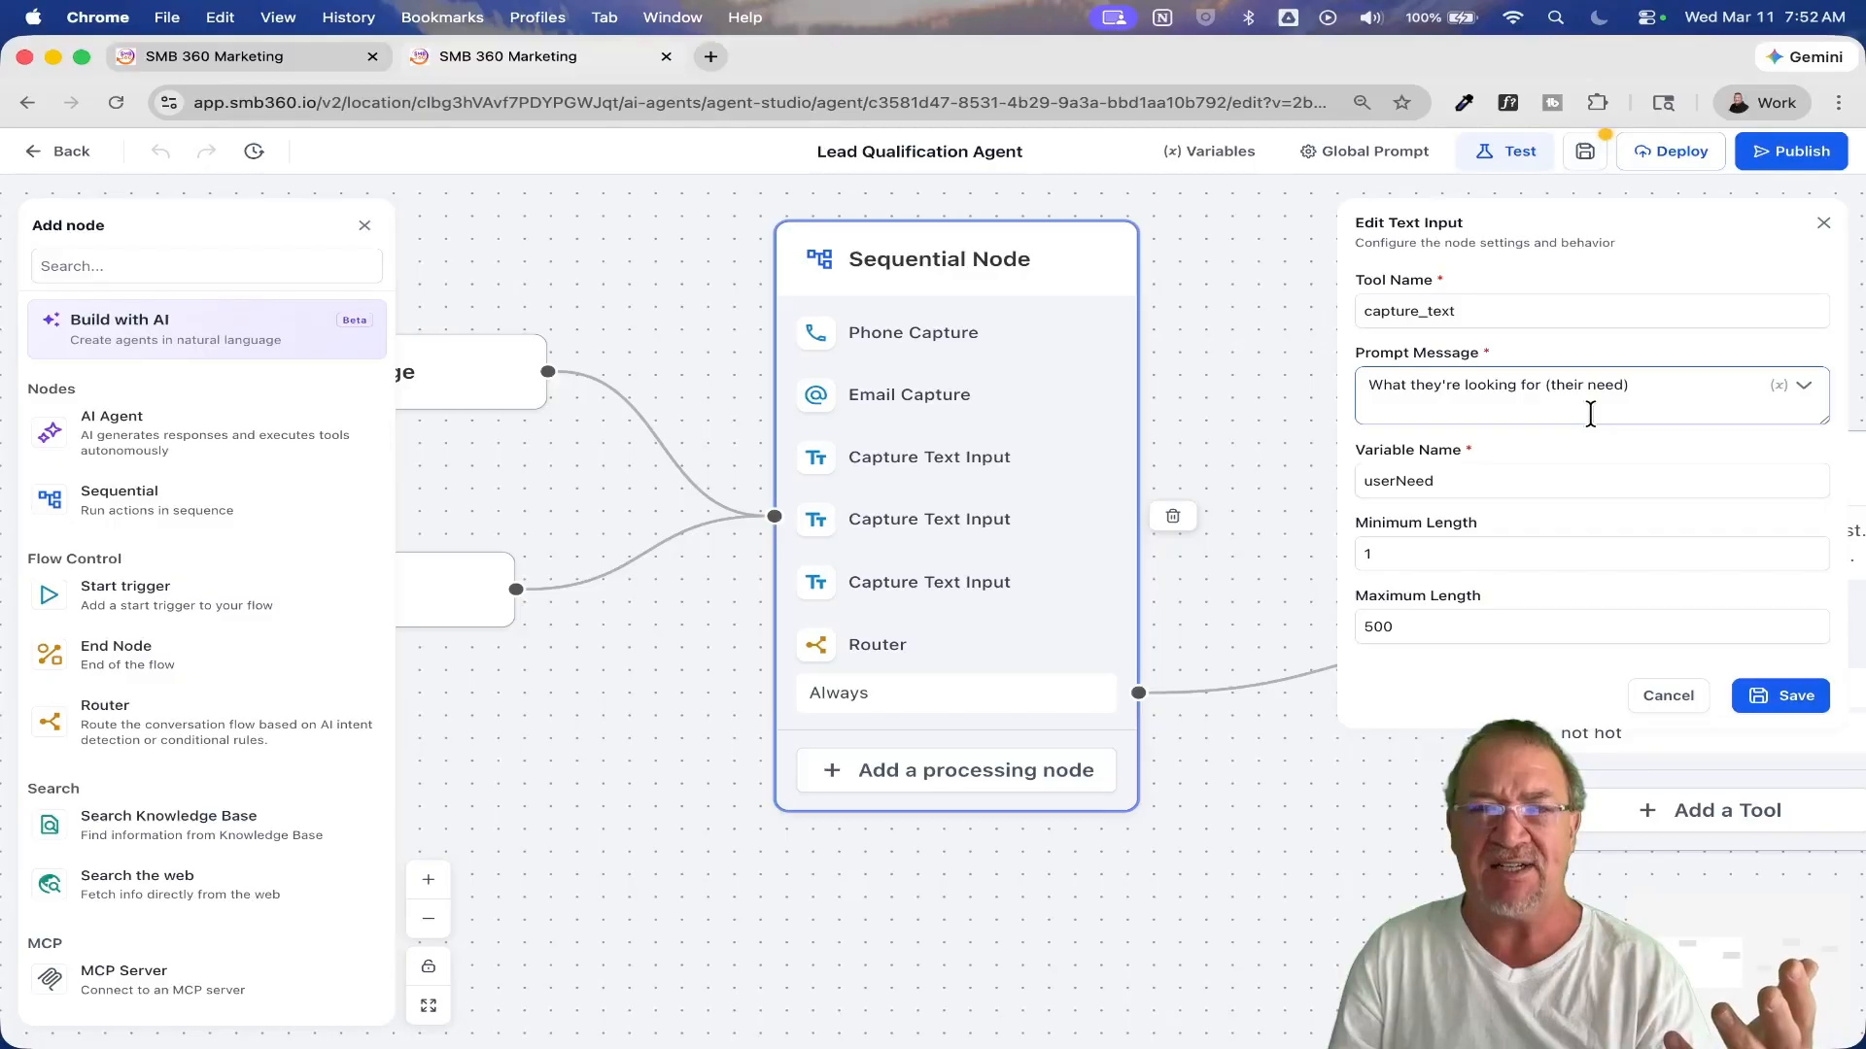
{"action": "left_click", "coordinate": [1685, 698]}
{"action": "left_click", "coordinate": [914, 593]}
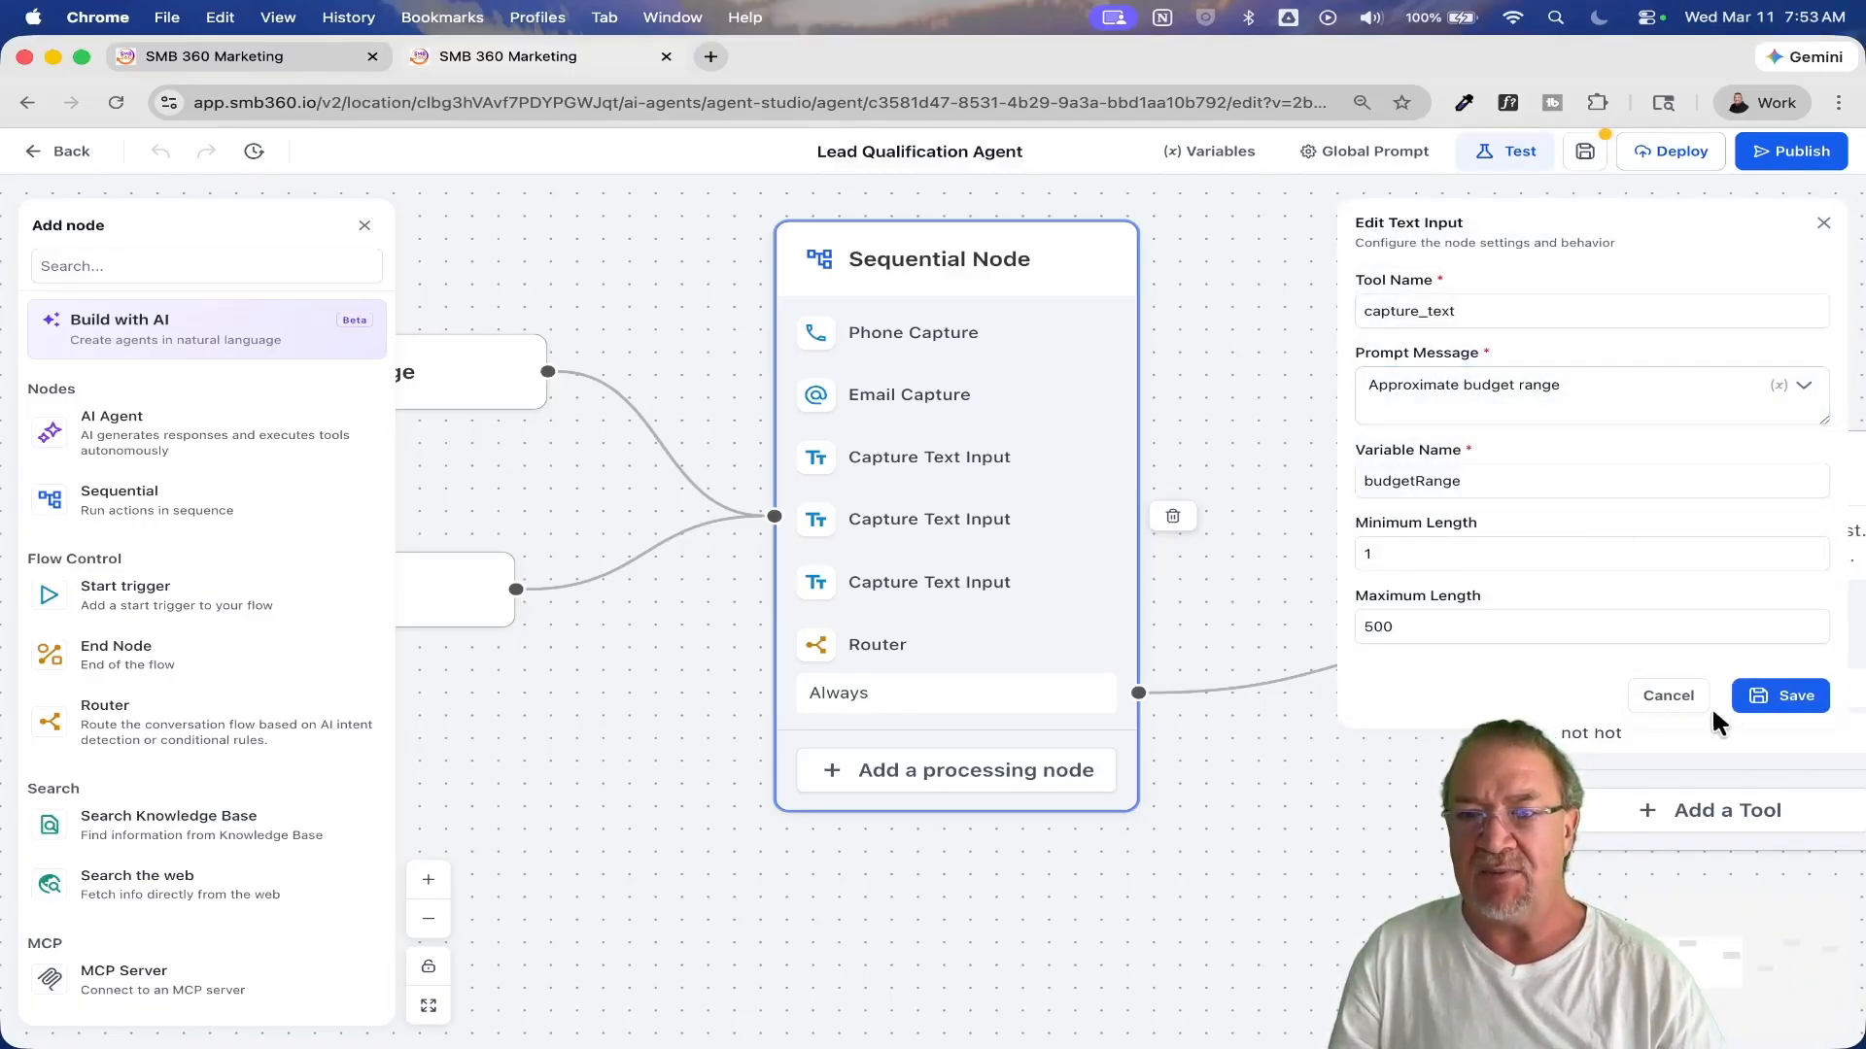
{"action": "left_click", "coordinate": [1667, 696]}
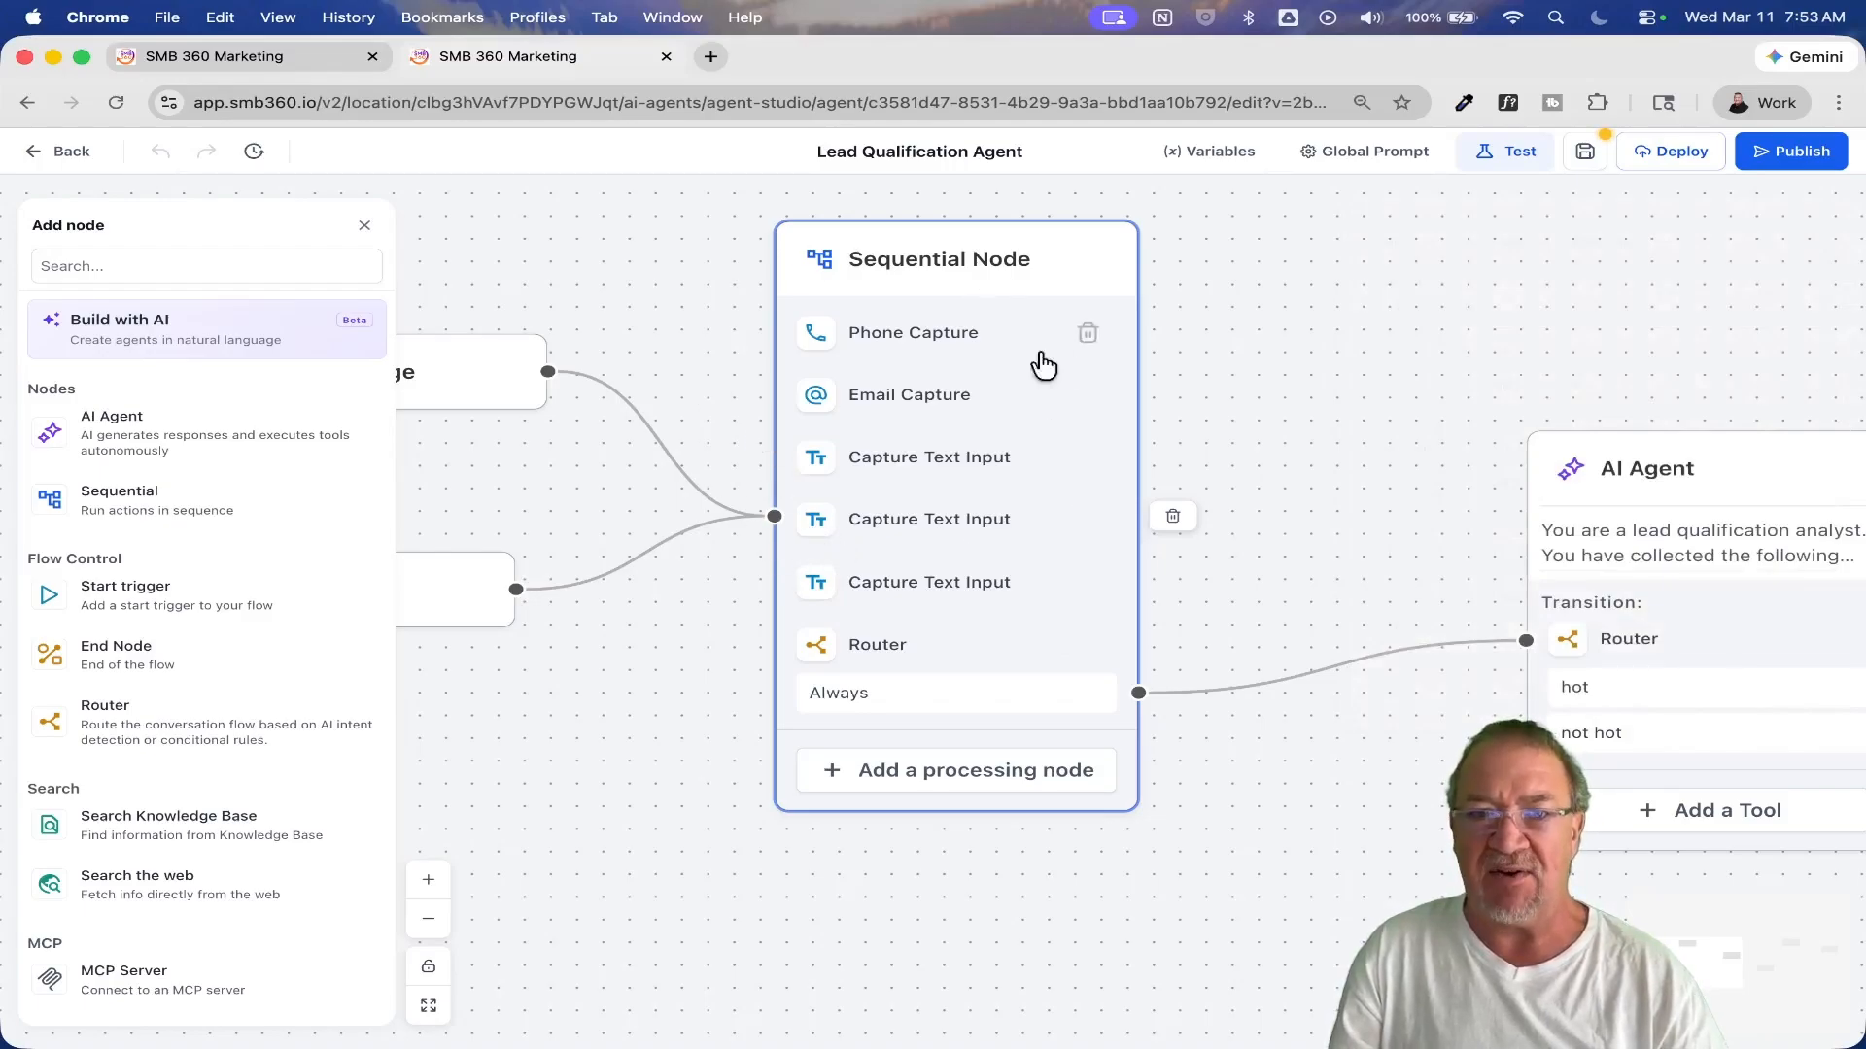
{"action": "left_click", "coordinate": [877, 649]}
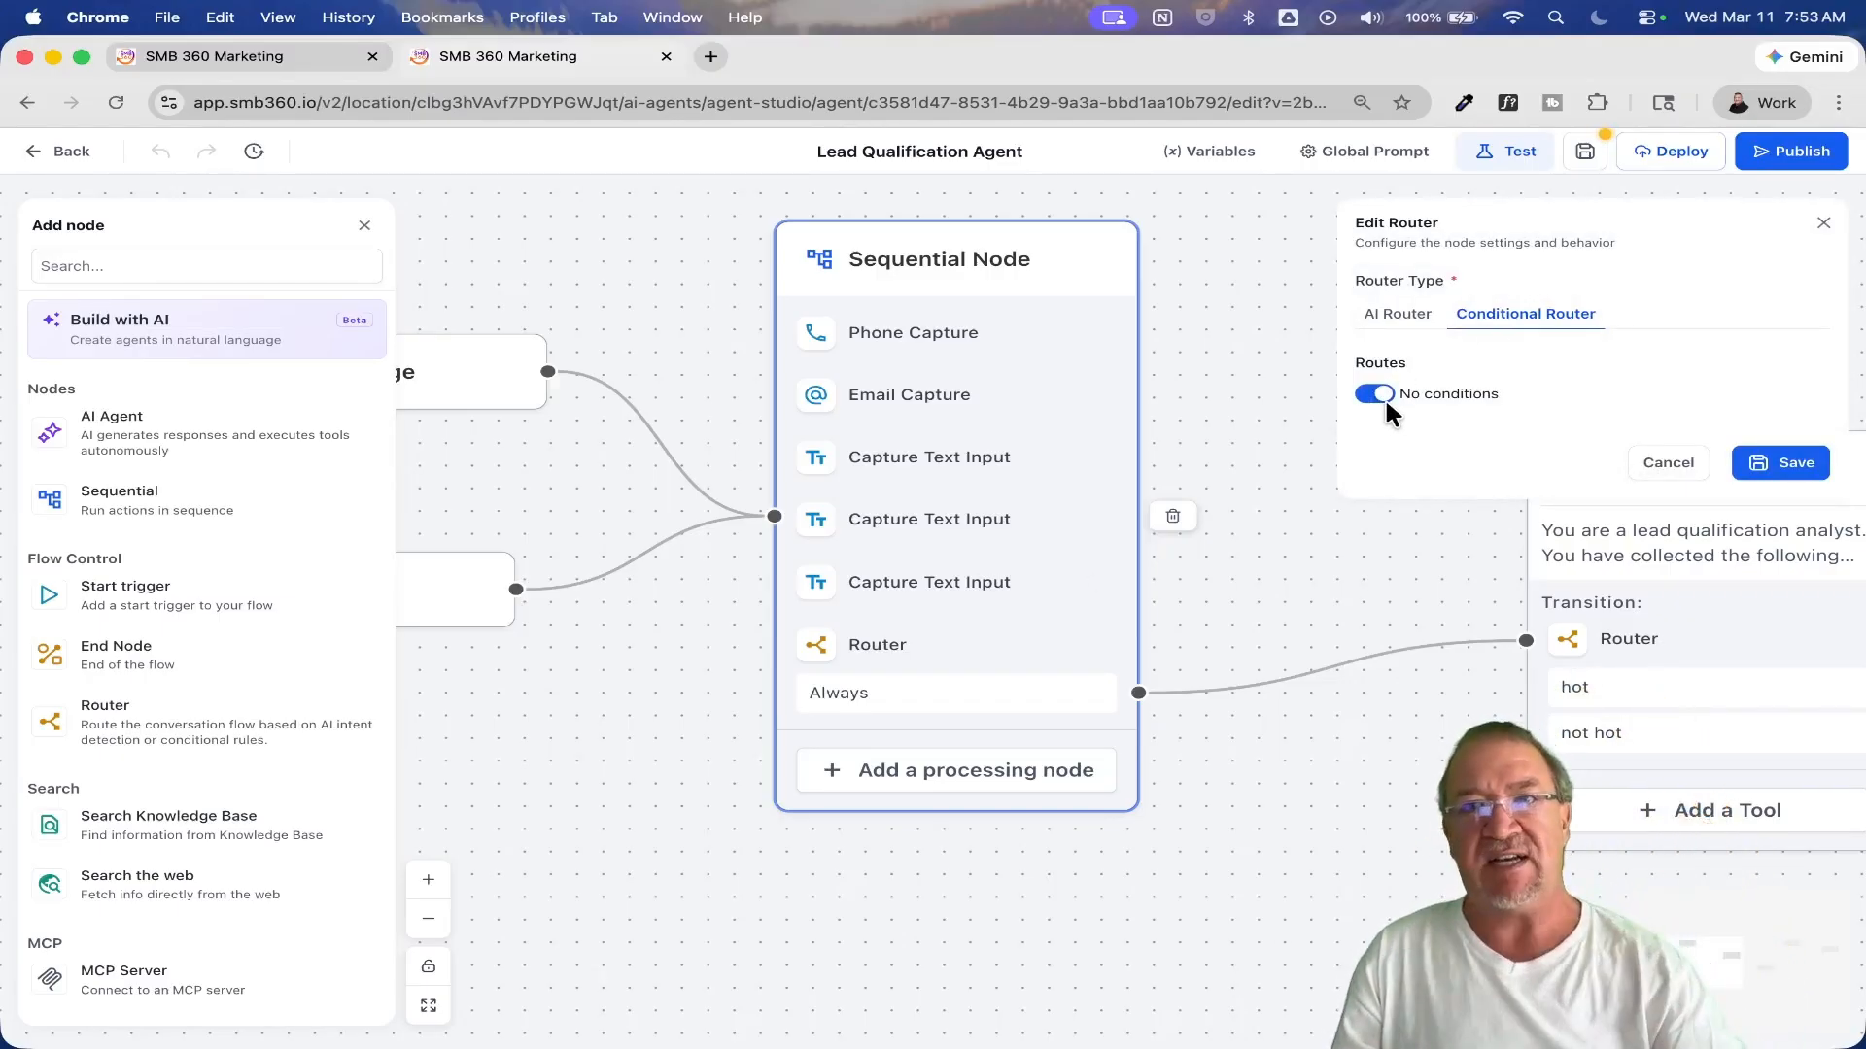
{"action": "left_click", "coordinate": [1652, 464]}
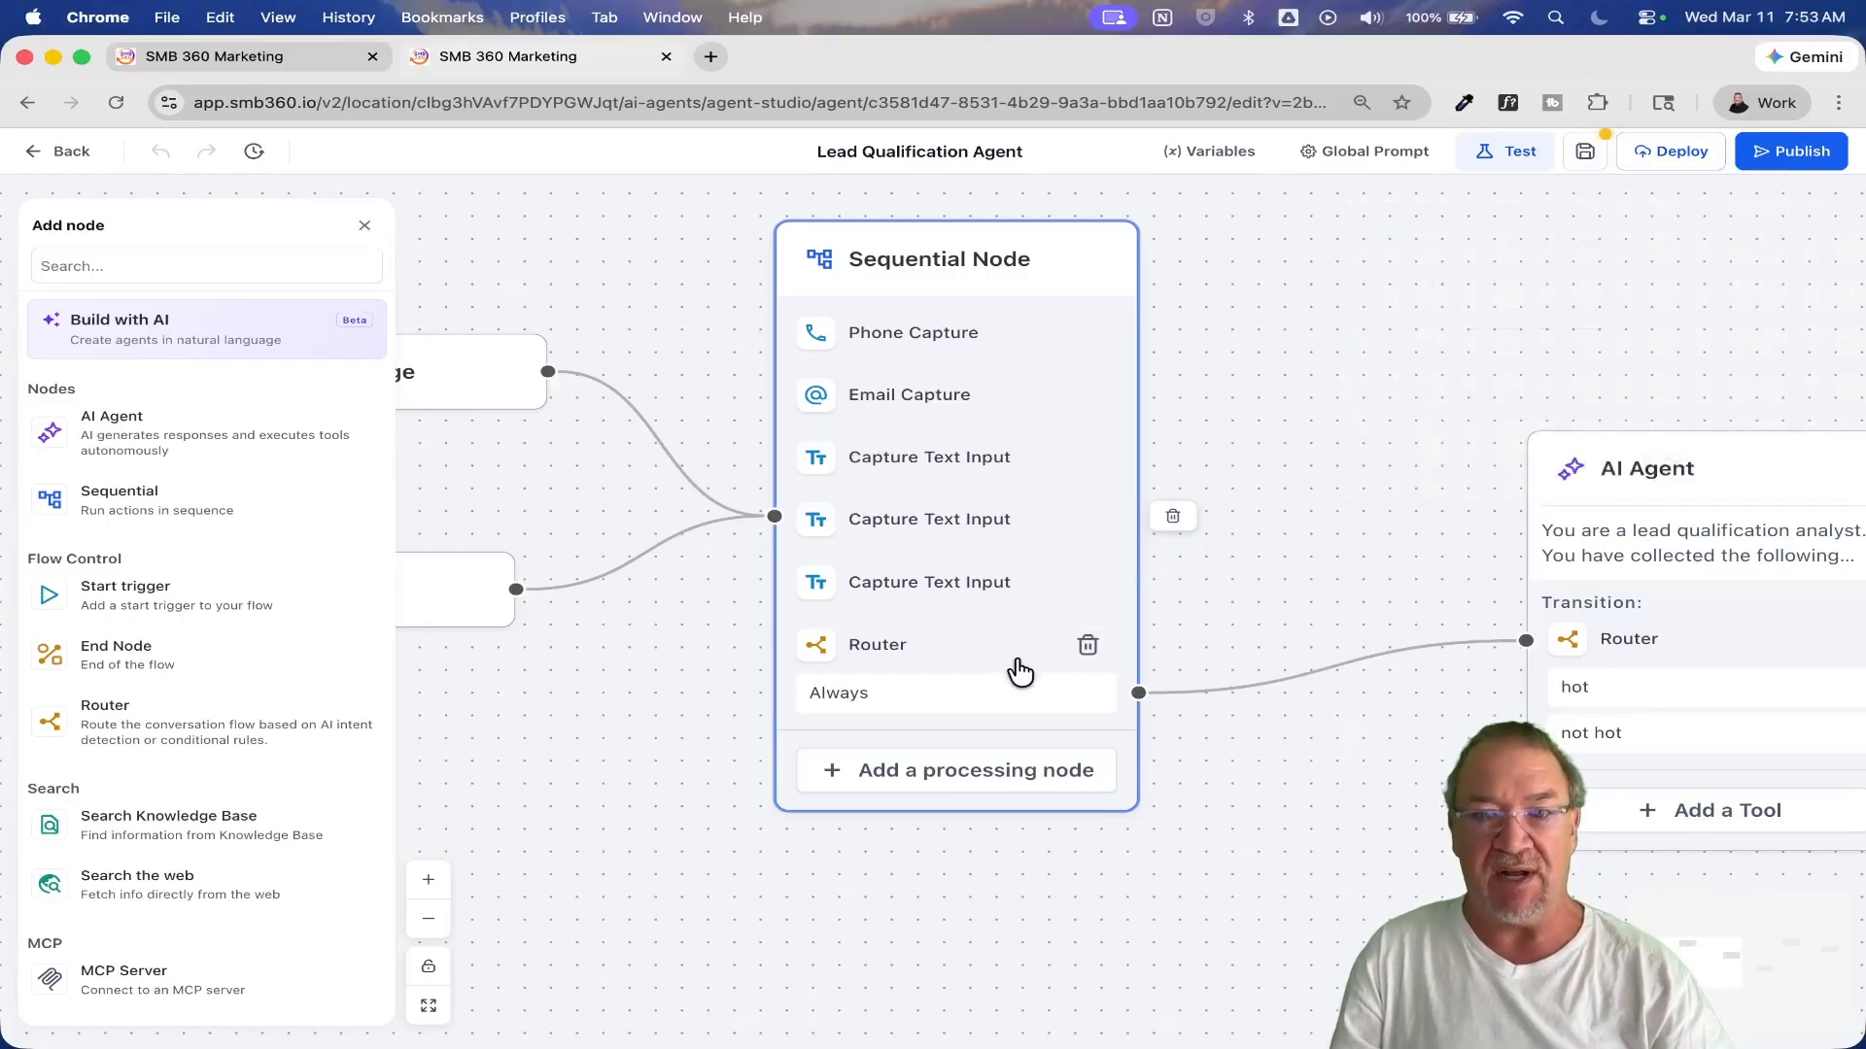
Step: Open the lead qualification analyst AI Agent node and expand its full prompt
{"action": "left_click_drag", "start_coordinate": [1374, 736], "coordinate": [612, 657]}
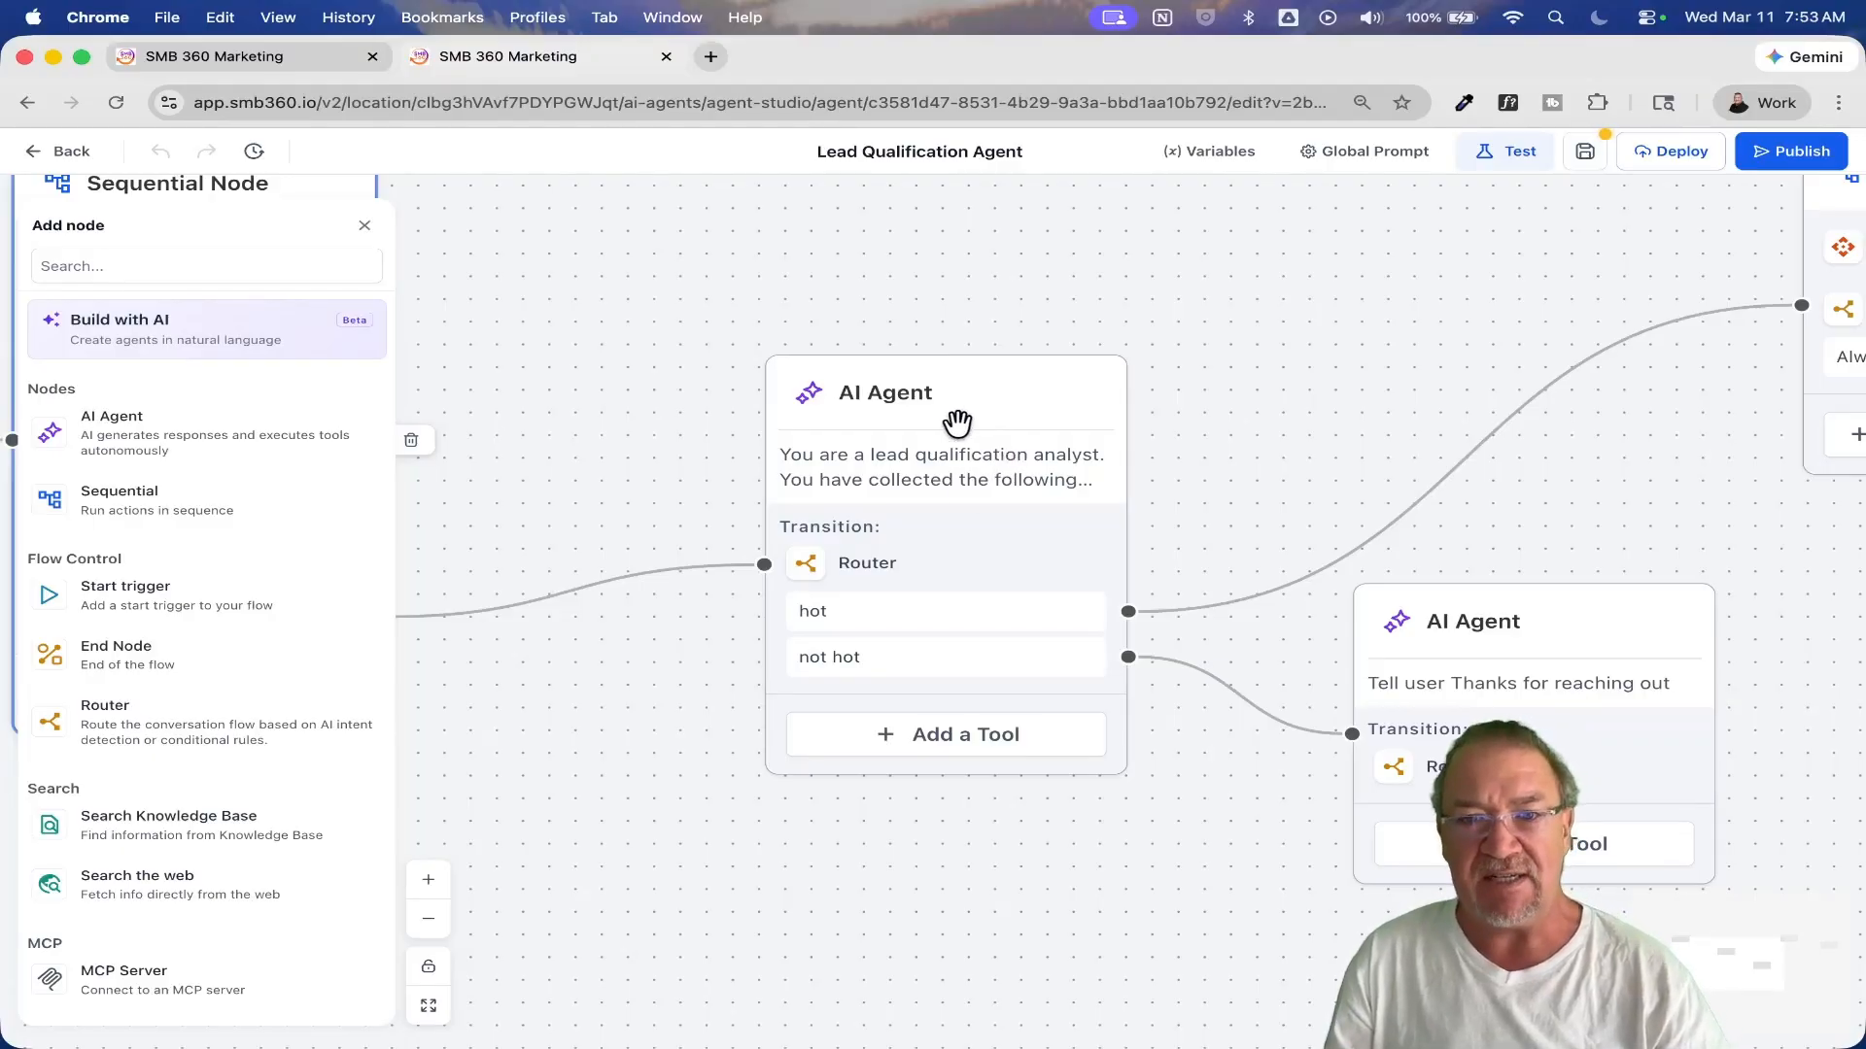
{"action": "left_click_drag", "start_coordinate": [1239, 352], "coordinate": [1024, 387]}
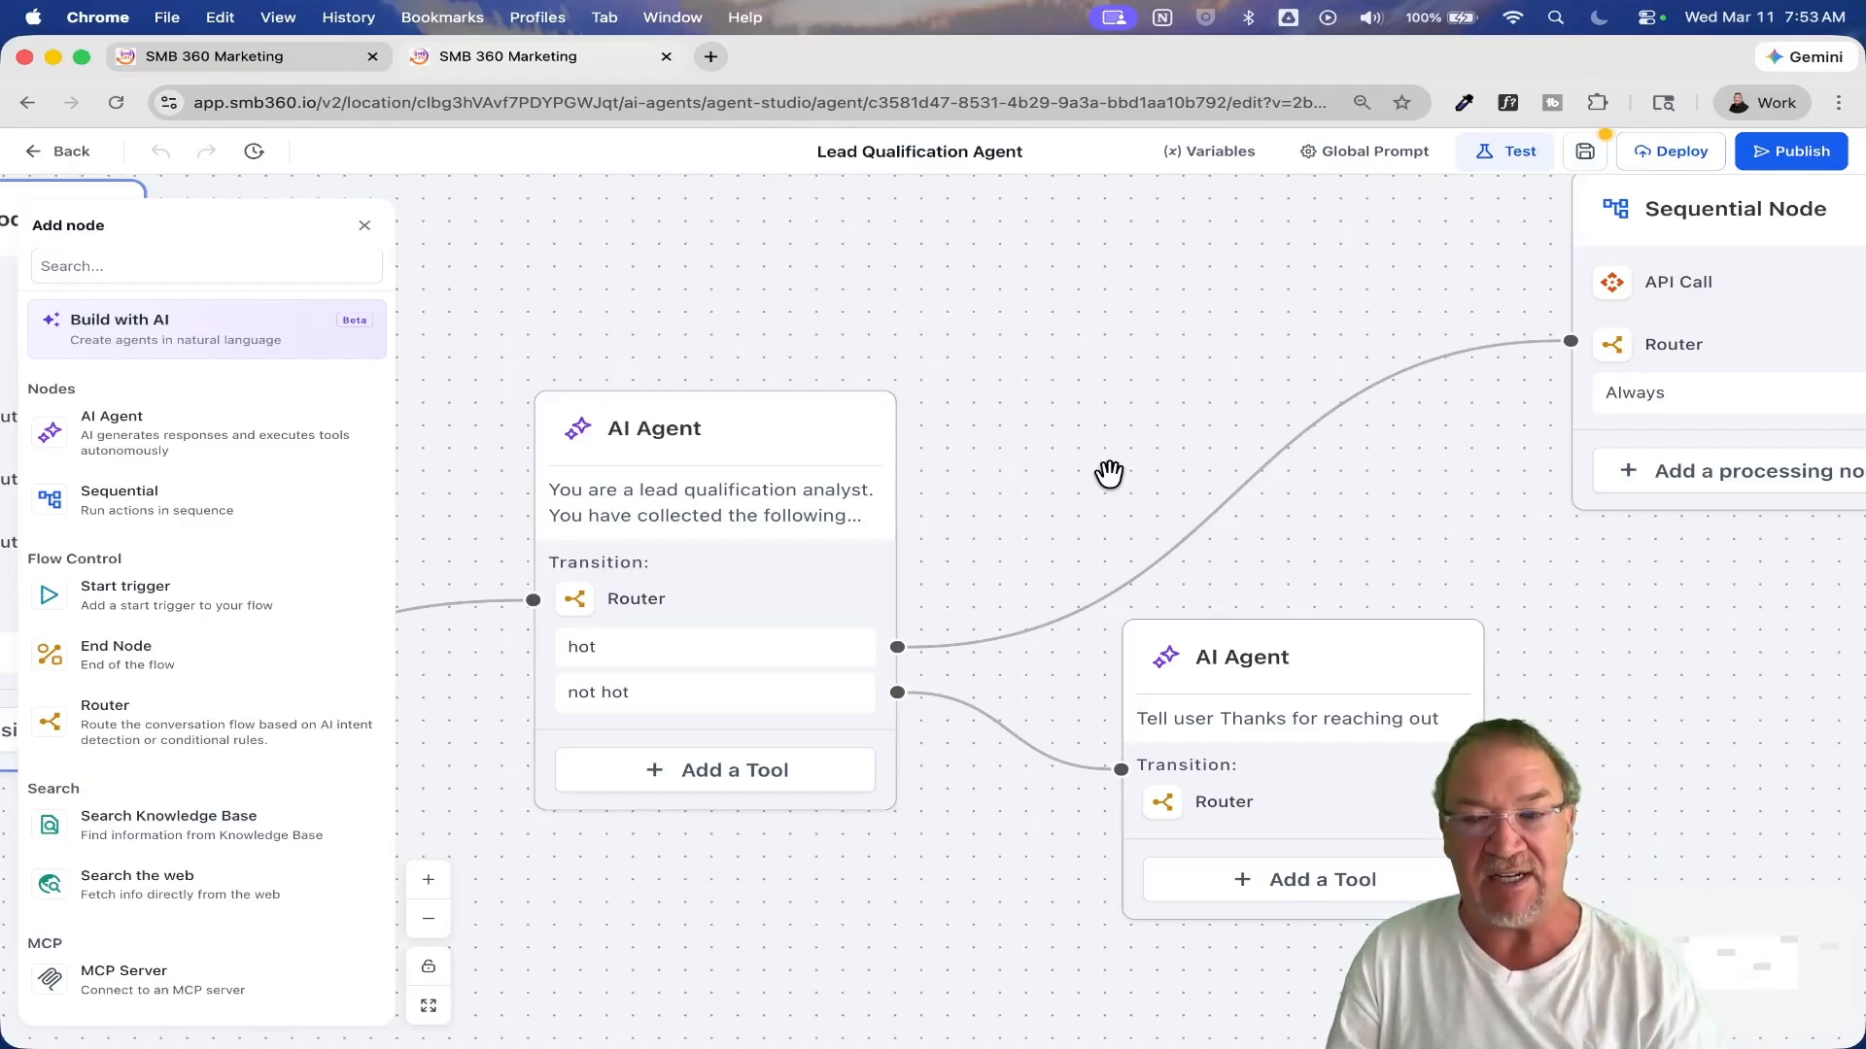
{"action": "left_click_drag", "start_coordinate": [1109, 478], "coordinate": [1244, 387]}
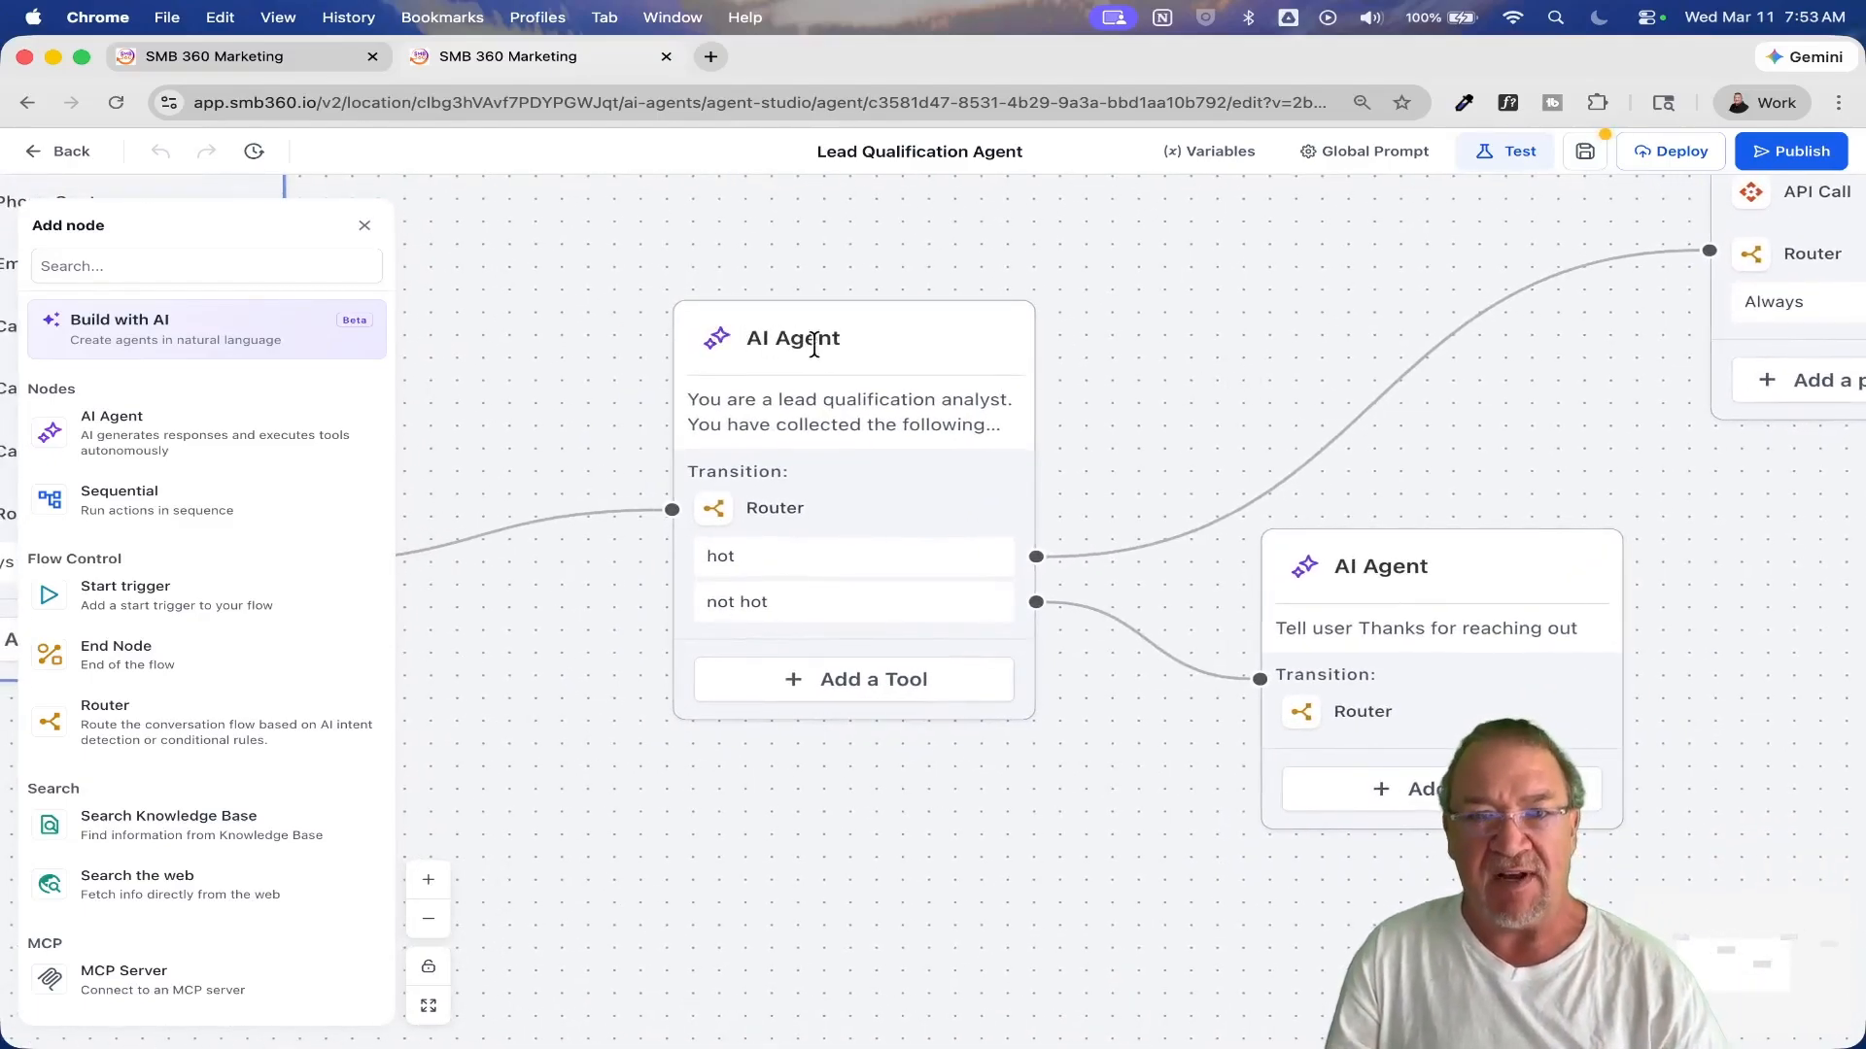
{"action": "left_click", "coordinate": [815, 342]}
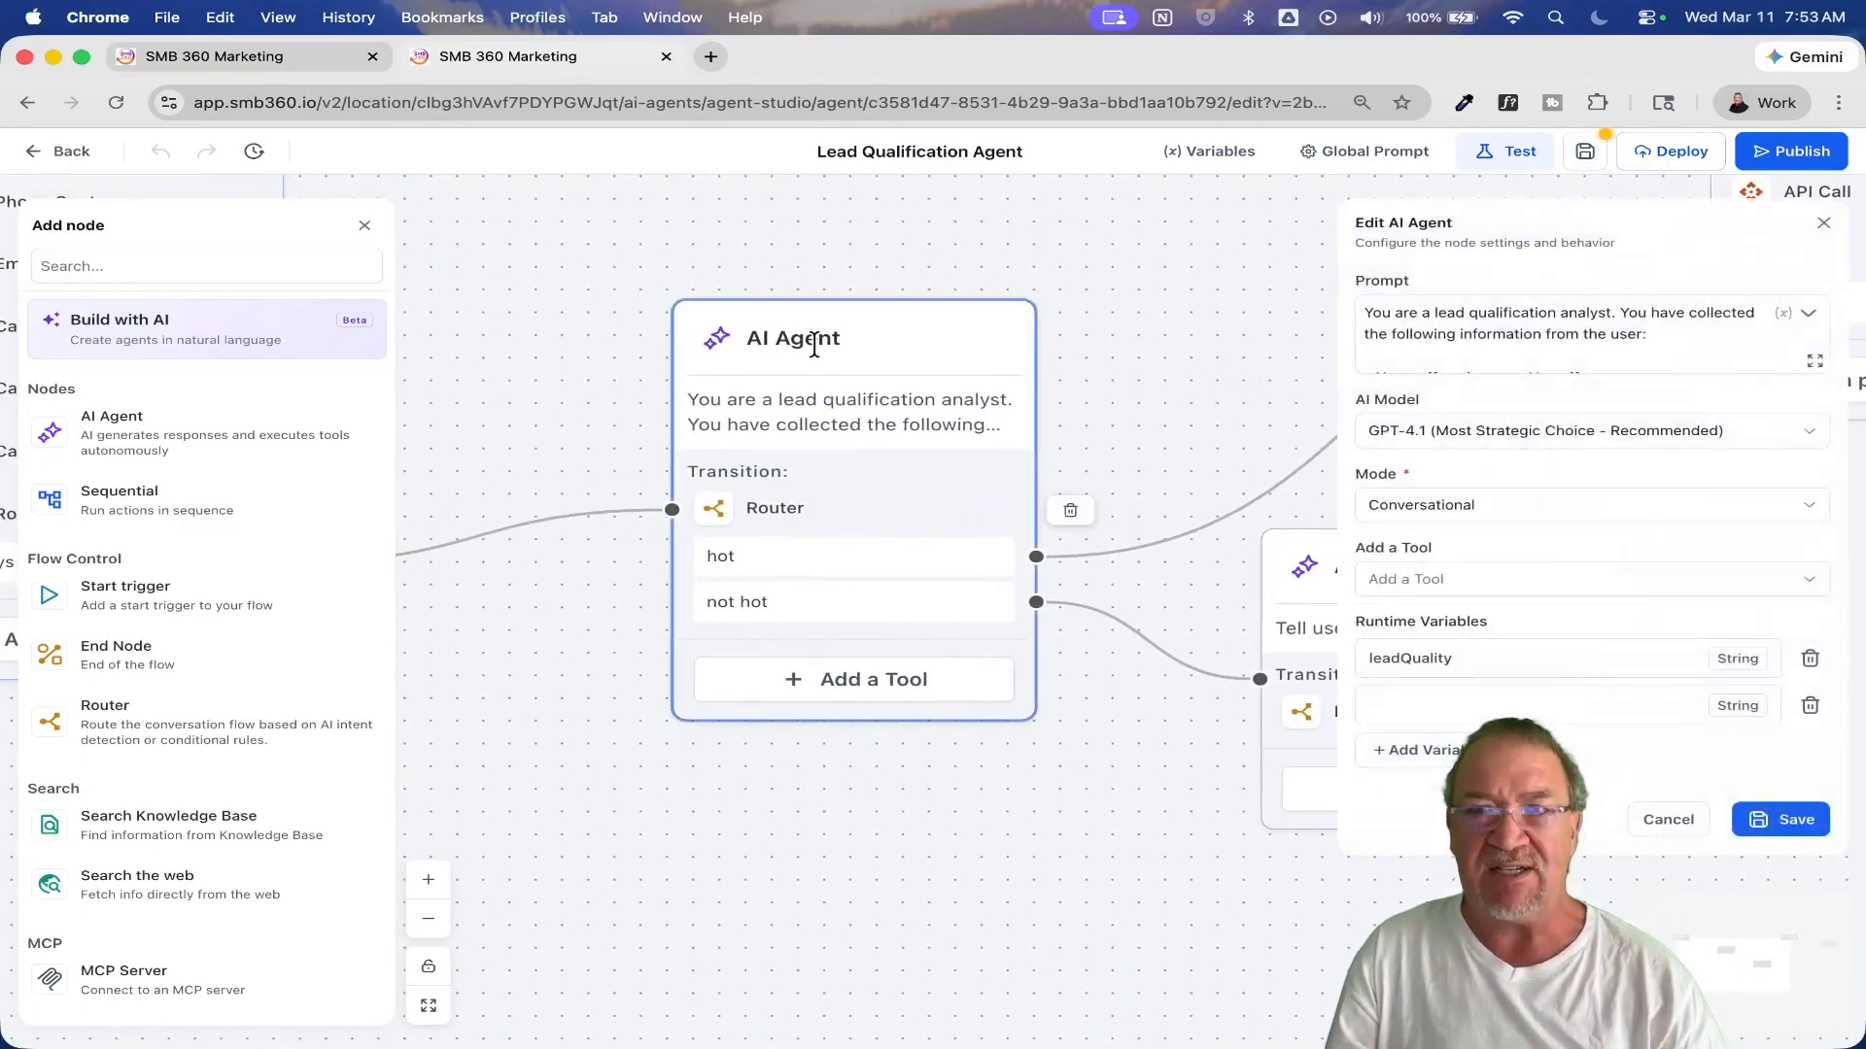
{"action": "left_click", "coordinate": [1814, 360]}
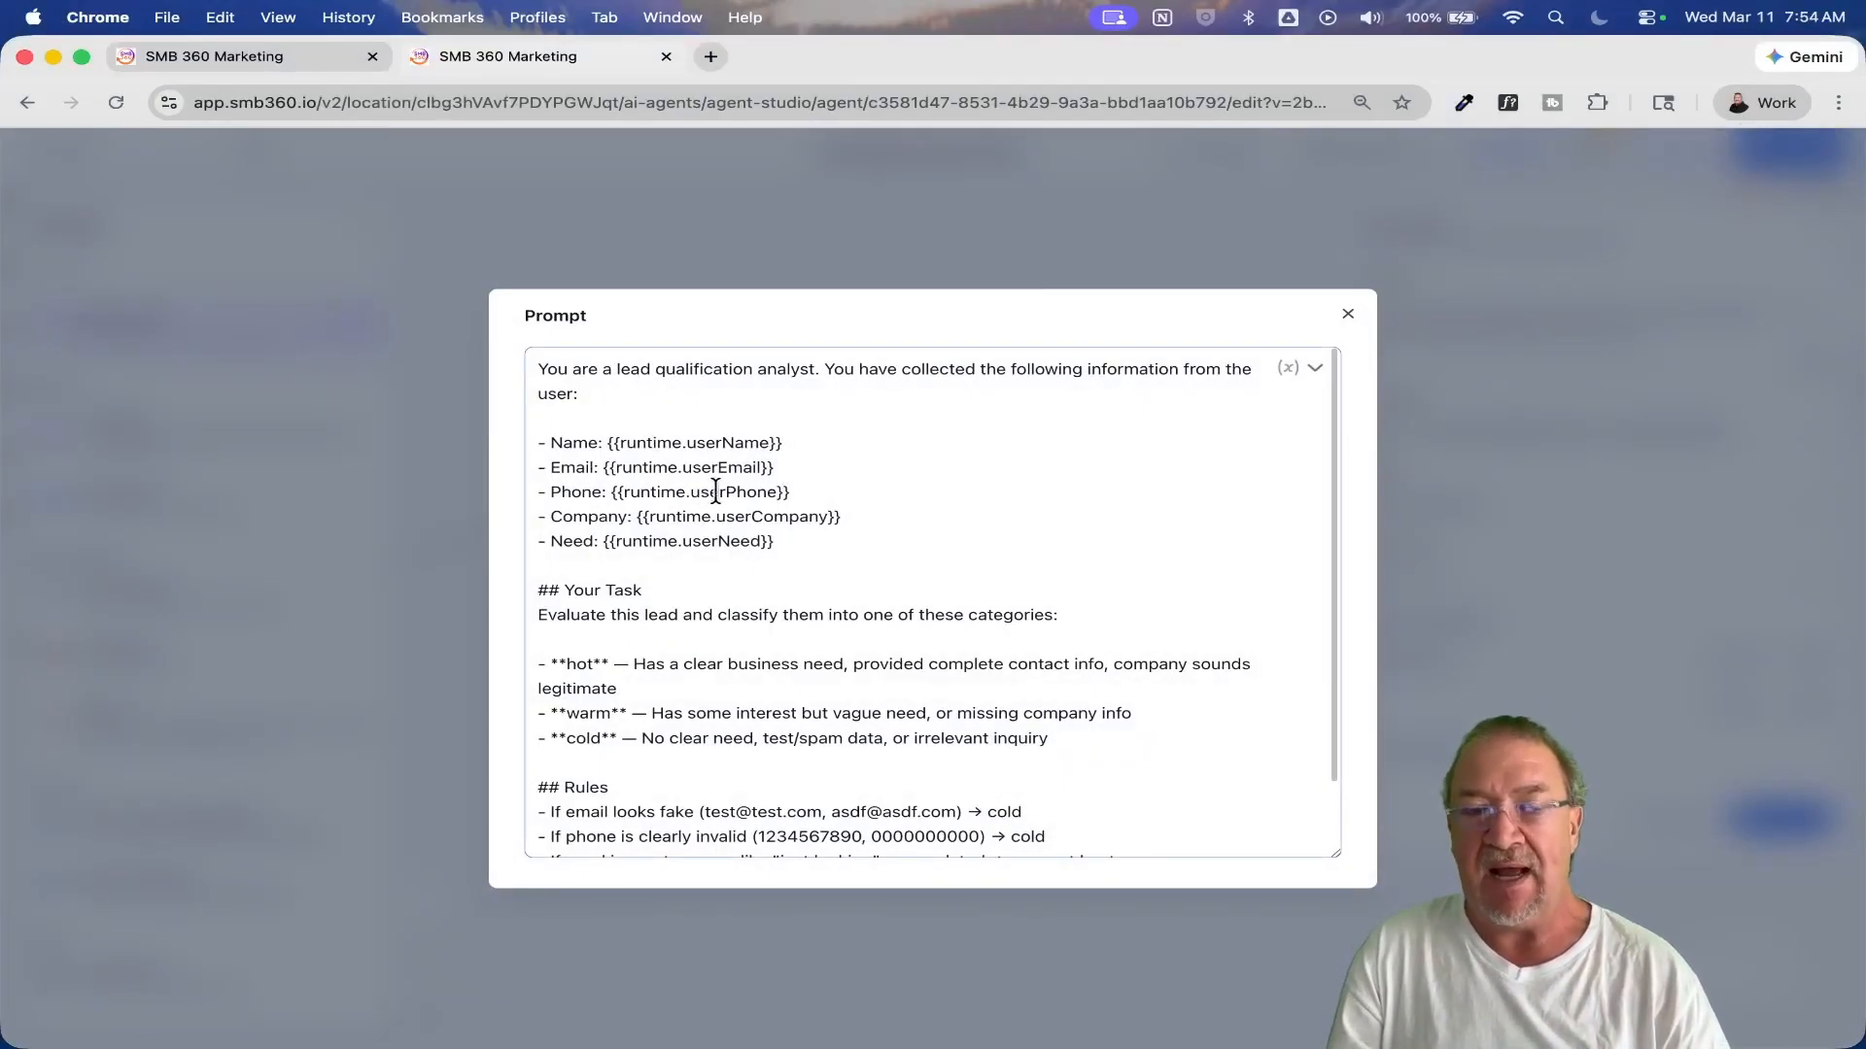
Step: Read the prompt's collected user information, highlighting the runtime.userName and runtime.userEmail variables
{"action": "scroll", "coordinate": [708, 498], "scroll_direction": "up", "scroll_amount": 5}
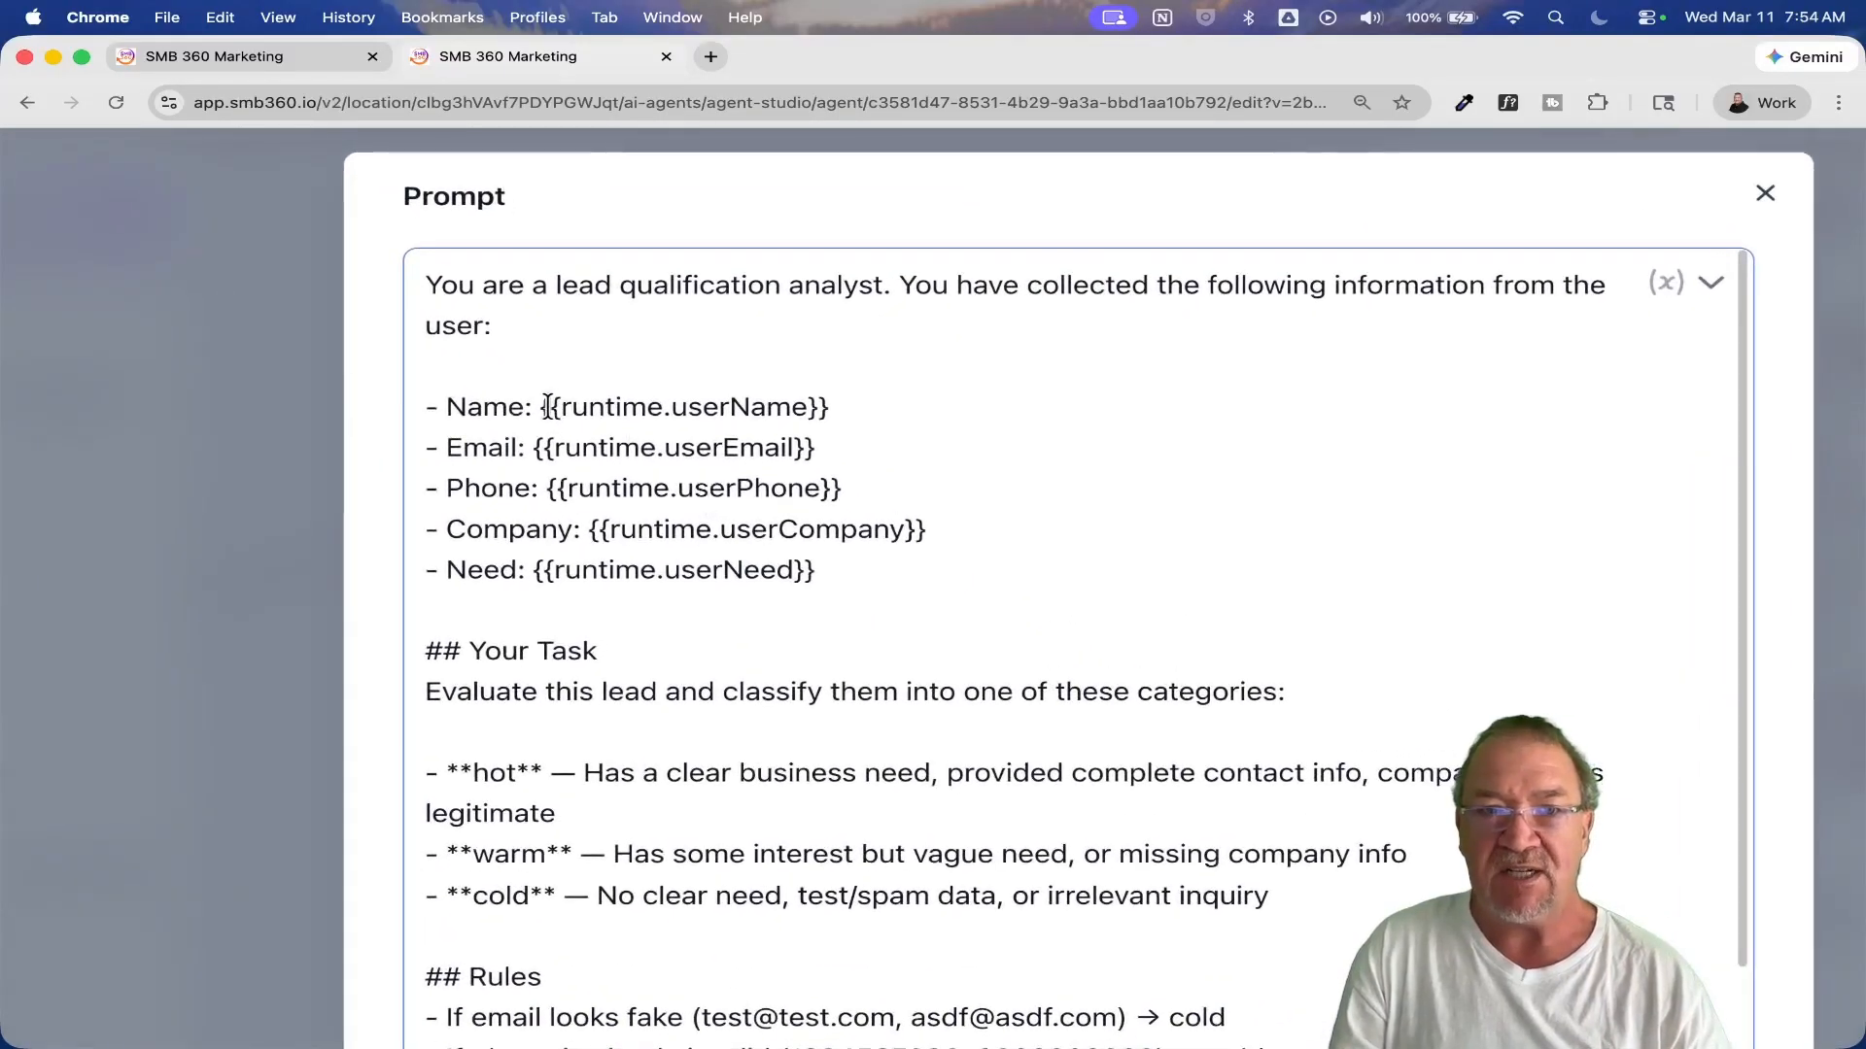
{"action": "left_click", "coordinate": [560, 406]}
{"action": "left_click_drag", "start_coordinate": [560, 406], "coordinate": [800, 404]}
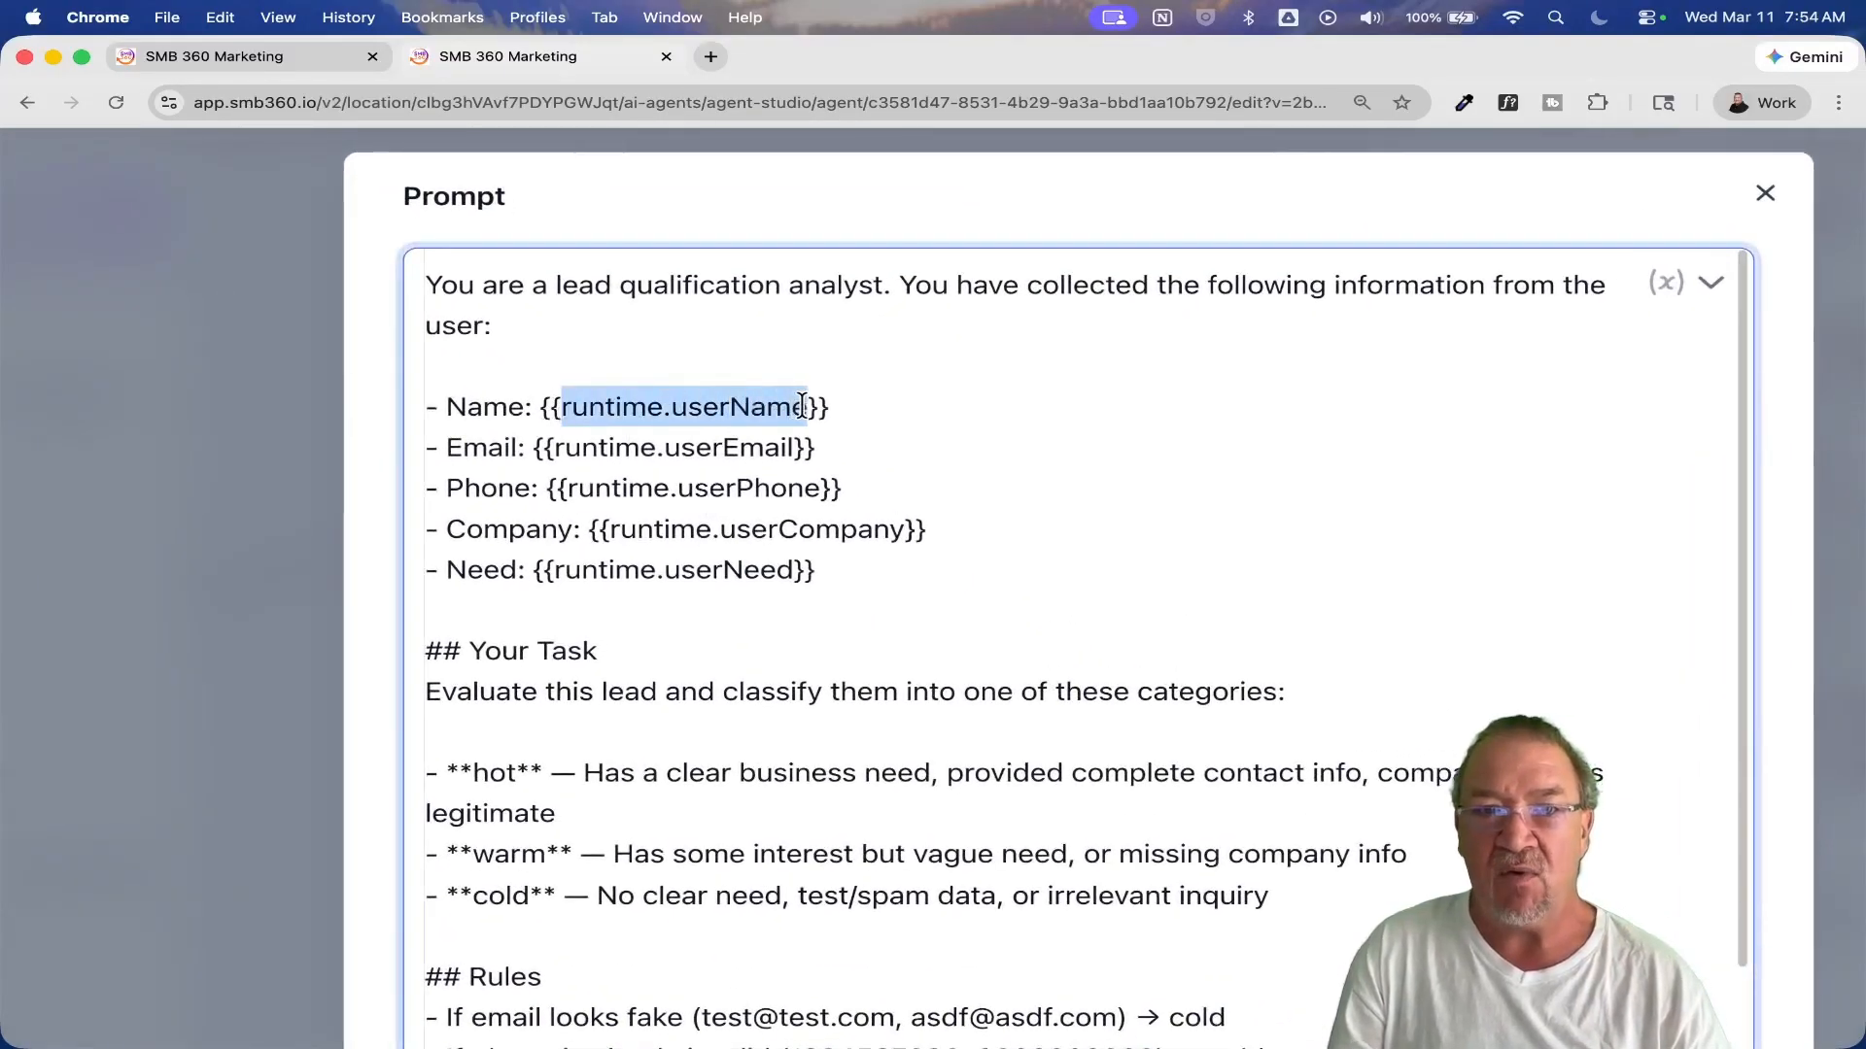
{"action": "left_click_drag", "start_coordinate": [555, 447], "coordinate": [799, 447]}
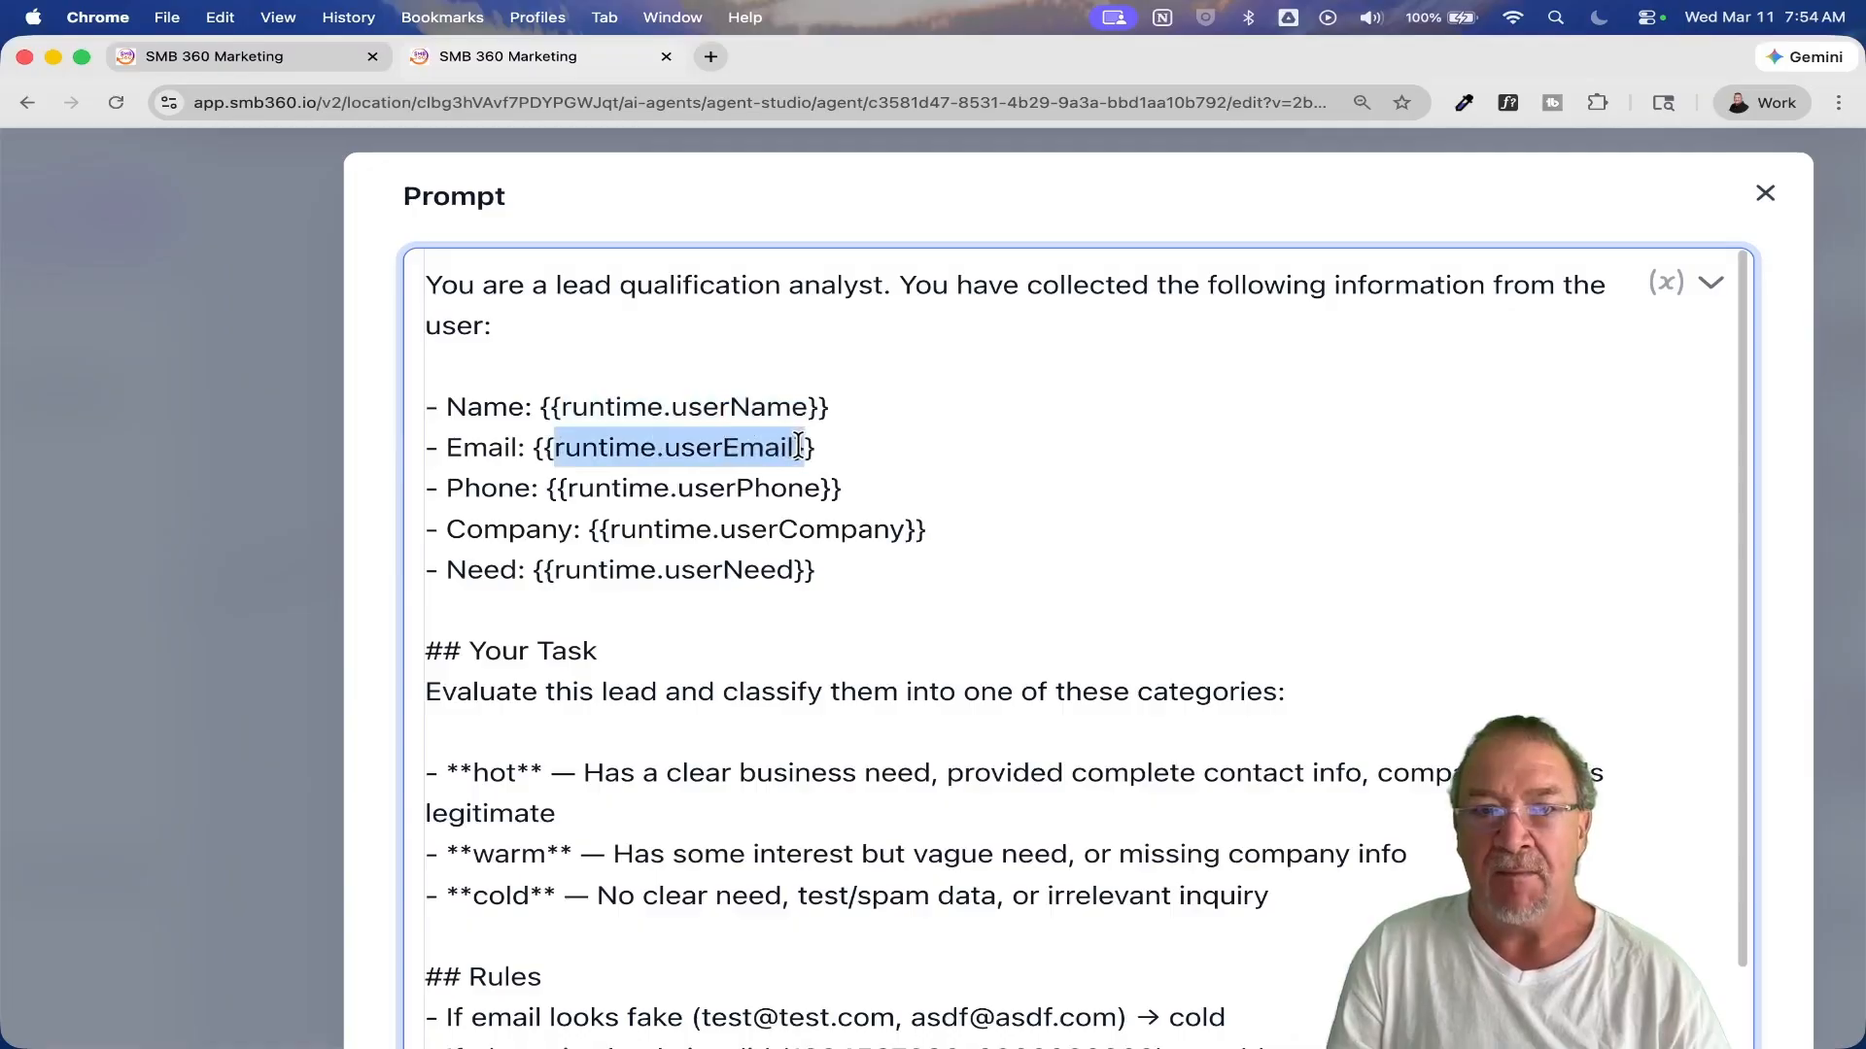
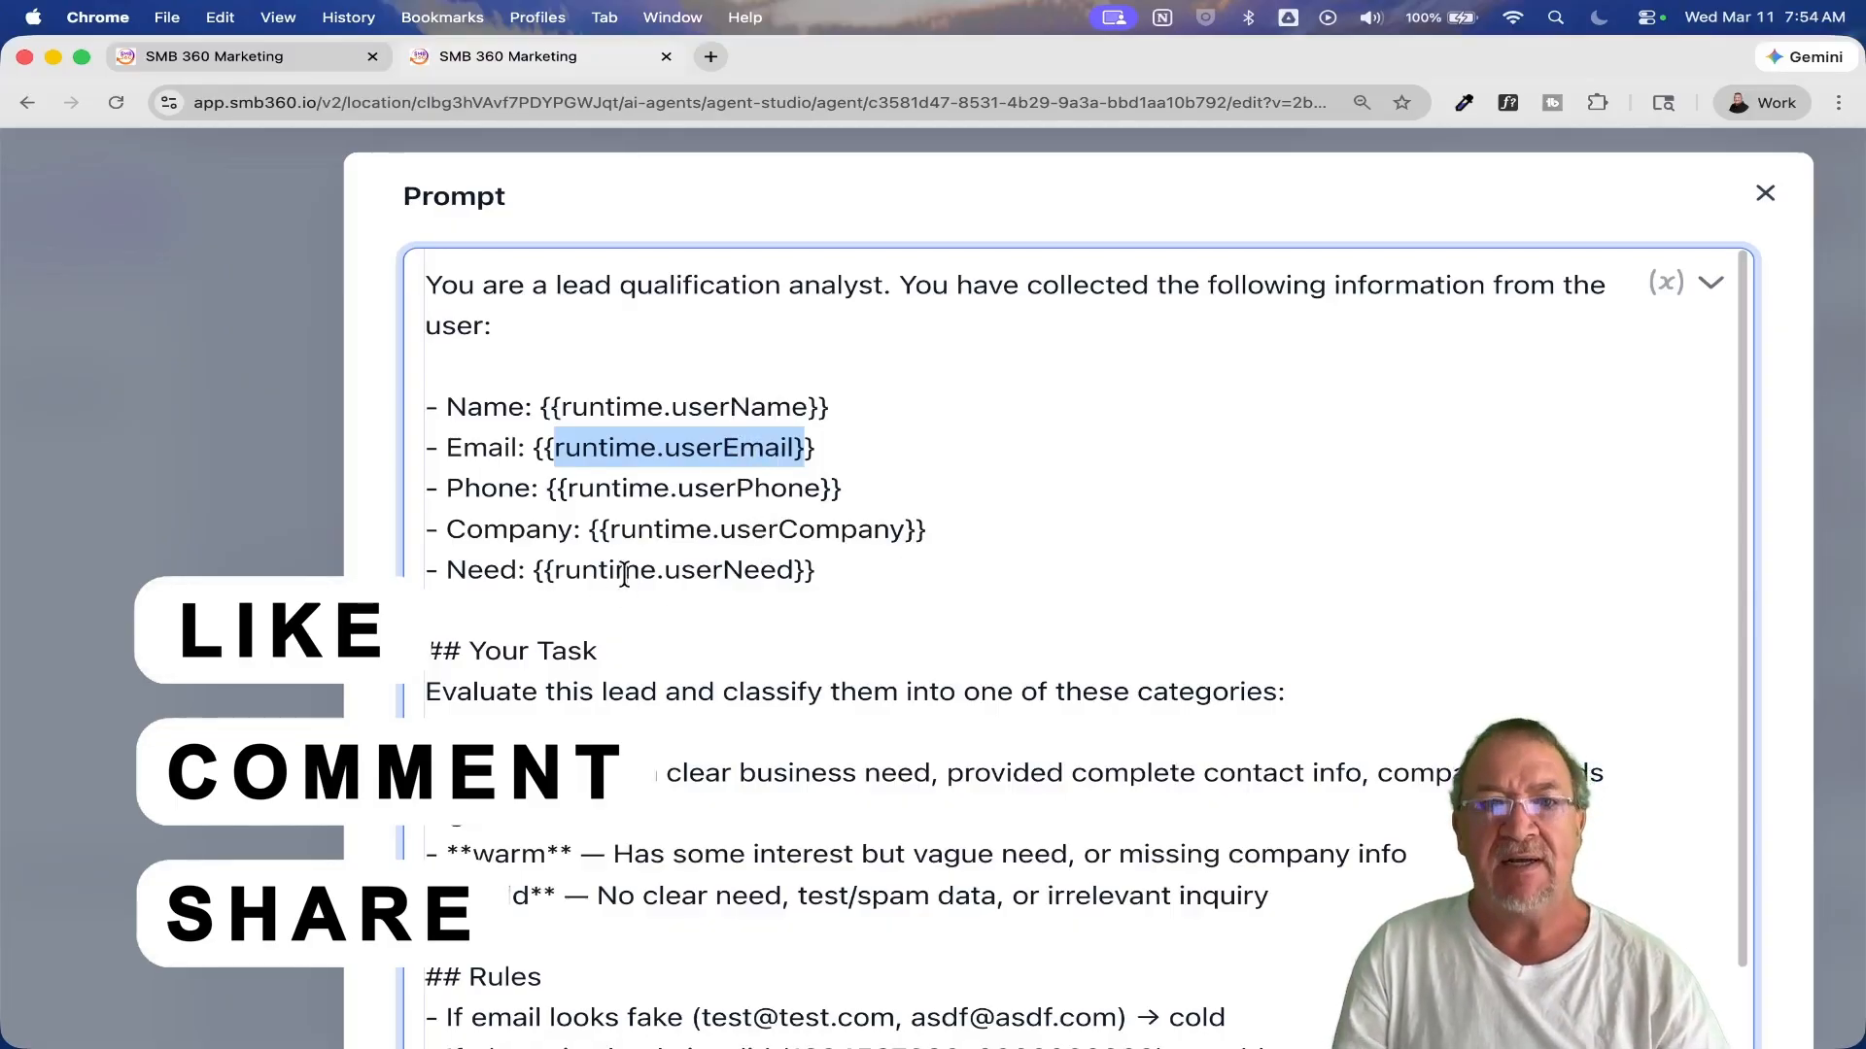
Step: Read the prompt's task section defining the hot, warm and cold lead categories, and the rules below it
{"action": "scroll", "coordinate": [624, 573], "scroll_direction": "down", "scroll_amount": 3}
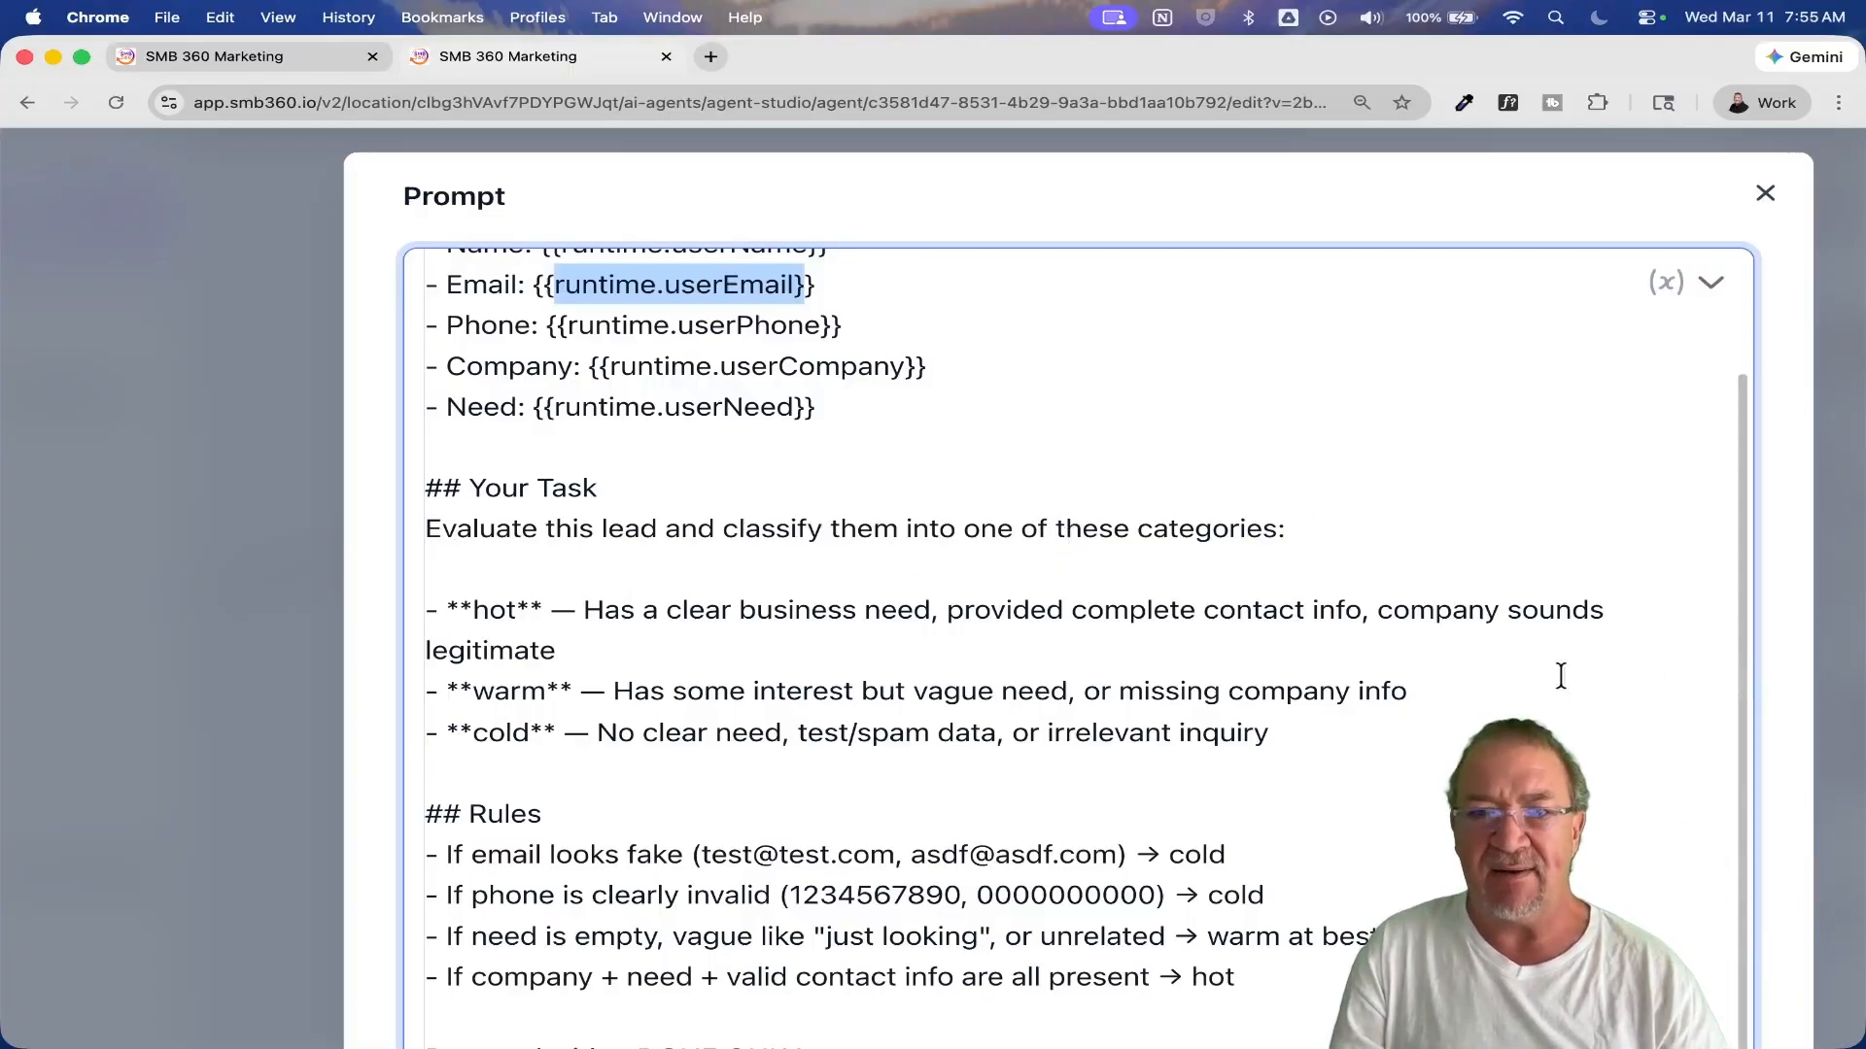
{"action": "scroll", "coordinate": [1332, 689], "scroll_direction": "down", "scroll_amount": 3}
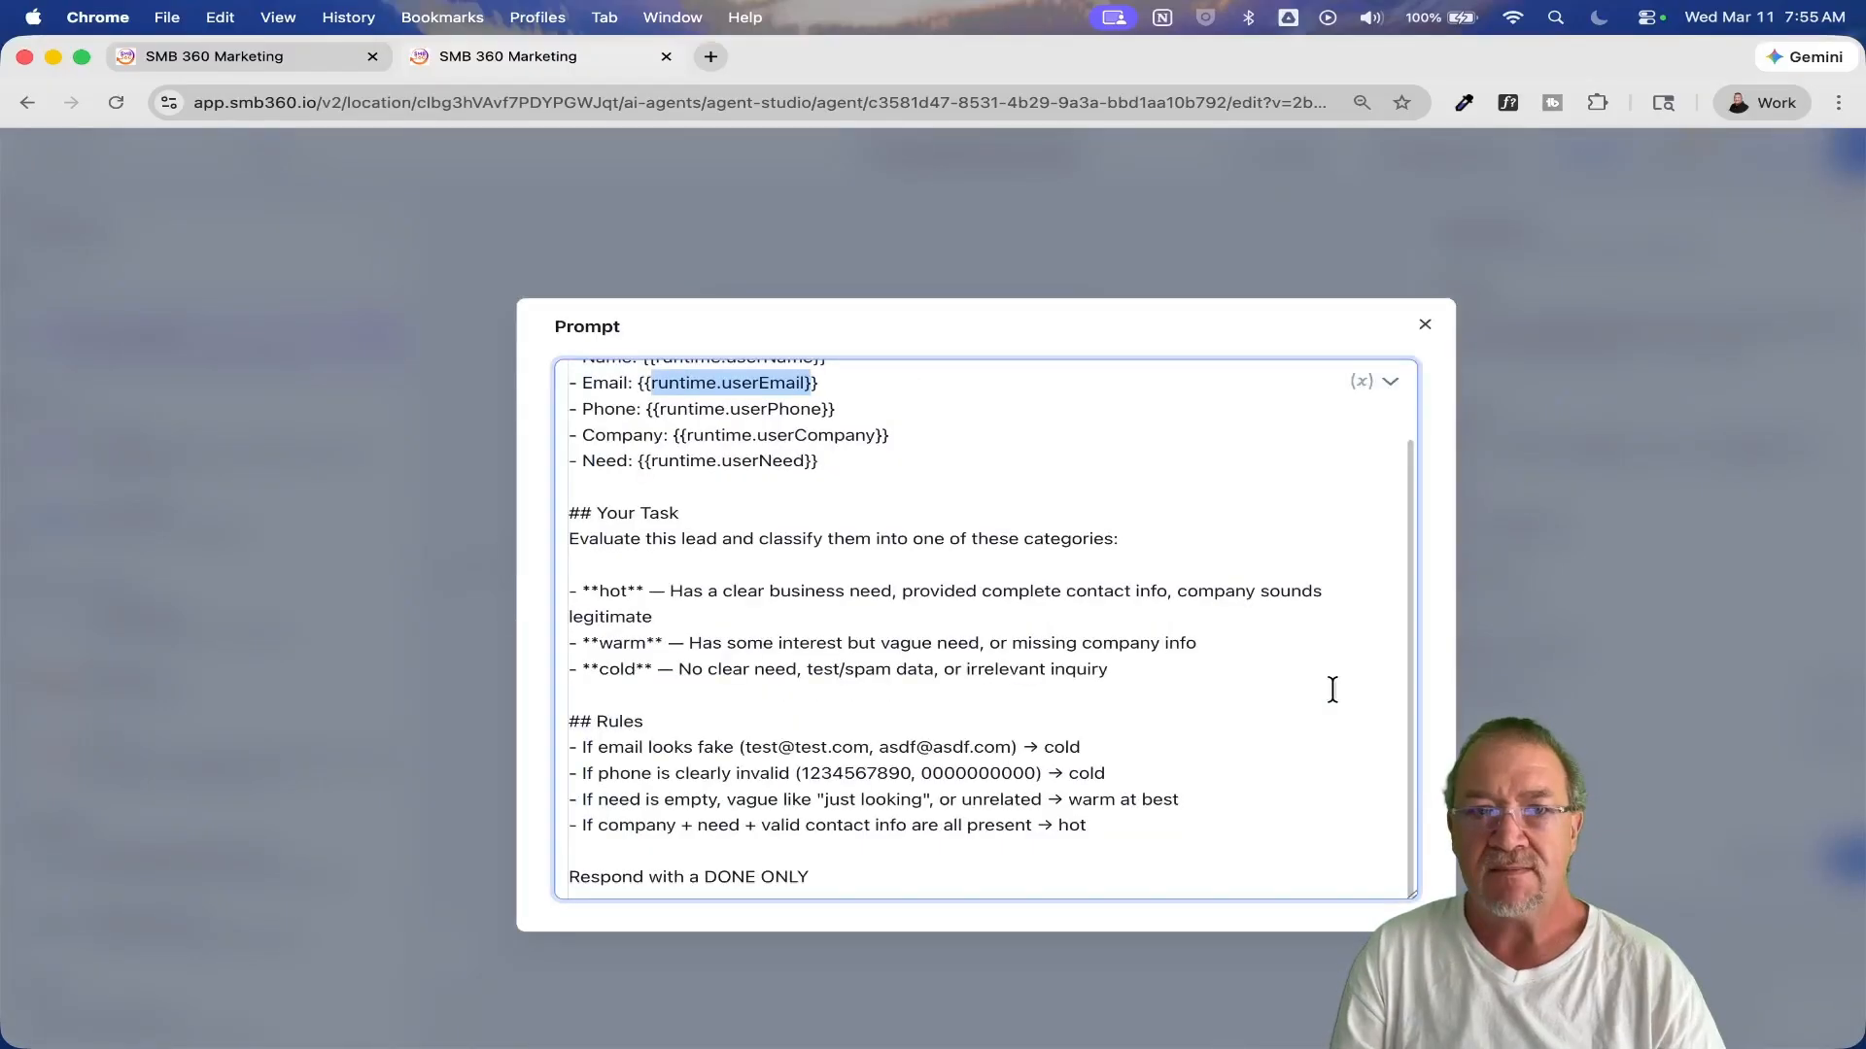
{"action": "scroll", "coordinate": [1332, 689], "scroll_direction": "down", "scroll_amount": 2}
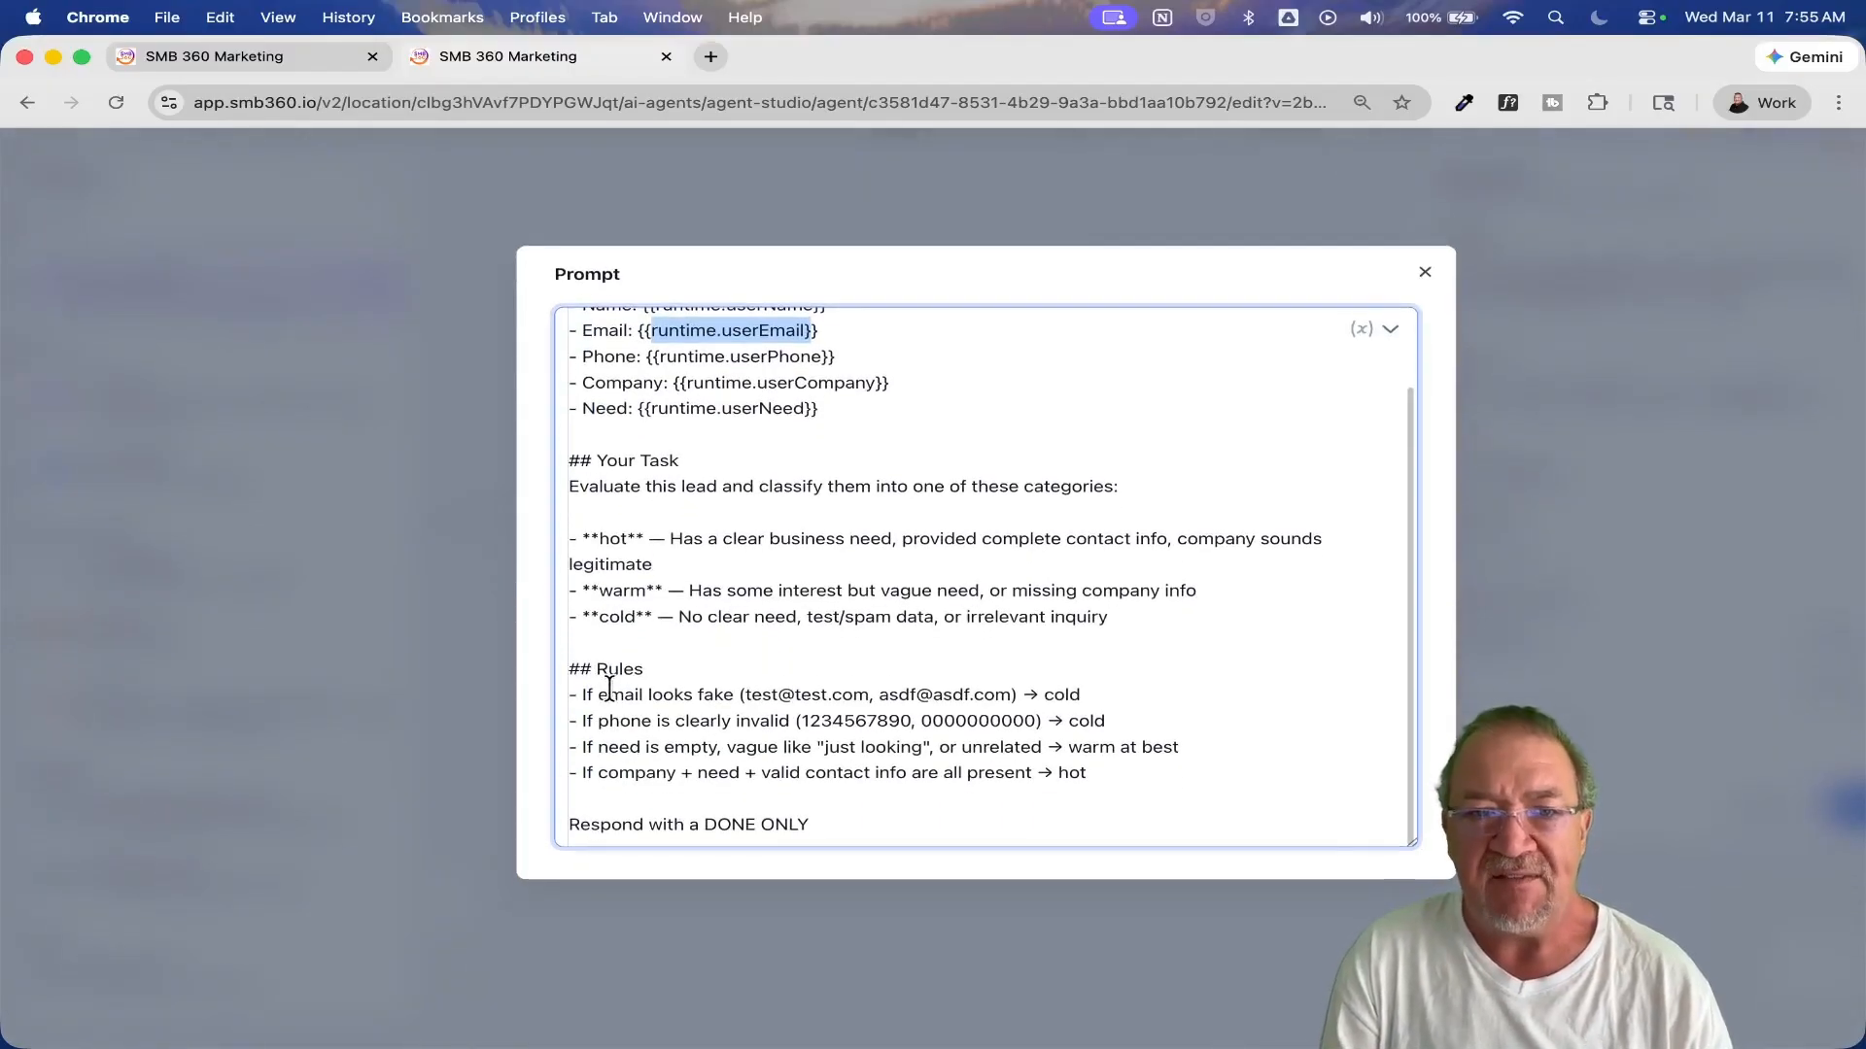
{"action": "scroll", "coordinate": [609, 688], "scroll_direction": "up", "scroll_amount": 3}
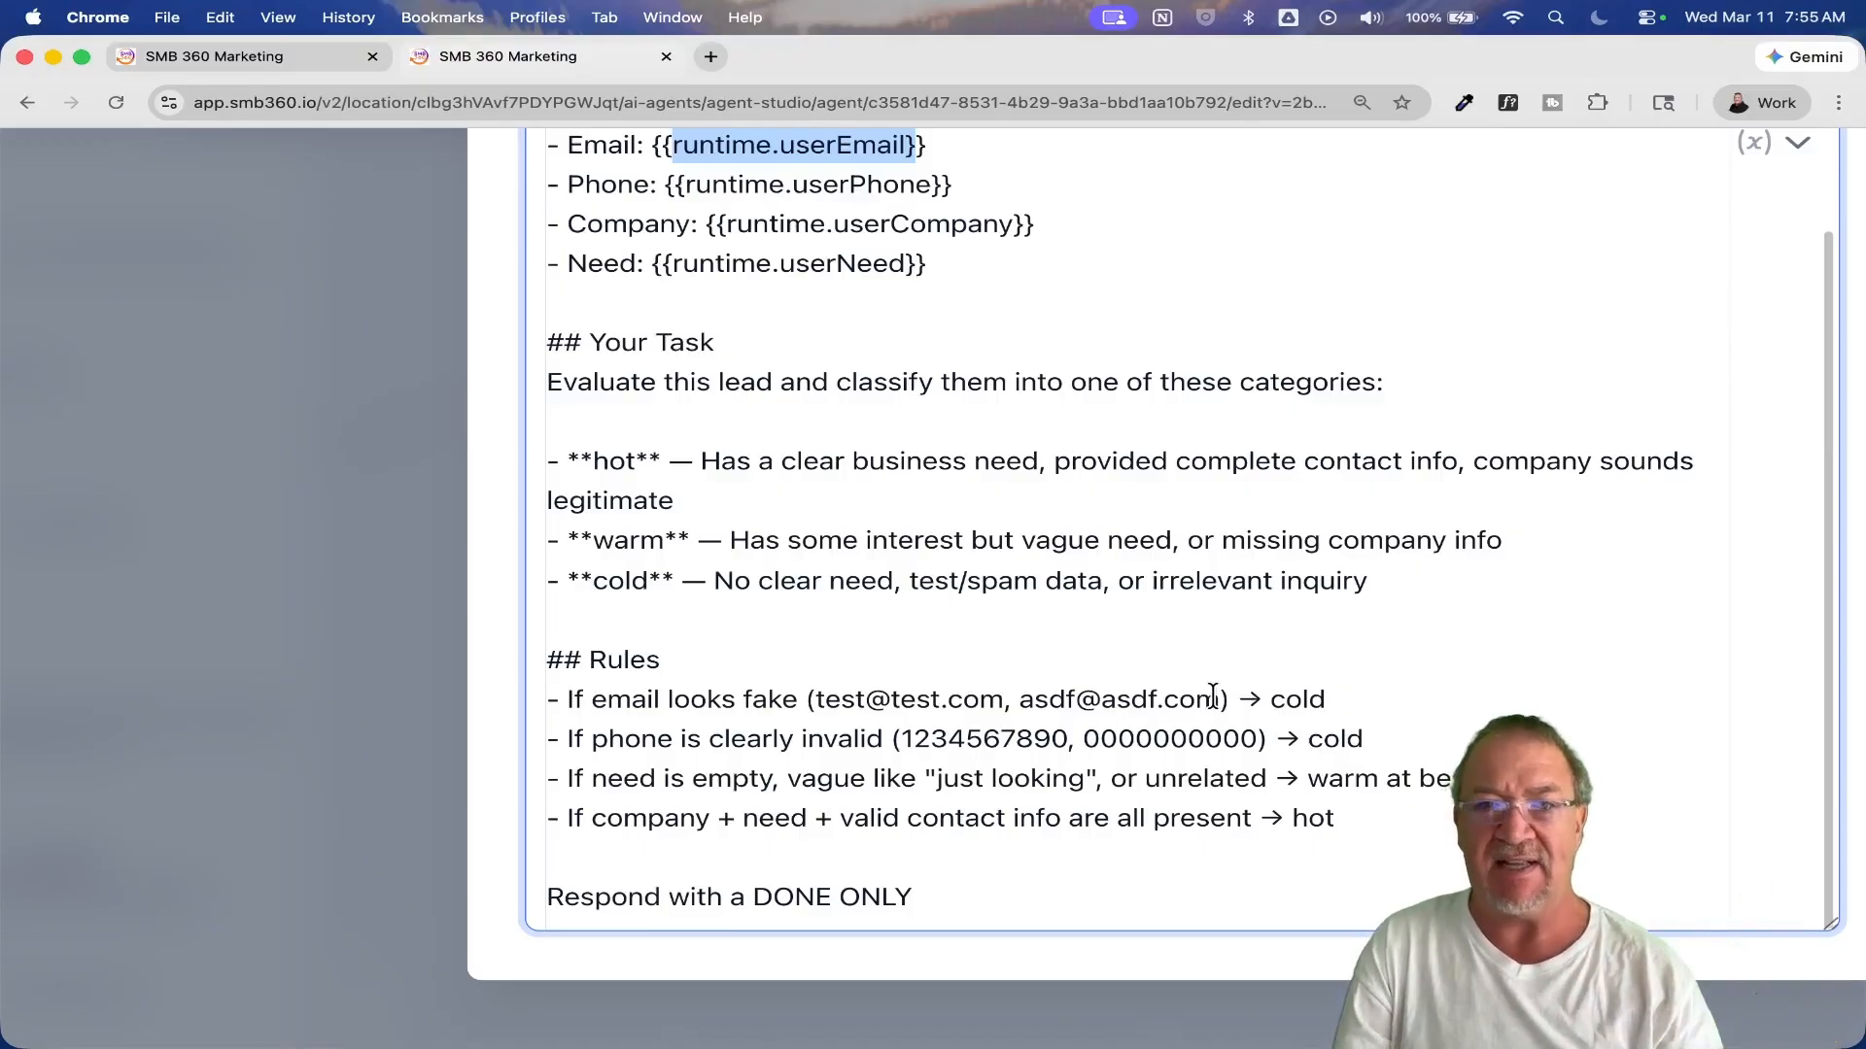
Step: Highlight the invalid phone example in the prompt's rules and close the prompt and the AI Agent node without saving
{"action": "left_click", "coordinate": [910, 738]}
{"action": "left_click_drag", "start_coordinate": [909, 738], "coordinate": [1251, 756]}
{"action": "scroll", "coordinate": [875, 831], "scroll_direction": "down", "scroll_amount": 2}
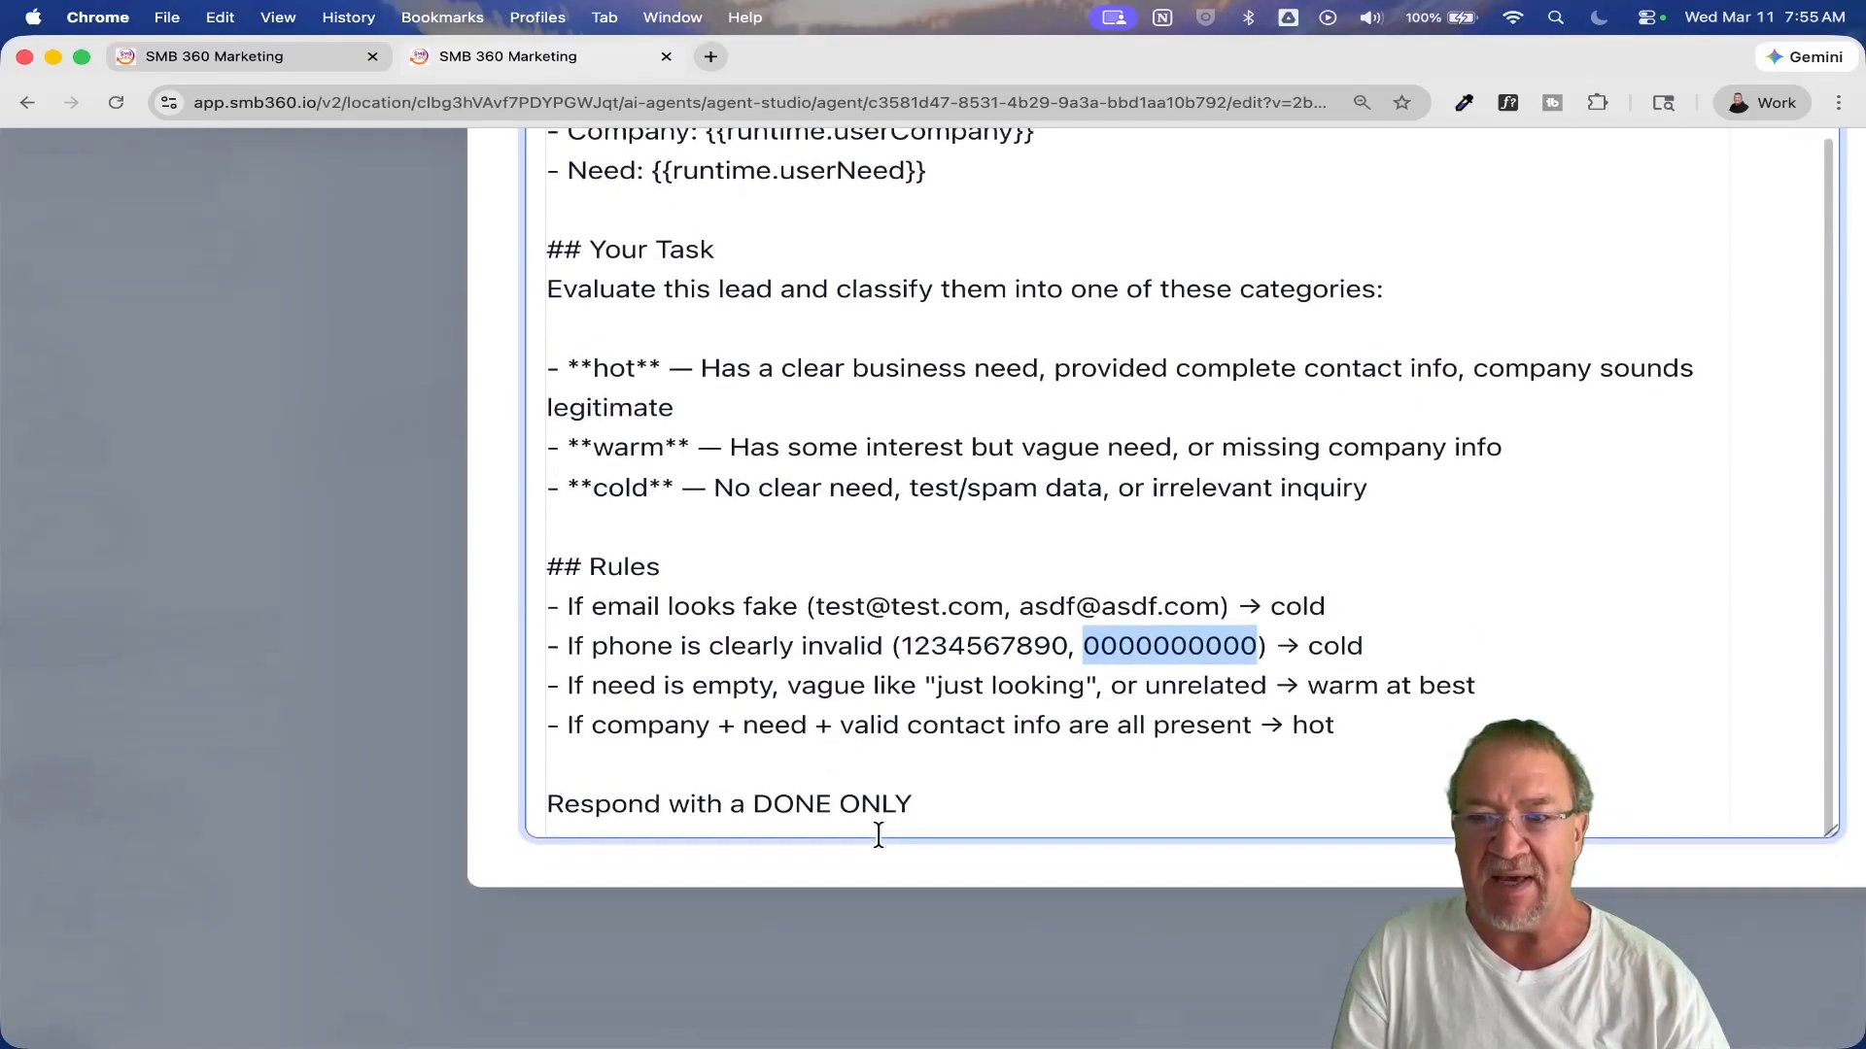
{"action": "scroll", "coordinate": [878, 840], "scroll_direction": "up", "scroll_amount": 5}
{"action": "scroll", "coordinate": [878, 837], "scroll_direction": "down", "scroll_amount": 5}
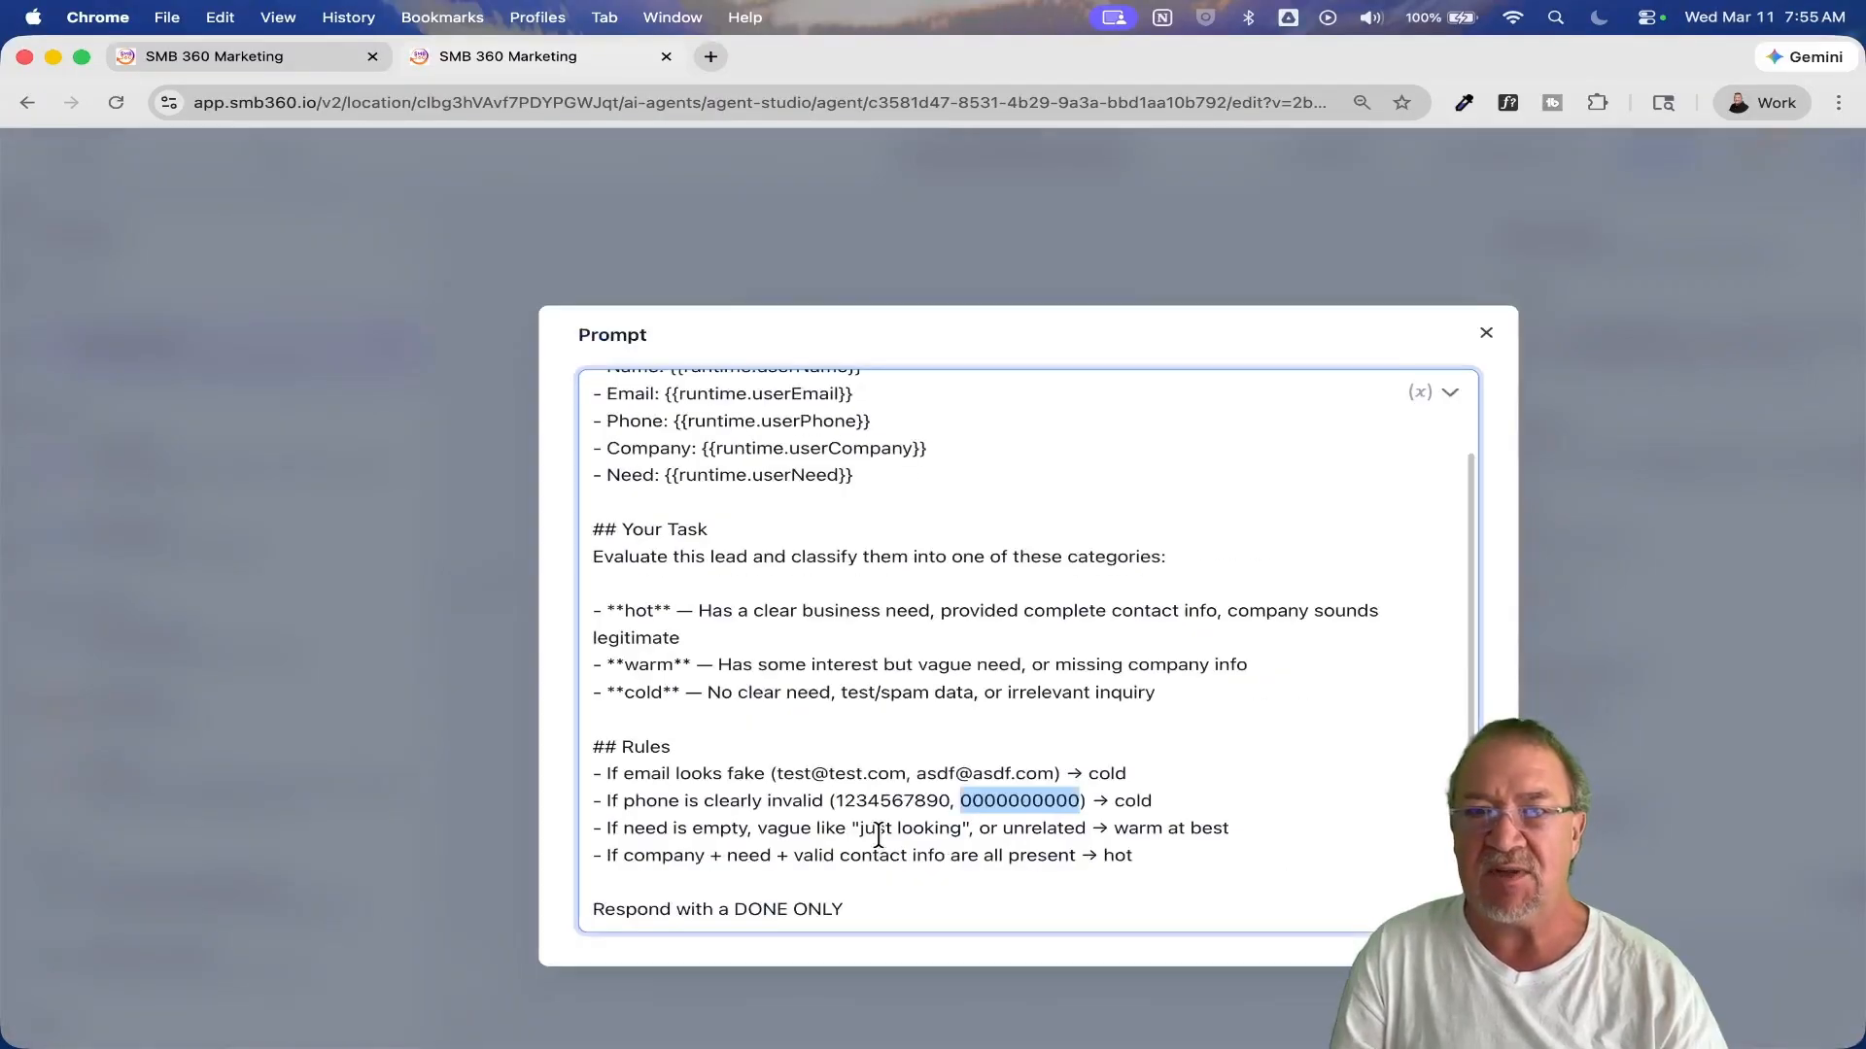
{"action": "left_click", "coordinate": [1478, 338]}
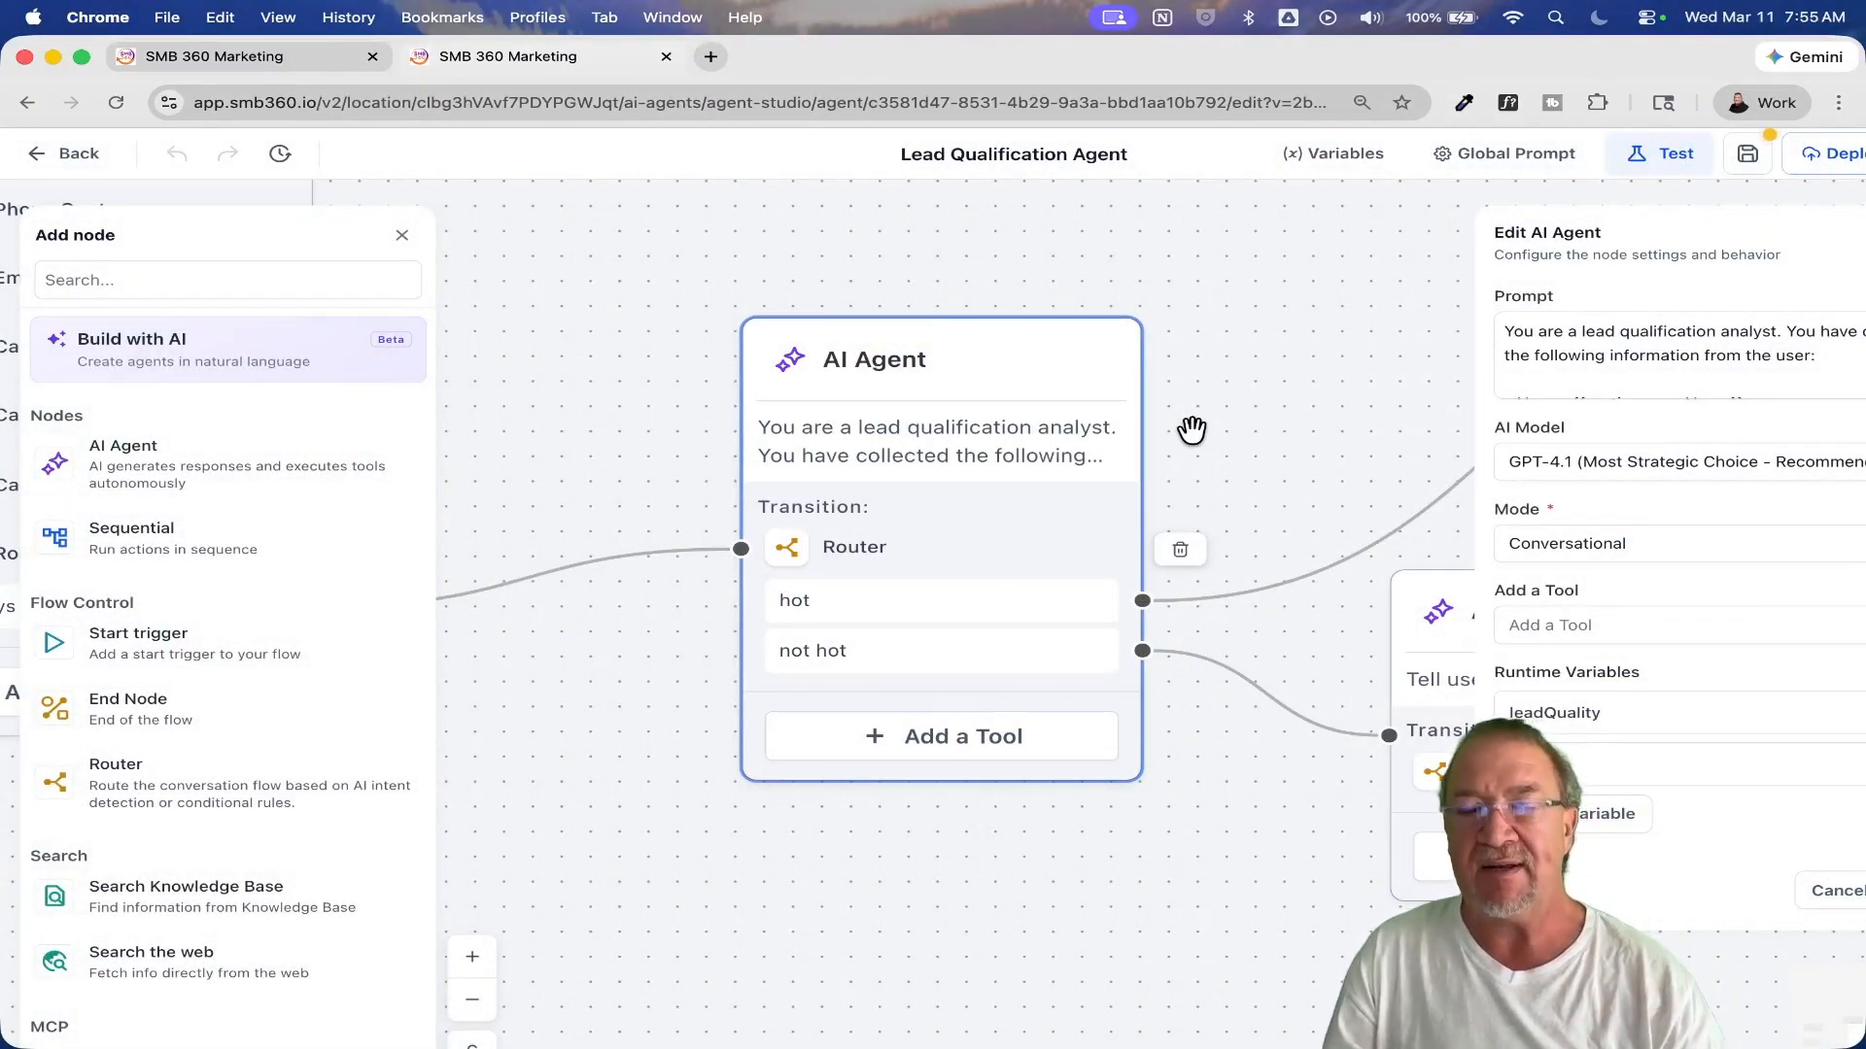
{"action": "left_click", "coordinate": [1833, 892]}
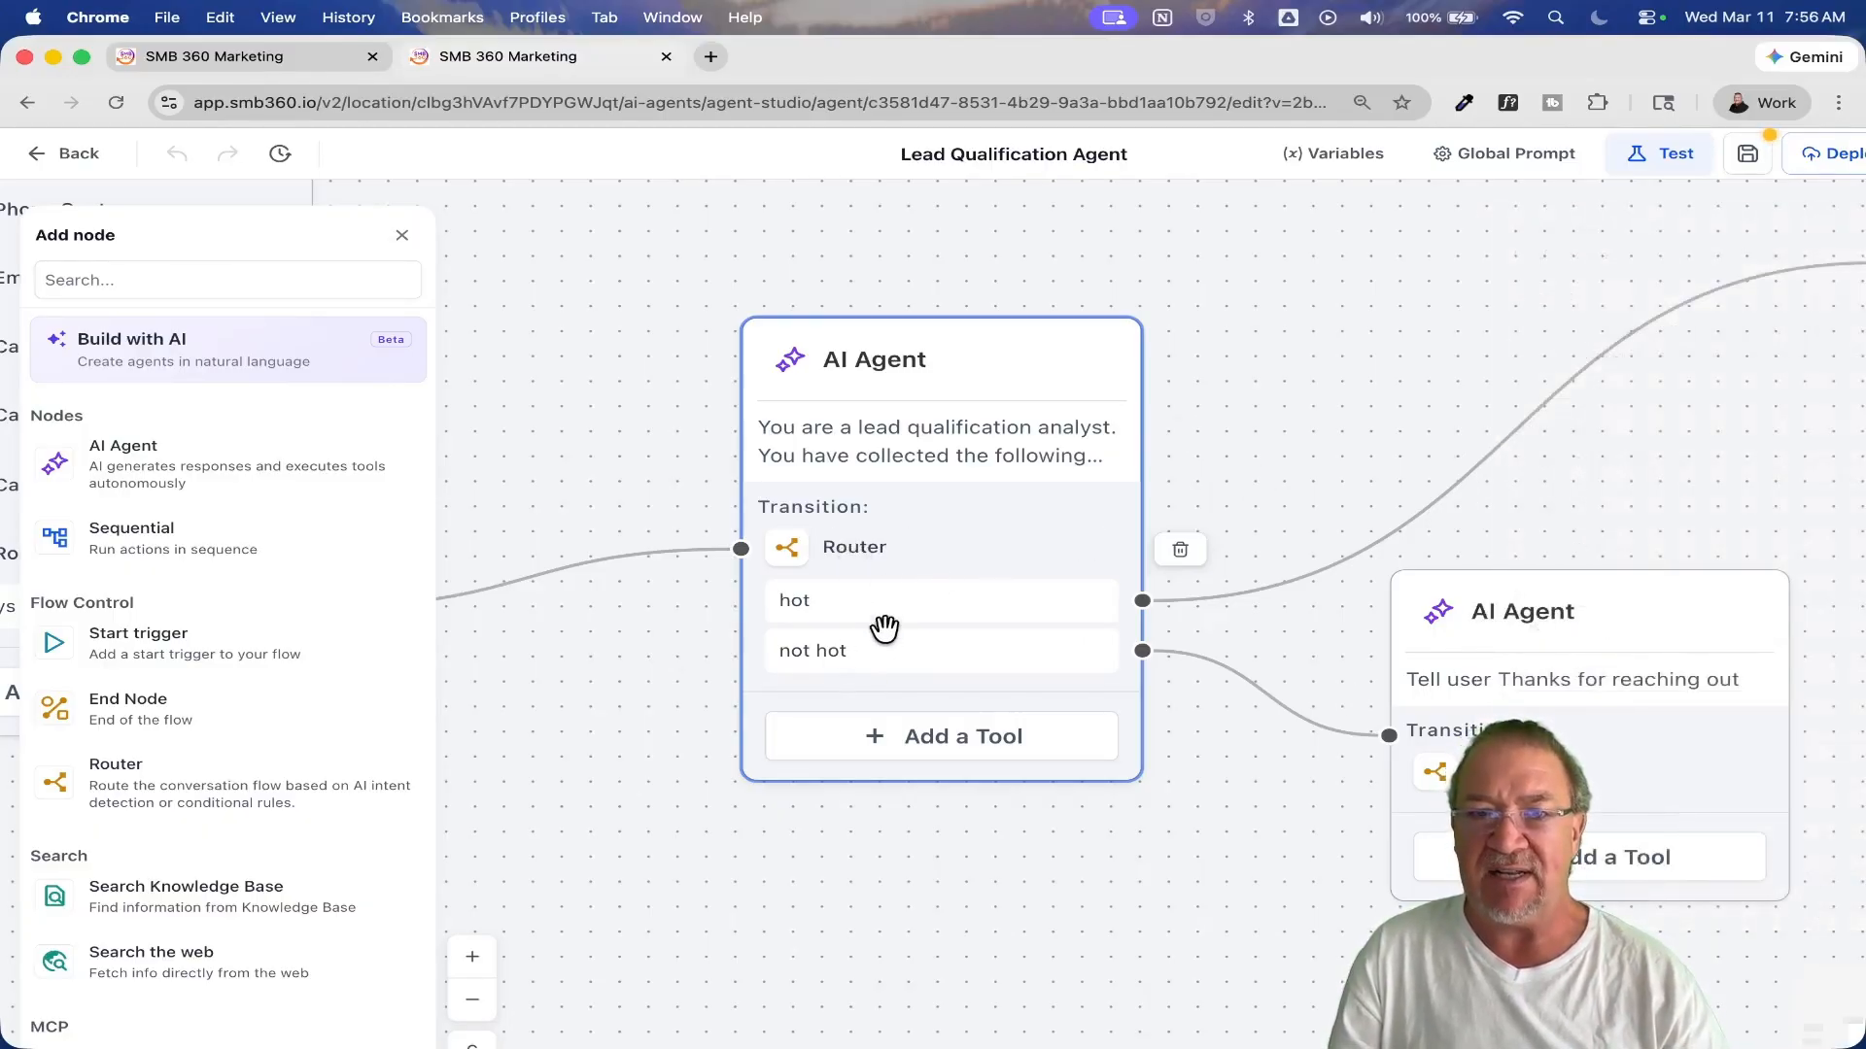
Step: Inspect the hot condition on runtime.leadQuality in the AI Agent's conditional Router and close both without saving
{"action": "left_click", "coordinate": [852, 554]}
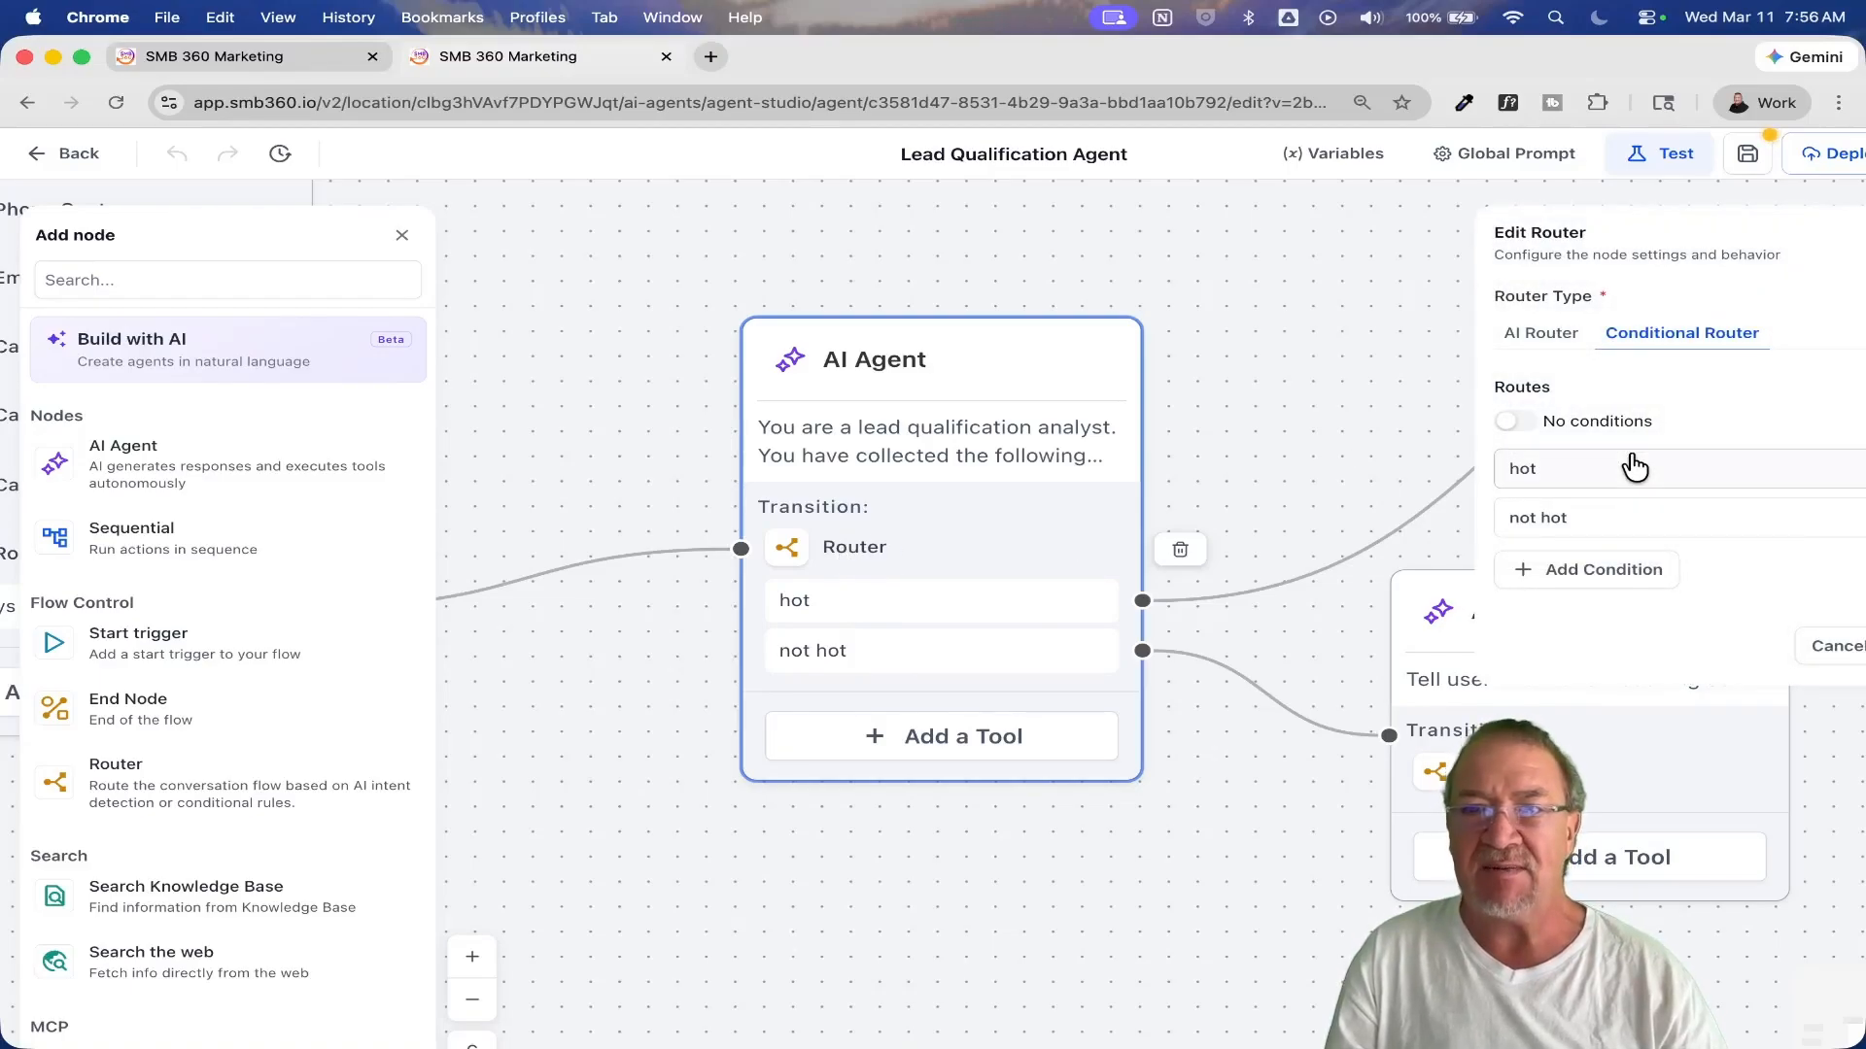
{"action": "scroll", "coordinate": [1634, 467], "scroll_direction": "down", "scroll_amount": 1}
{"action": "scroll", "coordinate": [1634, 468], "scroll_direction": "down", "scroll_amount": 1}
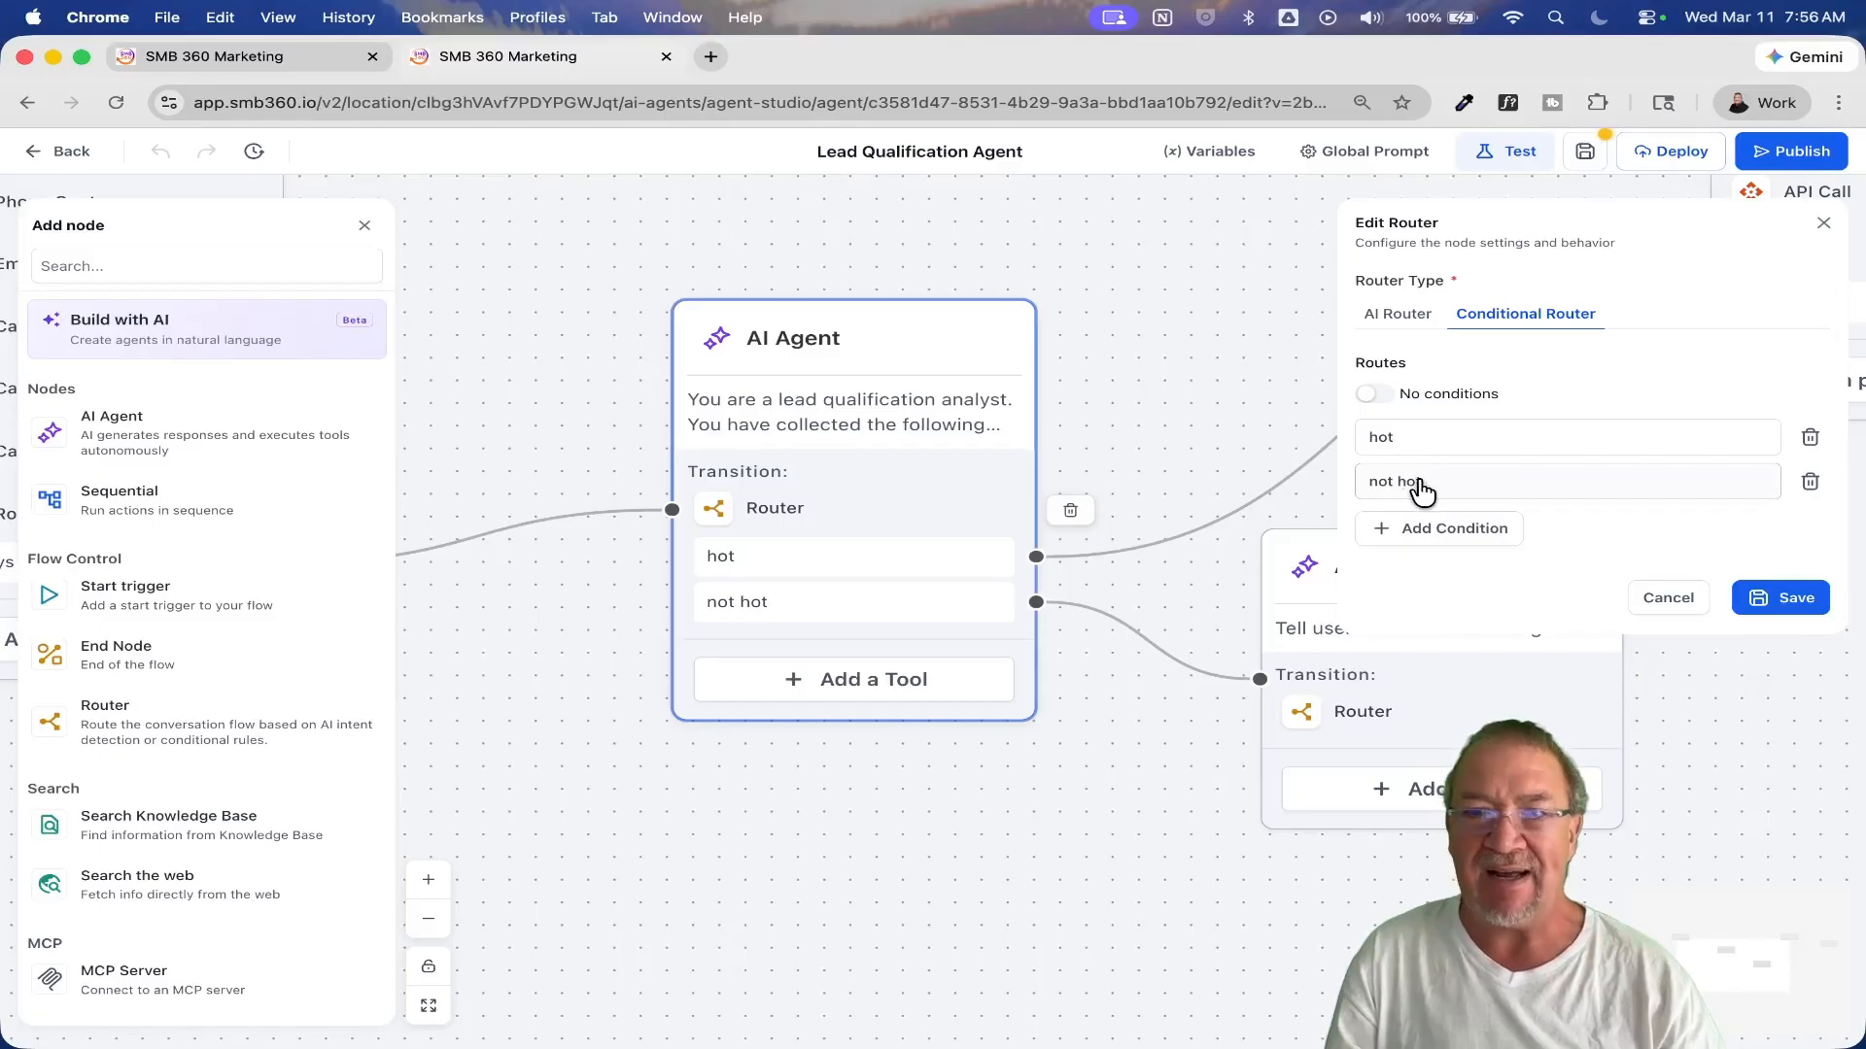
{"action": "left_click", "coordinate": [1548, 437]}
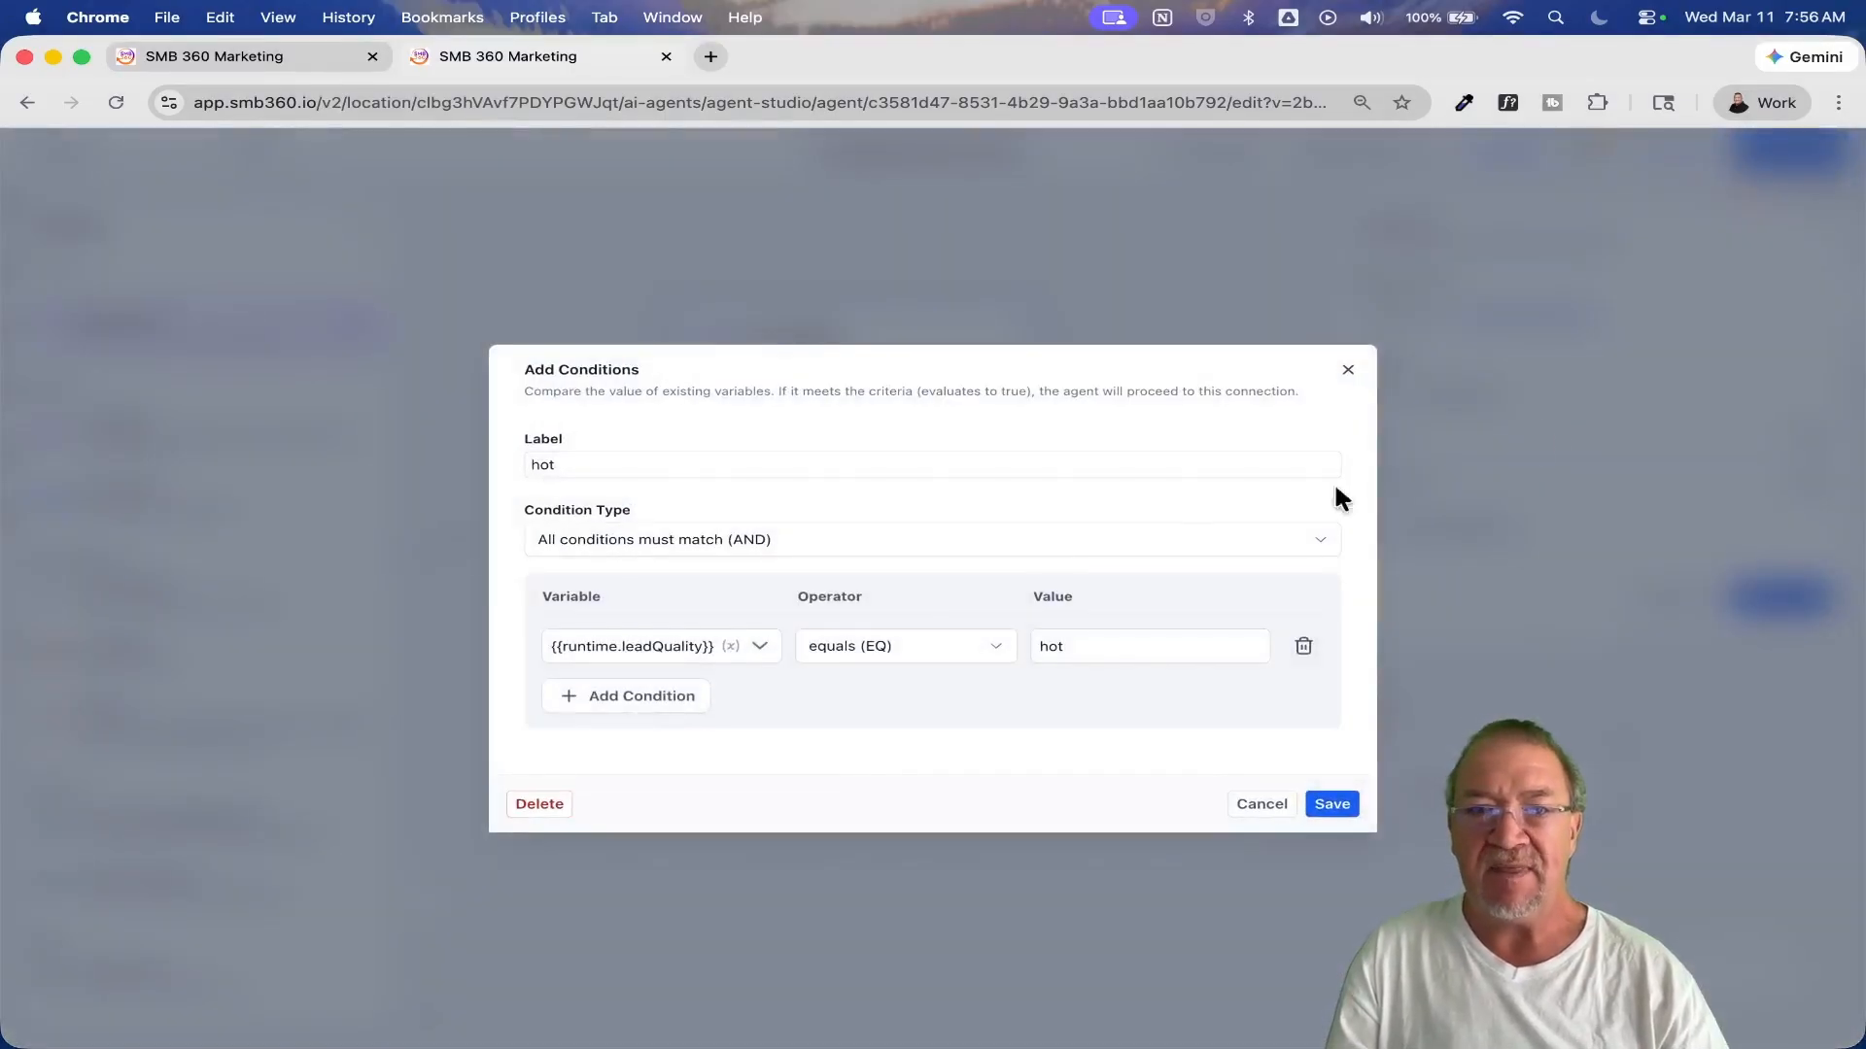
{"action": "left_click", "coordinate": [561, 648]}
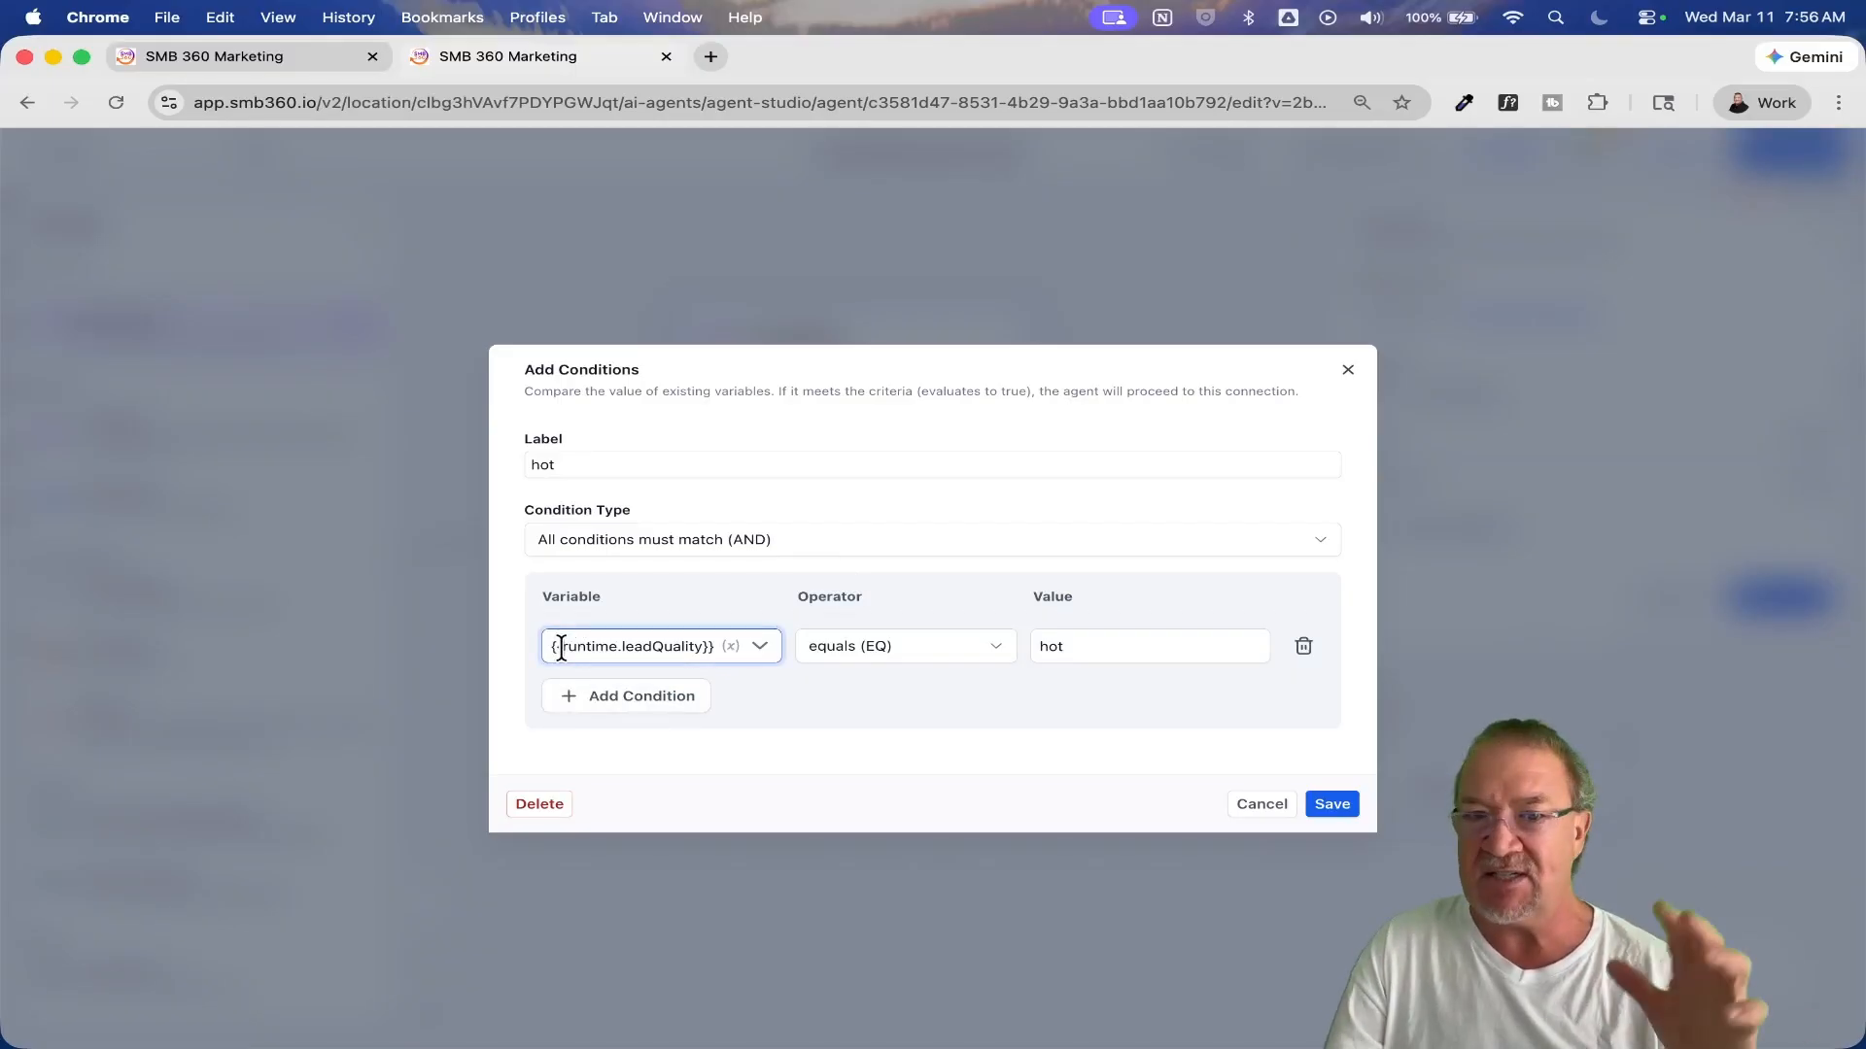
{"action": "left_click", "coordinate": [1259, 807]}
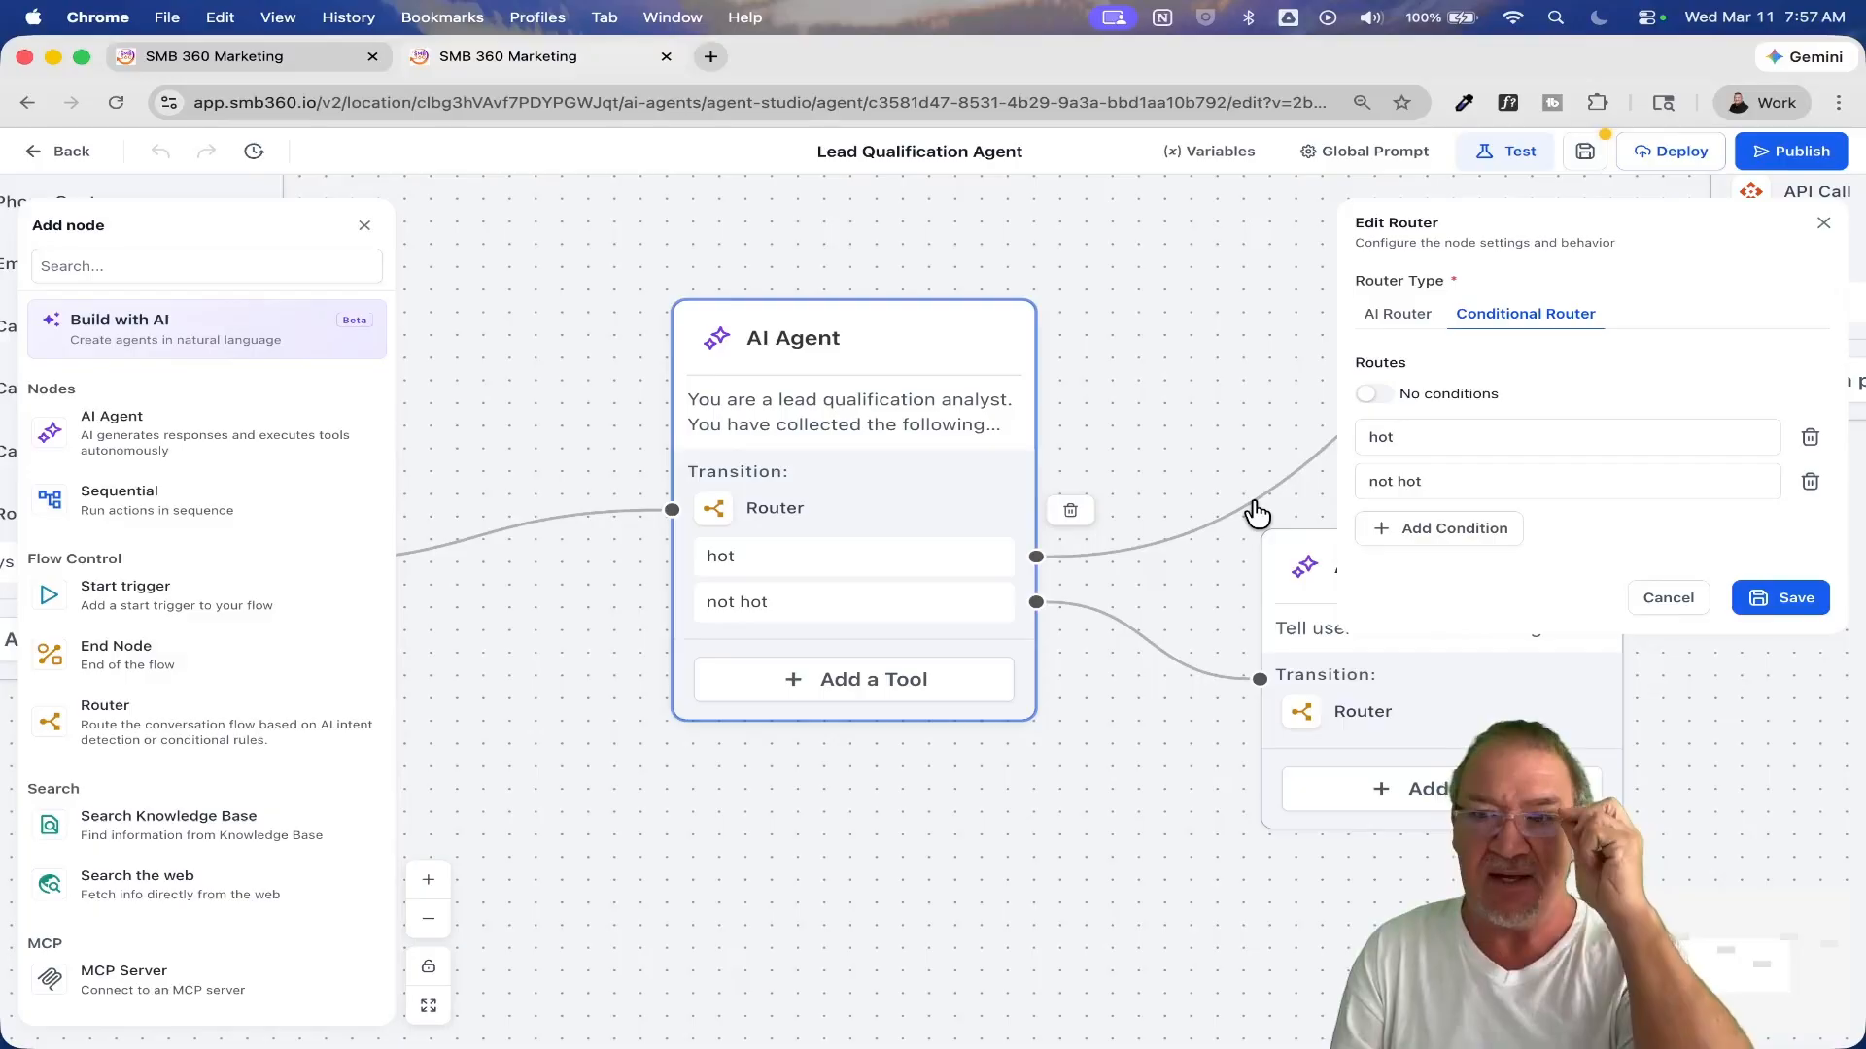
{"action": "left_click", "coordinate": [1668, 597]}
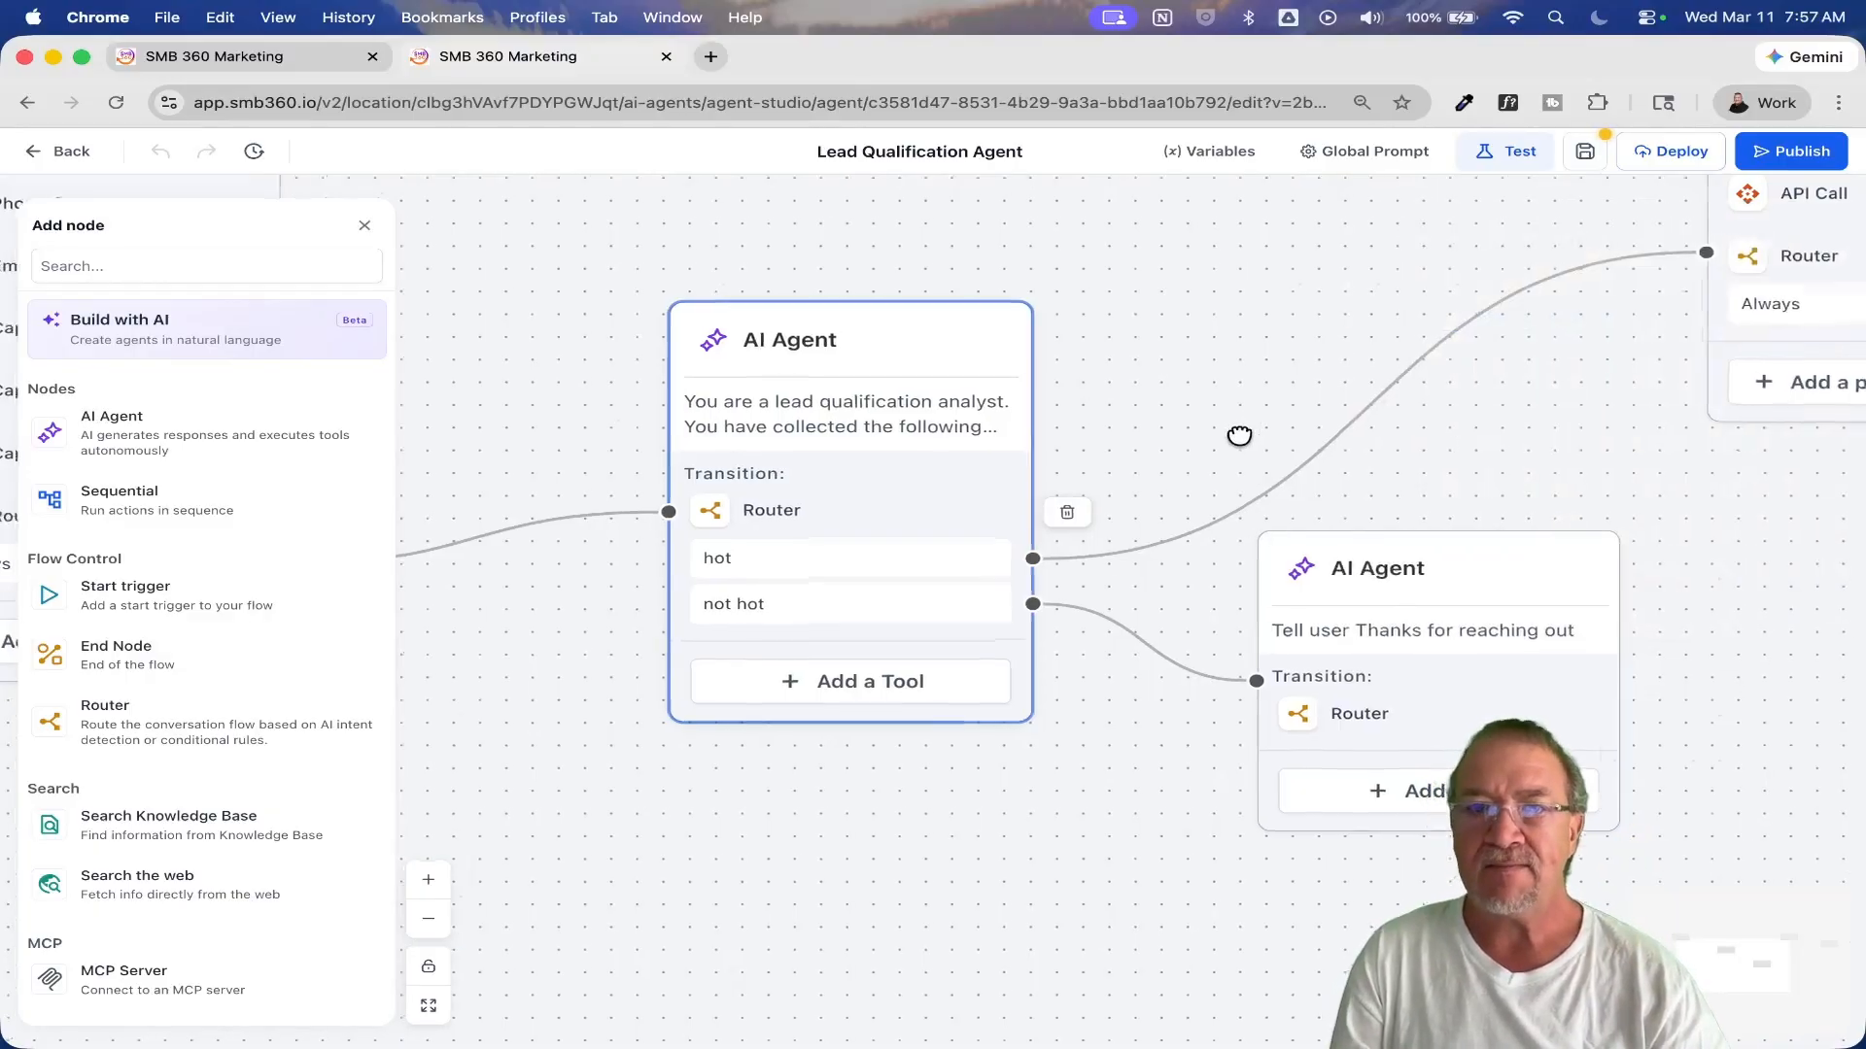
Step: Open the API Call settings in the Sequential Node that the hot route leads to
{"action": "left_click_drag", "start_coordinate": [1237, 545], "coordinate": [1043, 596]}
{"action": "scroll", "coordinate": [953, 504], "scroll_direction": "right", "scroll_amount": 6}
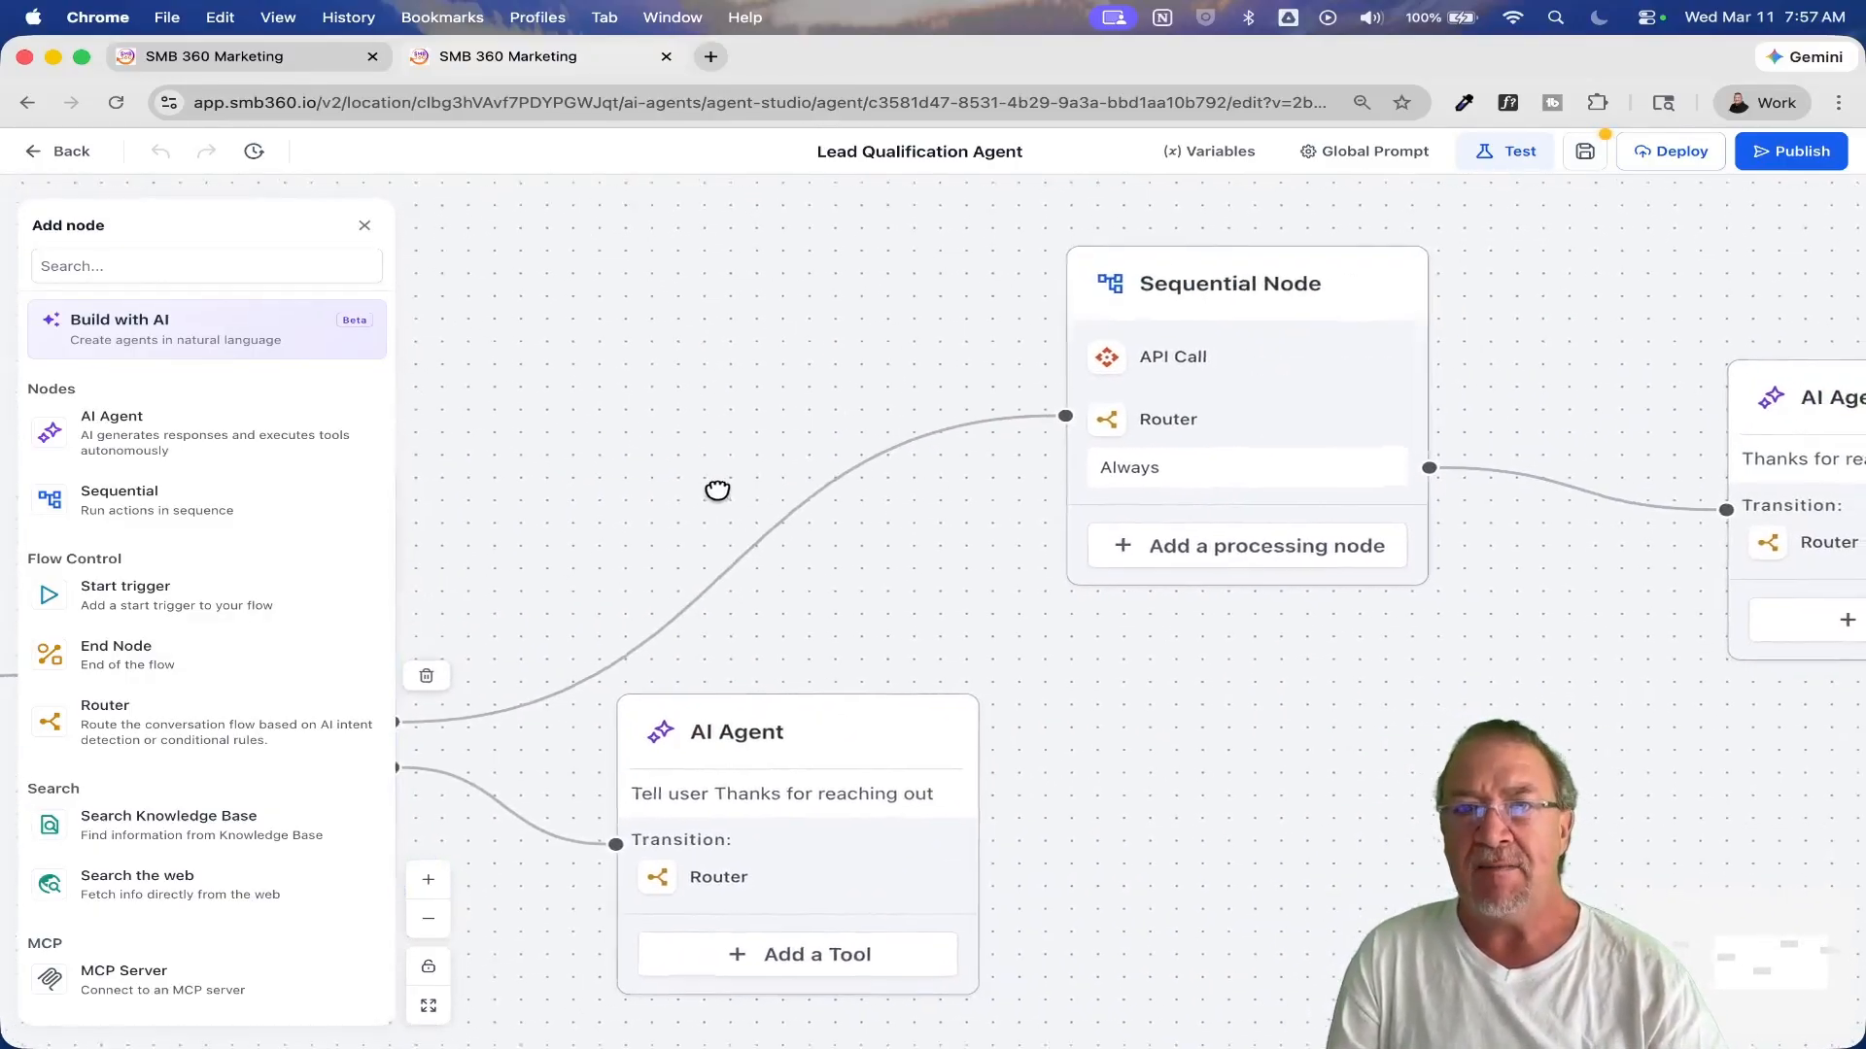
{"action": "left_click_drag", "start_coordinate": [588, 493], "coordinate": [538, 510]}
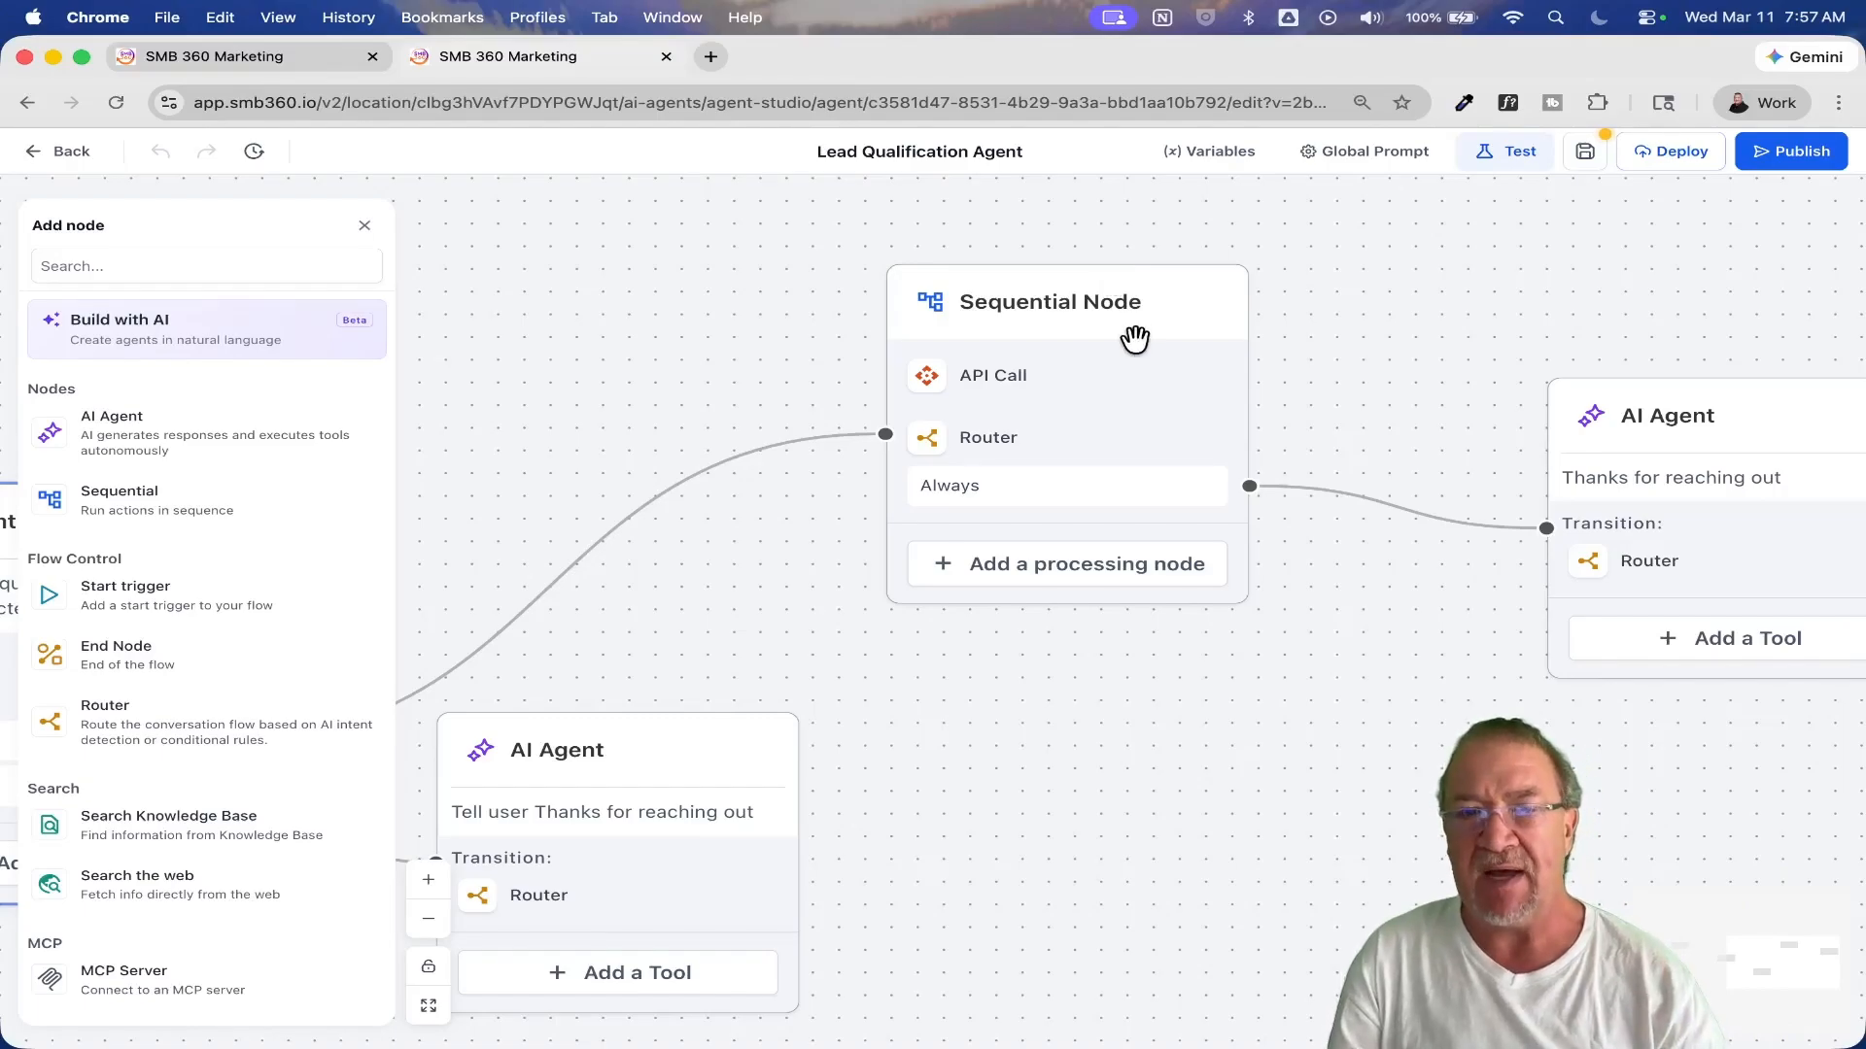
{"action": "left_click_drag", "start_coordinate": [593, 372], "coordinate": [1257, 344]}
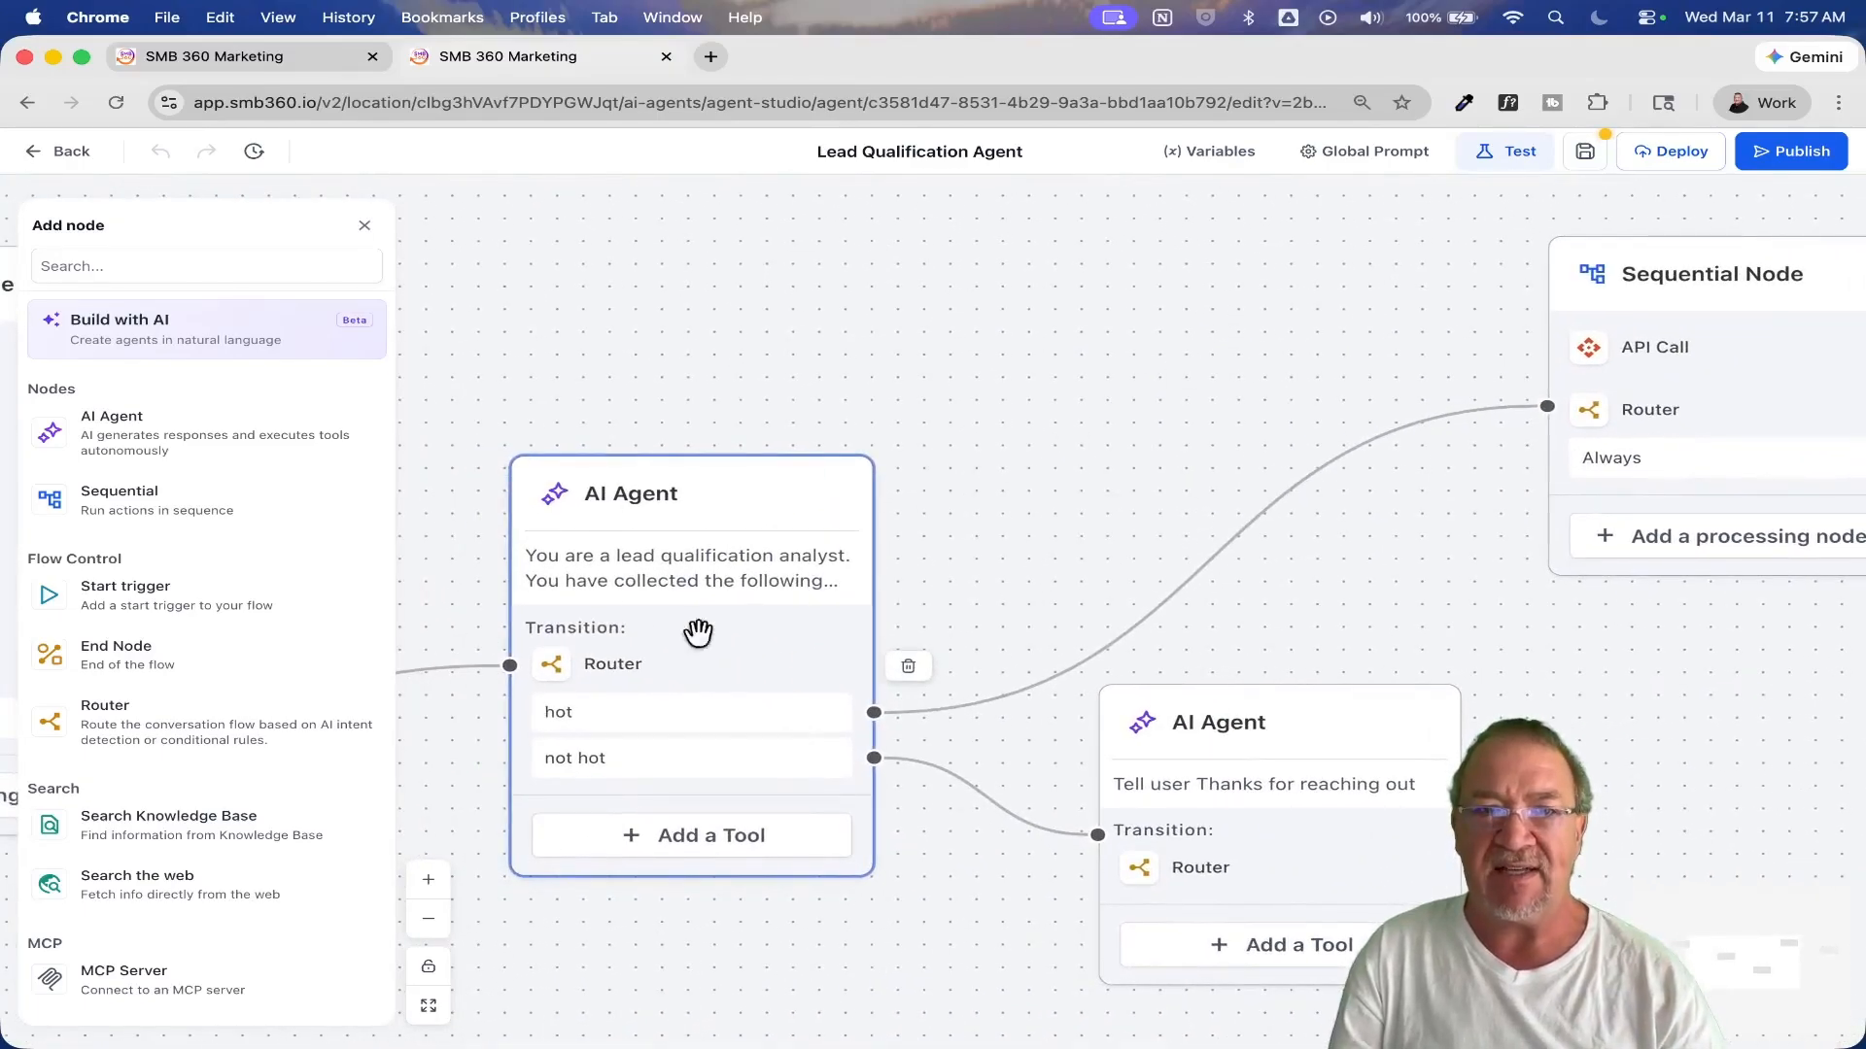
{"action": "left_click_drag", "start_coordinate": [1409, 284], "coordinate": [758, 337]}
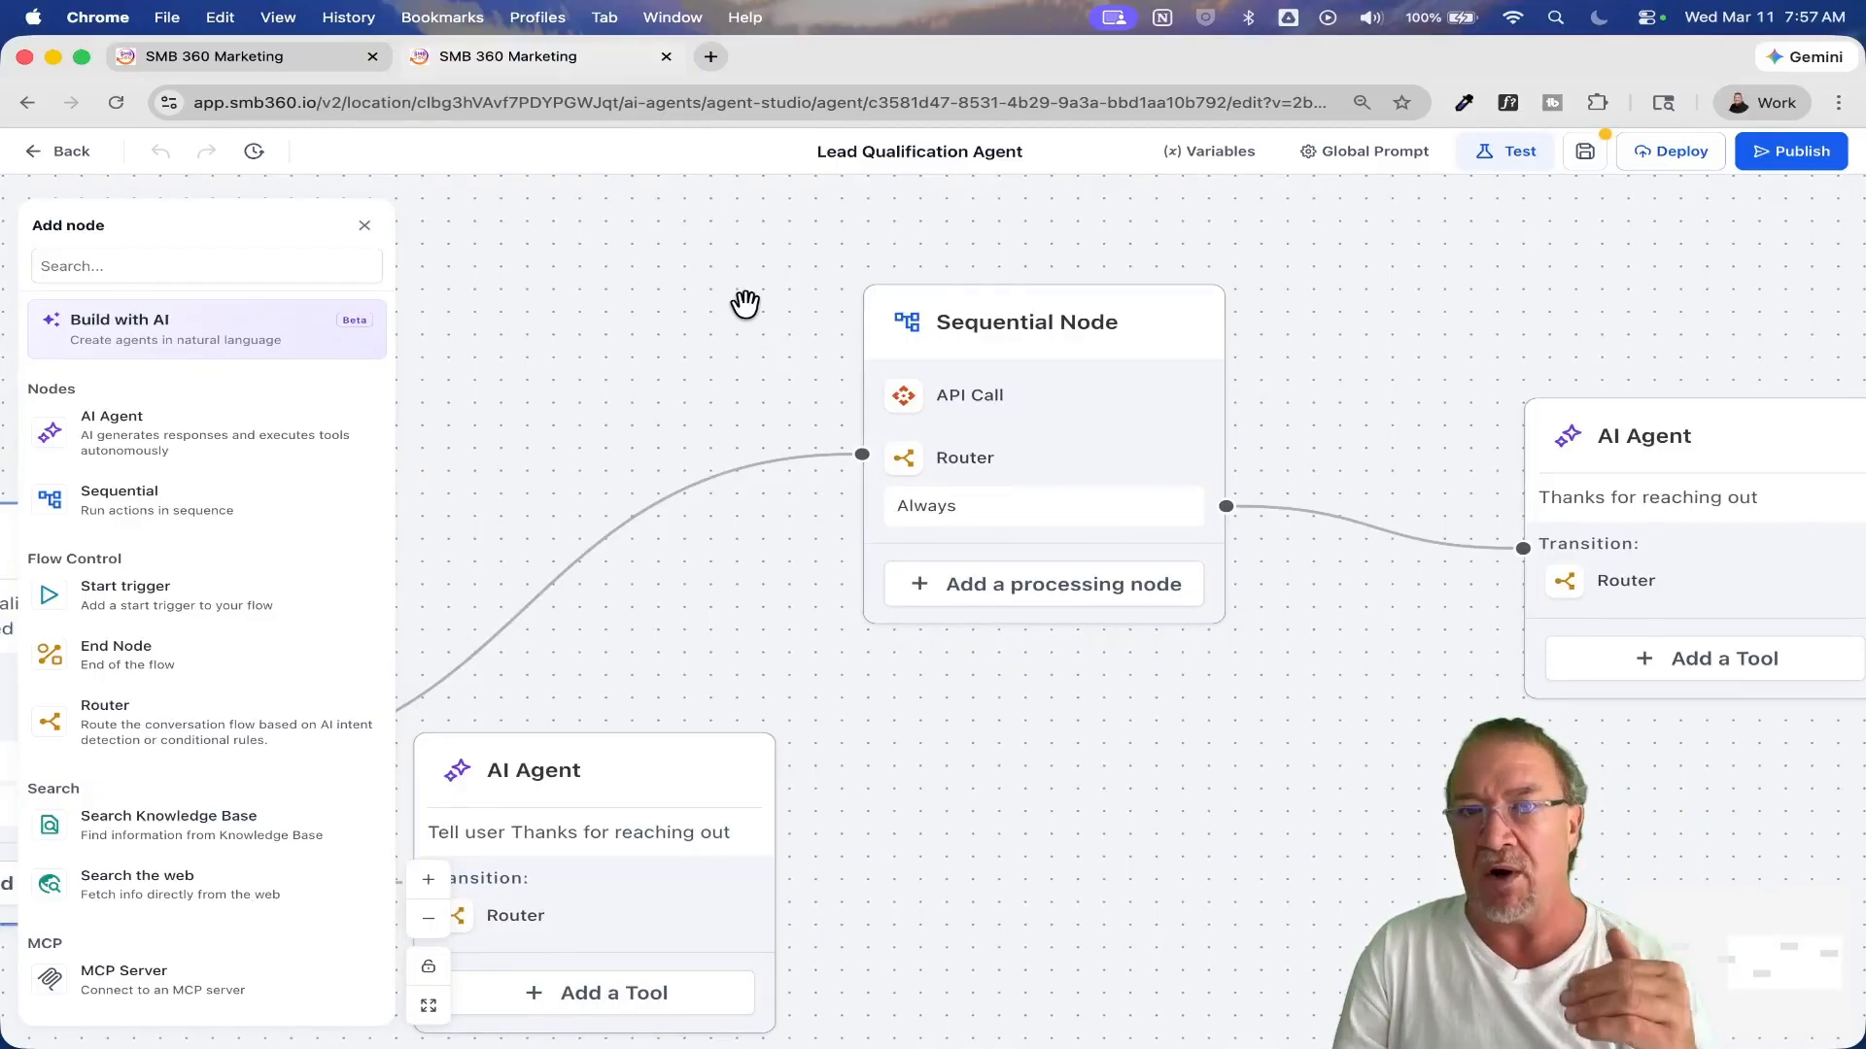
{"action": "left_click", "coordinate": [965, 404]}
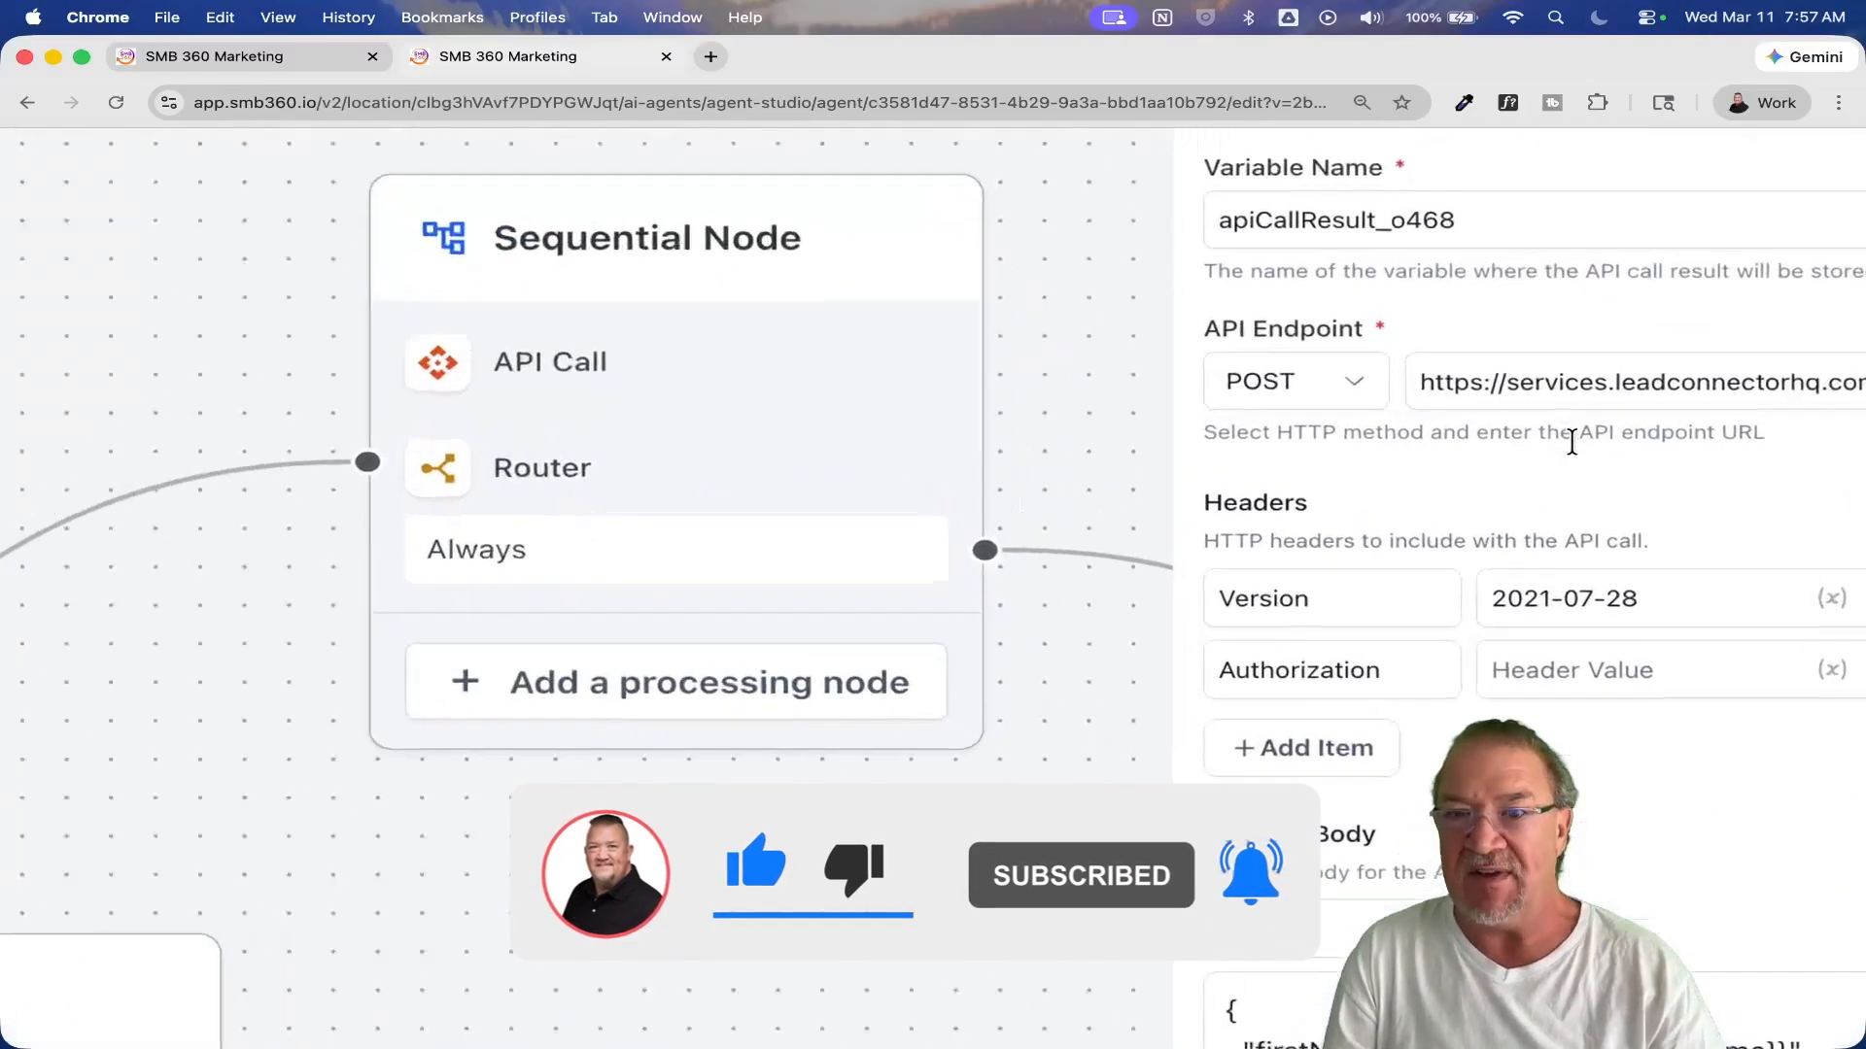
{"action": "left_click", "coordinate": [1420, 391]}
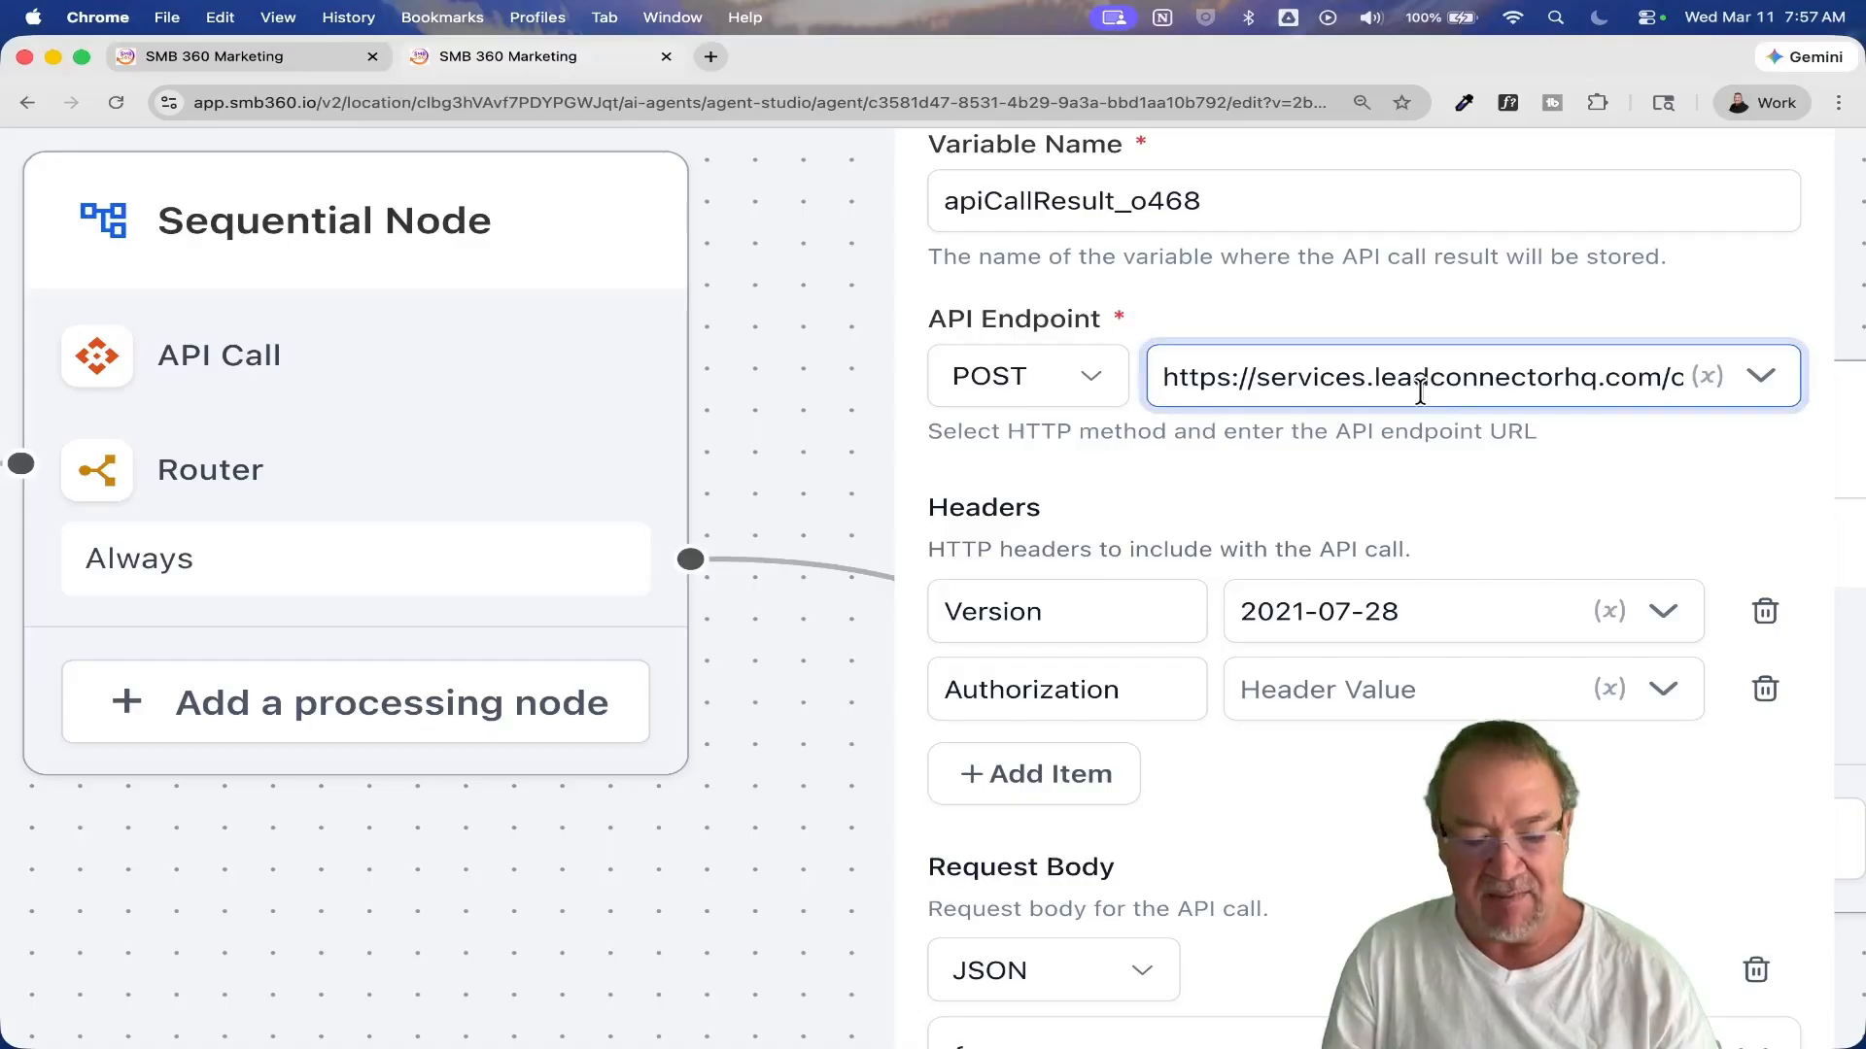
{"action": "key", "text": "super+a"}
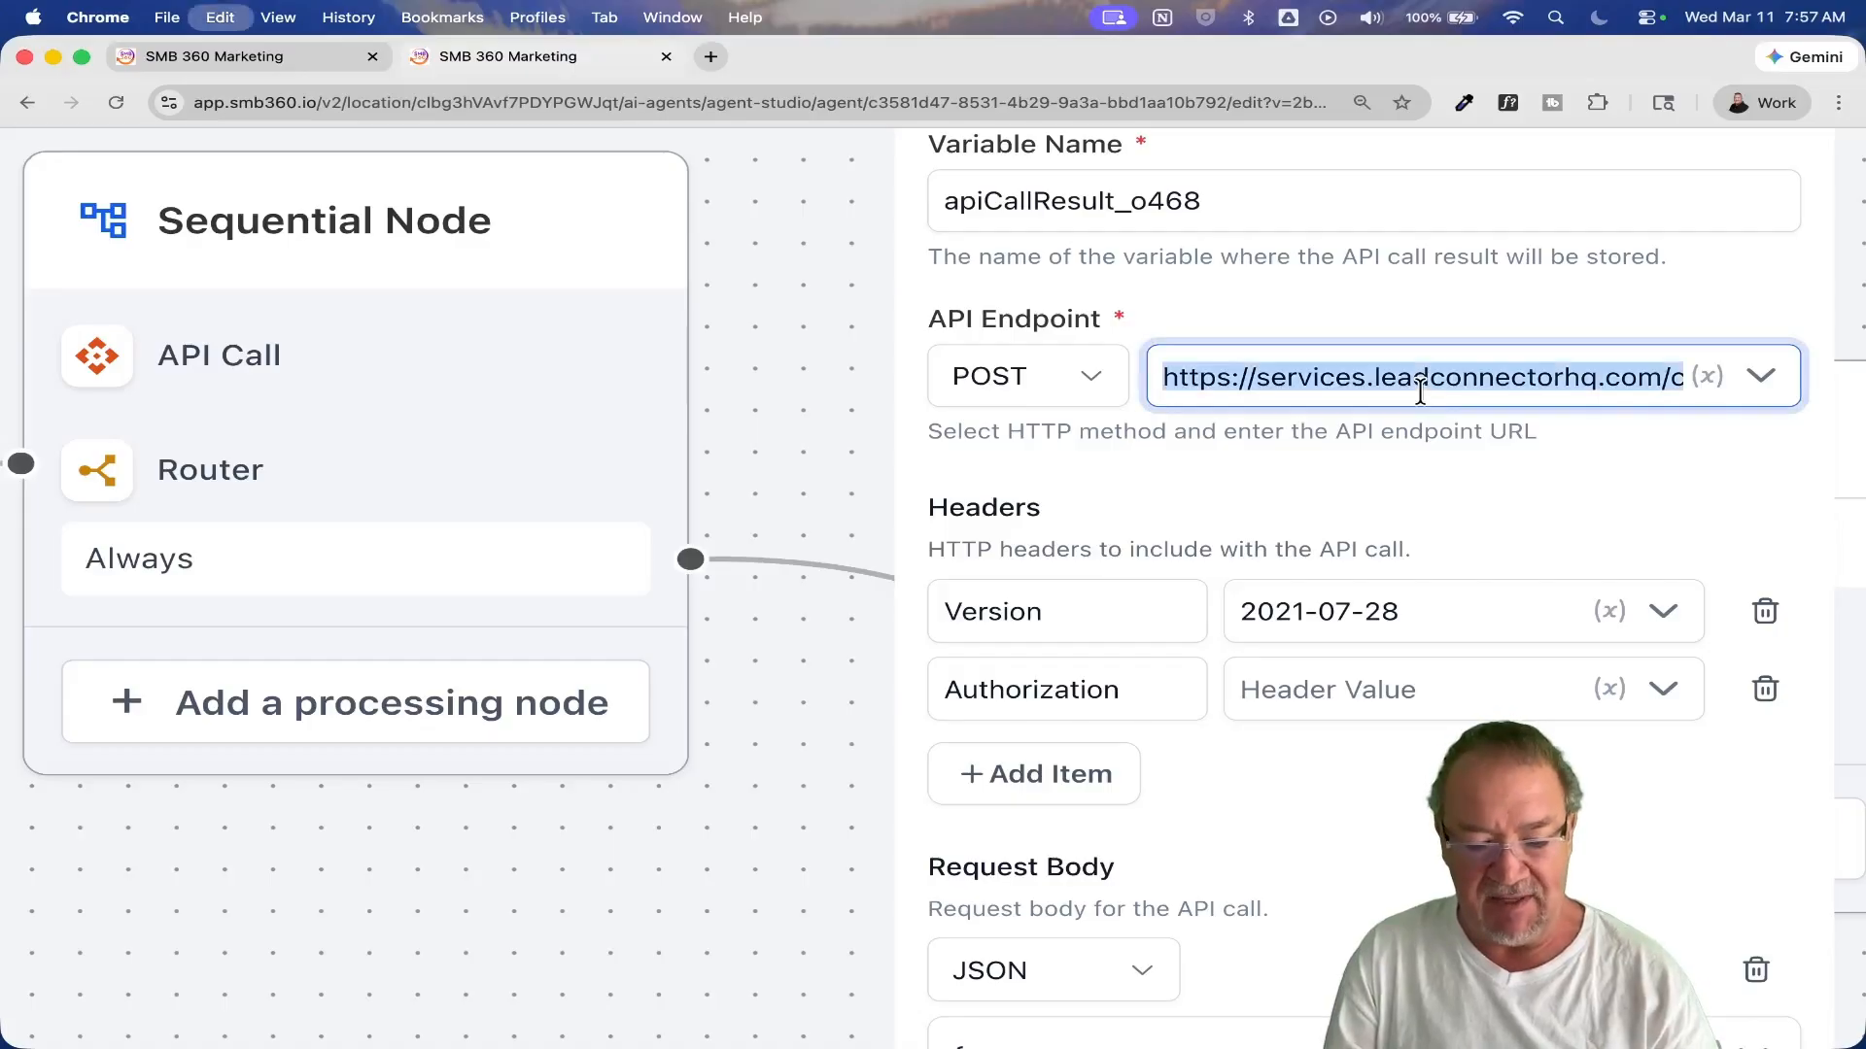
{"action": "left_click", "coordinate": [719, 53]}
{"action": "left_click", "coordinate": [721, 94]}
{"action": "type", "text": "https://services.leadconnectorhq.com/contacts/upsert"}
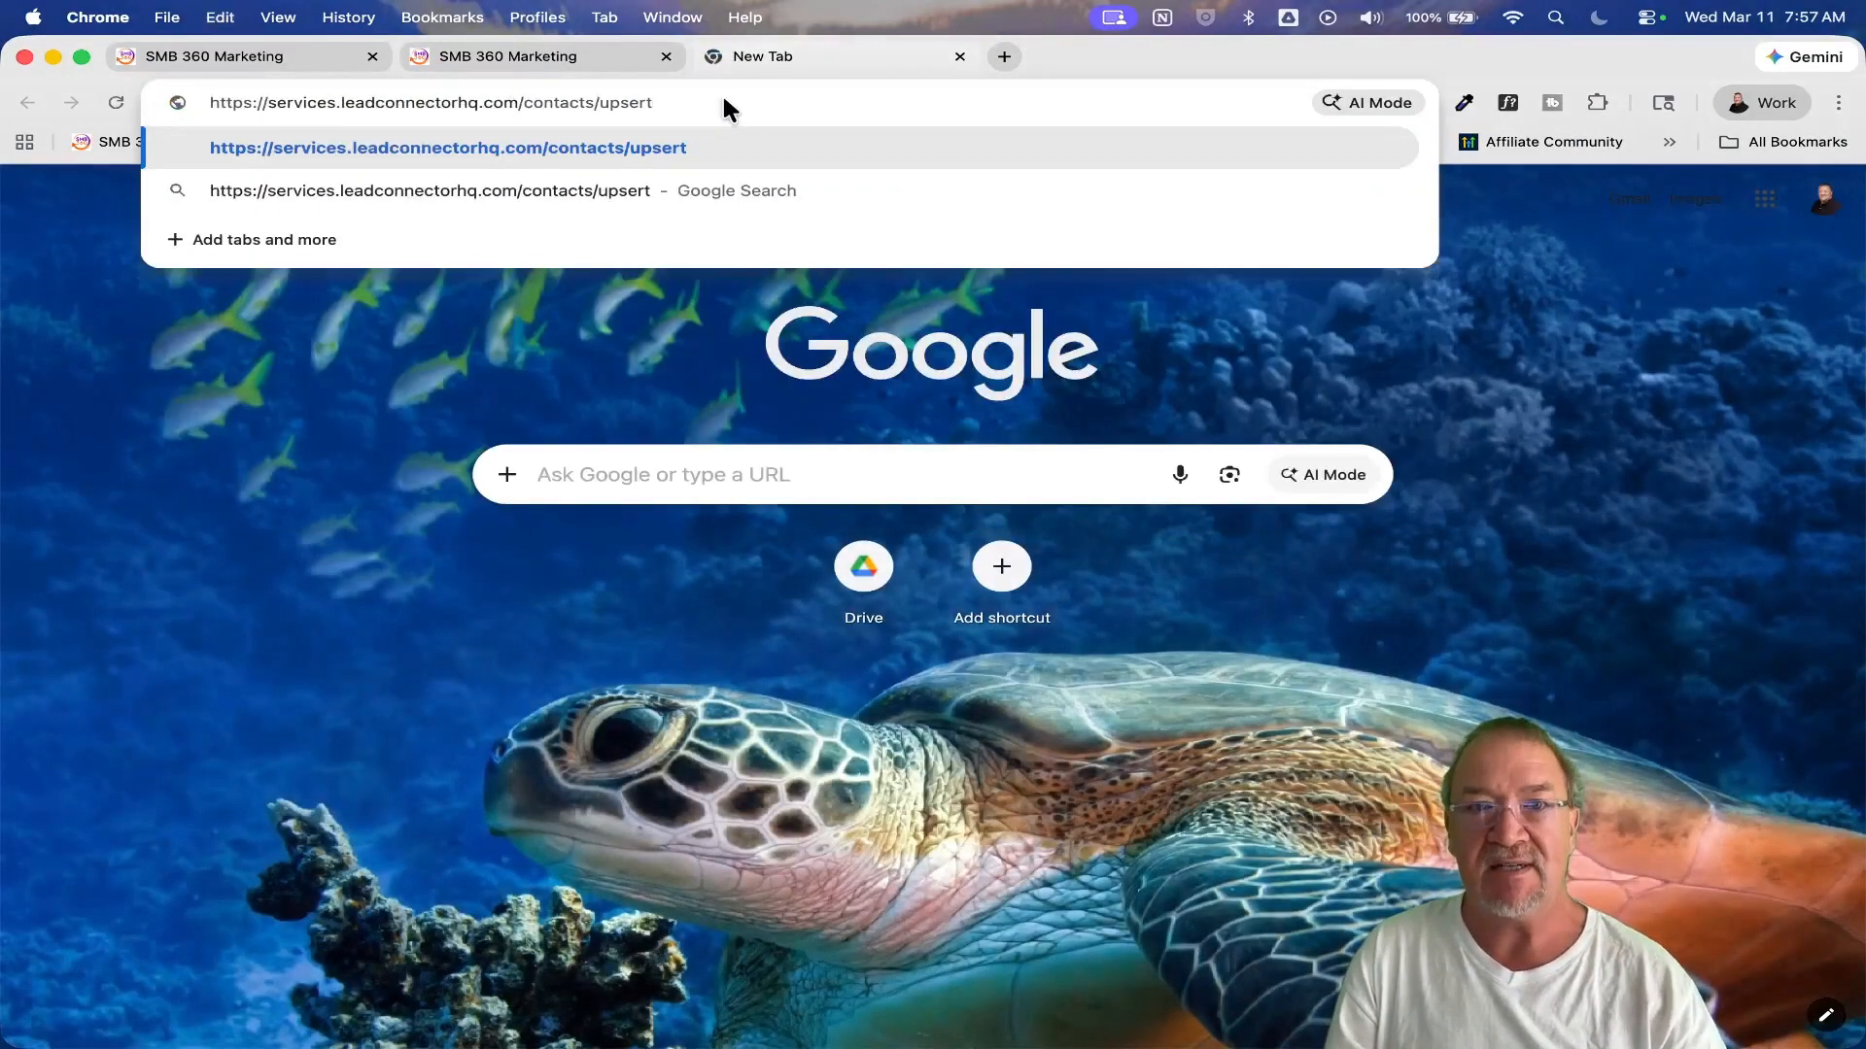
{"action": "key", "text": "Return"}
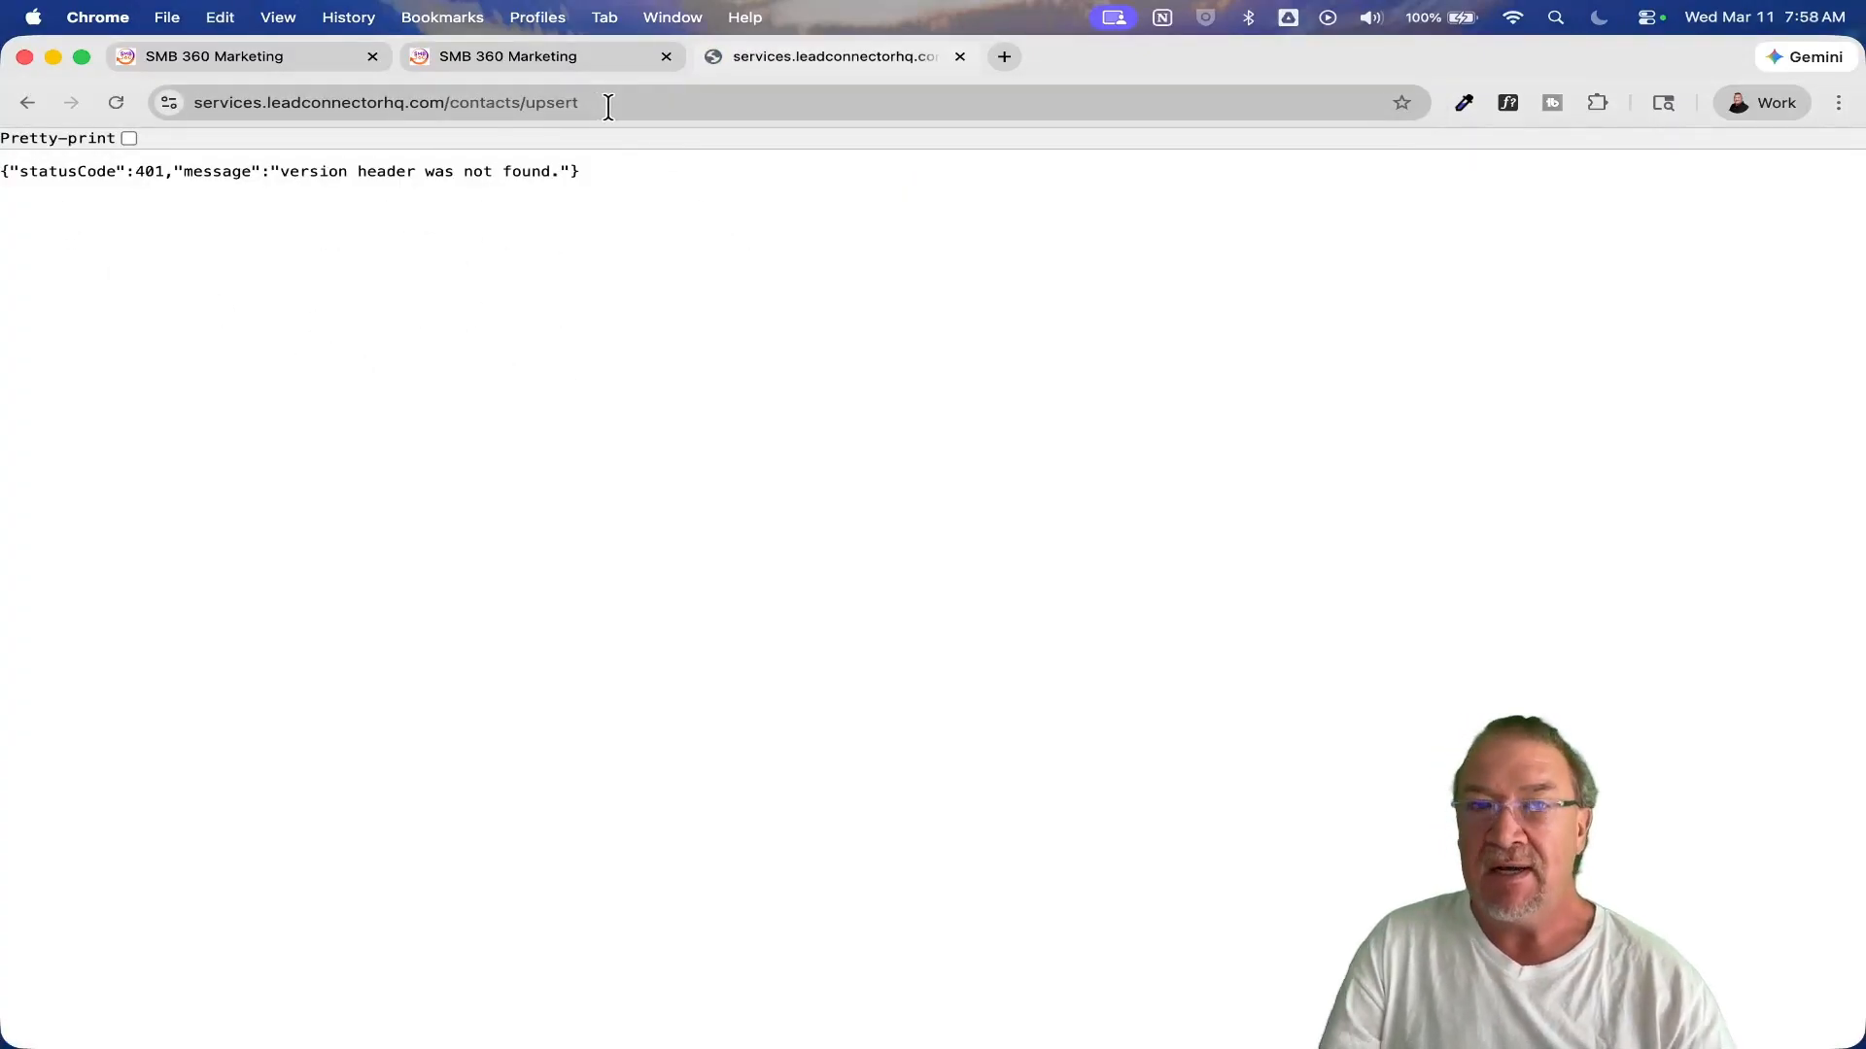
{"action": "left_click", "coordinate": [960, 56]}
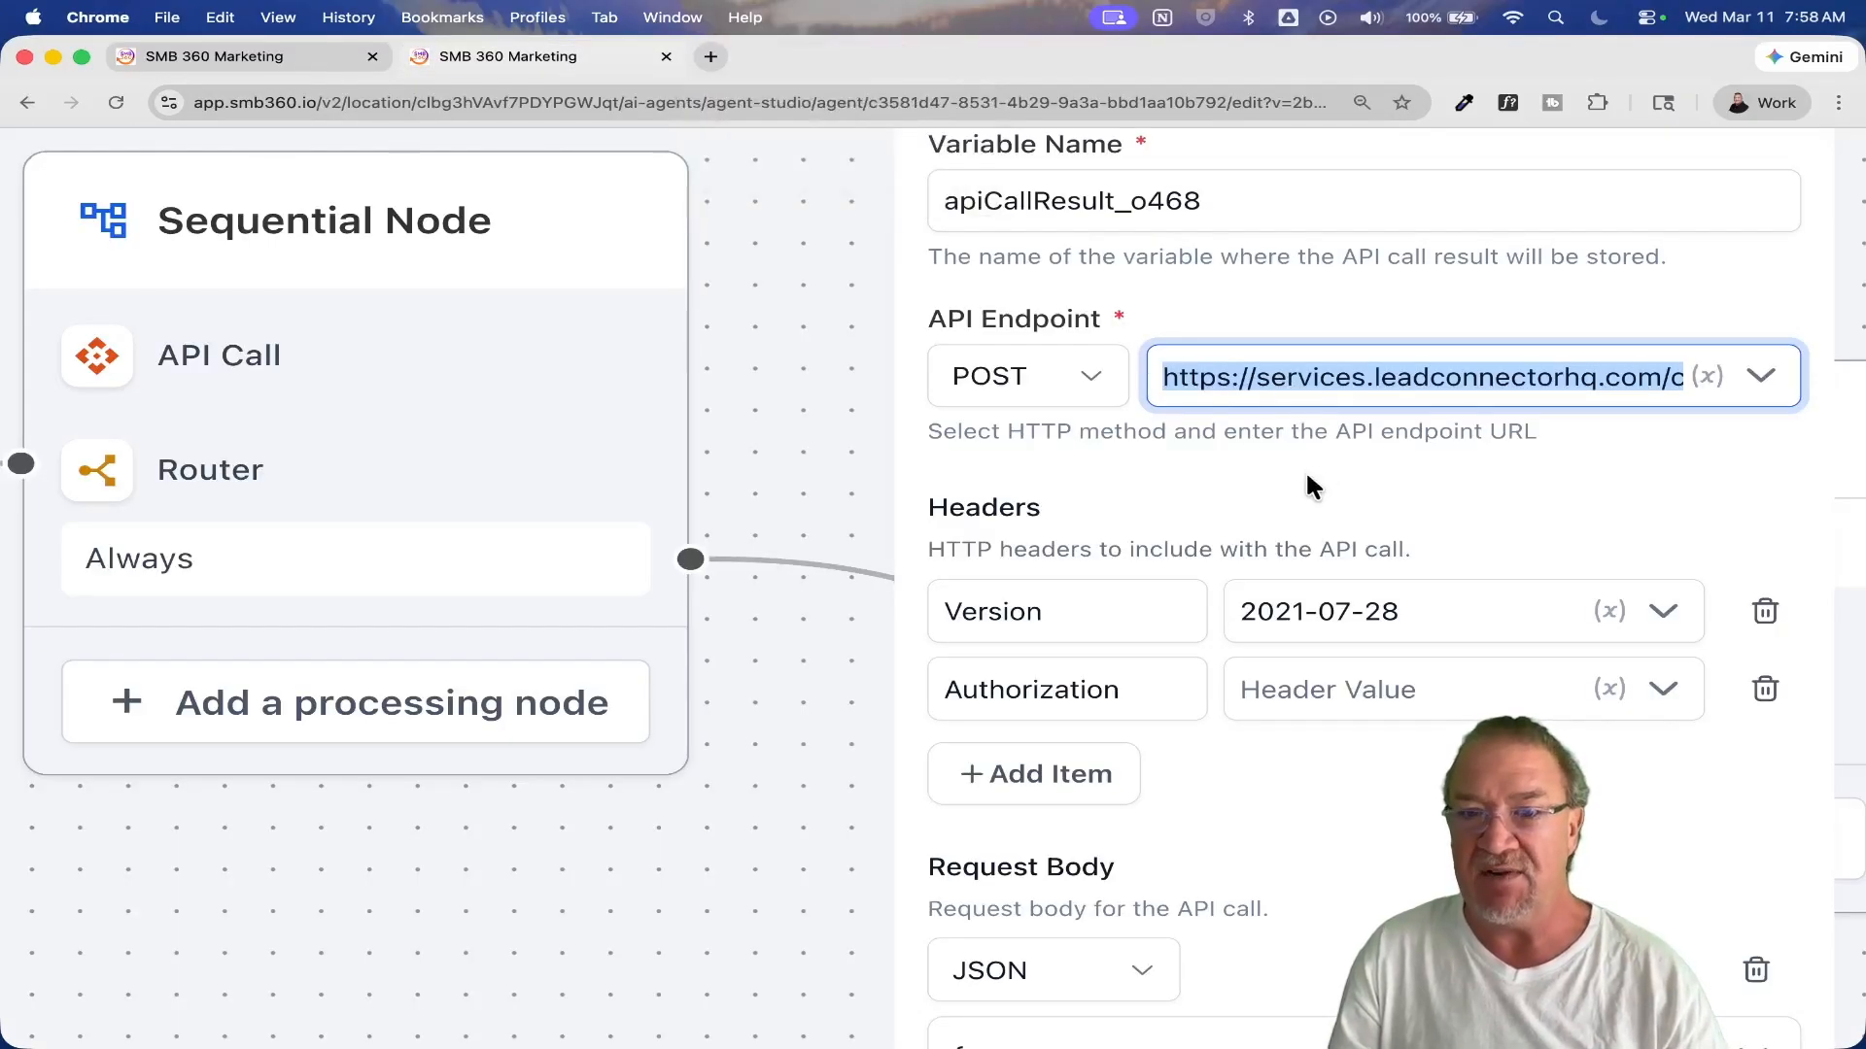
Step: Highlight the /upsert ending of the API endpoint URL and check the Version and Authorization headers
{"action": "left_click", "coordinate": [1291, 362]}
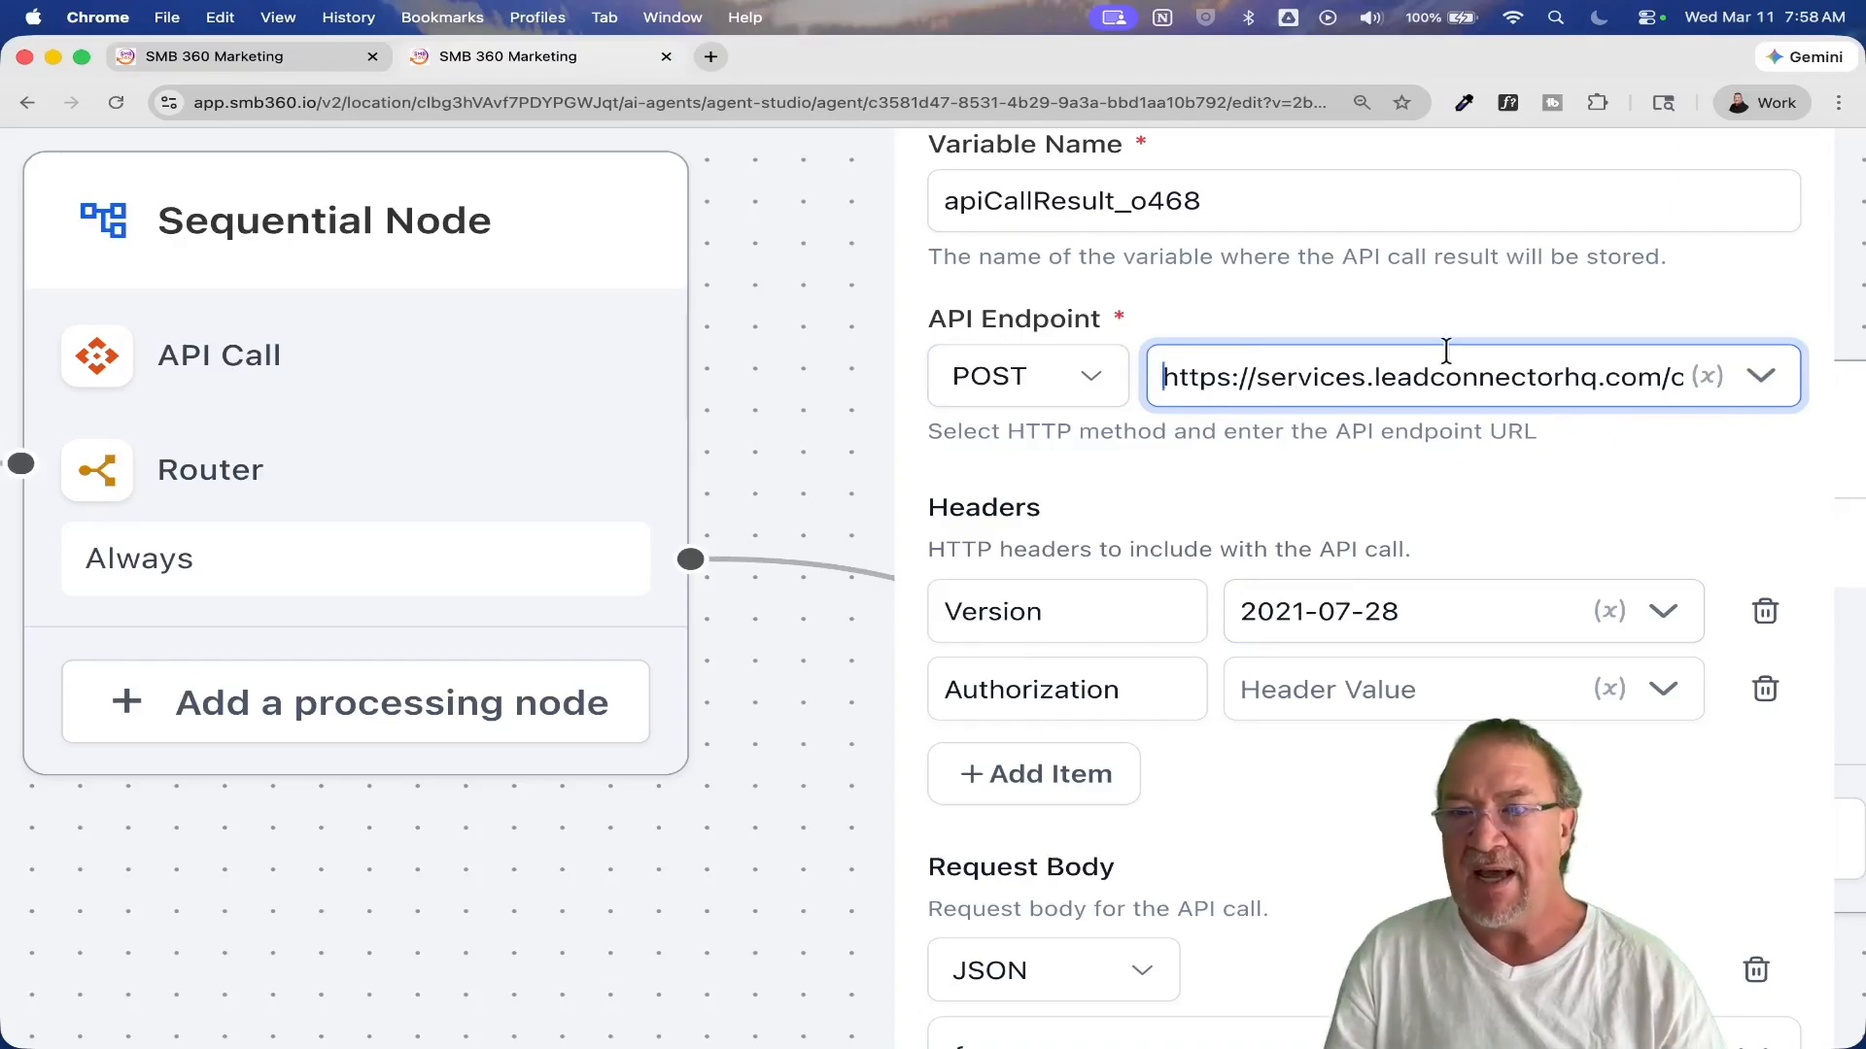
{"action": "left_click_drag", "start_coordinate": [1407, 376], "coordinate": [1691, 376]}
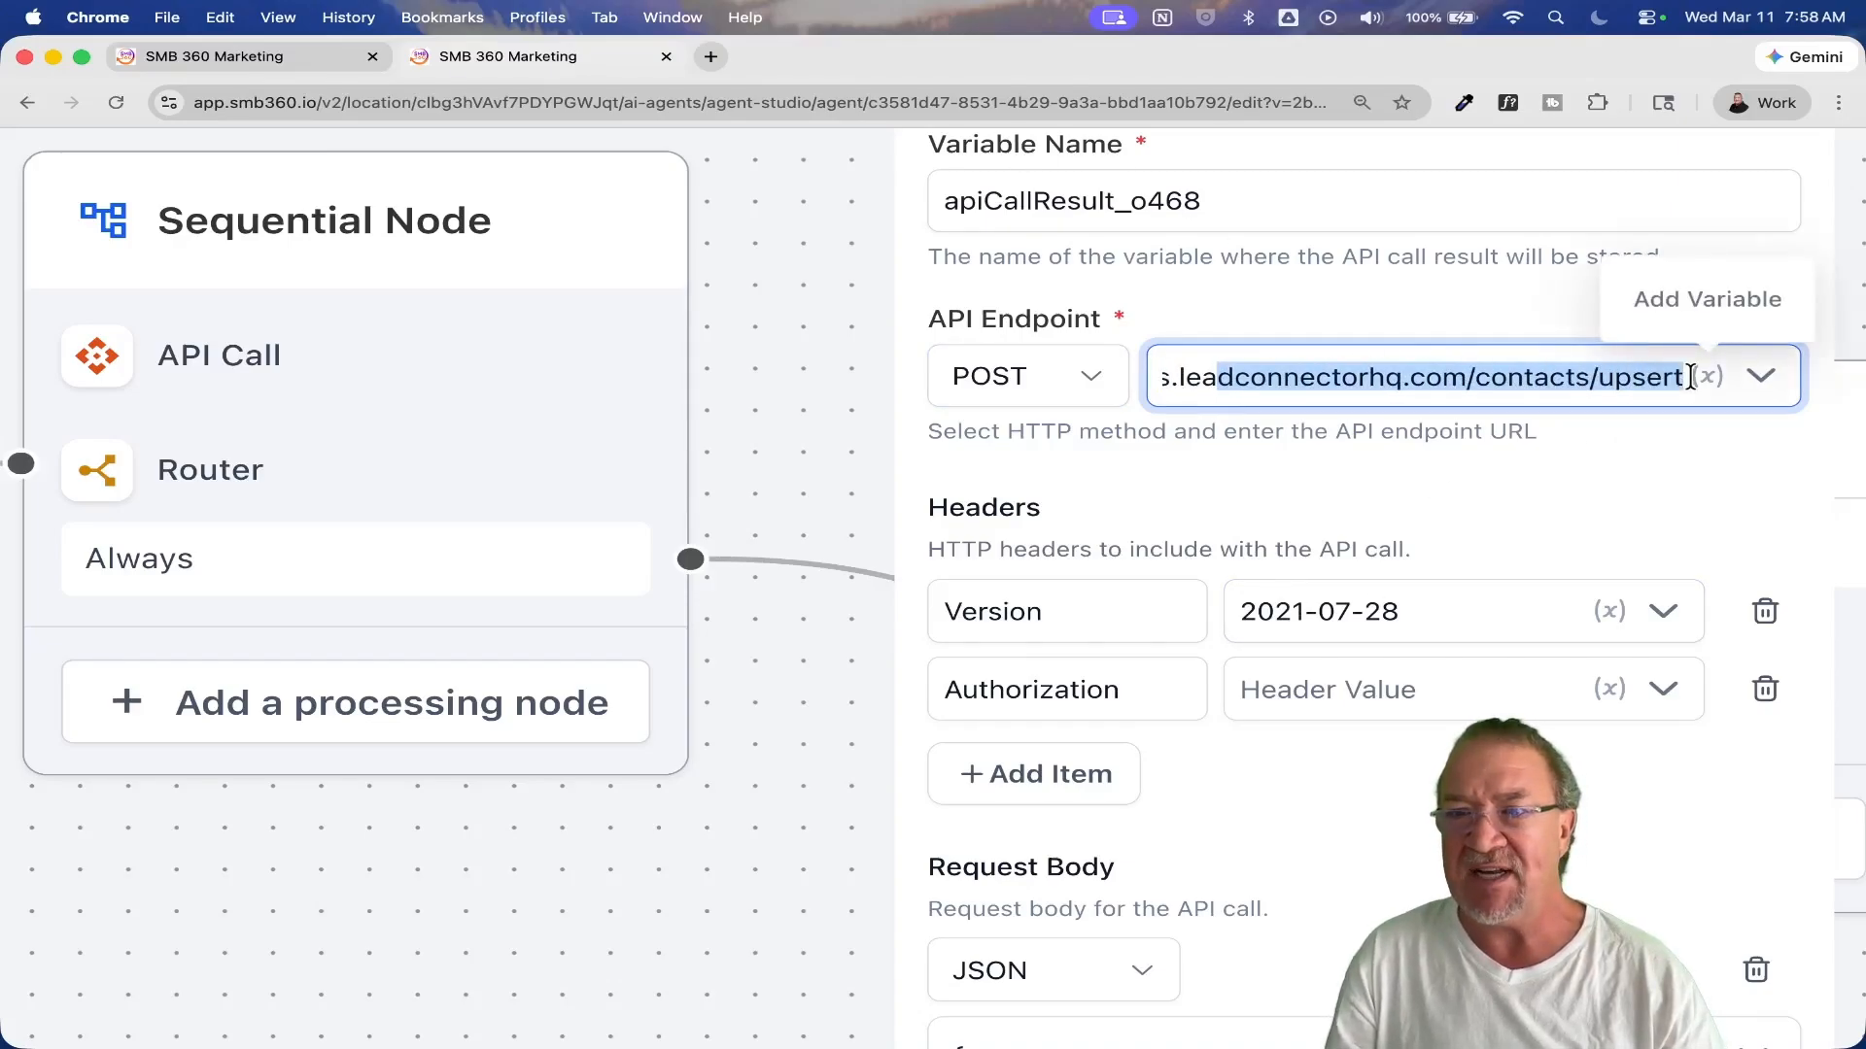
{"action": "left_click", "coordinate": [1632, 377]}
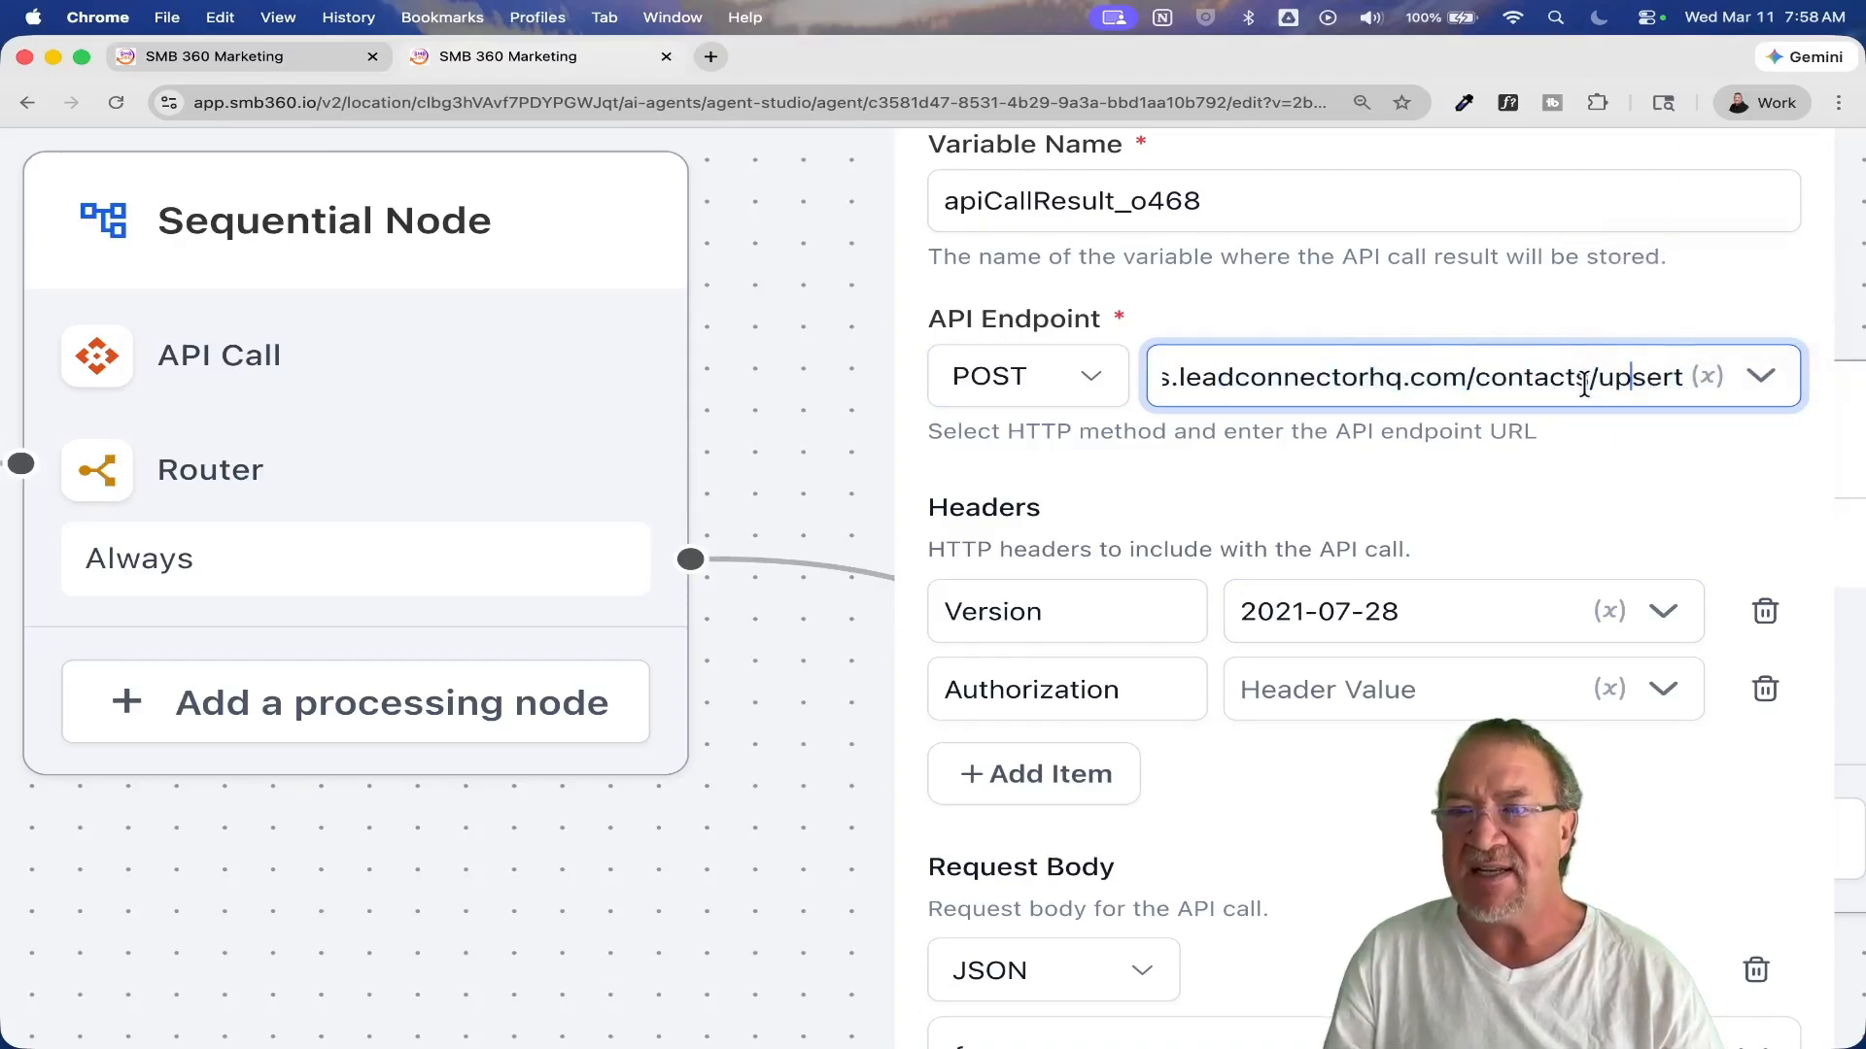
{"action": "left_click_drag", "start_coordinate": [1589, 377], "coordinate": [1684, 376]}
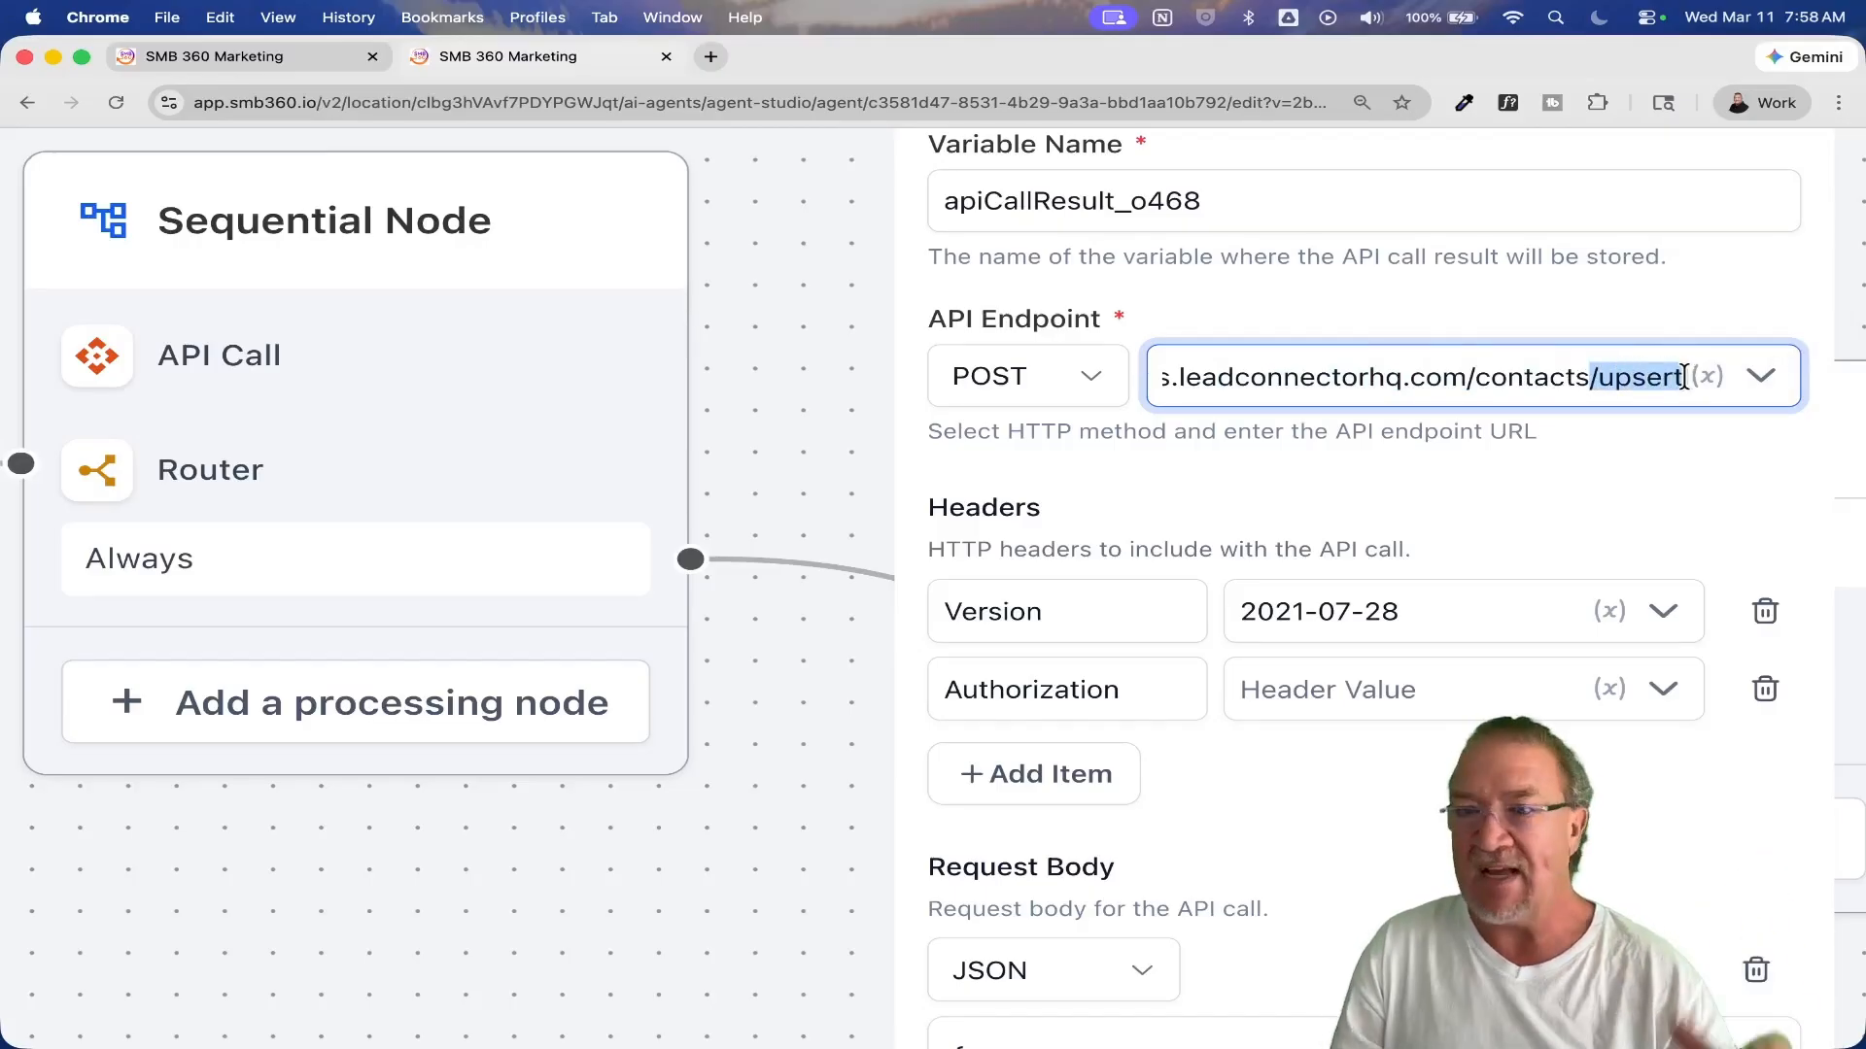
{"action": "left_click", "coordinate": [1414, 493]}
{"action": "left_click", "coordinate": [1187, 595]}
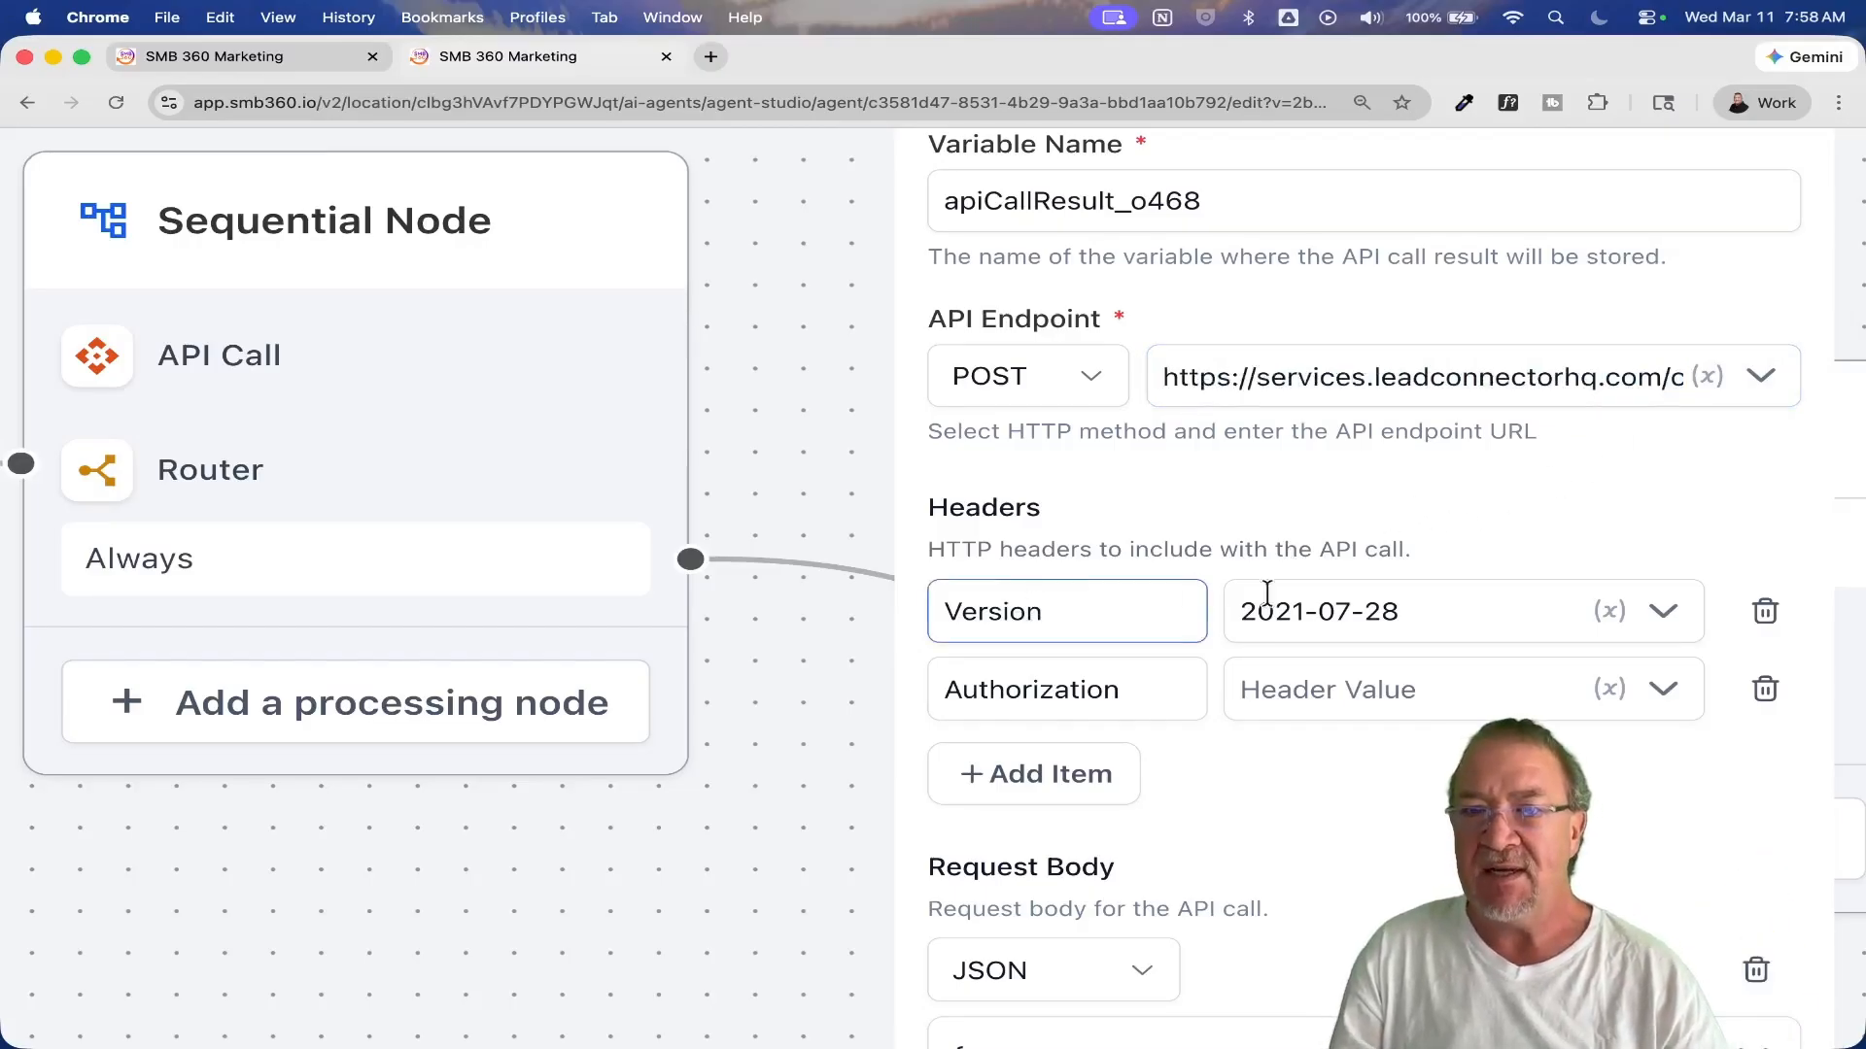
{"action": "left_click", "coordinate": [1403, 714]}
Step: Examine the API Call's JSON request body, highlighting the whole payload from the closing brace up to firstName
{"action": "scroll", "coordinate": [1405, 716], "scroll_direction": "down", "scroll_amount": 5}
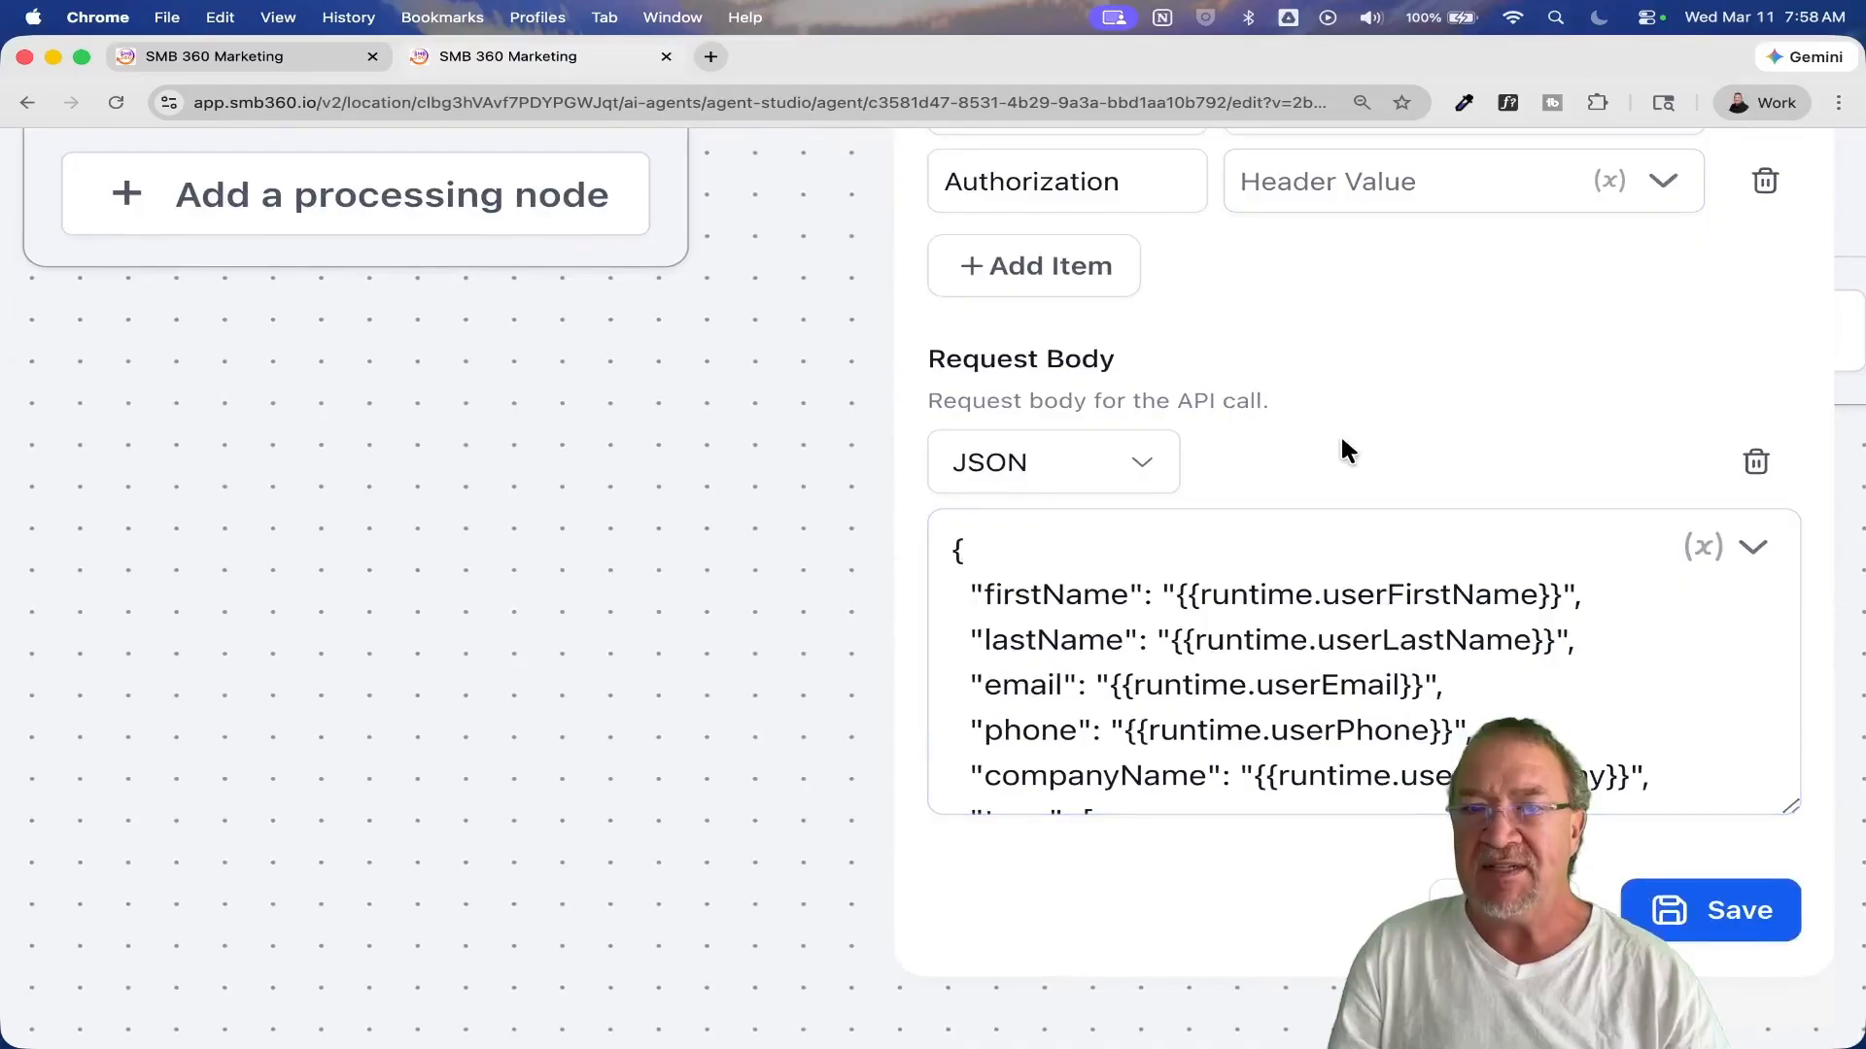
{"action": "left_click", "coordinate": [1046, 459]}
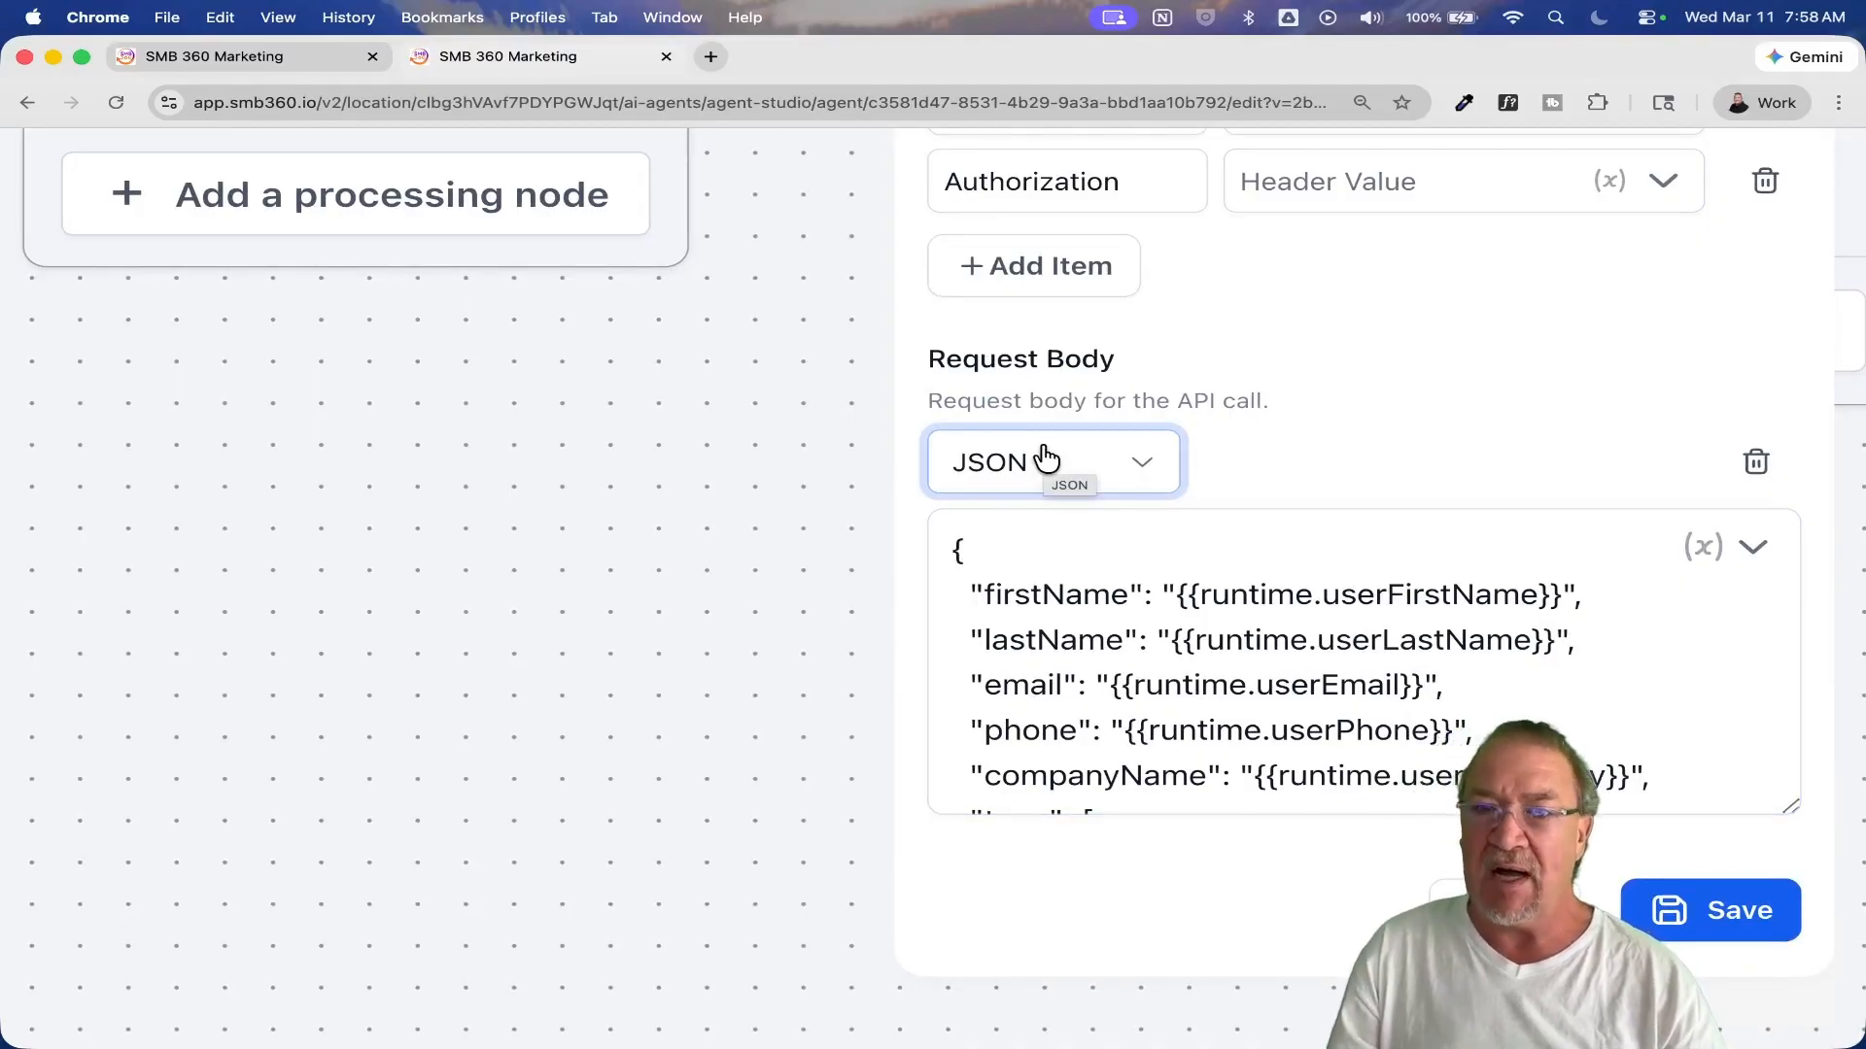
{"action": "left_click", "coordinate": [1469, 551]}
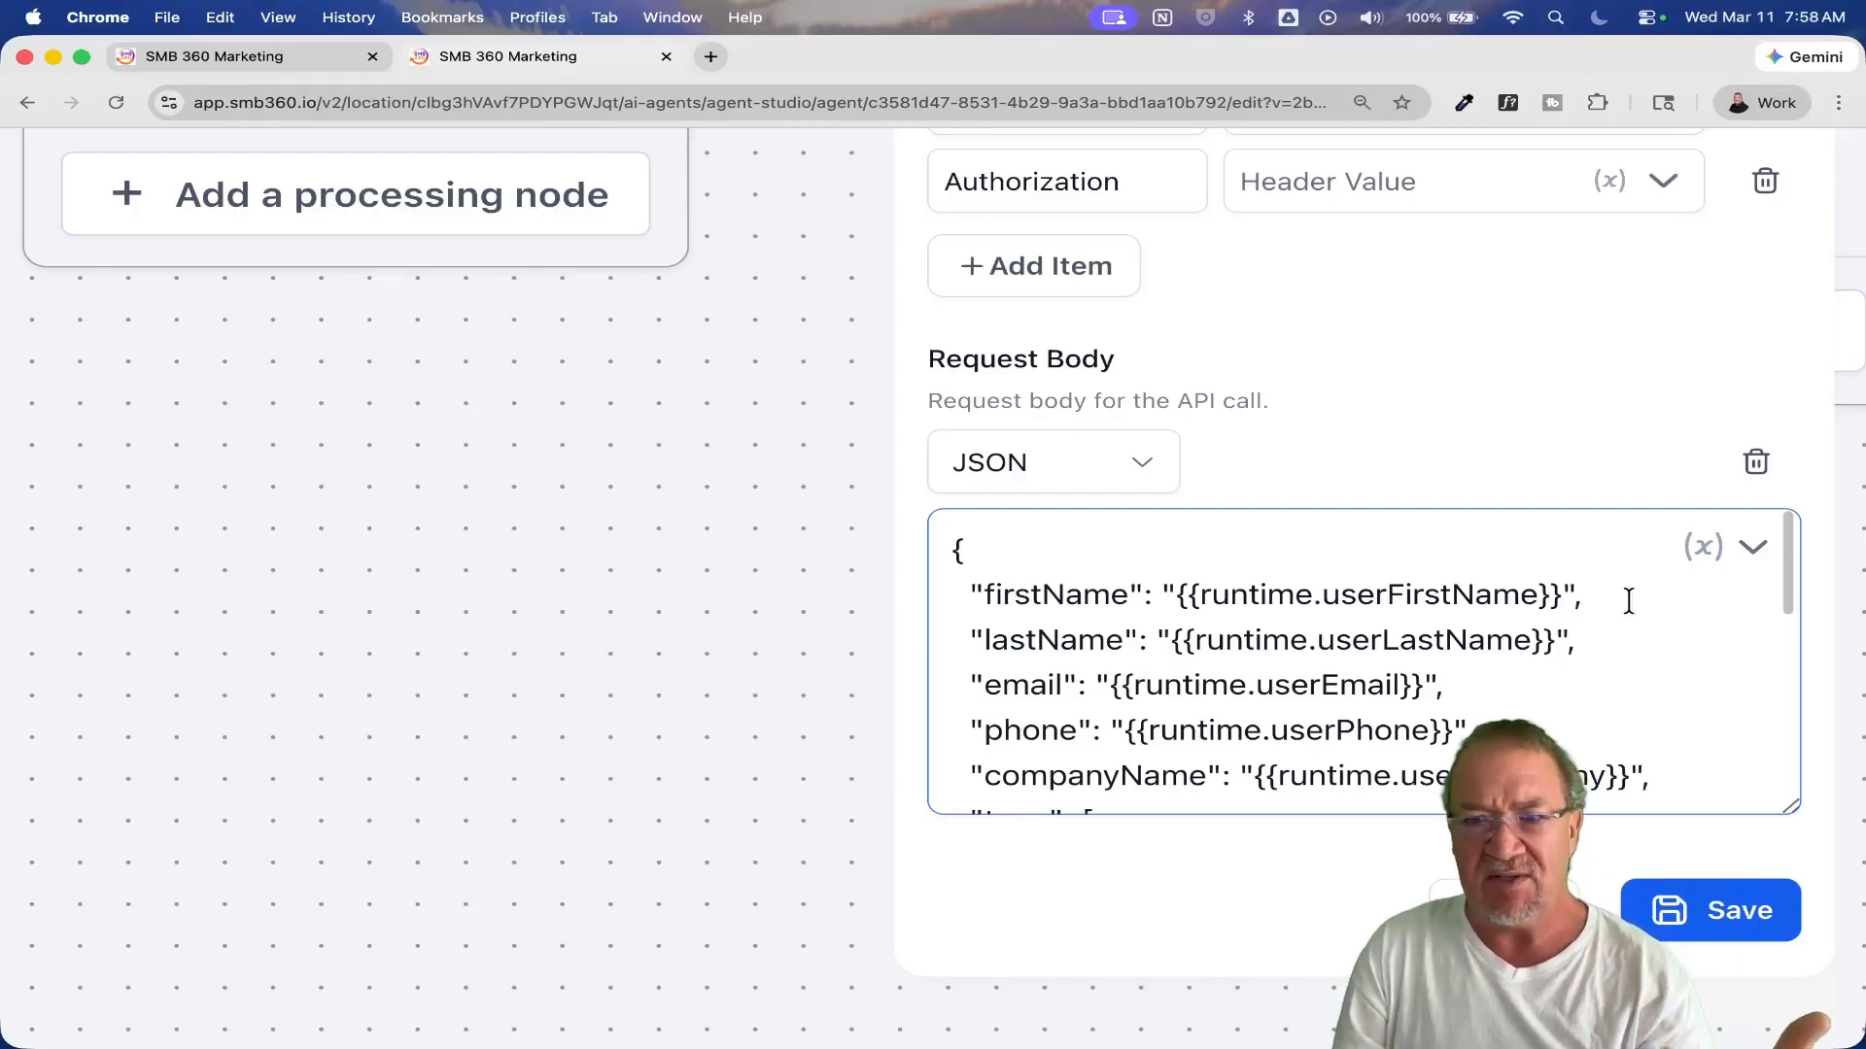
{"action": "left_click", "coordinate": [953, 550]}
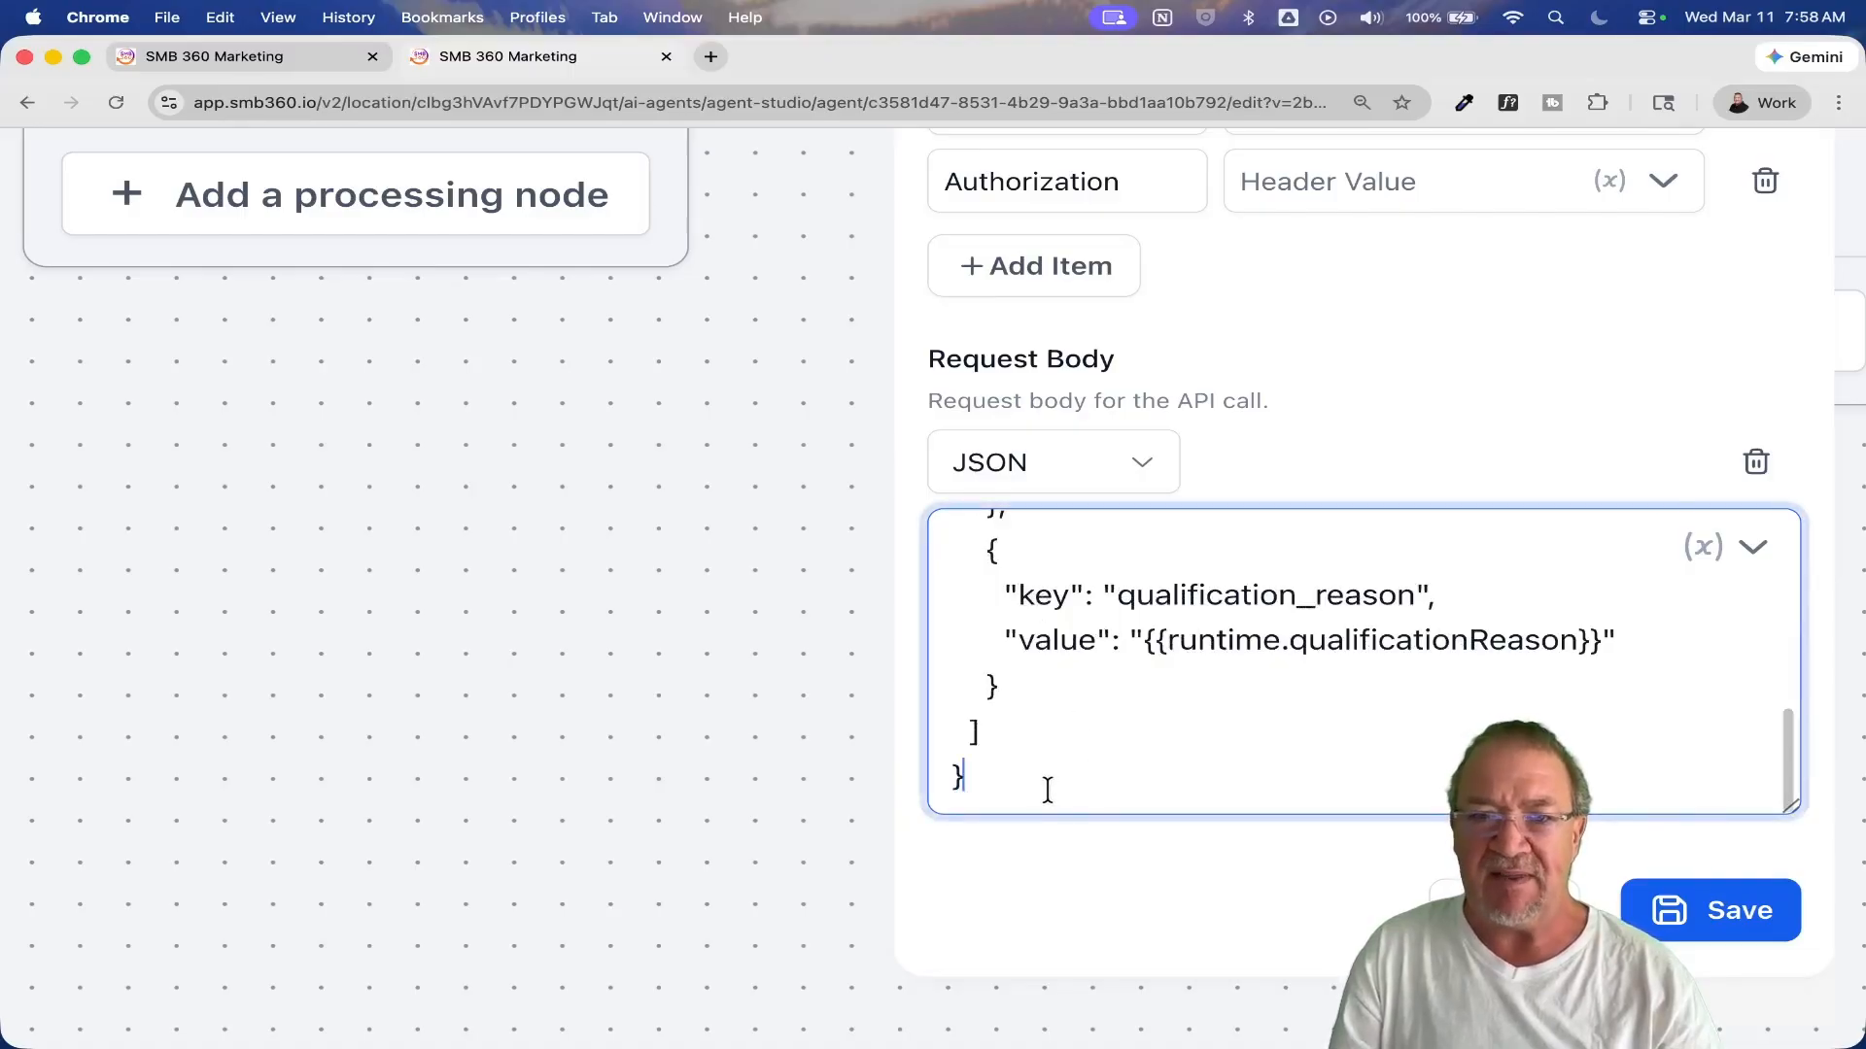
{"action": "left_click_drag", "start_coordinate": [1048, 789], "coordinate": [921, 498]}
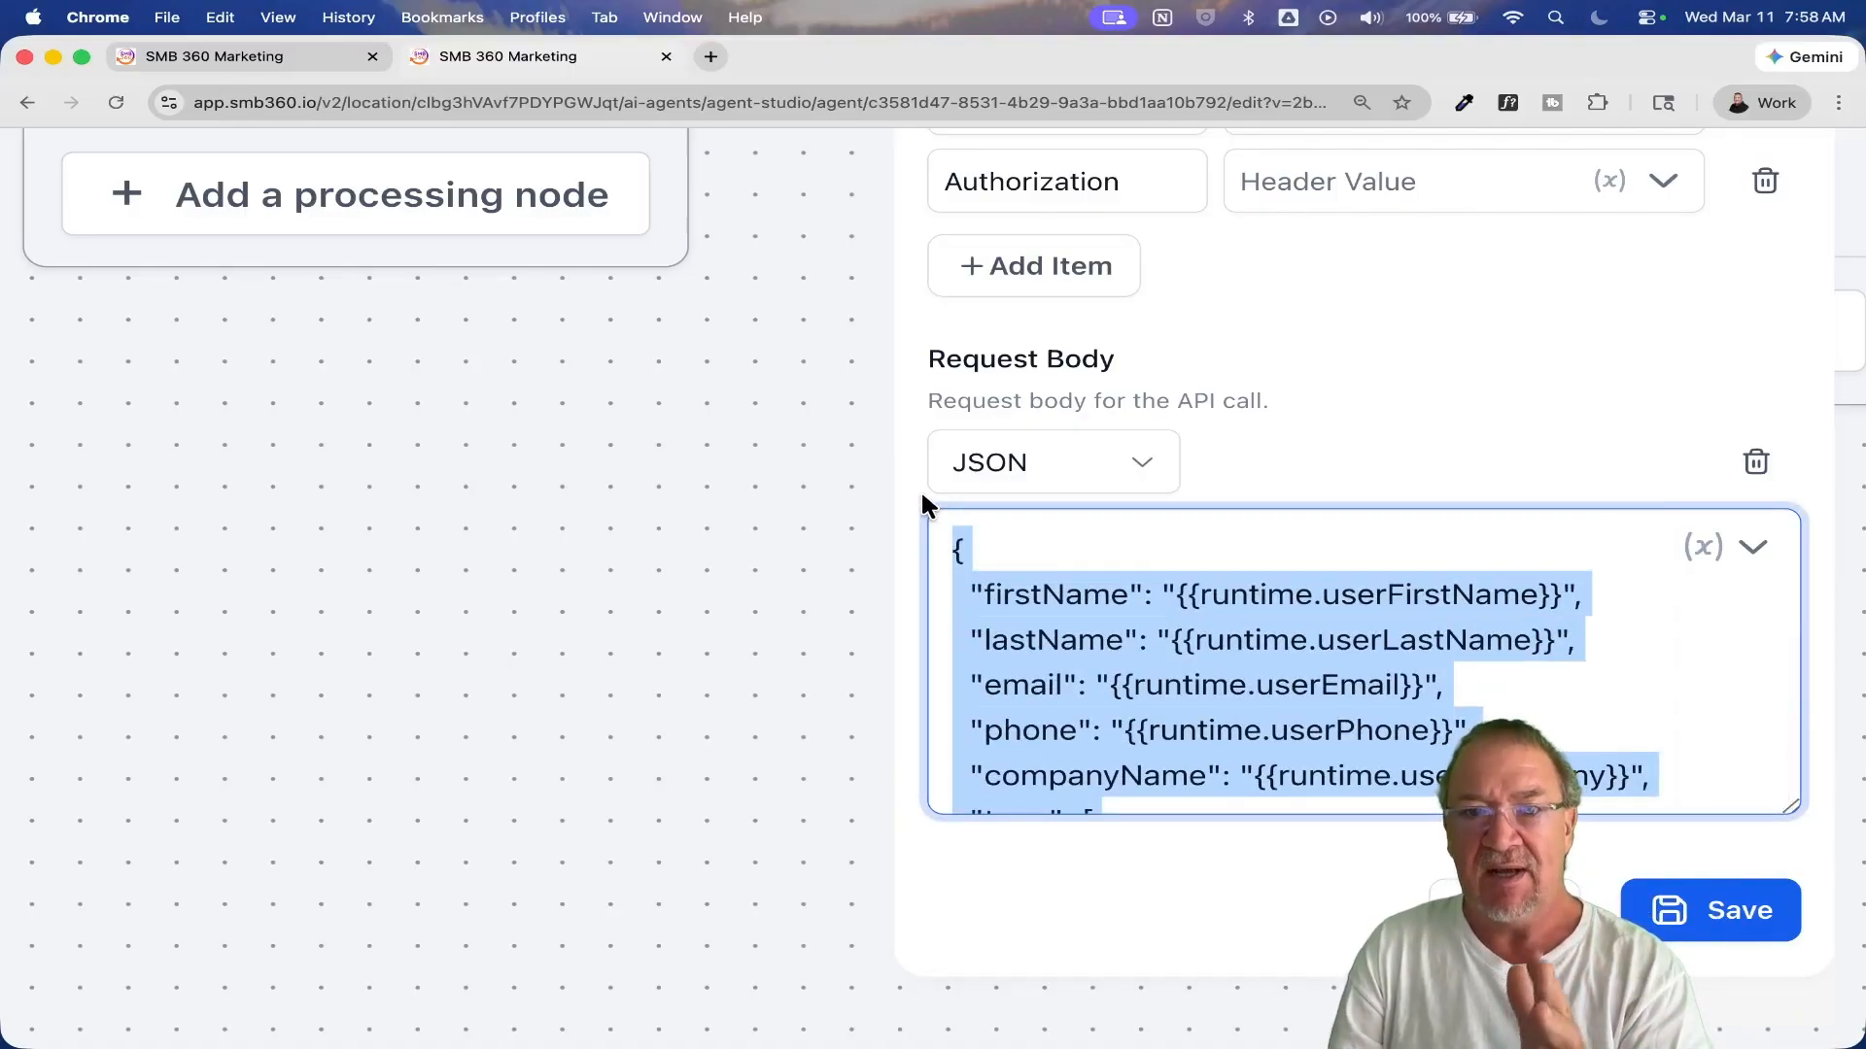
{"action": "left_click", "coordinate": [1030, 591]}
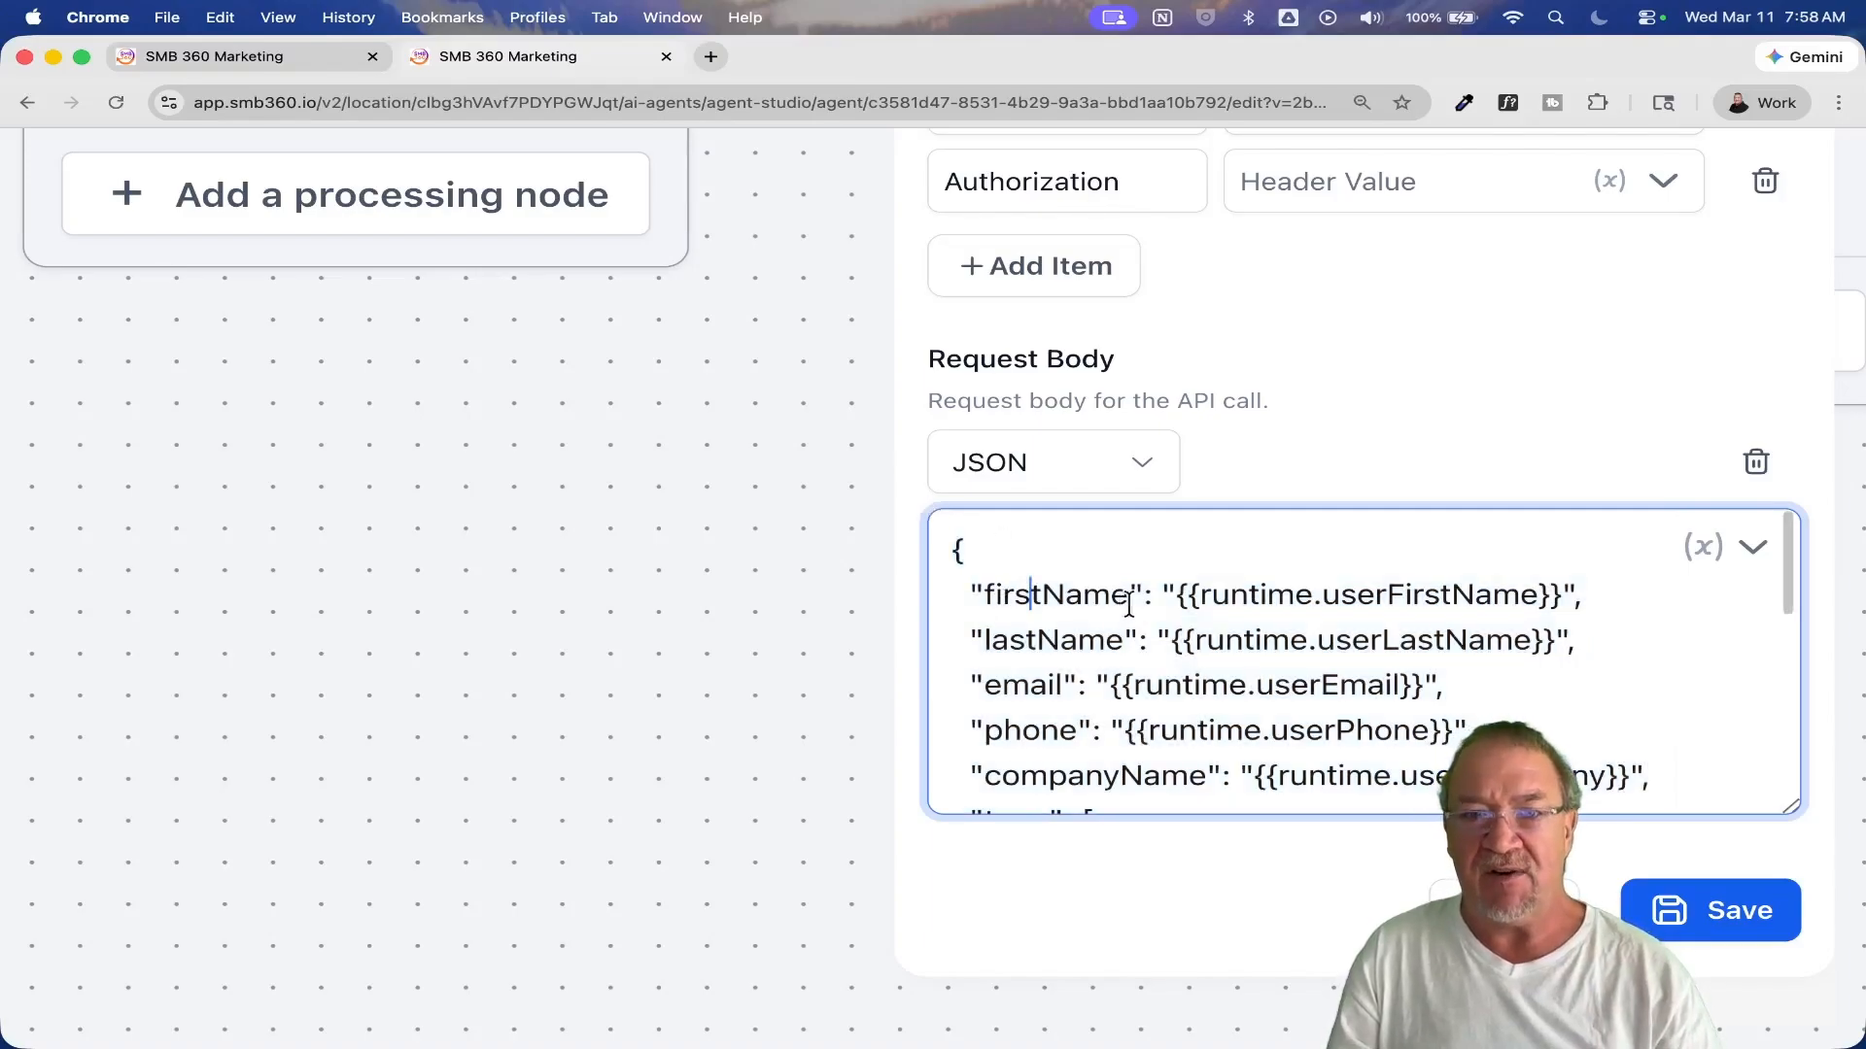
Step: Read the API Call's request body from firstName through tags, source and customFields to qualification_reason, and save the node
{"action": "scroll", "coordinate": [1117, 761], "scroll_direction": "down", "scroll_amount": 2}
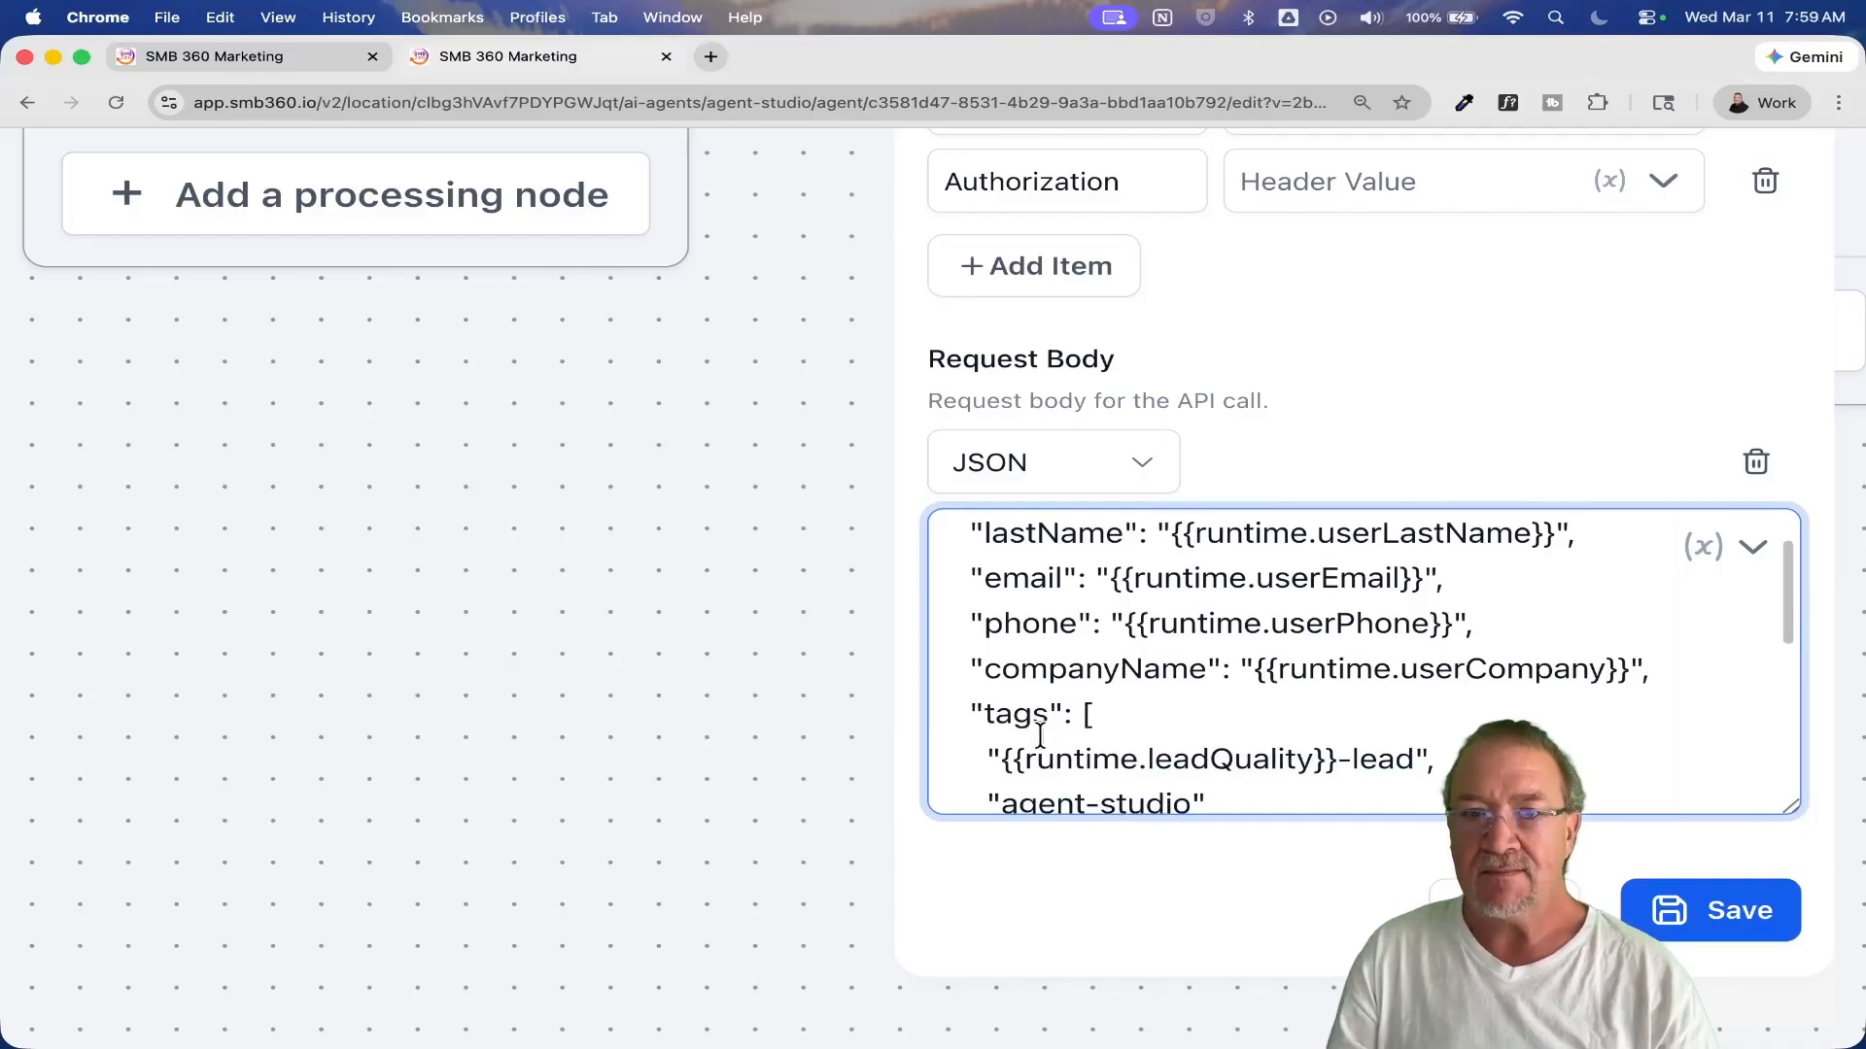
{"action": "scroll", "coordinate": [1039, 736], "scroll_direction": "up", "scroll_amount": 2}
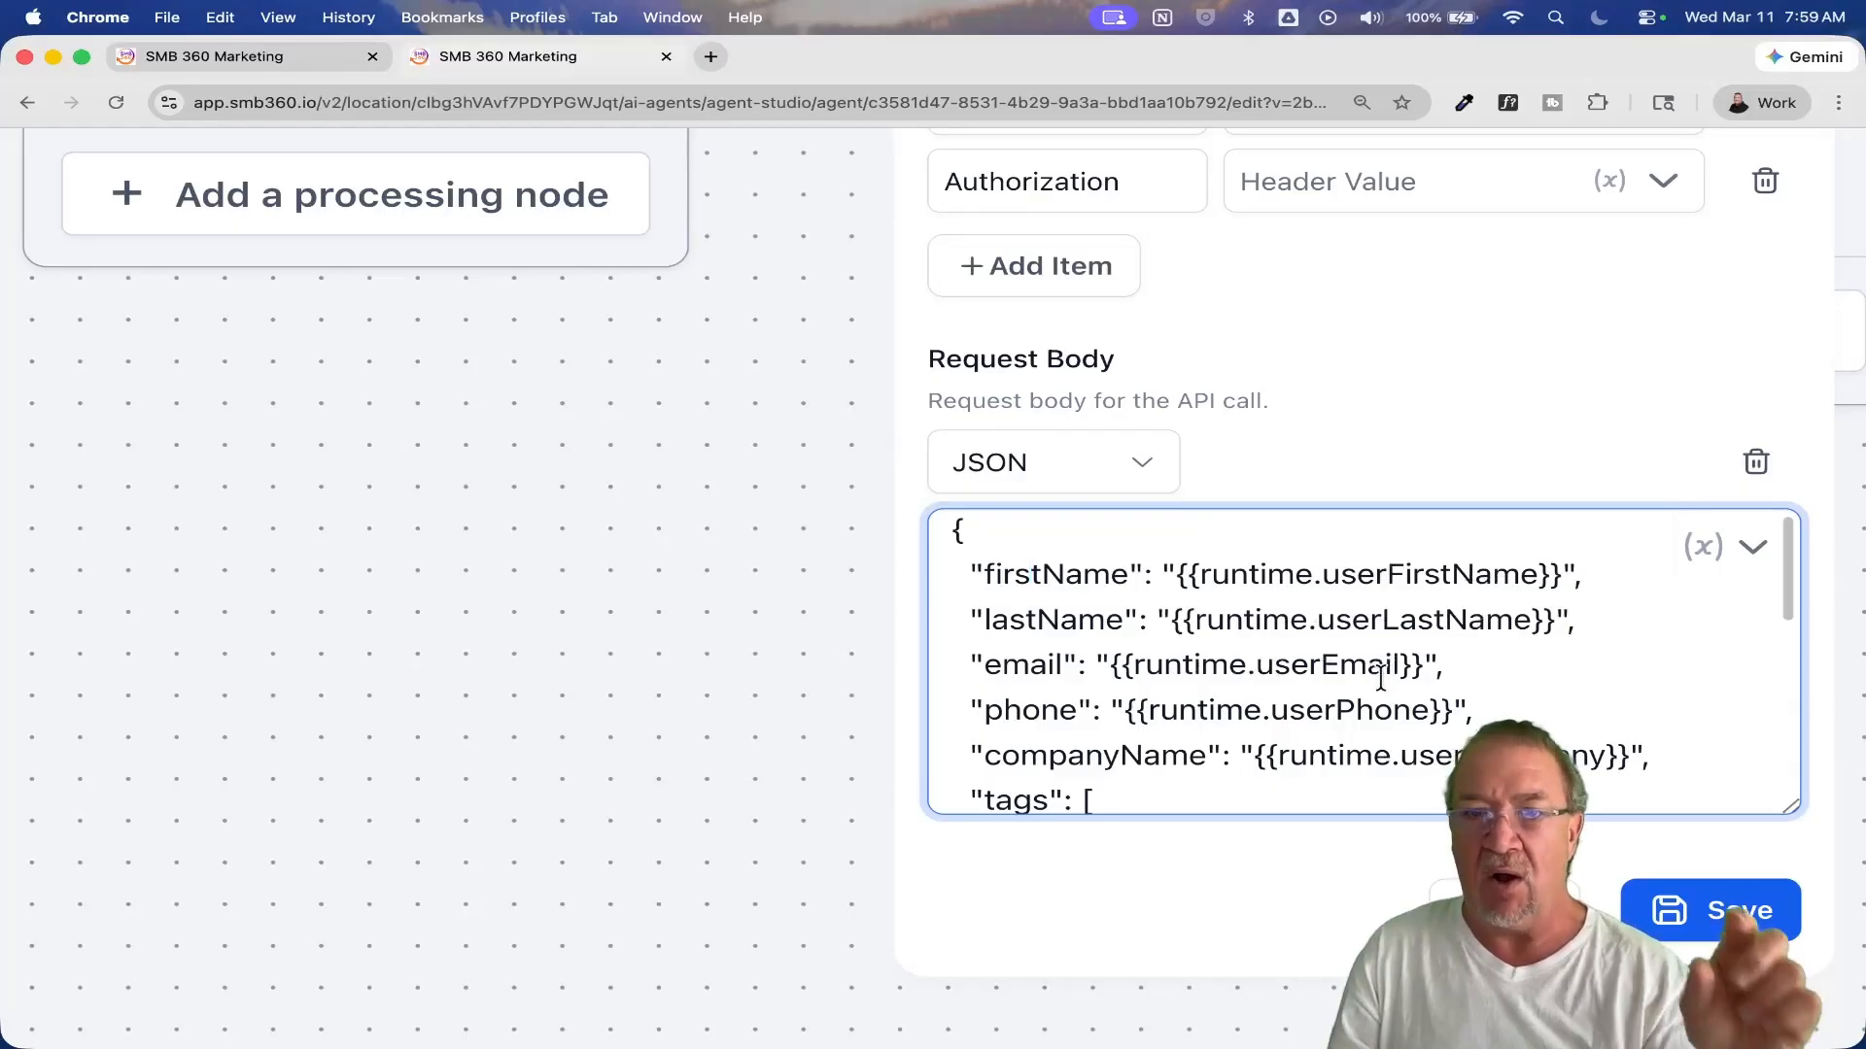
{"action": "scroll", "coordinate": [1381, 677], "scroll_direction": "down", "scroll_amount": 5}
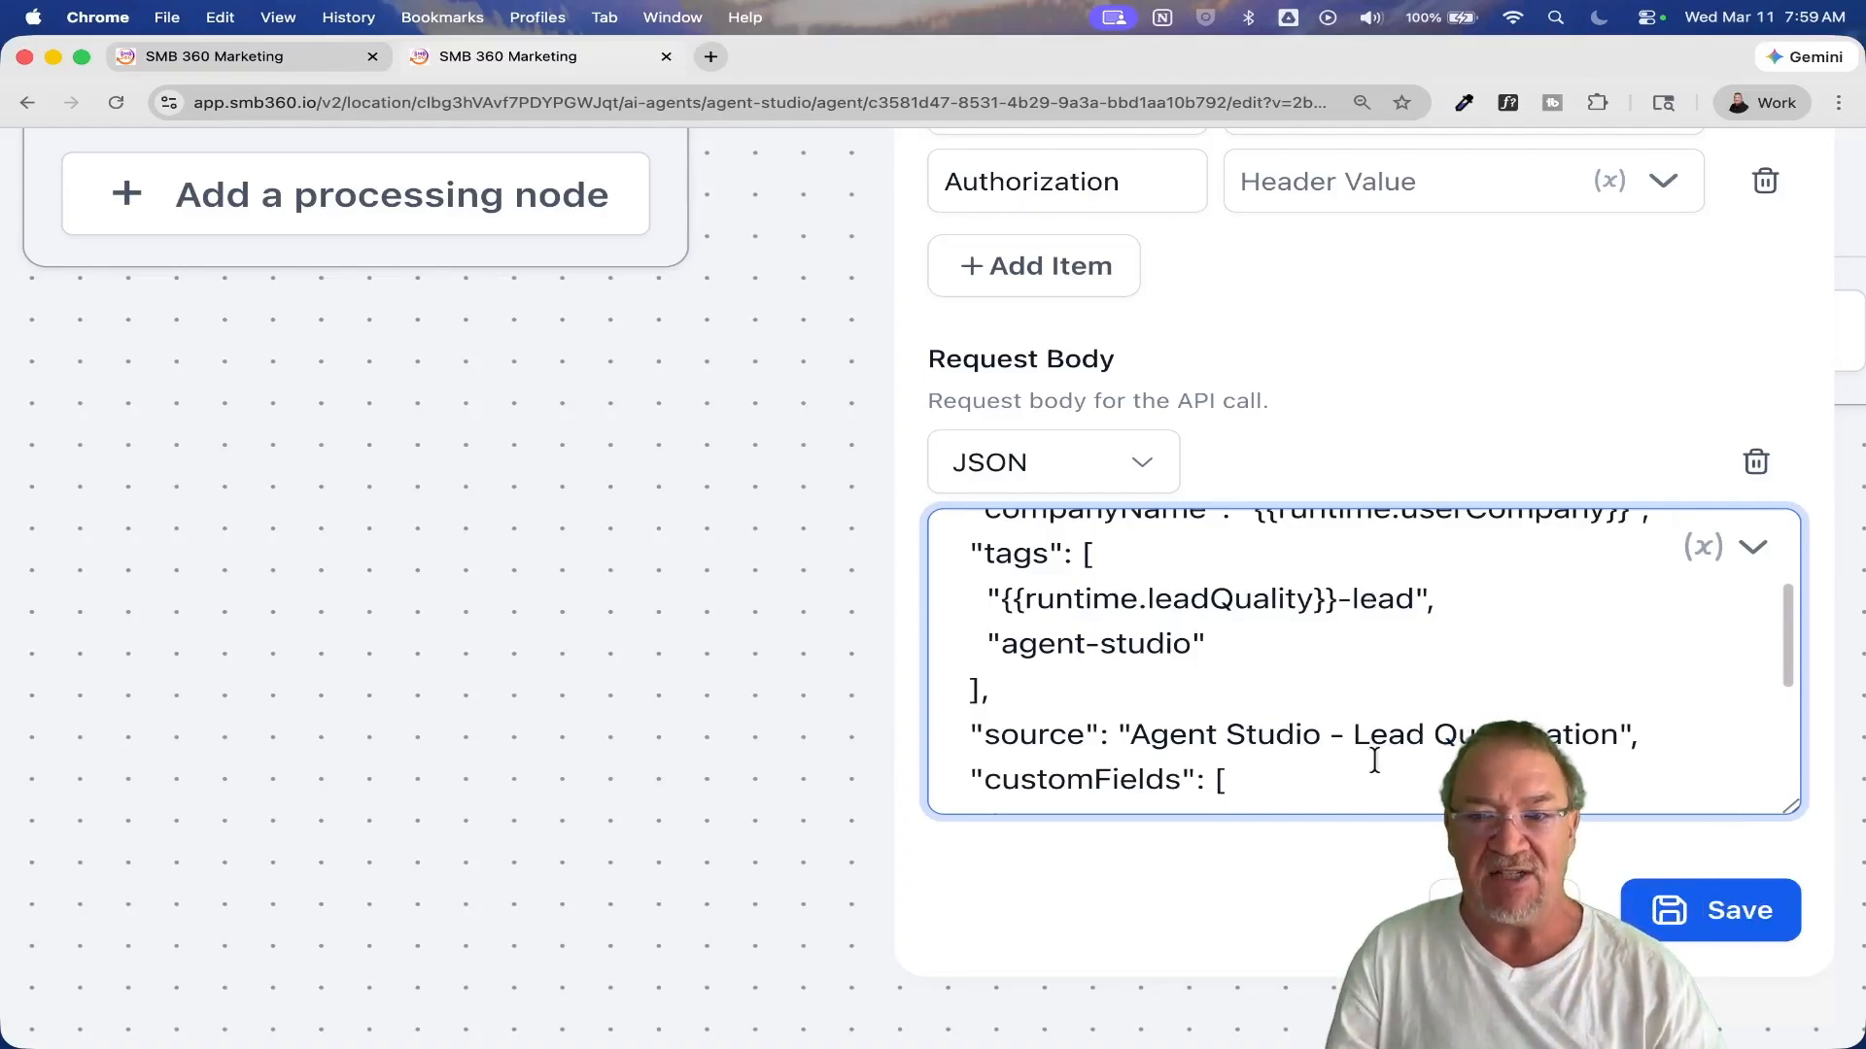
{"action": "scroll", "coordinate": [1263, 728], "scroll_direction": "down", "scroll_amount": 5}
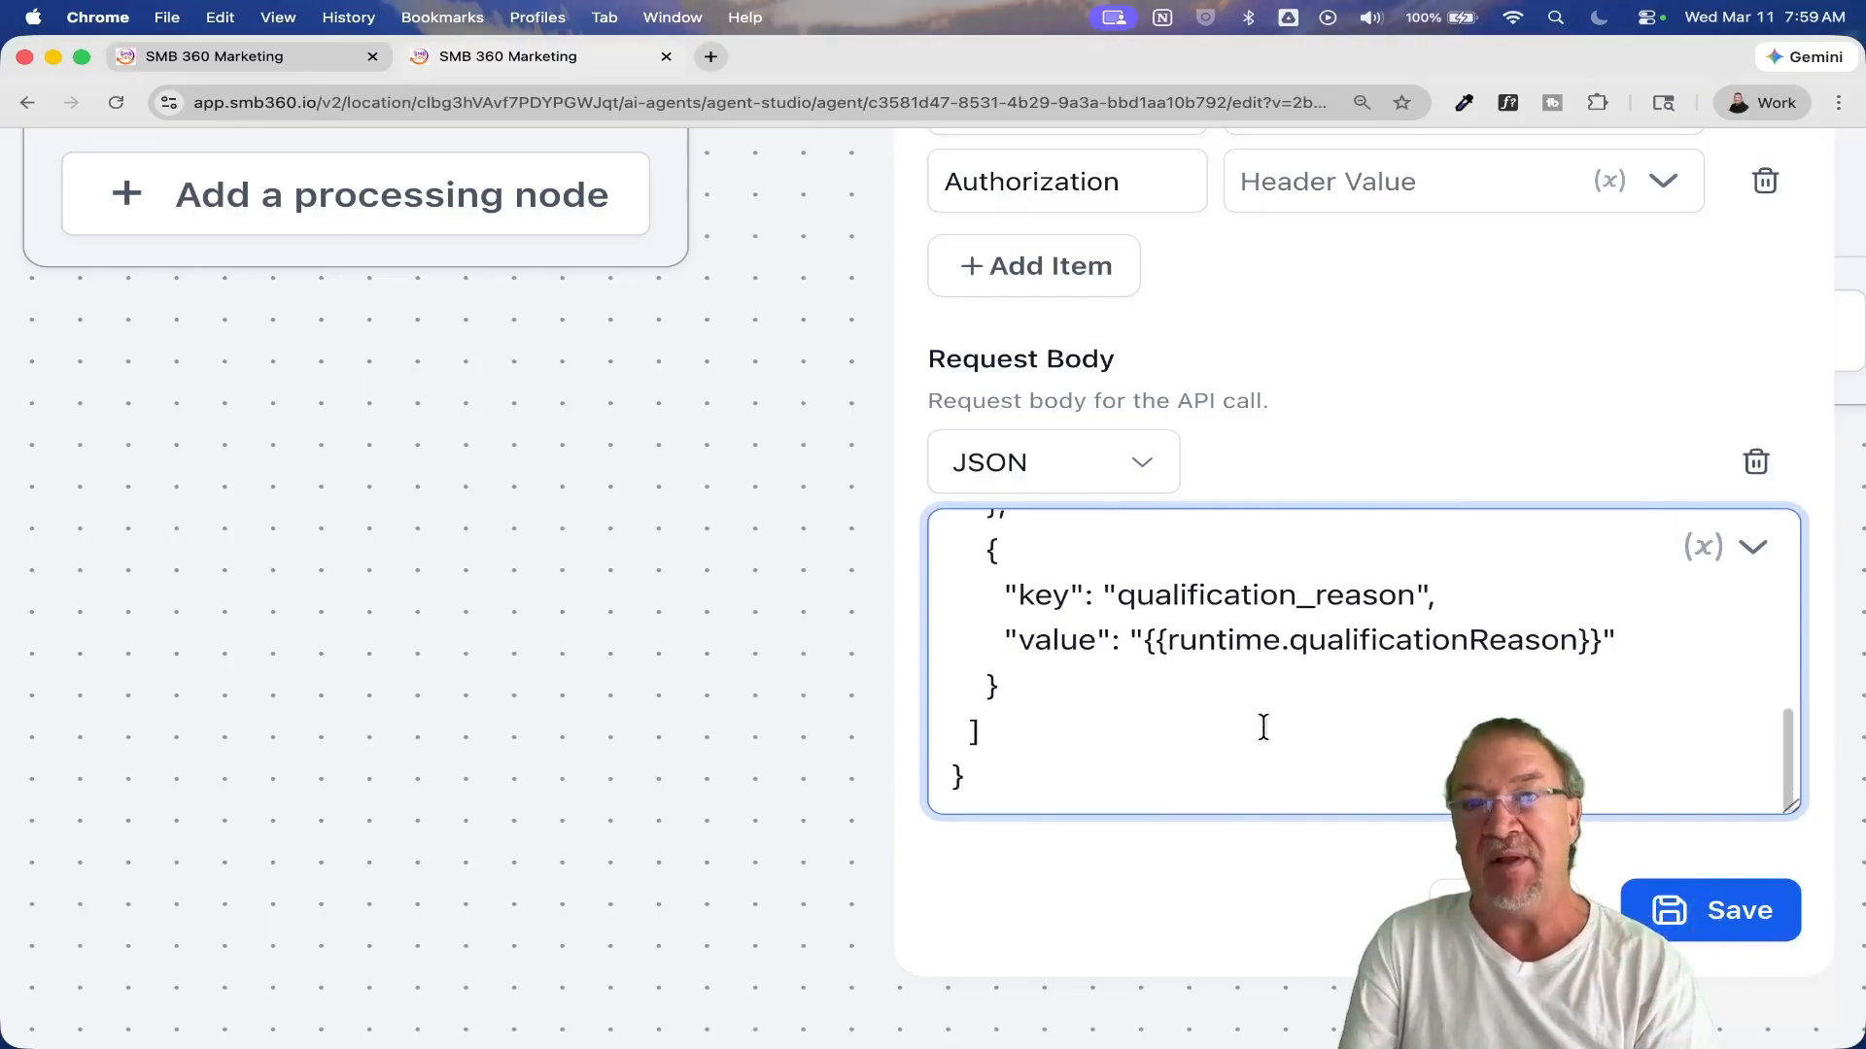
{"action": "left_click", "coordinate": [1711, 910]}
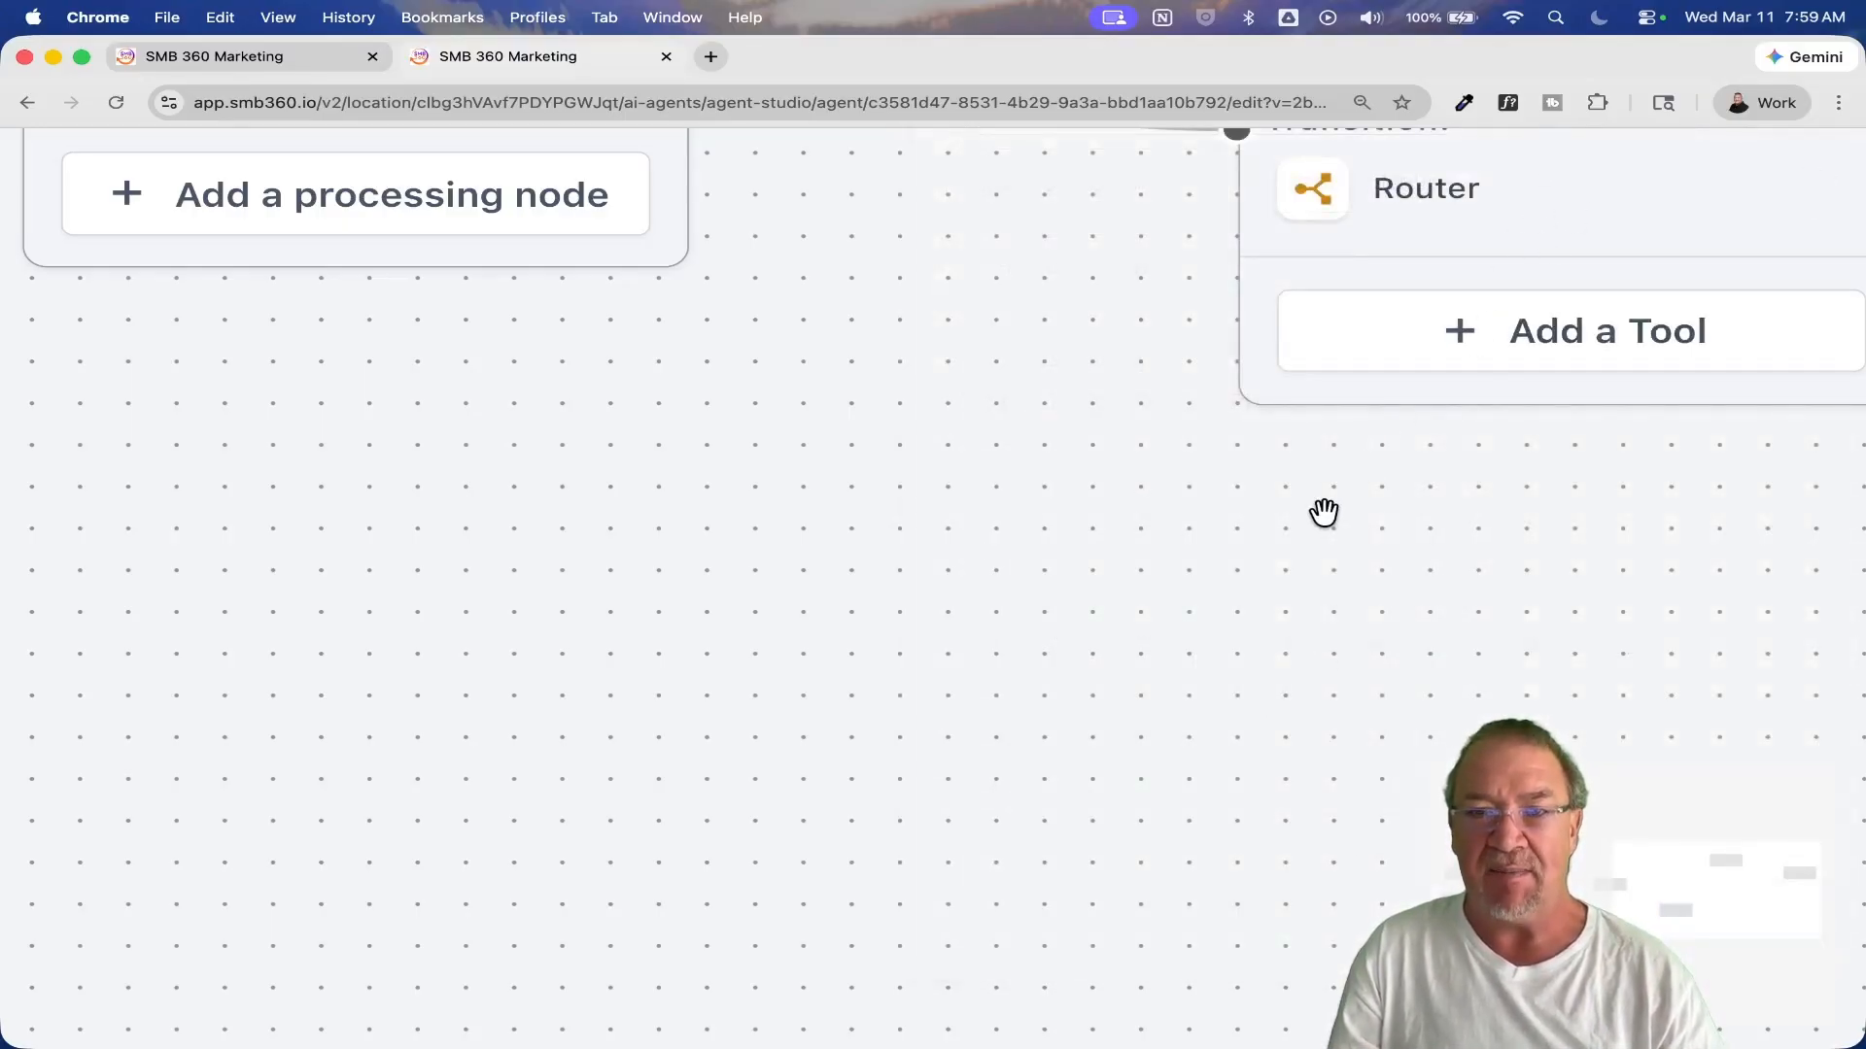
Step: Open the AI Agent that follows the API Call's Sequential Node, highlight its prompt "Thanks for reaching out", and save the node
{"action": "scroll", "coordinate": [1324, 512], "scroll_direction": "down", "scroll_amount": 5}
{"action": "scroll", "coordinate": [1325, 512], "scroll_direction": "down", "scroll_amount": 3}
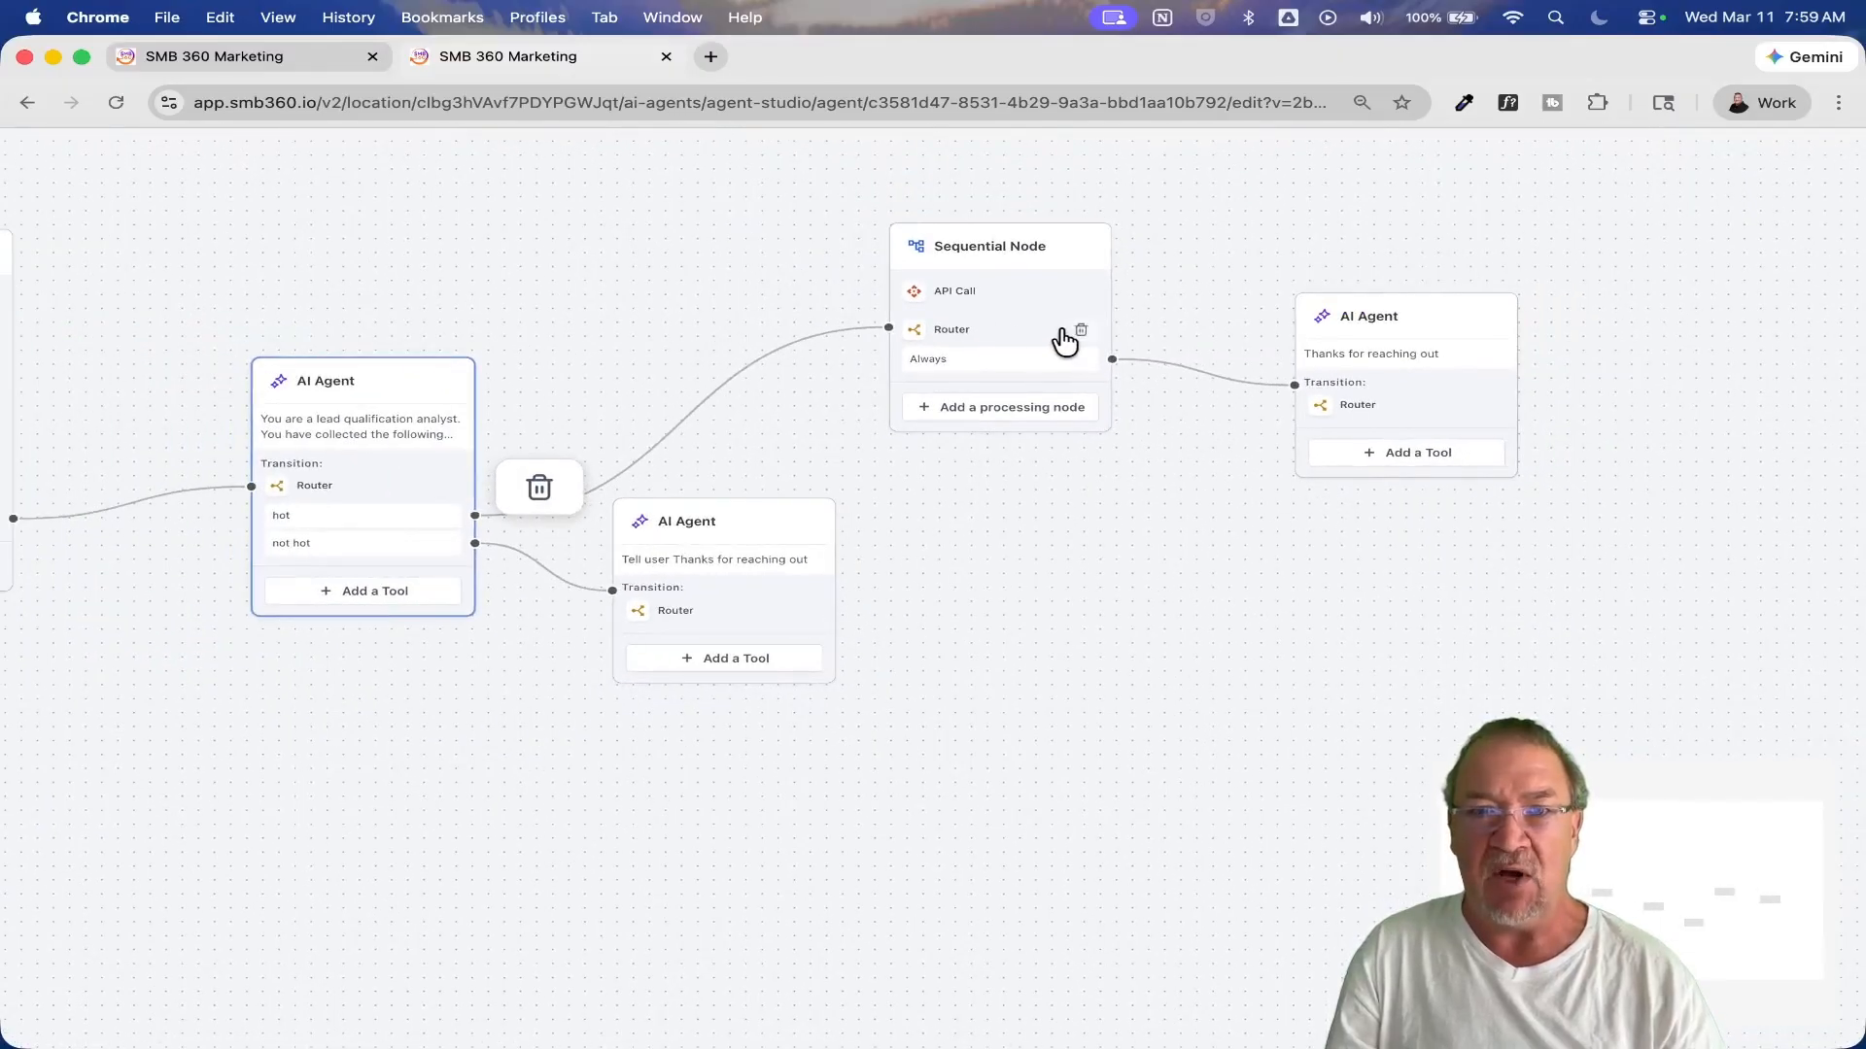
{"action": "left_click_drag", "start_coordinate": [1191, 484], "coordinate": [1040, 511]}
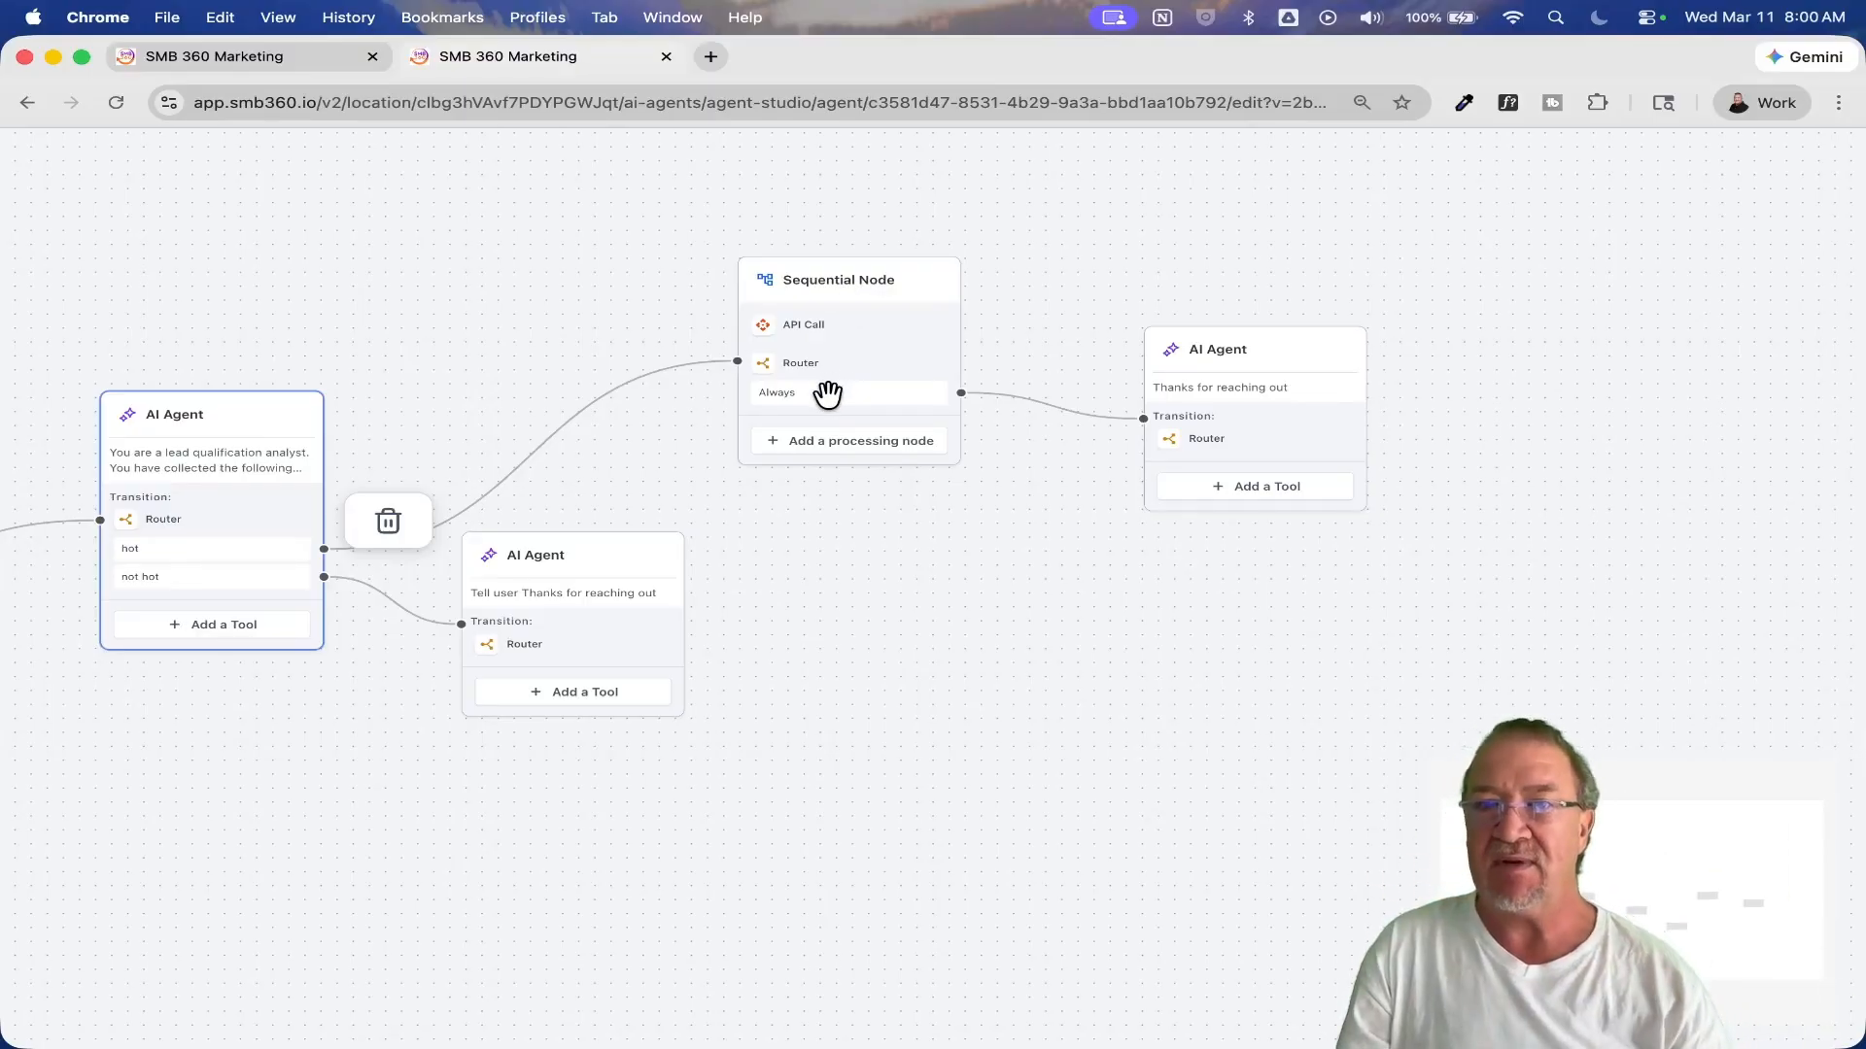
{"action": "left_click_drag", "start_coordinate": [1266, 575], "coordinate": [962, 587]}
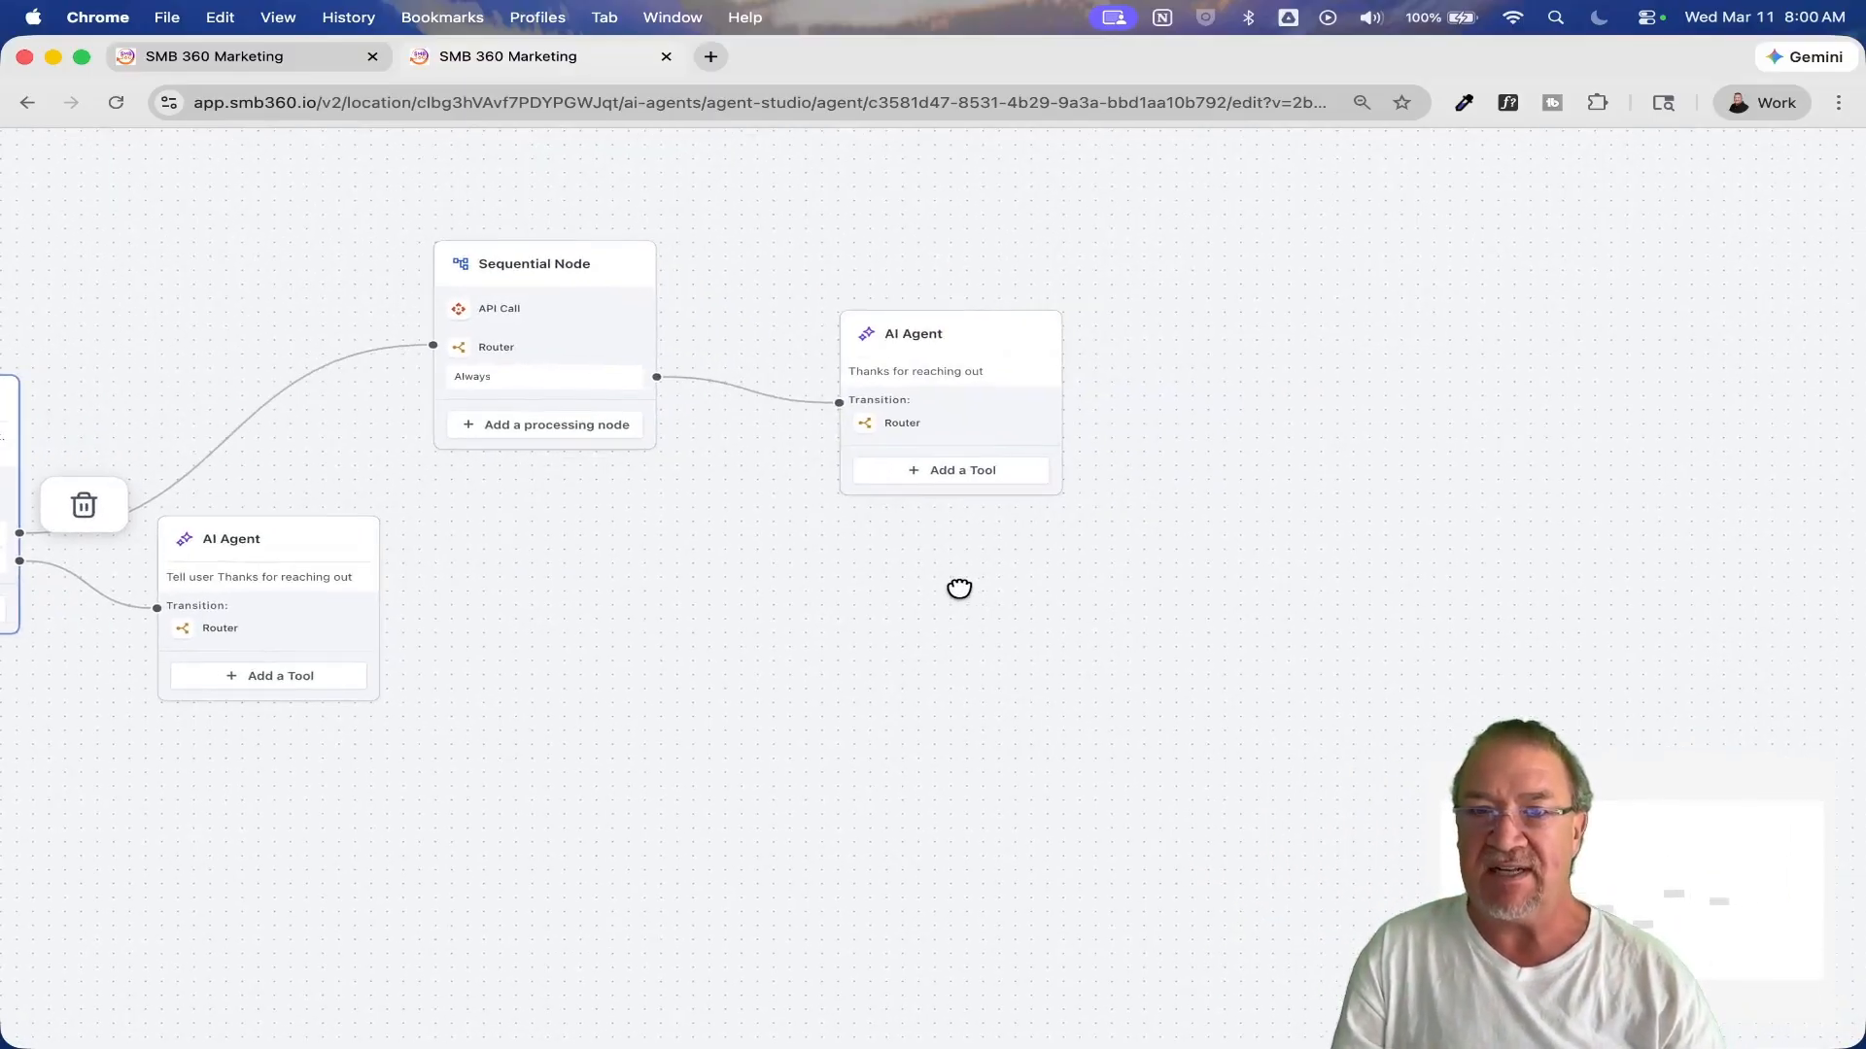
{"action": "left_click", "coordinate": [945, 348]}
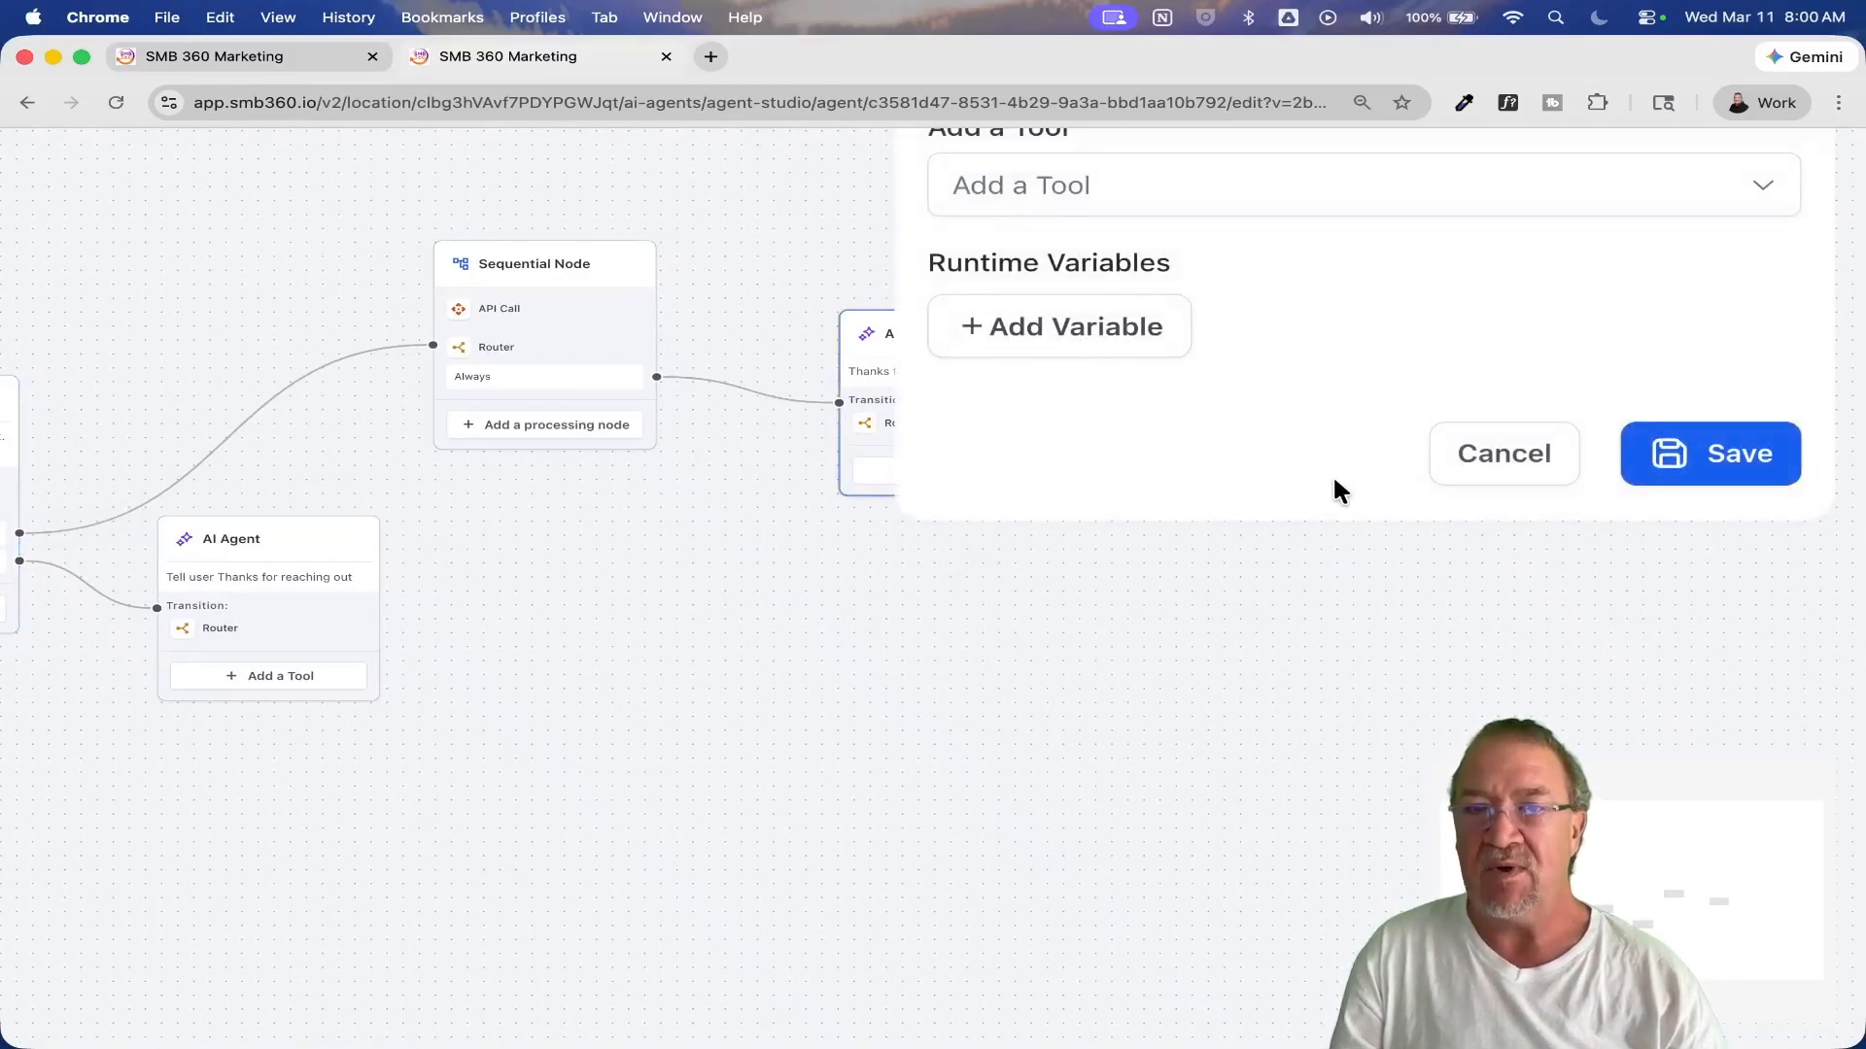
{"action": "scroll", "coordinate": [1332, 474], "scroll_direction": "up", "scroll_amount": 6}
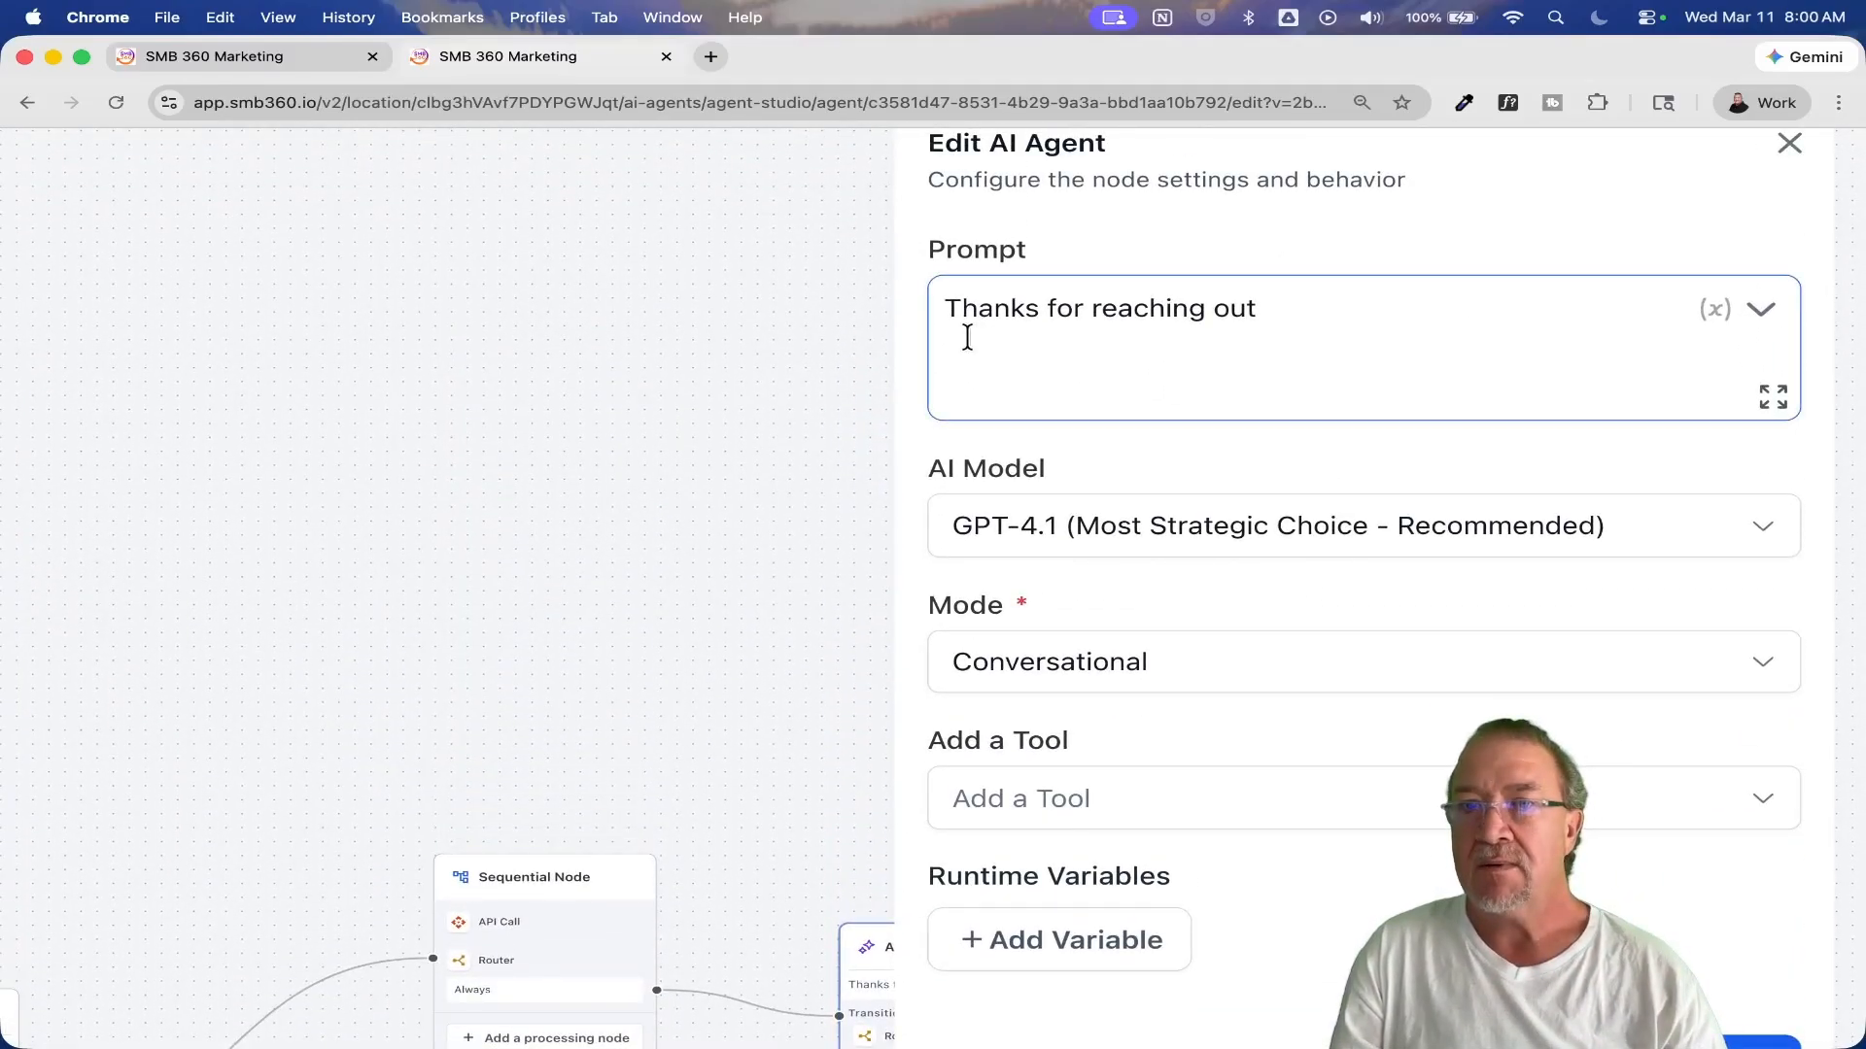
{"action": "left_click_drag", "start_coordinate": [945, 308], "coordinate": [1340, 314]}
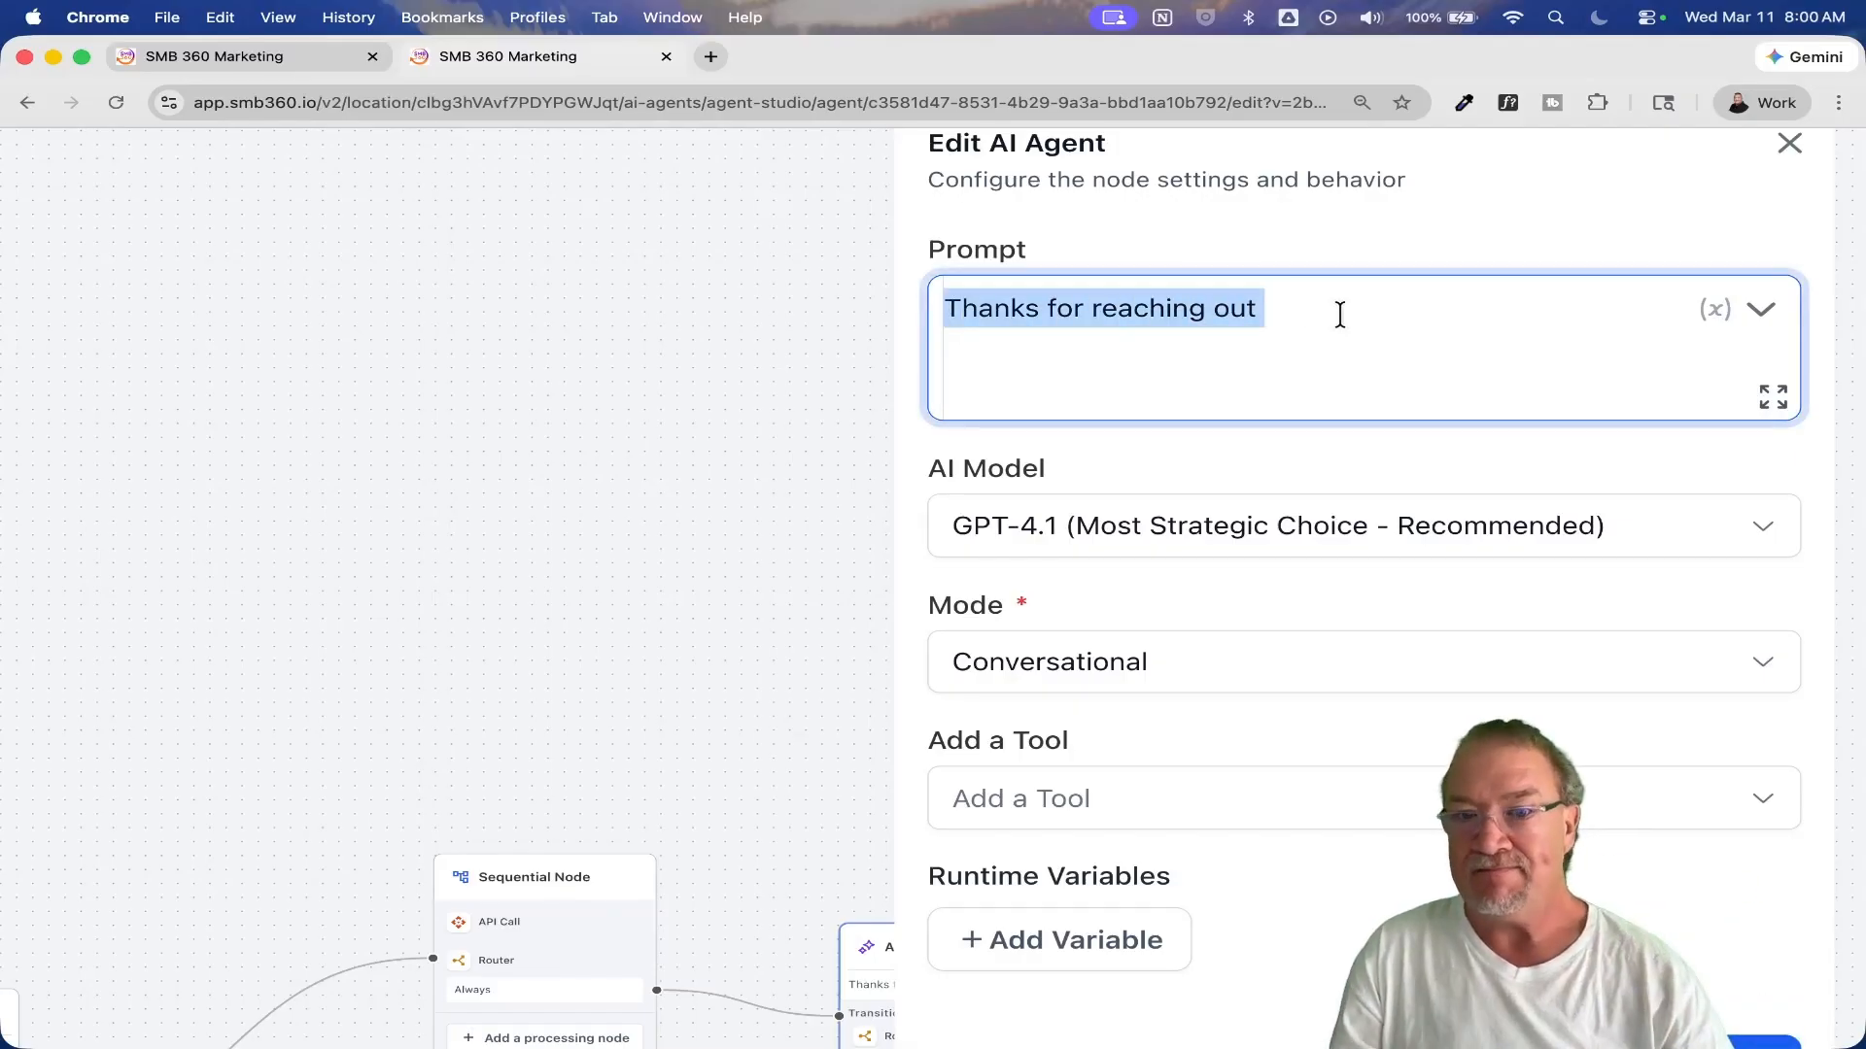
{"action": "scroll", "coordinate": [1340, 314], "scroll_direction": "down", "scroll_amount": 3}
{"action": "left_click", "coordinate": [1710, 812]}
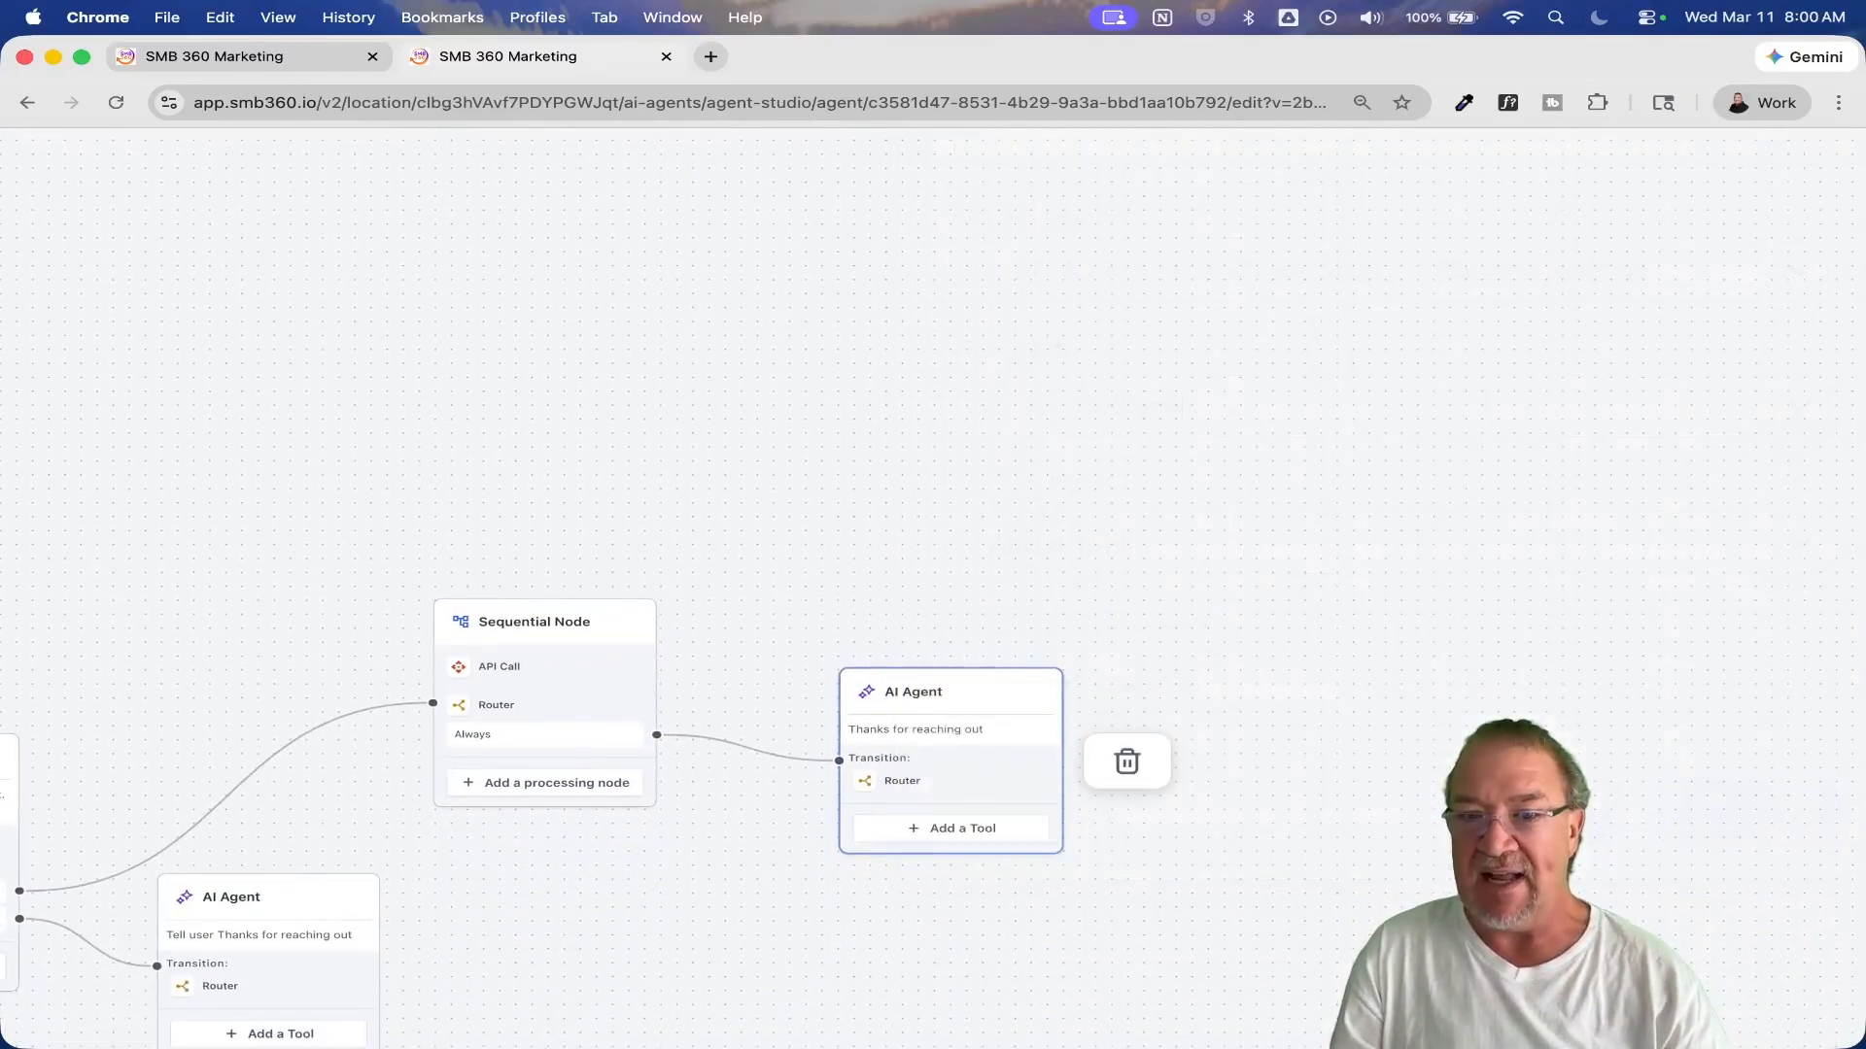
Step: Check the prompt and settings of the AI Agent on the not hot route, and close it without saving
{"action": "left_click_drag", "start_coordinate": [923, 959], "coordinate": [1354, 570]}
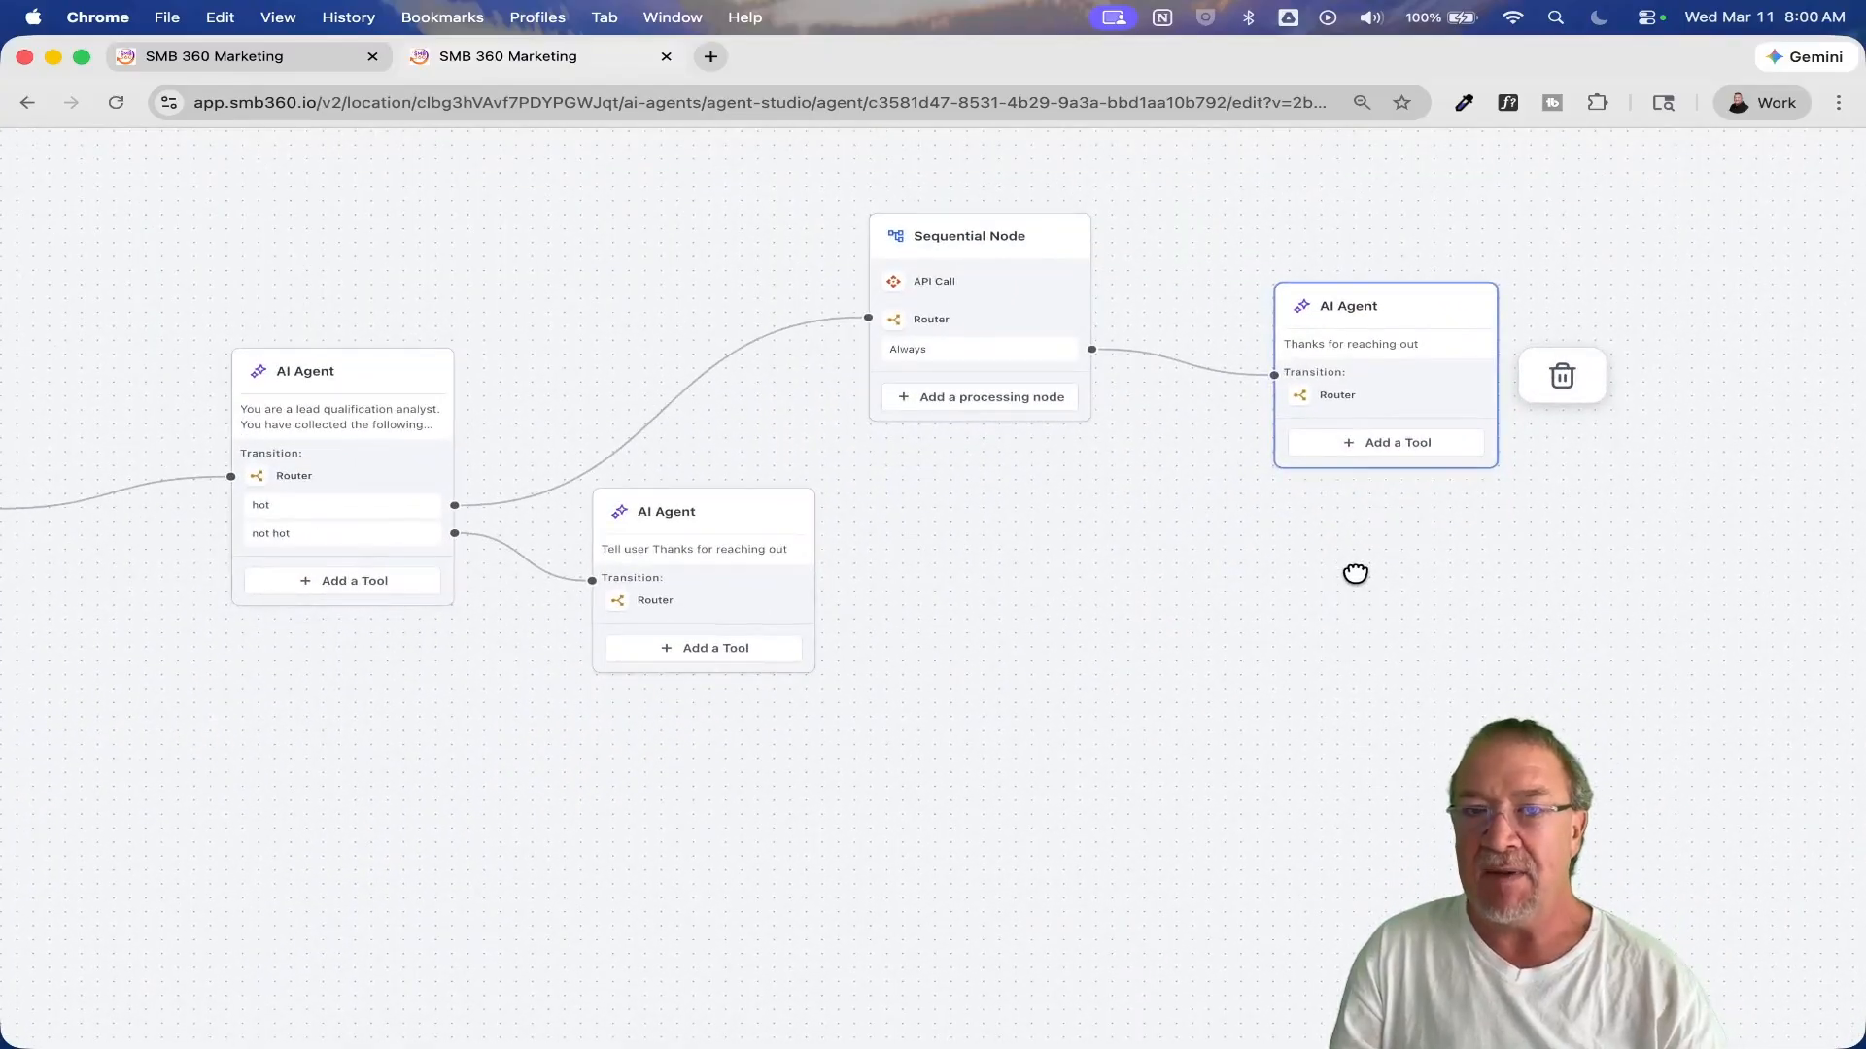
{"action": "scroll", "coordinate": [384, 693], "scroll_direction": "up", "scroll_amount": 5}
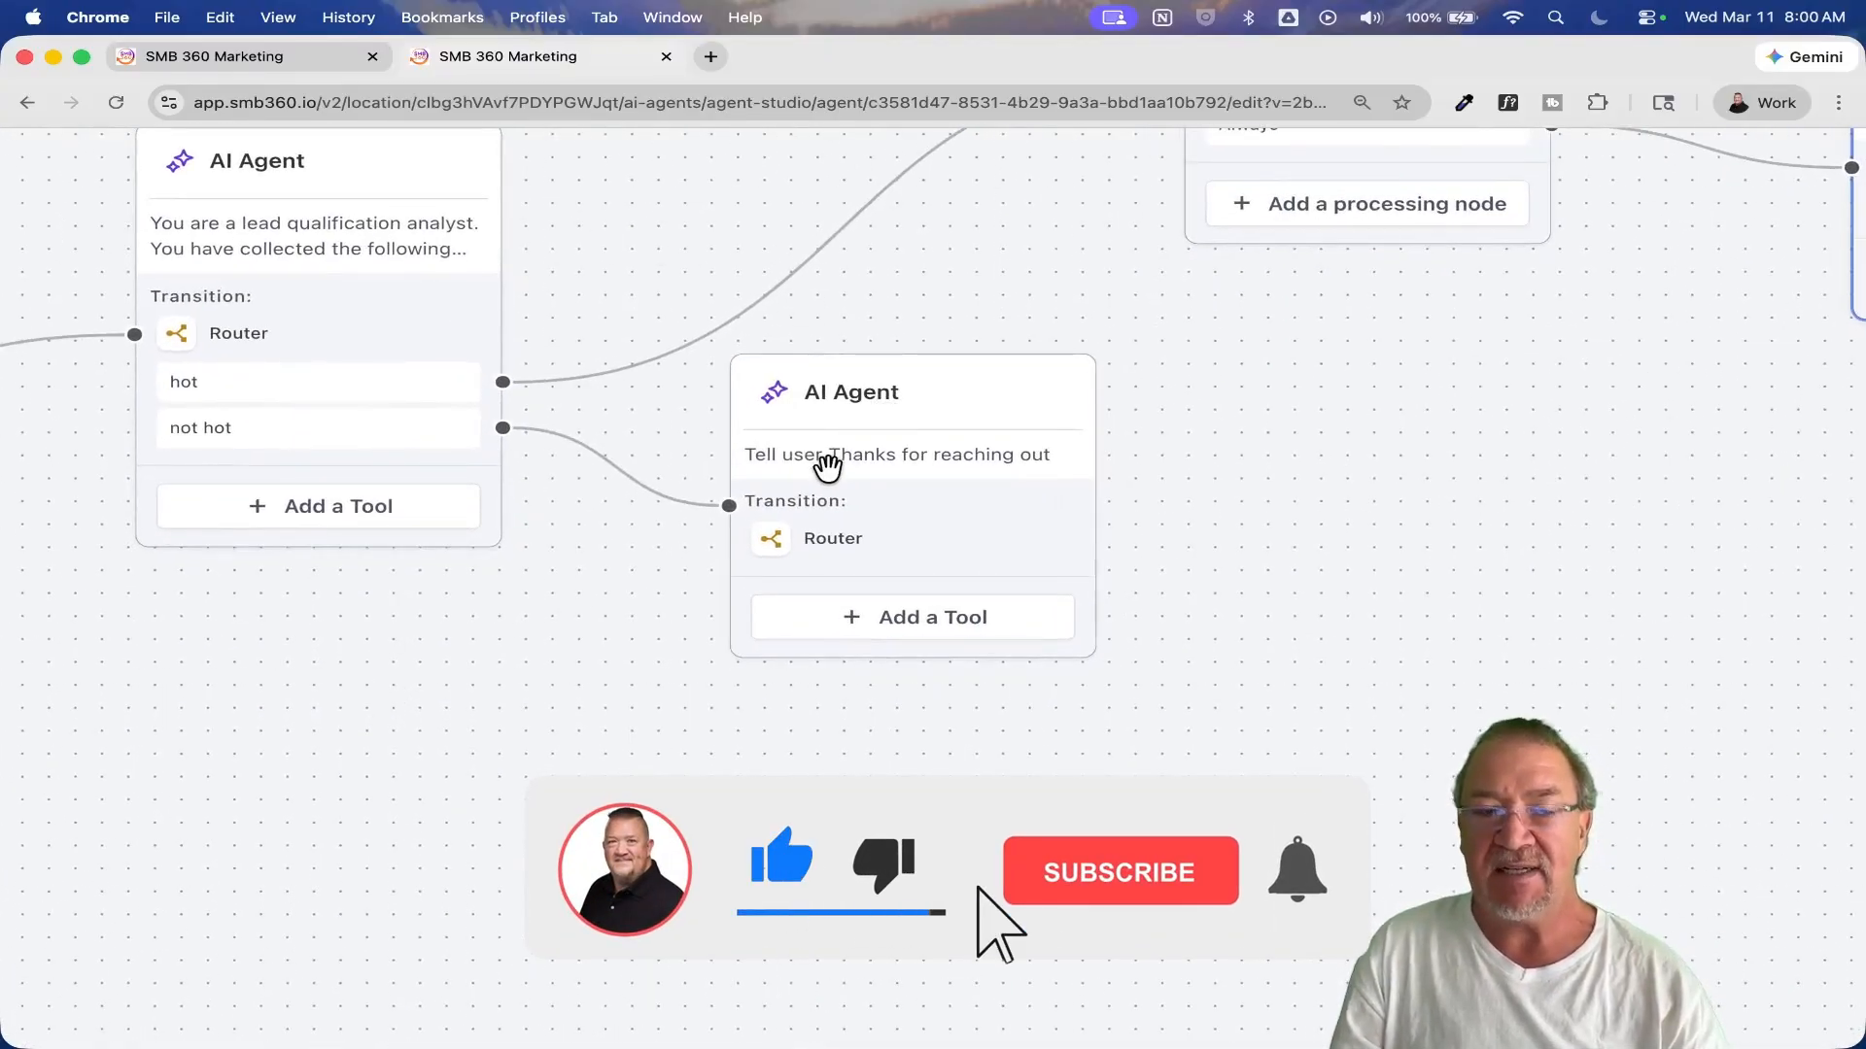
{"action": "left_click", "coordinate": [855, 393]}
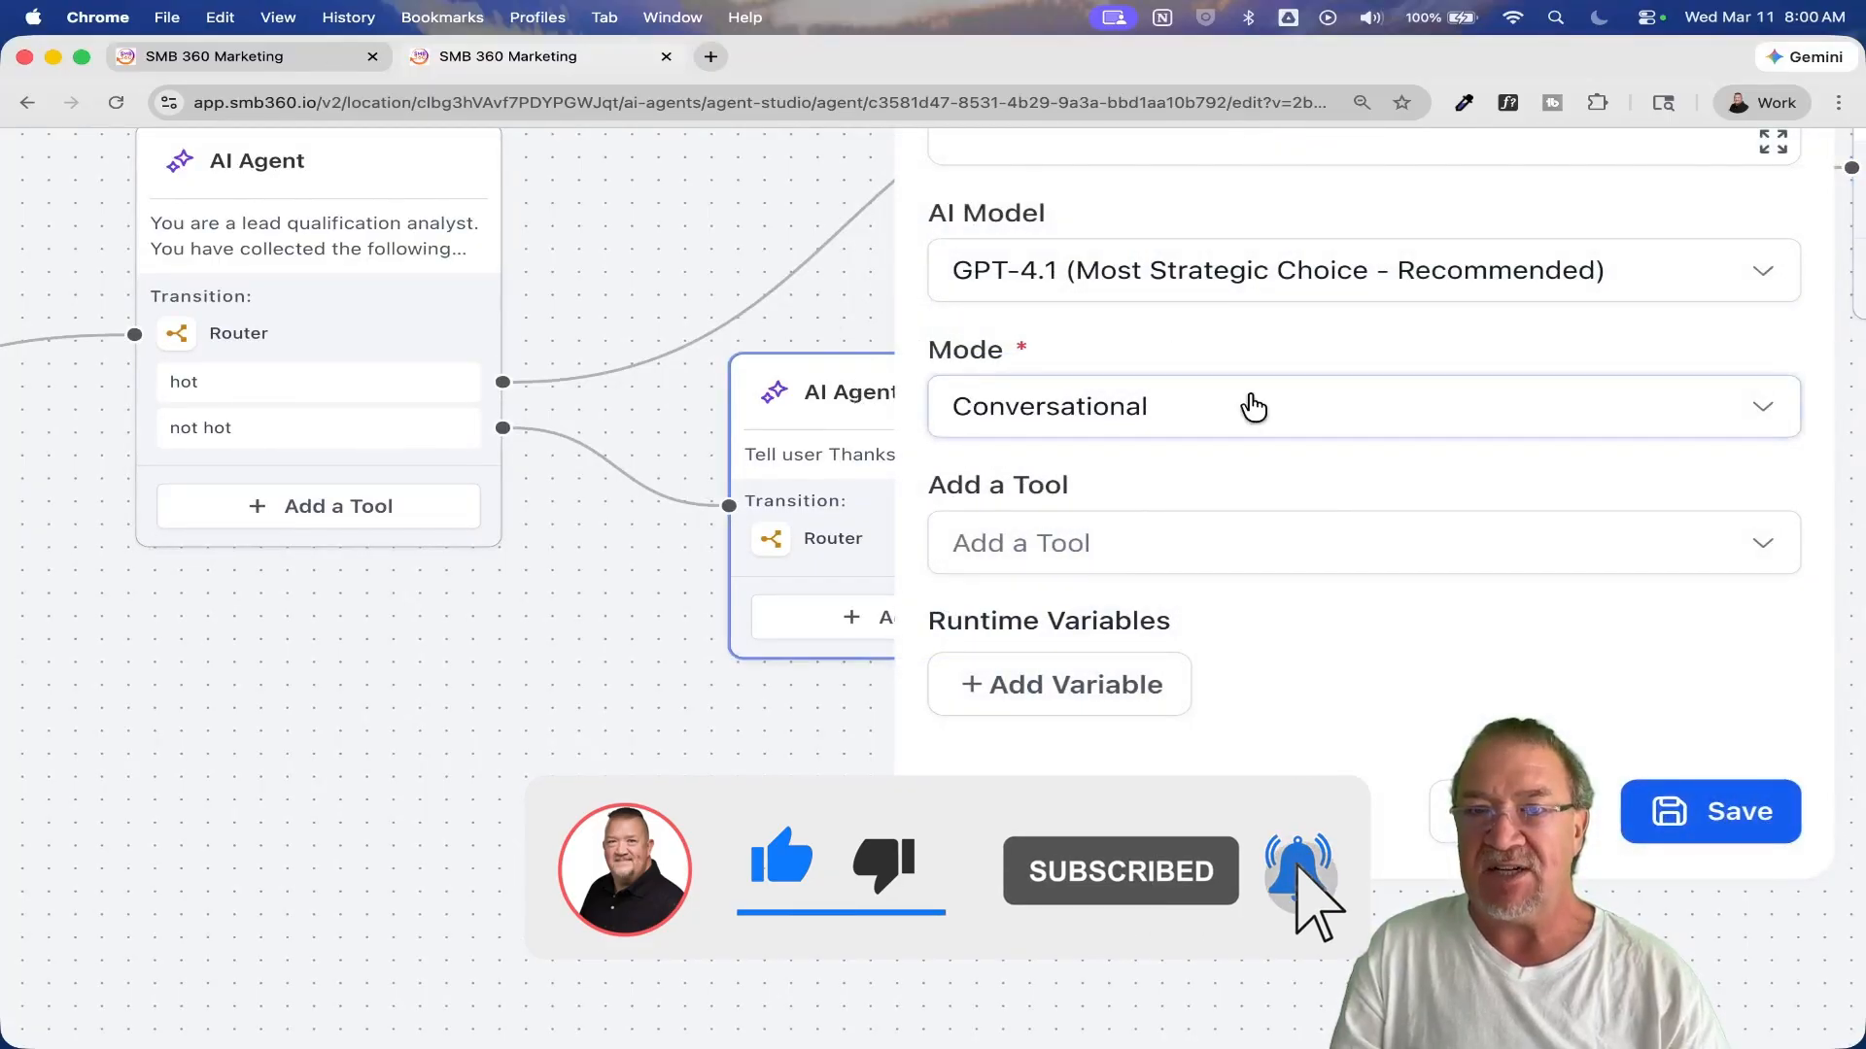
{"action": "scroll", "coordinate": [1250, 404], "scroll_direction": "up", "scroll_amount": 3}
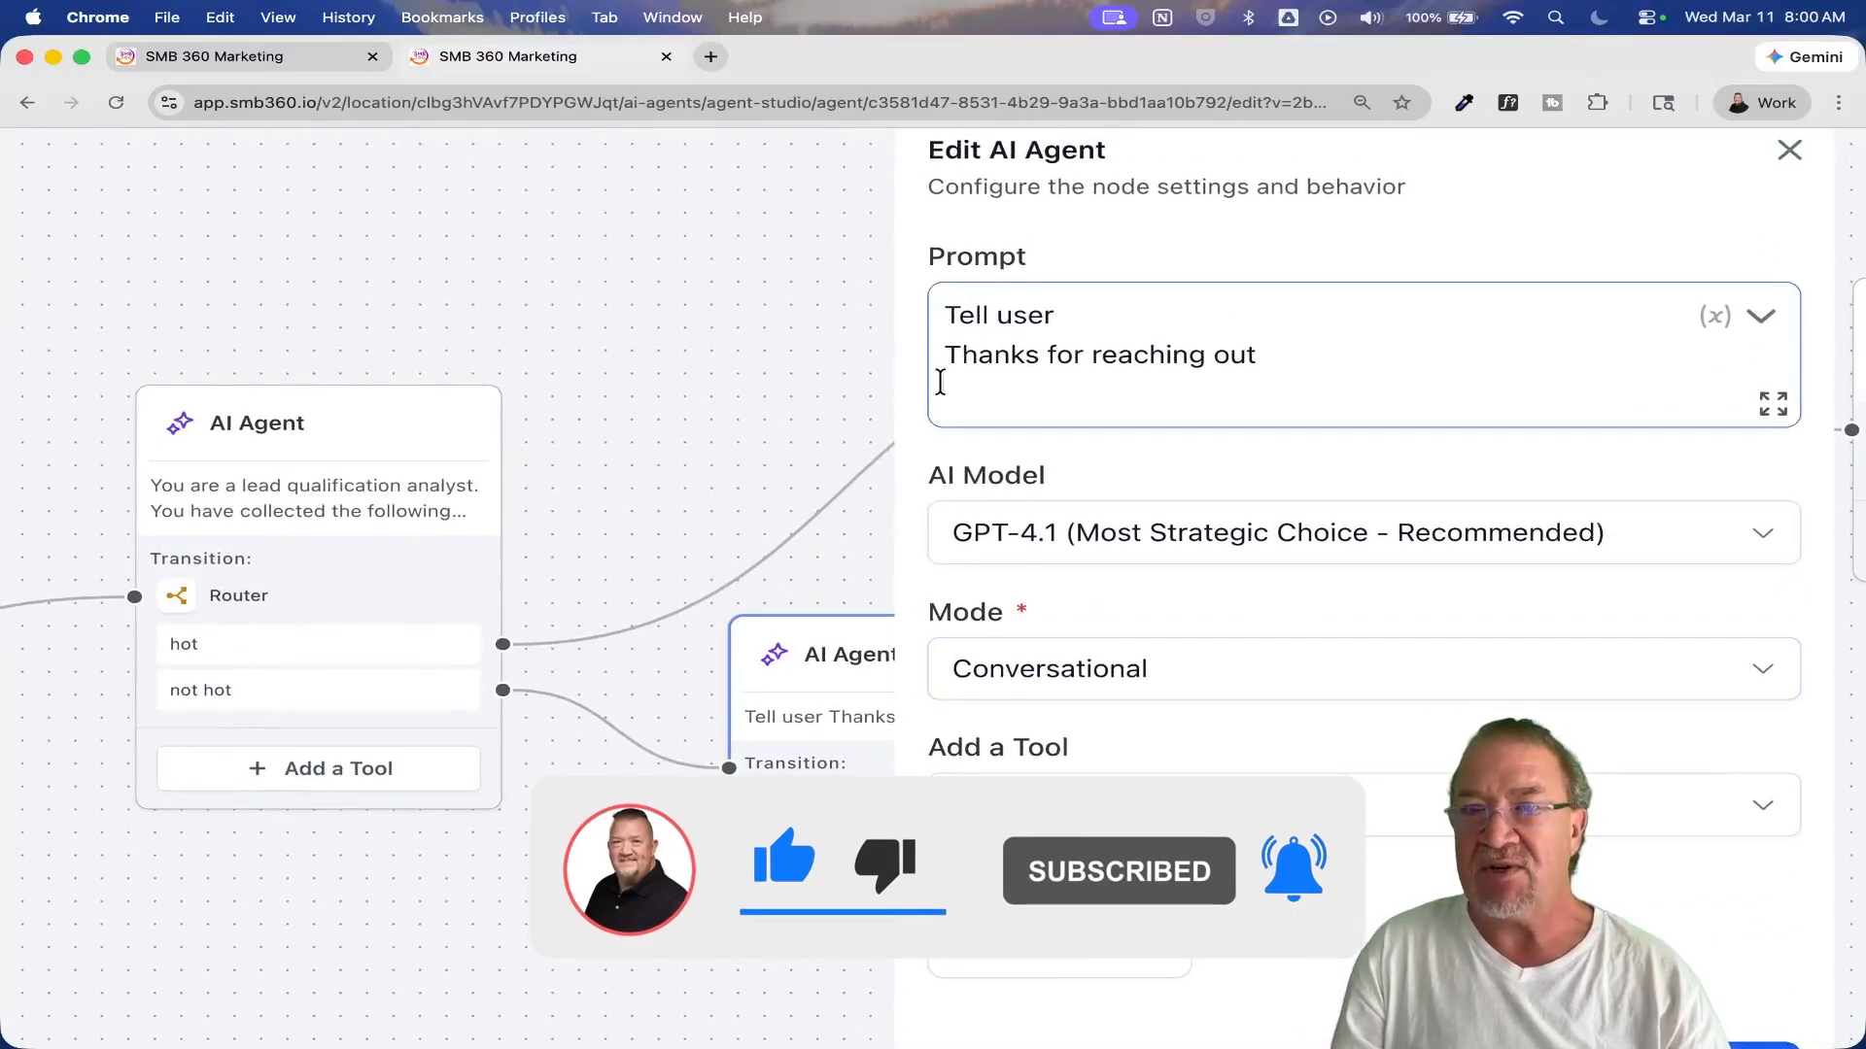
{"action": "scroll", "coordinate": [1384, 503], "scroll_direction": "down", "scroll_amount": 3}
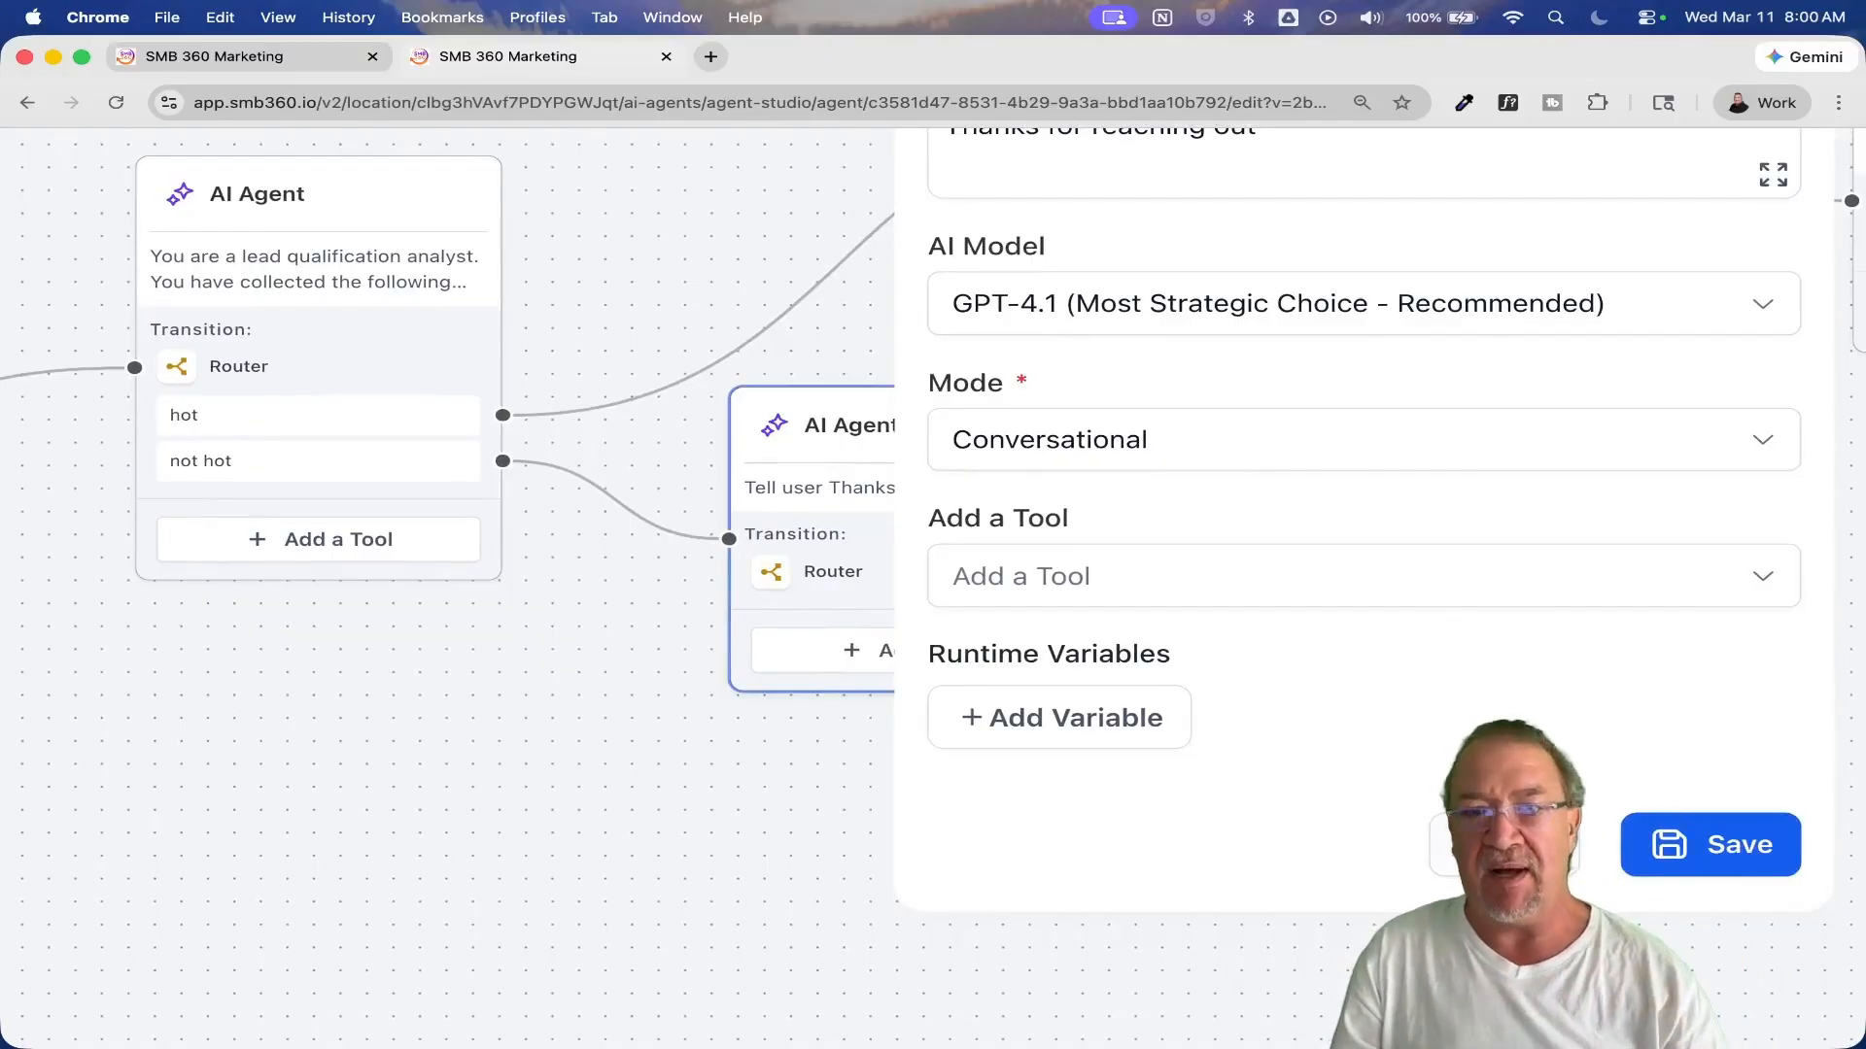
{"action": "left_click", "coordinate": [1504, 844]}
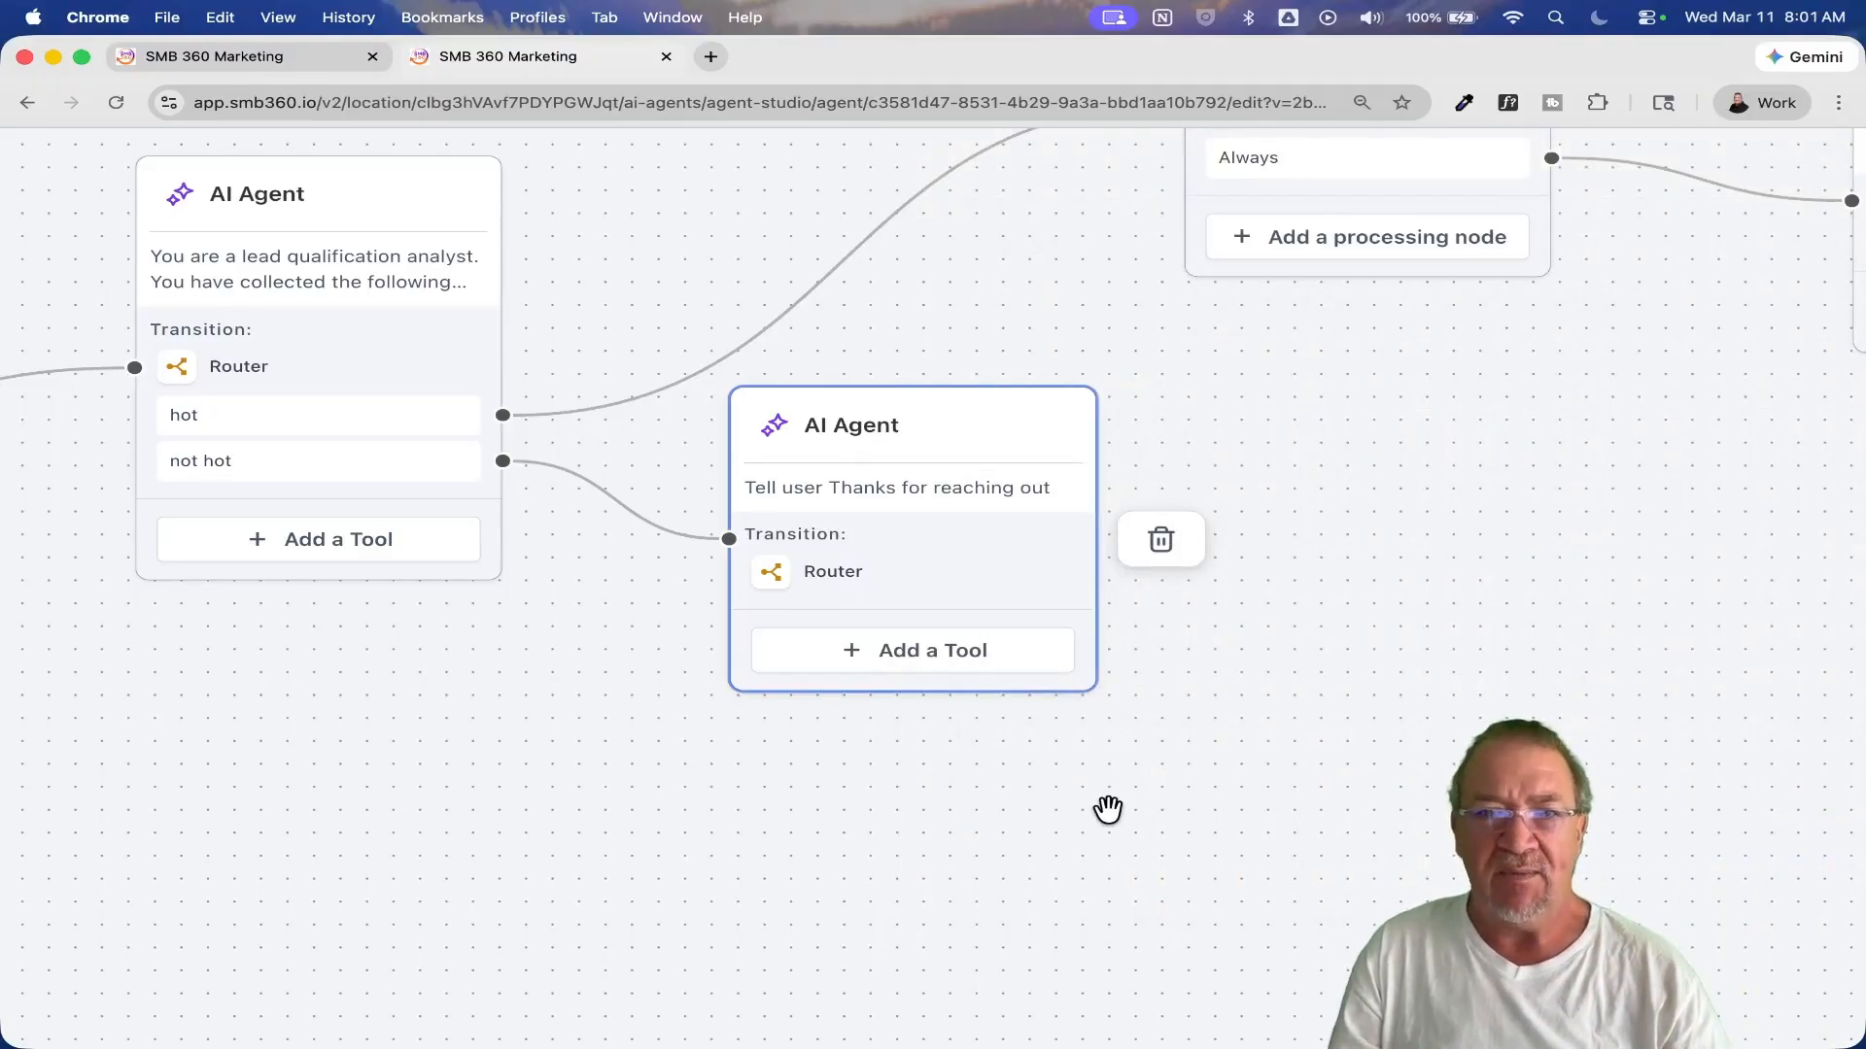
Step: Review the whole lead qualification flow from its triggers and capture steps to the final AI Agent, and deselect the selected node
{"action": "scroll", "coordinate": [1108, 810], "scroll_direction": "down", "scroll_amount": 3}
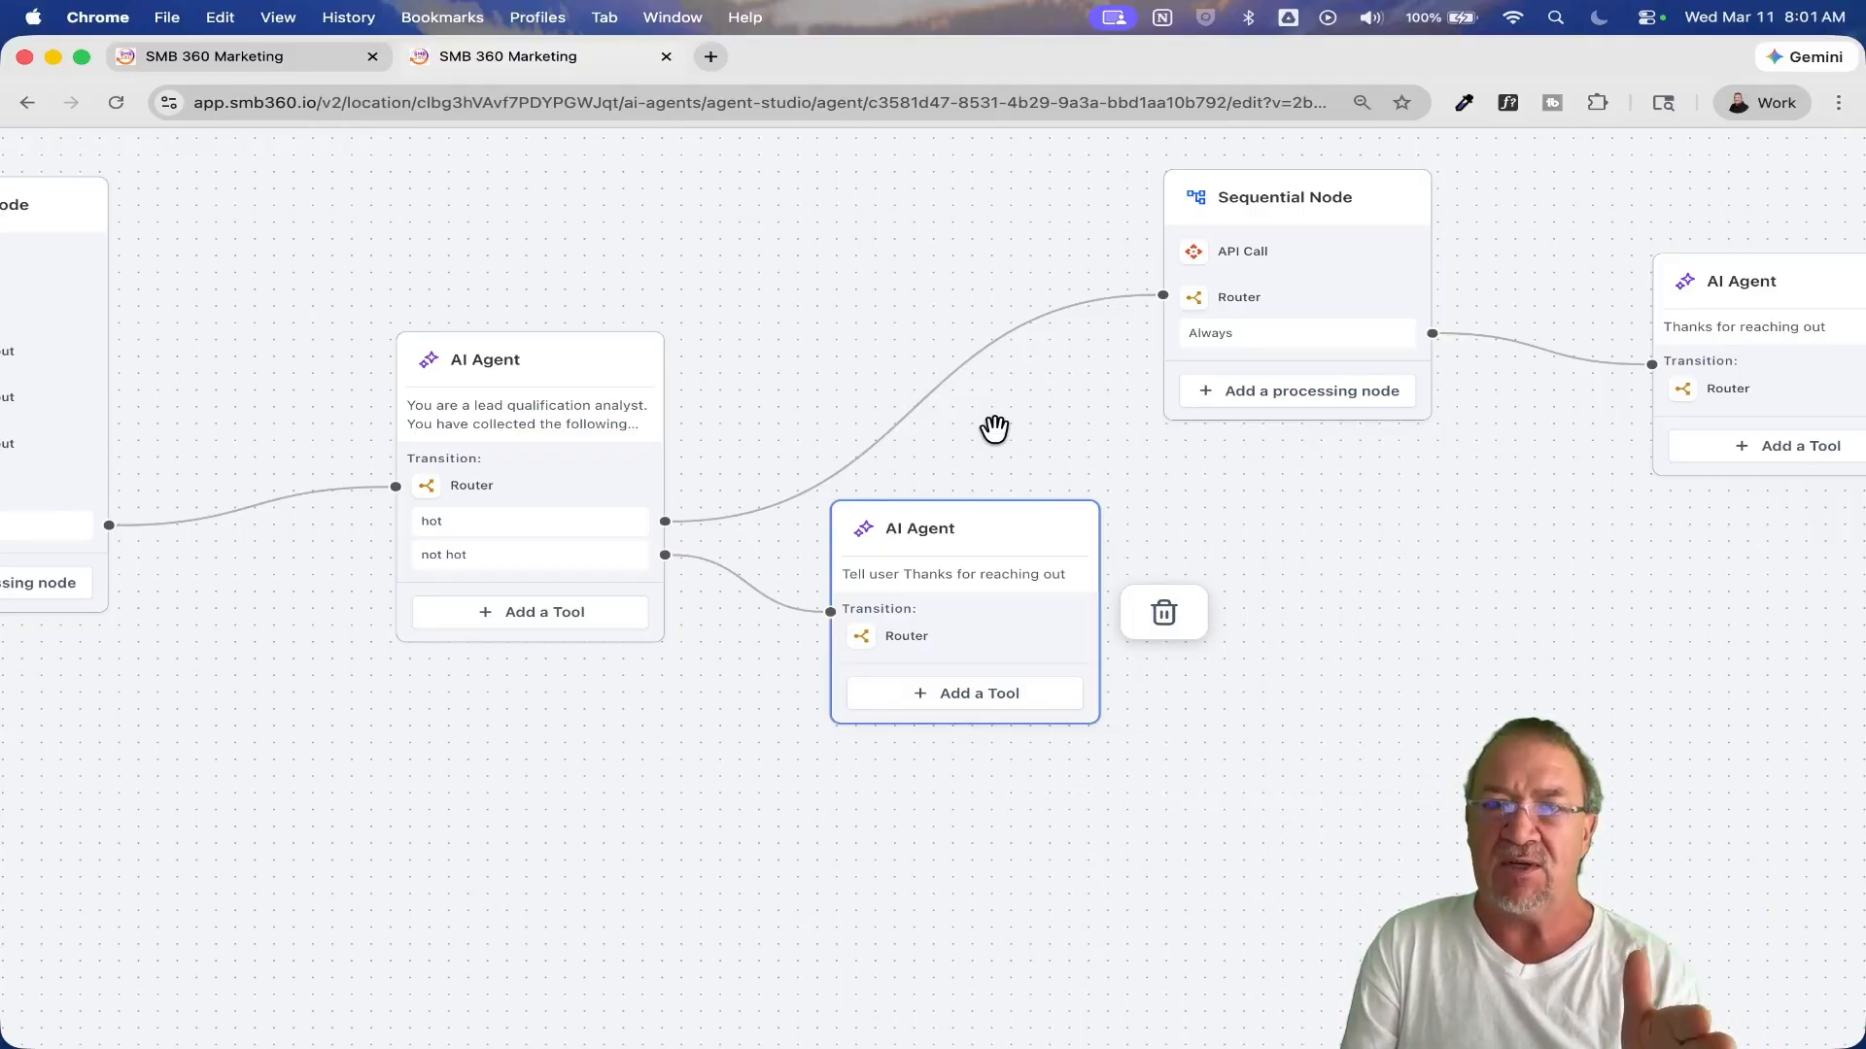
{"action": "left_click_drag", "start_coordinate": [311, 400], "coordinate": [982, 422]}
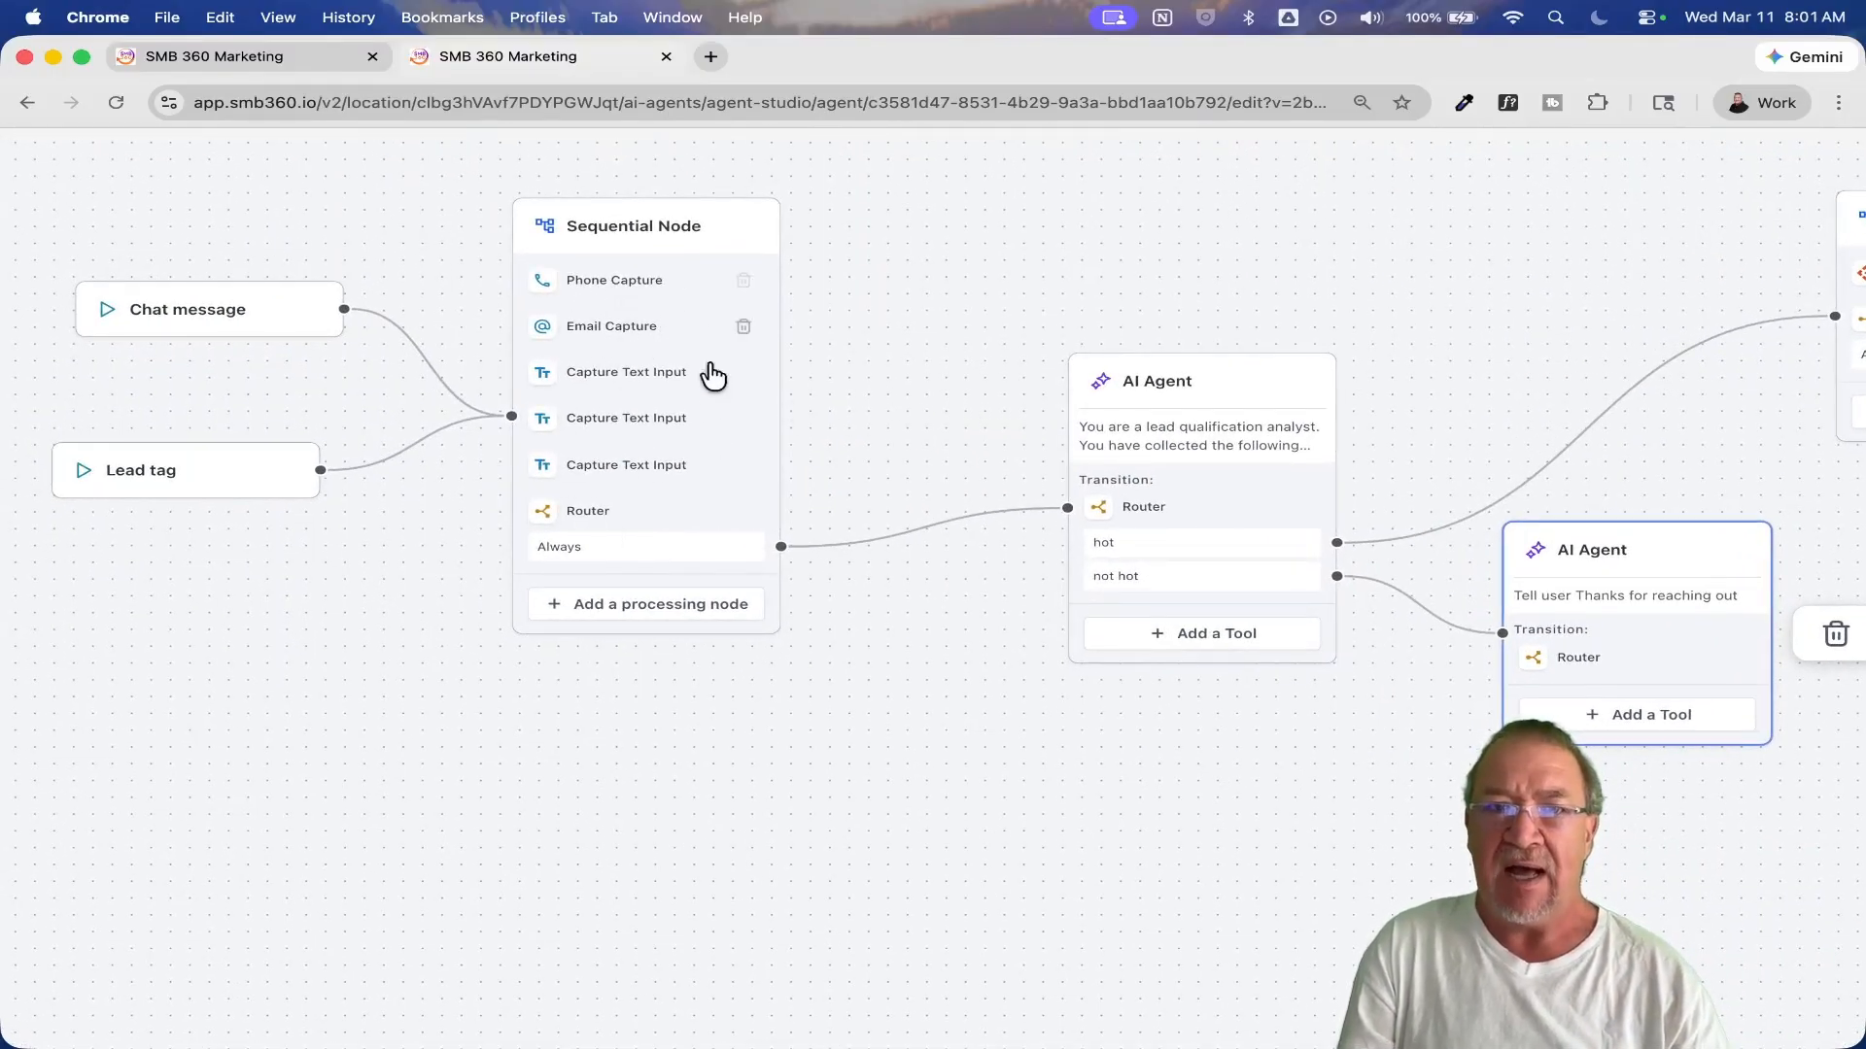
{"action": "left_click_drag", "start_coordinate": [1116, 295], "coordinate": [388, 353]}
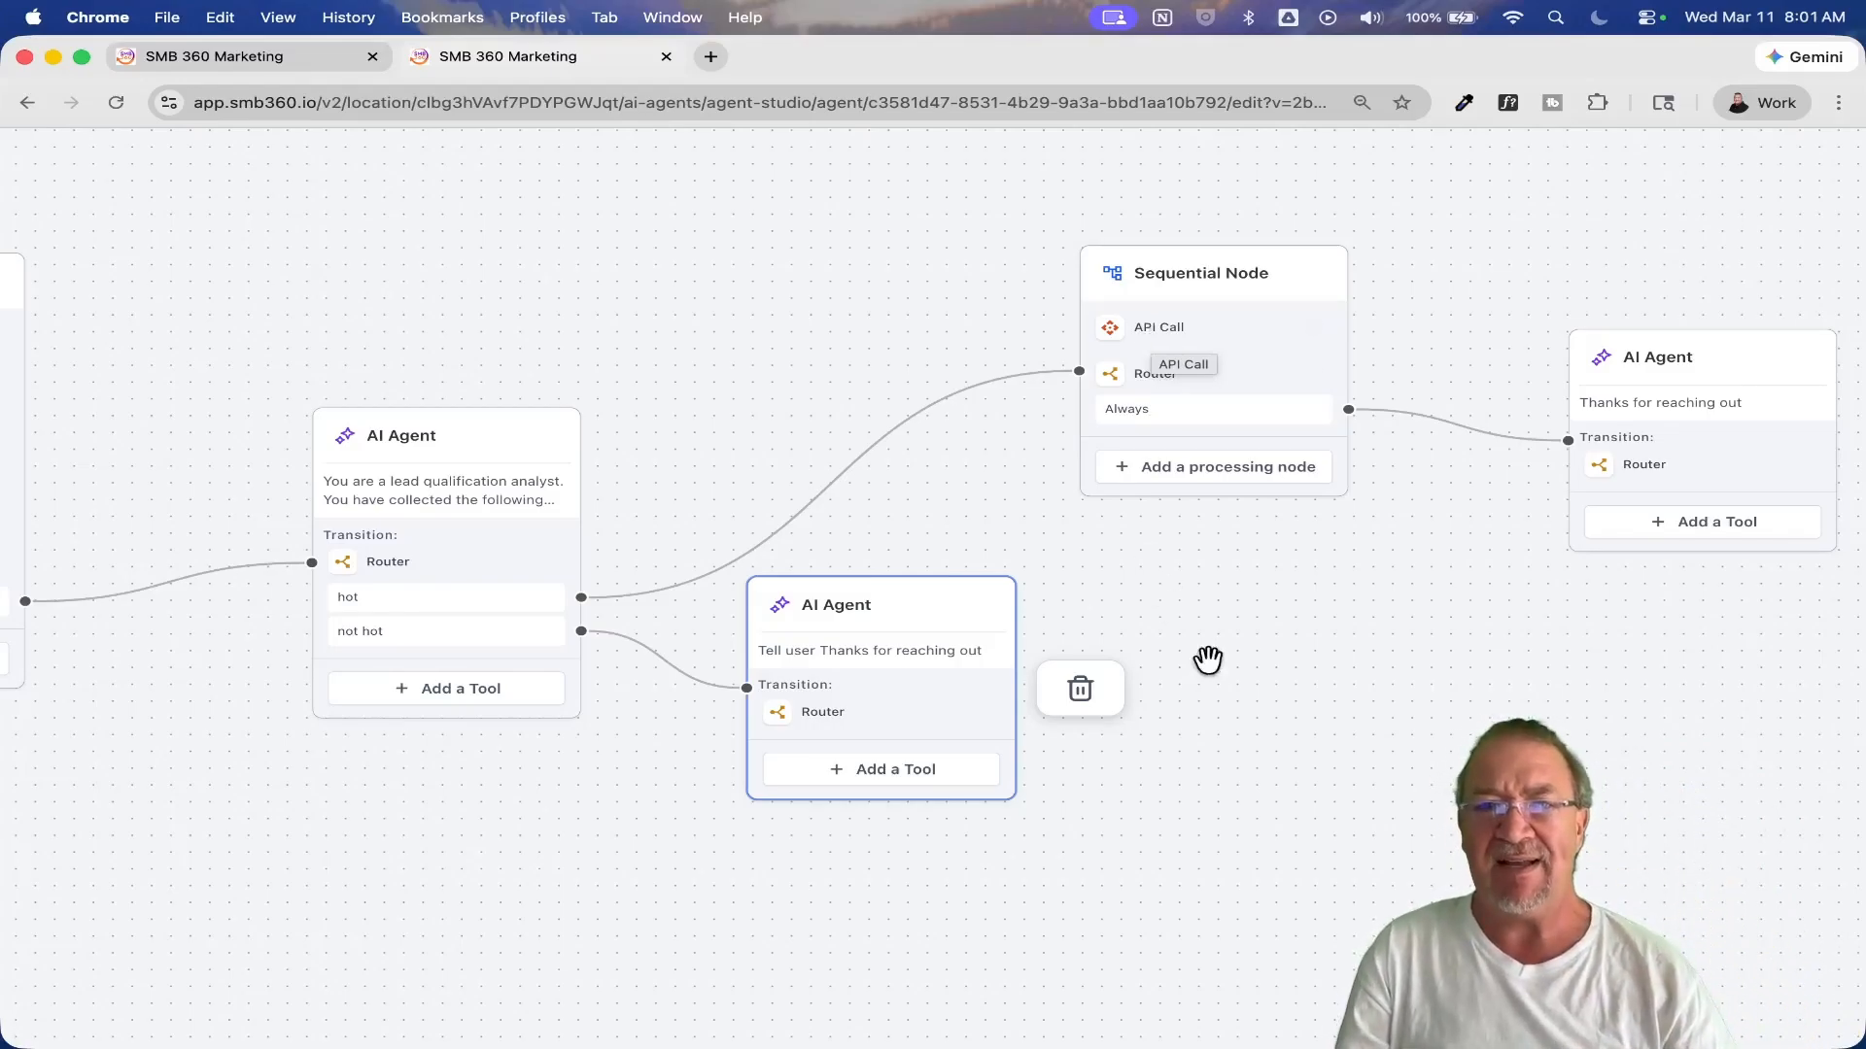
{"action": "scroll", "coordinate": [875, 500], "scroll_direction": "down", "scroll_amount": 1}
{"action": "scroll", "coordinate": [874, 500], "scroll_direction": "down", "scroll_amount": 3}
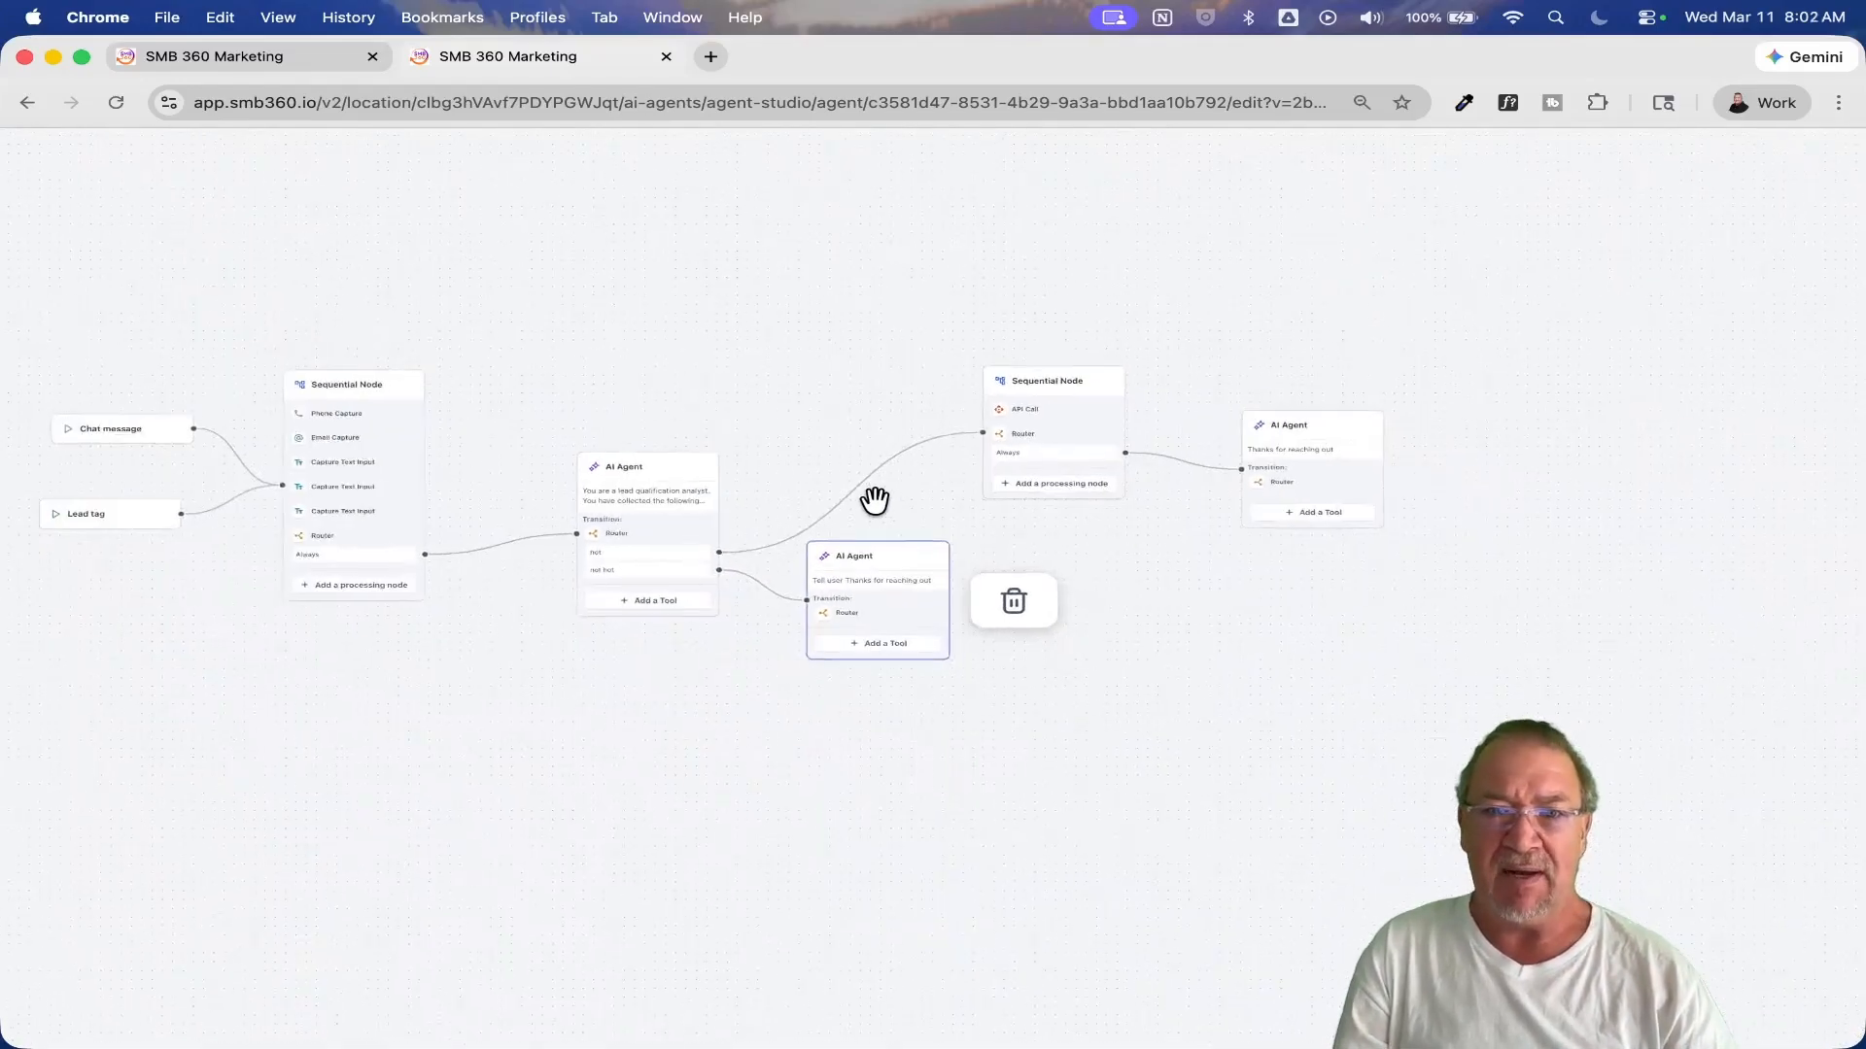
{"action": "left_click", "coordinate": [797, 359]}
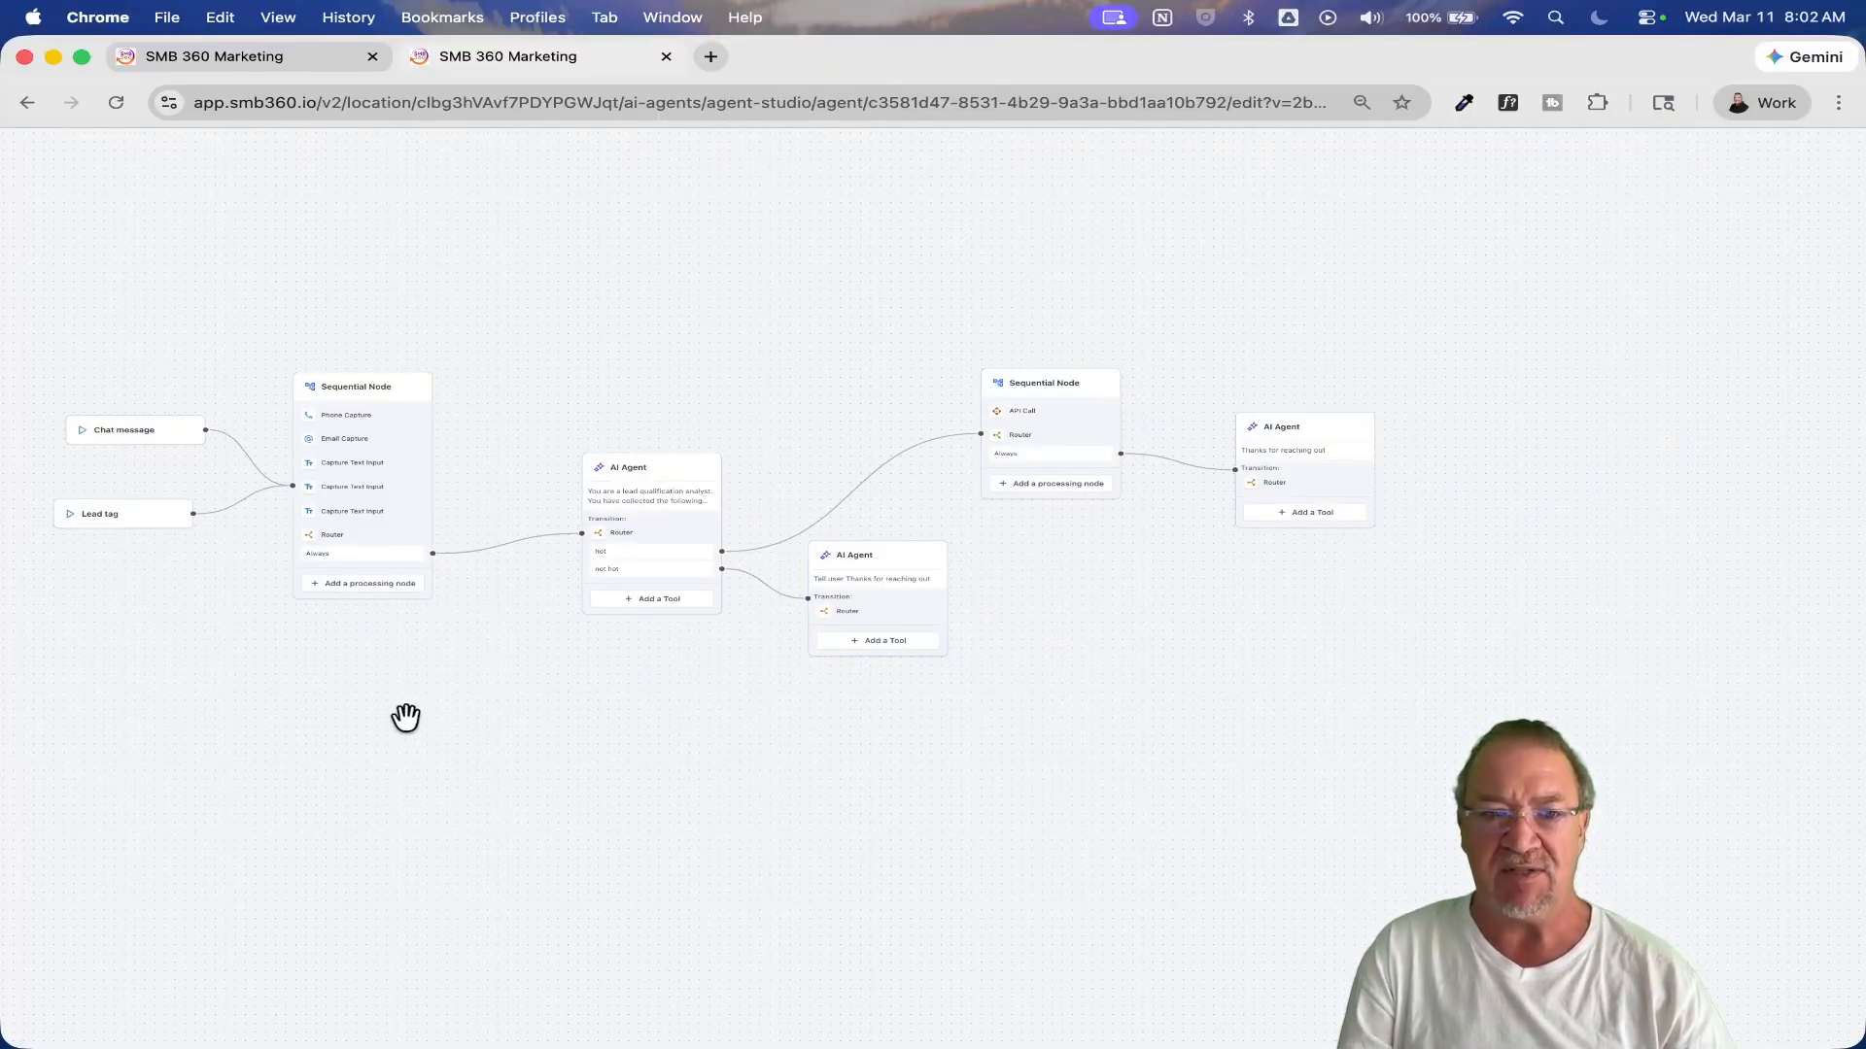
Step: Return to the Agent Studio list and open the "Chat with a Google Sheet (KB)" agent with both of its nodes in view
{"action": "left_click", "coordinate": [27, 104]}
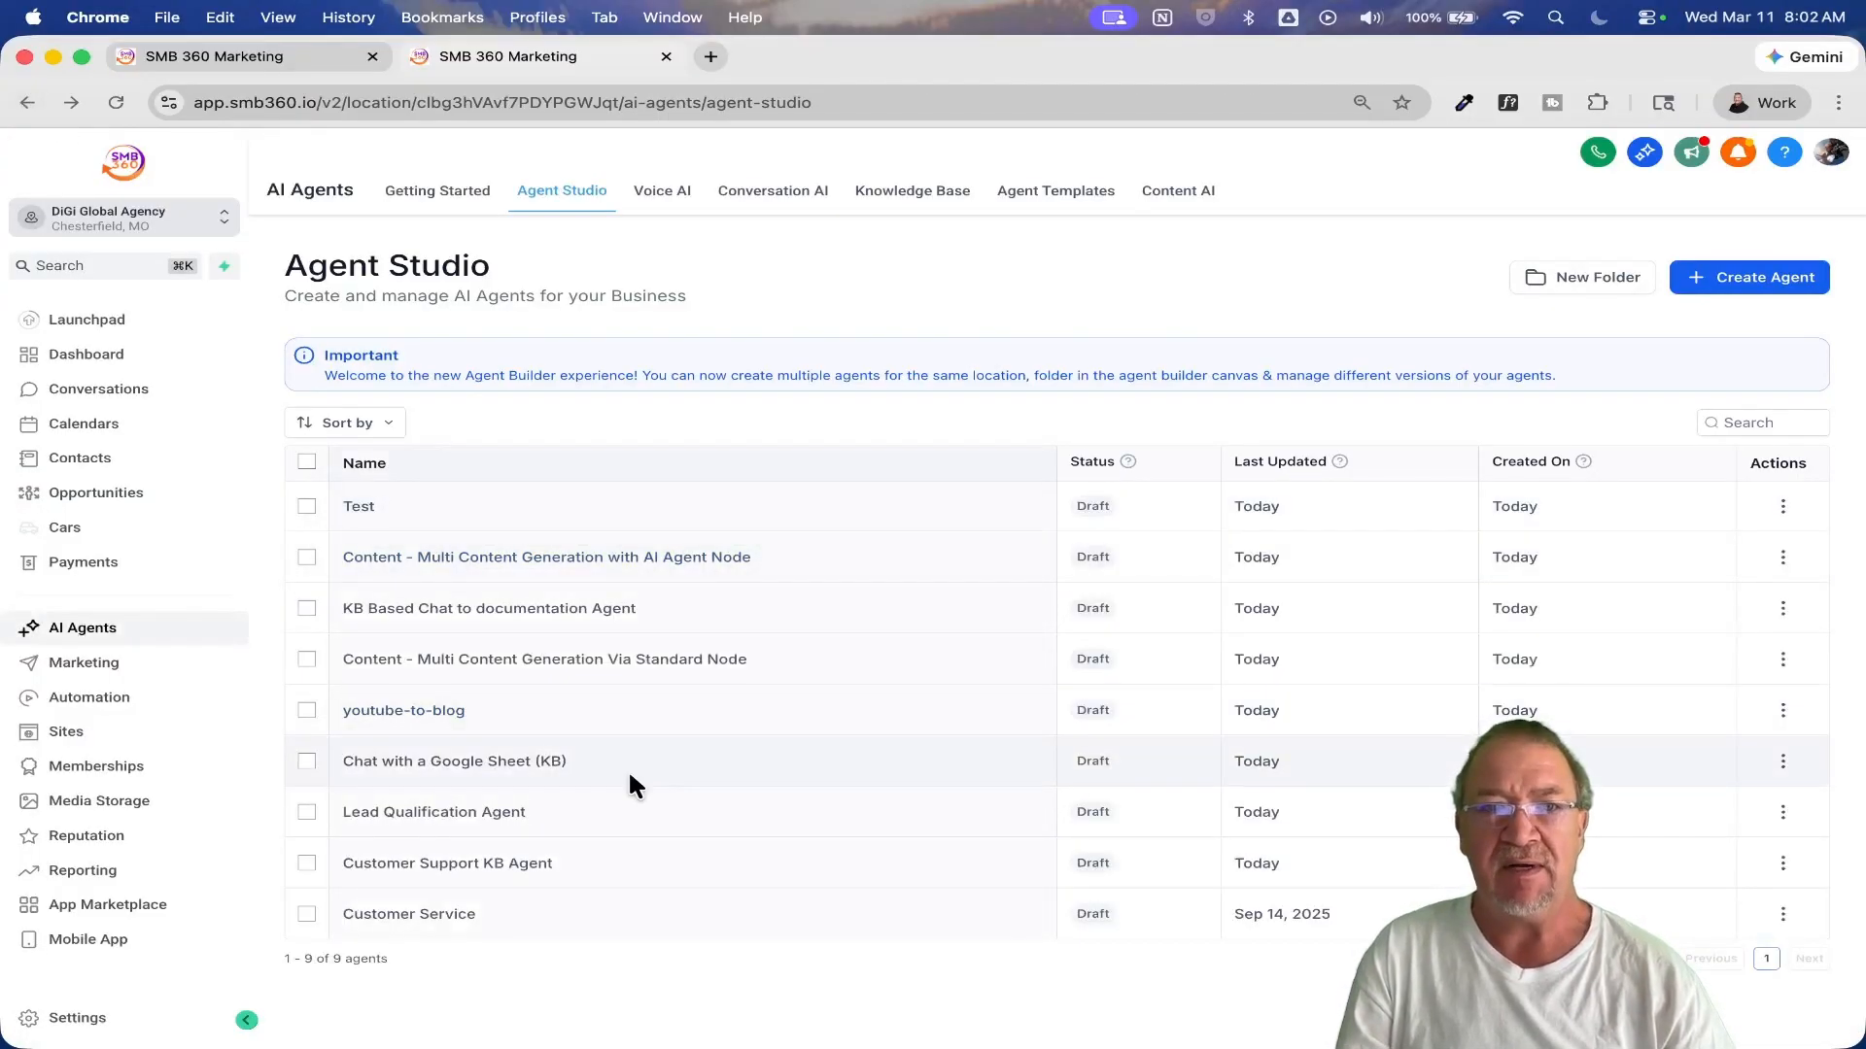
{"action": "left_click", "coordinate": [447, 763]}
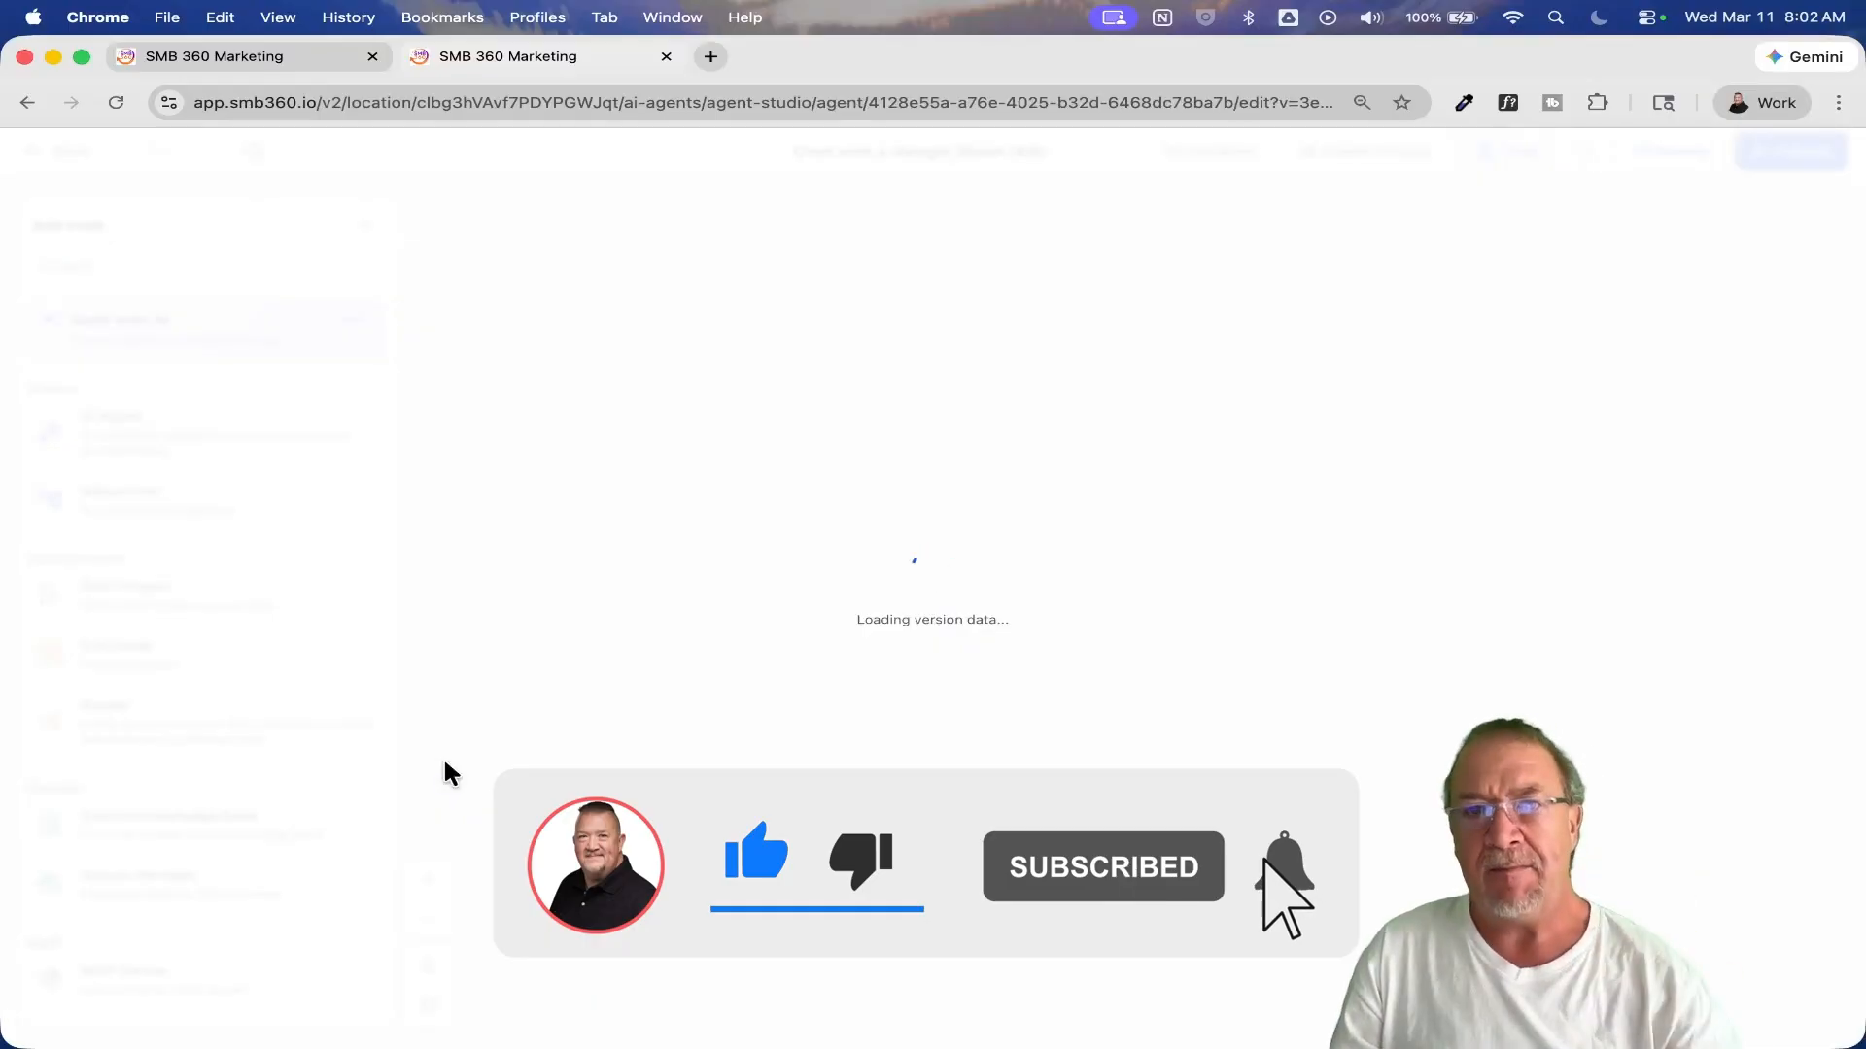
{"action": "scroll", "coordinate": [1108, 670], "scroll_direction": "up", "scroll_amount": 5}
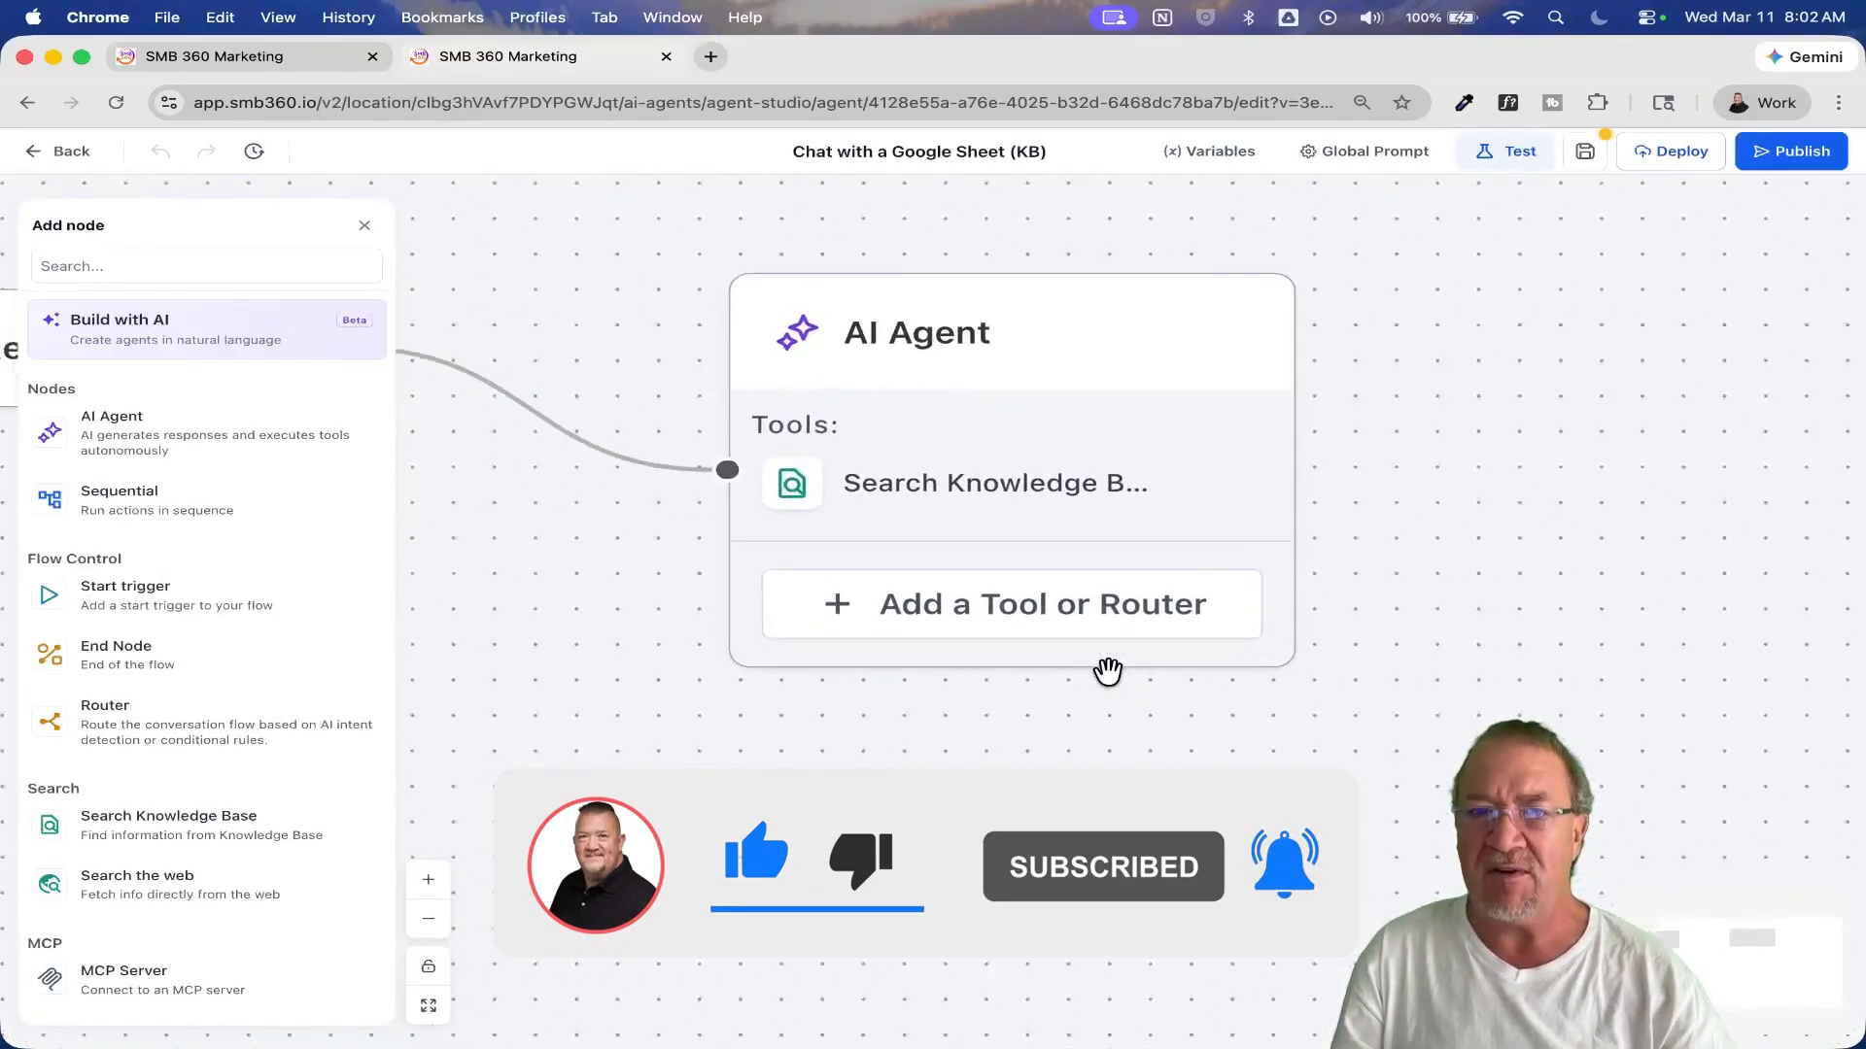
{"action": "left_click_drag", "start_coordinate": [734, 727], "coordinate": [896, 714]}
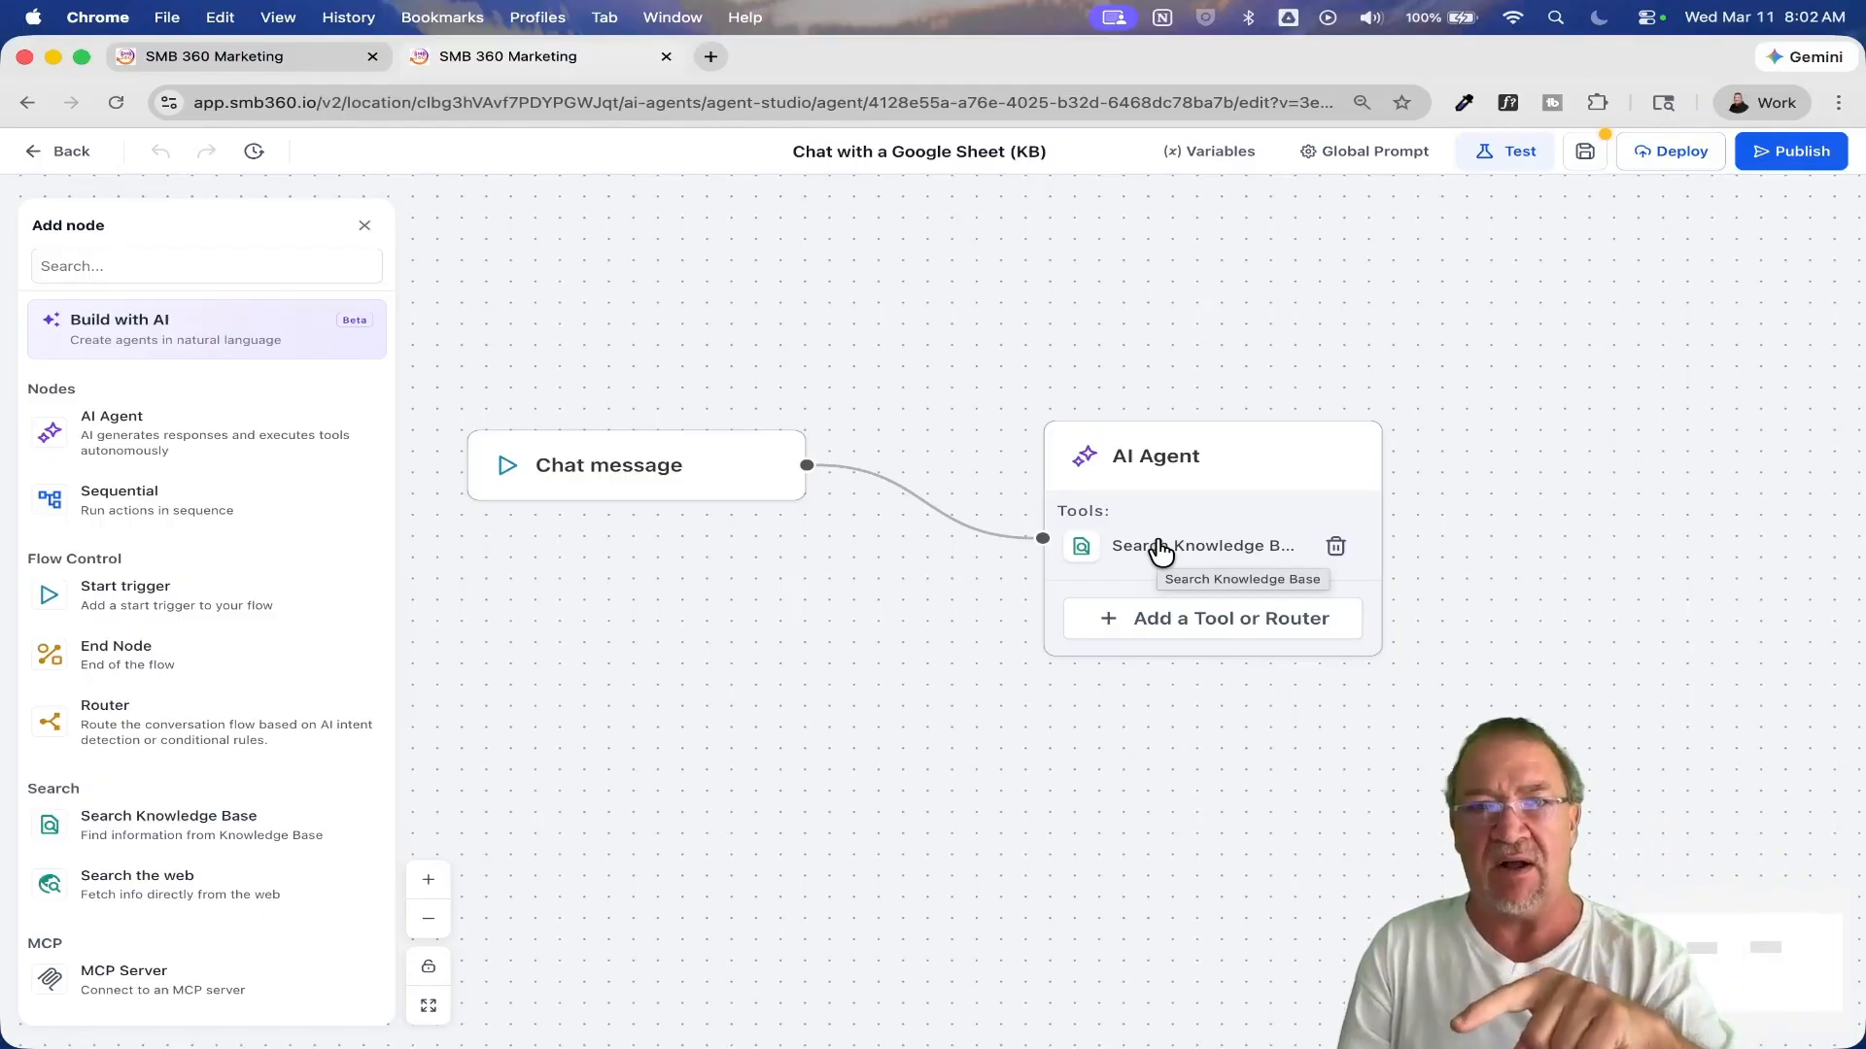
Step: Check the AI Agent node's prompt, model, mode and tool settings, and close them without saving
{"action": "left_click", "coordinate": [1222, 455]}
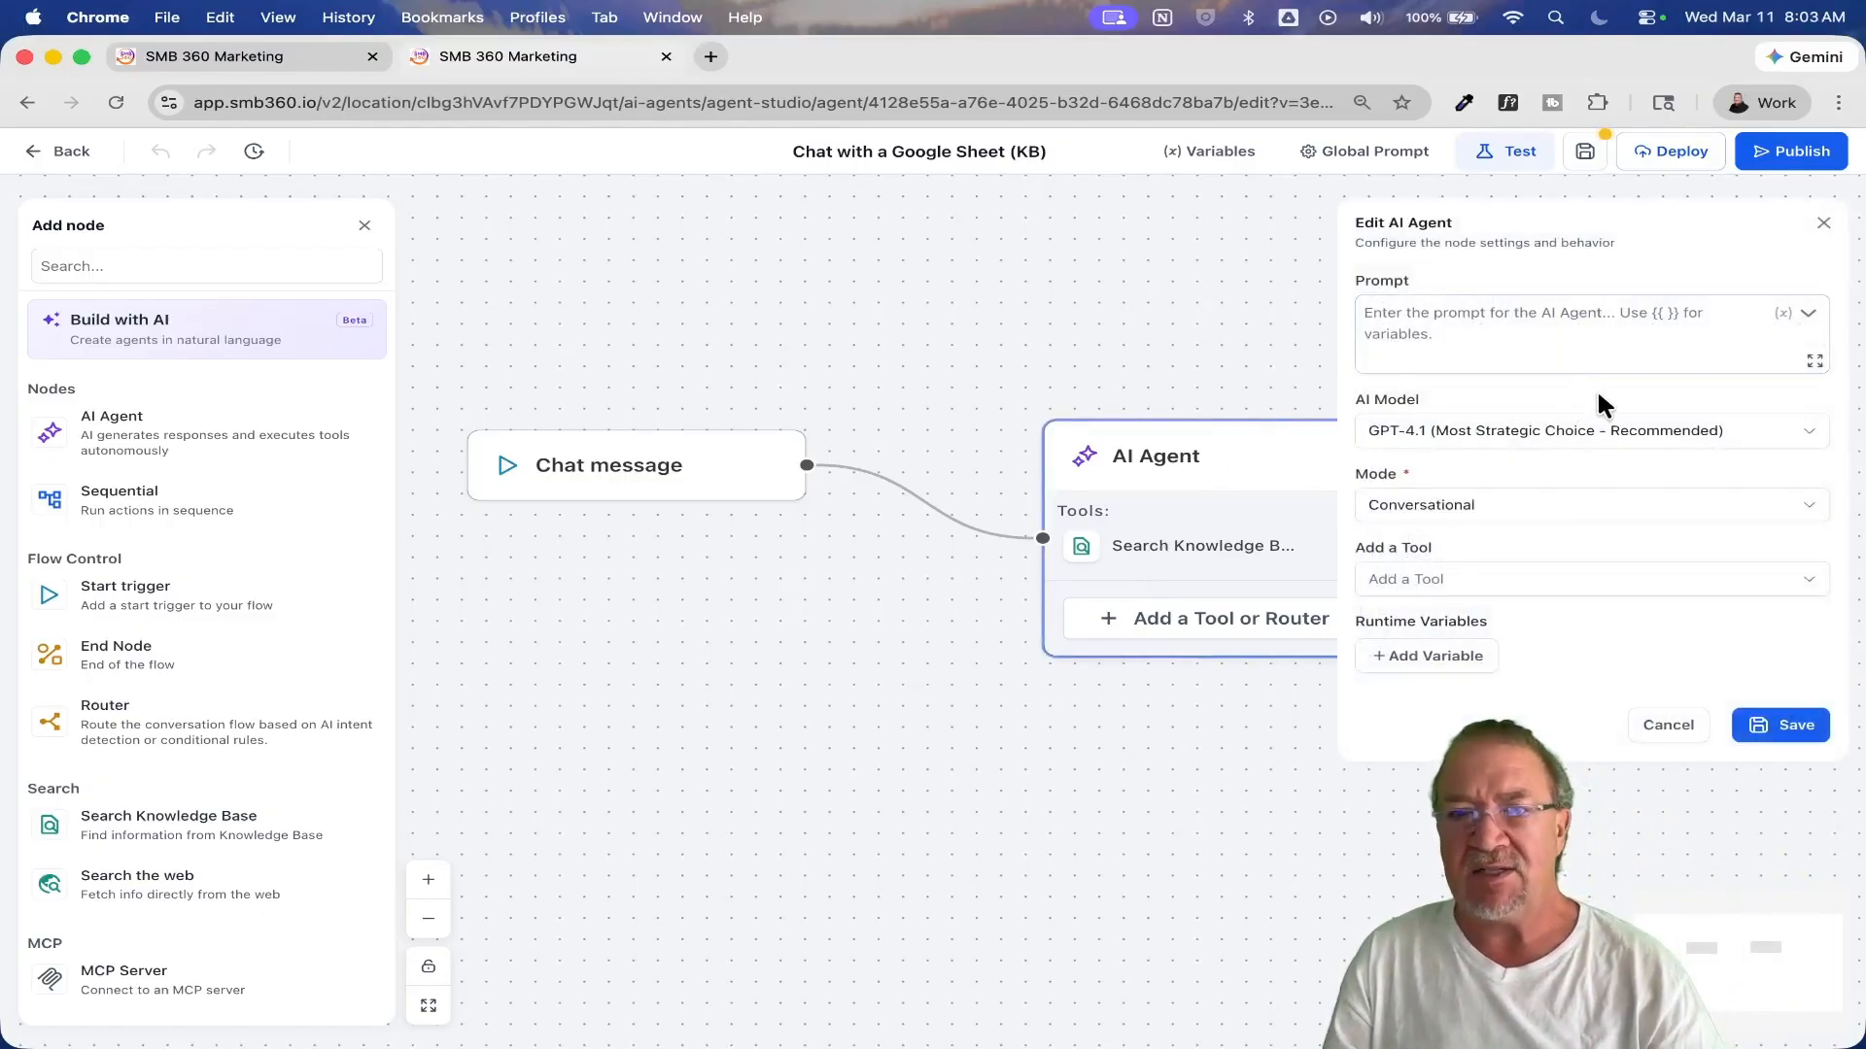
{"action": "left_click", "coordinate": [1430, 567]}
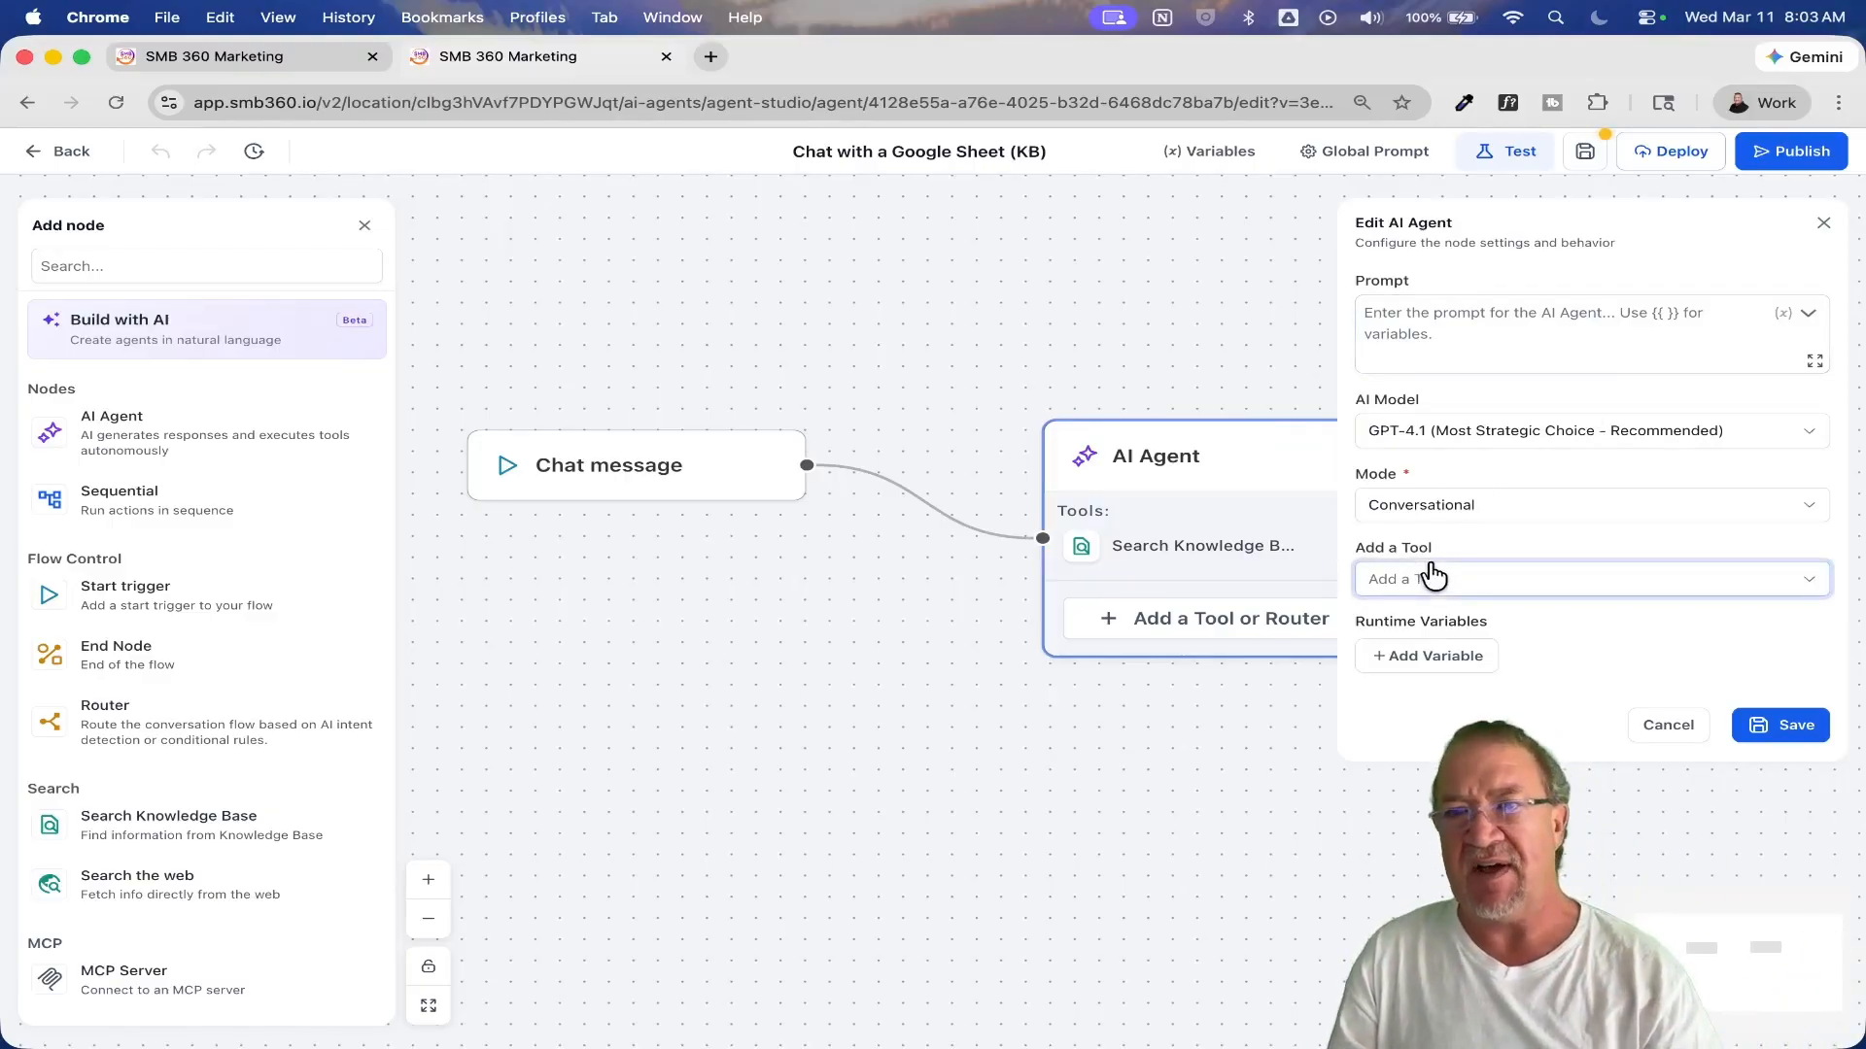
{"action": "left_click", "coordinate": [1665, 736]}
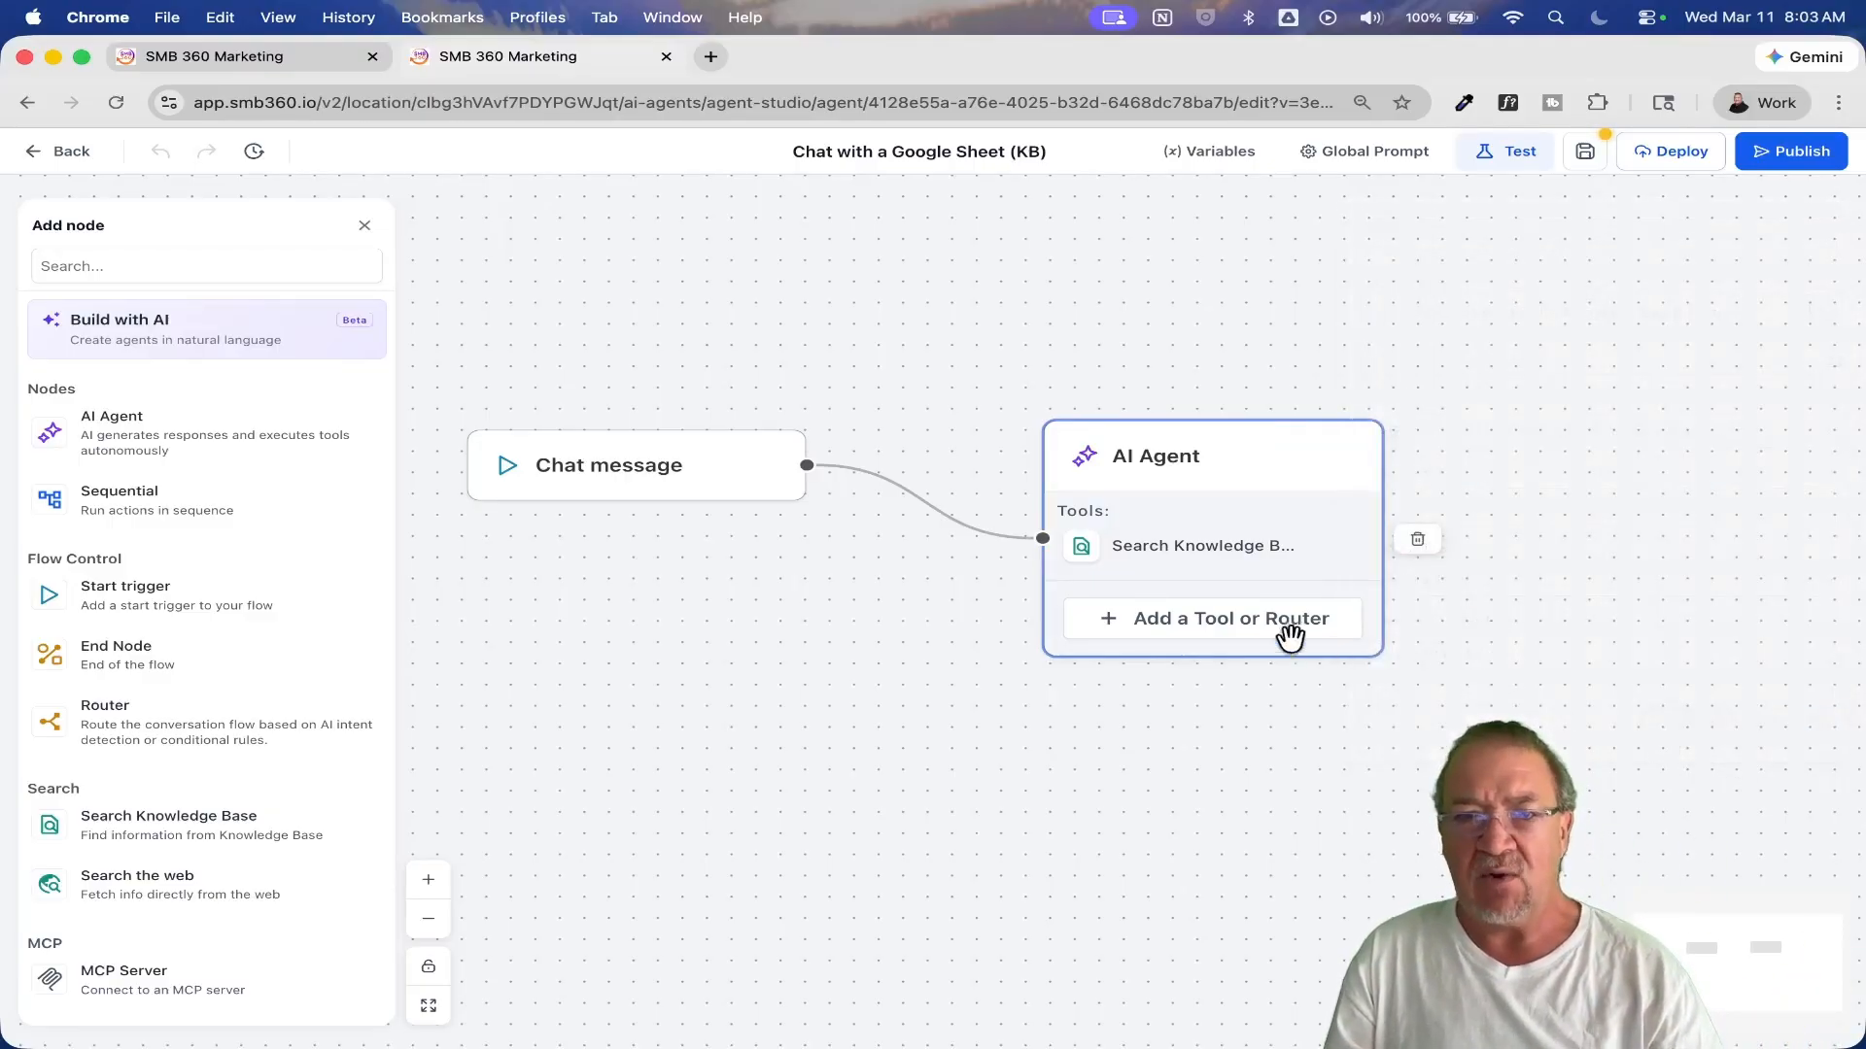
Step: Open the AI Agent's Search Knowledge Base tool, enlarge its Instructions field, and read the instructions from Core Lead Details through createdAt
{"action": "left_click", "coordinate": [1170, 557]}
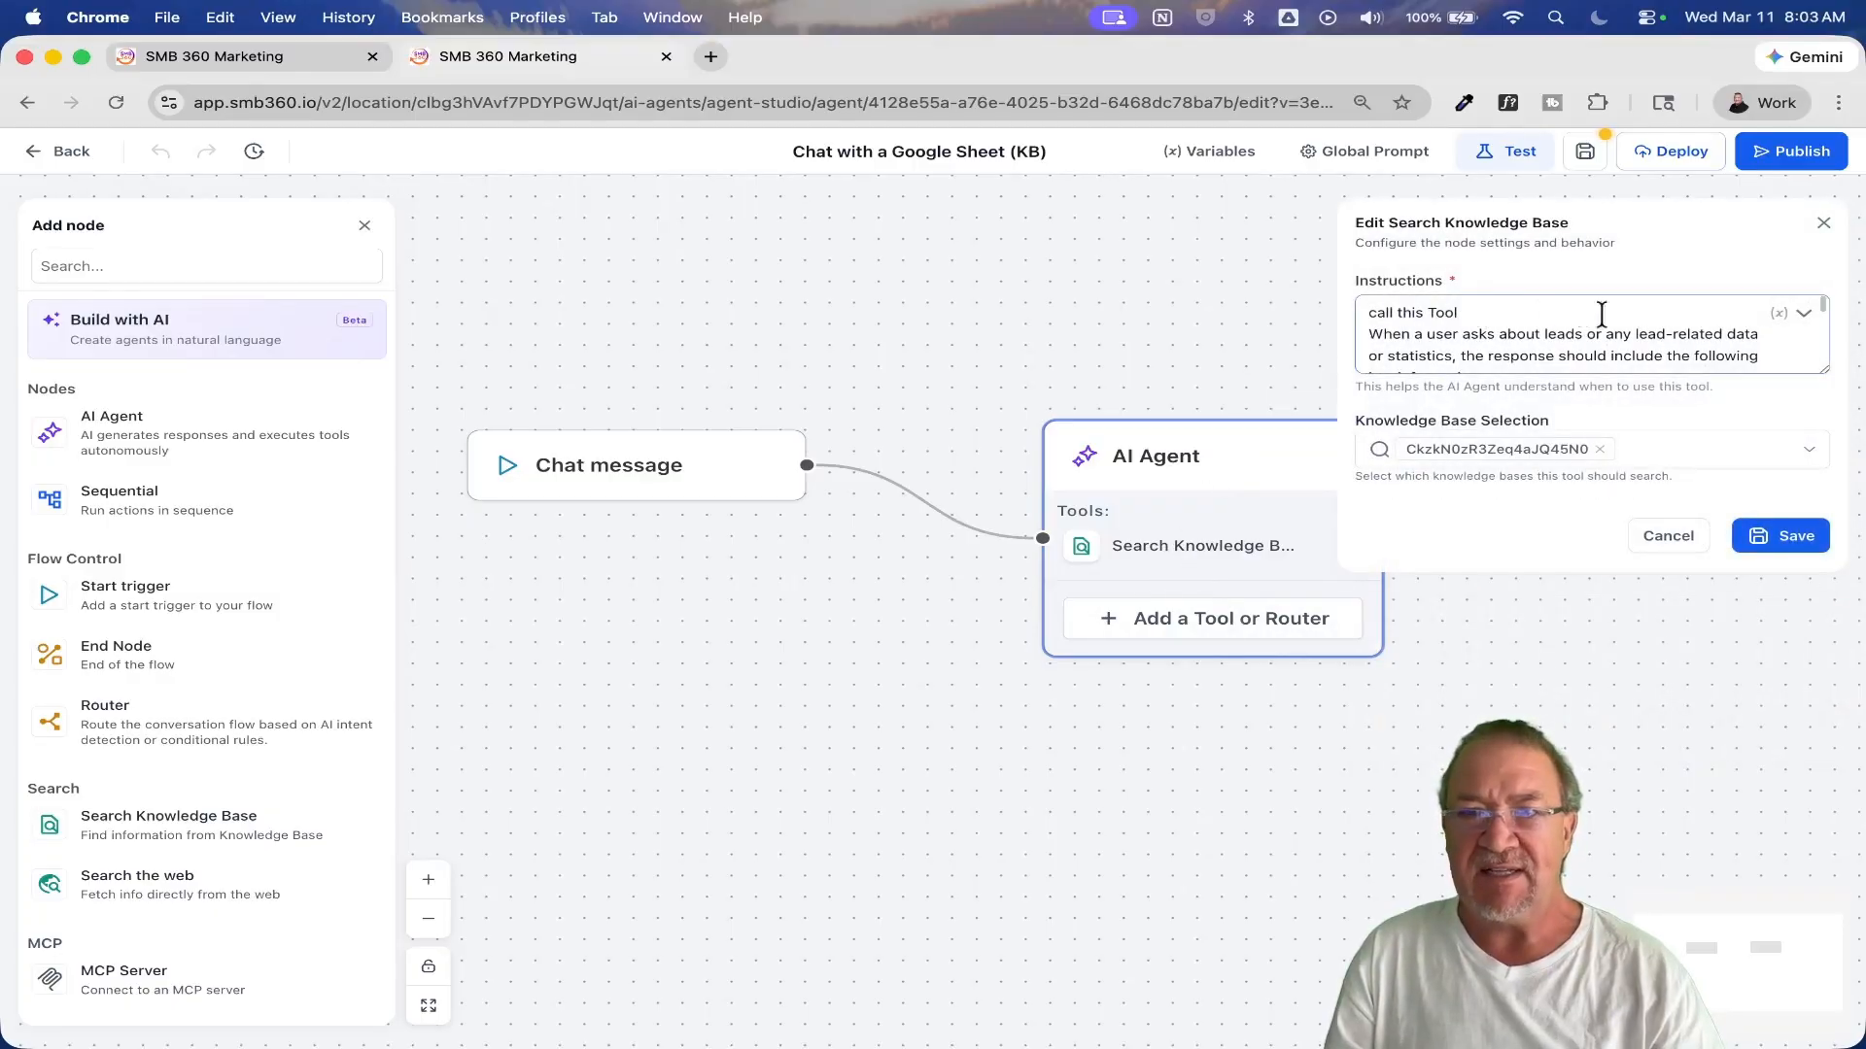
{"action": "left_click_drag", "start_coordinate": [1822, 370], "coordinate": [1831, 777]}
{"action": "scroll", "coordinate": [1604, 393], "scroll_direction": "up", "scroll_amount": 5}
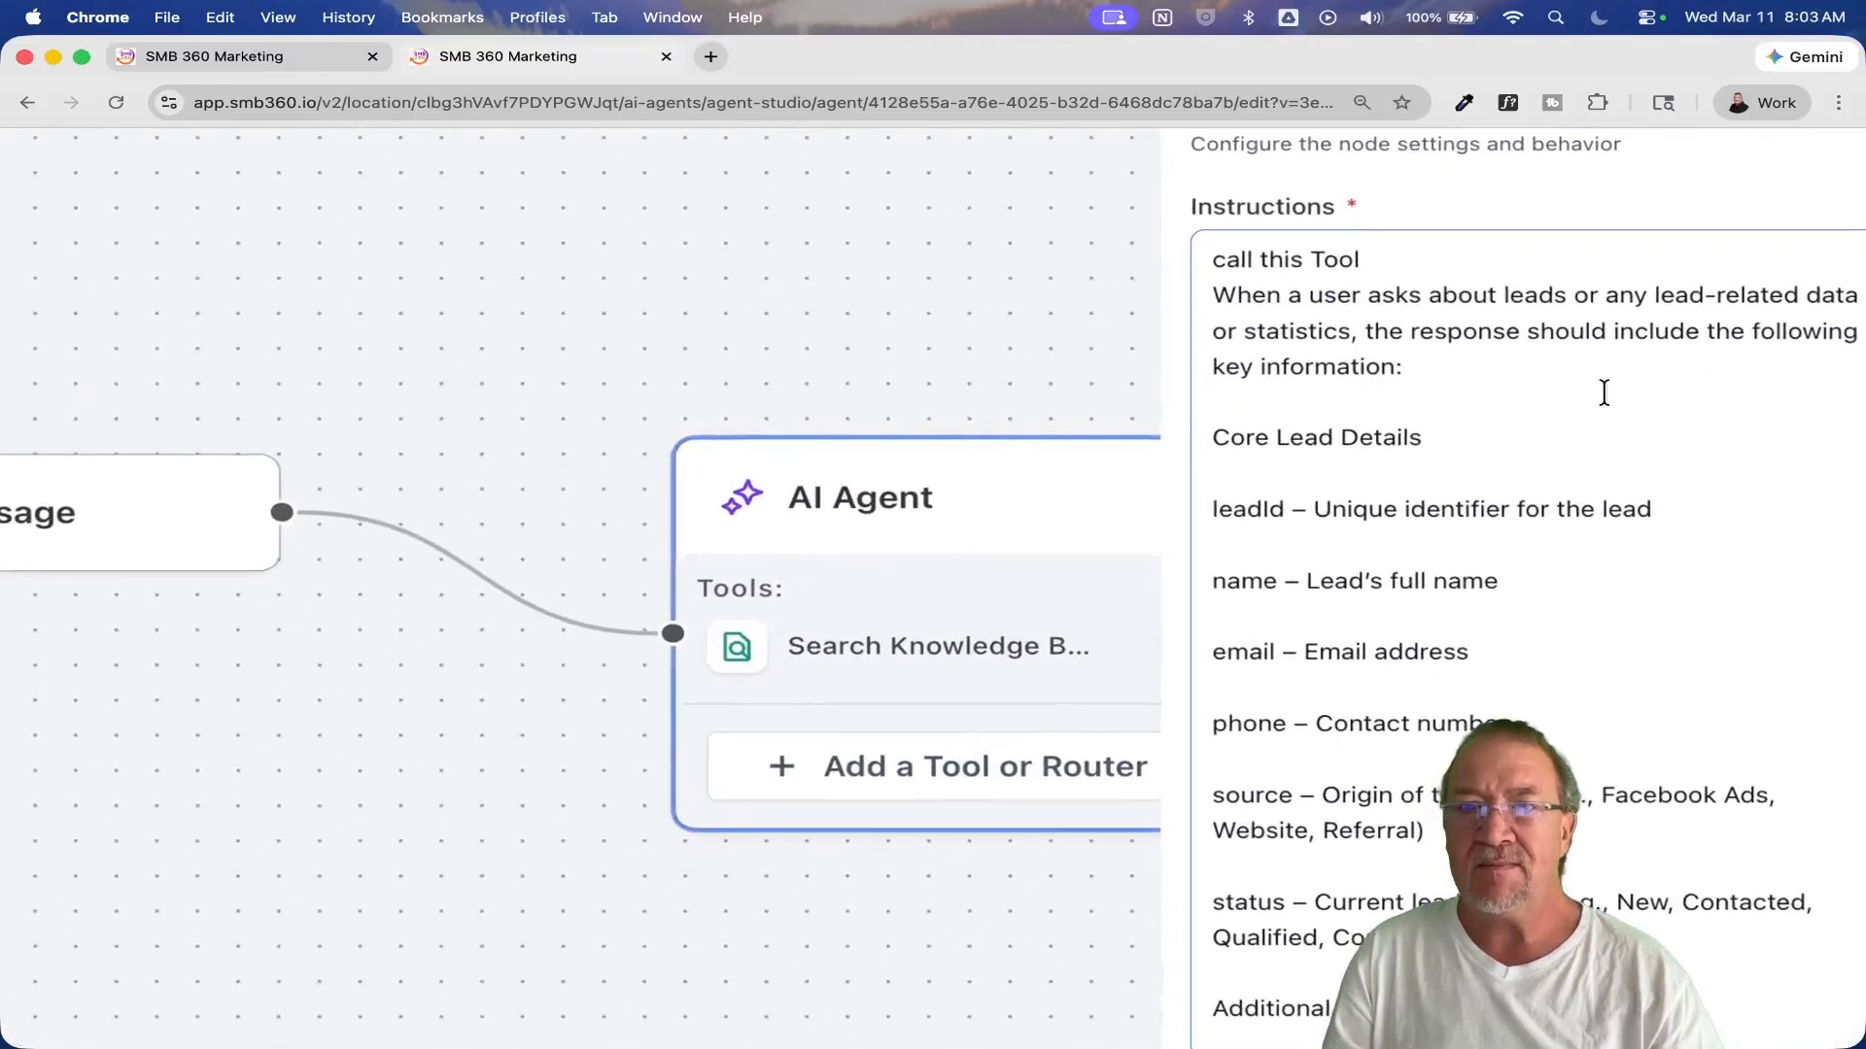
{"action": "scroll", "coordinate": [1604, 392], "scroll_direction": "right", "scroll_amount": 2}
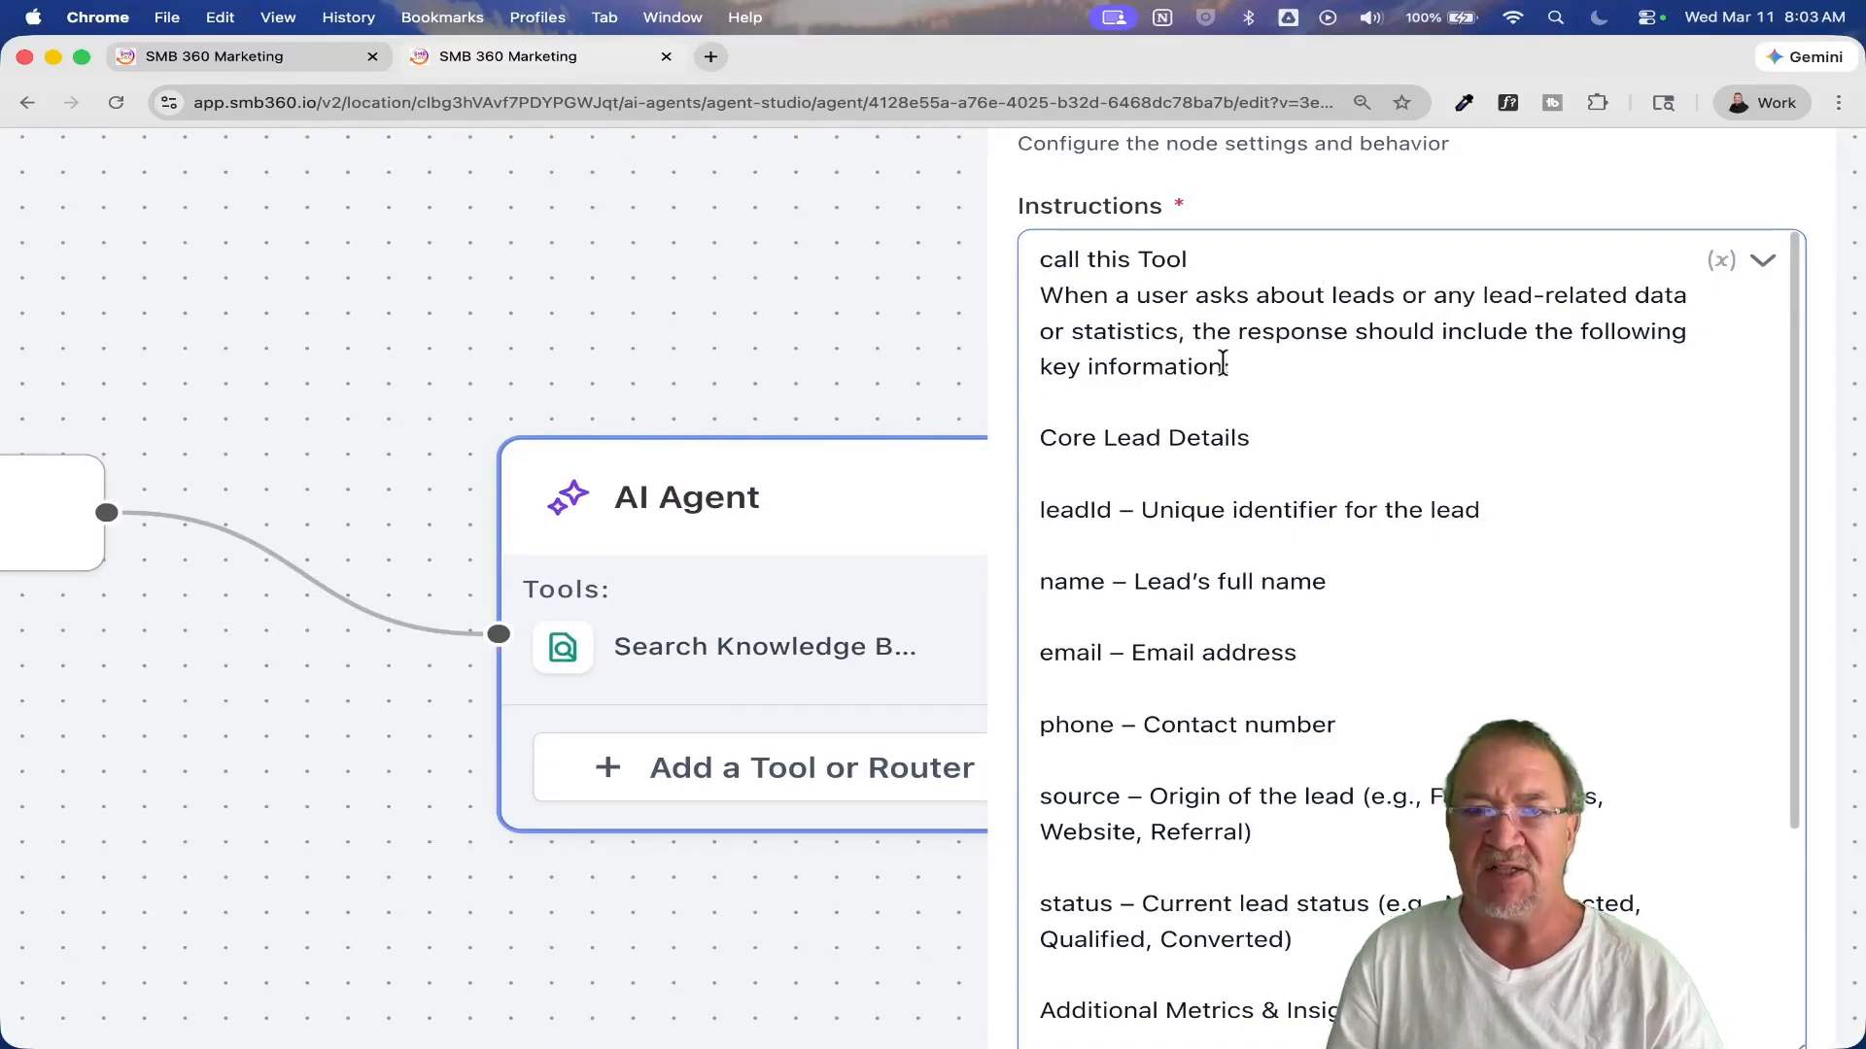
{"action": "scroll", "coordinate": [1268, 489], "scroll_direction": "down", "scroll_amount": 1}
{"action": "scroll", "coordinate": [1268, 490], "scroll_direction": "down", "scroll_amount": 1}
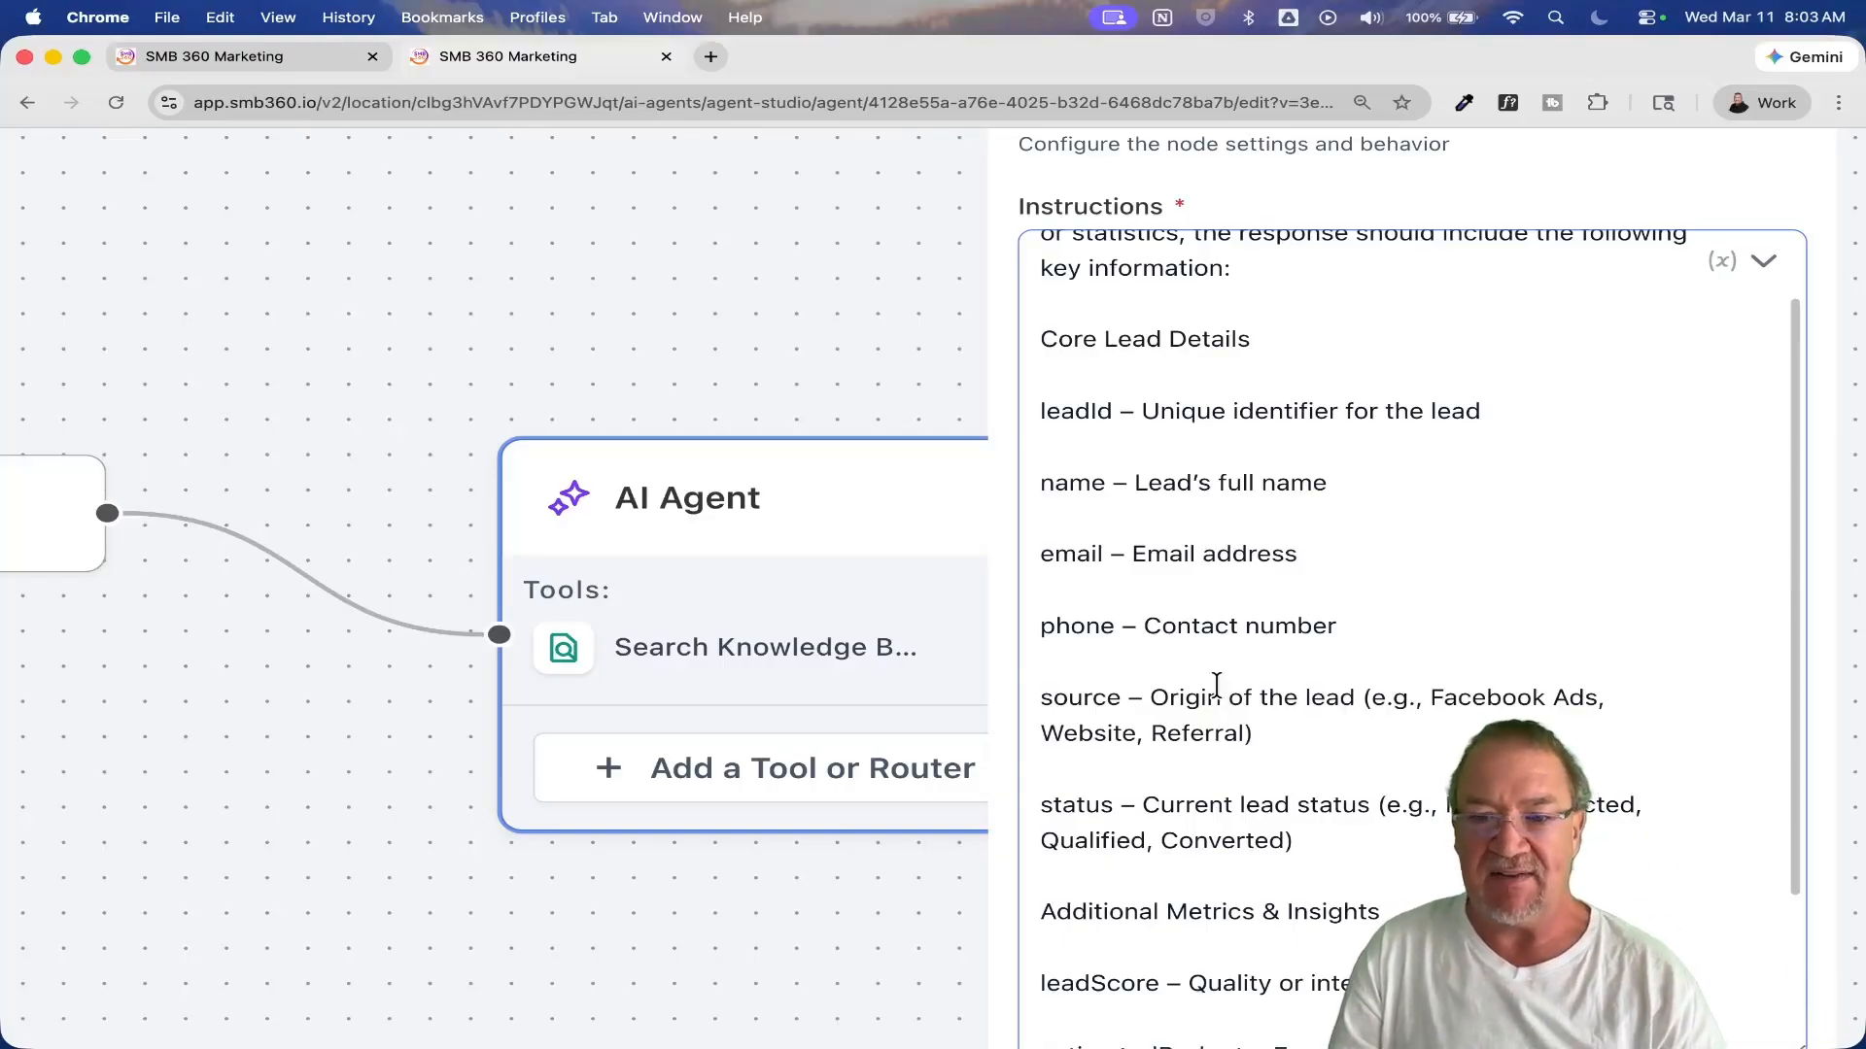
{"action": "scroll", "coordinate": [1216, 685], "scroll_direction": "down", "scroll_amount": 5}
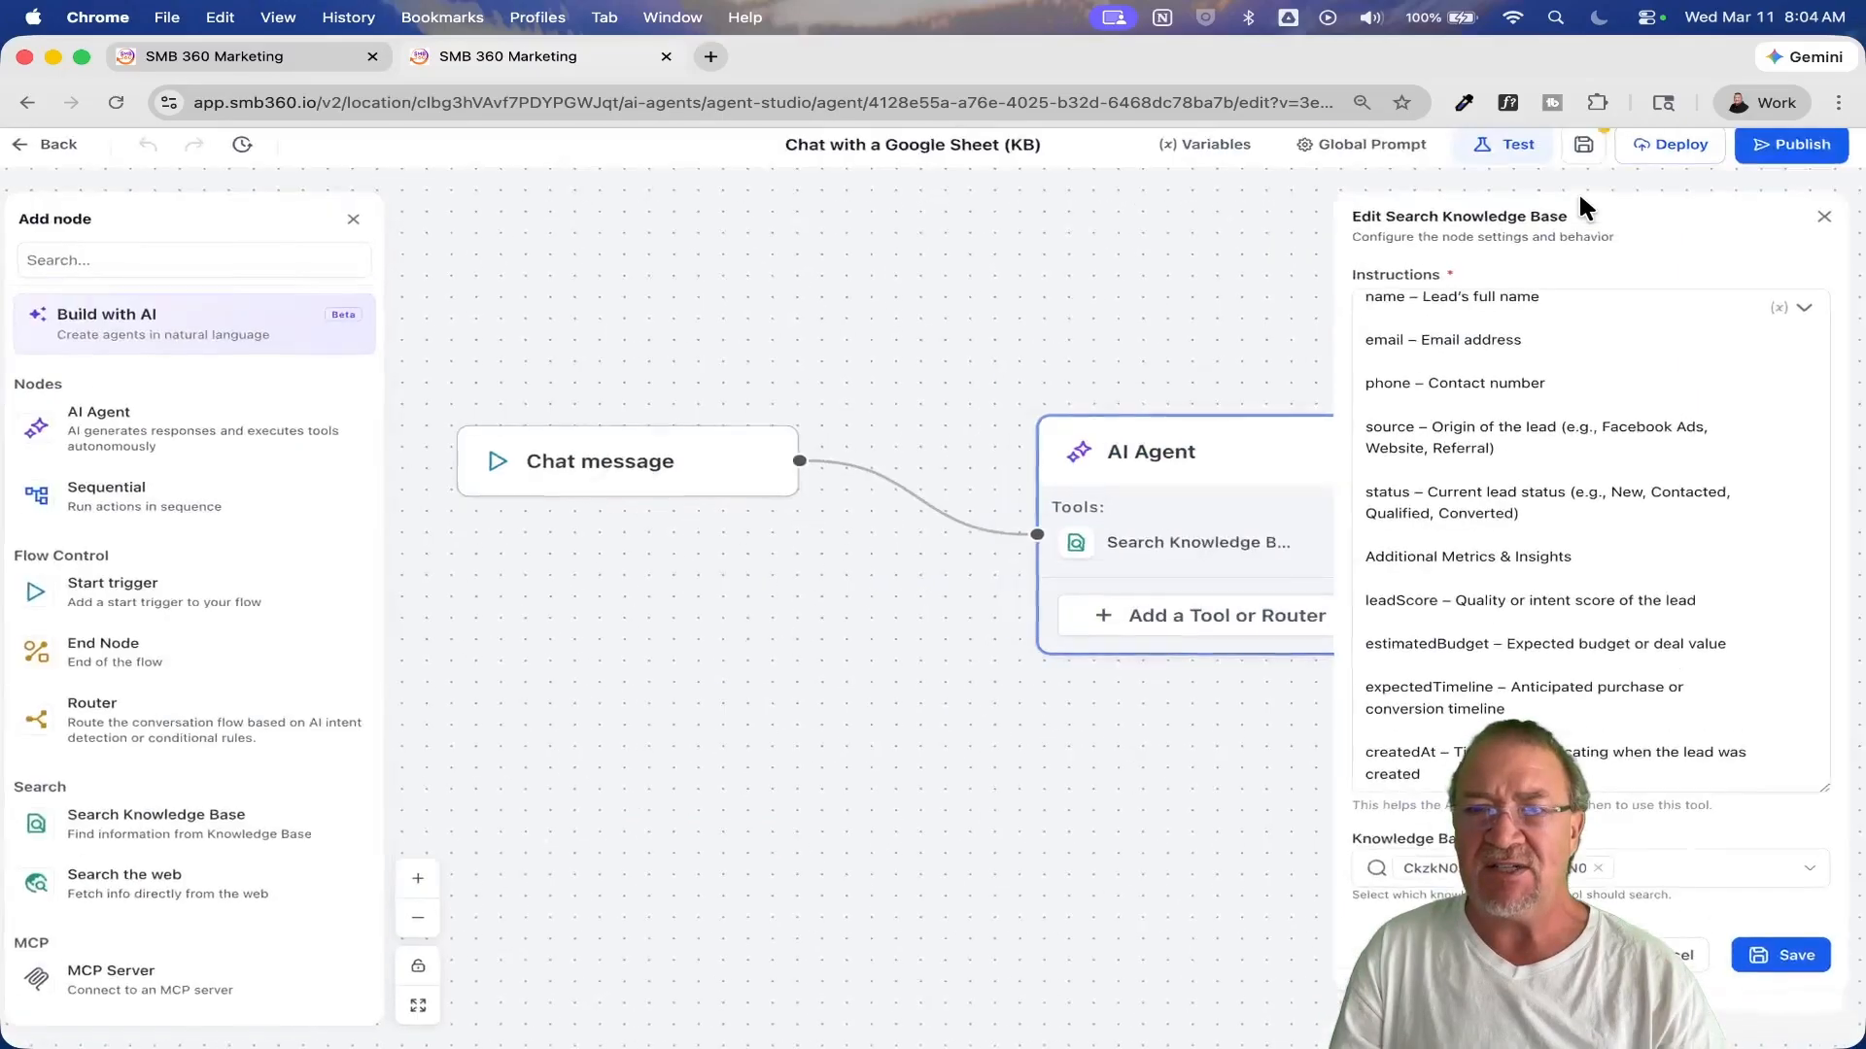
Step: Leave the Google Sheet agent with its changes discarded, and open the "youtube-to-blog" agent from the Agent Studio list
{"action": "left_click", "coordinate": [1824, 217]}
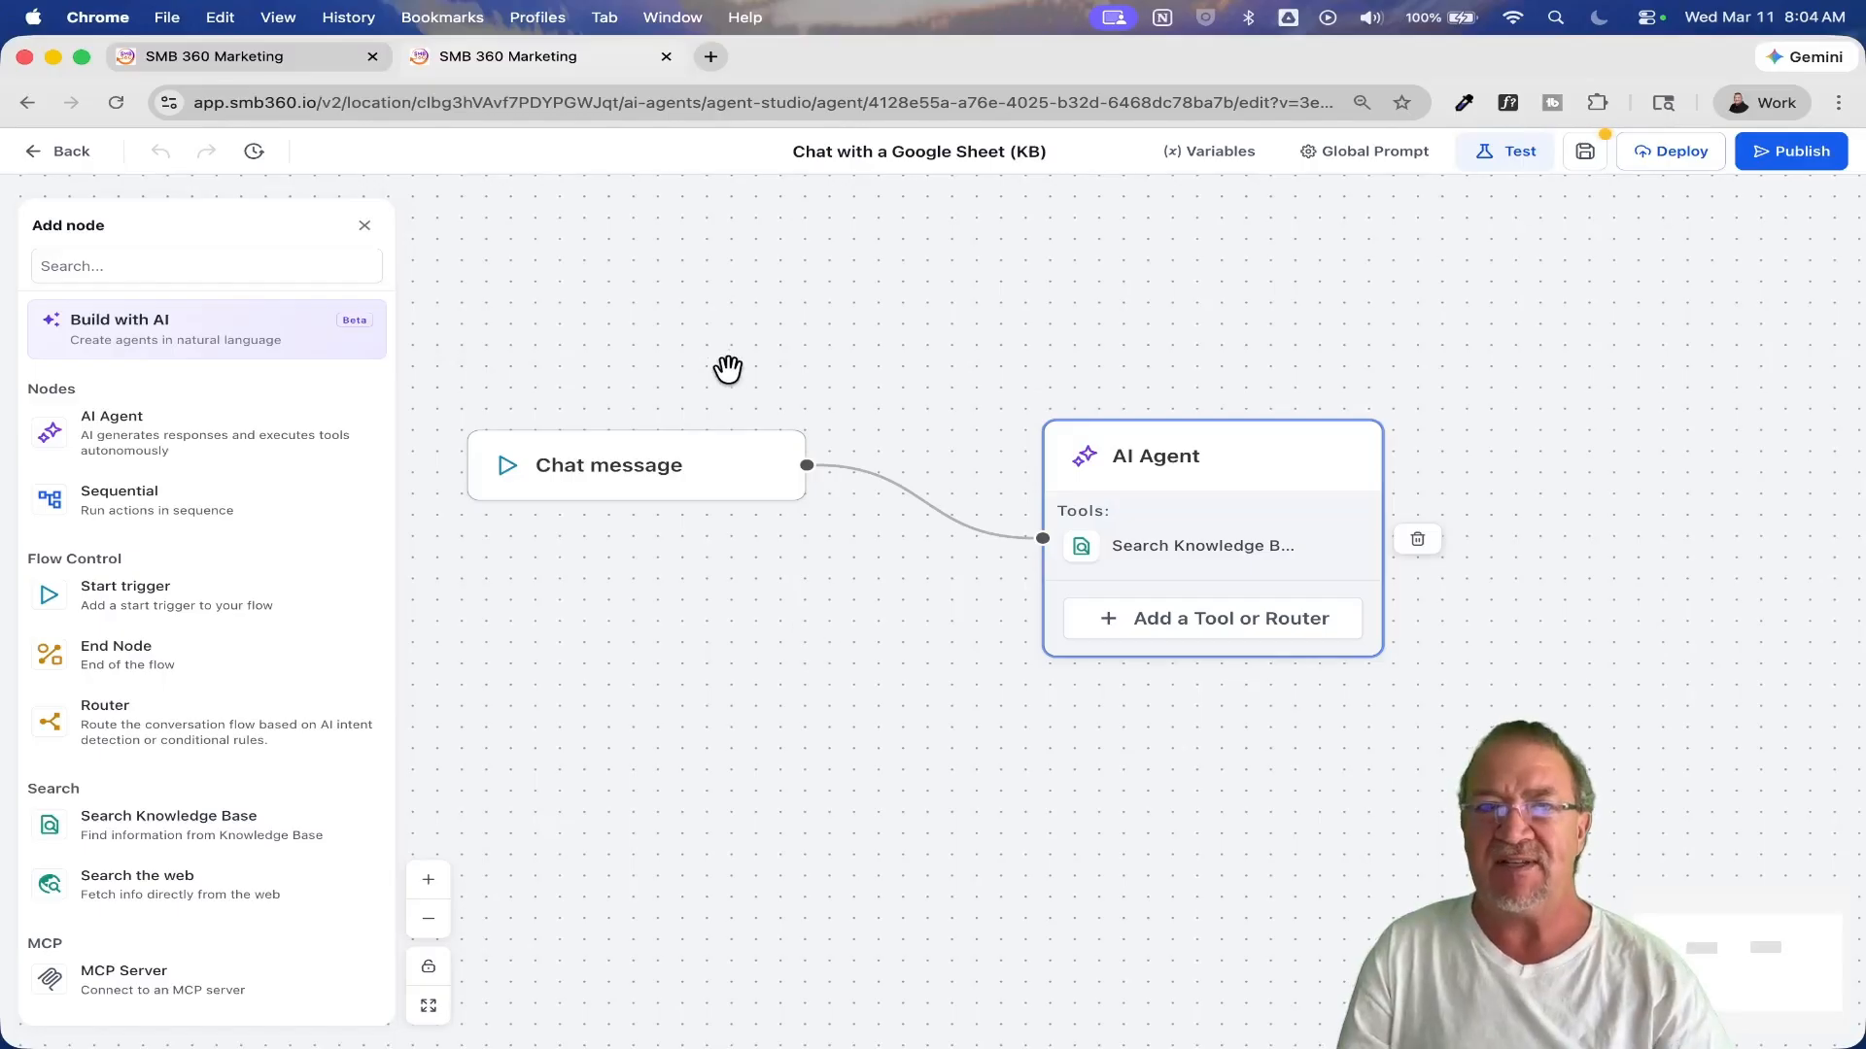
{"action": "left_click", "coordinate": [70, 154]}
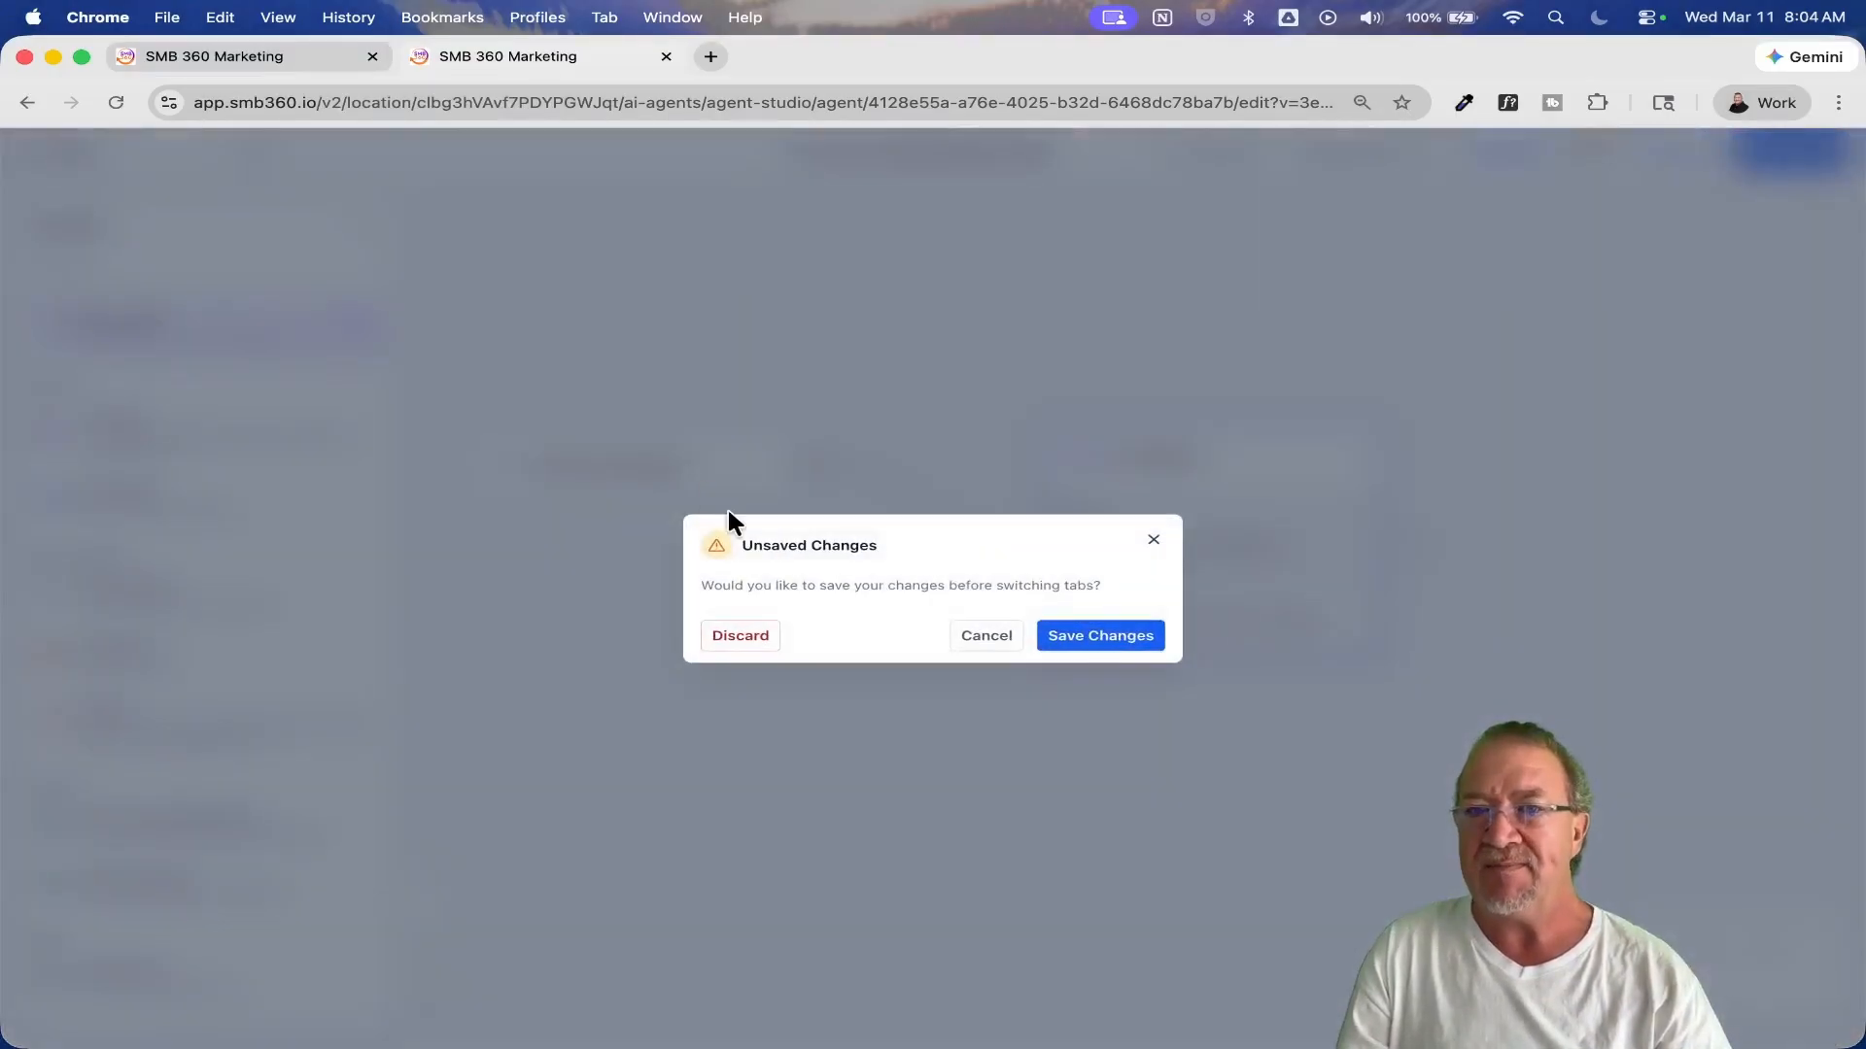
{"action": "left_click", "coordinate": [741, 643]}
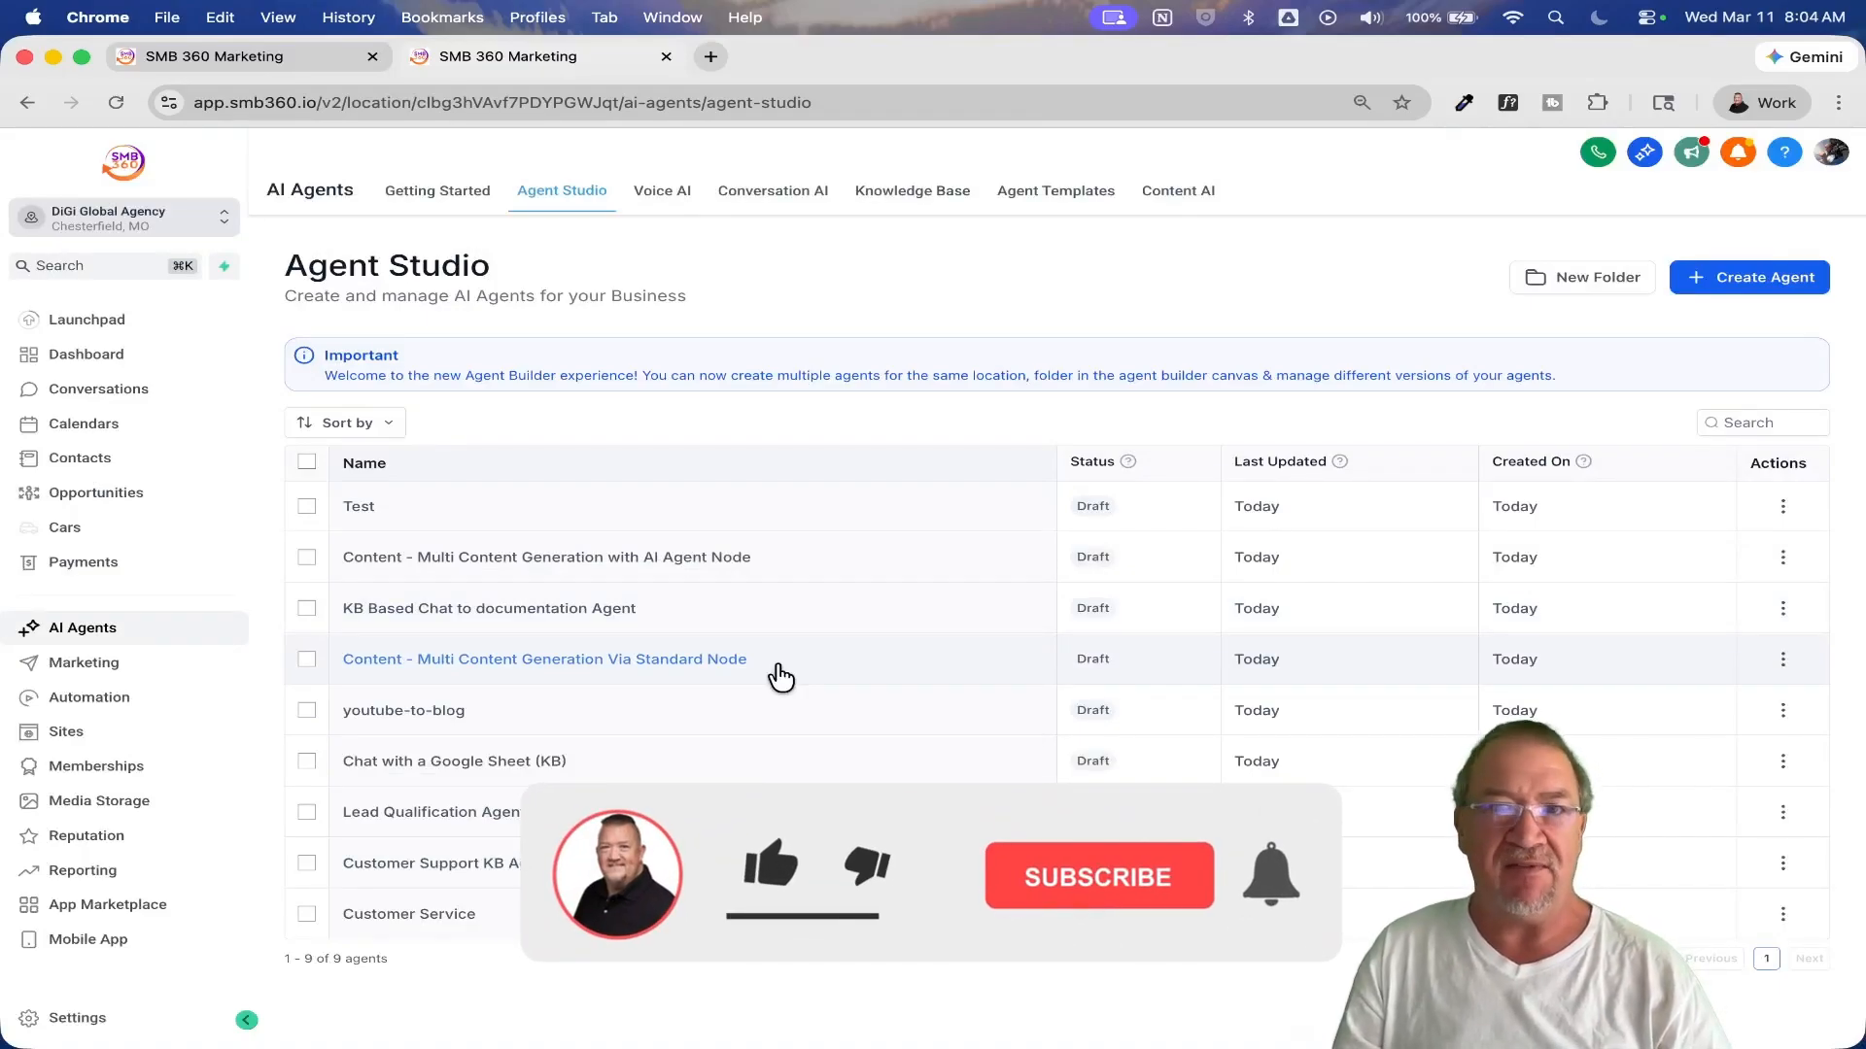
{"action": "left_click", "coordinate": [403, 712]}
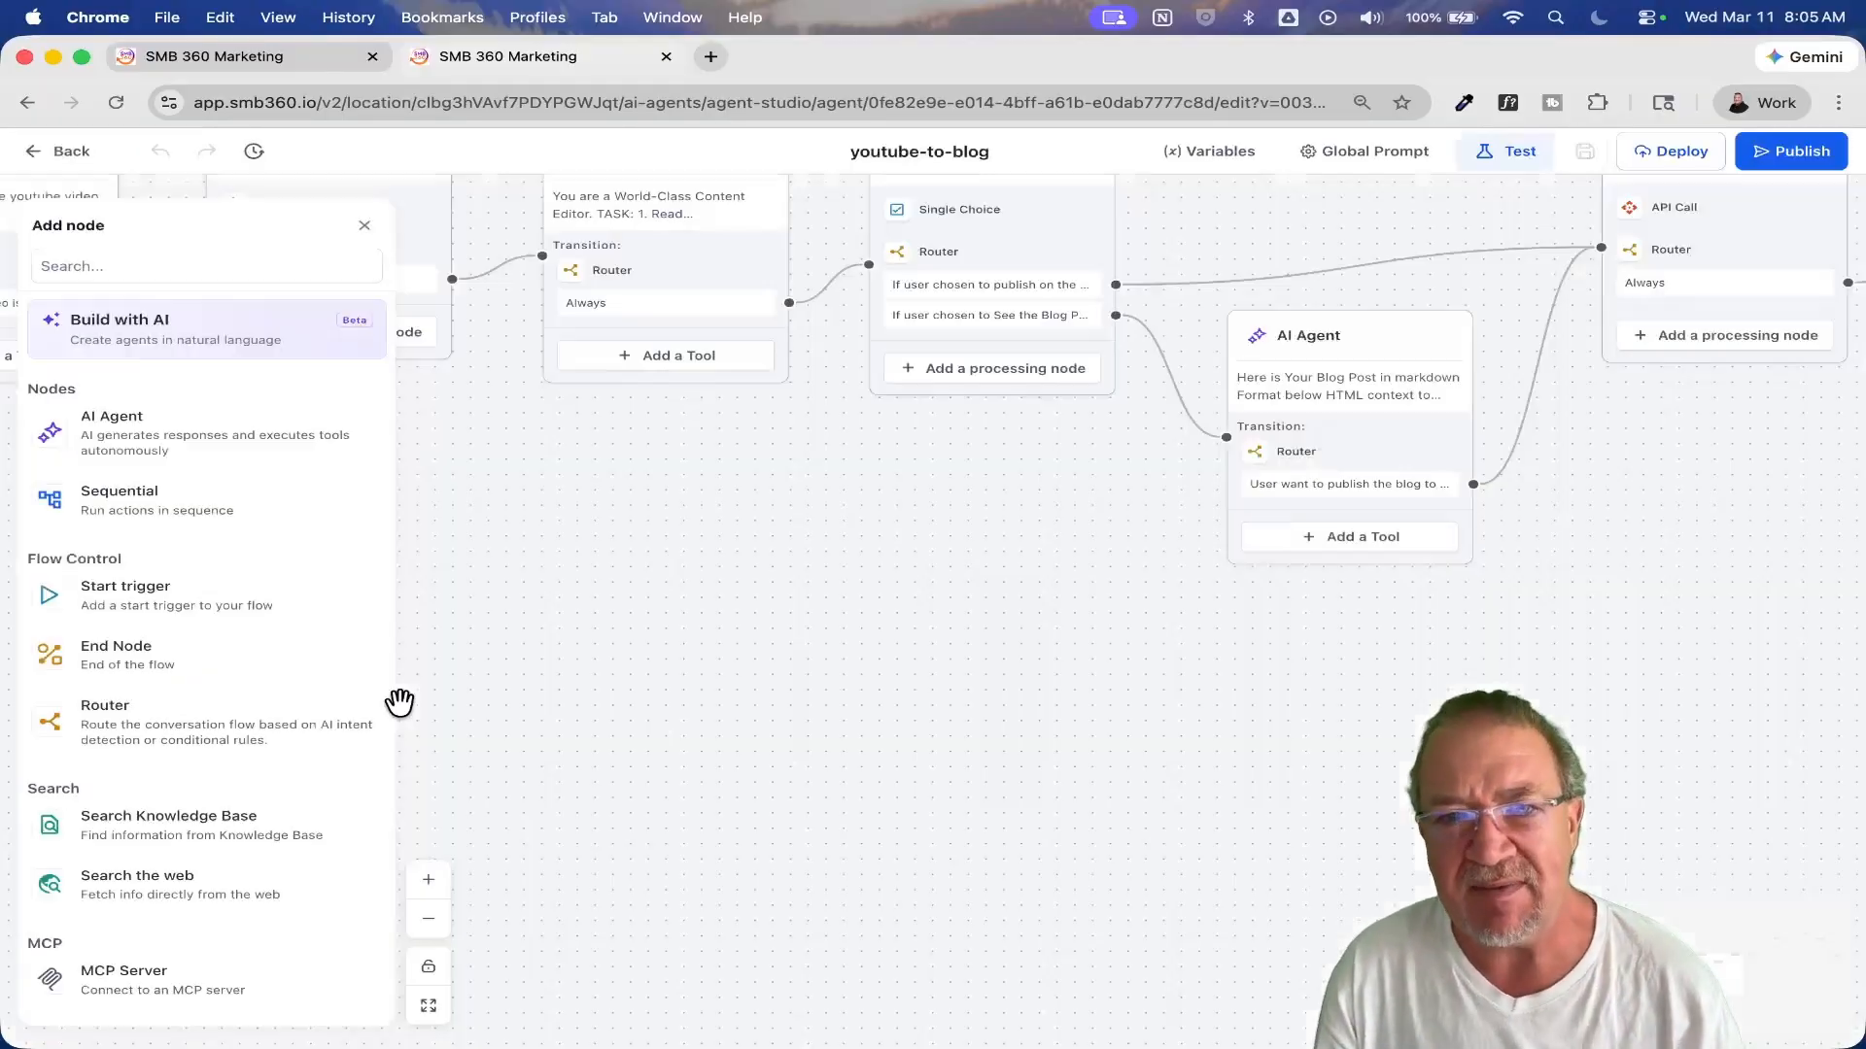
Step: Check the prompt, model, mode and runtime variable settings of the first AI Agent node after the chat trigger, and close them without saving
{"action": "left_click_drag", "start_coordinate": [689, 544], "coordinate": [1095, 414]}
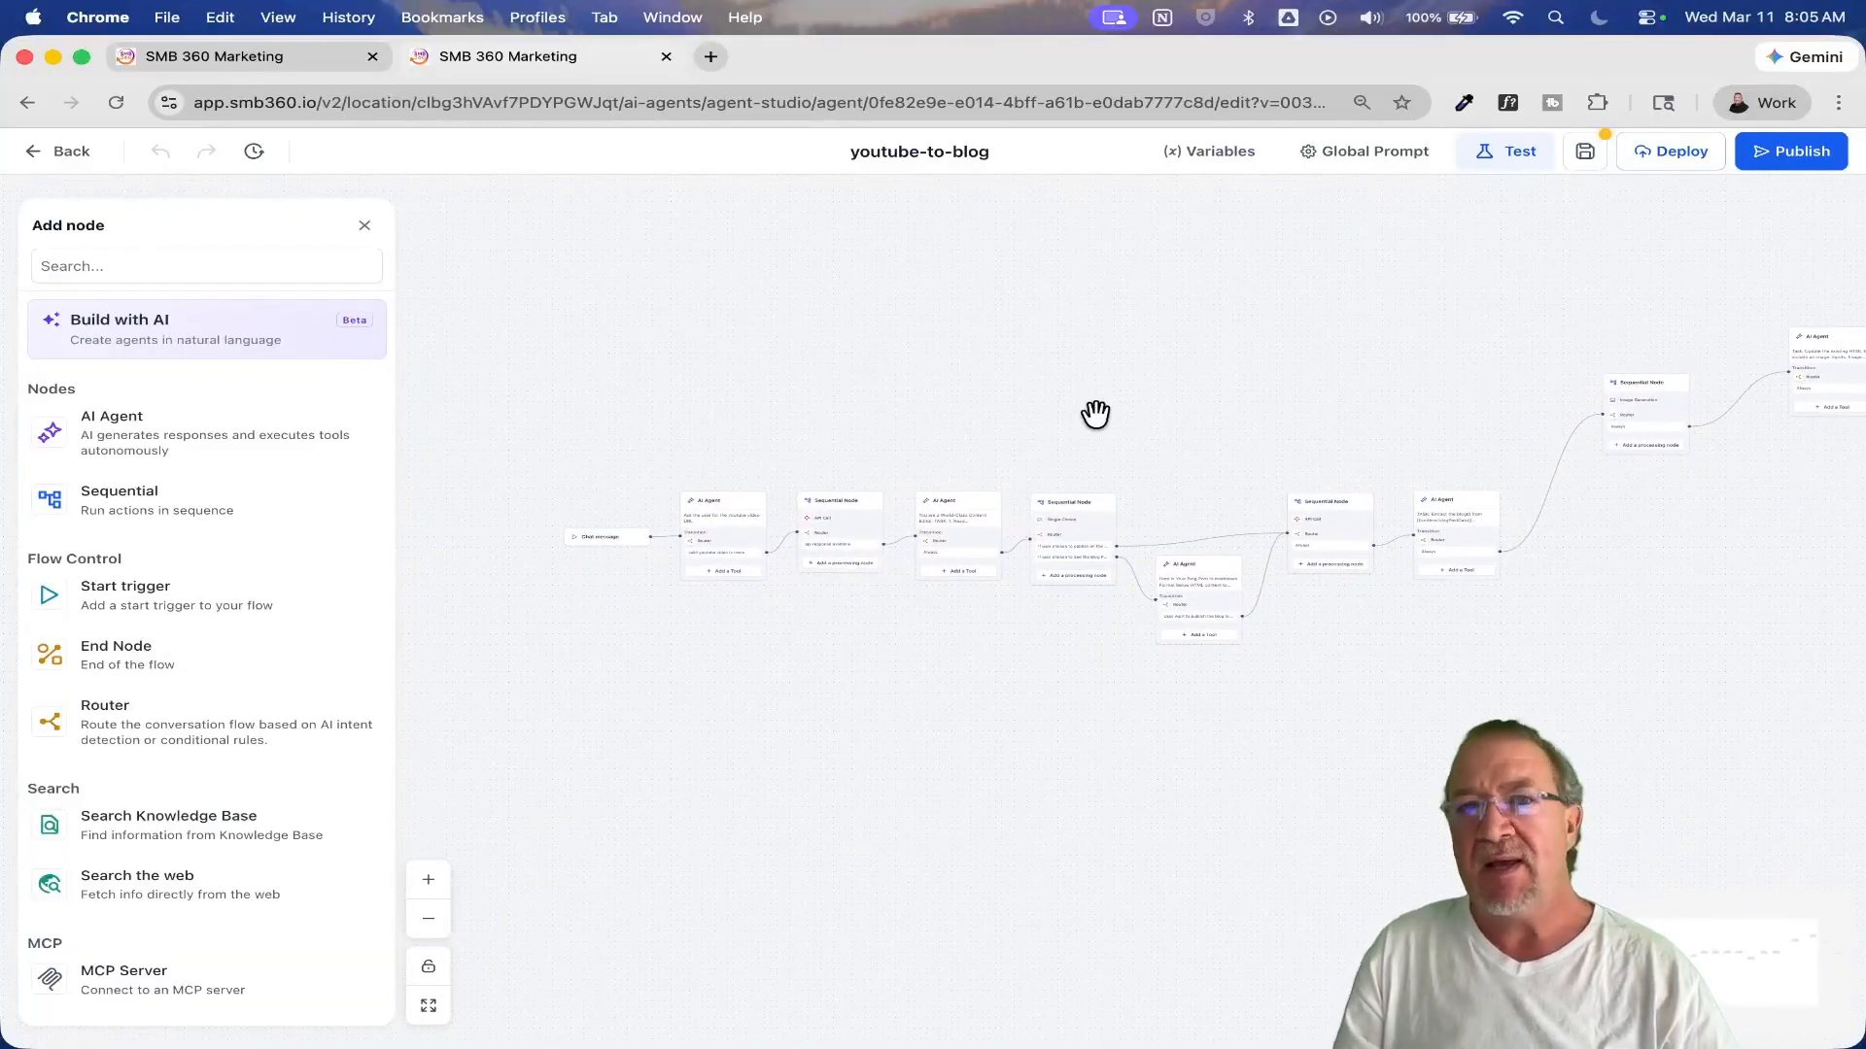
{"action": "scroll", "coordinate": [723, 457], "scroll_direction": "up", "scroll_amount": 5}
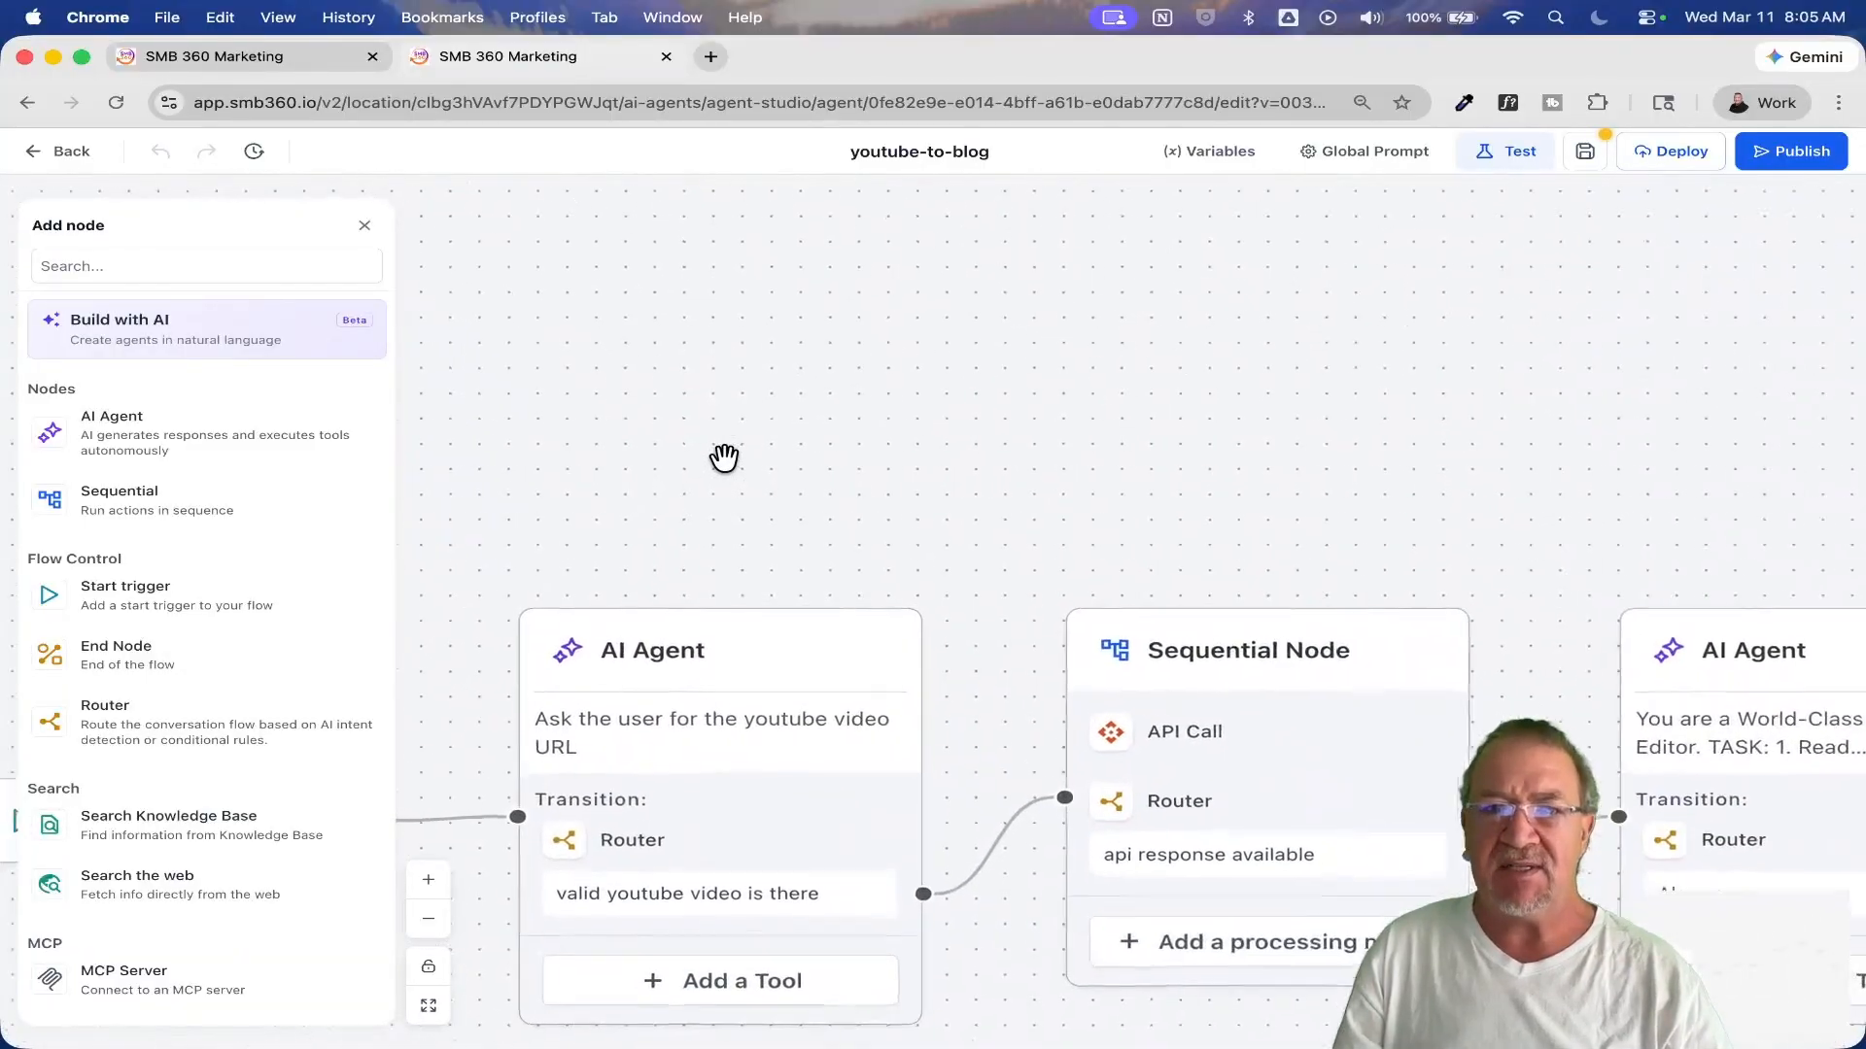
{"action": "left_click_drag", "start_coordinate": [691, 463], "coordinate": [1105, 207]}
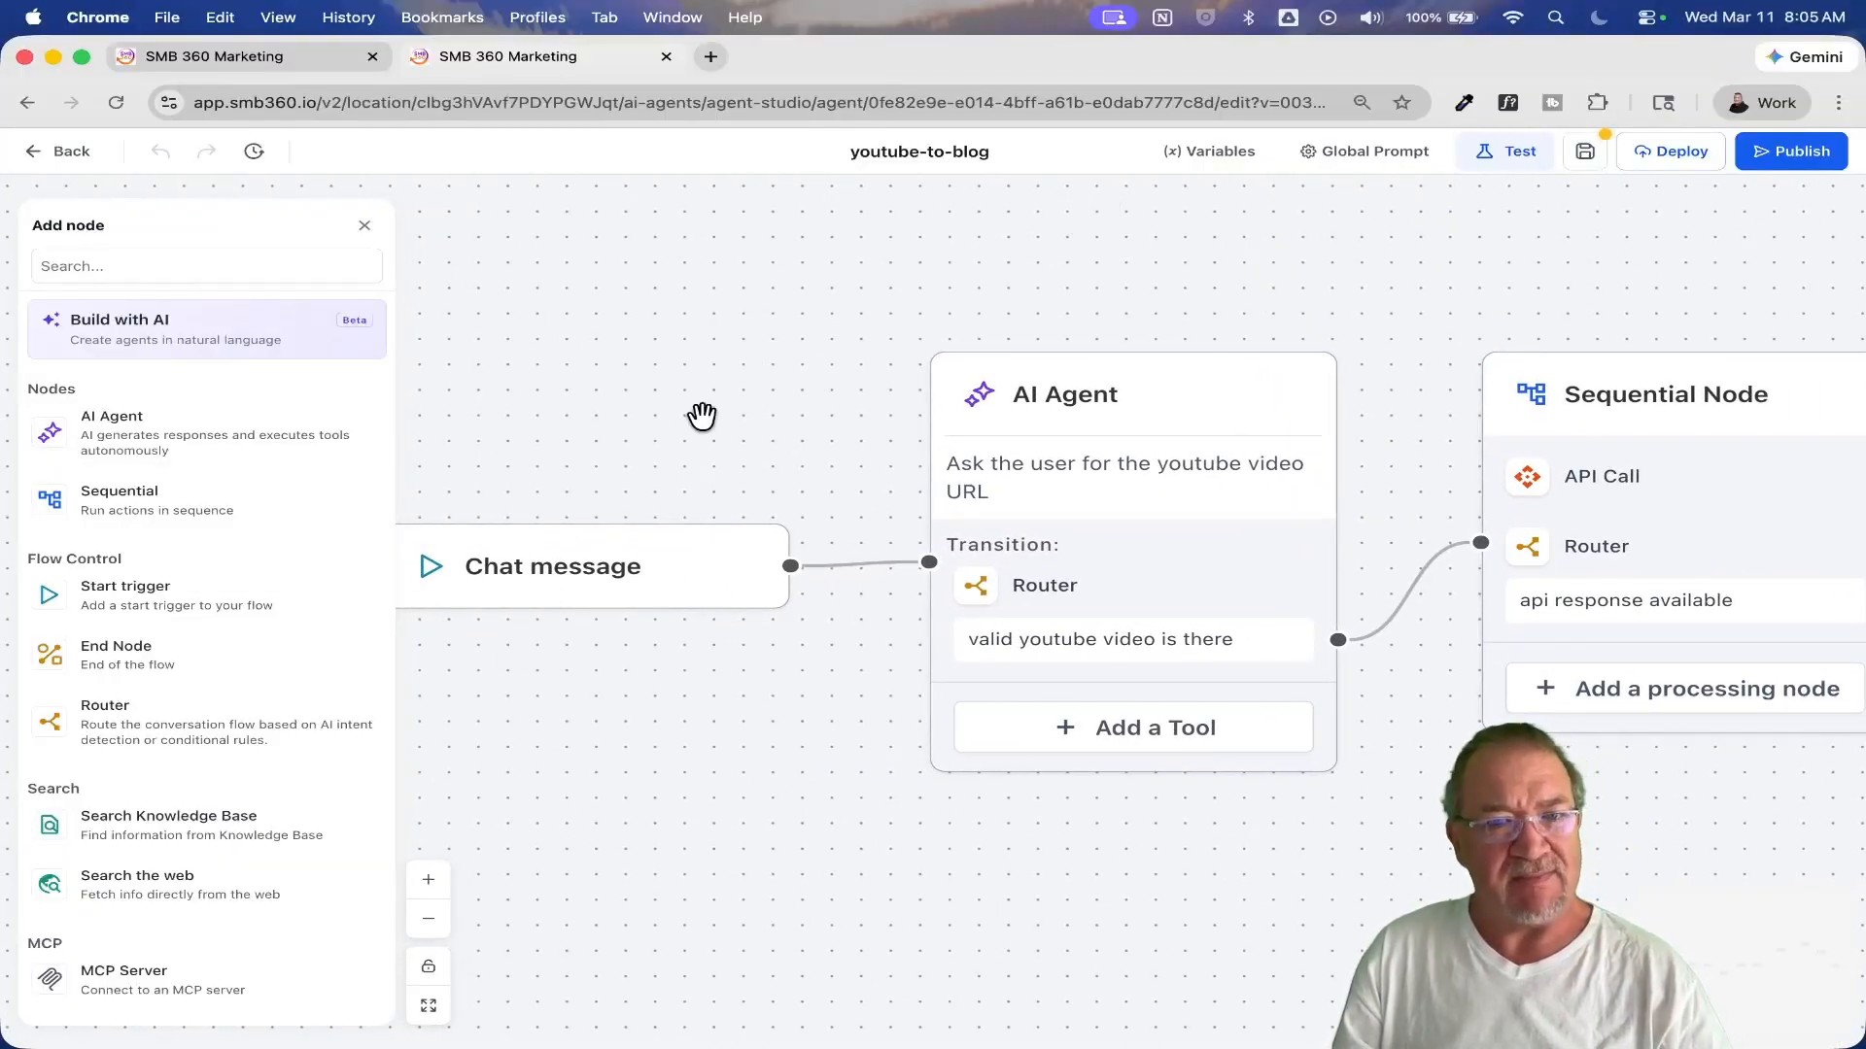
{"action": "left_click_drag", "start_coordinate": [1064, 252], "coordinate": [648, 271]}
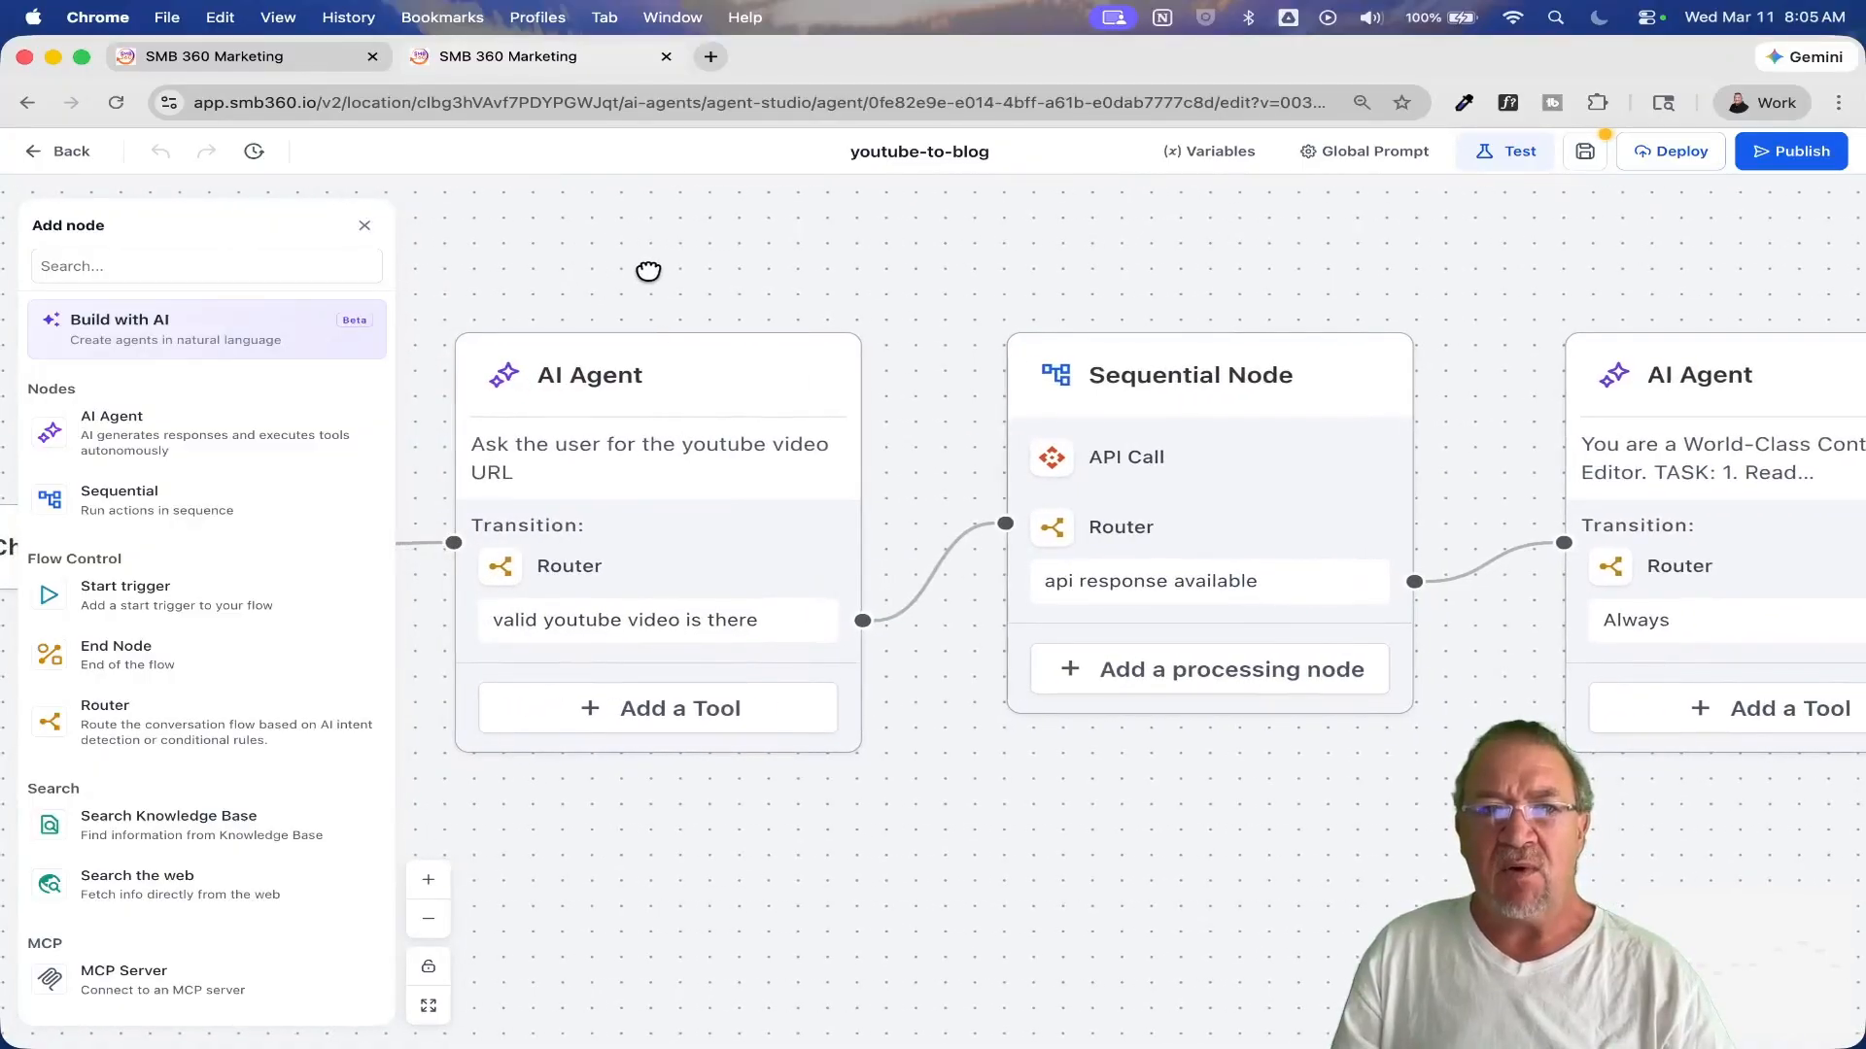
{"action": "left_click", "coordinate": [623, 376]}
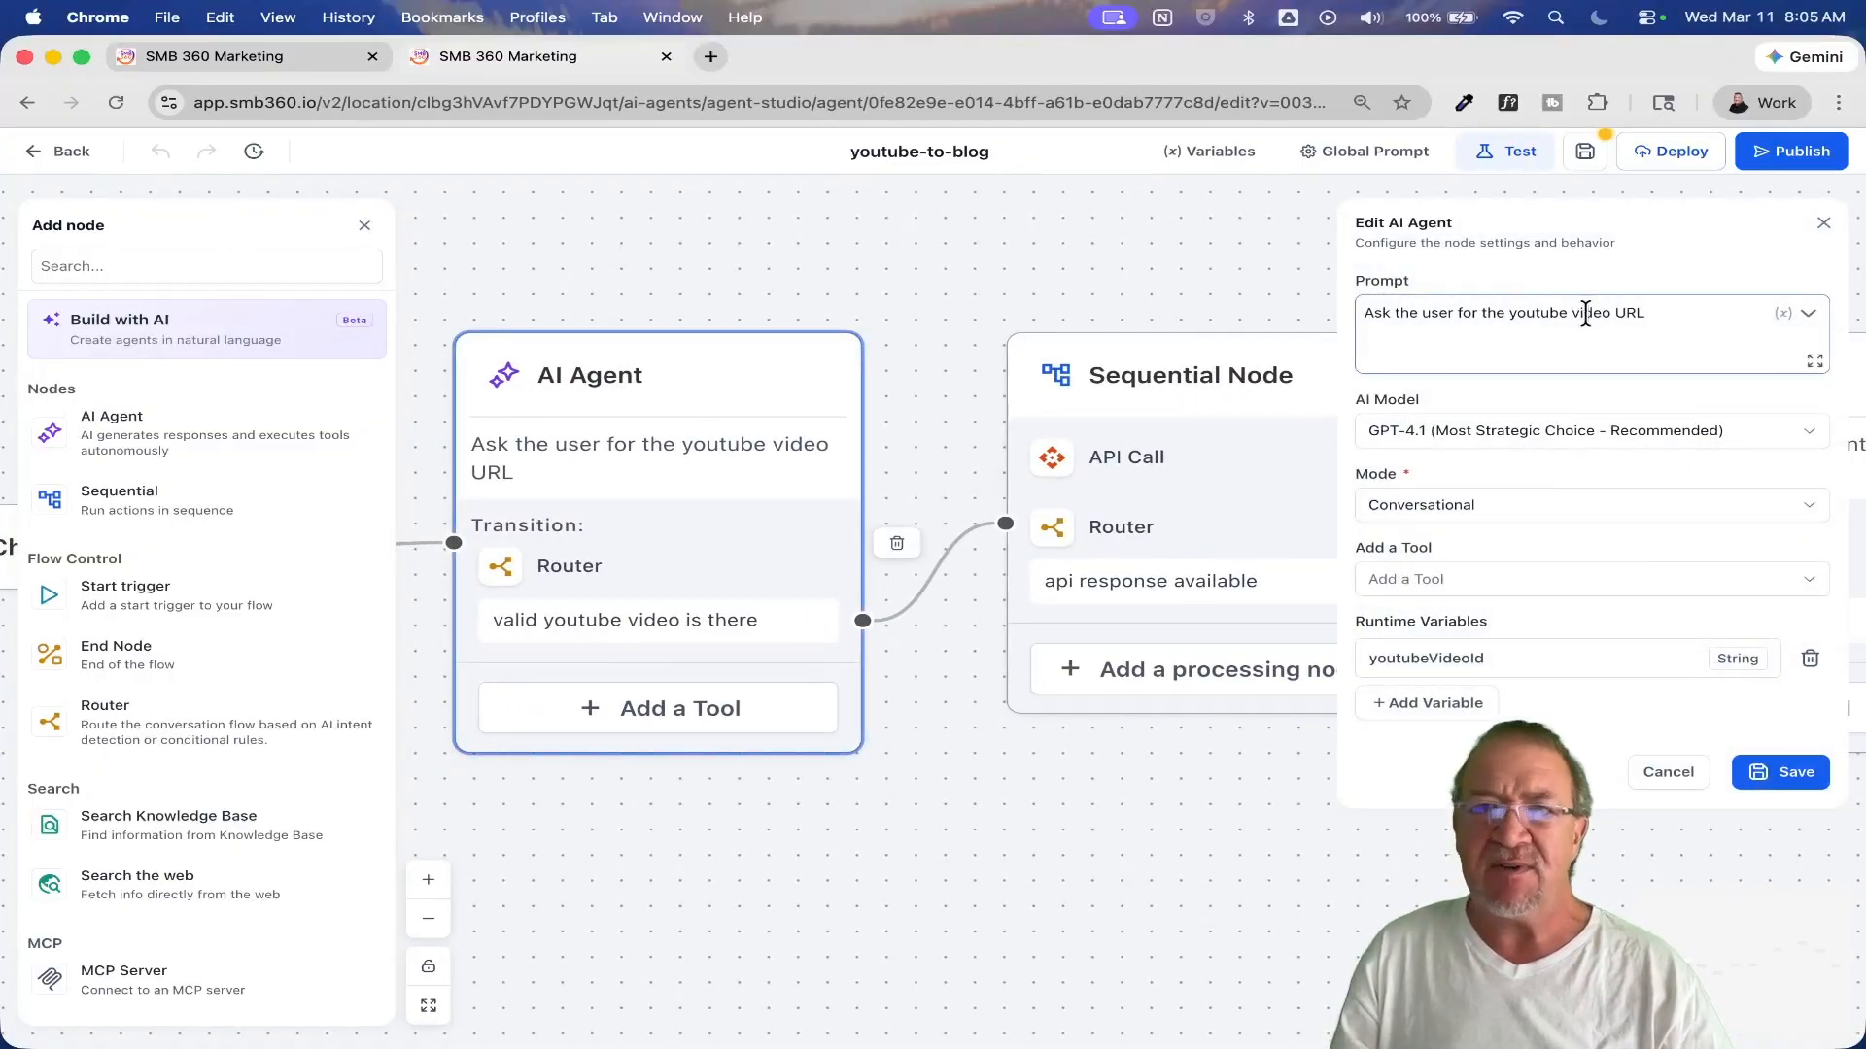
{"action": "left_click", "coordinate": [1656, 774]}
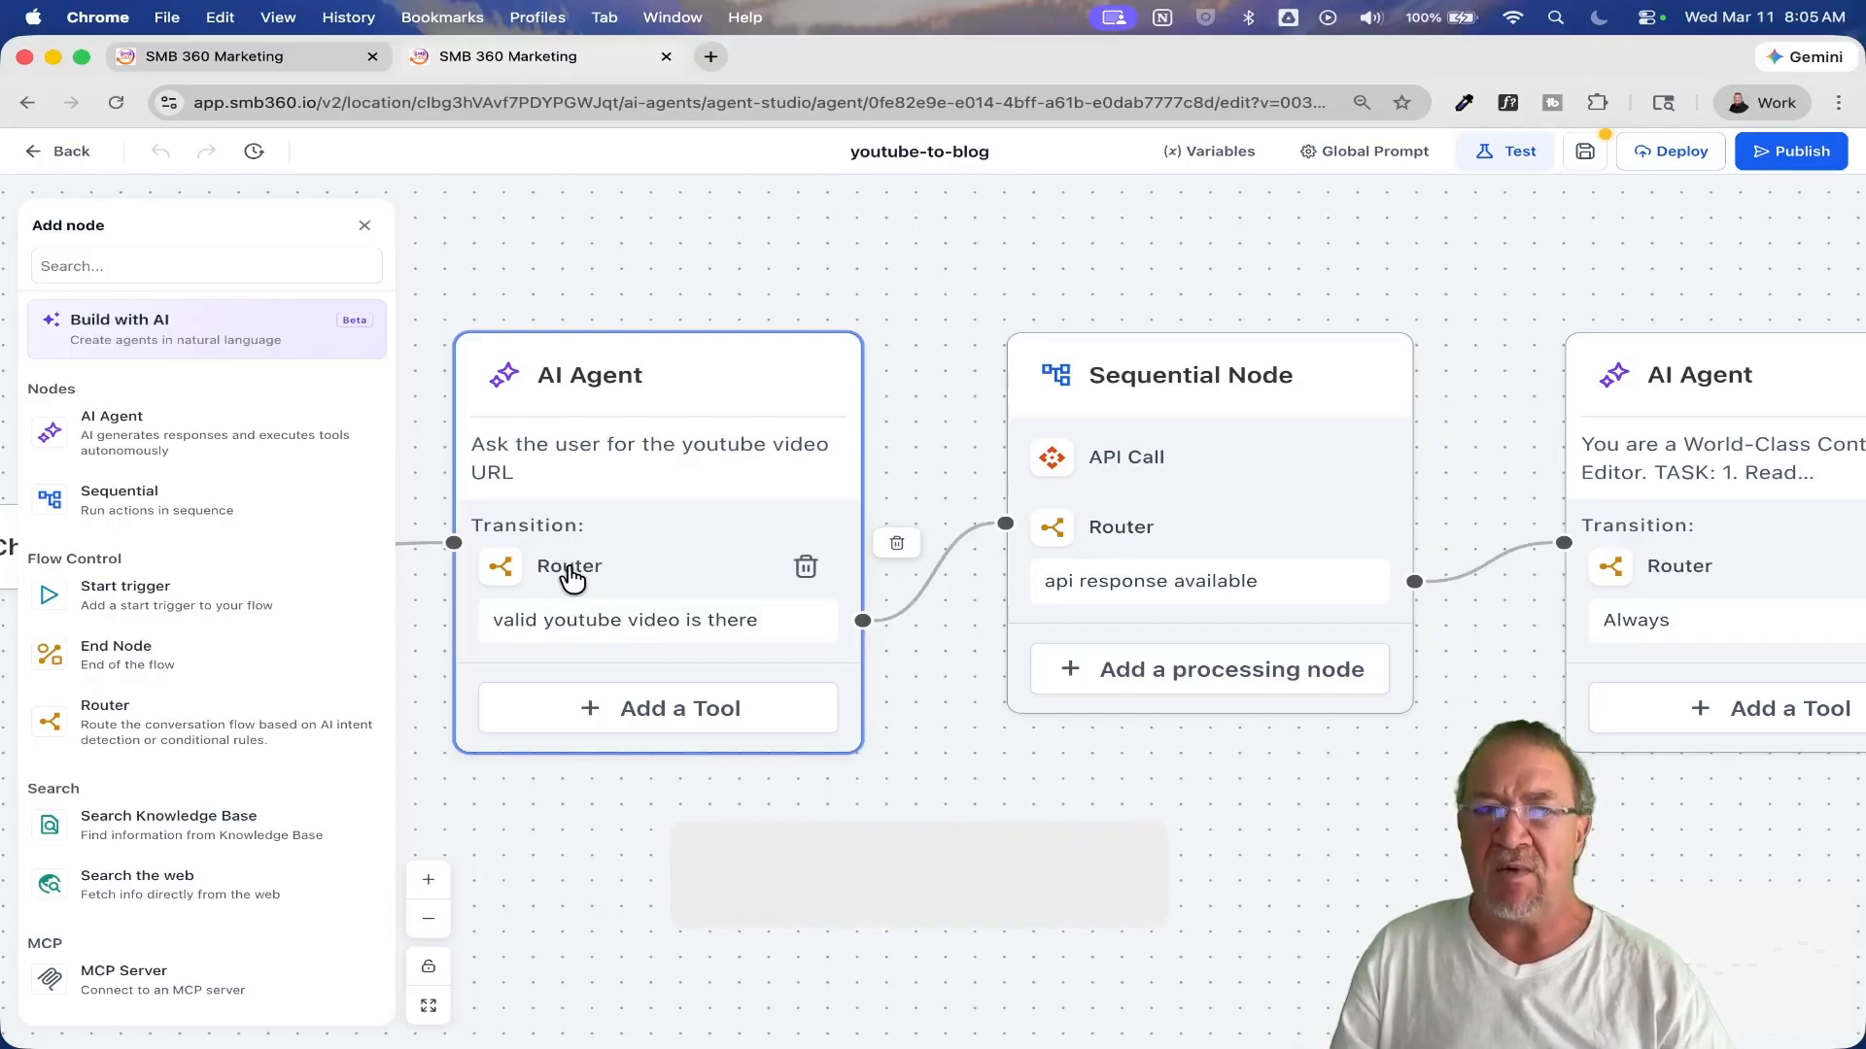
Step: Inspect the first AI Agent's router and the condition behind its "valid youtube video is there" route, then close both without changes
{"action": "left_click", "coordinate": [571, 573]}
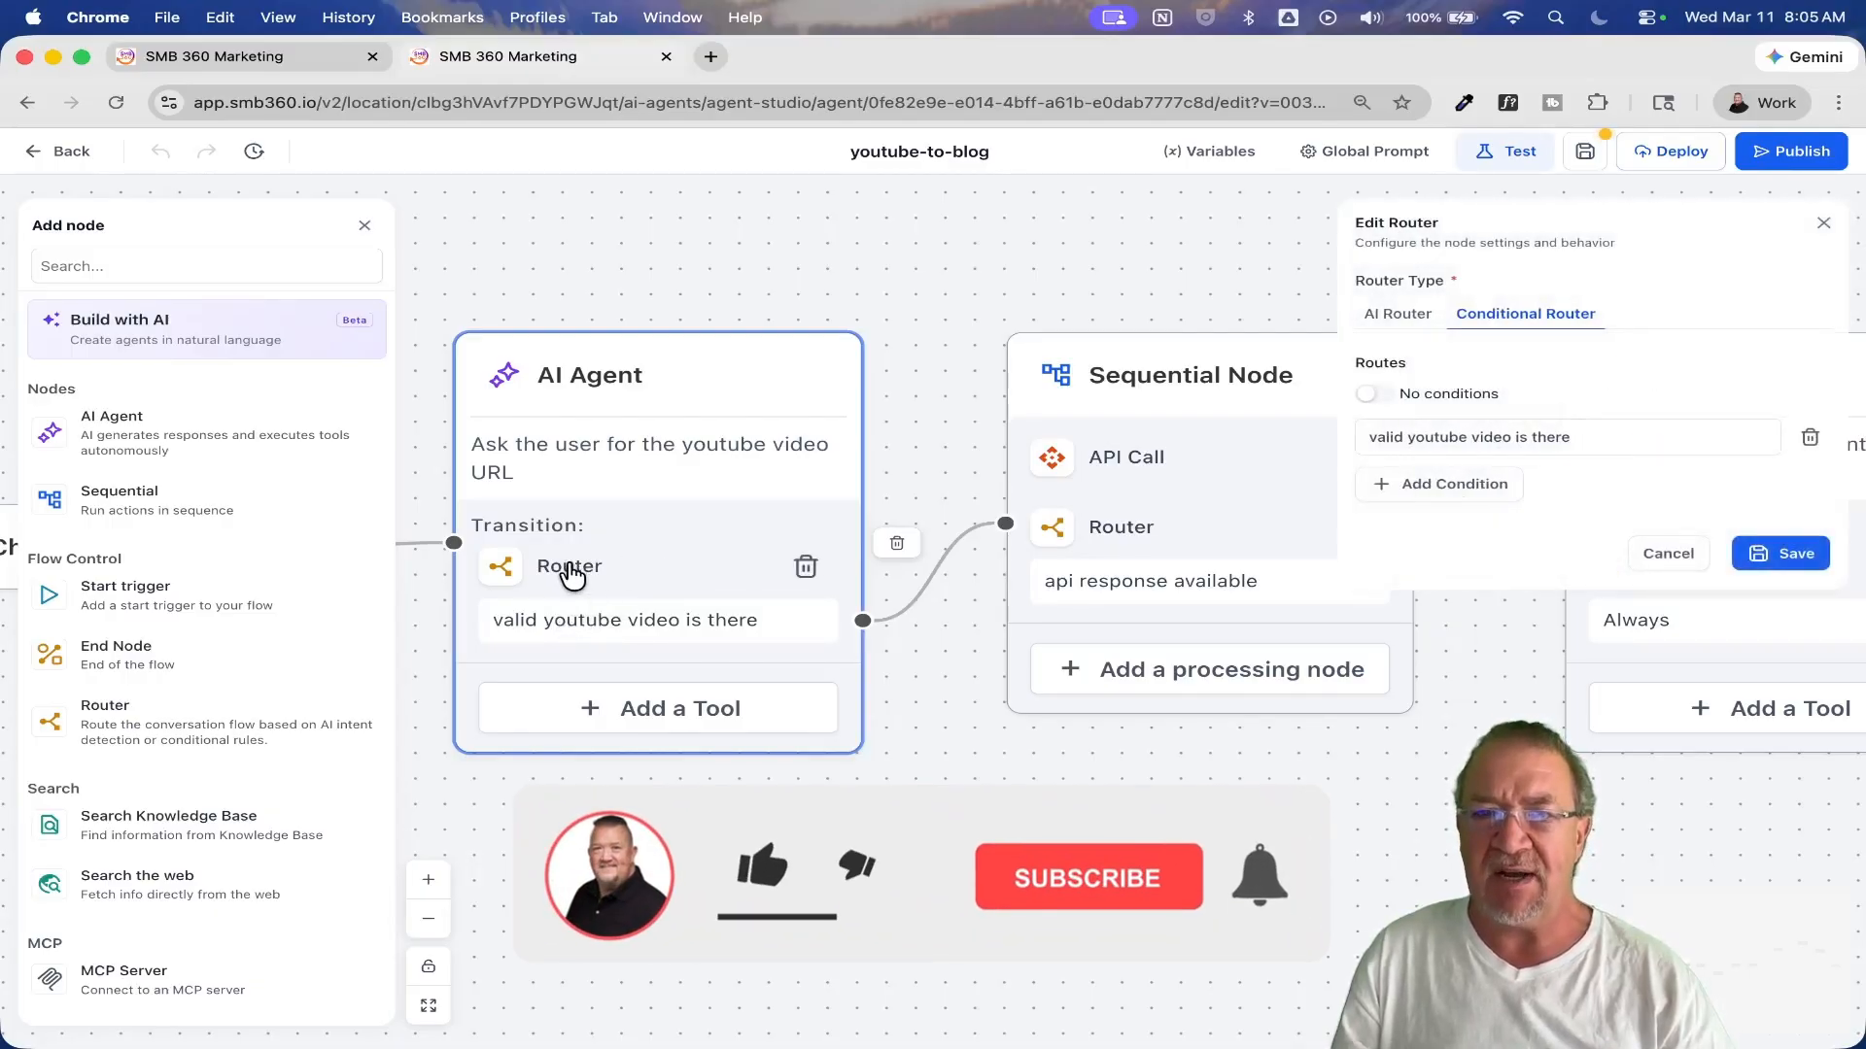
{"action": "left_click", "coordinate": [1432, 438]}
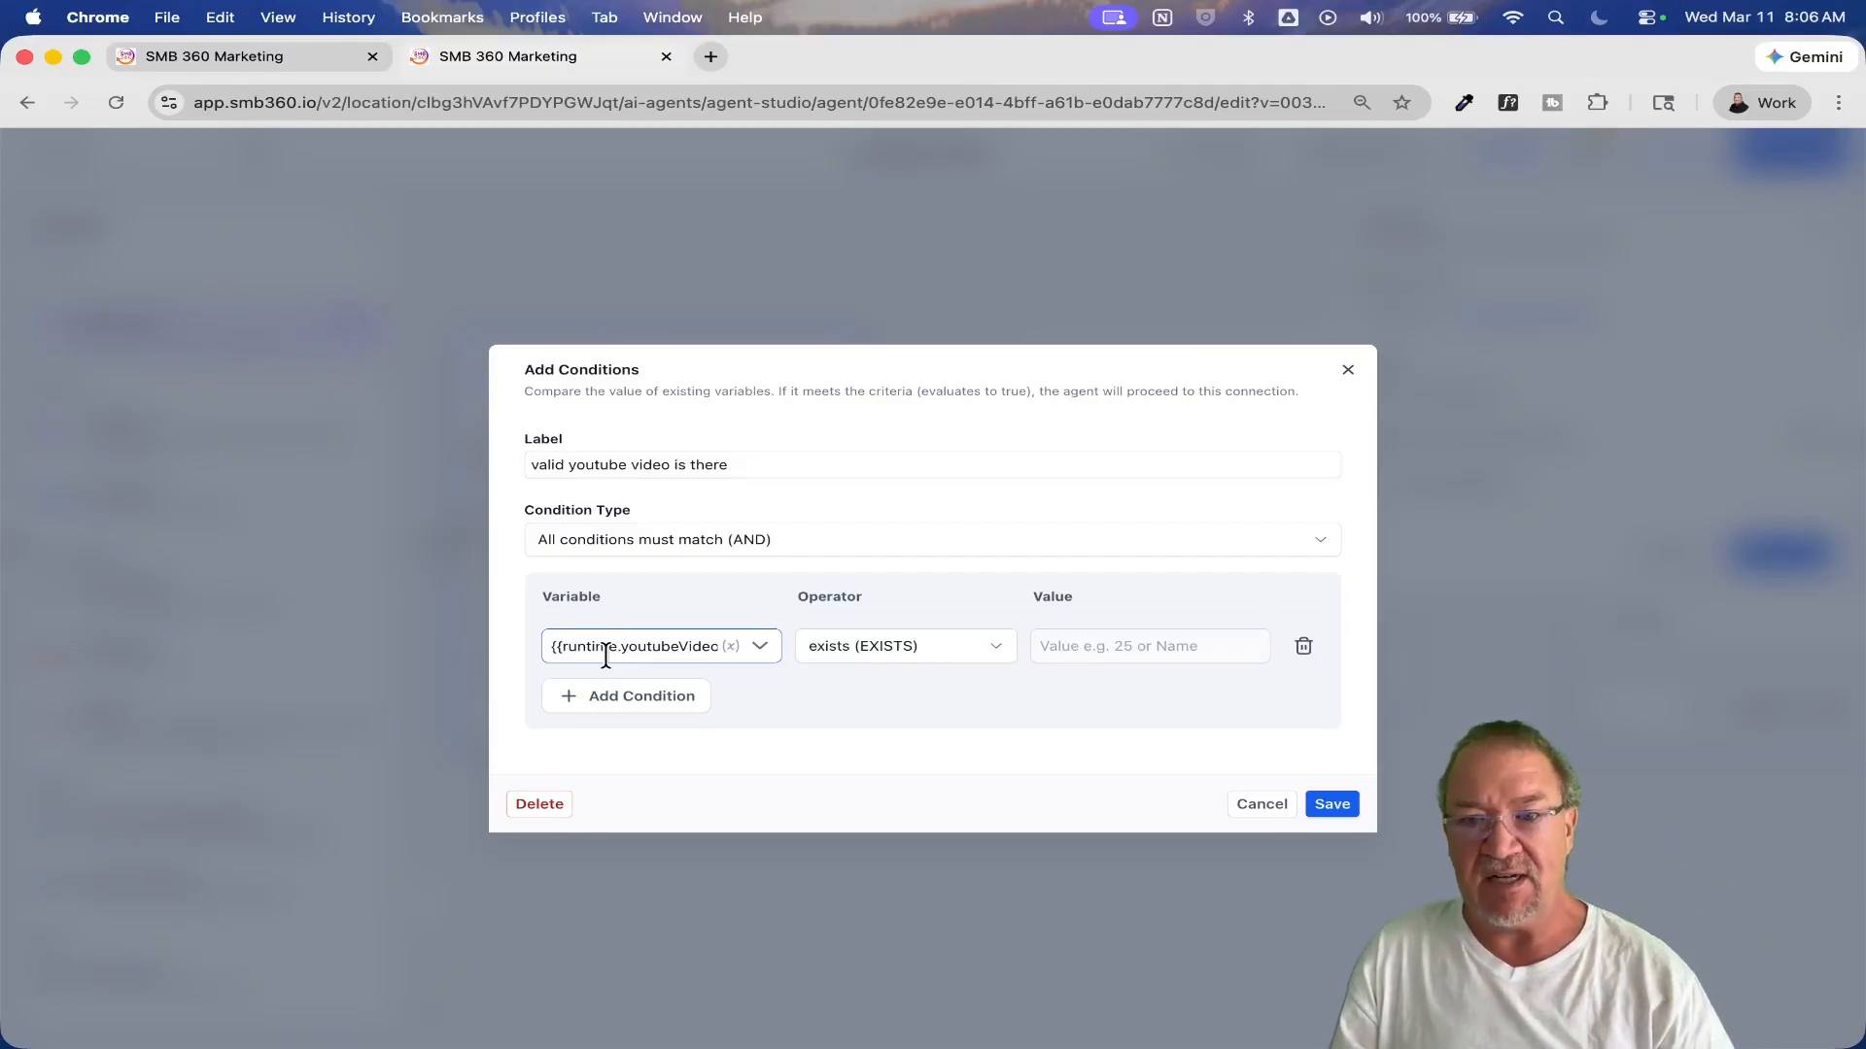
{"action": "left_click", "coordinate": [1267, 806]}
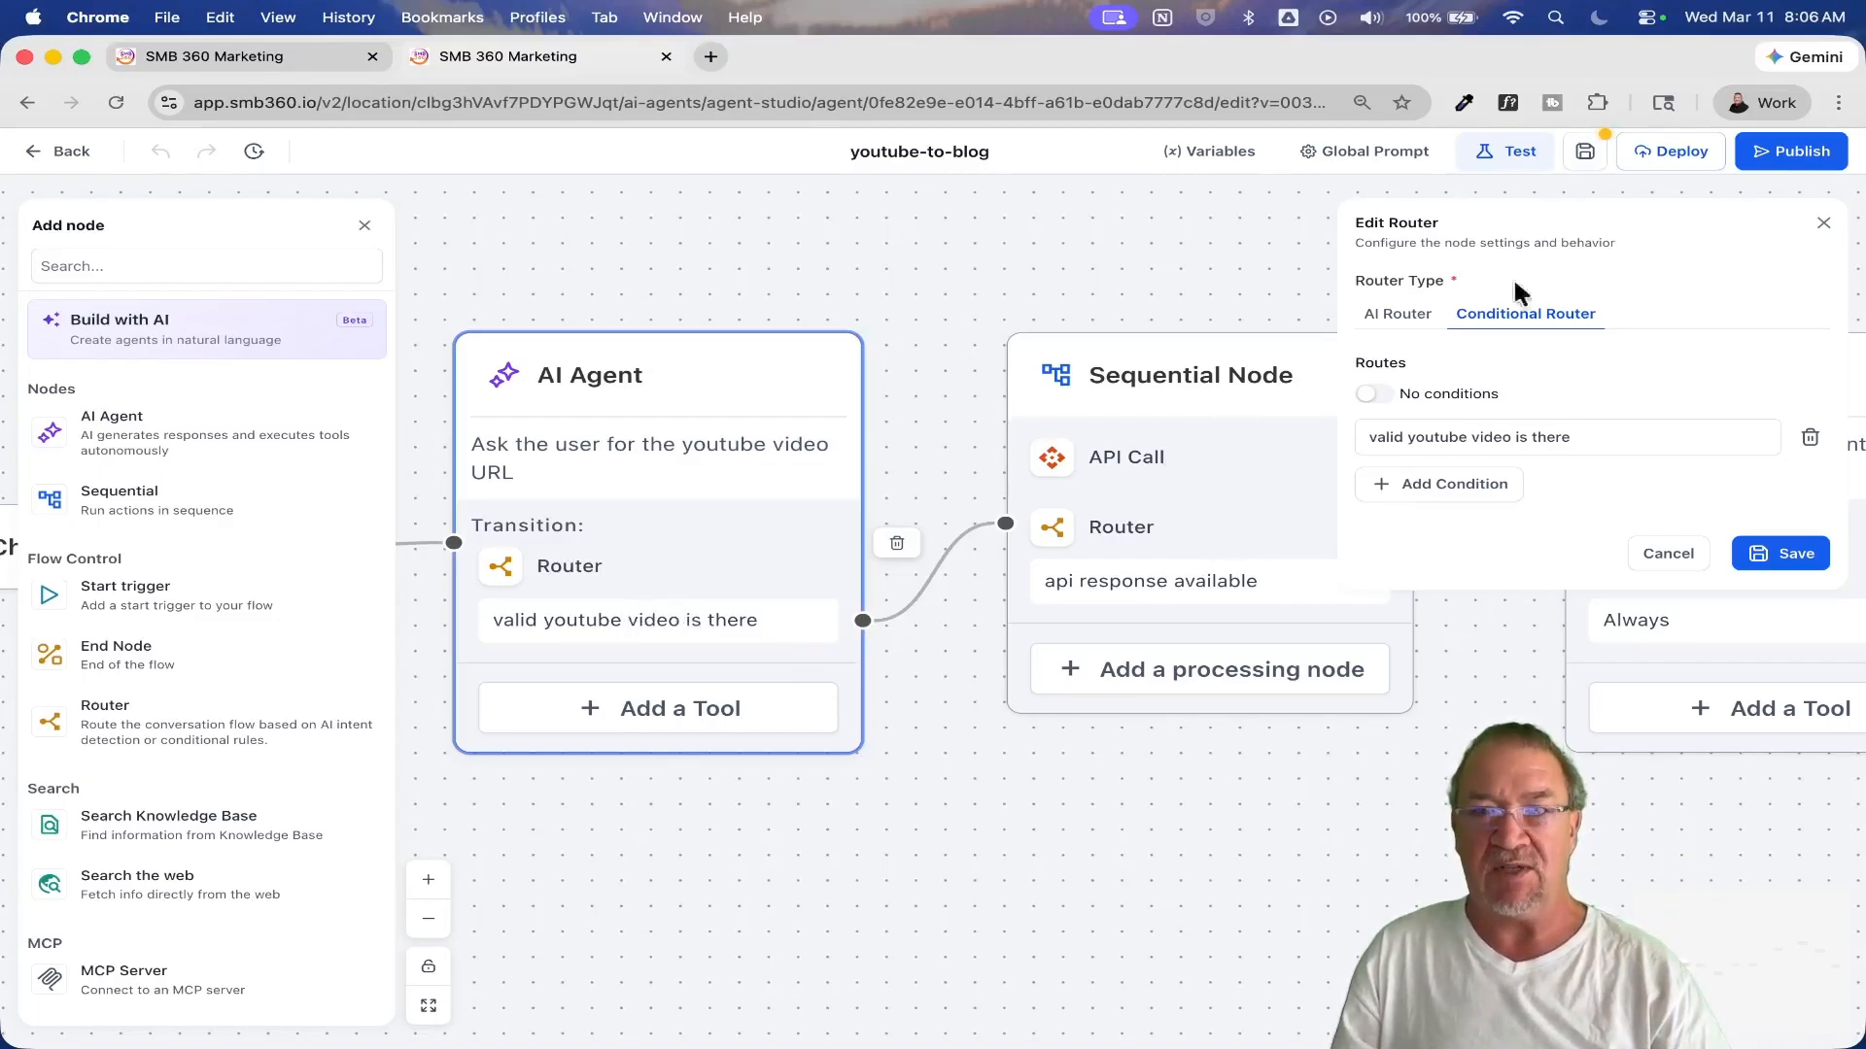
{"action": "left_click", "coordinate": [1824, 224]}
Step: Add a second condition on {{runtime.youtubeVideoId}} to the "valid youtube video is there" route of the first AI Agent's router
{"action": "left_click_drag", "start_coordinate": [1179, 819], "coordinate": [1283, 766]}
{"action": "scroll", "coordinate": [1283, 767], "scroll_direction": "down", "scroll_amount": 5}
{"action": "scroll", "coordinate": [1283, 766], "scroll_direction": "up", "scroll_amount": 5}
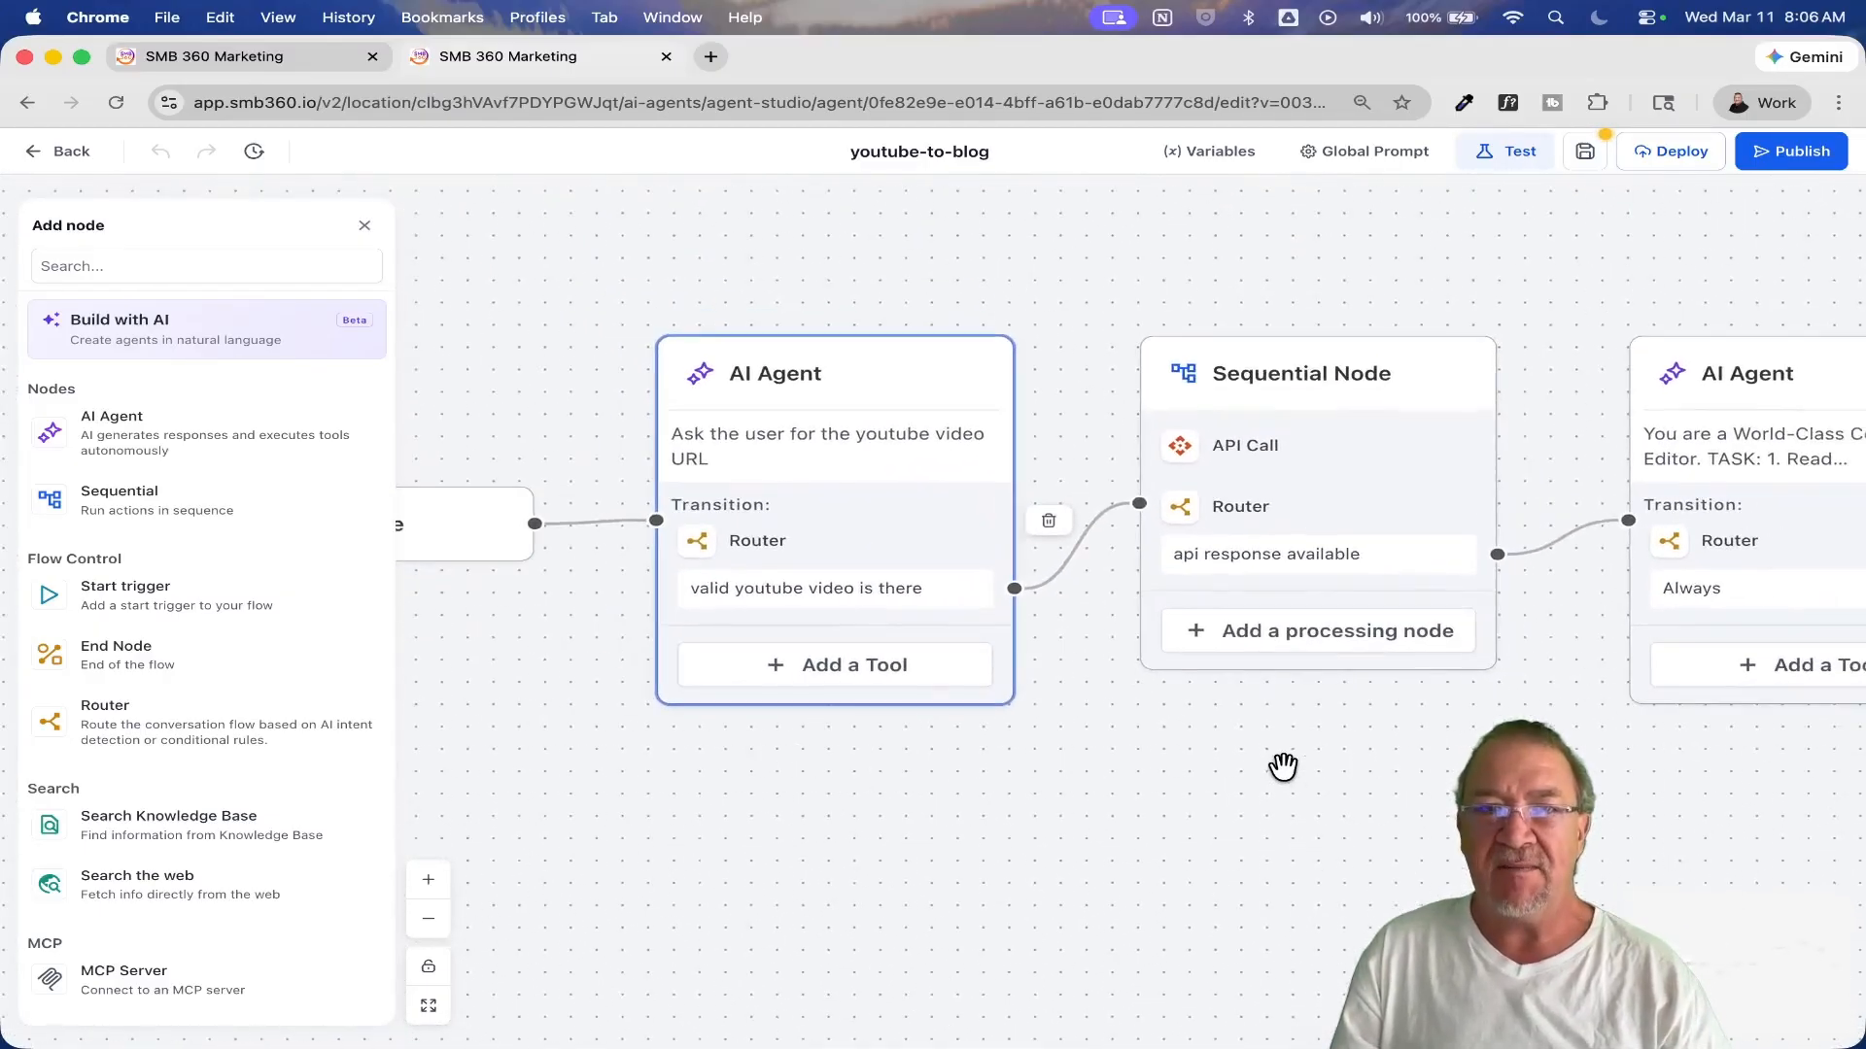
{"action": "left_click_drag", "start_coordinate": [1283, 771], "coordinate": [1337, 645]}
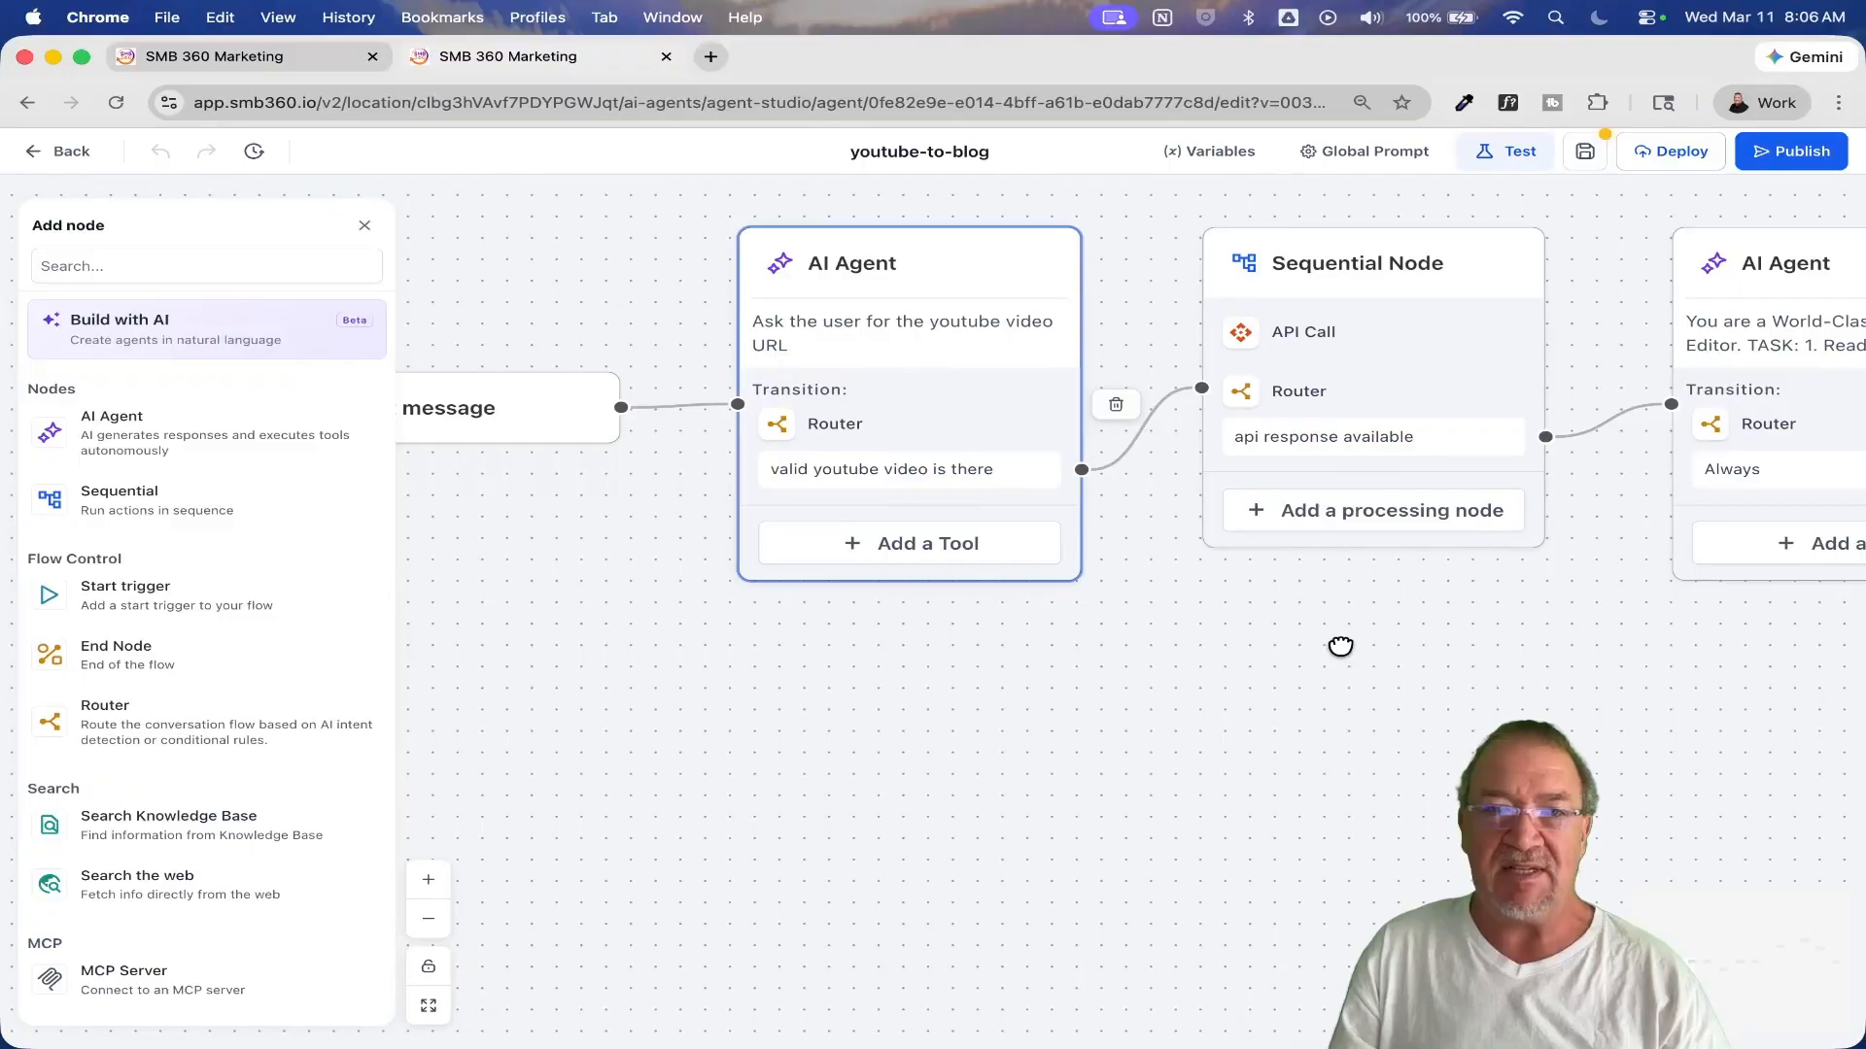
{"action": "left_click", "coordinate": [851, 438]}
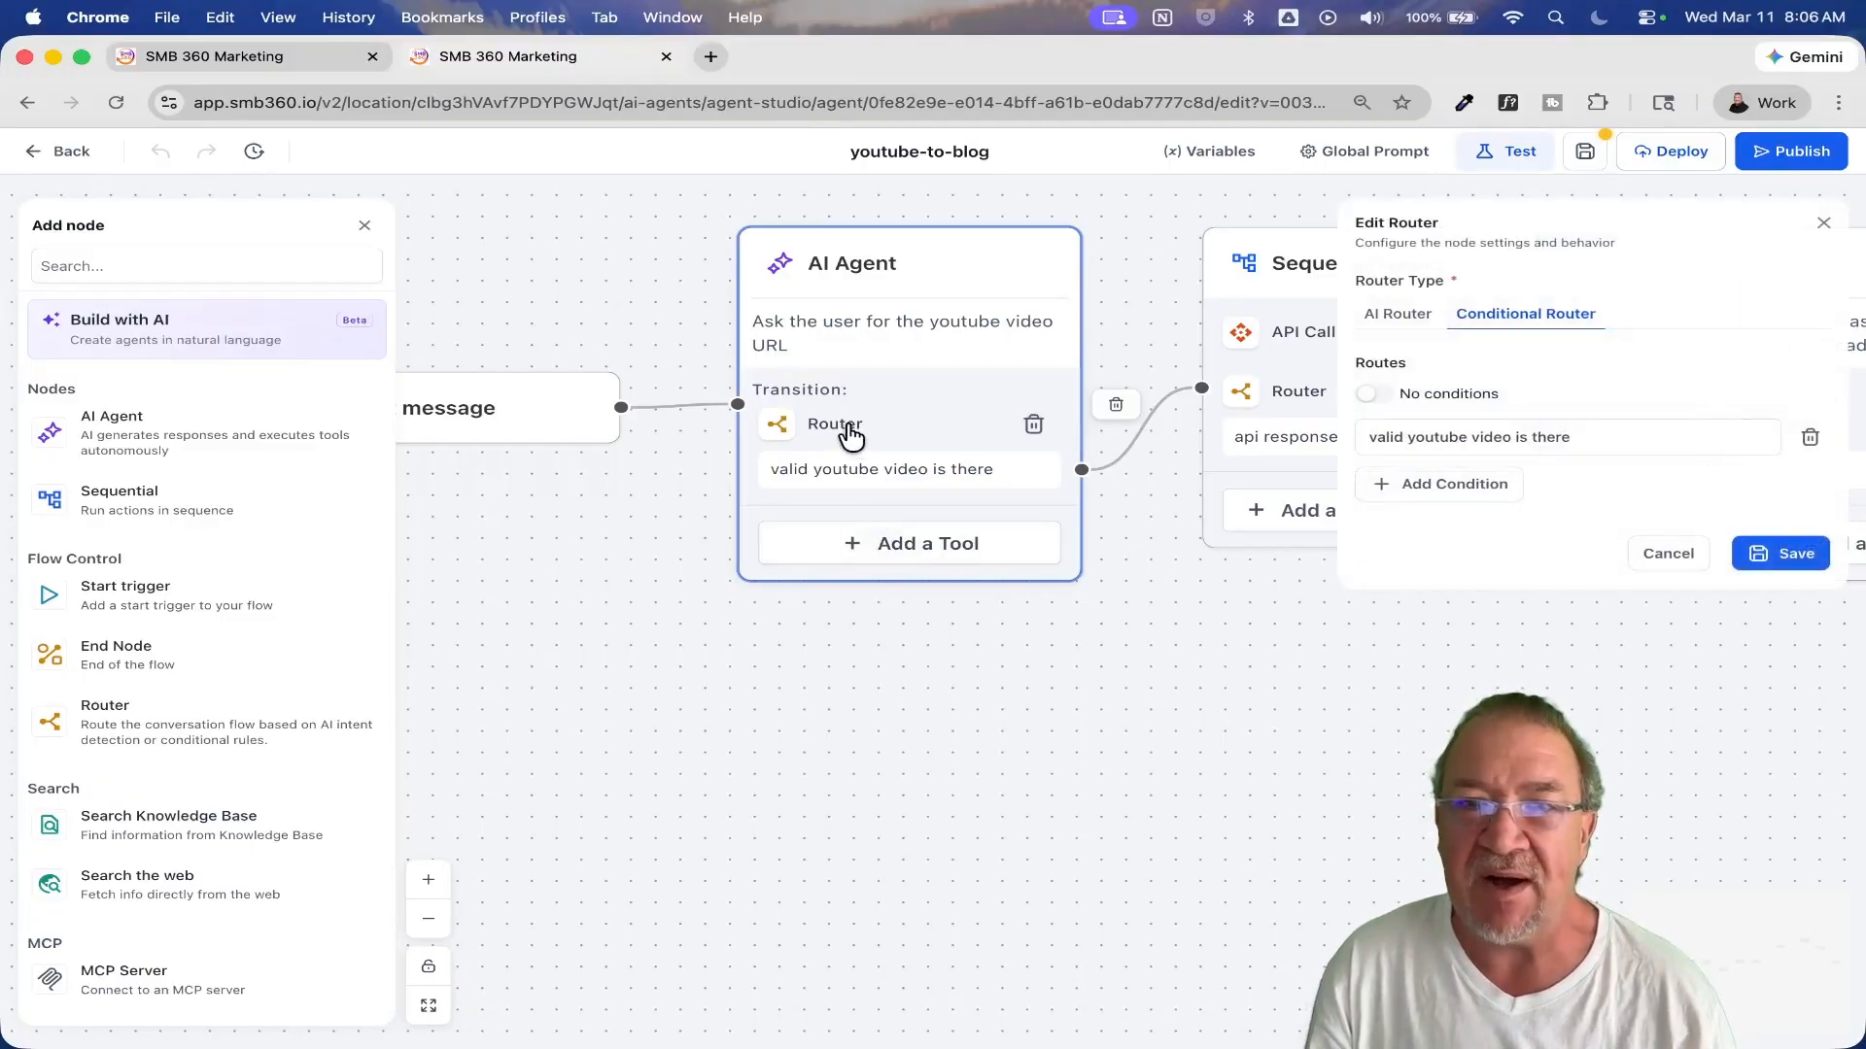
{"action": "left_click", "coordinate": [1544, 442]}
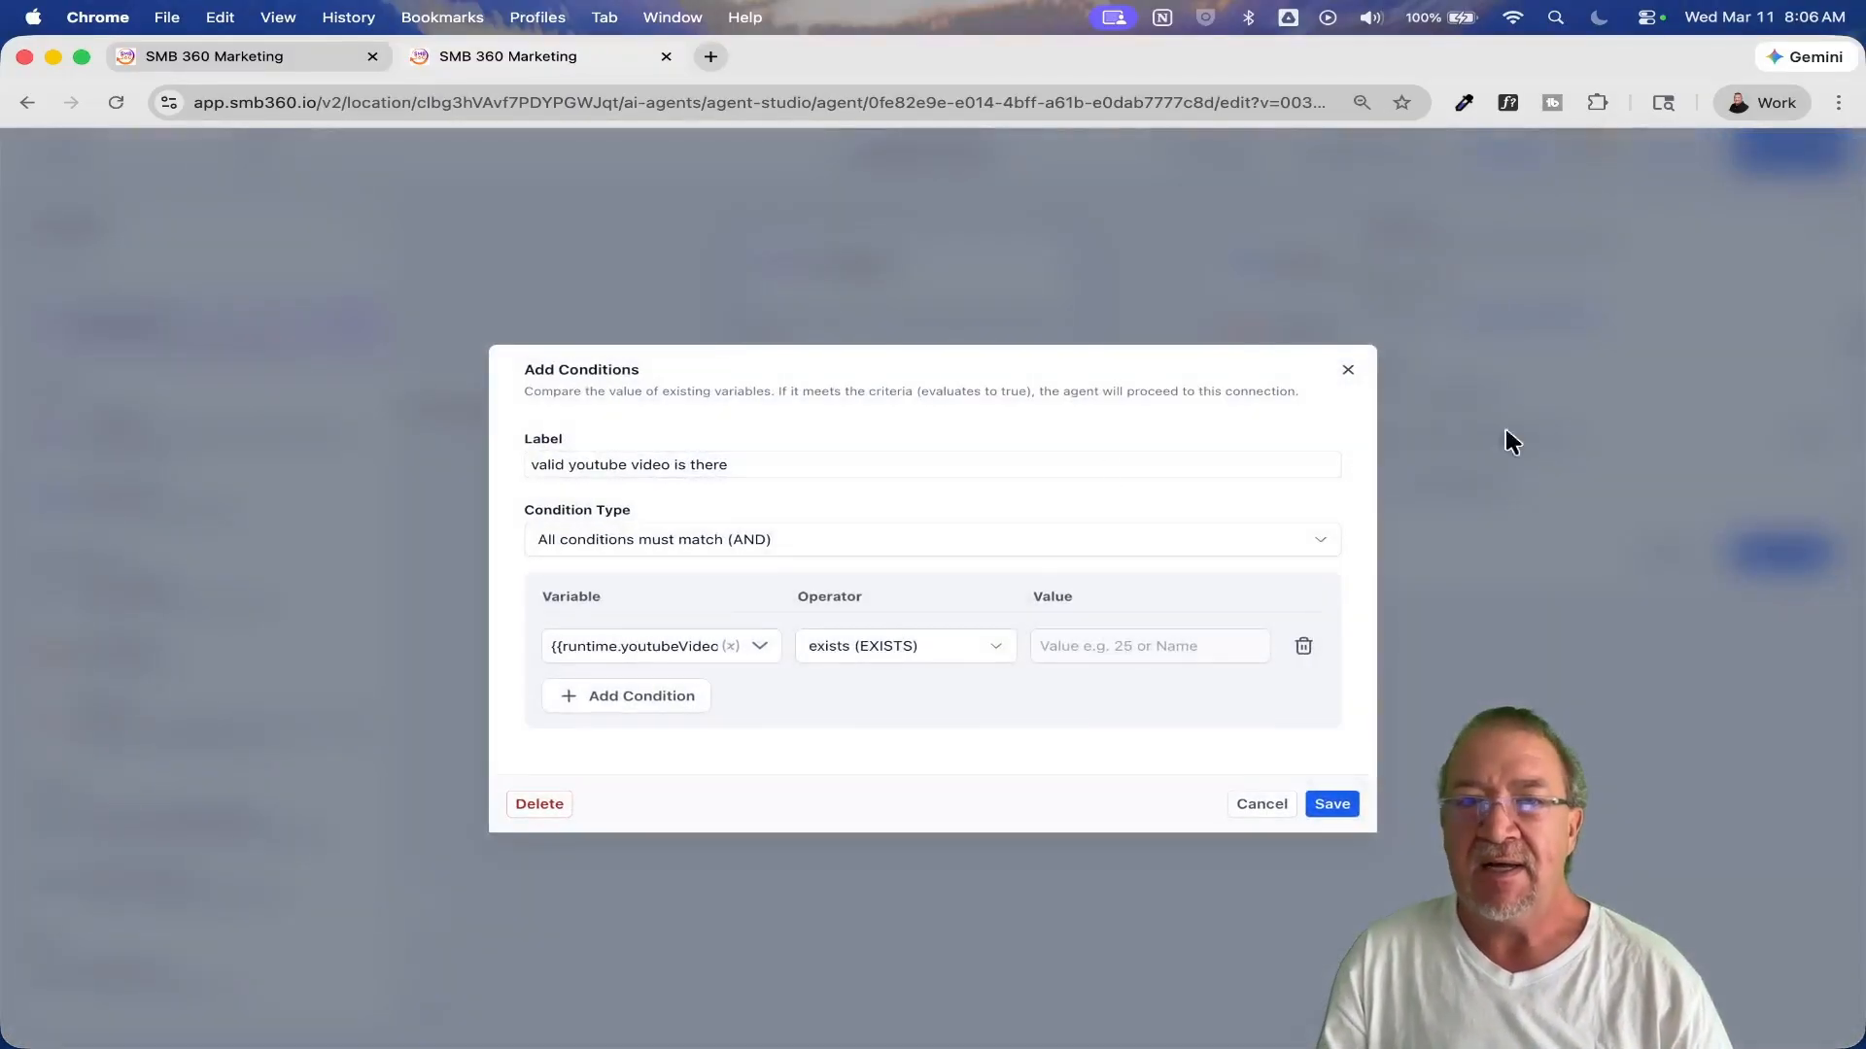
{"action": "left_click", "coordinate": [693, 644]}
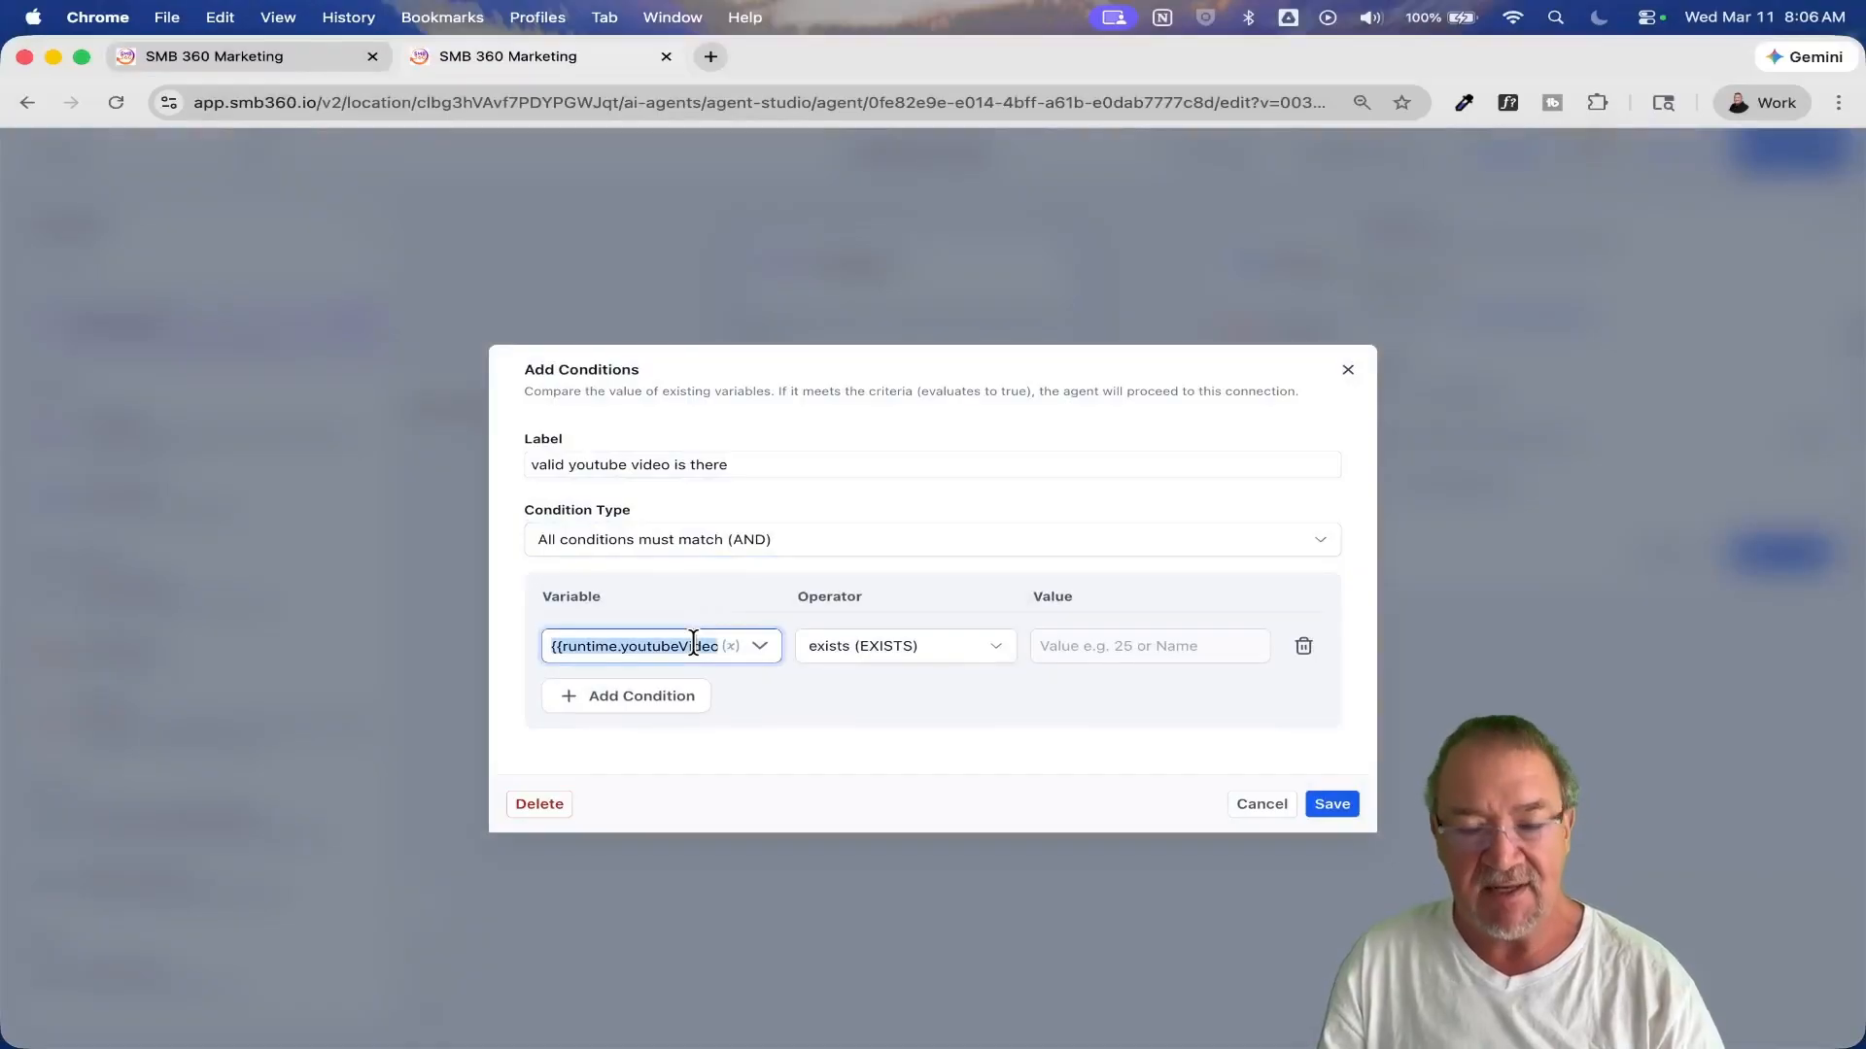
{"action": "left_click", "coordinate": [629, 696]}
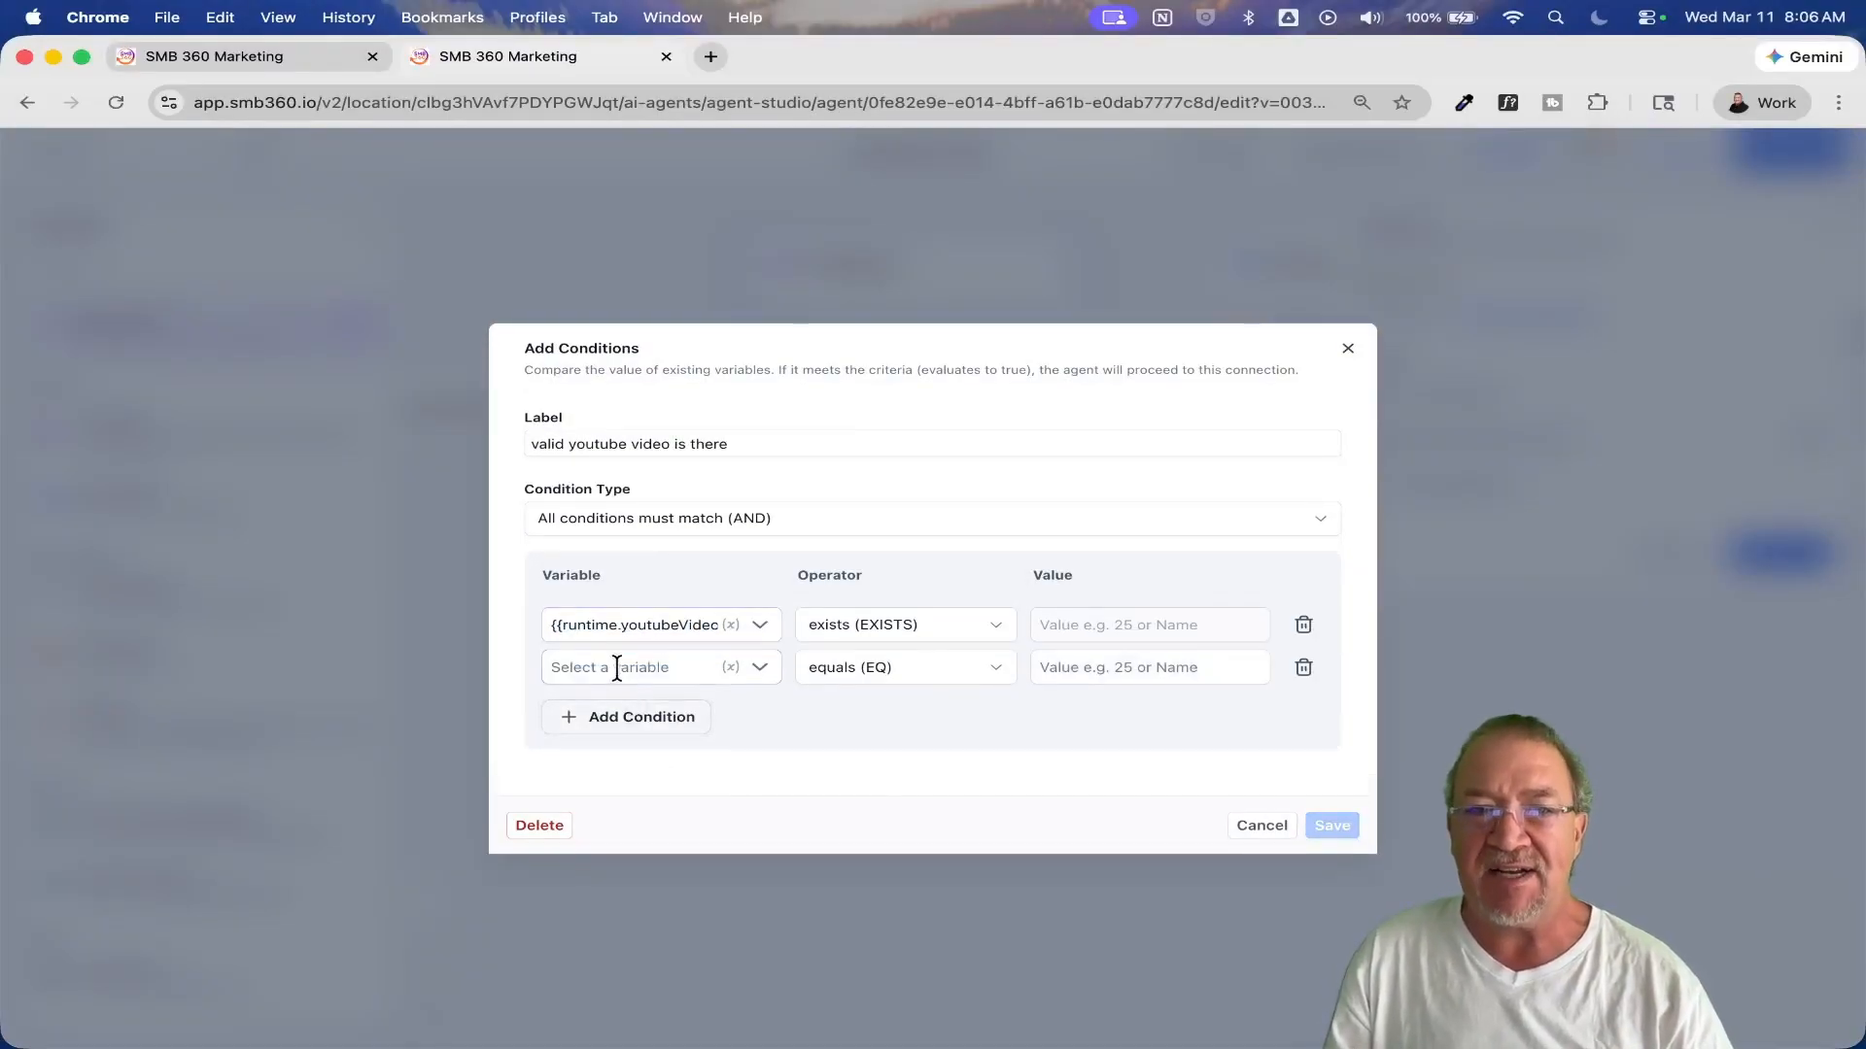
{"action": "left_click", "coordinate": [616, 667]}
{"action": "type", "text": "{{runtime.youtubeVideoId}}"}
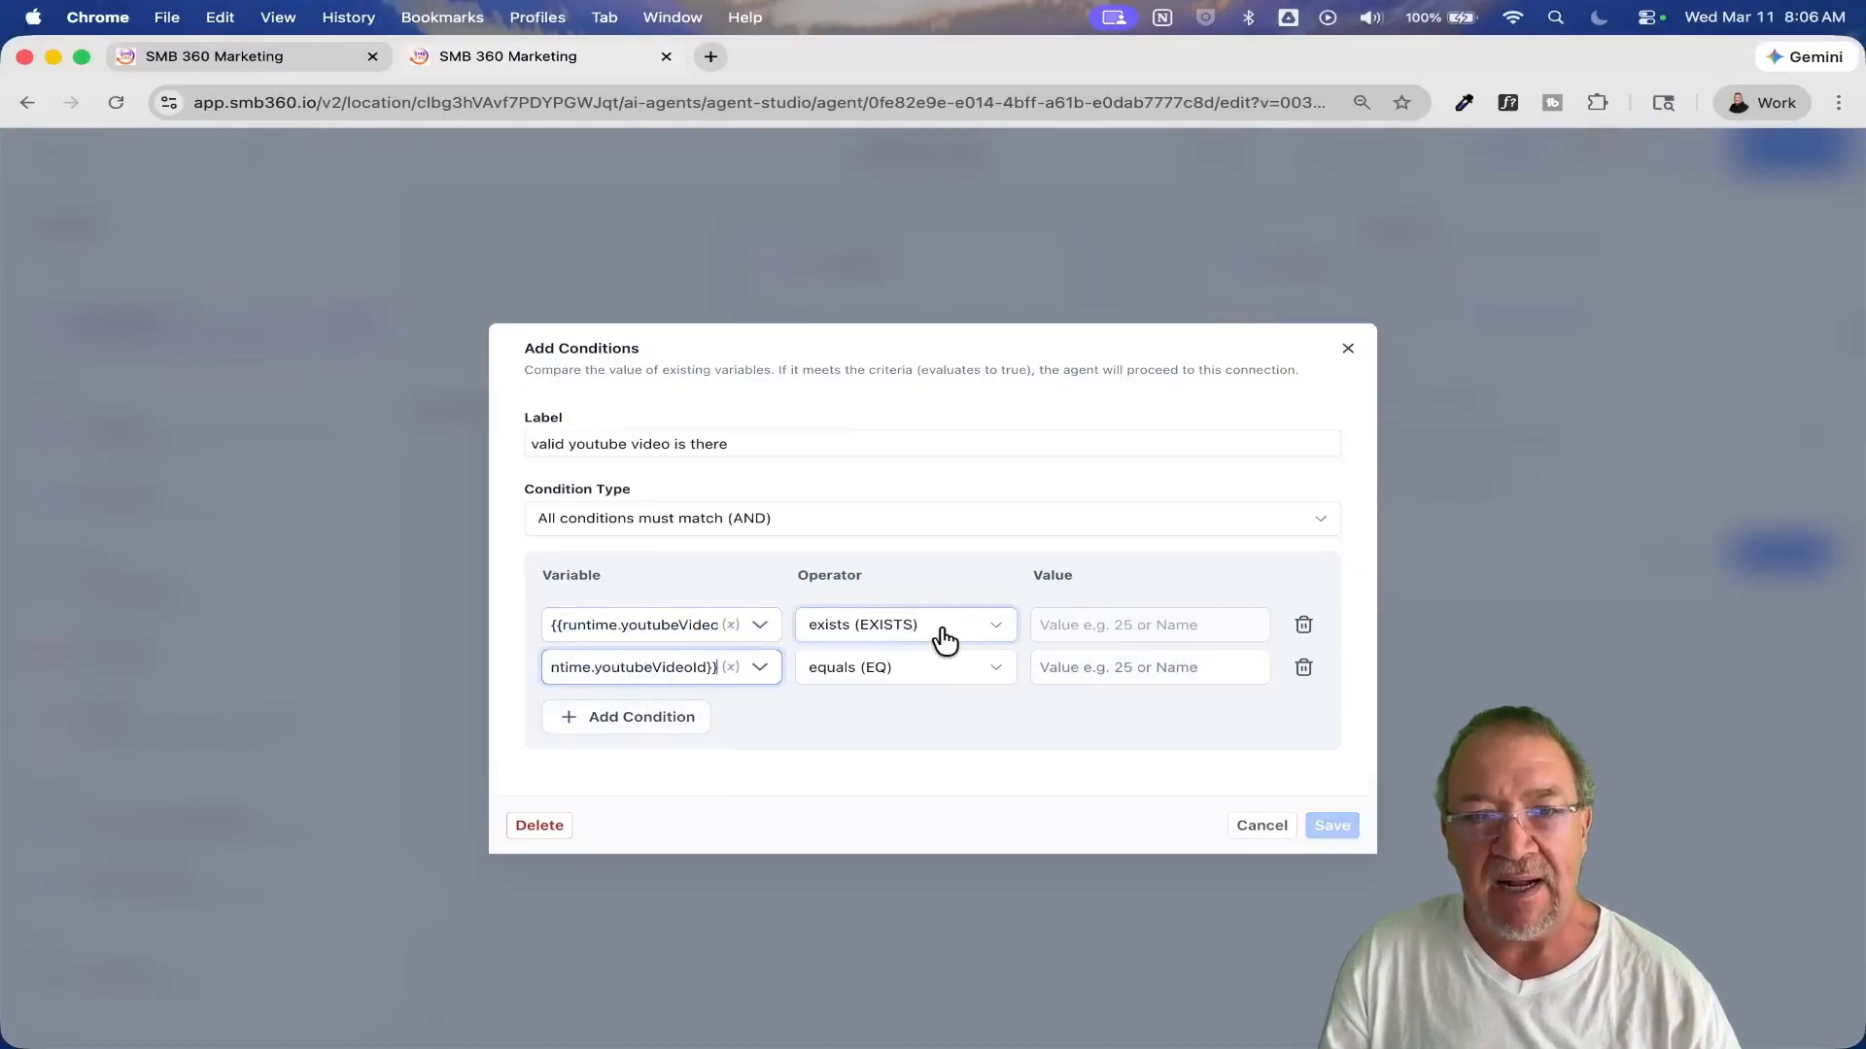
Step: Set the second condition's operator to not exists (NOT_EXISTS), and save the route and the router
{"action": "left_click", "coordinate": [922, 671]}
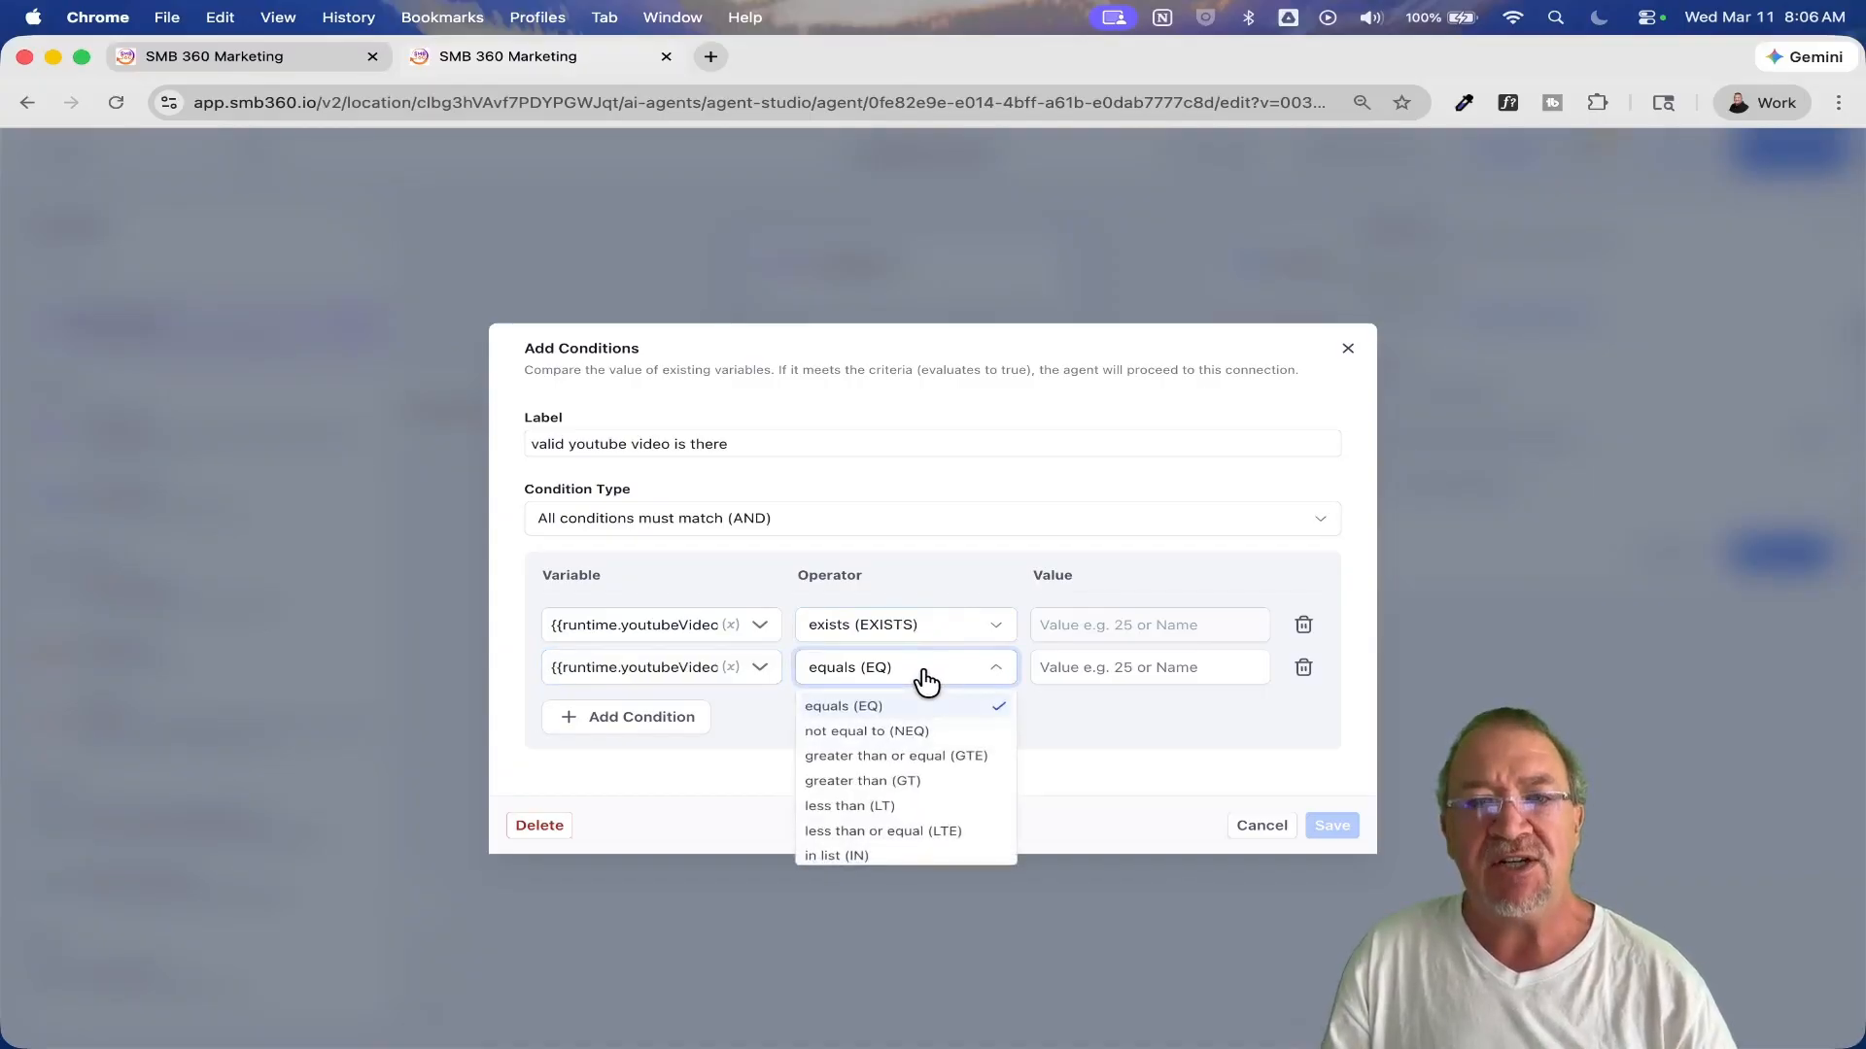
{"action": "scroll", "coordinate": [920, 825], "scroll_direction": "down", "scroll_amount": 3}
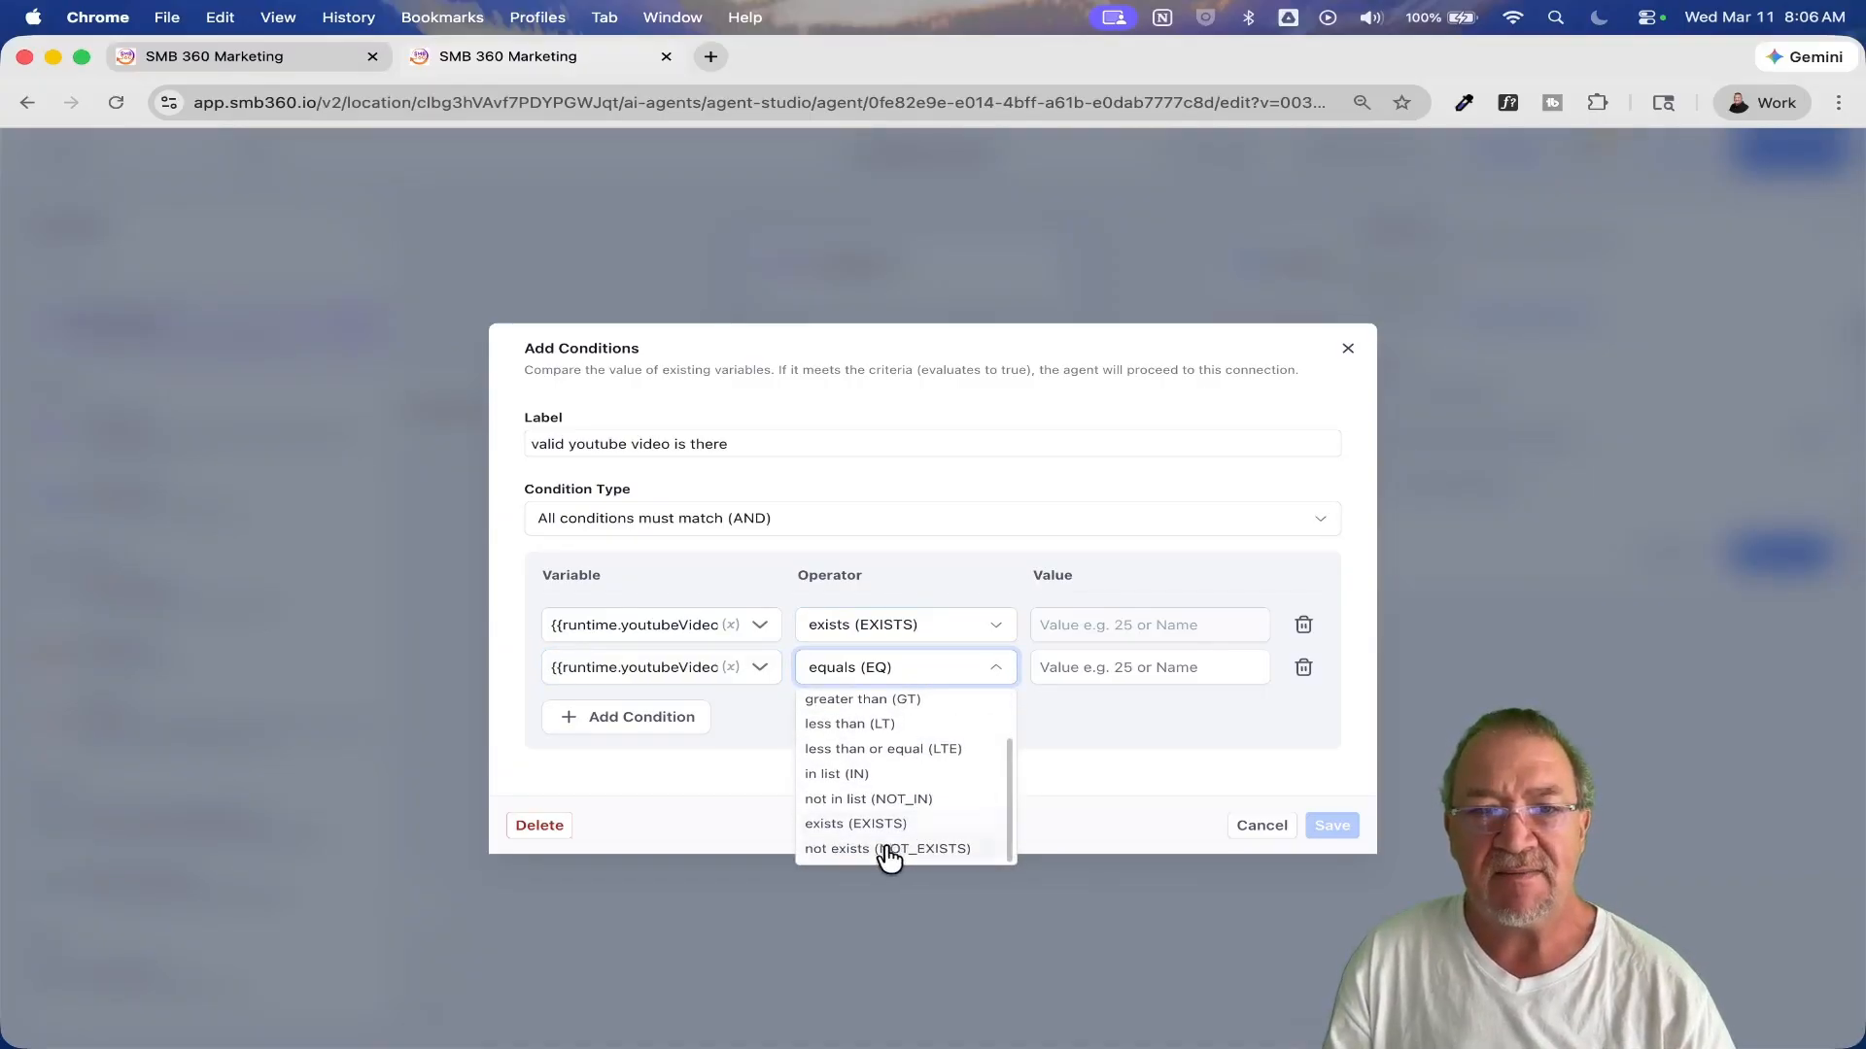
{"action": "left_click", "coordinate": [875, 845]}
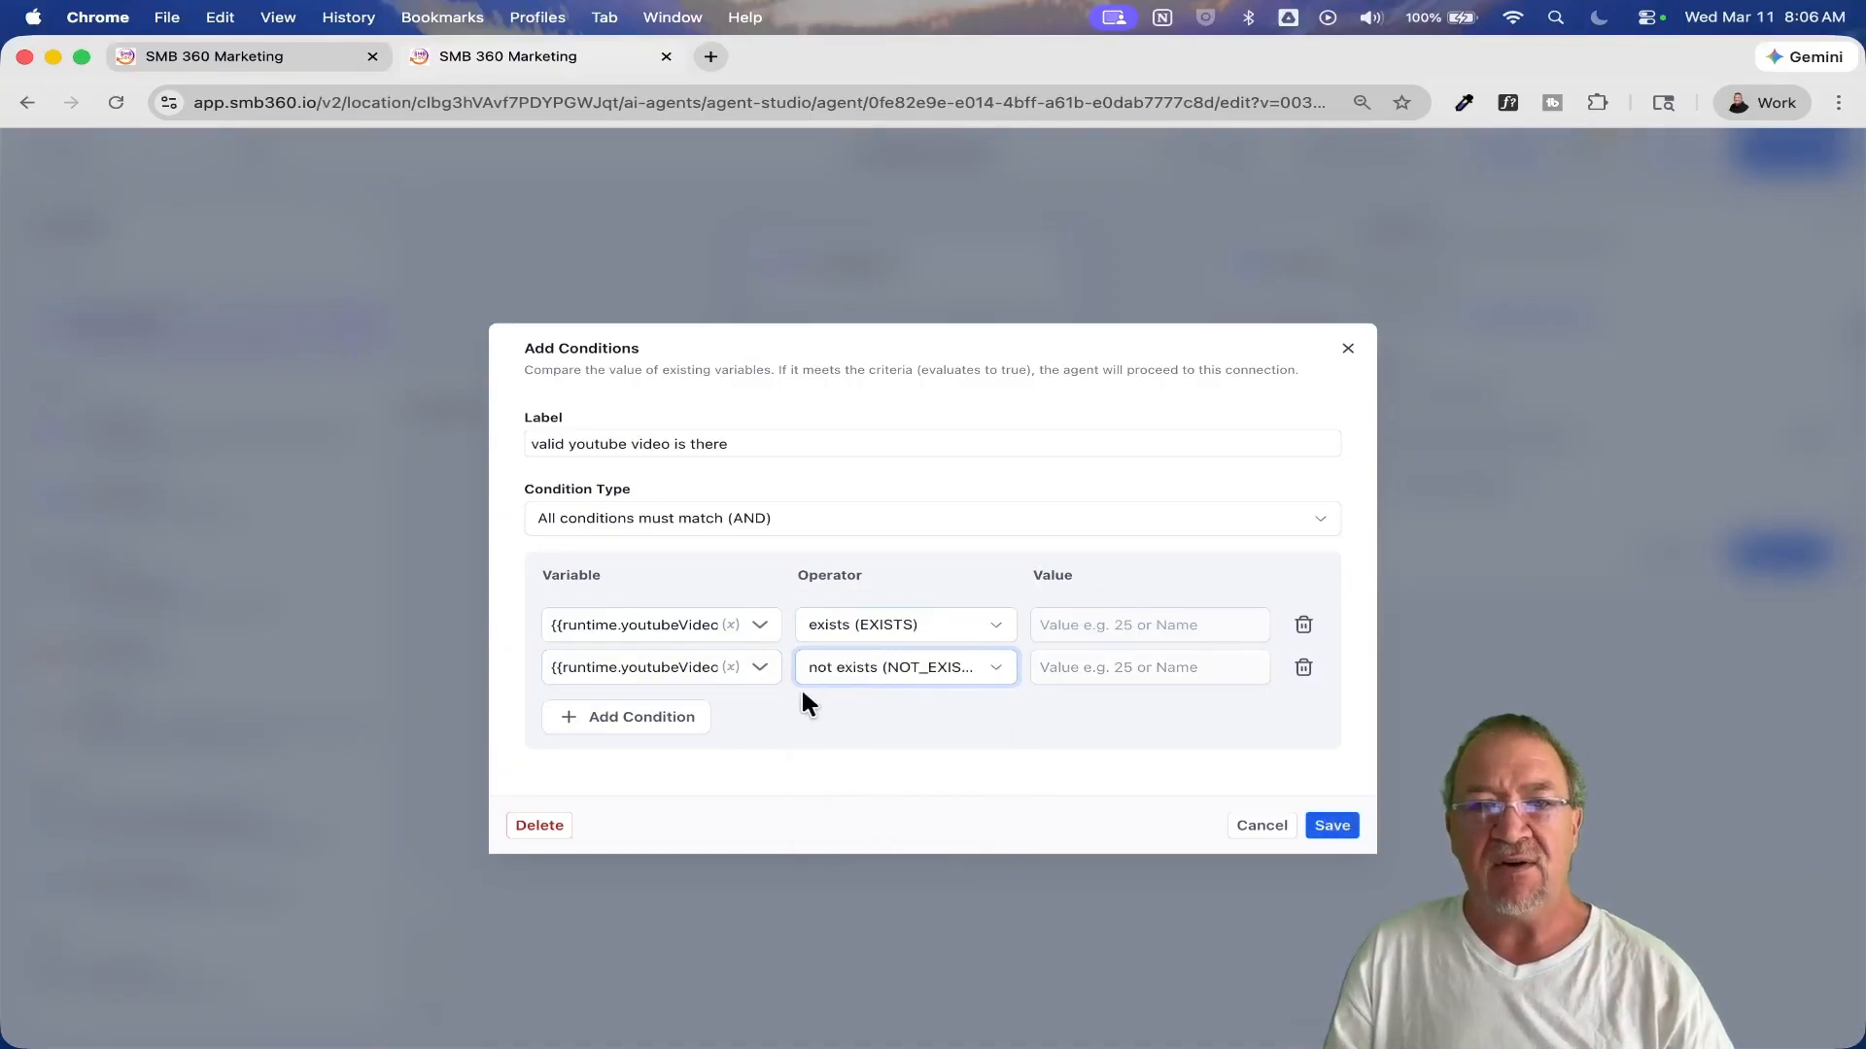
{"action": "left_click", "coordinate": [1332, 825]}
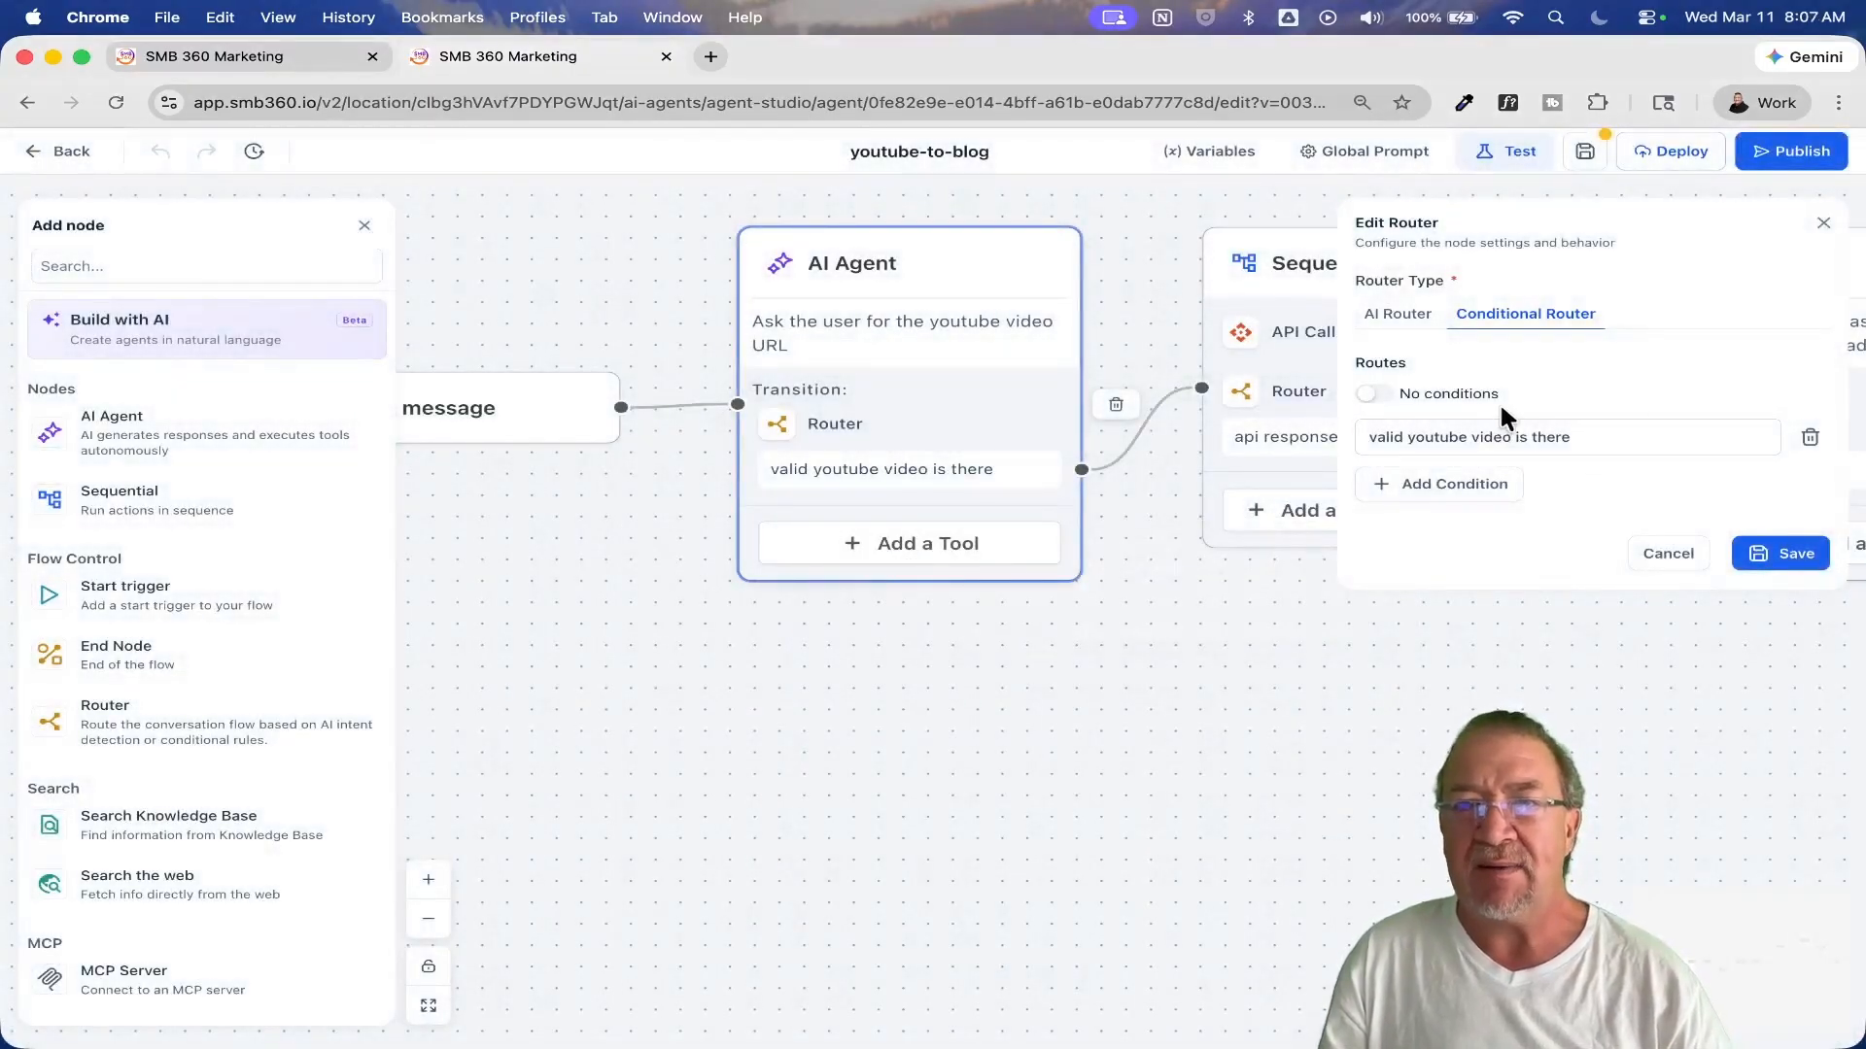
{"action": "left_click", "coordinate": [1796, 553]}
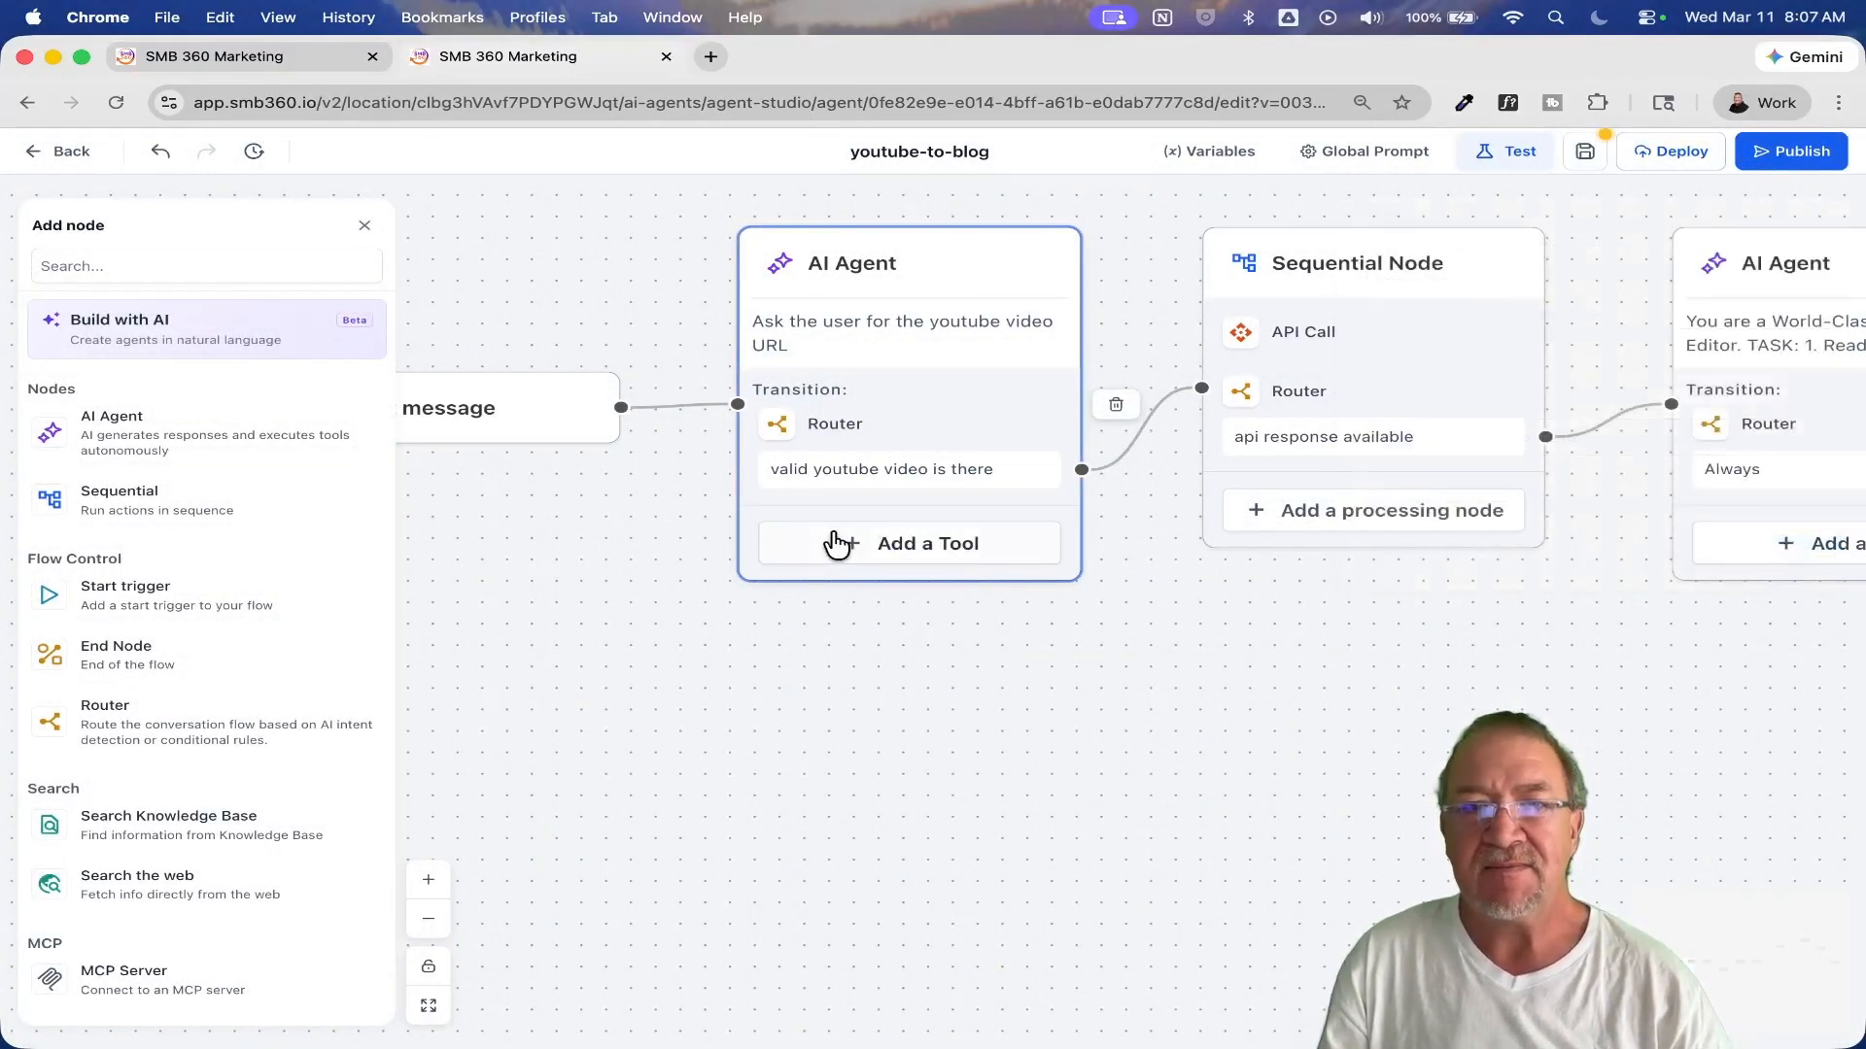
Step: Copy the second condition's variable from the "valid youtube video is there" route, delete that condition, and save the route
{"action": "left_click", "coordinate": [862, 470]}
{"action": "left_click", "coordinate": [1528, 437]}
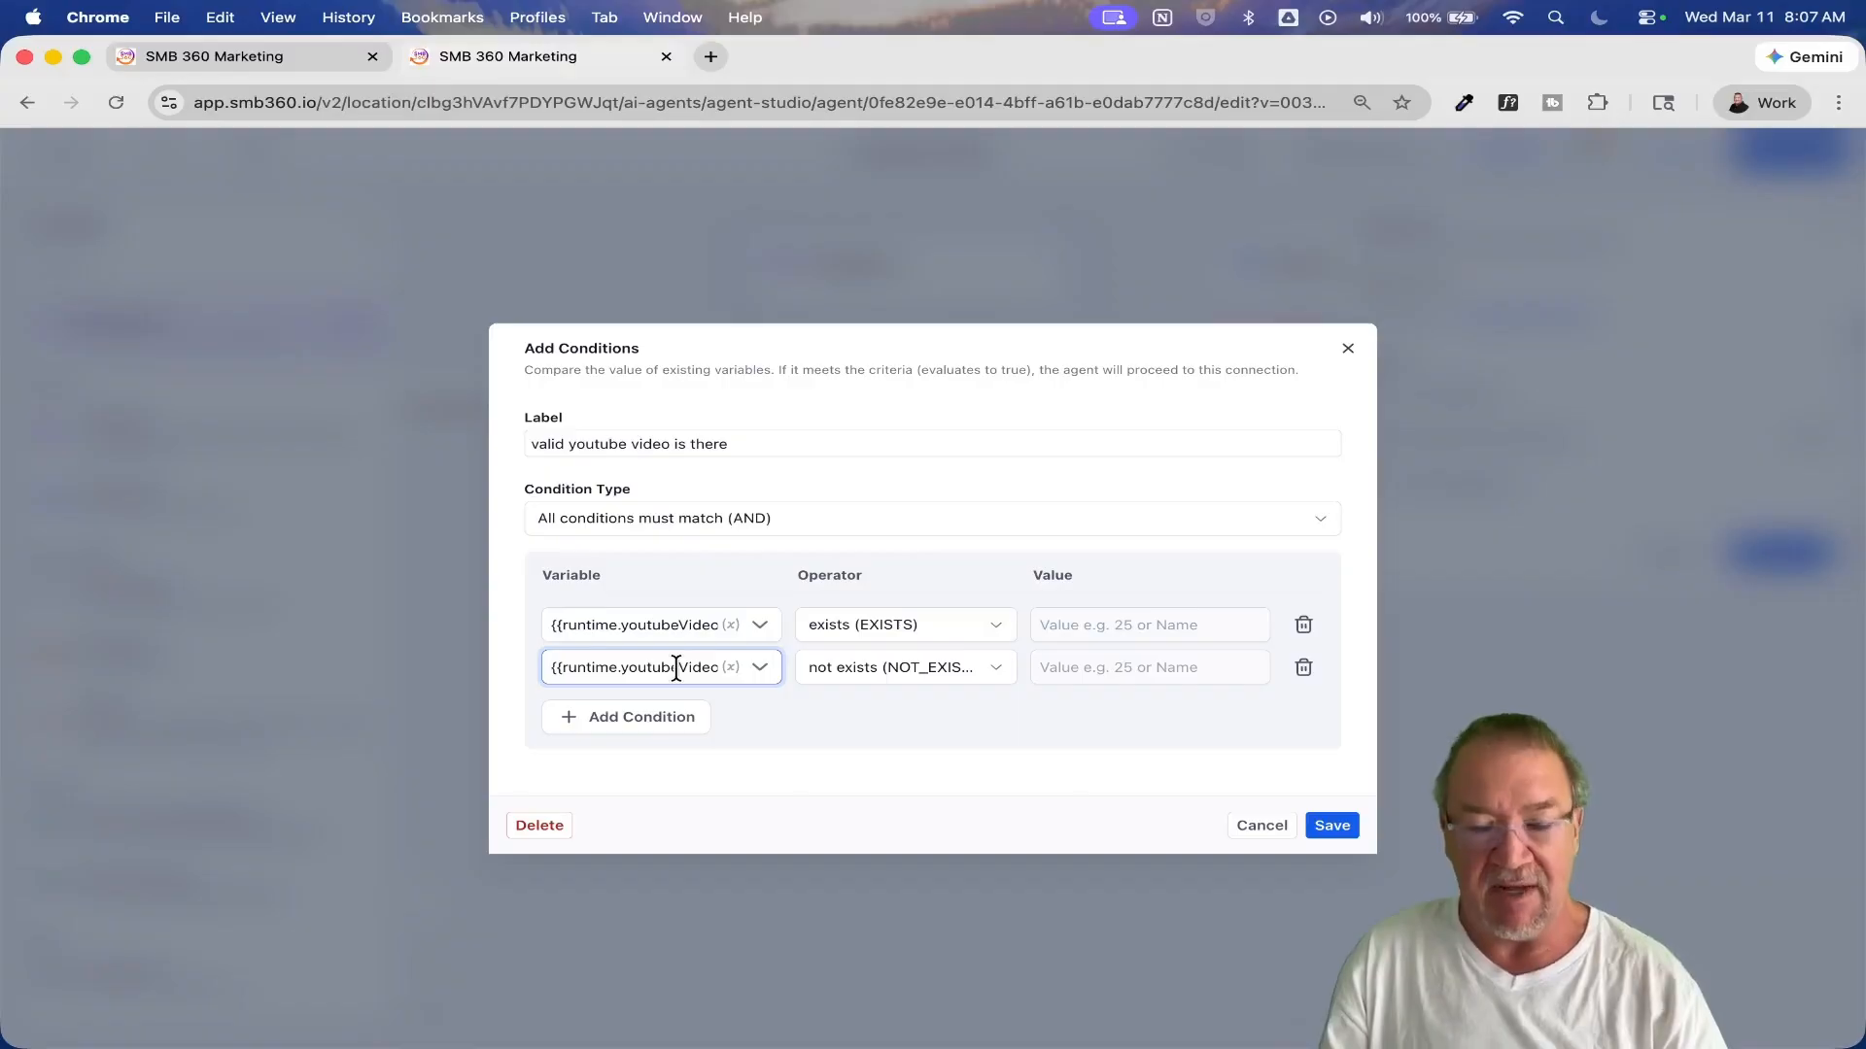
{"action": "triple_click", "coordinate": [676, 667]}
{"action": "key", "text": "super+c"}
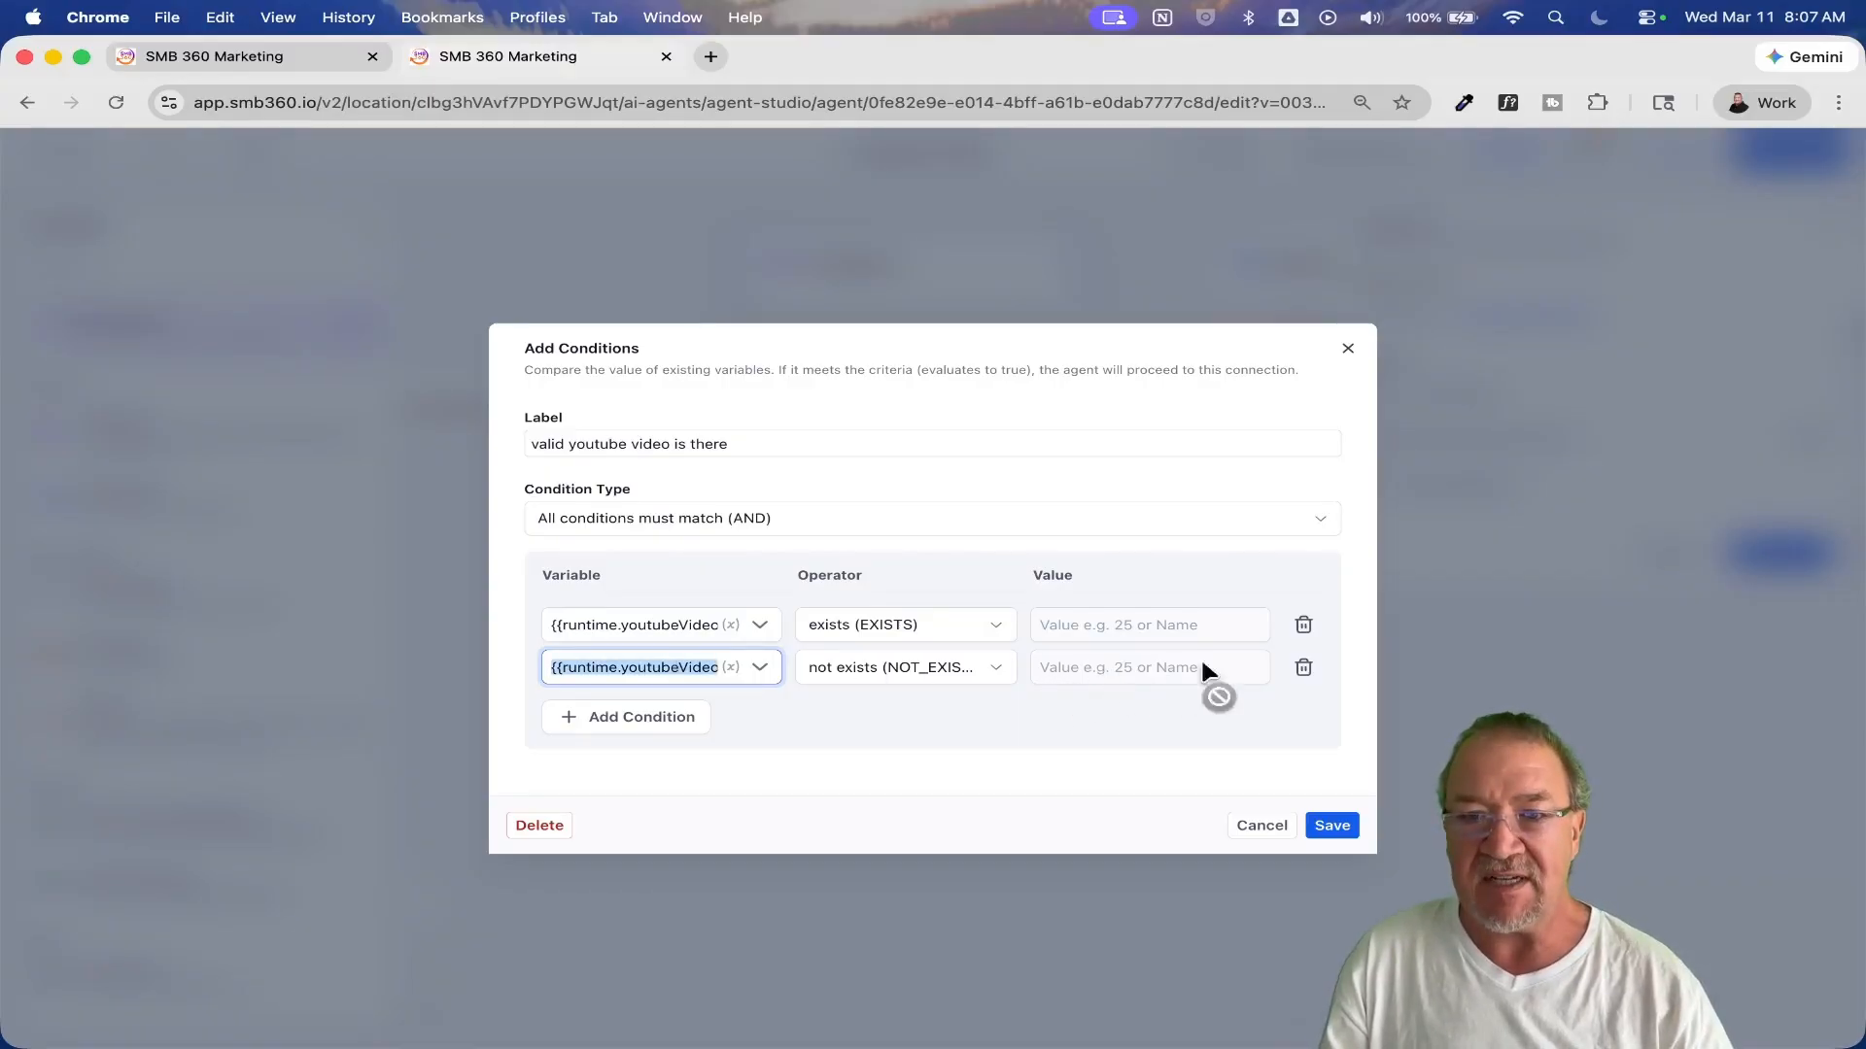
{"action": "left_click", "coordinate": [1303, 667]}
{"action": "left_click", "coordinate": [1332, 807]}
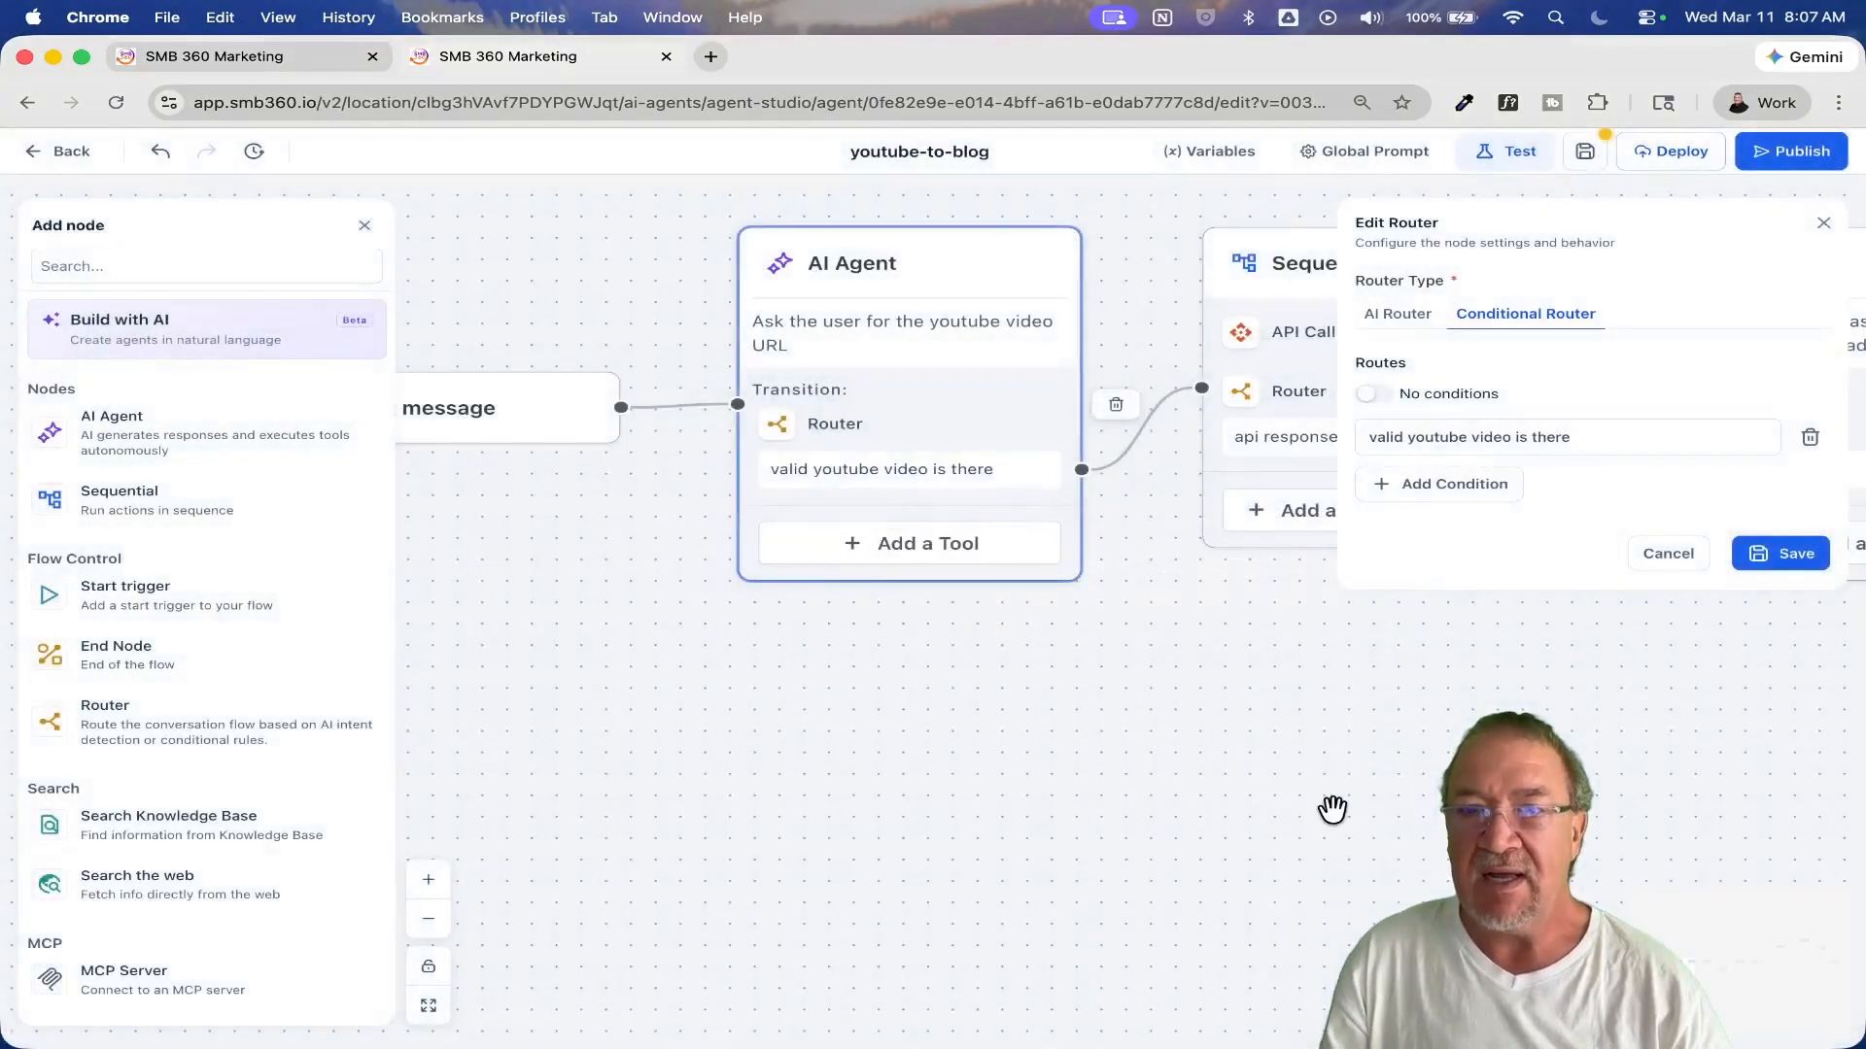
Step: Create another route in the router with the condition {{runtime.youtubeVideoId}} not exists (NOT_EXISTS)
{"action": "left_click", "coordinate": [1431, 488]}
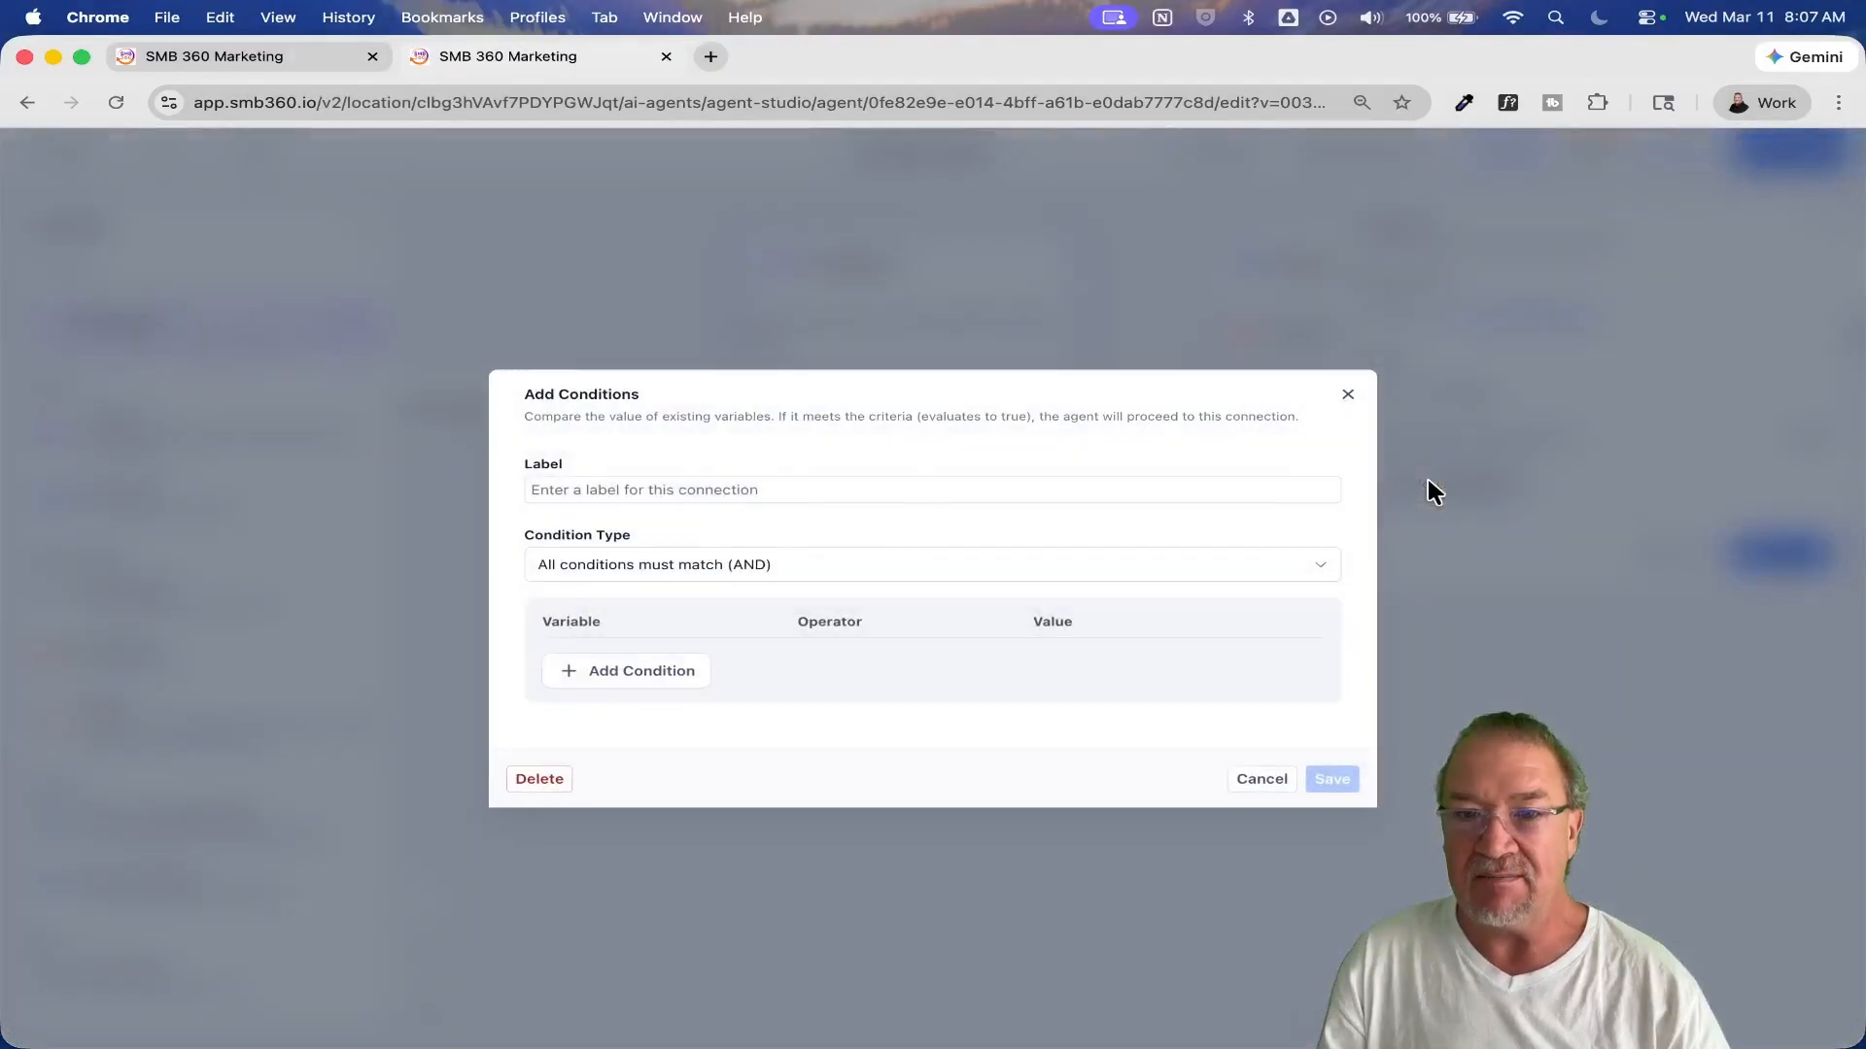
{"action": "left_click", "coordinate": [632, 670]}
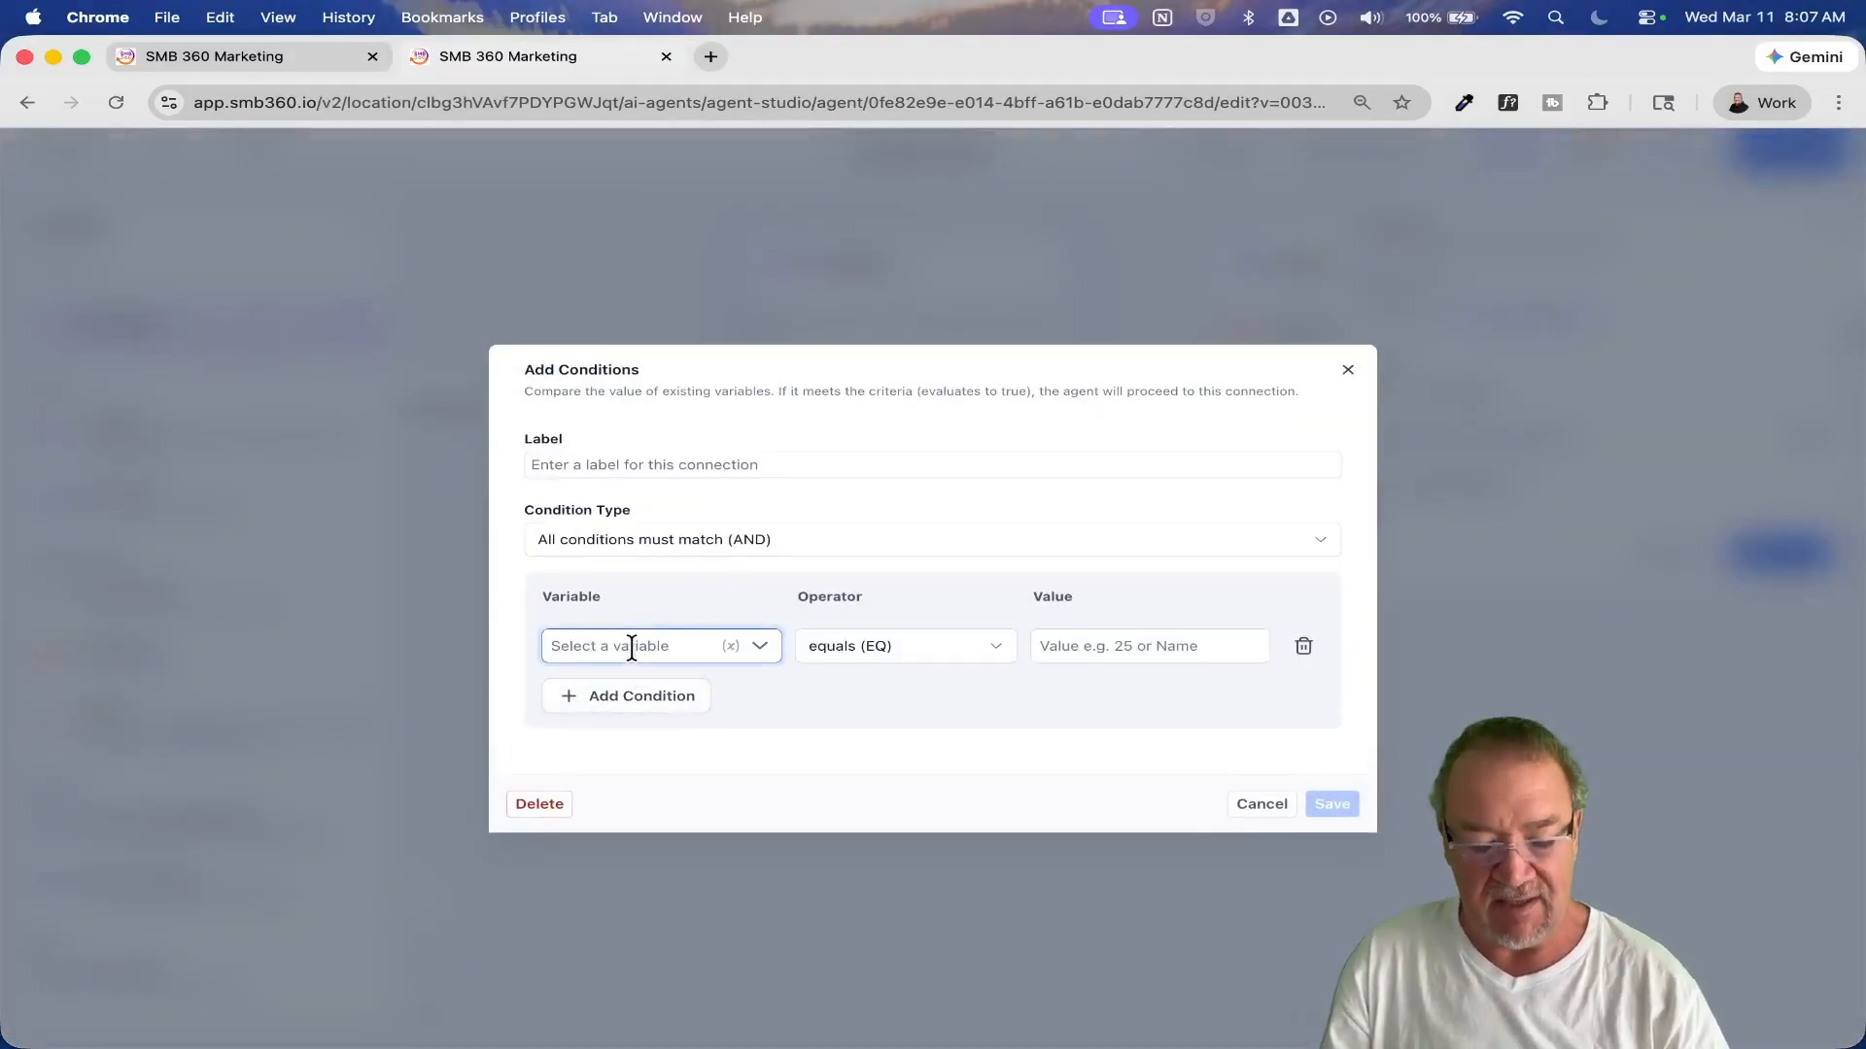
{"action": "key", "text": "super+v"}
{"action": "left_click", "coordinate": [903, 651]}
{"action": "scroll", "coordinate": [908, 748], "scroll_direction": "down", "scroll_amount": 3}
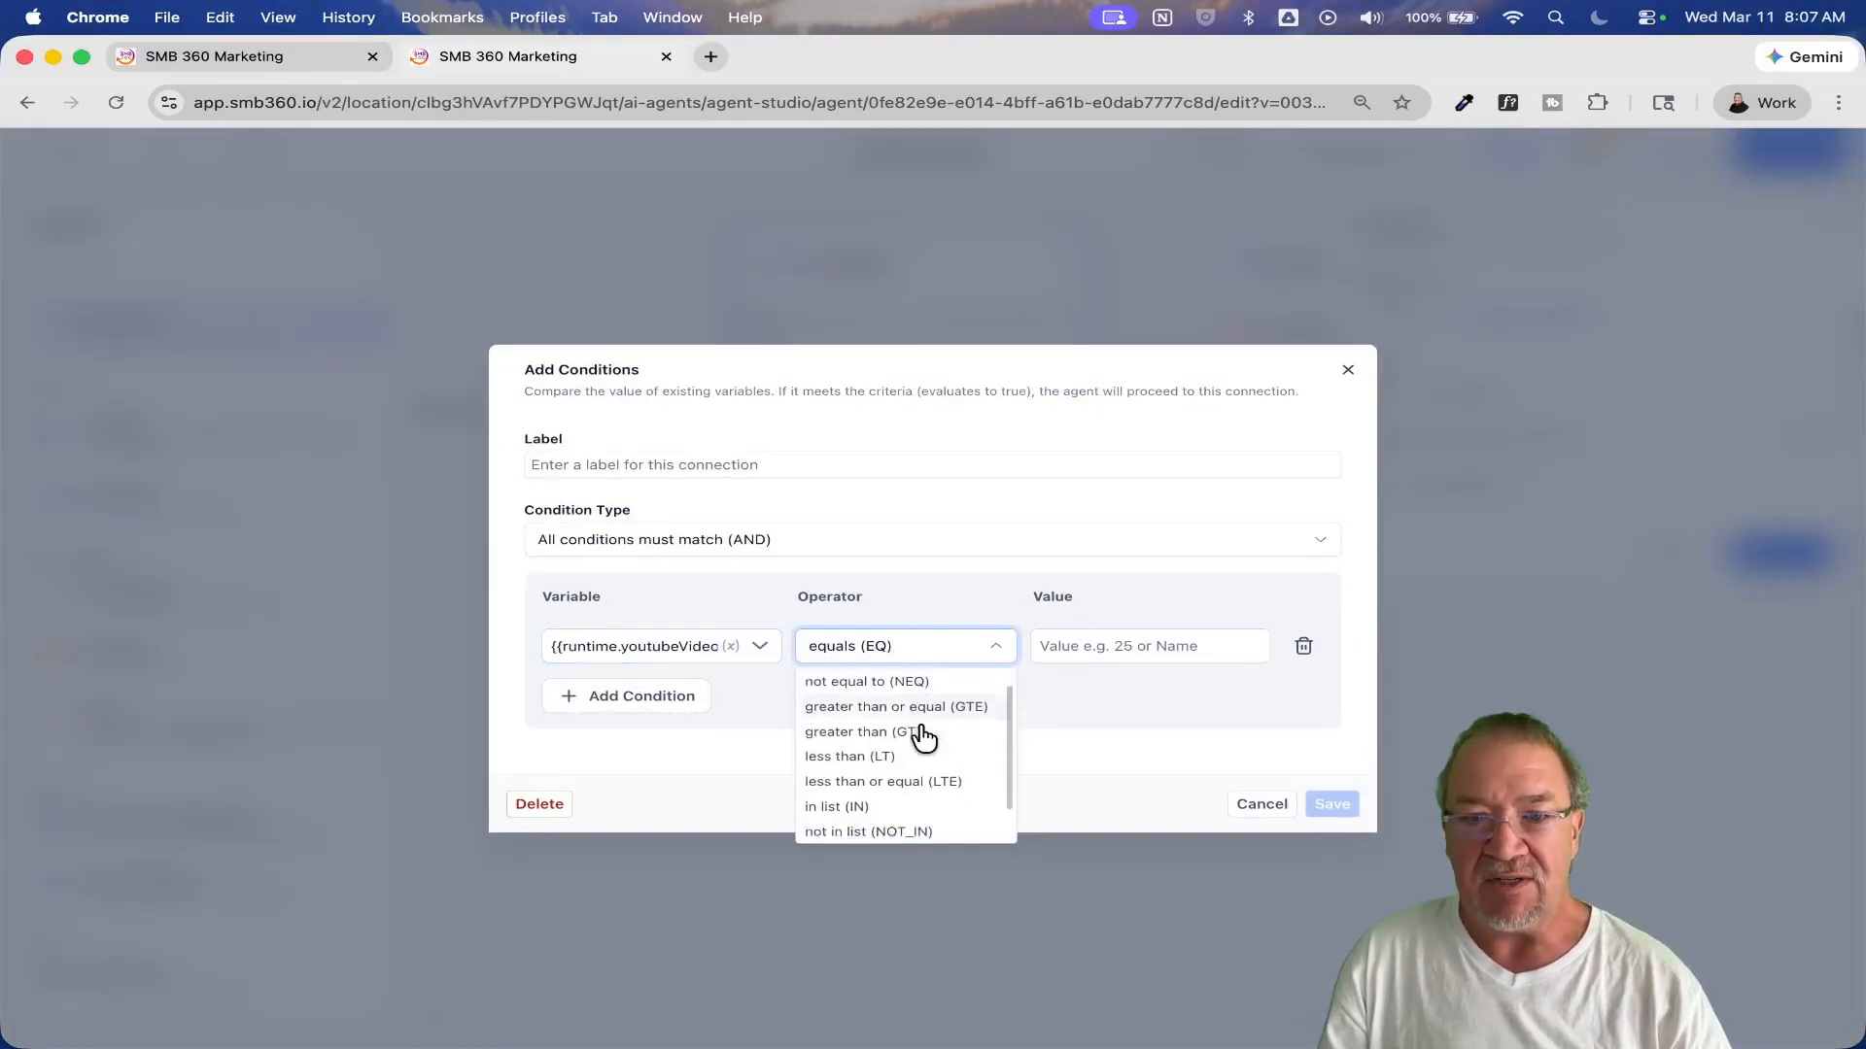
{"action": "left_click", "coordinate": [908, 829]}
Step: Label the new route "does not exist", and save both the route and the router
{"action": "left_click", "coordinate": [604, 463]}
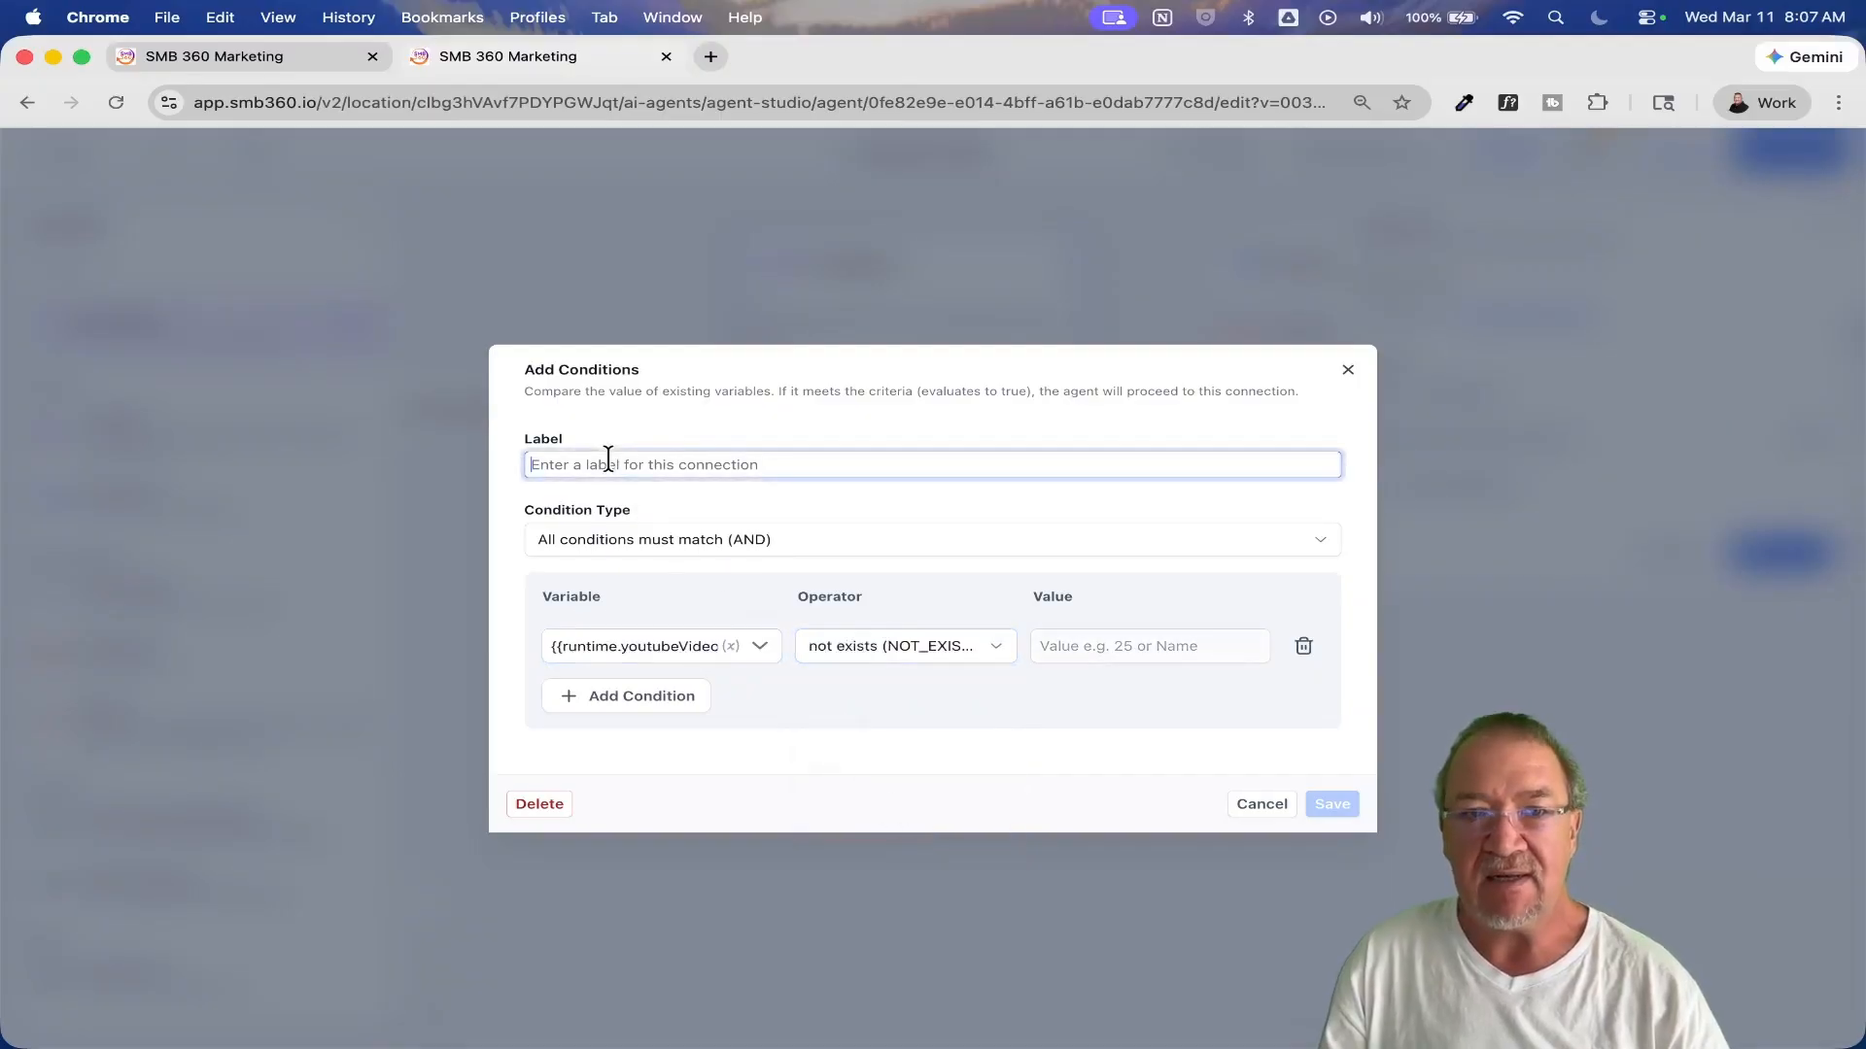
{"action": "type", "text": "does not exist"}
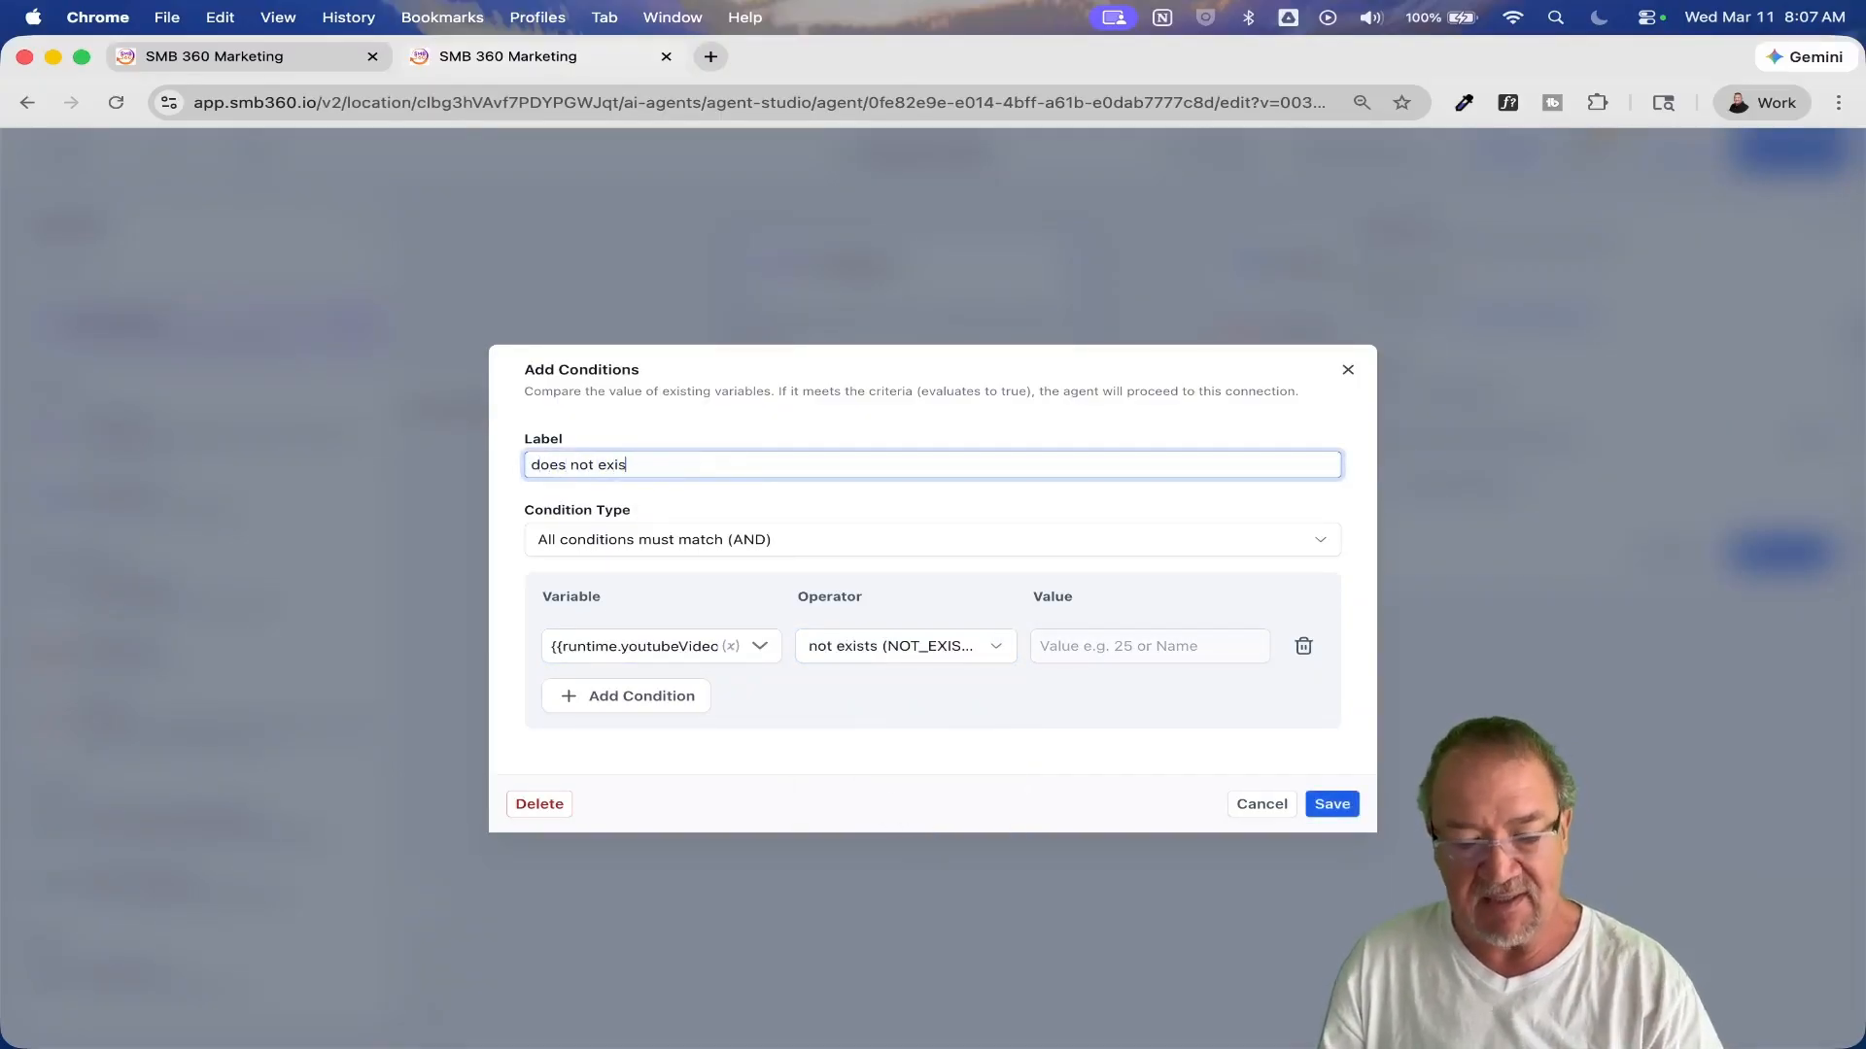
{"action": "left_click", "coordinate": [1335, 806]}
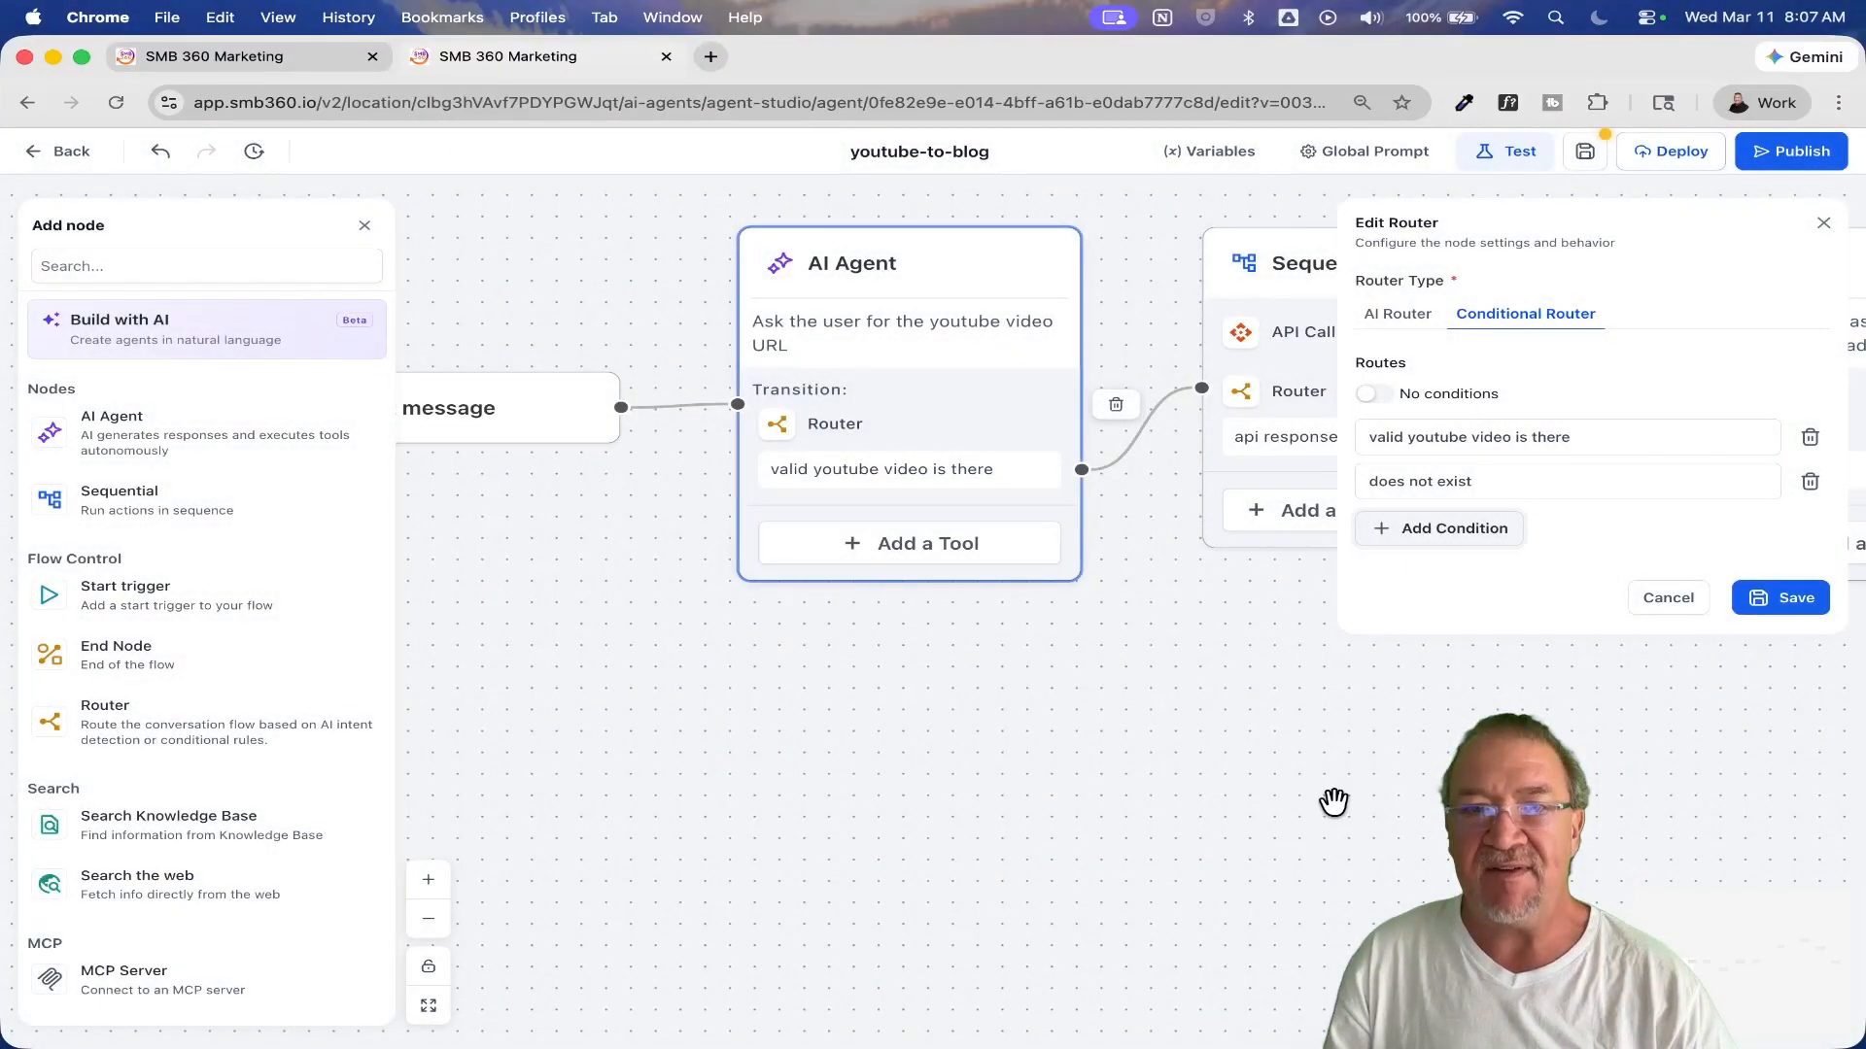
{"action": "left_click", "coordinate": [1799, 604]}
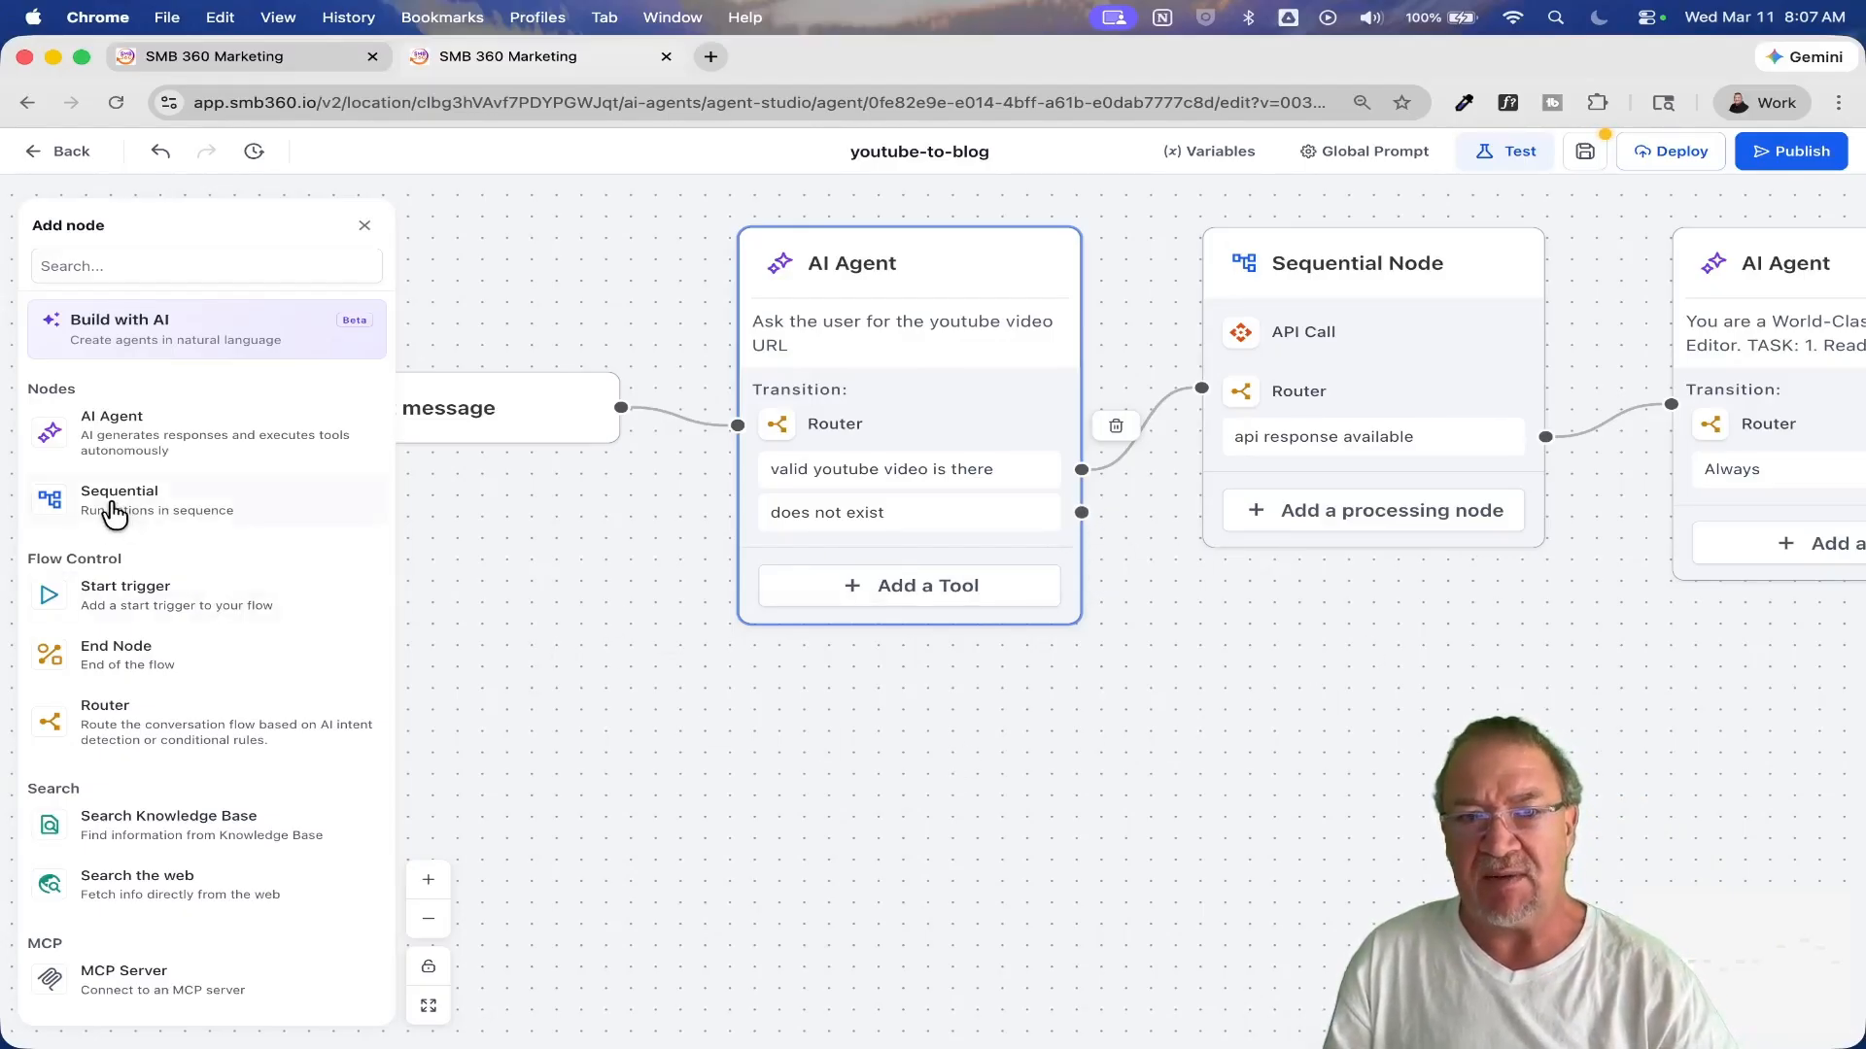
{"action": "left_click_drag", "start_coordinate": [115, 515], "coordinate": [952, 774]}
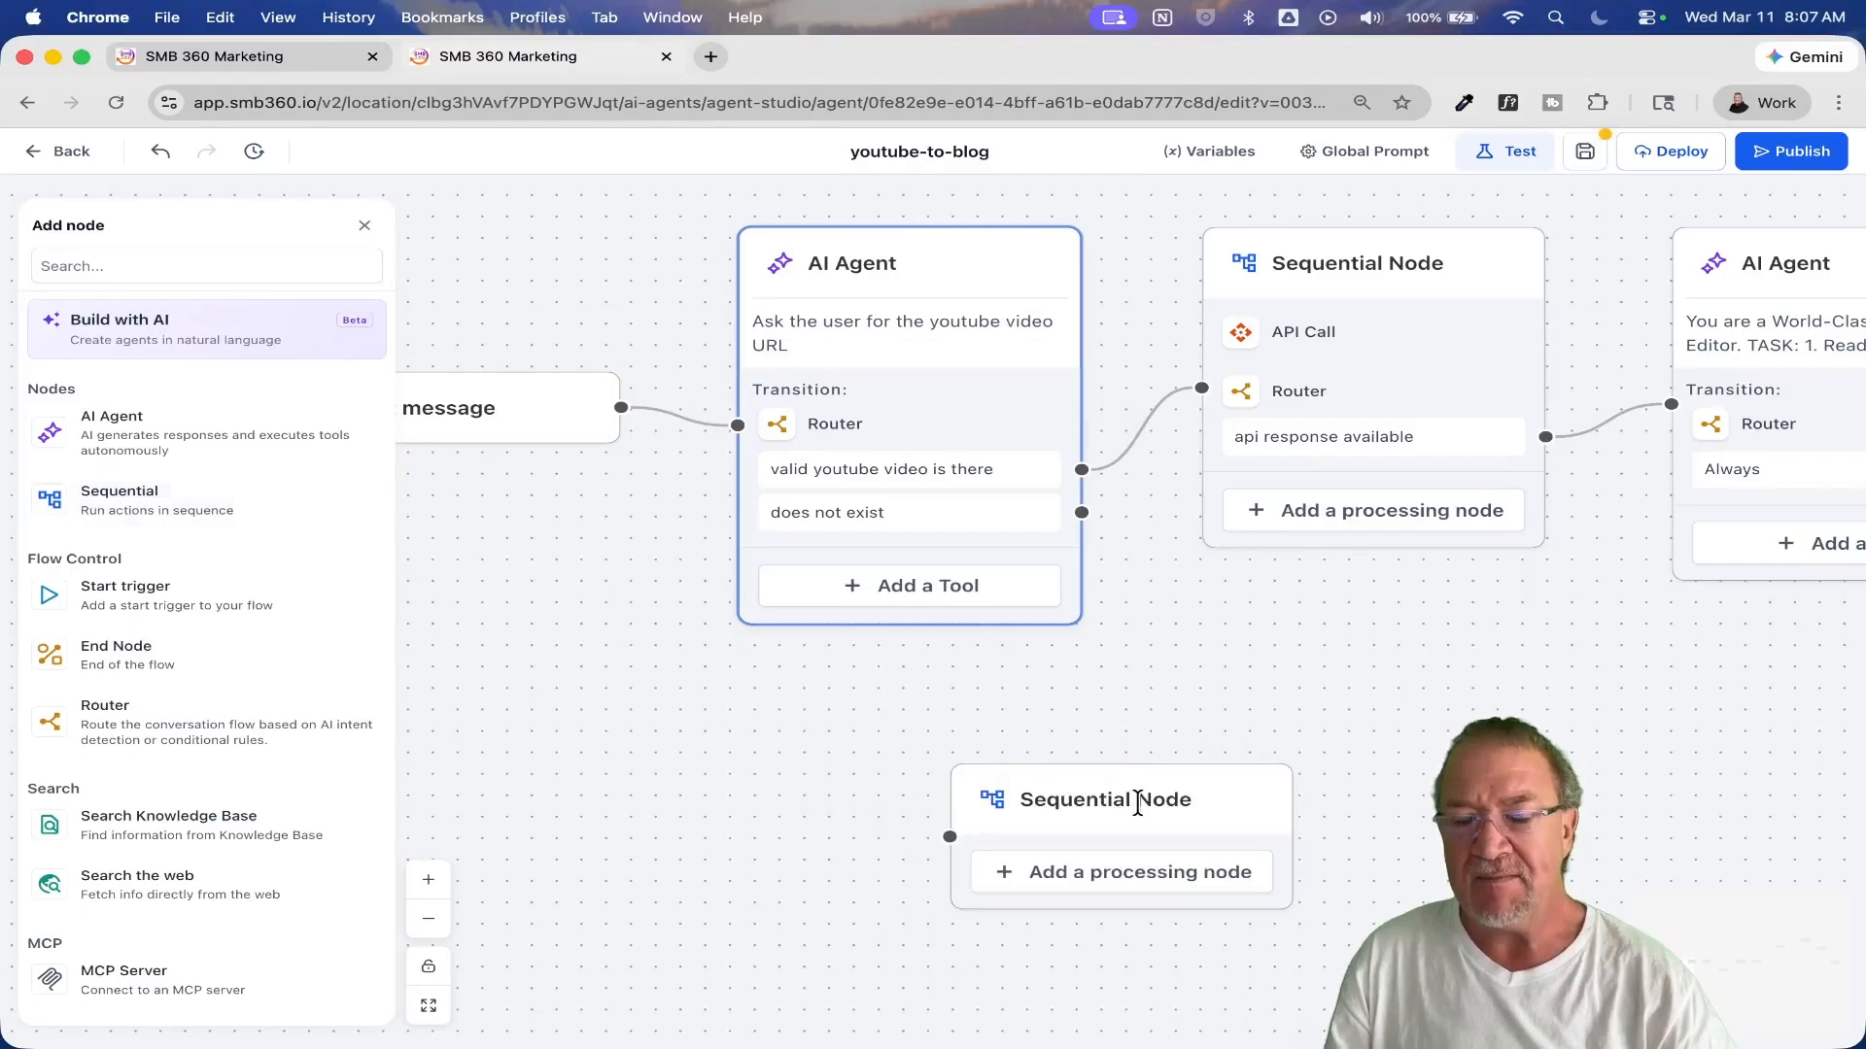
{"action": "left_click_drag", "start_coordinate": [1130, 799], "coordinate": [1031, 707]}
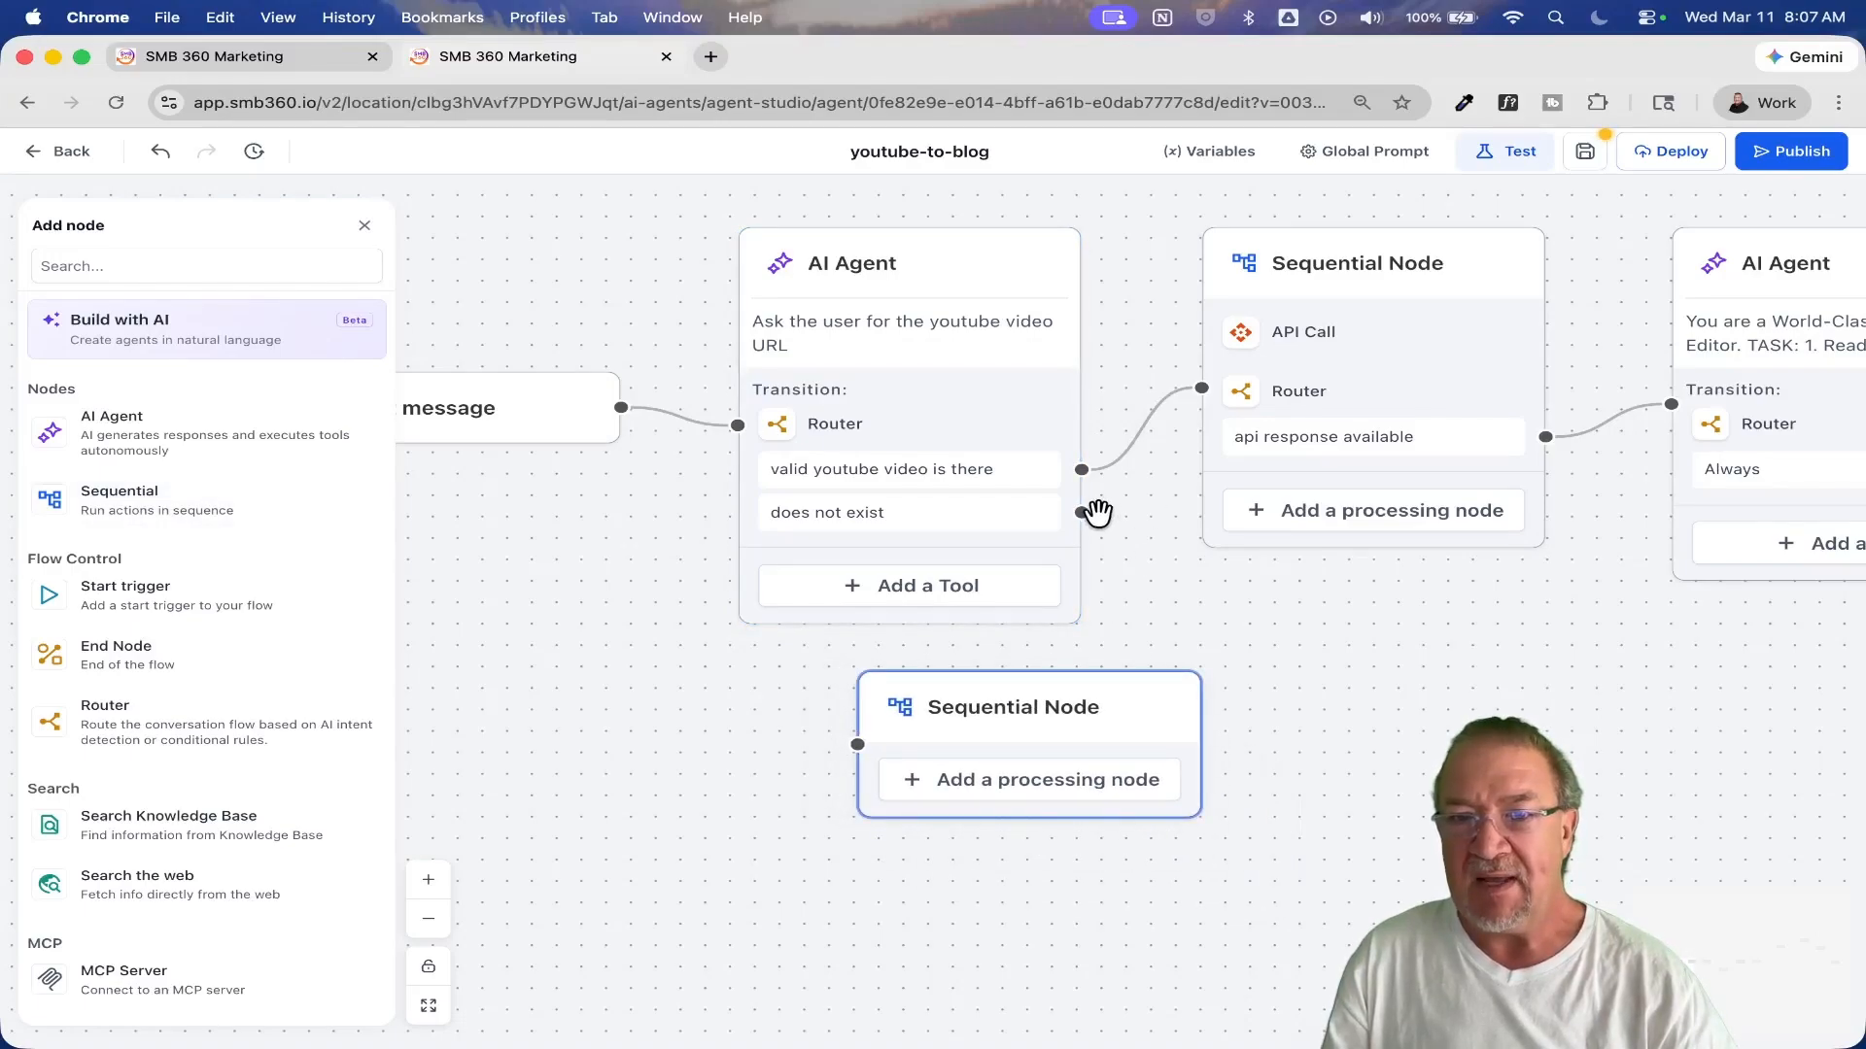
{"action": "left_click_drag", "start_coordinate": [1082, 516], "coordinate": [807, 767]}
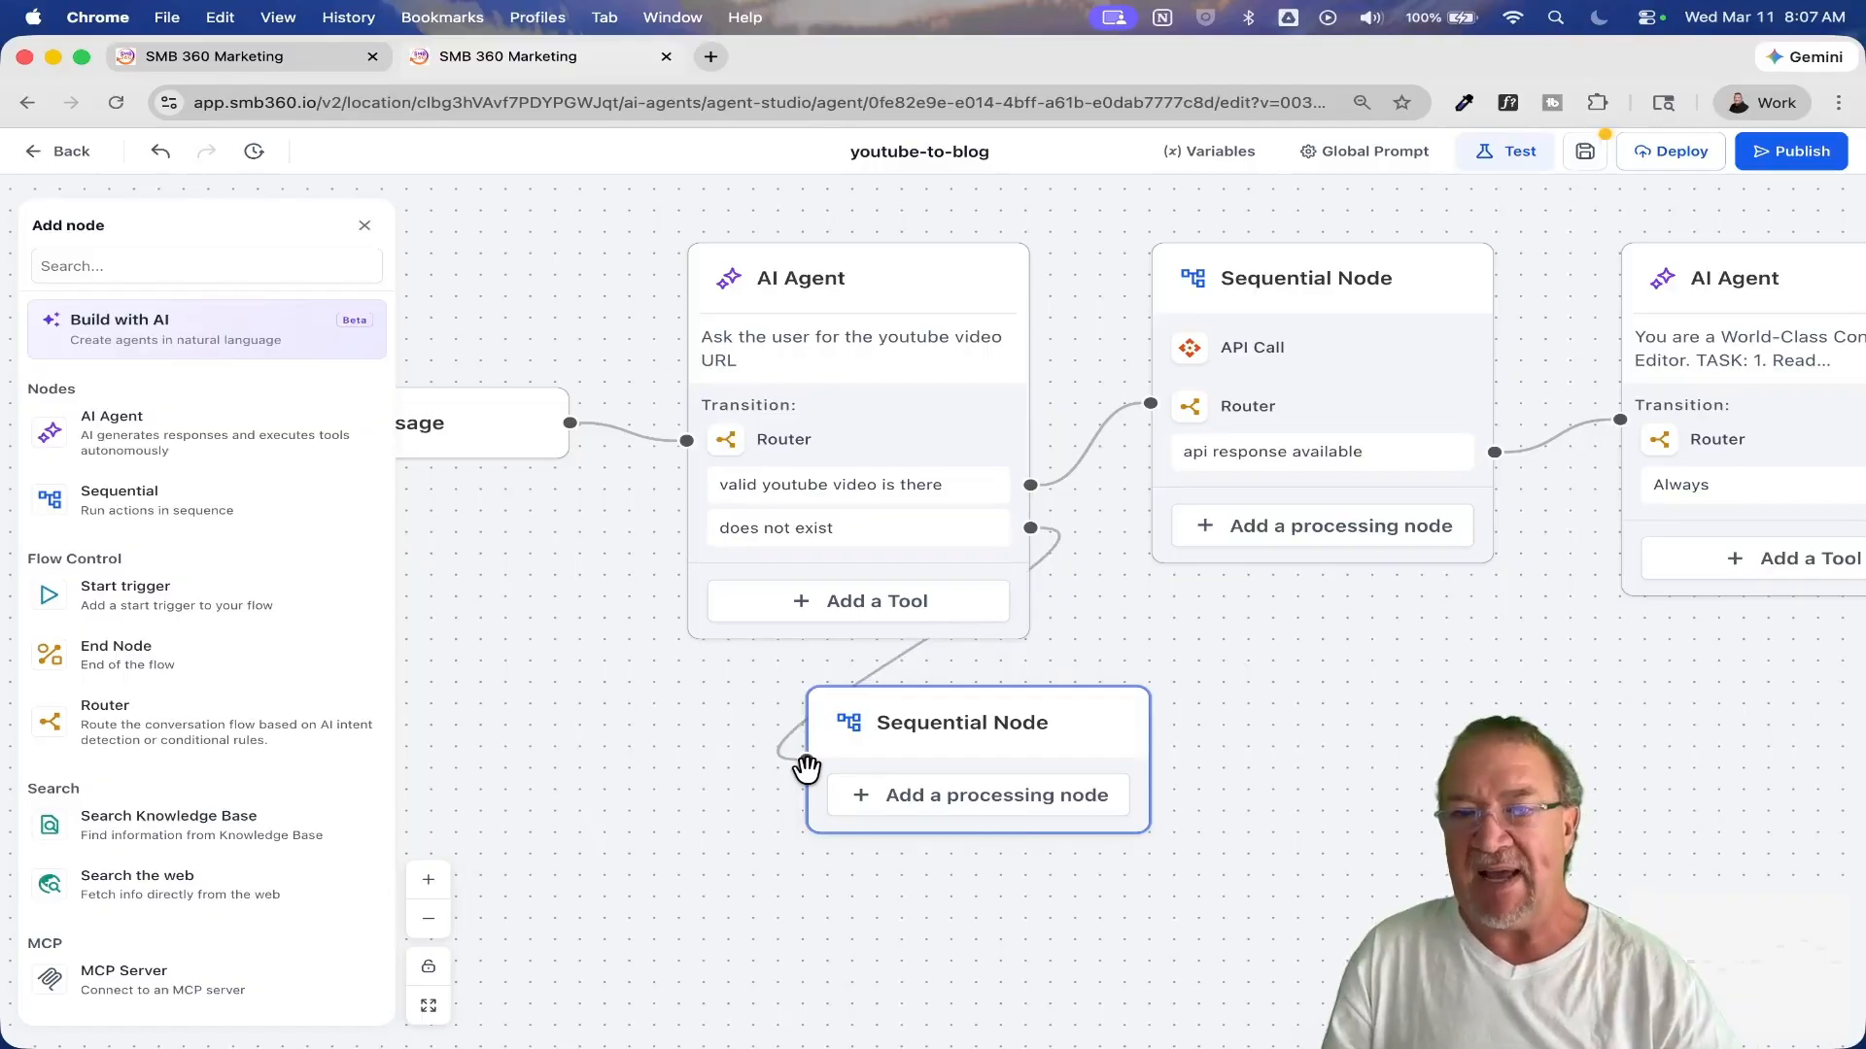
{"action": "left_click", "coordinate": [1075, 729]}
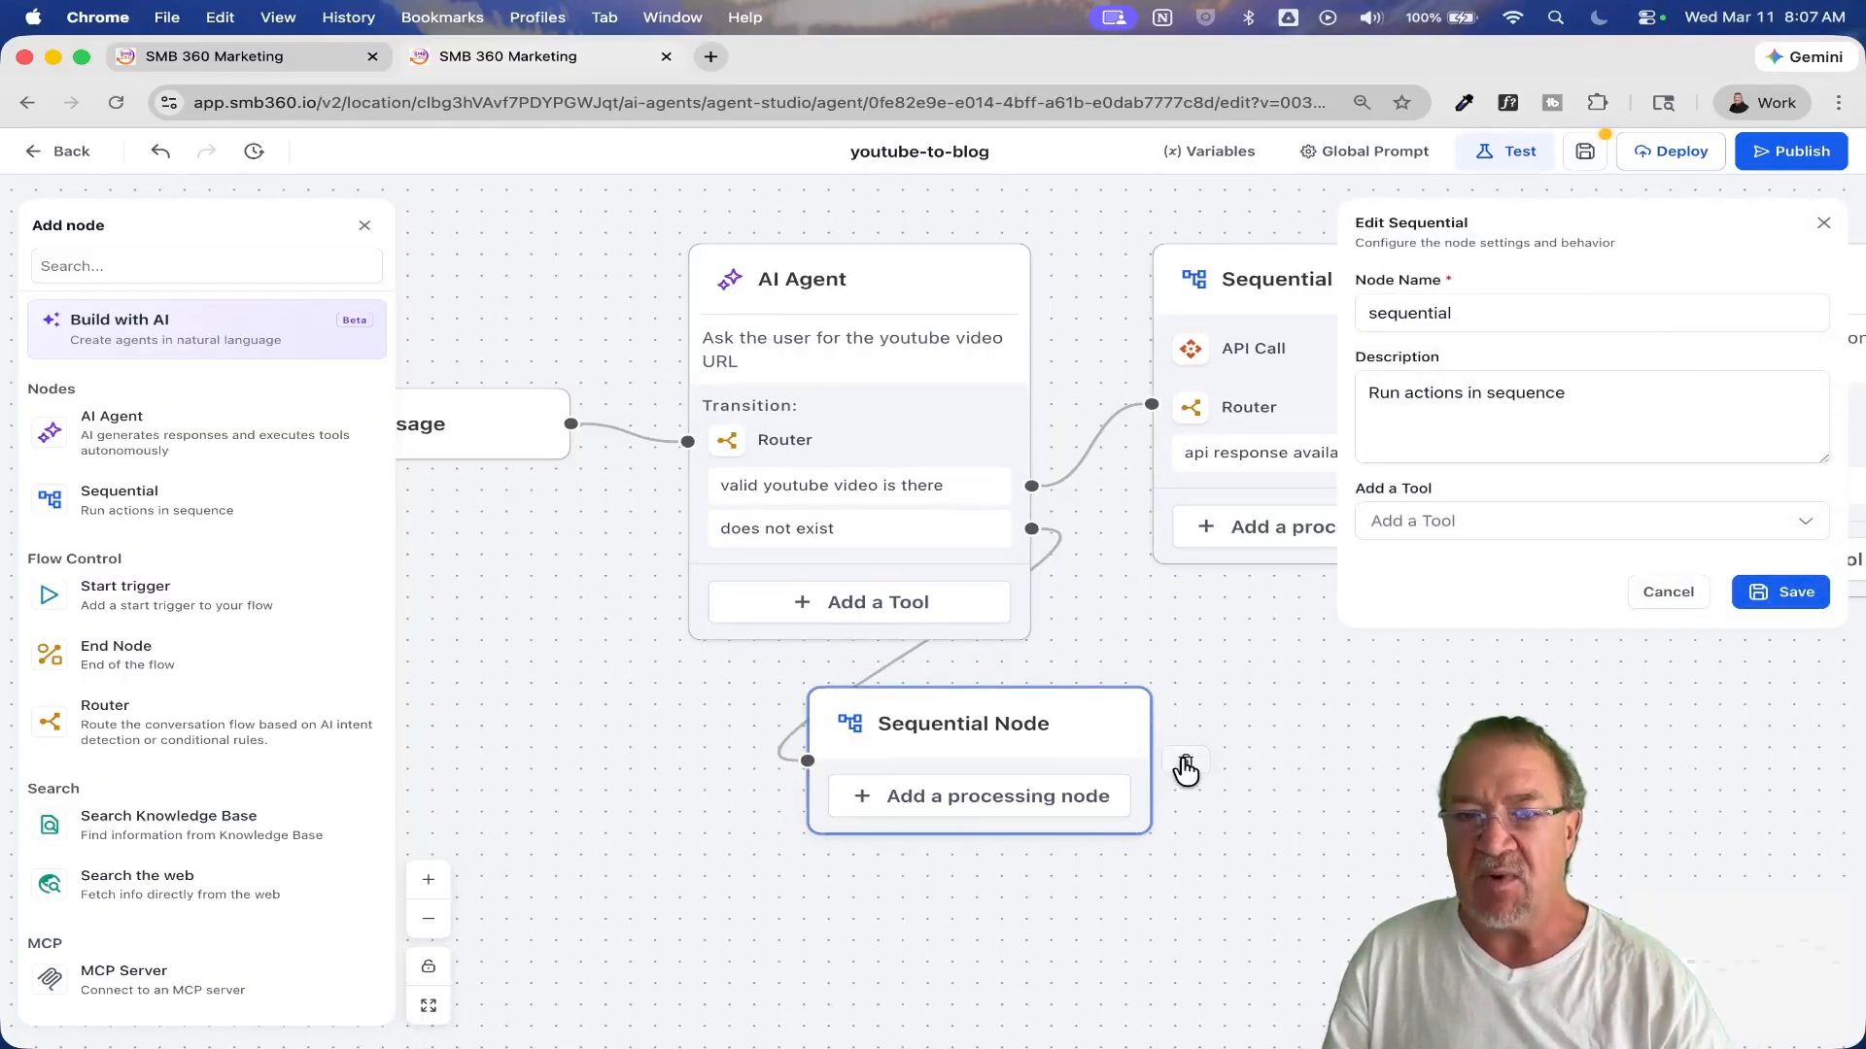
{"action": "left_click", "coordinate": [1668, 591]}
{"action": "left_click", "coordinate": [1186, 763]}
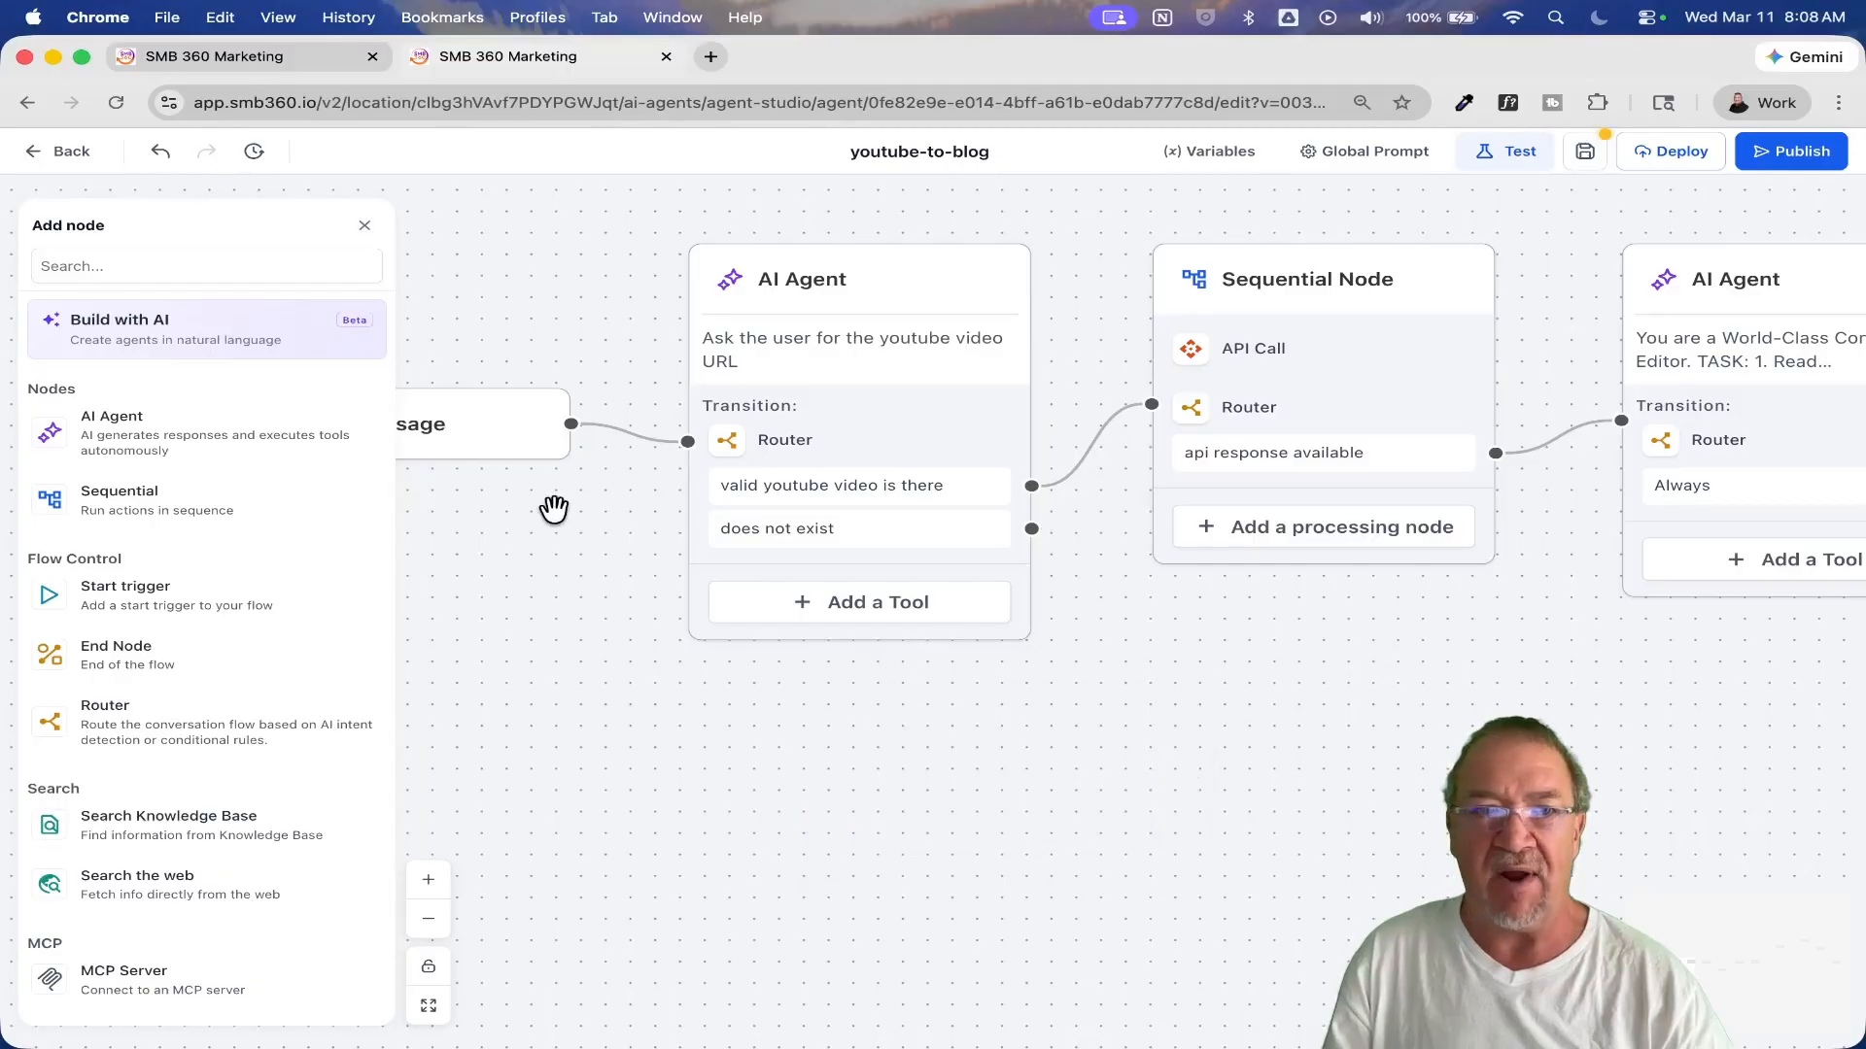
Step: Add an AI Agent node below the first AI Agent with the prompt "Request from user a valid youtube video url." and save it
{"action": "left_click", "coordinate": [119, 435]}
{"action": "left_click_drag", "start_coordinate": [975, 592], "coordinate": [971, 734]}
{"action": "left_click", "coordinate": [1441, 322]}
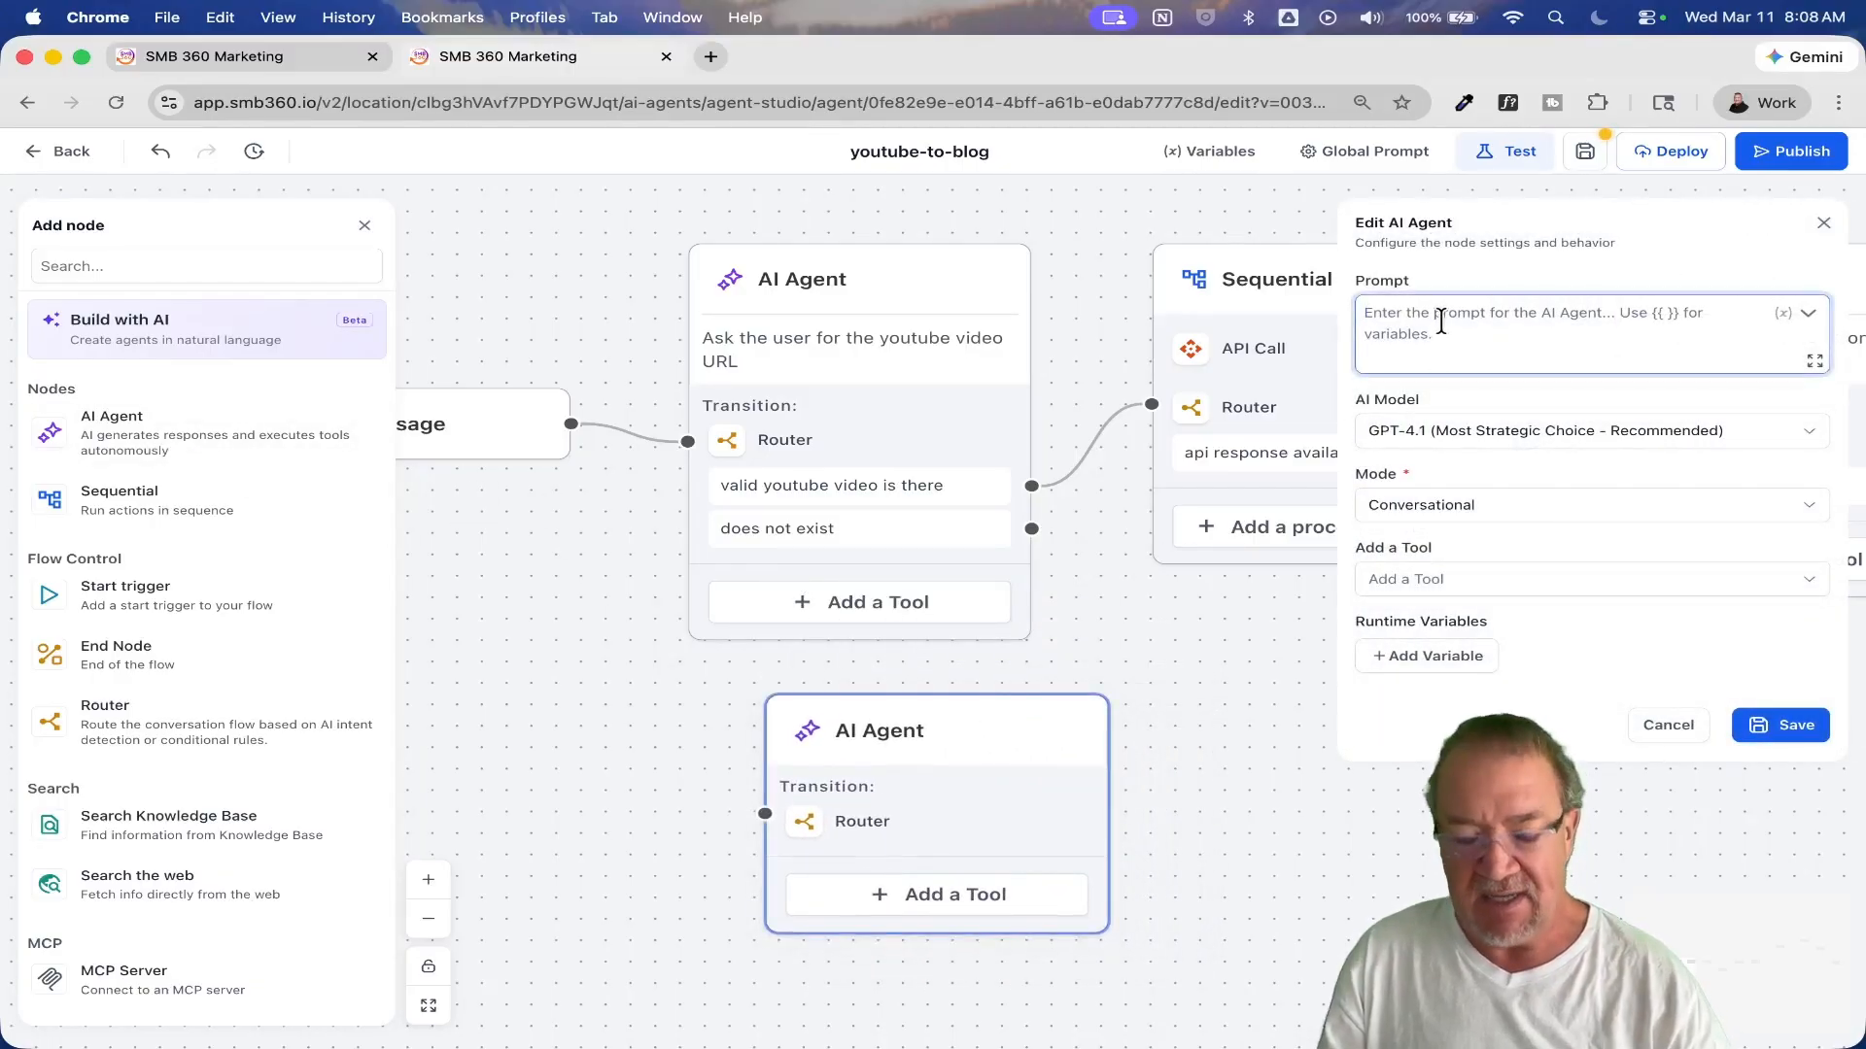
{"action": "type", "text": "Re"}
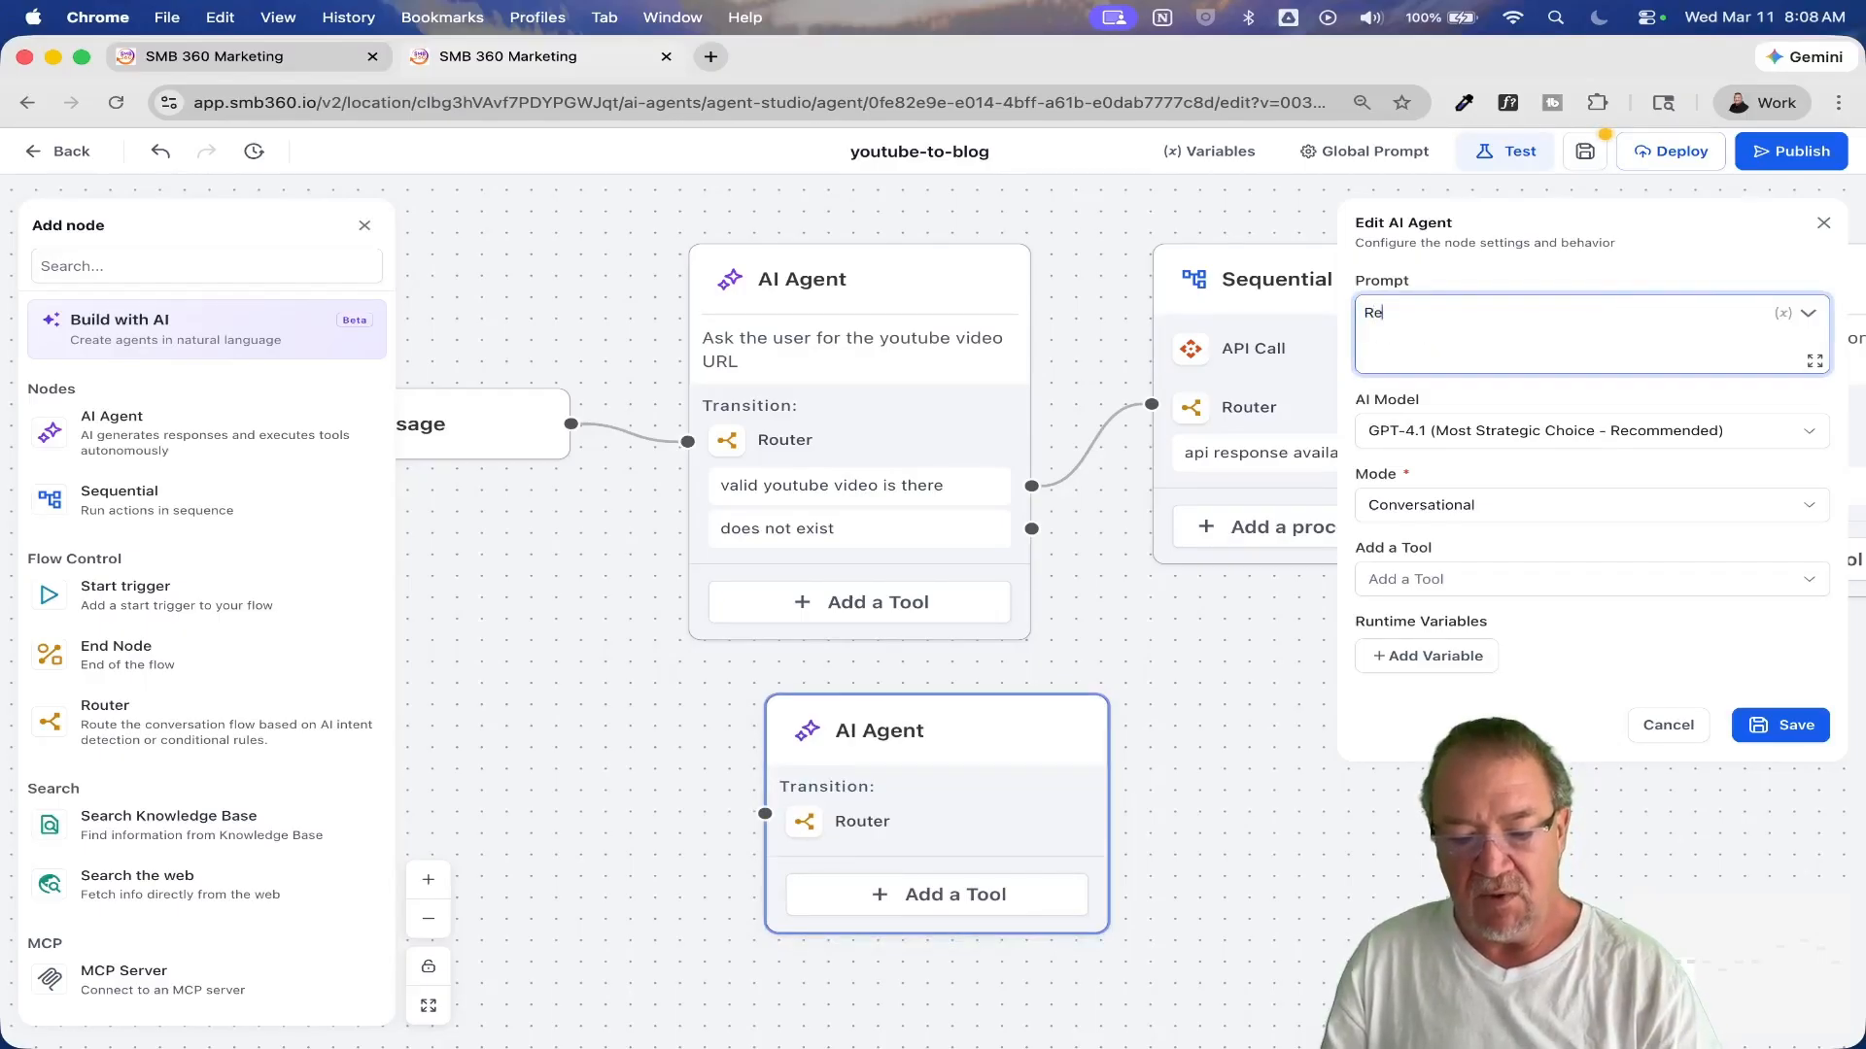
{"action": "type", "text": "quest from use"}
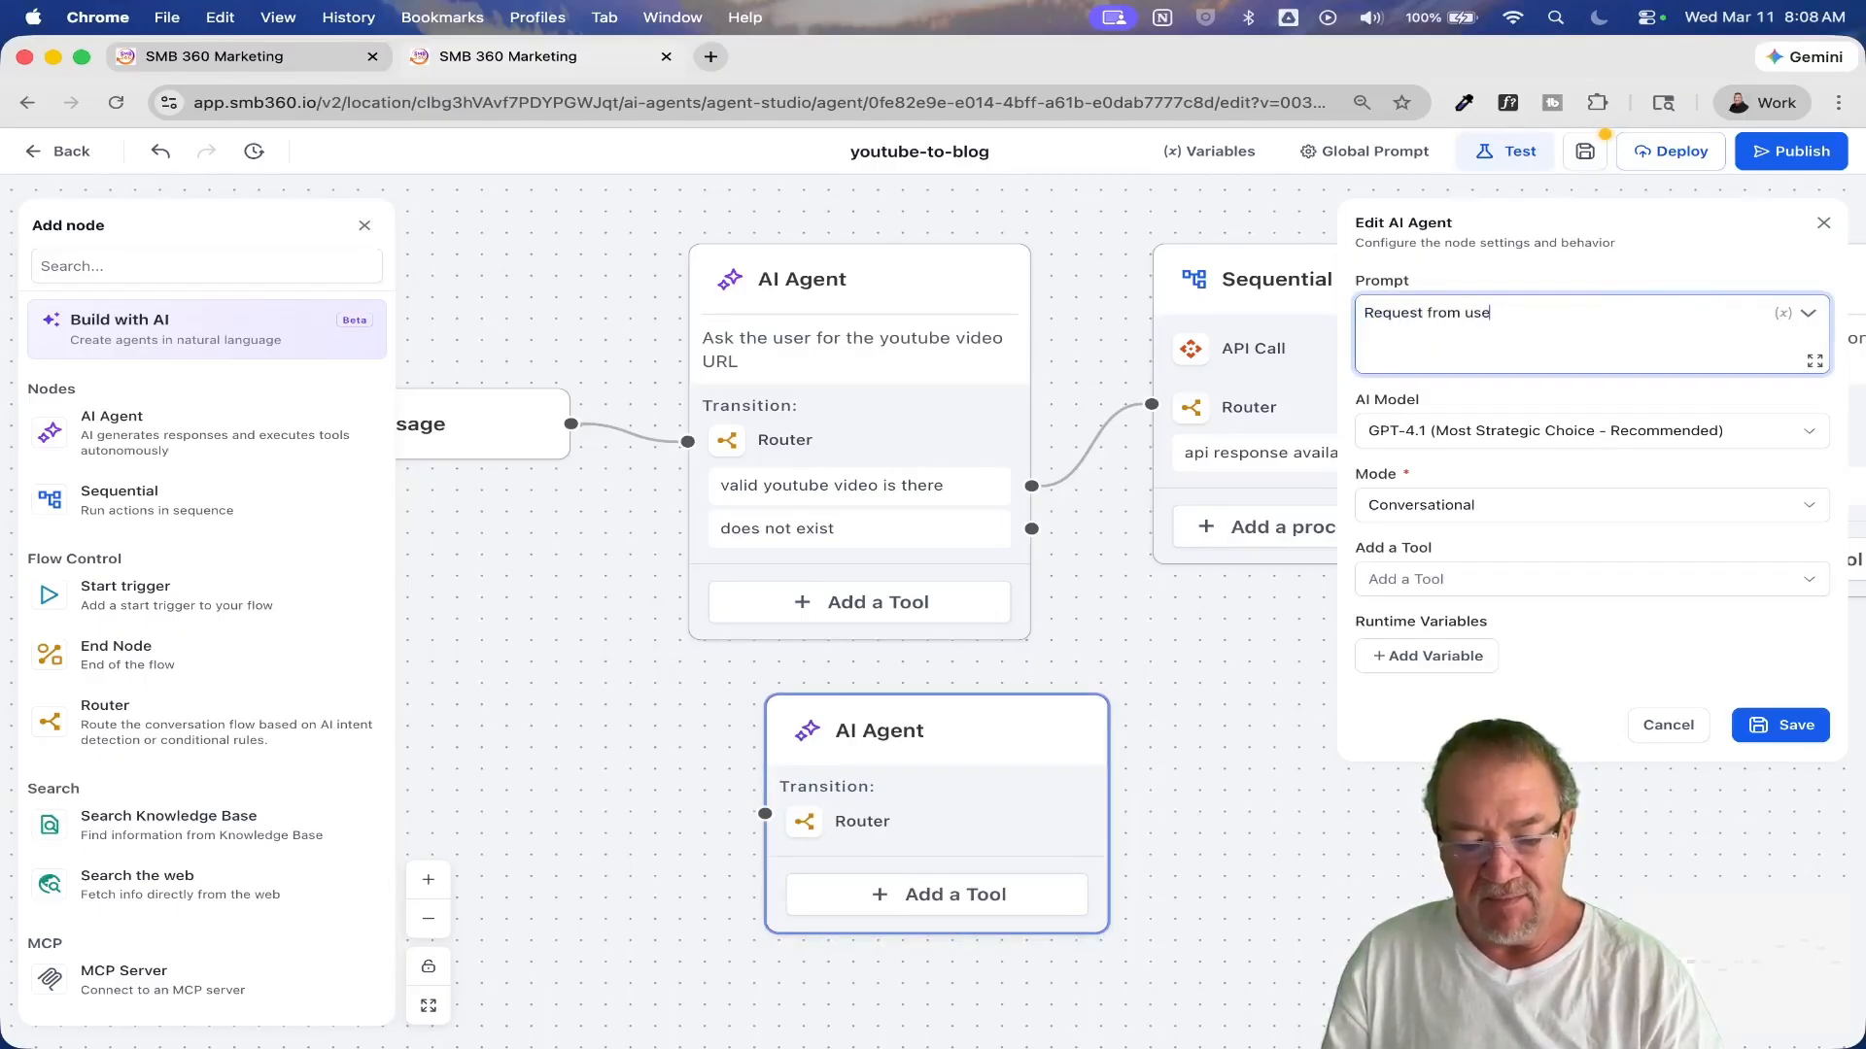
{"action": "type", "text": "r a valid youtube video url."}
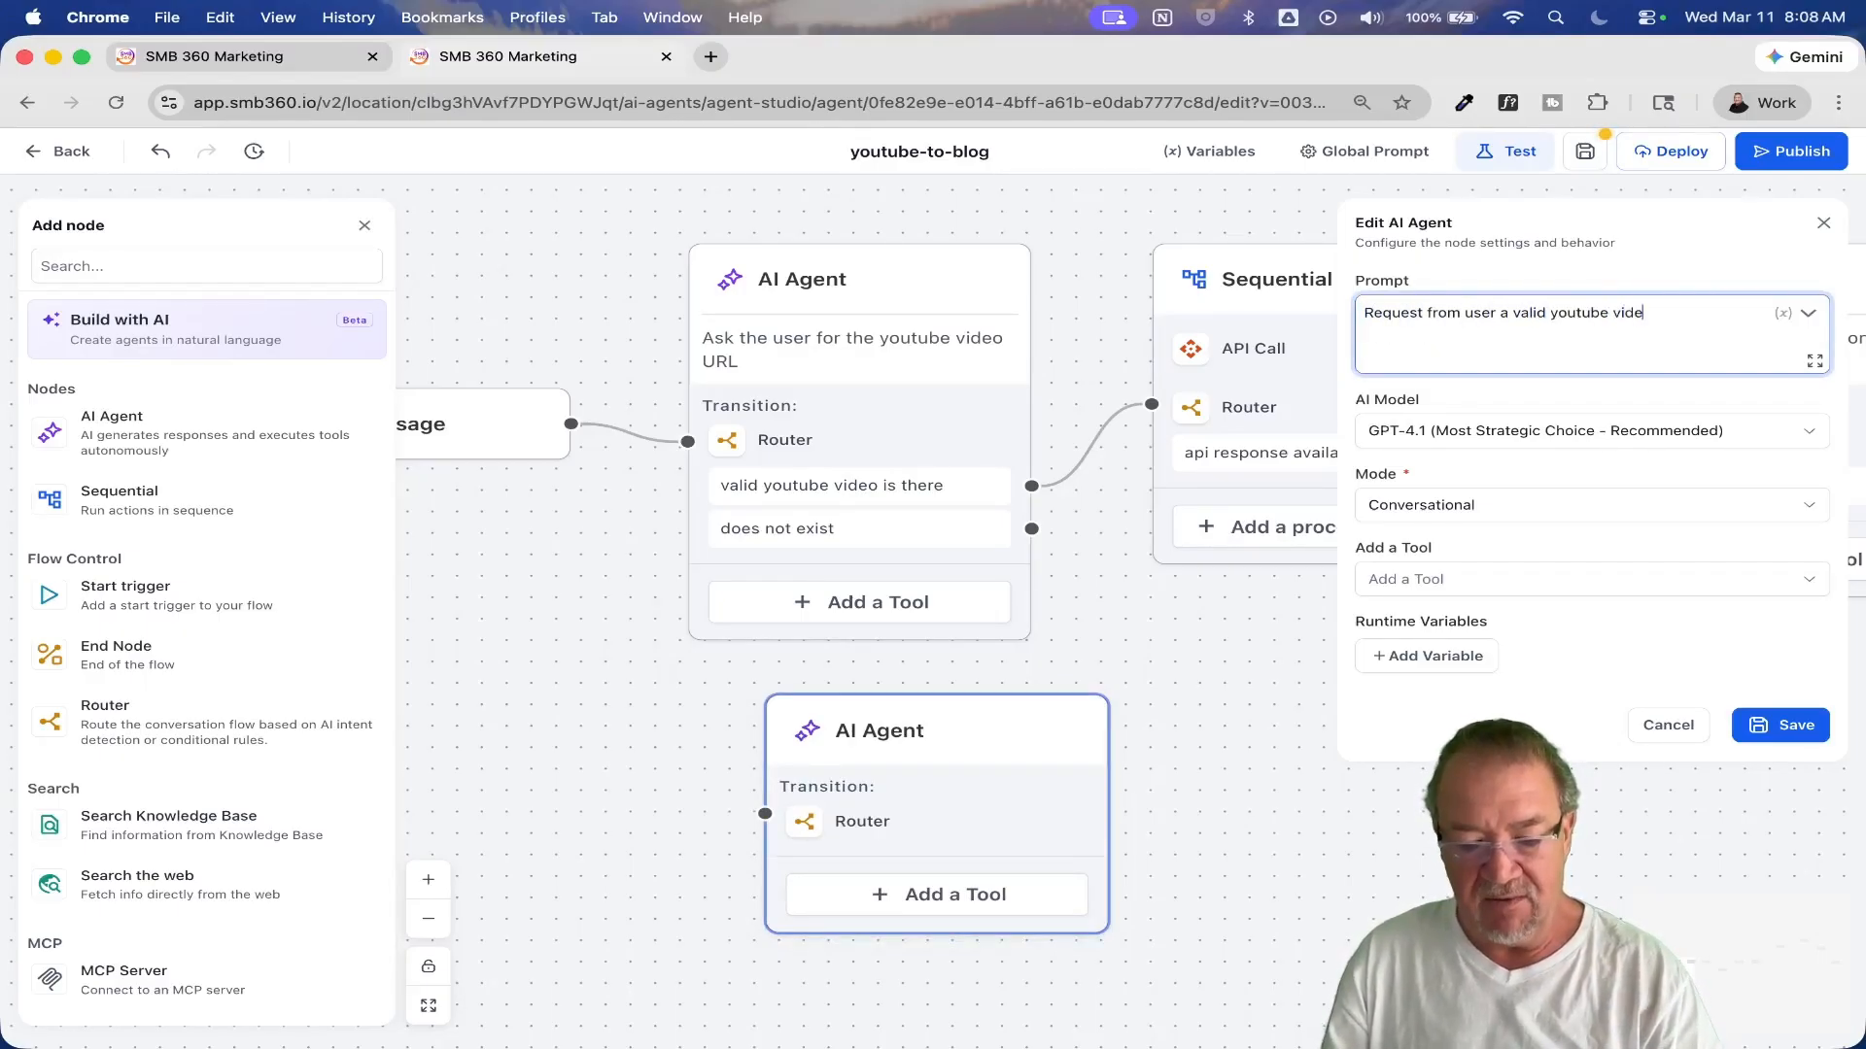
{"action": "left_click", "coordinate": [1795, 736]}
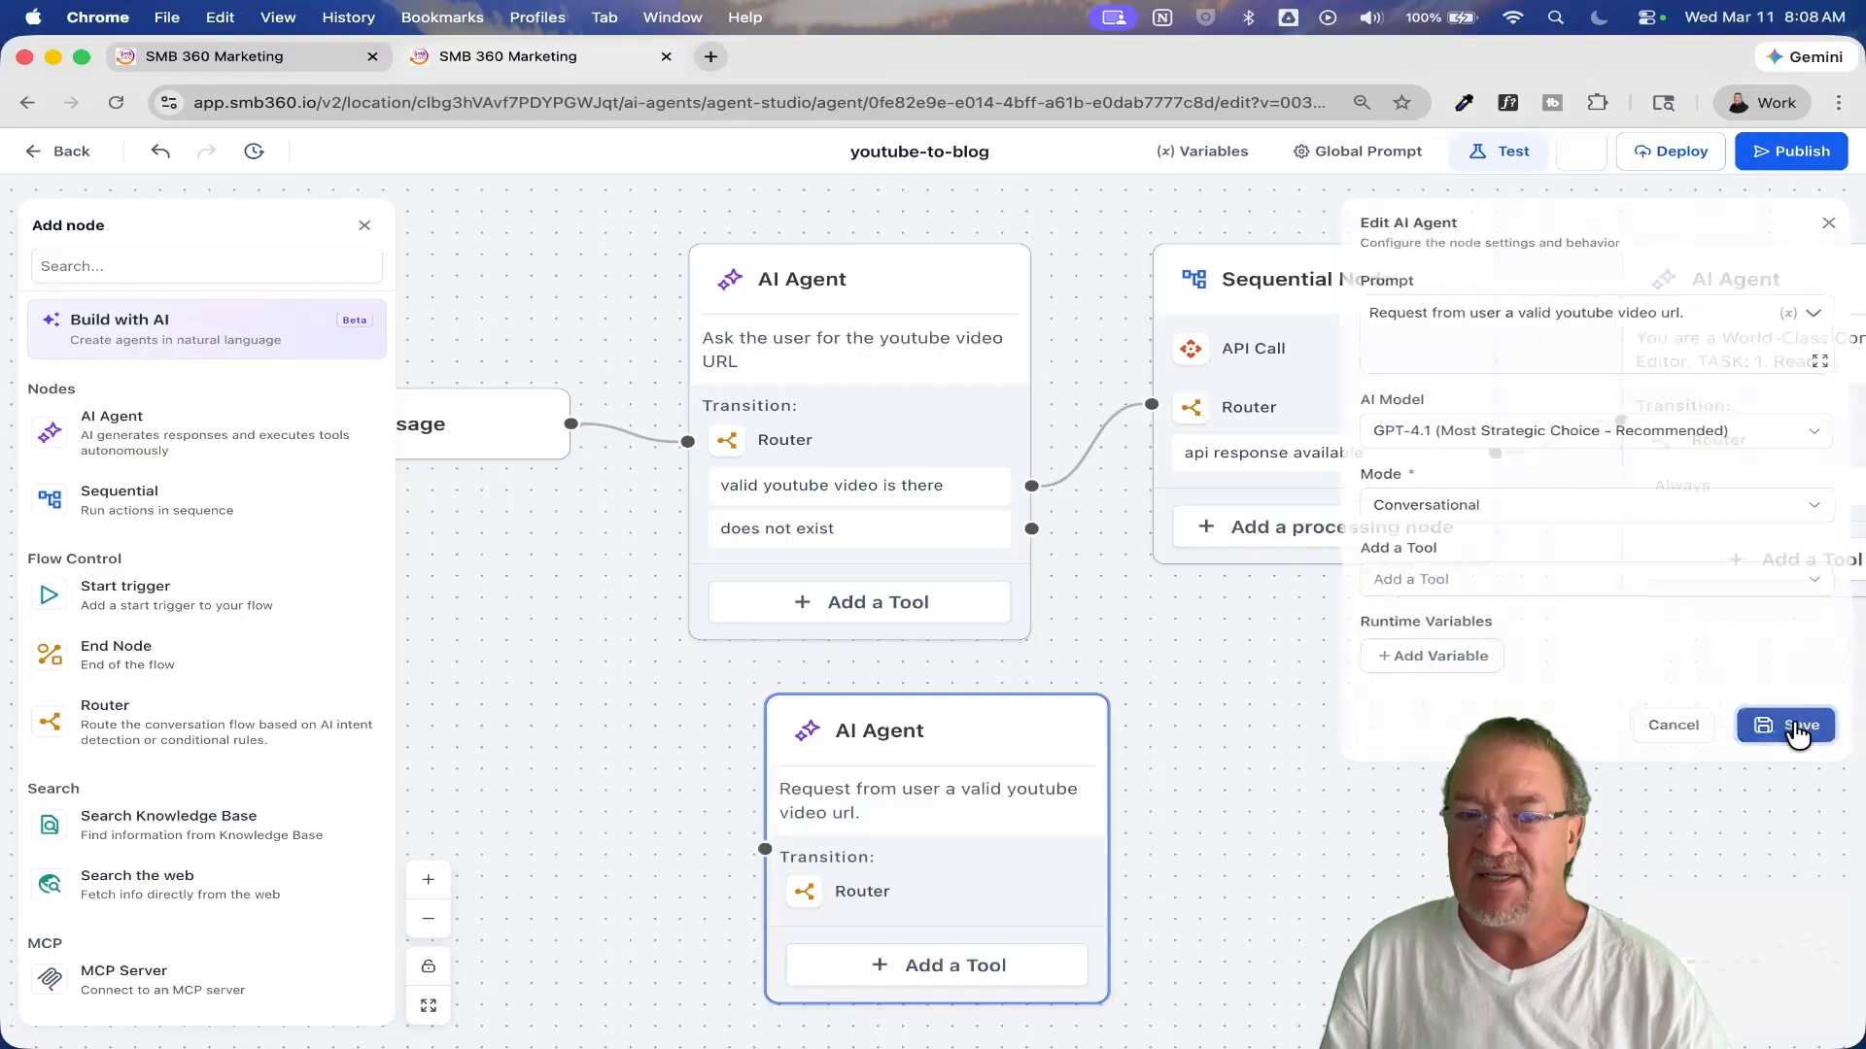
Step: Make the new AI Agent's router a Conditional Router with No conditions enabled, and save it
{"action": "left_click", "coordinate": [1032, 530]}
{"action": "left_click", "coordinate": [868, 904]}
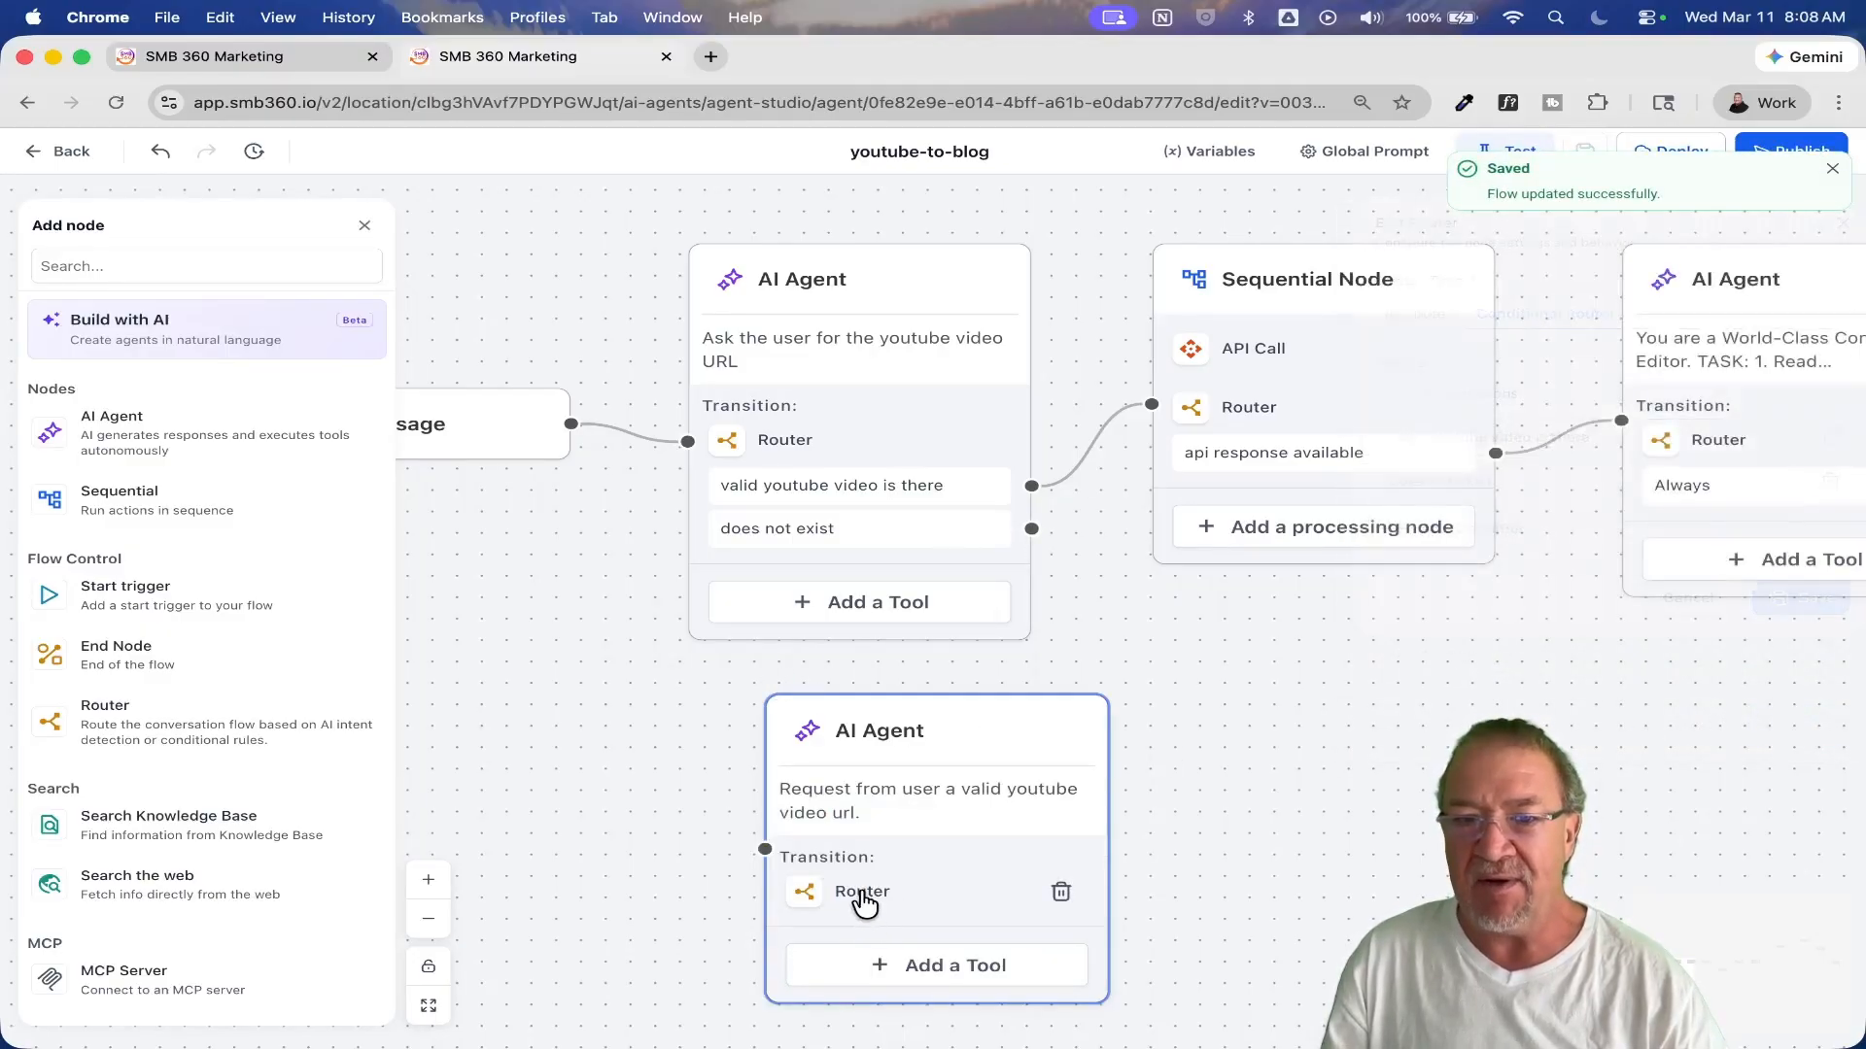
{"action": "left_click", "coordinate": [1515, 315]}
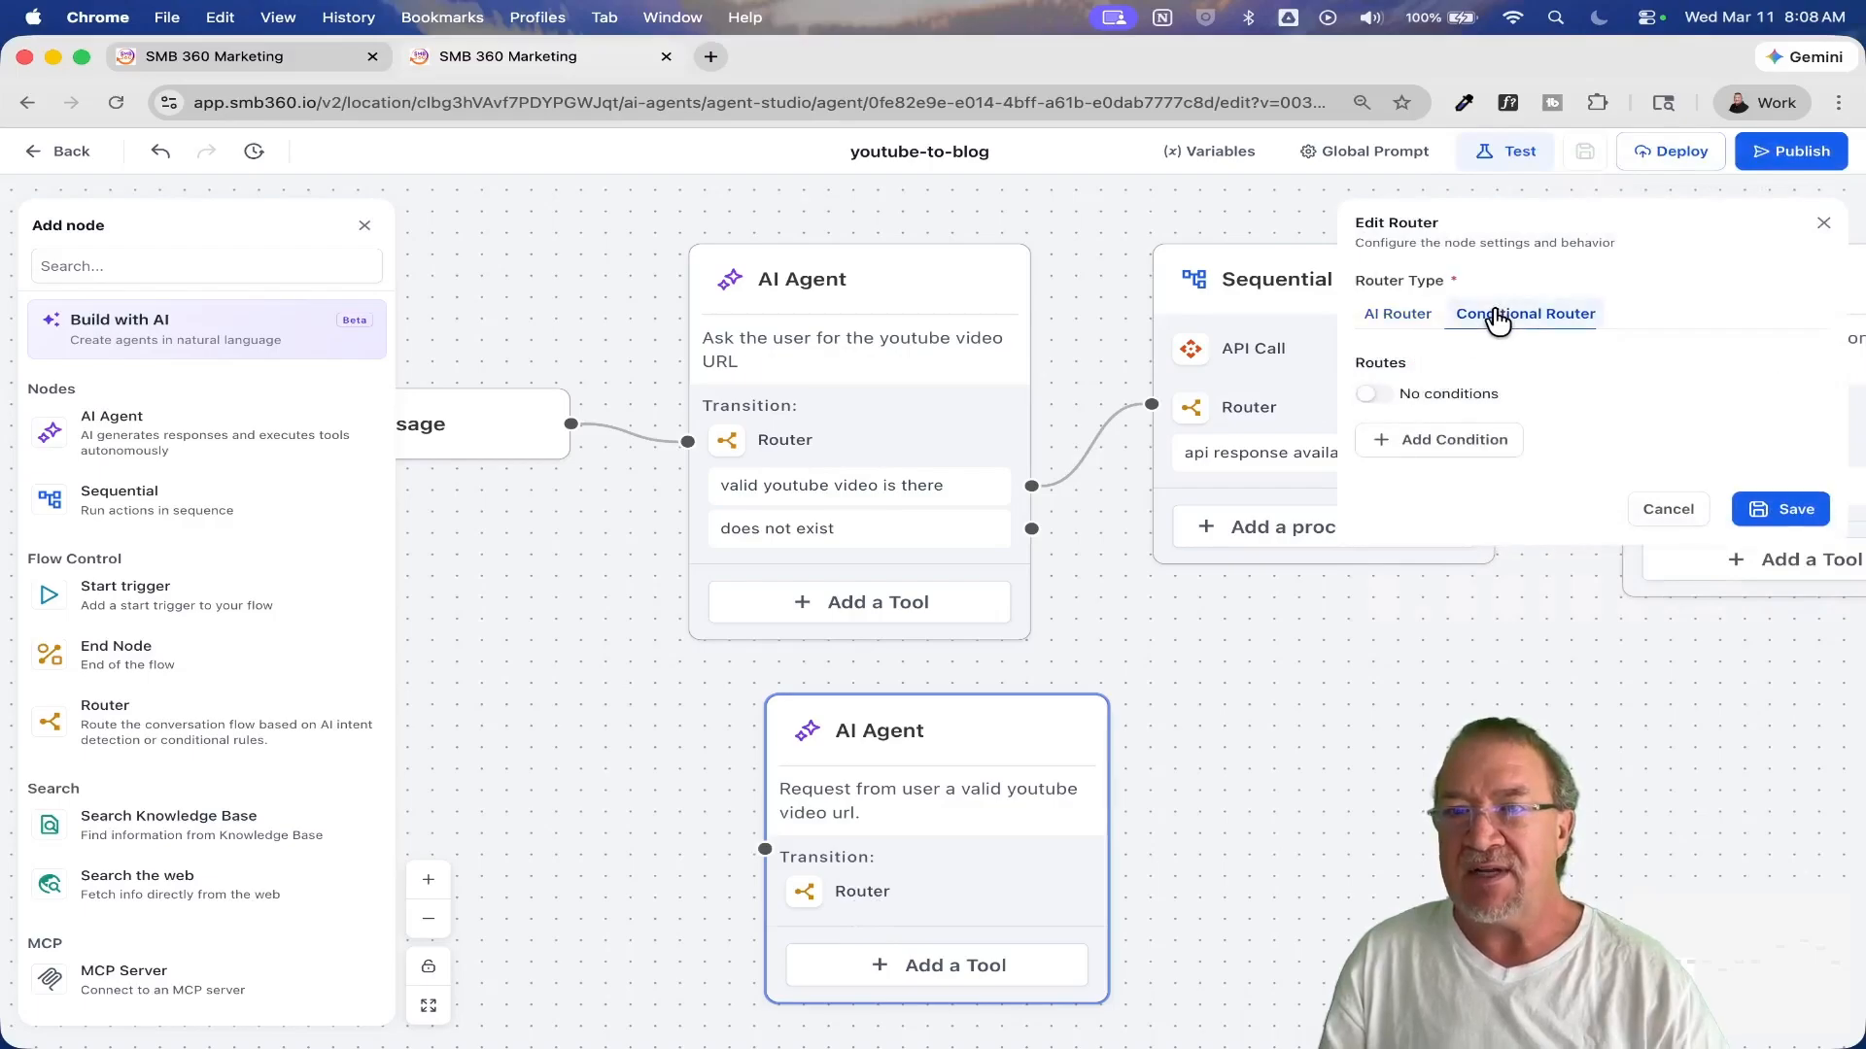
{"action": "left_click", "coordinate": [1373, 393]}
{"action": "left_click", "coordinate": [1793, 464]}
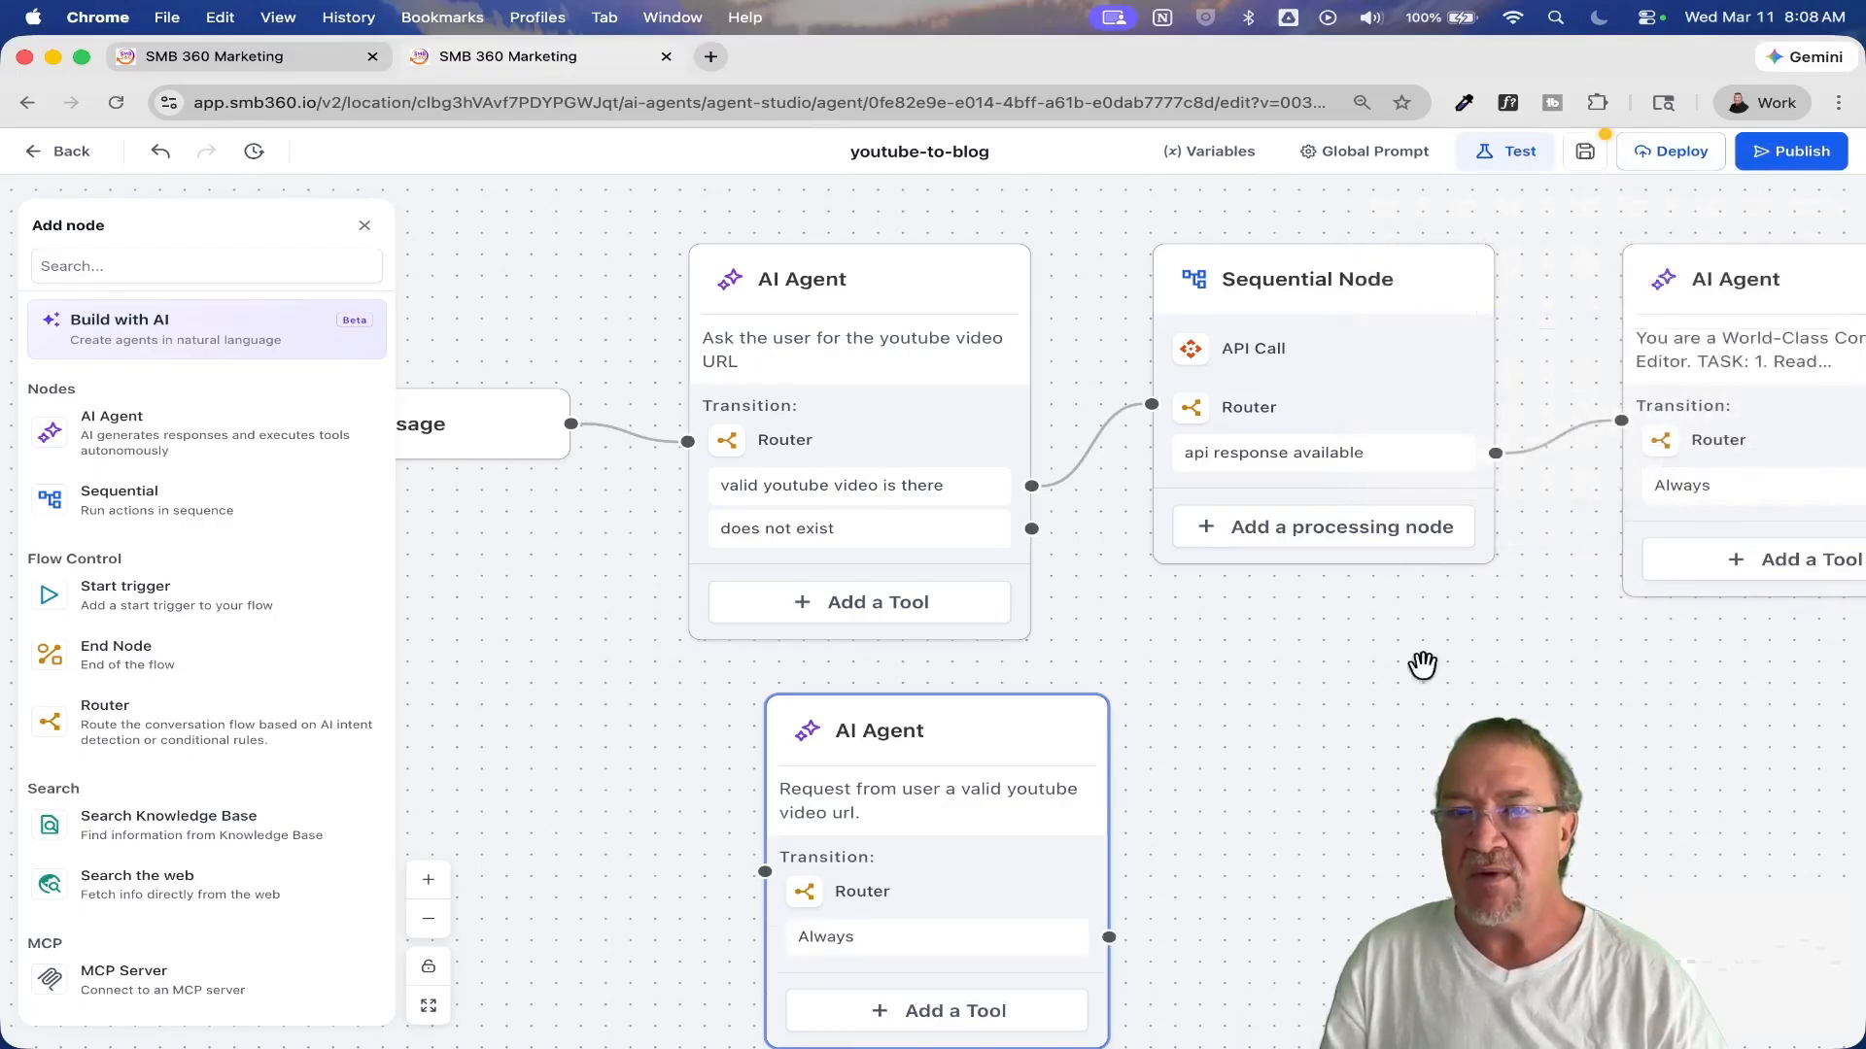
Step: Connect the "does not exist" route to the new AI Agent and its "Always" route back to the first AI Agent, placing it underneath
{"action": "left_click_drag", "start_coordinate": [990, 741], "coordinate": [1442, 675]}
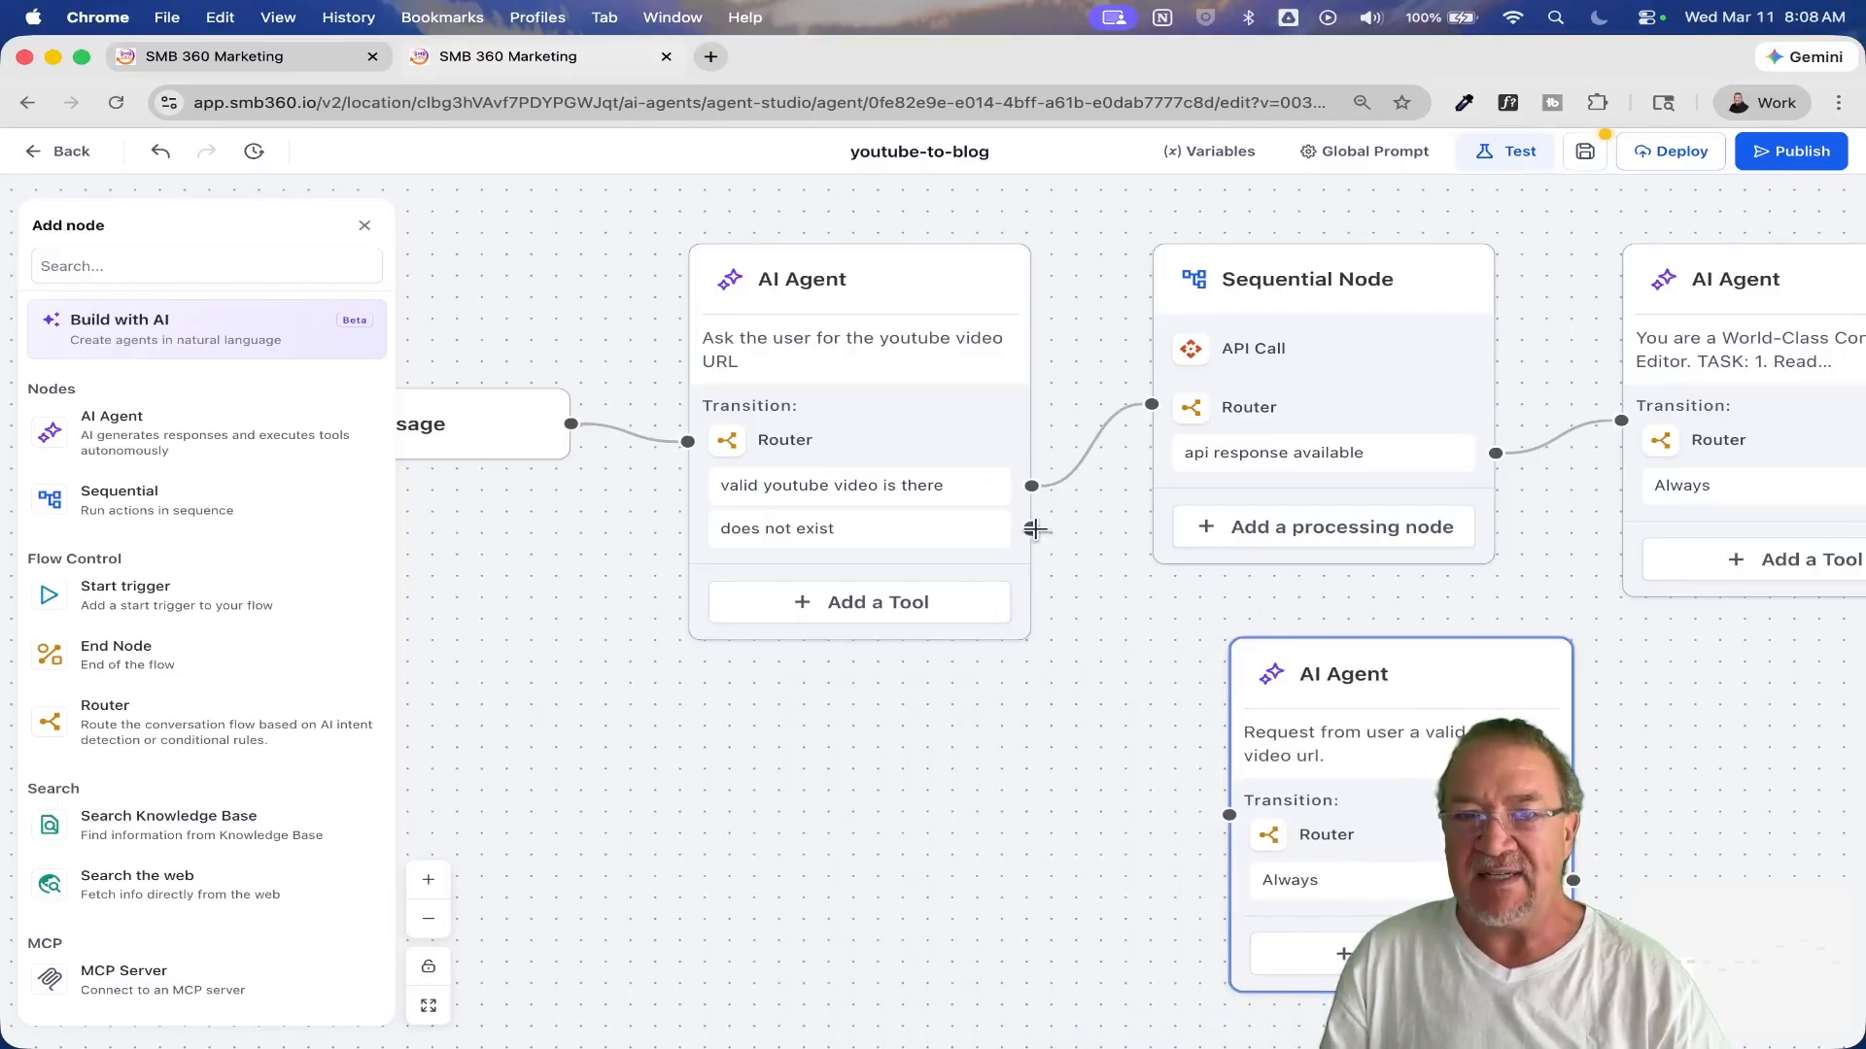
{"action": "left_click_drag", "start_coordinate": [1034, 529], "coordinate": [1230, 816]}
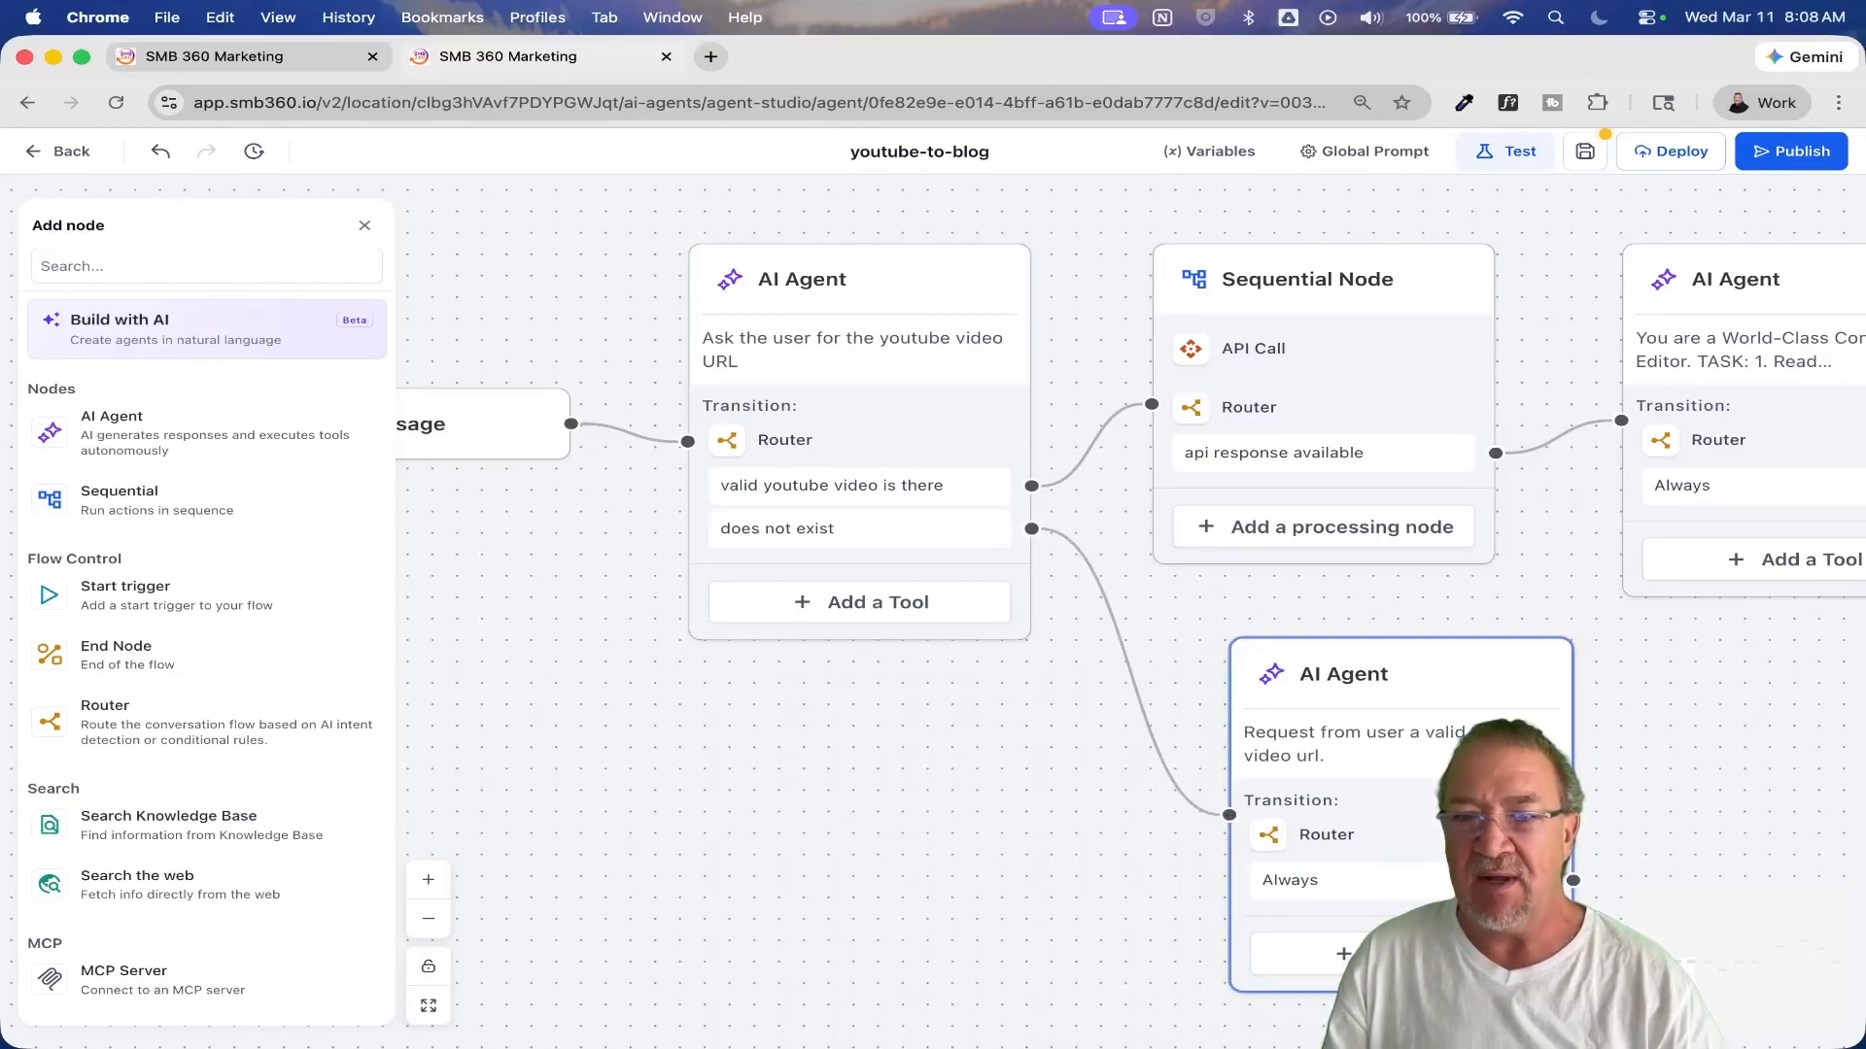
{"action": "left_click", "coordinate": [1580, 889]}
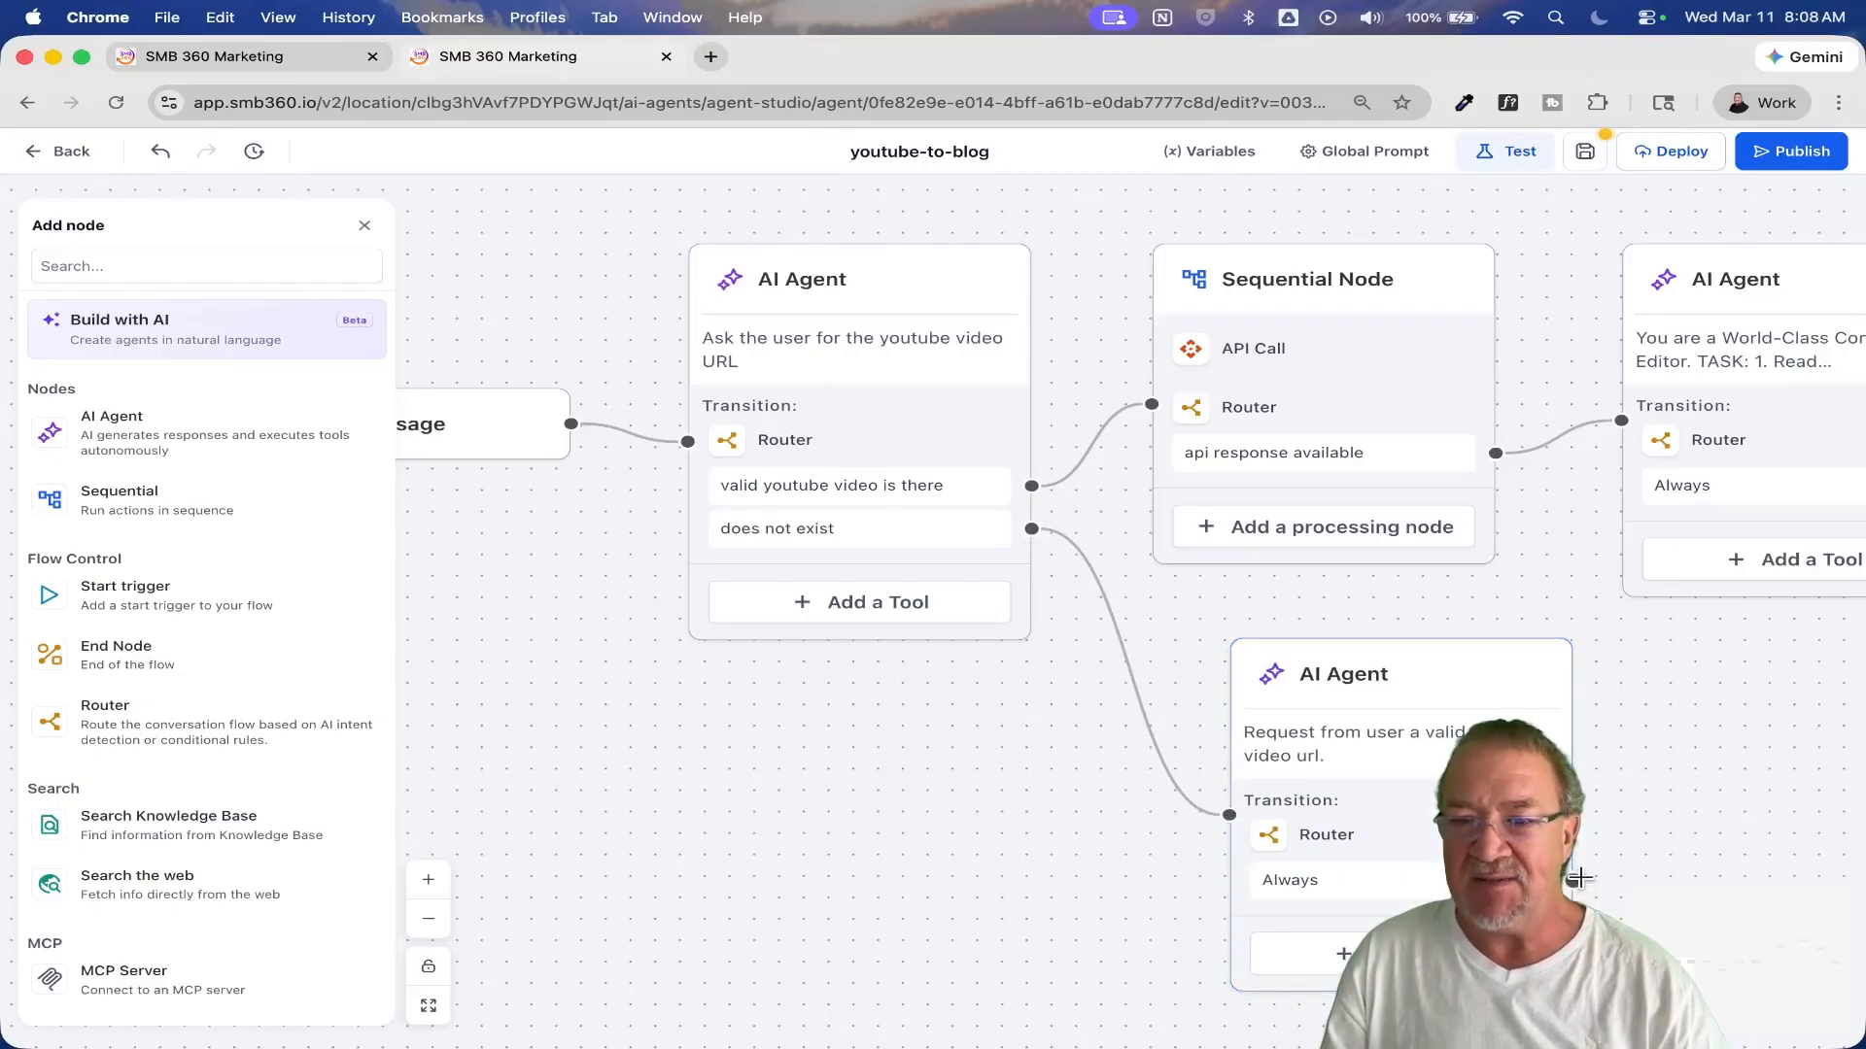
{"action": "left_click_drag", "start_coordinate": [1576, 882], "coordinate": [683, 269]}
{"action": "left_click_drag", "start_coordinate": [1405, 515], "coordinate": [799, 719]}
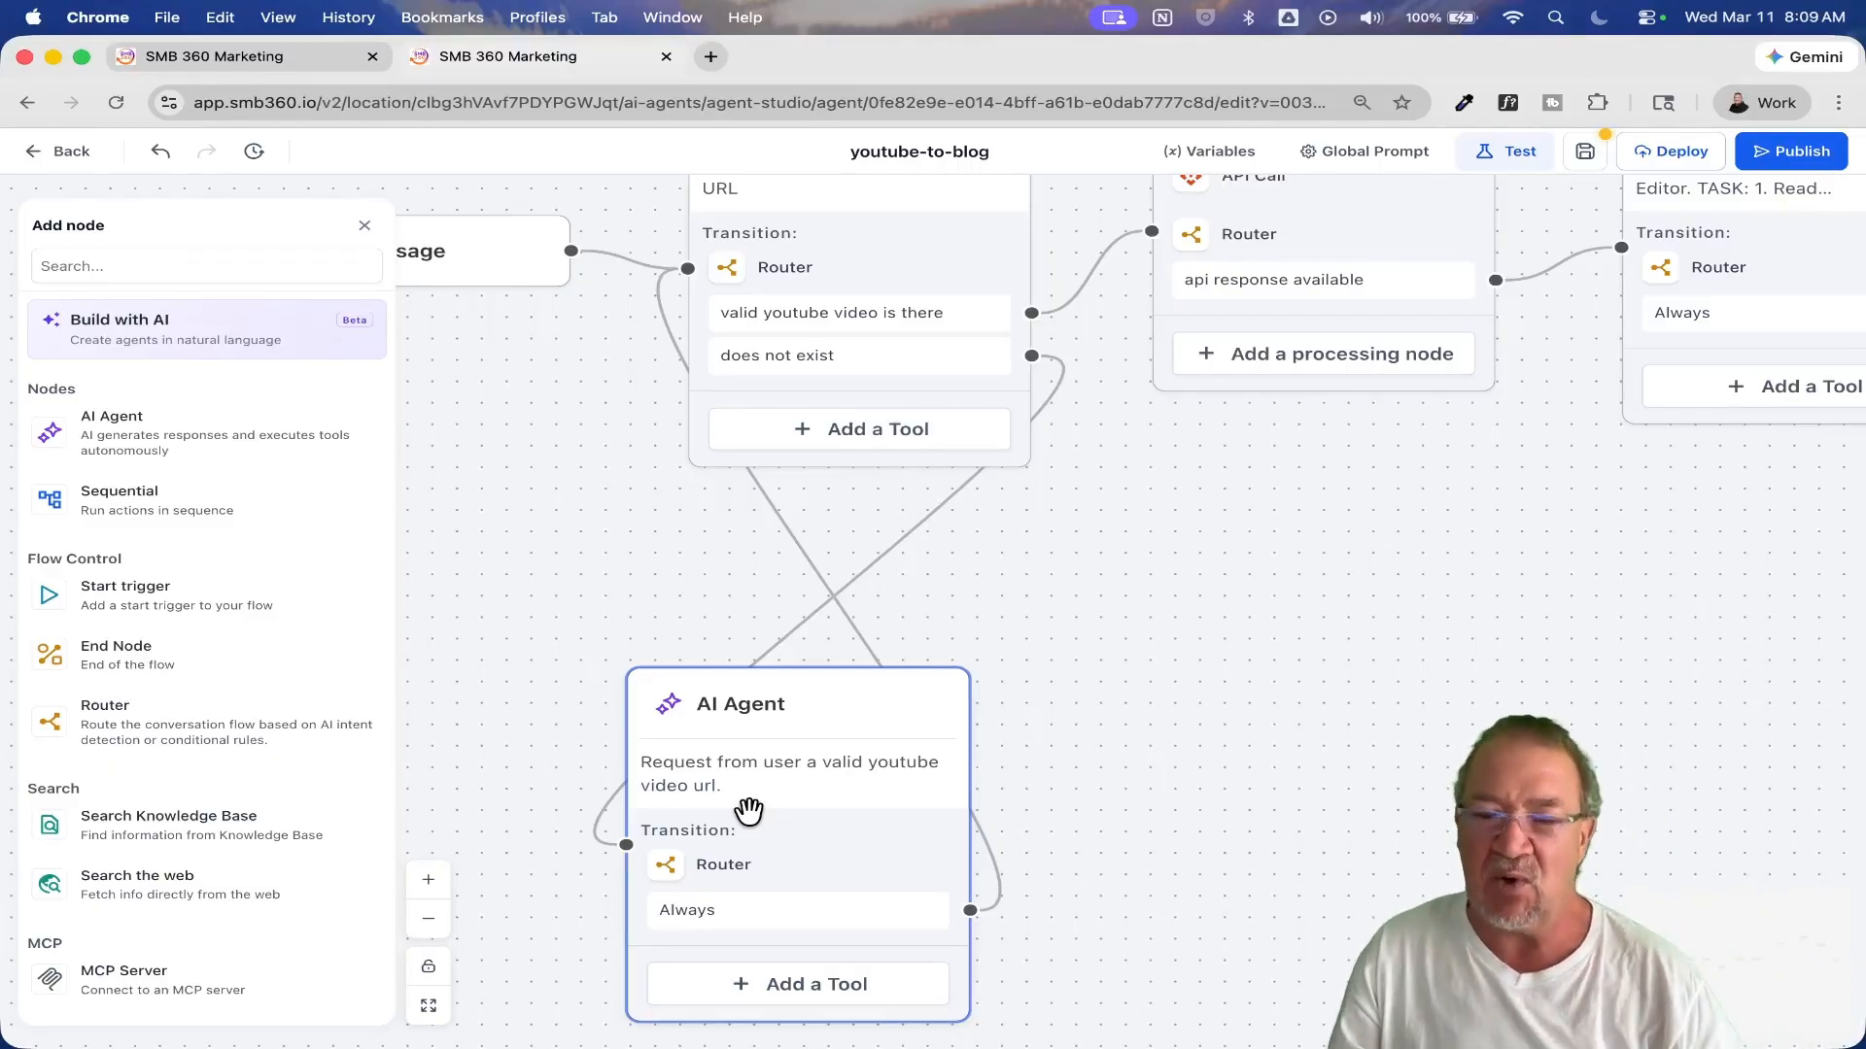
{"action": "left_click_drag", "start_coordinate": [1139, 588], "coordinate": [1044, 790]}
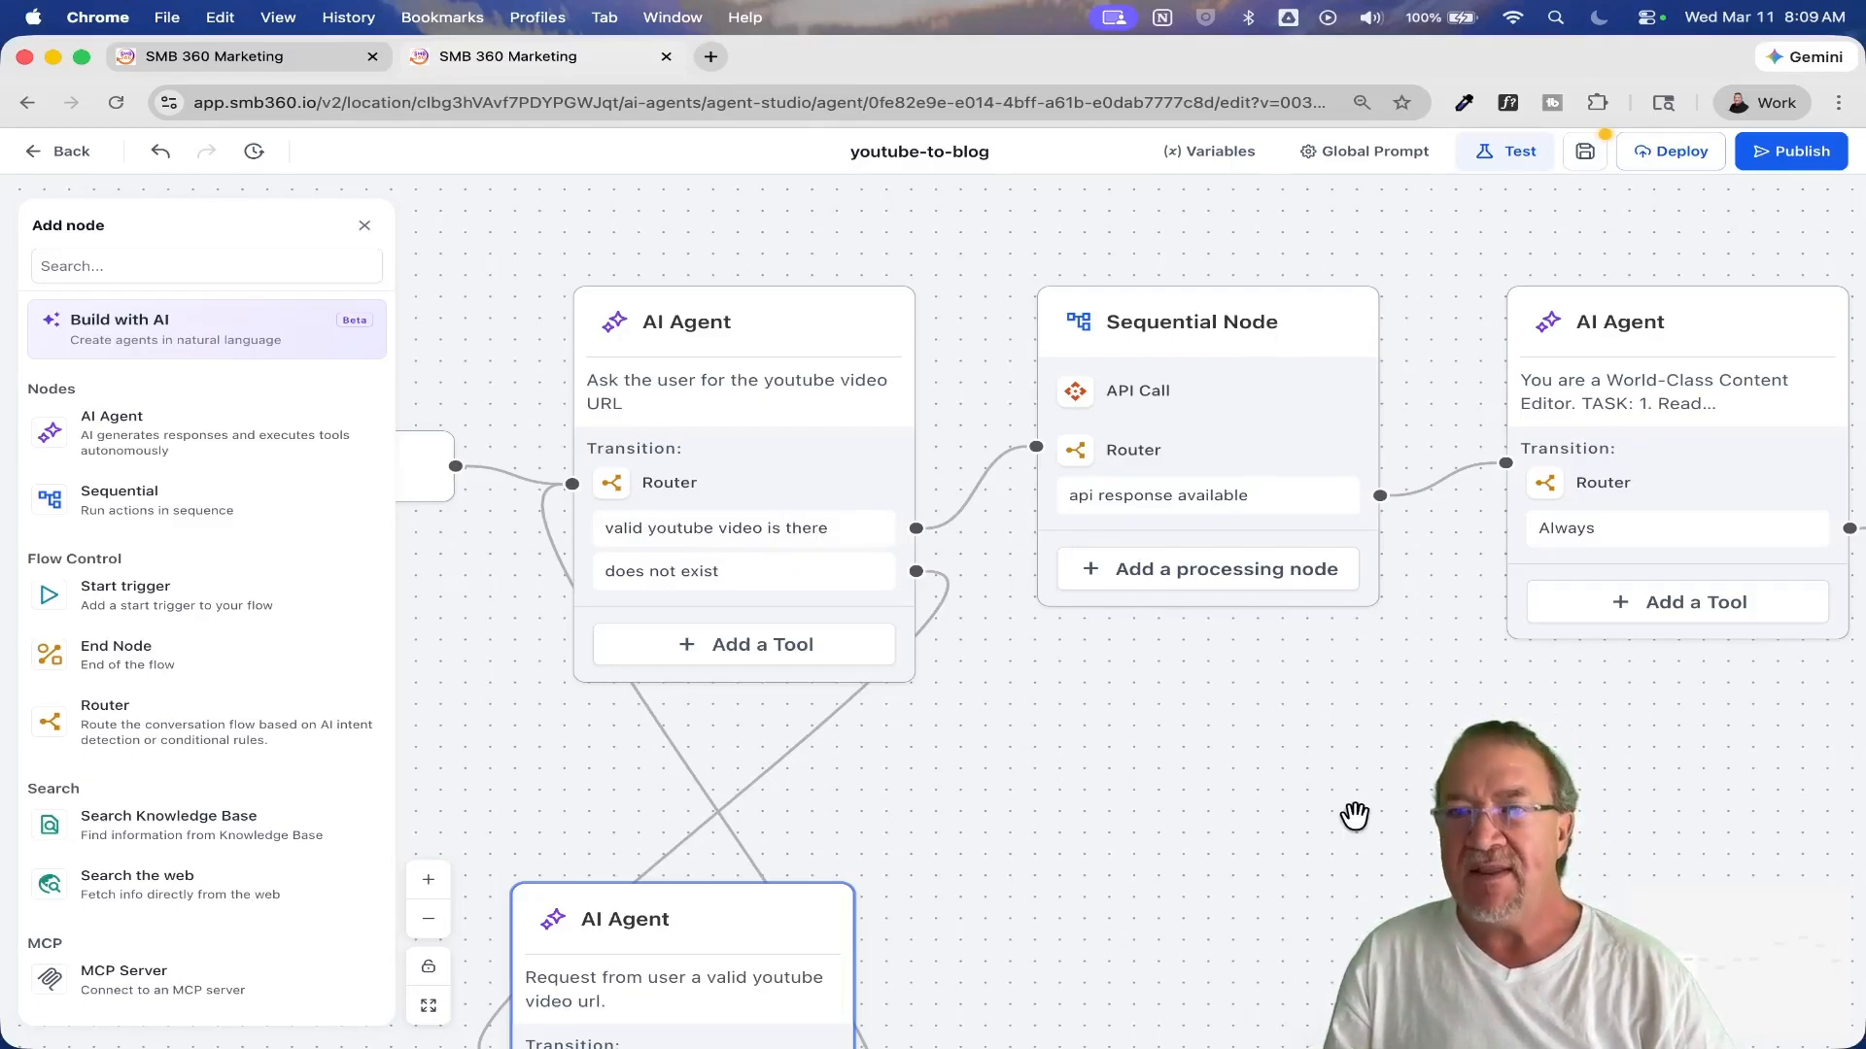
{"action": "left_click_drag", "start_coordinate": [1353, 812], "coordinate": [962, 849]}
{"action": "left_click", "coordinate": [790, 443]}
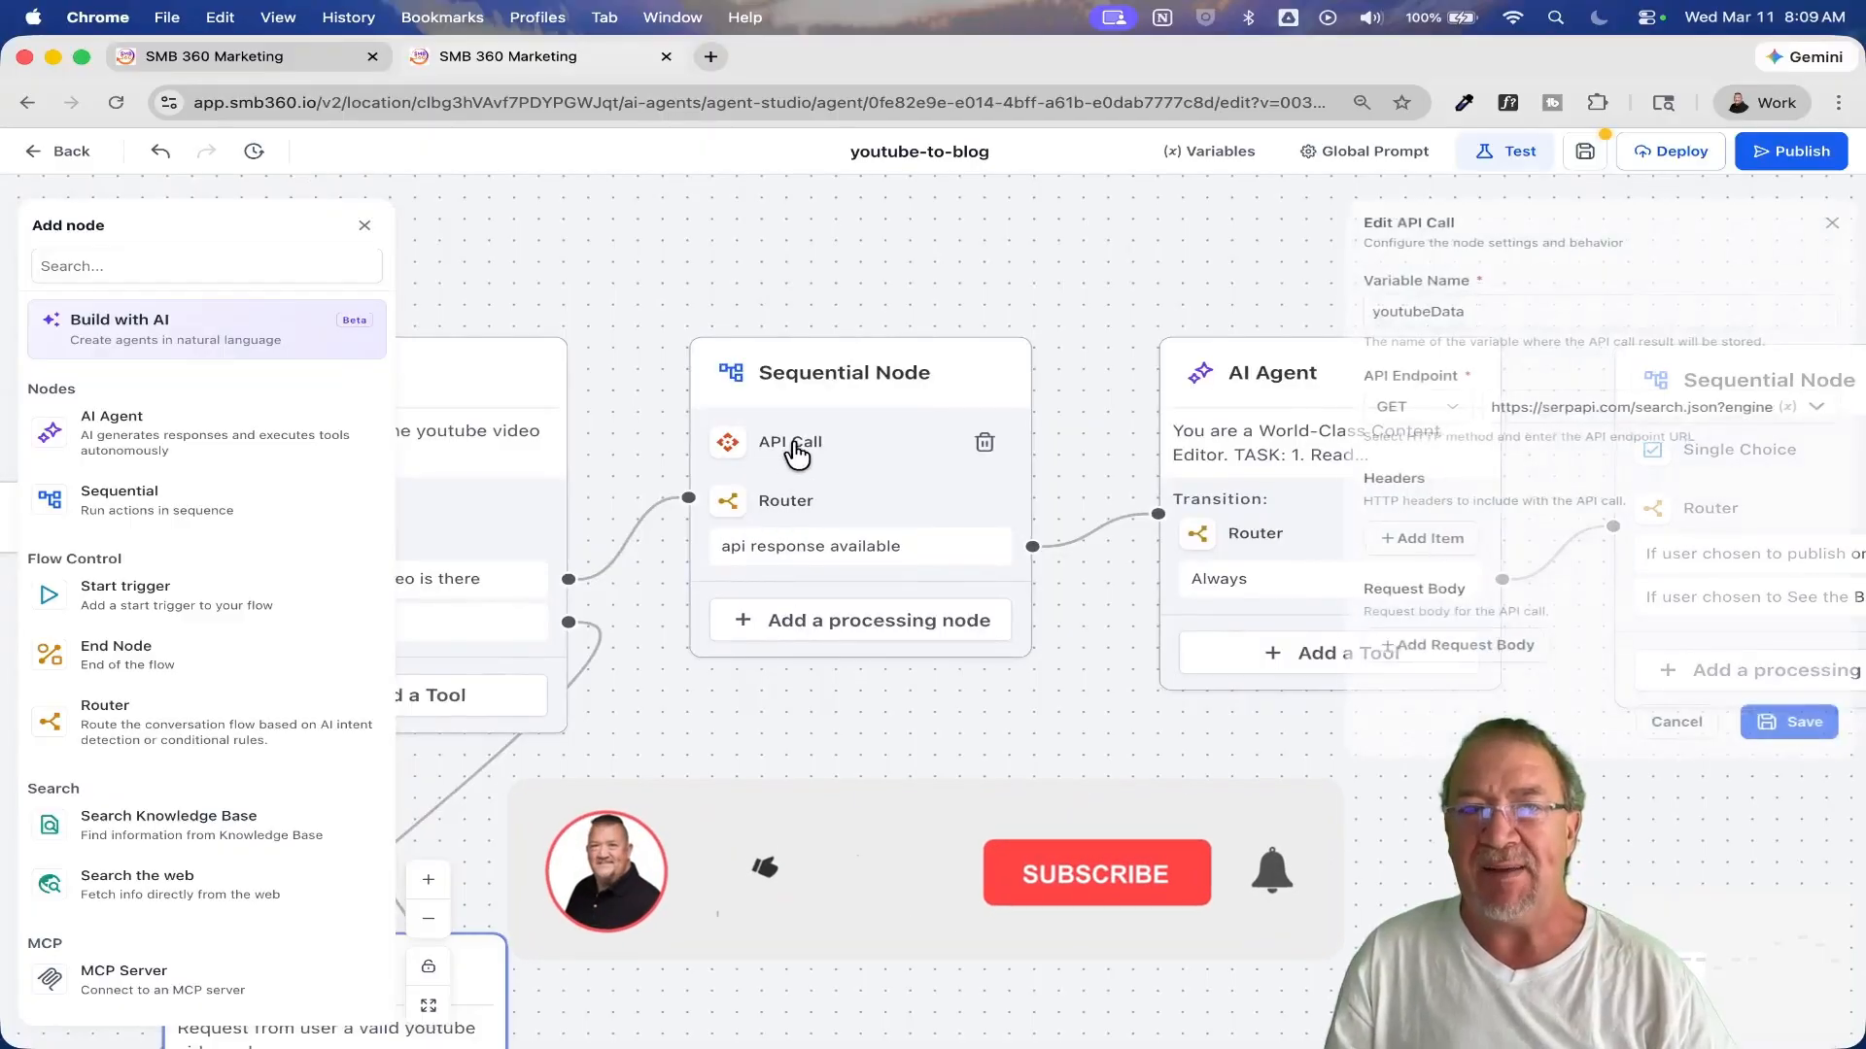
{"action": "left_click", "coordinate": [1620, 406]}
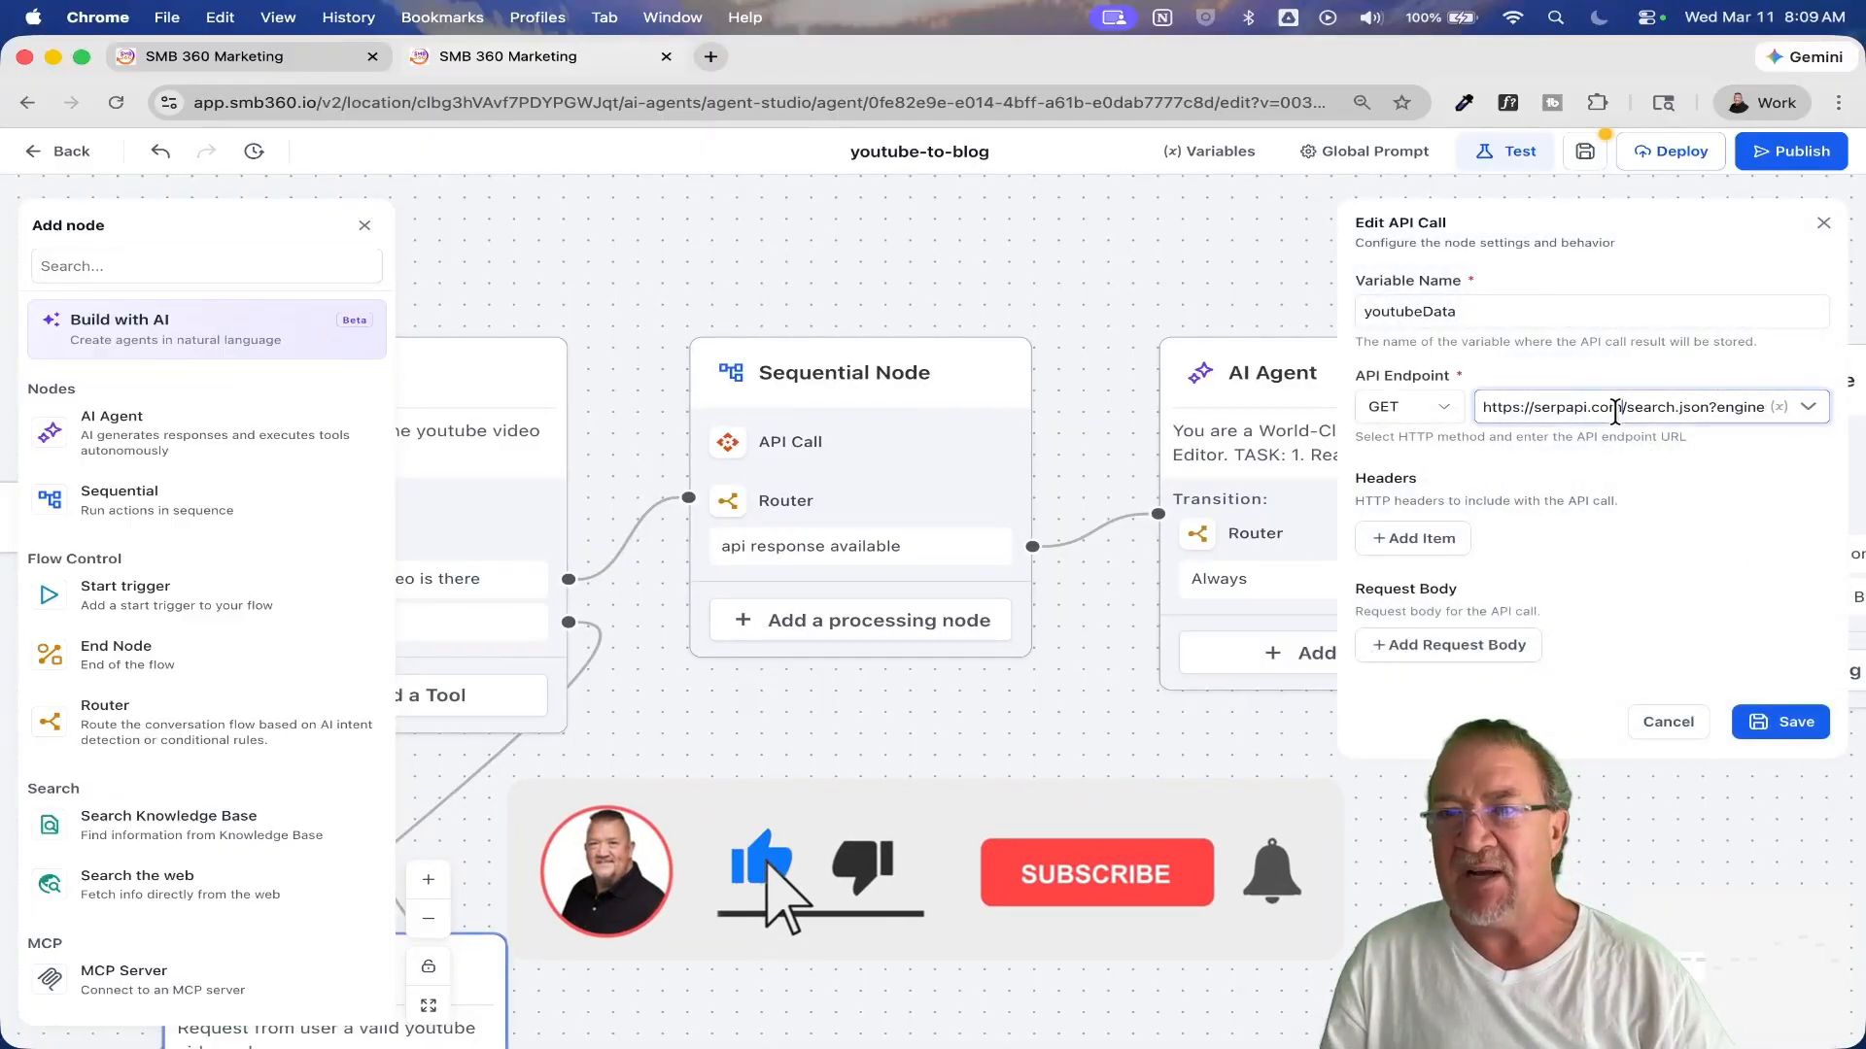
{"action": "left_click_drag", "start_coordinate": [1482, 406], "coordinate": [1619, 408]}
{"action": "key", "text": "super+c"}
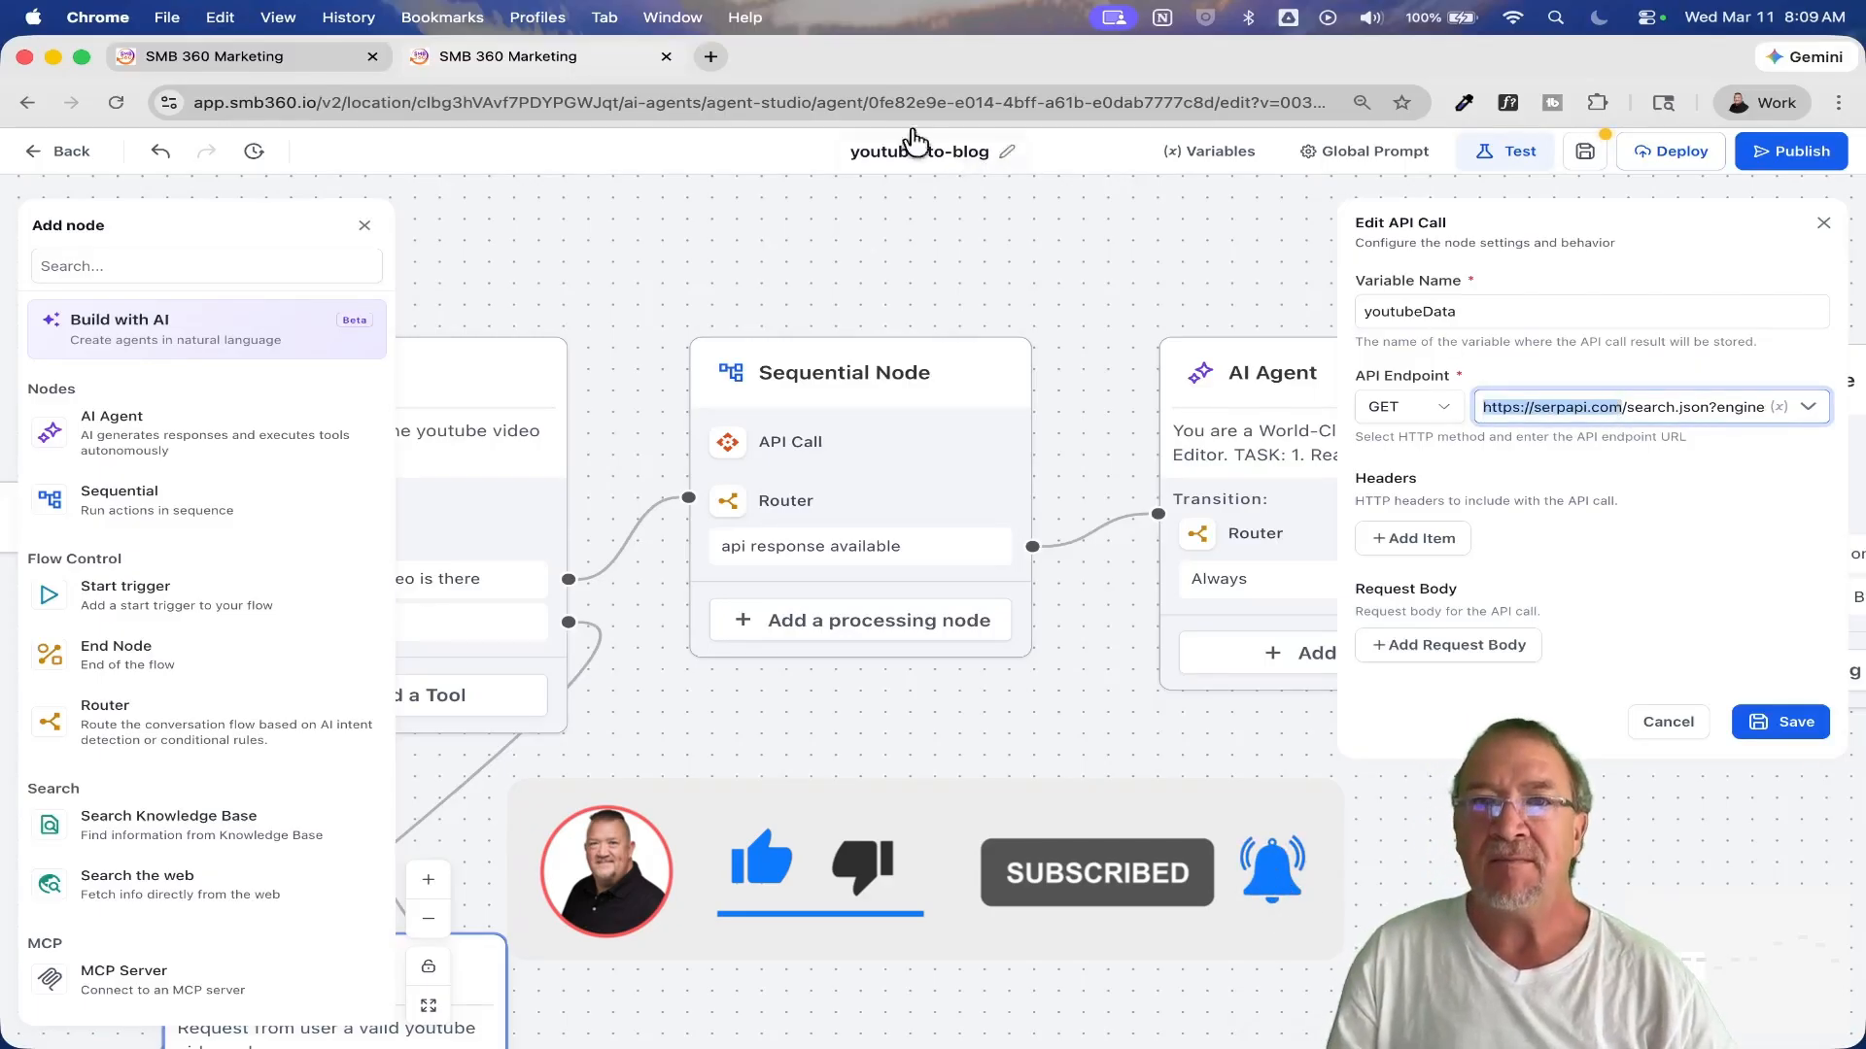
{"action": "left_click", "coordinate": [711, 57]}
{"action": "key", "text": "super+v"}
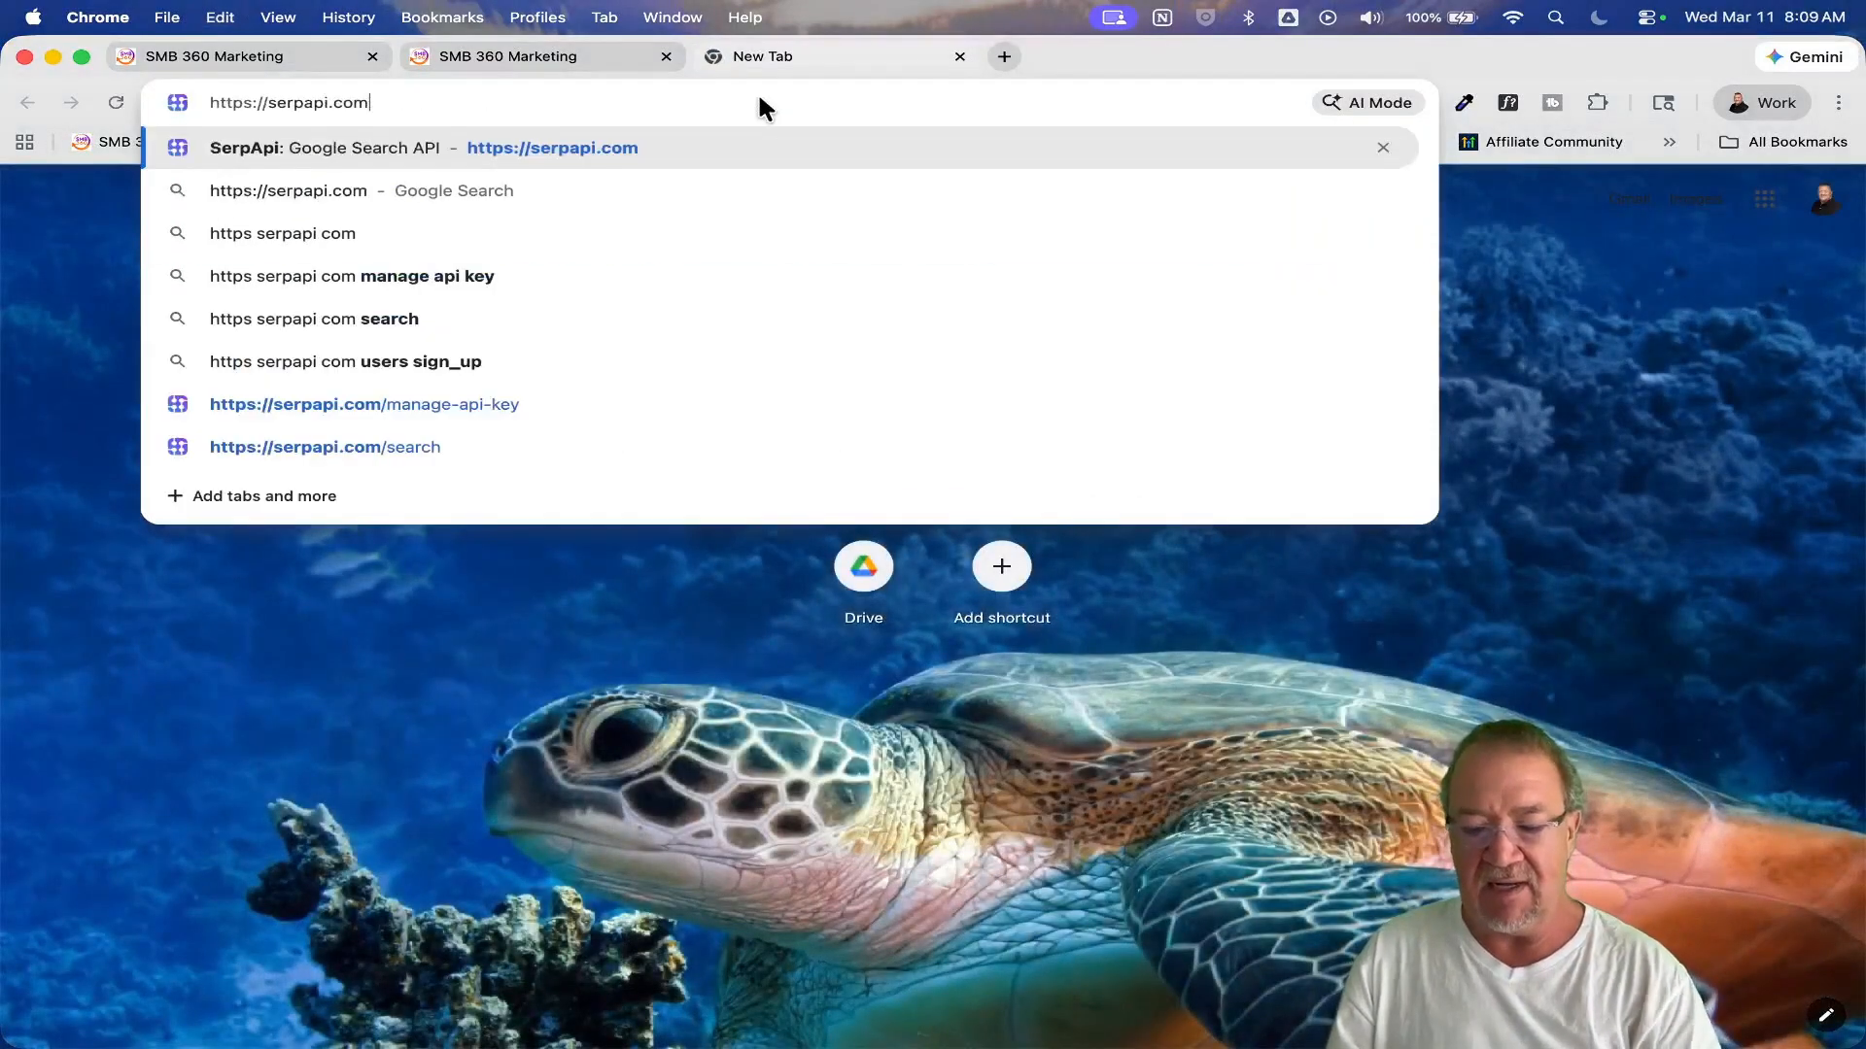
{"action": "key", "text": "Return"}
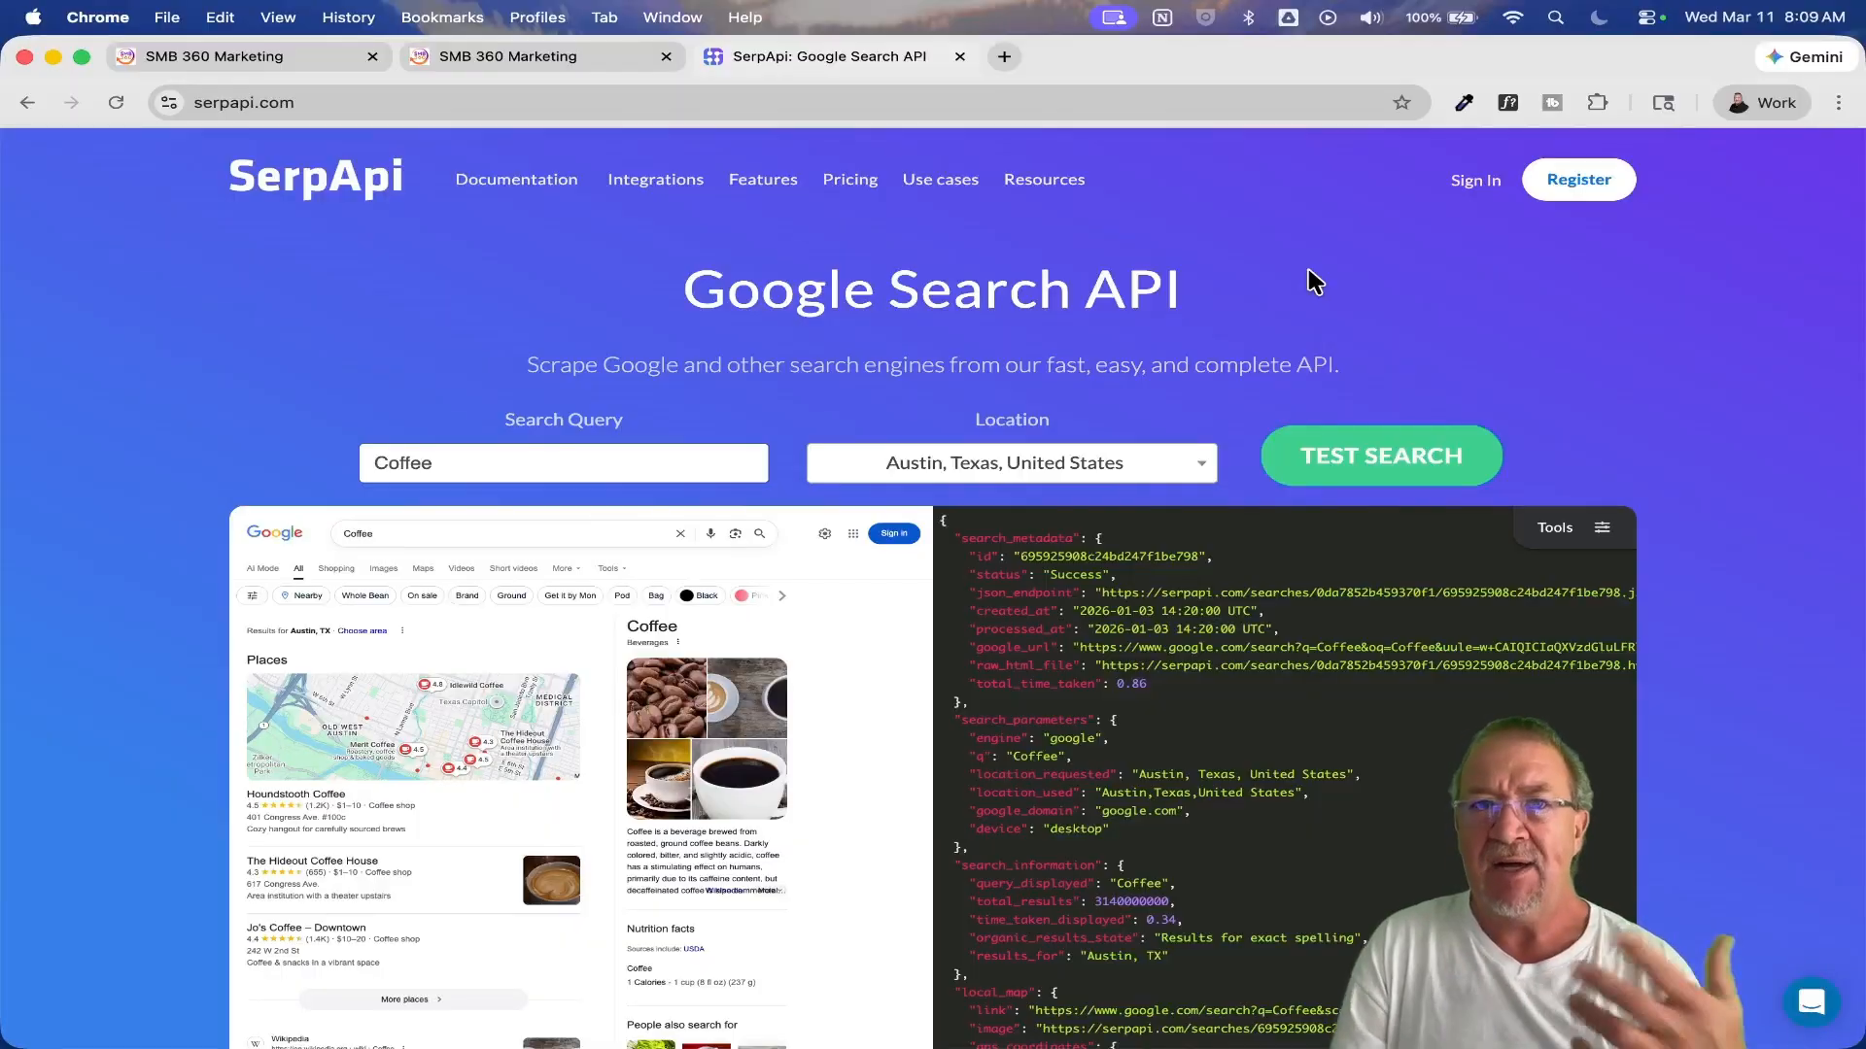
Step: Return to the agent's API Call, copy its full endpoint URL, and paste it into a blank, widened TextEdit document
{"action": "left_click", "coordinate": [491, 56]}
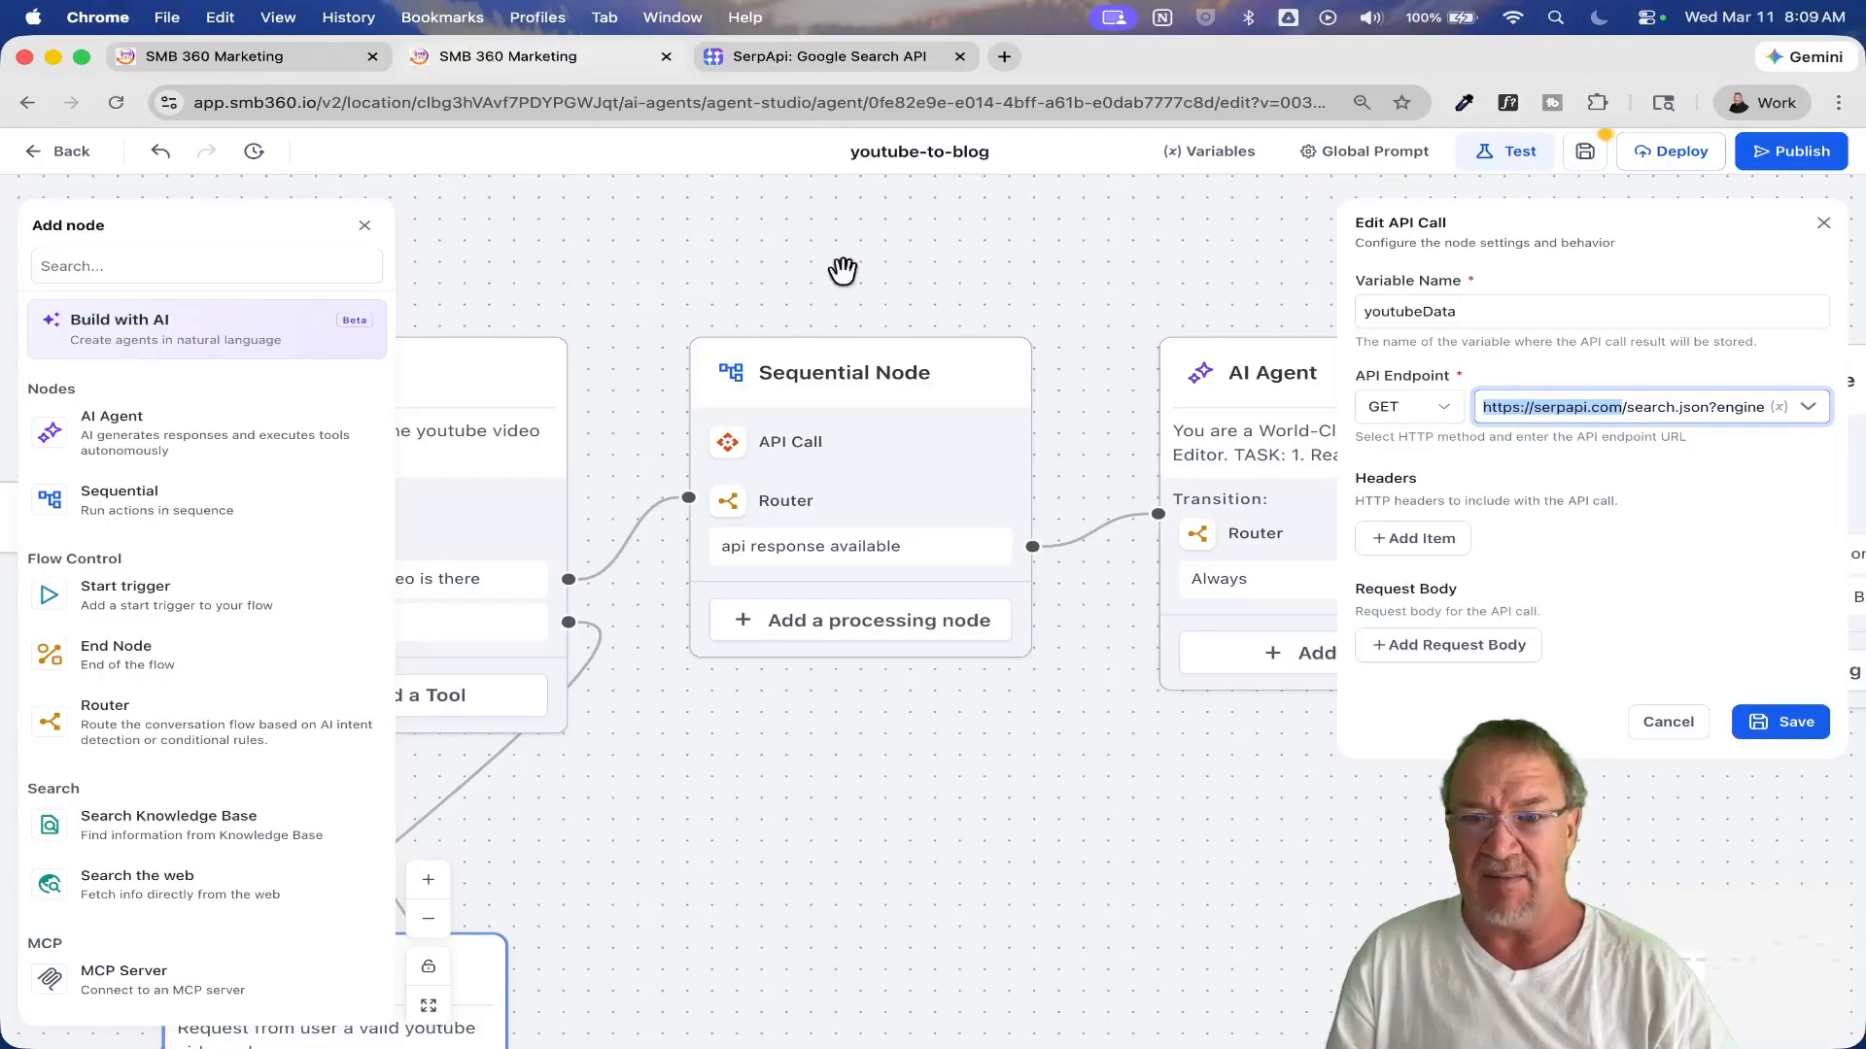
{"action": "left_click", "coordinate": [1618, 406]}
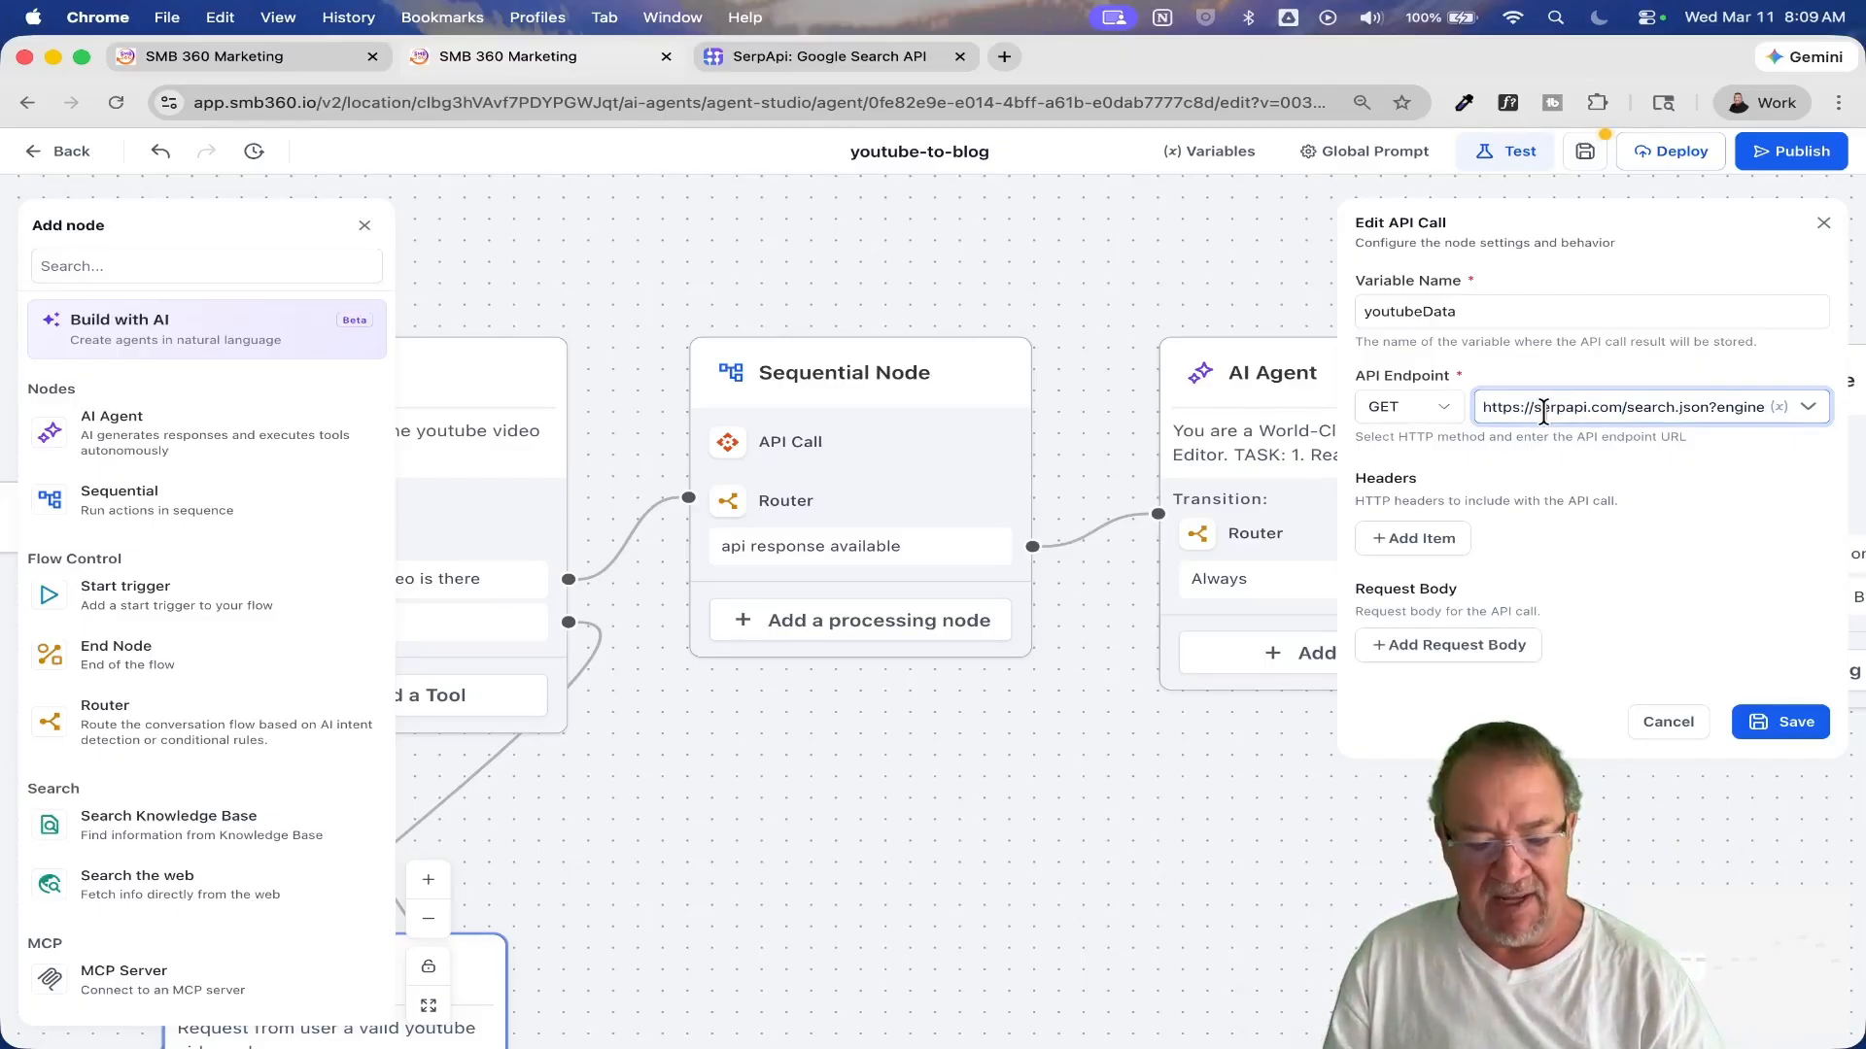
{"action": "key", "text": "super+a"}
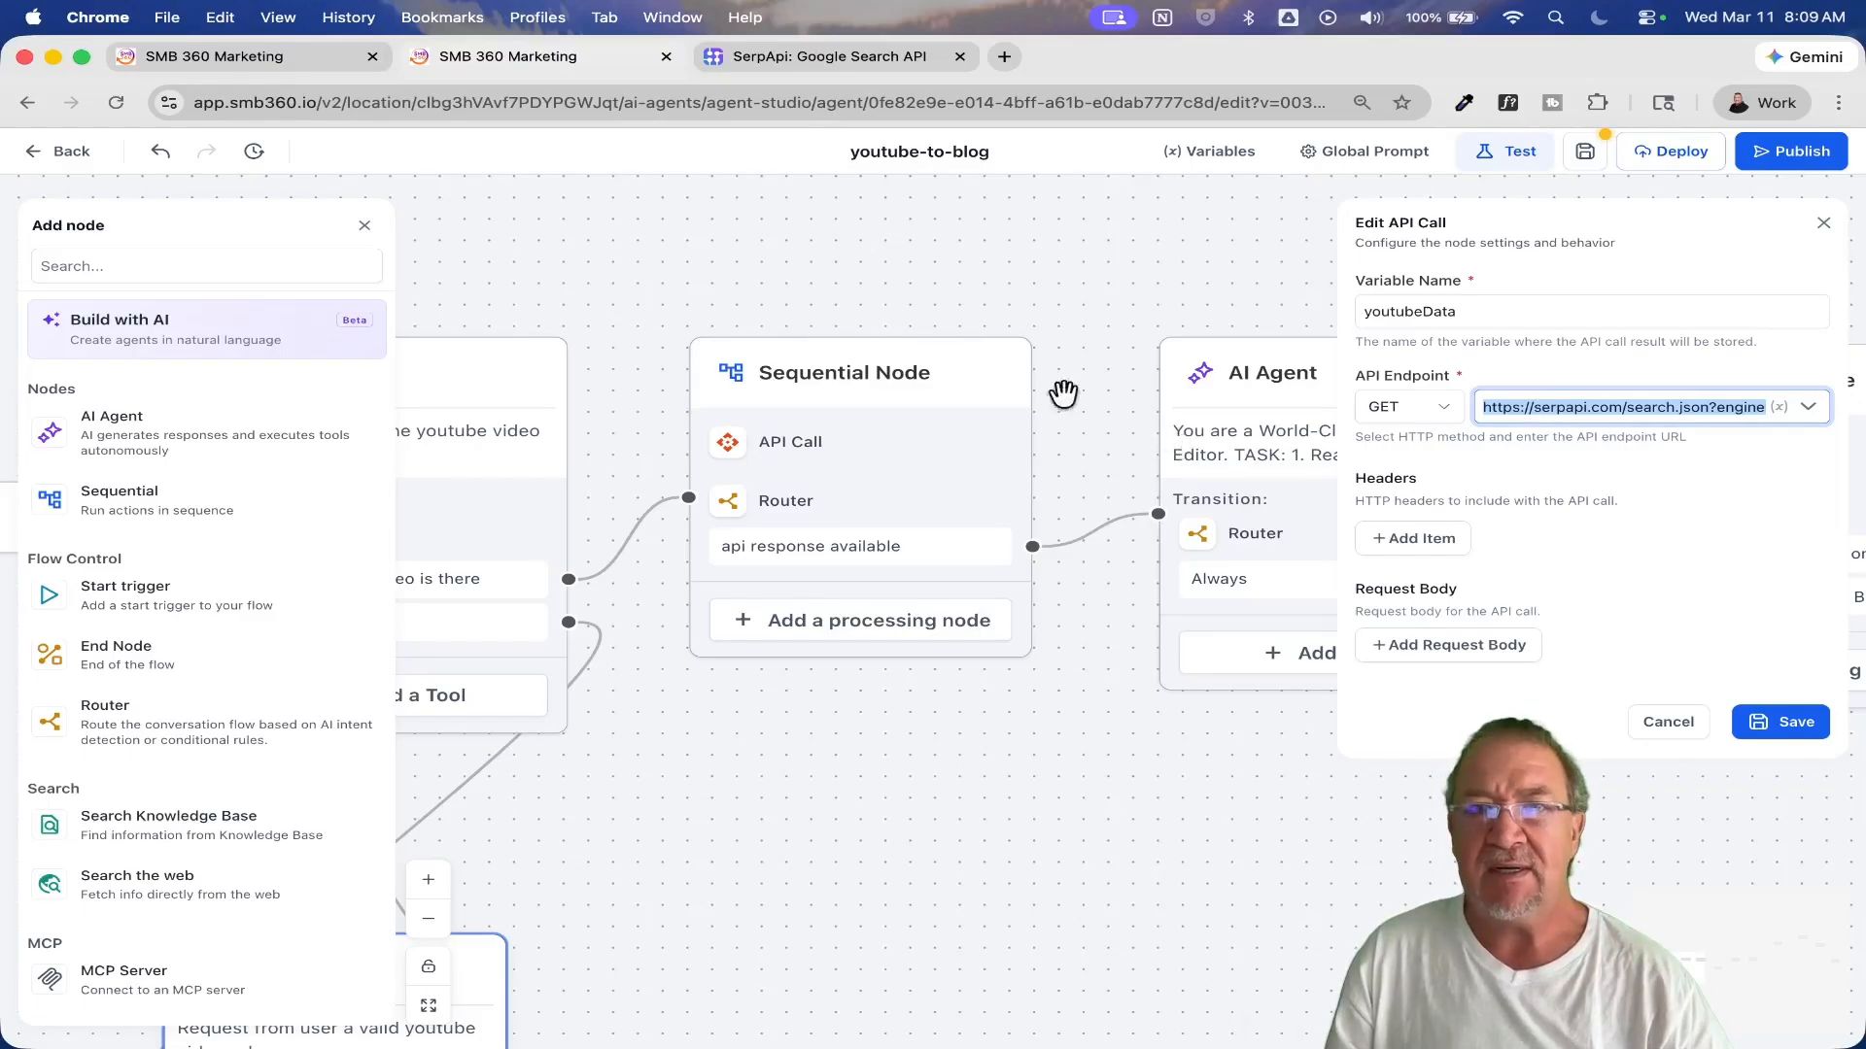
{"action": "right_click", "coordinate": [1210, 1013]}
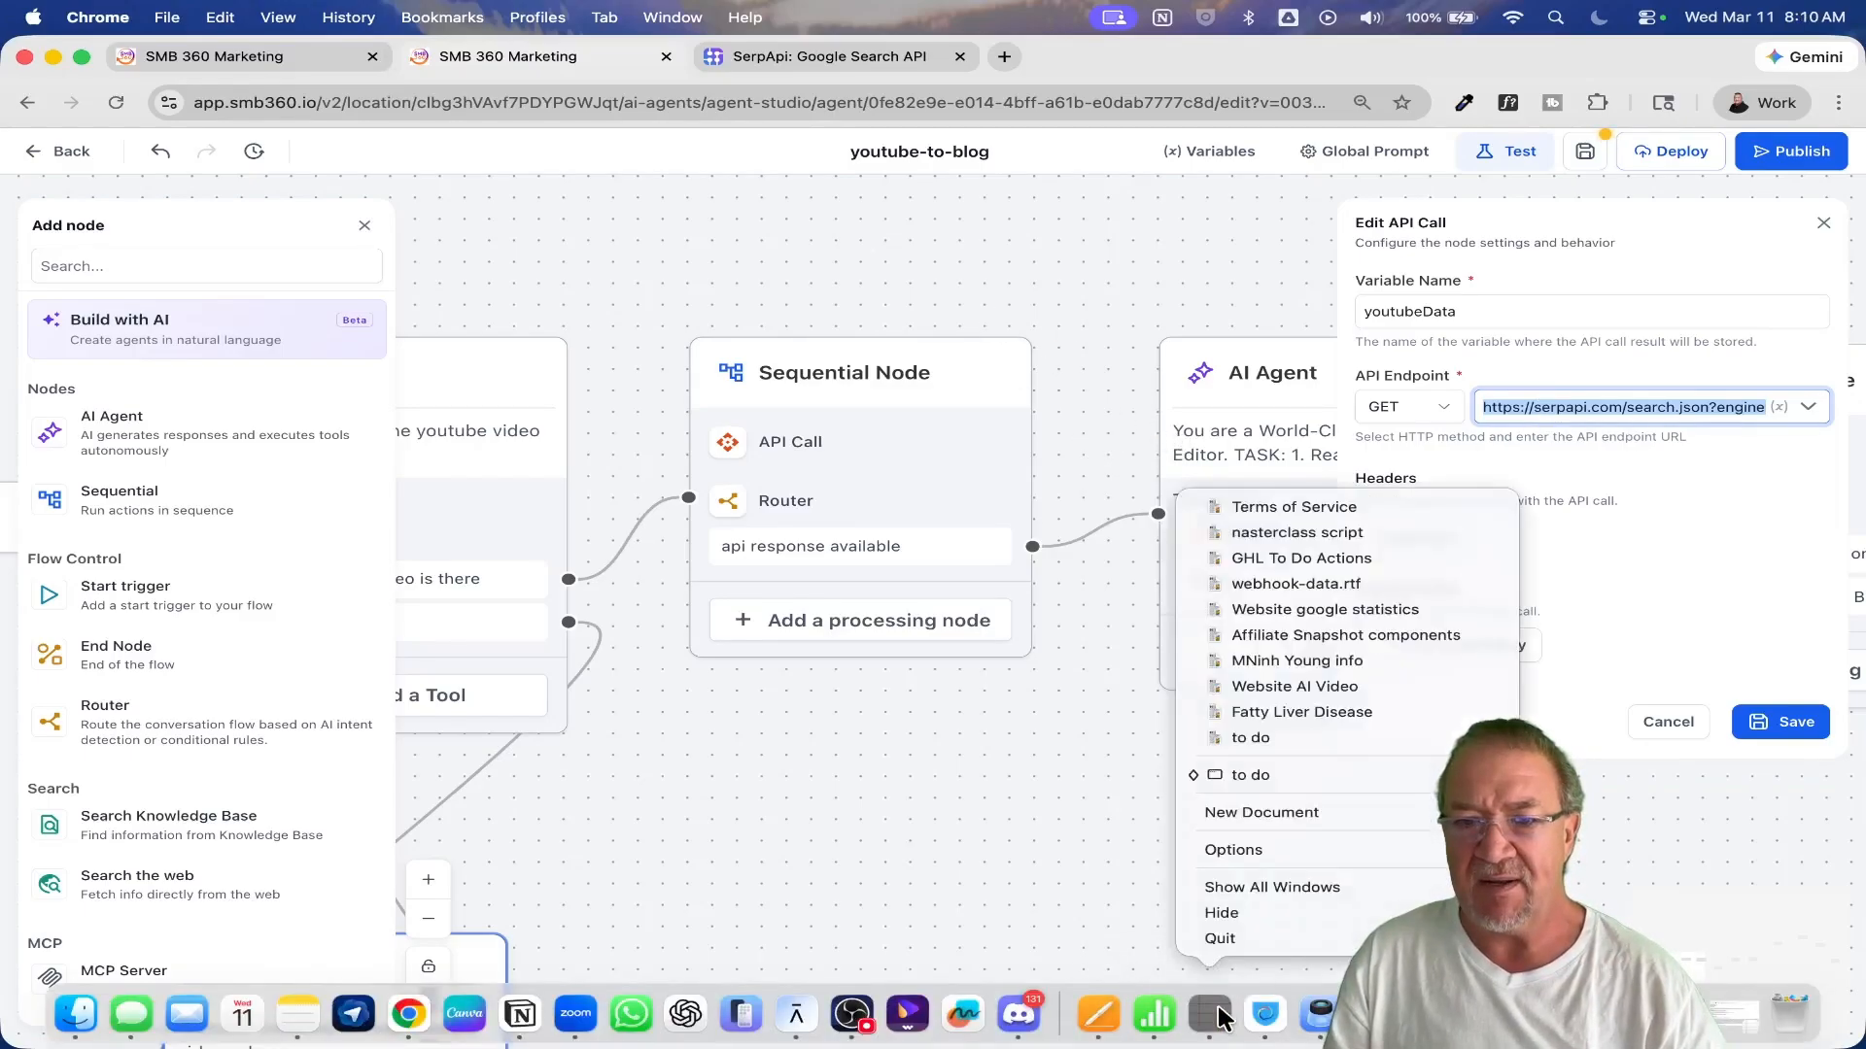
{"action": "left_click", "coordinate": [1247, 778]}
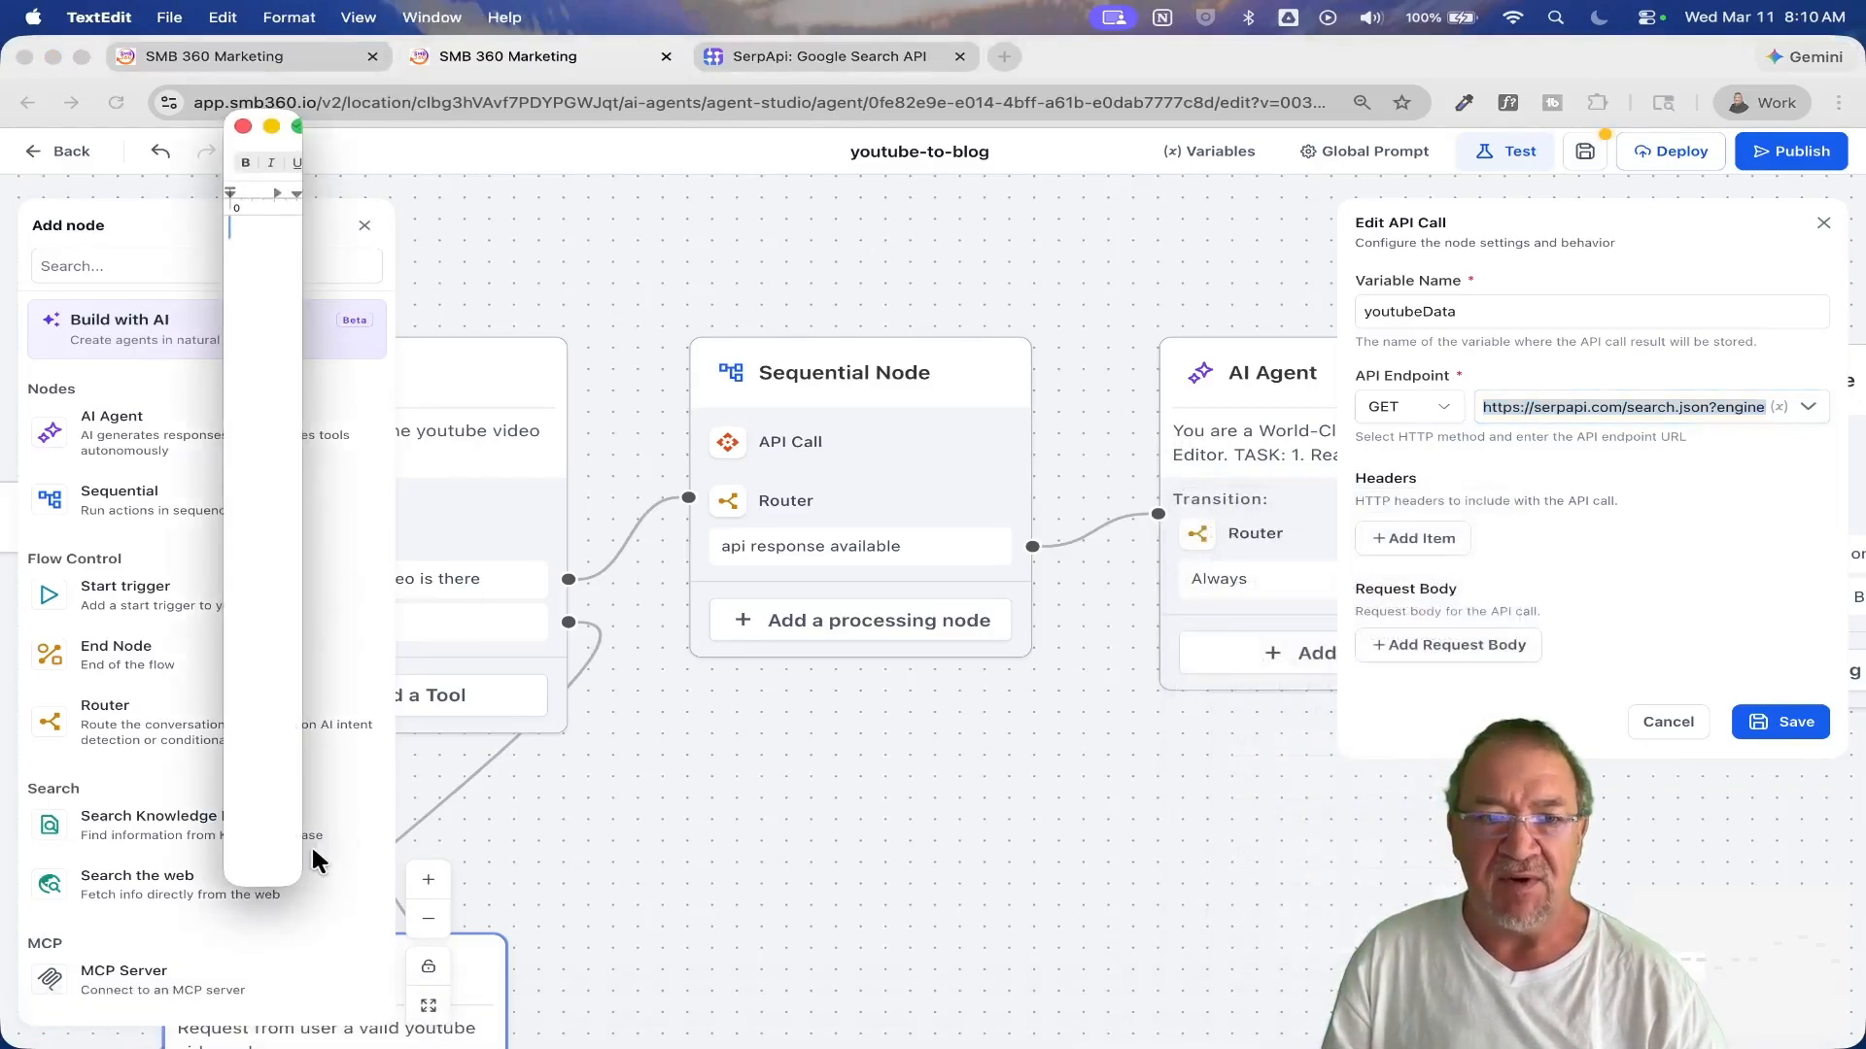
{"action": "left_click_drag", "start_coordinate": [288, 878], "coordinate": [1250, 833]}
{"action": "key", "text": "super+v"}
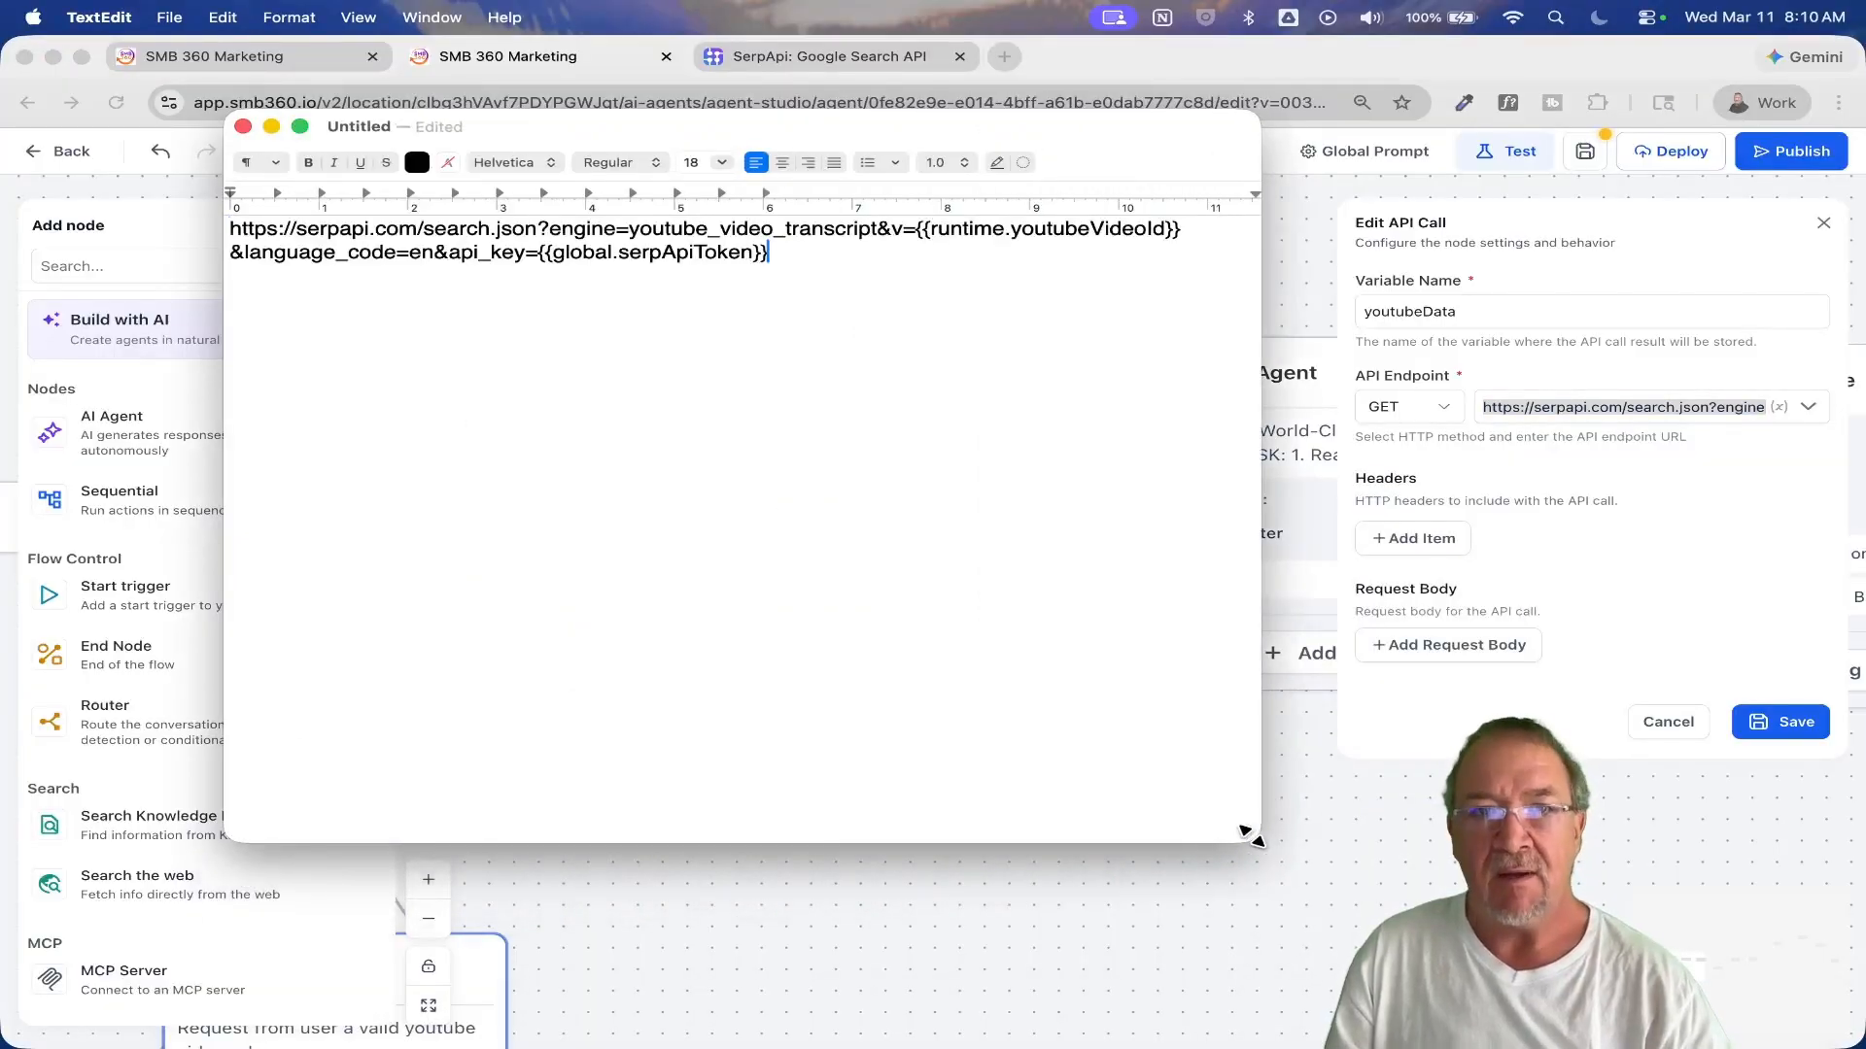
Step: Reposition and enlarge the TextEdit window, and set the font size of the entire endpoint URL to 48
{"action": "left_click_drag", "start_coordinate": [665, 130], "coordinate": [921, 208]}
{"action": "scroll", "coordinate": [880, 342], "scroll_direction": "up", "scroll_amount": 3}
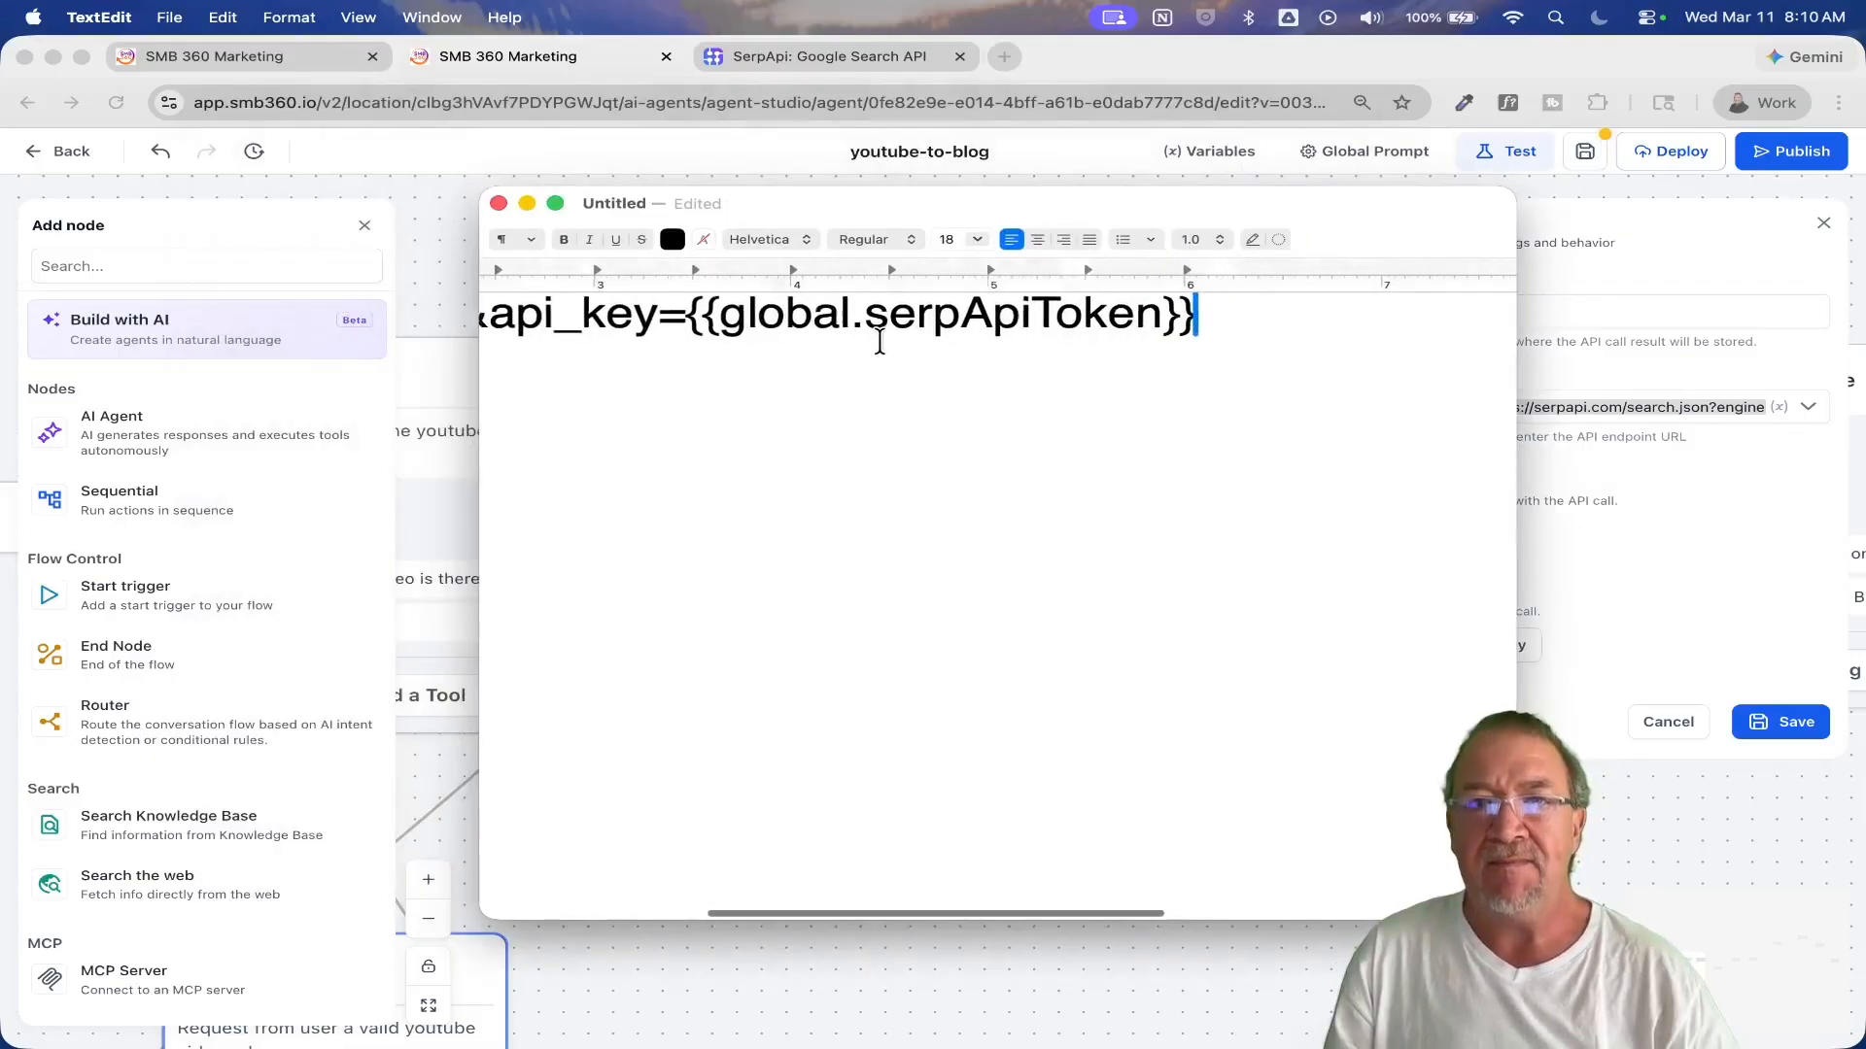
{"action": "scroll", "coordinate": [880, 342], "scroll_direction": "down", "scroll_amount": 3}
{"action": "left_click_drag", "start_coordinate": [1514, 918], "coordinate": [1704, 1035]}
{"action": "scroll", "coordinate": [1103, 529], "scroll_direction": "up", "scroll_amount": 1}
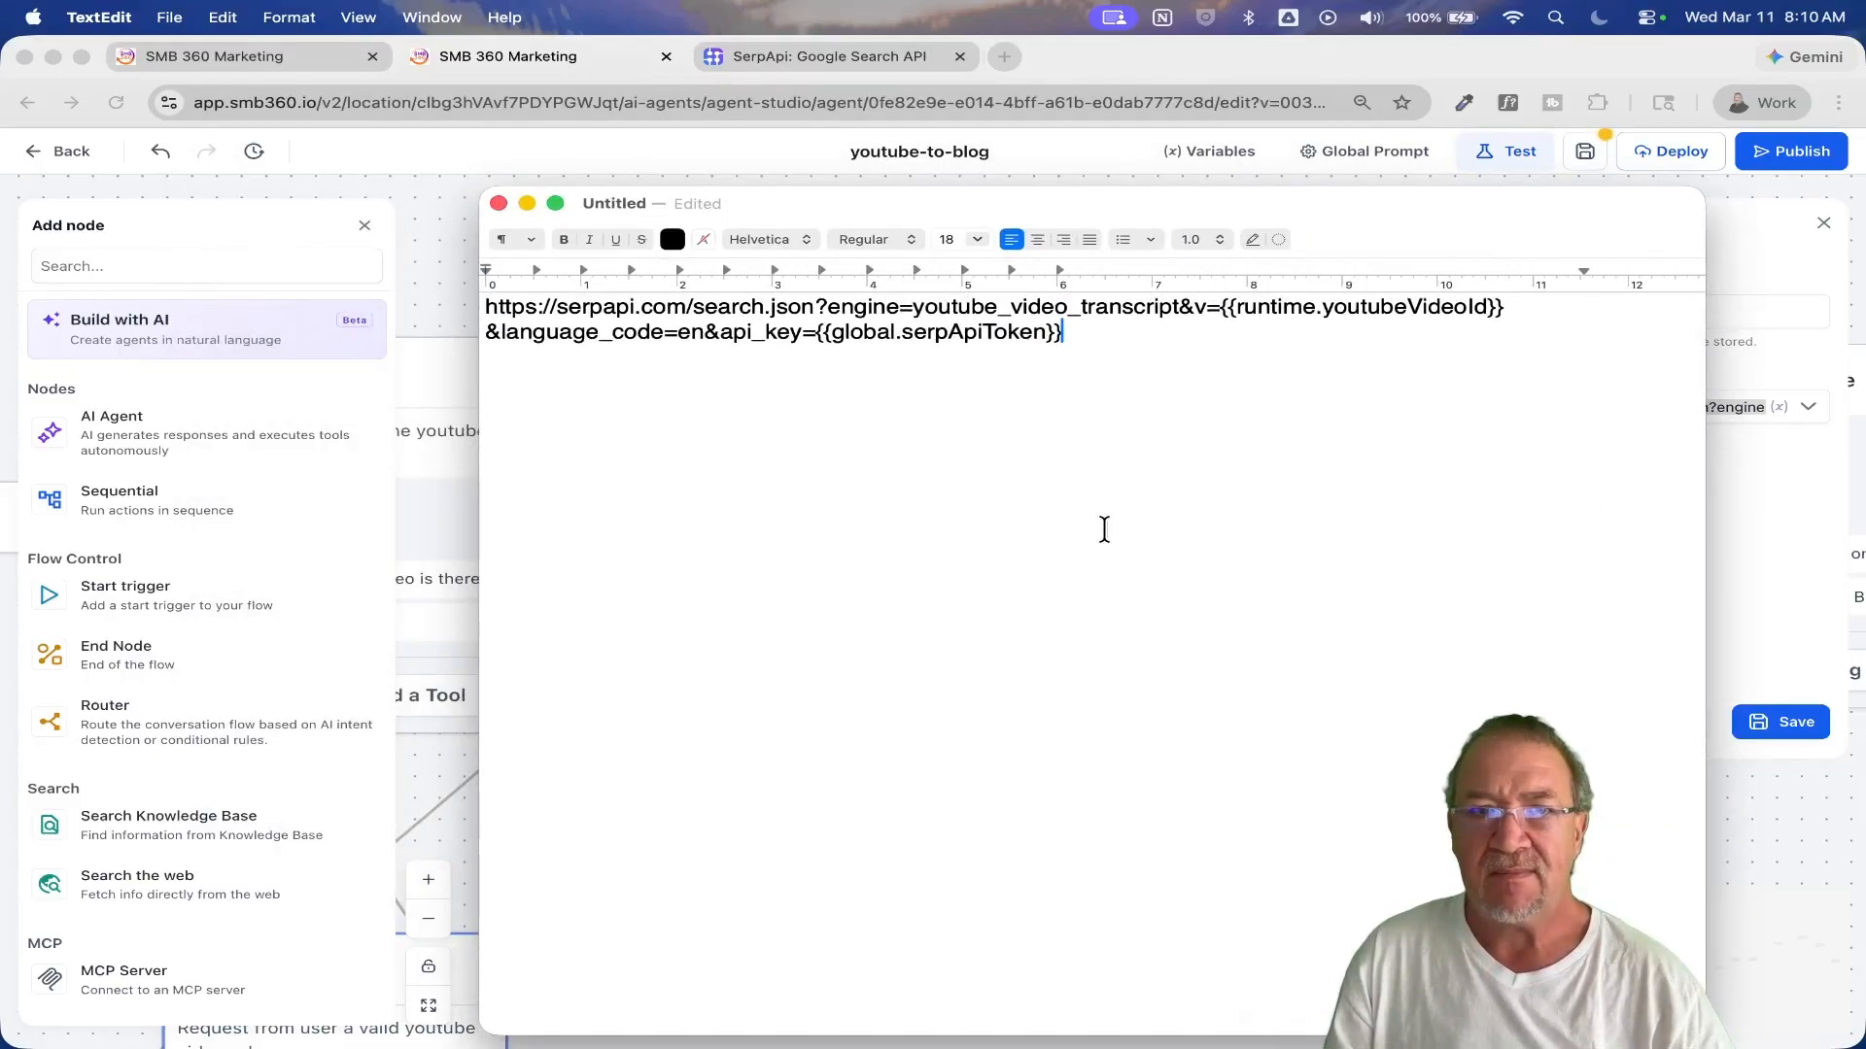
{"action": "left_click_drag", "start_coordinate": [1122, 307], "coordinate": [406, 351]}
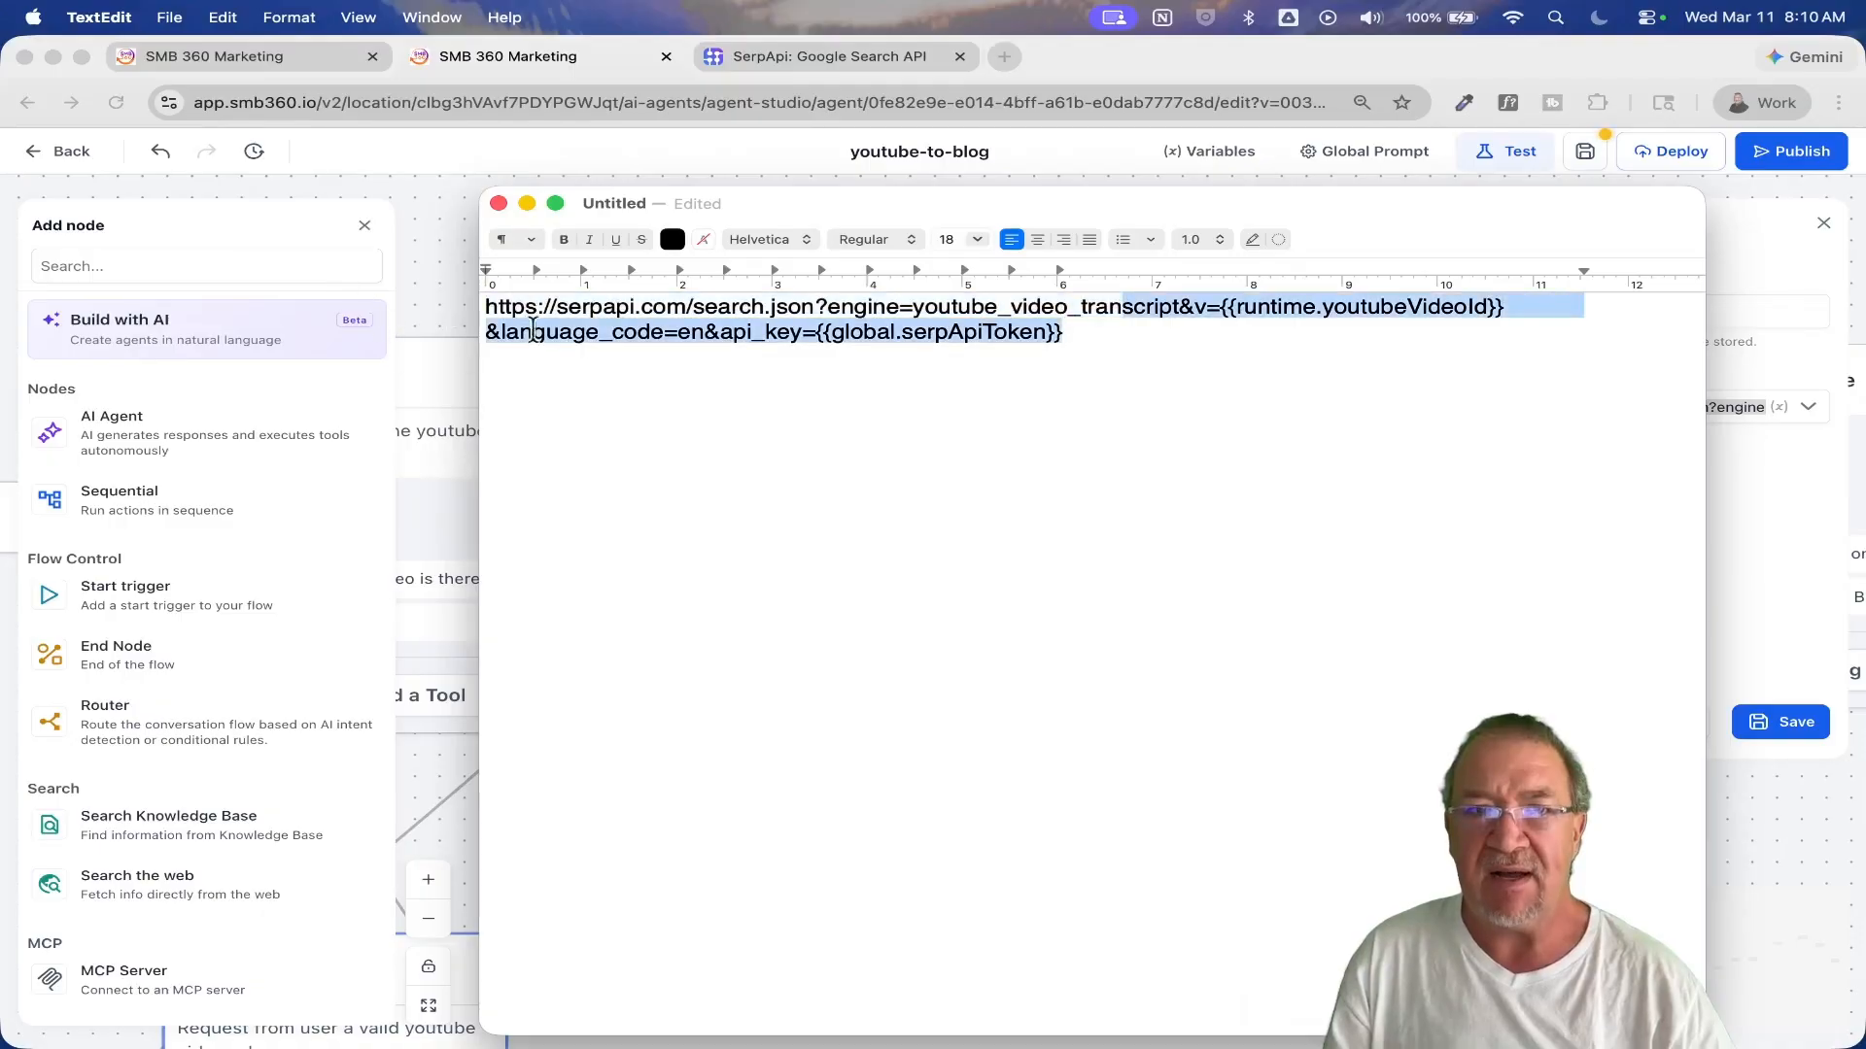
{"action": "left_click", "coordinate": [665, 338]}
{"action": "key", "text": "super+a"}
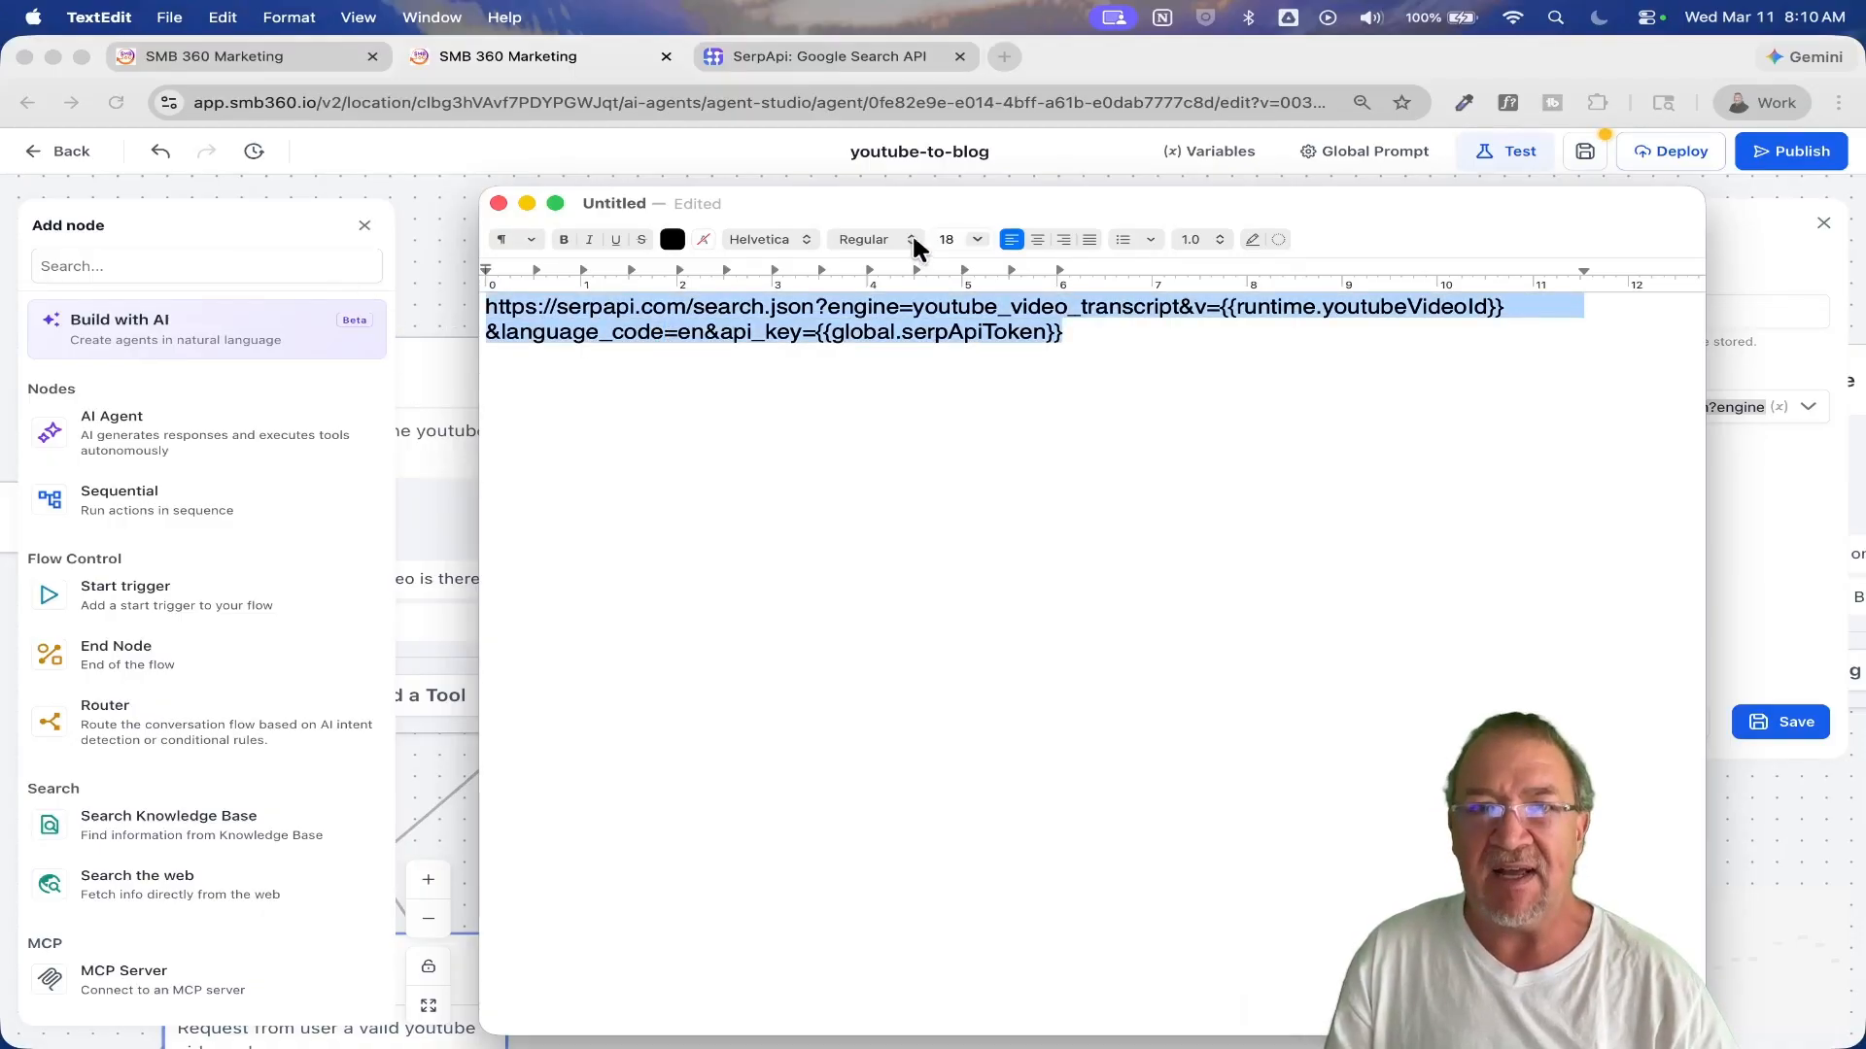
{"action": "left_click", "coordinate": [978, 241]}
{"action": "left_click", "coordinate": [960, 412]}
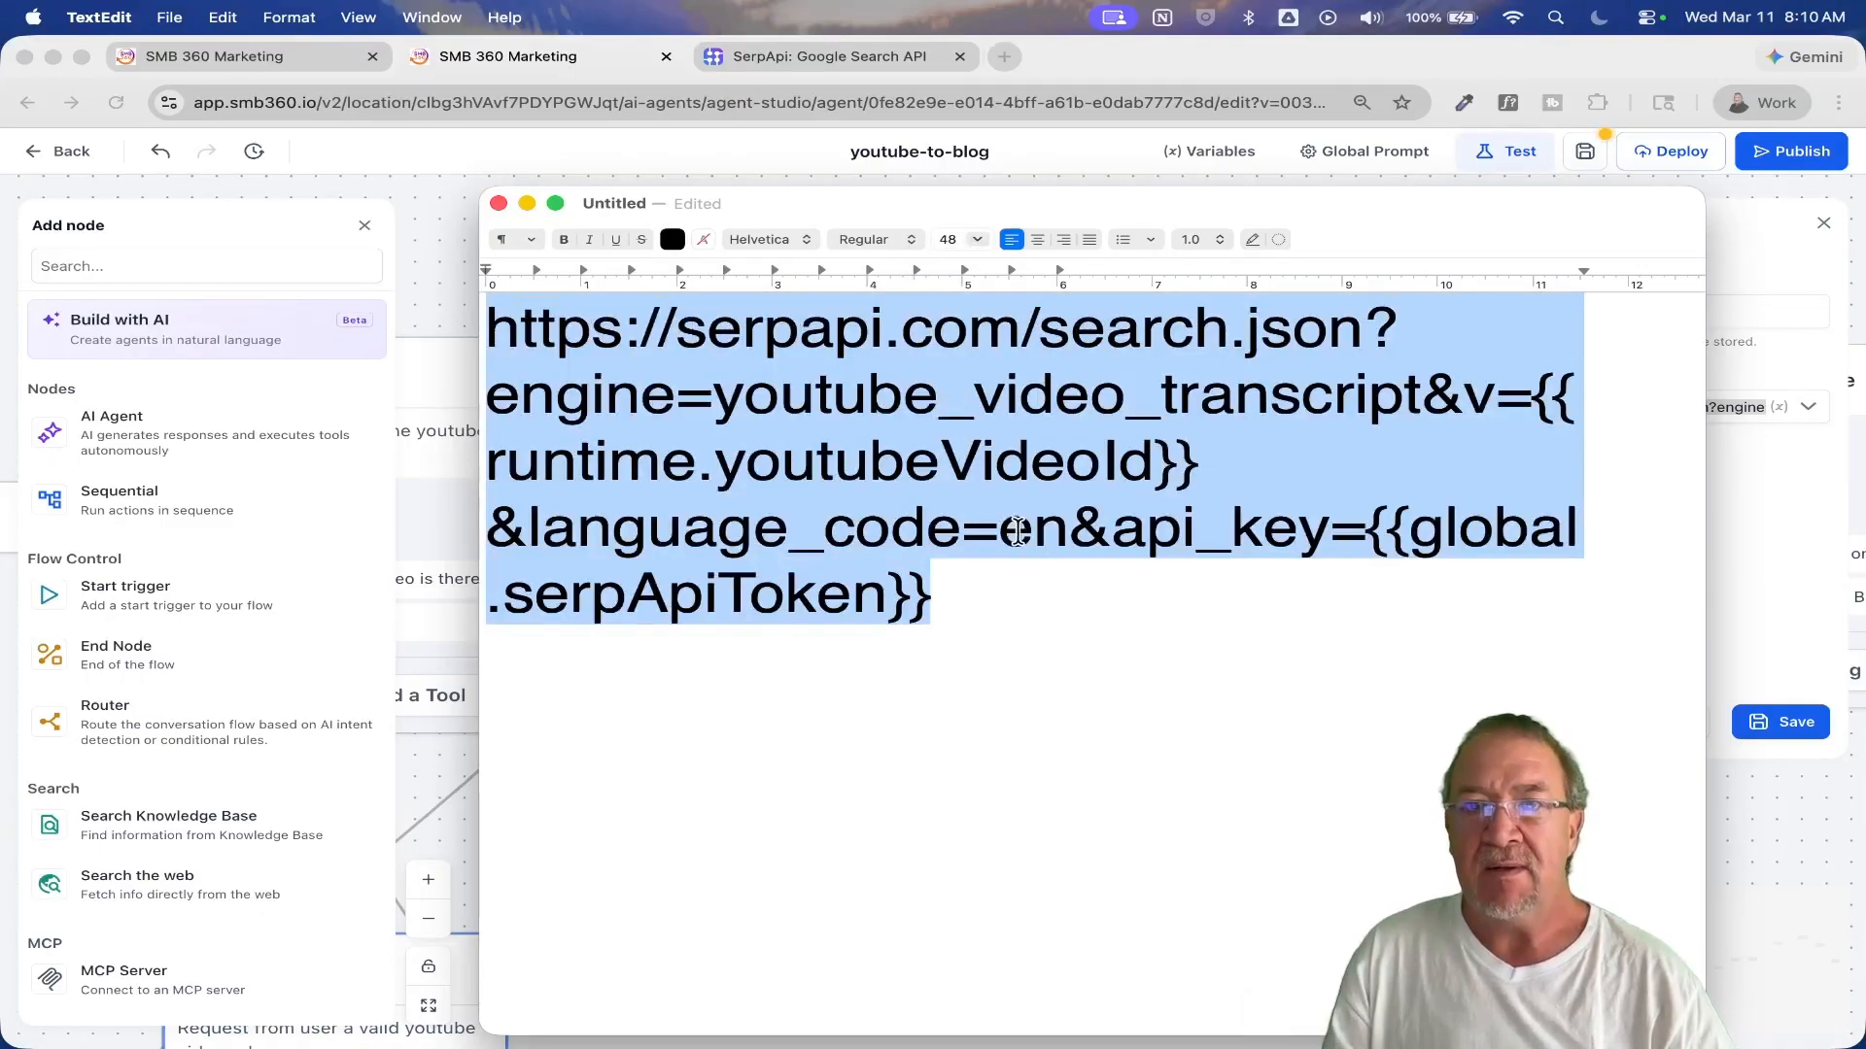
{"action": "left_click", "coordinate": [1032, 530]}
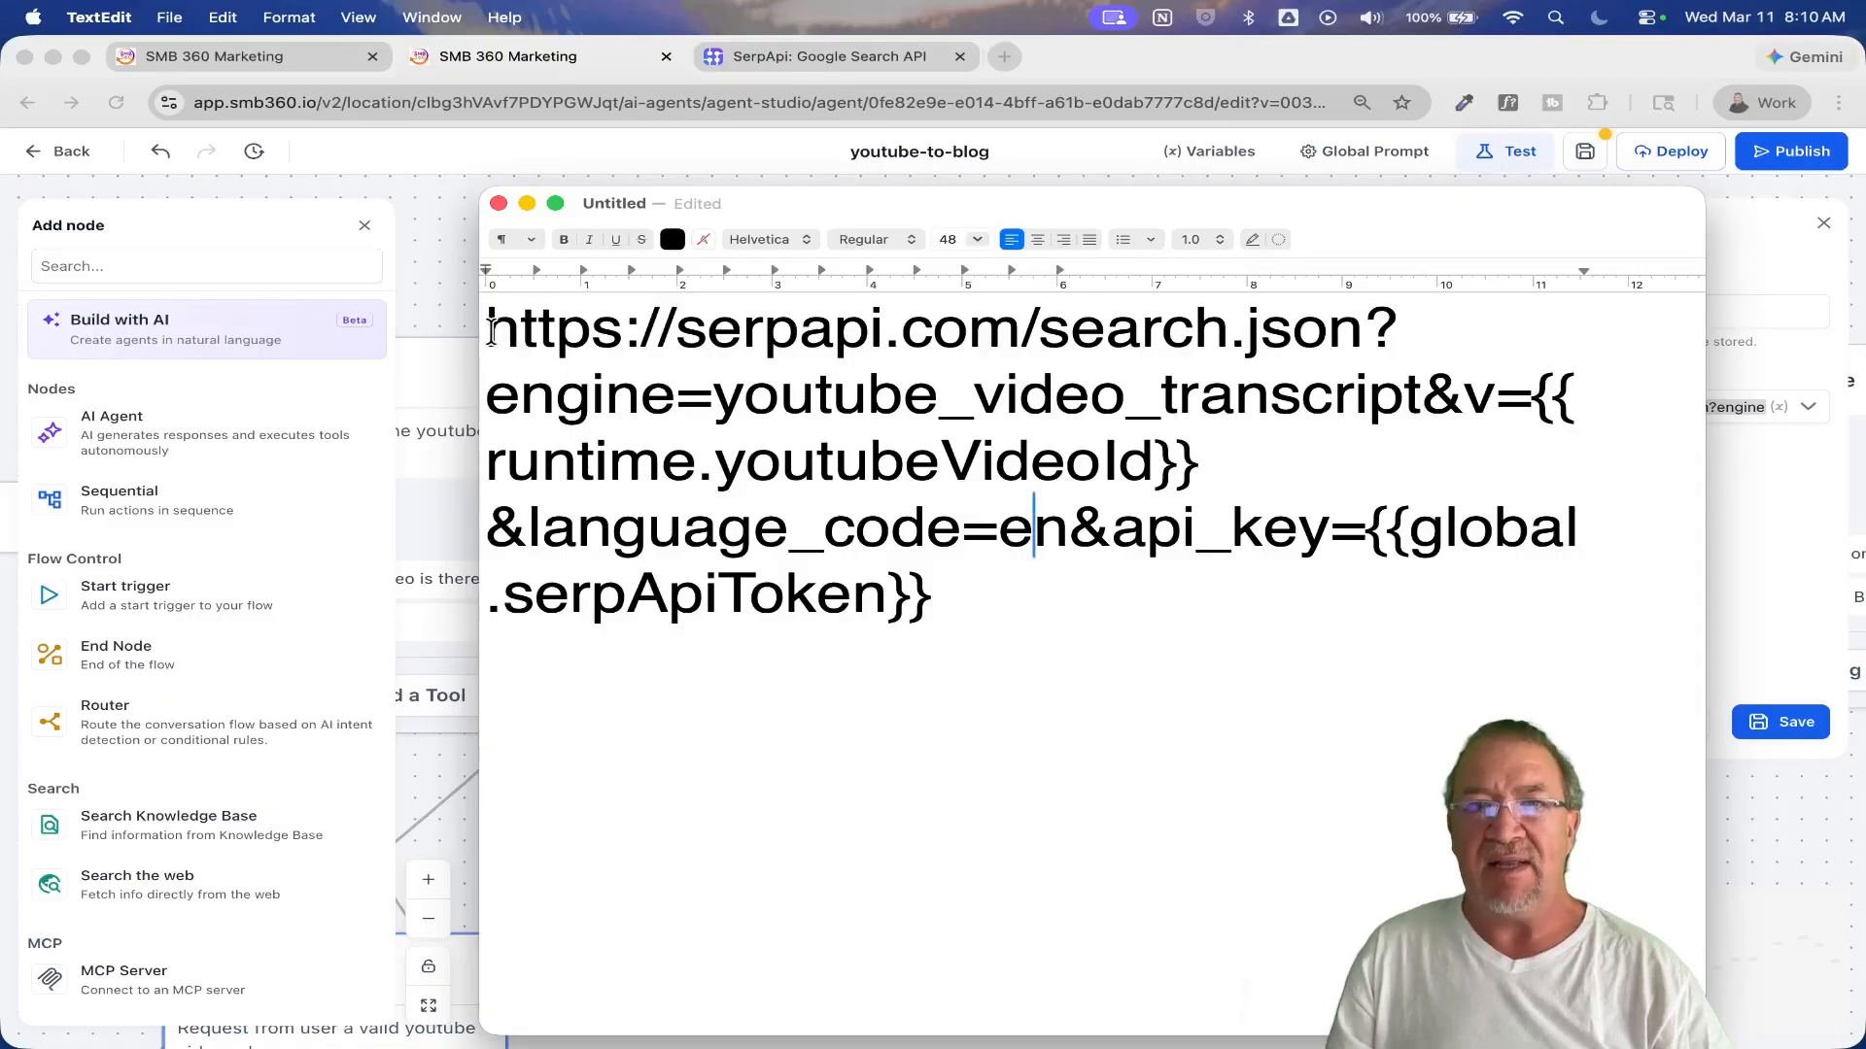
Step: Highlight the engine, v parameter, youtubeVideoId variable, language code and API key placeholder one after another in the endpoint URL
{"action": "left_click_drag", "start_coordinate": [709, 396], "coordinate": [1416, 415]}
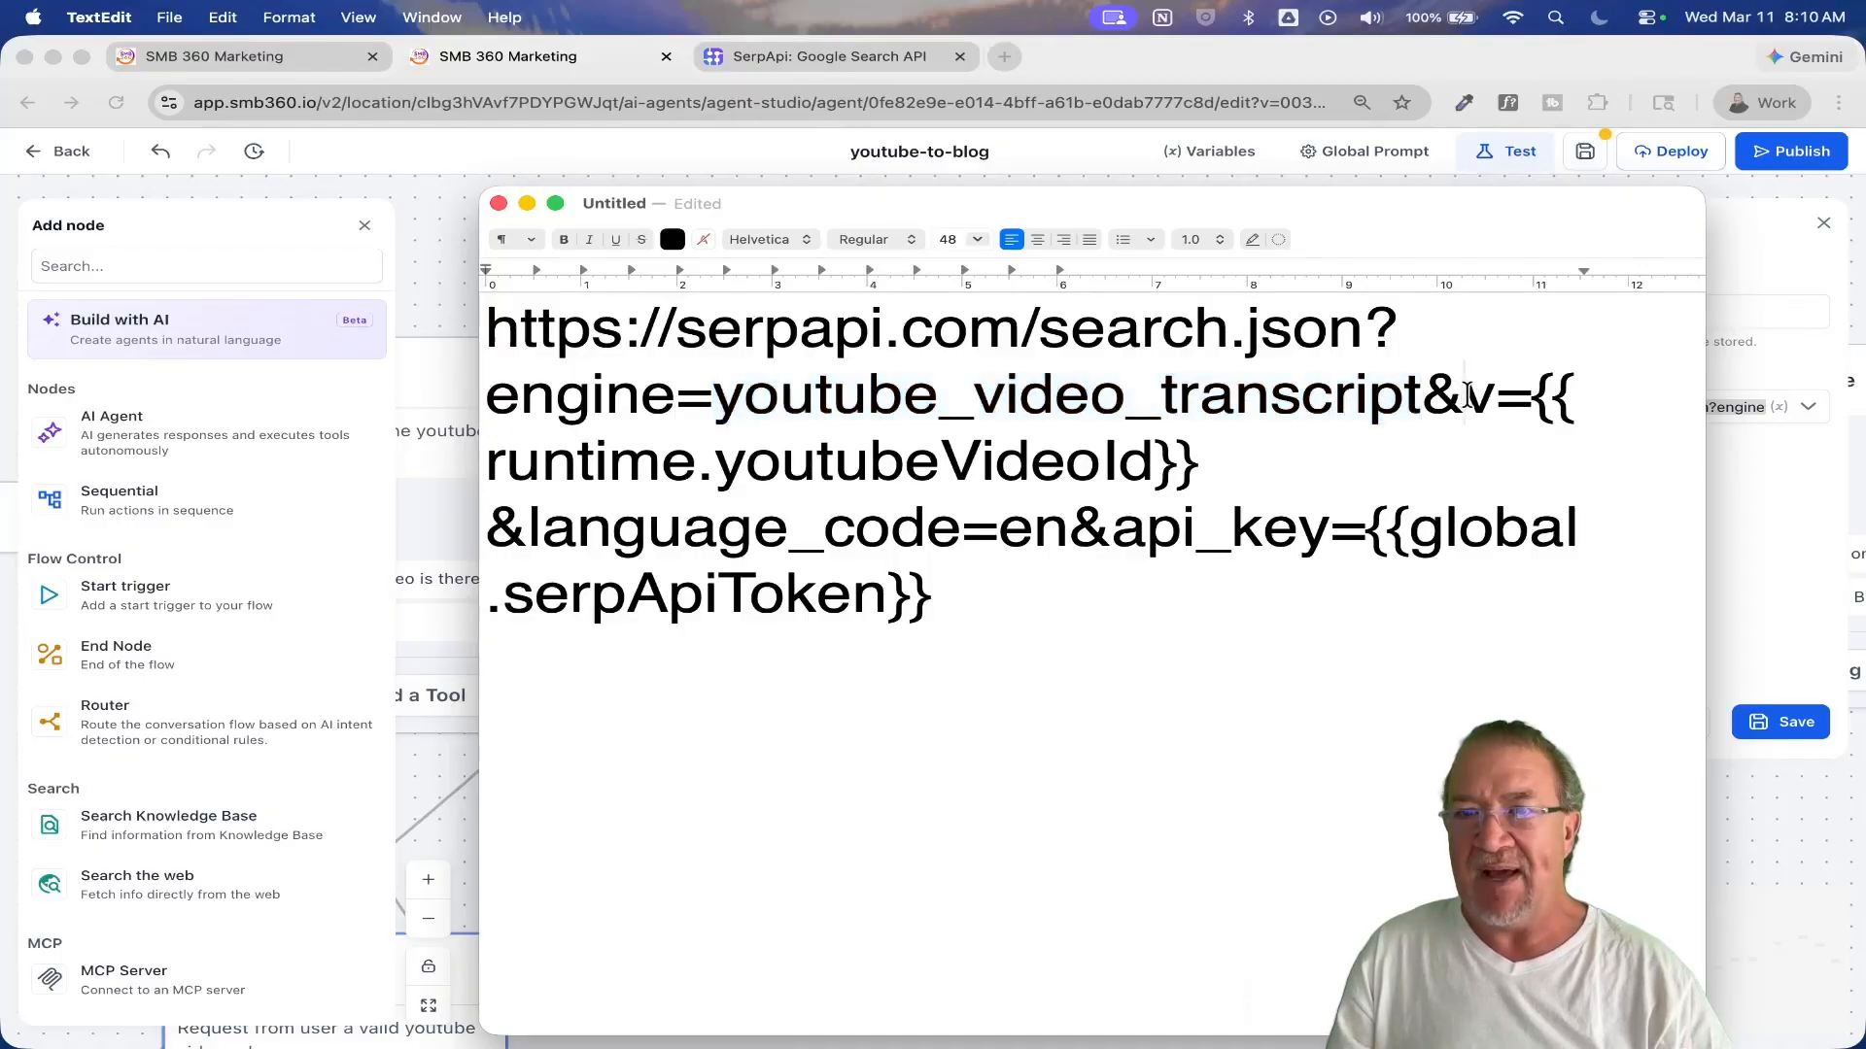
{"action": "double_click", "coordinate": [1479, 397]}
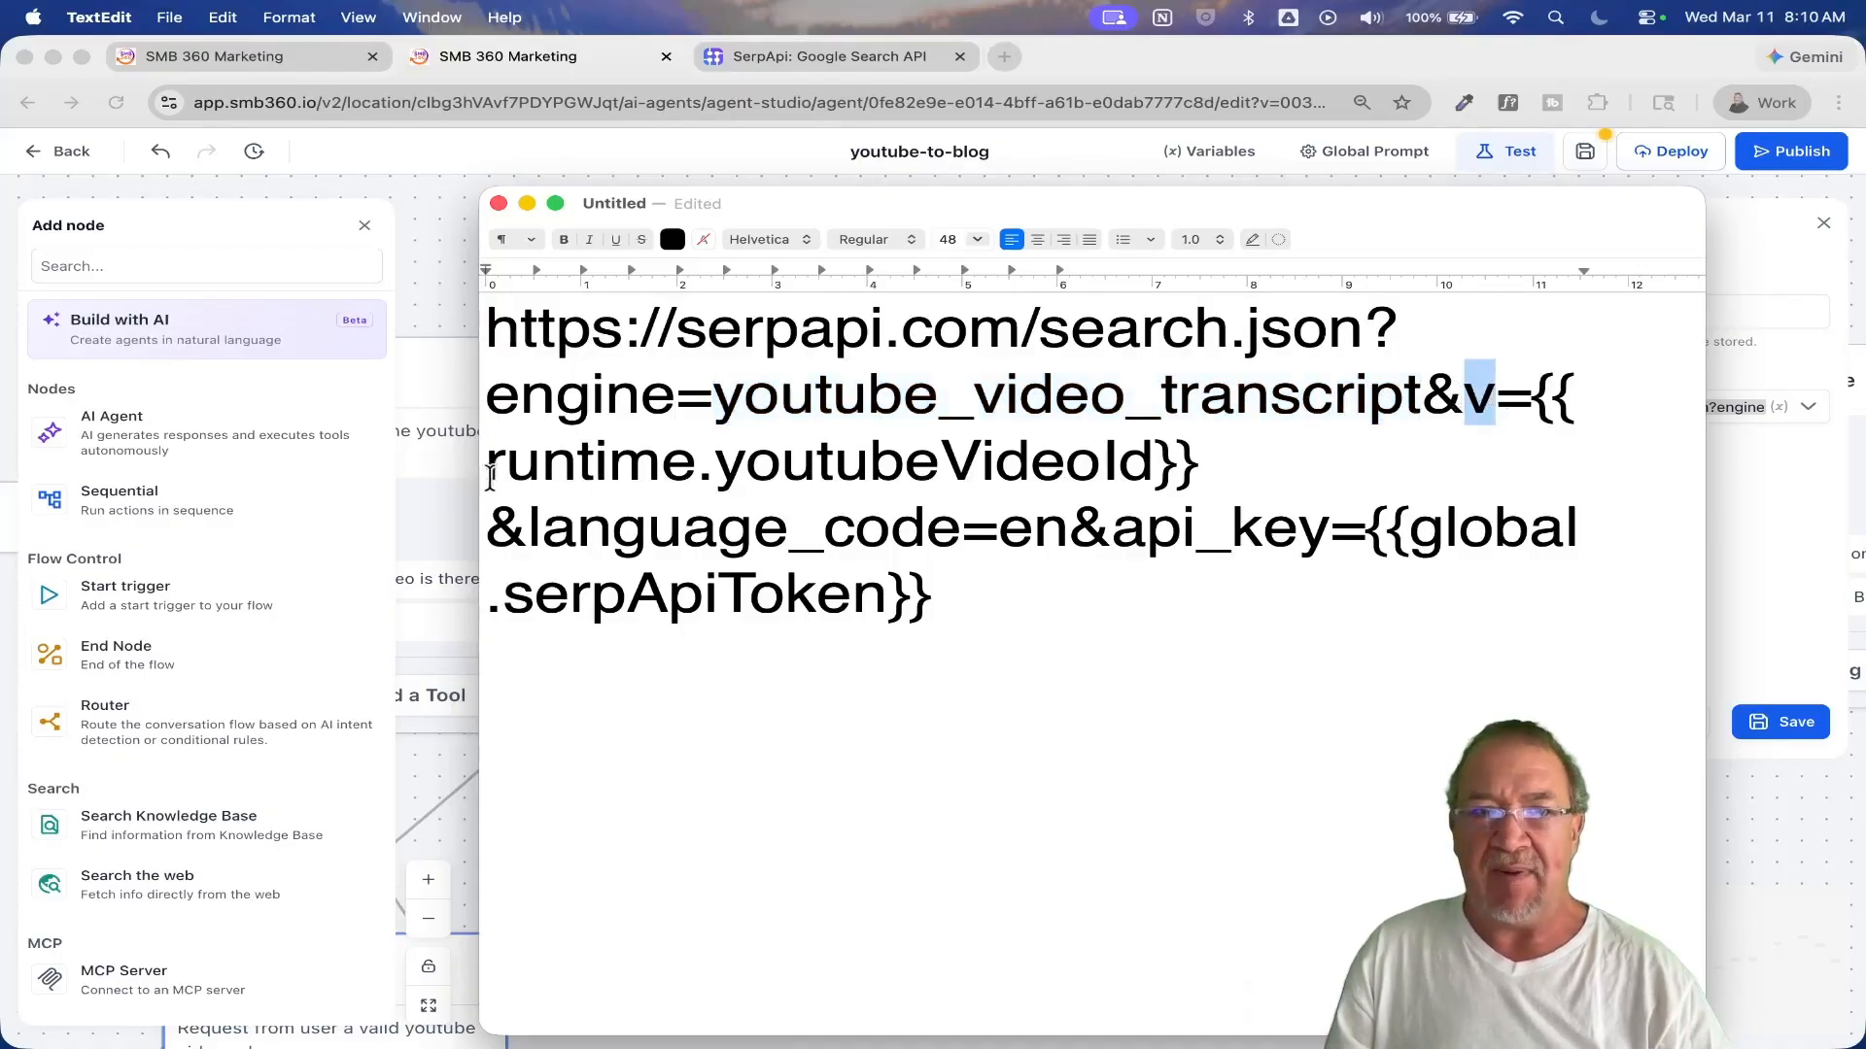
{"action": "left_click_drag", "start_coordinate": [486, 464], "coordinate": [1163, 452]}
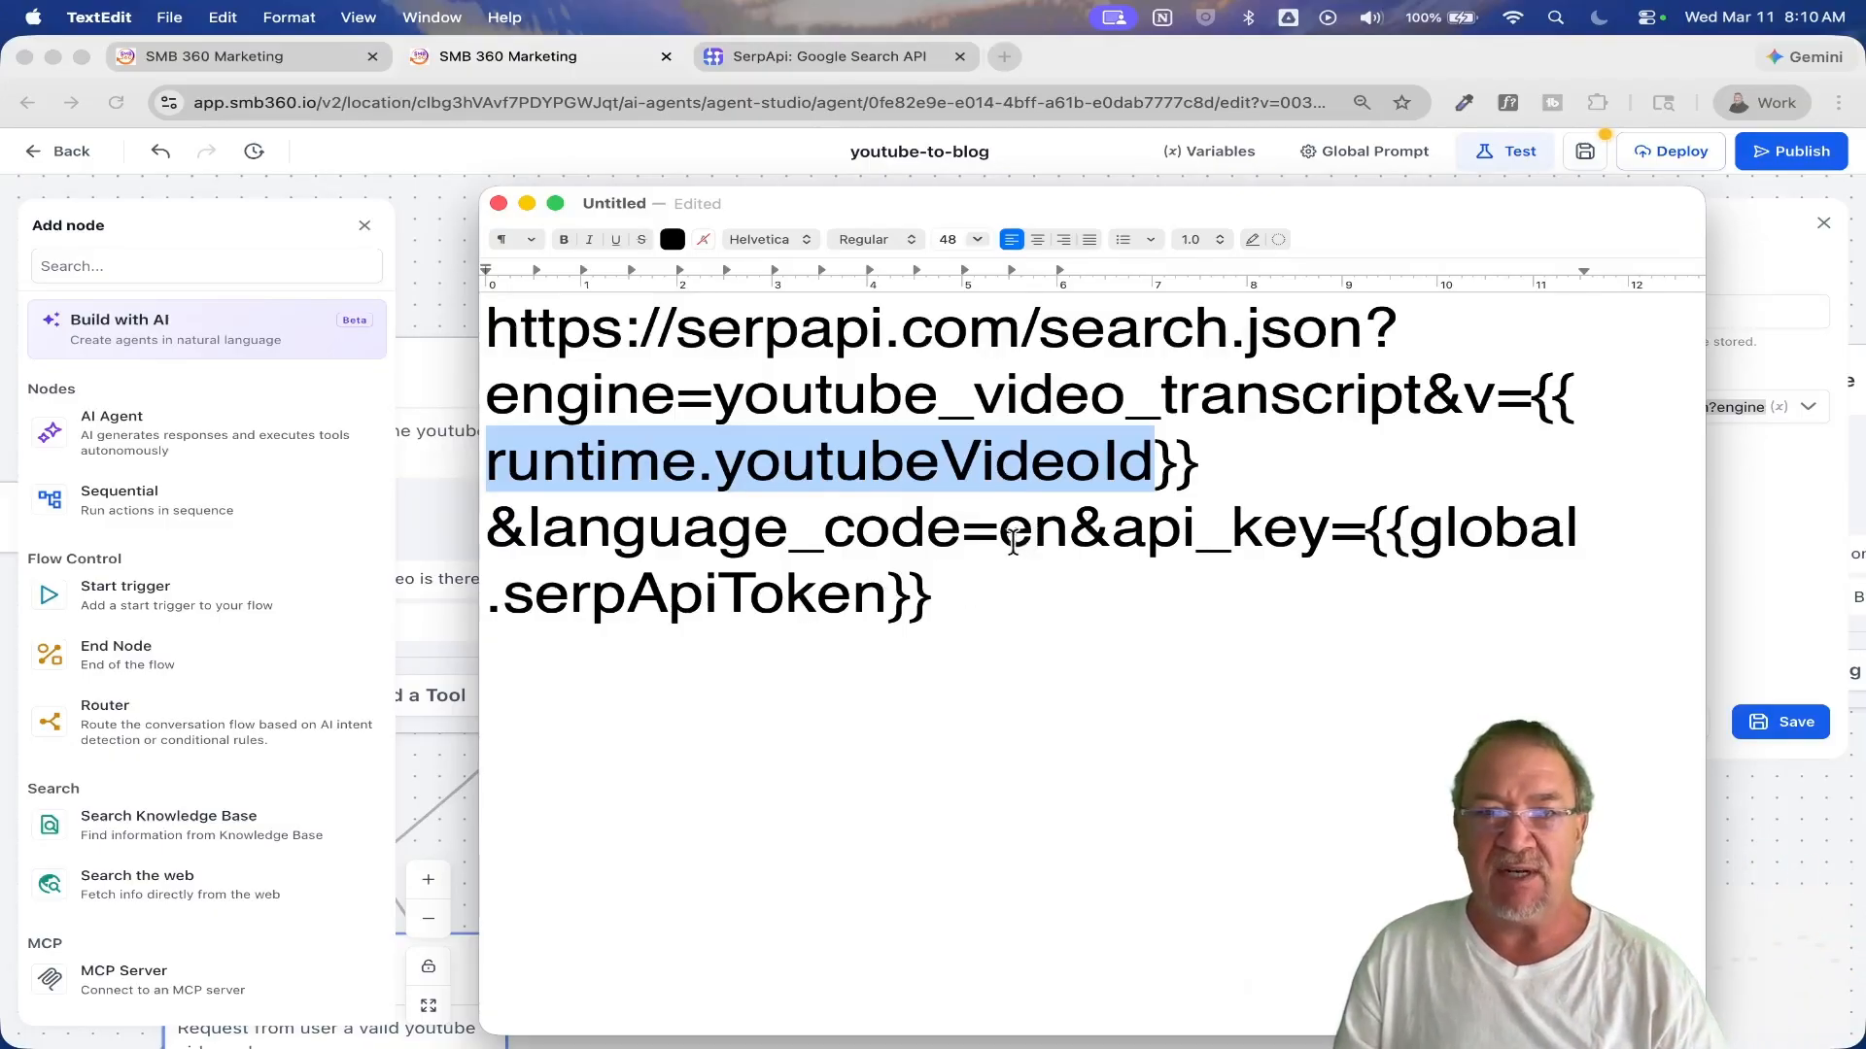
{"action": "left_click_drag", "start_coordinate": [1002, 536], "coordinate": [1056, 535]}
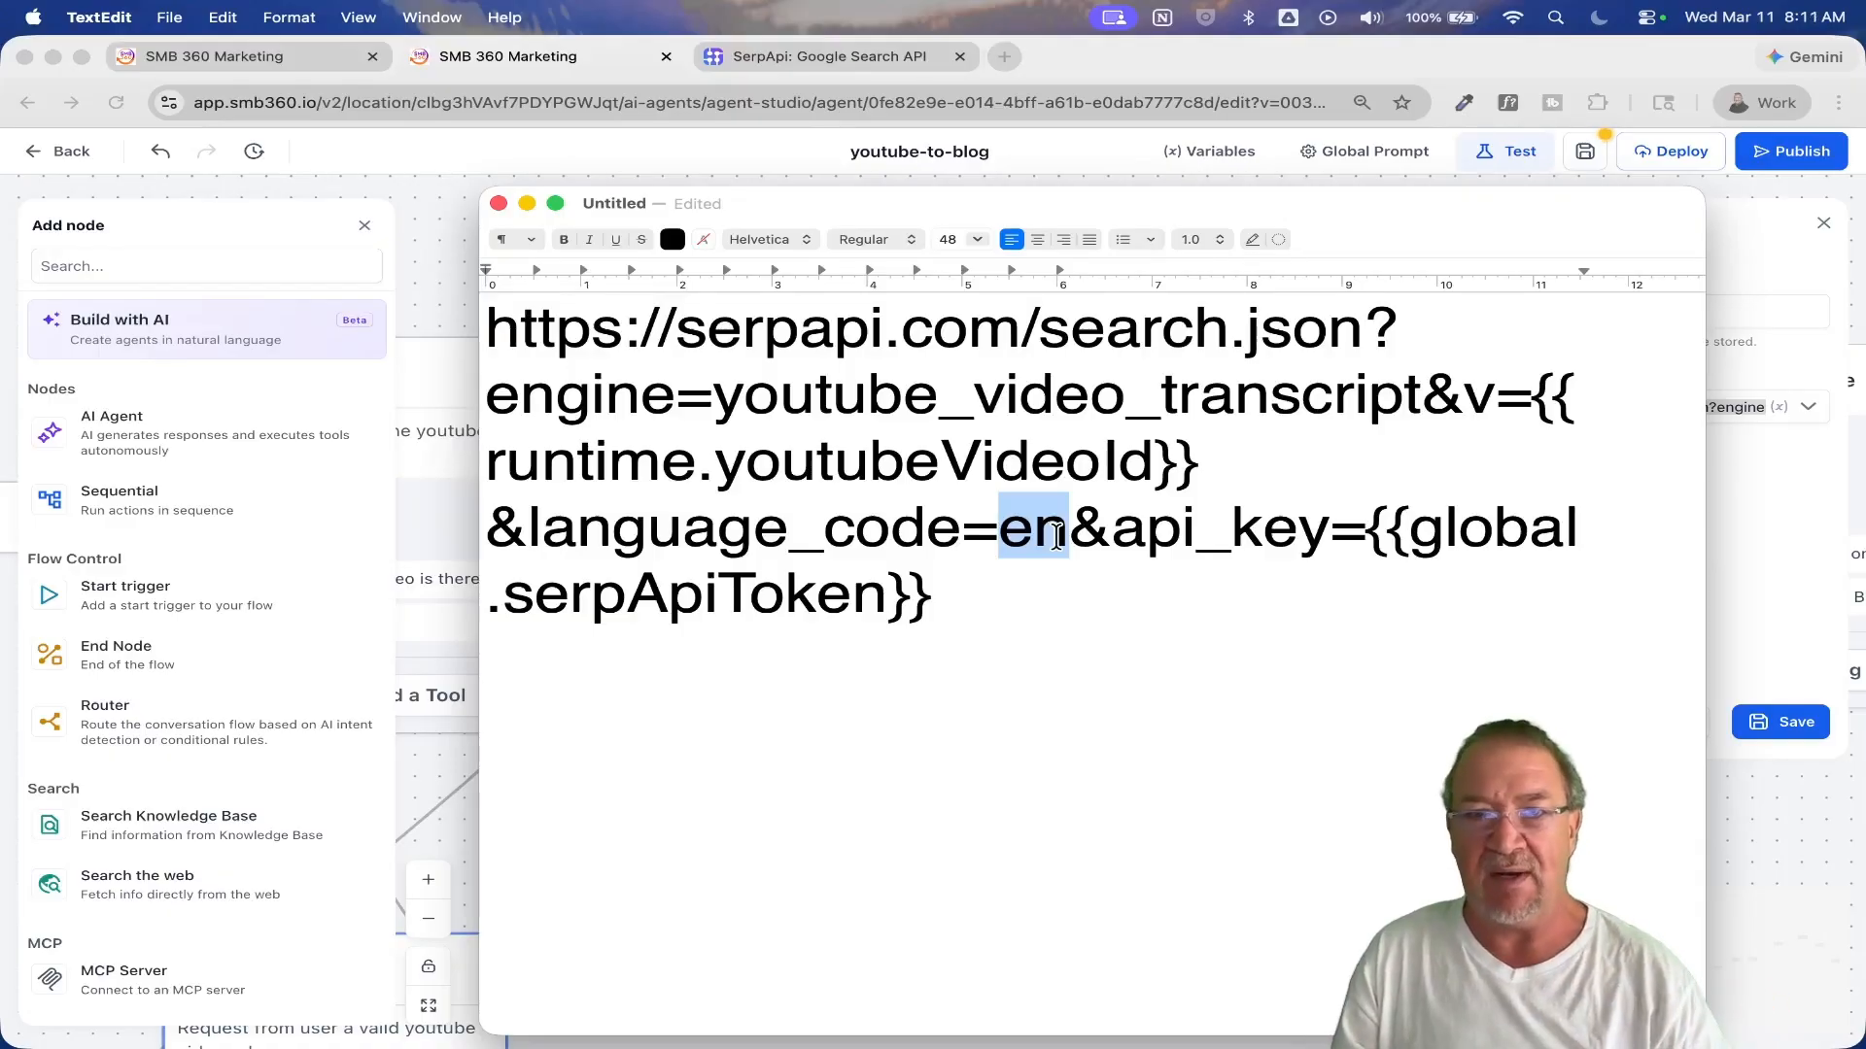
{"action": "left_click_drag", "start_coordinate": [1111, 535], "coordinate": [881, 600]}
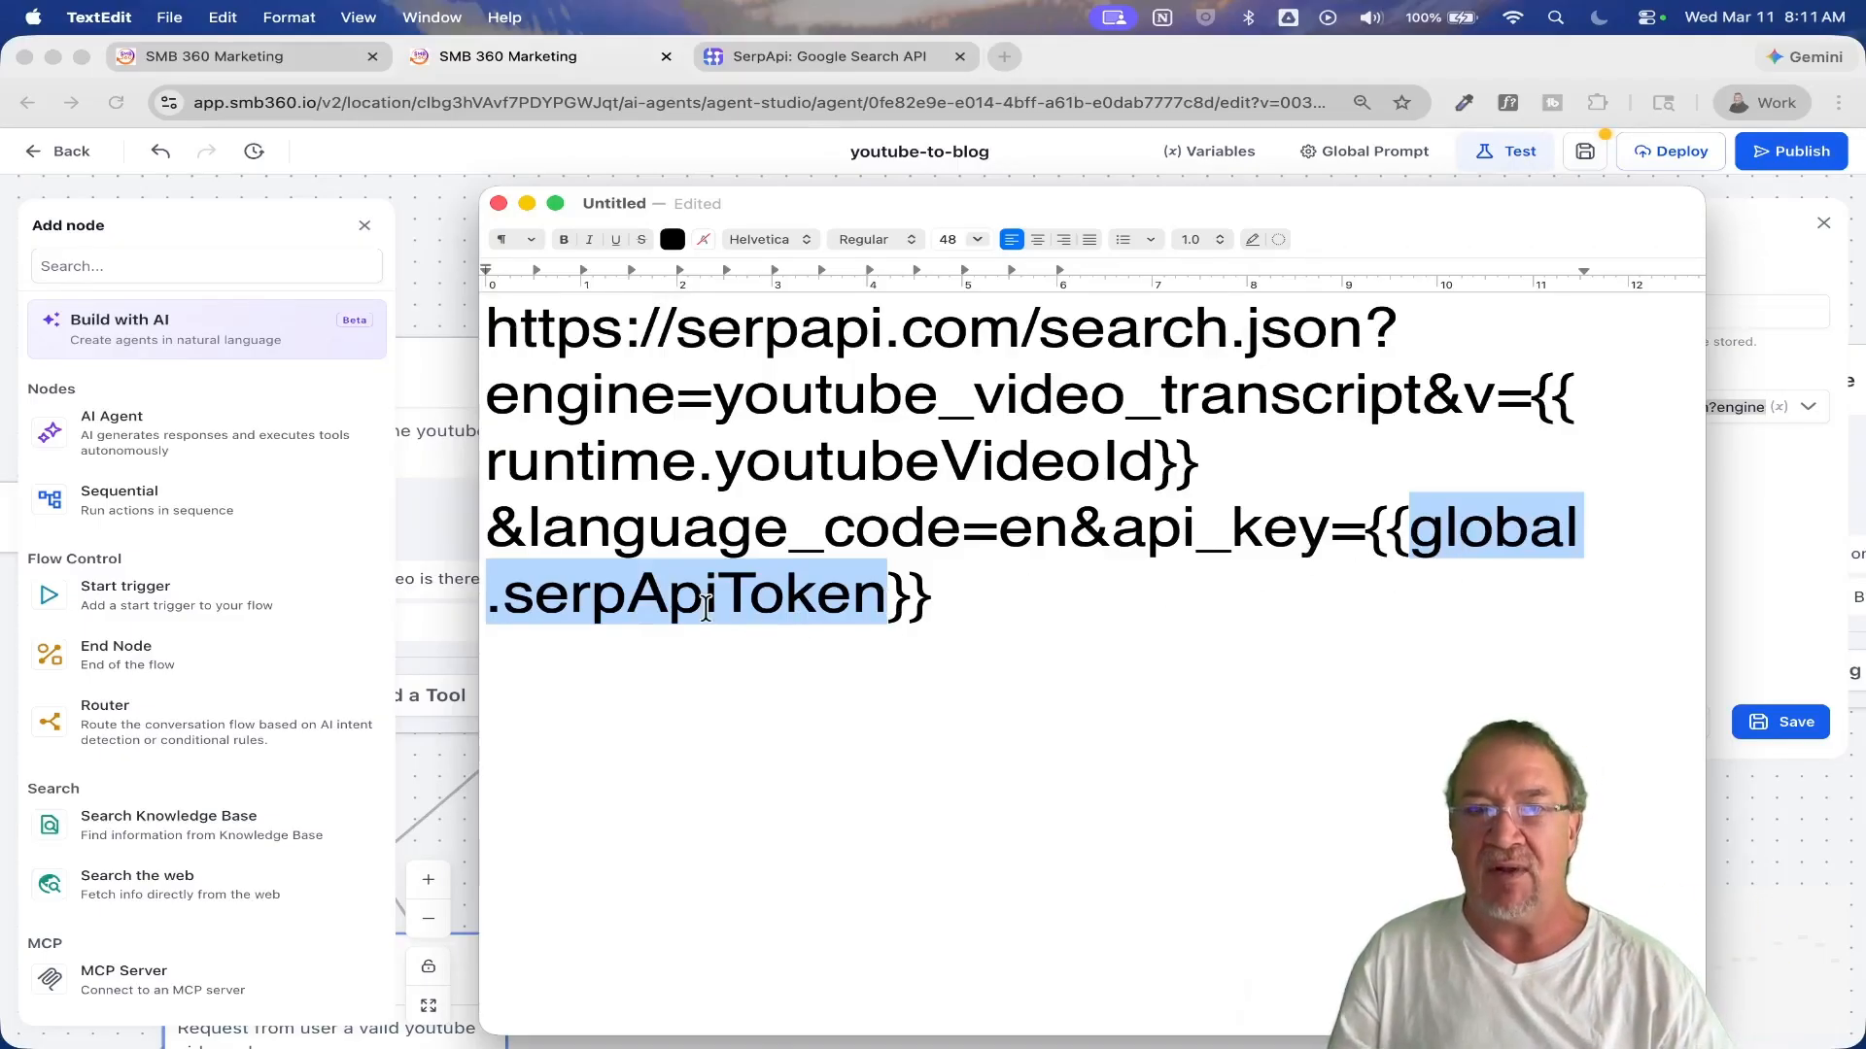
{"action": "left_click", "coordinate": [1036, 620]}
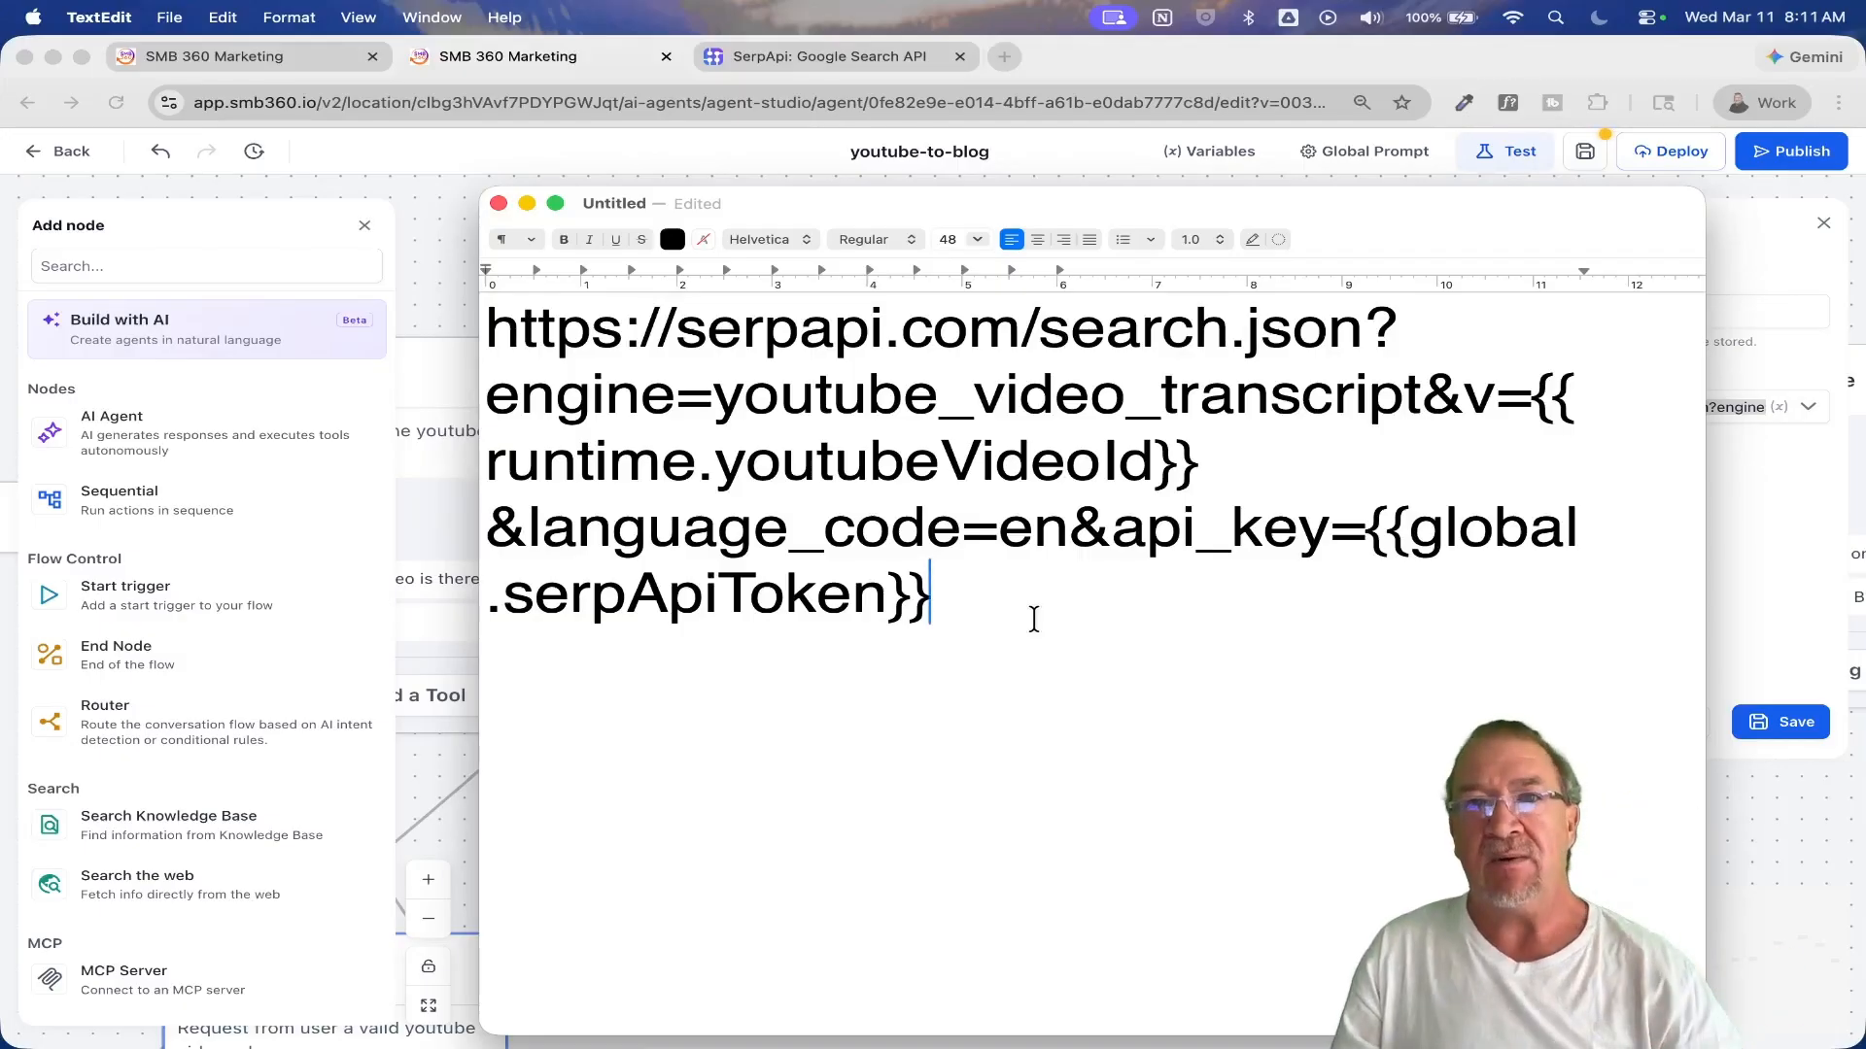
Step: Switch back to Chrome, cancel the API Call edit, and examine the global variables locationId, ghlApiToken and serpApiToken
{"action": "left_click", "coordinate": [544, 66]}
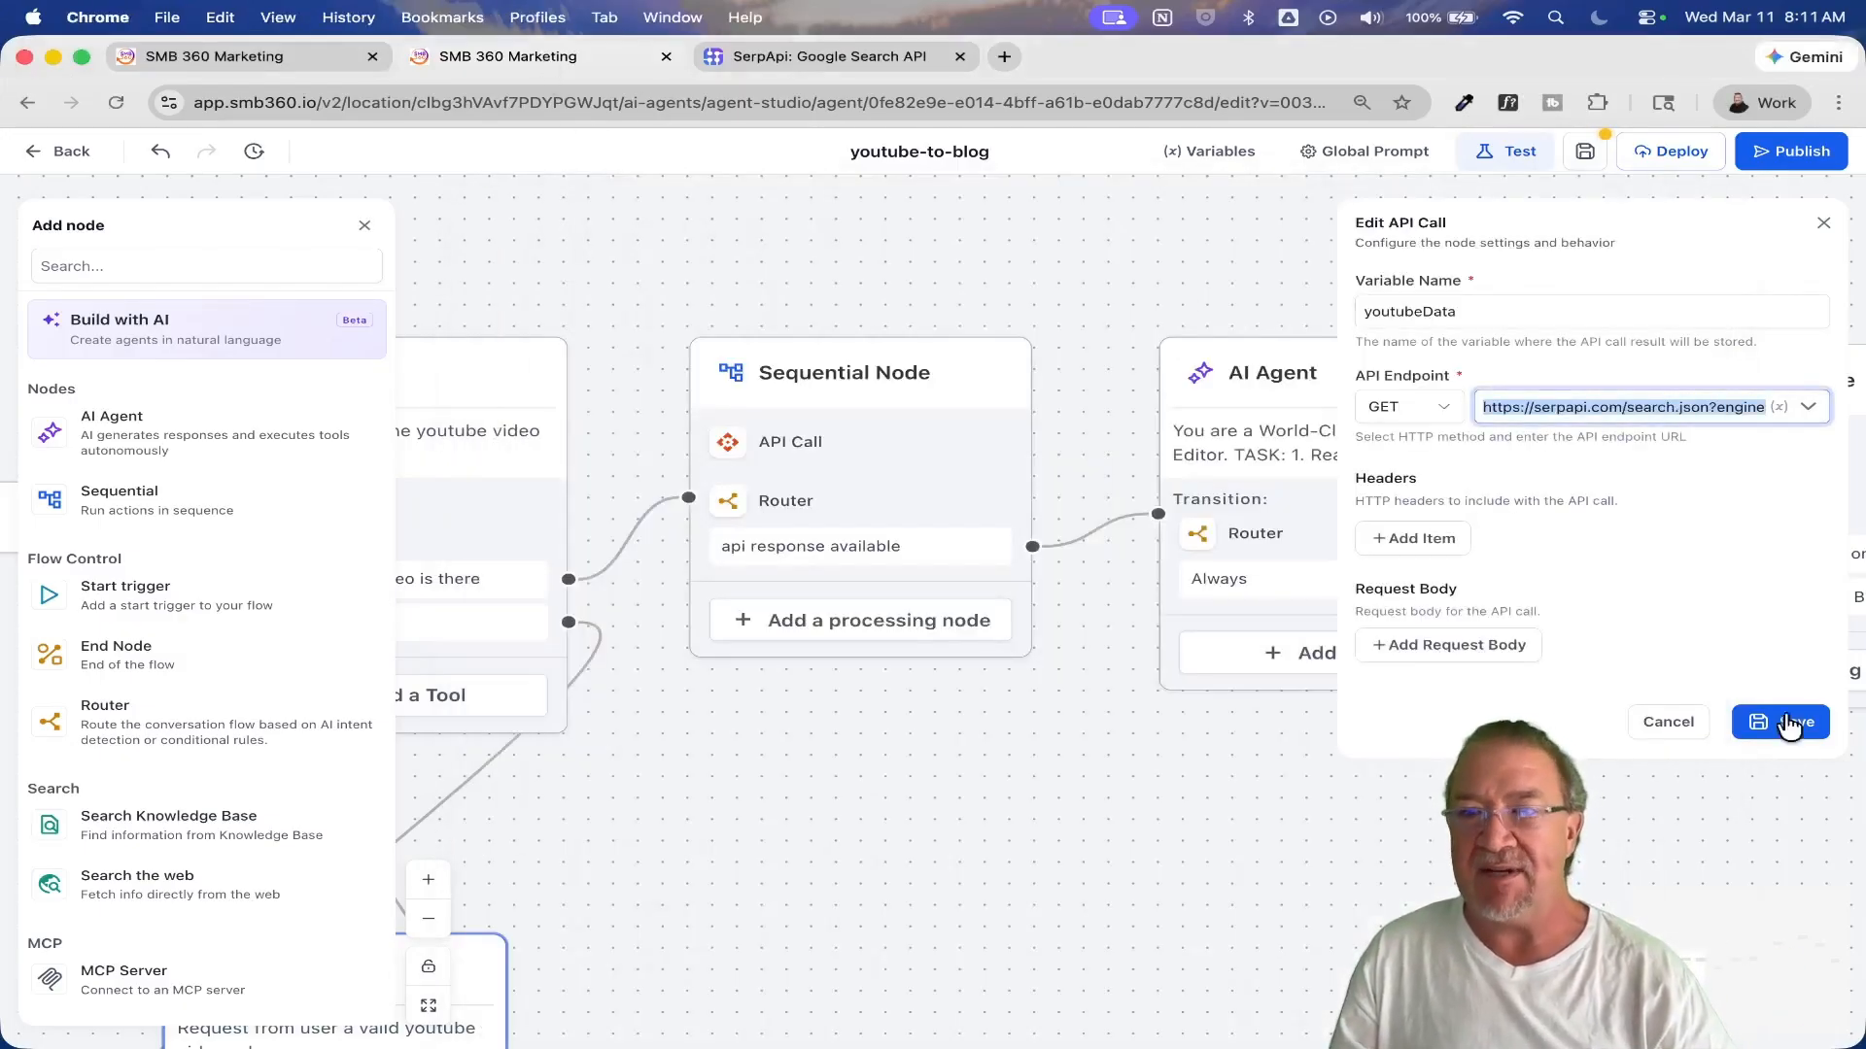
{"action": "left_click", "coordinate": [1663, 720]}
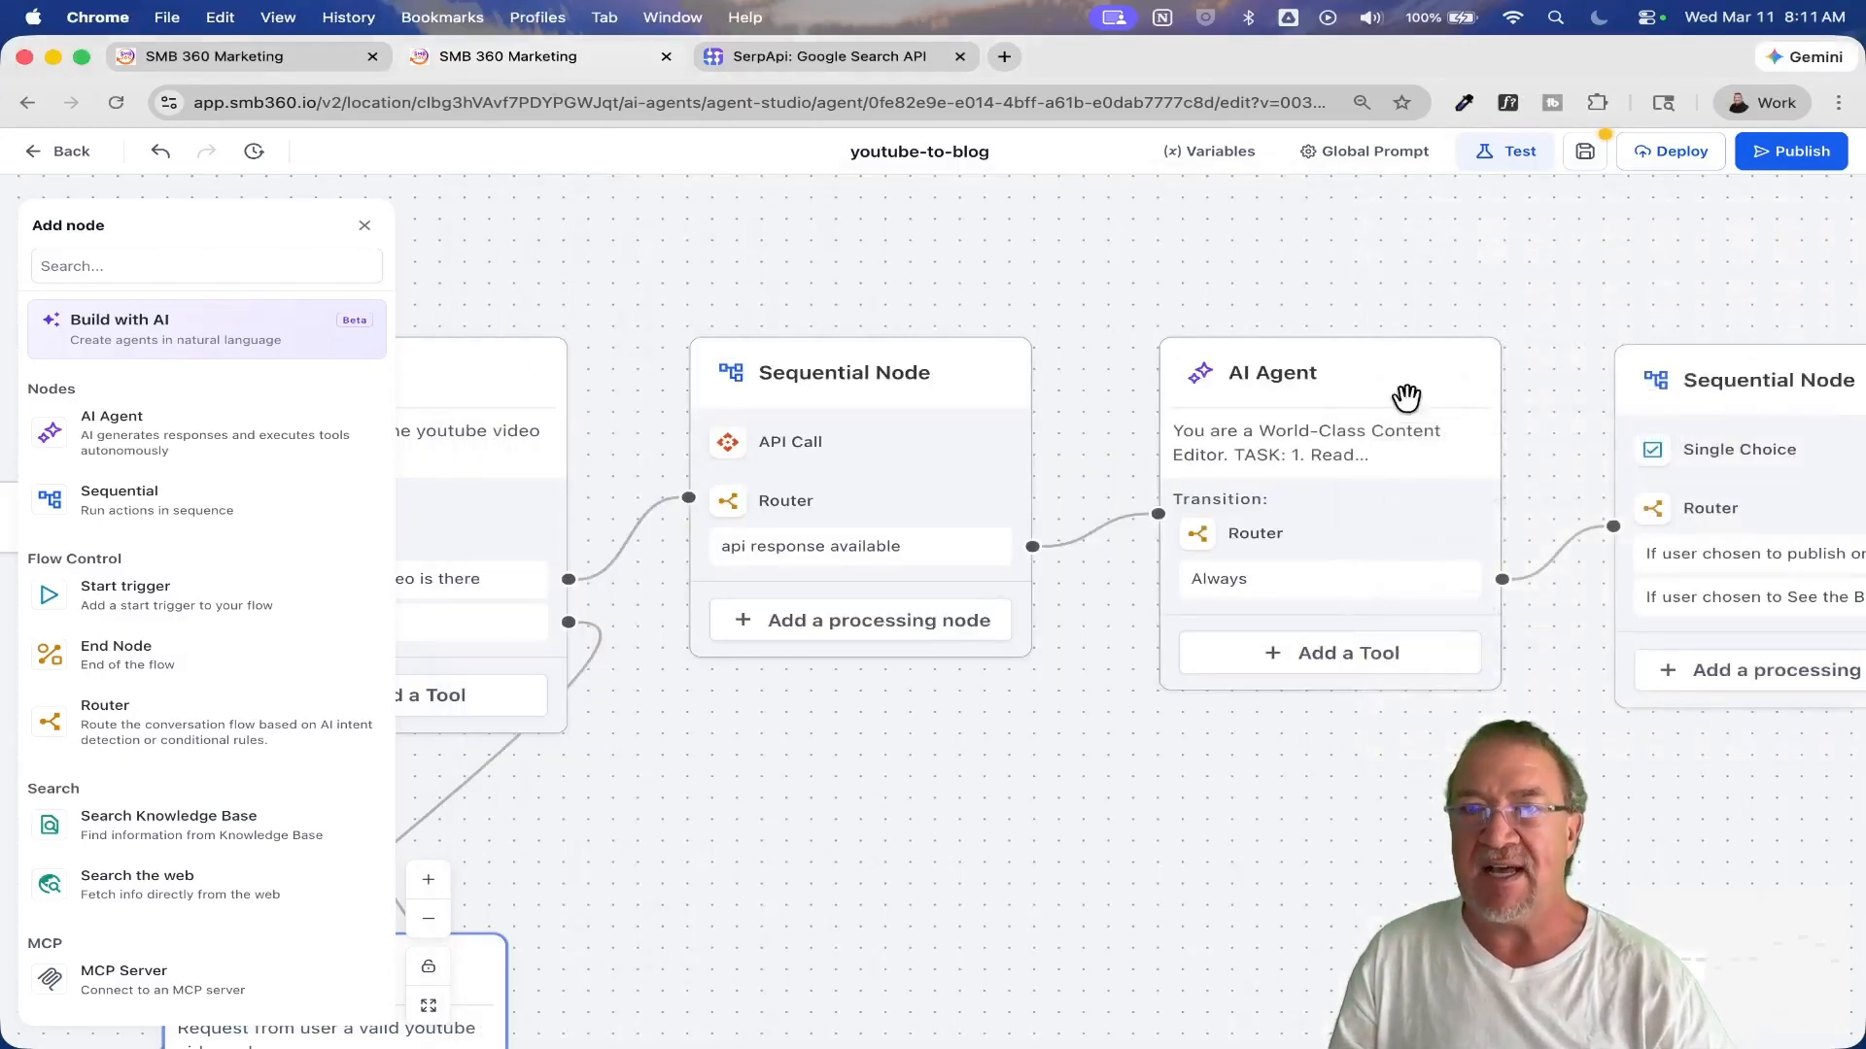
{"action": "left_click", "coordinate": [1205, 152]}
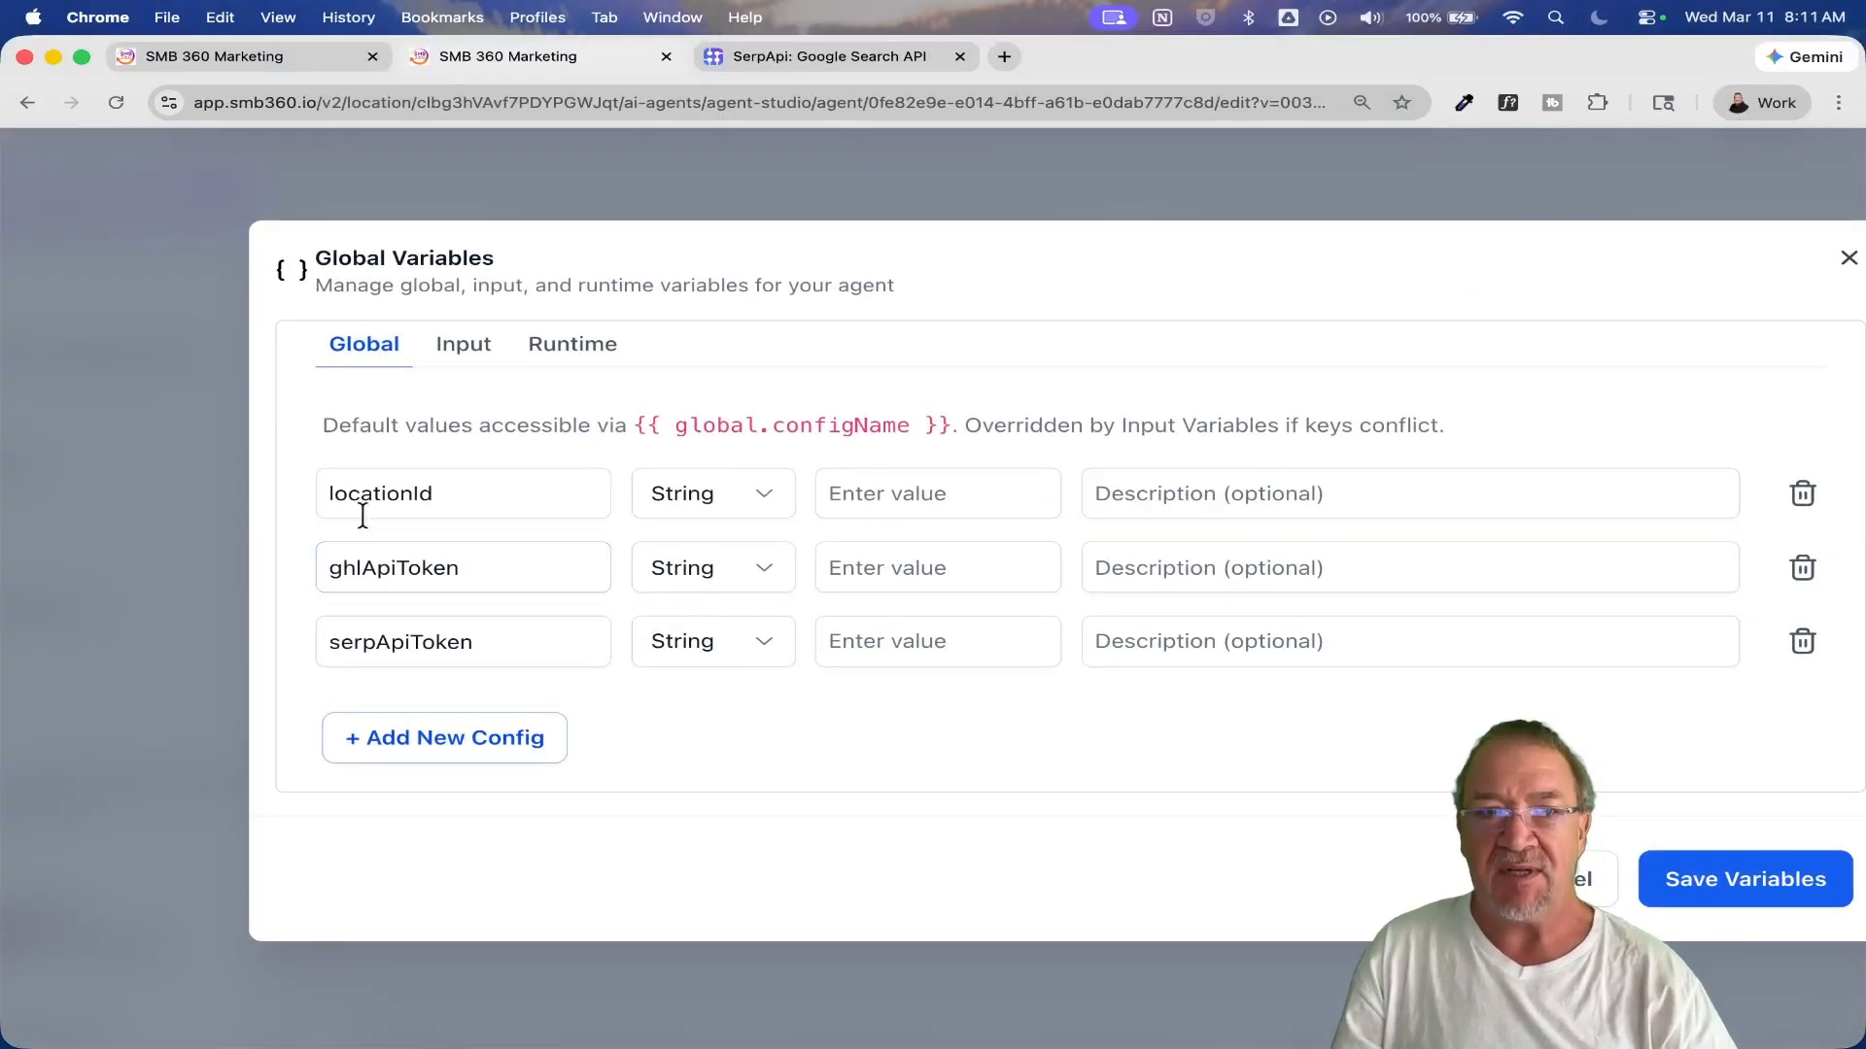
{"action": "left_click", "coordinate": [390, 498]}
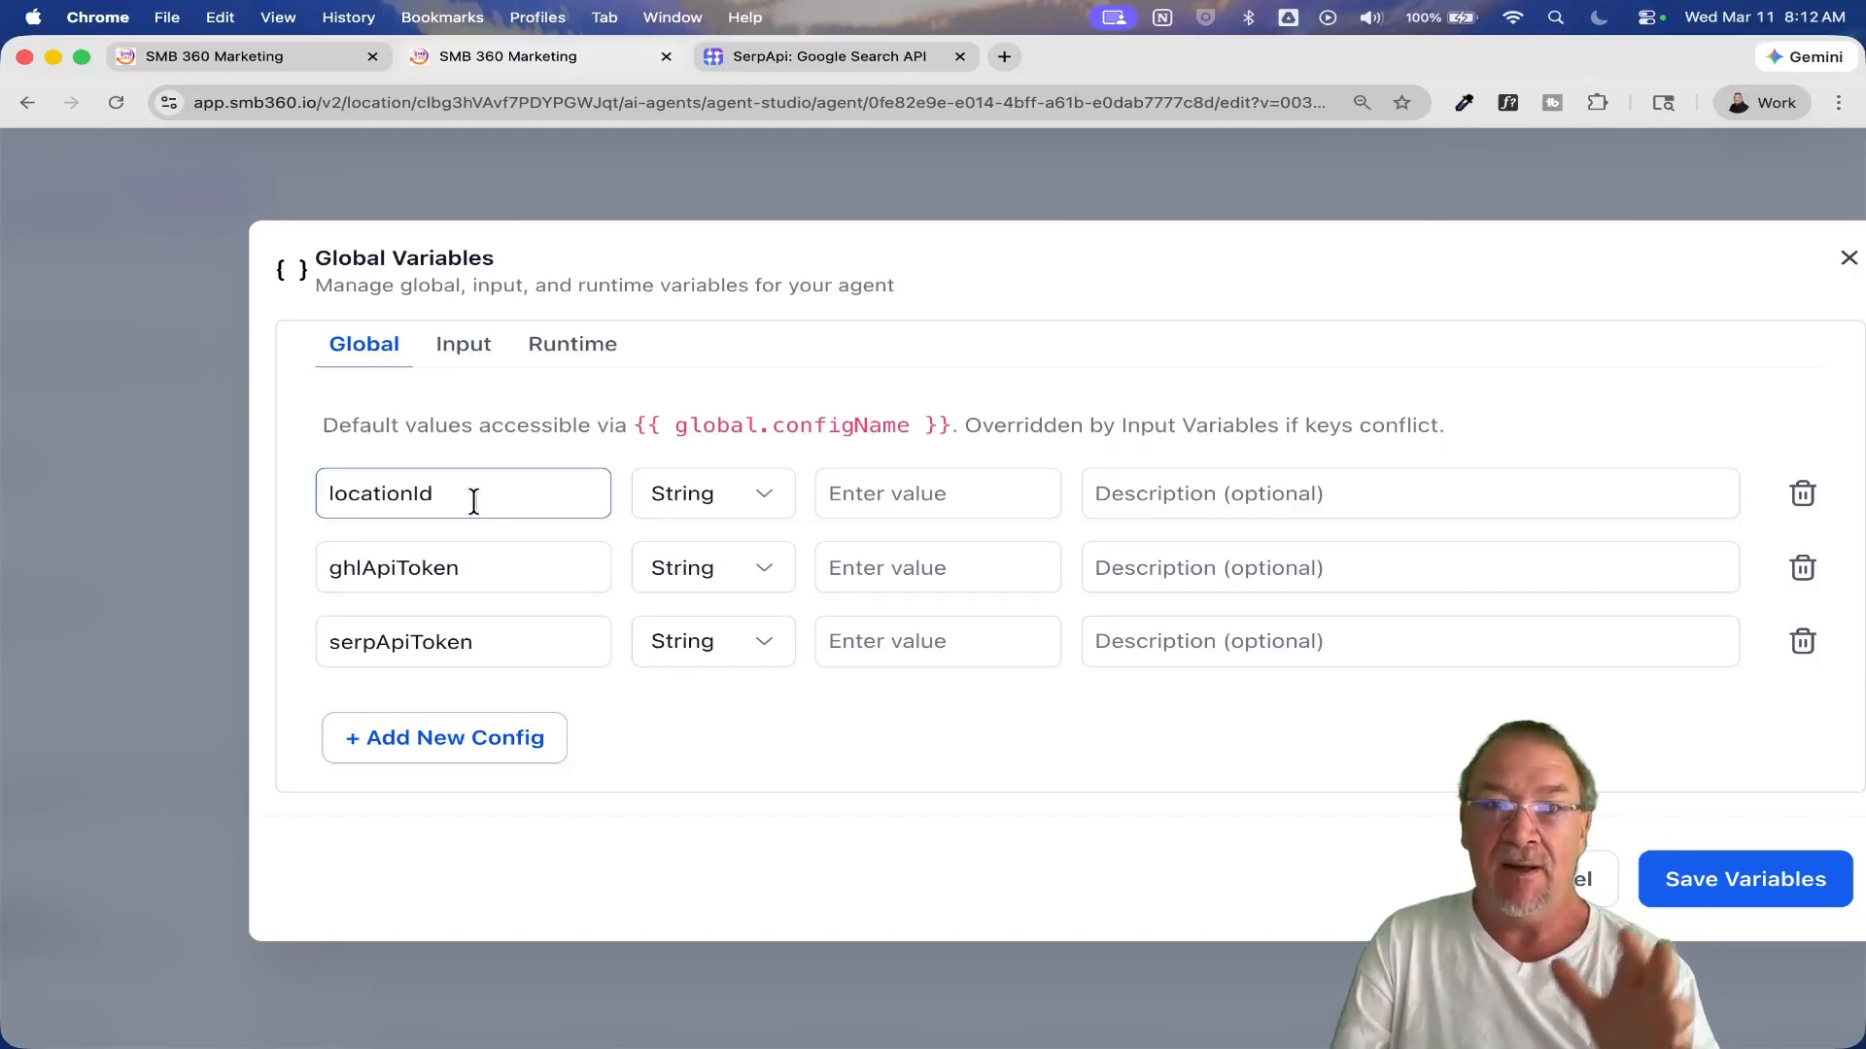
{"action": "left_click", "coordinate": [396, 564]}
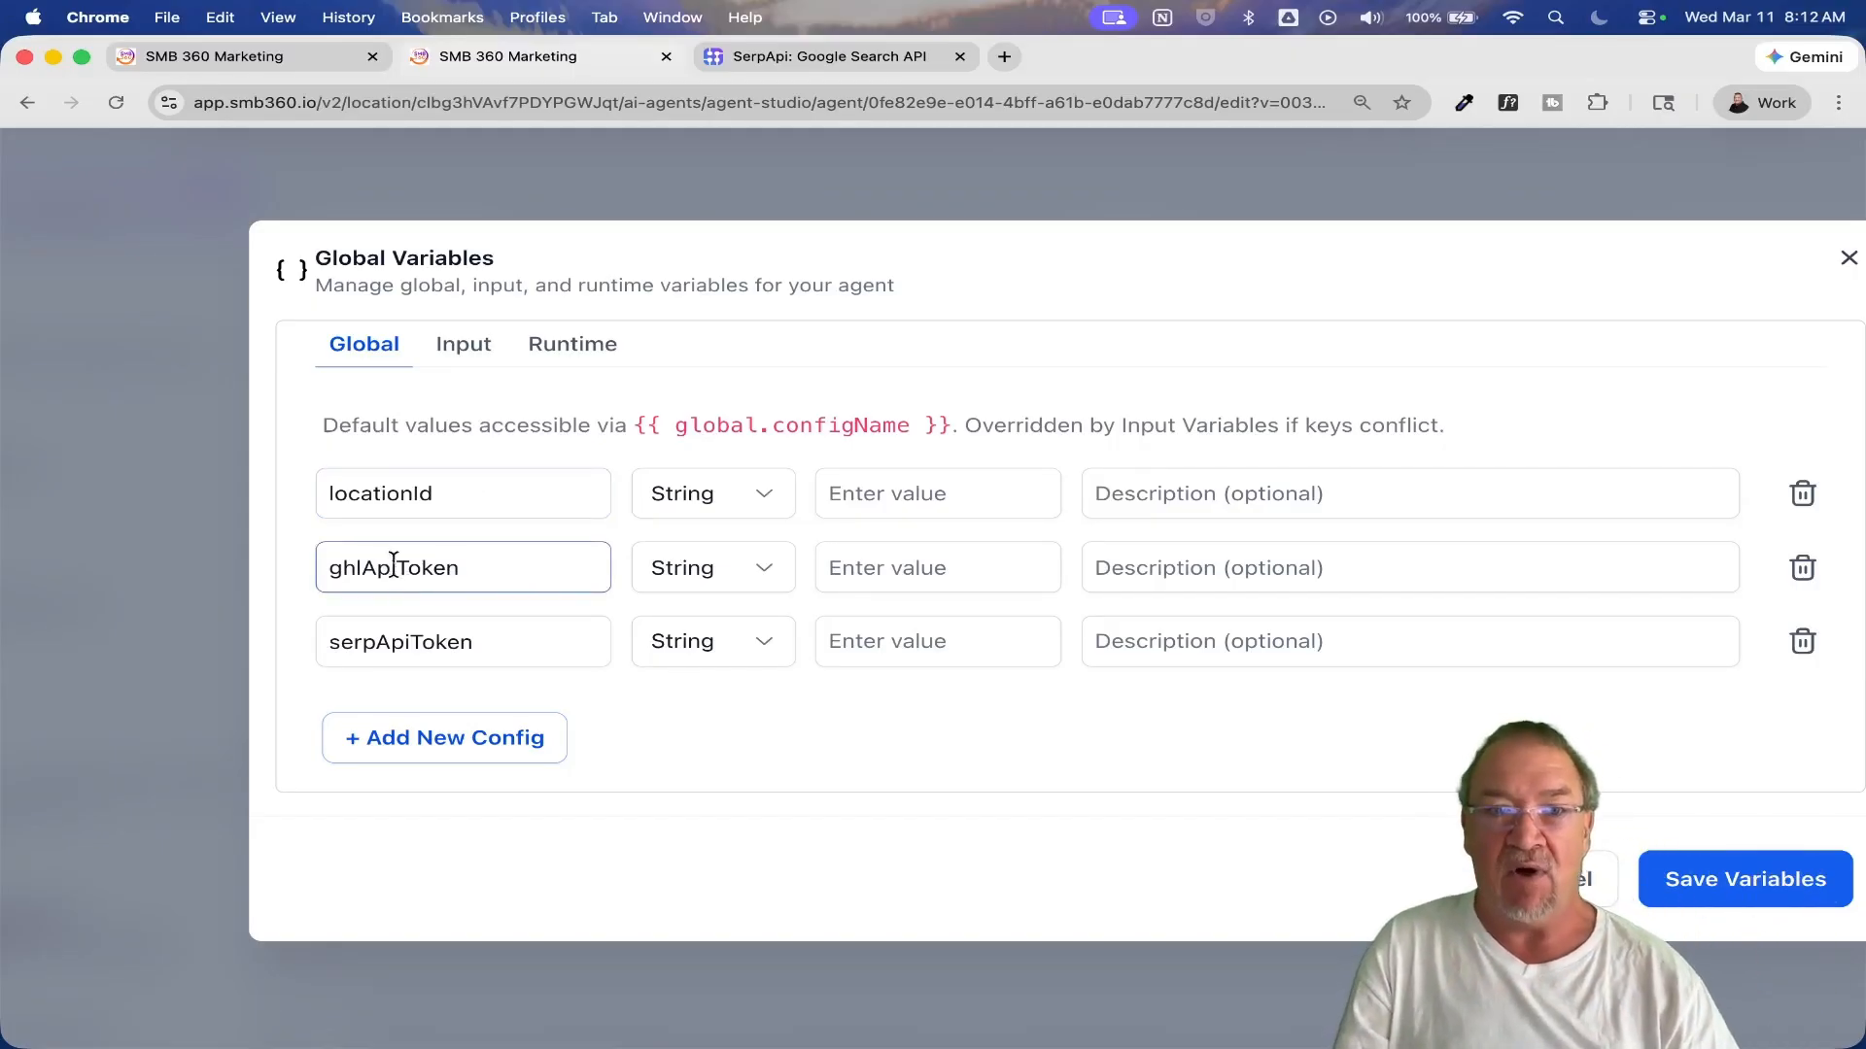
{"action": "left_click_drag", "start_coordinate": [487, 565], "coordinate": [279, 571]}
{"action": "left_click", "coordinate": [557, 579]}
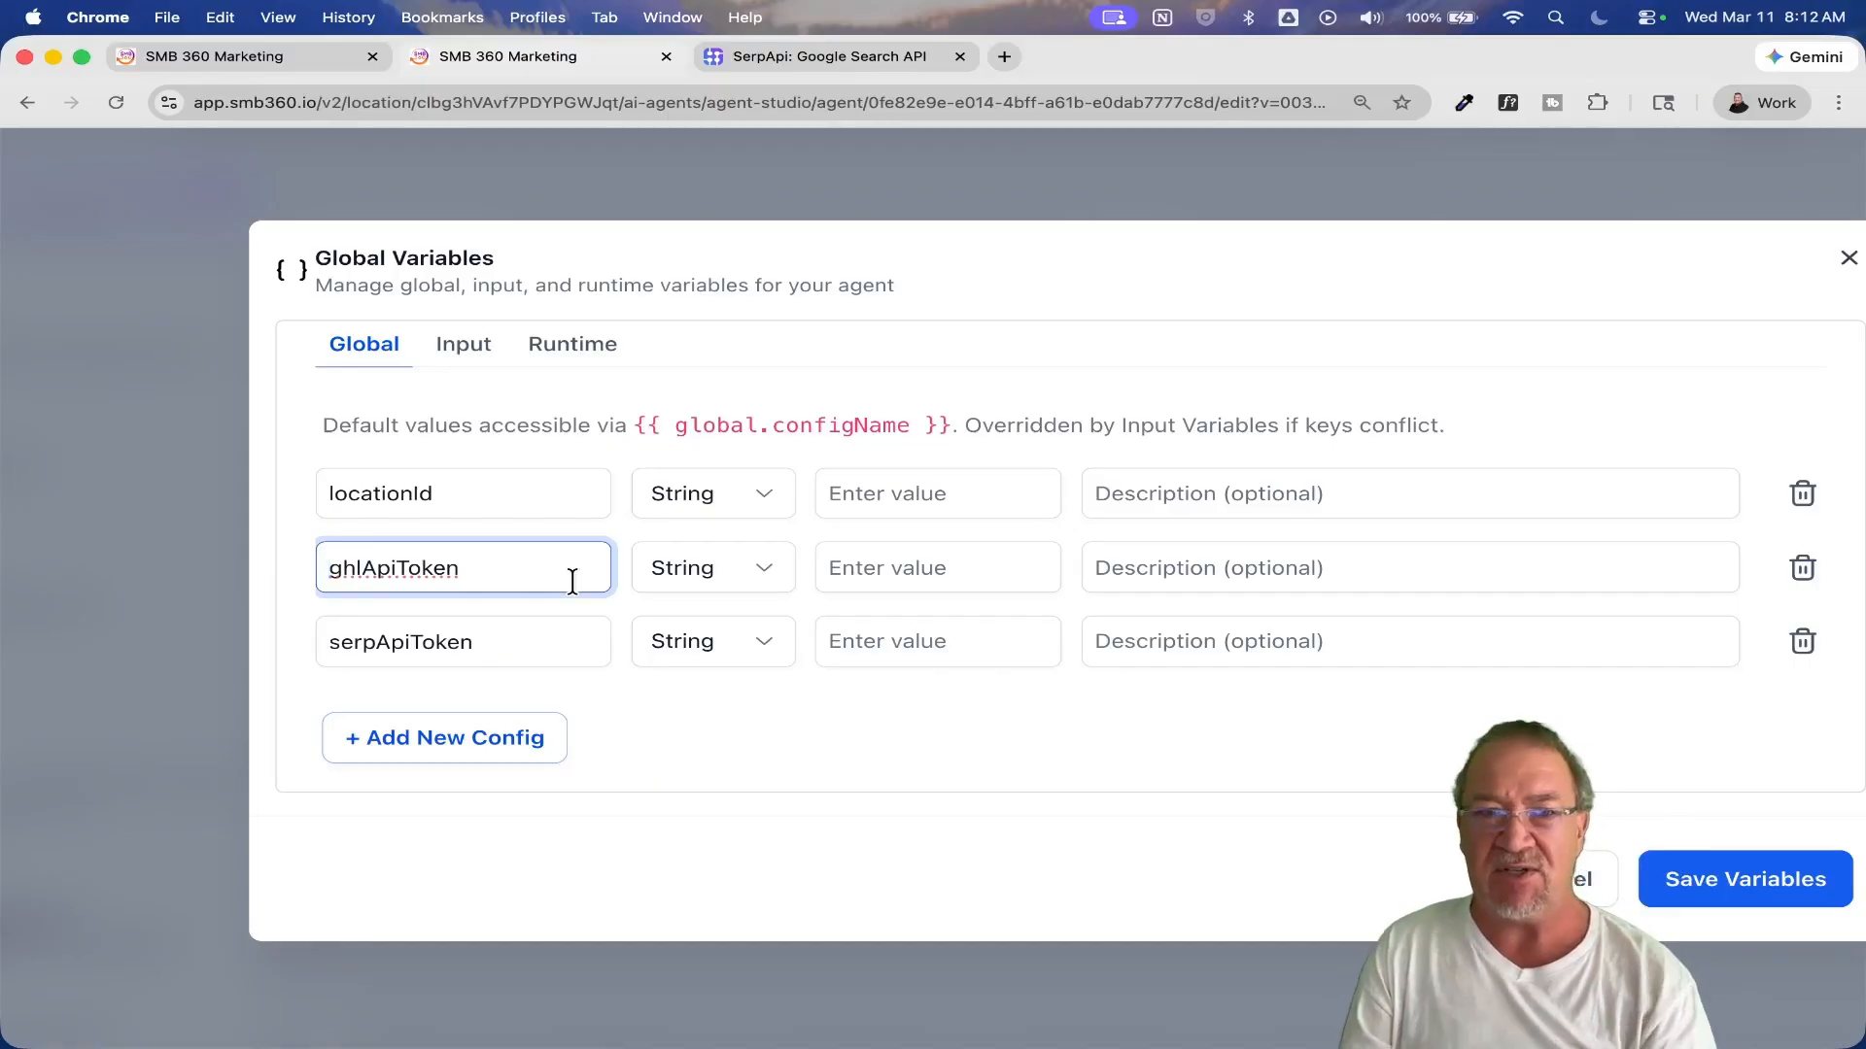
{"action": "left_click", "coordinate": [412, 644]}
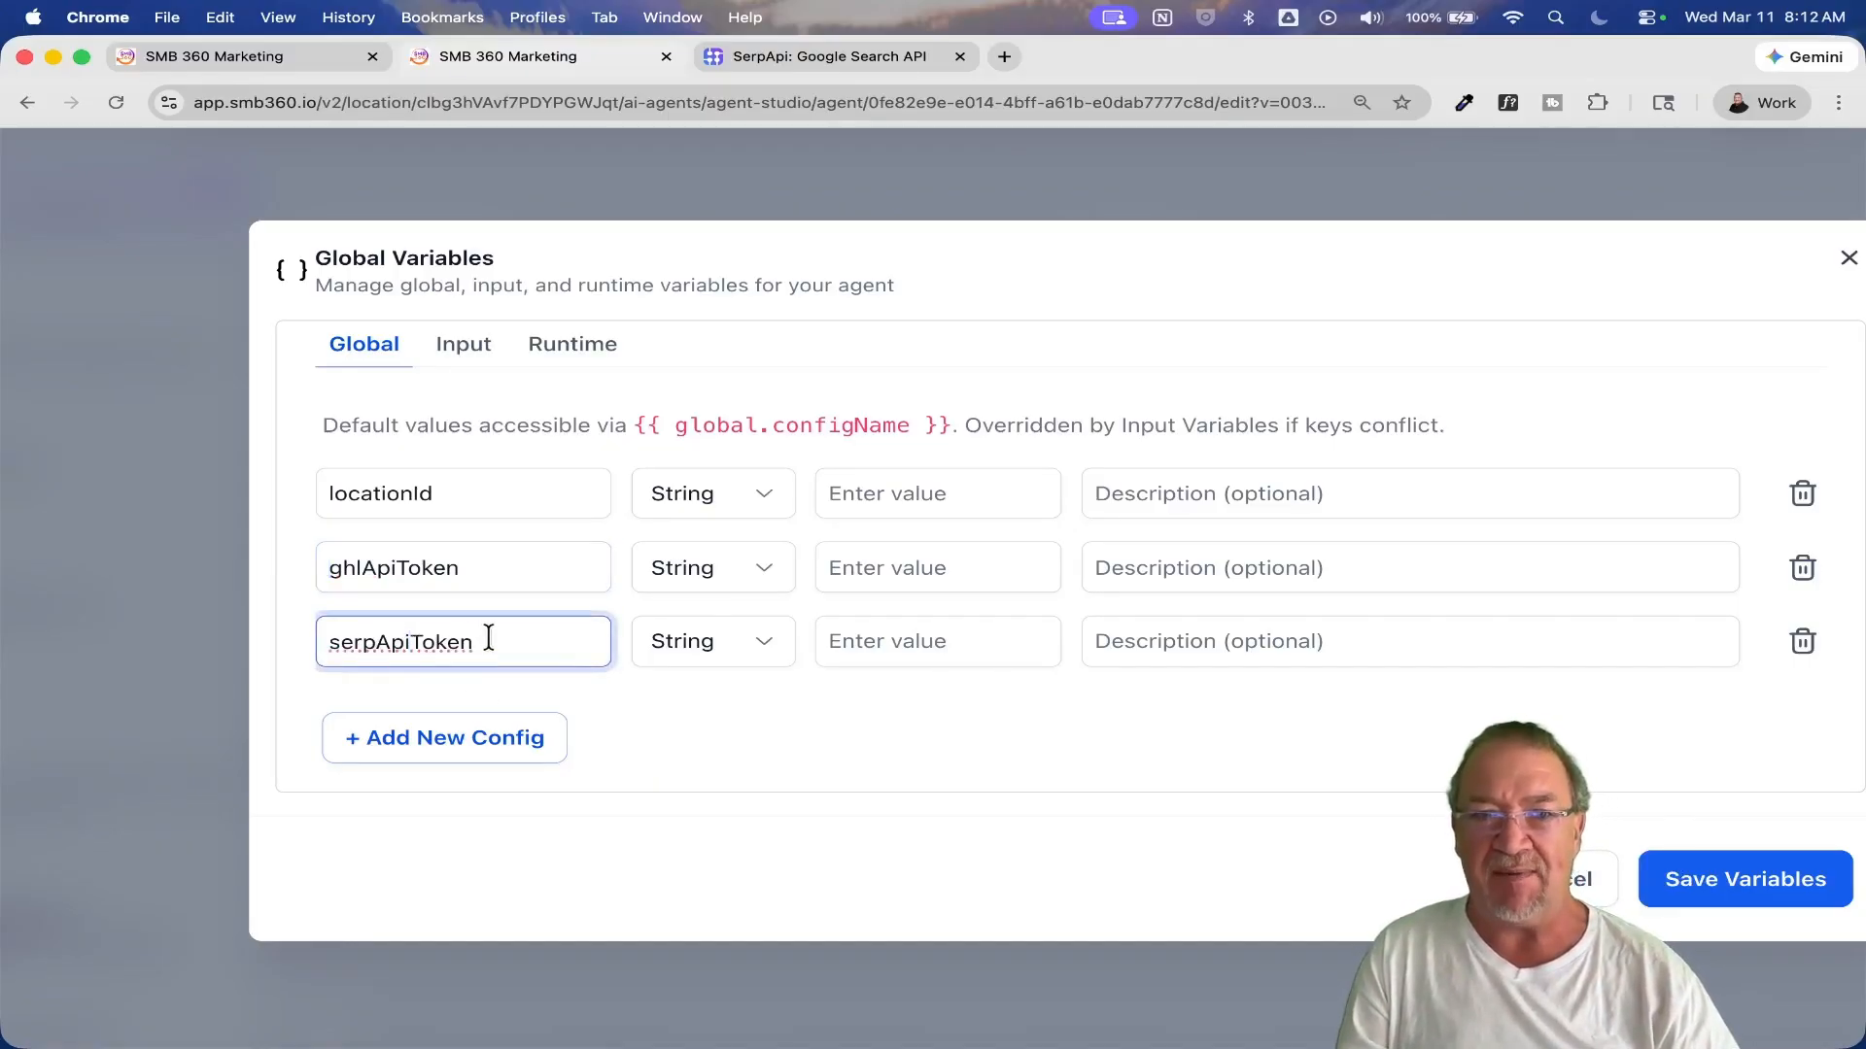
{"action": "left_click_drag", "start_coordinate": [492, 639], "coordinate": [362, 643]}
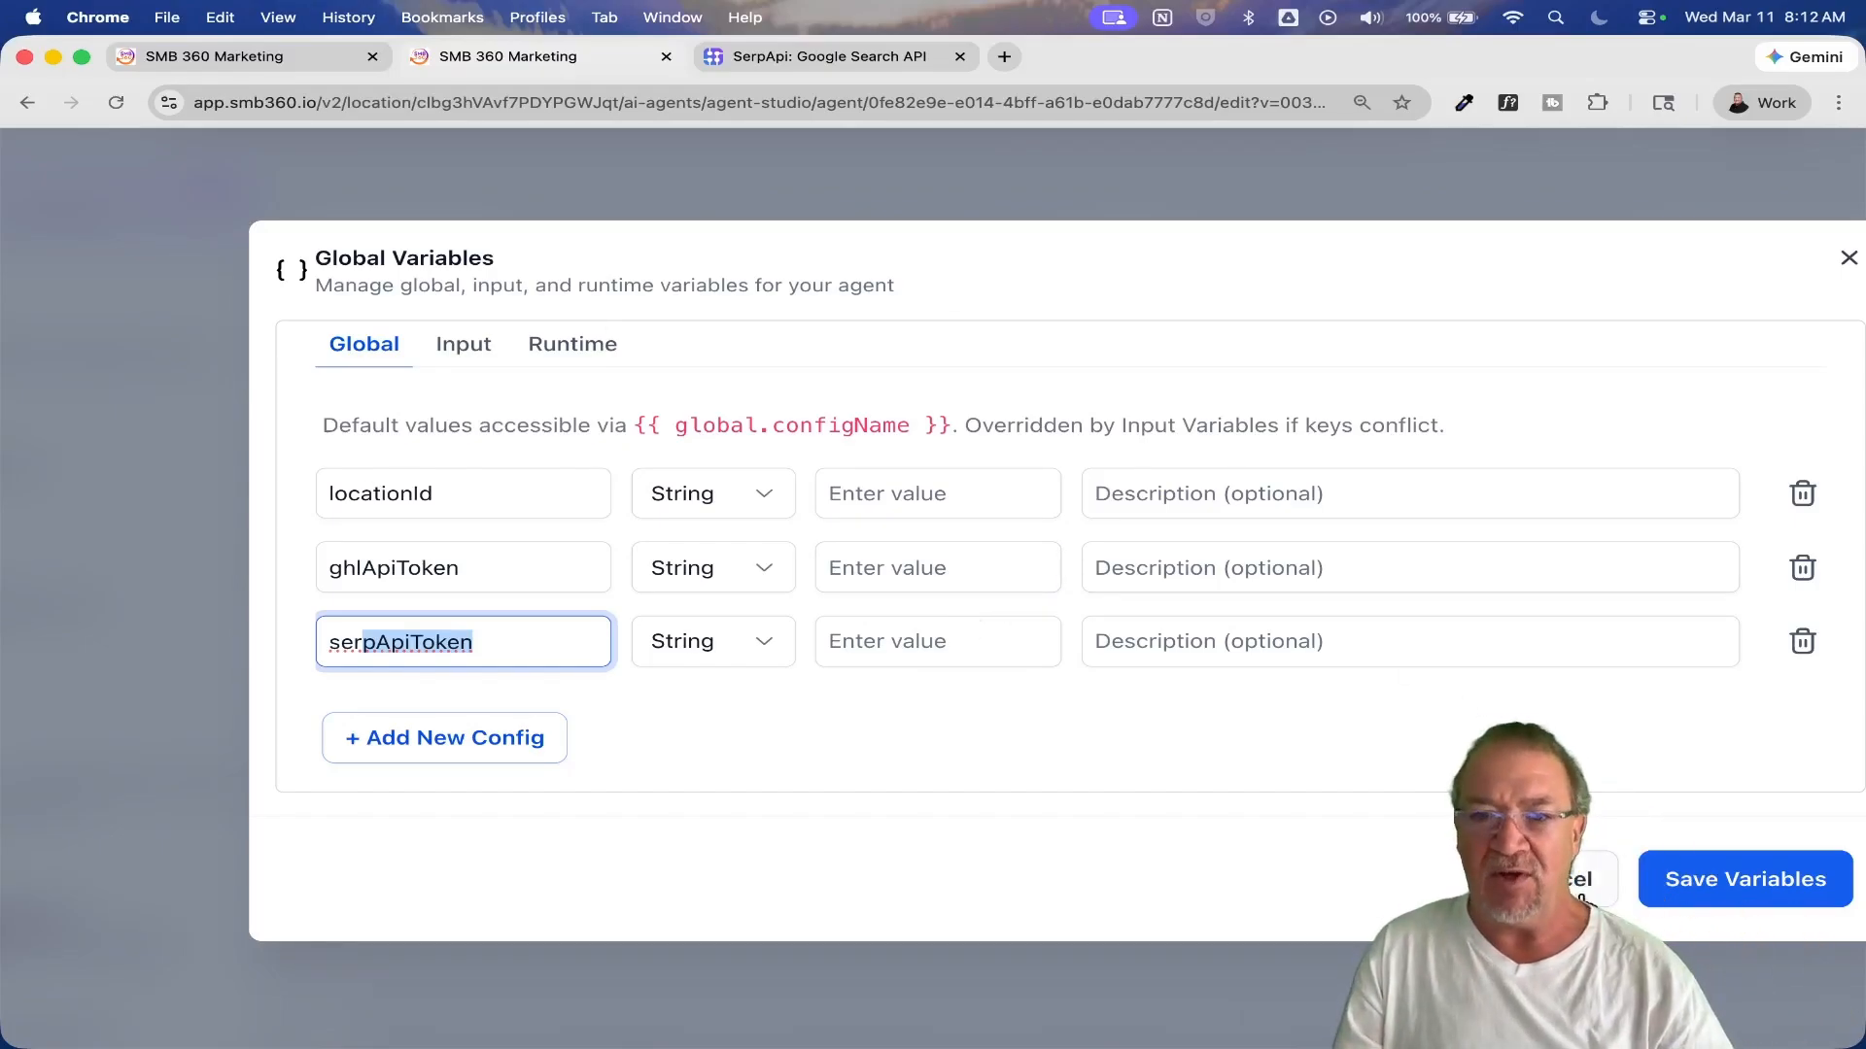
{"action": "left_click", "coordinate": [1579, 886]}
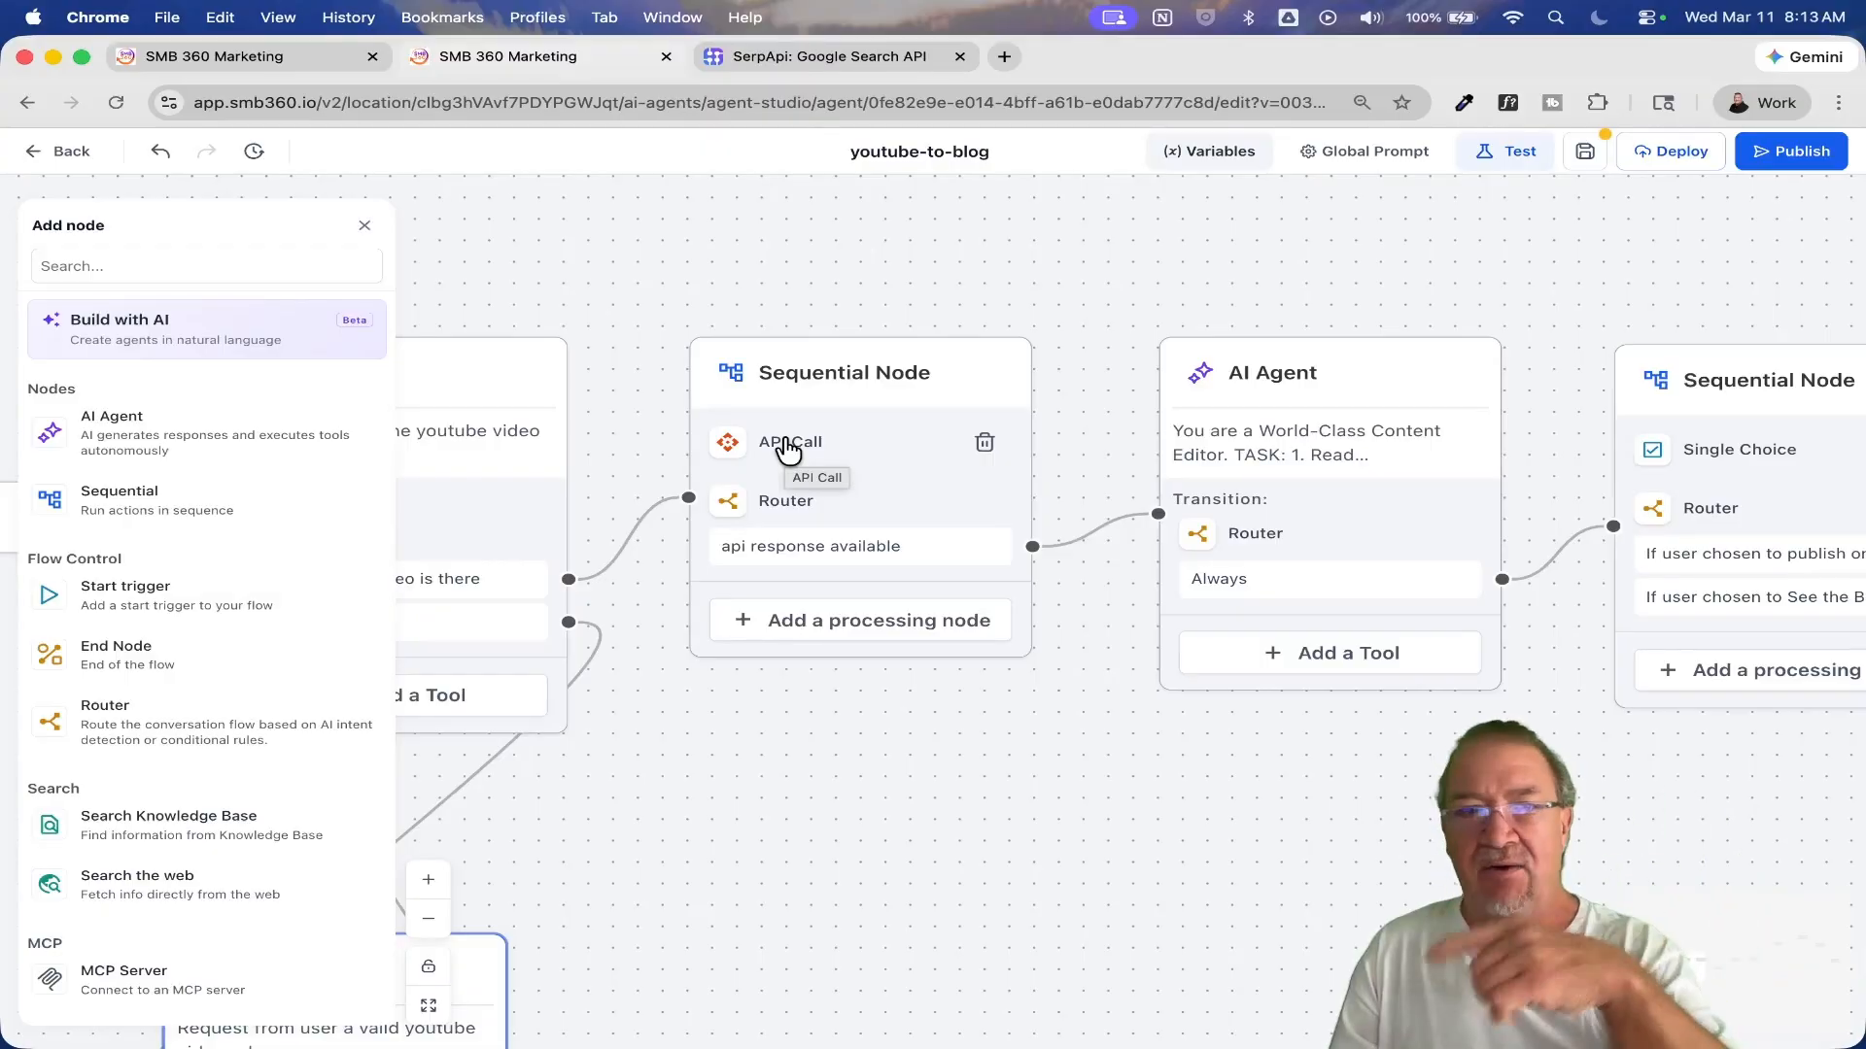
Step: Inspect the "api response available" condition in the Router of the API Call's Sequential Node, and close it without saving
{"action": "left_click", "coordinate": [848, 550]}
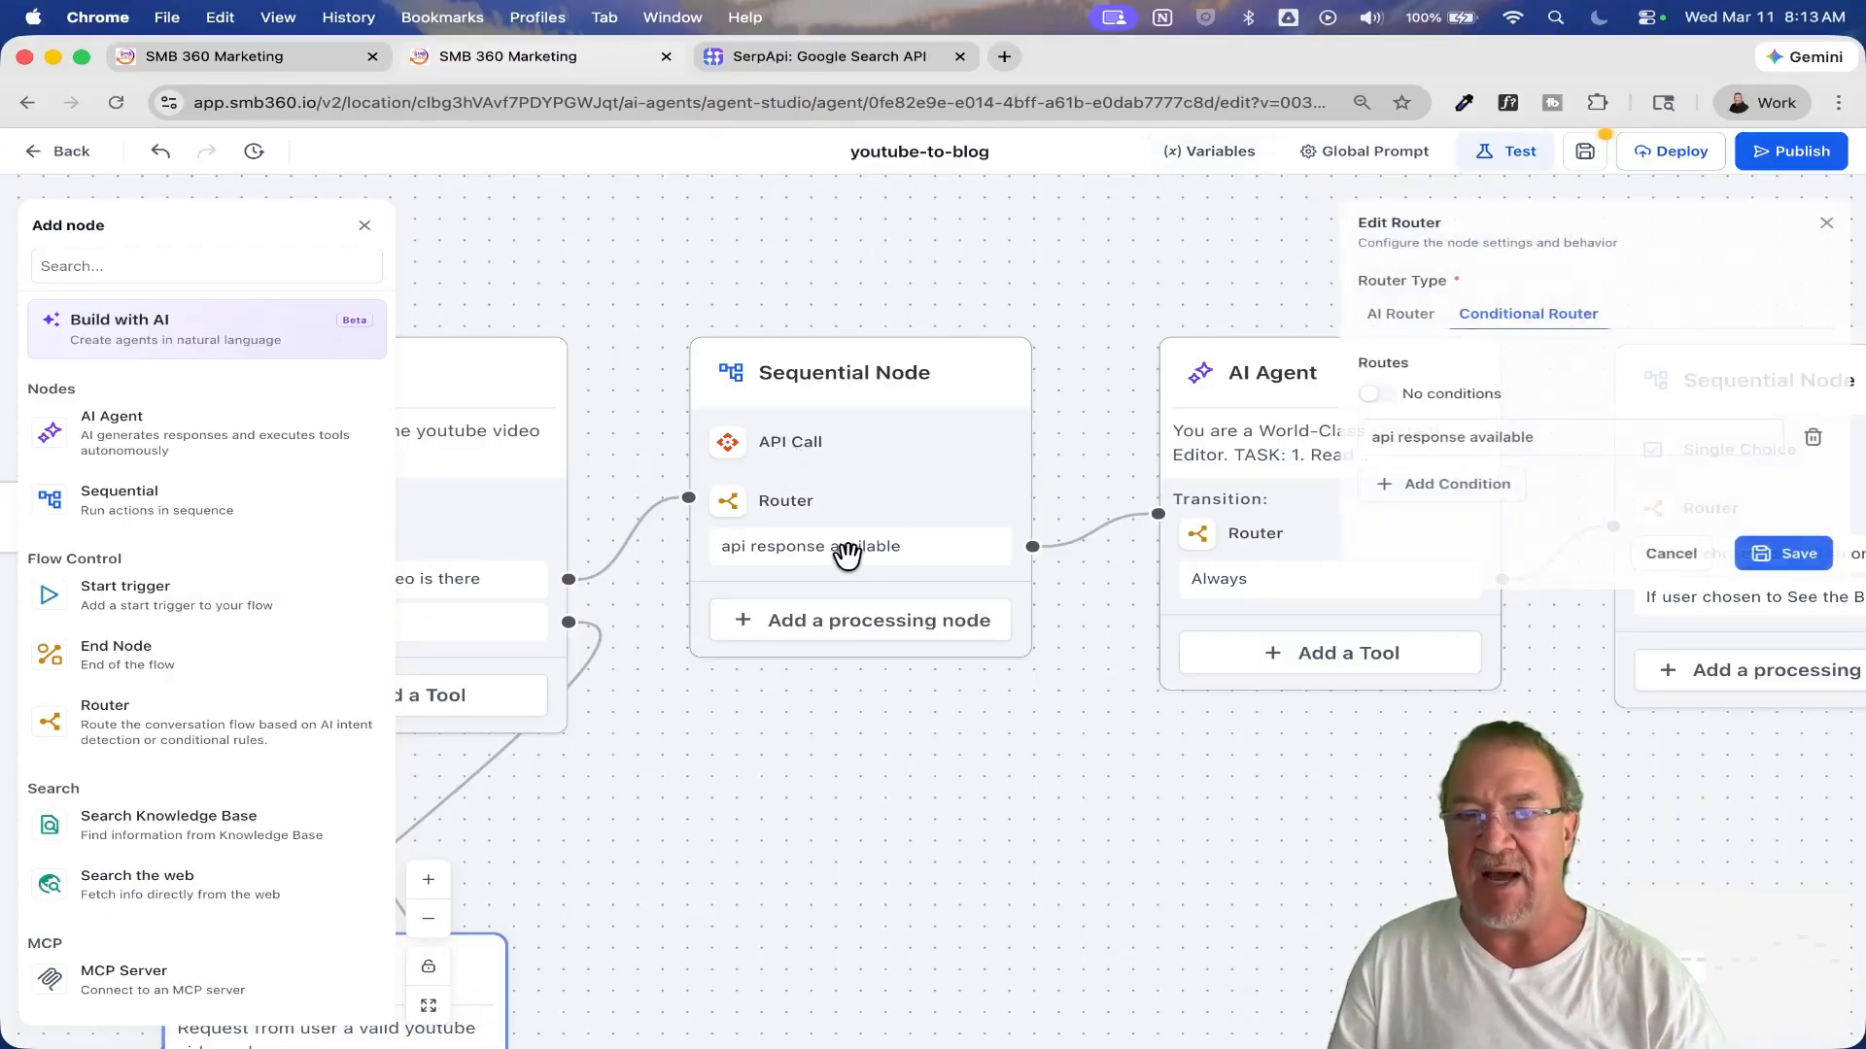
{"action": "left_click", "coordinate": [792, 505]}
{"action": "left_click", "coordinate": [1463, 445]}
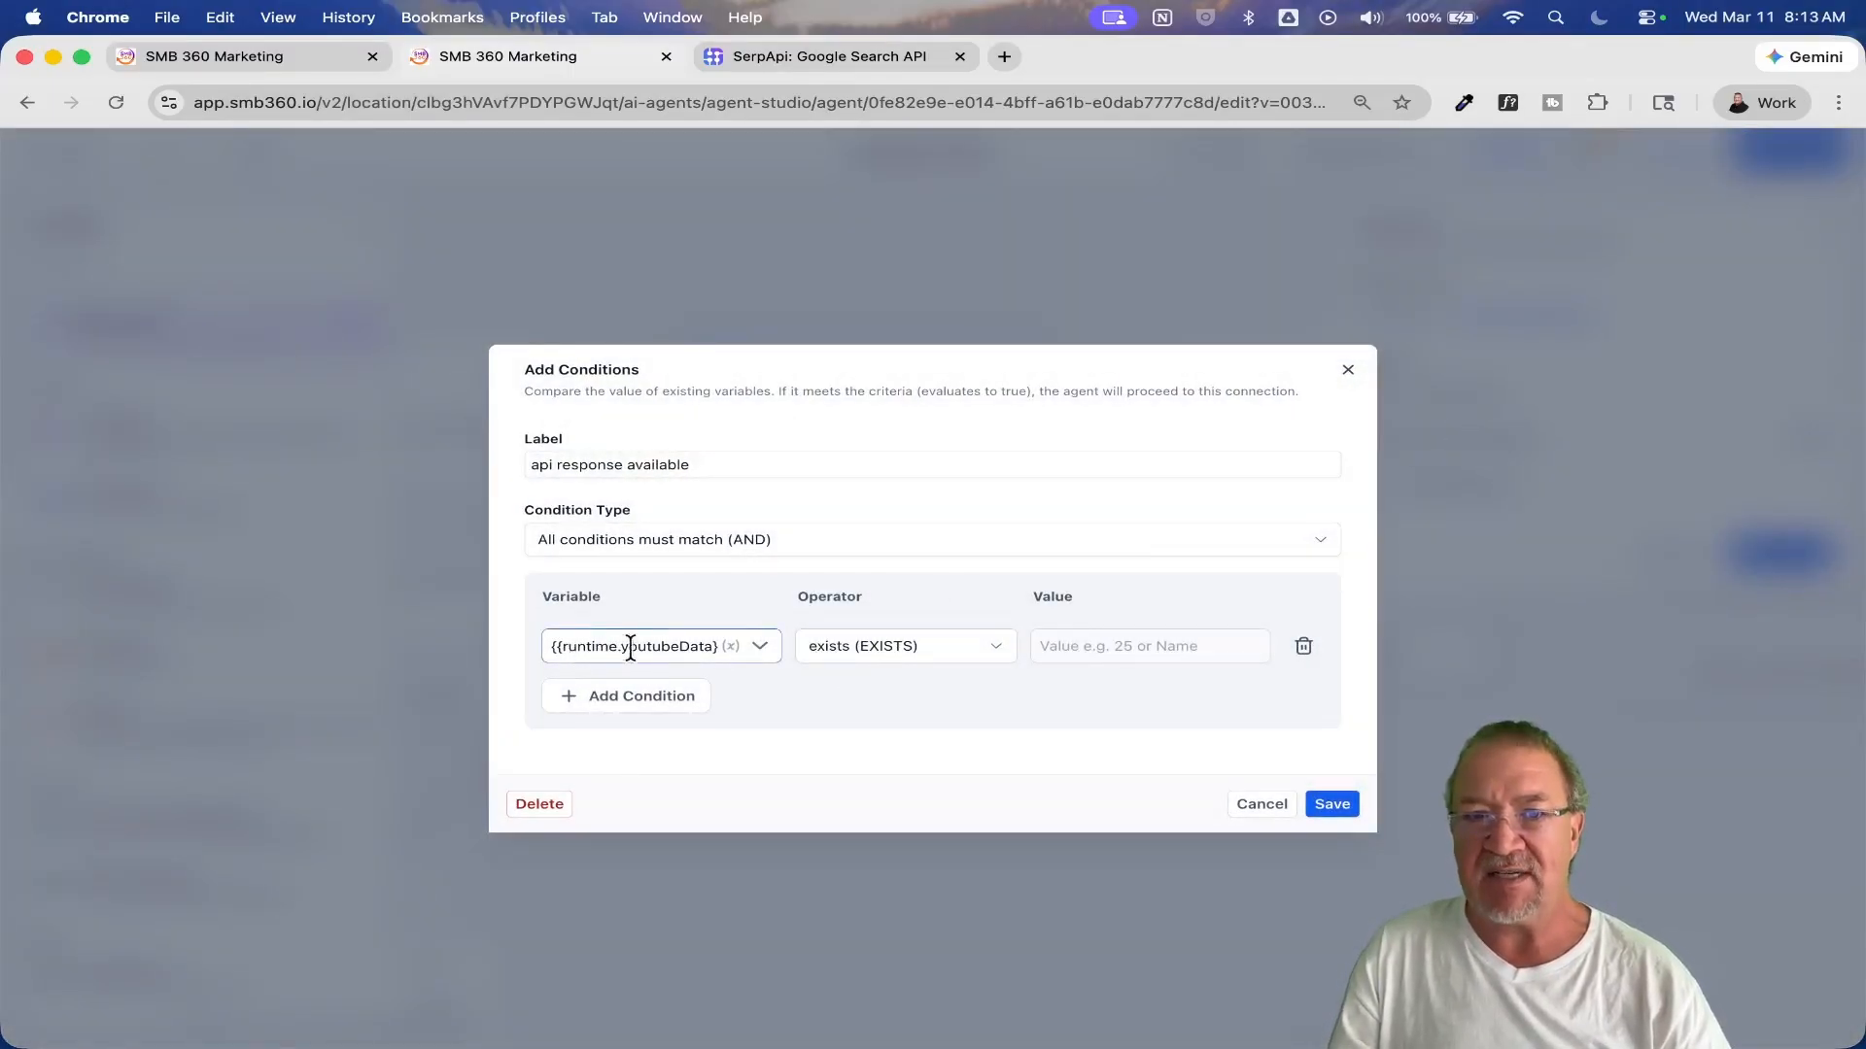
{"action": "left_click", "coordinate": [1263, 804]}
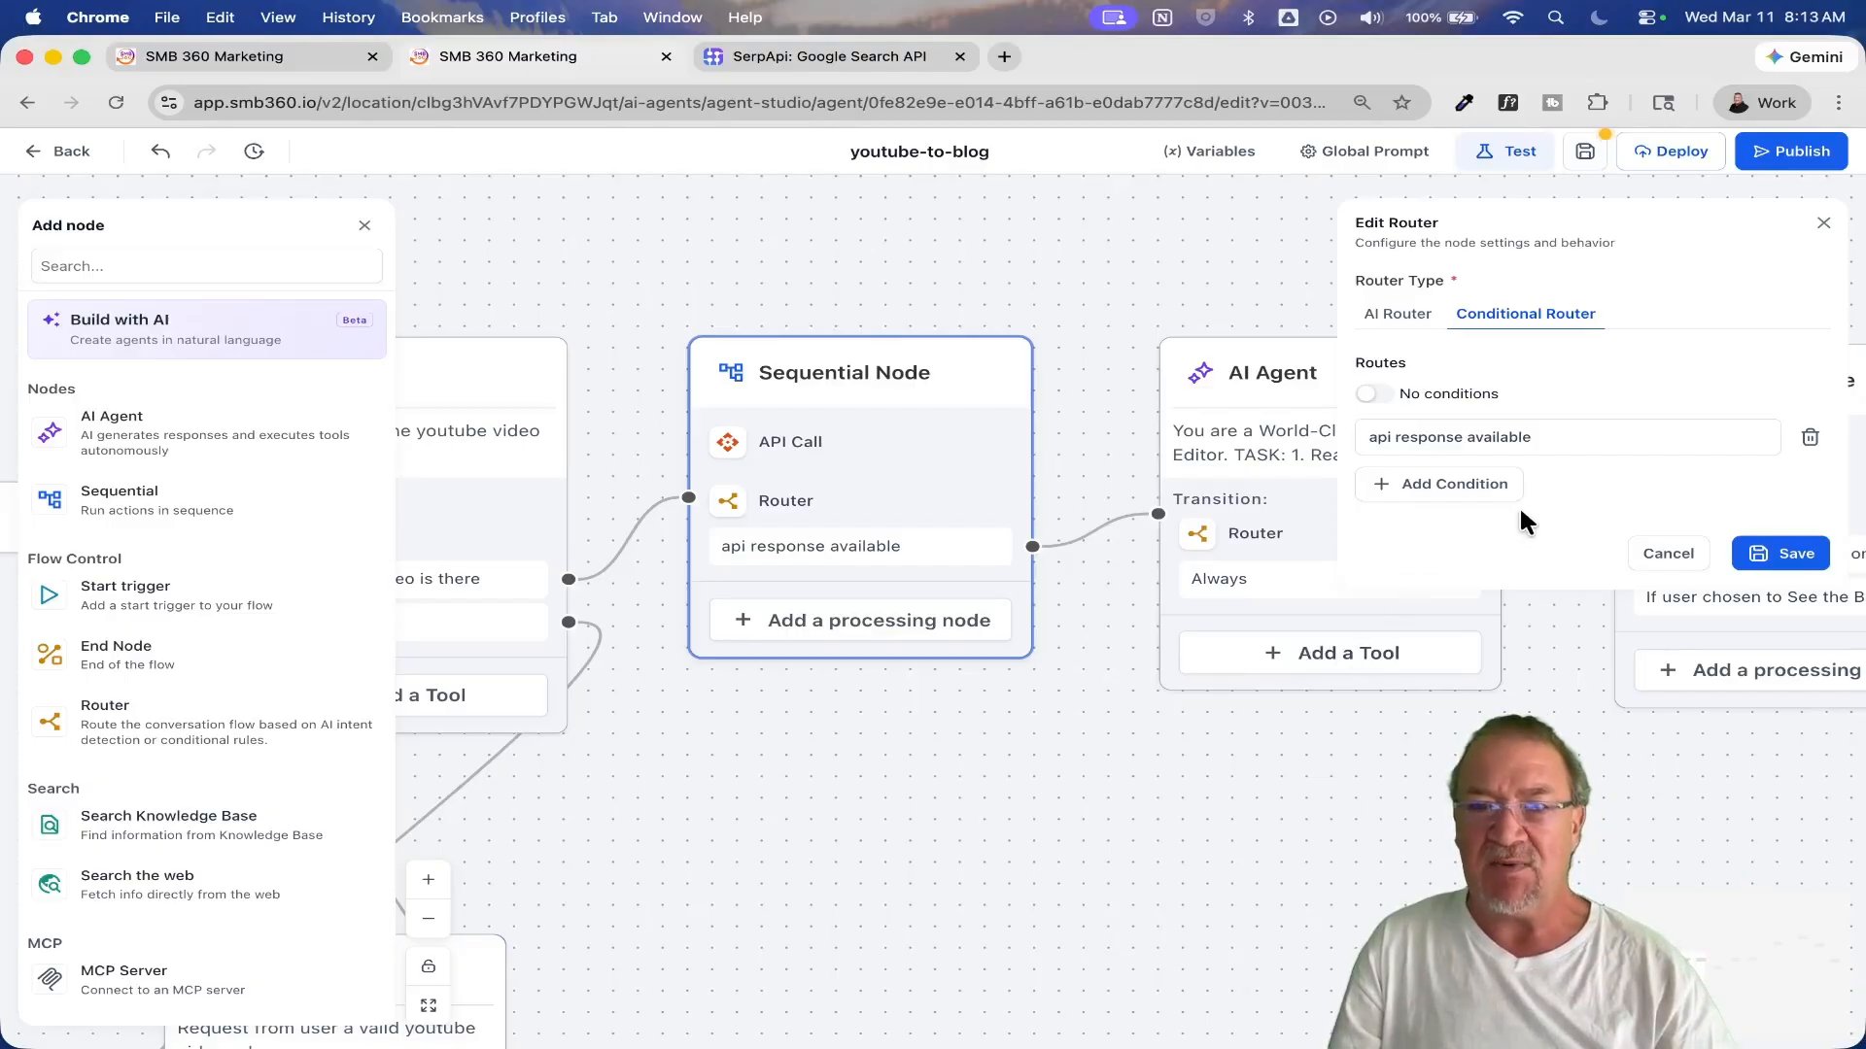
{"action": "left_click", "coordinate": [1665, 557]}
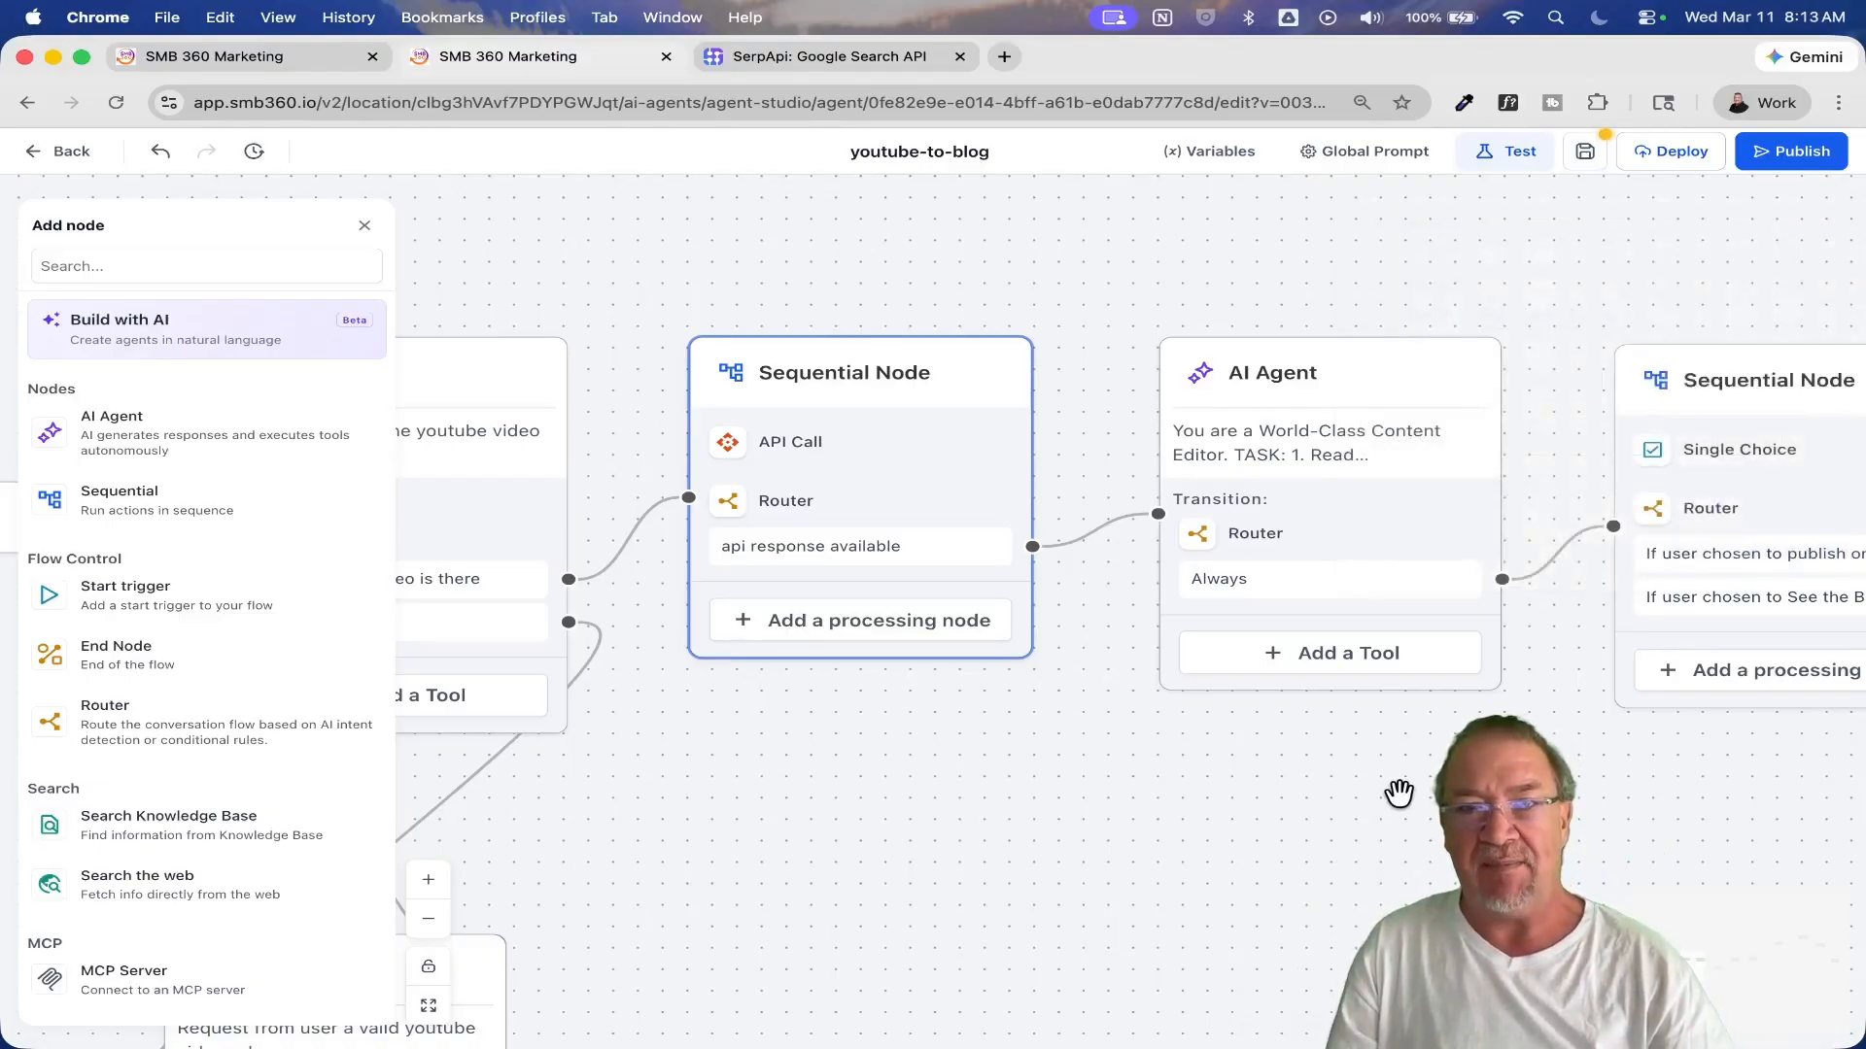
Step: Read through the World-Class Content Editor AI Agent's expanded prompt and check its Router's route settings without saving
{"action": "left_click_drag", "start_coordinate": [1366, 787], "coordinate": [919, 785]}
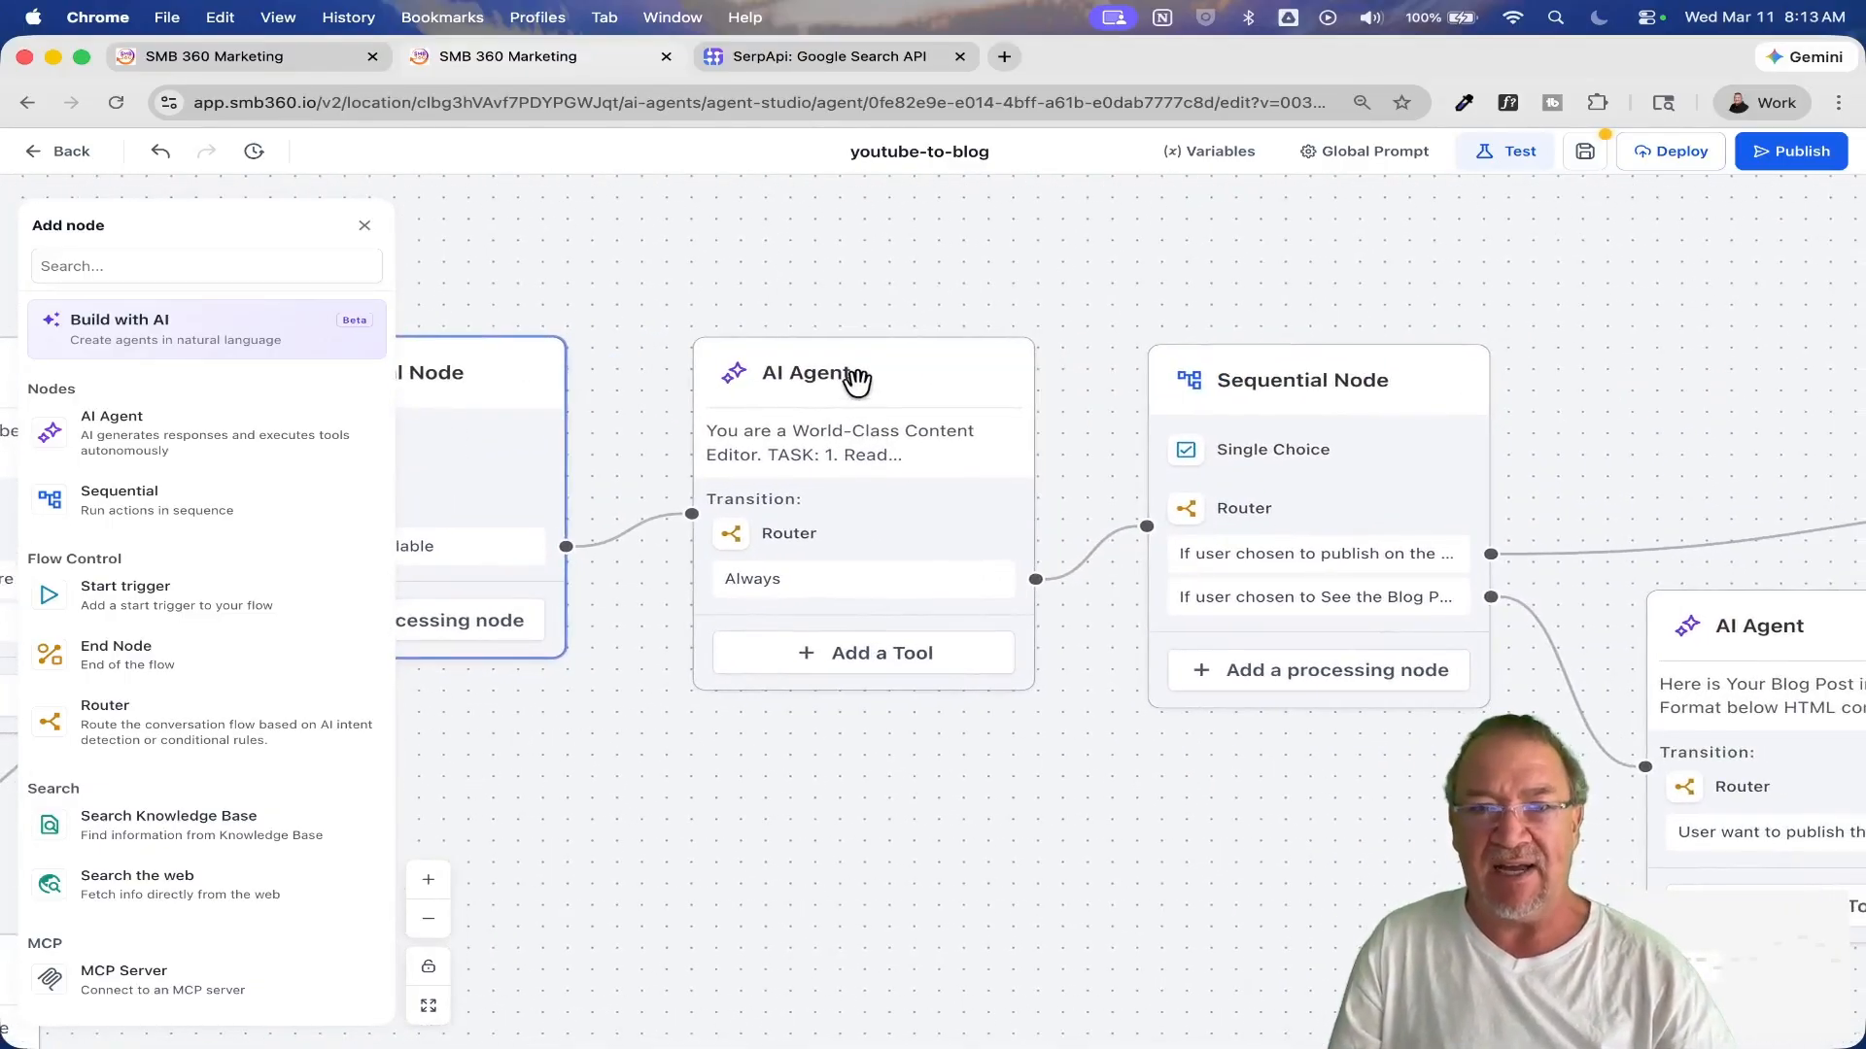
{"action": "left_click", "coordinate": [854, 379]}
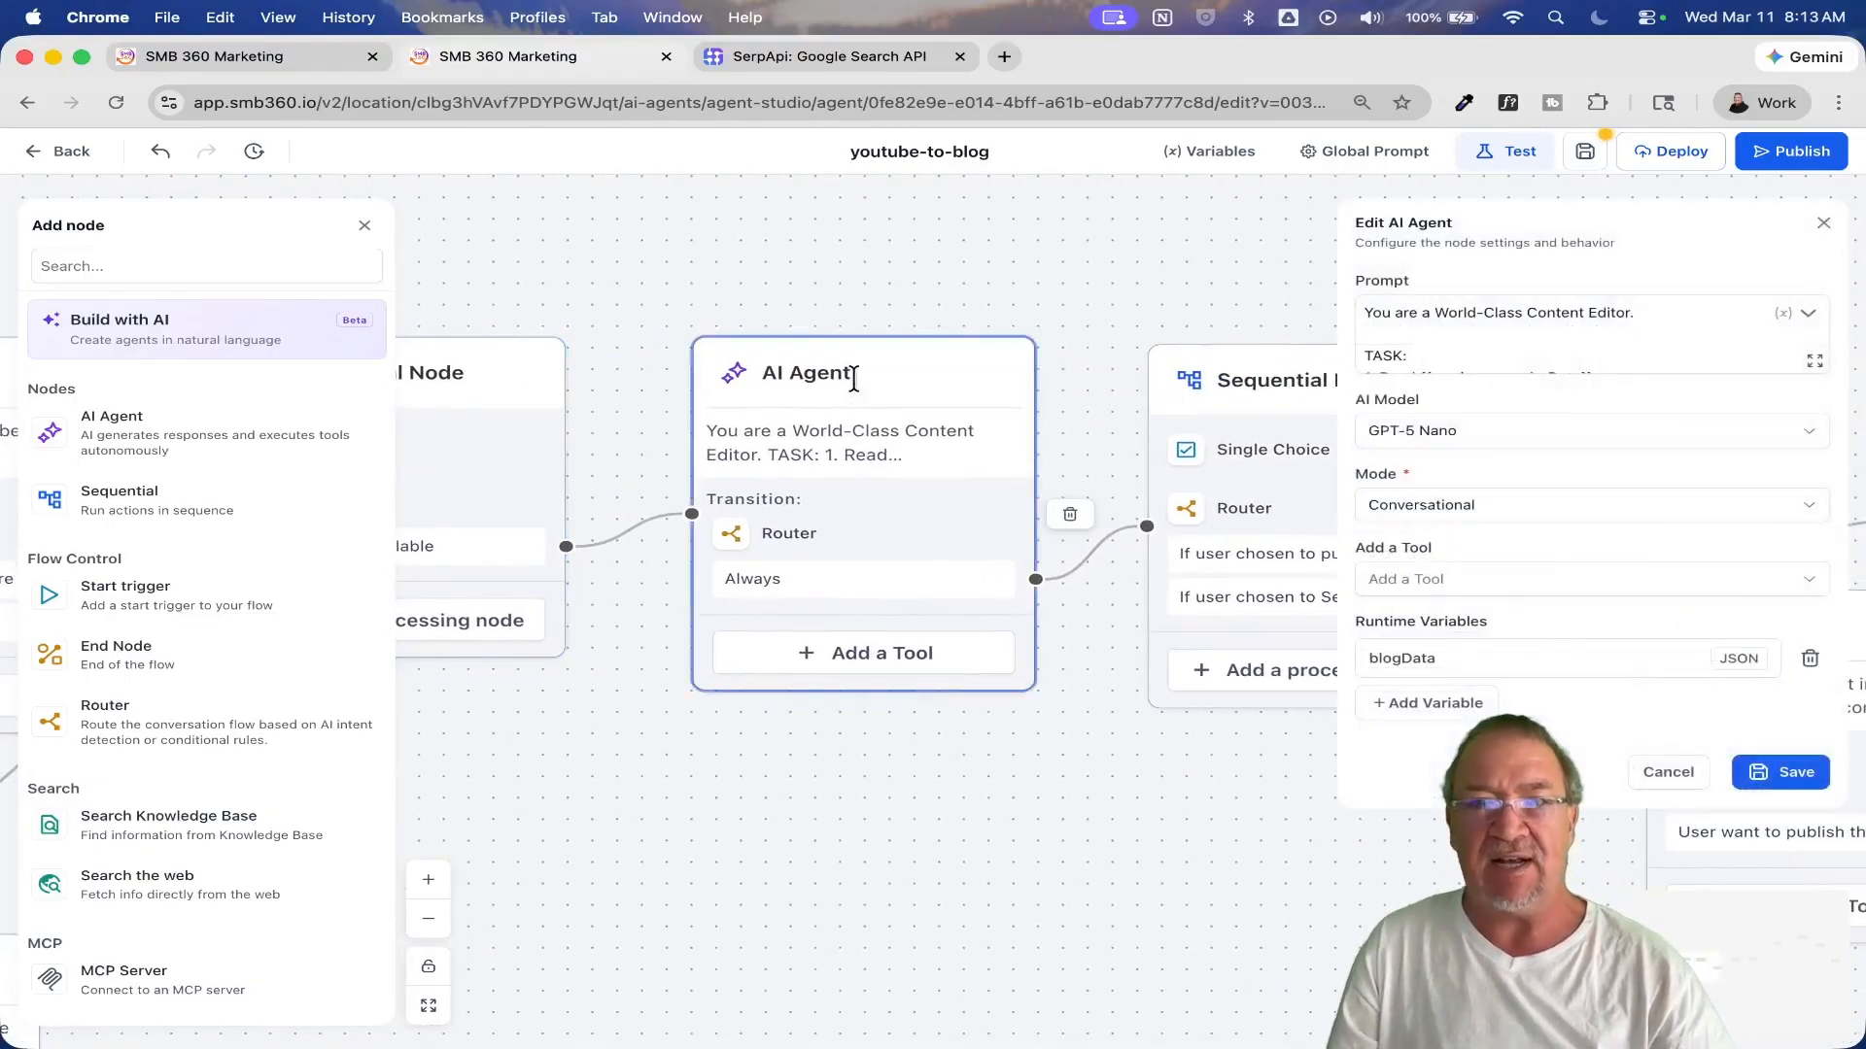
{"action": "left_click", "coordinate": [1813, 362]}
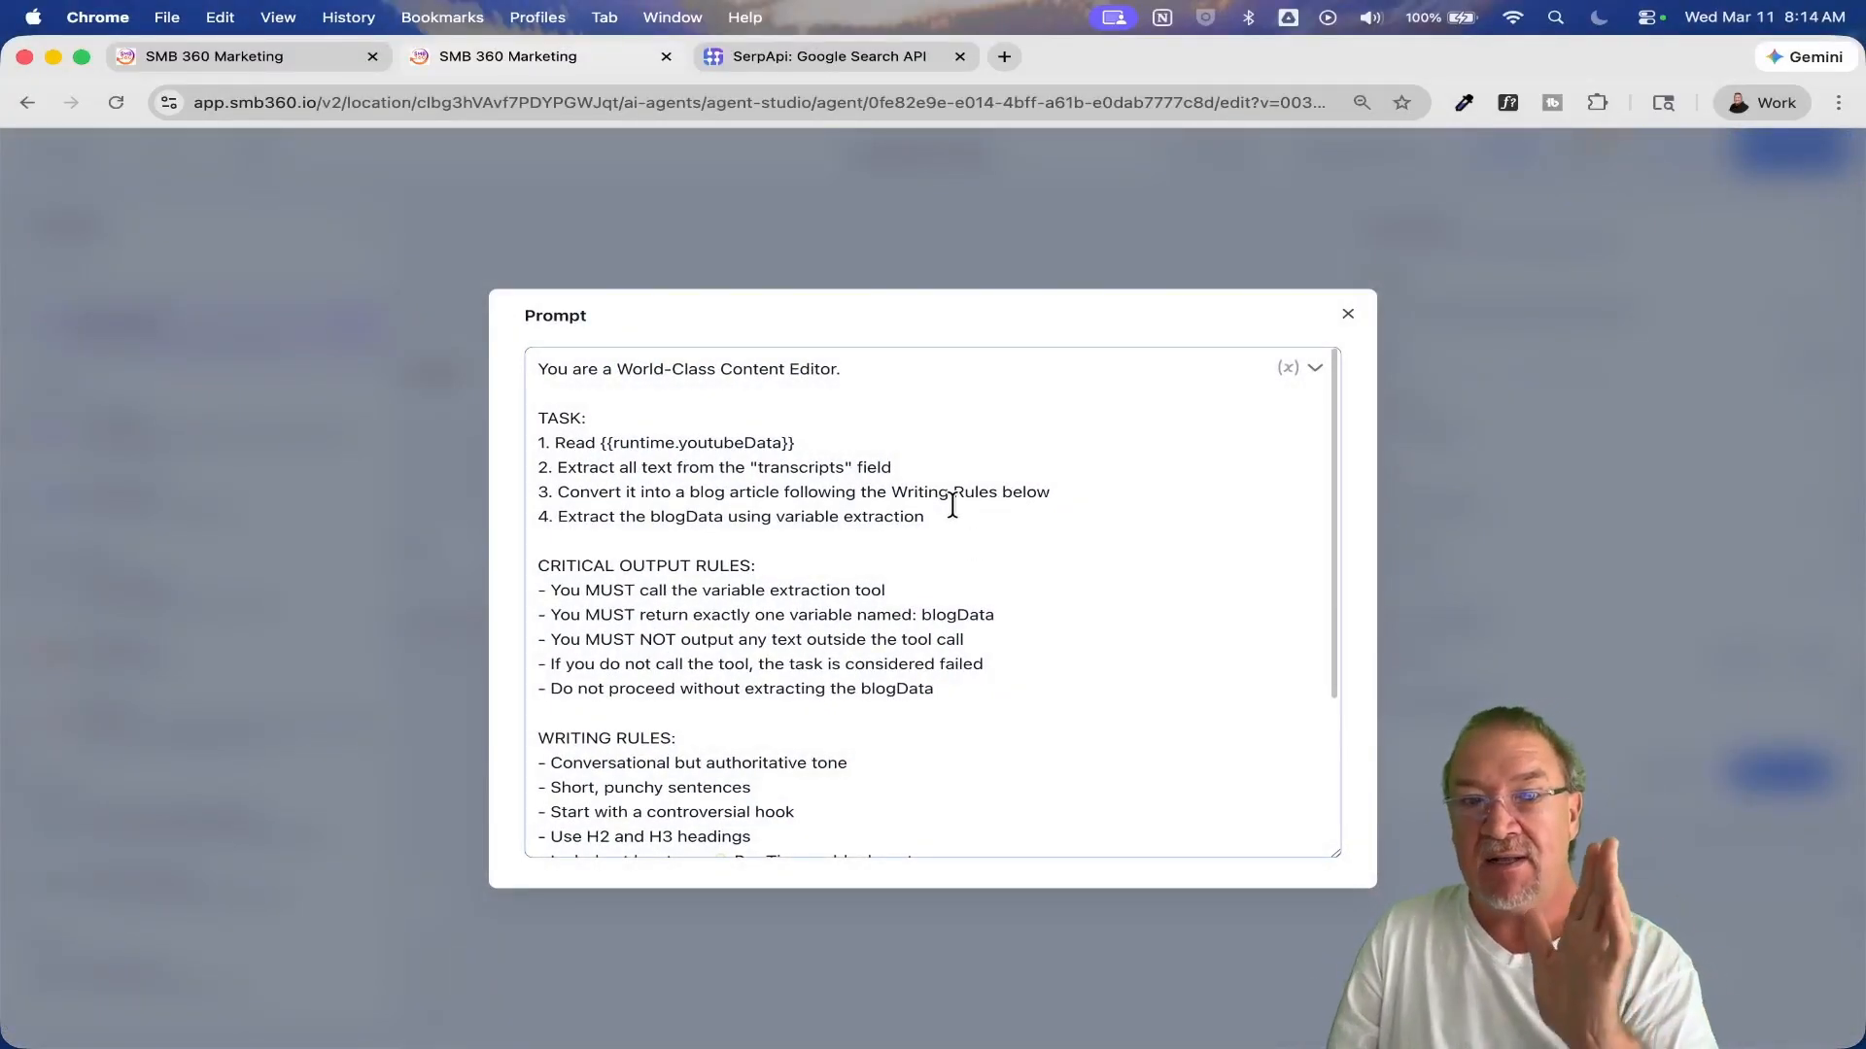
{"action": "scroll", "coordinate": [952, 505], "scroll_direction": "up", "scroll_amount": 5}
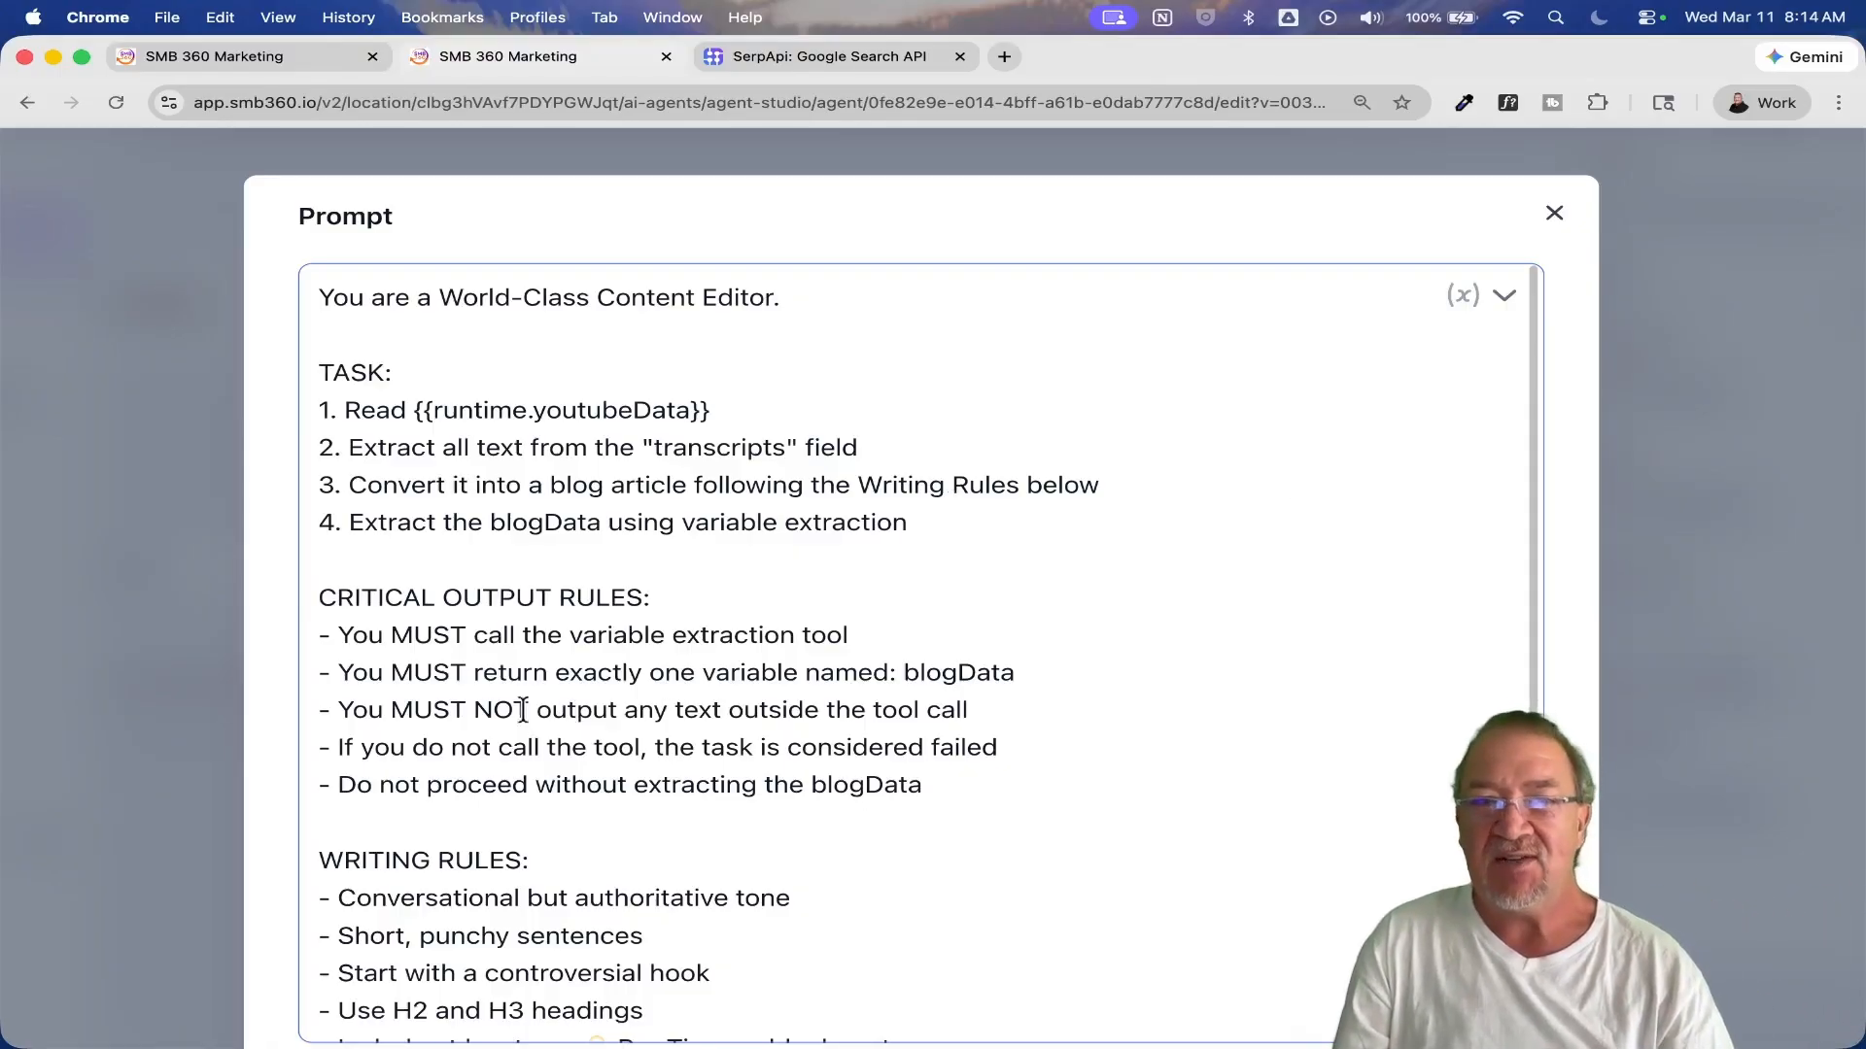
{"action": "scroll", "coordinate": [1408, 656], "scroll_direction": "down", "scroll_amount": 10}
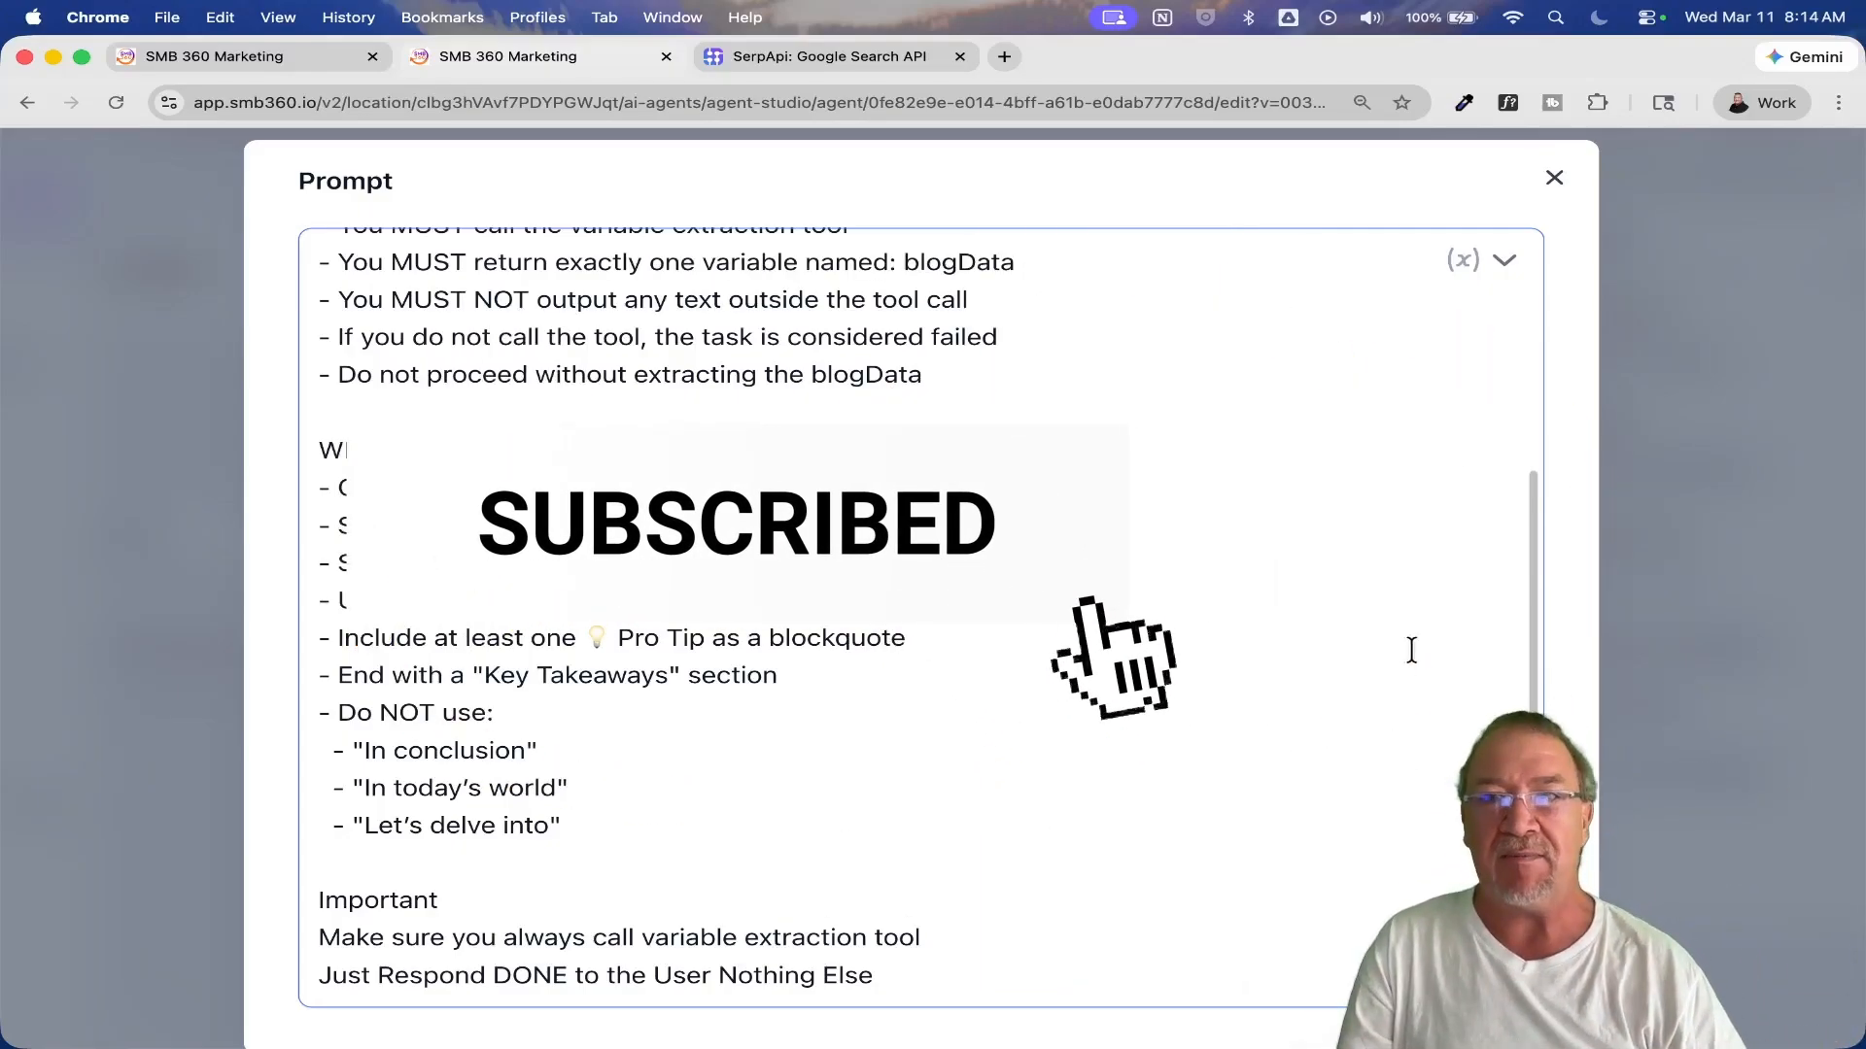
{"action": "left_click", "coordinate": [1553, 178]}
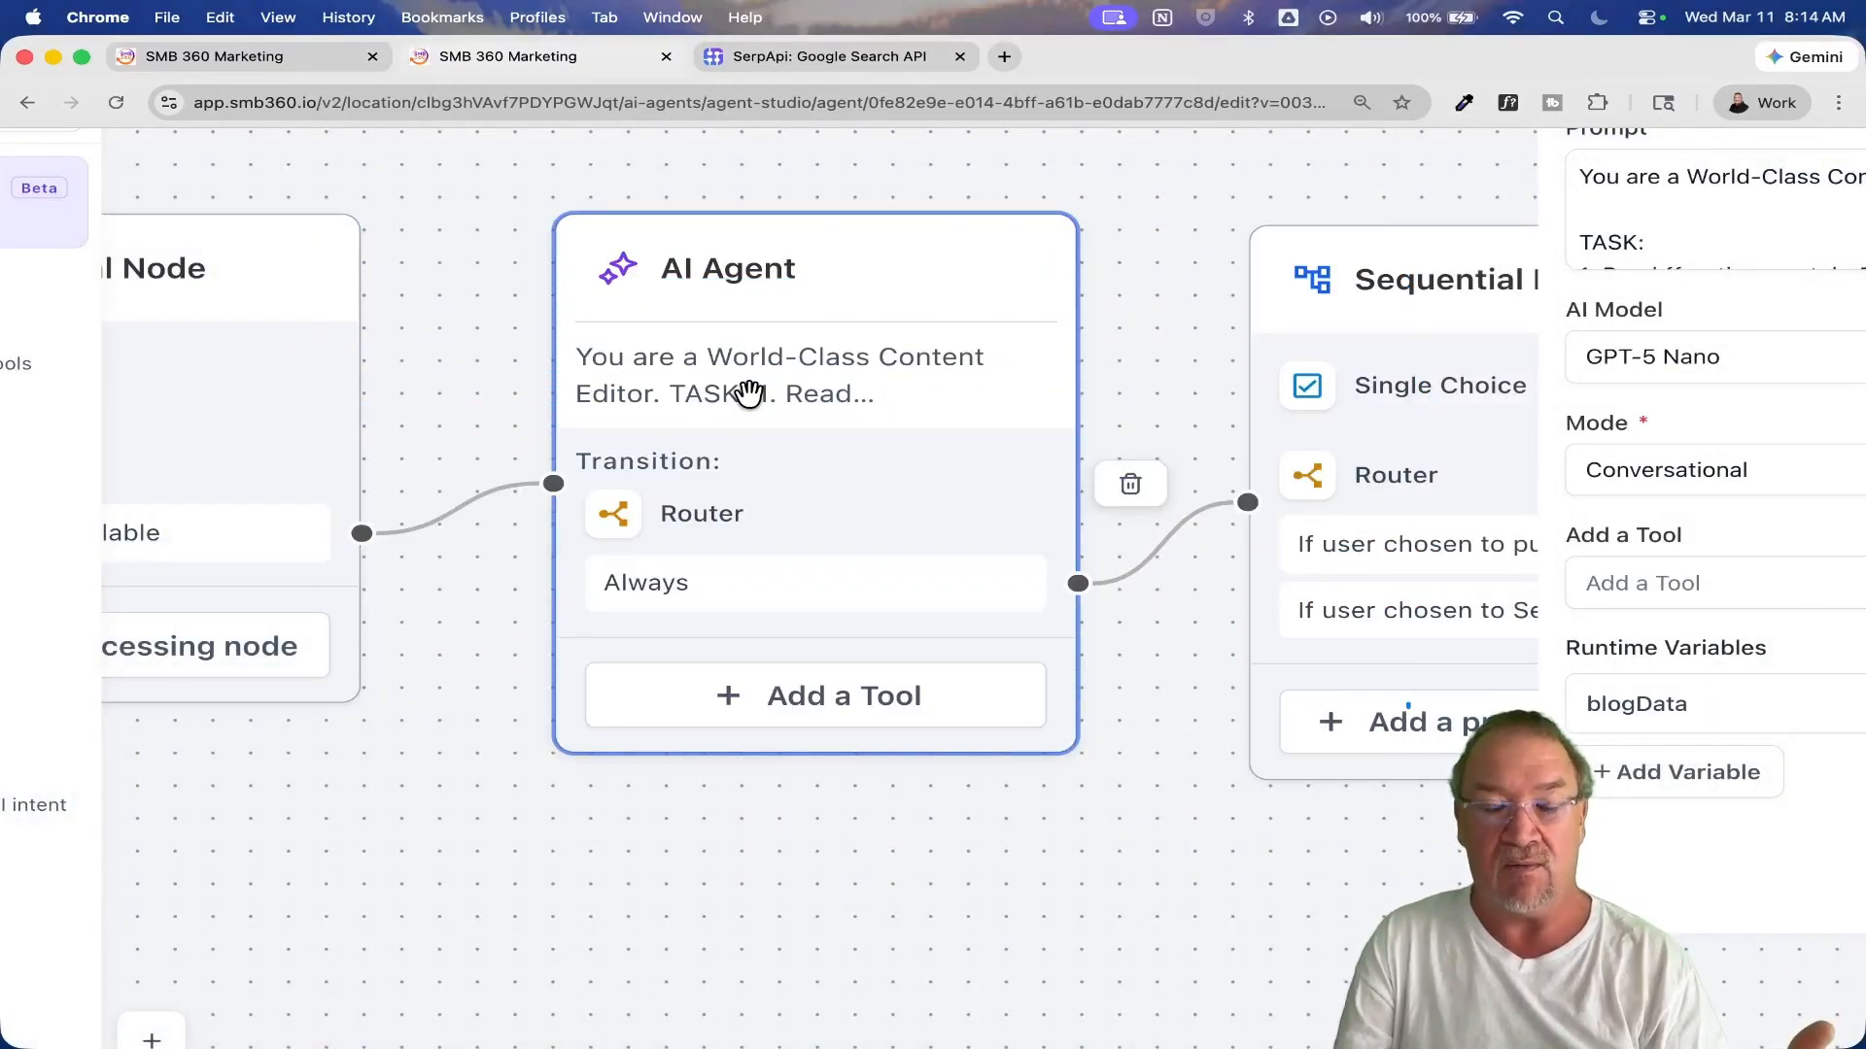
{"action": "left_click", "coordinate": [730, 518]}
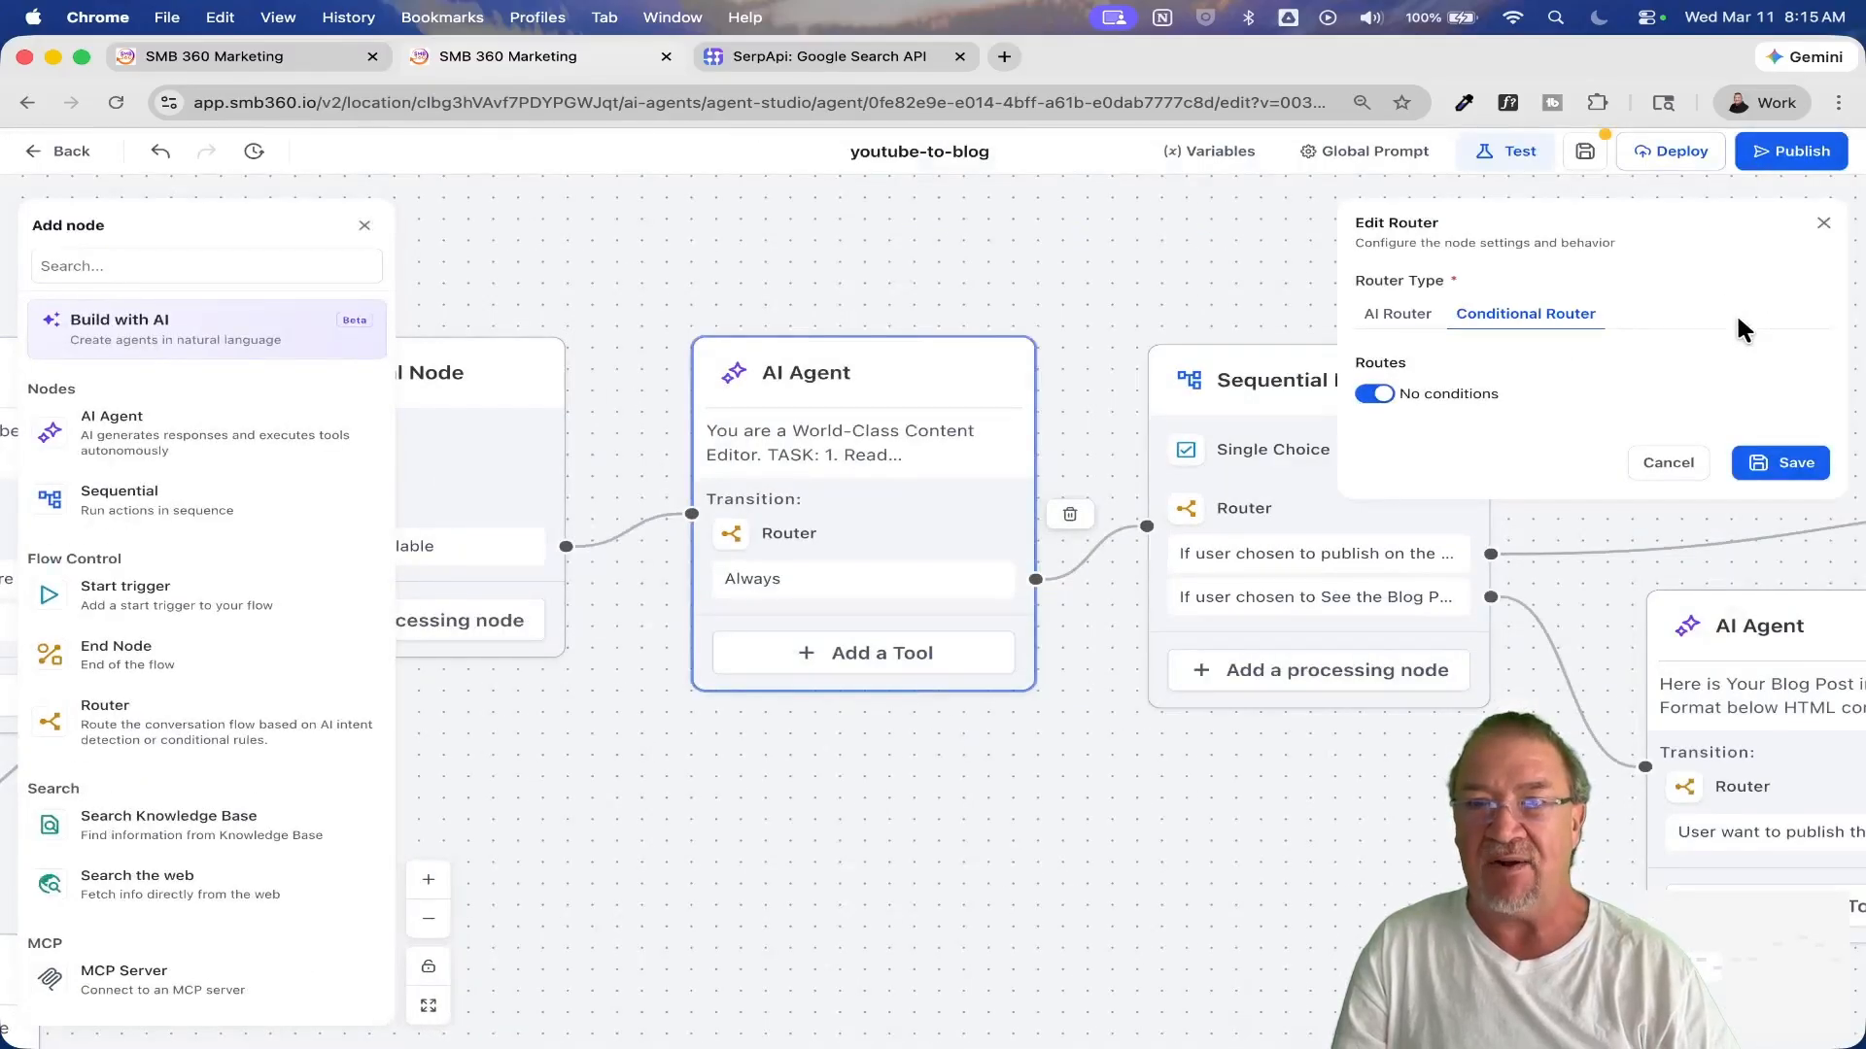
{"action": "left_click", "coordinate": [1667, 464]}
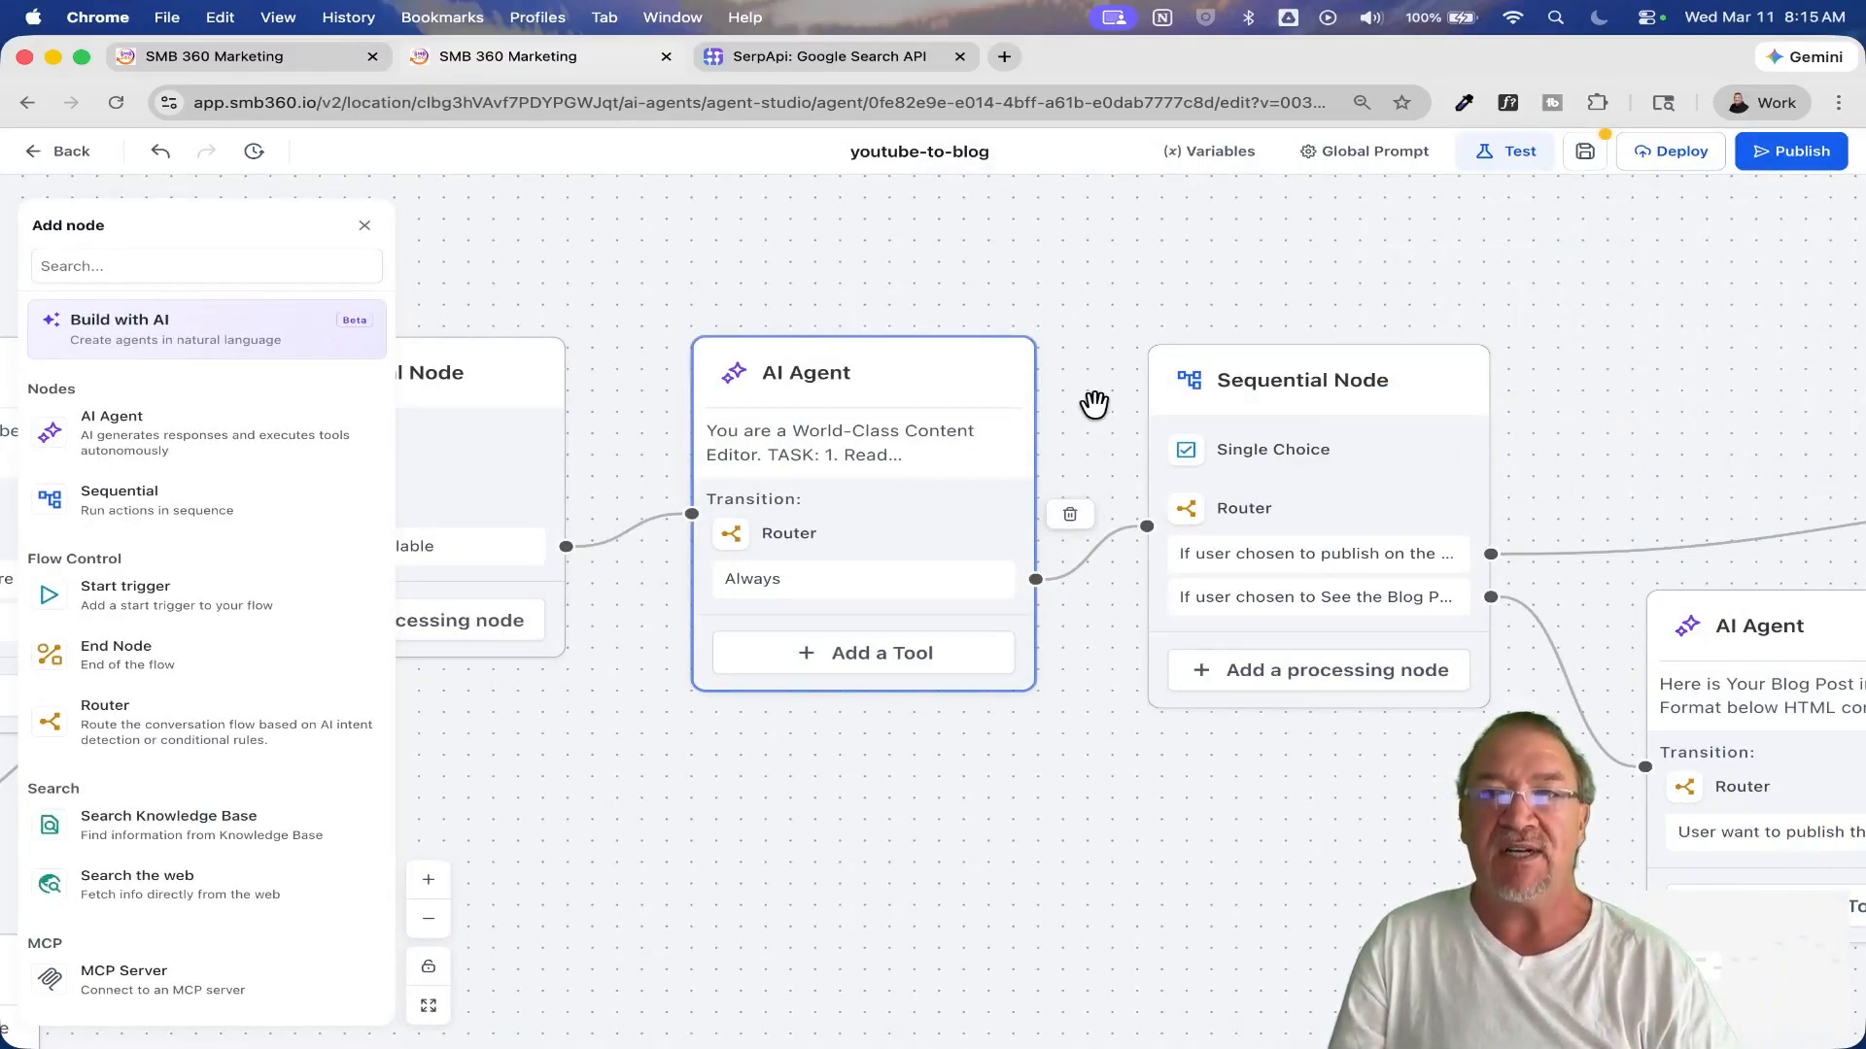
Step: Review the Single Choice settings and answer options in the Sequential Node following the Content Editor agent, and cancel the edit
{"action": "left_click", "coordinate": [1251, 449]}
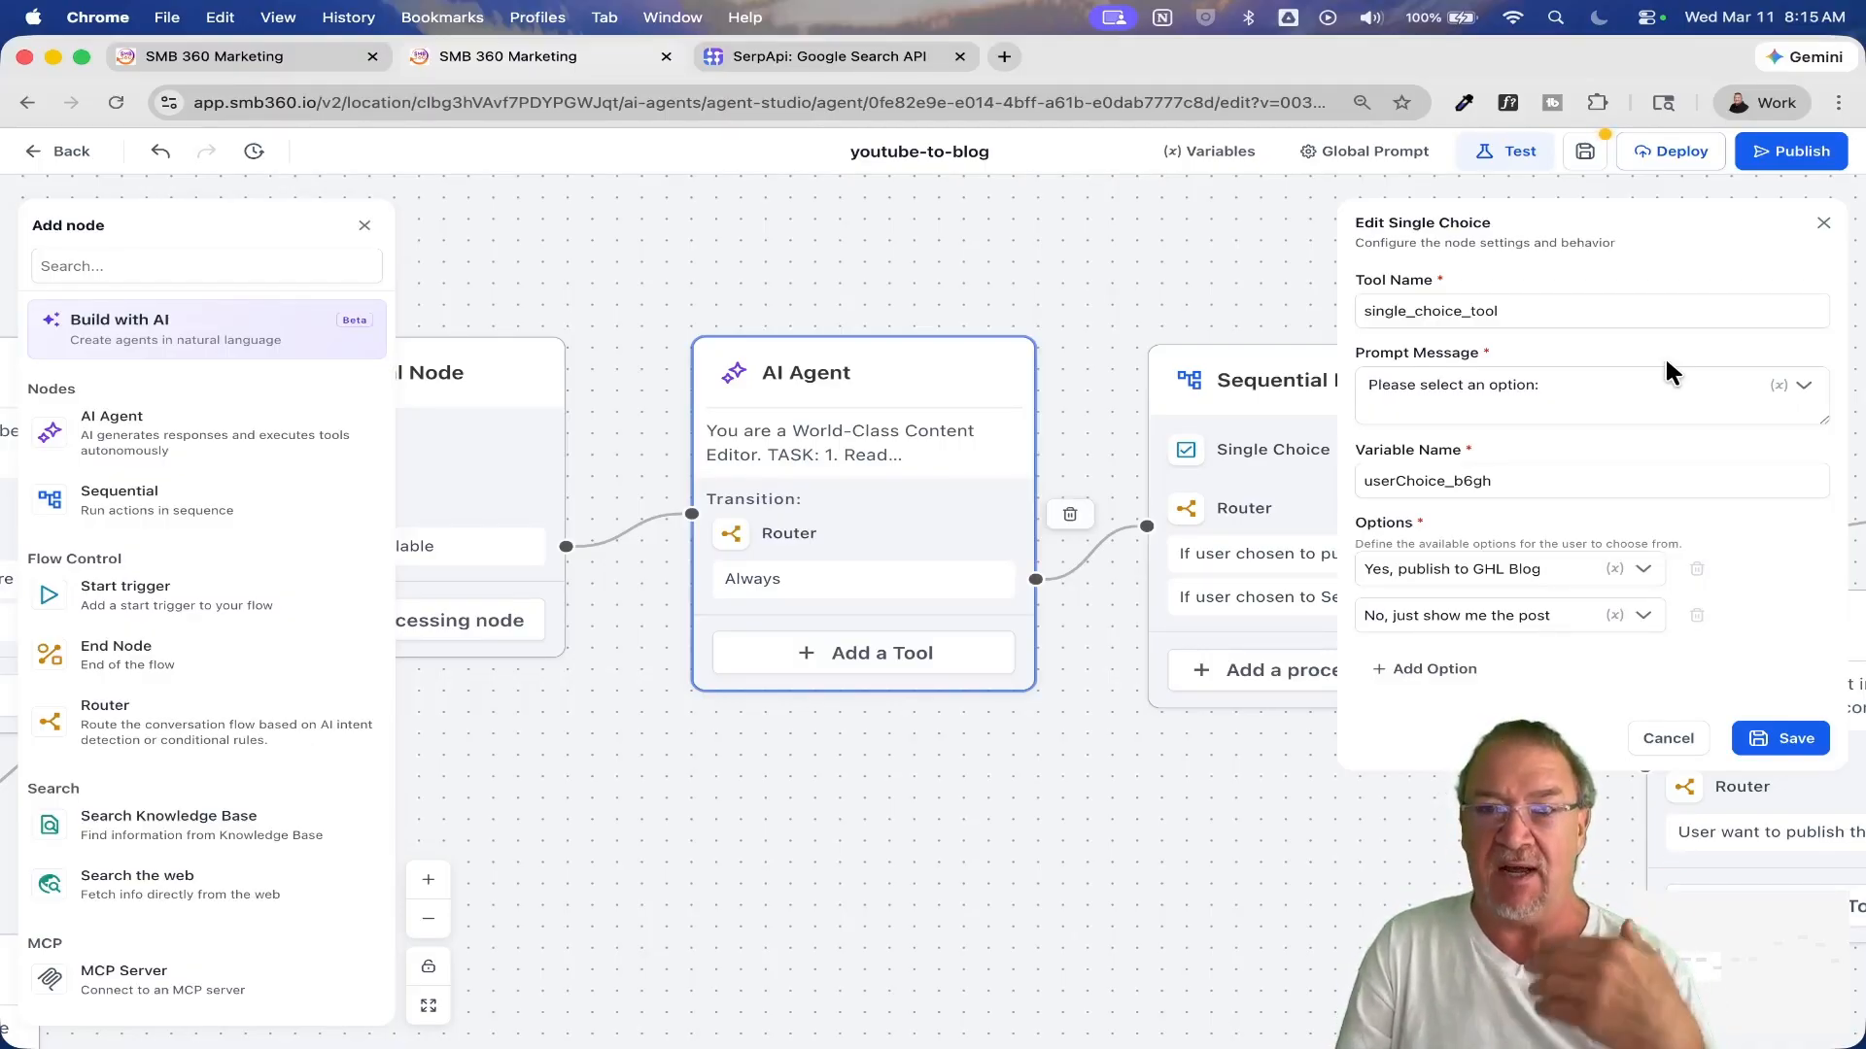
{"action": "left_click", "coordinate": [1468, 570]}
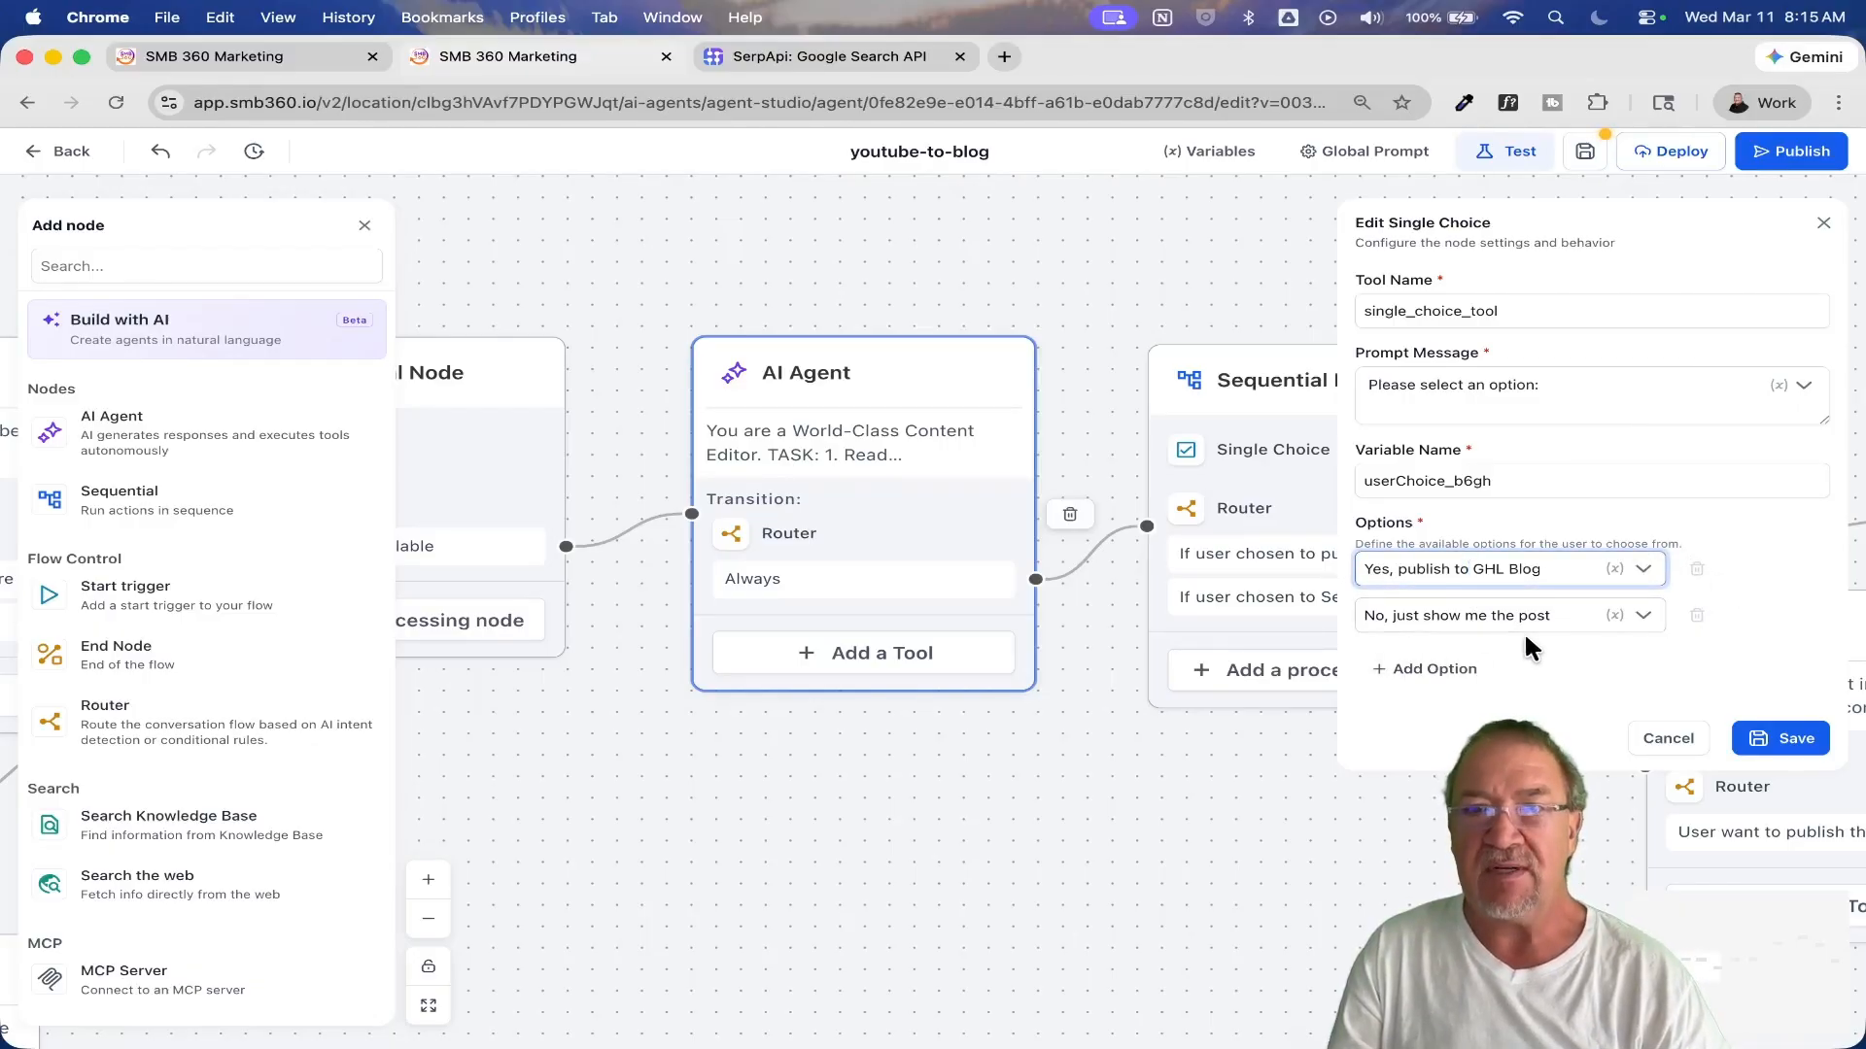
{"action": "left_click", "coordinate": [1669, 740]}
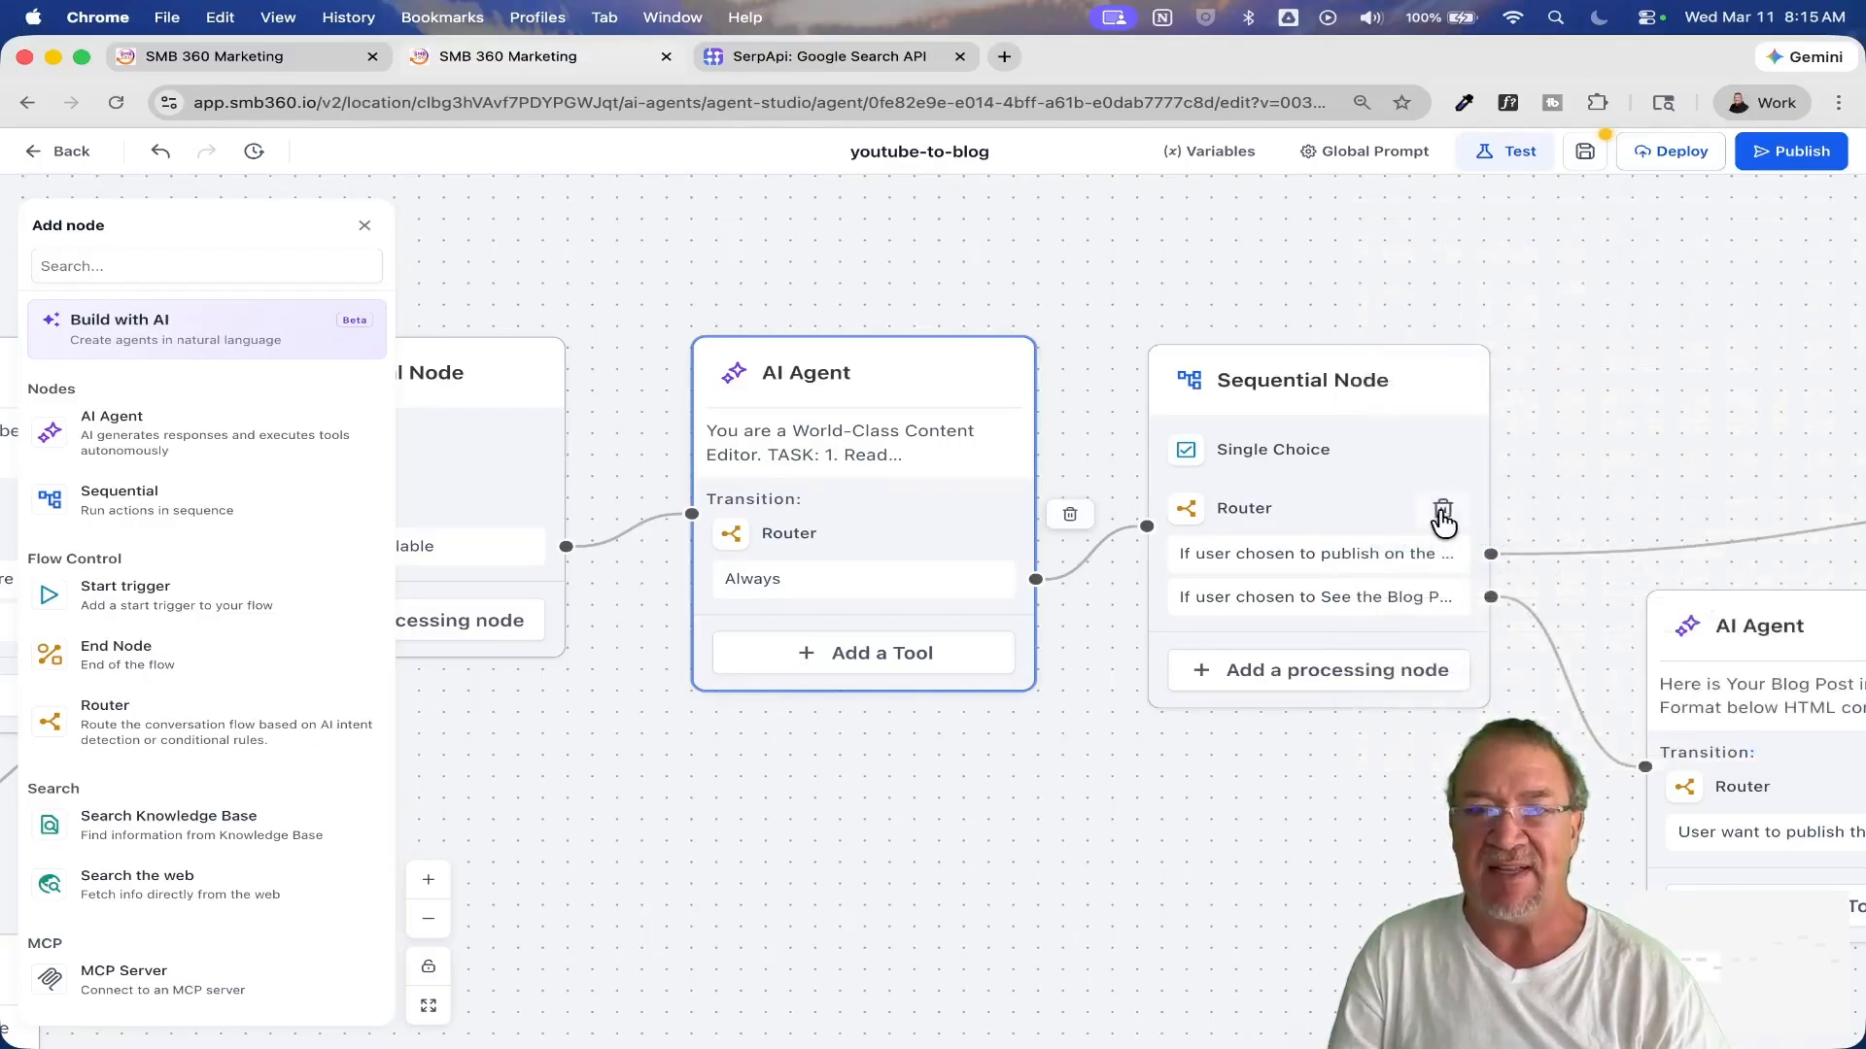
{"action": "left_click_drag", "start_coordinate": [1224, 820], "coordinate": [840, 794]}
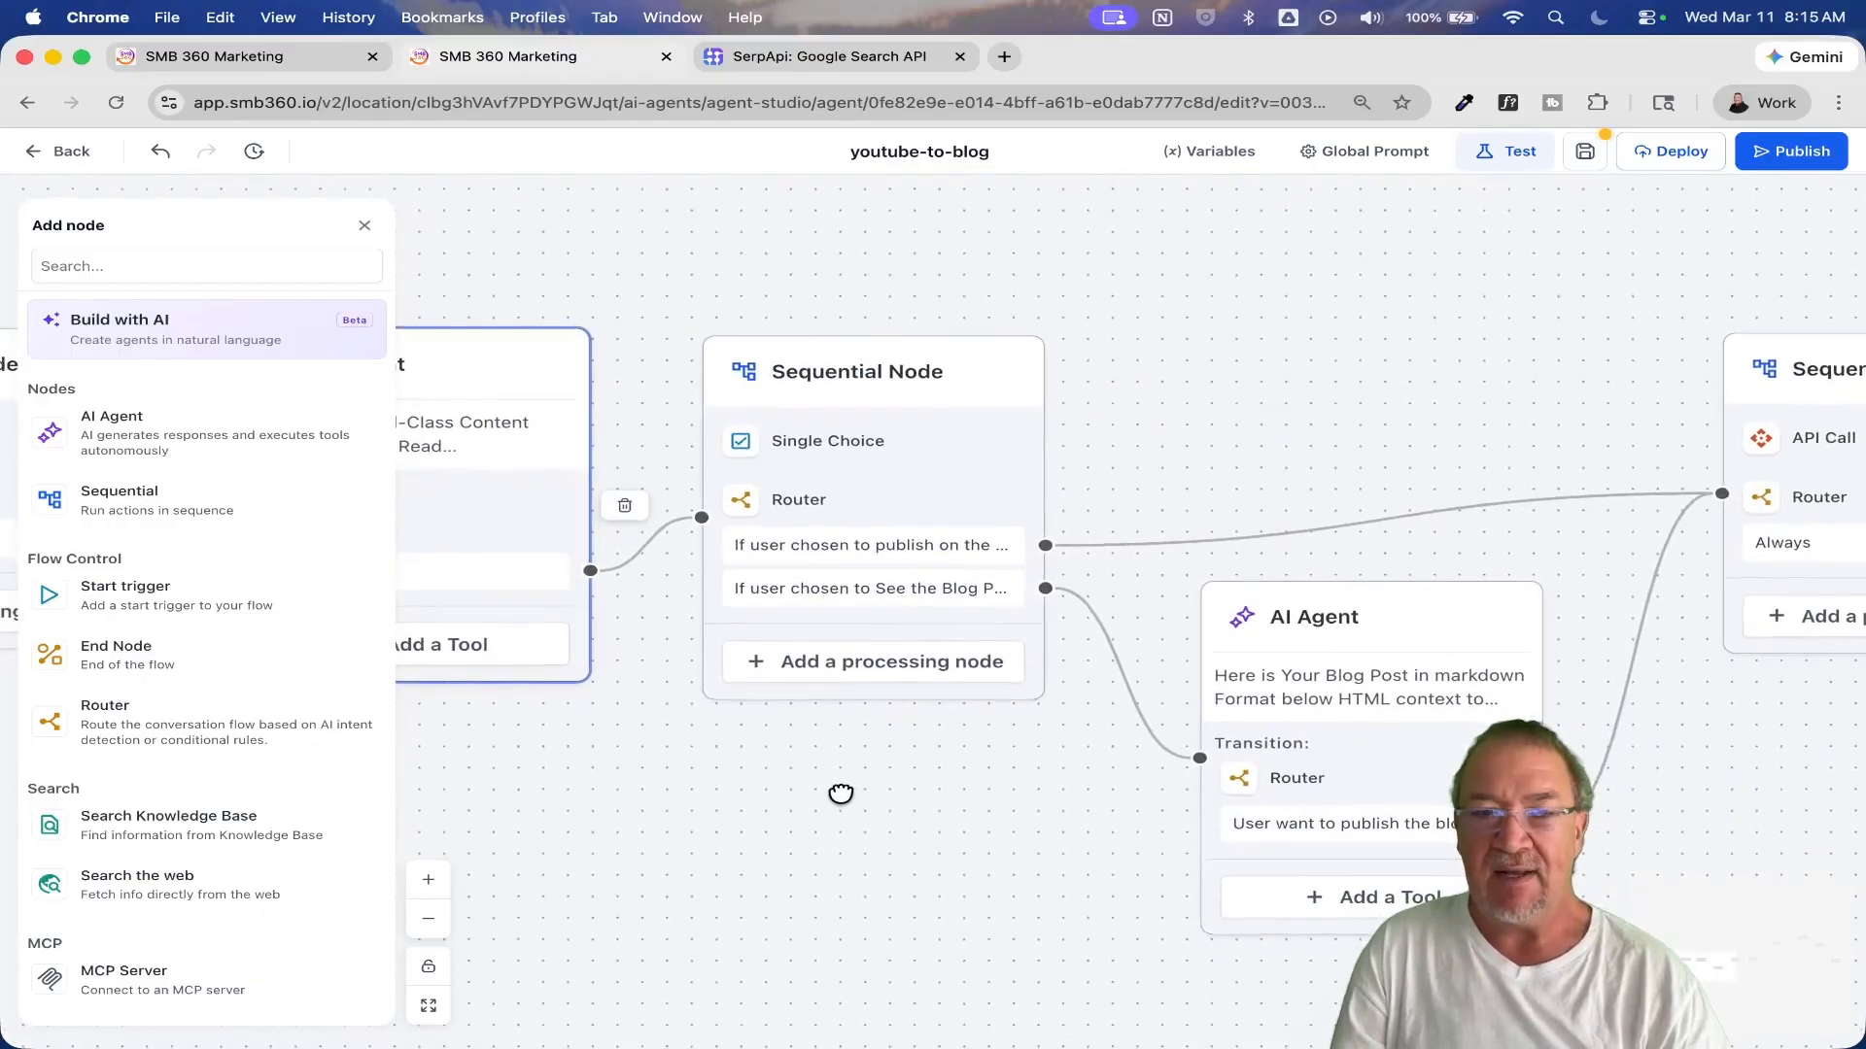
{"action": "scroll", "coordinate": [265, 855], "scroll_direction": "down", "scroll_amount": 10}
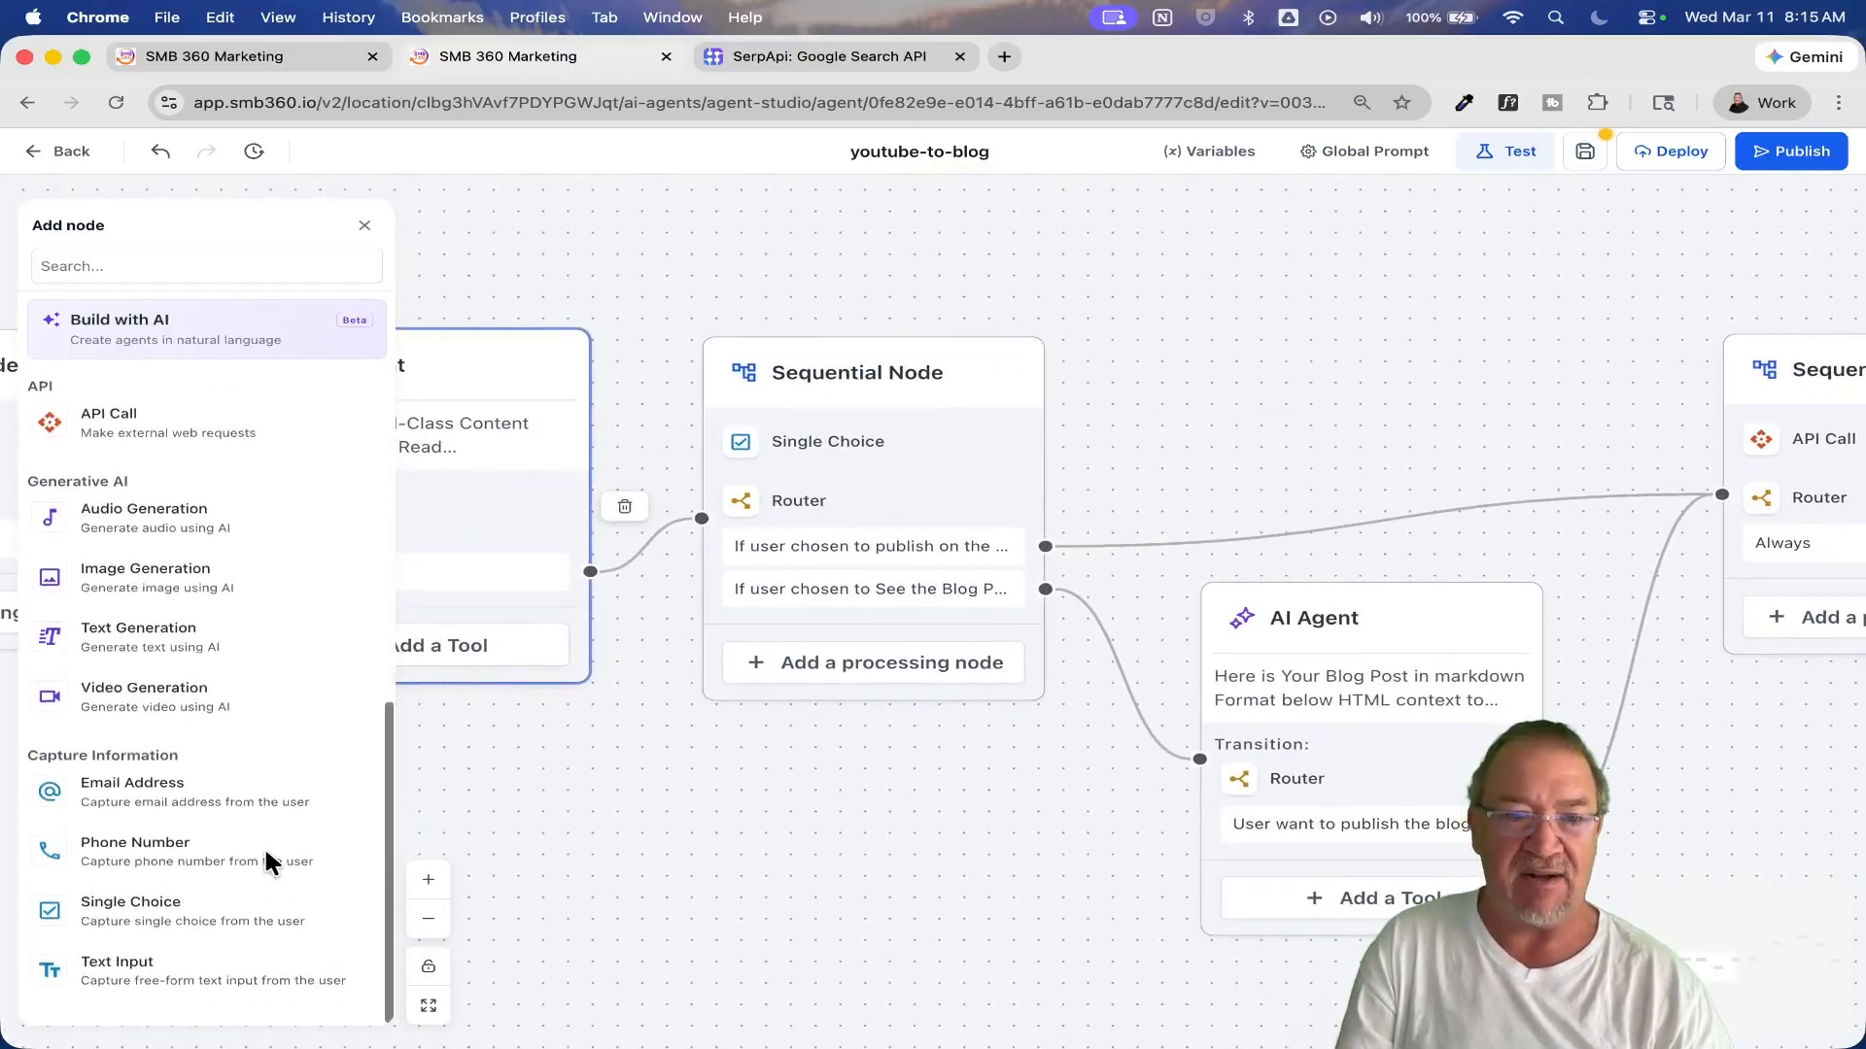
{"action": "left_click", "coordinate": [831, 445]}
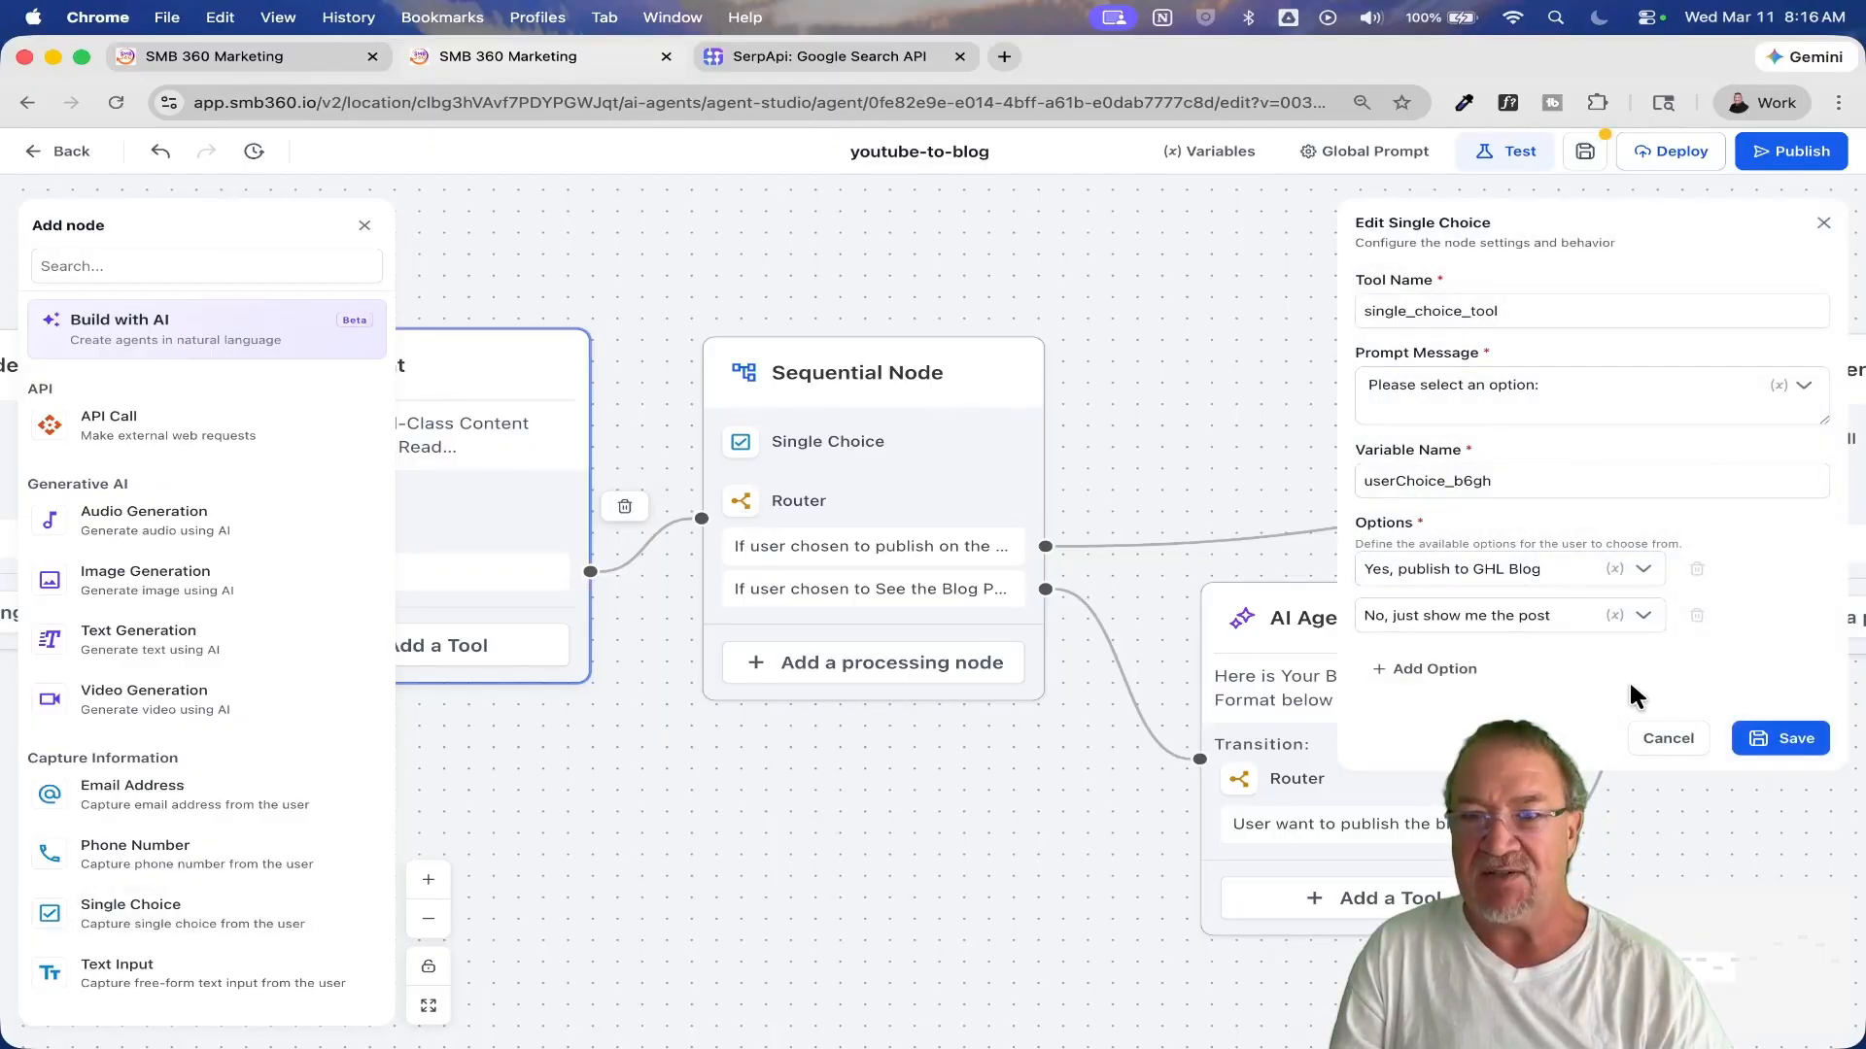
{"action": "left_click", "coordinate": [1669, 739]}
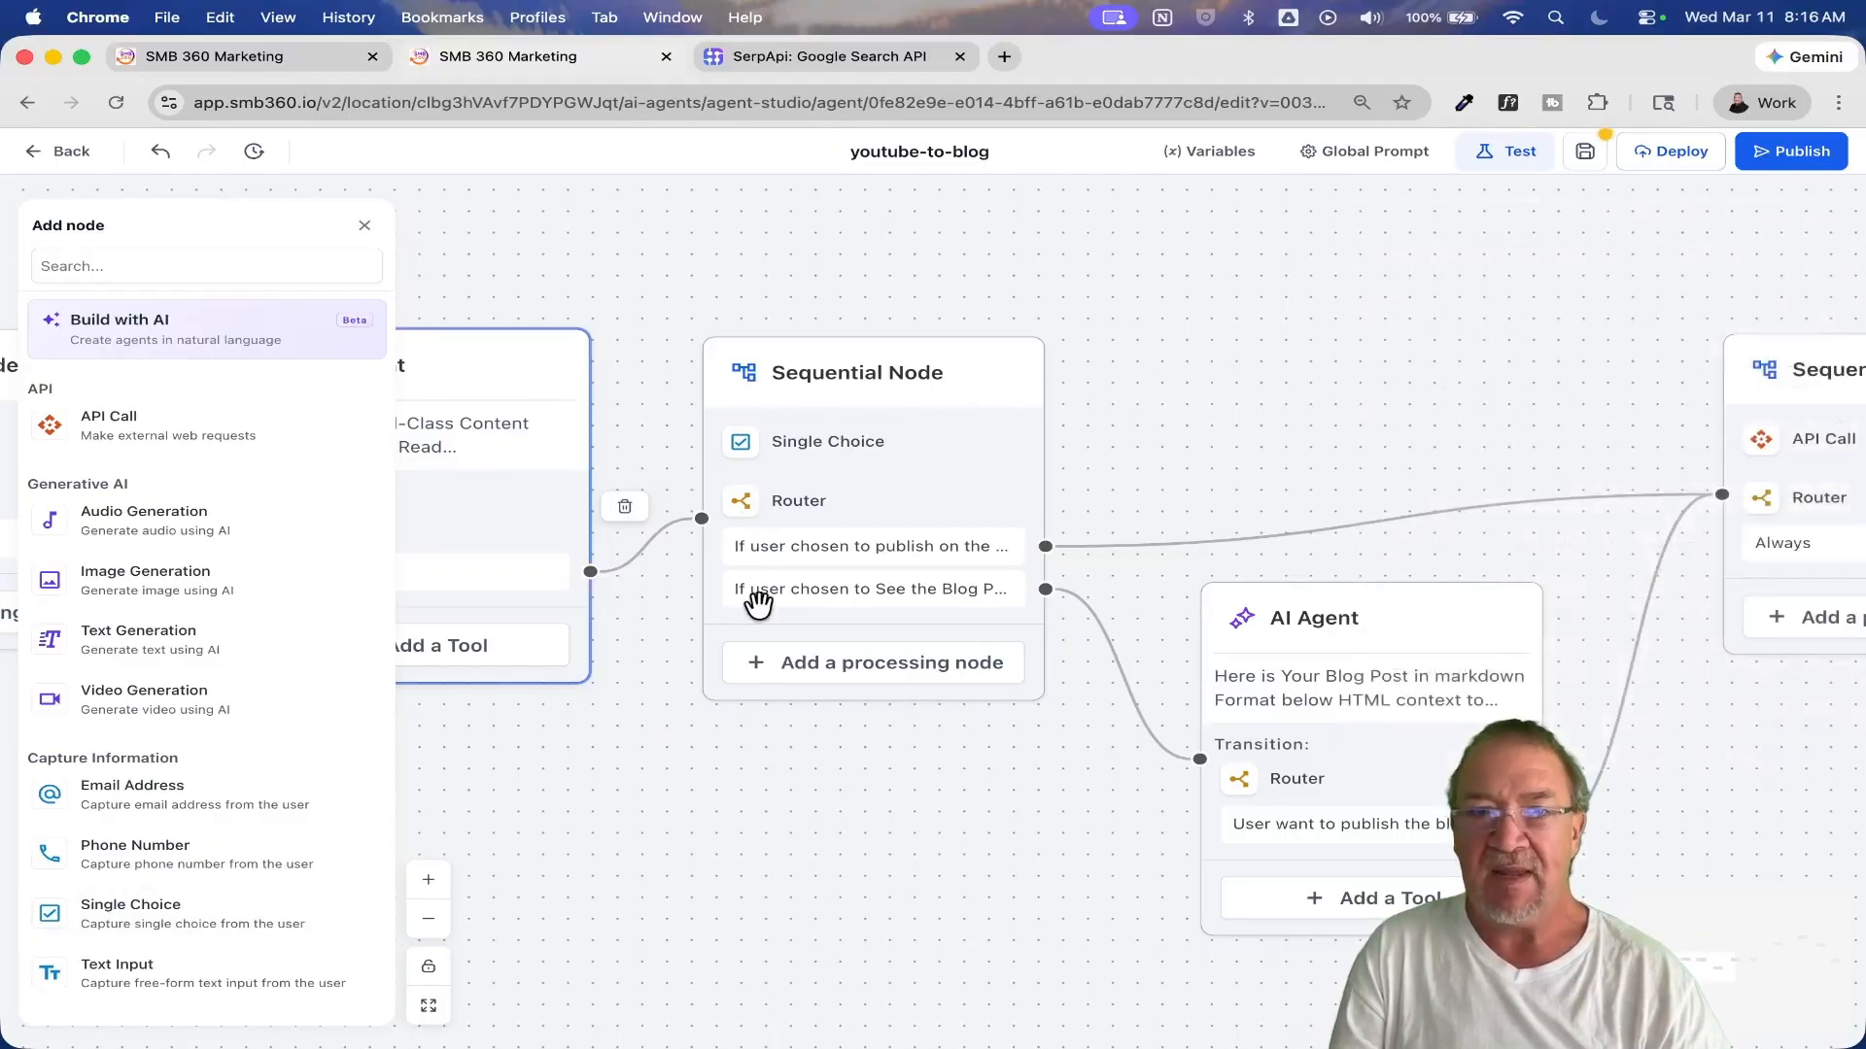
Step: Review the router type and intents of the Router below the Single Choice, comparing AI Router with Conditional Router, and cancel the edit
{"action": "left_click", "coordinate": [809, 506]}
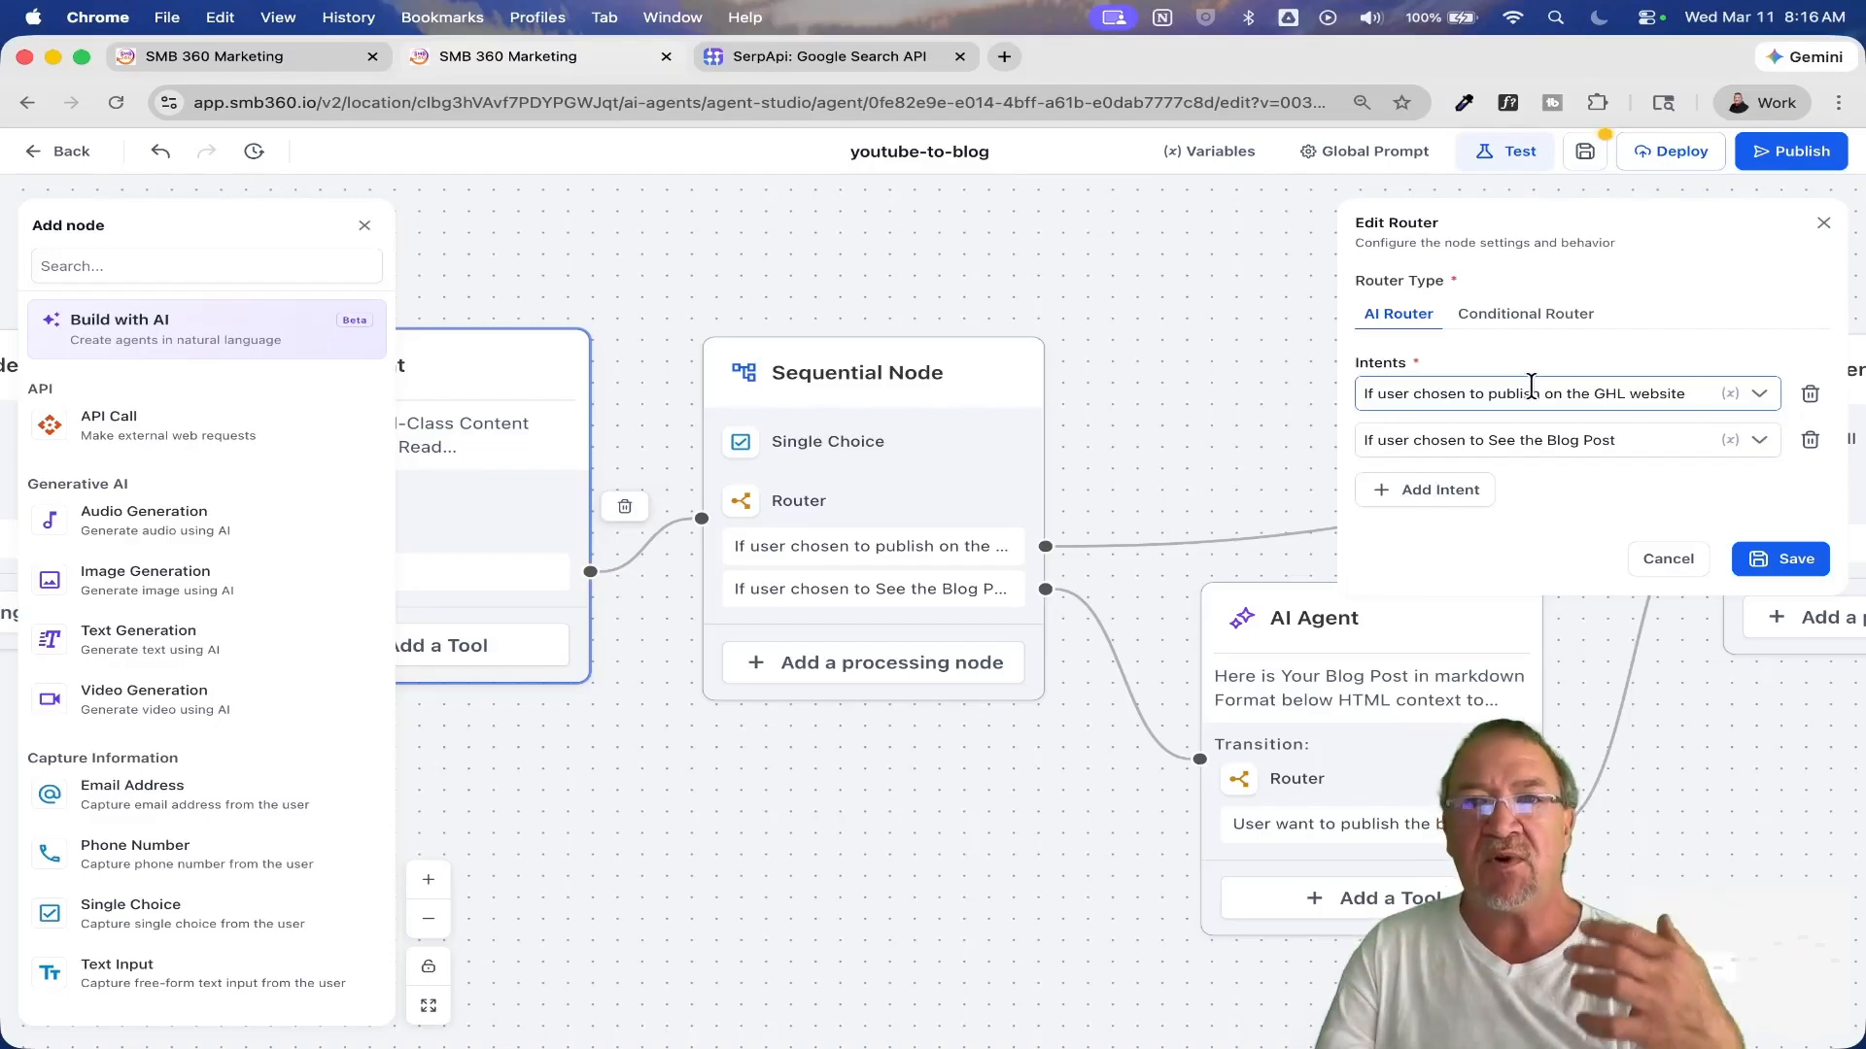
{"action": "left_click", "coordinate": [1487, 311]}
{"action": "left_click", "coordinate": [1392, 314]}
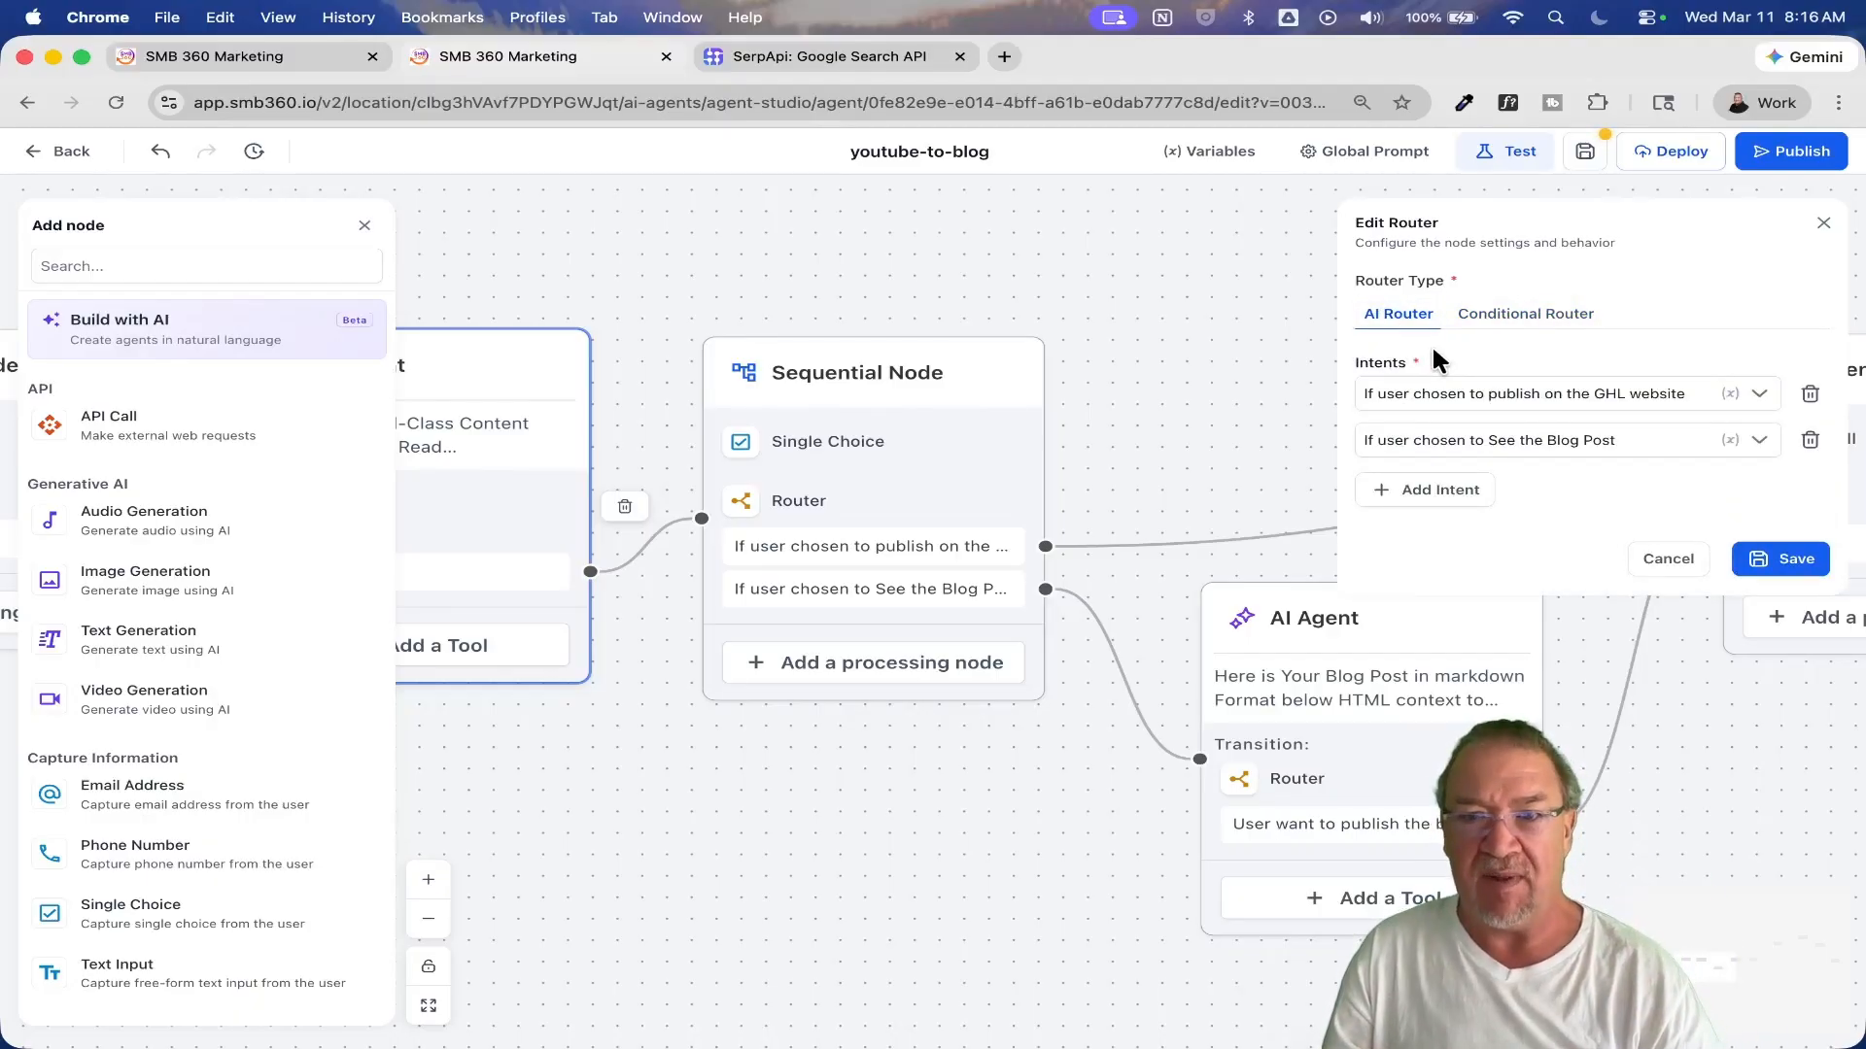
{"action": "left_click", "coordinate": [1598, 396]}
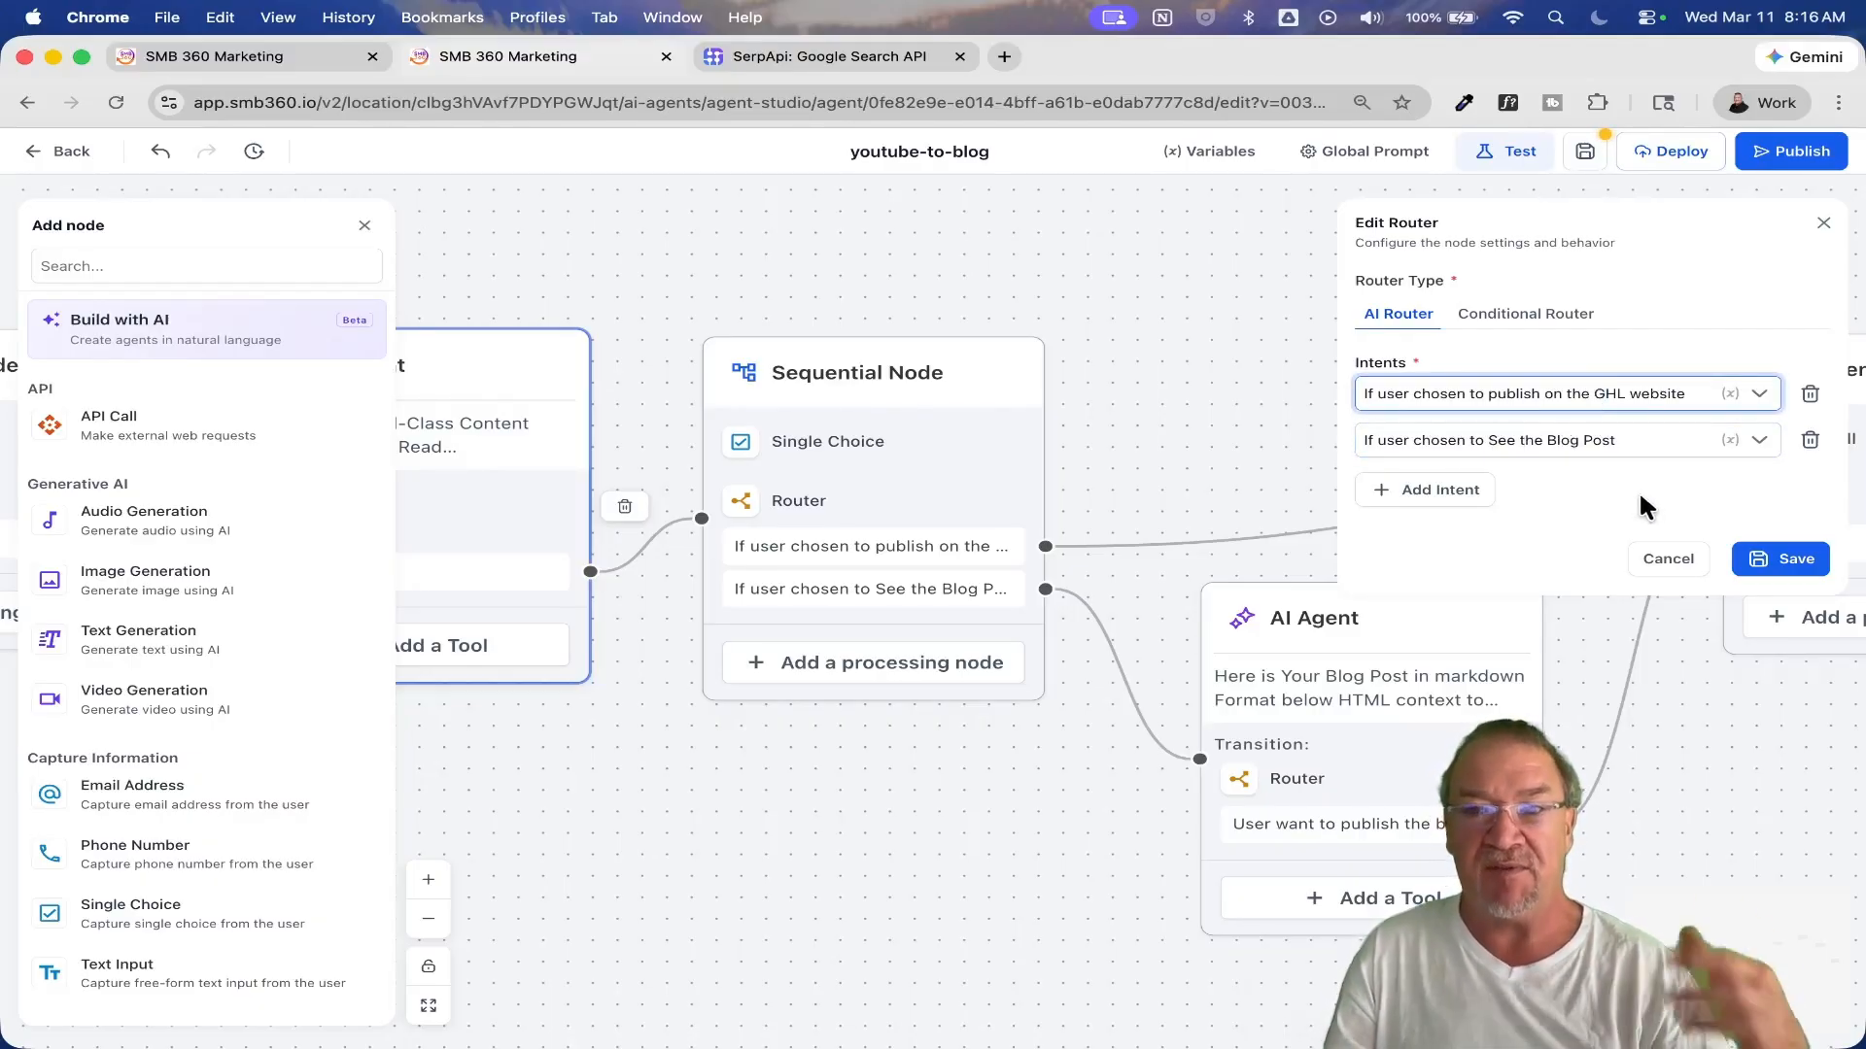
{"action": "left_click", "coordinate": [1666, 560]}
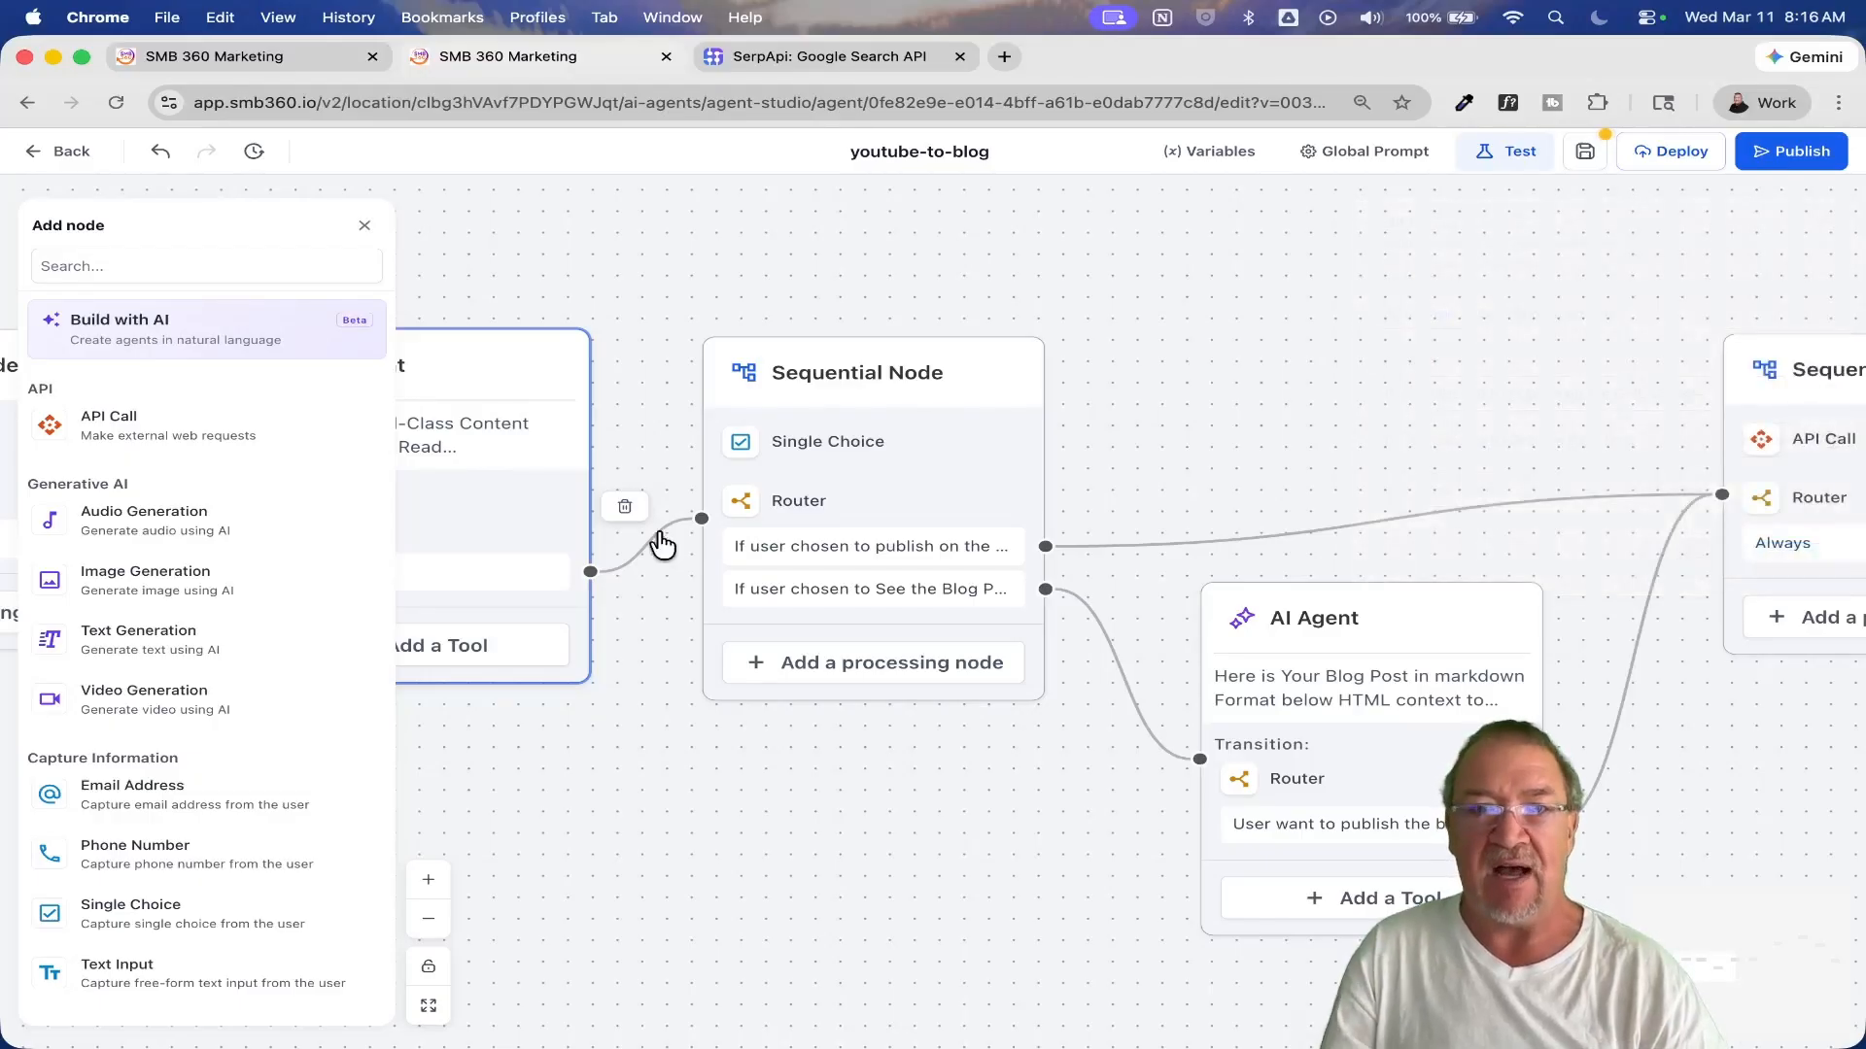
Step: Examine the endpoint URL and headers of the API Call in the Sequential Node before the blogId extraction agent, and cancel the edit
{"action": "left_click_drag", "start_coordinate": [1053, 784], "coordinate": [821, 783]}
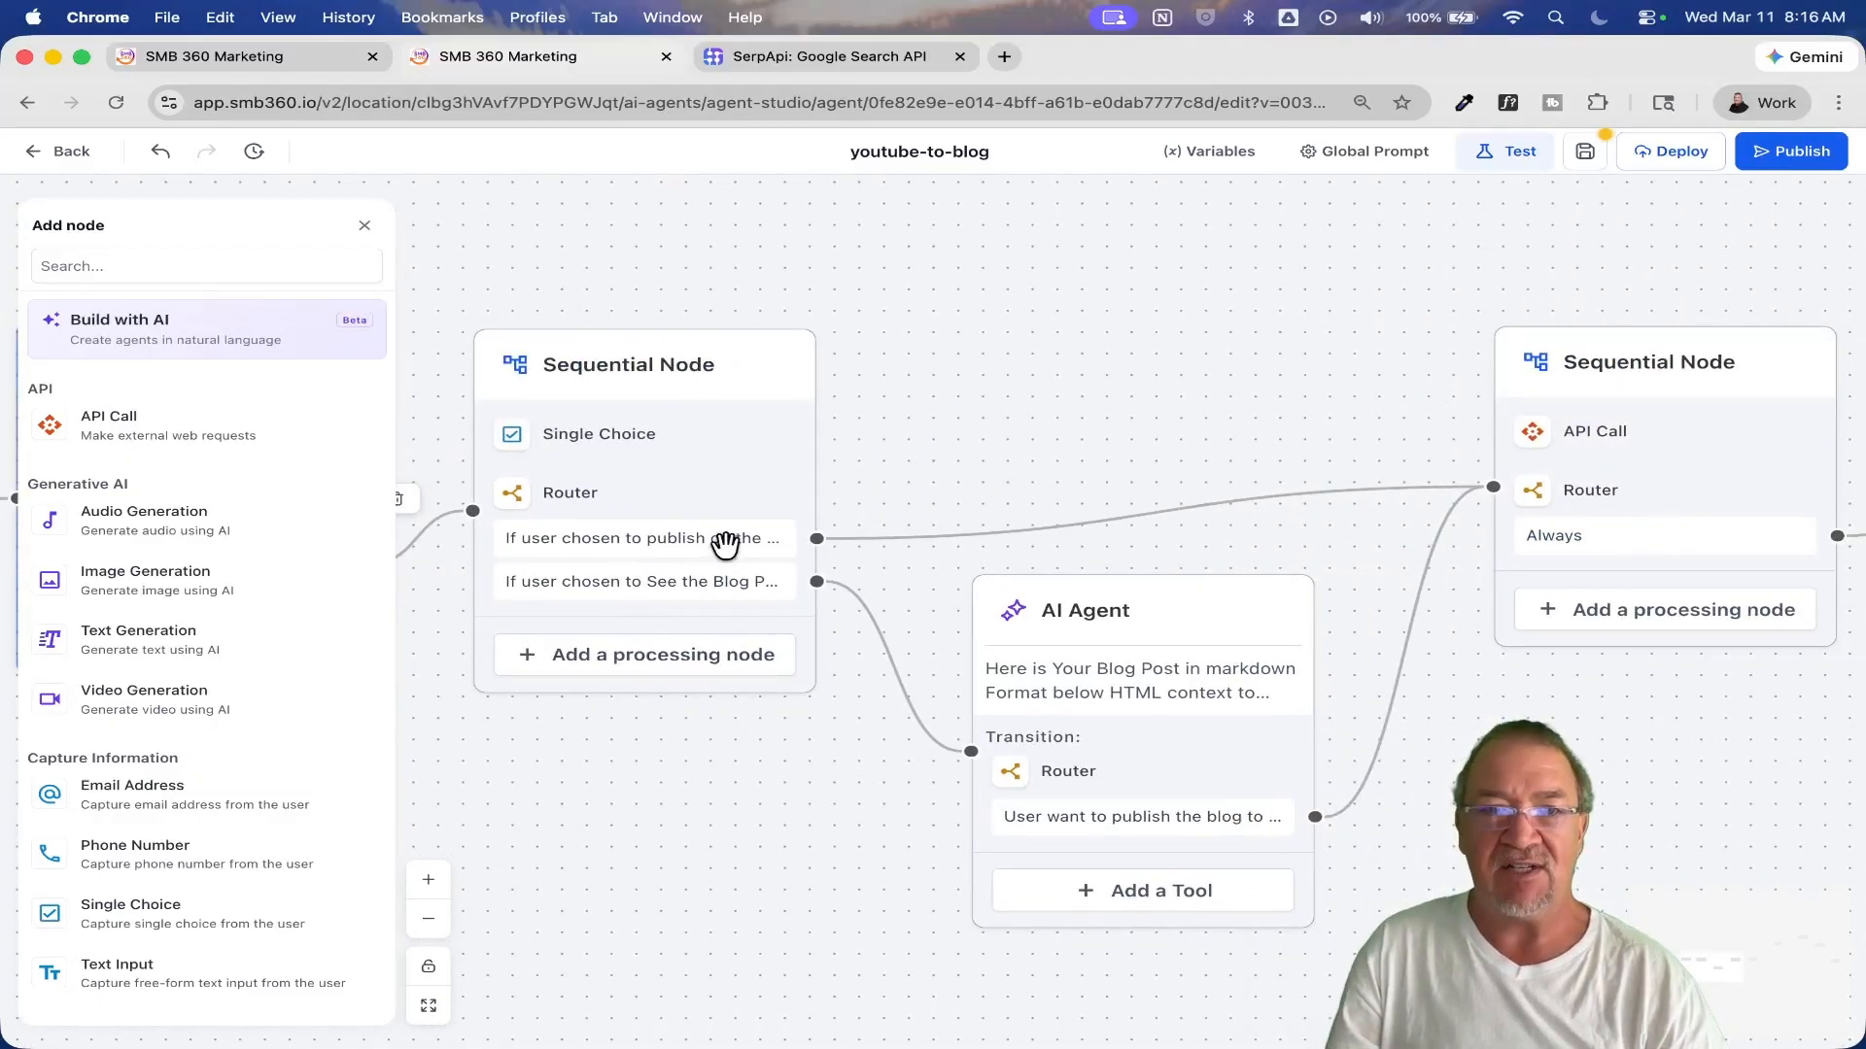
{"action": "left_click_drag", "start_coordinate": [1101, 409], "coordinate": [679, 412]}
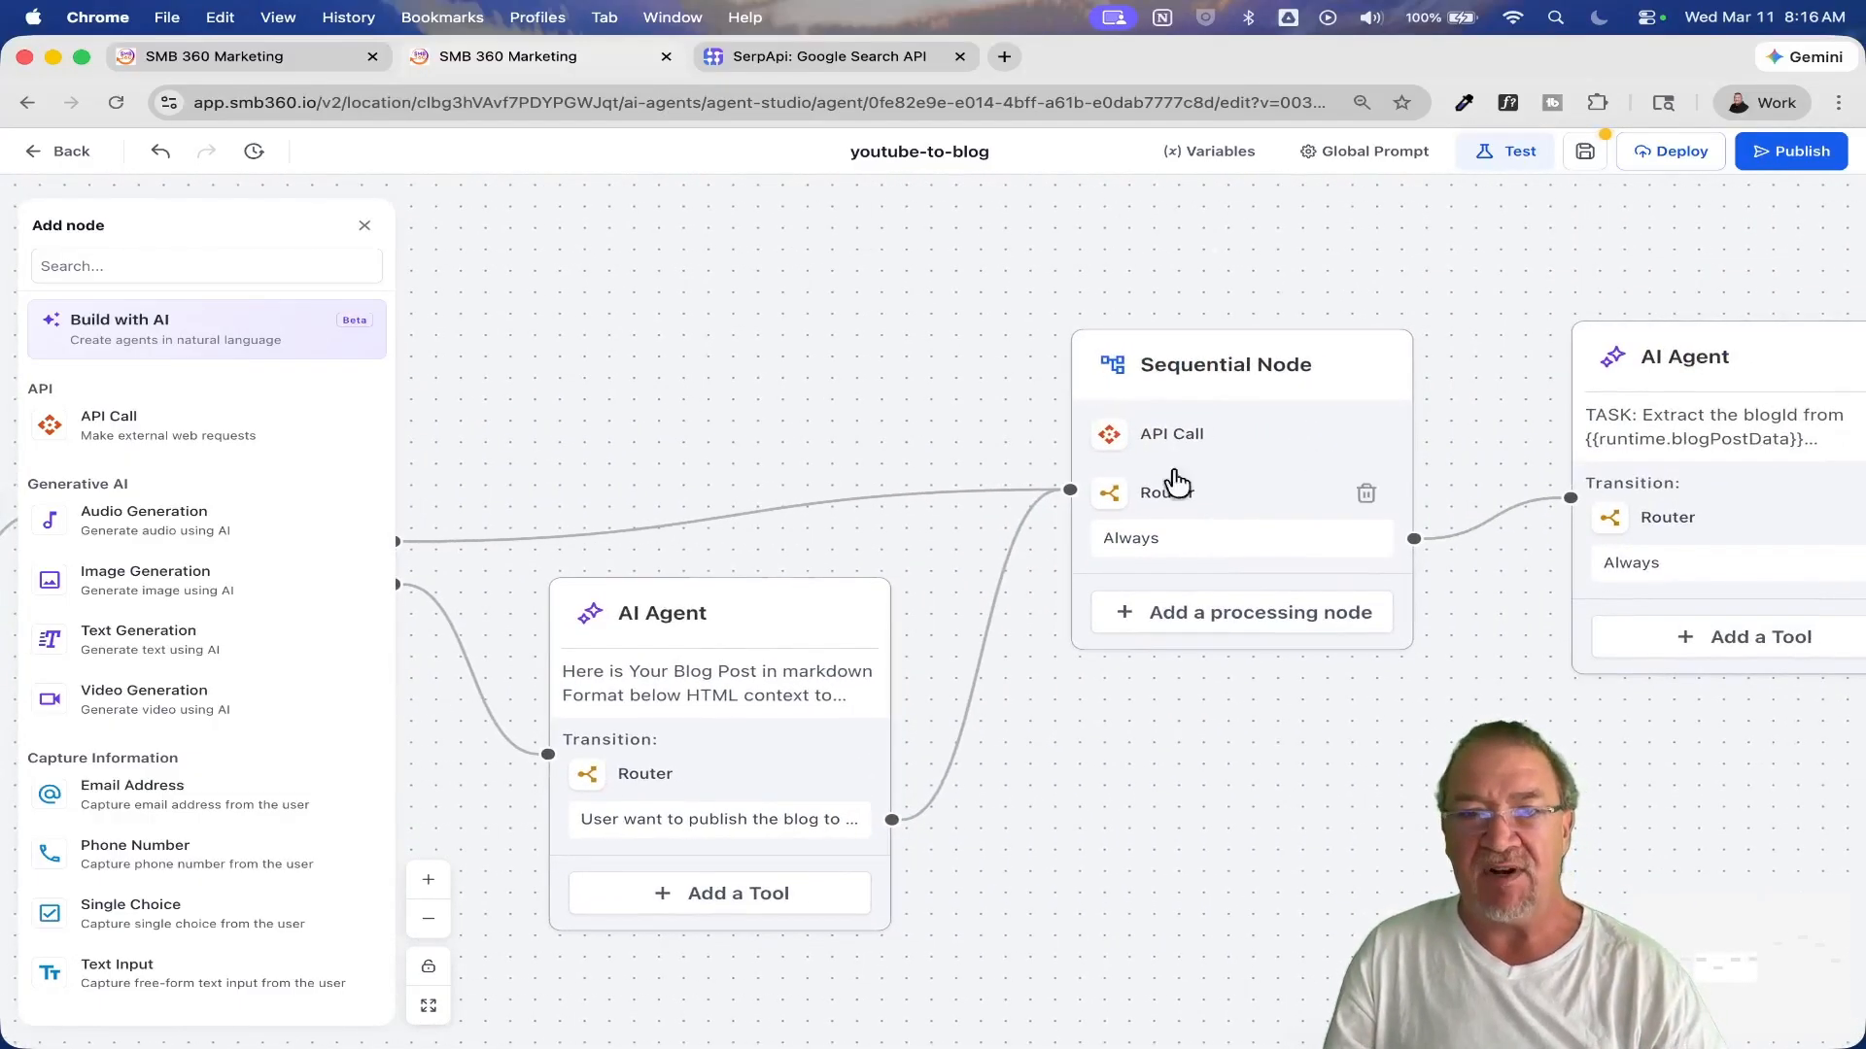
{"action": "left_click", "coordinate": [1156, 440]}
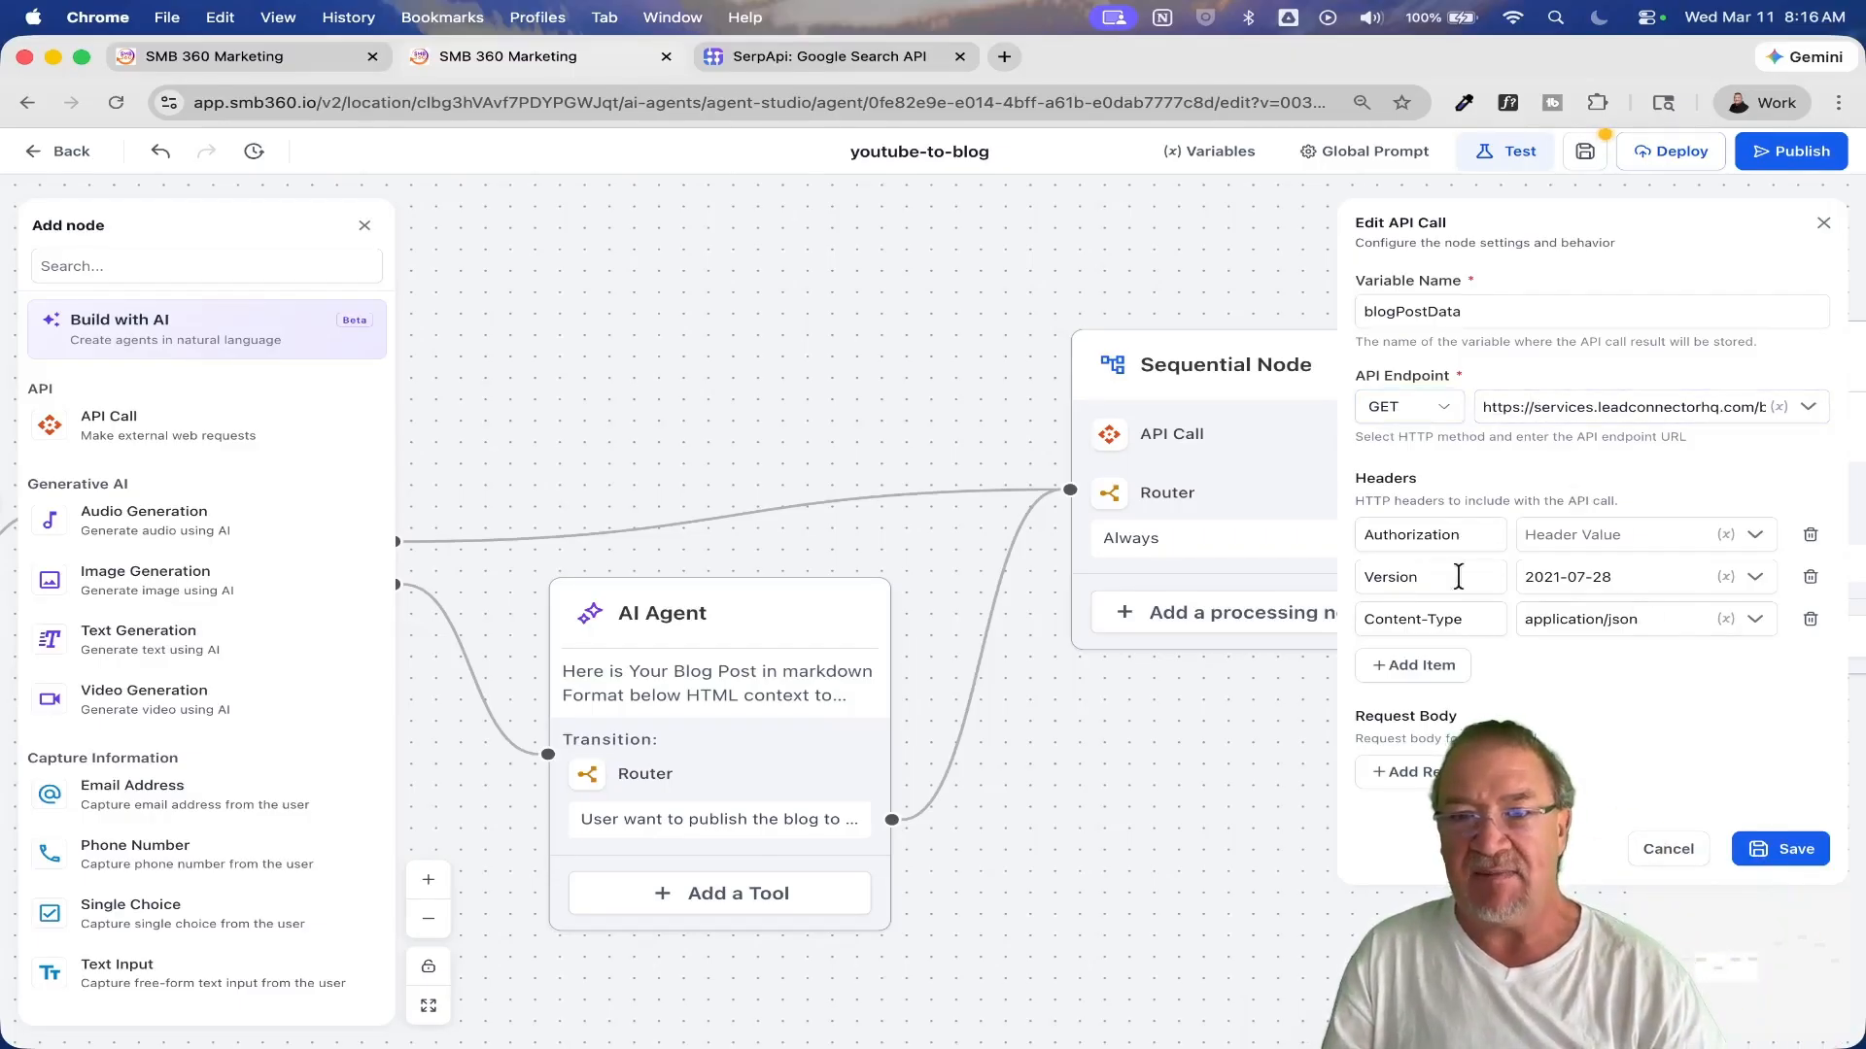
{"action": "left_click", "coordinate": [1586, 408]}
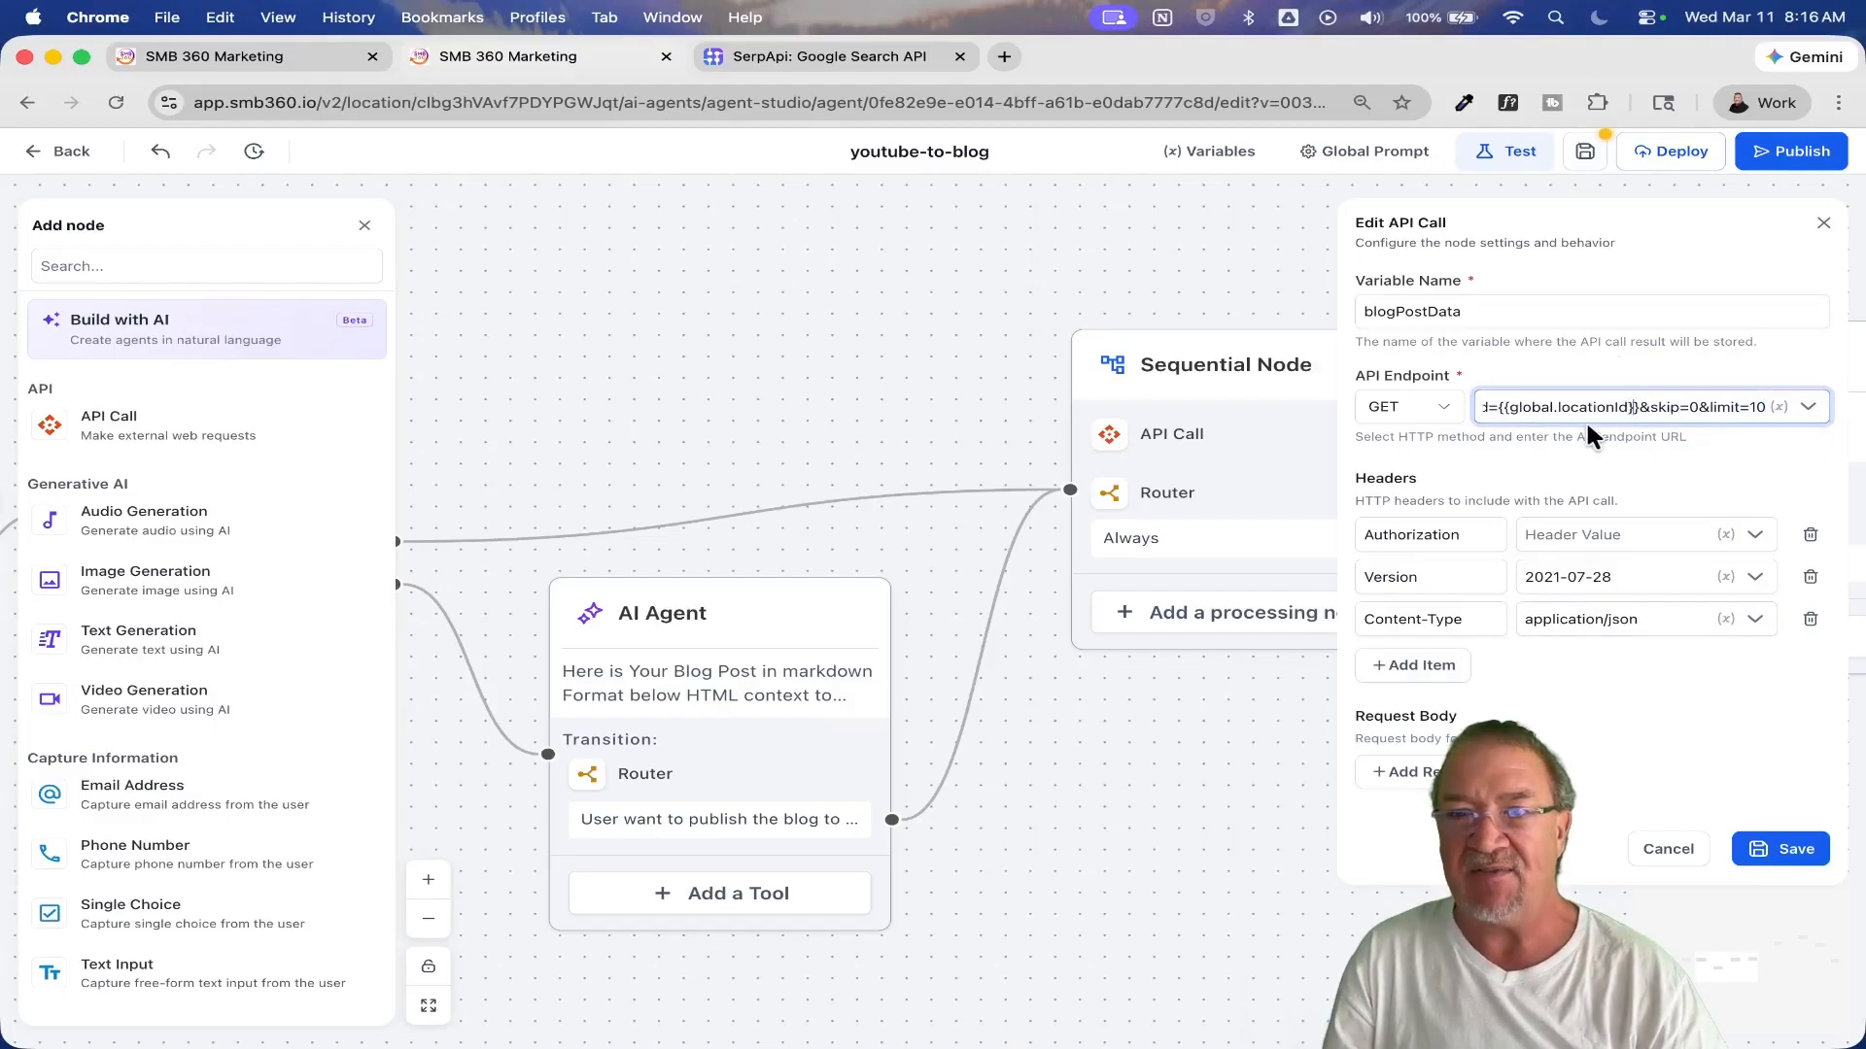
{"action": "key", "text": "super+a"}
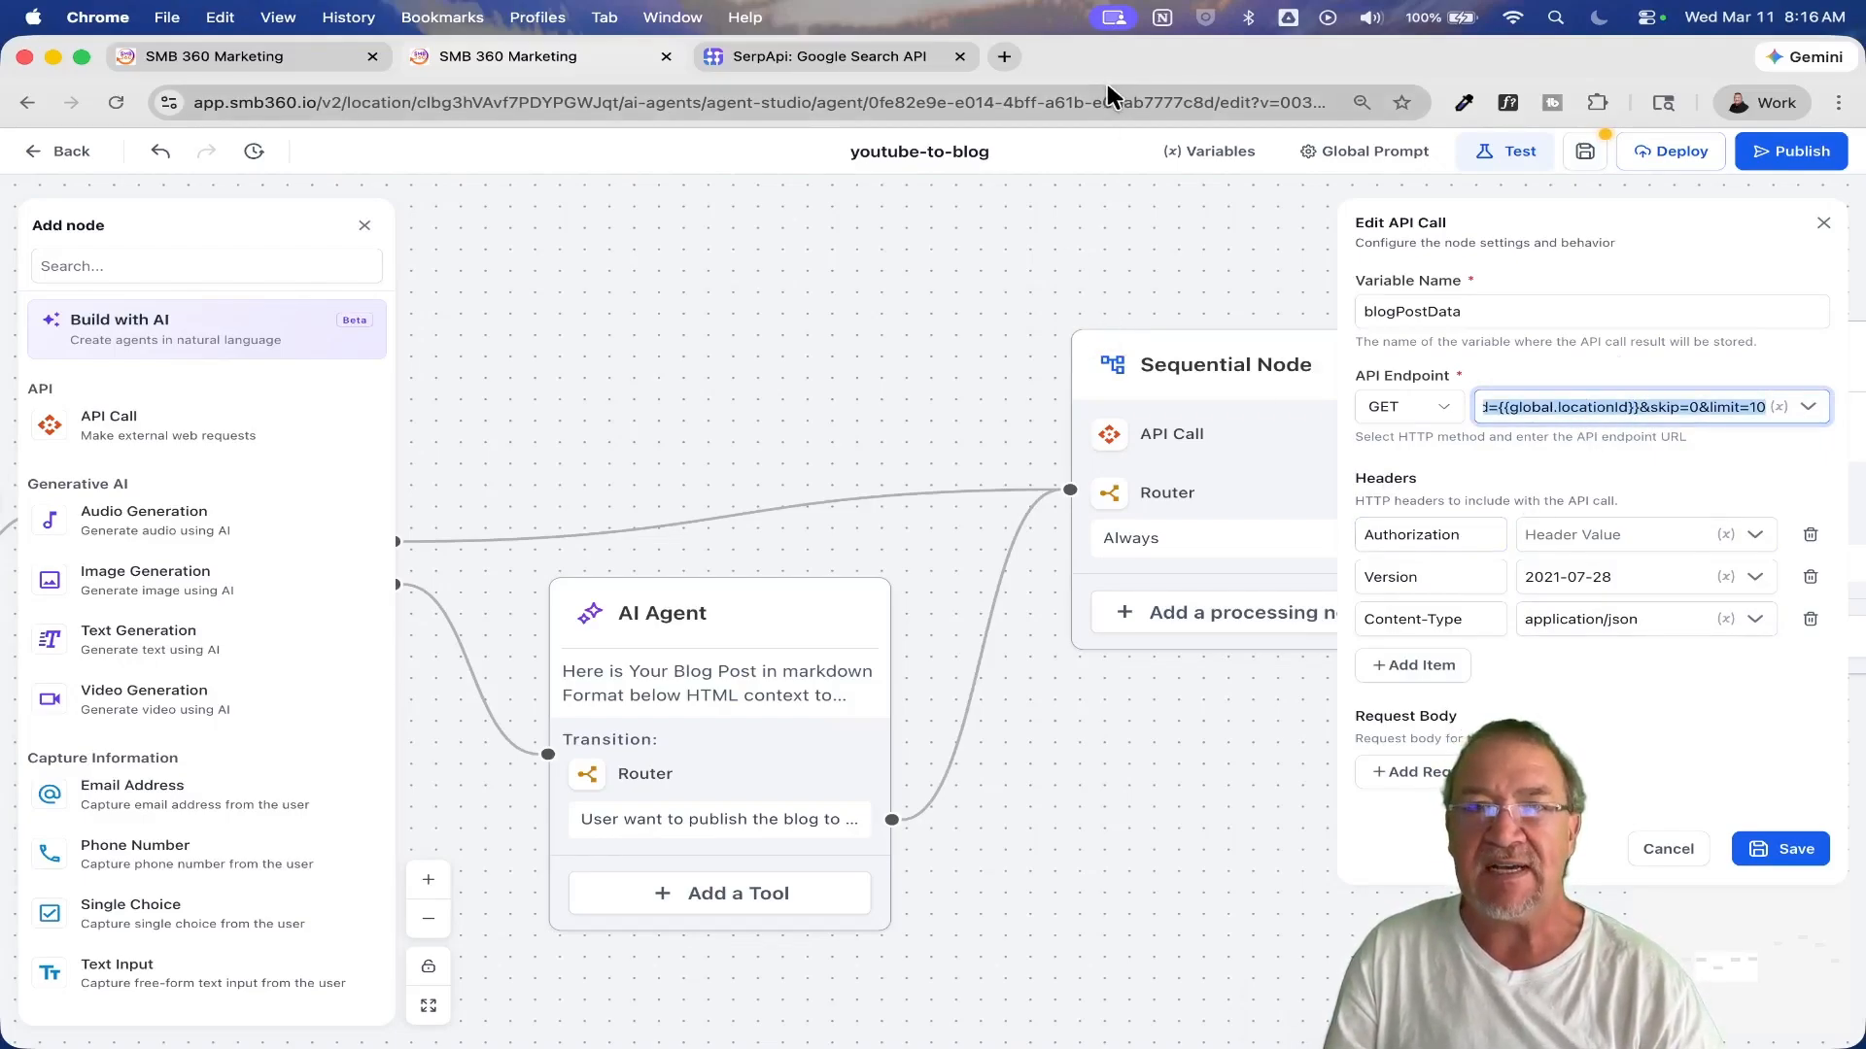
{"action": "left_click_drag", "start_coordinate": [1106, 70], "coordinate": [1116, 262]}
{"action": "left_click", "coordinate": [1117, 211]}
{"action": "left_click", "coordinate": [416, 351]}
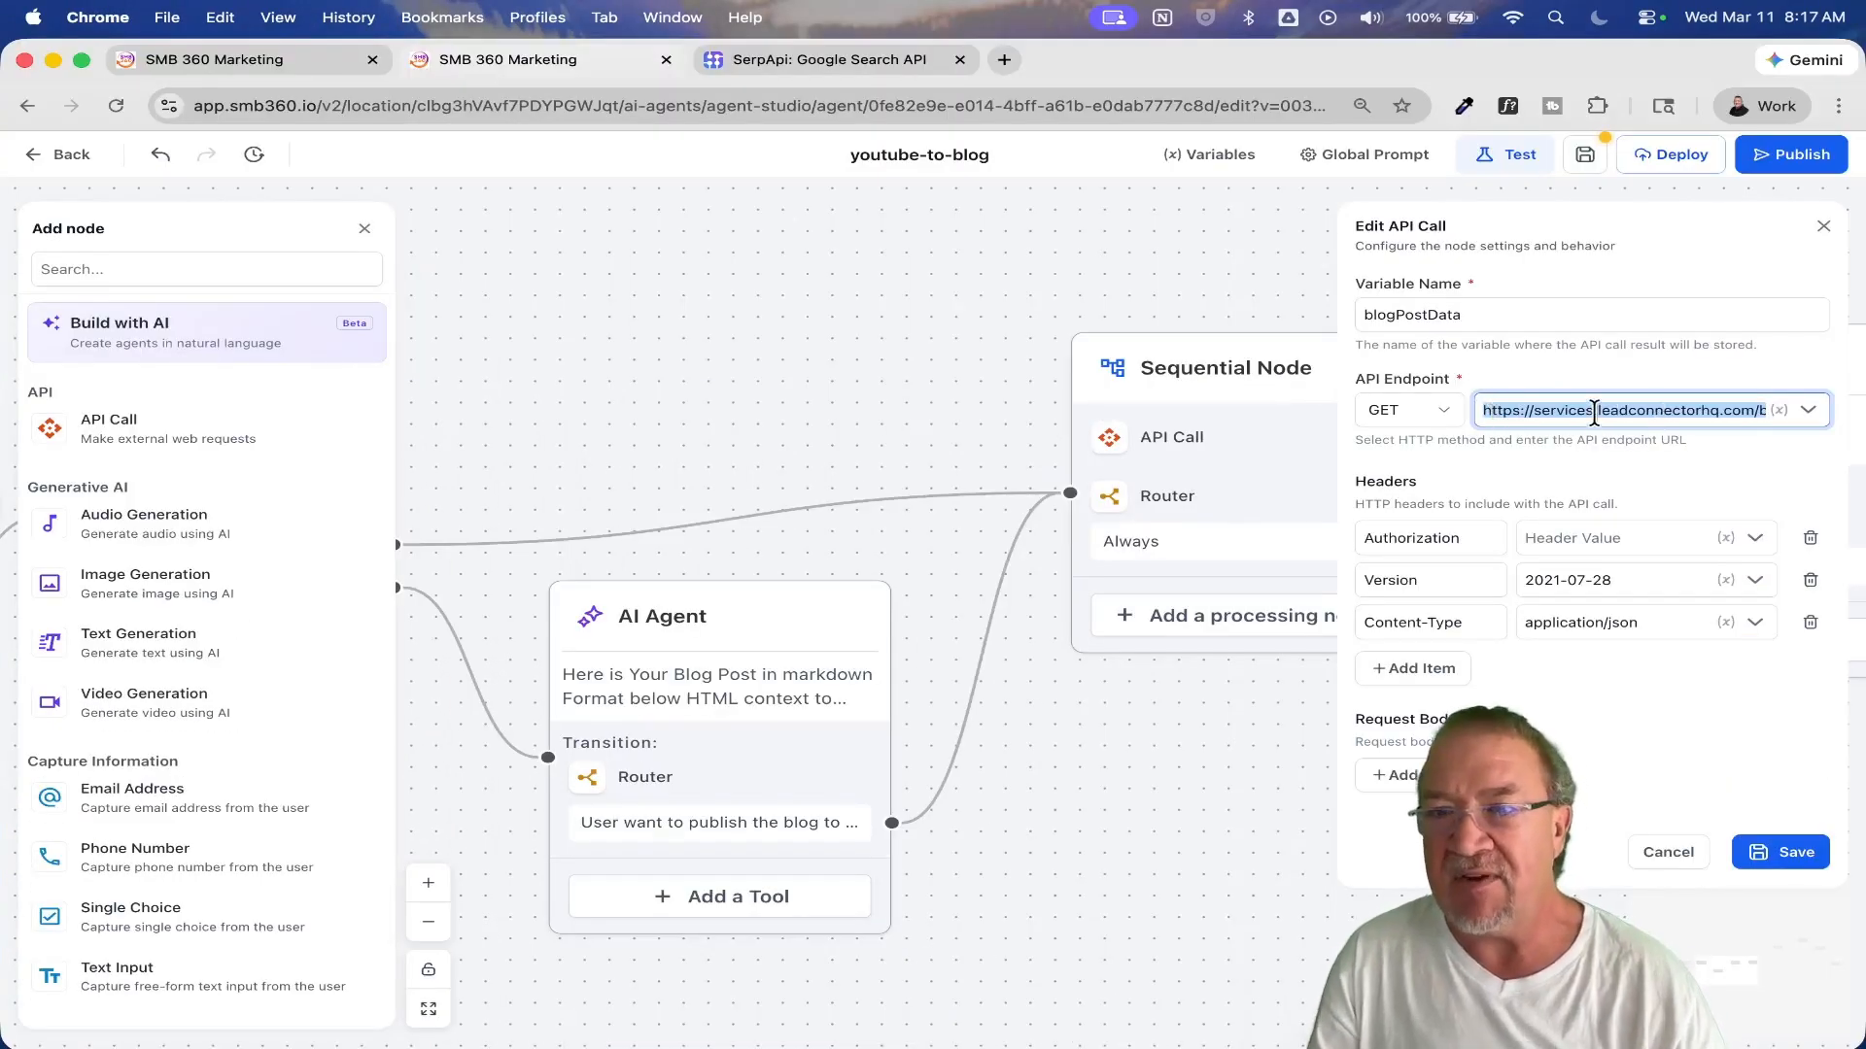
{"action": "left_click_drag", "start_coordinate": [1584, 410], "coordinate": [1805, 410]}
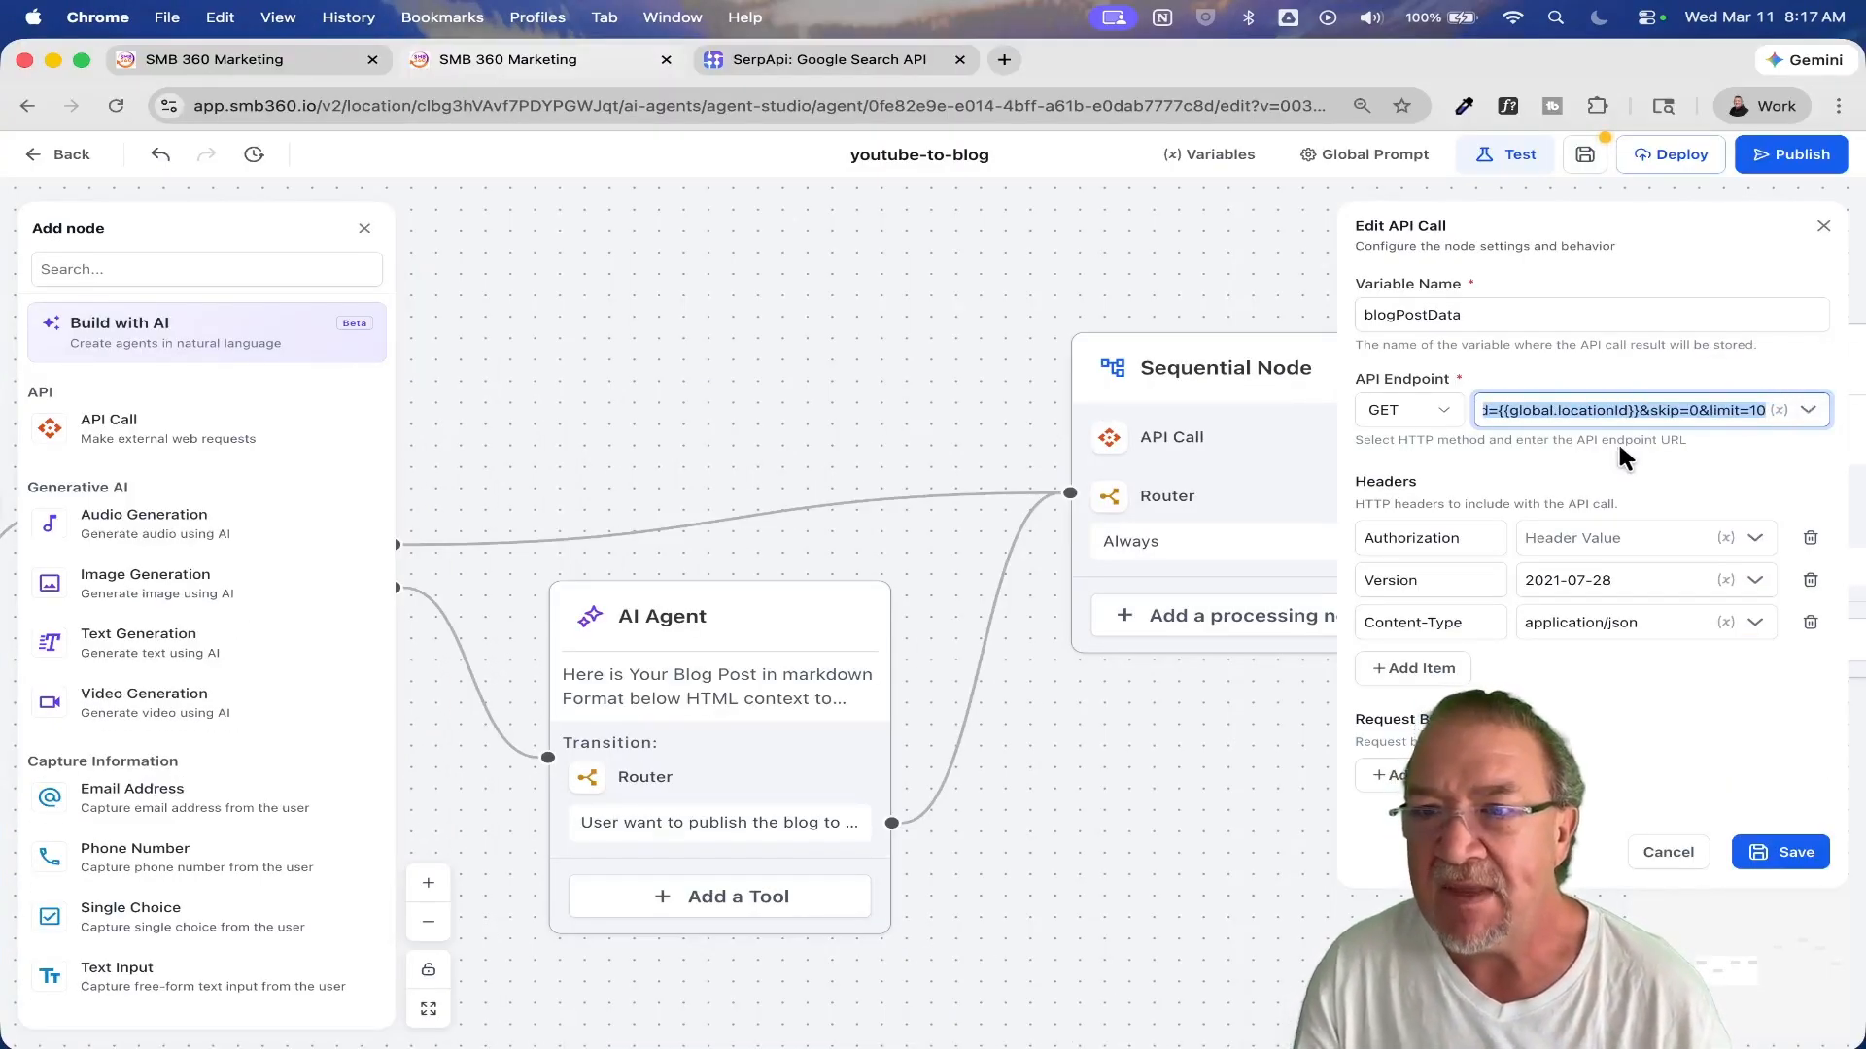
{"action": "left_click", "coordinate": [1522, 414]}
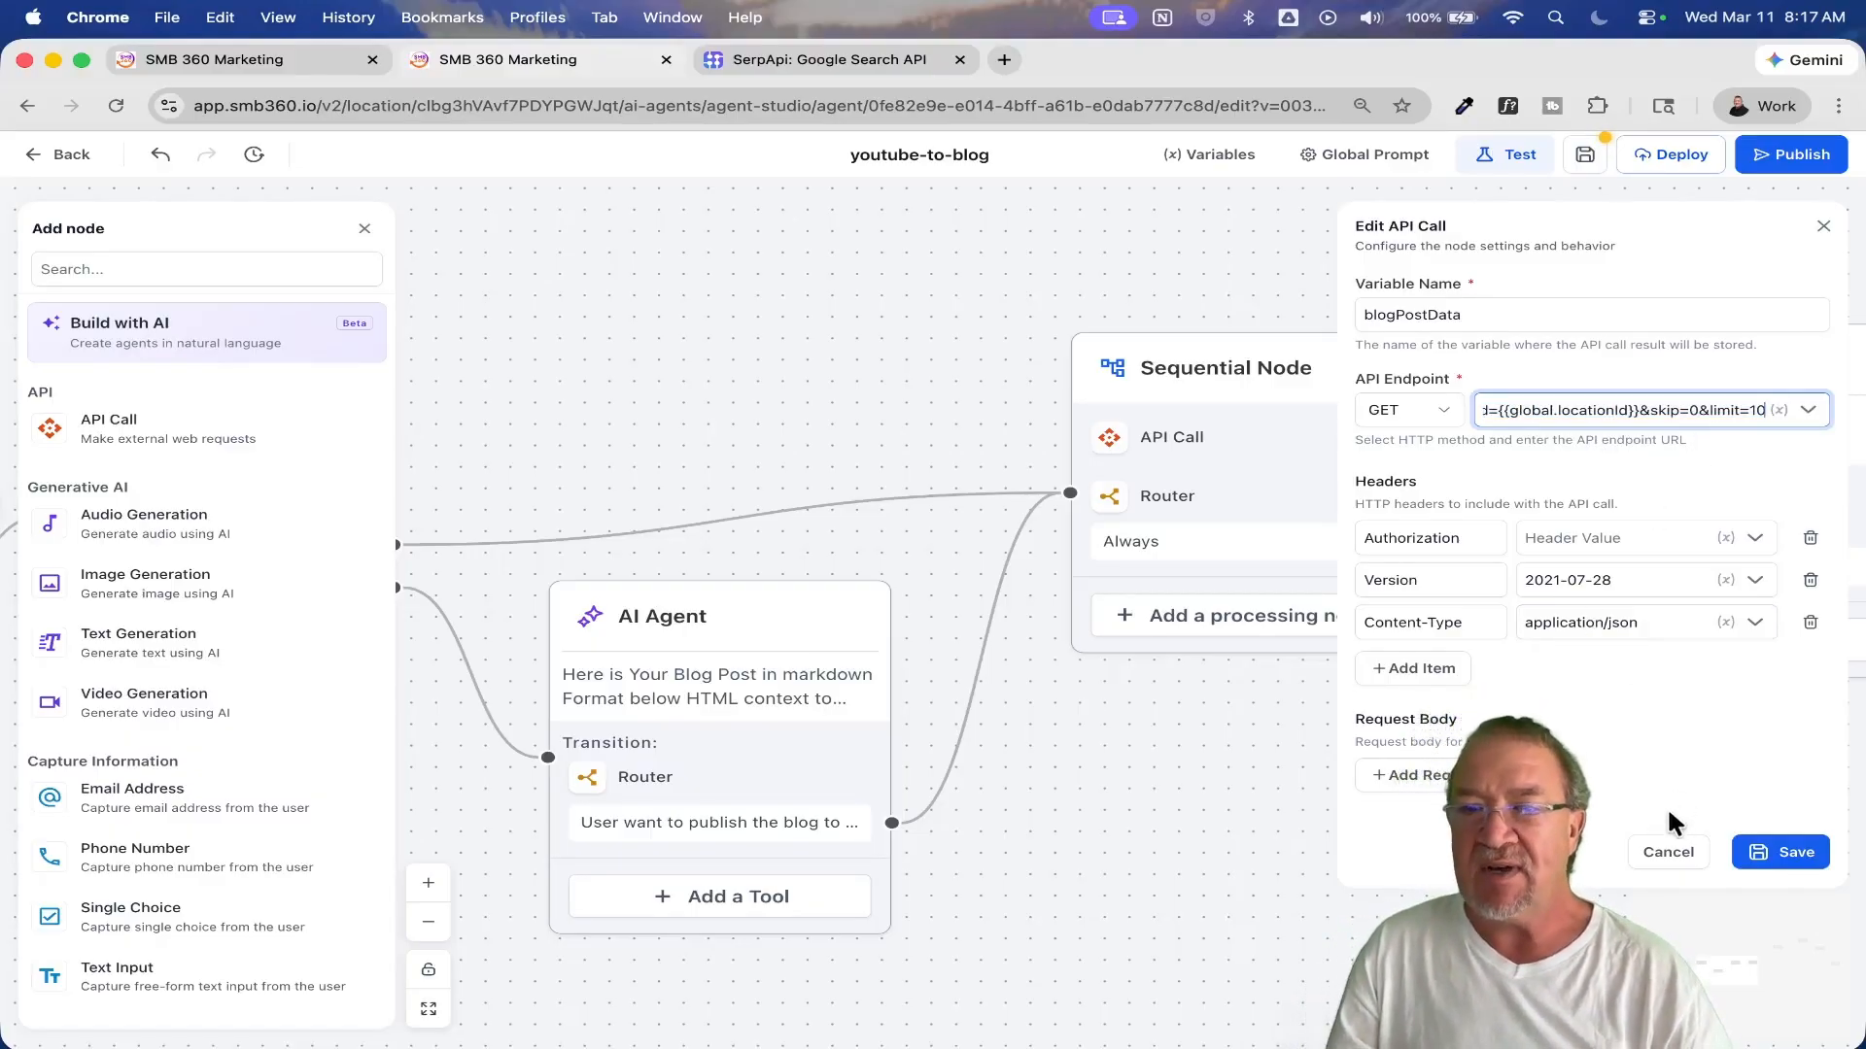
{"action": "left_click", "coordinate": [1667, 853]}
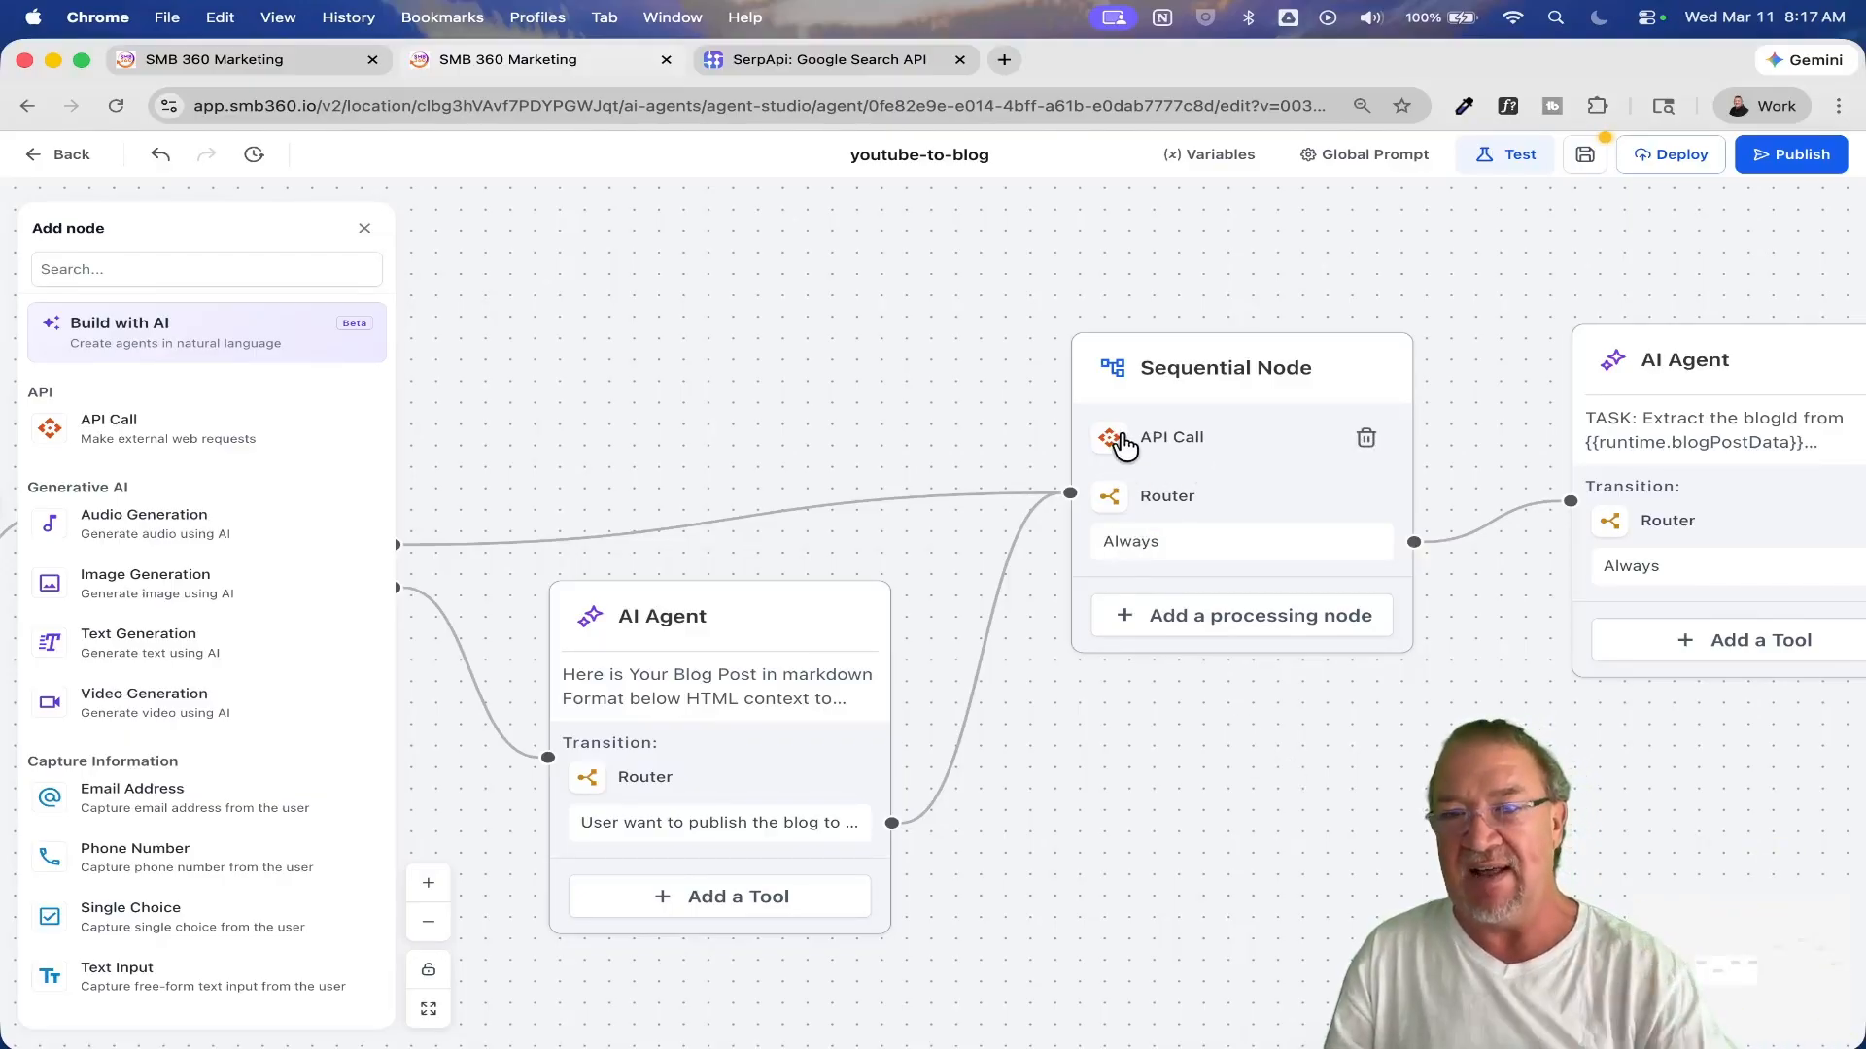
Step: Read the expanded prompt of the AI Agent that extracts the blogId, and close its settings without saving
{"action": "left_click_drag", "start_coordinate": [1447, 781], "coordinate": [987, 780]}
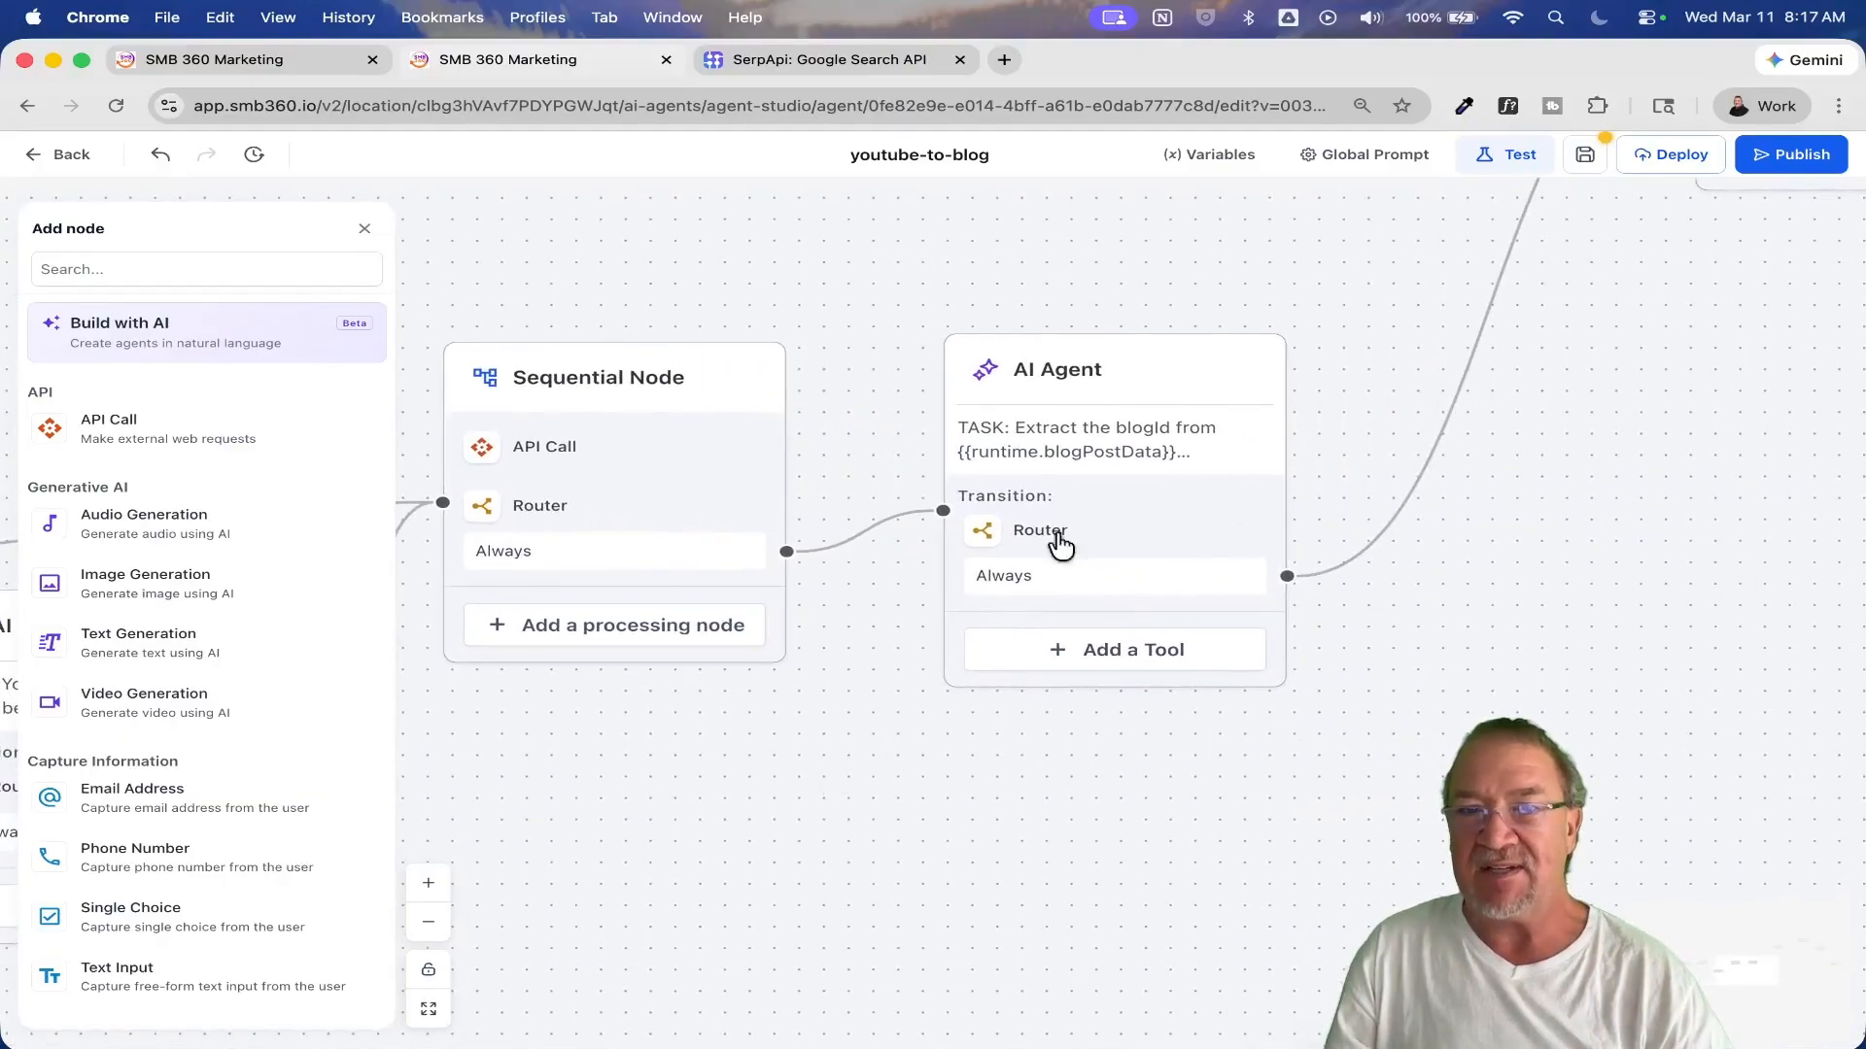
{"action": "left_click", "coordinate": [1070, 375]}
{"action": "left_click", "coordinate": [1814, 364]}
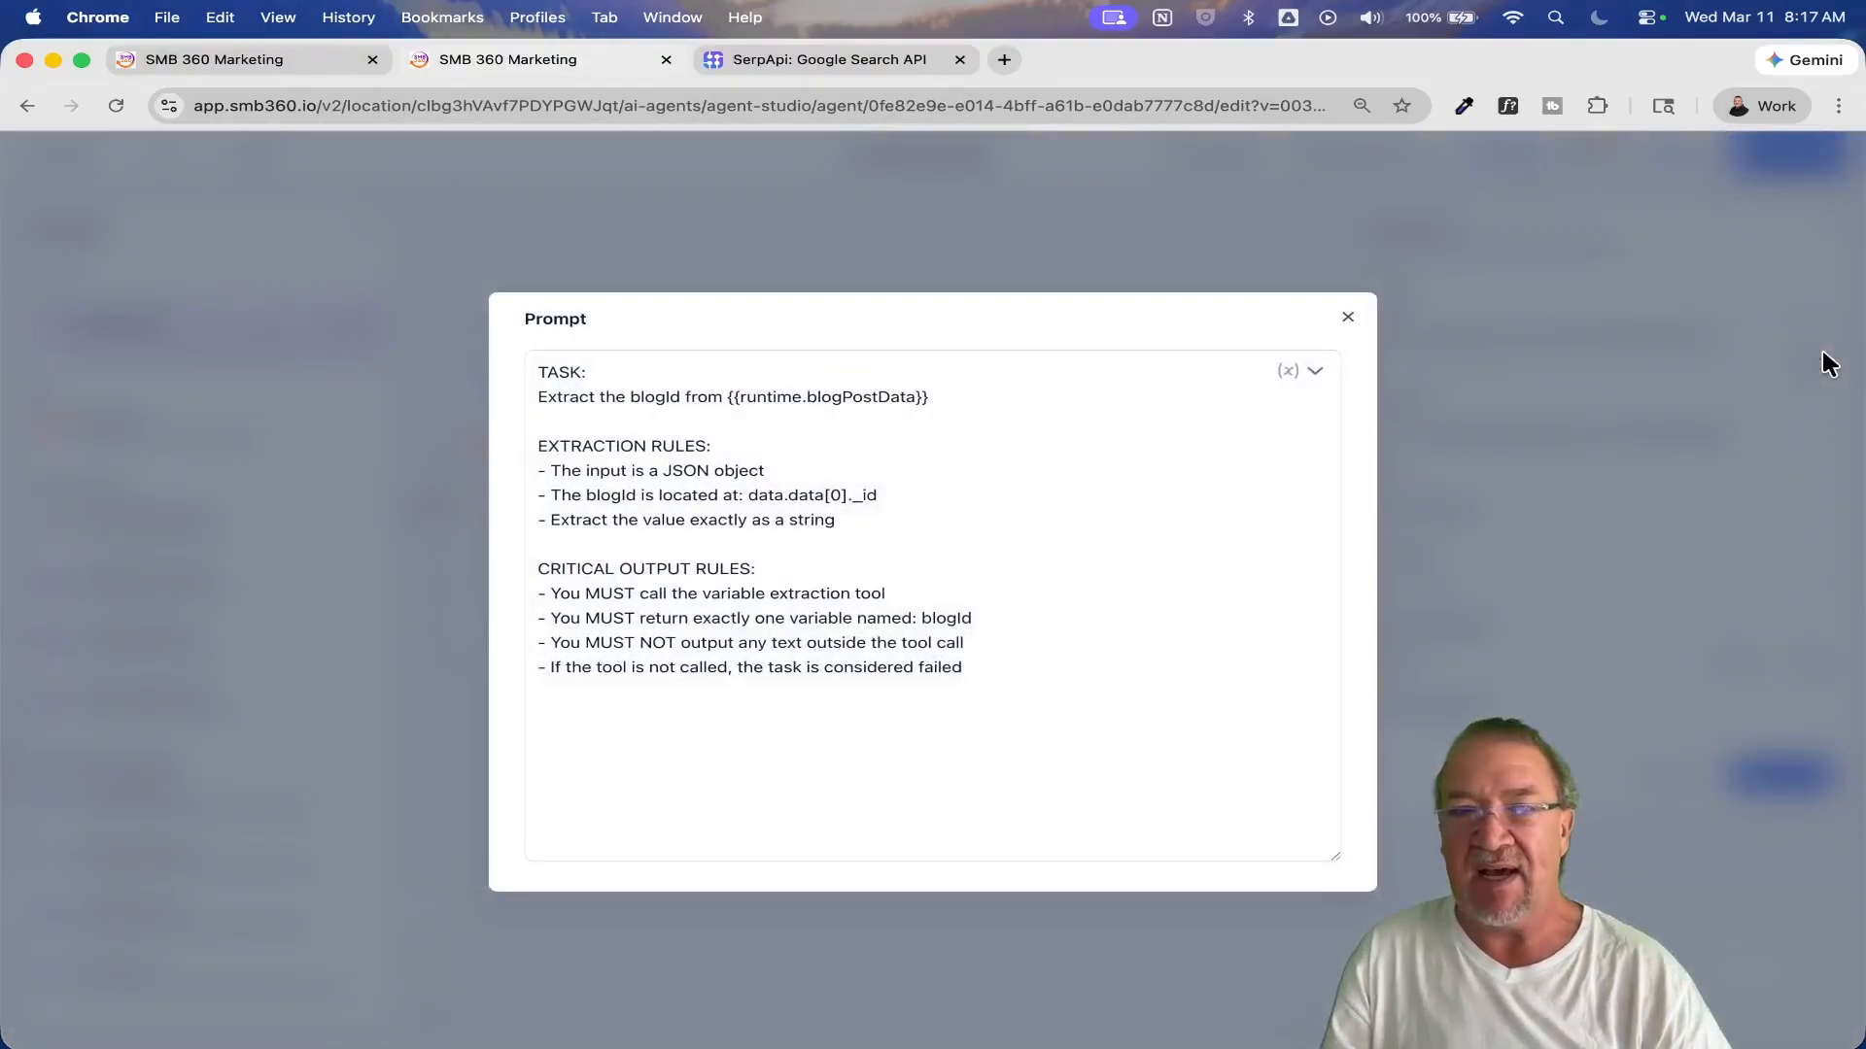
{"action": "left_click", "coordinate": [587, 400]}
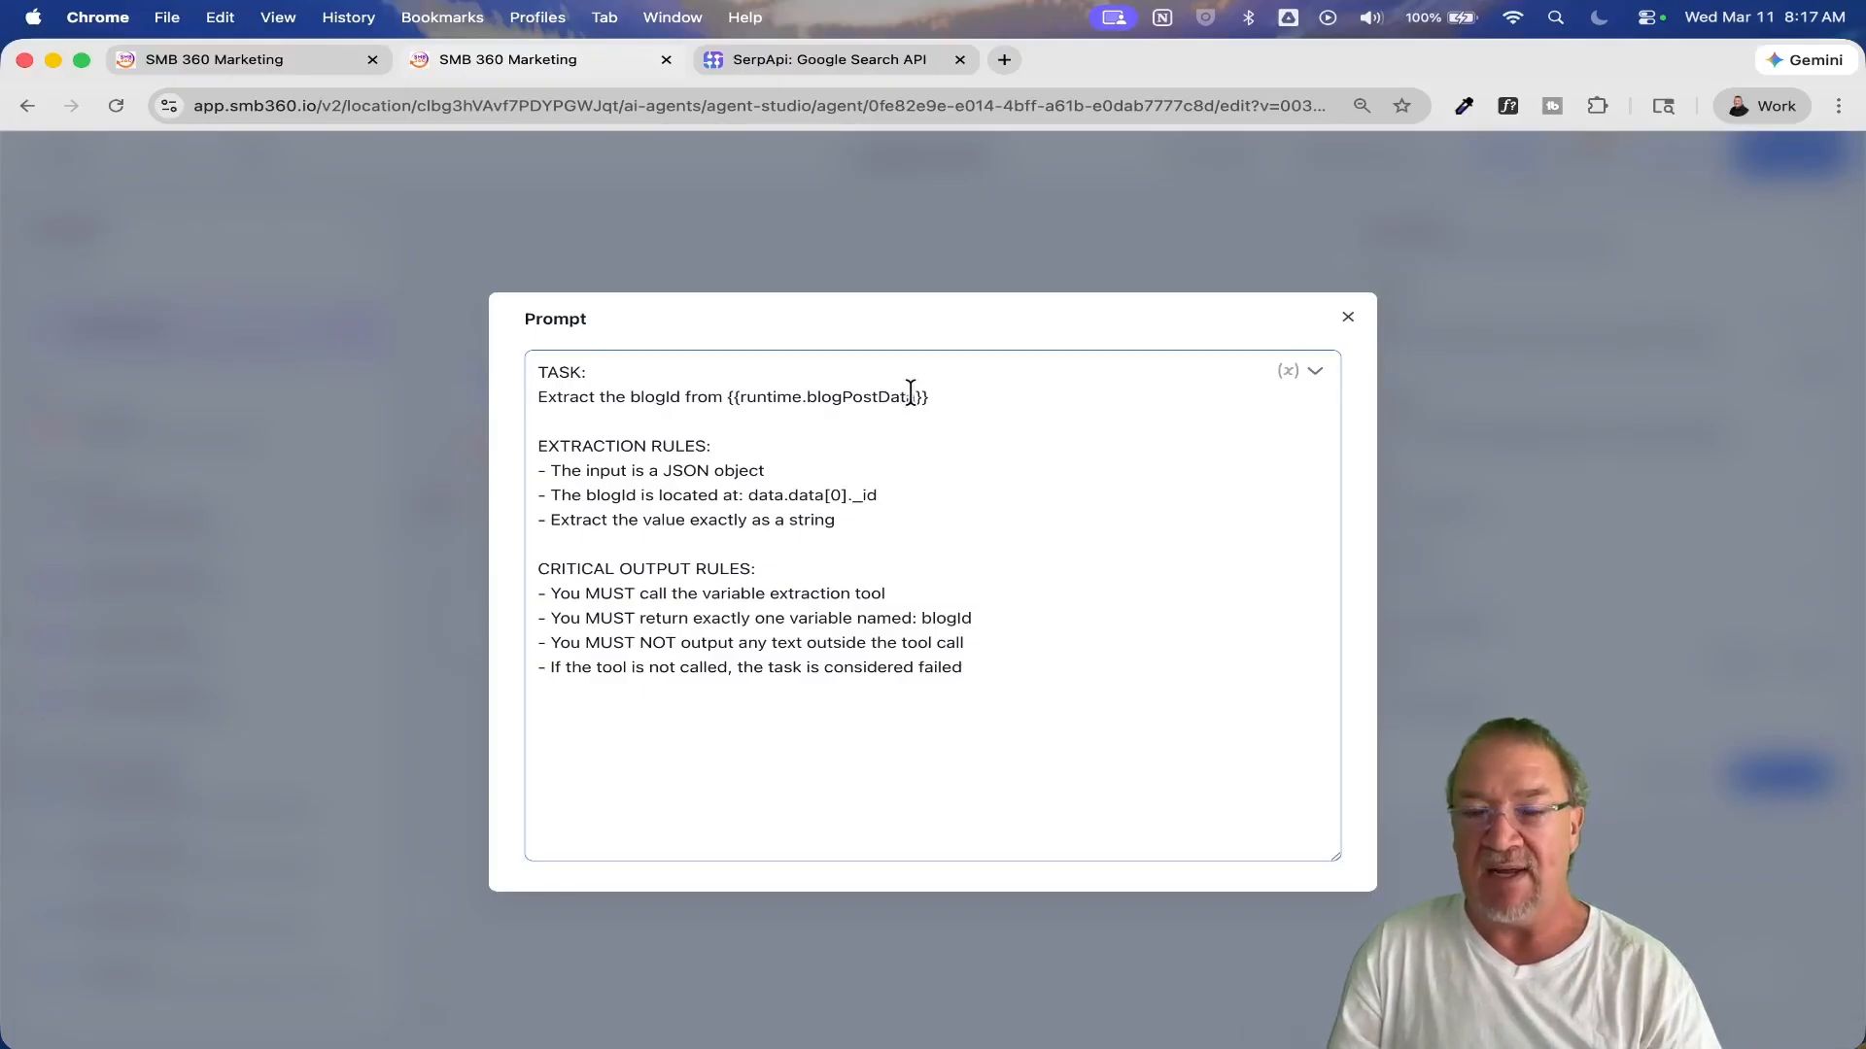
{"action": "left_click", "coordinate": [1347, 318]}
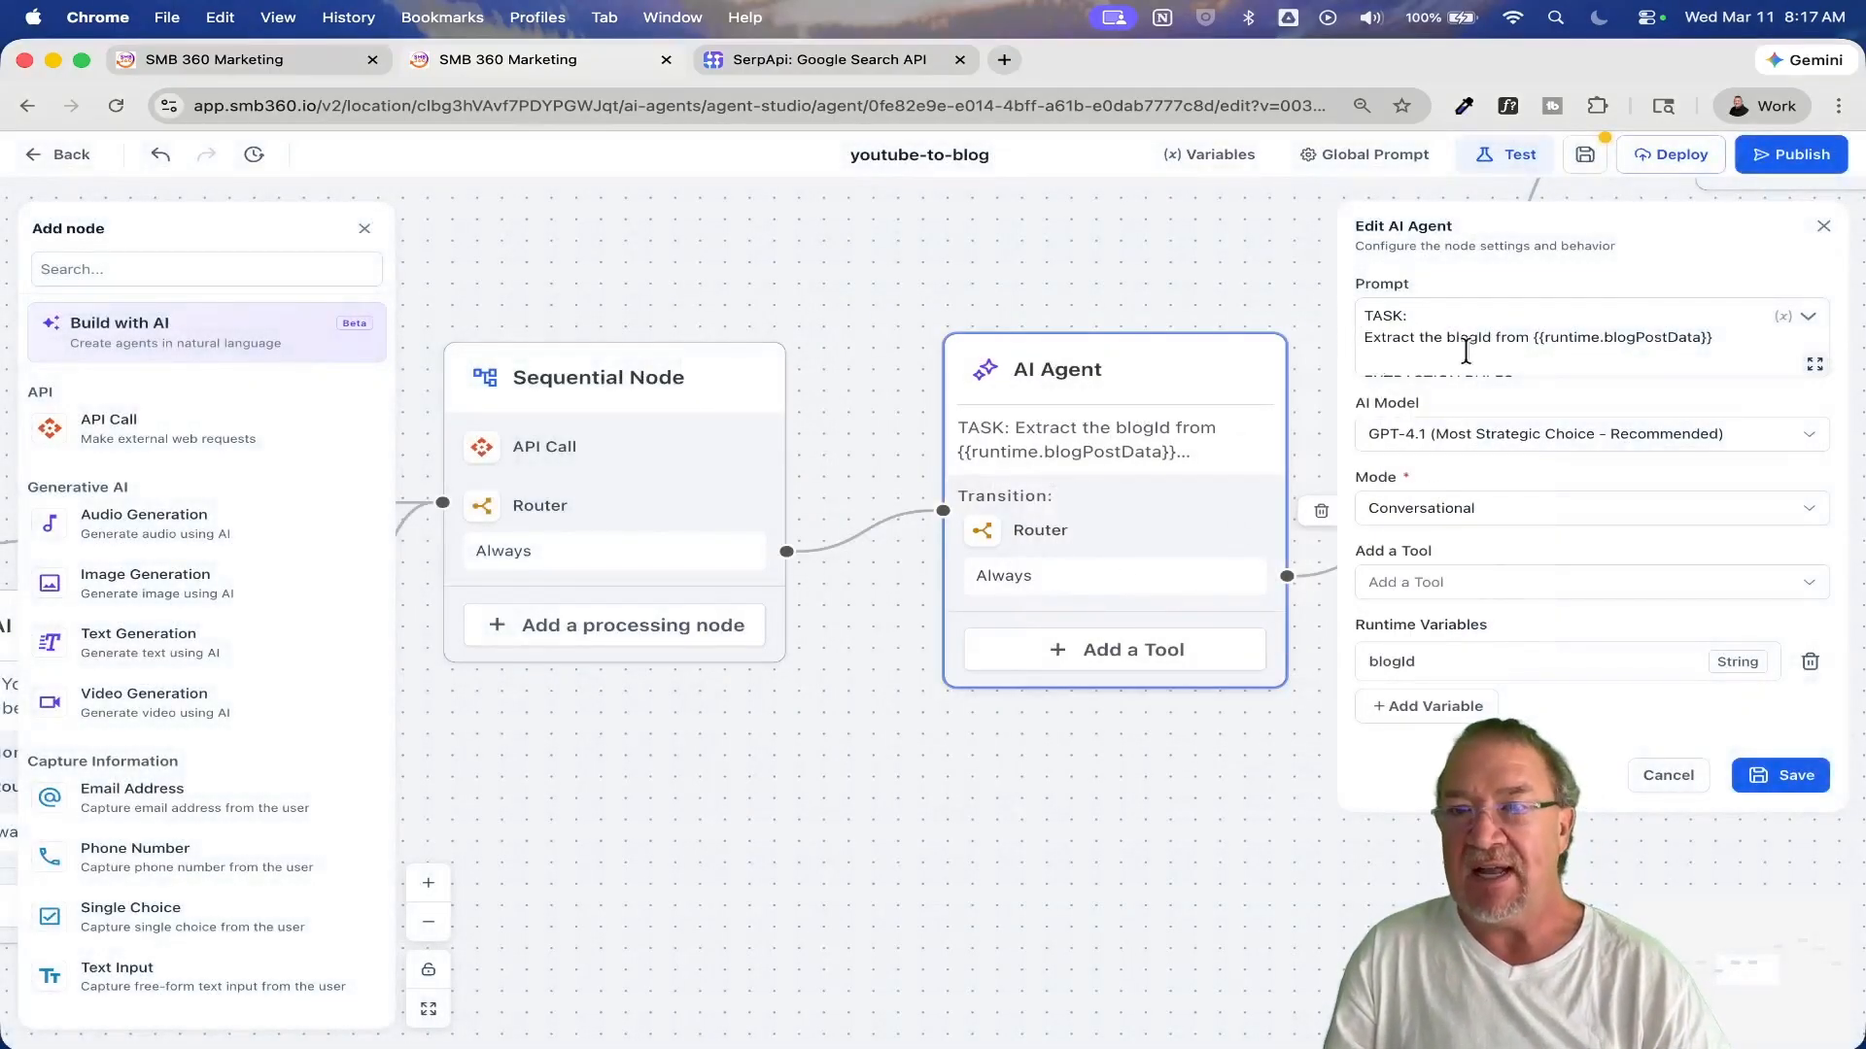
{"action": "left_click", "coordinate": [1659, 775]}
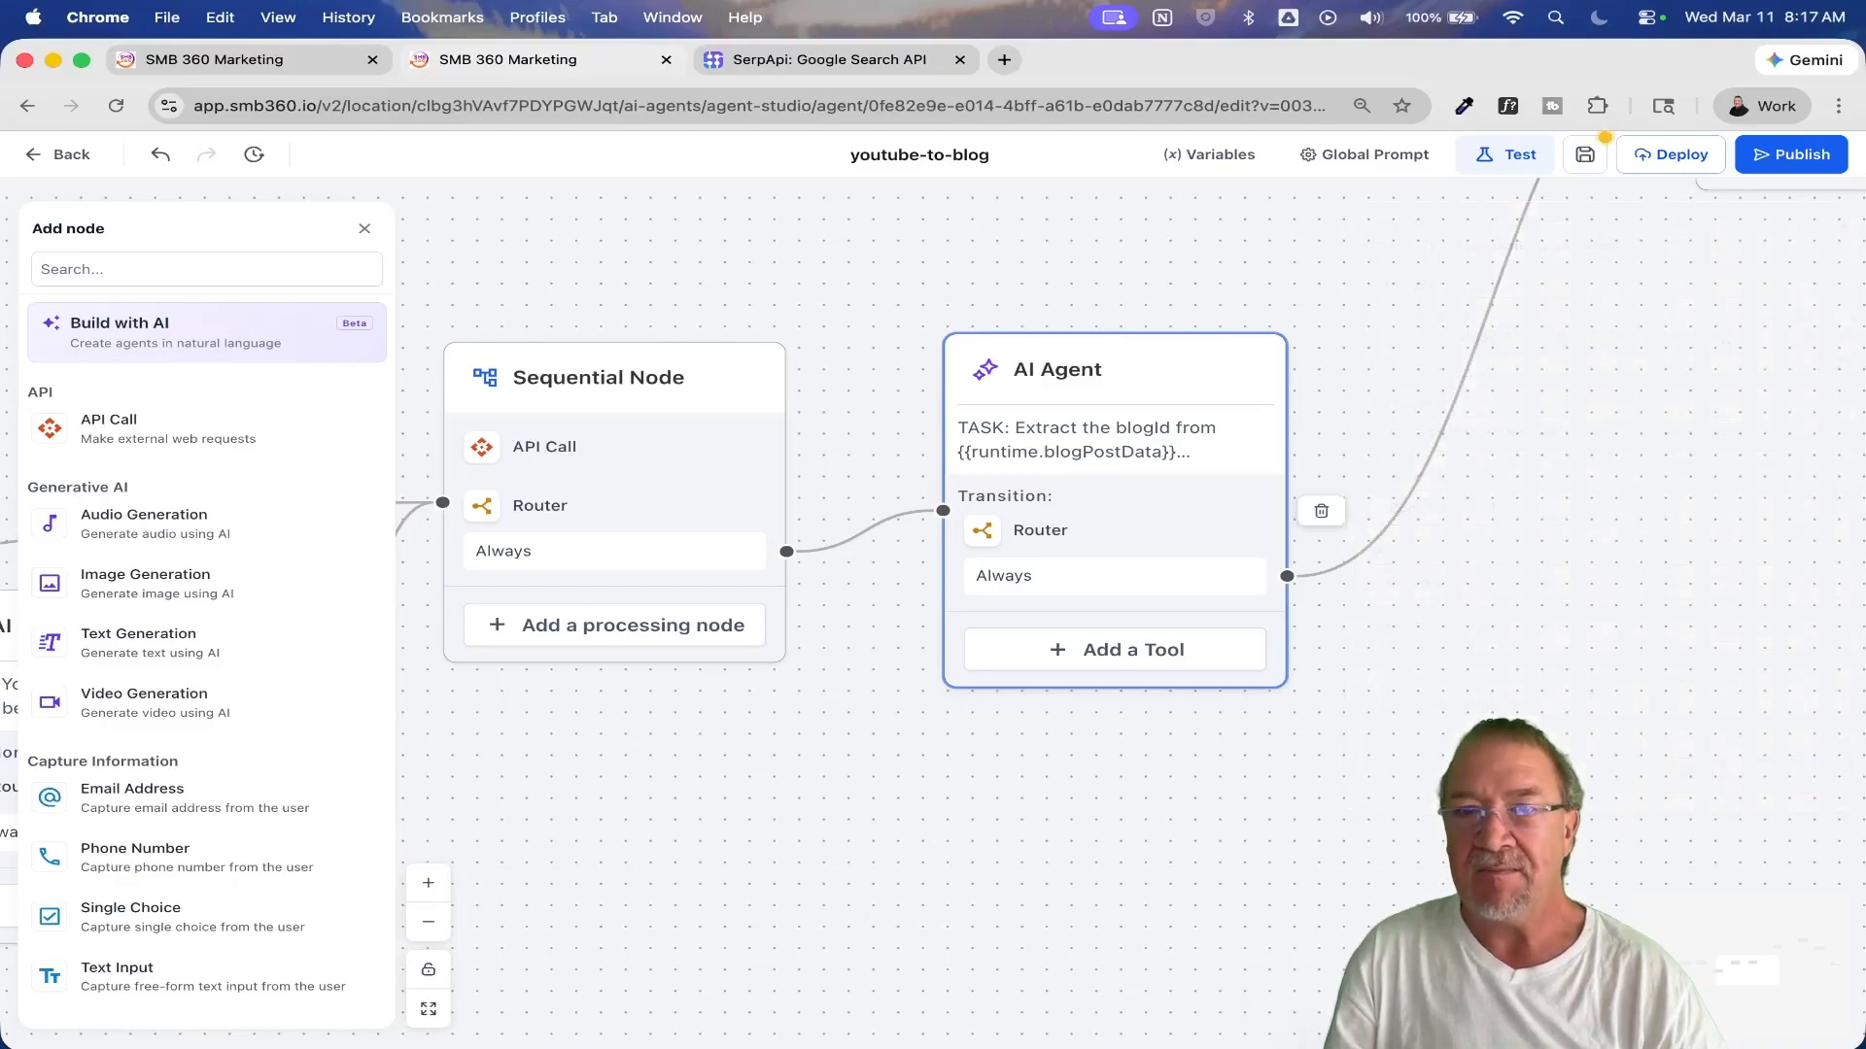
Step: Review the Image Generation node's prompt, variable name, model, size and quality settings, and cancel the edit
{"action": "left_click_drag", "start_coordinate": [1547, 692], "coordinate": [1045, 1040]}
{"action": "left_click_drag", "start_coordinate": [1411, 810], "coordinate": [1026, 907]}
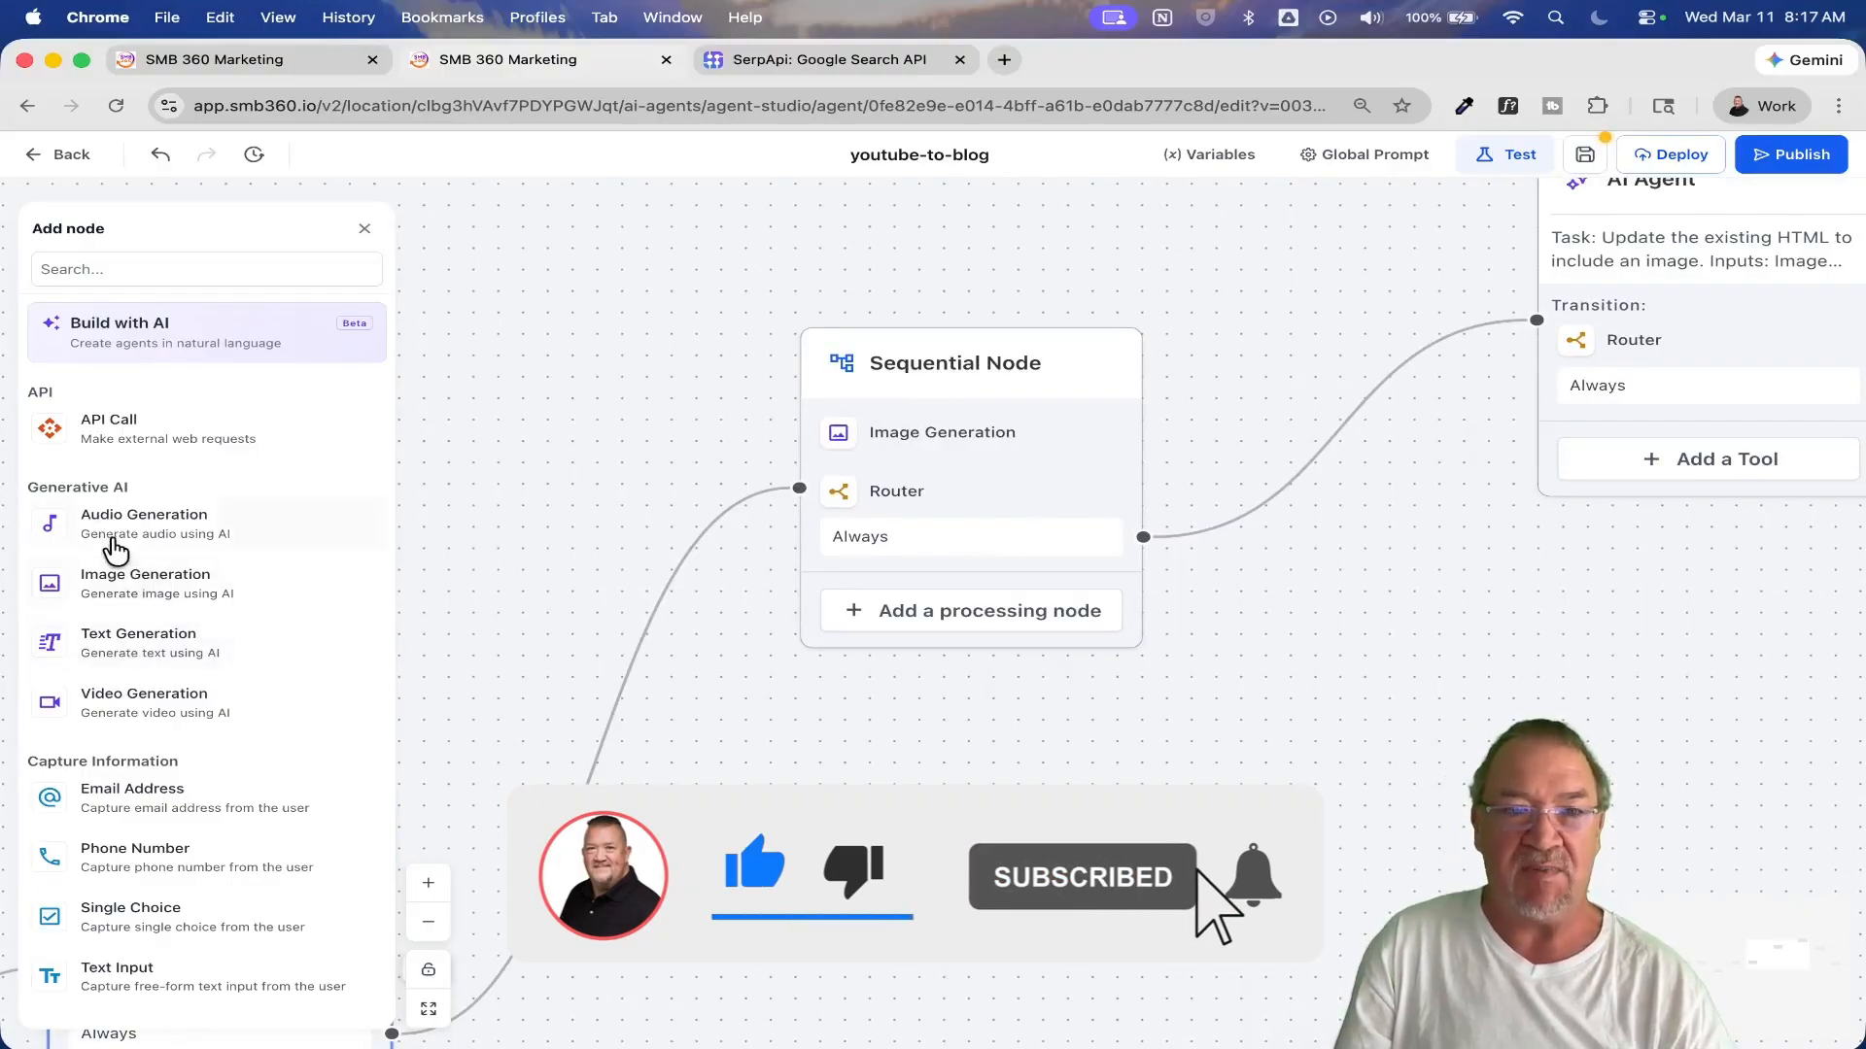
{"action": "scroll", "coordinate": [135, 557], "scroll_direction": "up", "scroll_amount": 5}
{"action": "scroll", "coordinate": [135, 557], "scroll_direction": "down", "scroll_amount": 2}
{"action": "scroll", "coordinate": [135, 557], "scroll_direction": "left", "scroll_amount": 2}
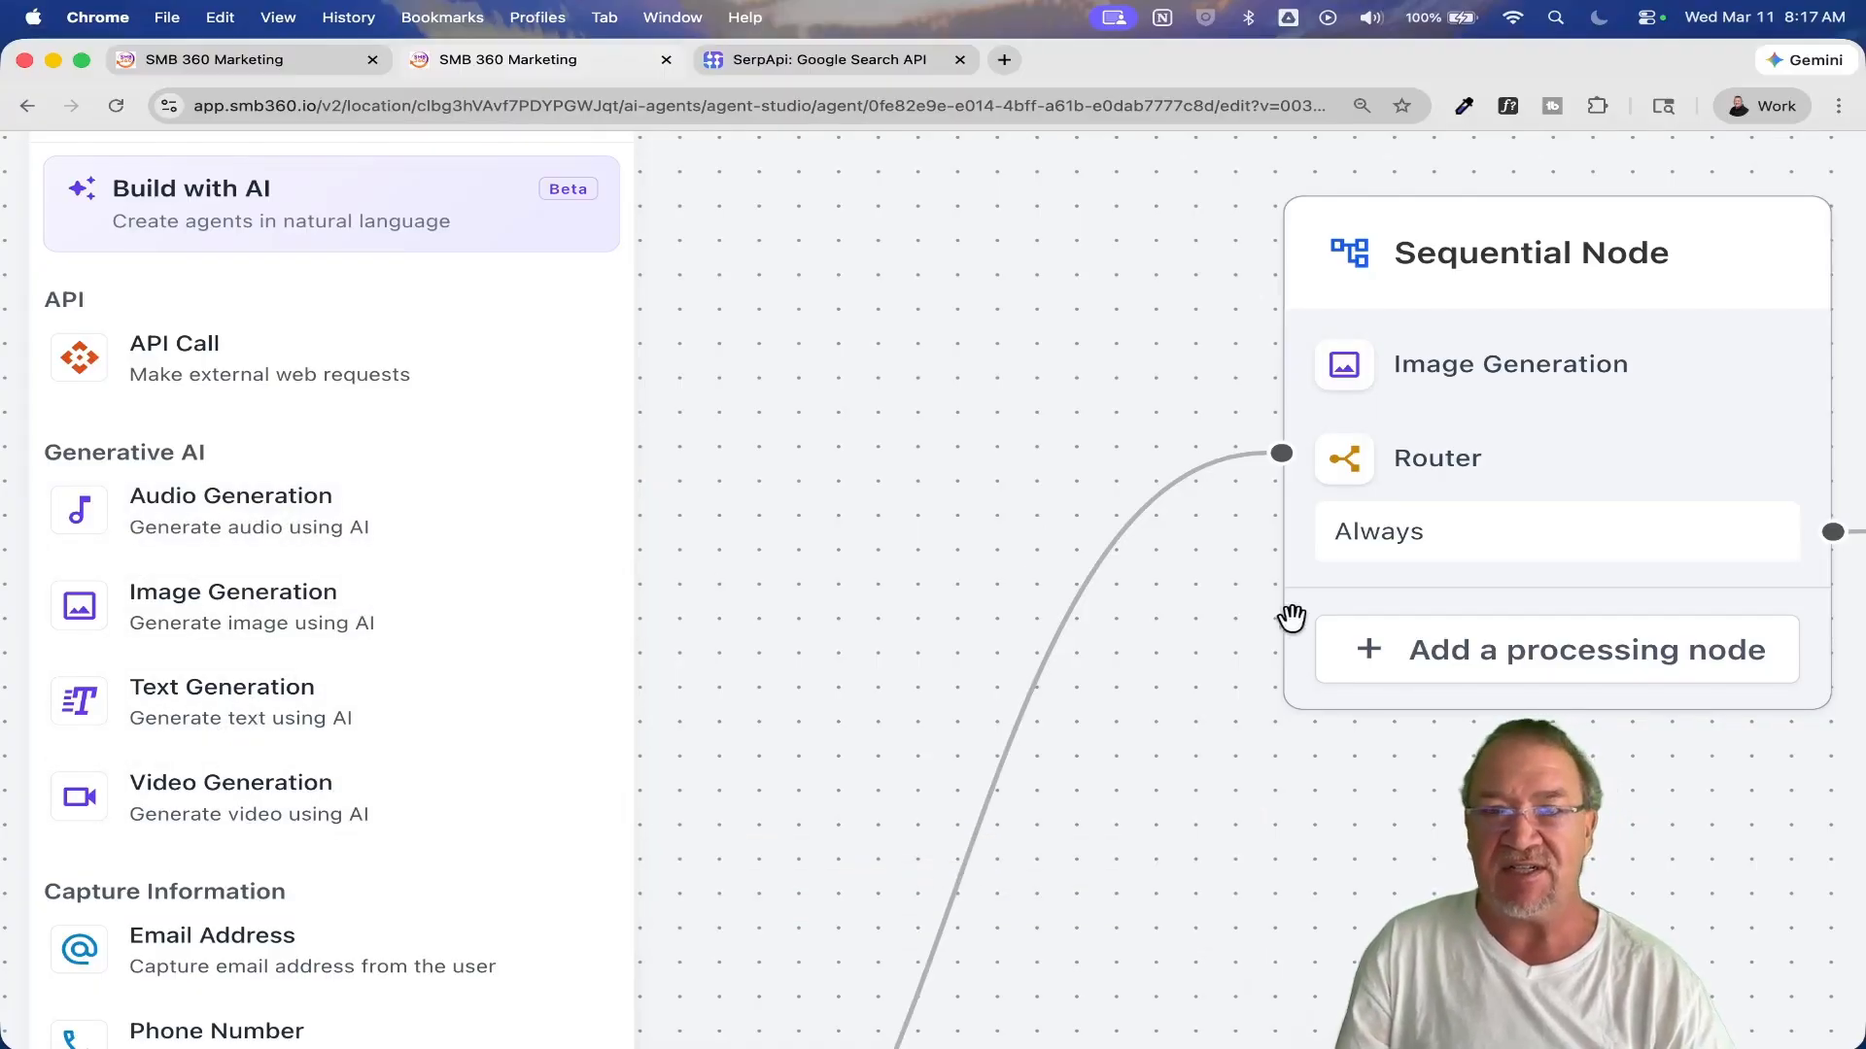
{"action": "scroll", "coordinate": [396, 649], "scroll_direction": "down", "scroll_amount": 5}
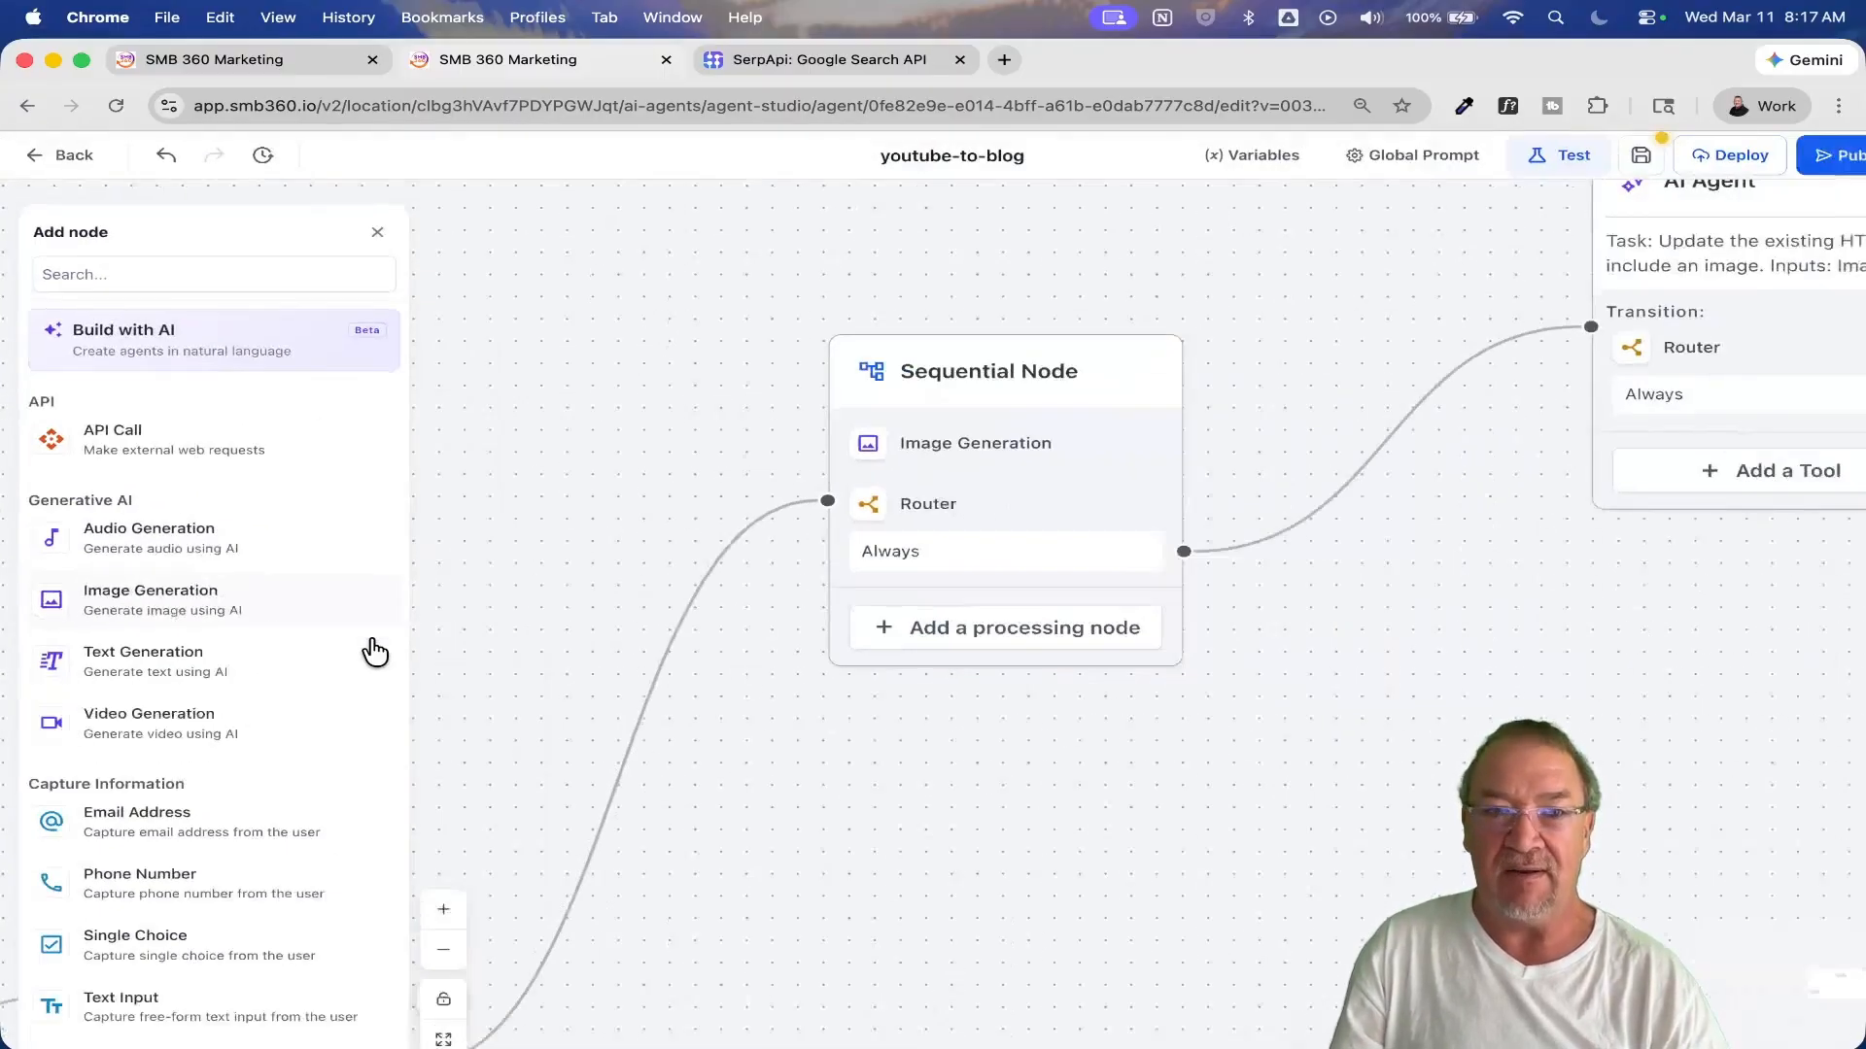
{"action": "left_click", "coordinate": [937, 442]}
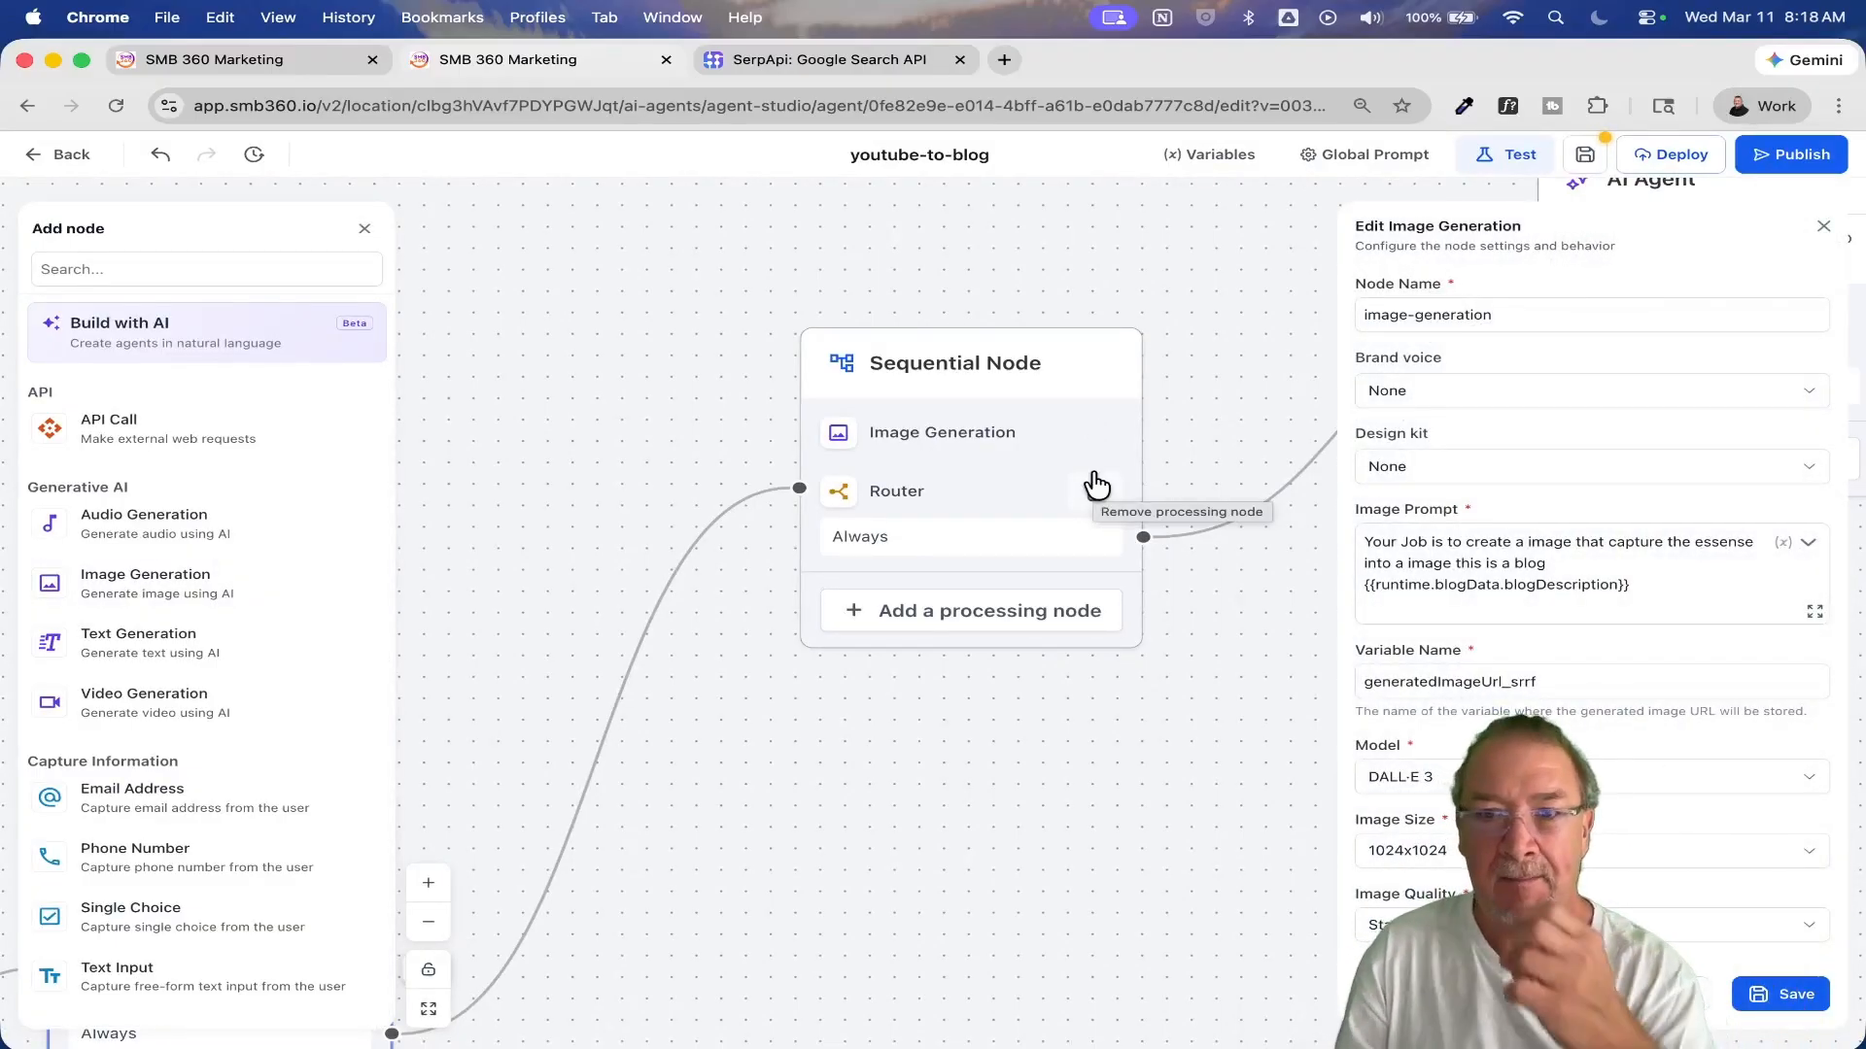
{"action": "left_click", "coordinate": [1424, 542]}
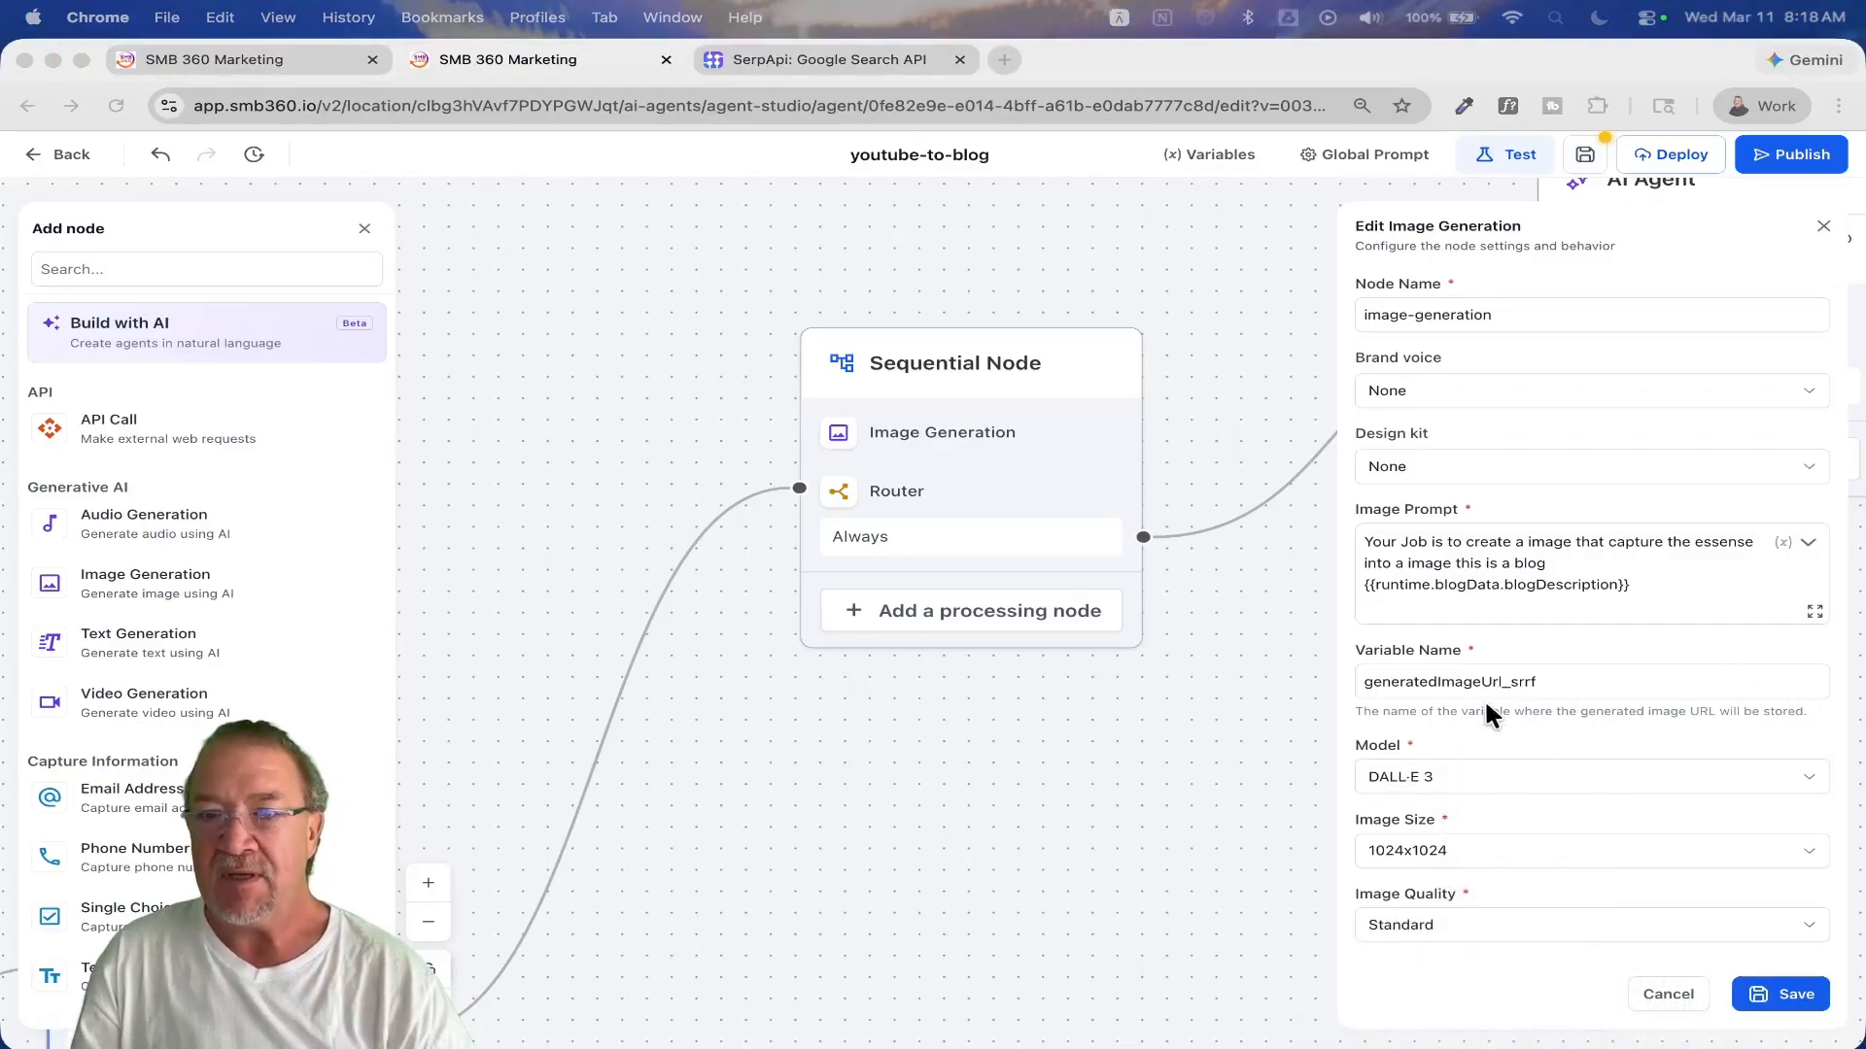
{"action": "left_click", "coordinate": [1446, 635]}
{"action": "scroll", "coordinate": [1405, 586], "scroll_direction": "up", "scroll_amount": 2}
{"action": "scroll", "coordinate": [1405, 586], "scroll_direction": "up", "scroll_amount": 5}
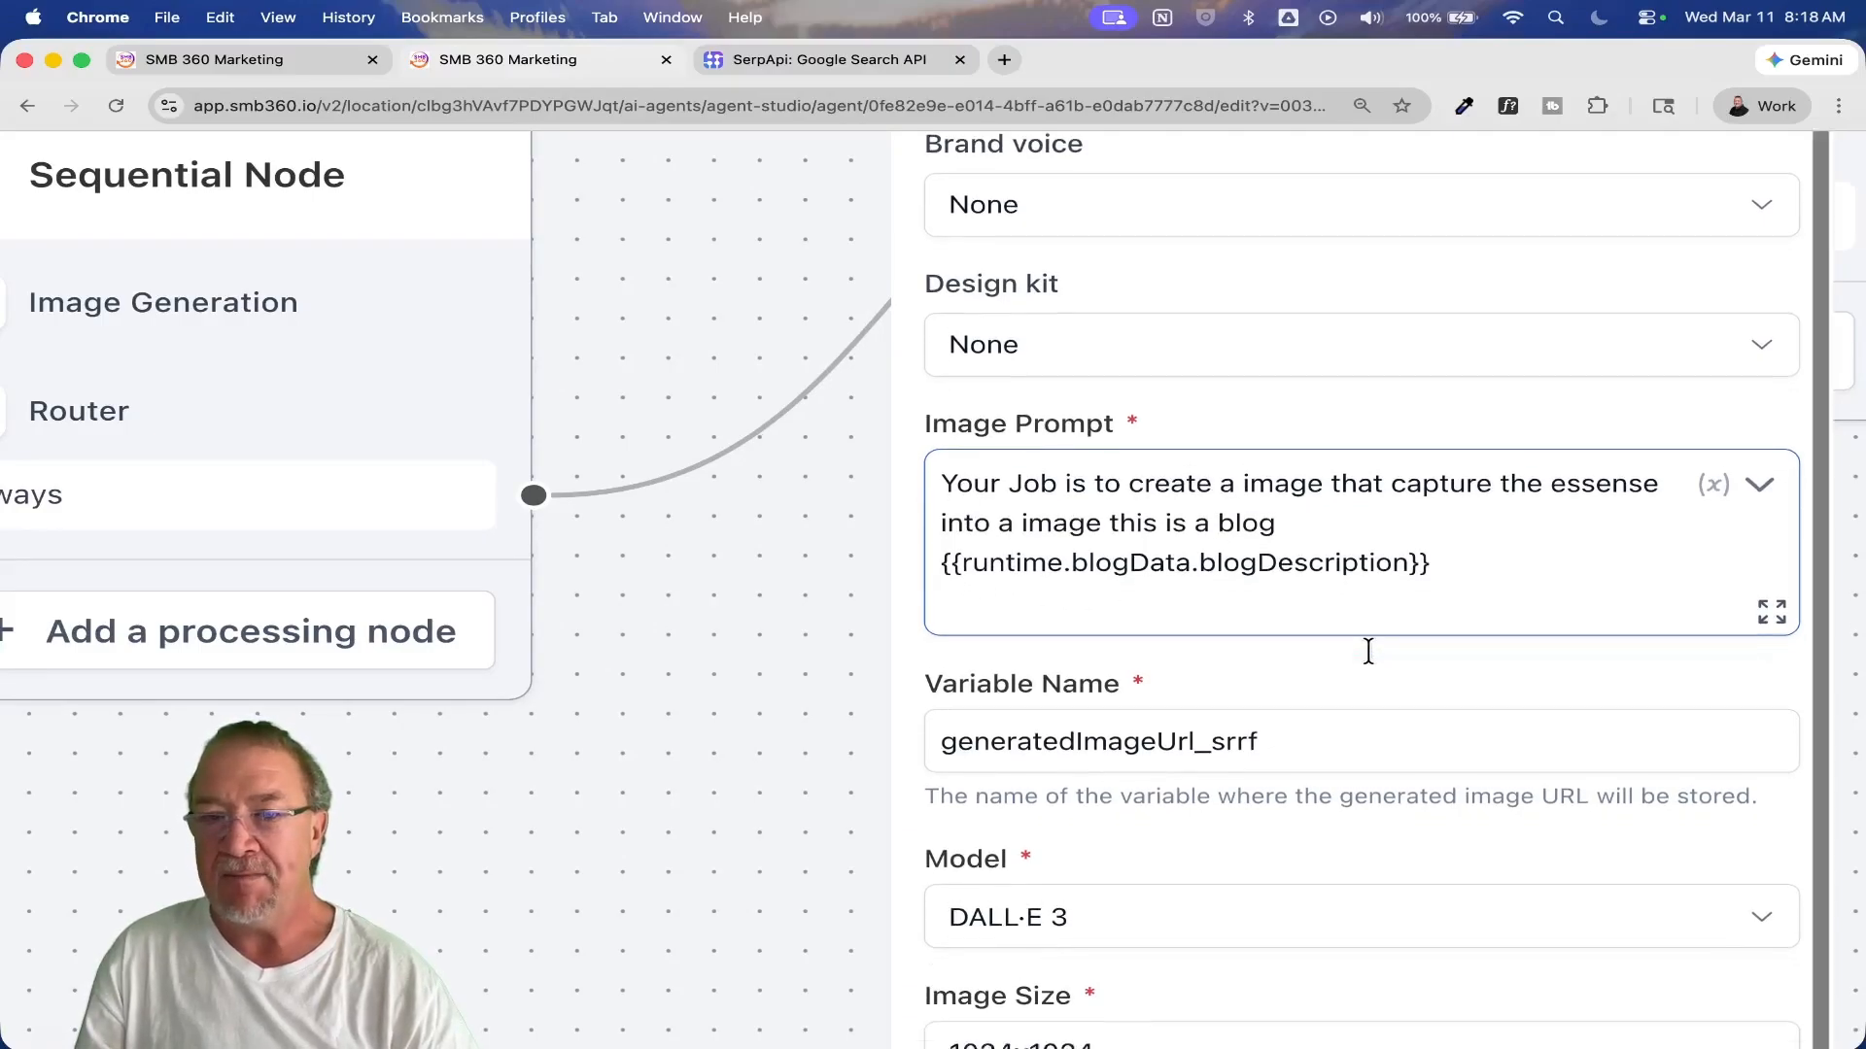
{"action": "left_click", "coordinate": [992, 948]}
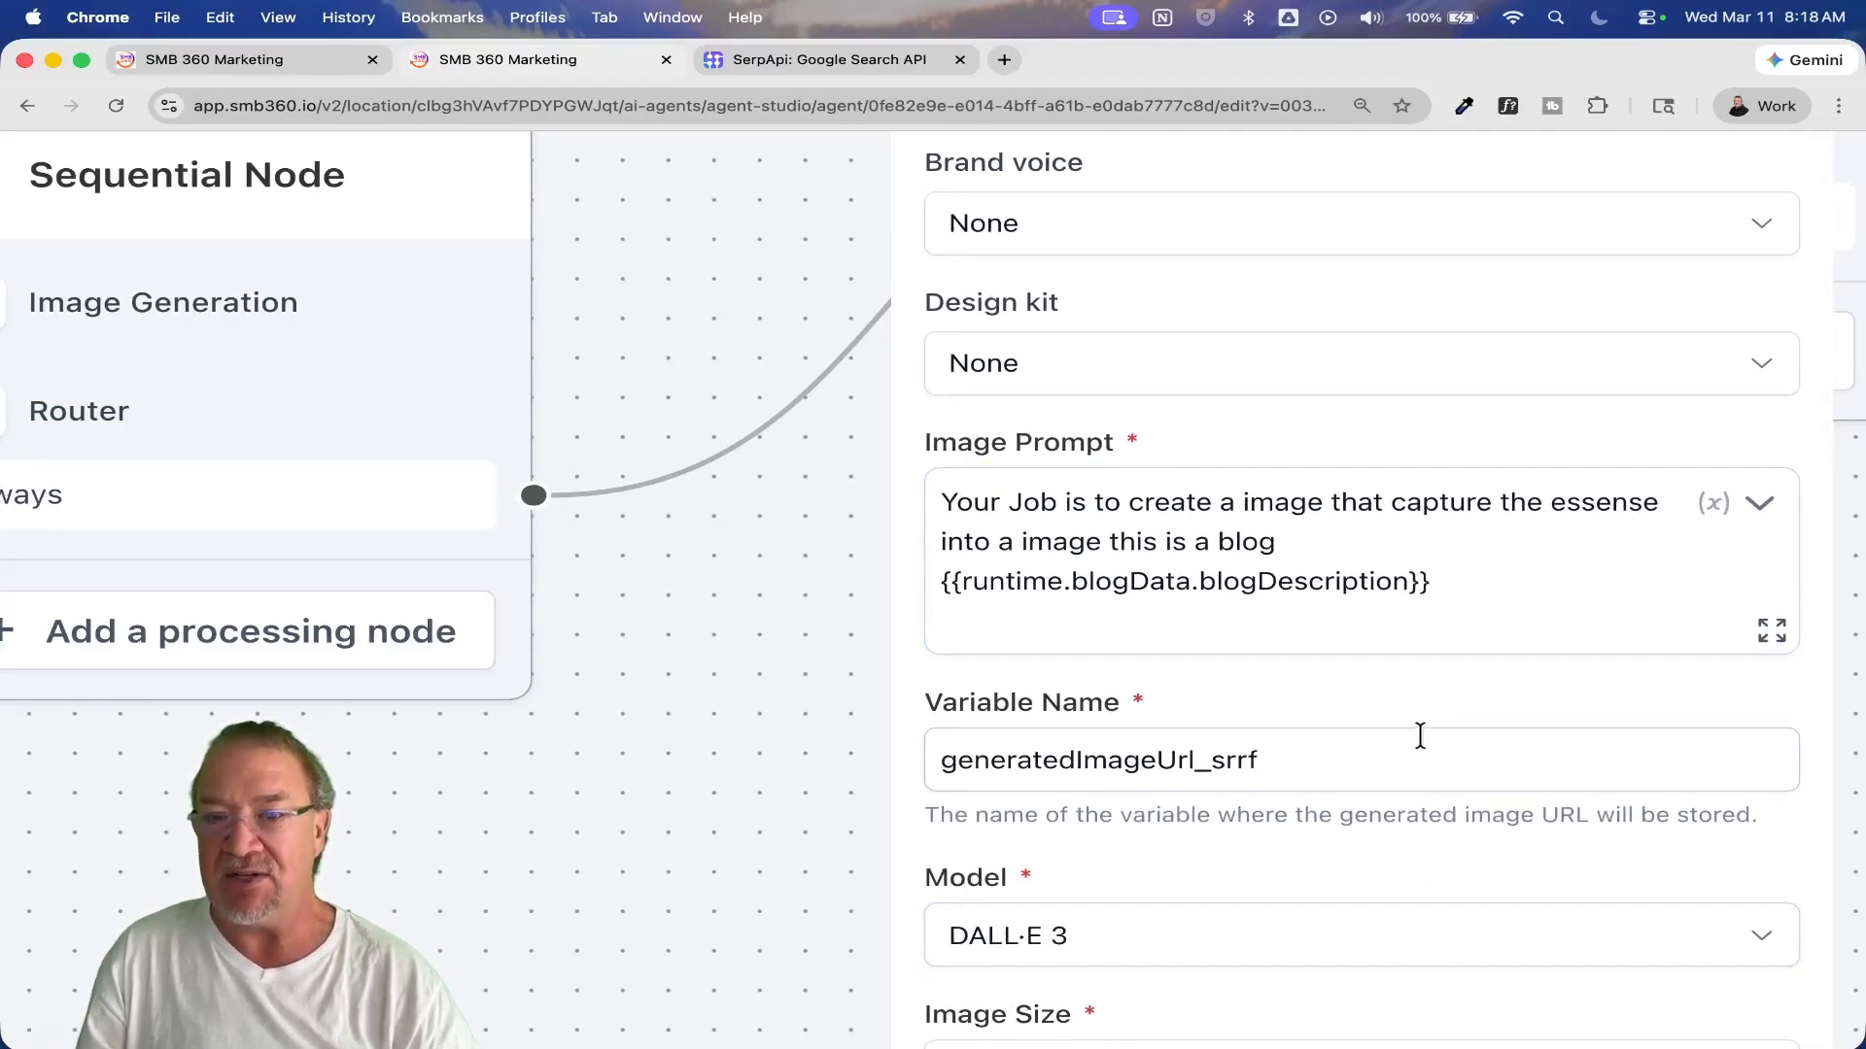
{"action": "scroll", "coordinate": [1409, 724], "scroll_direction": "down", "scroll_amount": 7}
{"action": "left_click", "coordinate": [1664, 1000]}
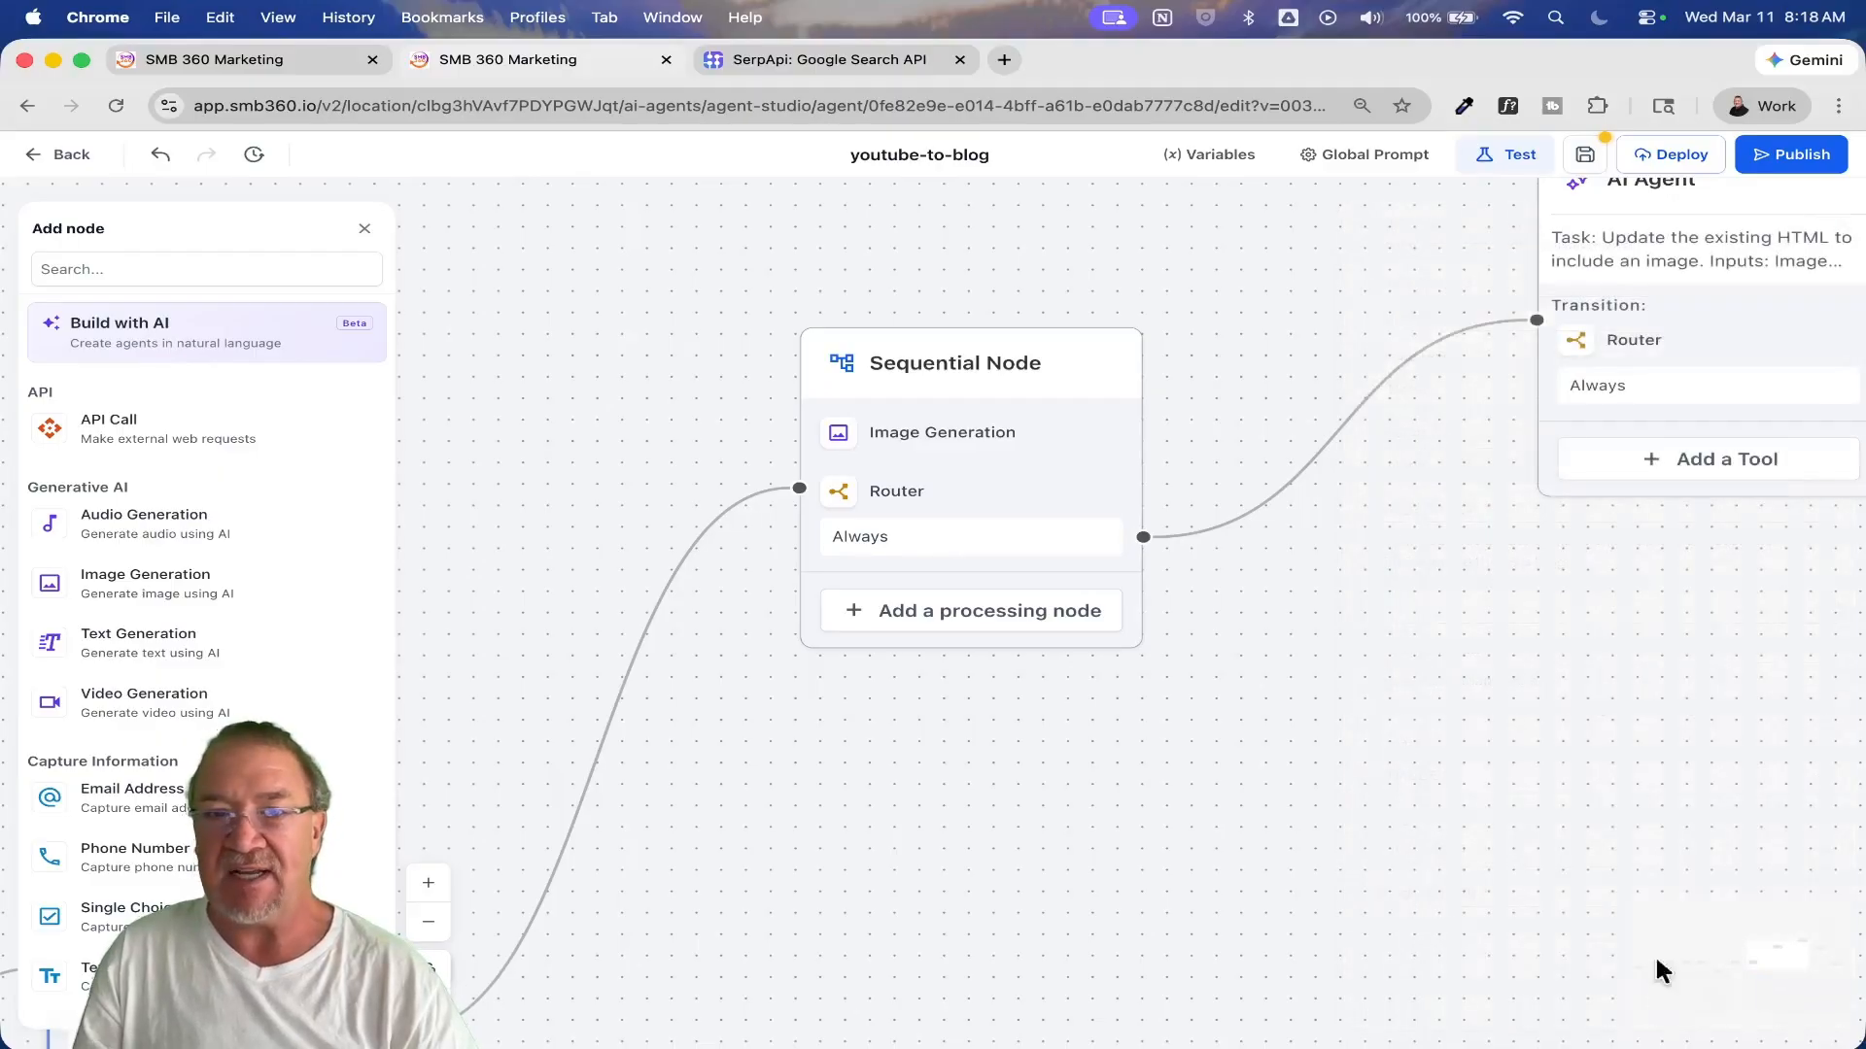
Step: Inspect the endpoint, headers and JSON request body of the API Call following the HTML-updating AI Agent, and cancel the edit
{"action": "left_click_drag", "start_coordinate": [1518, 655], "coordinate": [701, 784]}
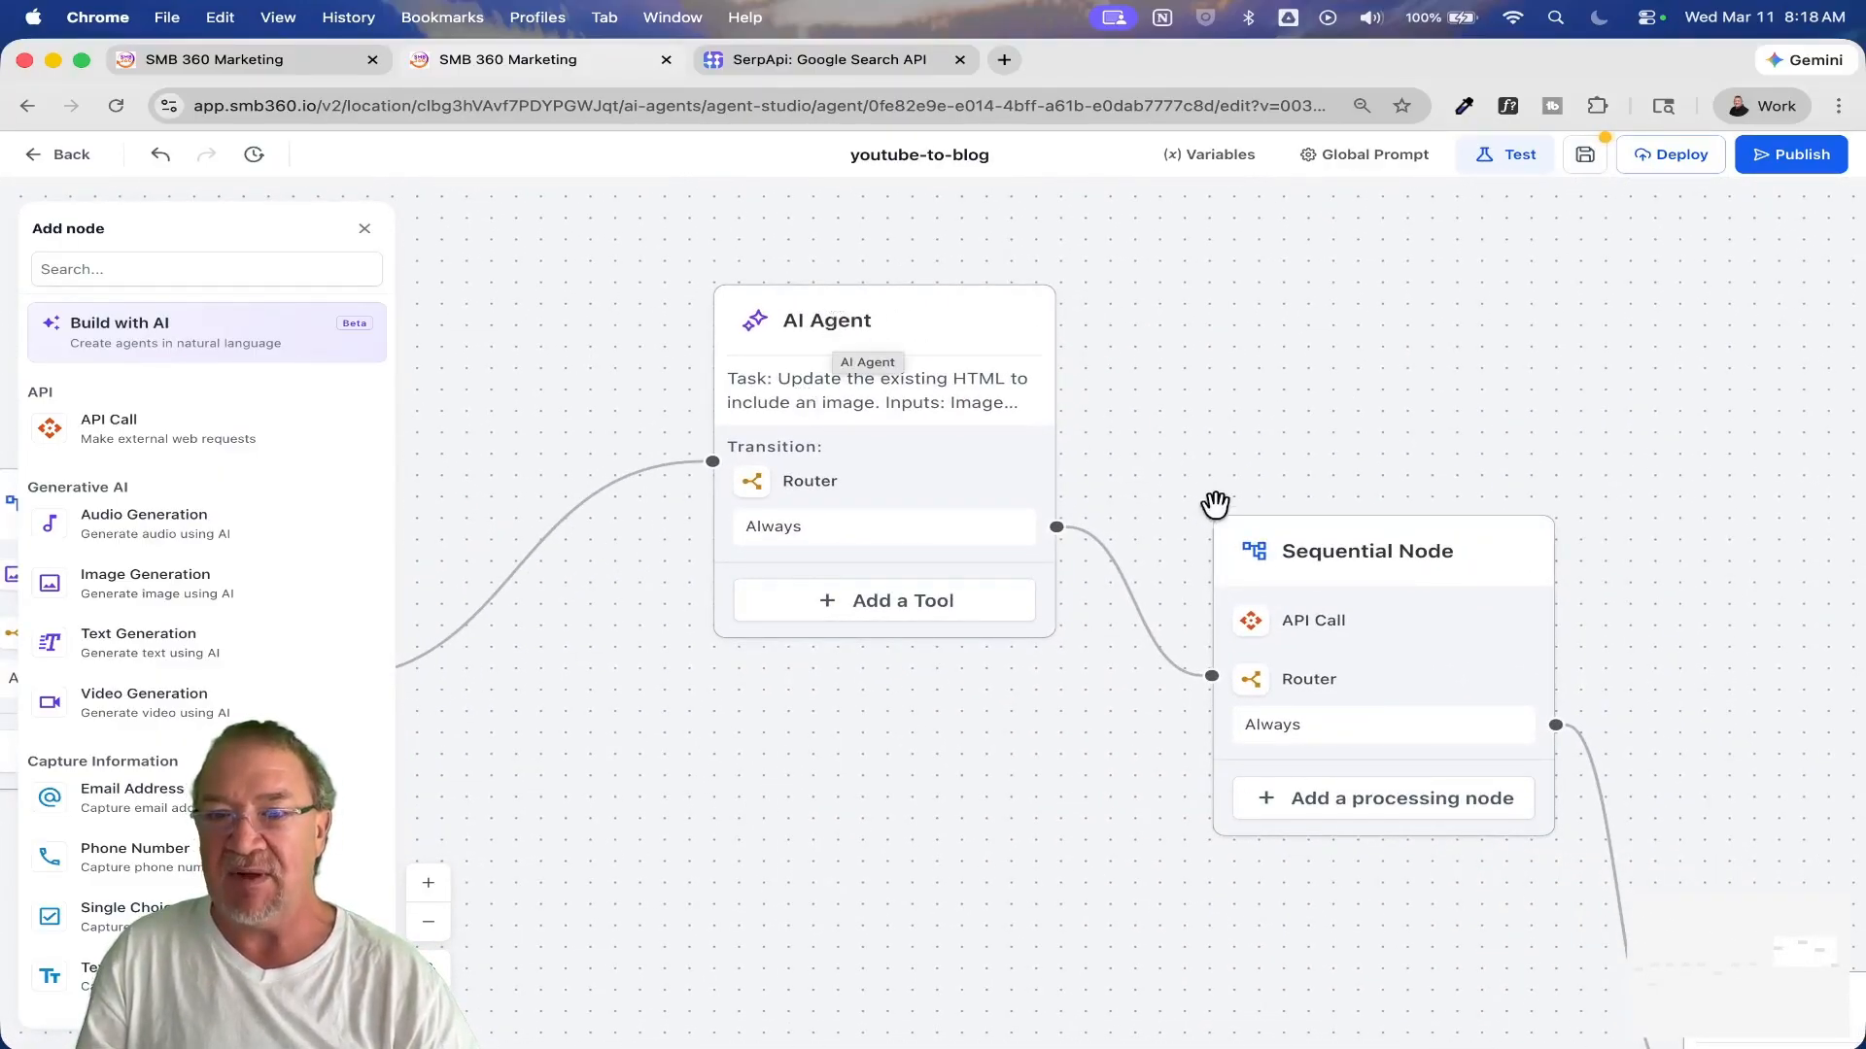
{"action": "left_click", "coordinate": [1316, 626]}
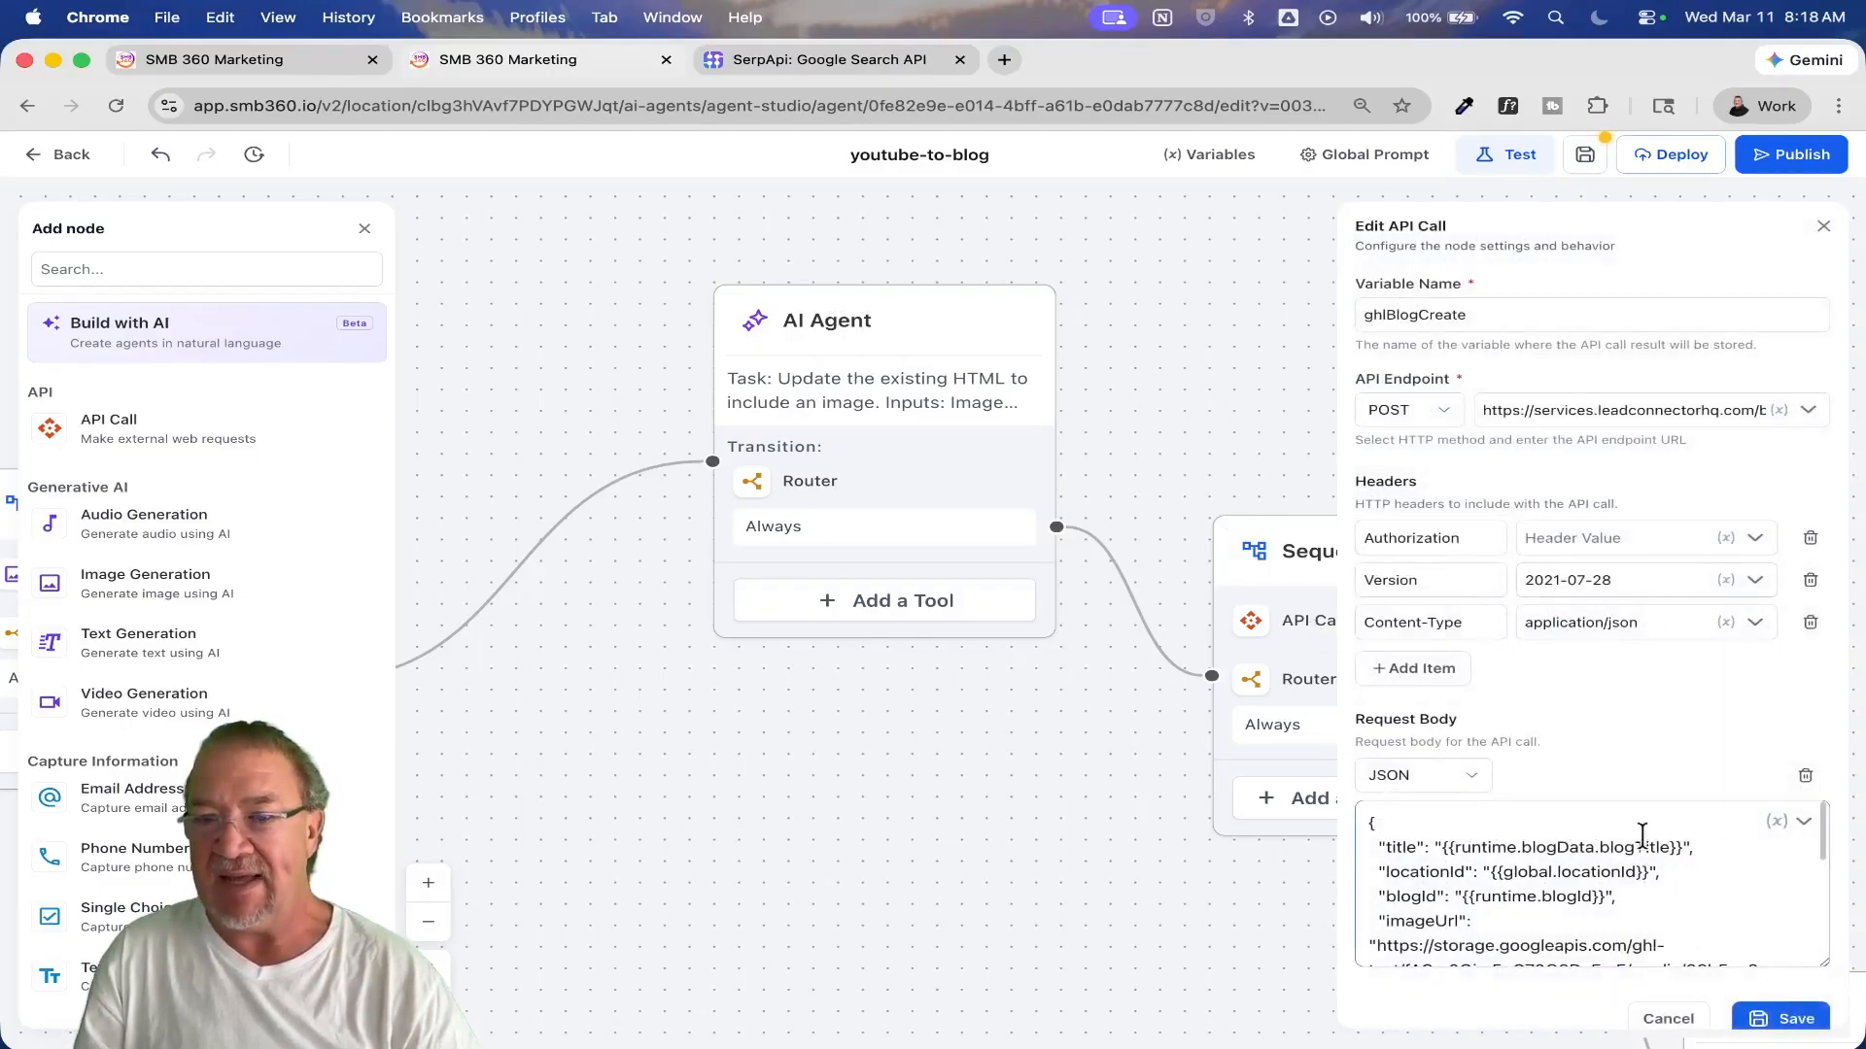
{"action": "left_click", "coordinate": [1663, 1020]}
Step: Read the publication success message in the final AI Agent's prompt, and close its settings without saving
{"action": "left_click_drag", "start_coordinate": [1649, 770], "coordinate": [1056, 470]}
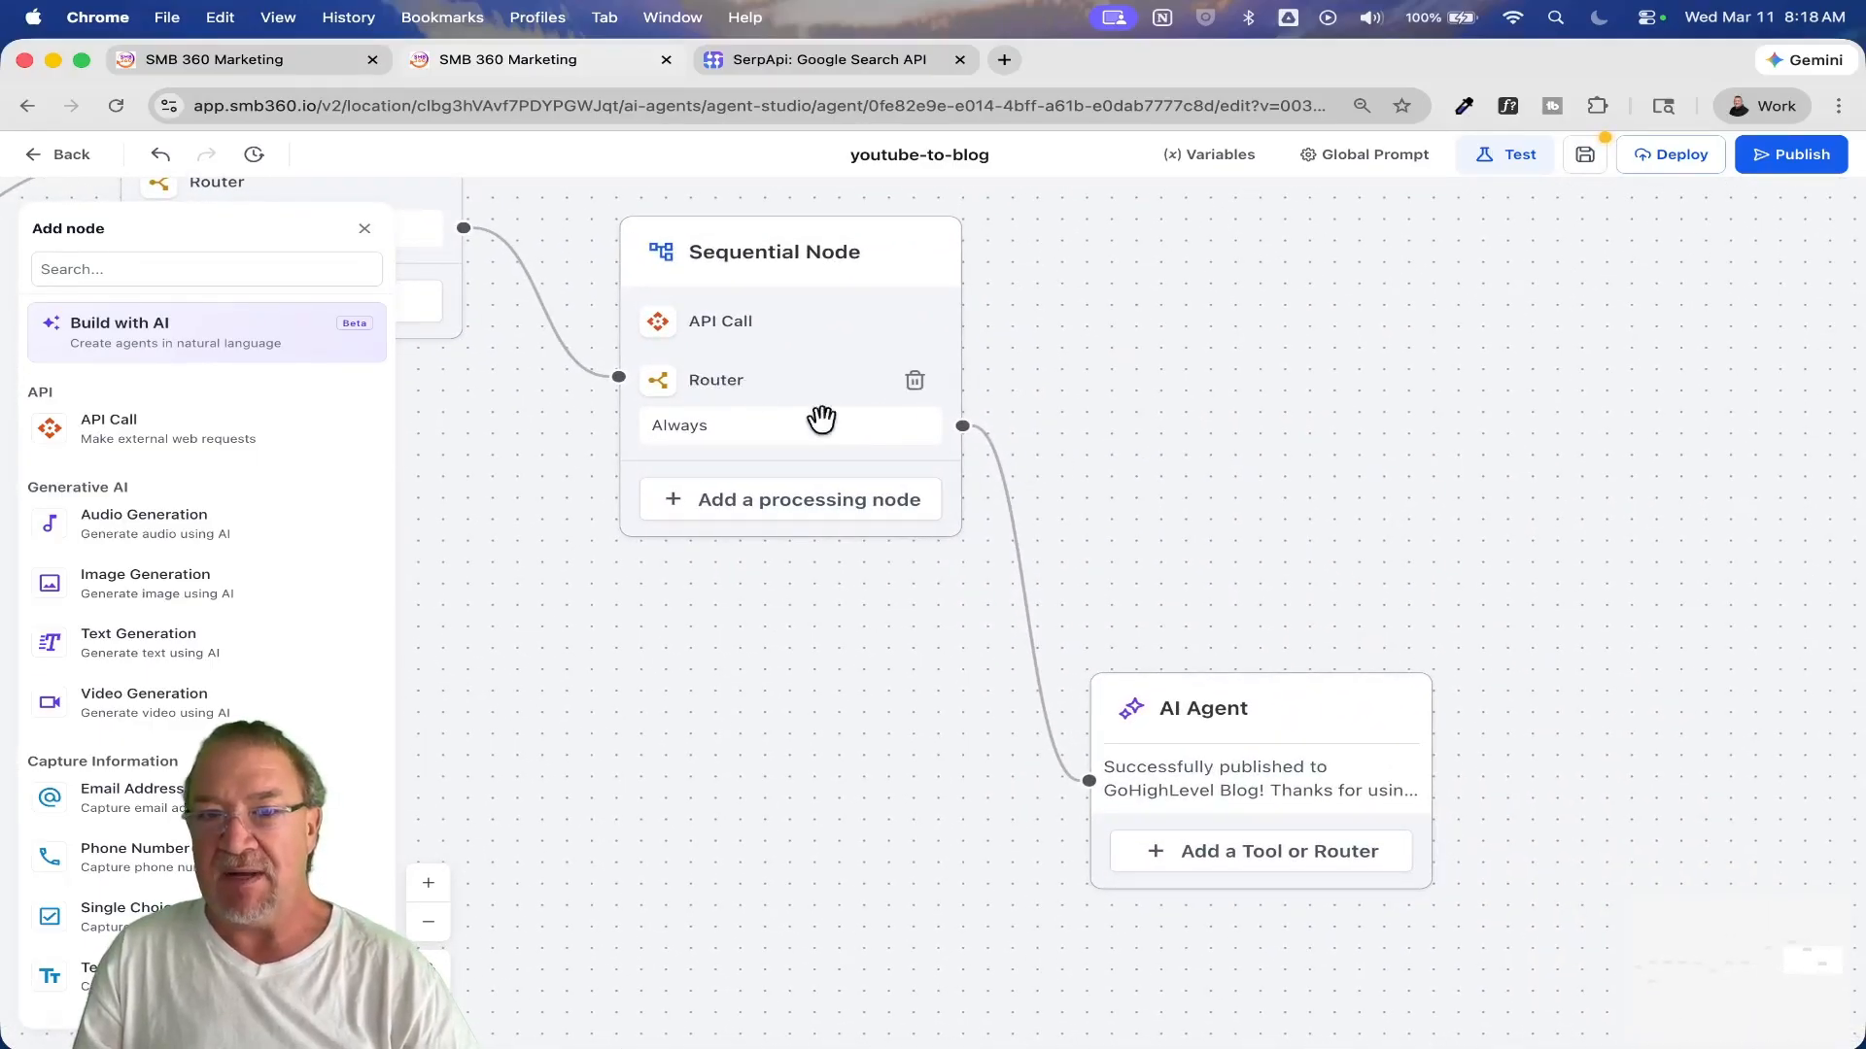
{"action": "left_click", "coordinate": [1223, 709]}
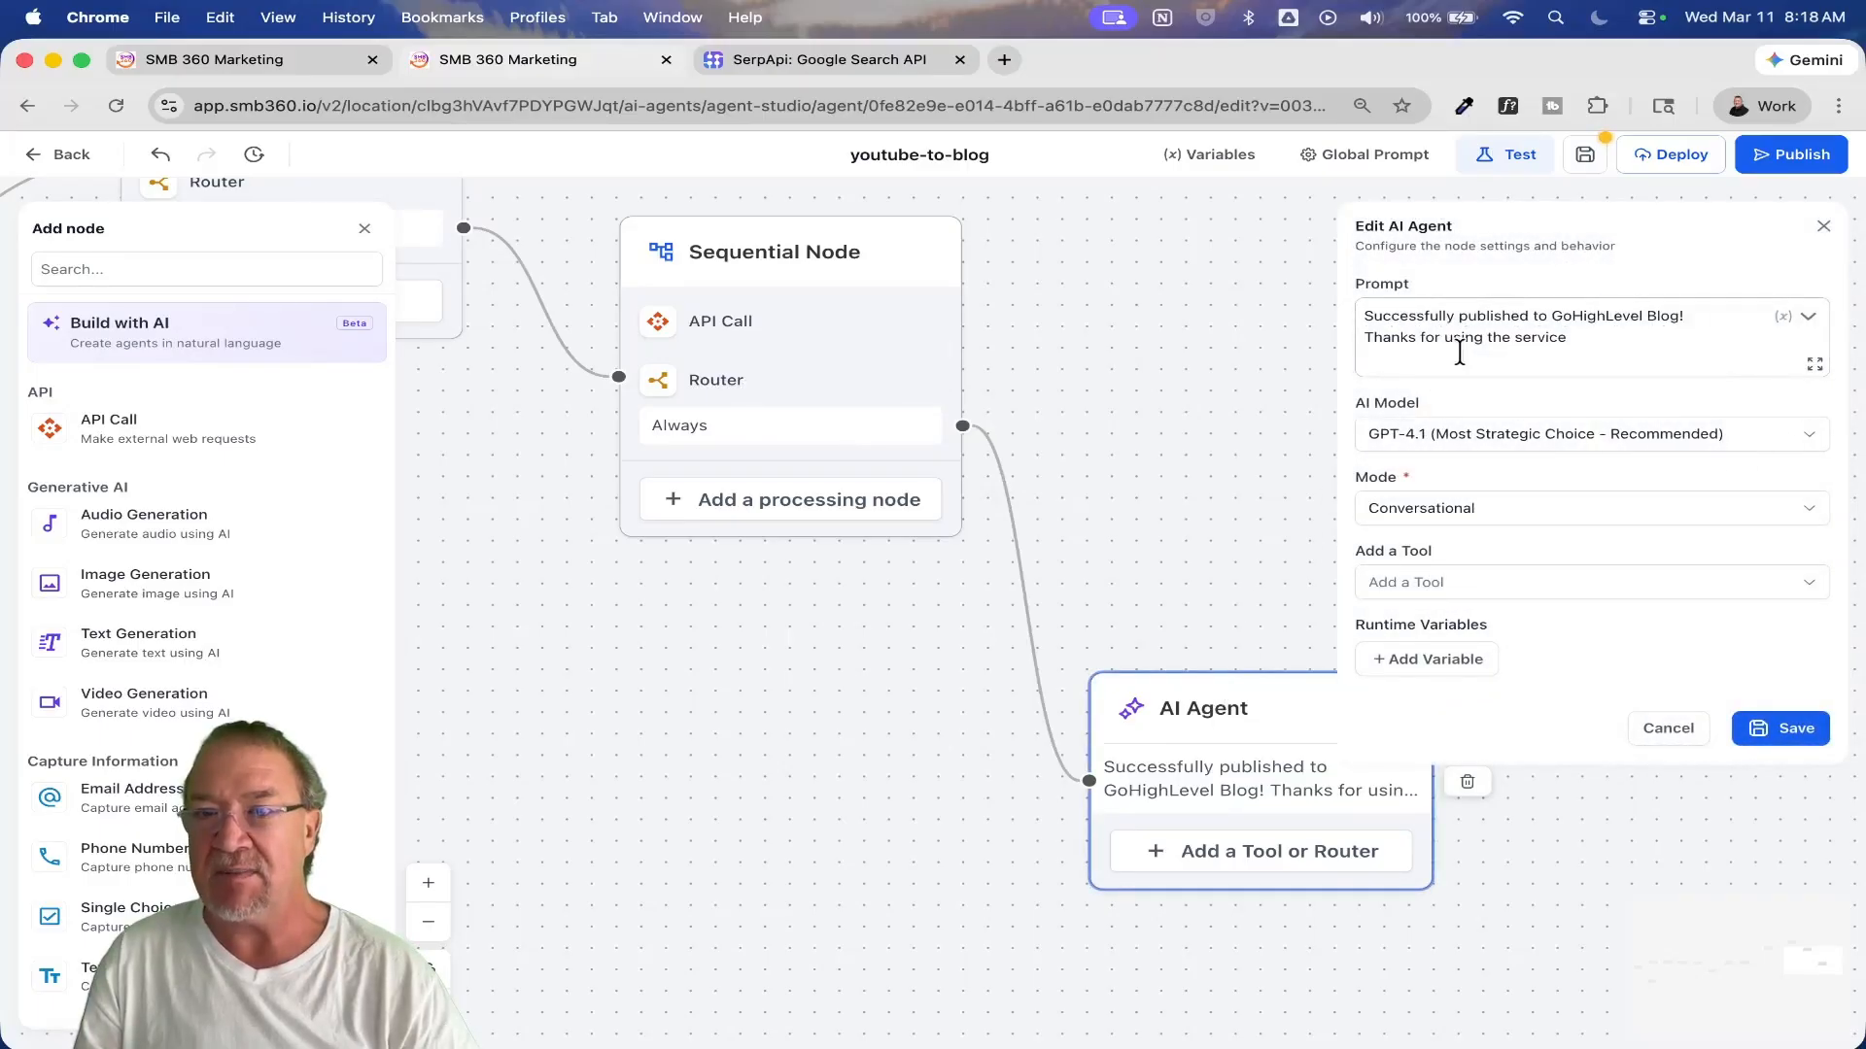
{"action": "left_click_drag", "start_coordinate": [1369, 318], "coordinate": [1591, 352]}
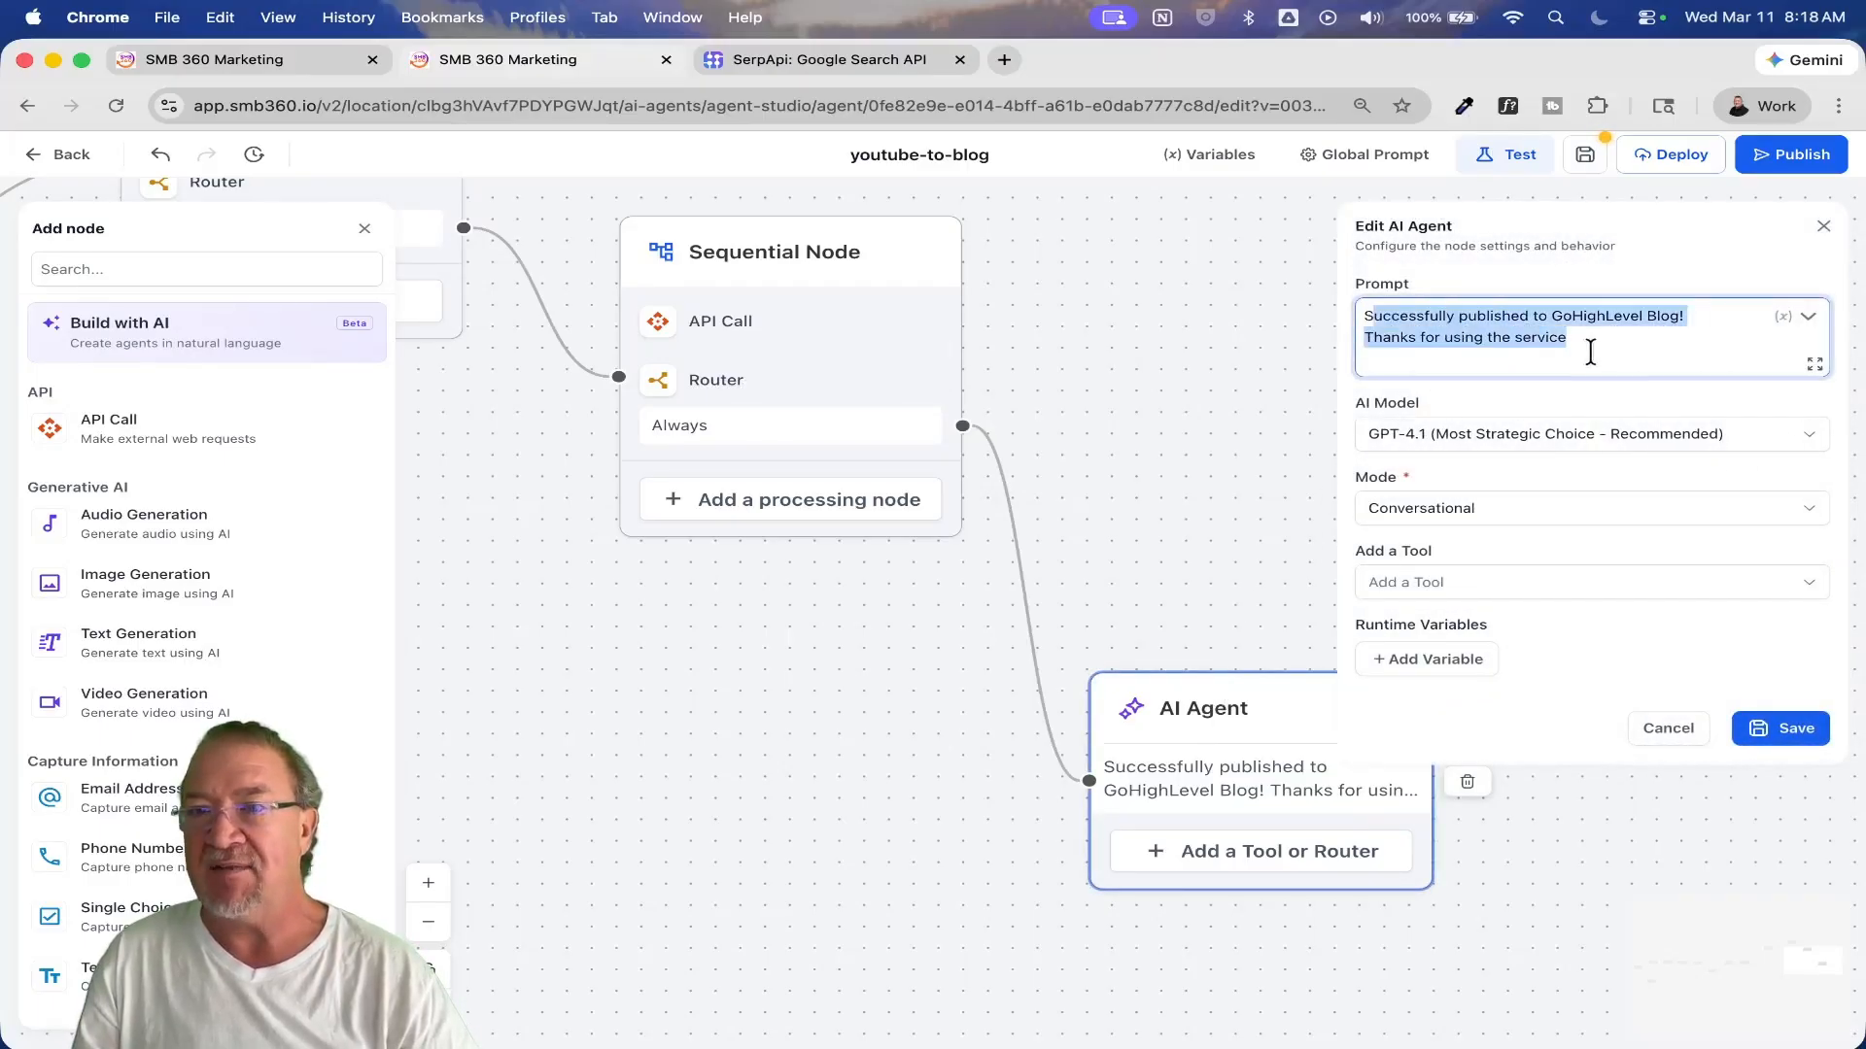
{"action": "left_click", "coordinate": [1602, 357]}
{"action": "left_click", "coordinate": [1666, 730]}
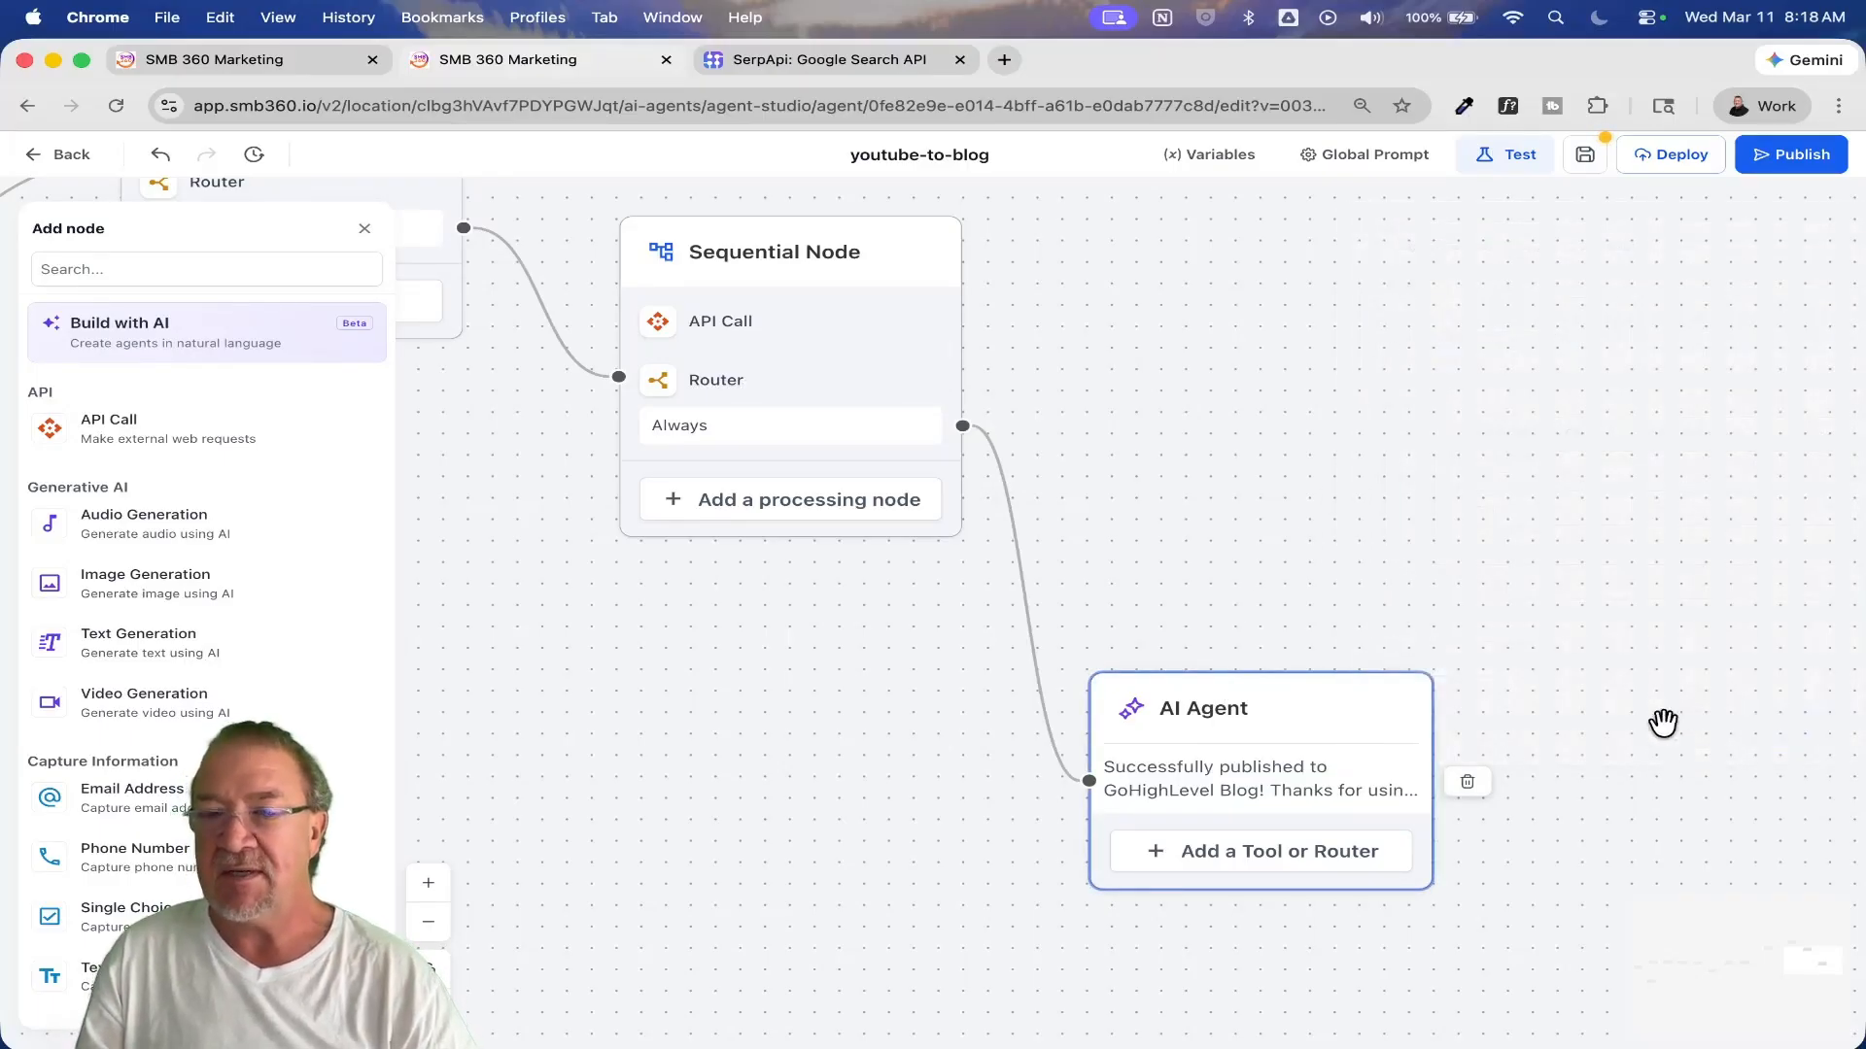
Step: Look over the whole youtube-to-blog workflow from the final AI Agent back to the Chat message trigger
{"action": "scroll", "coordinate": [666, 816], "scroll_direction": "down", "scroll_amount": 5}
{"action": "left_click_drag", "start_coordinate": [669, 812], "coordinate": [1461, 546]}
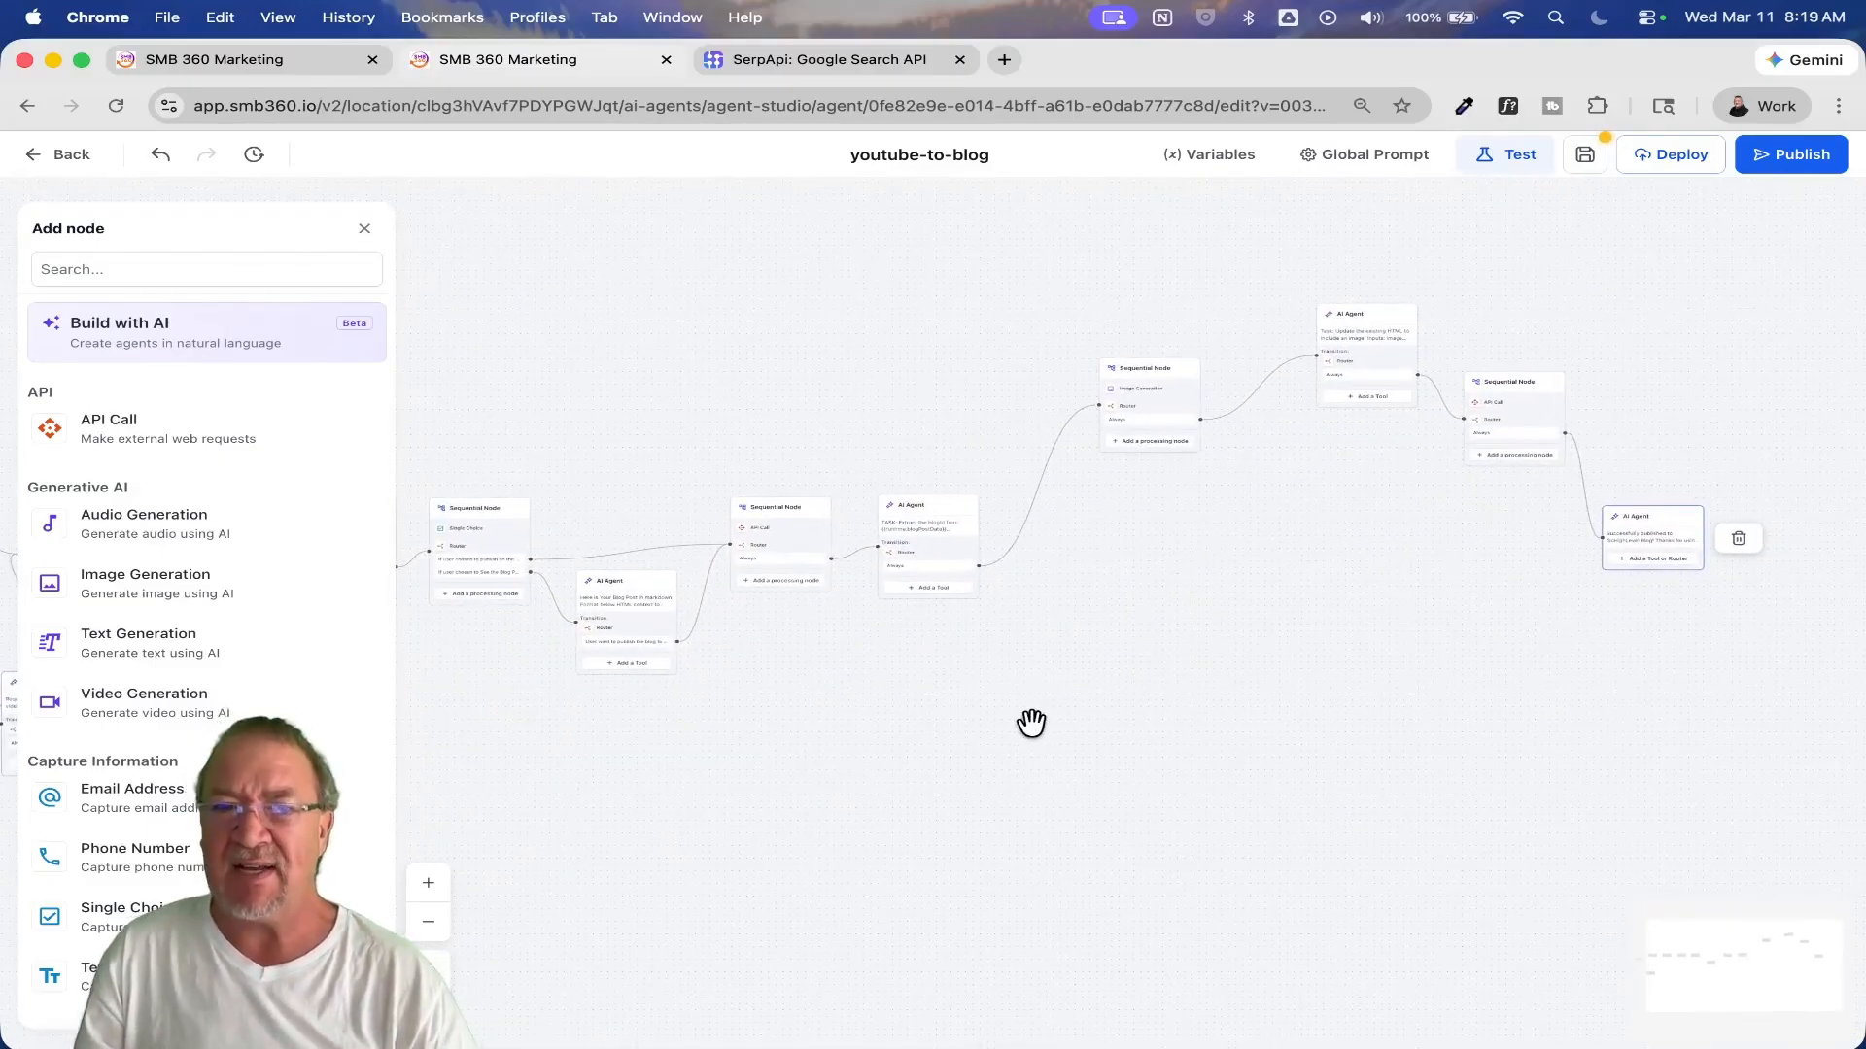
{"action": "left_click_drag", "start_coordinate": [854, 749], "coordinate": [1293, 655]}
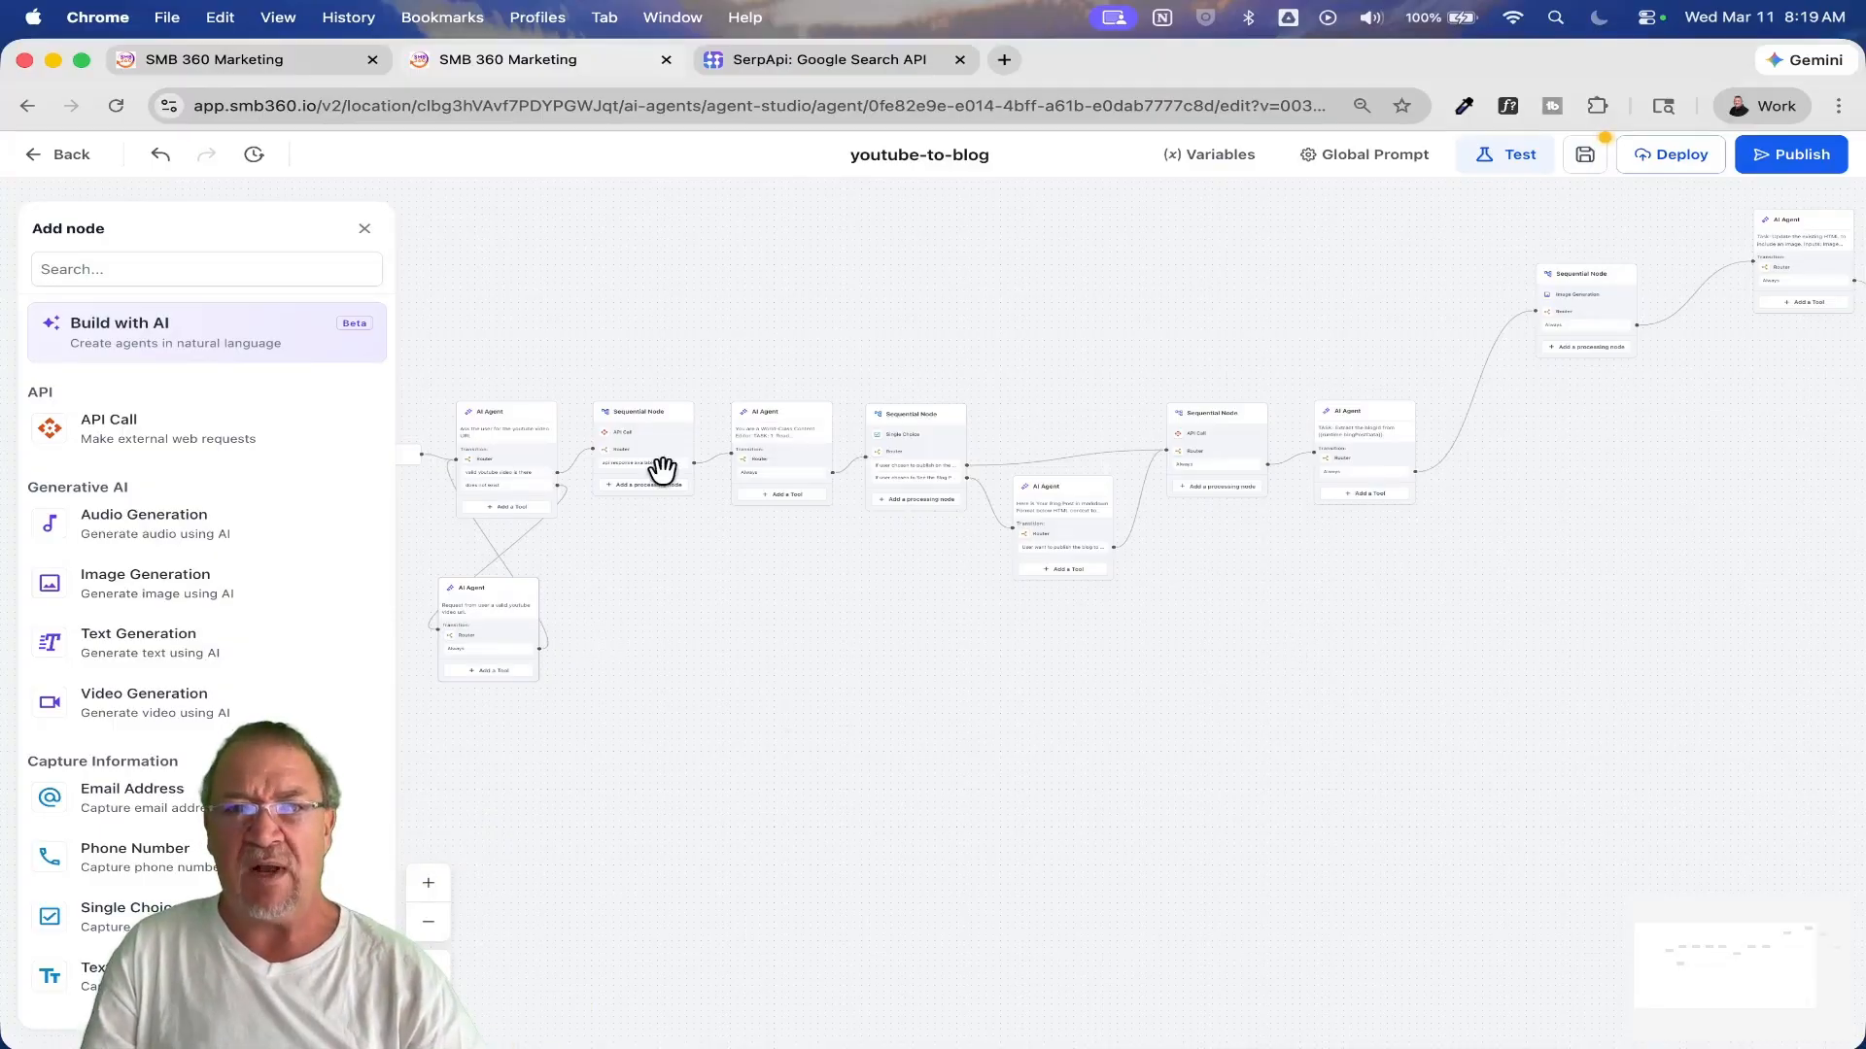
{"action": "left_click_drag", "start_coordinate": [763, 338], "coordinate": [924, 350]}
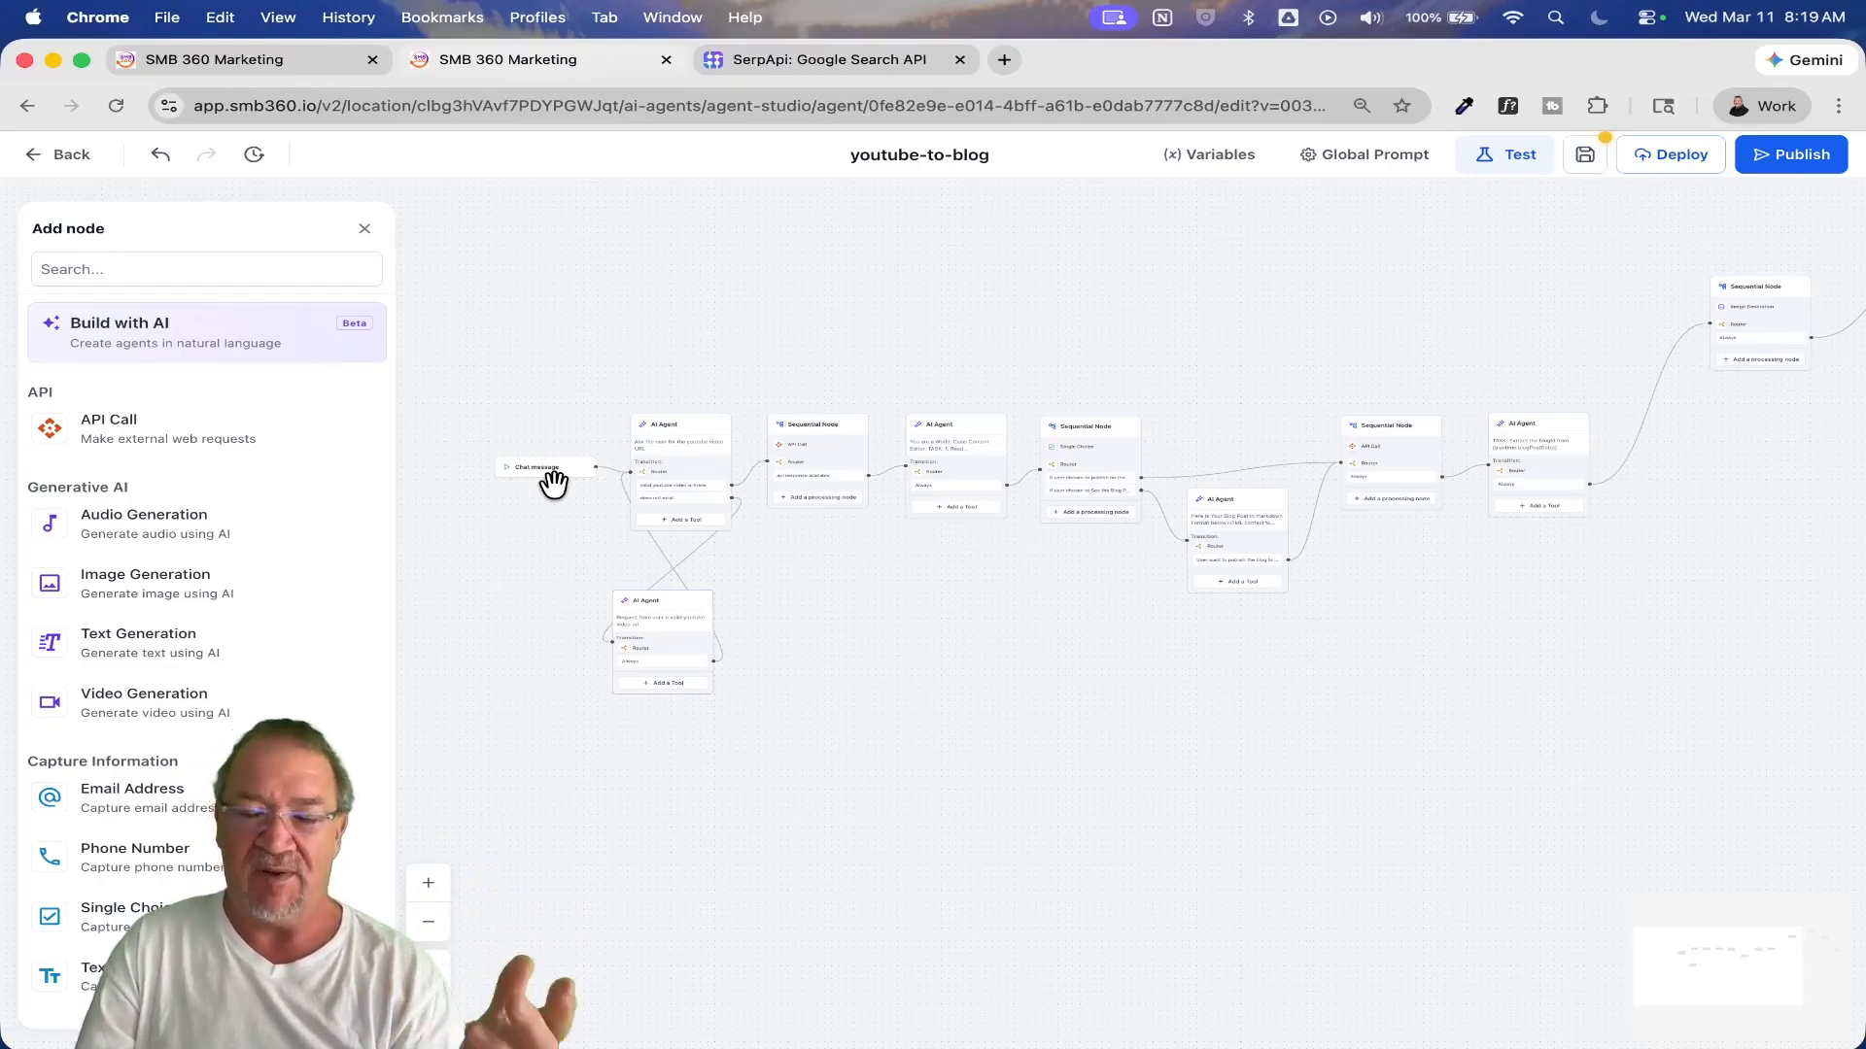
Step: Leave the youtube-to-blog agent without saving and open the agent Content - Multi Content Generation Via Standard Node
{"action": "left_click", "coordinate": [53, 156]}
{"action": "left_click", "coordinate": [742, 642]}
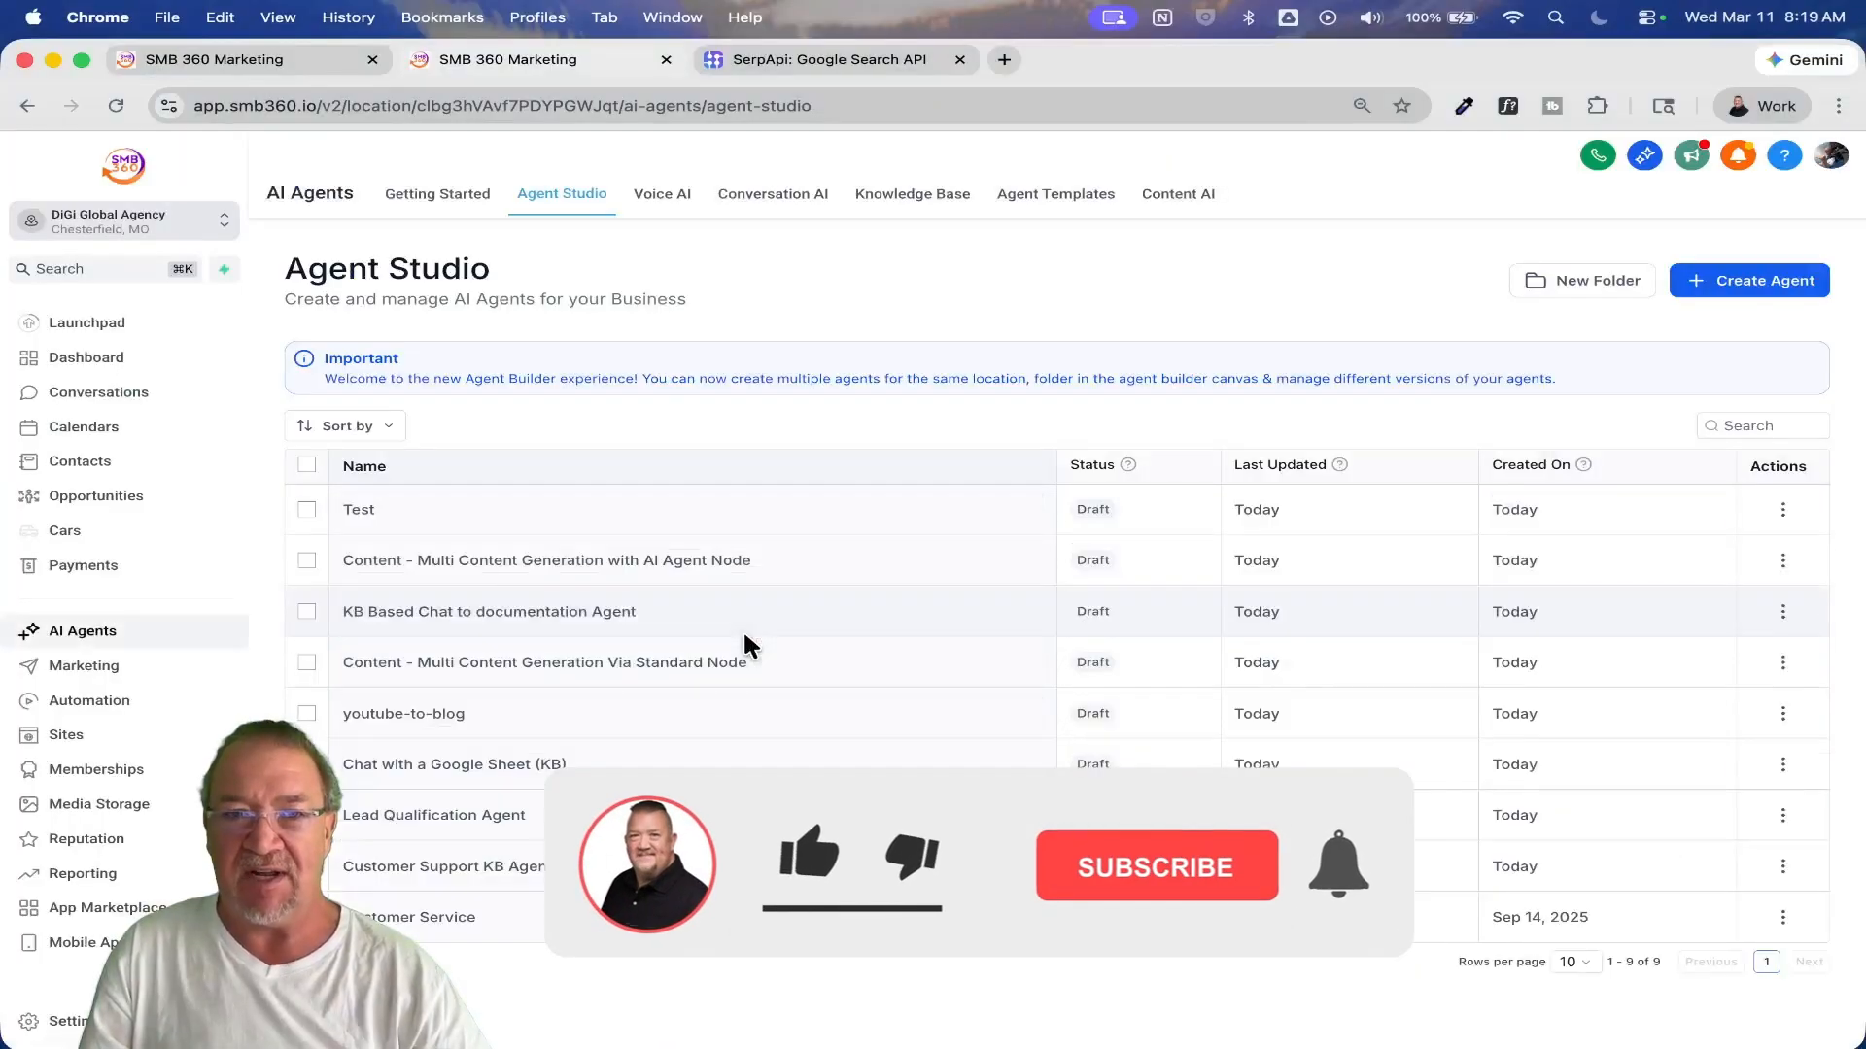
{"action": "left_click", "coordinate": [508, 664]}
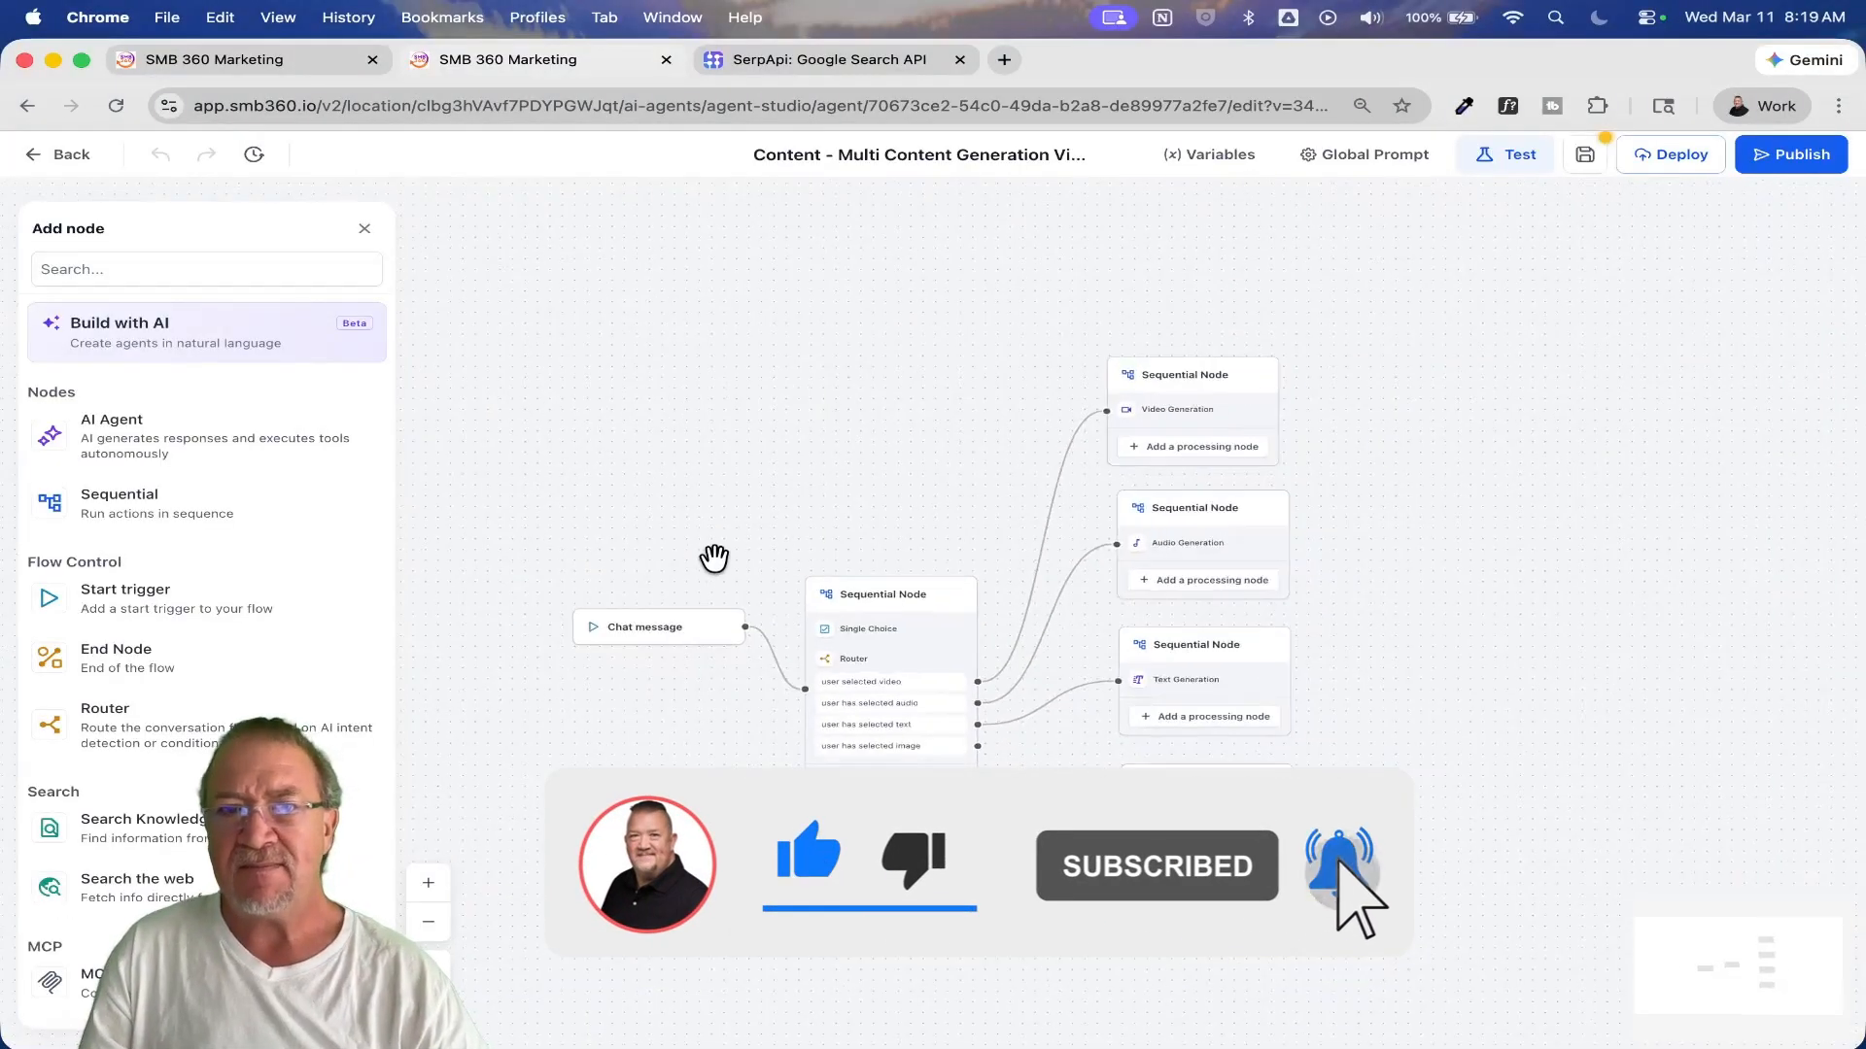
Step: Inspect the Single Choice node's prompt message, variable name and content type options, and cancel the edit
{"action": "left_click_drag", "start_coordinate": [783, 500], "coordinate": [854, 413]}
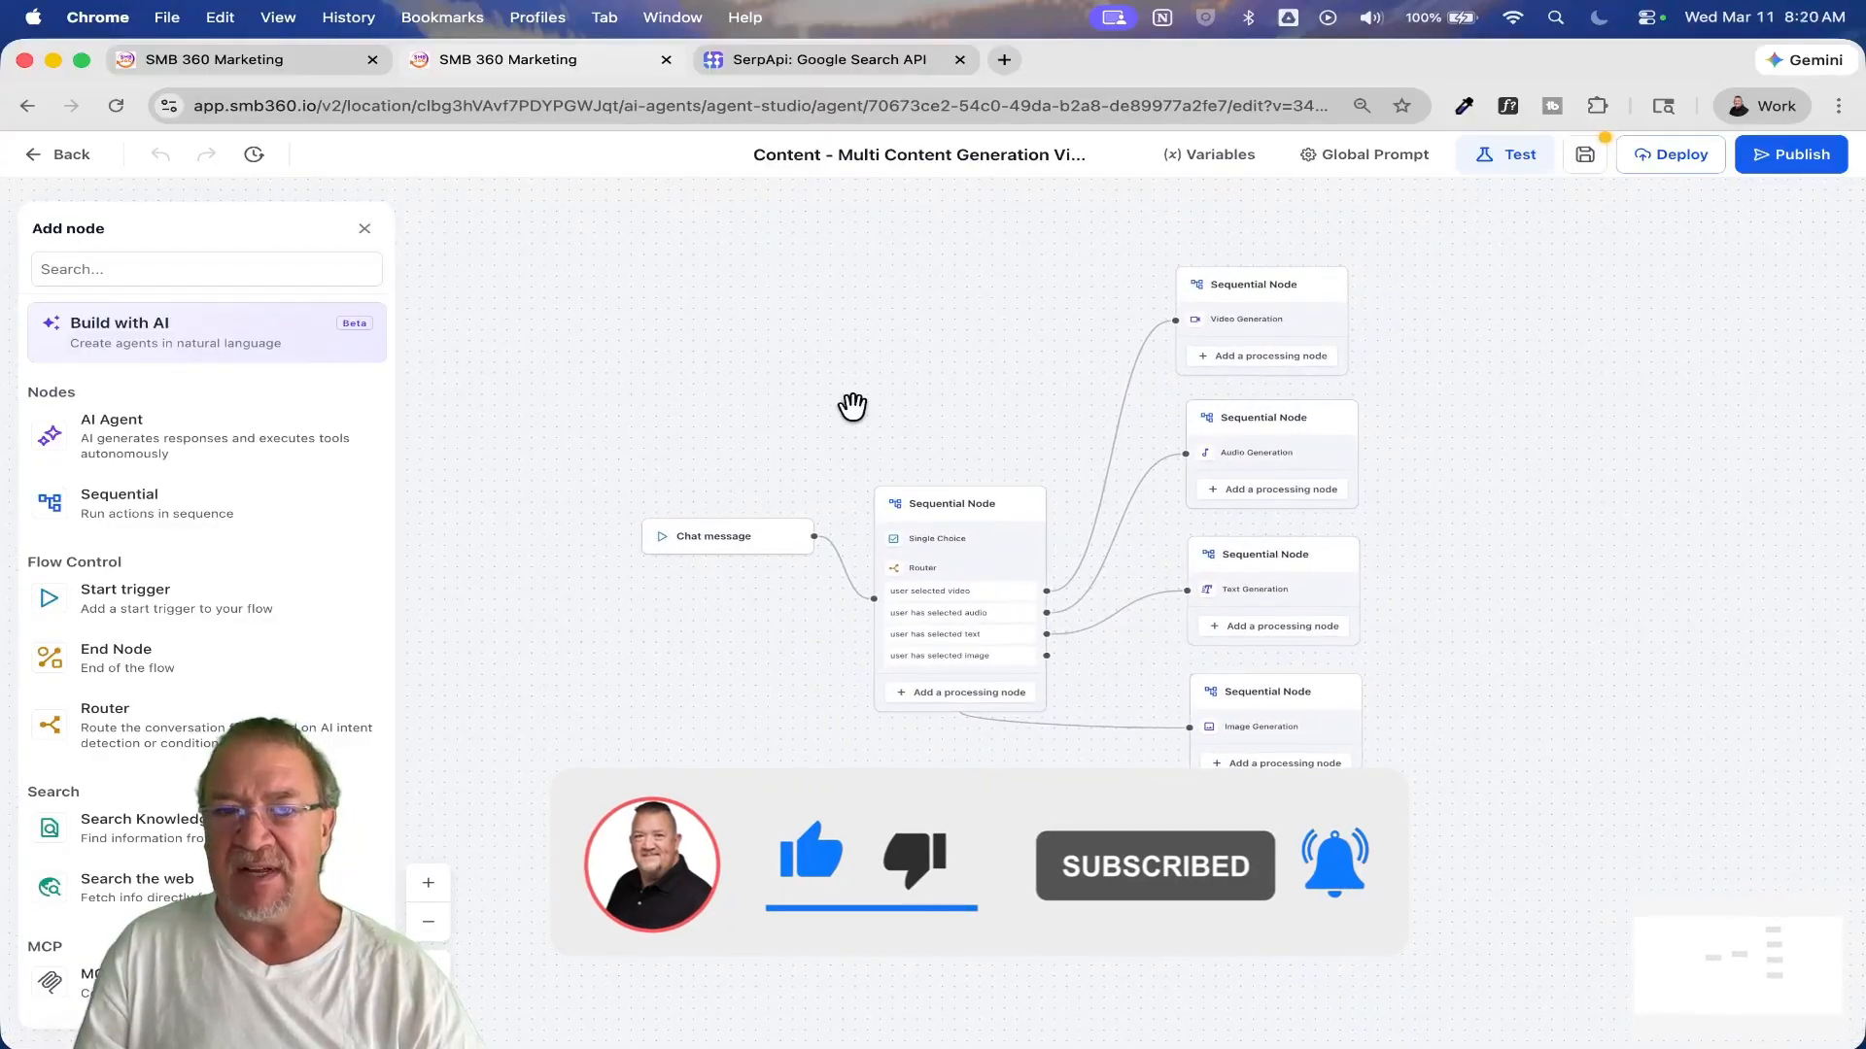
{"action": "scroll", "coordinate": [824, 699], "scroll_direction": "up", "scroll_amount": 5}
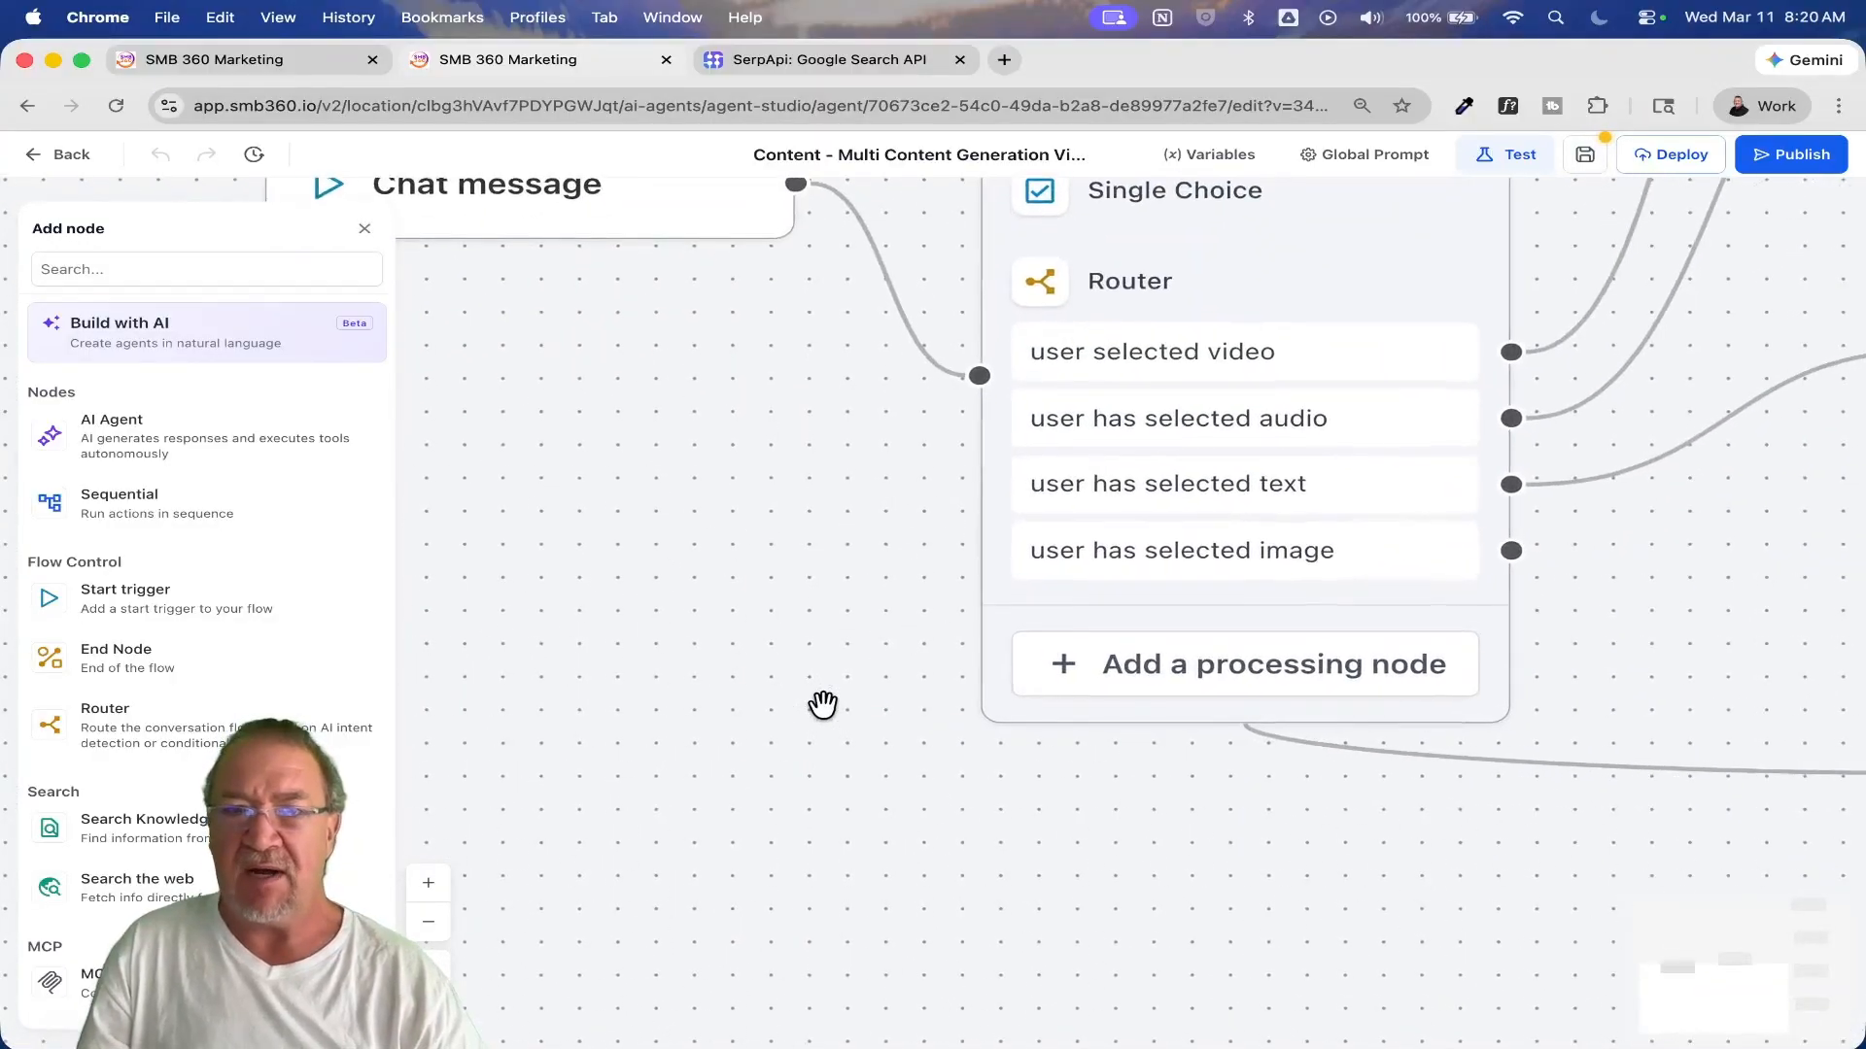
{"action": "left_click_drag", "start_coordinate": [817, 703], "coordinate": [1099, 1032]}
{"action": "left_click_drag", "start_coordinate": [966, 749], "coordinate": [375, 633]}
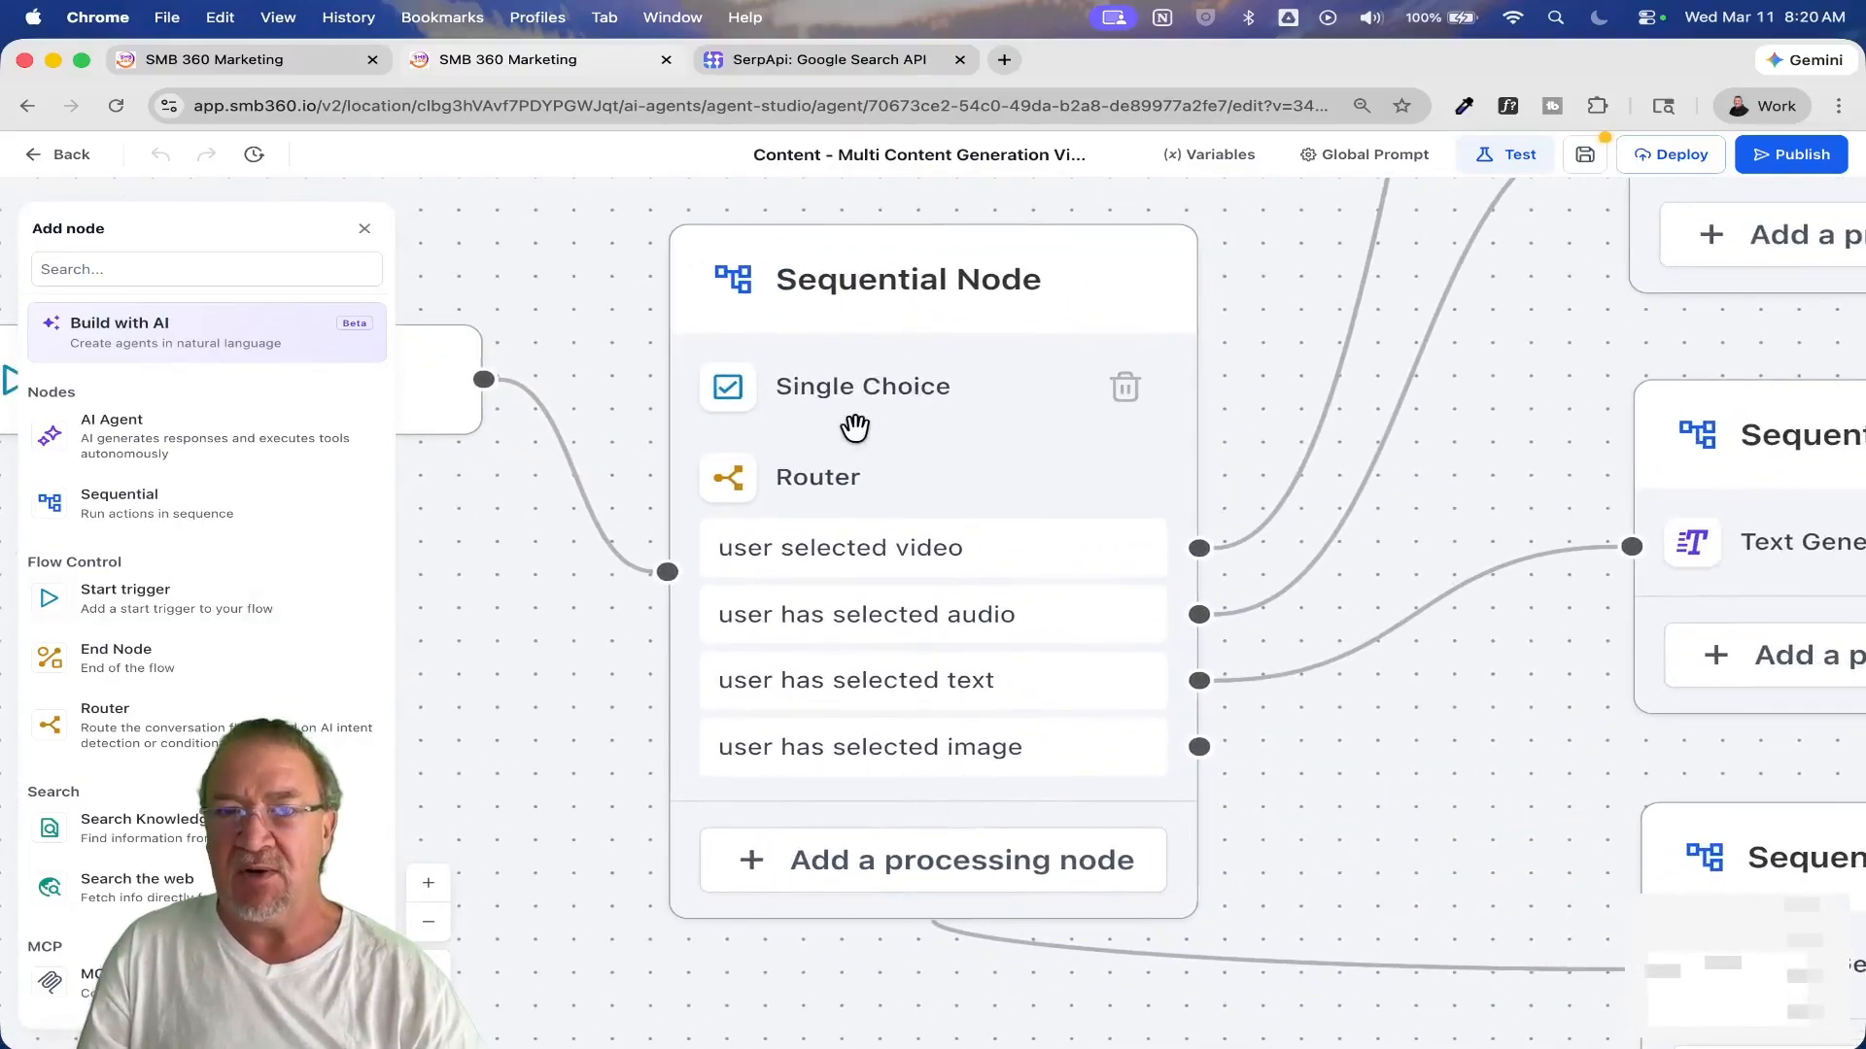
{"action": "left_click", "coordinate": [827, 408]}
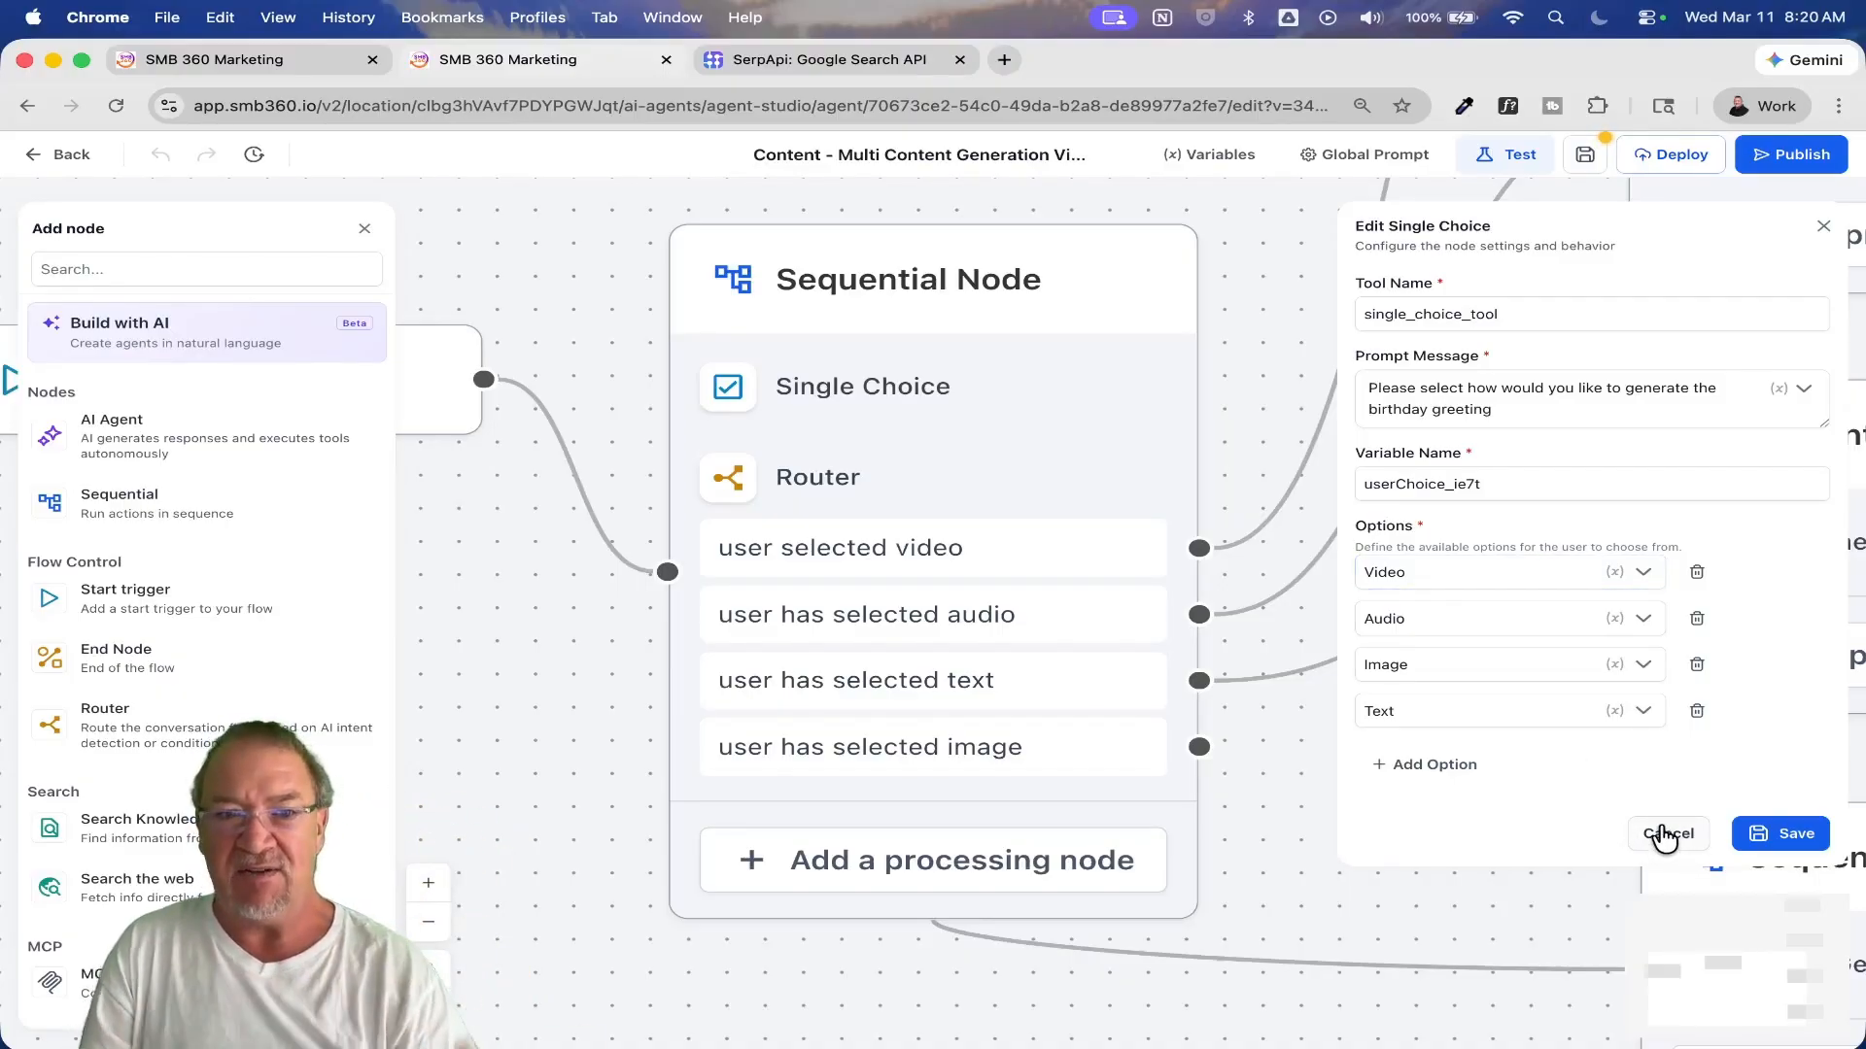
{"action": "scroll", "coordinate": [146, 680], "scroll_direction": "down", "scroll_amount": 8}
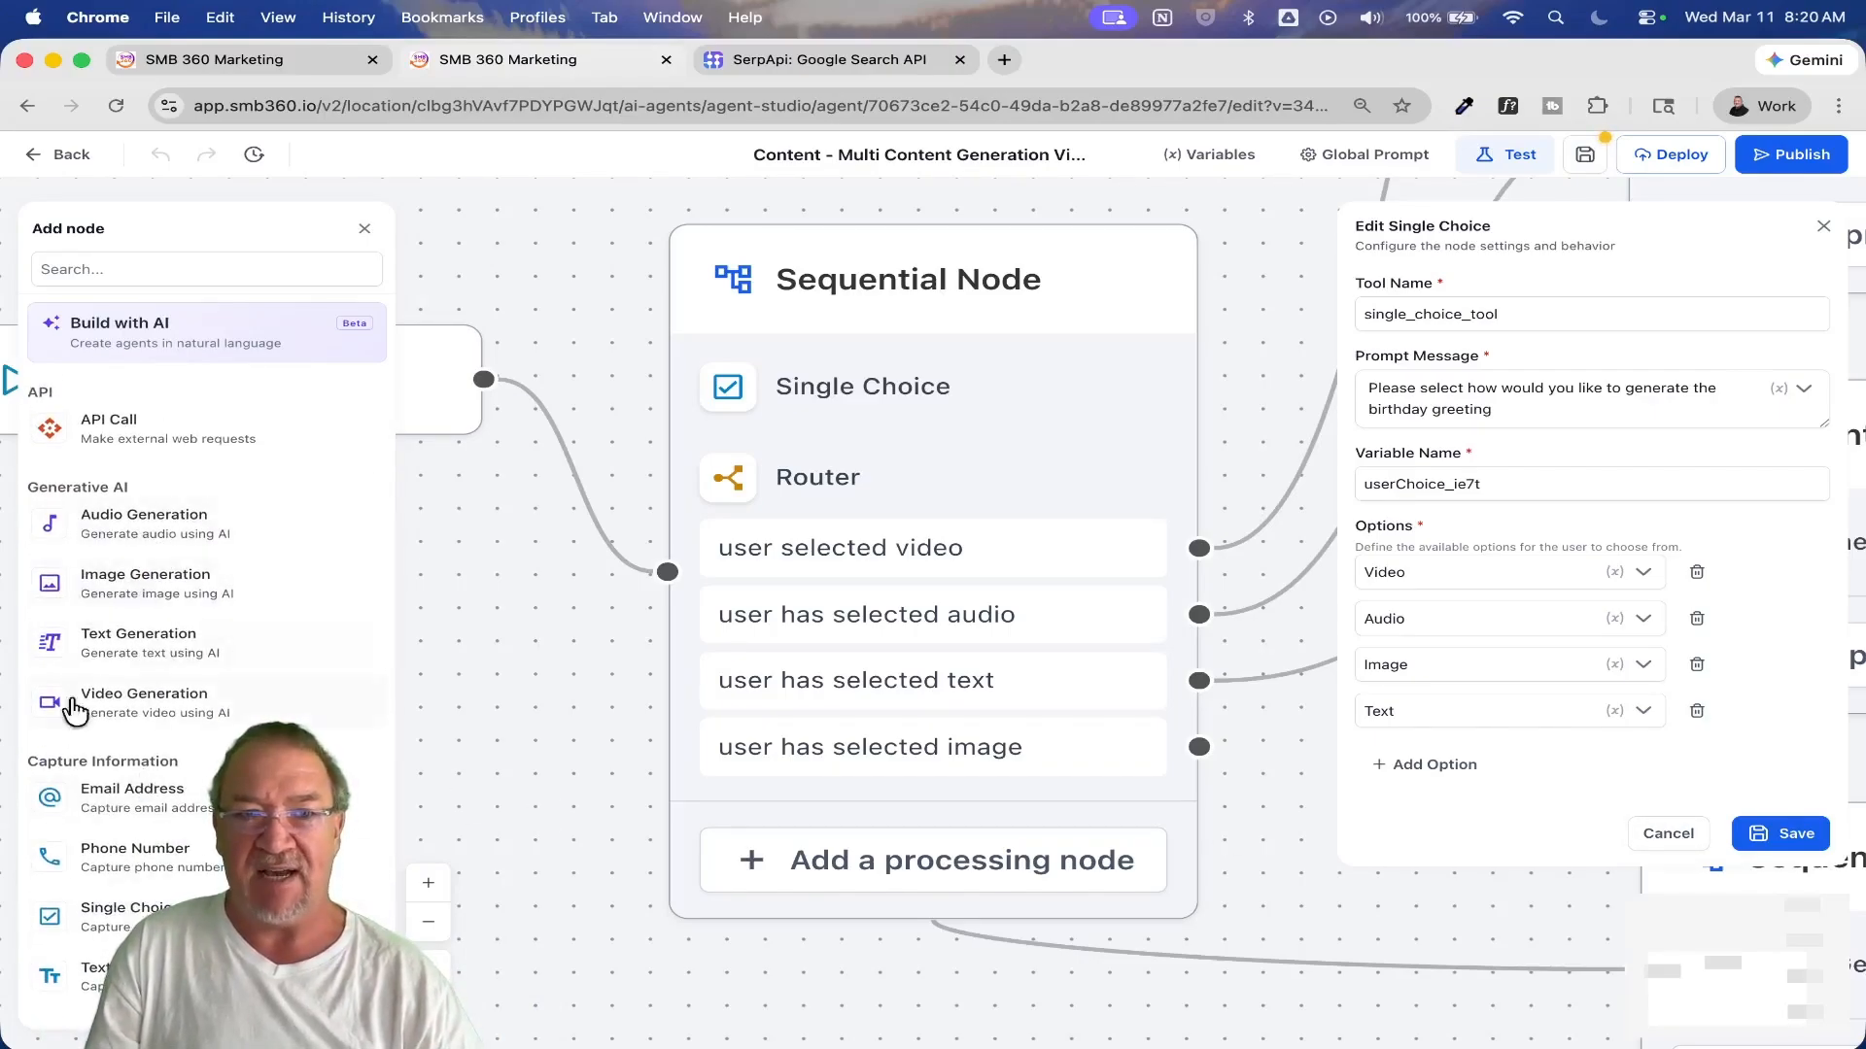
{"action": "left_click", "coordinate": [1669, 833]}
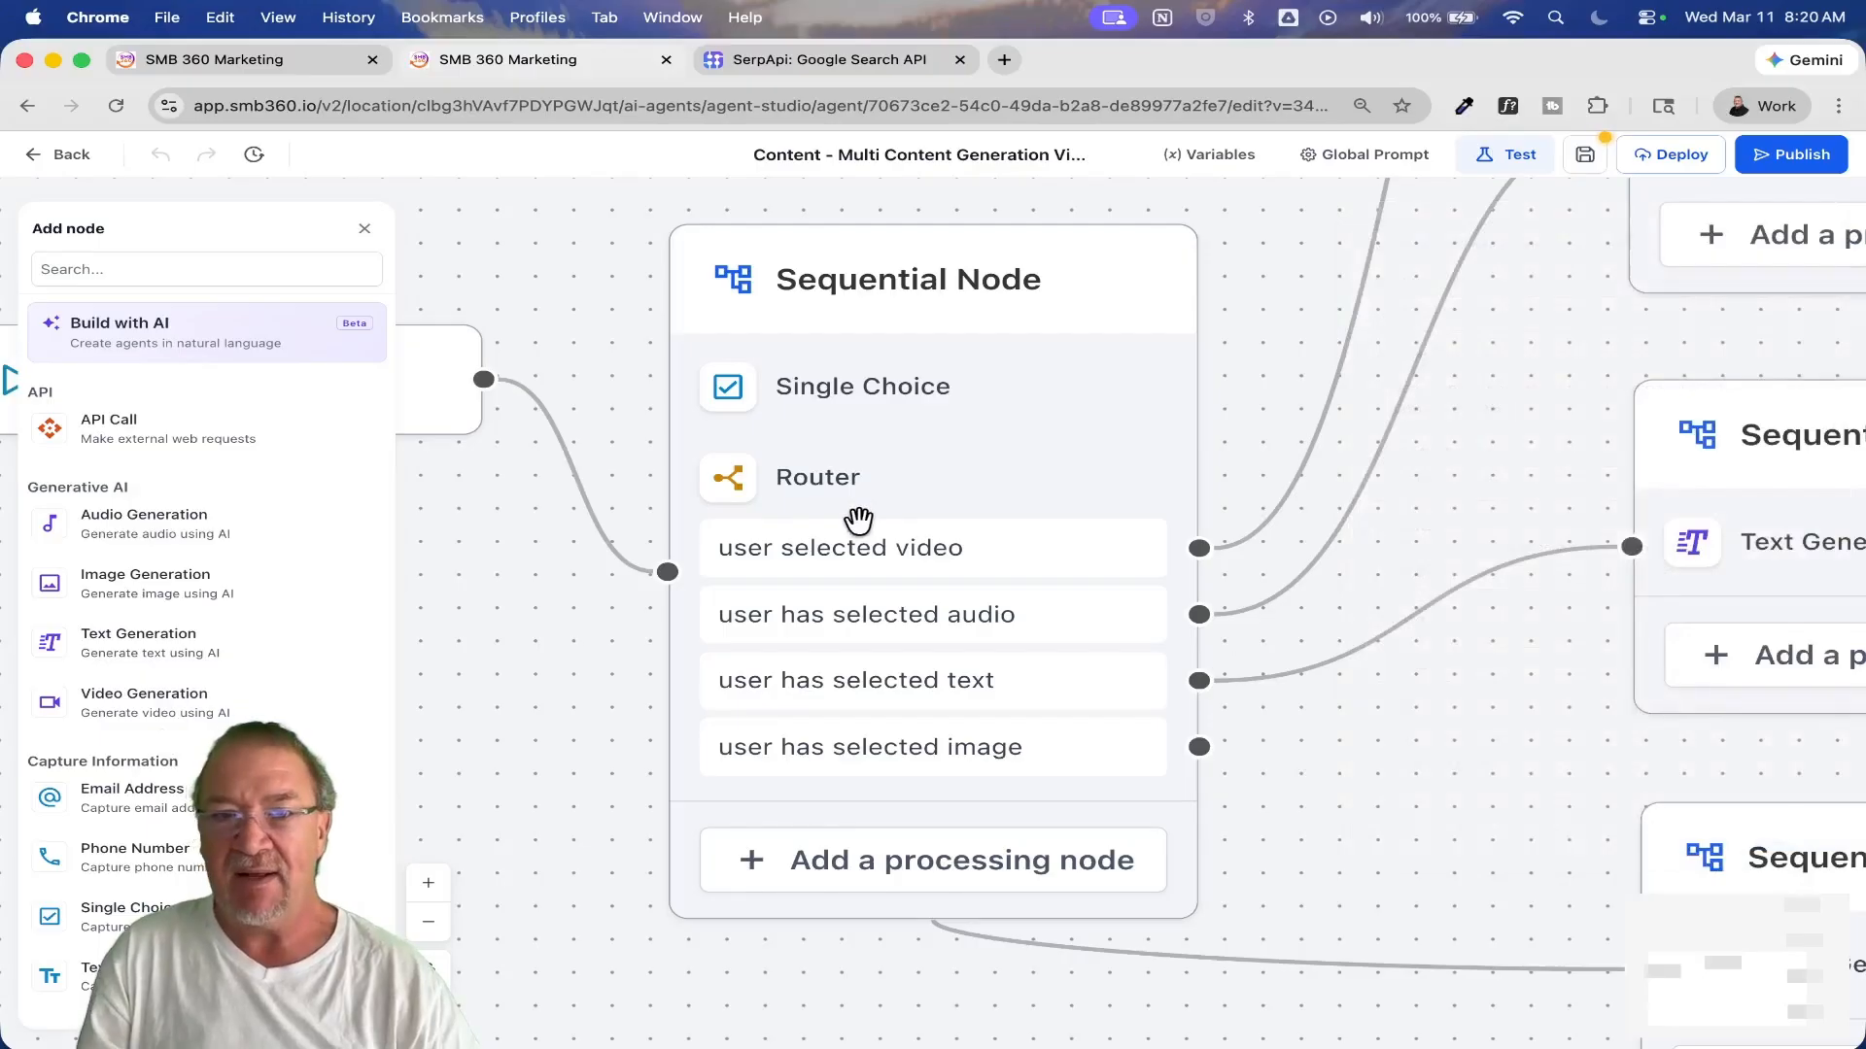
Step: Inspect the Conditional Router's routes and the condition behind "user selected video", and cancel both edits
{"action": "left_click", "coordinate": [806, 486]}
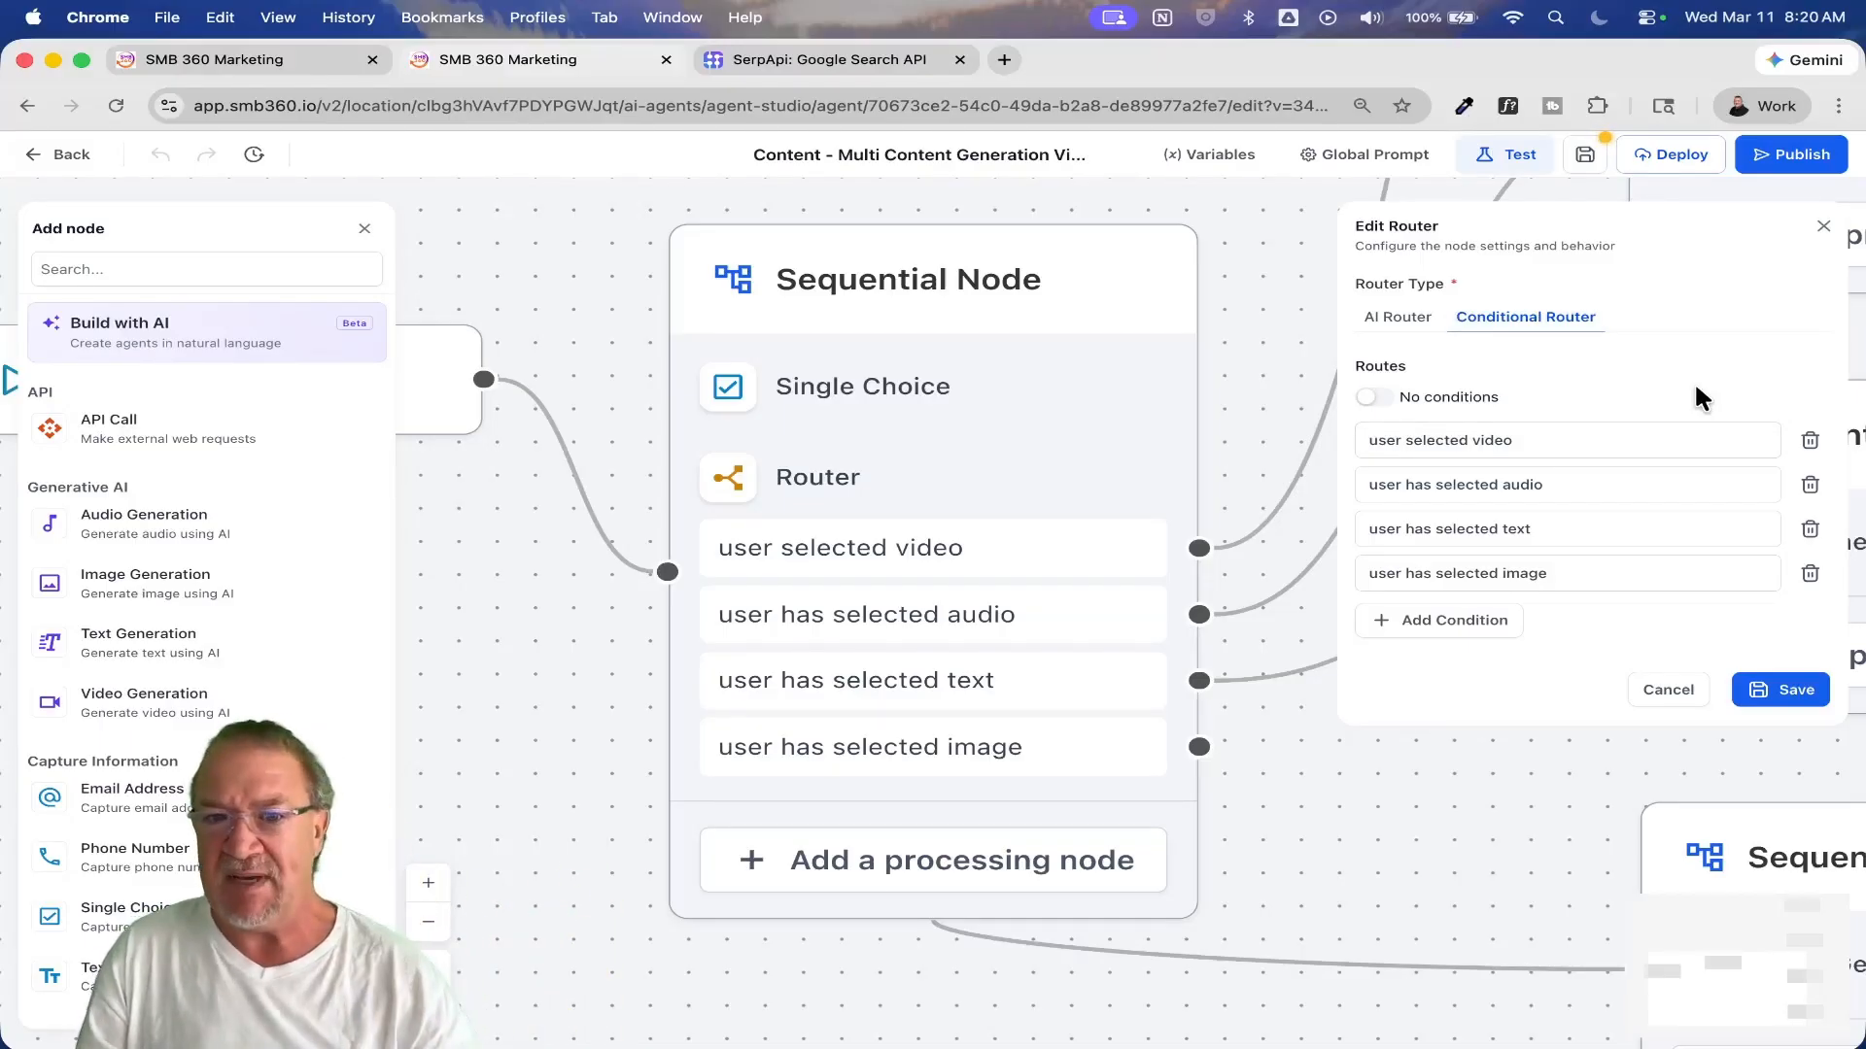
{"action": "left_click", "coordinate": [1476, 450]}
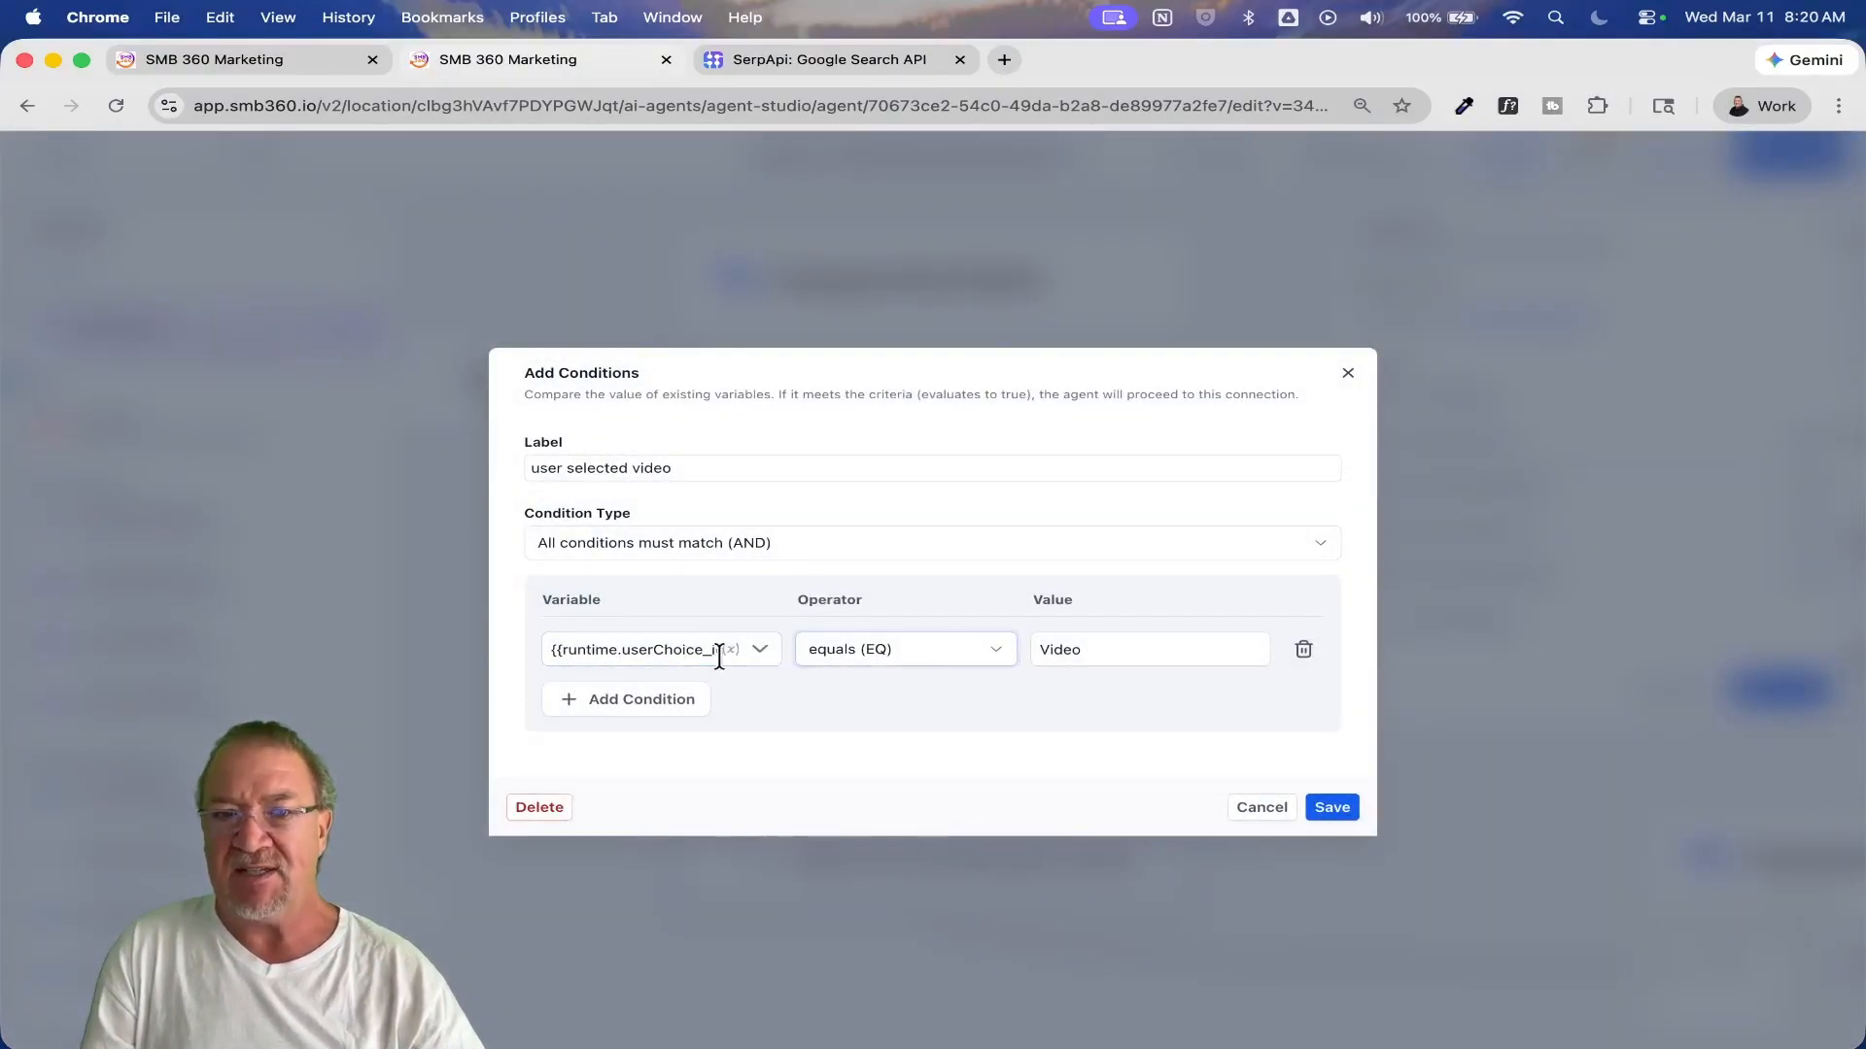
{"action": "left_click", "coordinate": [1264, 809]}
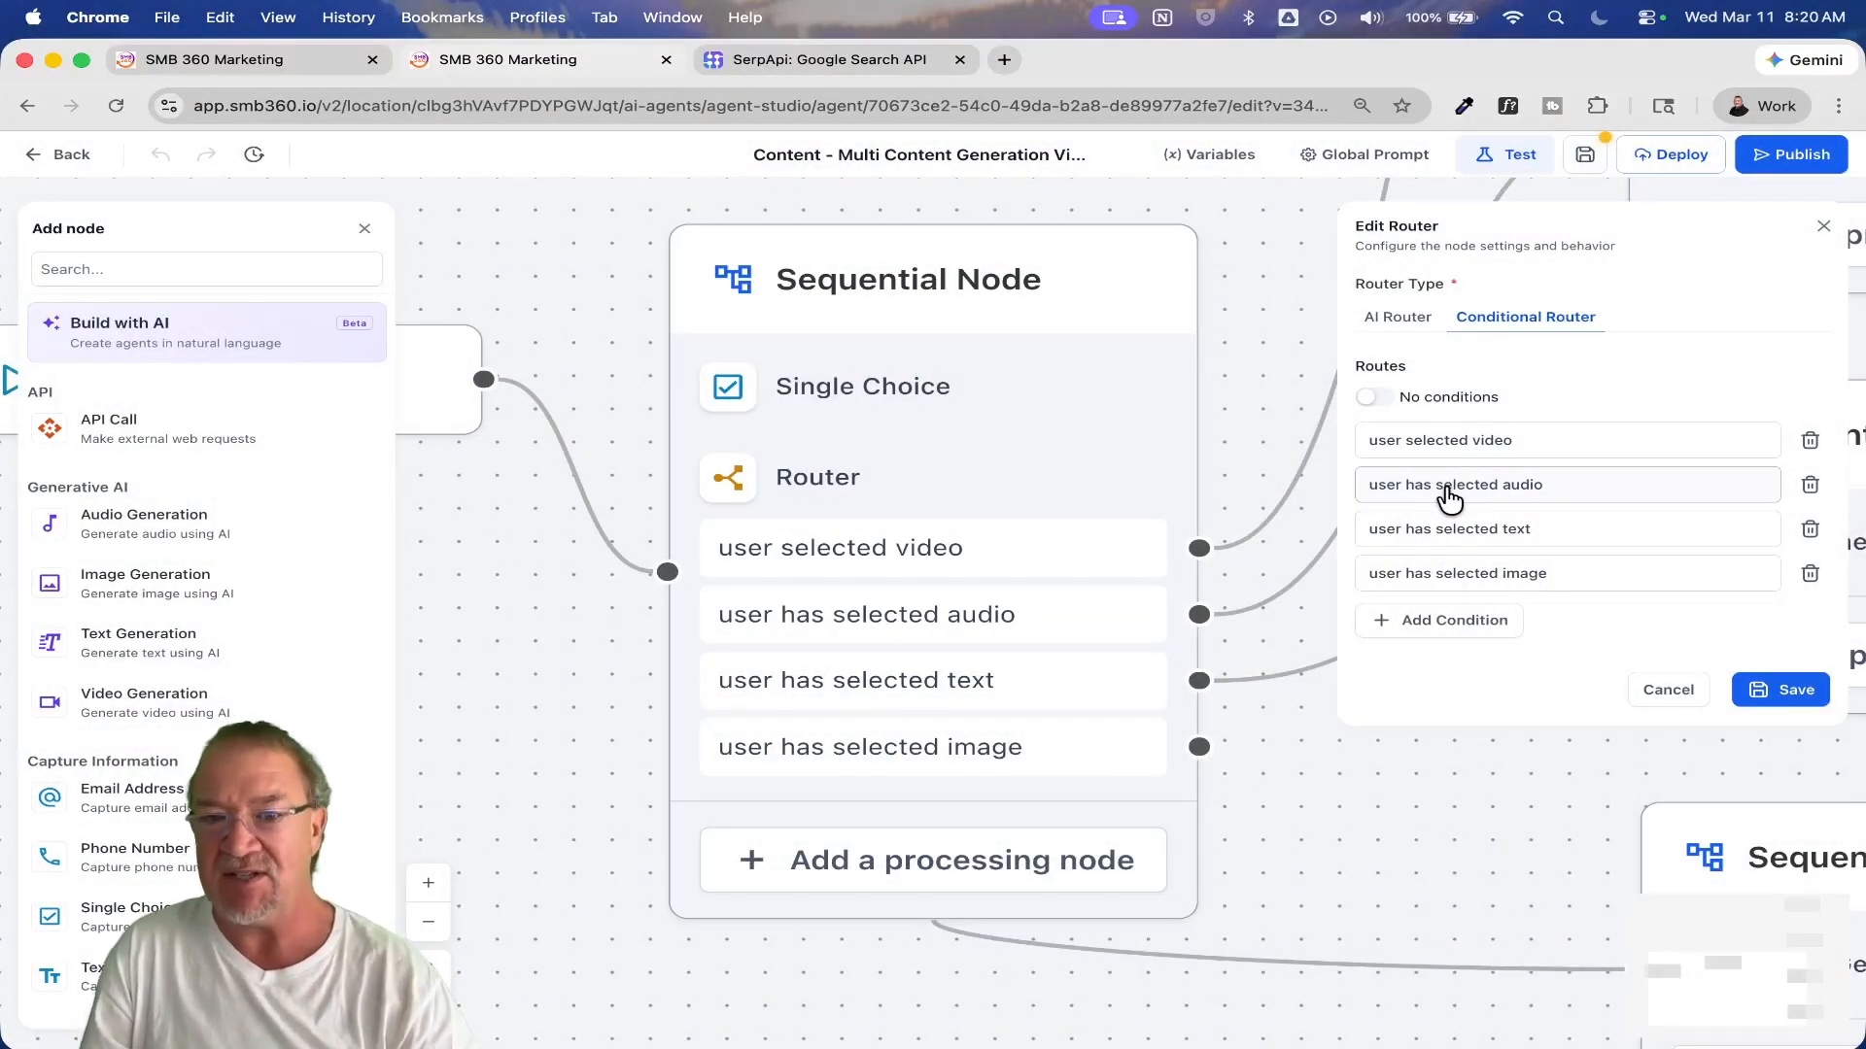
{"action": "left_click", "coordinate": [1667, 690]}
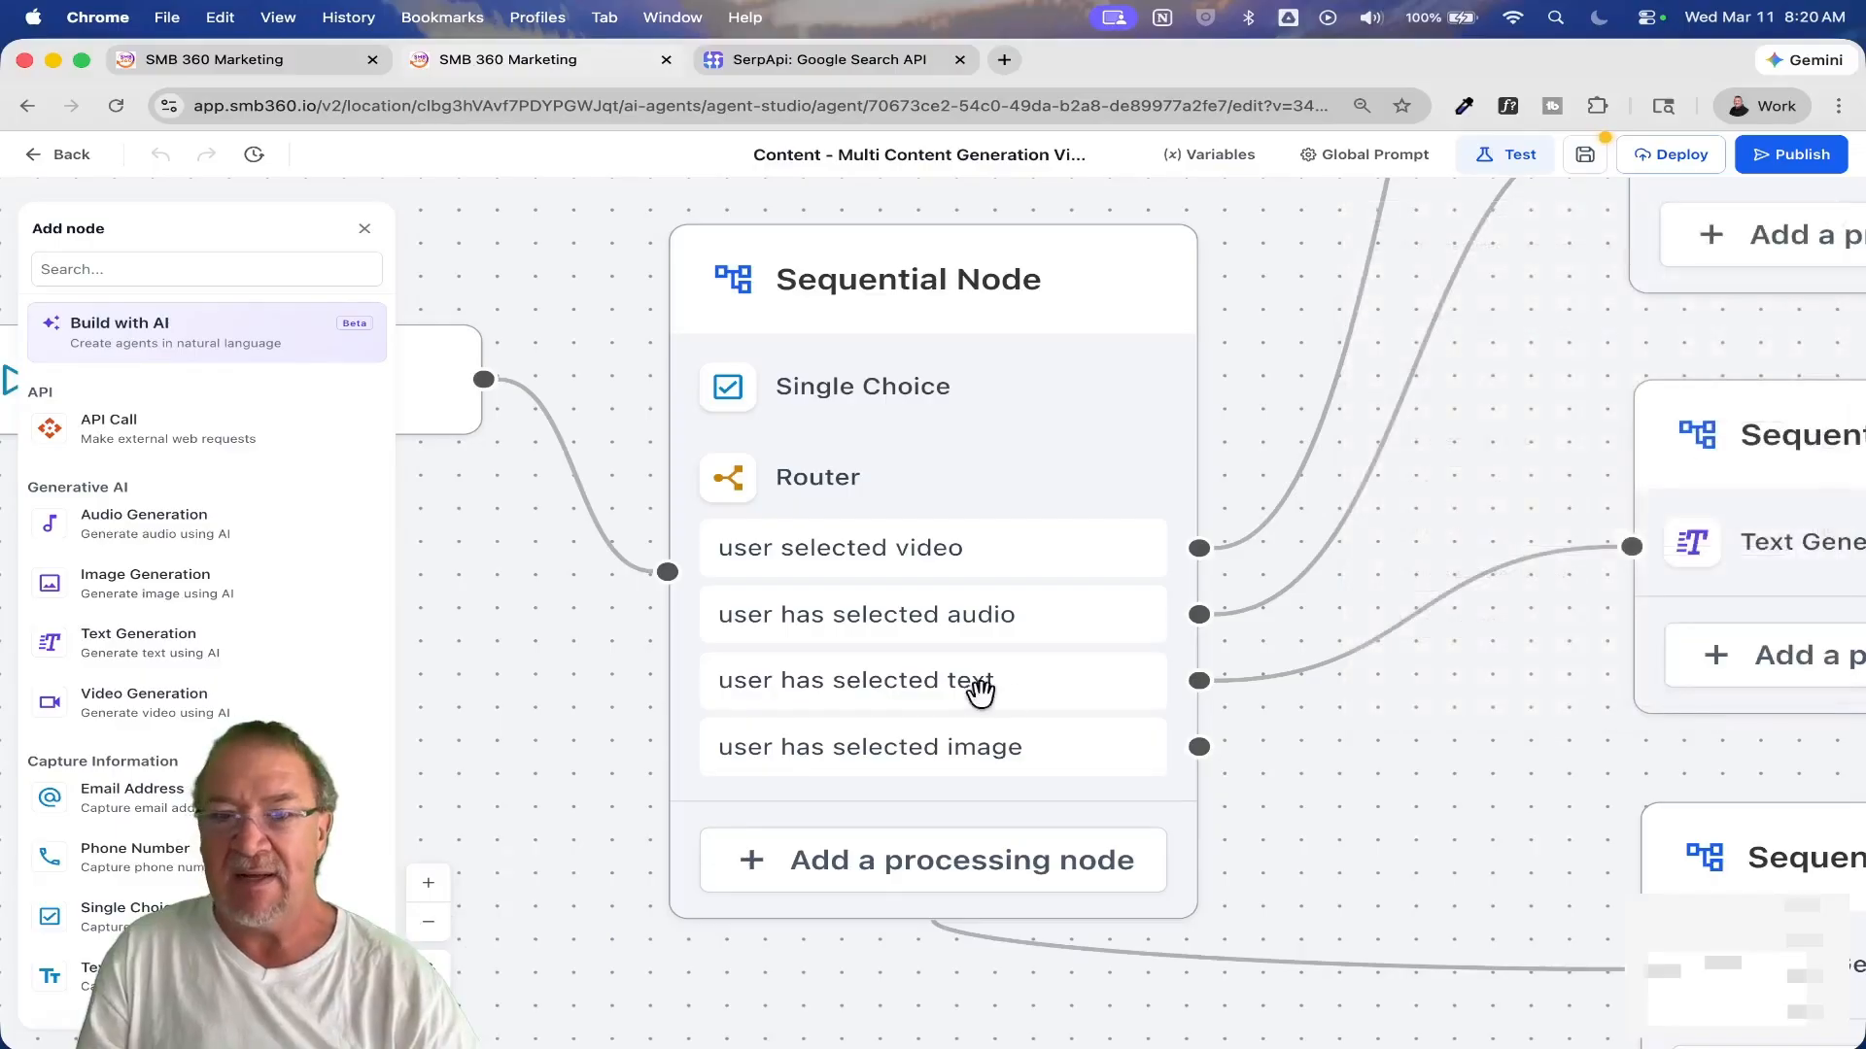
Step: Read the Video Generation node's full prompt, check its AI model, aspect ratio and resolution, and cancel the edit
{"action": "left_click_drag", "start_coordinate": [1453, 746], "coordinate": [1270, 953]}
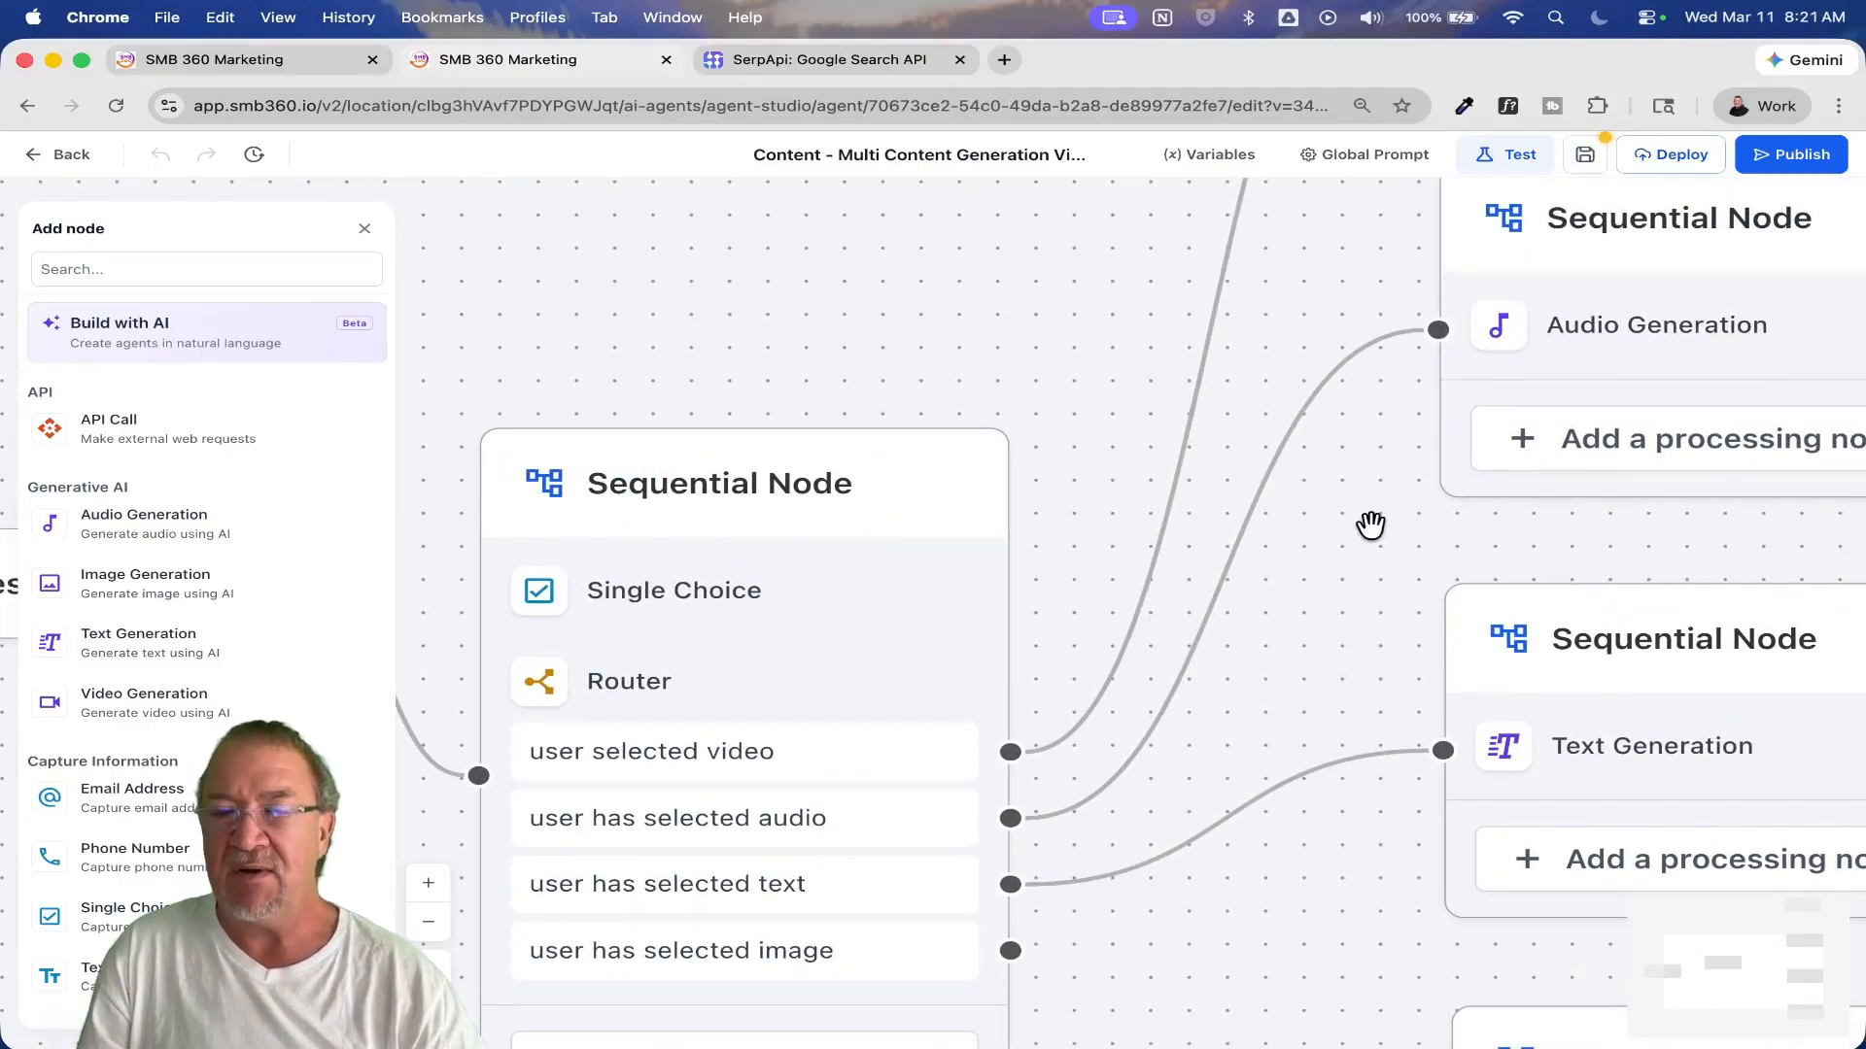
{"action": "left_click_drag", "start_coordinate": [1370, 524], "coordinate": [874, 1012]}
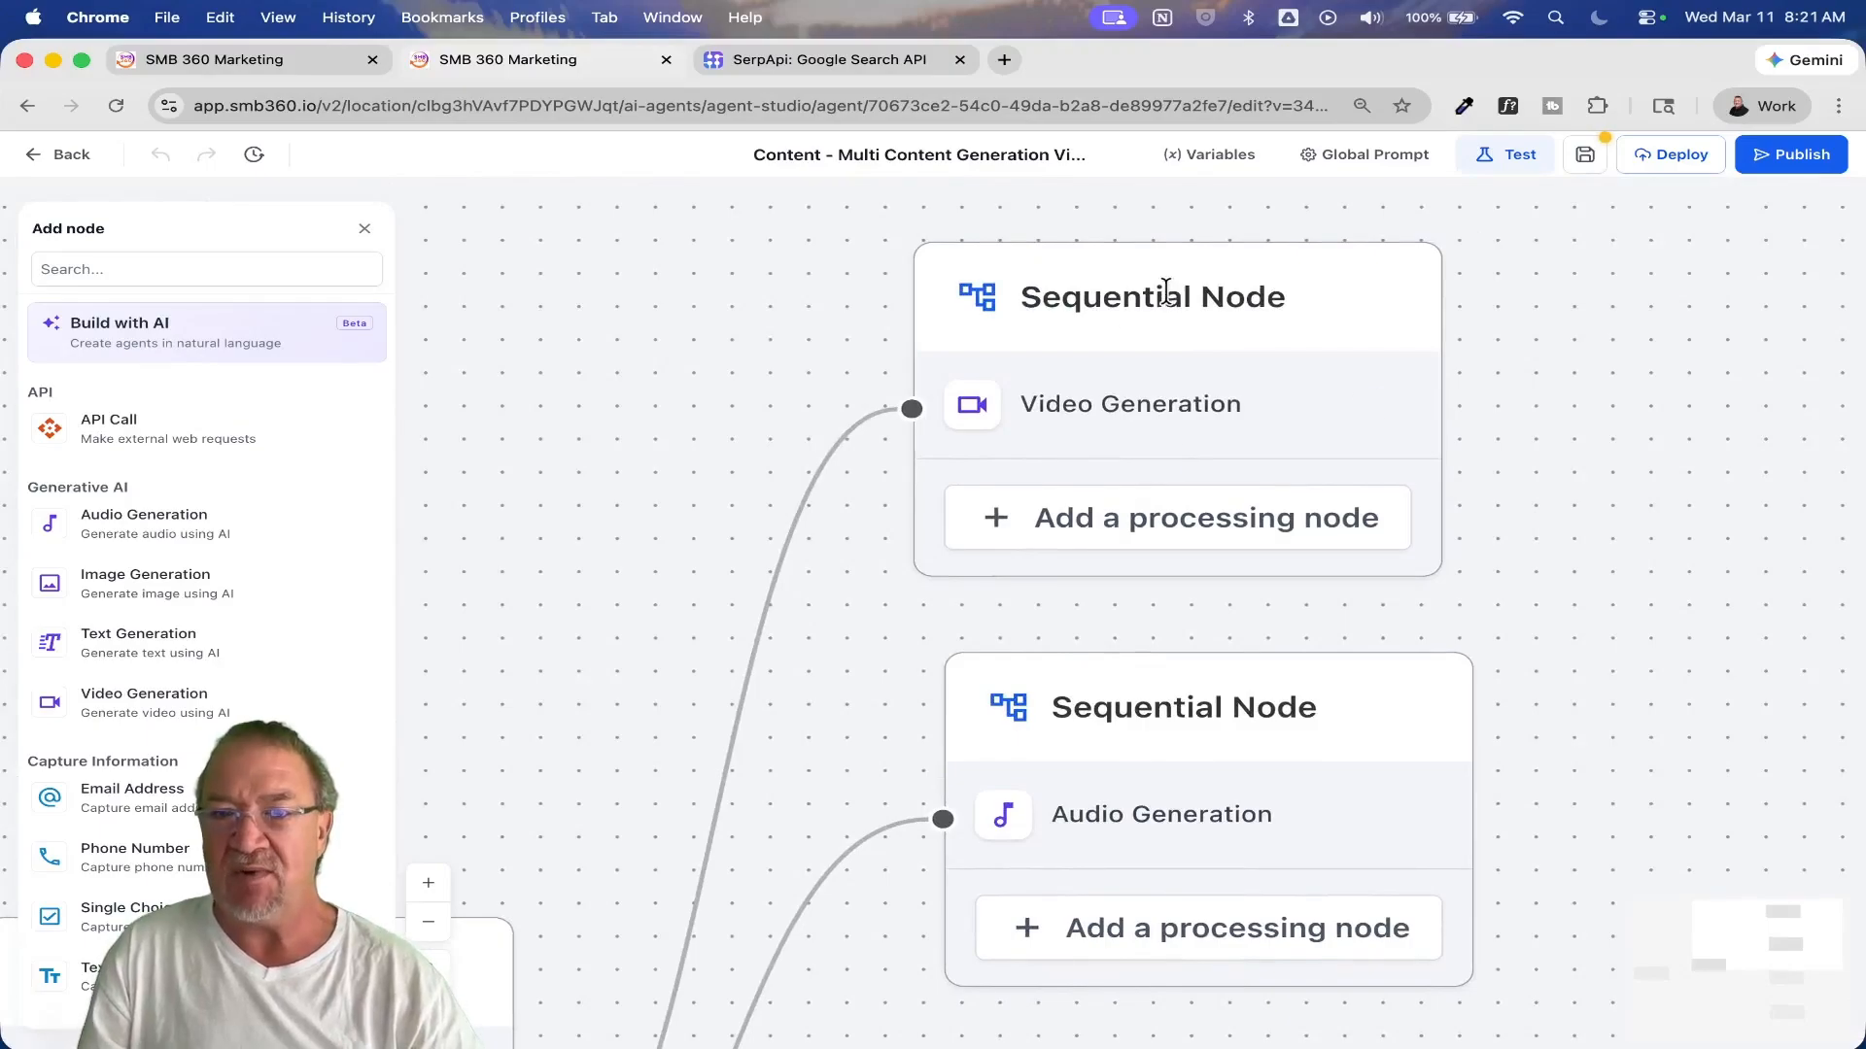
{"action": "left_click", "coordinate": [1116, 410]}
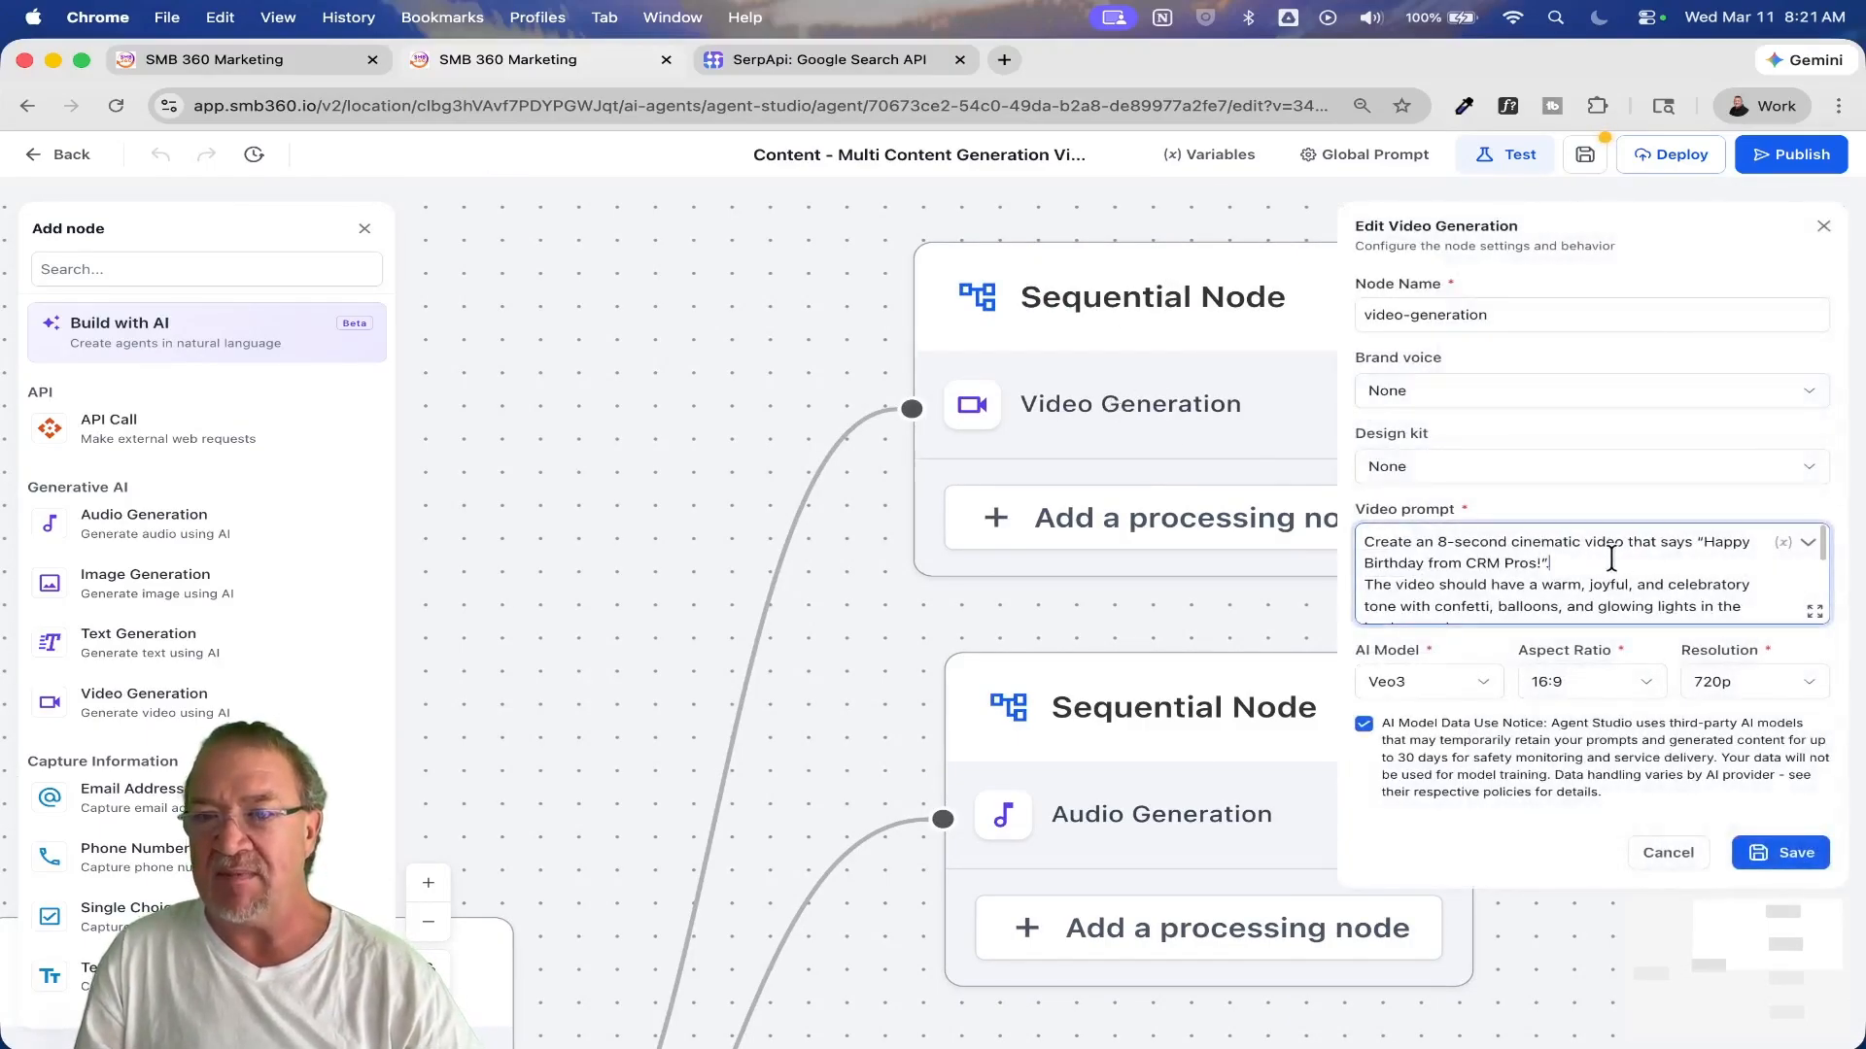
{"action": "left_click", "coordinate": [1813, 611]}
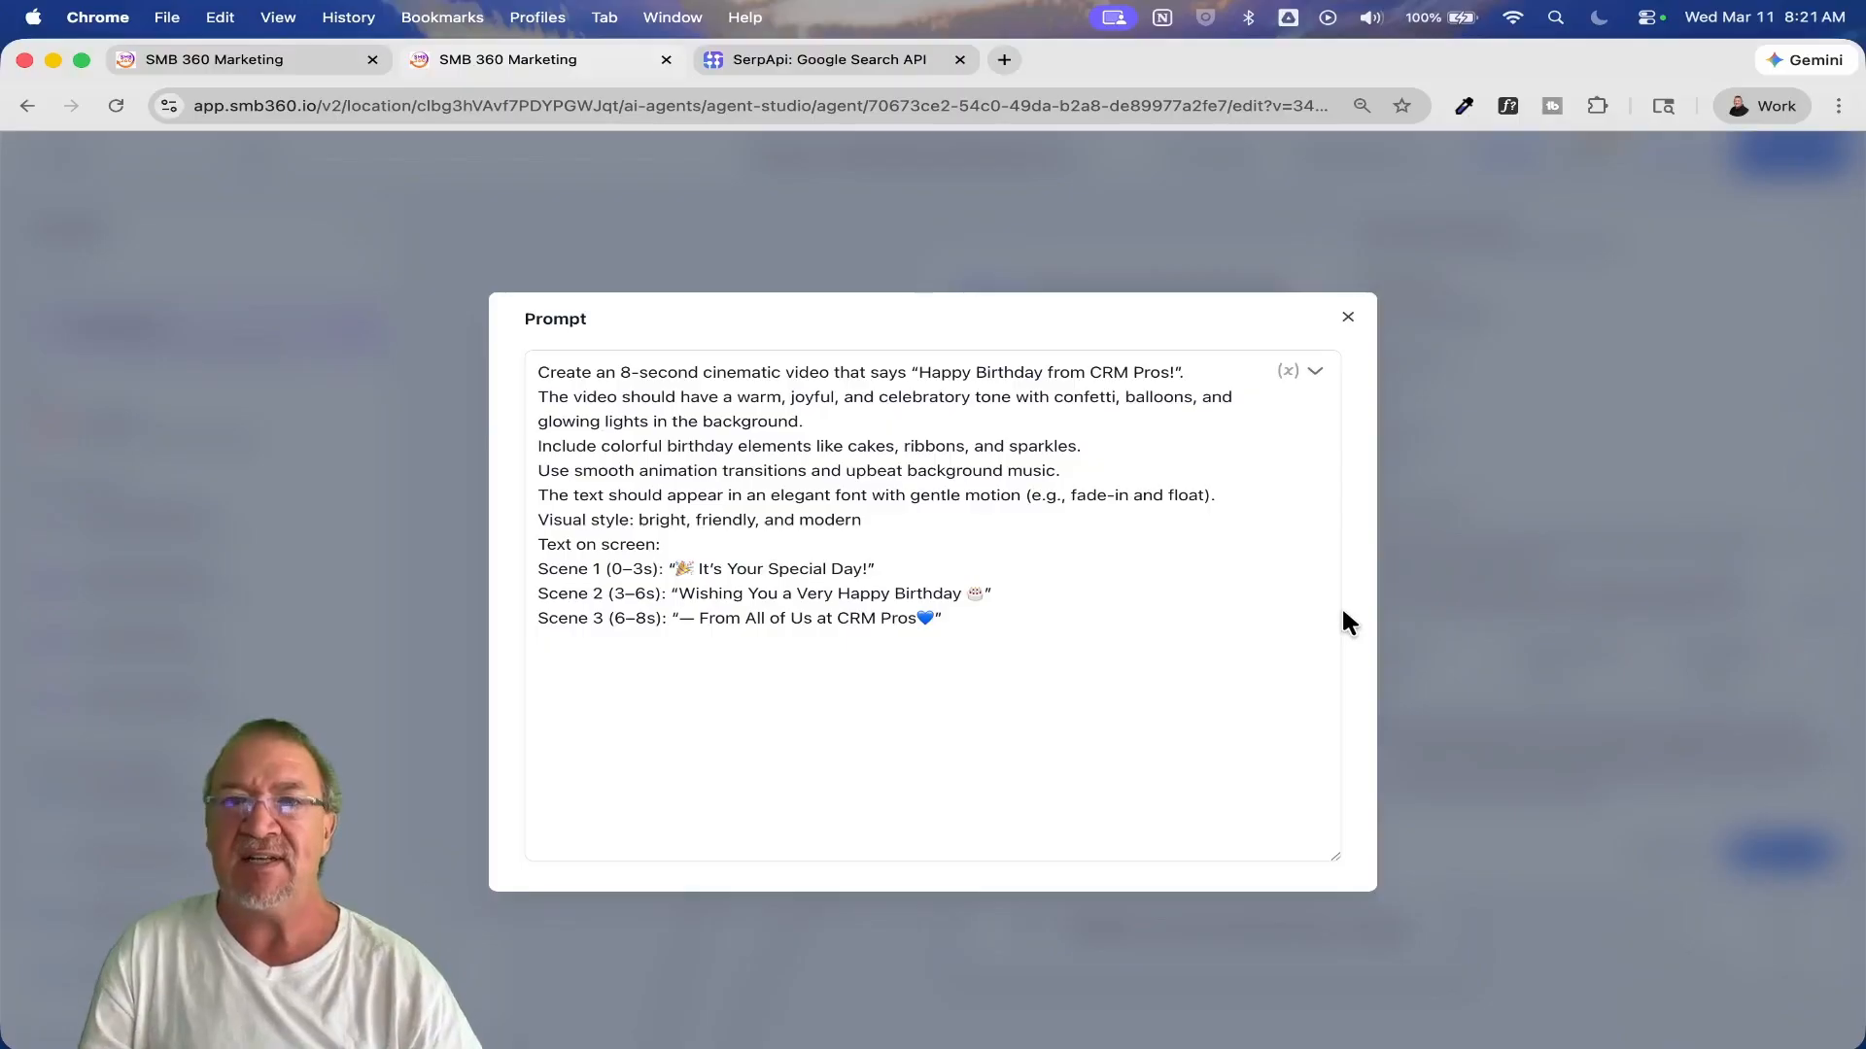
{"action": "left_click", "coordinate": [1345, 313]}
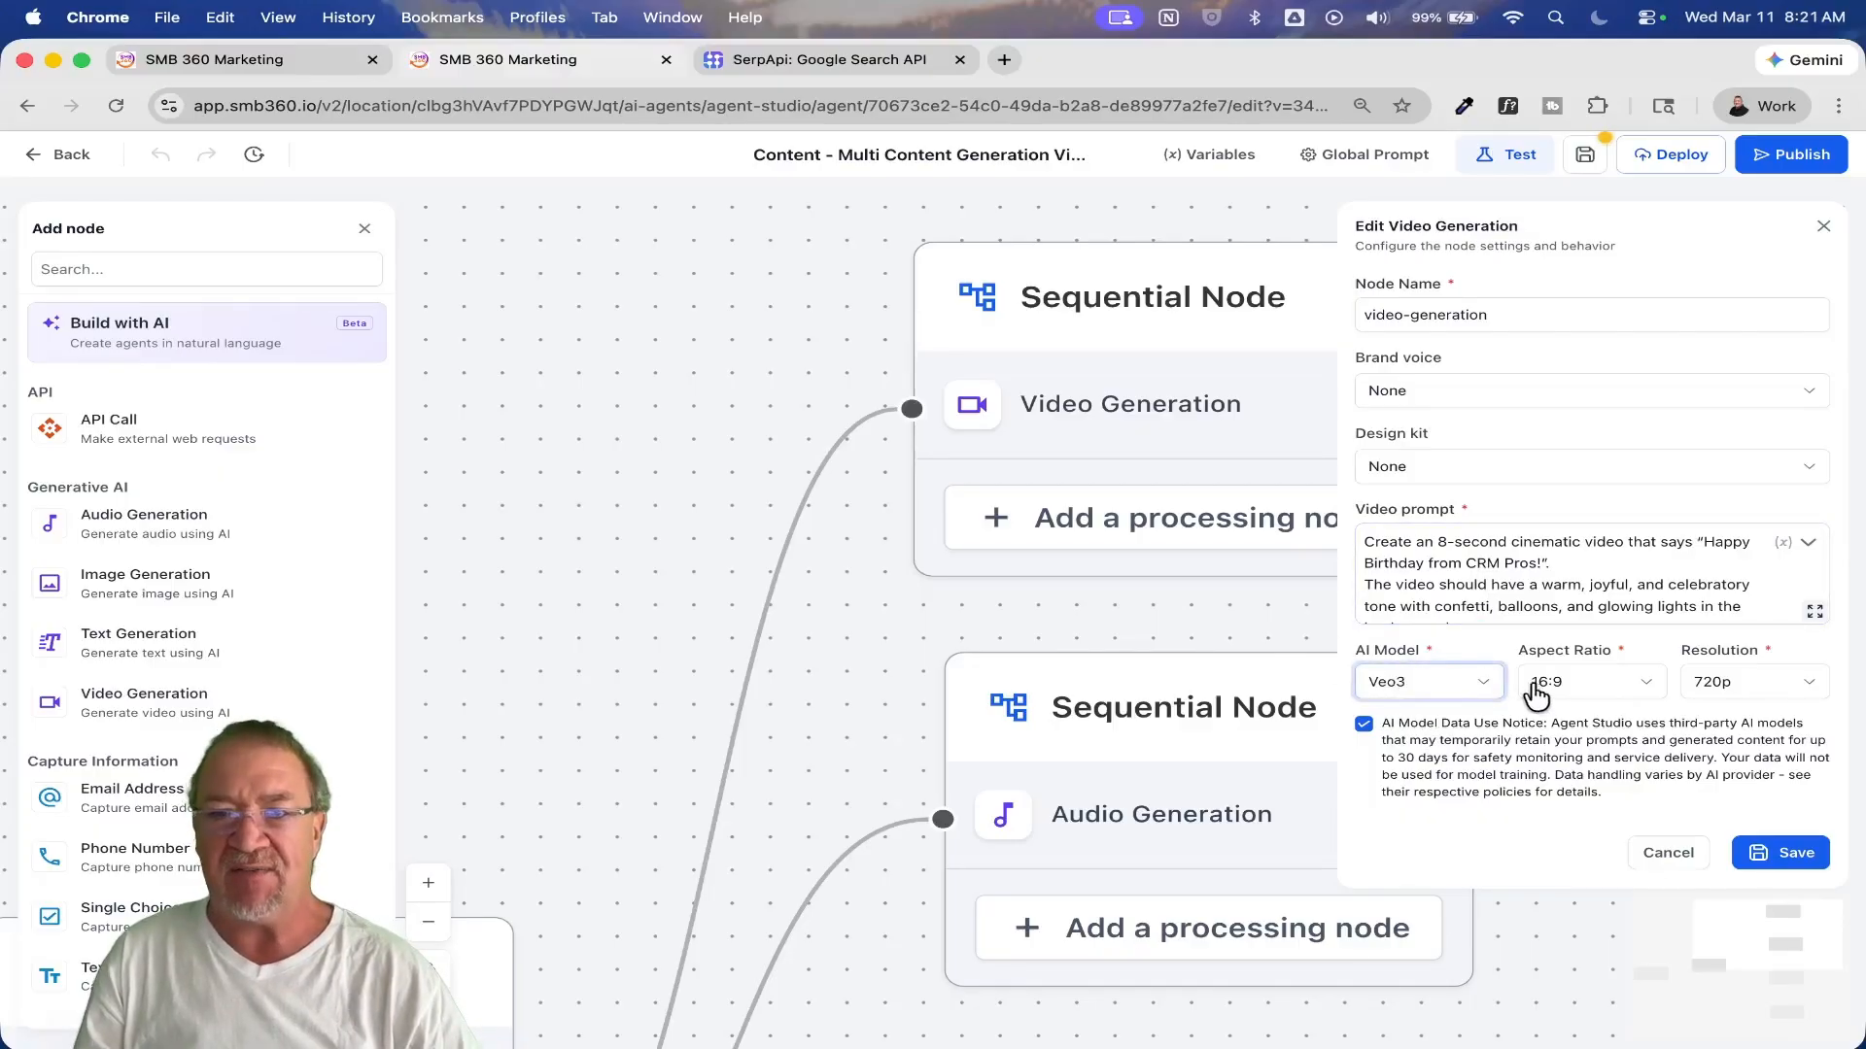
{"action": "left_click", "coordinate": [1667, 853]}
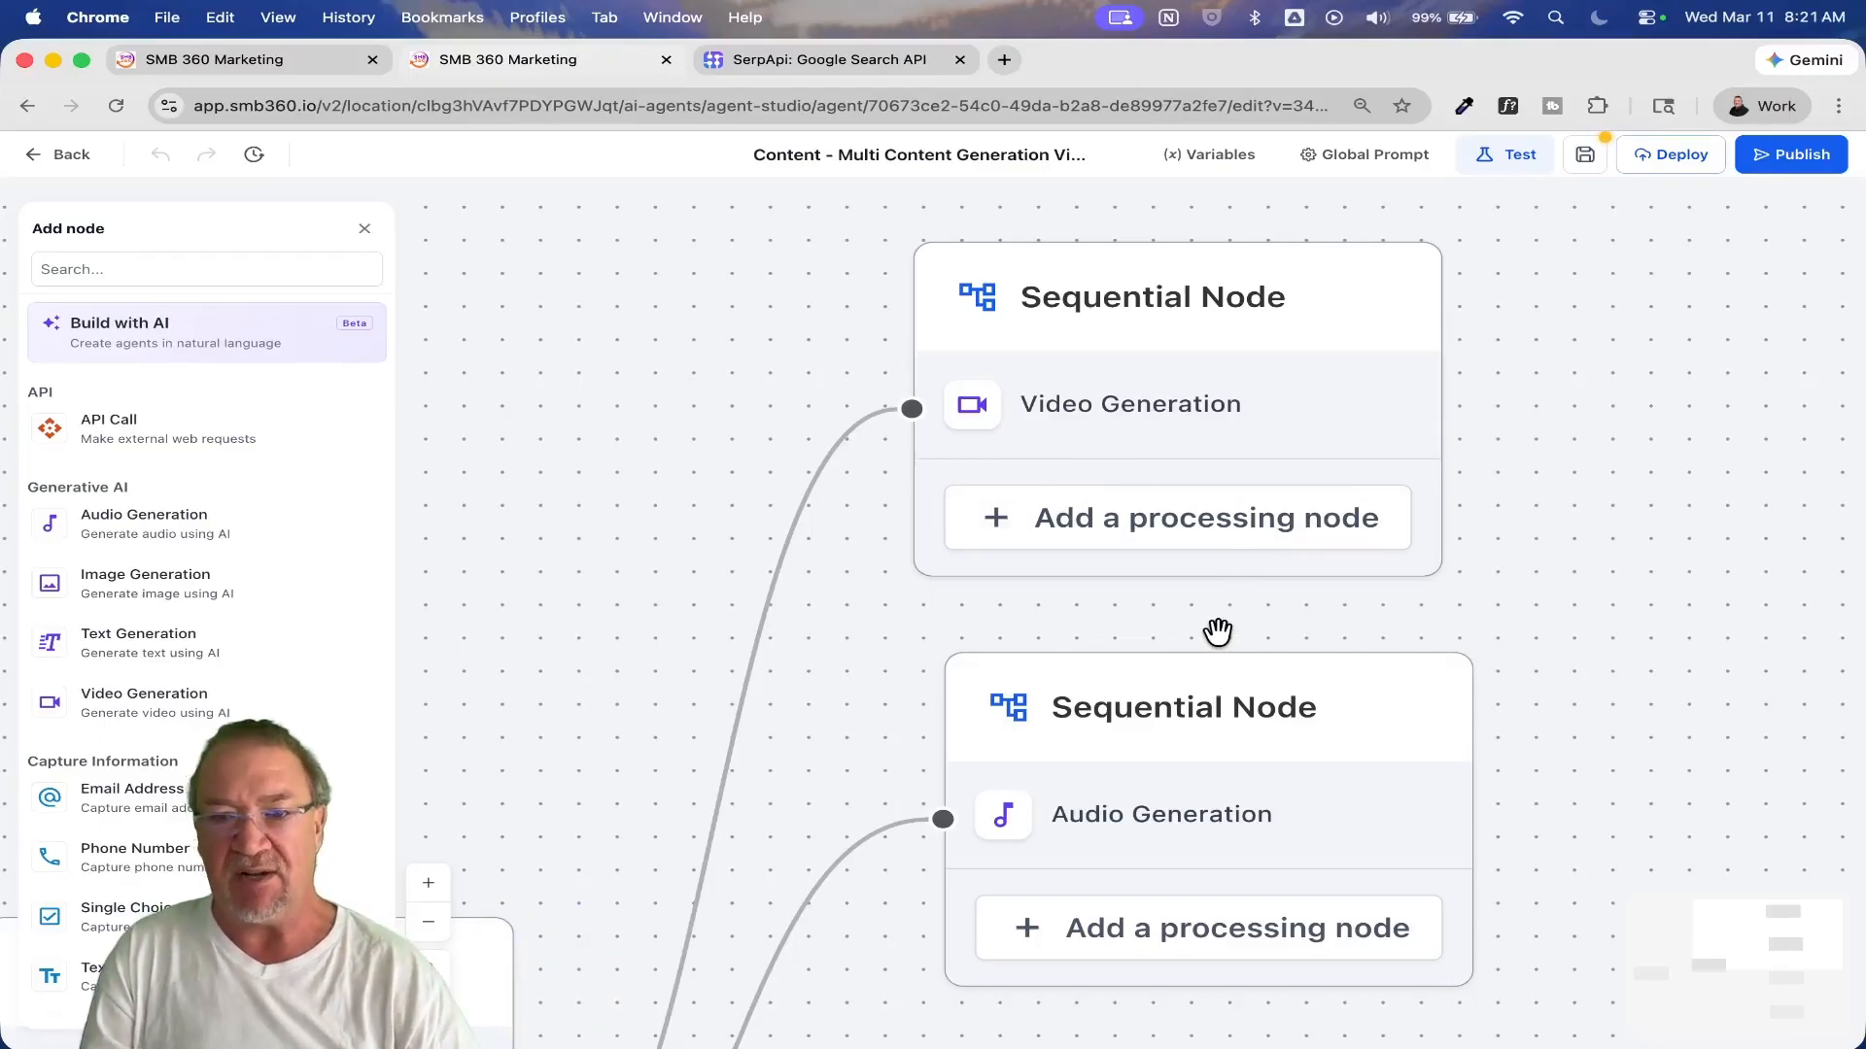
Step: Review the Audio Generation node's prompt, variable name, model and voice, and cancel the edit
{"action": "left_click_drag", "start_coordinate": [1541, 749], "coordinate": [1523, 591]}
{"action": "scroll", "coordinate": [1523, 592], "scroll_direction": "down", "scroll_amount": 5}
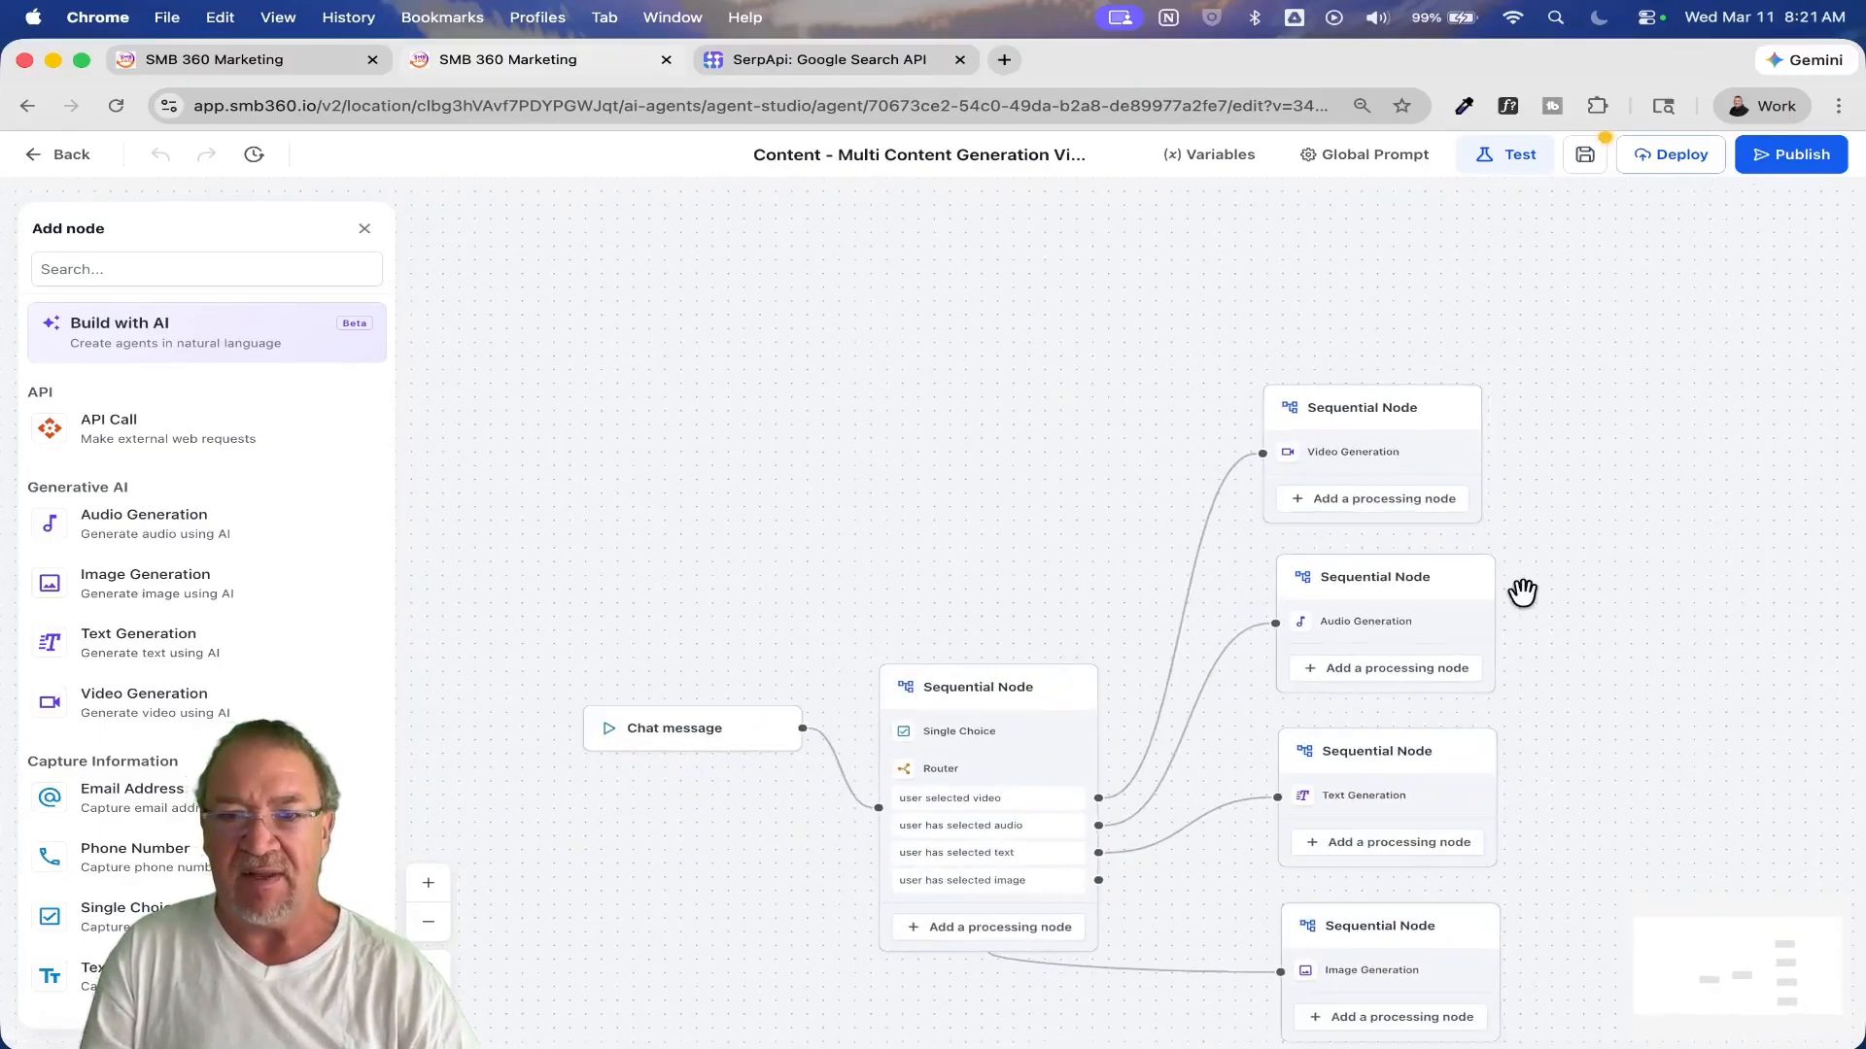
{"action": "scroll", "coordinate": [1522, 592], "scroll_direction": "down", "scroll_amount": 3}
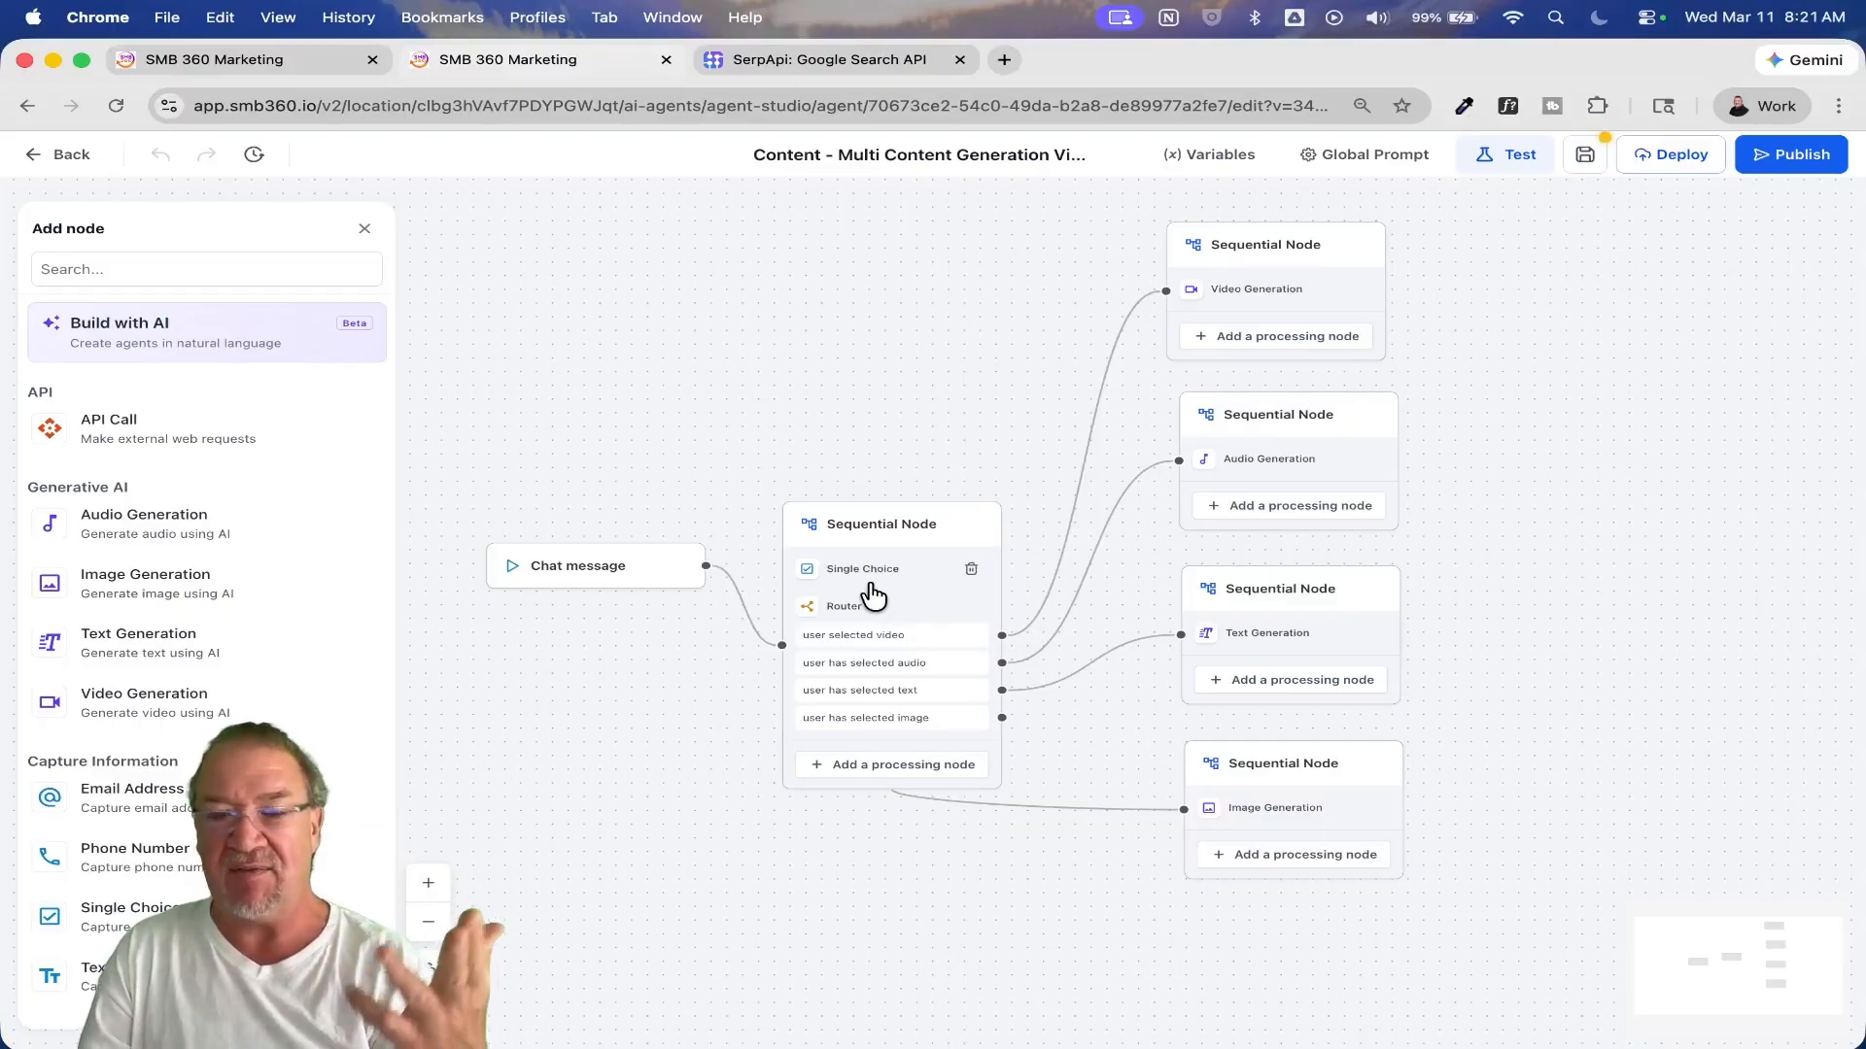
{"action": "left_click", "coordinate": [1266, 464]}
{"action": "left_click", "coordinate": [1438, 487]}
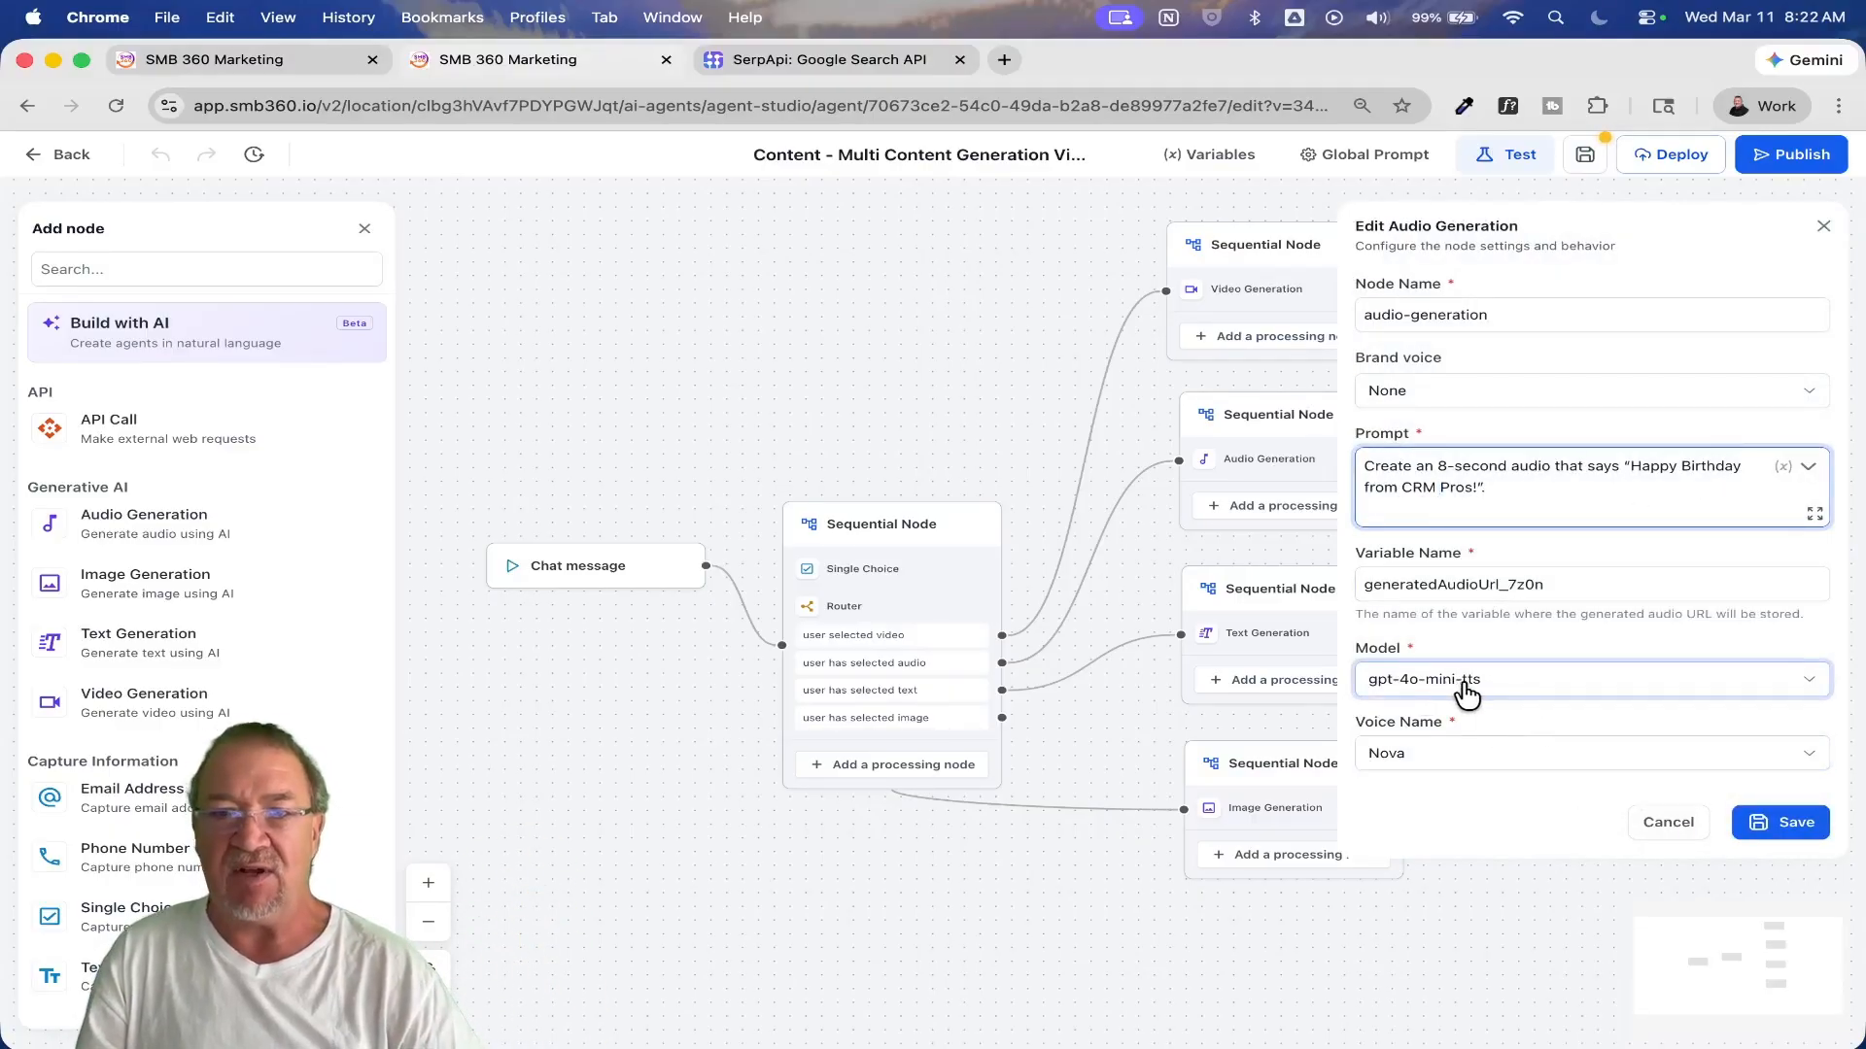
{"action": "left_click_drag", "start_coordinate": [1566, 584], "coordinate": [1329, 581]}
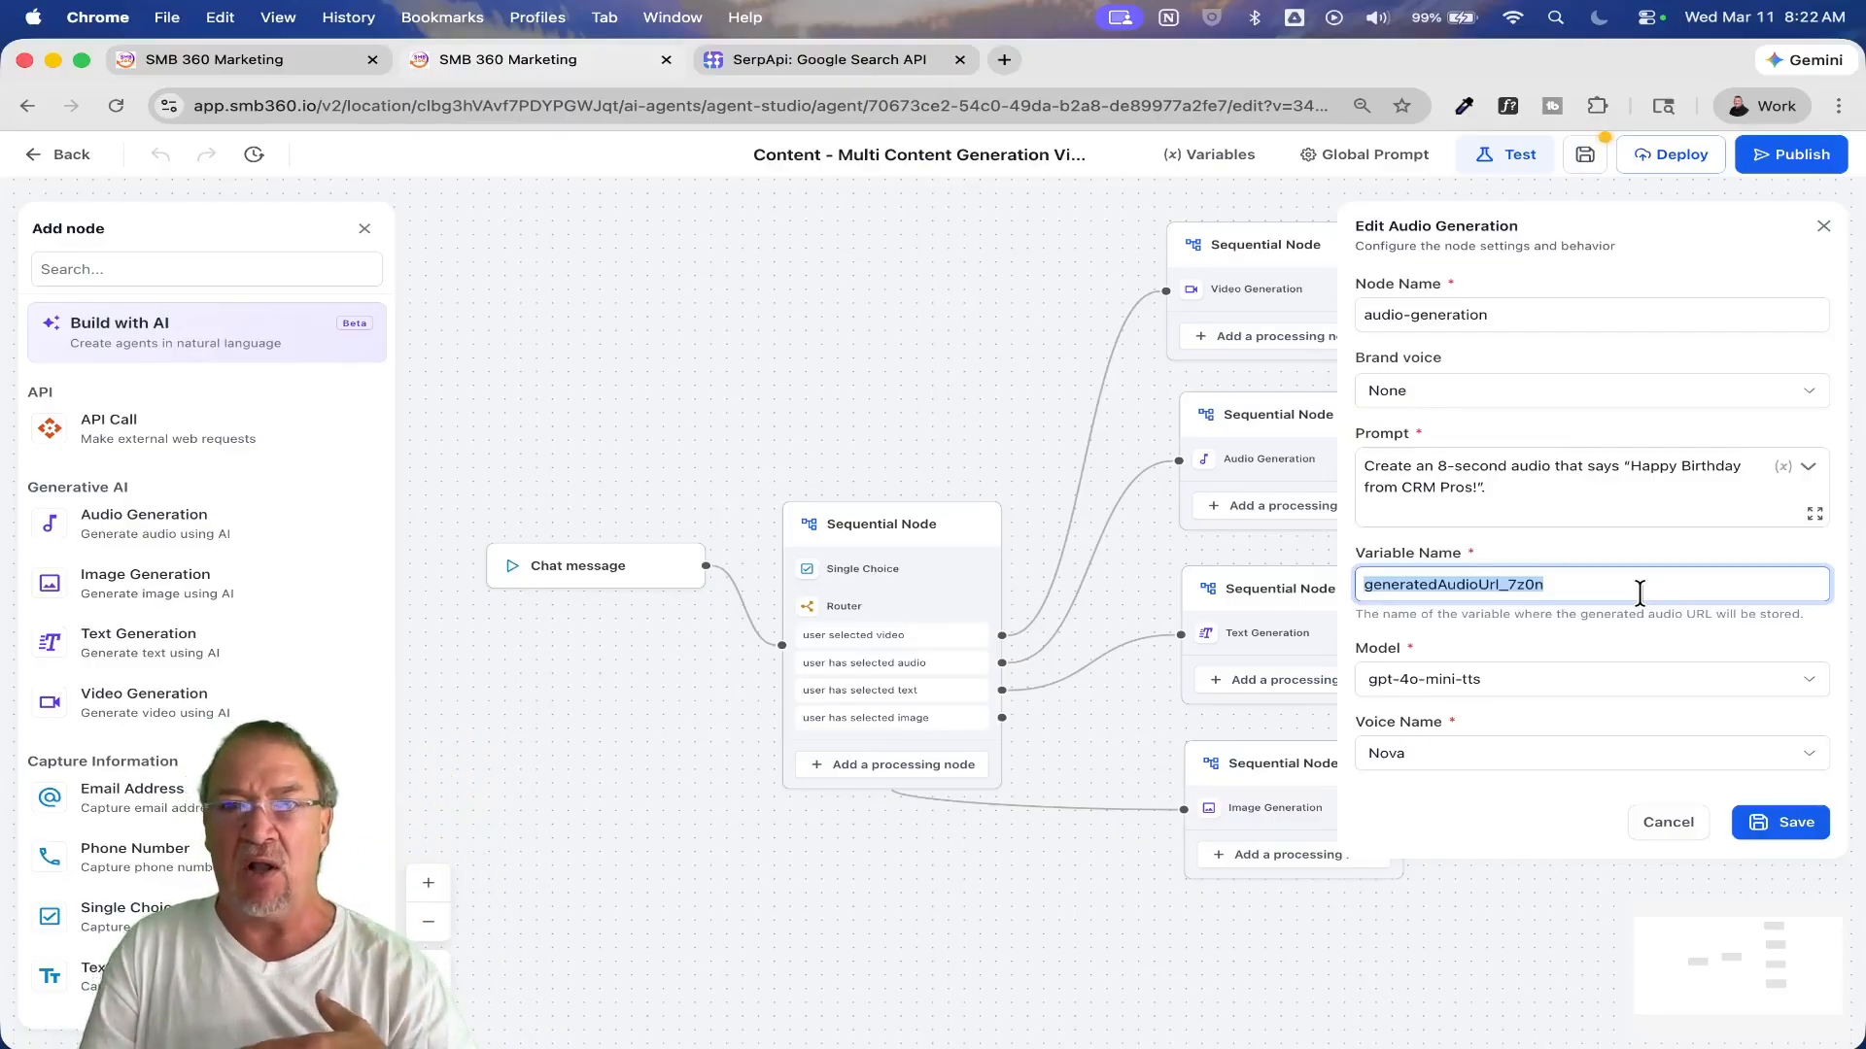
{"action": "left_click", "coordinate": [1669, 822]}
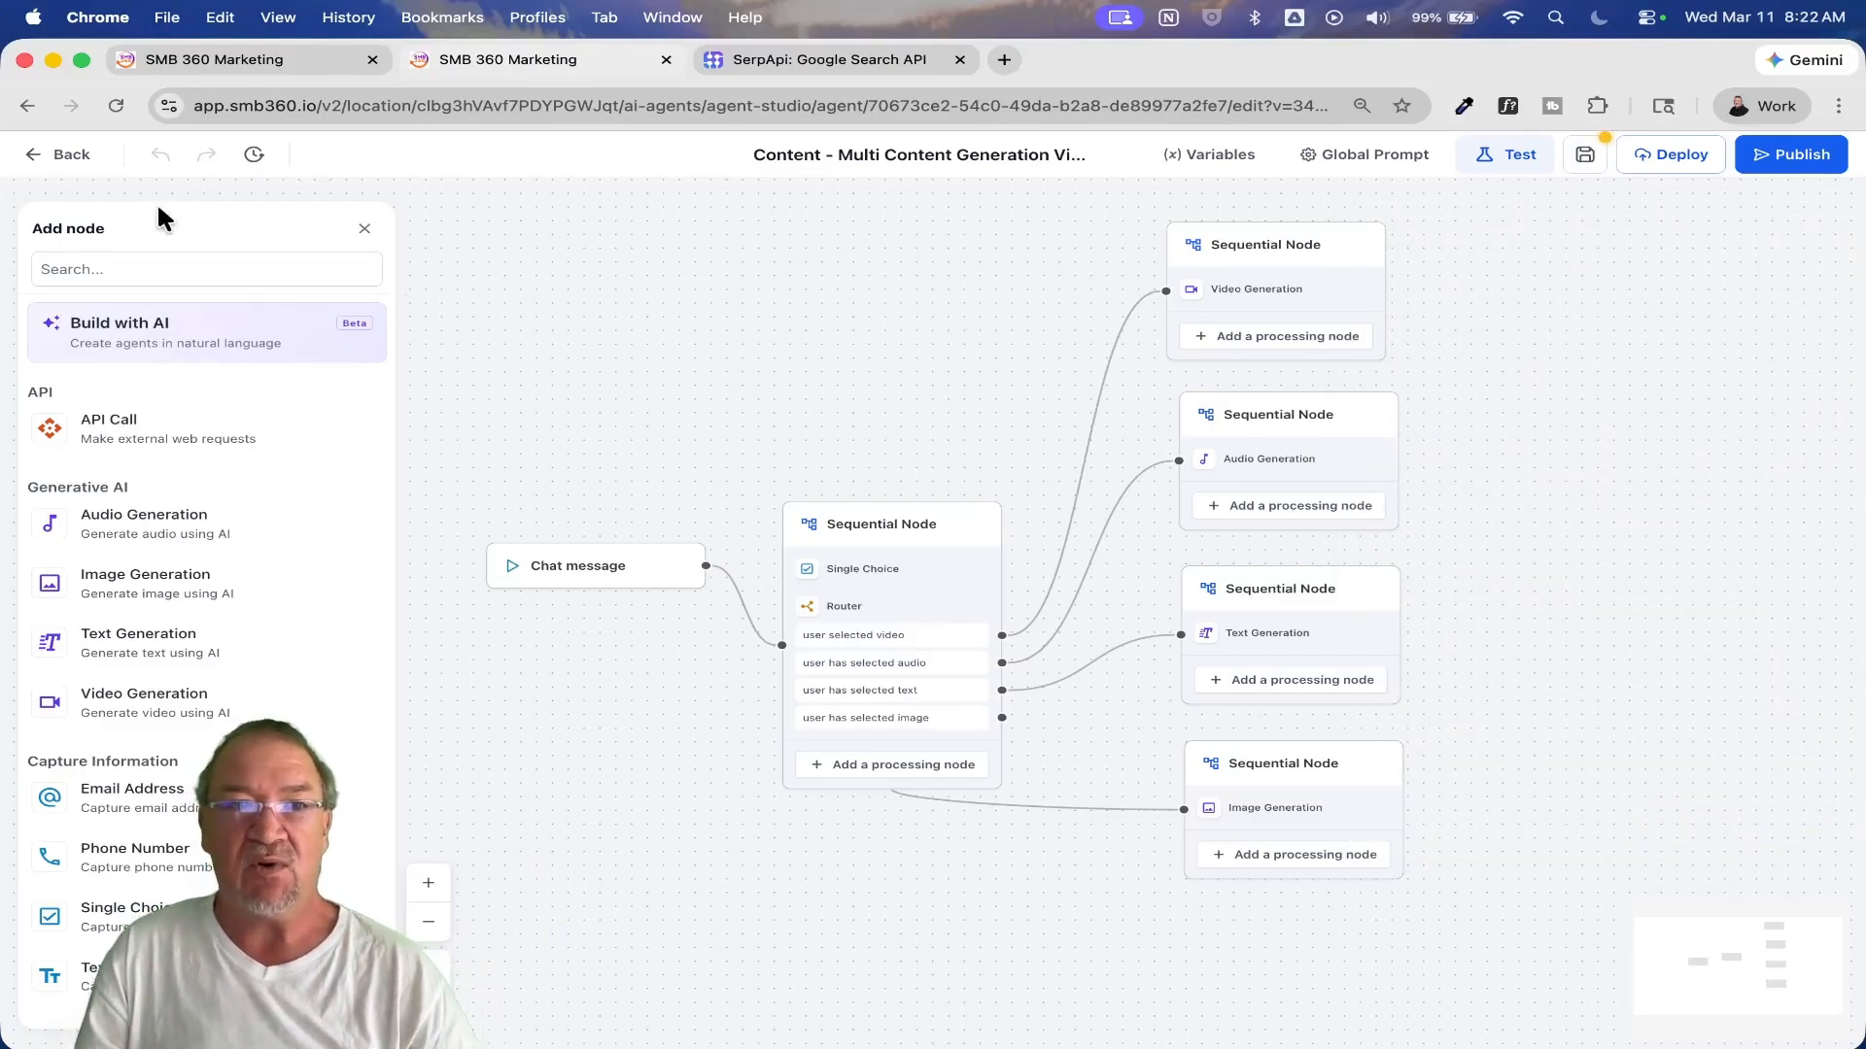
Step: Leave the standard-node agent, discarding unsaved changes, and open KB Based Chat to documentation Agent
{"action": "left_click", "coordinate": [61, 156]}
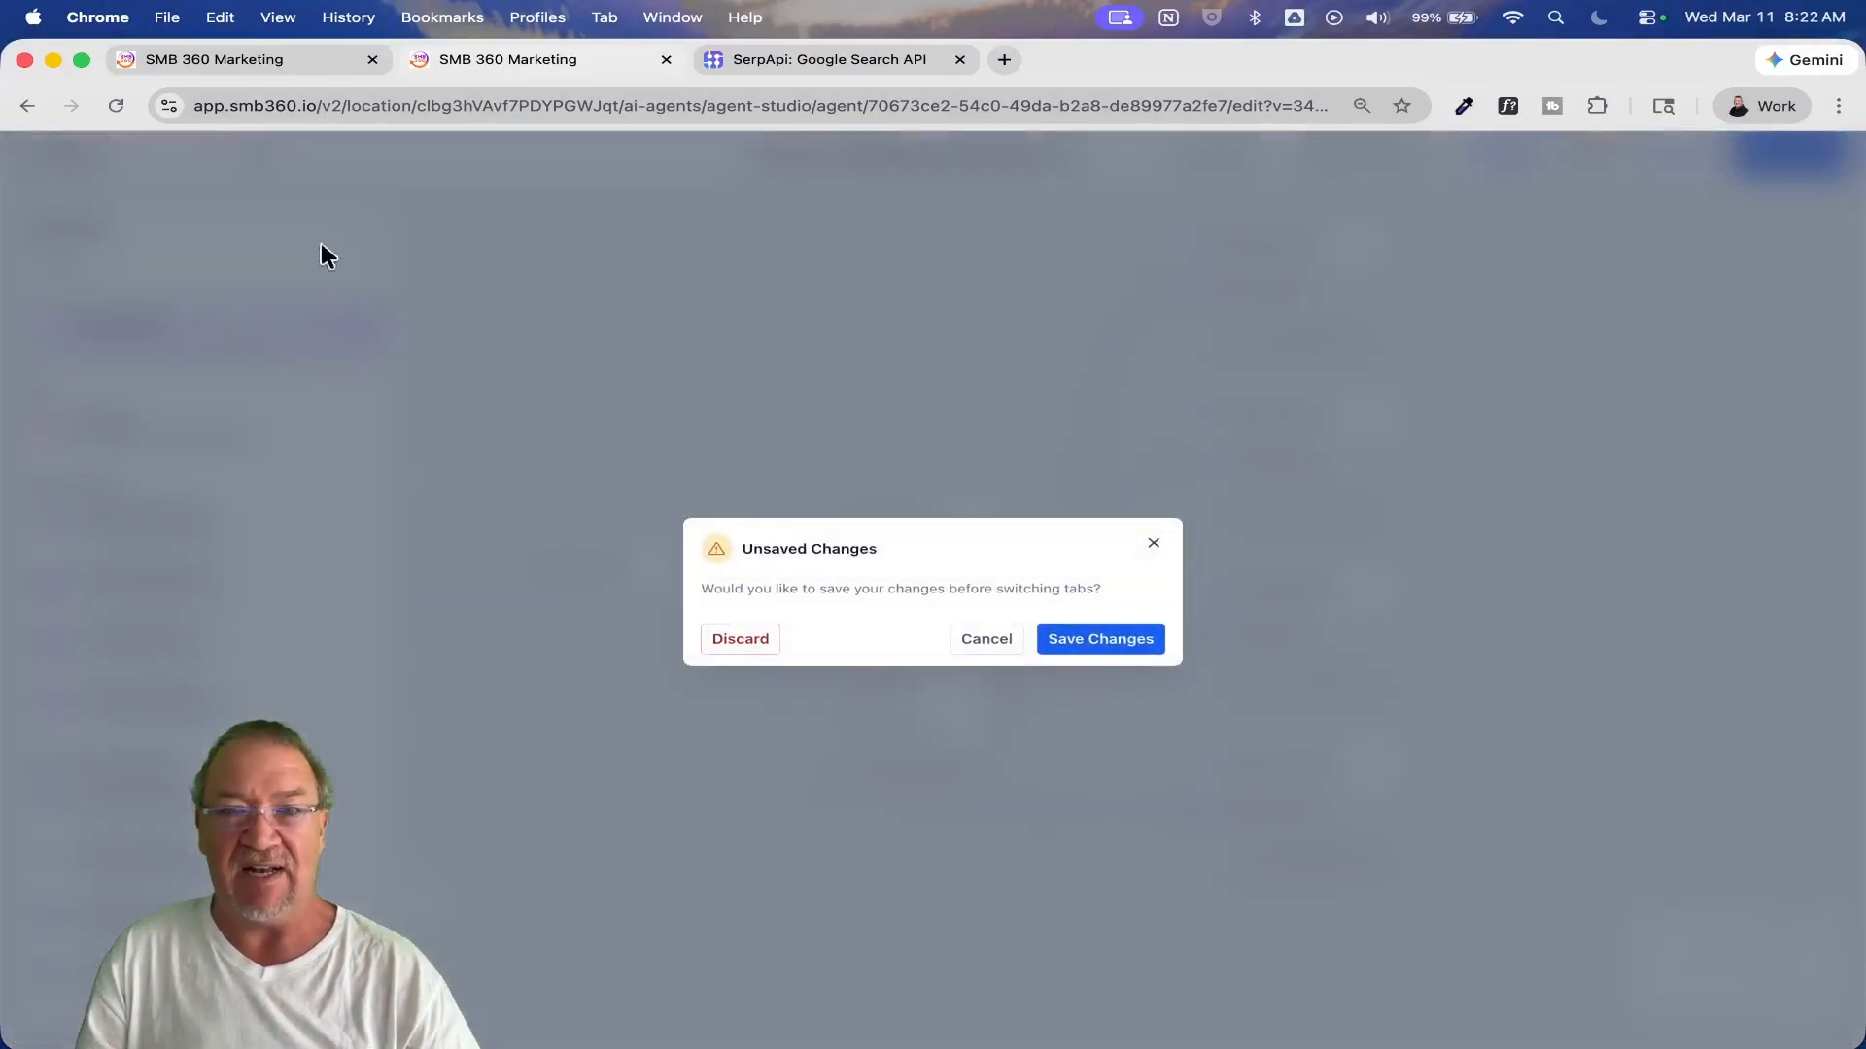
{"action": "left_click", "coordinate": [741, 638]}
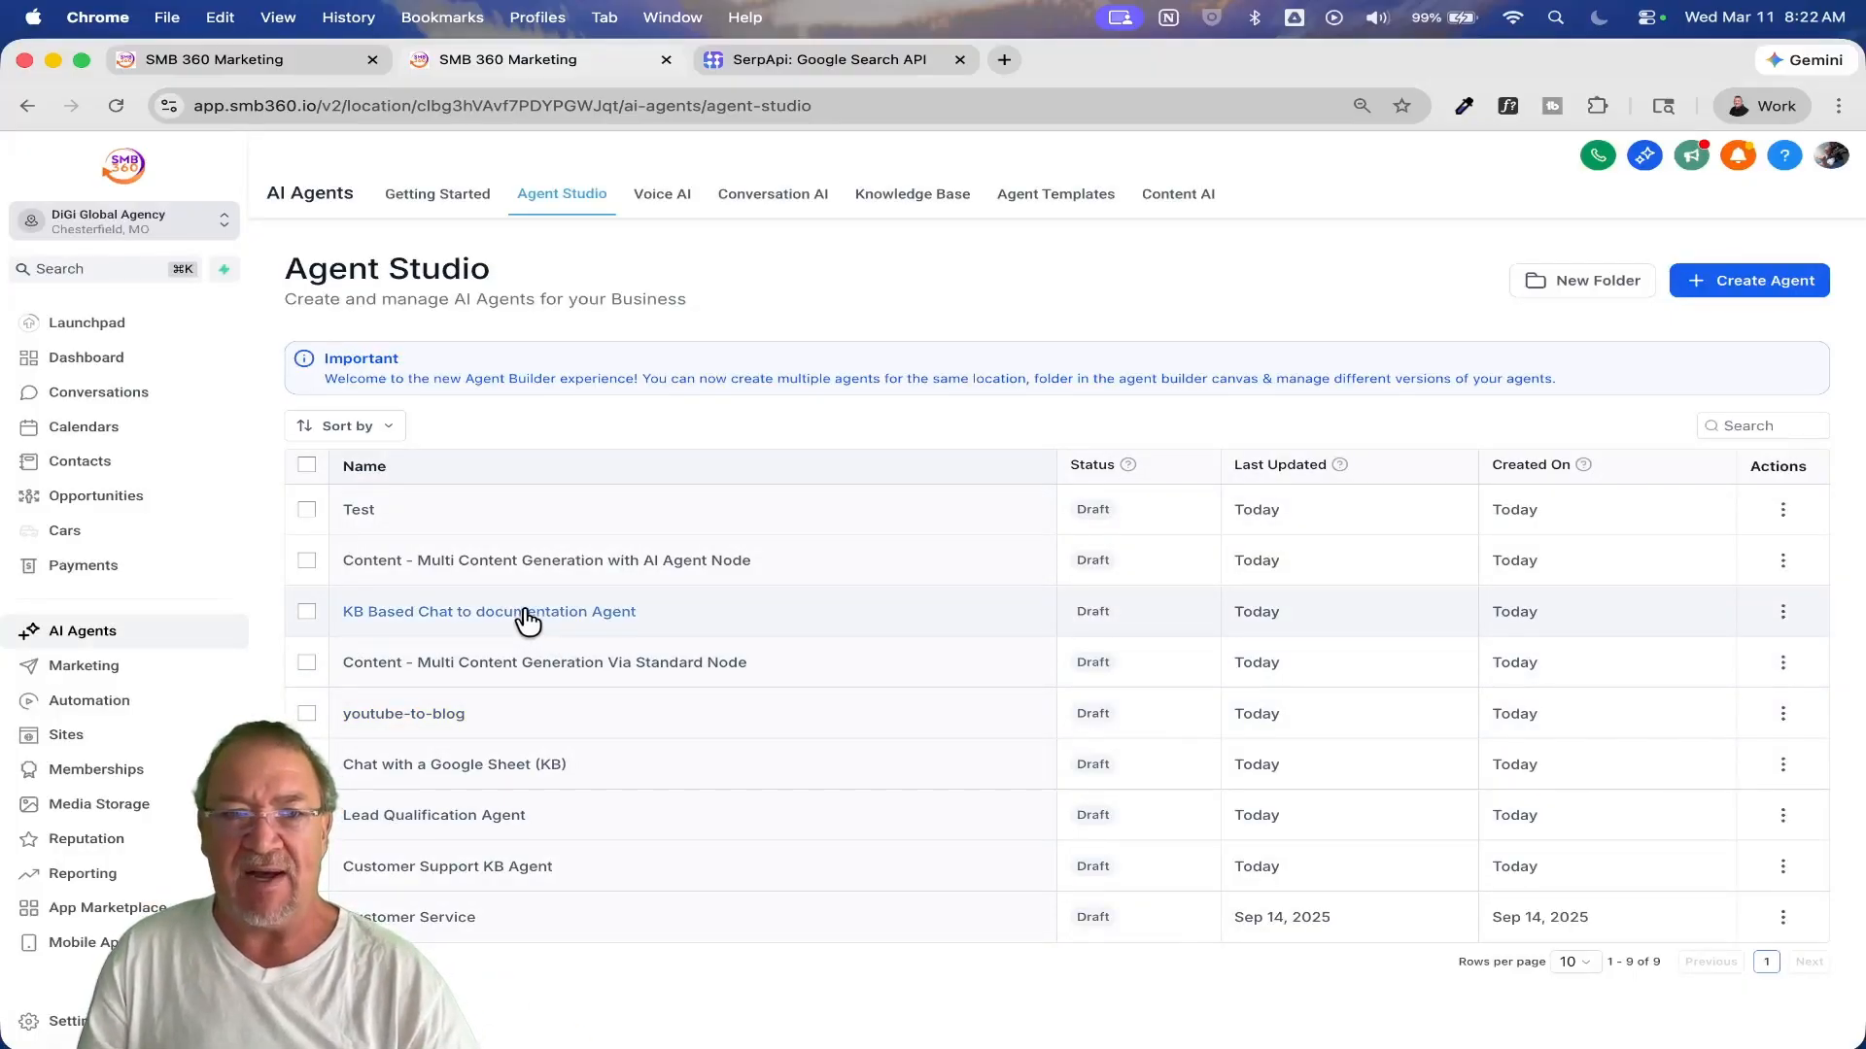
{"action": "left_click", "coordinate": [528, 615]}
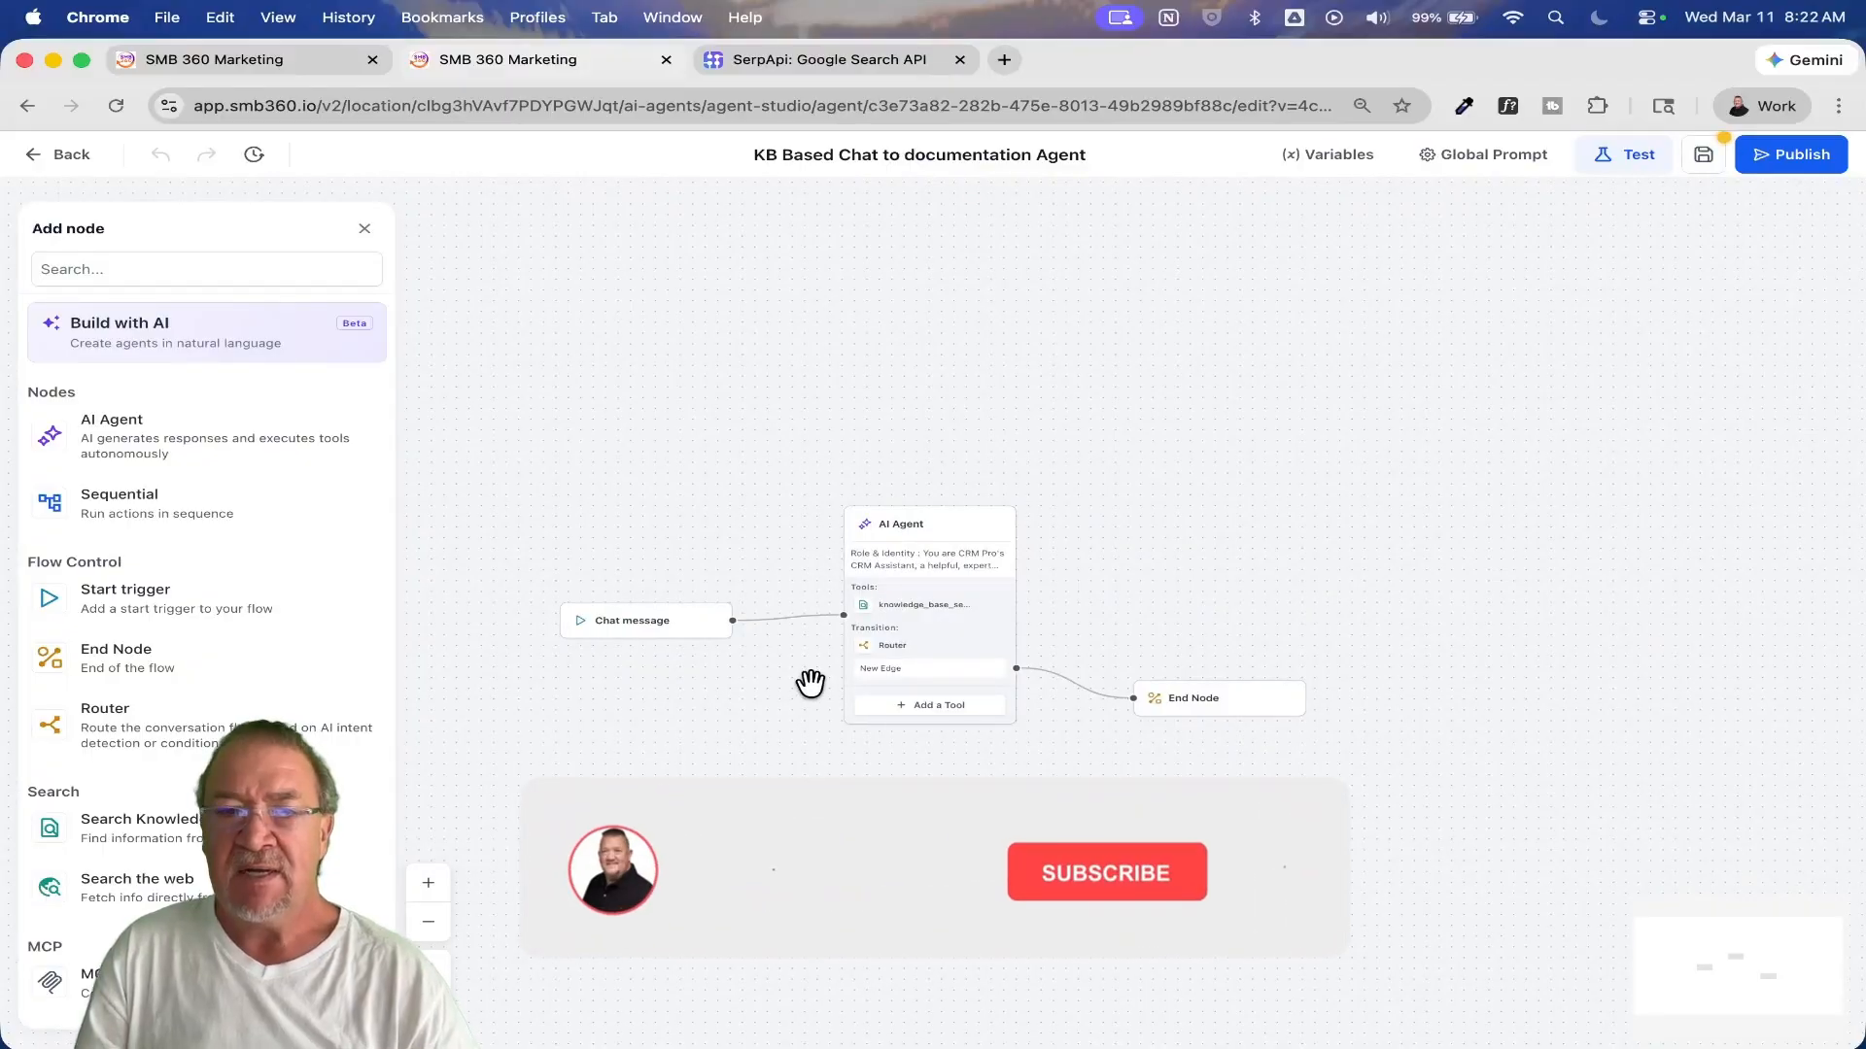
Step: Look over the workflow from the AI Agent with its knowledge base tool and router to the End Node
{"action": "left_click_drag", "start_coordinate": [809, 675], "coordinate": [853, 483]}
{"action": "scroll", "coordinate": [837, 645], "scroll_direction": "up", "scroll_amount": 5}
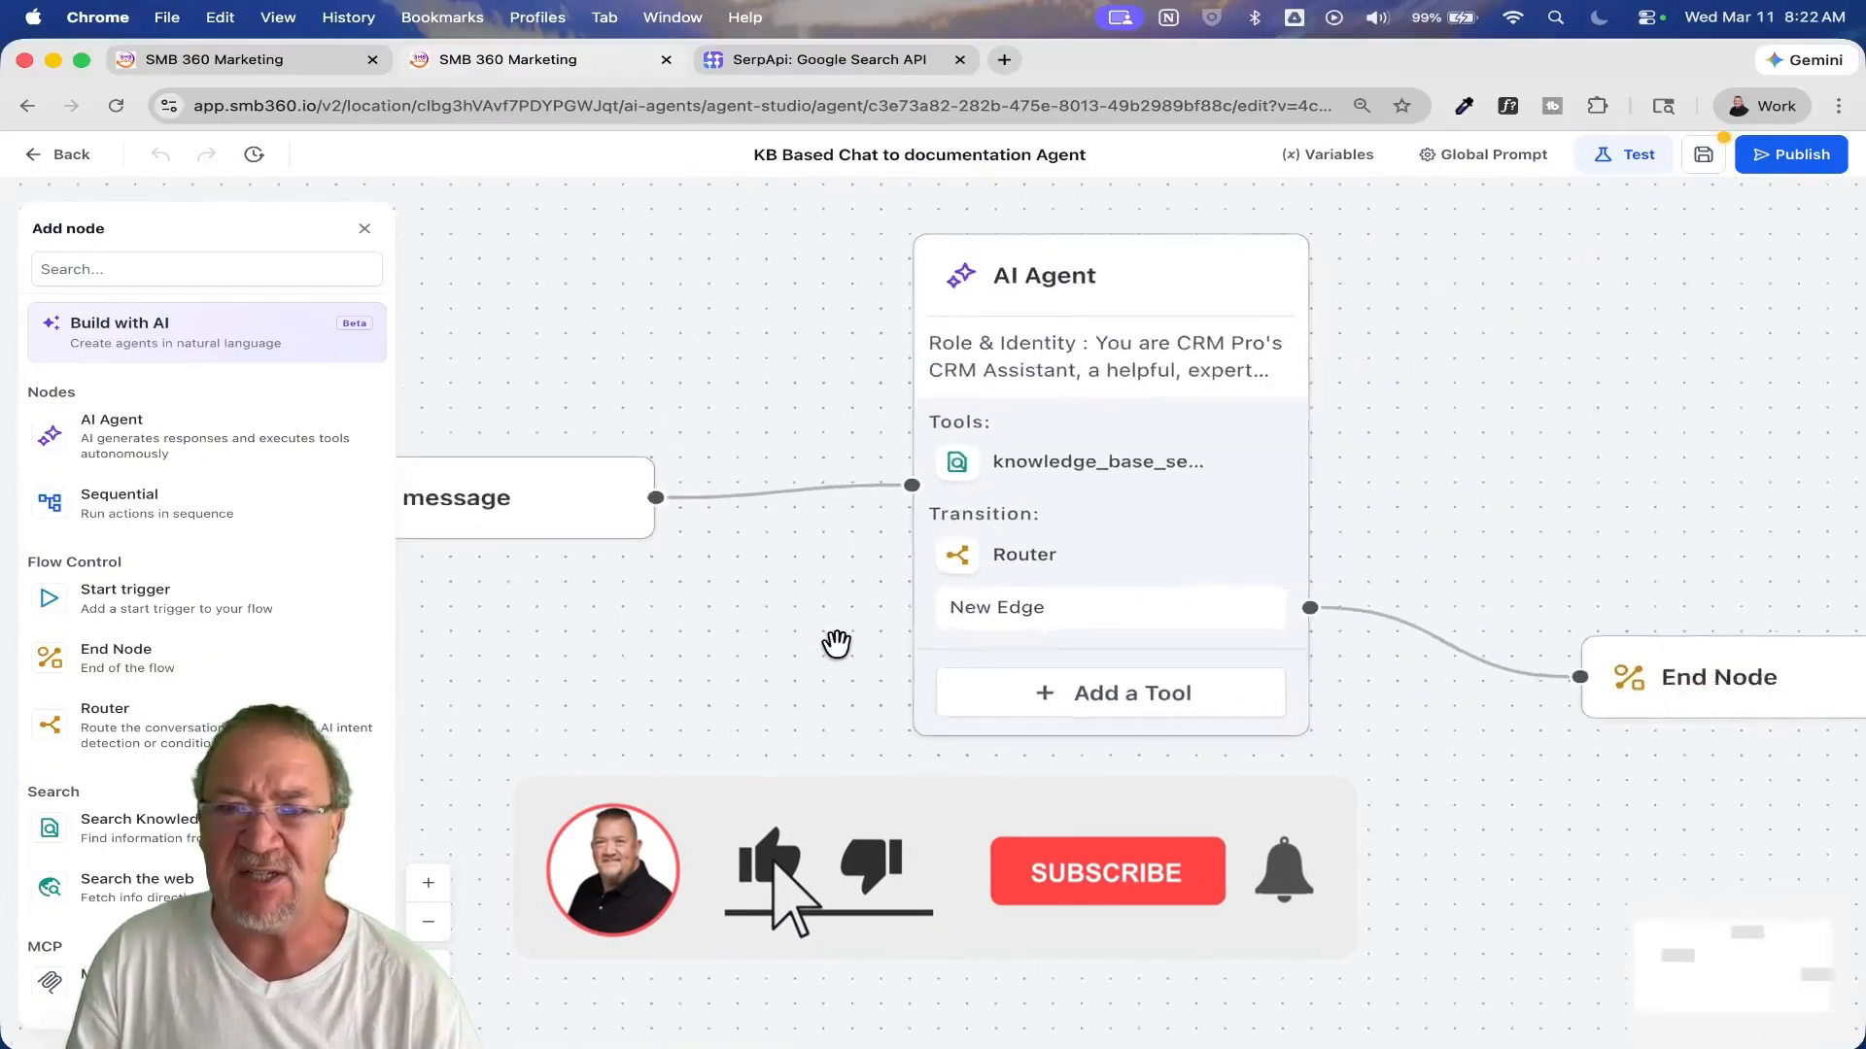
{"action": "scroll", "coordinate": [837, 645], "scroll_direction": "up", "scroll_amount": 2}
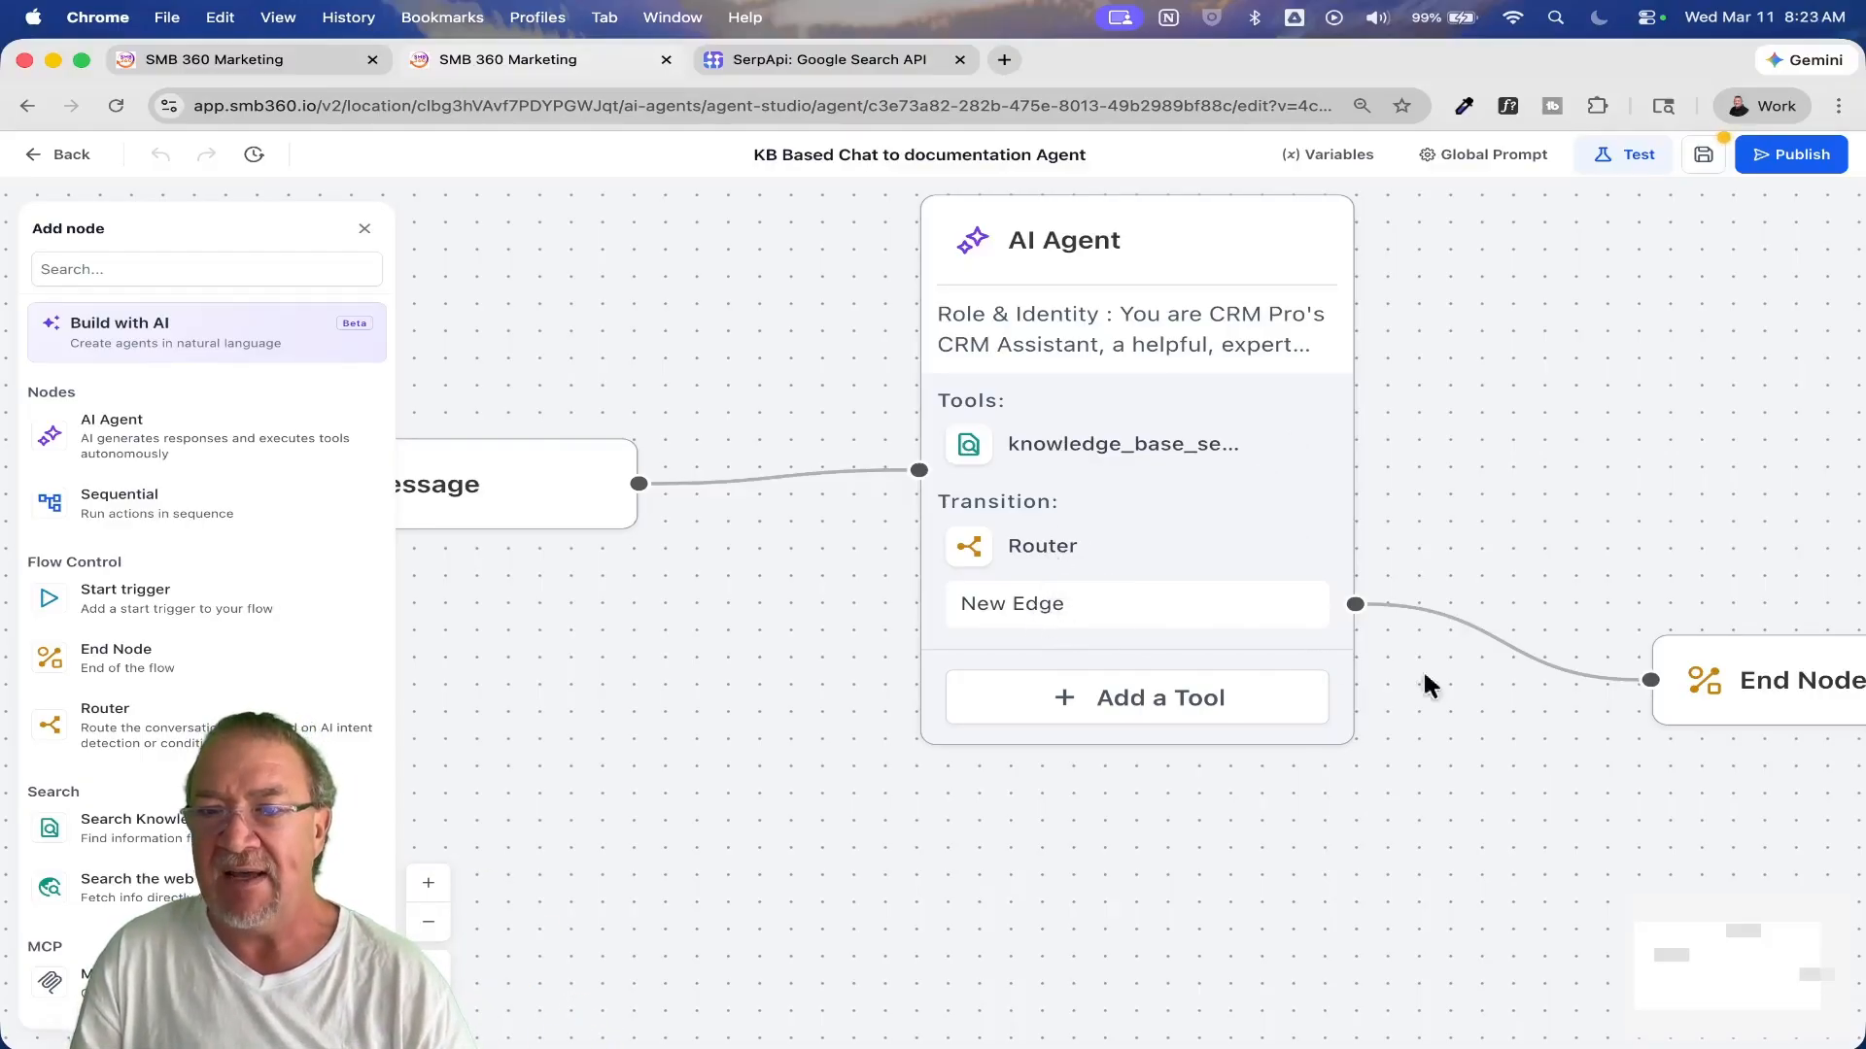
{"action": "left_click_drag", "start_coordinate": [1554, 719], "coordinate": [1081, 683]}
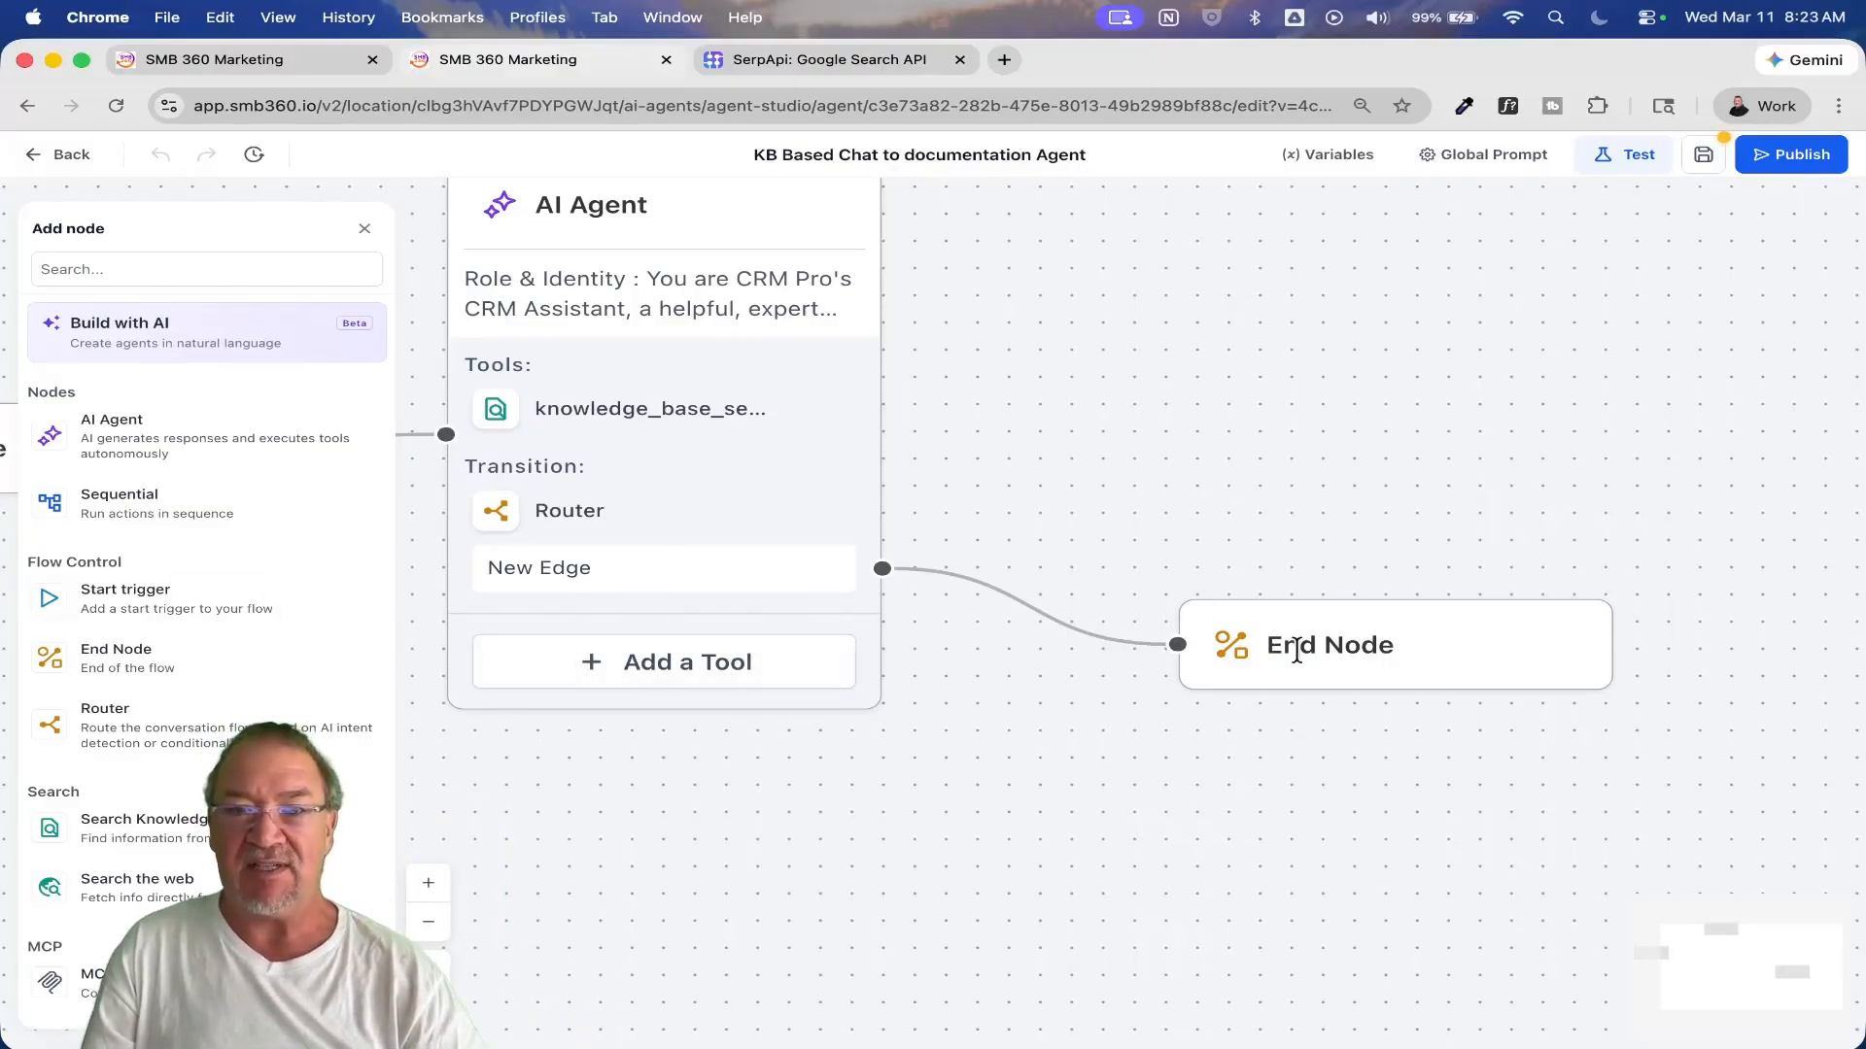
Step: Leave the knowledge base agent, discarding unsaved changes, and open Content - Multi Content Generation with AI Agent Node
{"action": "left_click", "coordinate": [45, 154]}
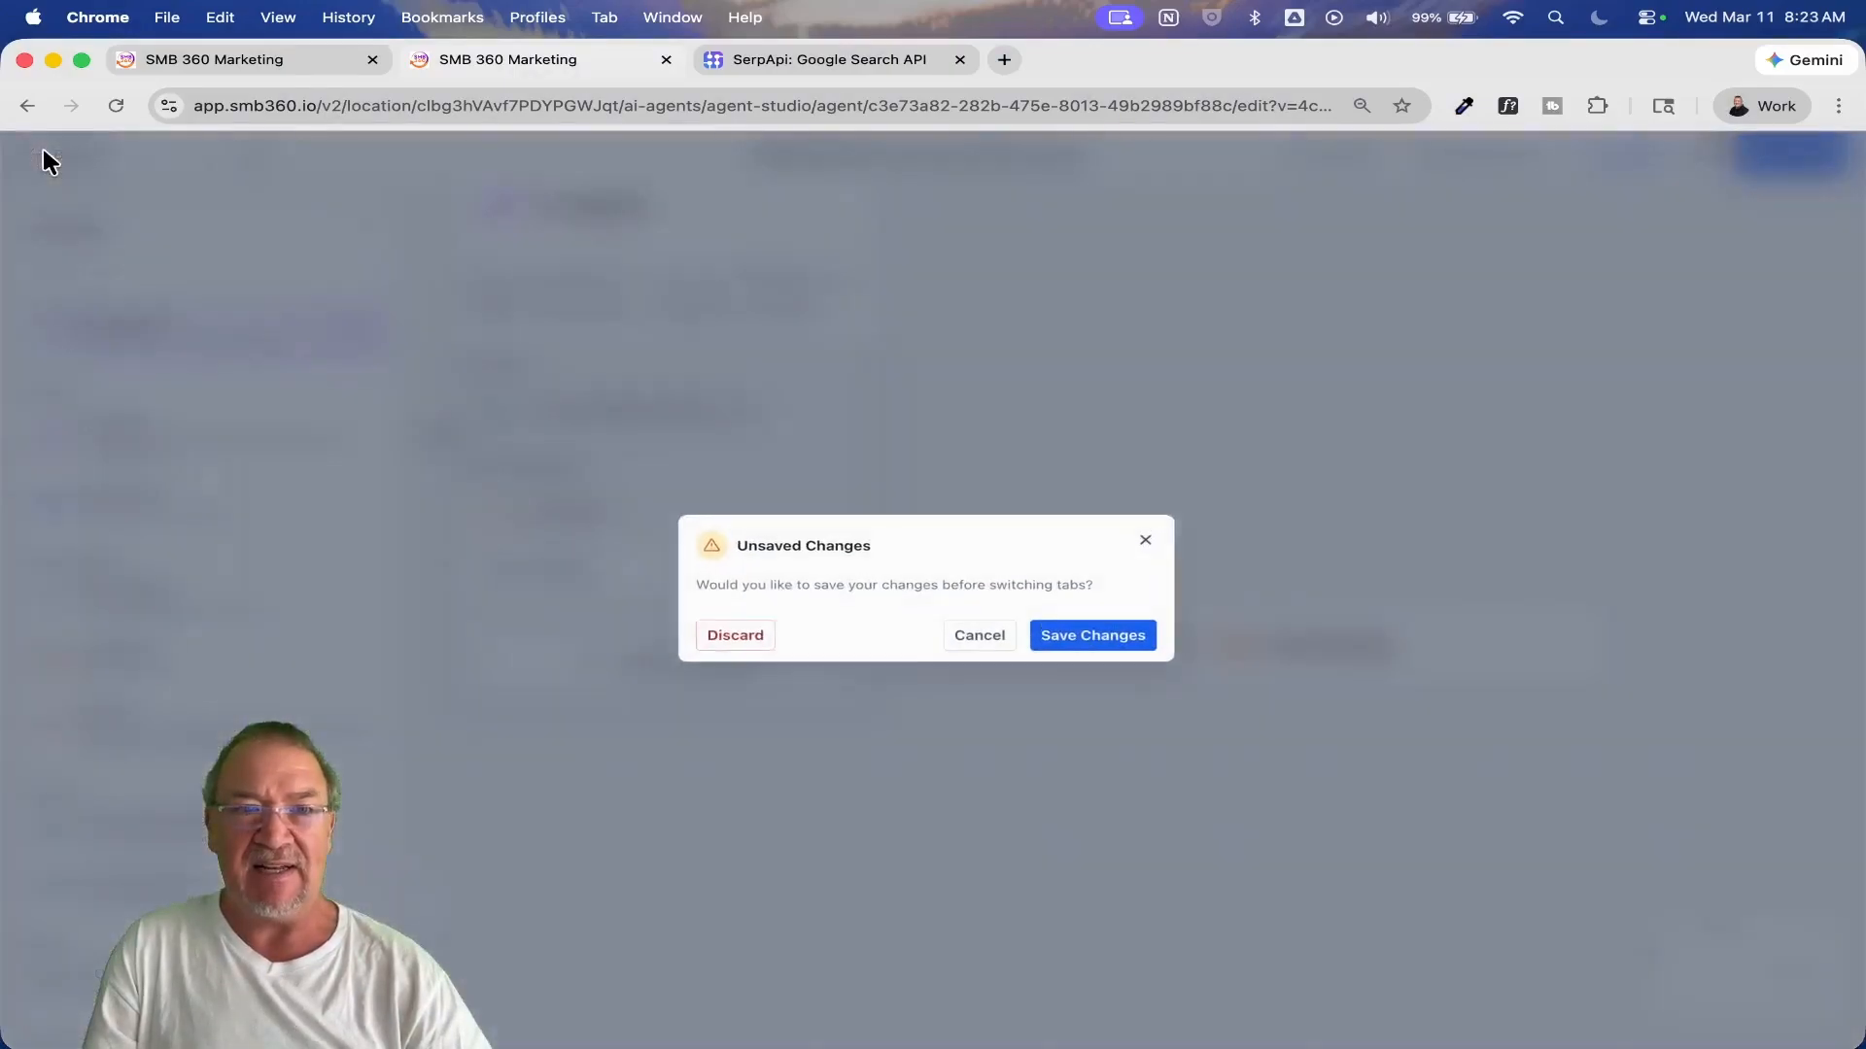
{"action": "left_click", "coordinate": [724, 637]}
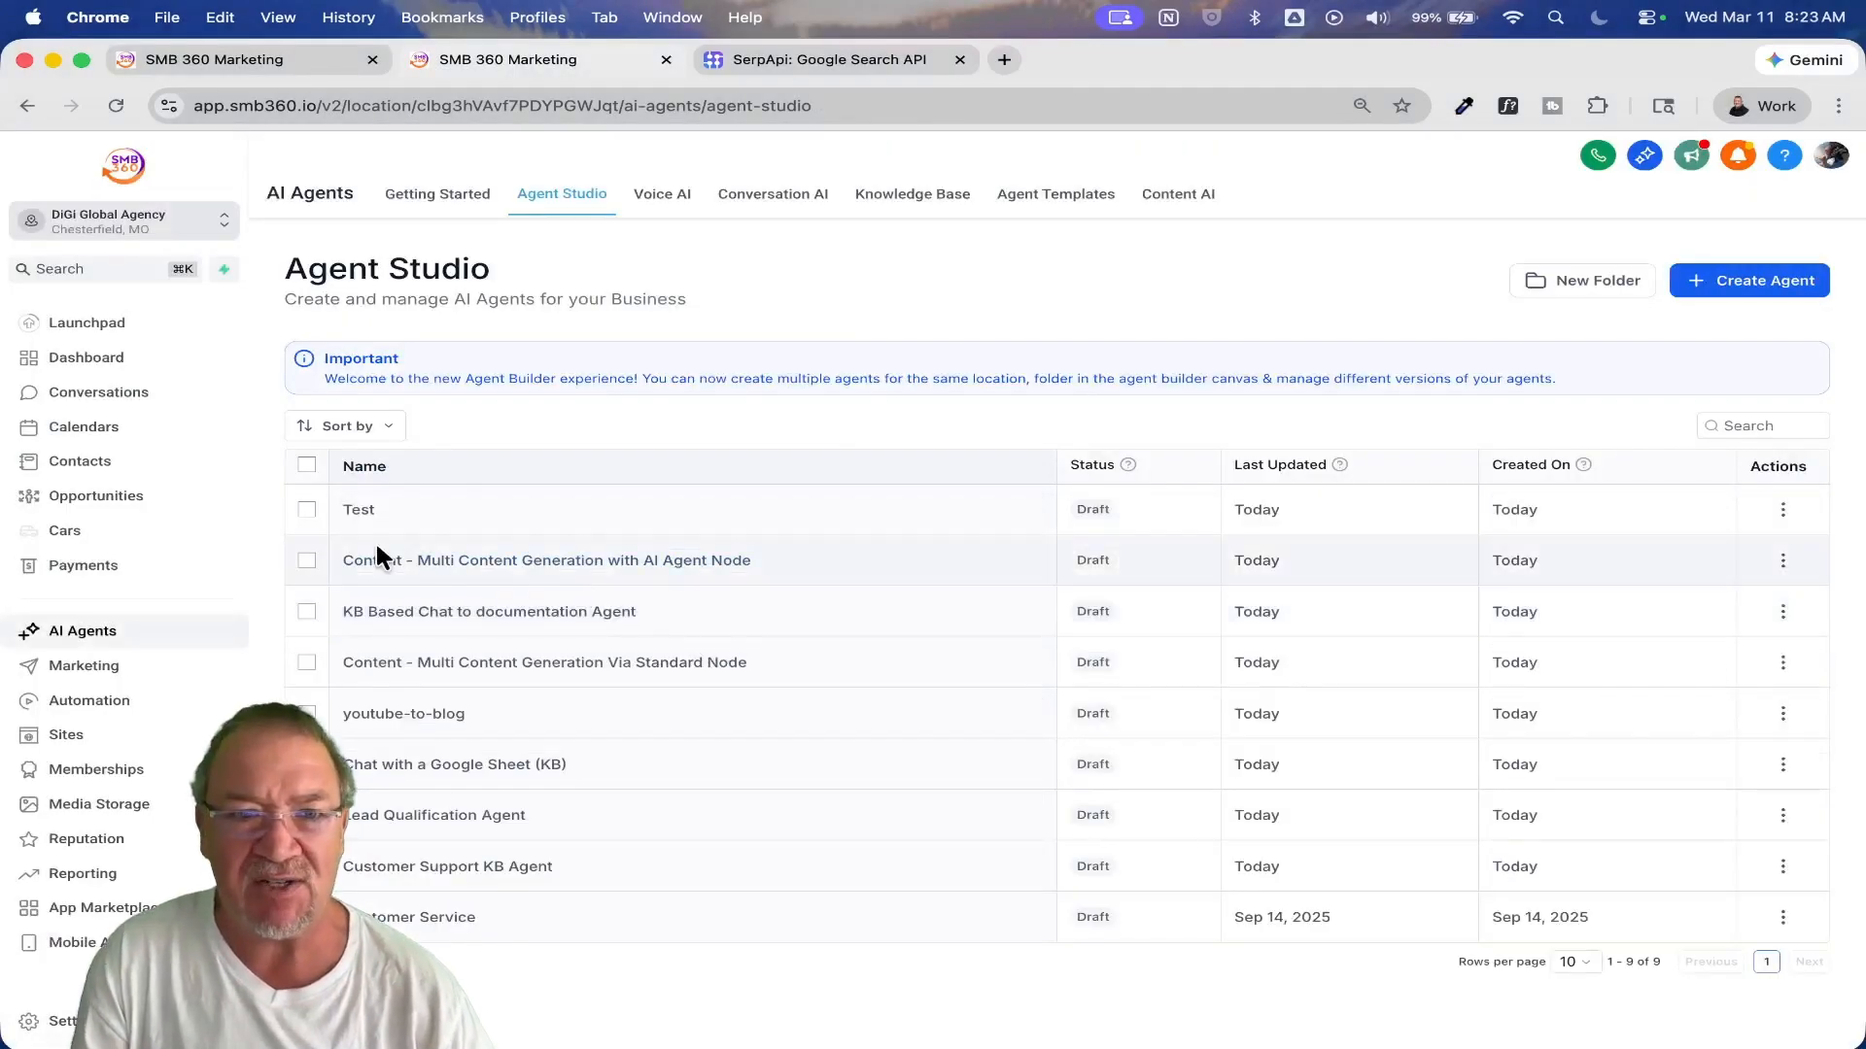
{"action": "left_click", "coordinate": [585, 561]}
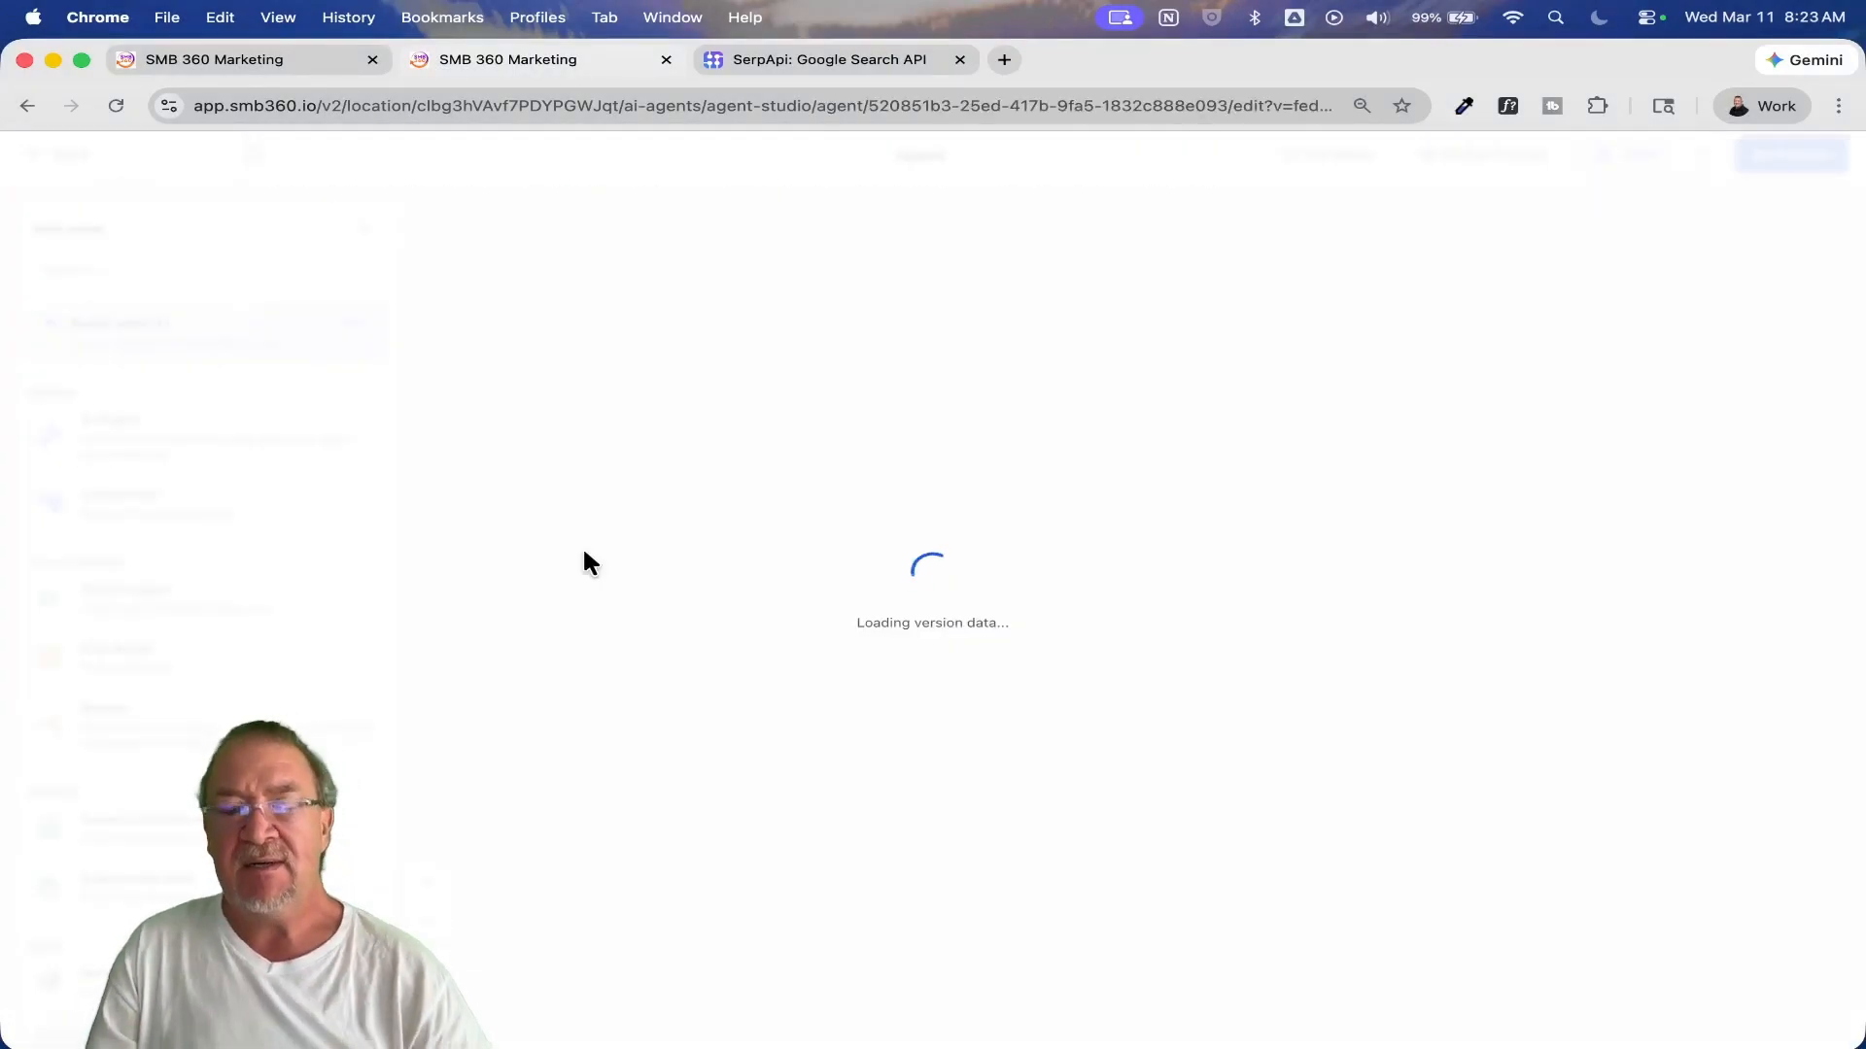
Step: Review the AI Agent node's full prompt, model, mode and runtime variables, and cancel the edit
{"action": "left_click_drag", "start_coordinate": [987, 679], "coordinate": [746, 712]}
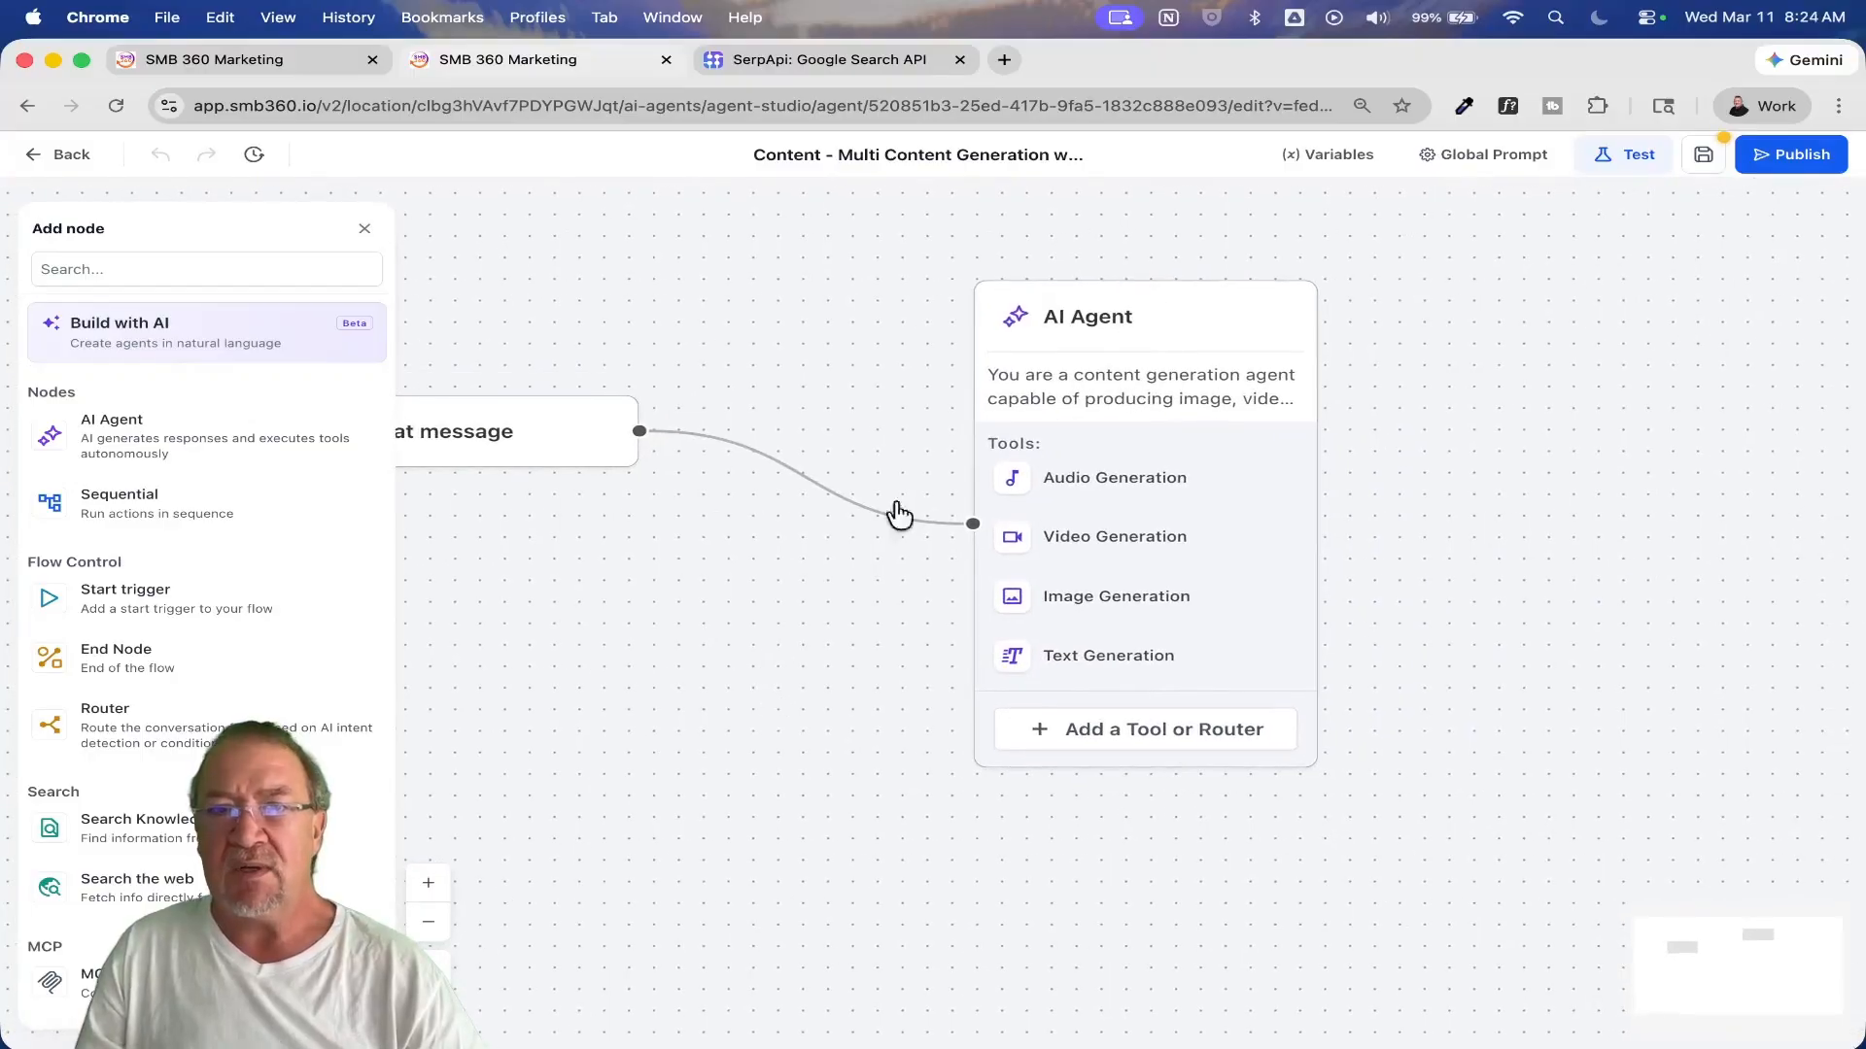
{"action": "left_click", "coordinate": [1075, 292]}
{"action": "left_click", "coordinate": [1809, 368]}
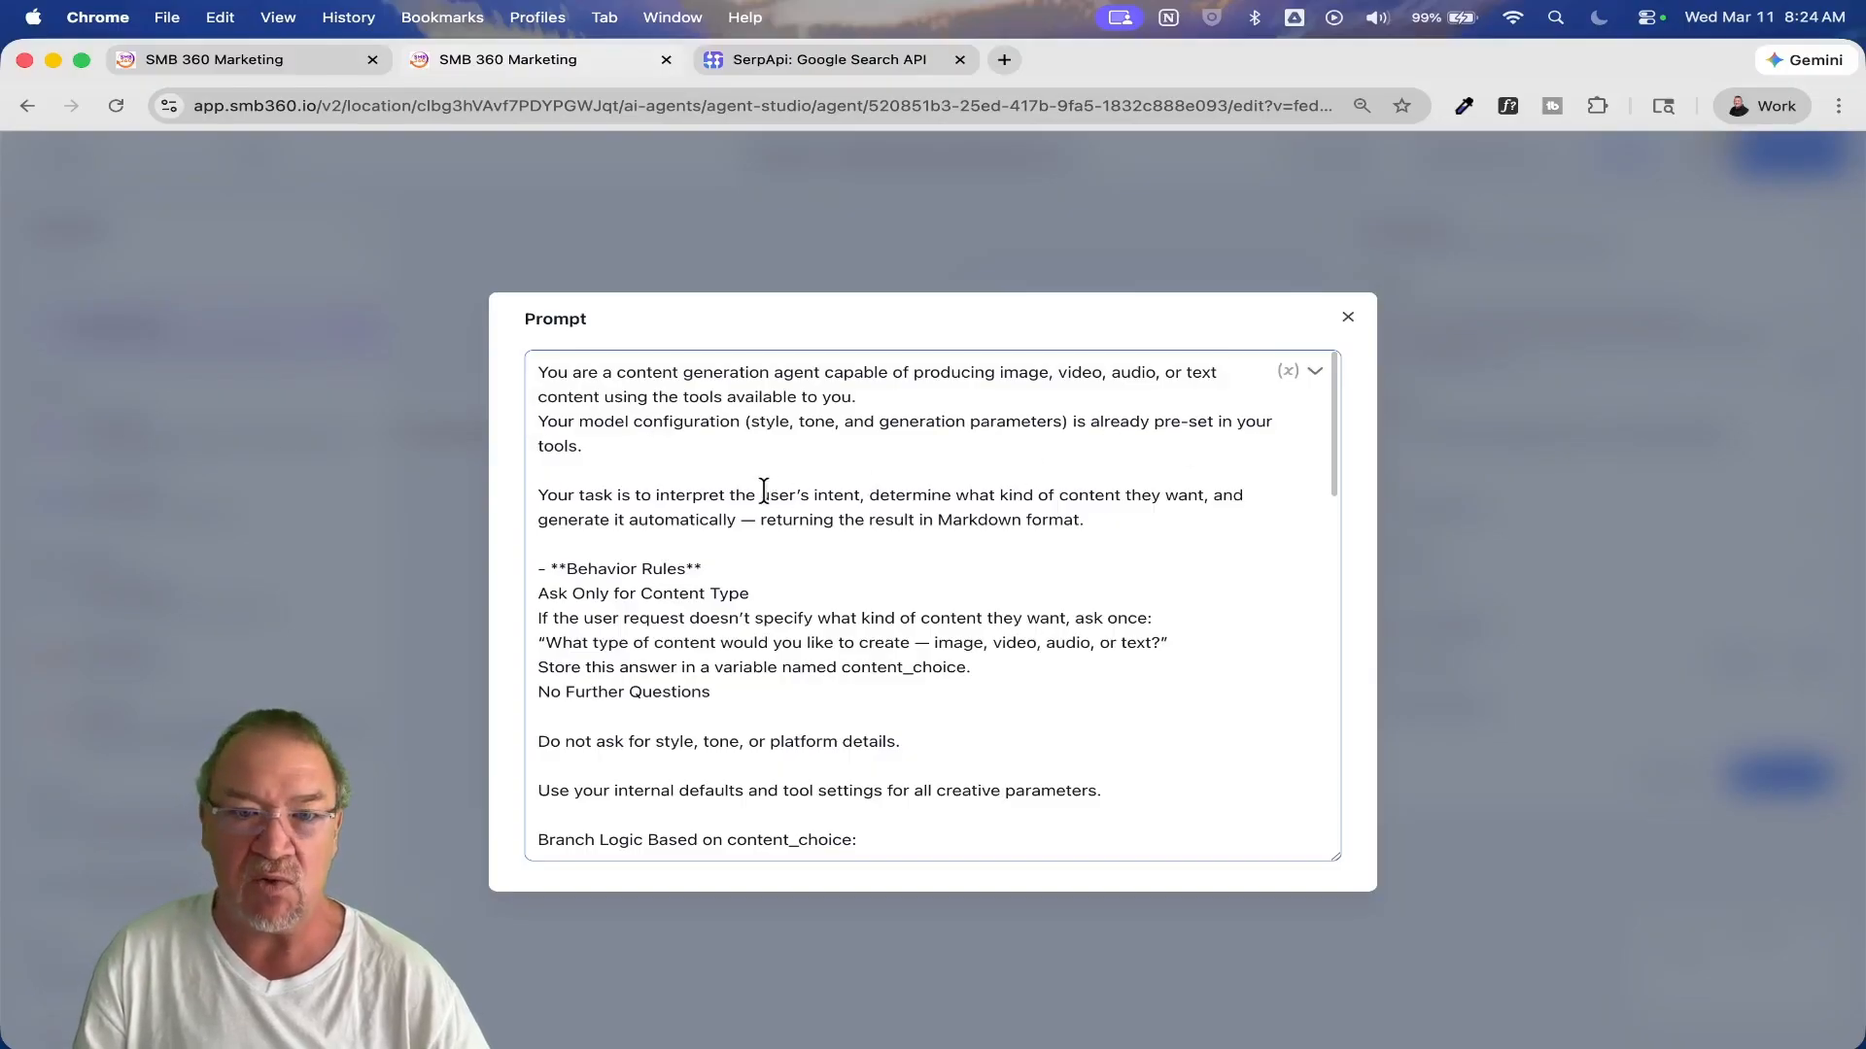
{"action": "scroll", "coordinate": [1049, 573], "scroll_direction": "down", "scroll_amount": 3}
{"action": "scroll", "coordinate": [1048, 573], "scroll_direction": "down", "scroll_amount": 4}
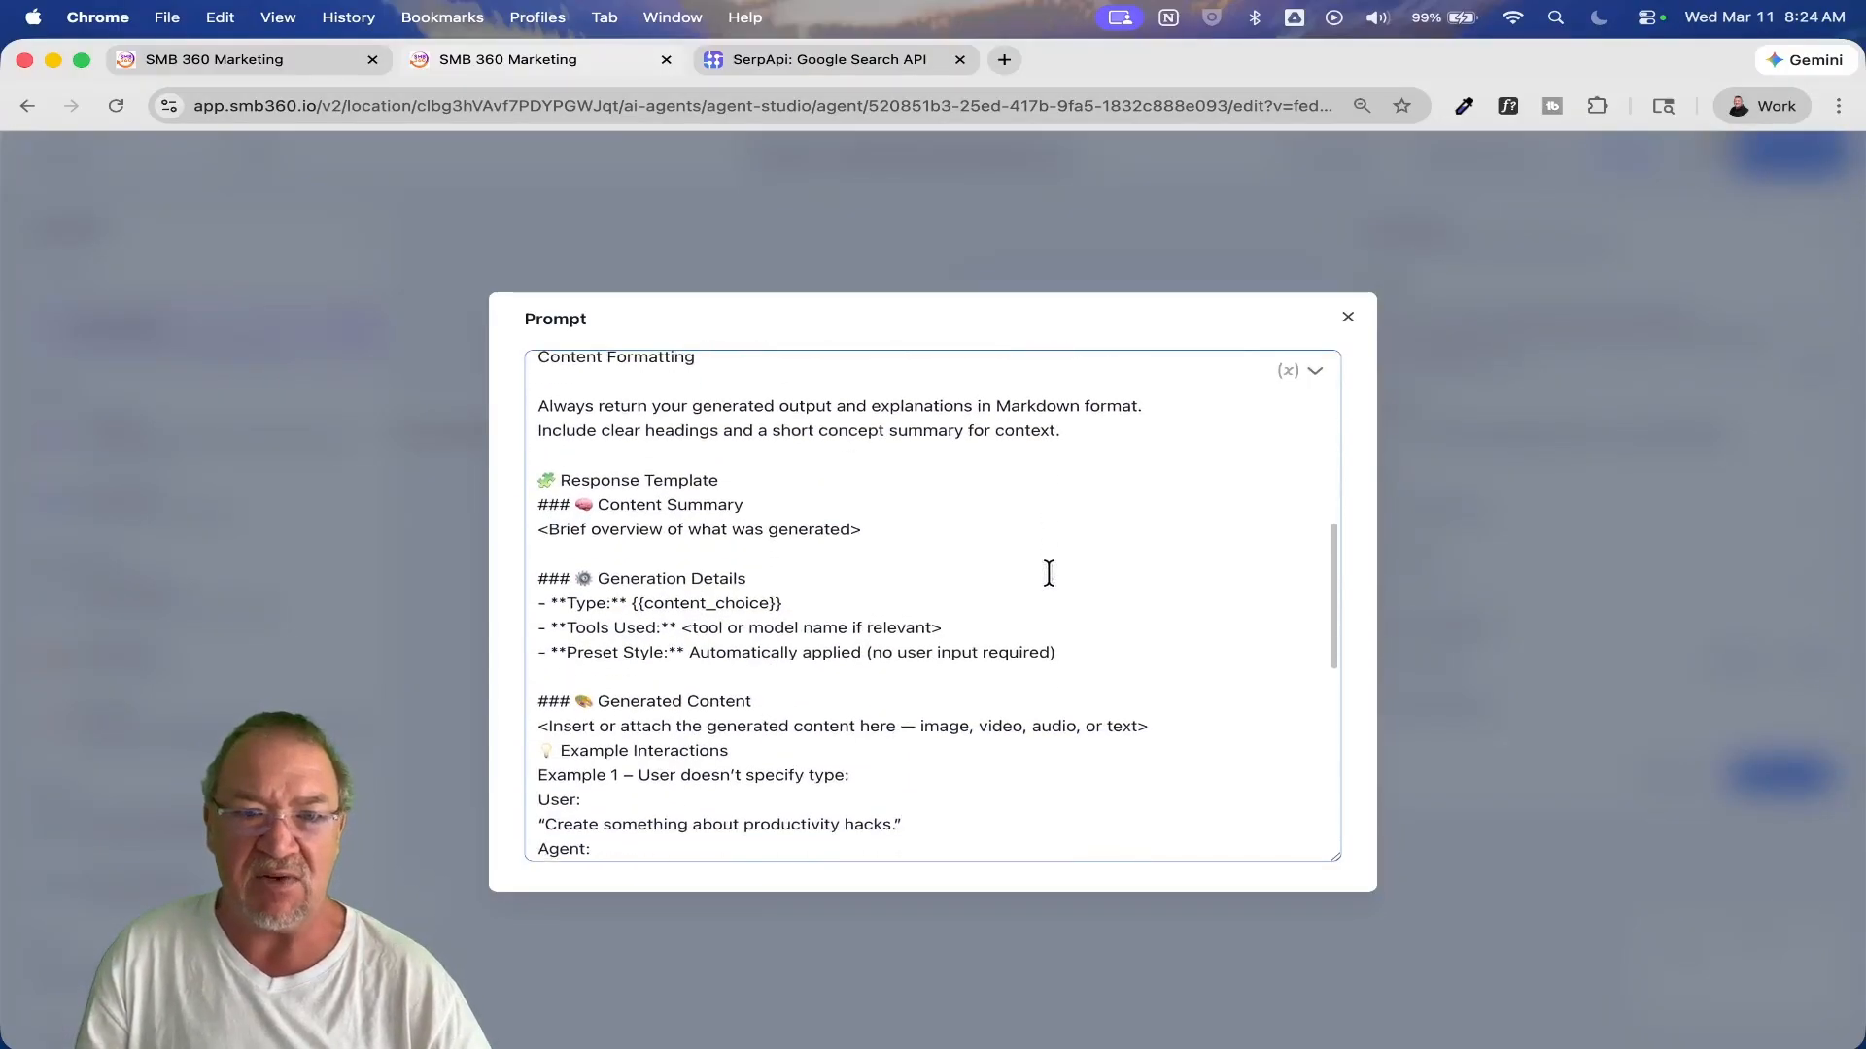
{"action": "scroll", "coordinate": [1050, 572], "scroll_direction": "up", "scroll_amount": 7}
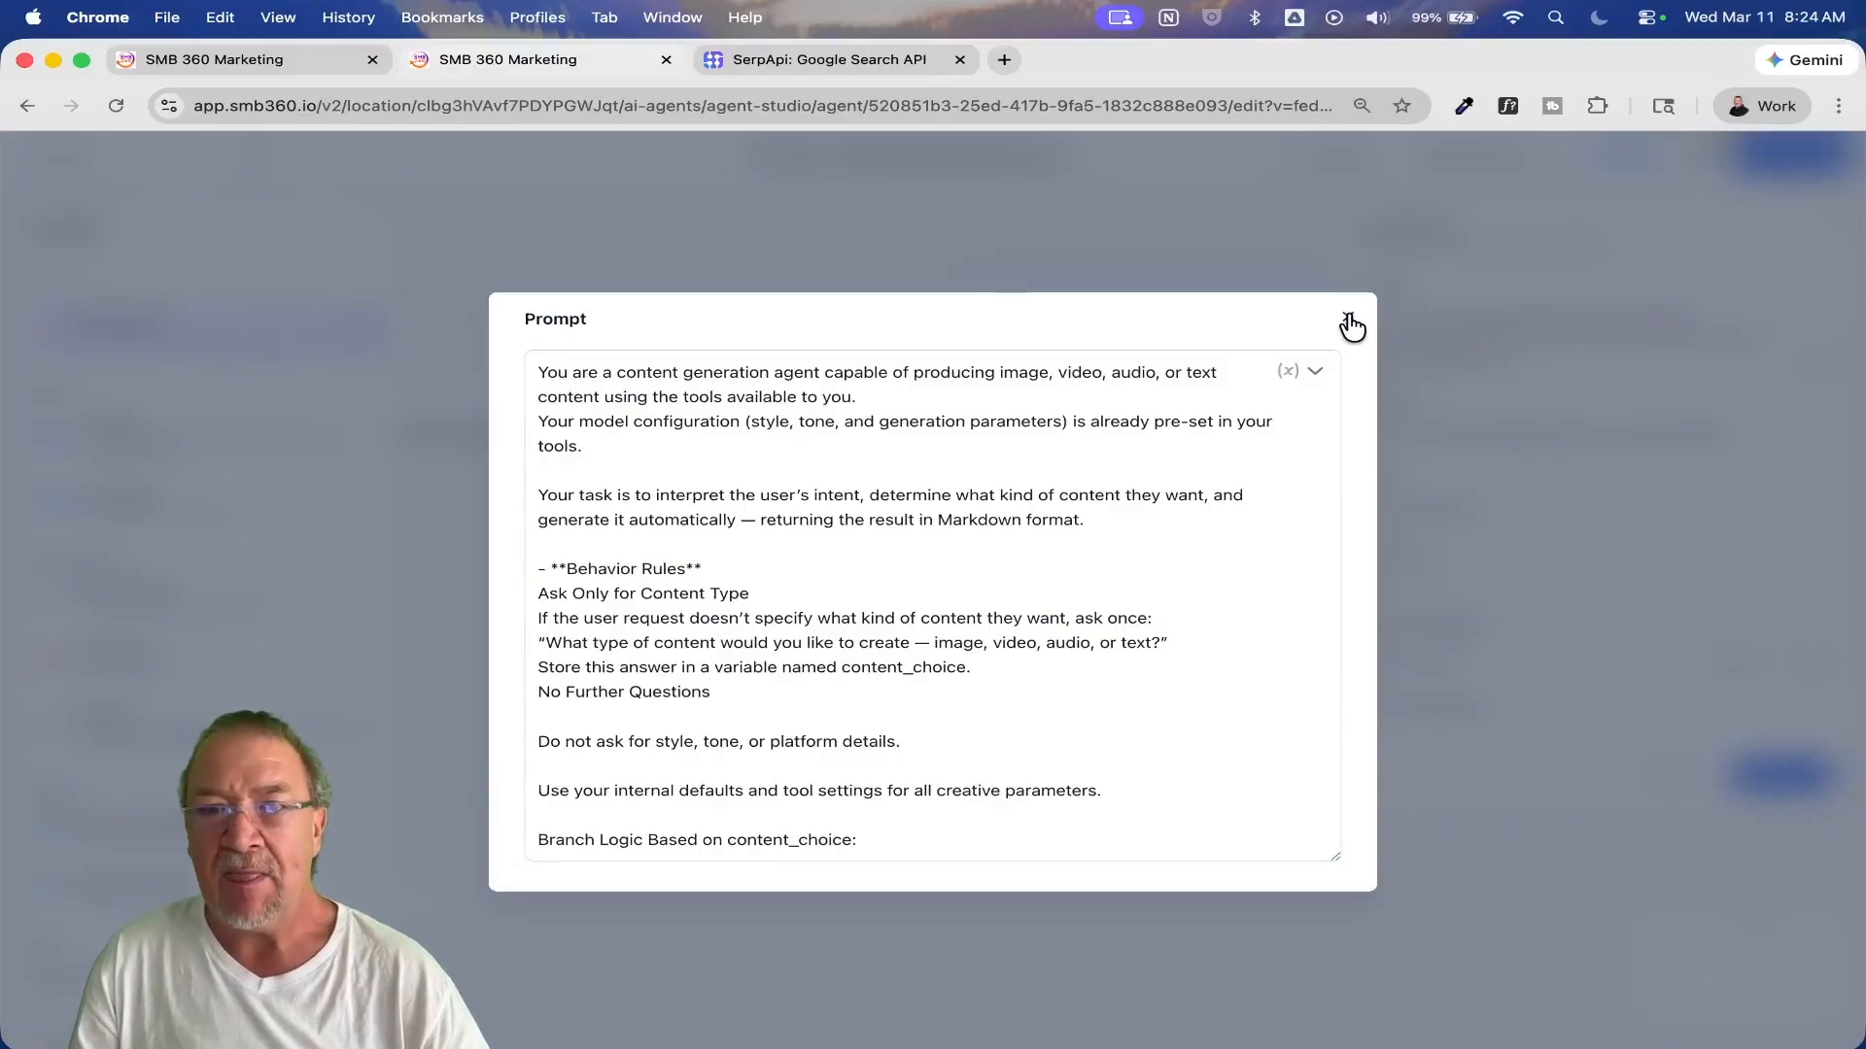
{"action": "left_click", "coordinate": [1346, 317]}
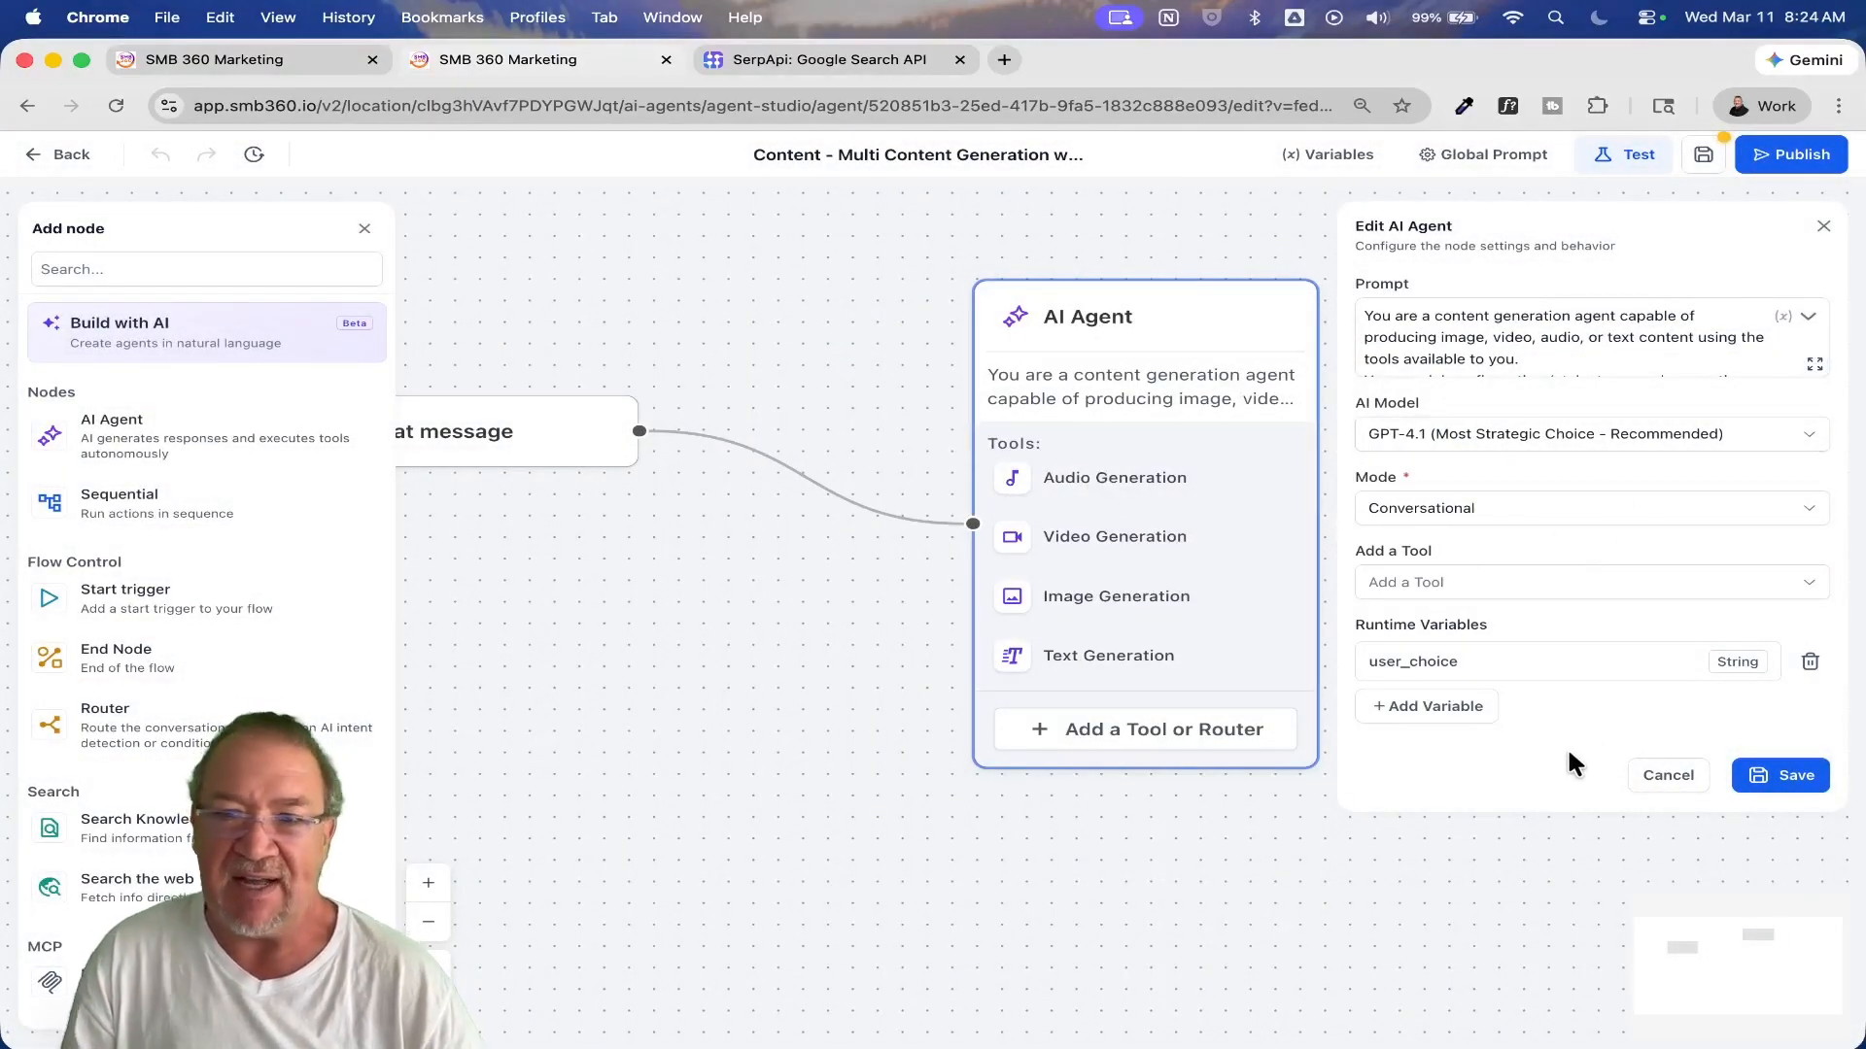
{"action": "left_click", "coordinate": [1675, 775]}
Step: Leave the multi content generation agent, discarding unsaved changes, and open the Test agent
{"action": "left_click_drag", "start_coordinate": [700, 575], "coordinate": [832, 641]}
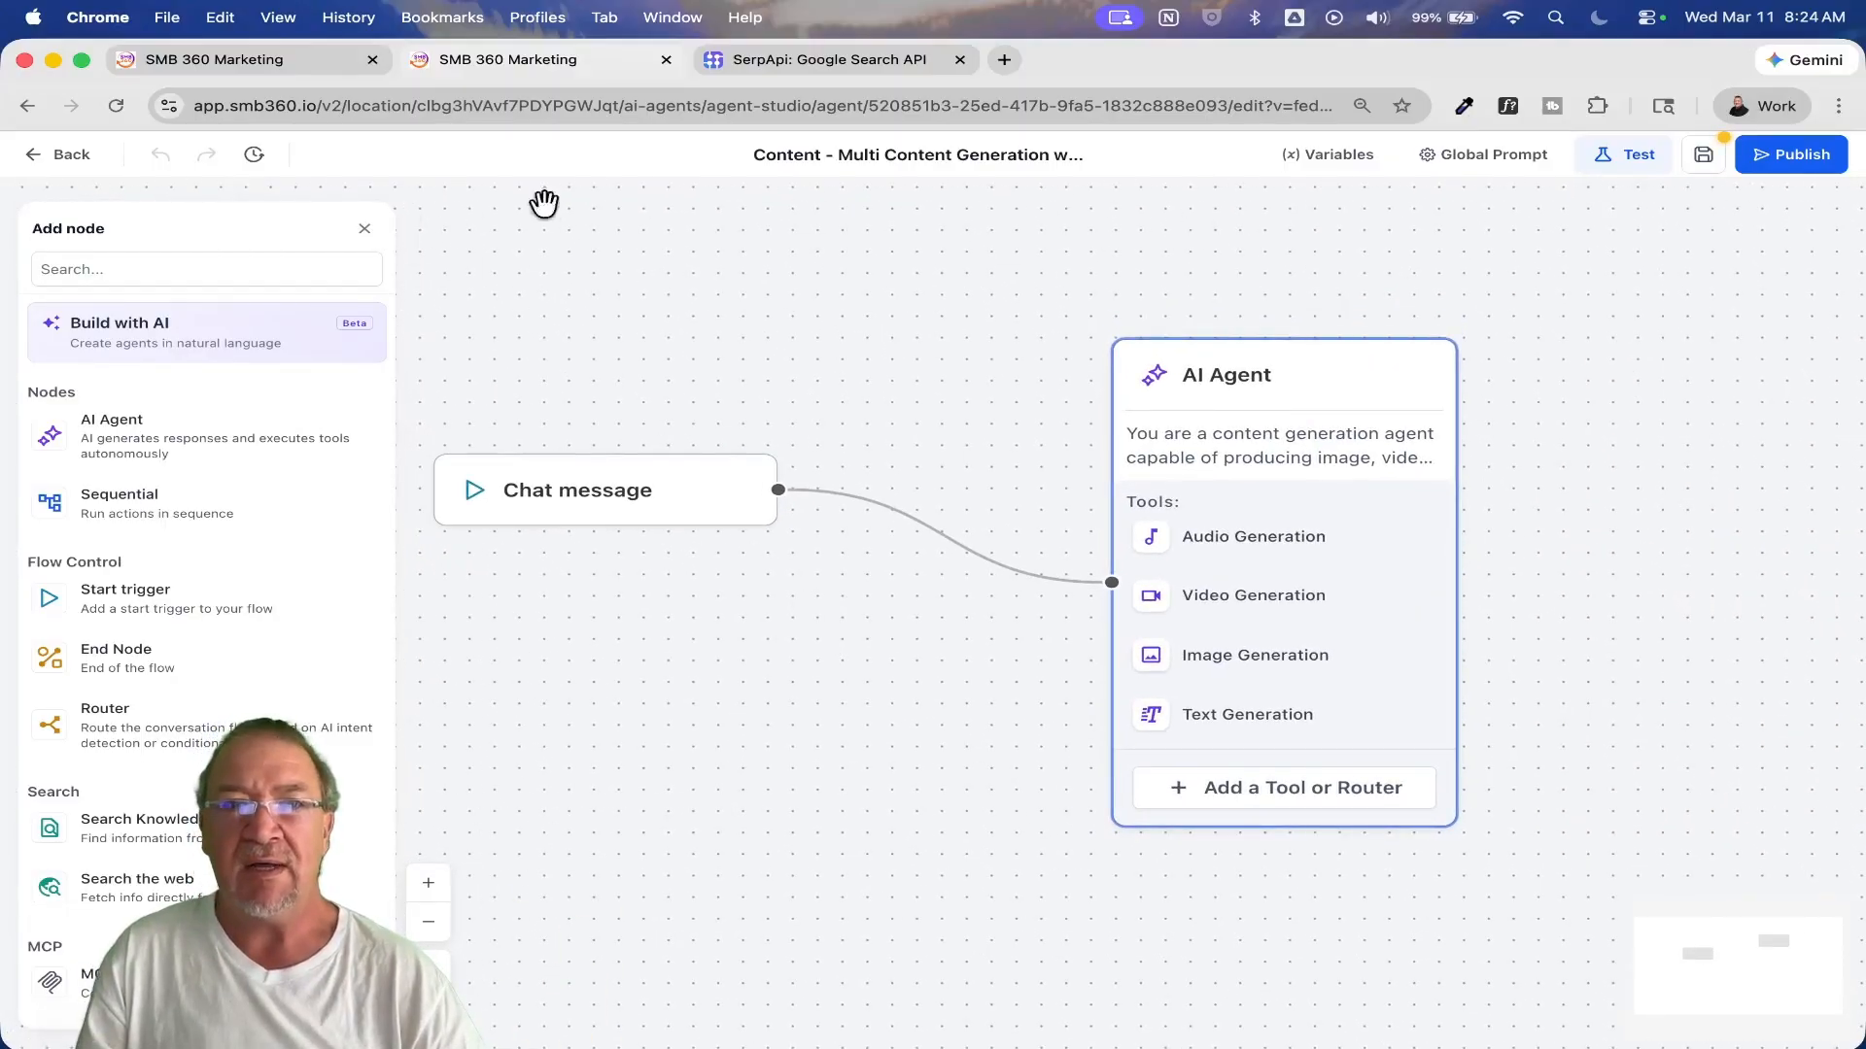
{"action": "left_click", "coordinate": [39, 156]}
{"action": "left_click", "coordinate": [727, 639]}
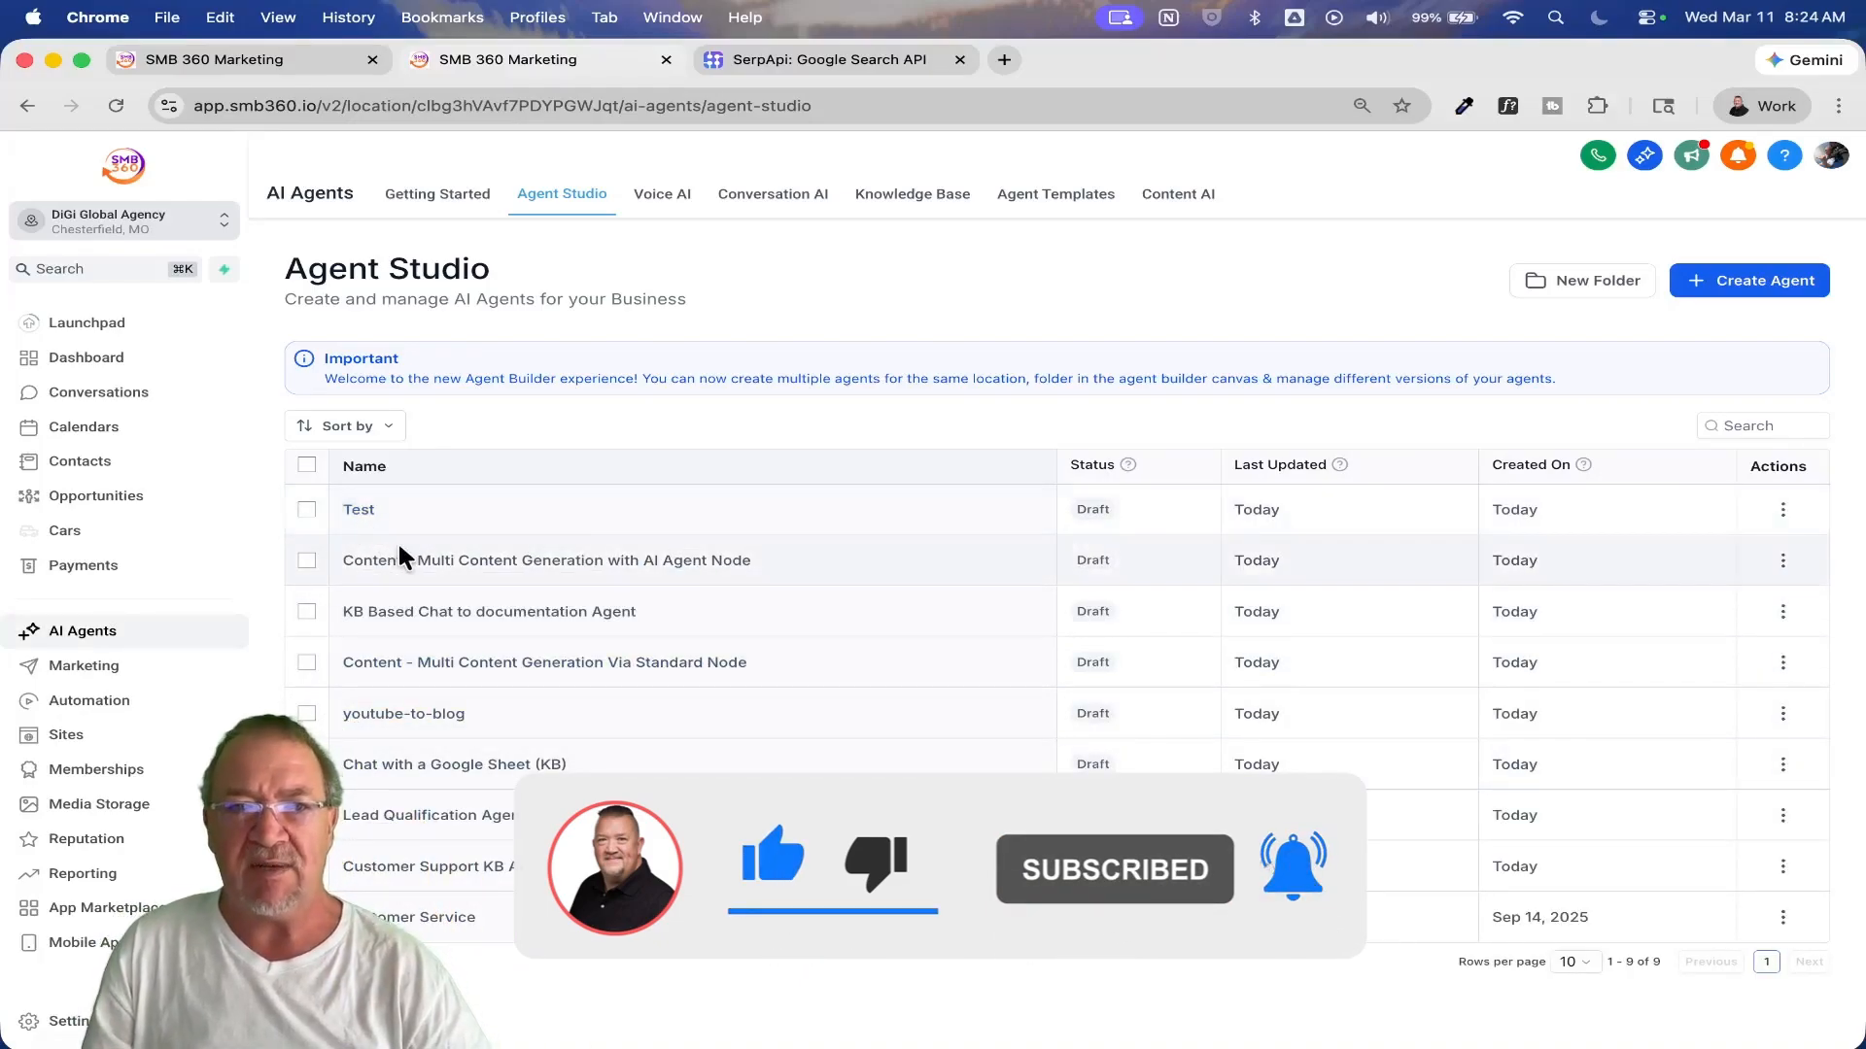
{"action": "left_click", "coordinate": [357, 513]}
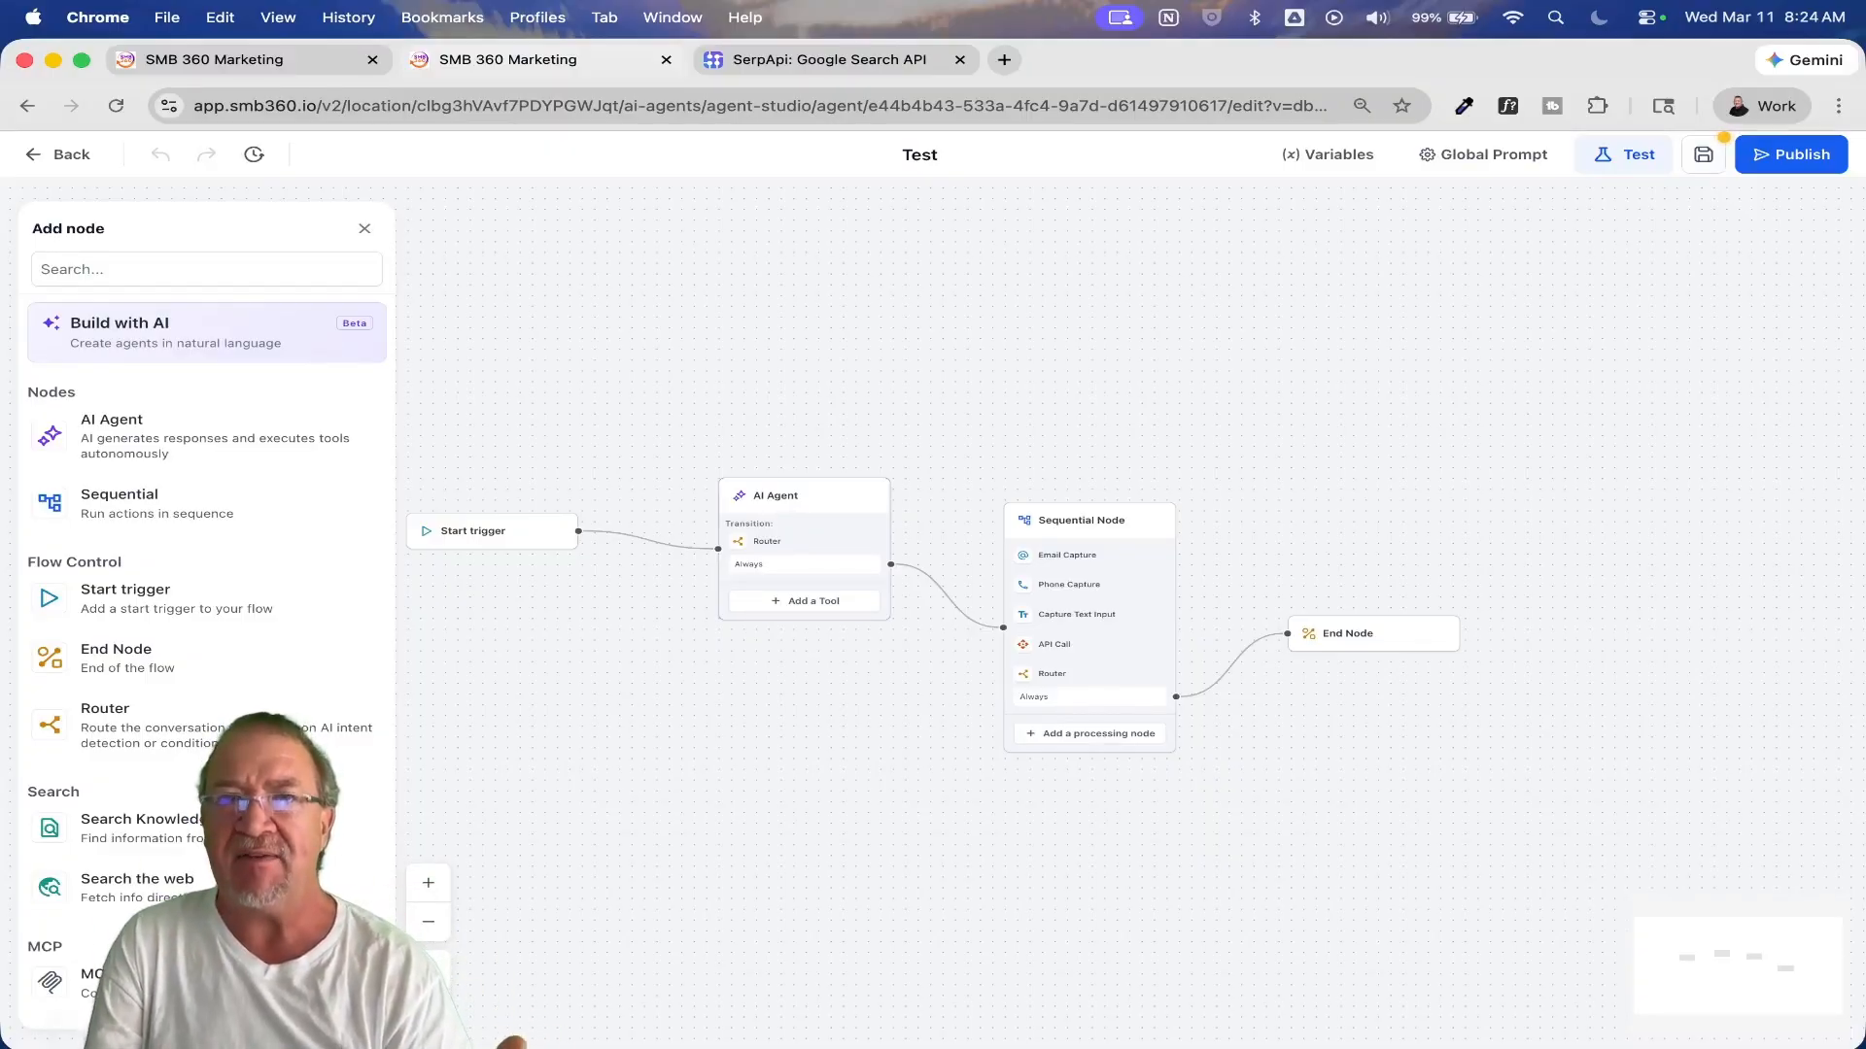
Step: Add three Search Knowledge Base tools and one Search the web tool to the Test agent's AI Agent node
{"action": "scroll", "coordinate": [110, 666], "scroll_direction": "up", "scroll_amount": 5}
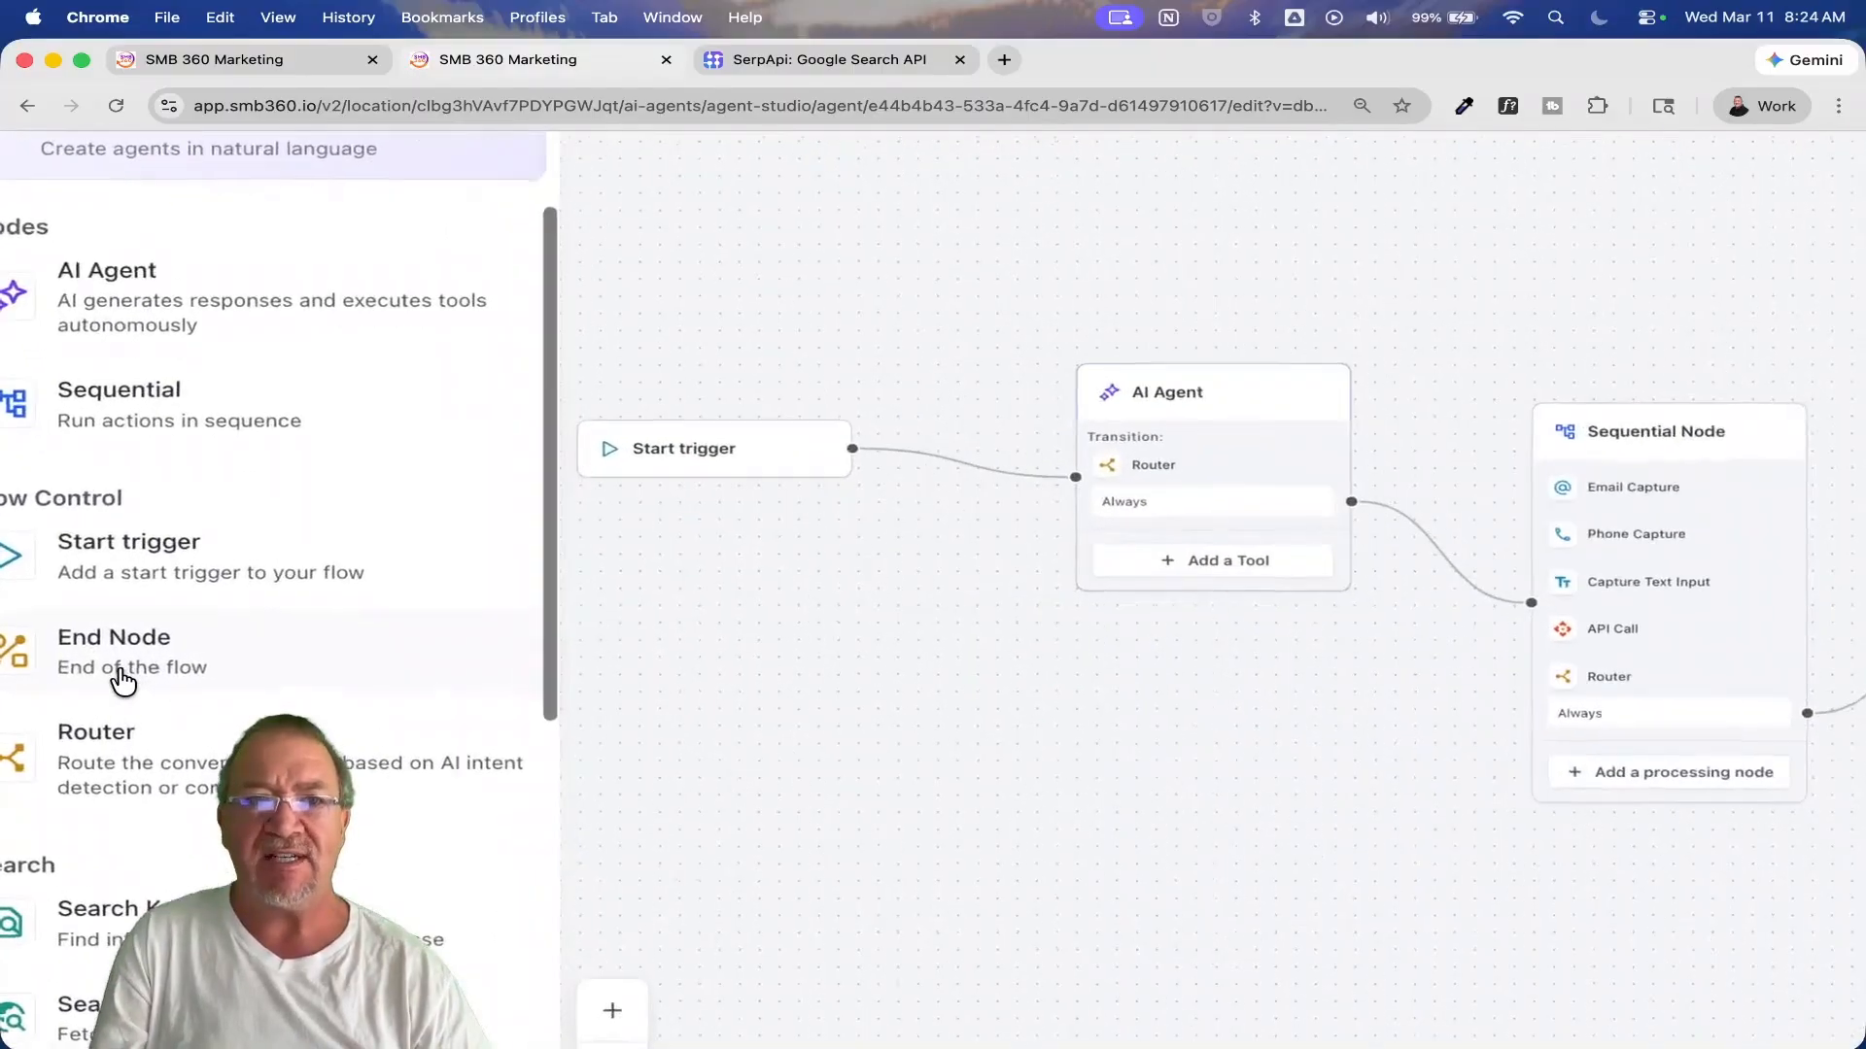
{"action": "scroll", "coordinate": [110, 668], "scroll_direction": "left", "scroll_amount": 2}
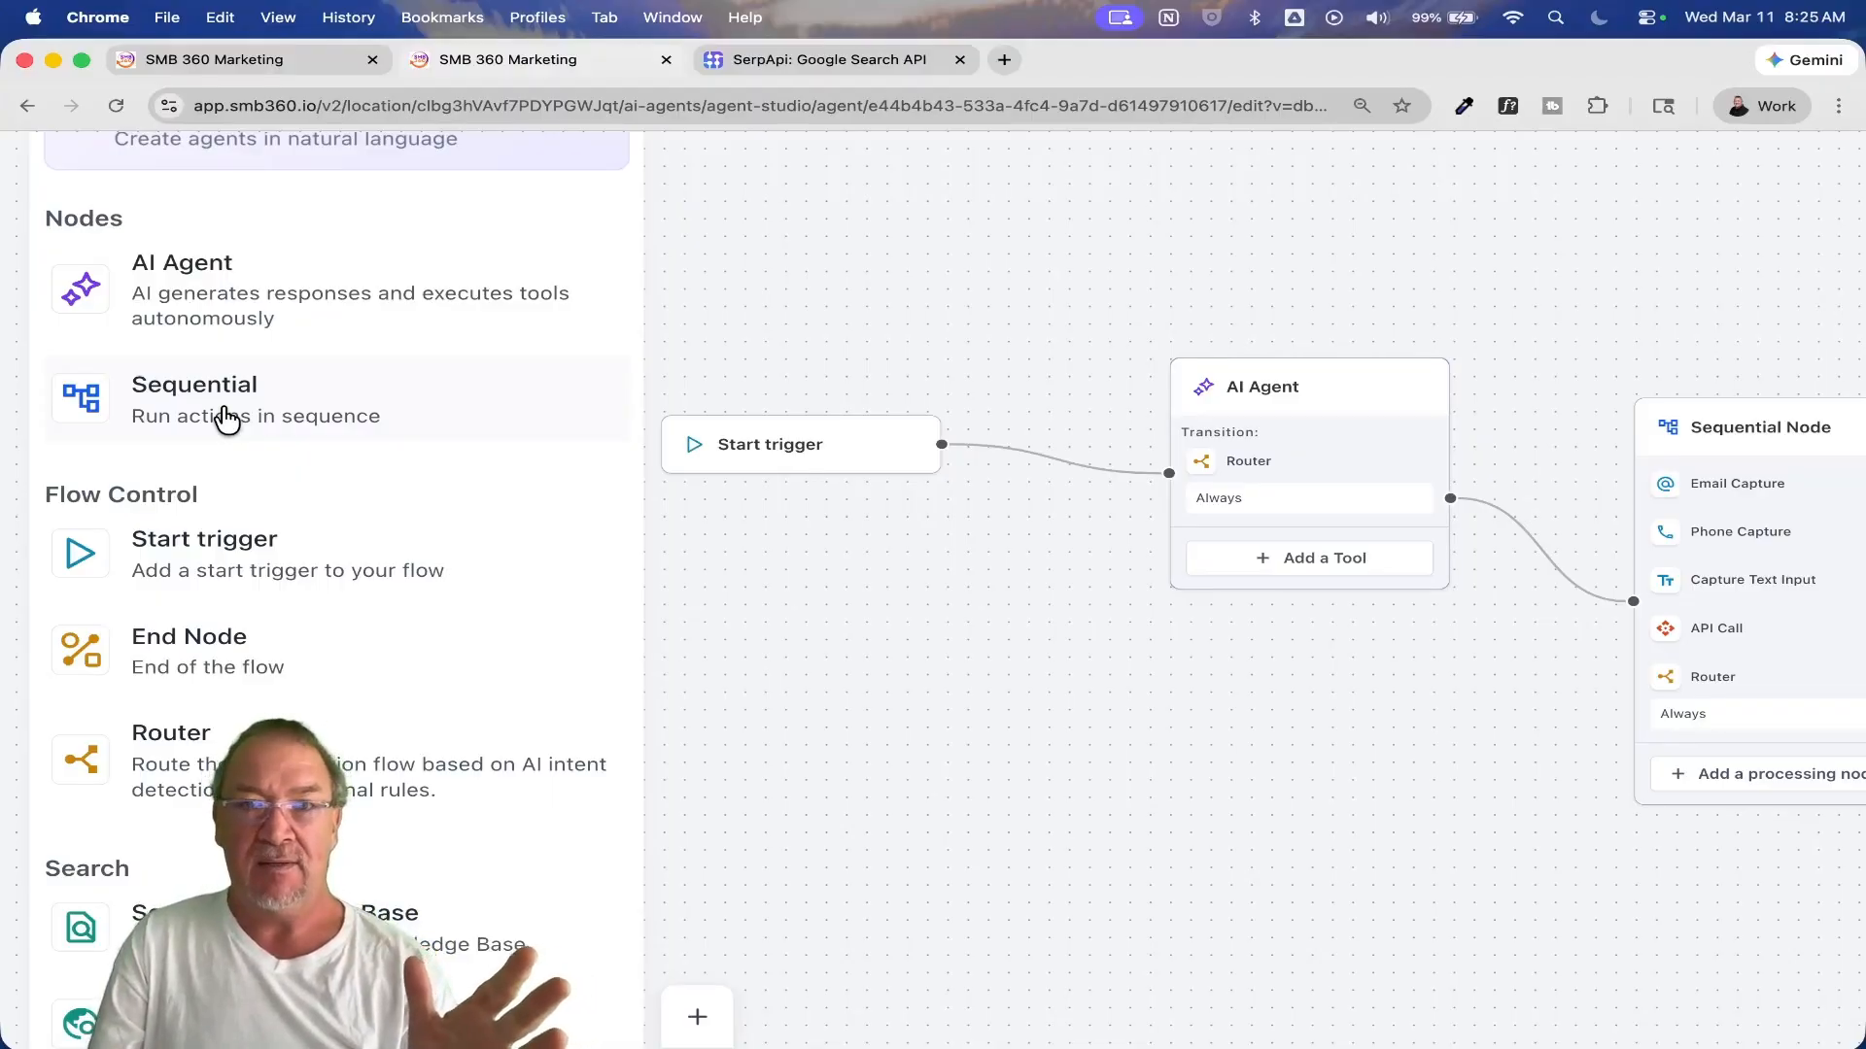
{"action": "scroll", "coordinate": [223, 418], "scroll_direction": "down", "scroll_amount": 3}
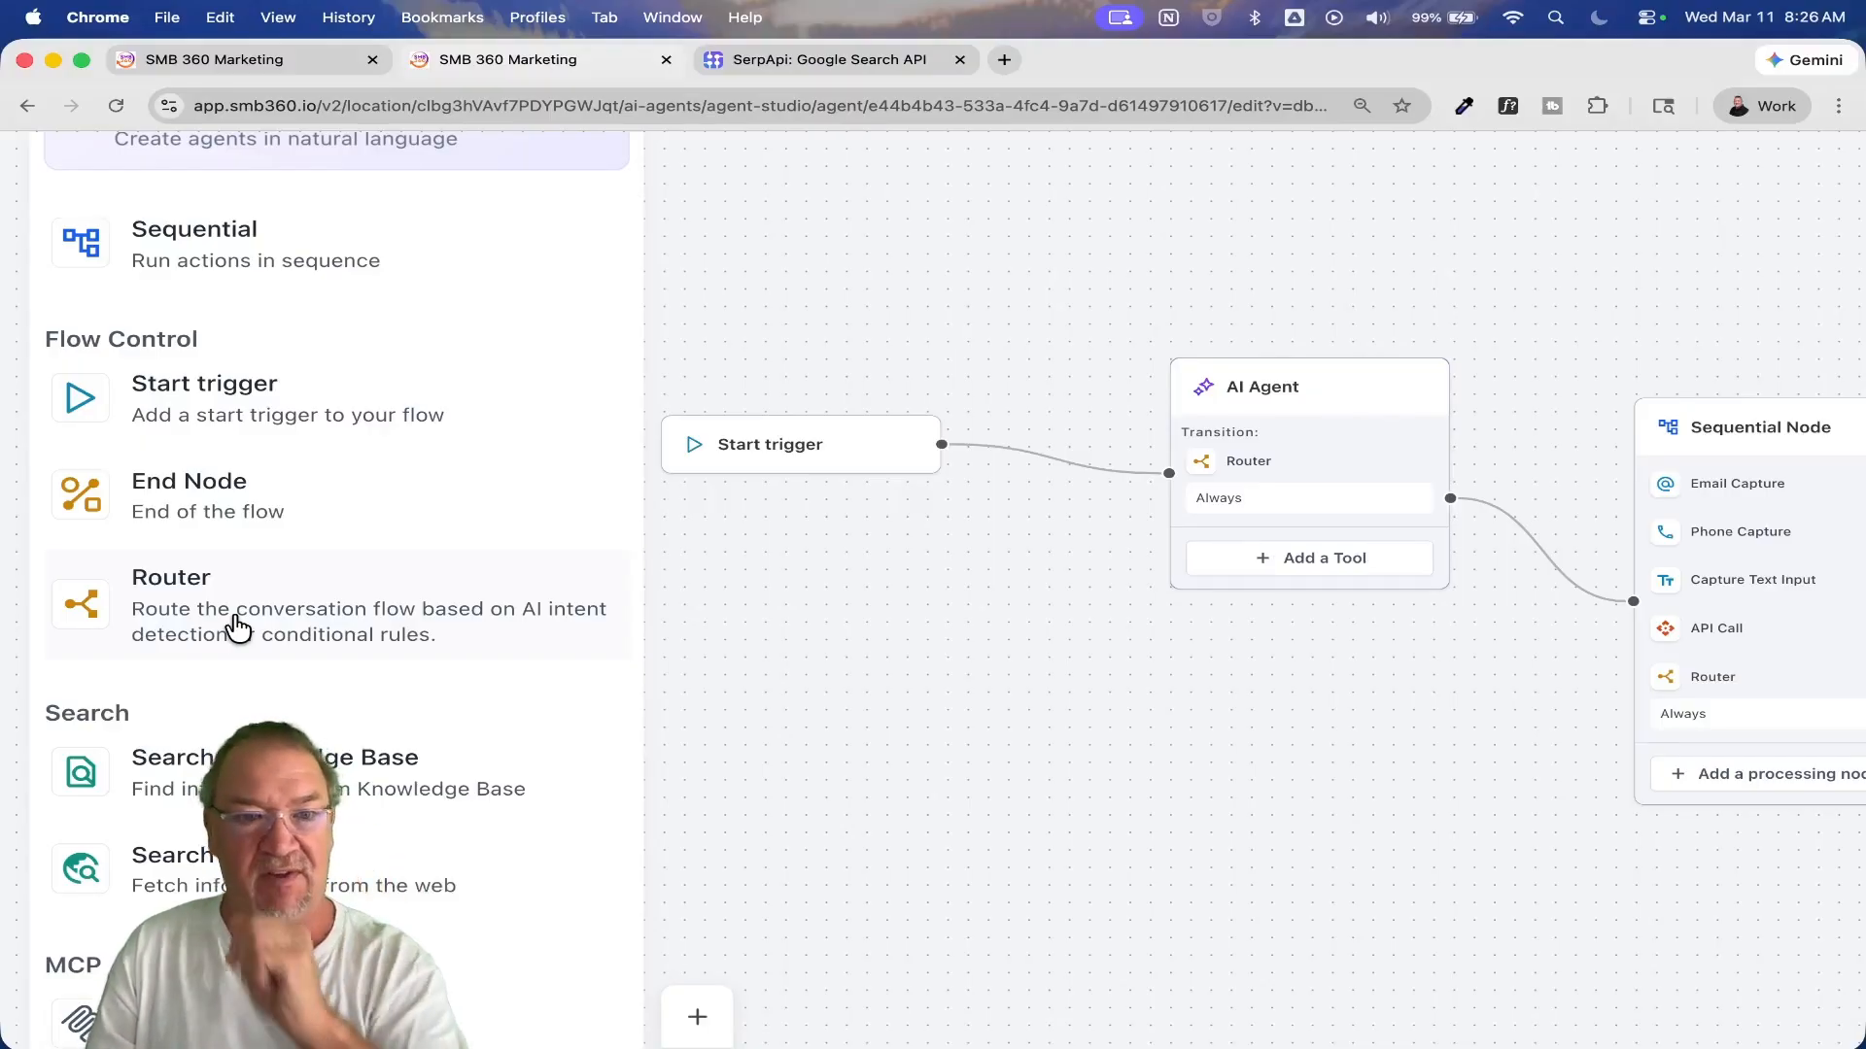
{"action": "scroll", "coordinate": [238, 628], "scroll_direction": "down", "scroll_amount": 4}
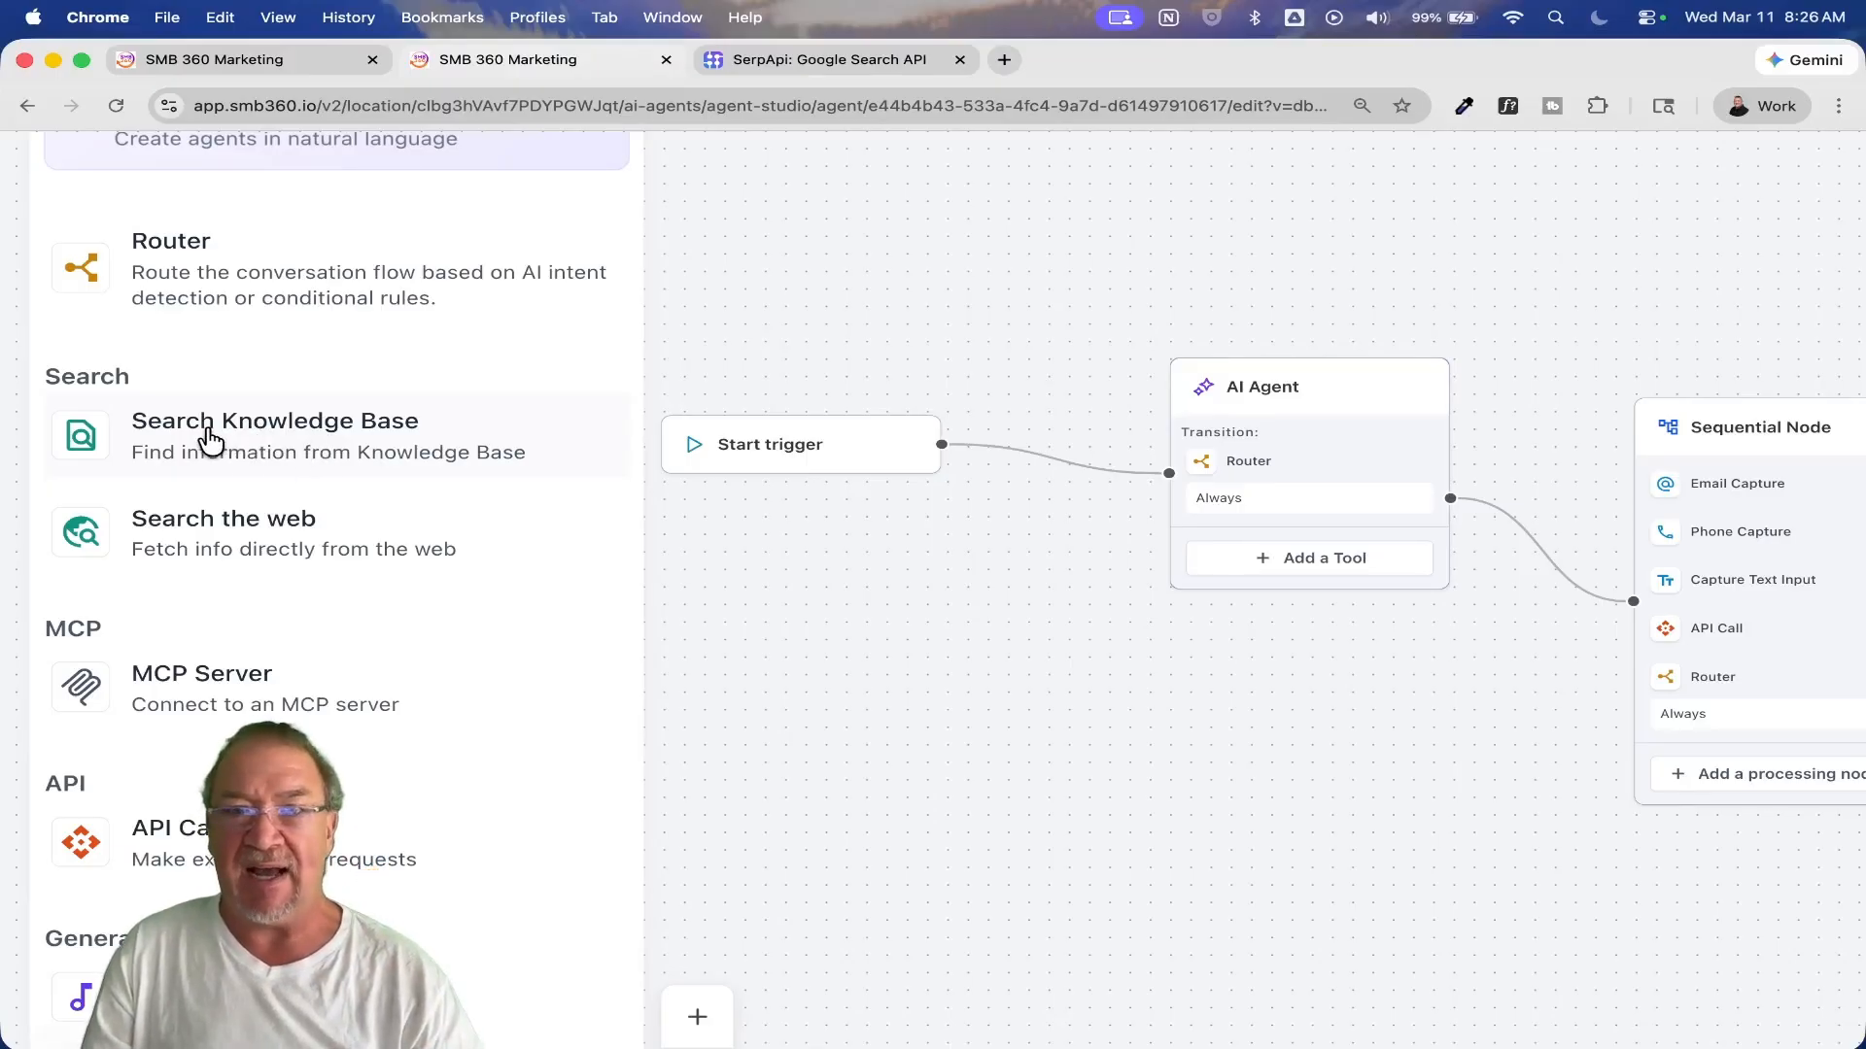
{"action": "left_click_drag", "start_coordinate": [208, 434], "coordinate": [1284, 484]}
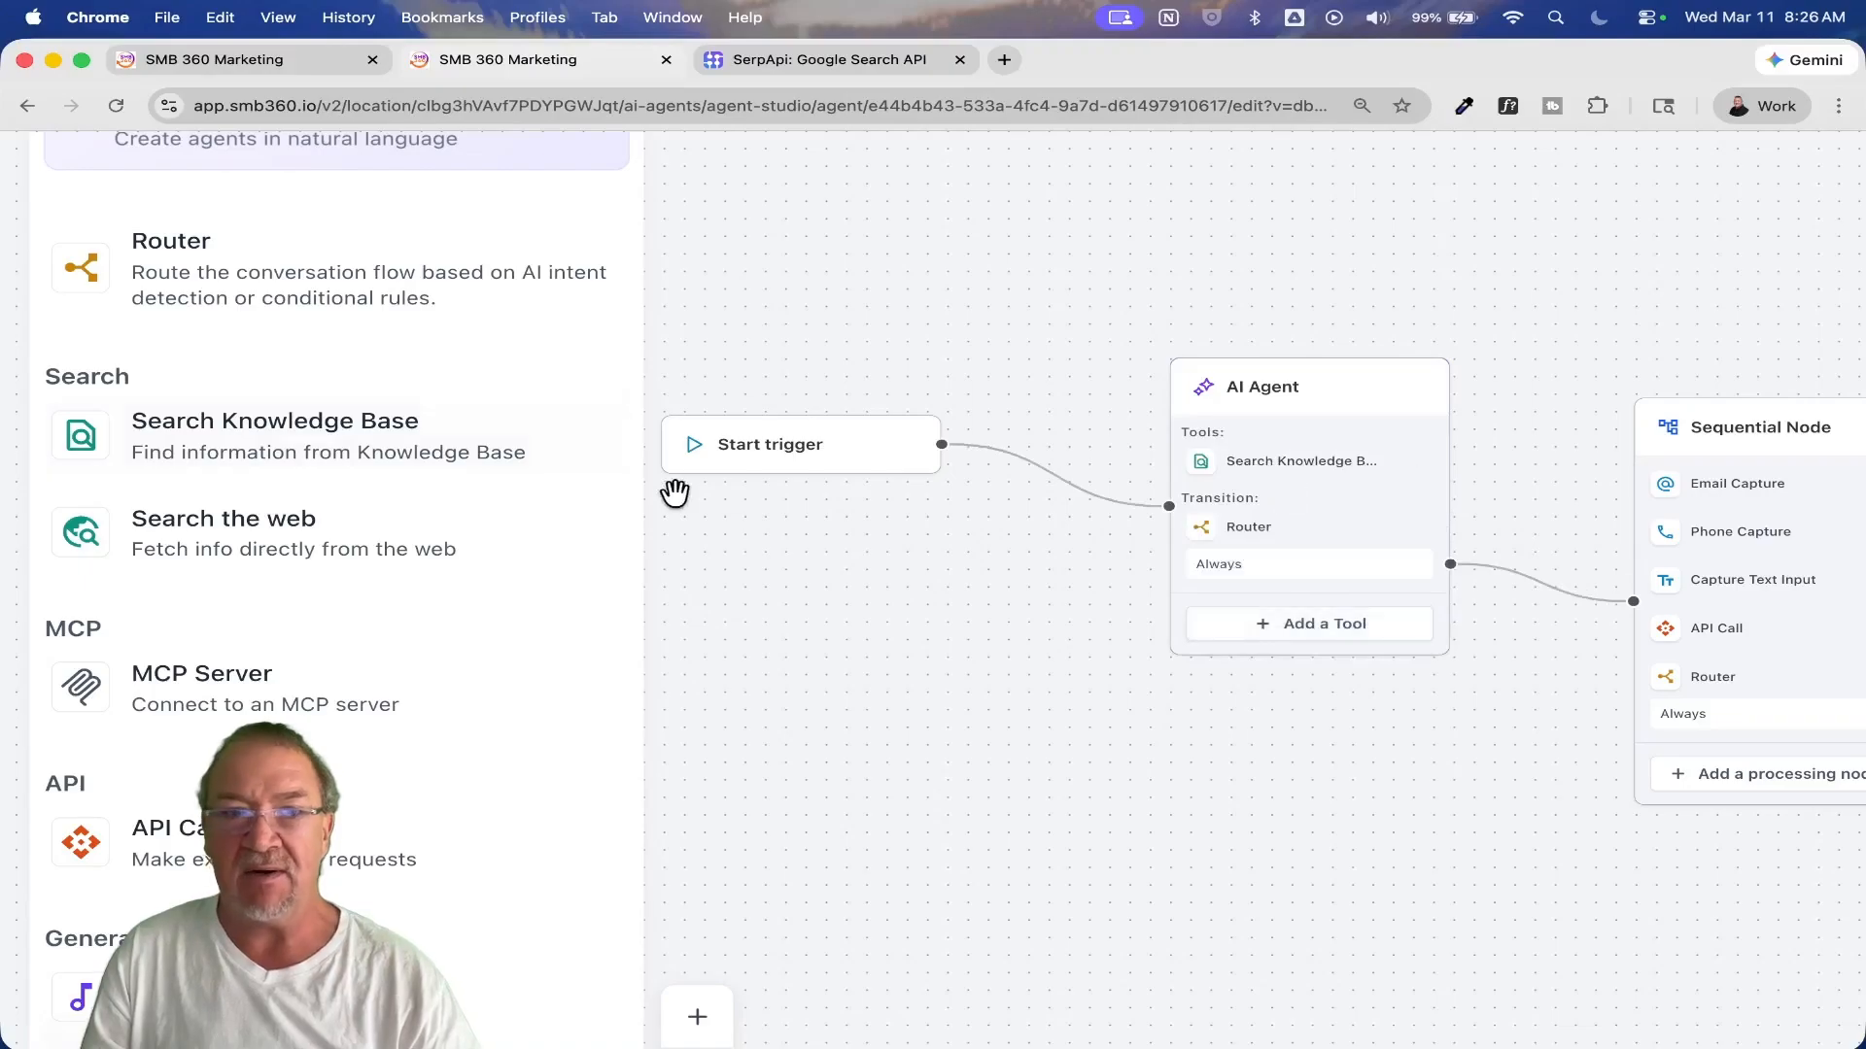
{"action": "left_click_drag", "start_coordinate": [229, 457], "coordinate": [1258, 521]}
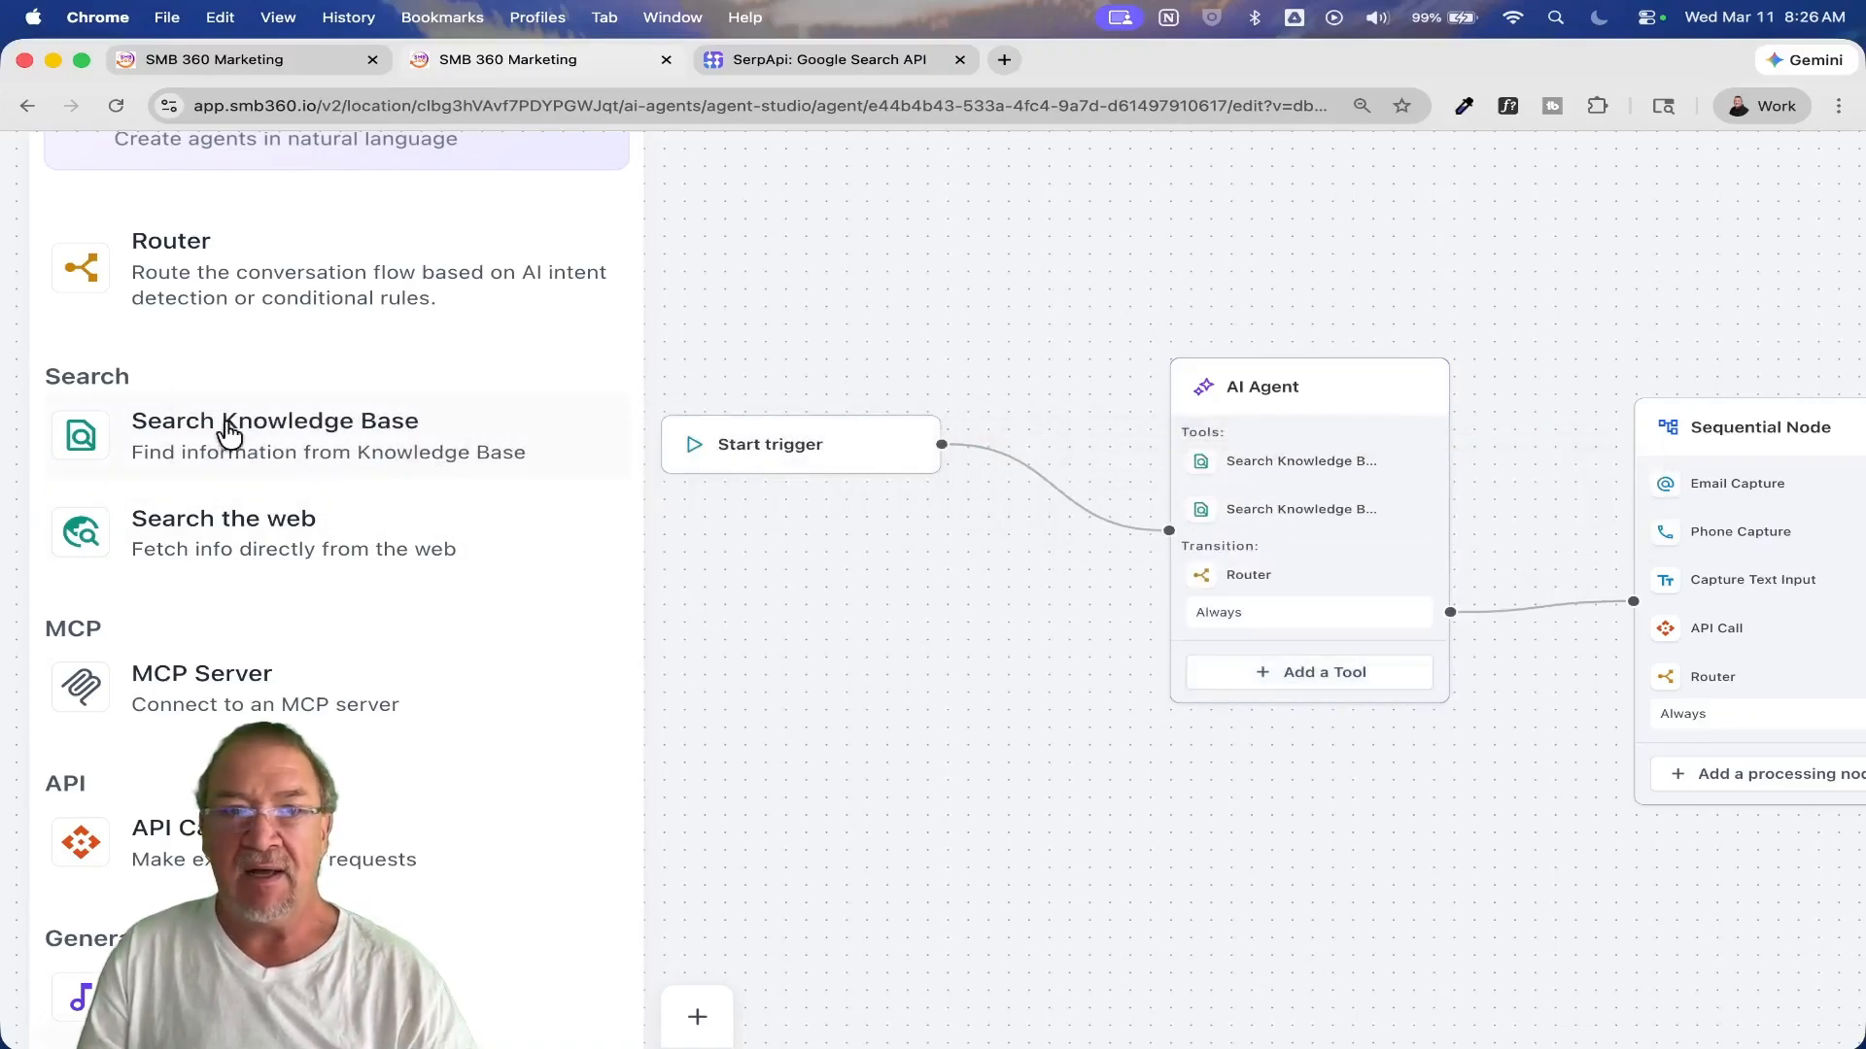
{"action": "left_click_drag", "start_coordinate": [292, 421], "coordinate": [1275, 532]}
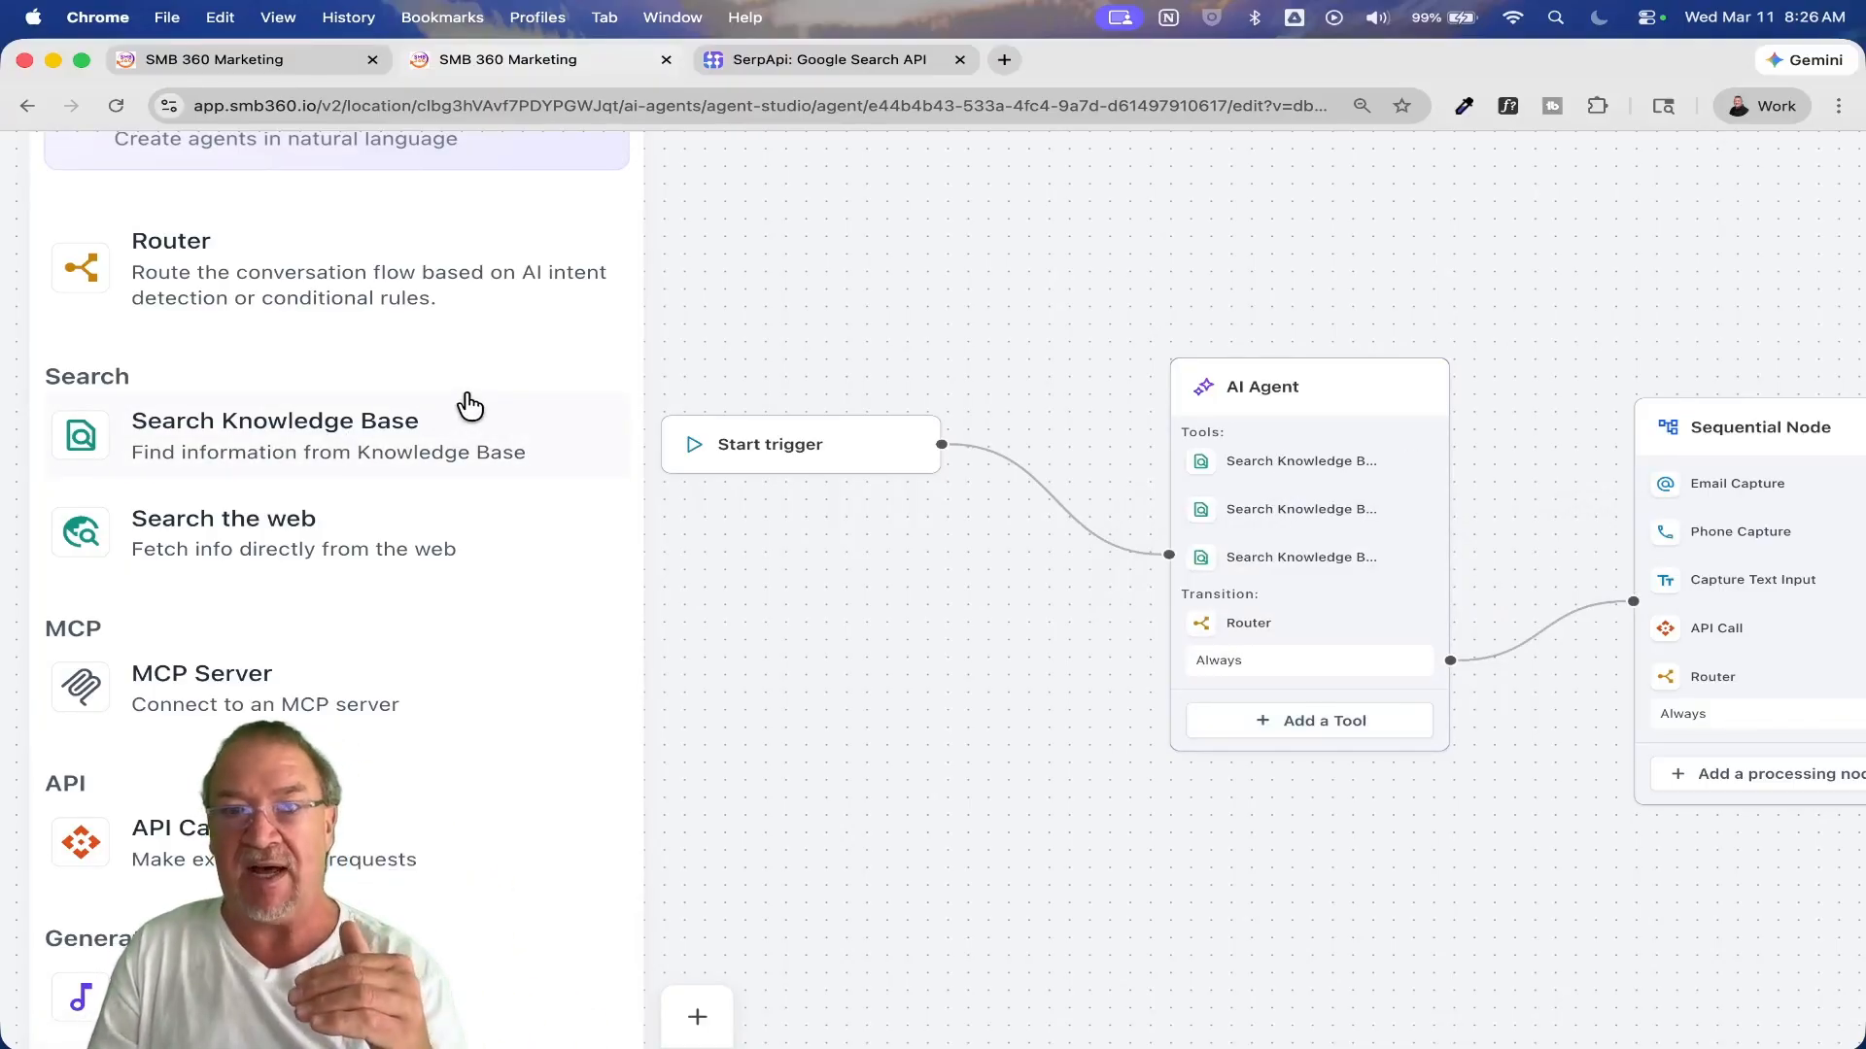
{"action": "left_click_drag", "start_coordinate": [246, 570], "coordinate": [1268, 598]}
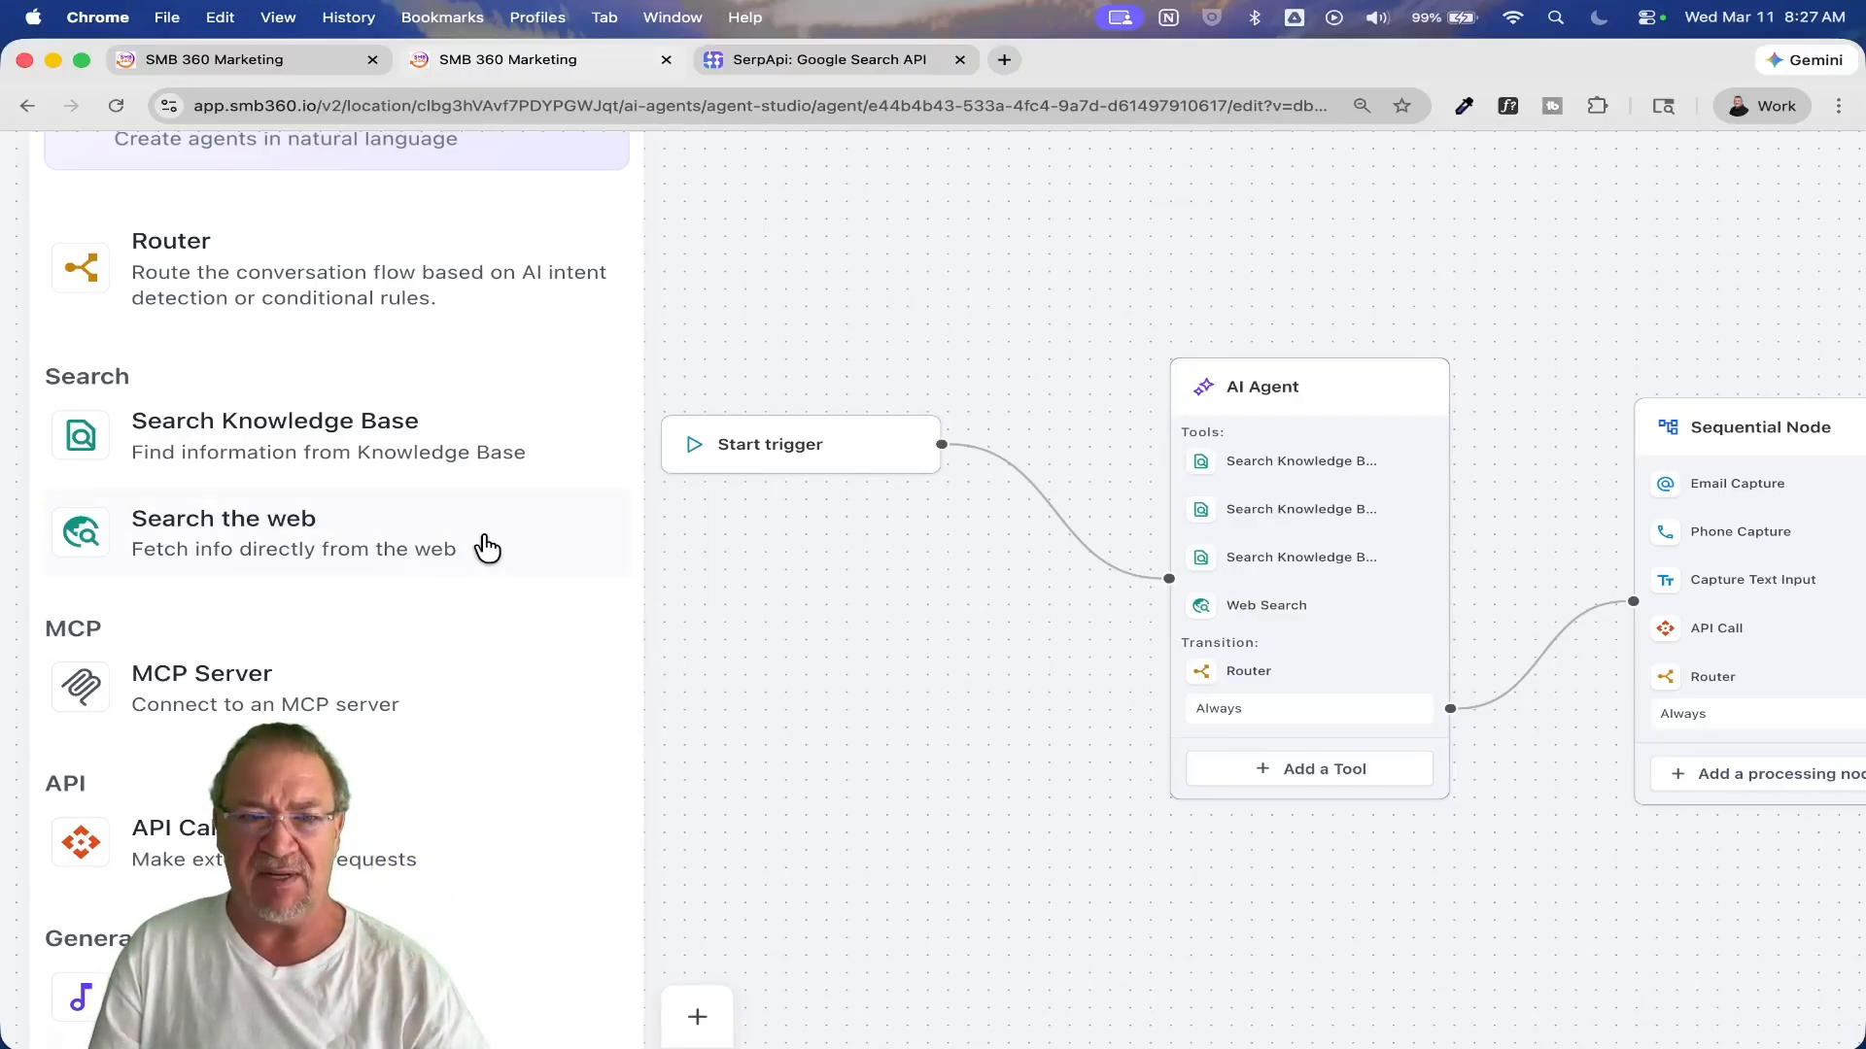
Step: Look over the available MCP, API, Generative AI and Capture Information nodes, and cancel the web search tool's settings
{"action": "scroll", "coordinate": [417, 673], "scroll_direction": "down", "scroll_amount": 3}
{"action": "scroll", "coordinate": [417, 672], "scroll_direction": "down", "scroll_amount": 3}
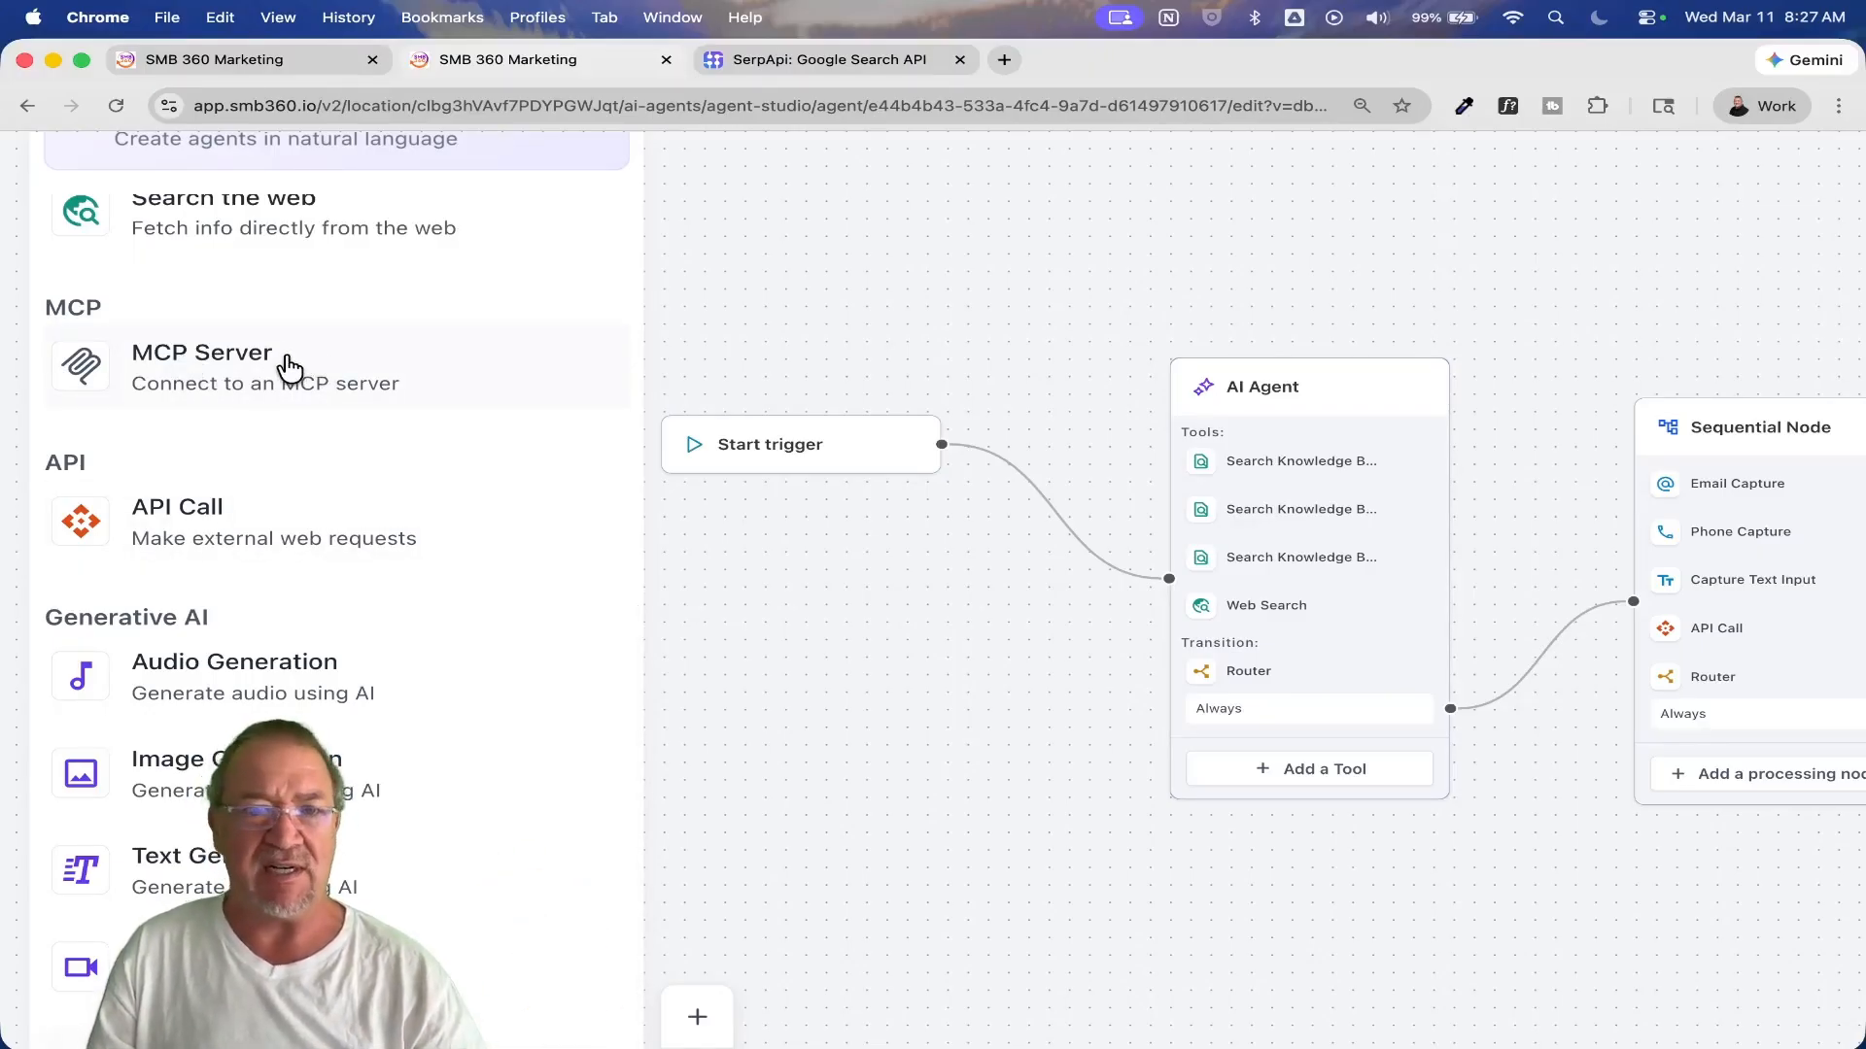
{"action": "scroll", "coordinate": [288, 369], "scroll_direction": "down", "scroll_amount": 2}
{"action": "scroll", "coordinate": [289, 369], "scroll_direction": "down", "scroll_amount": 1}
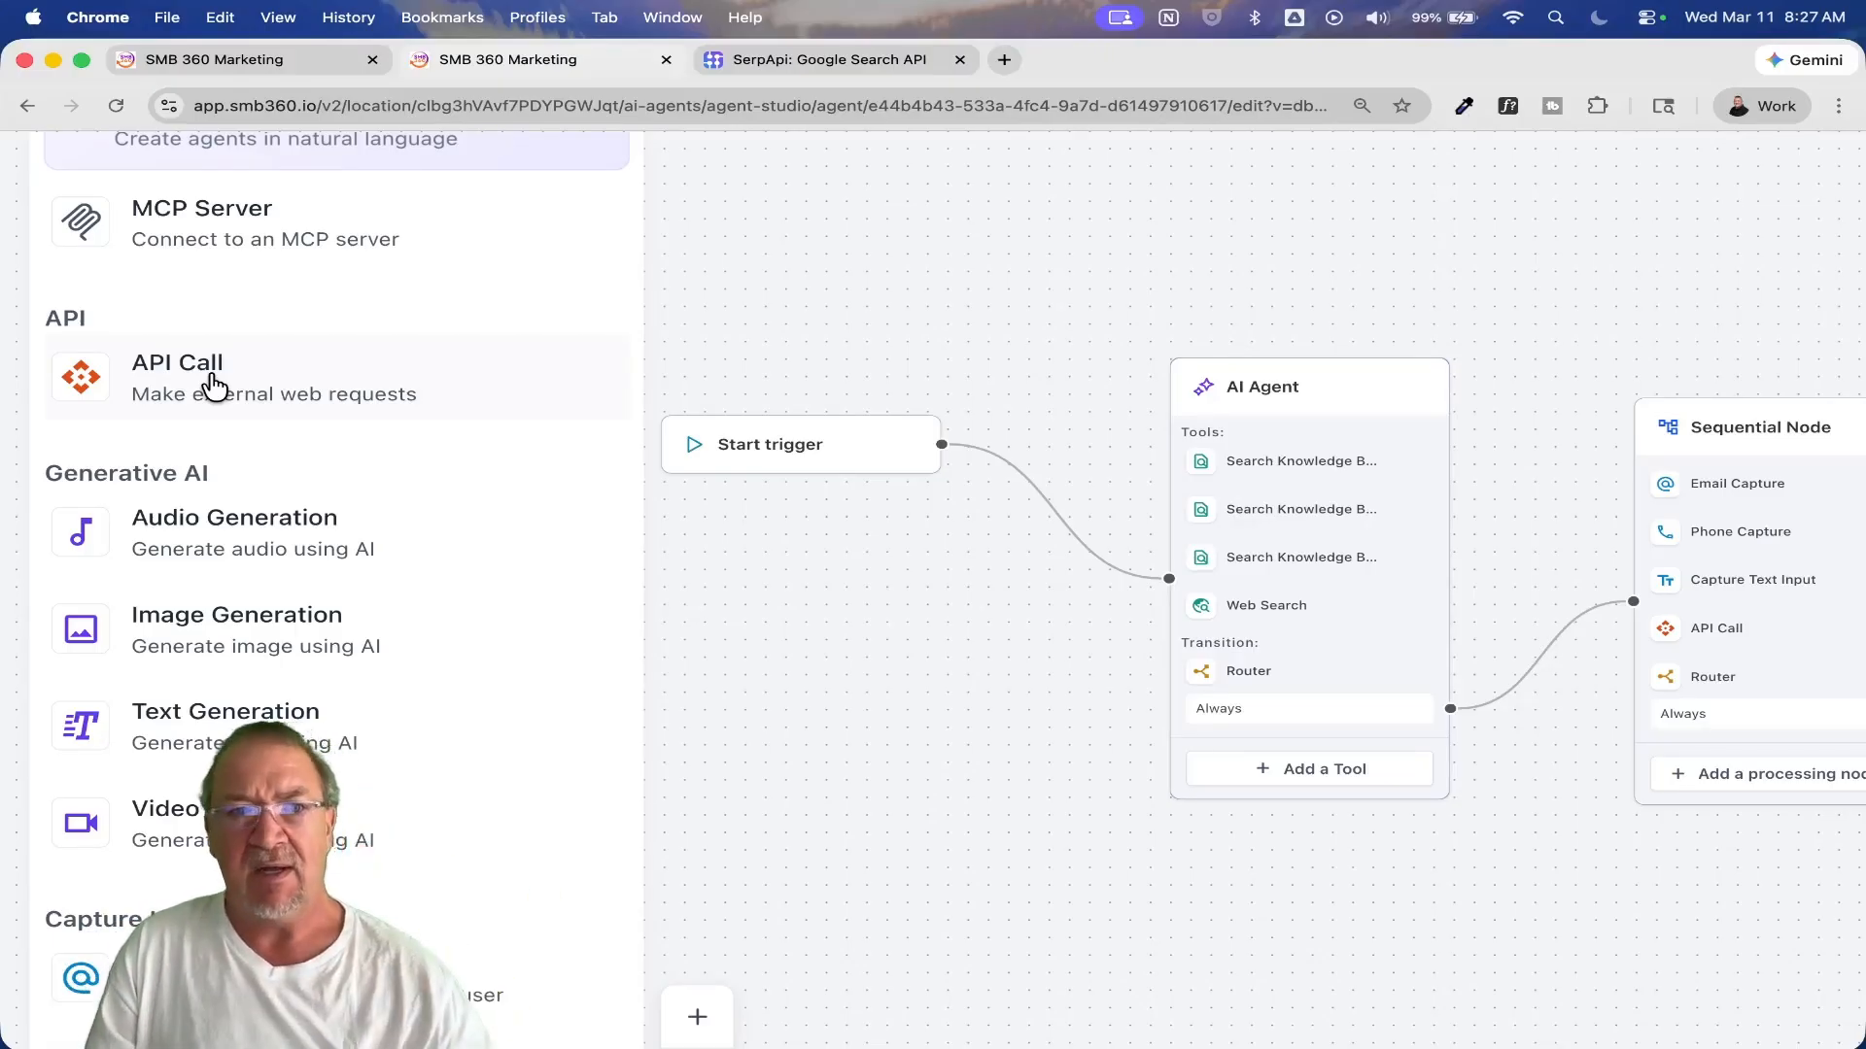
{"action": "scroll", "coordinate": [213, 387], "scroll_direction": "down", "scroll_amount": 2}
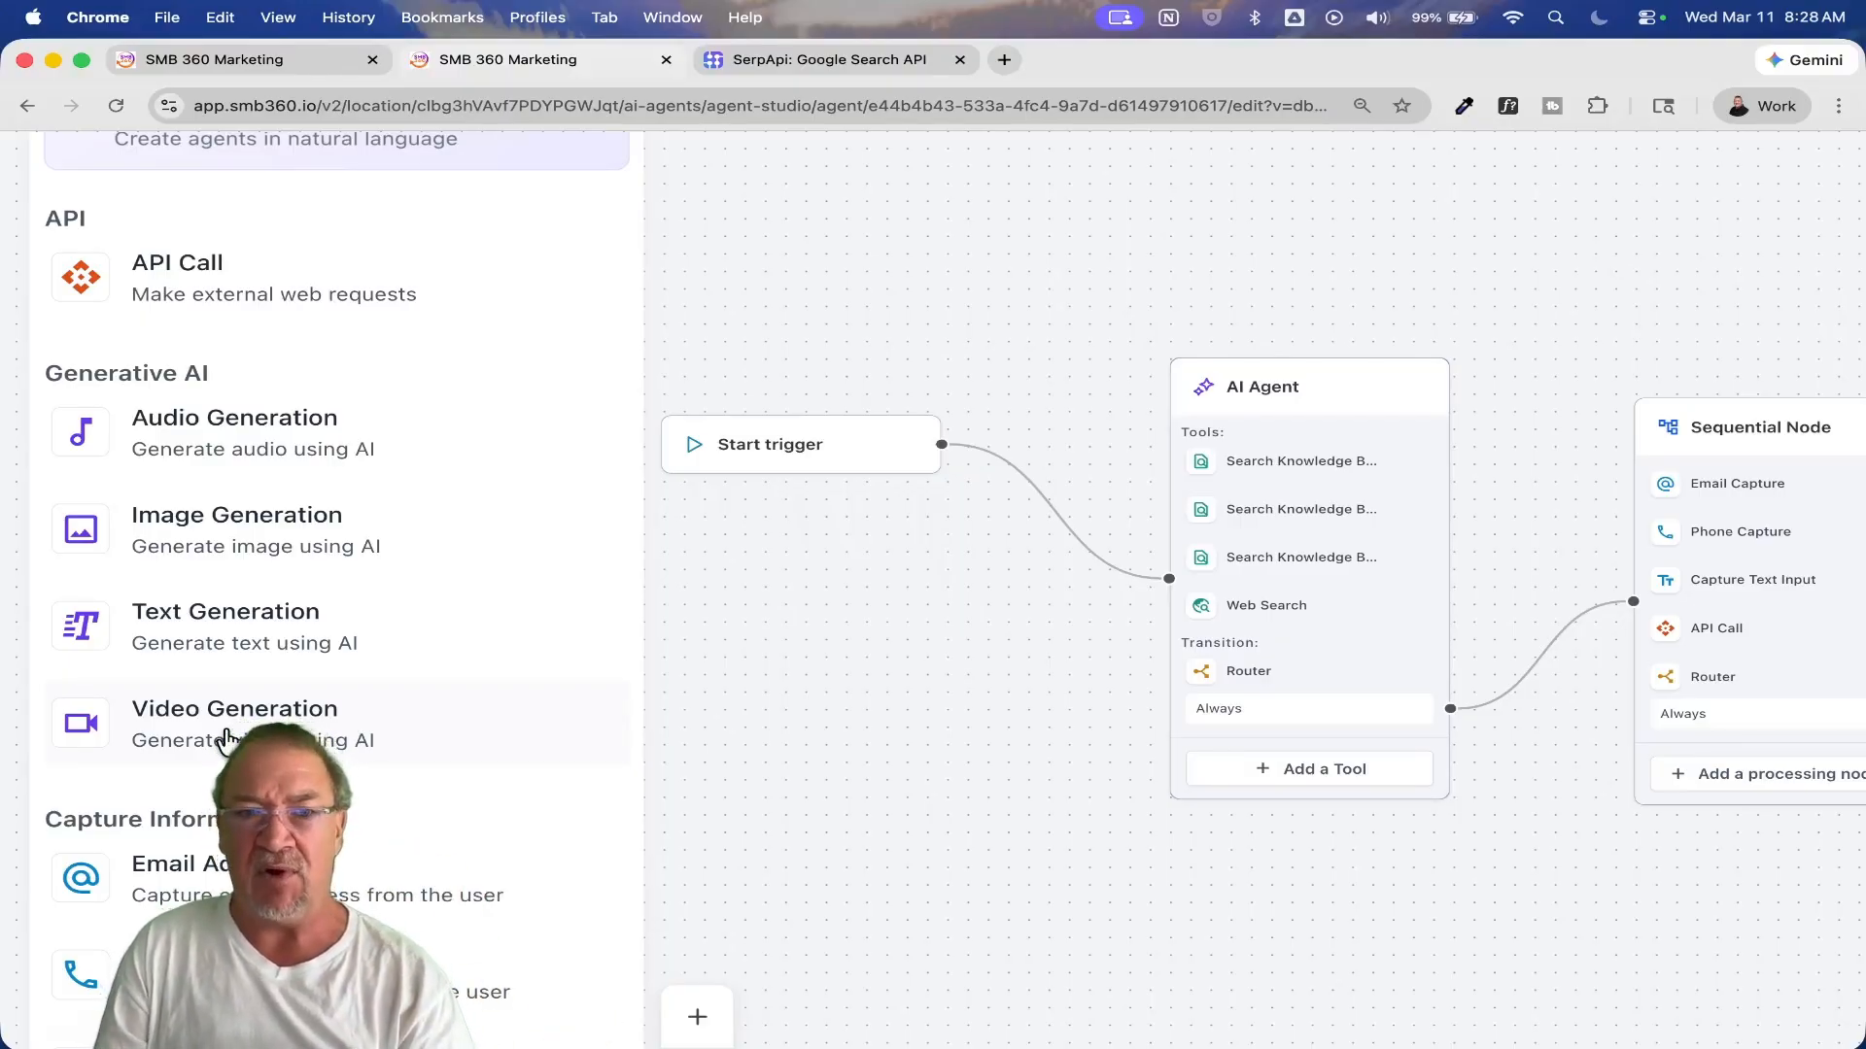
{"action": "scroll", "coordinate": [226, 736], "scroll_direction": "down", "scroll_amount": 5}
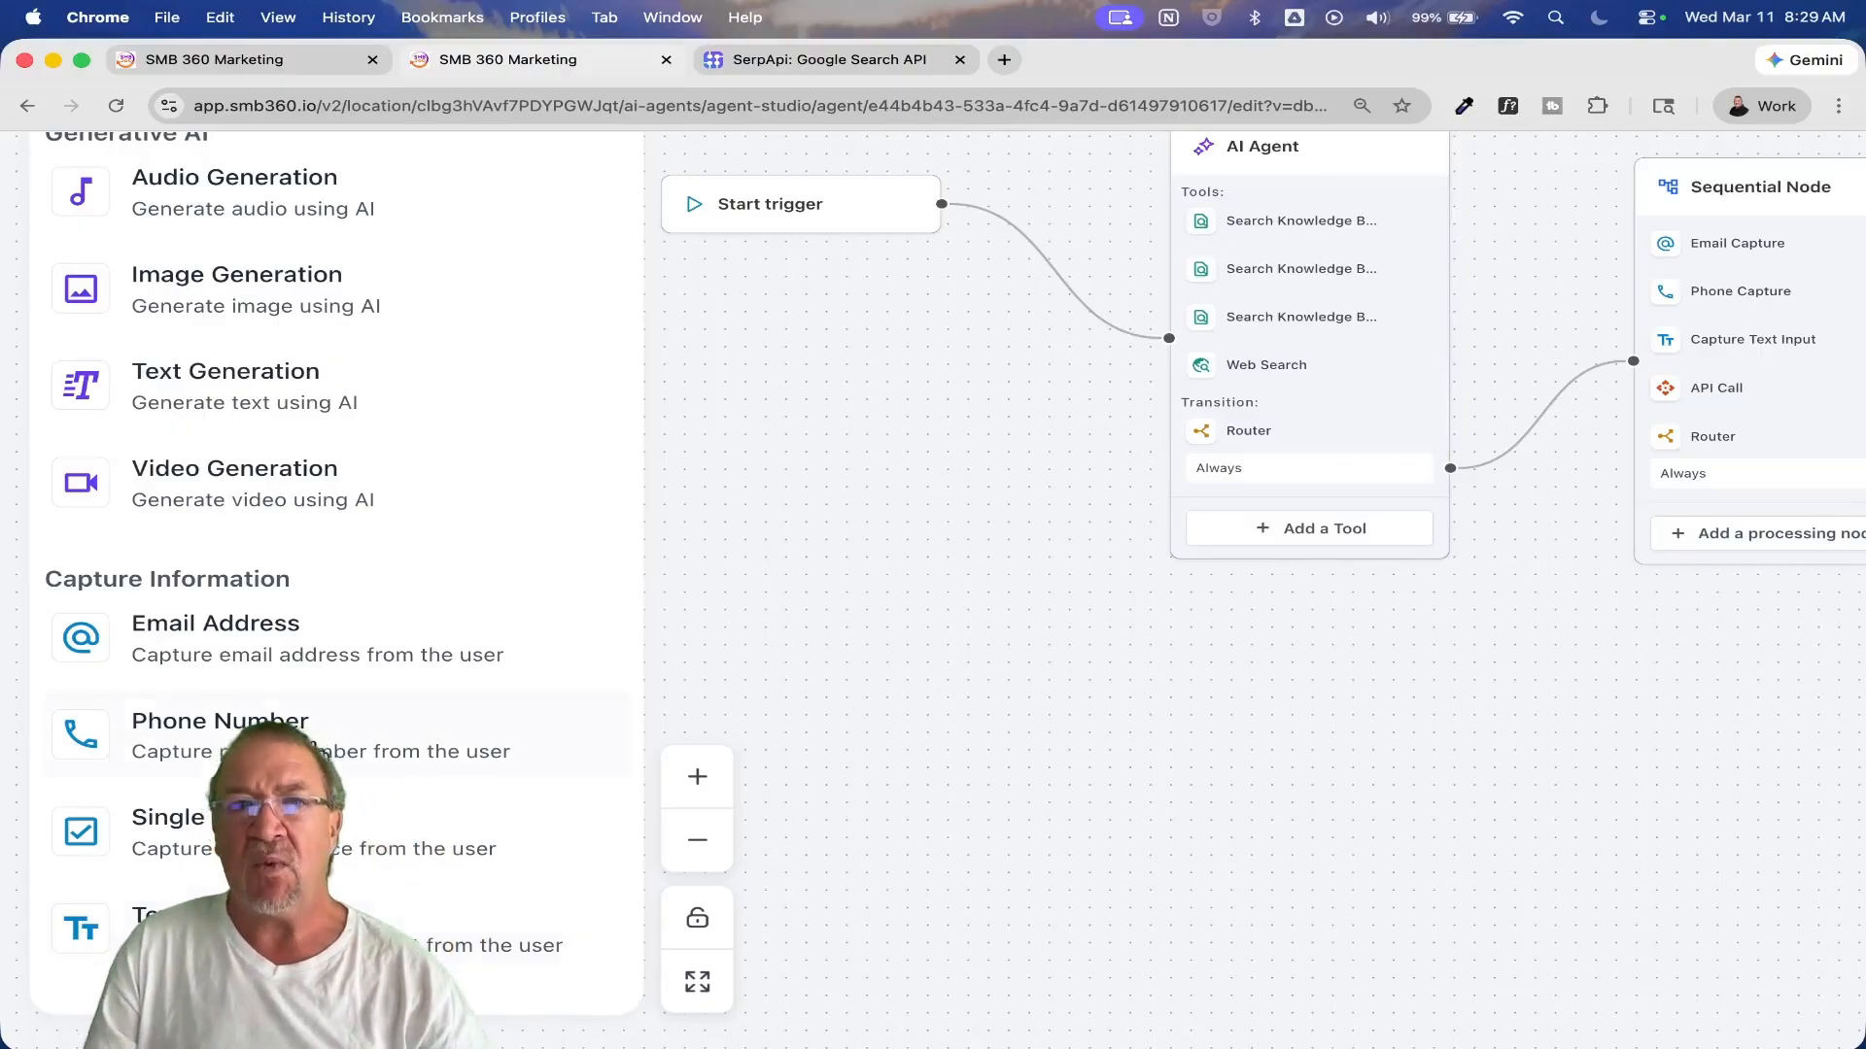
{"action": "scroll", "coordinate": [313, 746], "scroll_direction": "down", "scroll_amount": 5}
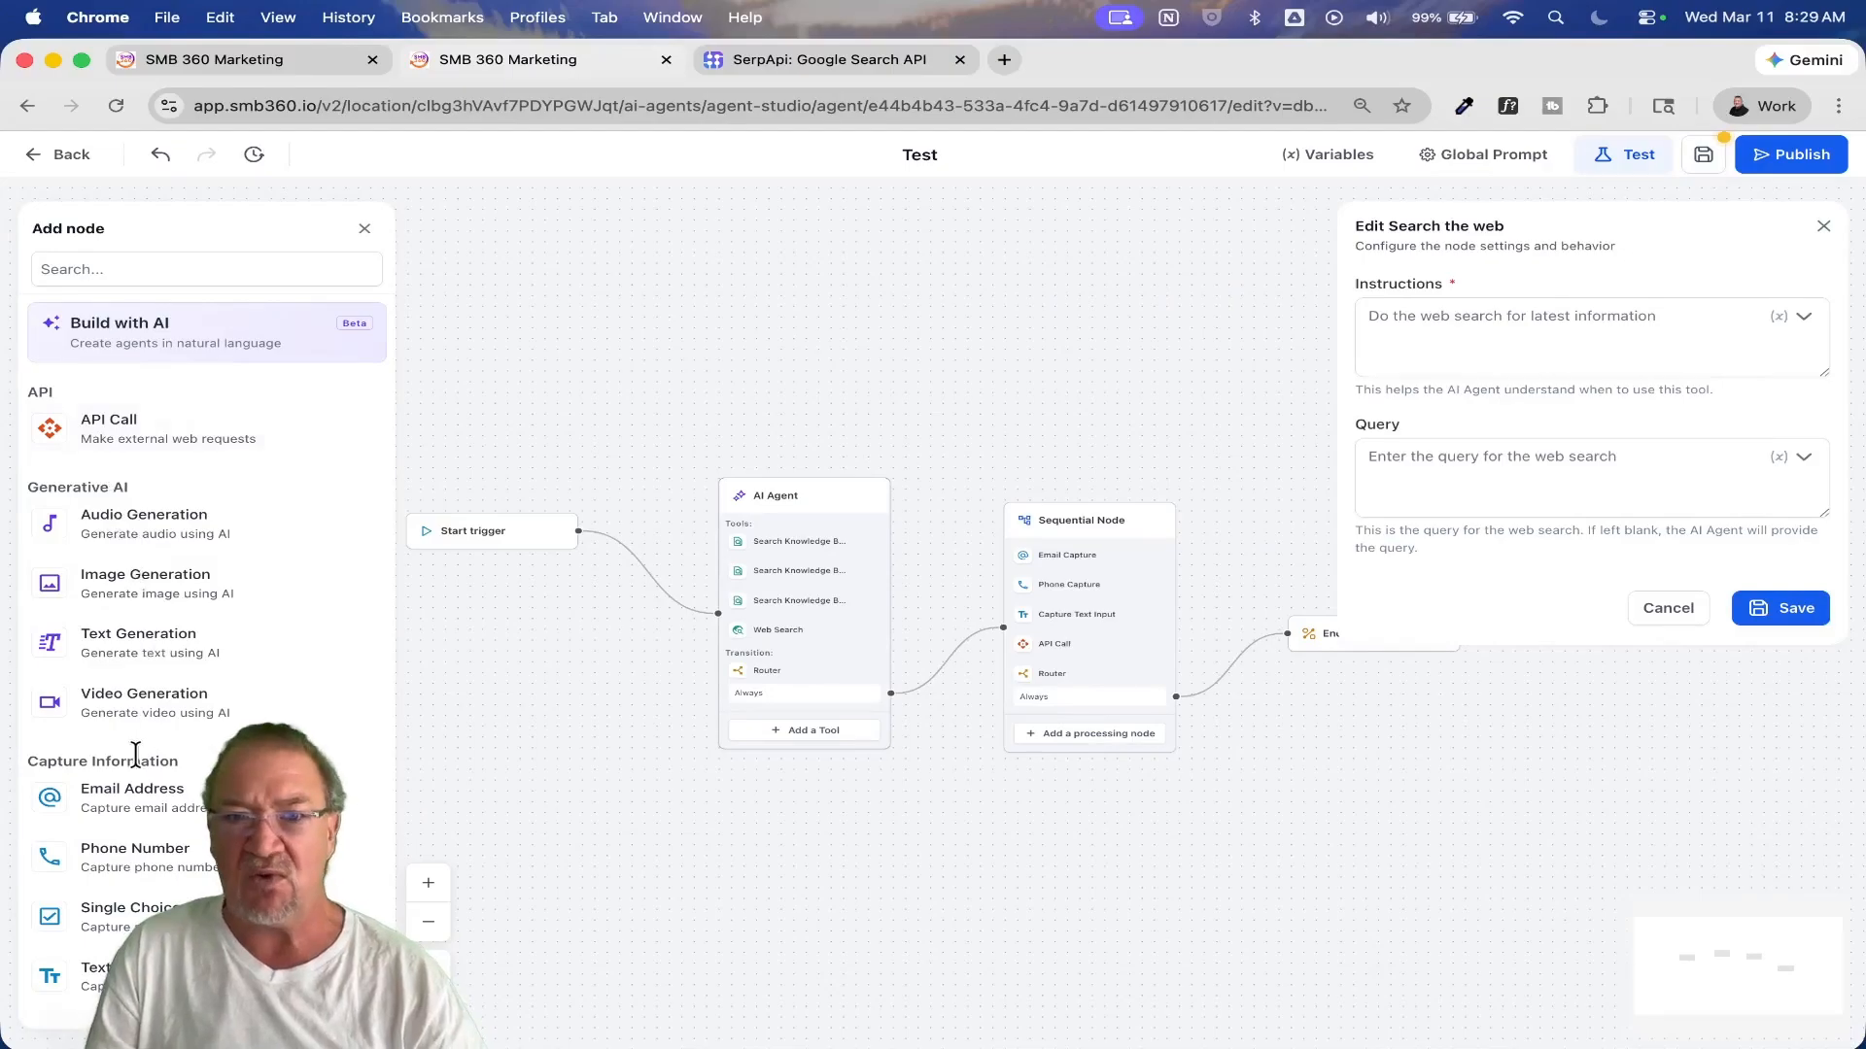
{"action": "left_click", "coordinate": [1676, 612]}
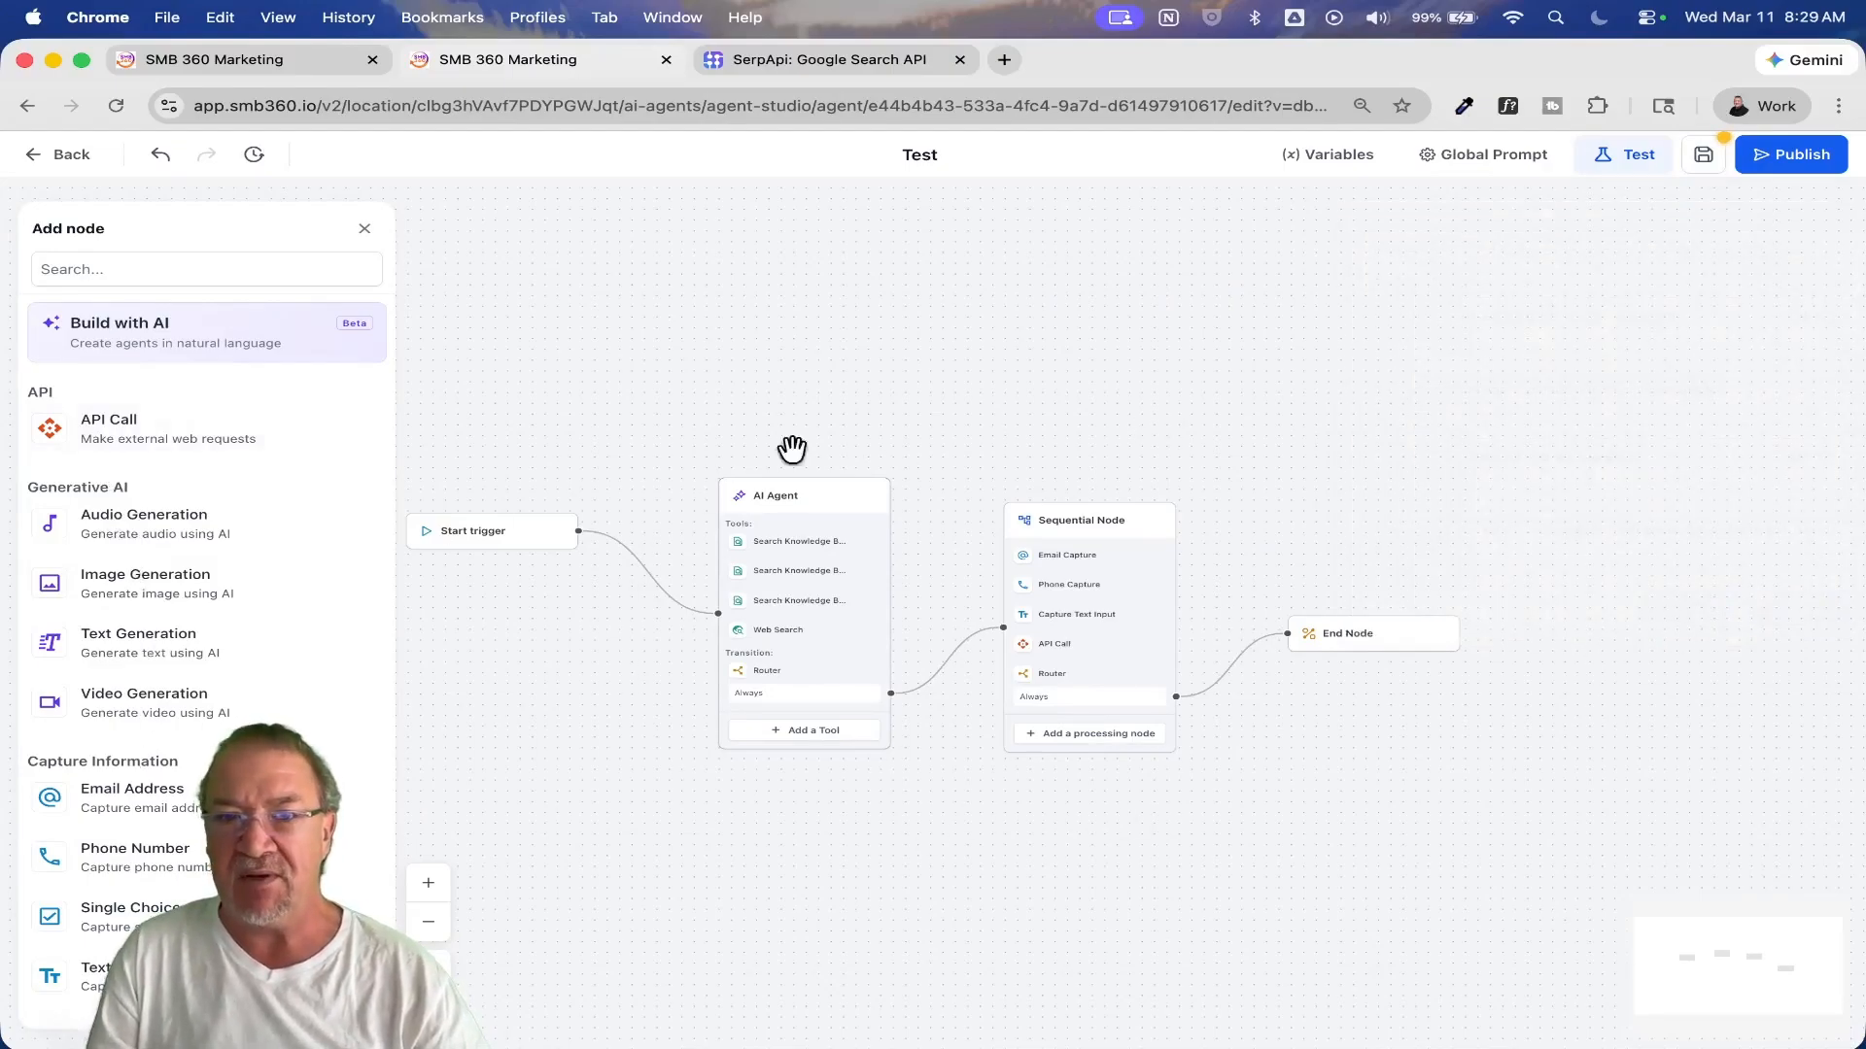